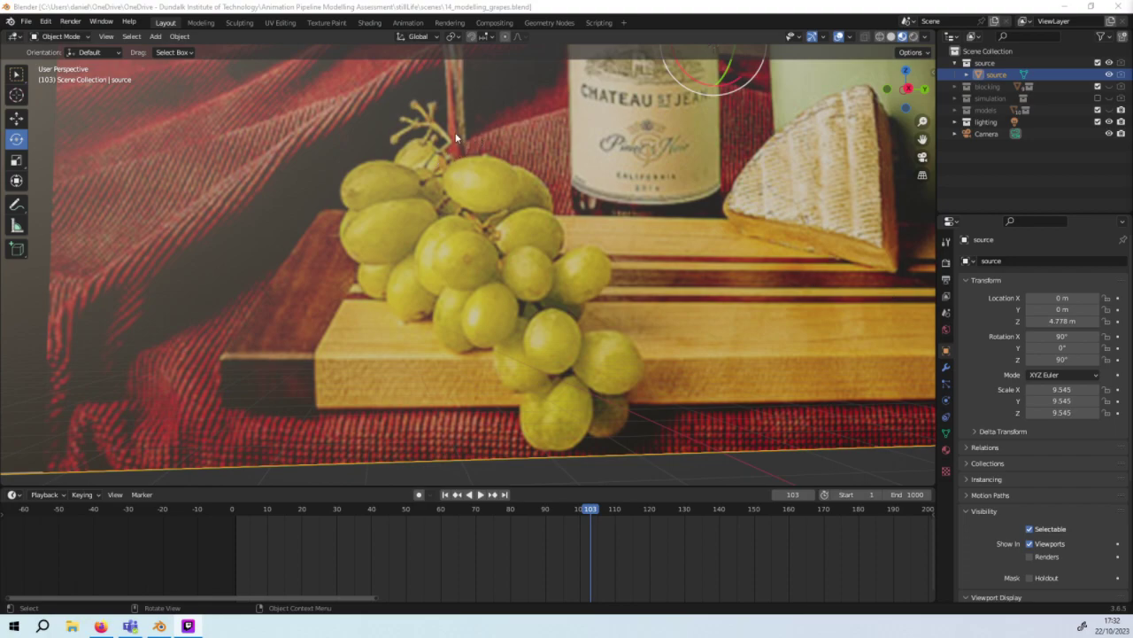
Step: Switch to Right Orthographic view and give the reference photo plane smooth shading
middle_click_drag(414, 132, 370, 95)
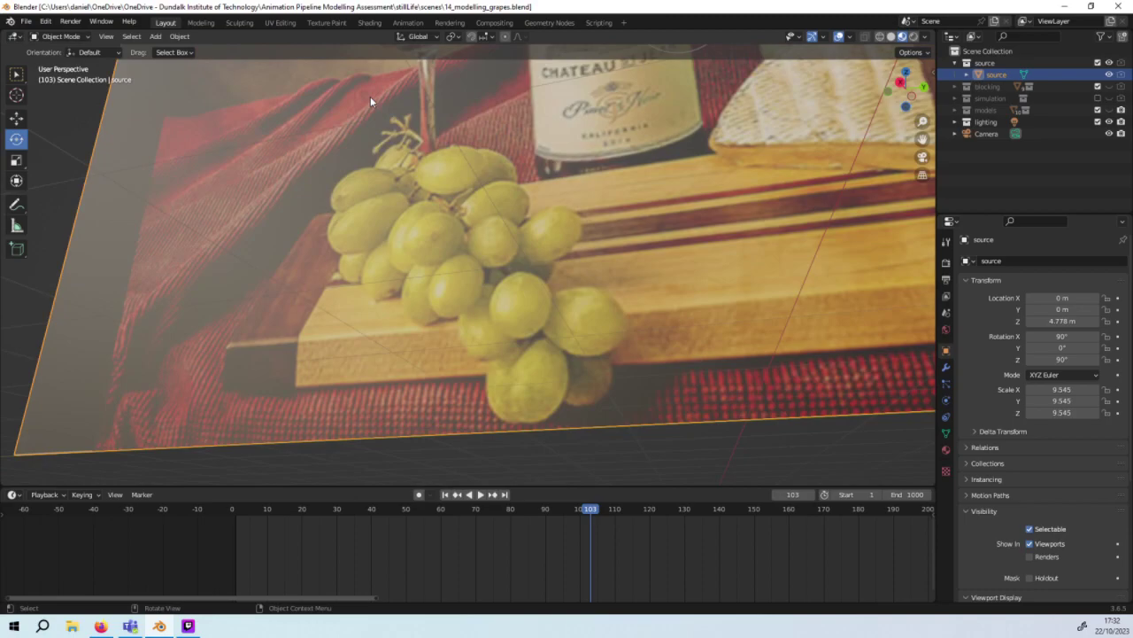
key("KP_3")
right_click(269, 113)
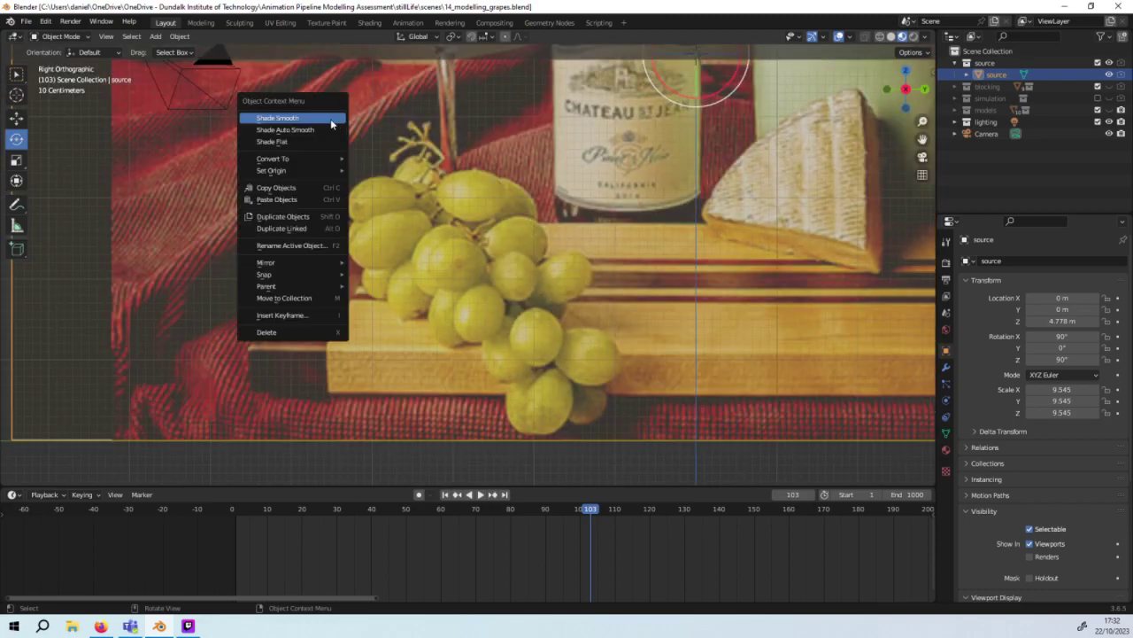
left_click(292, 116)
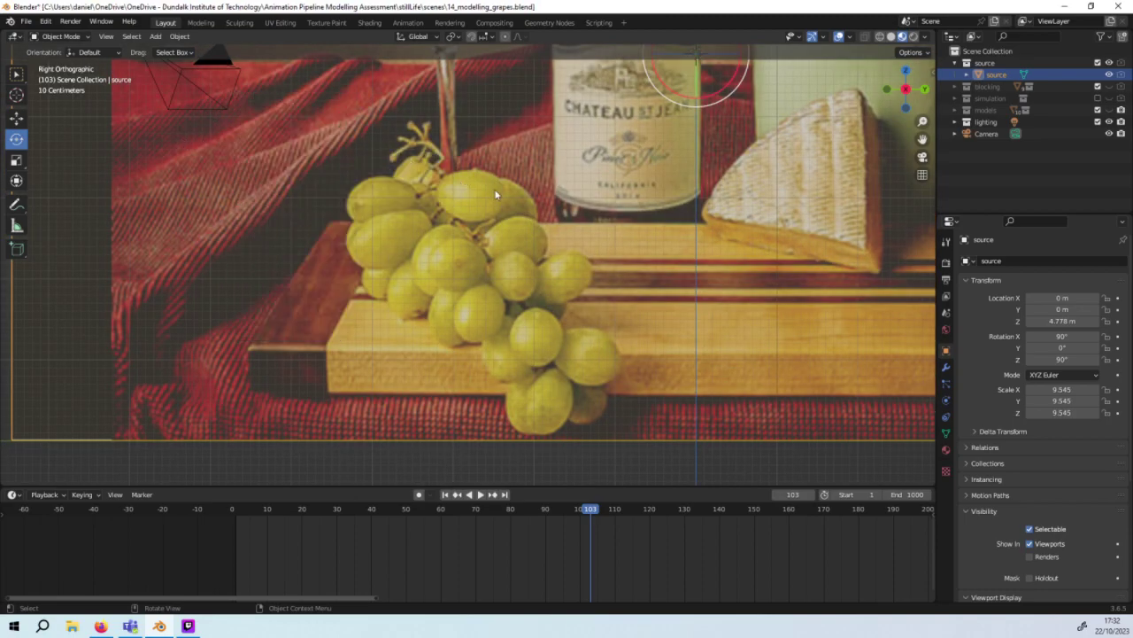
left_click(1049, 175)
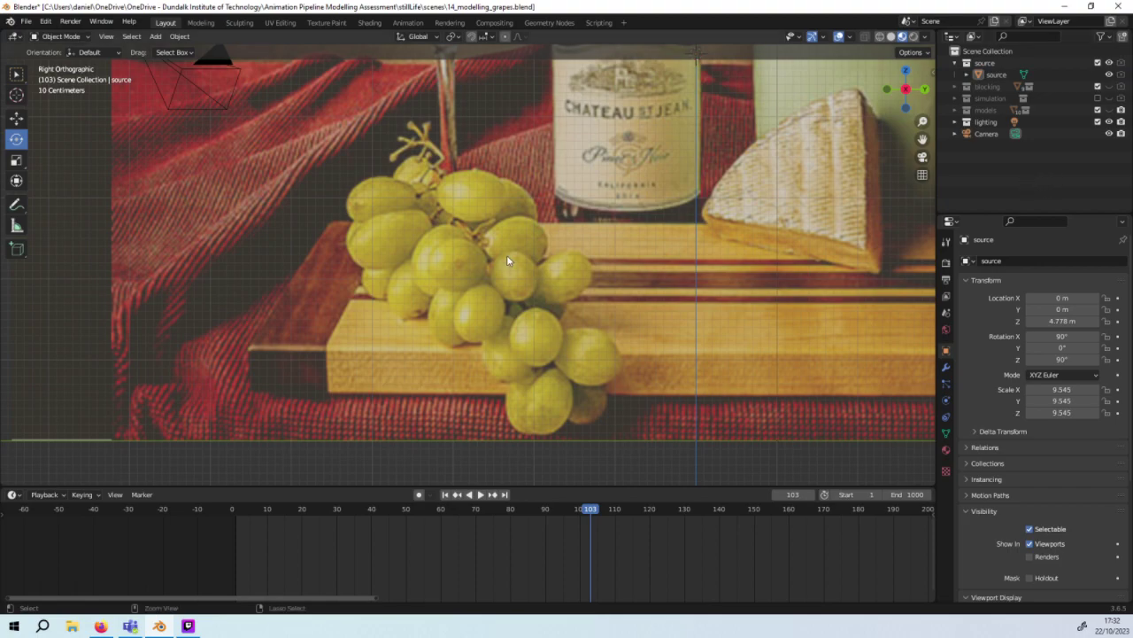
key("ctrl+a")
key("Escape")
key("shift+a")
Step: Add a plane at Y -2.6032 m, Z 3.6842 m above the stem and enter Edit Mode
left_click(513, 220)
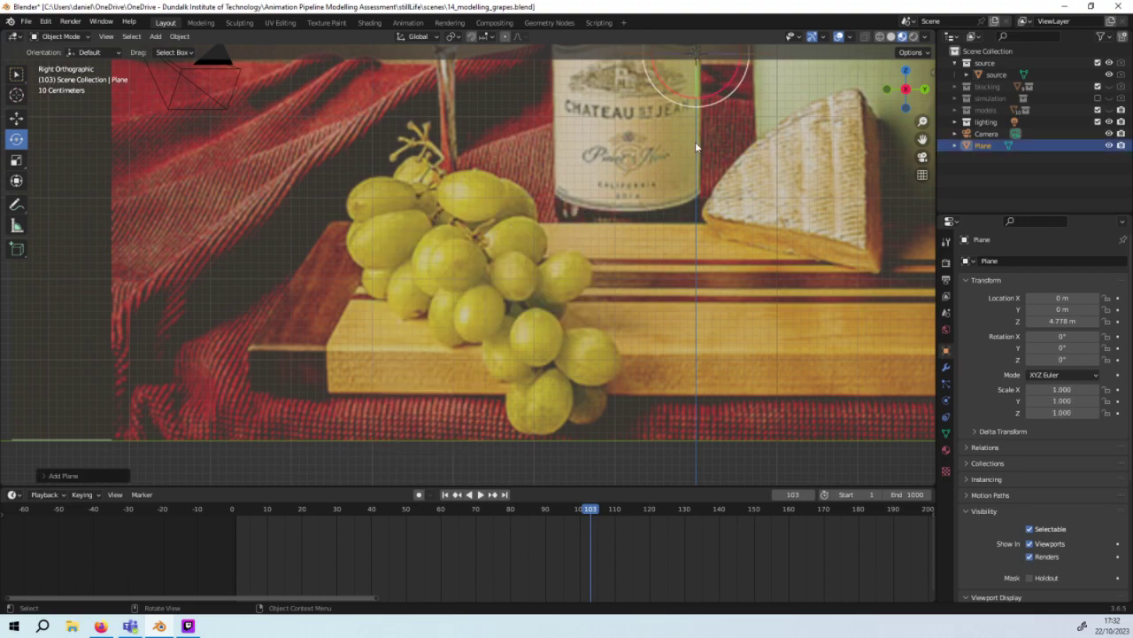
key("g")
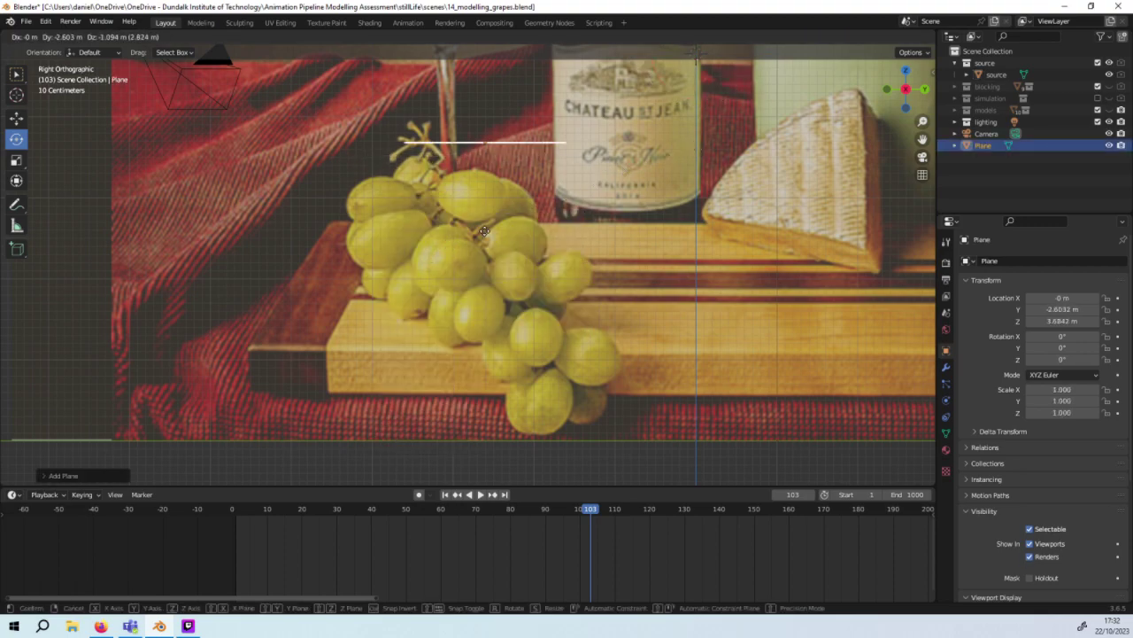
left_click(485, 234)
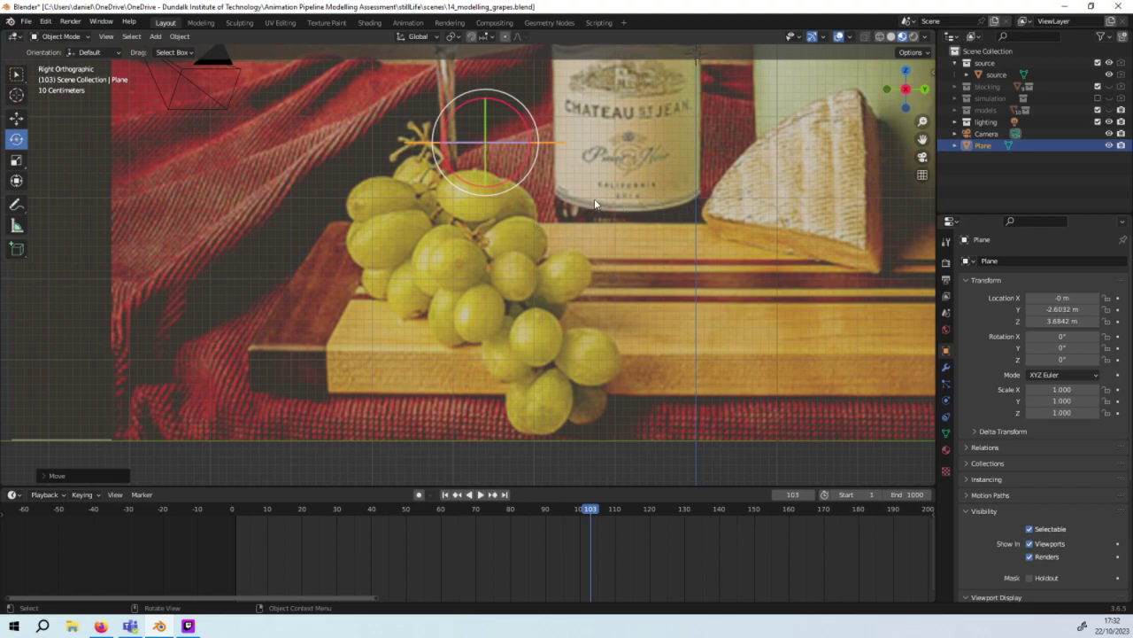
left_click(67, 37)
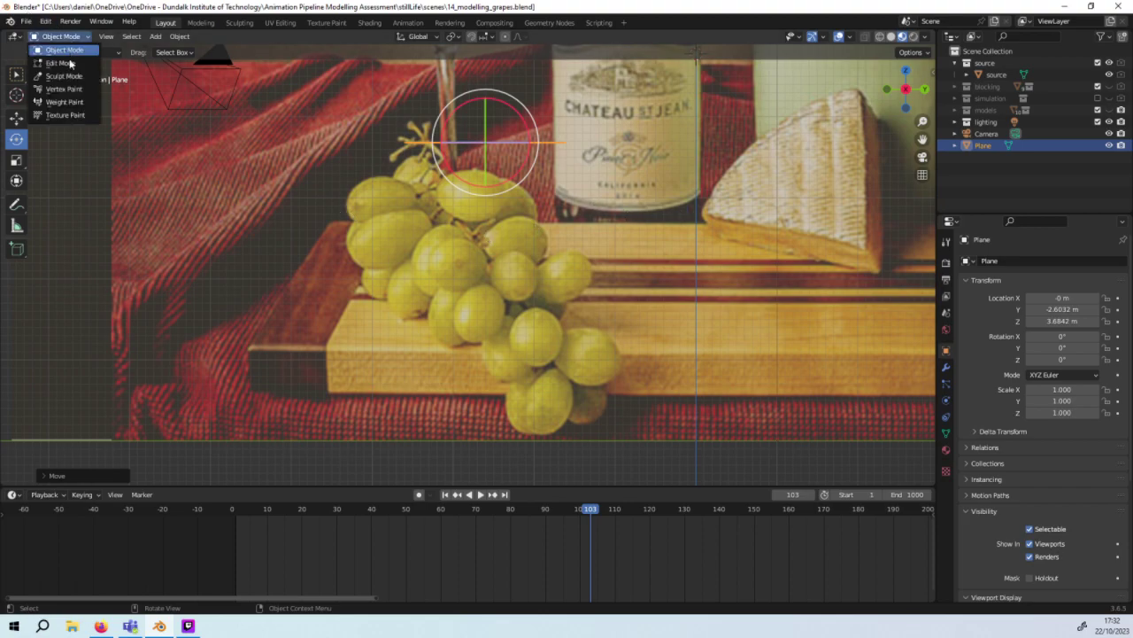
left_click(67, 57)
middle_click_drag(374, 120, 390, 177)
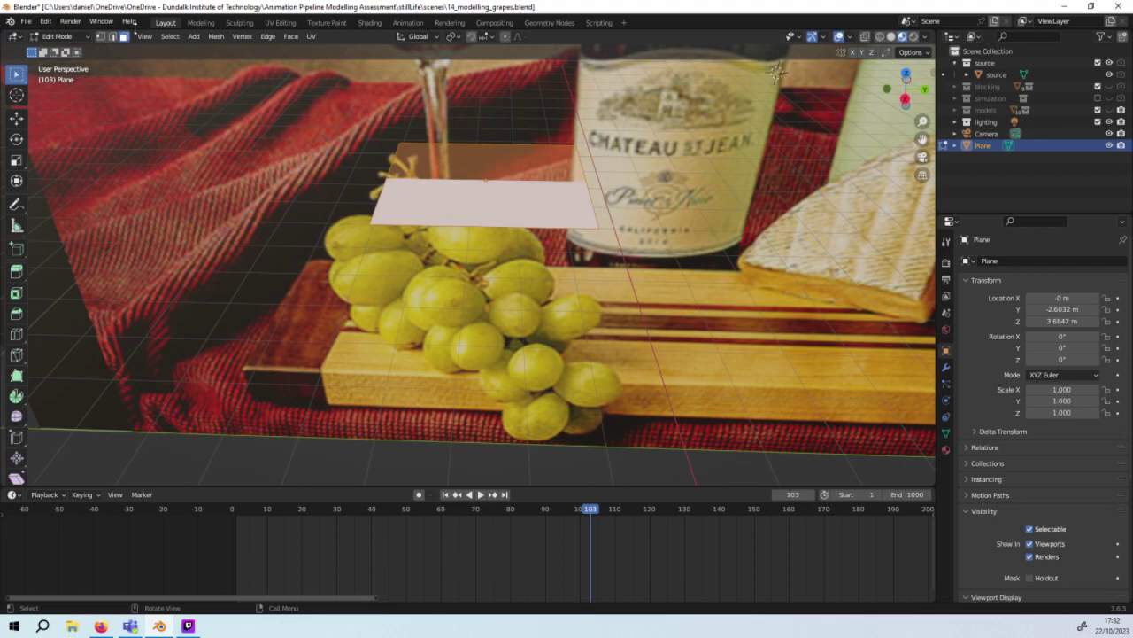
Step: In vertex select mode, select the plane's far-edge corner vertices for merging
left_click(100, 36)
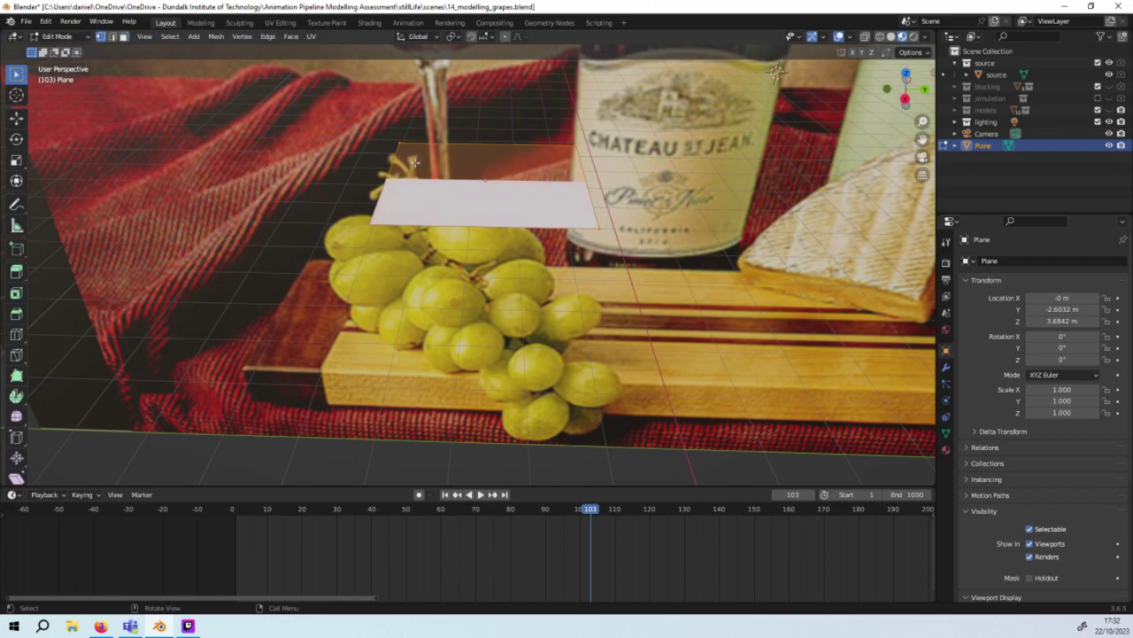
key("alt+a")
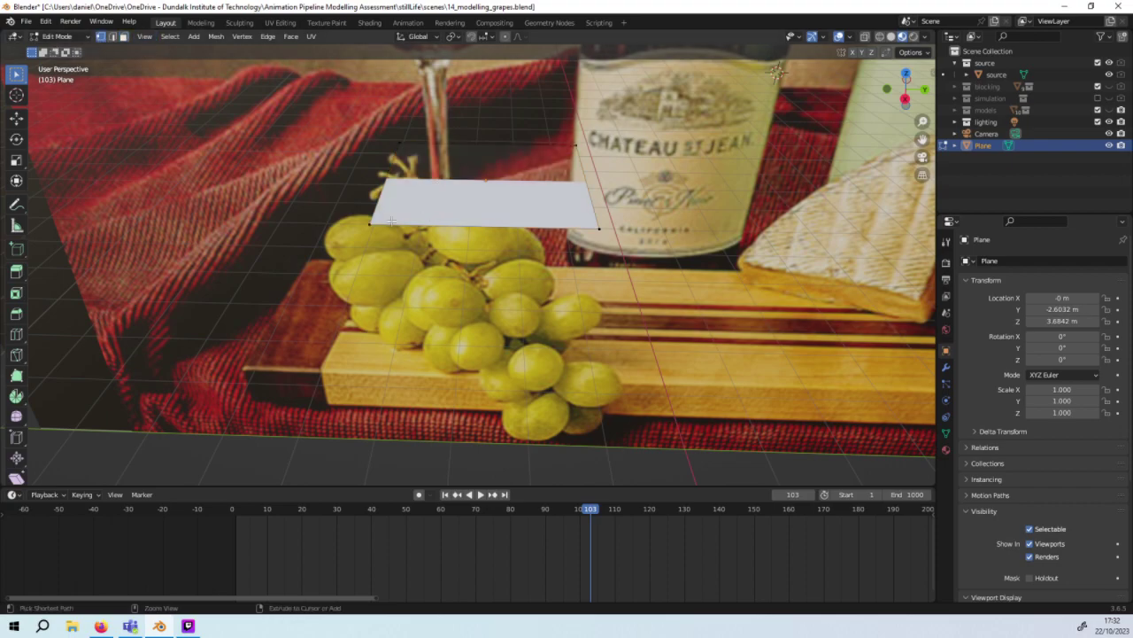
key("ctrl+l")
key("ctrl+l")
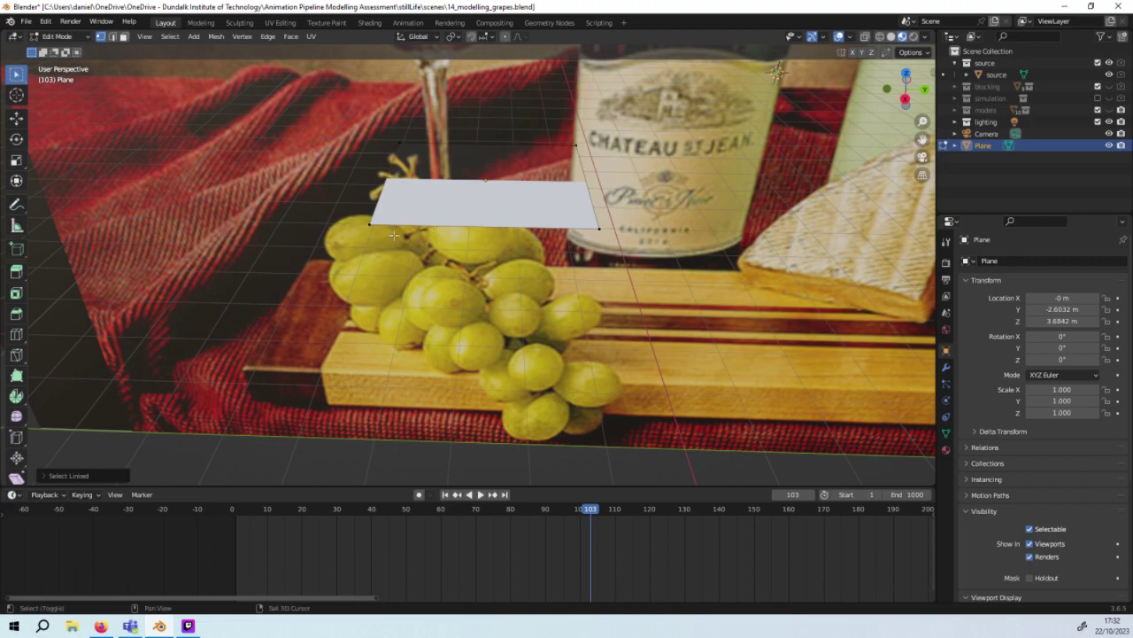
left_click(365, 229)
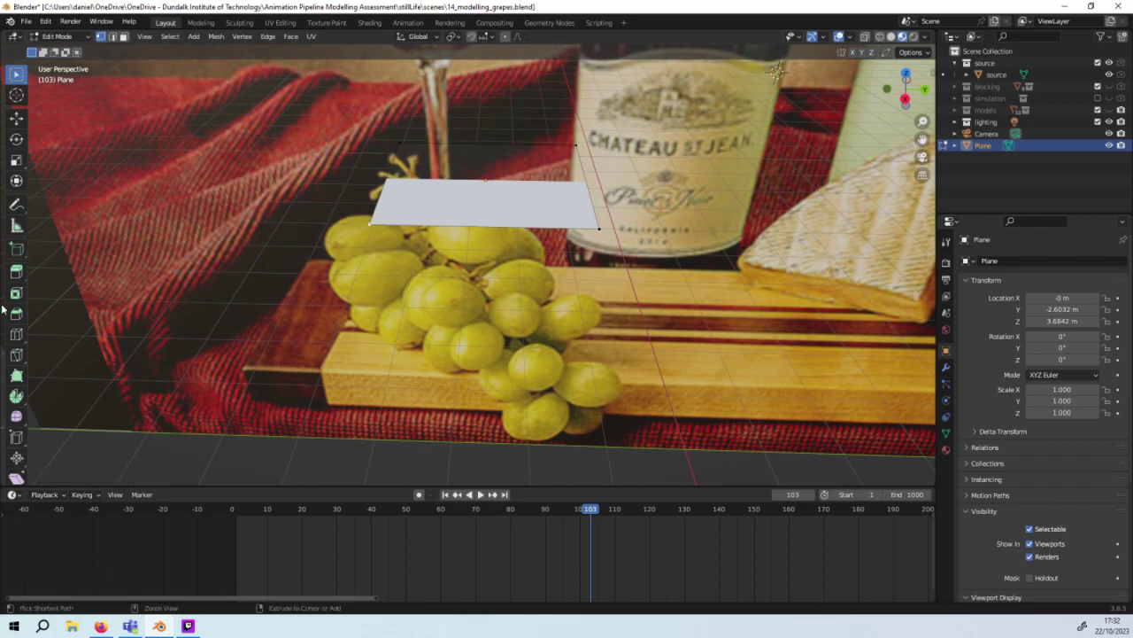
left_click(425, 149, "shift")
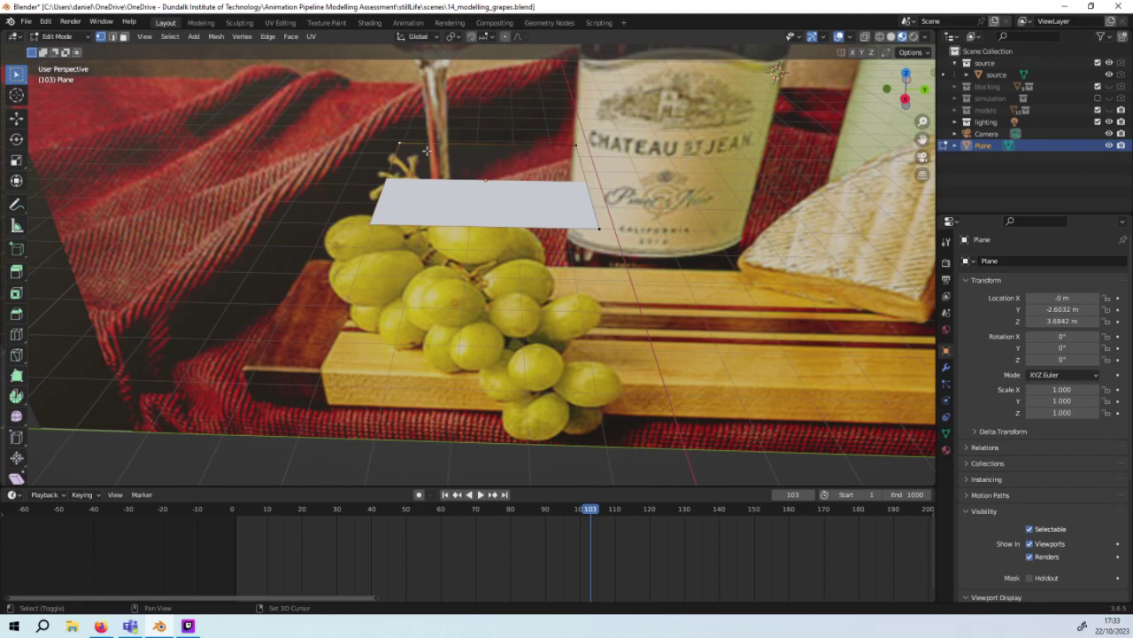
left_click(578, 146, "shift")
right_click(573, 211)
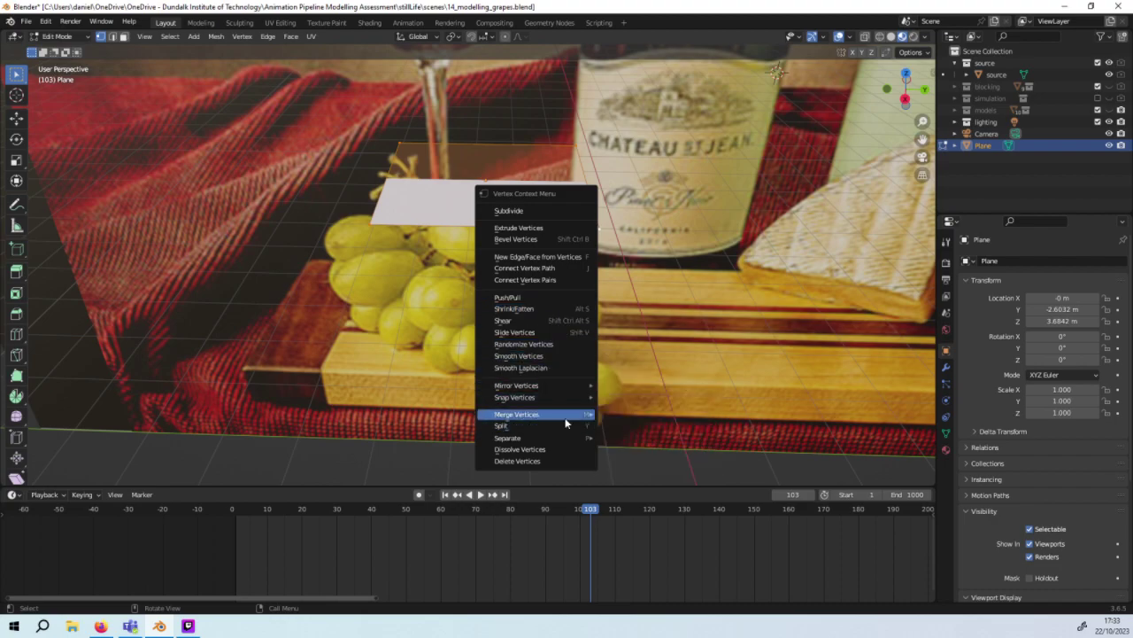
mouse_move(516, 414)
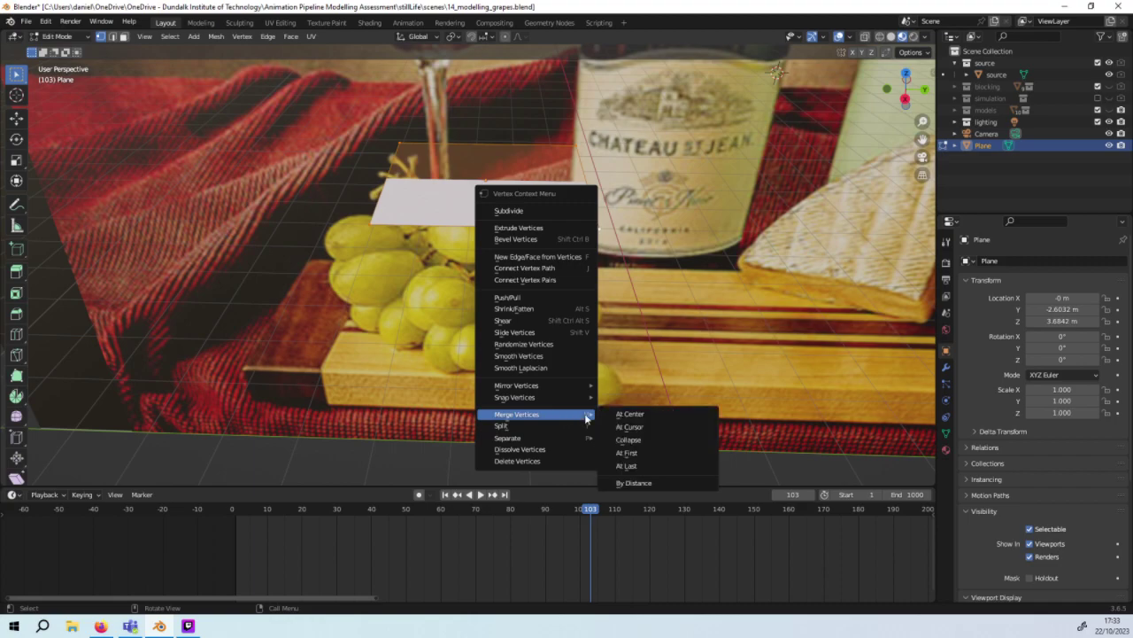
Step: Merge the plane's vertices at center and move the single vertex to the stem tip
left_click(661, 412)
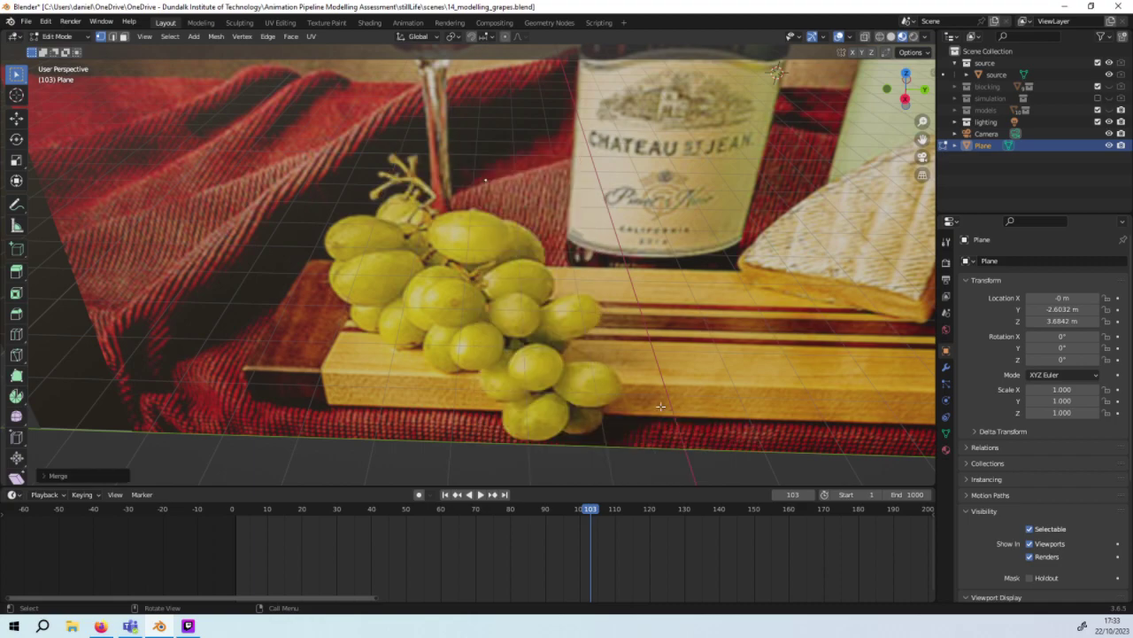
middle_click_drag(506, 228, 530, 176)
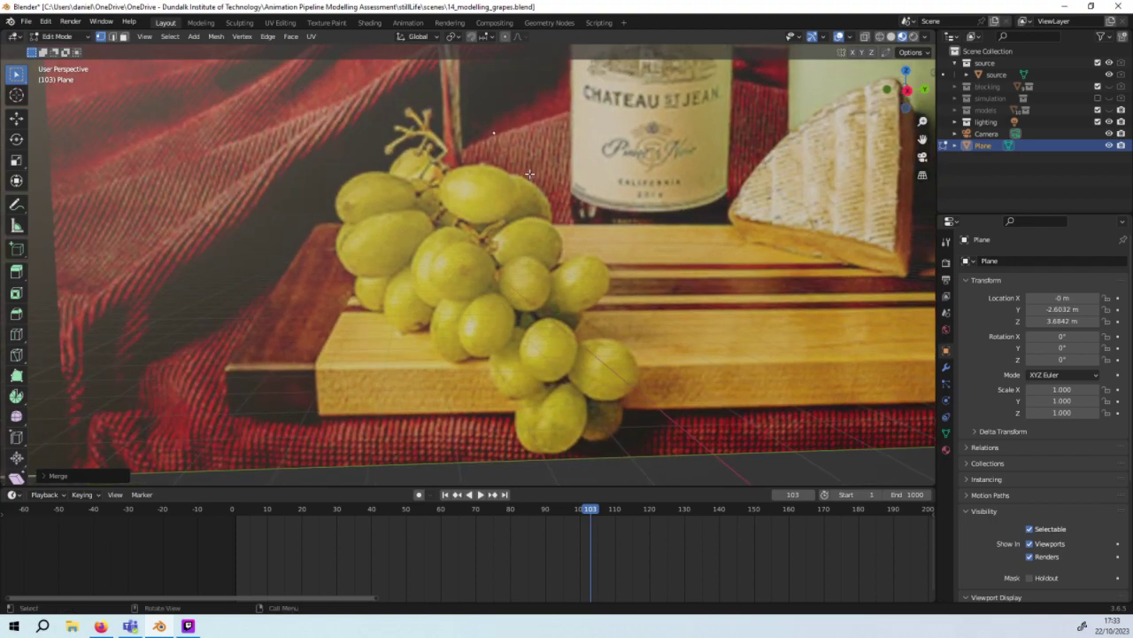
key("g")
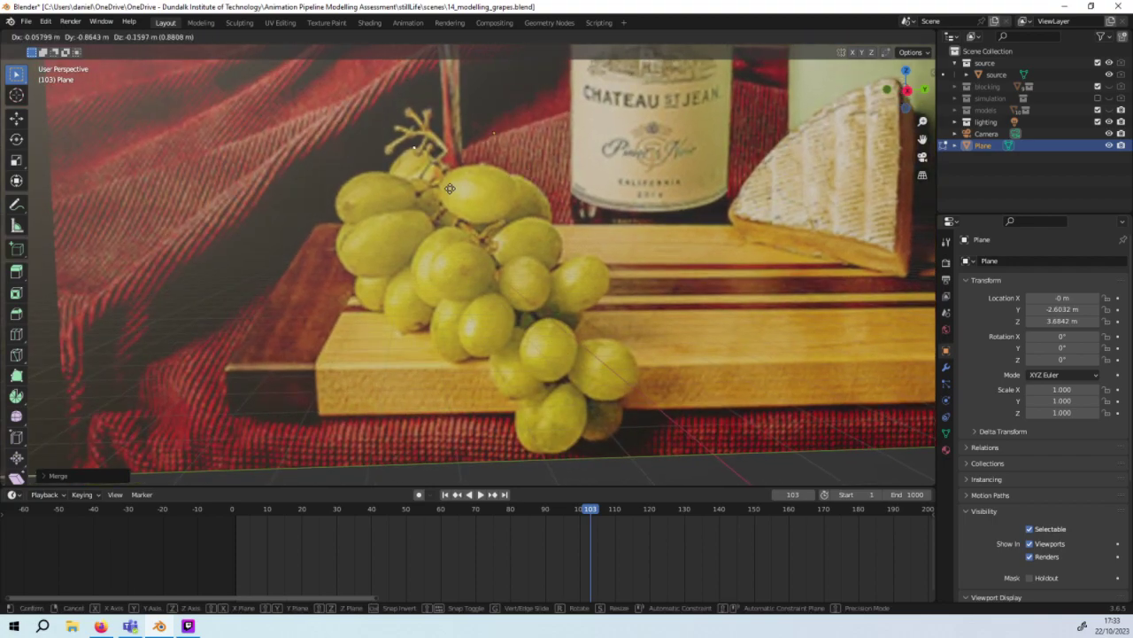
left_click(455, 193)
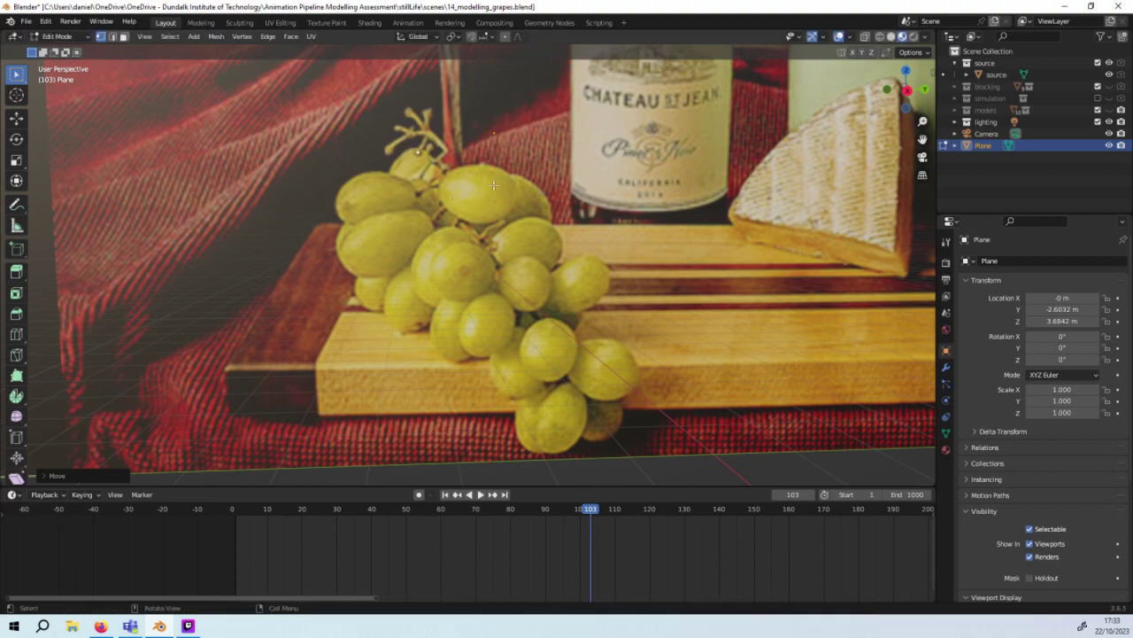
mouse_move(481, 196)
middle_mouse_down()
mouse_move(472, 217)
mouse_move(470, 198)
middle_mouse_up()
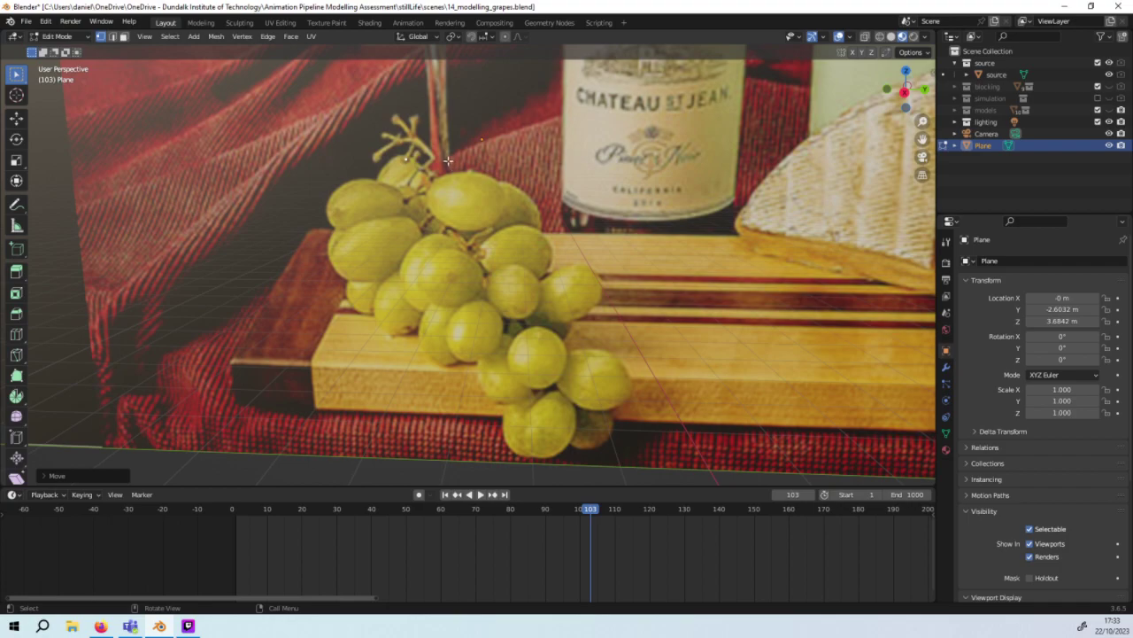
Step: Extrude a chain of four vertices down the upper grape stem
key("e")
left_click(459, 131)
key("e")
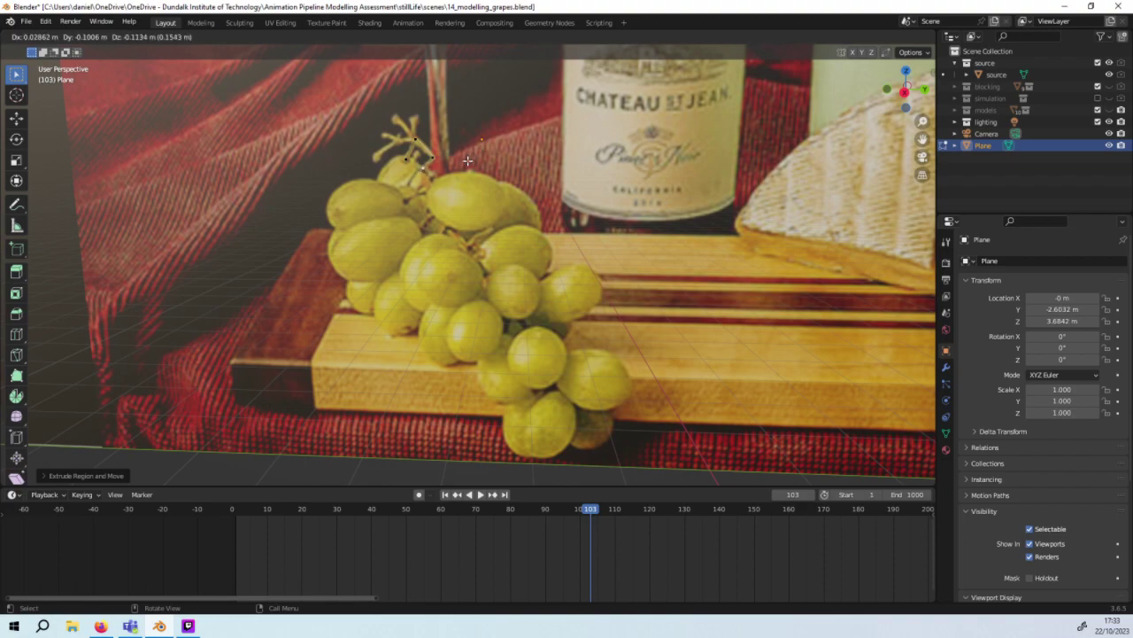
left_click(467, 160)
key("e")
left_click(528, 276)
key("e")
left_click(564, 322)
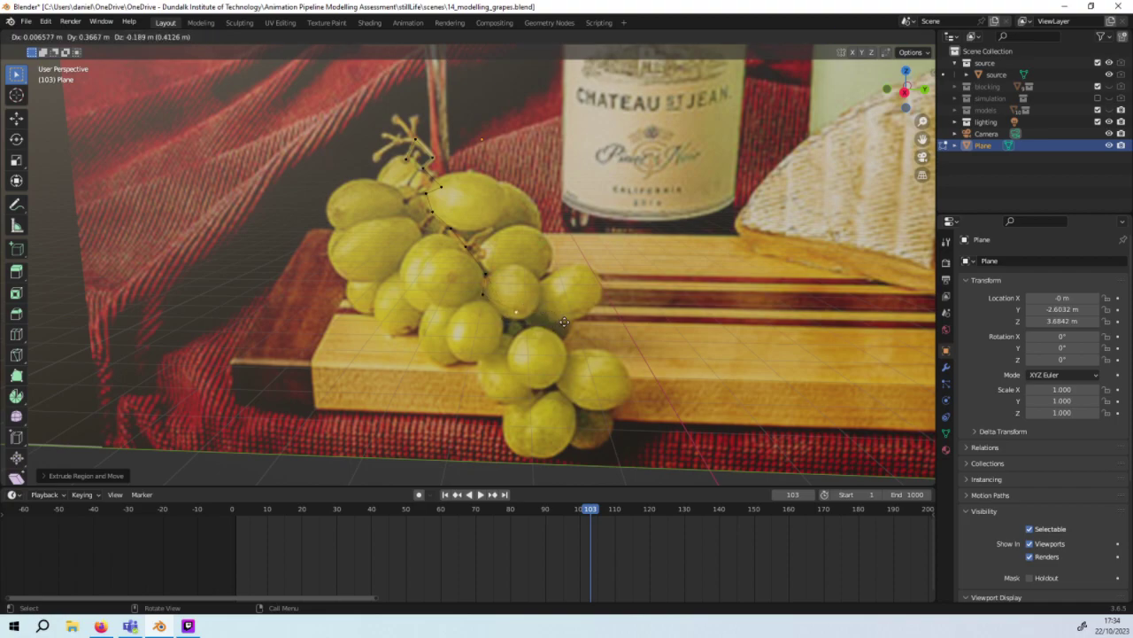
Step: Extrude four more vertices down through the bunch to the bottom grapes
key("e")
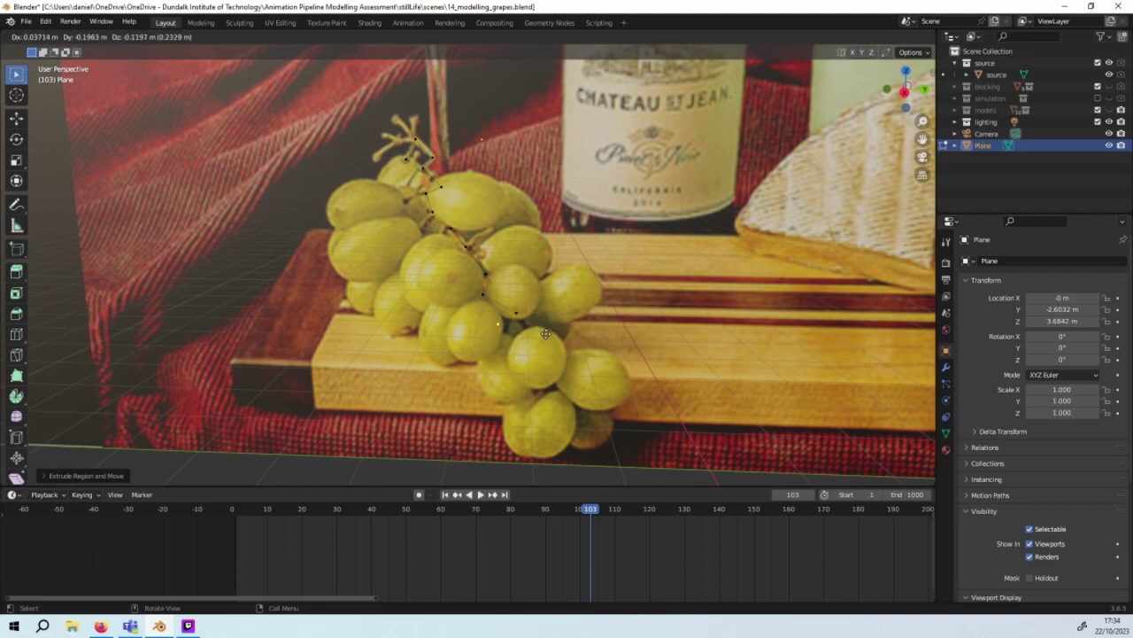
left_click(562, 354)
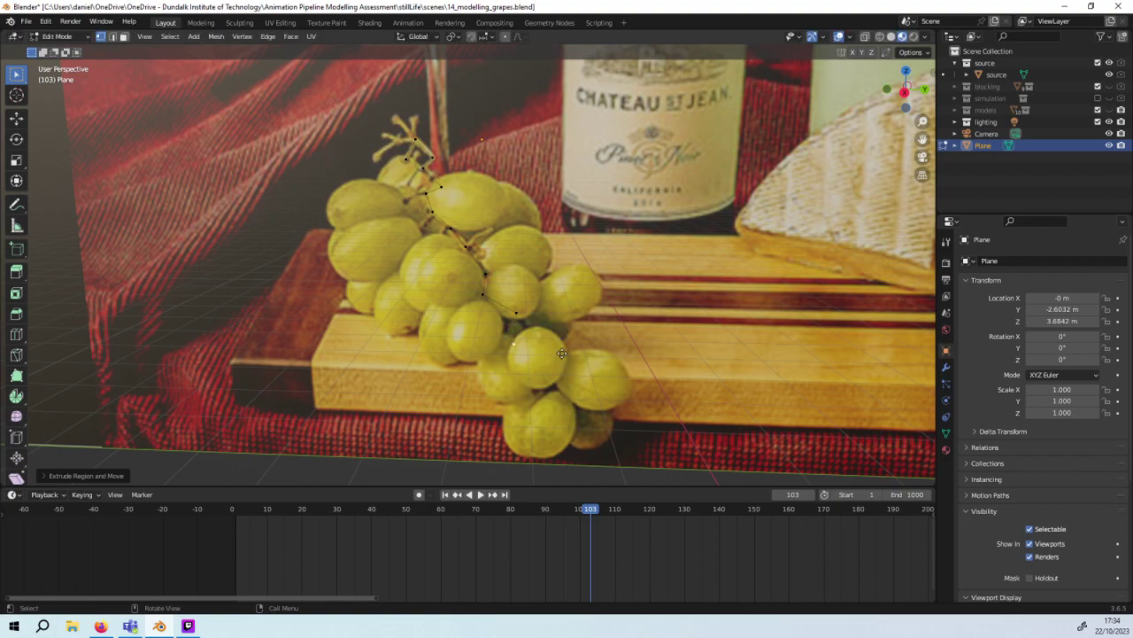
key("e")
left_click(602, 388)
key("e")
left_click(600, 421)
key("e")
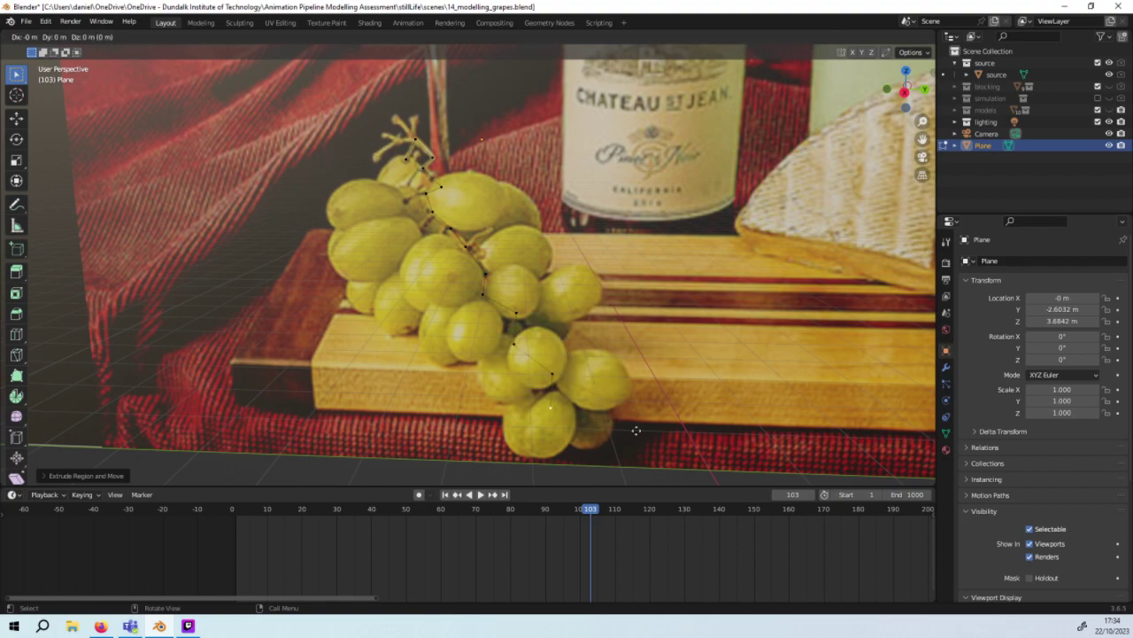
left_click(624, 401)
mouse_move(624, 401)
middle_mouse_down()
mouse_move(680, 373)
mouse_move(677, 385)
mouse_move(736, 399)
mouse_move(592, 351)
mouse_move(467, 355)
mouse_move(662, 440)
middle_mouse_up()
Step: Box-select a group of stem vertices and slide them along X onto the photo's stem
mouse_move(663, 440)
left_mouse_down()
mouse_move(486, 174)
mouse_move(491, 189)
left_mouse_up()
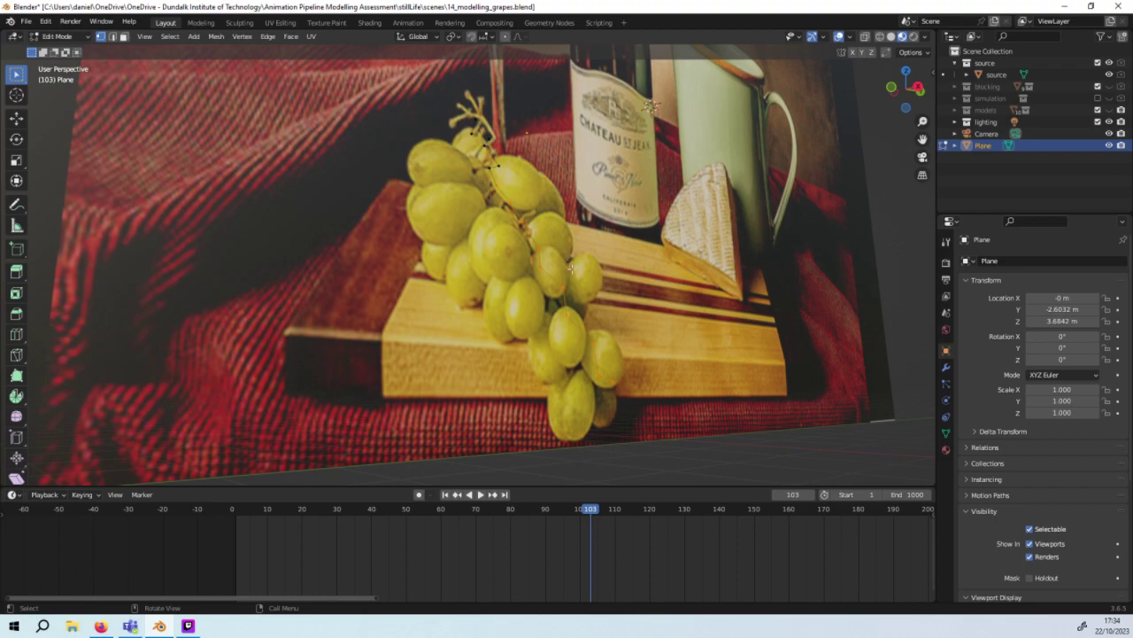
key("g")
key("x")
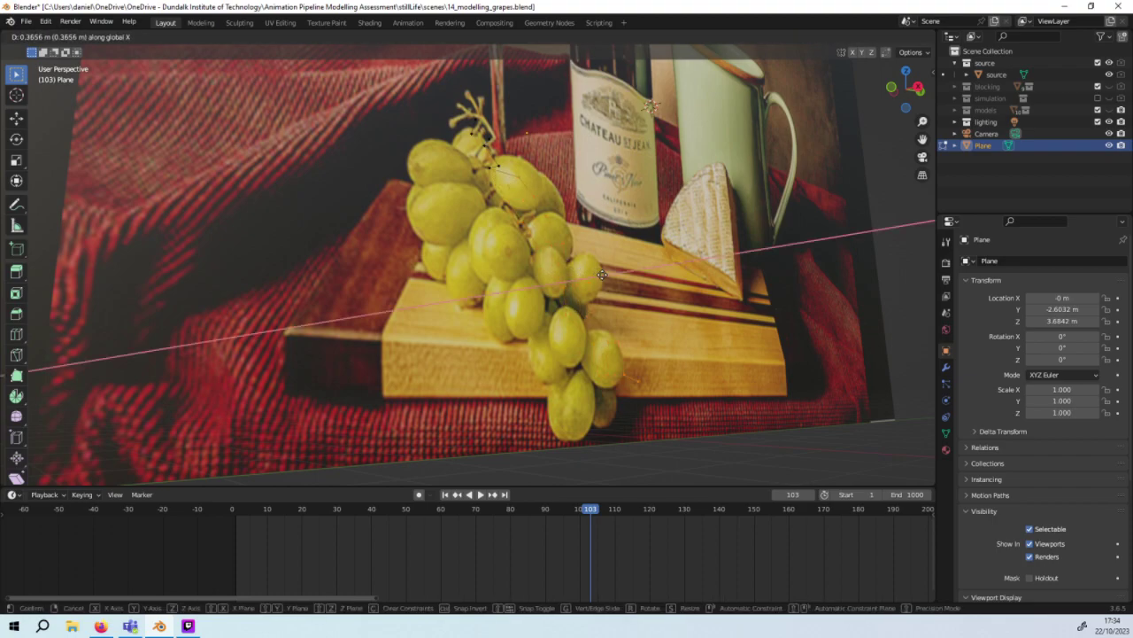
left_click(607, 275)
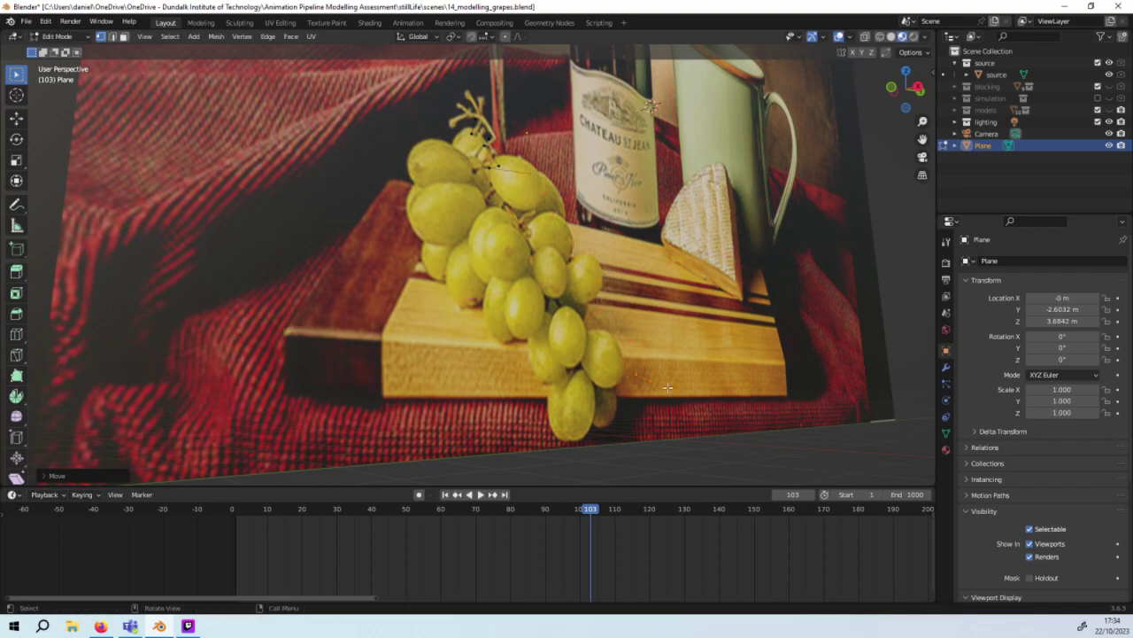
key("ctrl+z")
key("x")
key("Escape")
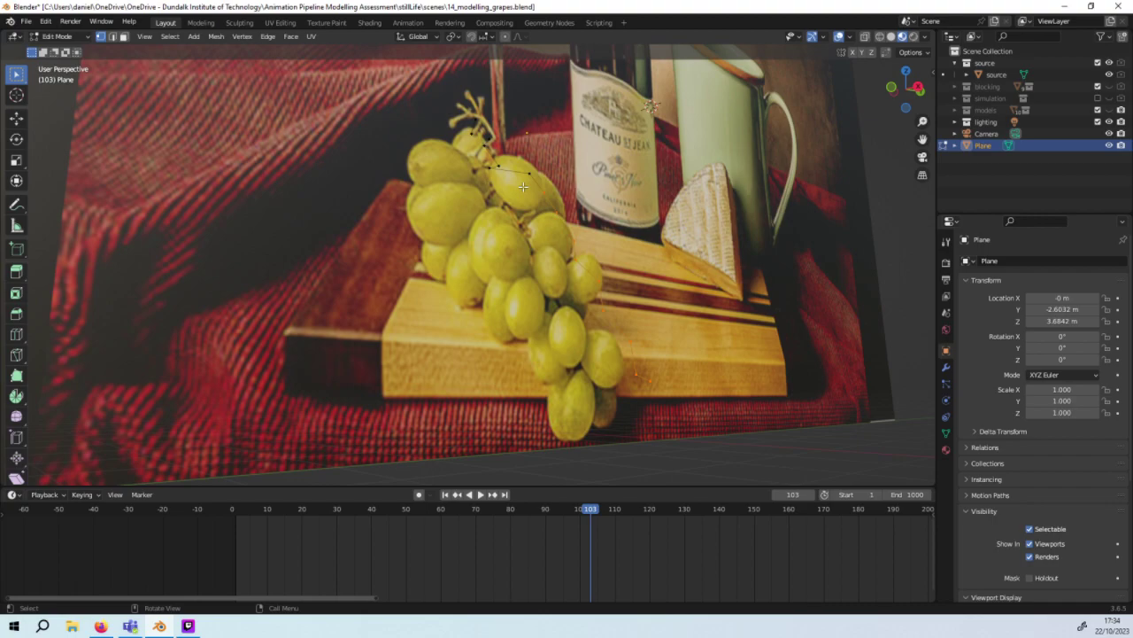
key("g")
key("x")
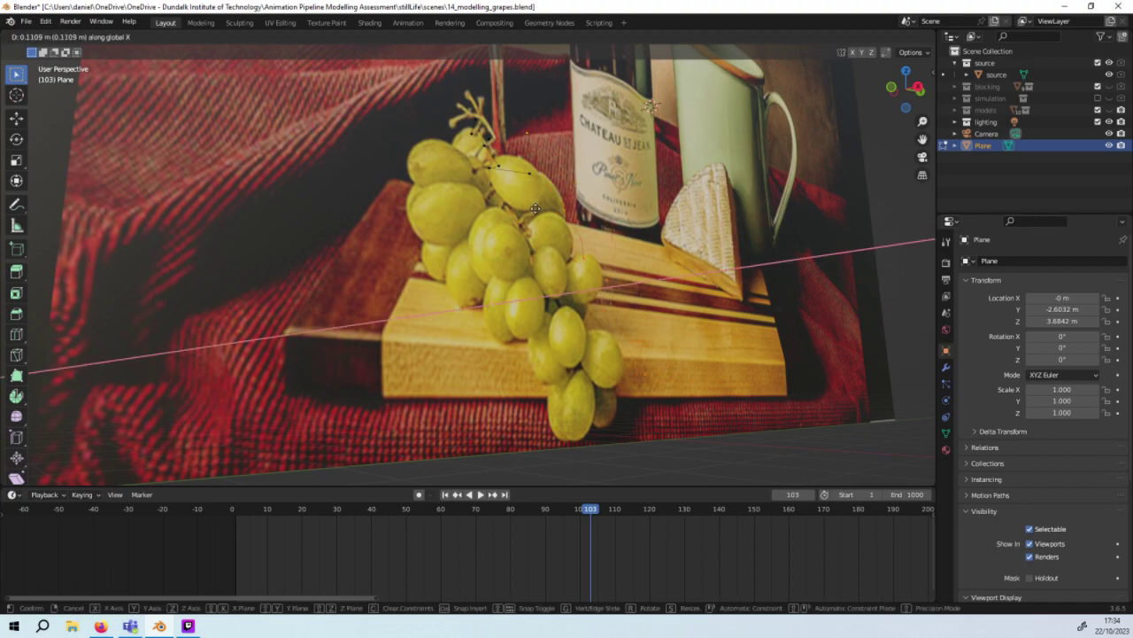
left_click(535, 208)
Step: Slide two more vertex groups along X and reposition the stem edges near the base
left_click_drag(742, 417, 537, 191)
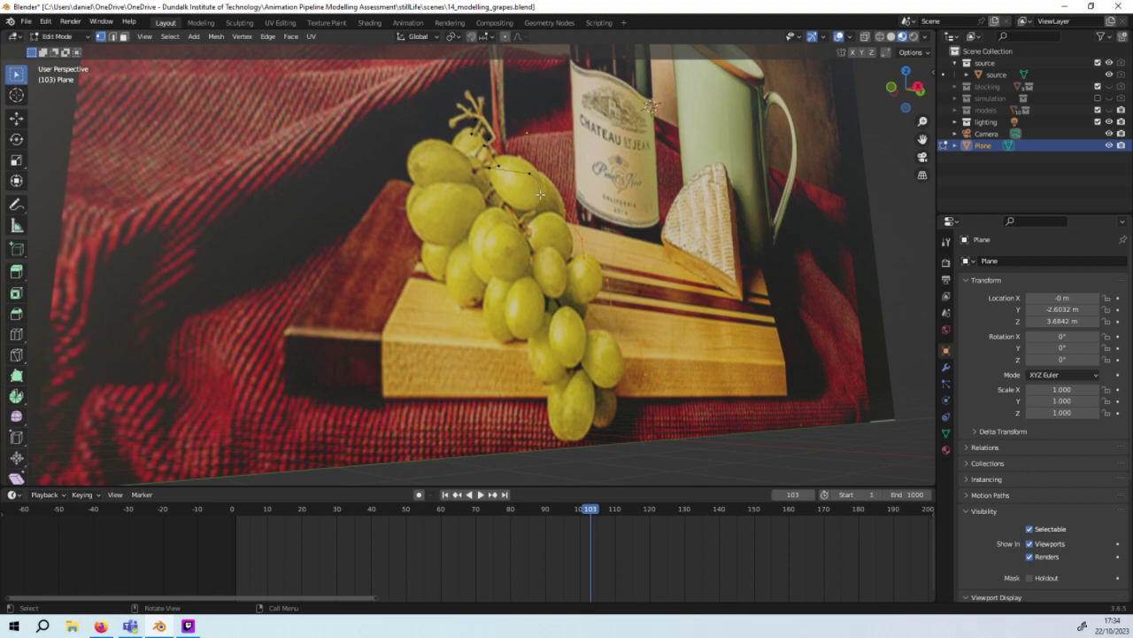
key("g")
key("x")
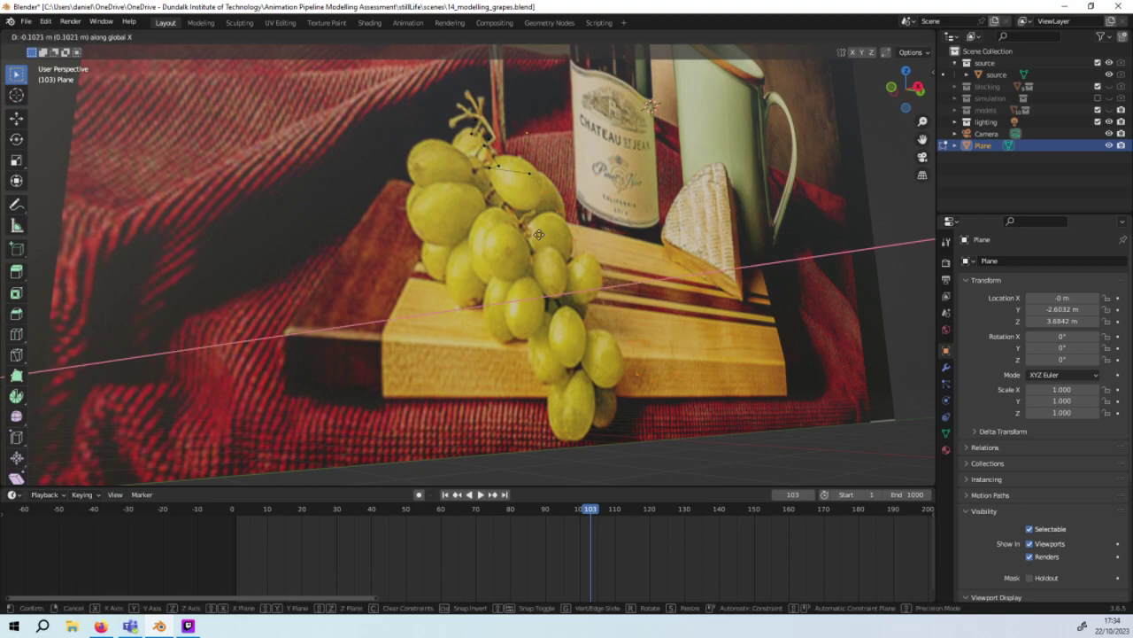
left_click(539, 234)
left_click_drag(716, 447, 535, 207)
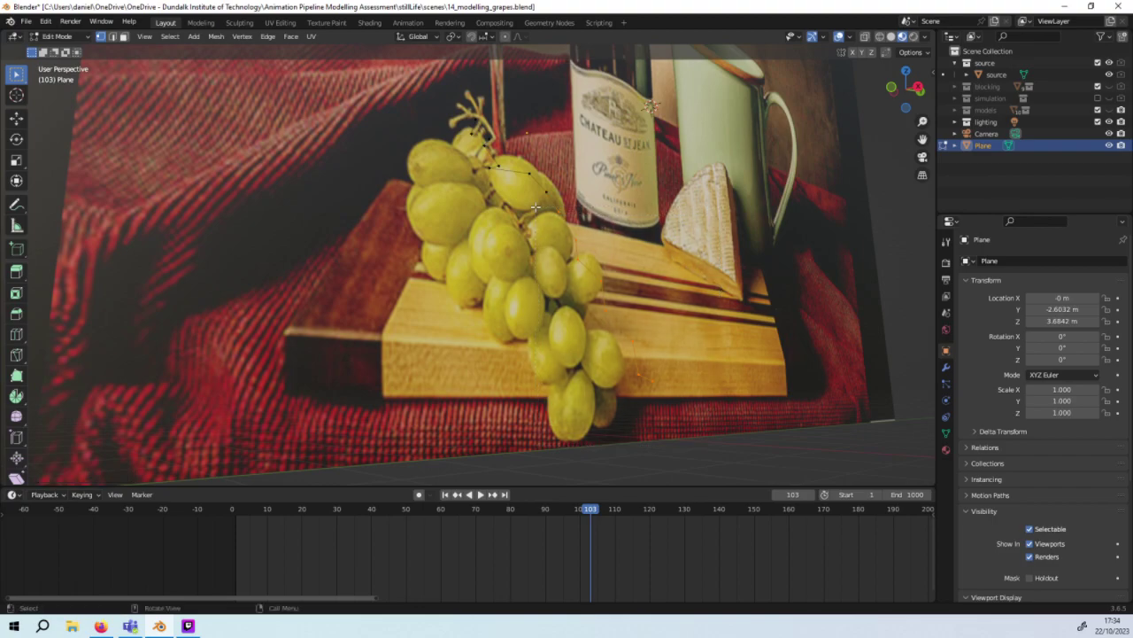
key("g")
key("x")
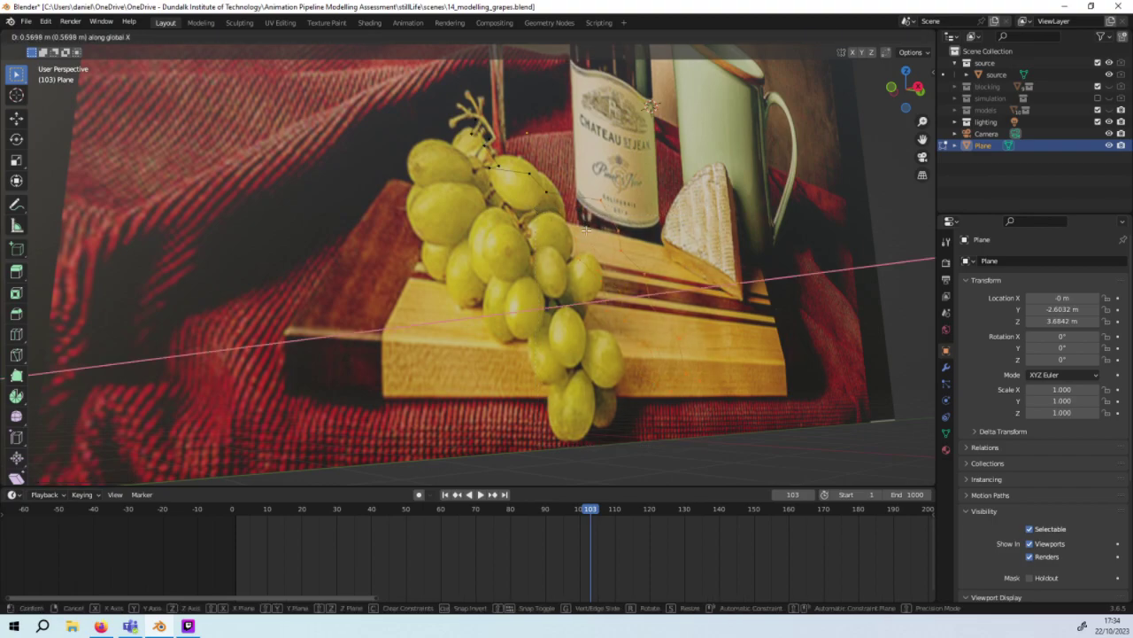
left_click(586, 231)
mouse_move(586, 231)
middle_mouse_down()
mouse_move(565, 249)
mouse_move(627, 271)
middle_mouse_up()
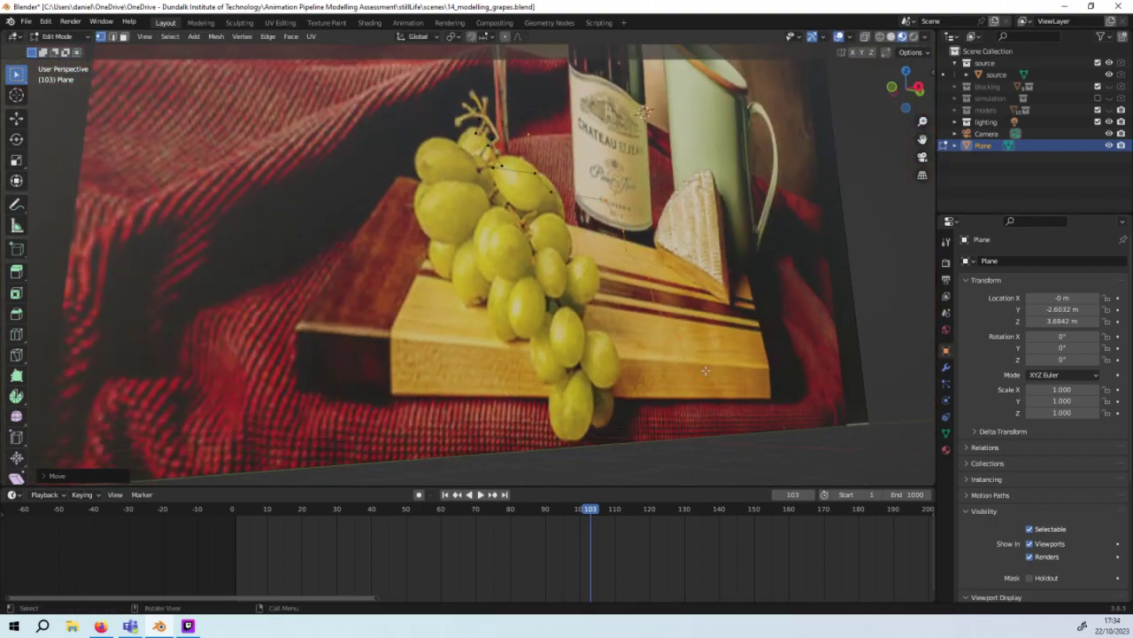
left_click_drag(627, 271, 597, 228)
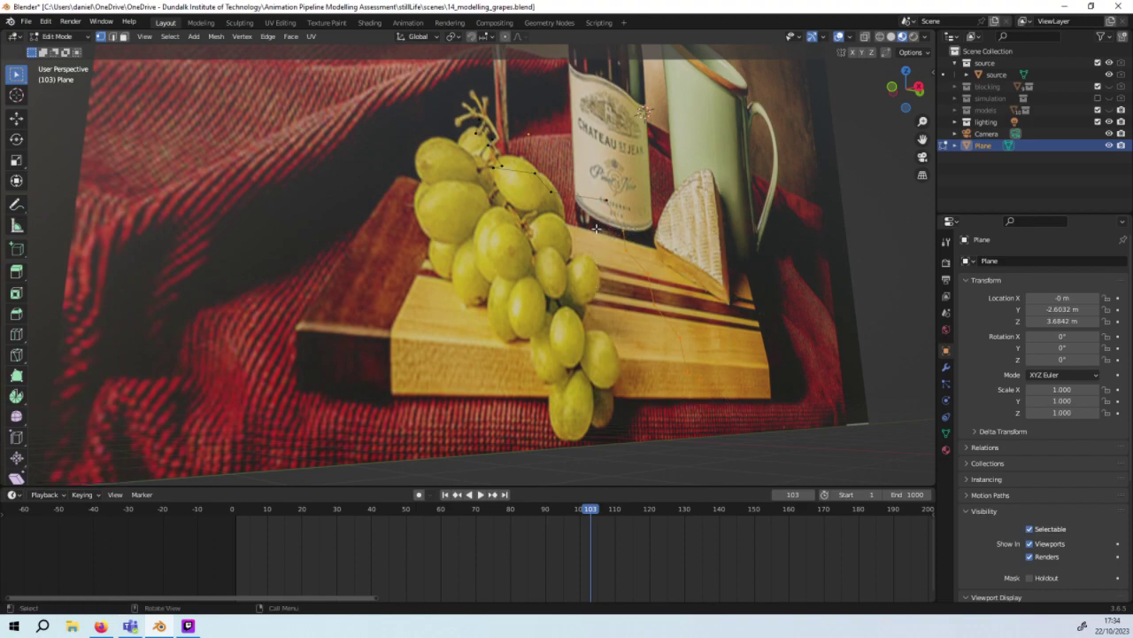
key("g")
left_click(625, 229)
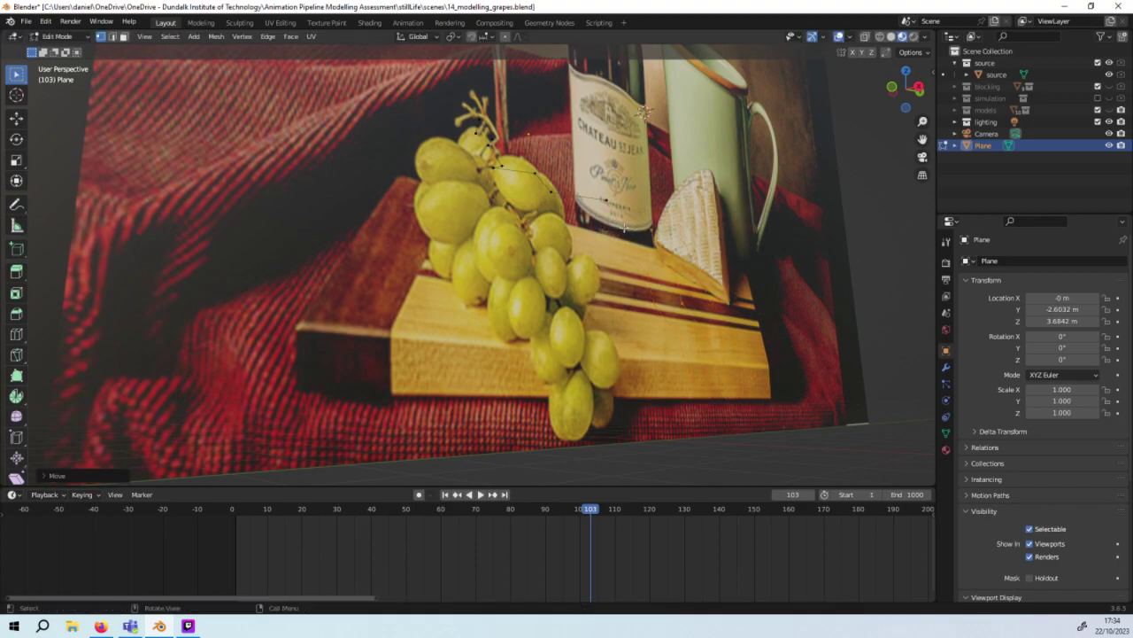
Step: In Right Orthographic view, move the lower vertices along Y, then adjust them along X
left_click_drag(760, 412, 630, 225)
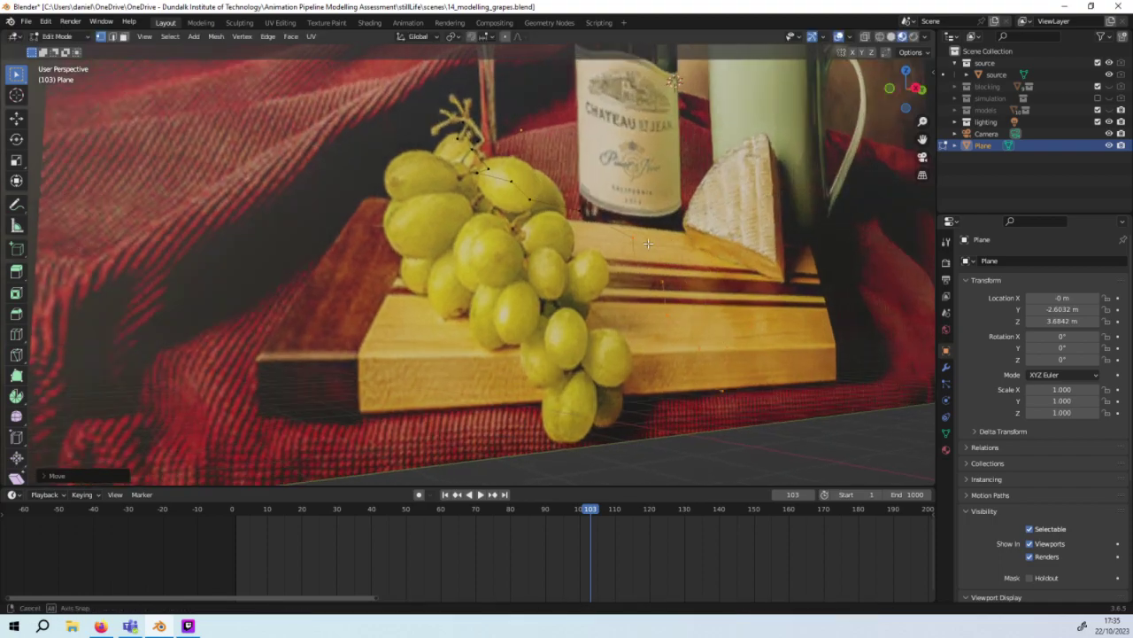
middle_click_drag(630, 225, 625, 409)
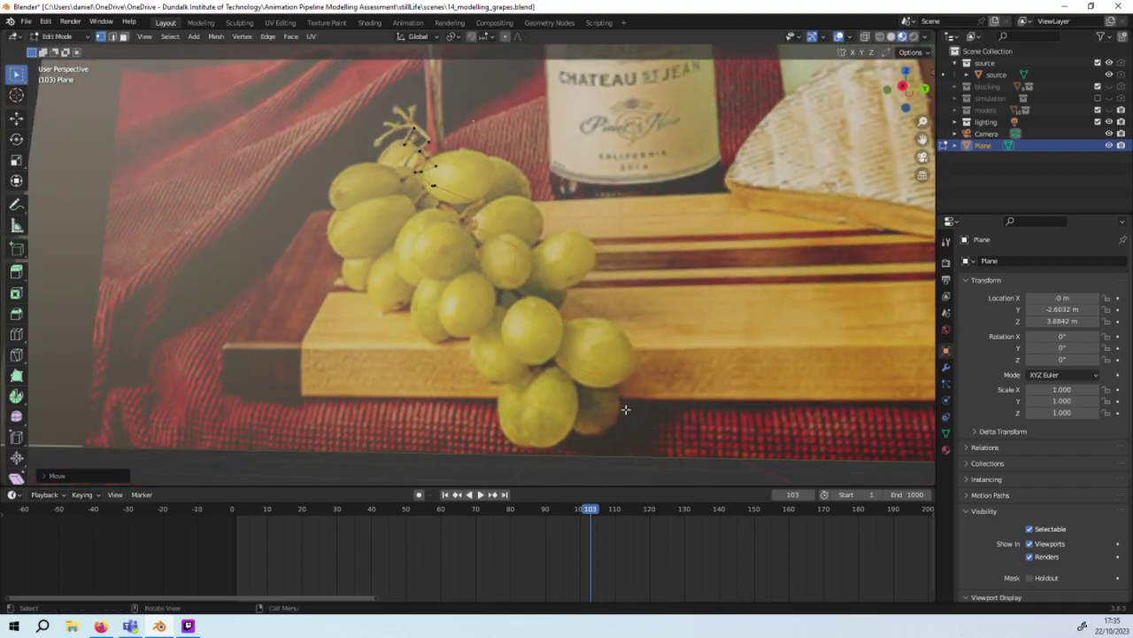
key("KP_3")
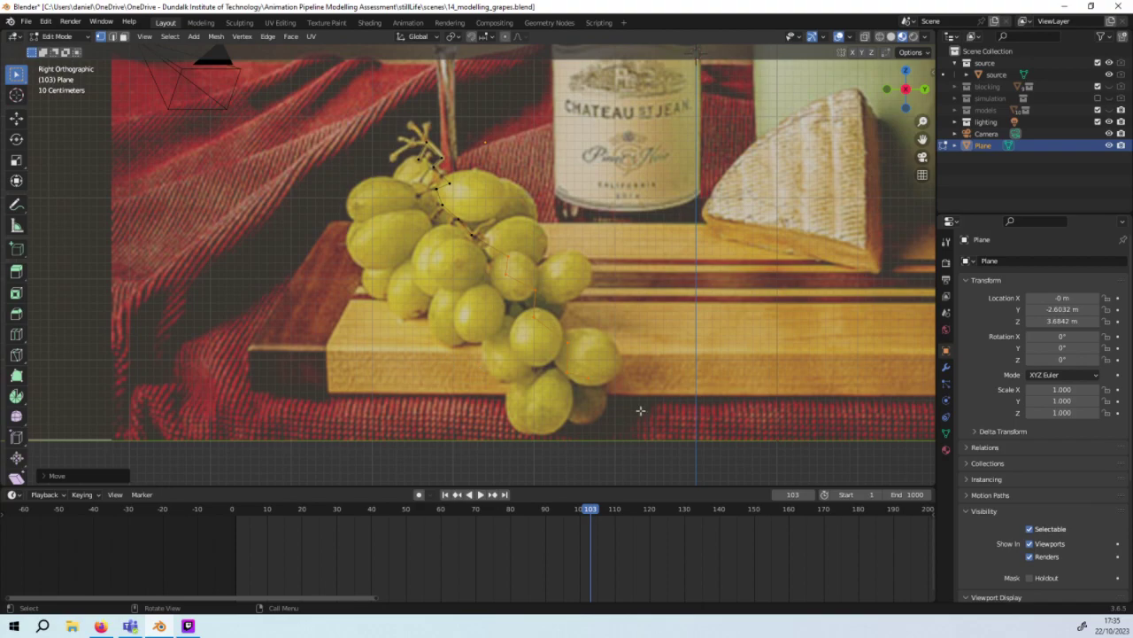
key("g")
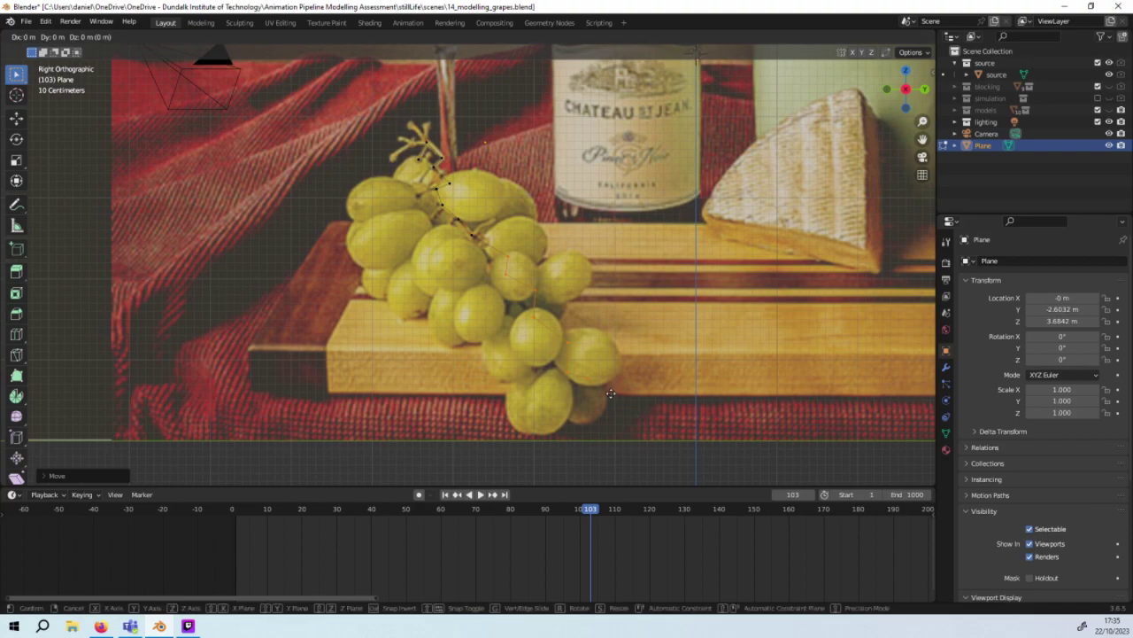
key("y")
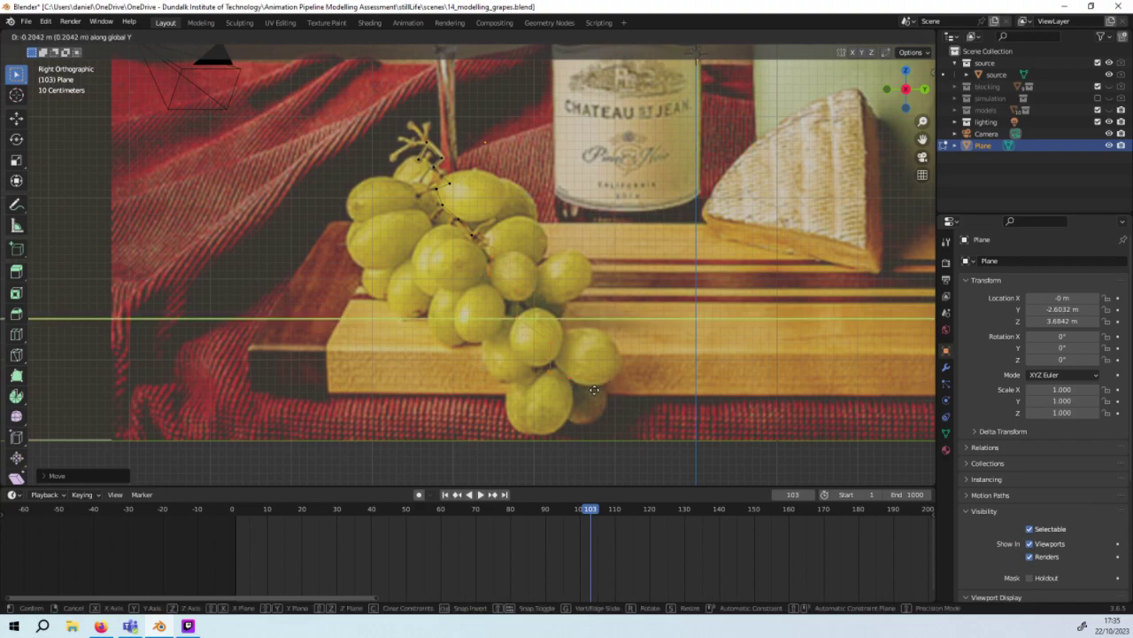
left_click(592, 391)
middle_click_drag(592, 391, 674, 401)
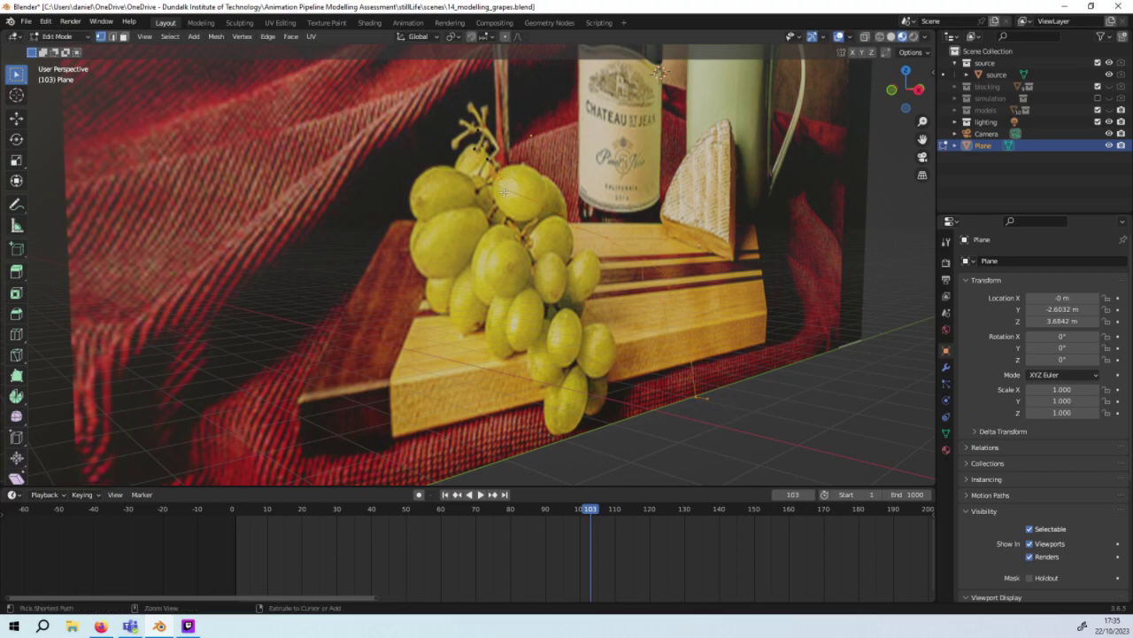
key("g")
key("x")
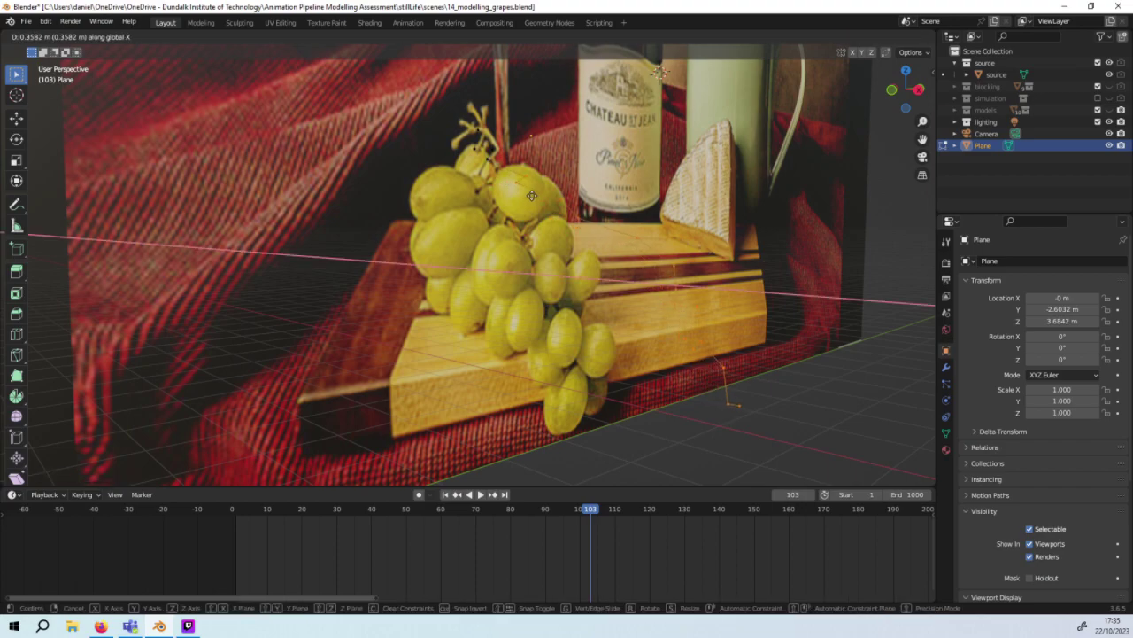
left_click(534, 195)
Step: Reposition the stem vertices over the grapes, finishing with a 0.1353 m X shift
left_click_drag(714, 409, 501, 177)
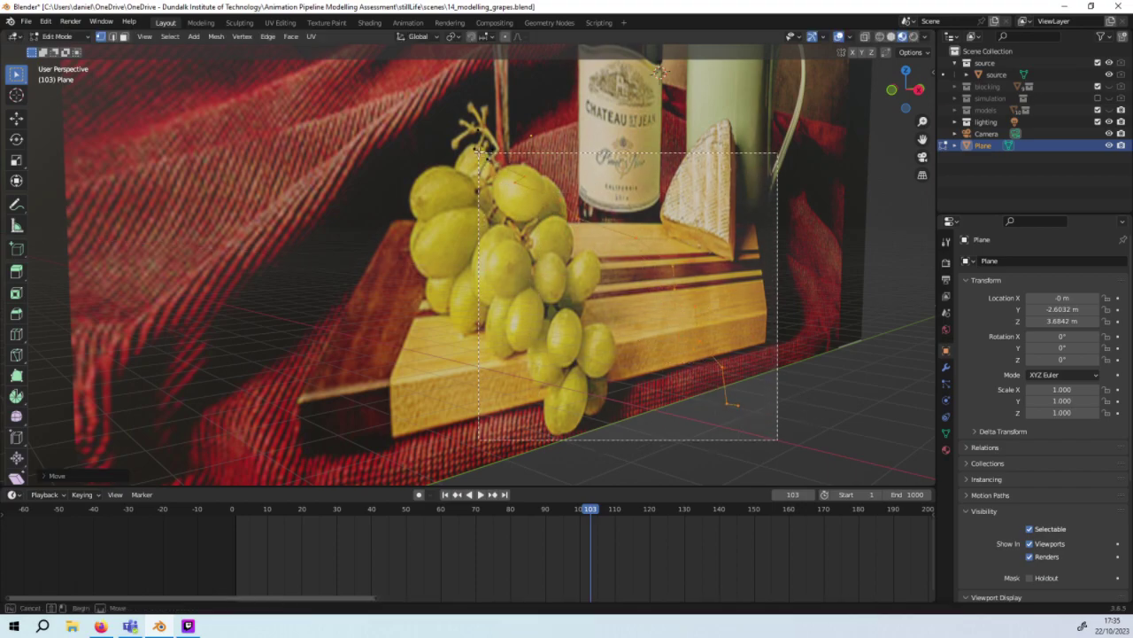
key("g")
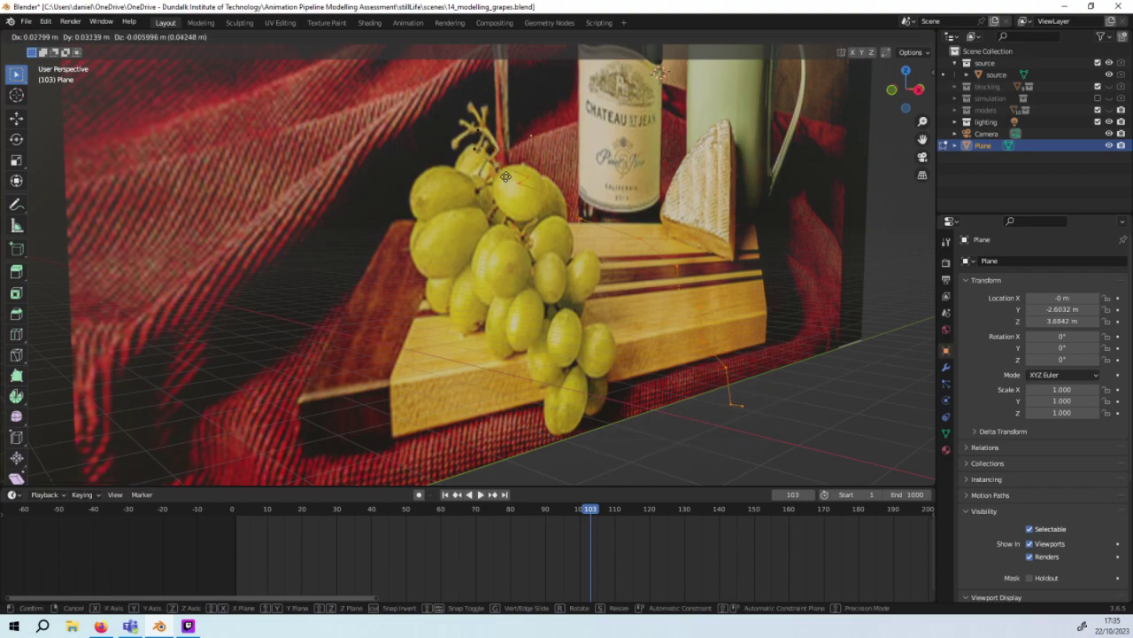
left_click(569, 266)
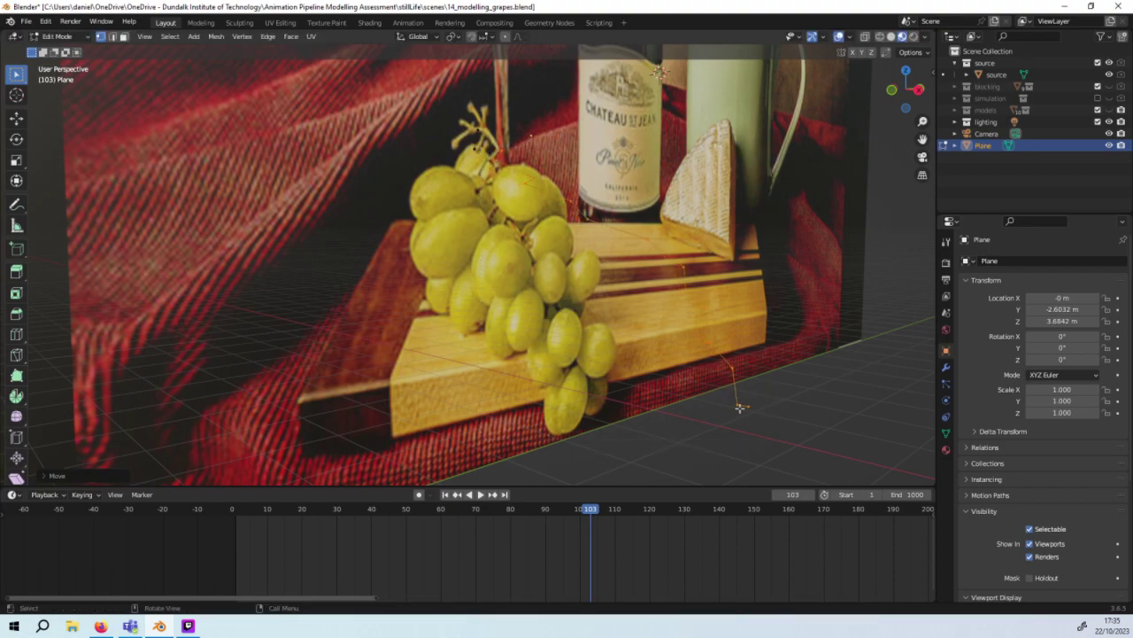
left_click_drag(800, 435, 478, 117)
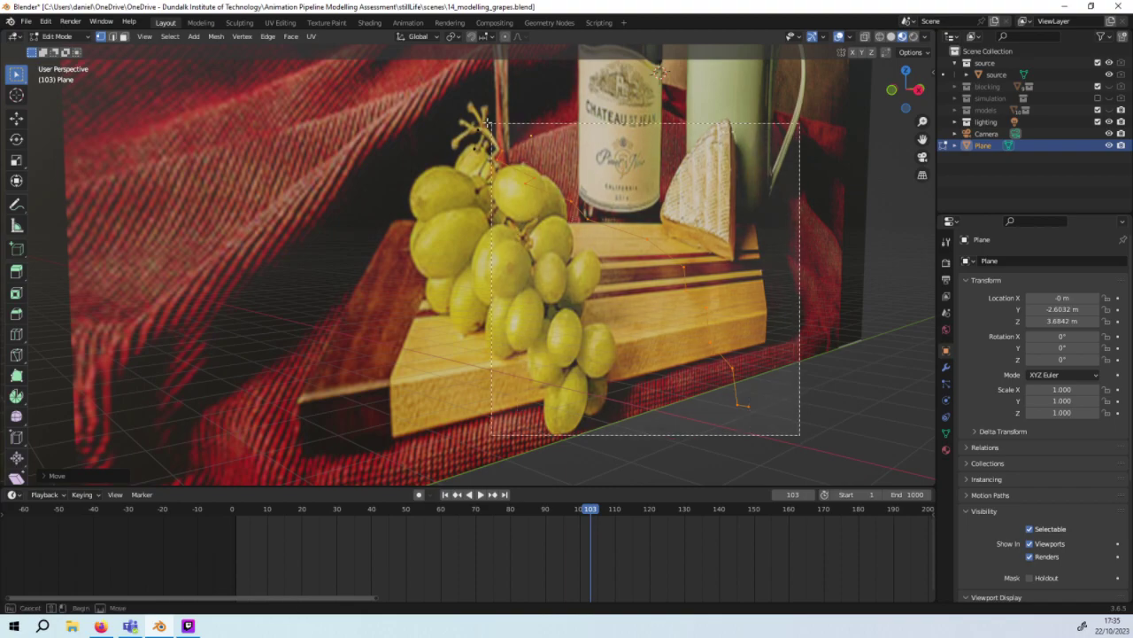
key("g")
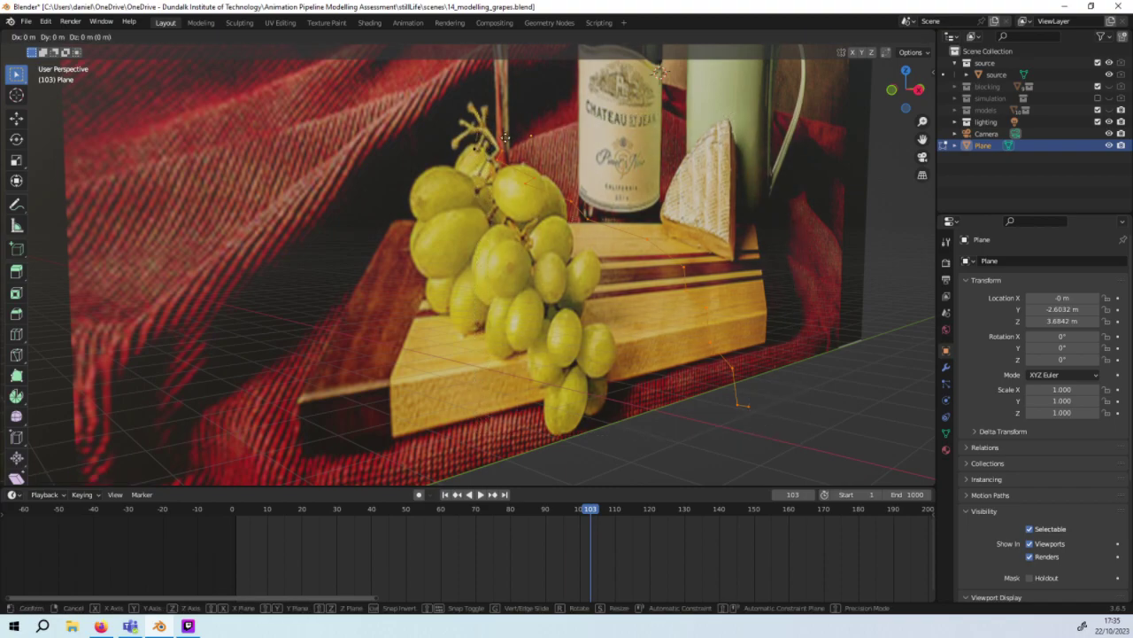
key("x")
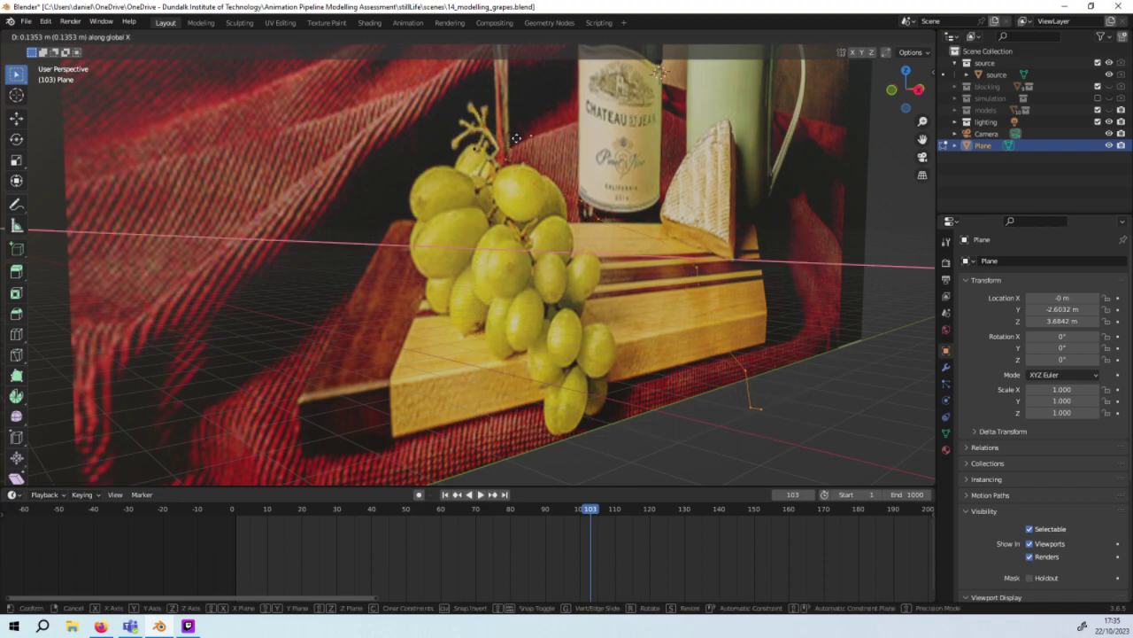
left_click(515, 139)
mouse_move(514, 139)
middle_mouse_down()
mouse_move(571, 156)
mouse_move(584, 191)
mouse_move(656, 213)
mouse_move(599, 213)
mouse_move(486, 157)
middle_mouse_up()
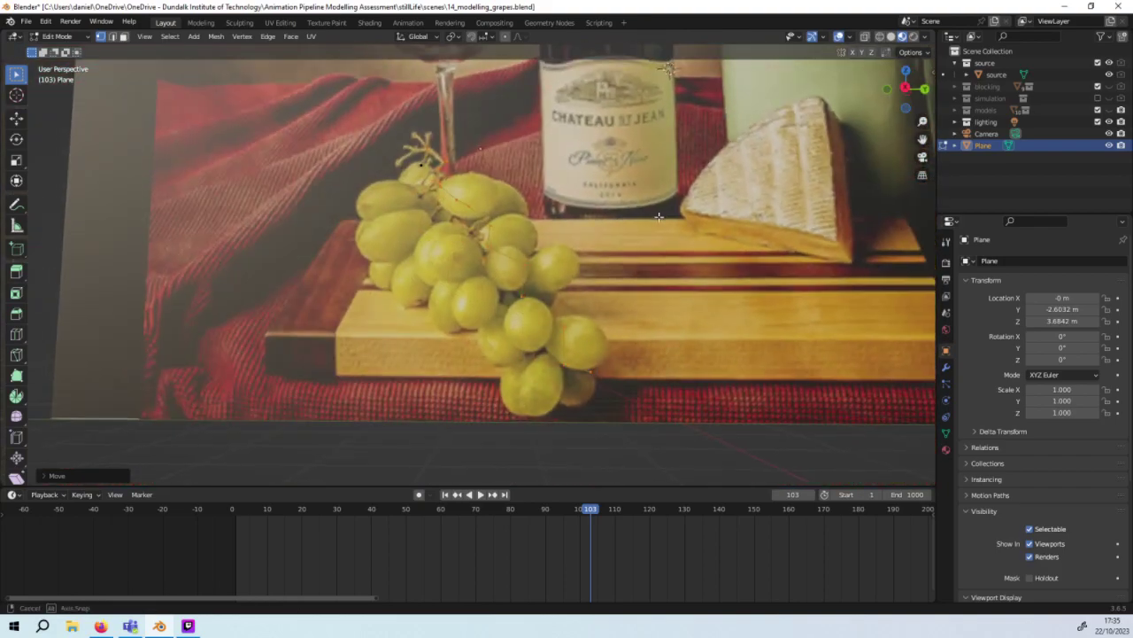
Step: Extrude three vertices from the top of the stem up to a stem tip
key("KP_3")
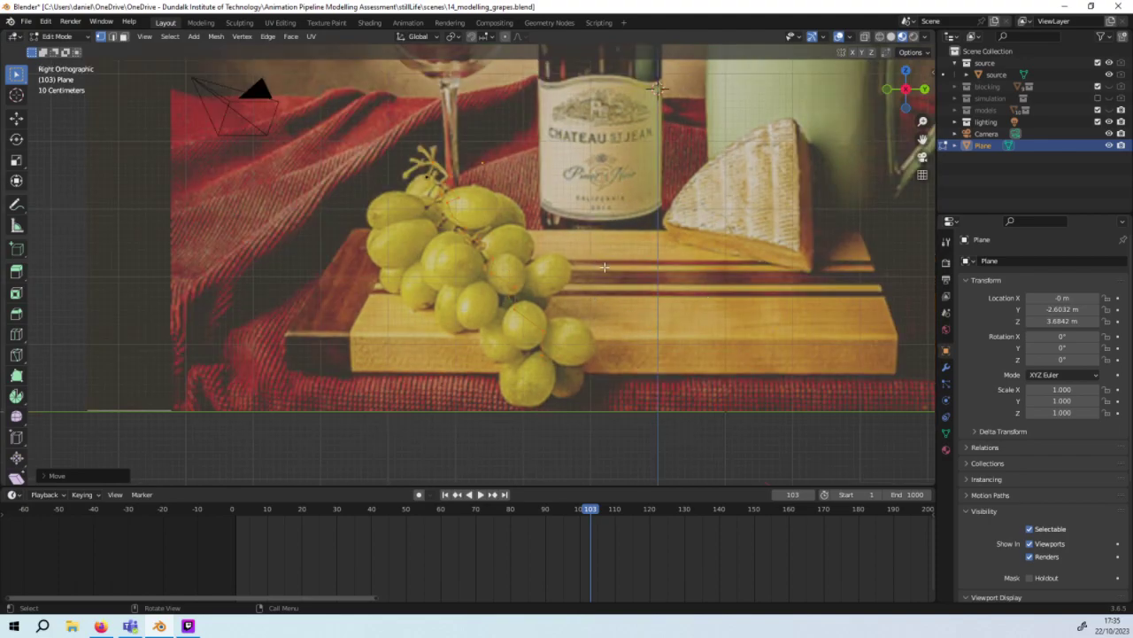
mouse_move(605, 267)
middle_mouse_down()
mouse_move(445, 112)
mouse_move(463, 102)
mouse_move(513, 193)
middle_mouse_up()
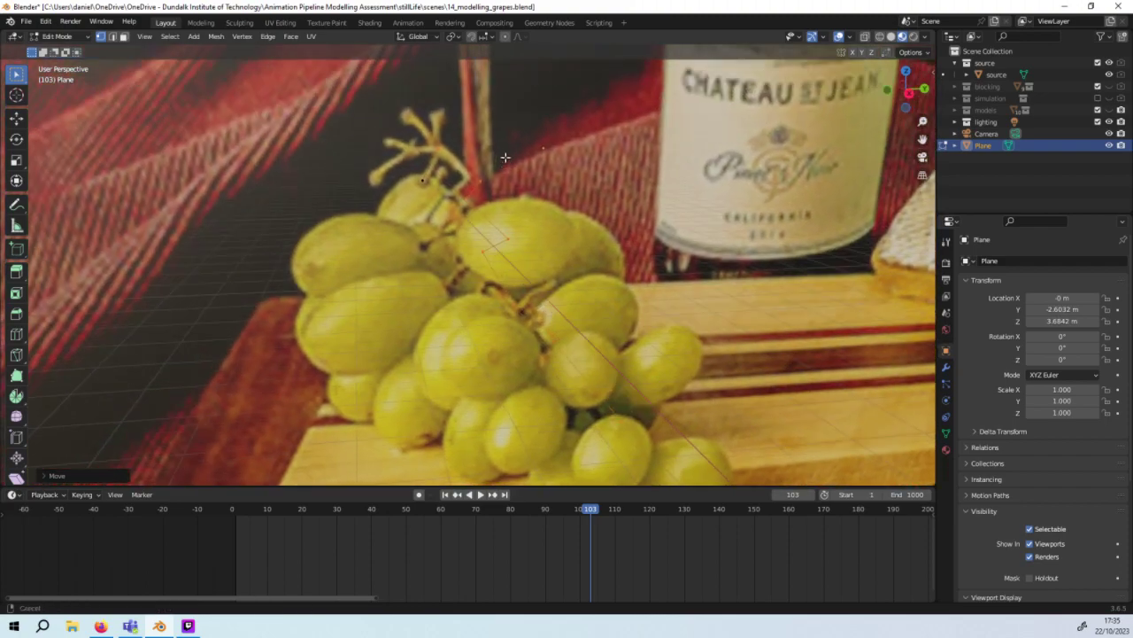
left_click(478, 202)
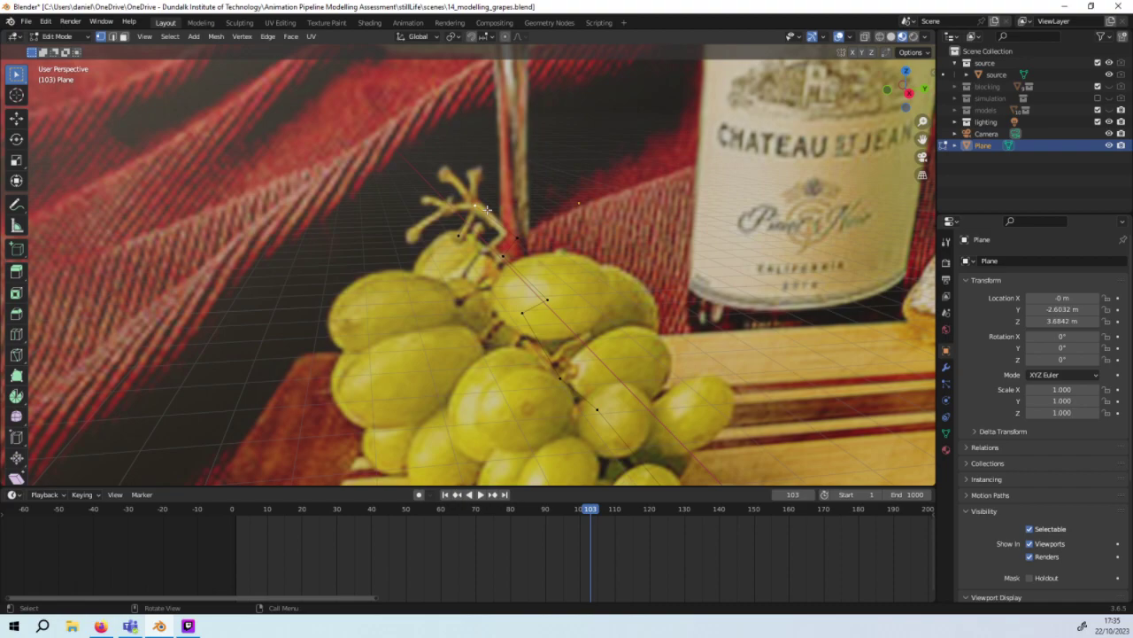
key("e")
left_click(479, 177)
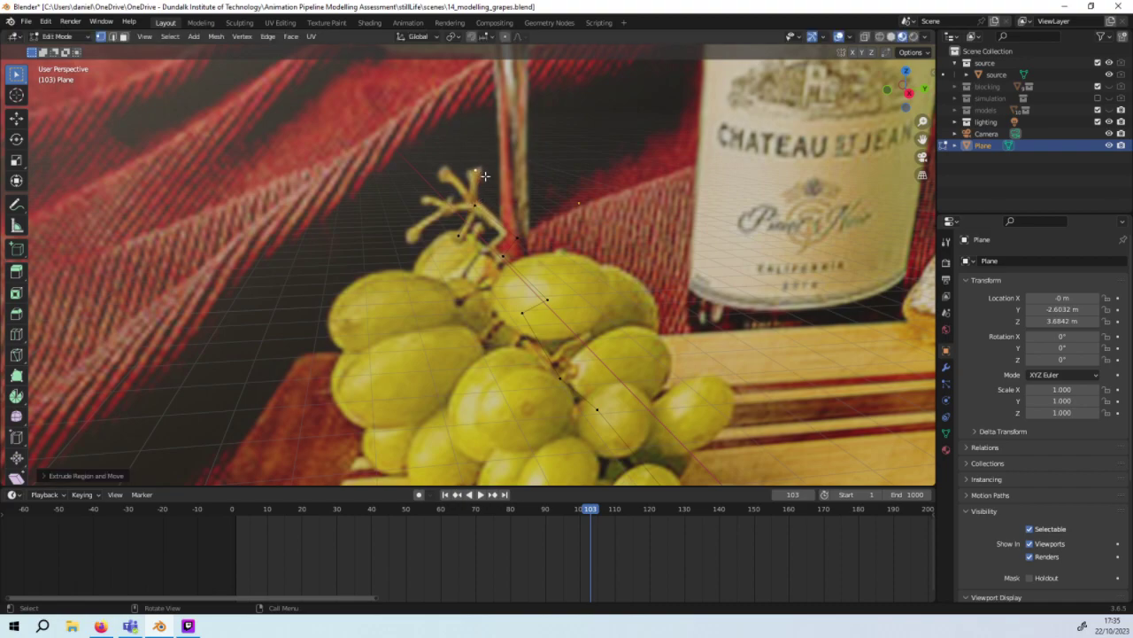
key("e")
left_click(475, 199)
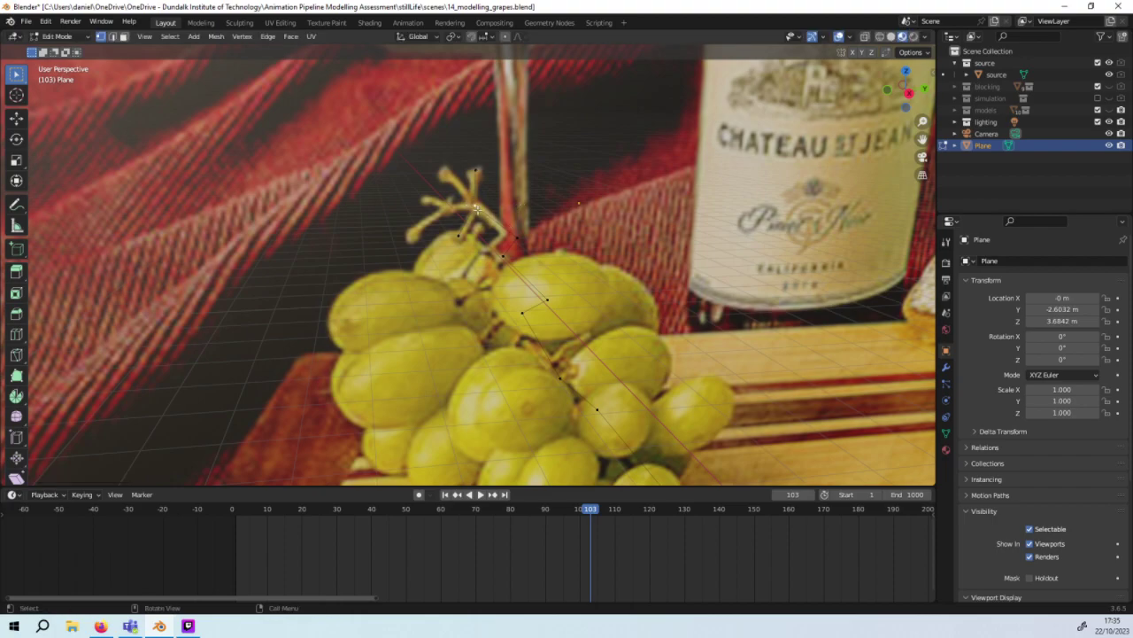
key("e")
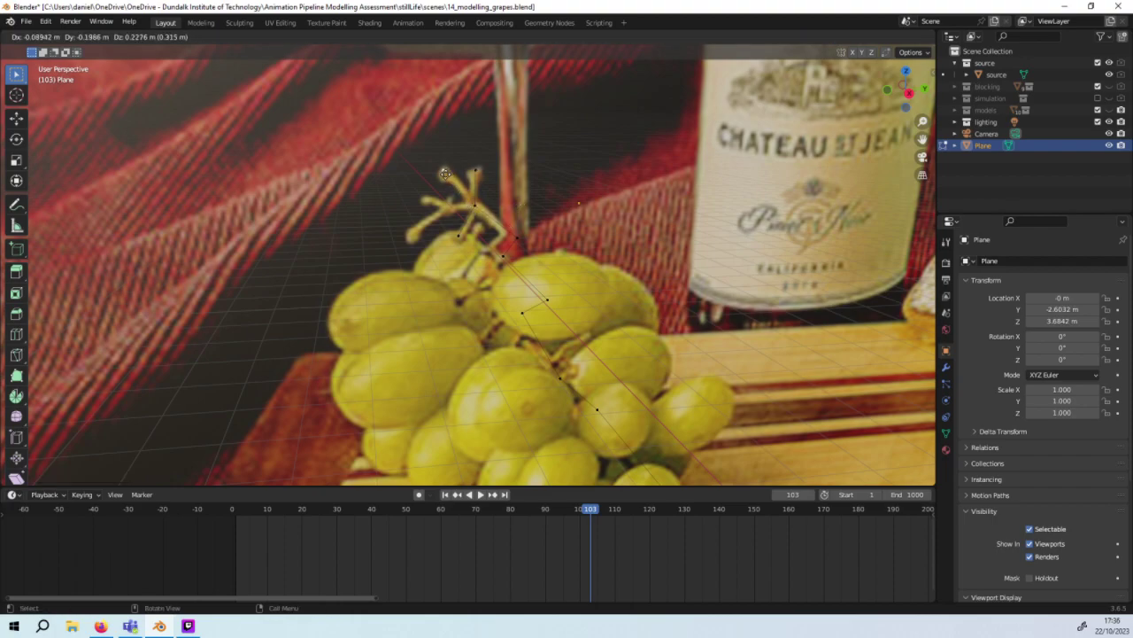
left_click(446, 173)
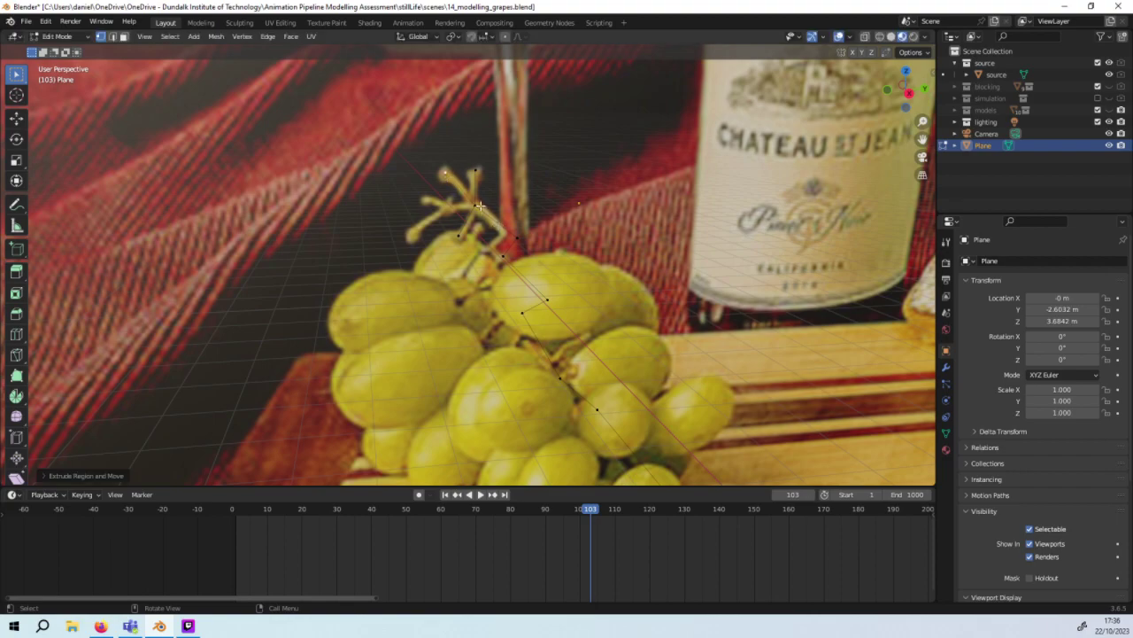
Step: Extrude and adjust a new branch vertex from the stem's branch point
left_click(476, 204)
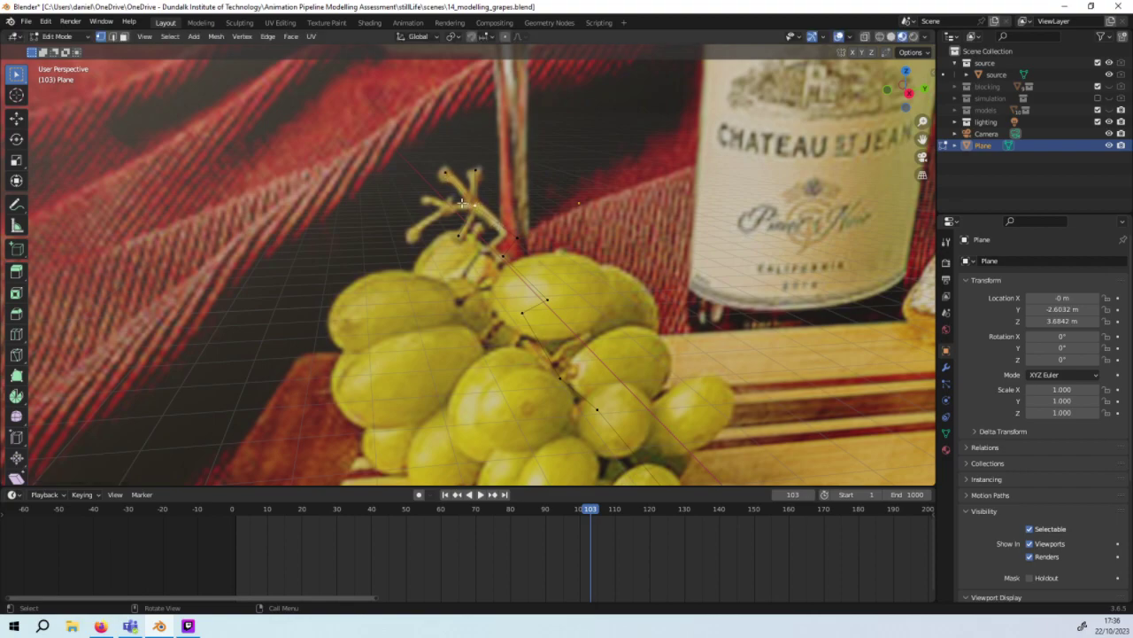
key("e")
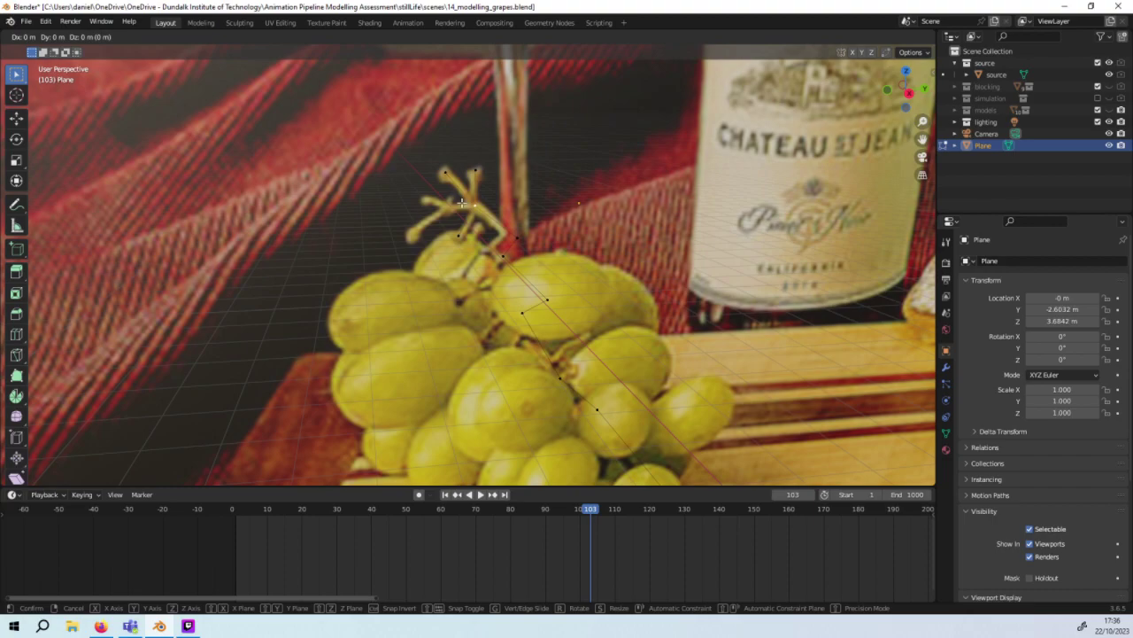
left_click(462, 202)
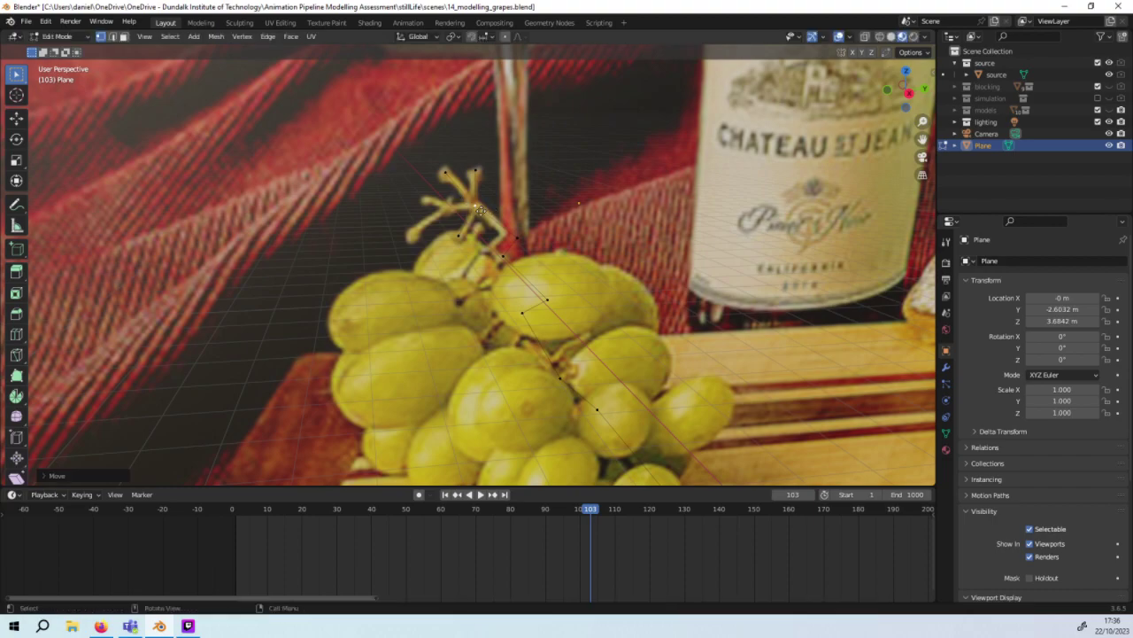
key("g")
left_click(463, 210)
key("e")
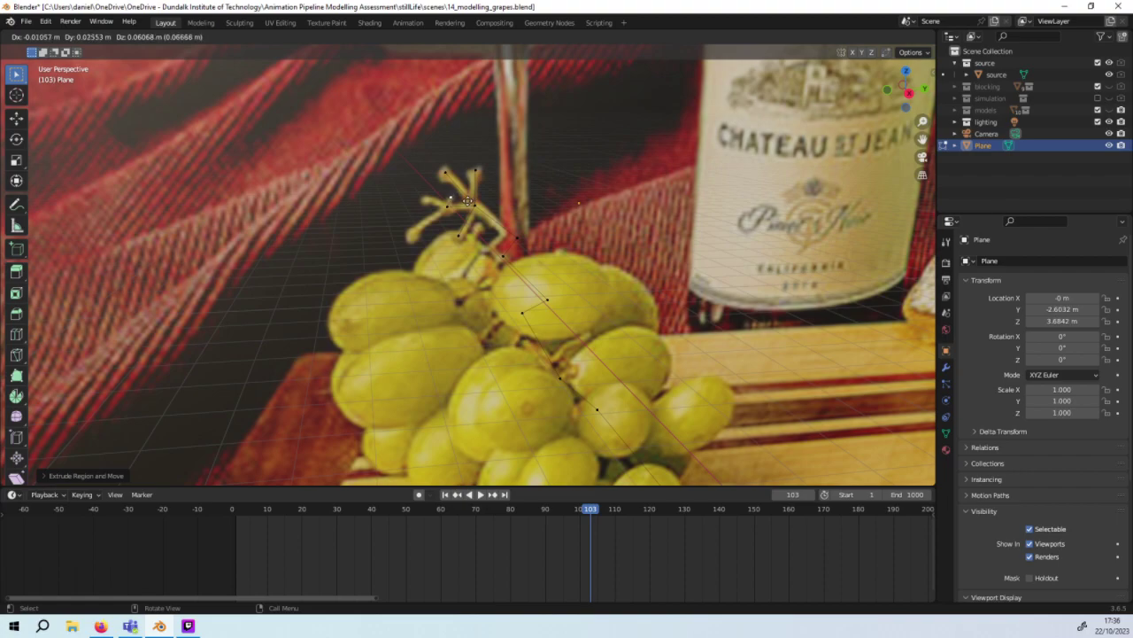
left_click(459, 206)
Step: Extrude two twig vertices outward to the left over the photo's twigs
left_click(452, 206)
key("e")
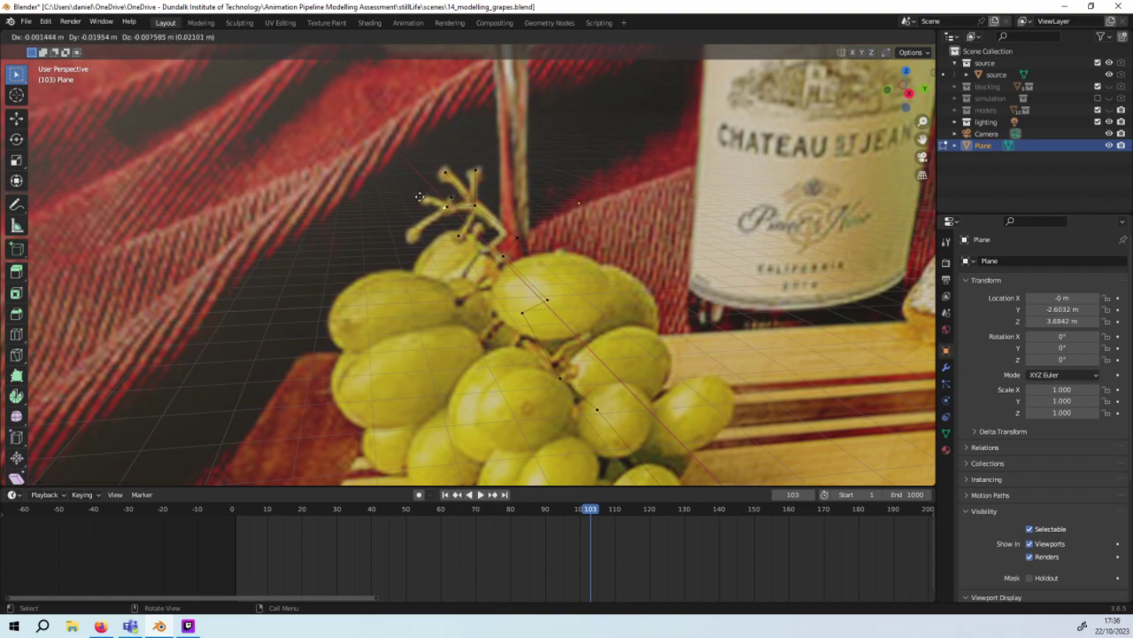
left_click(404, 183)
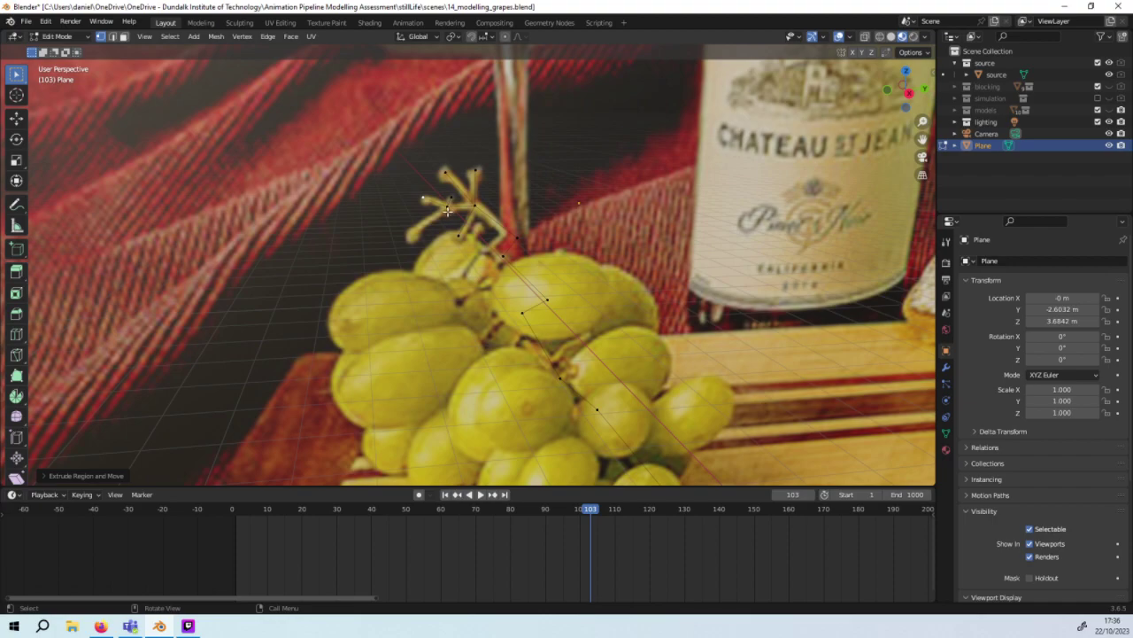
left_click(447, 207)
key("e")
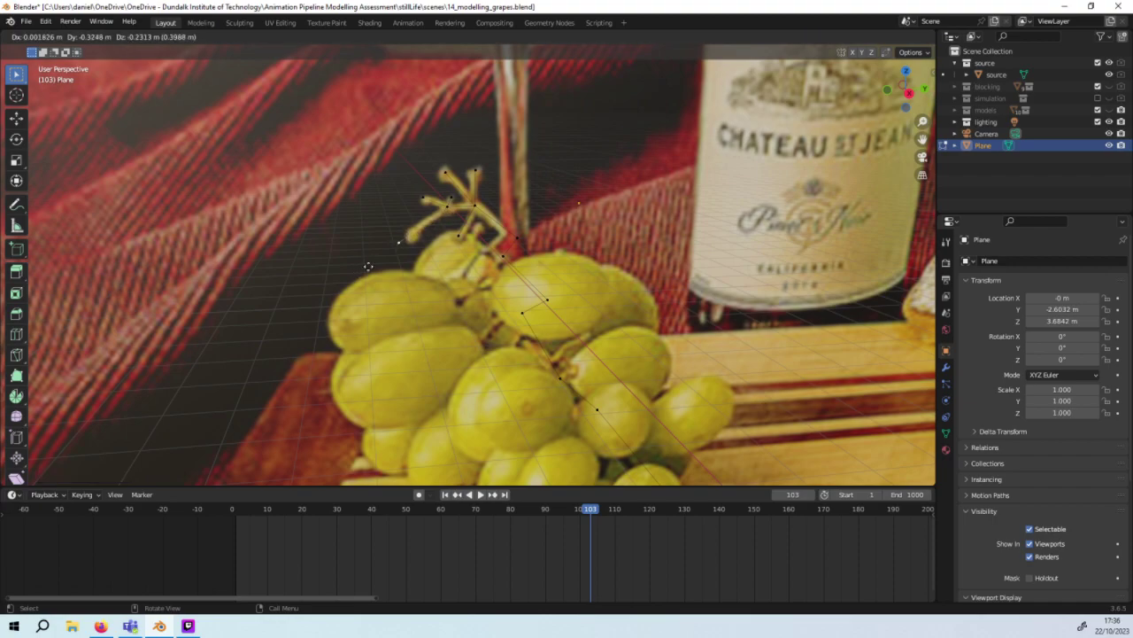
left_click(379, 261)
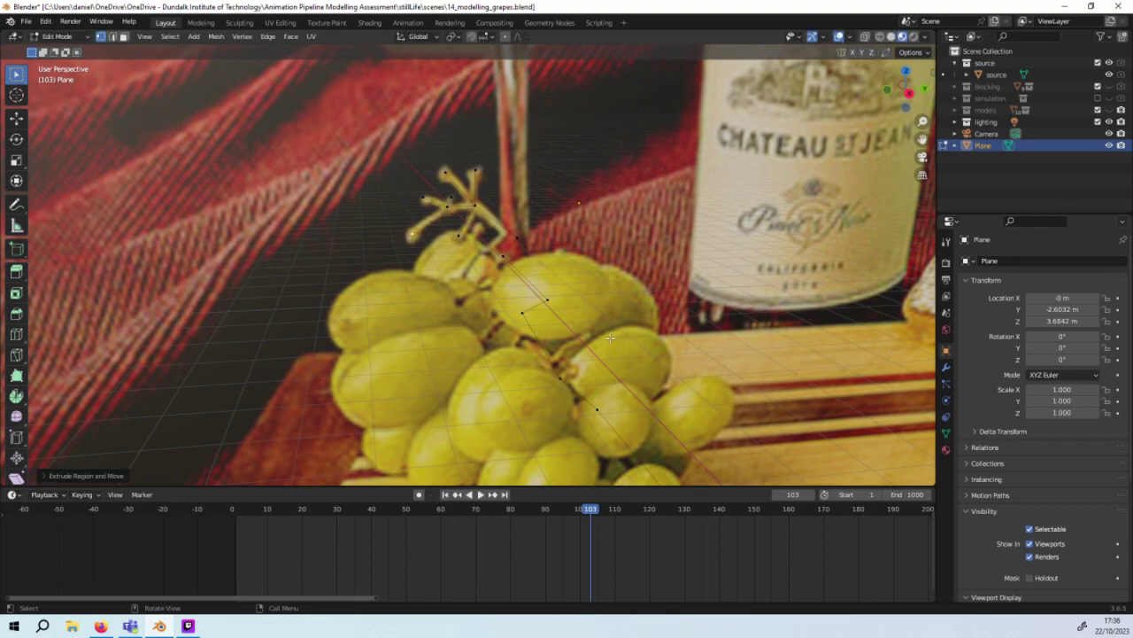
Step: From the side view, move two groups of stem vertices along Y, ending at -0.0525 m
key("KP_3")
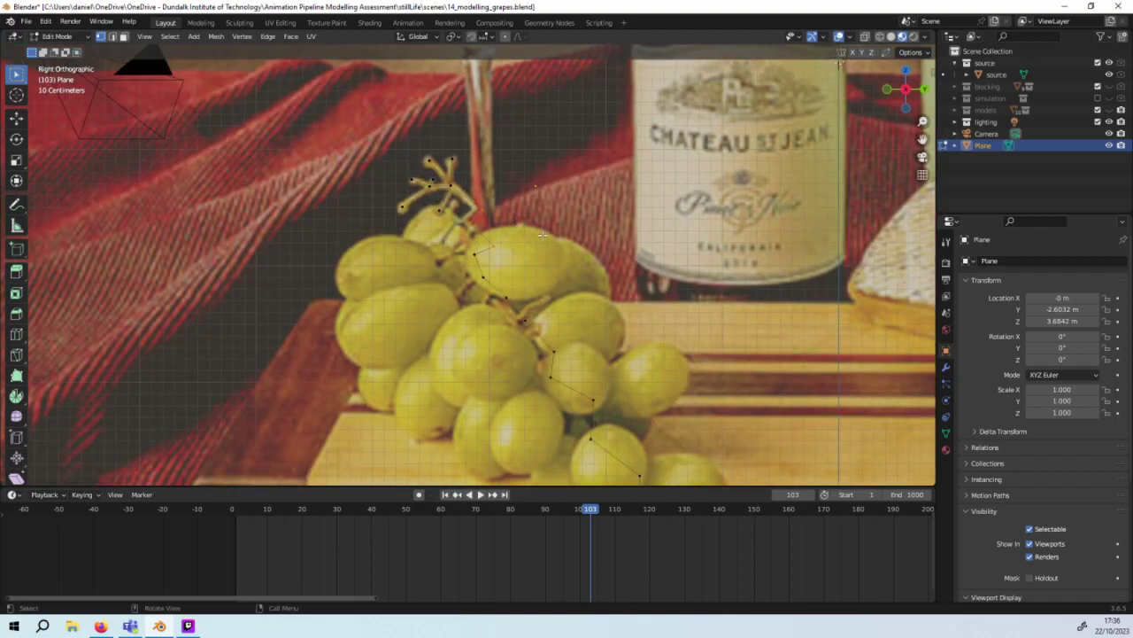
key("e")
key("y")
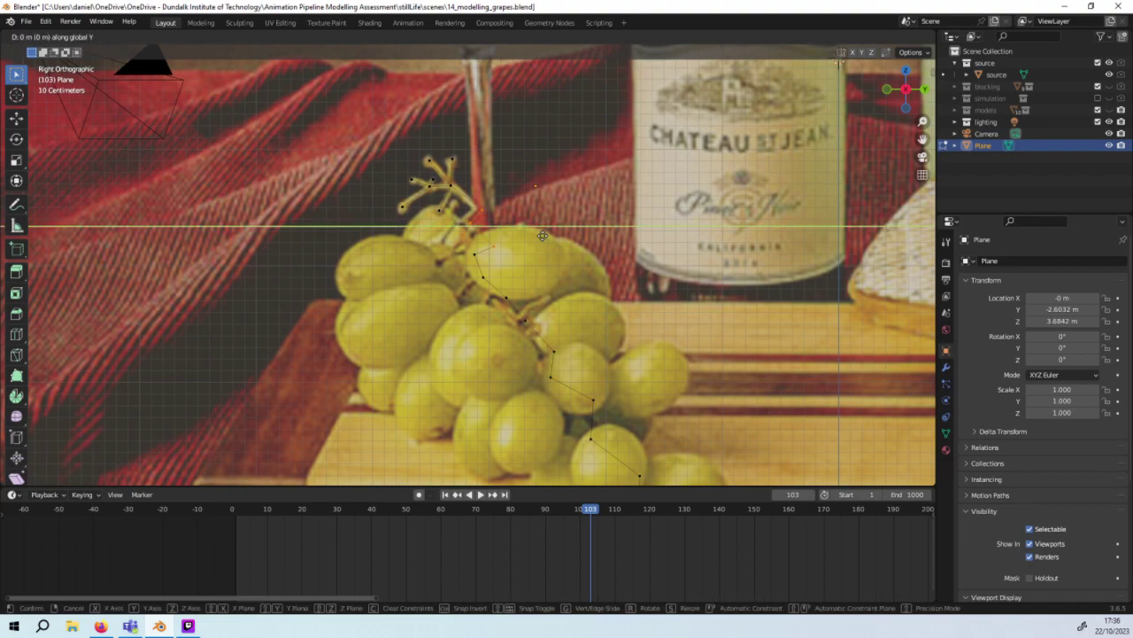
left_click(534, 232)
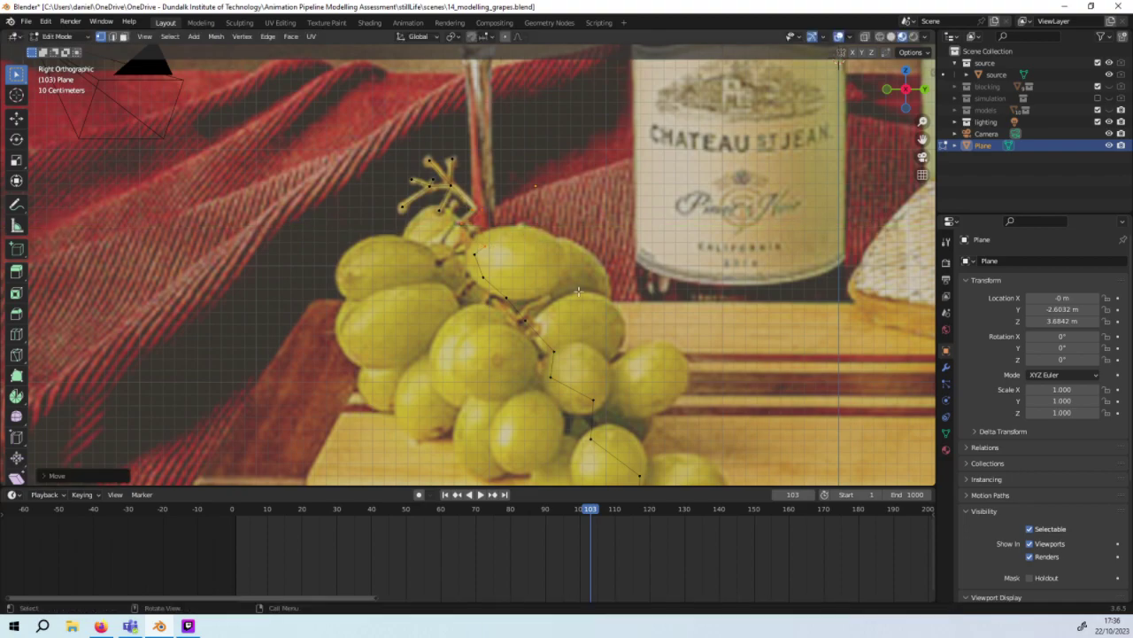
scroll(561, 383, "down", 2)
scroll(562, 383, "down", 2)
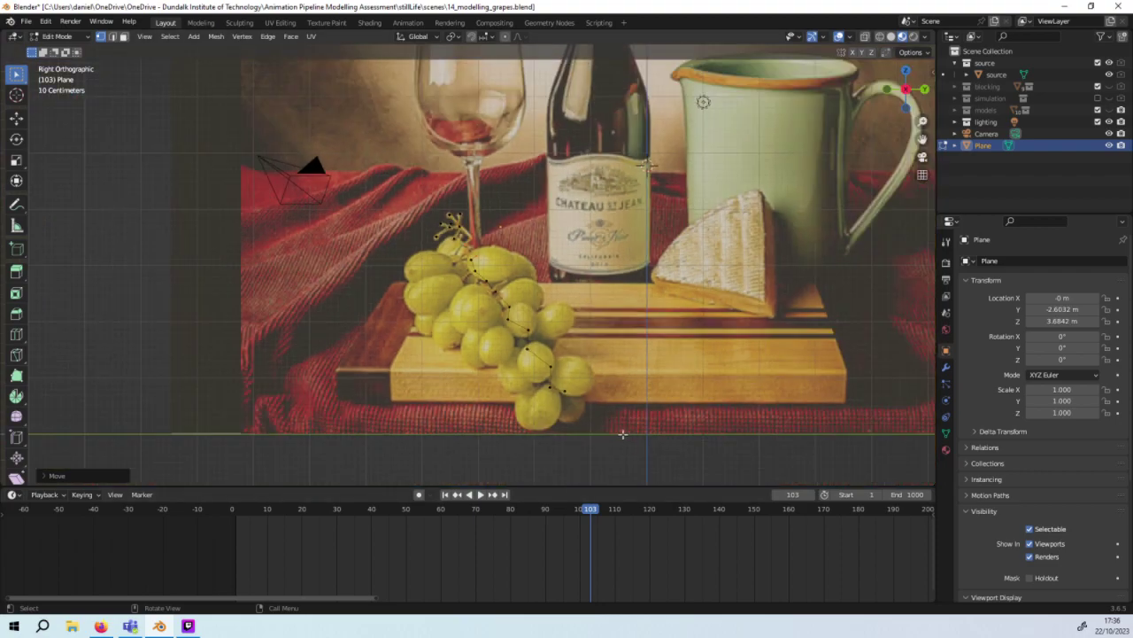
mouse_move(622, 432)
left_mouse_down()
mouse_move(451, 261)
mouse_move(461, 270)
left_mouse_up()
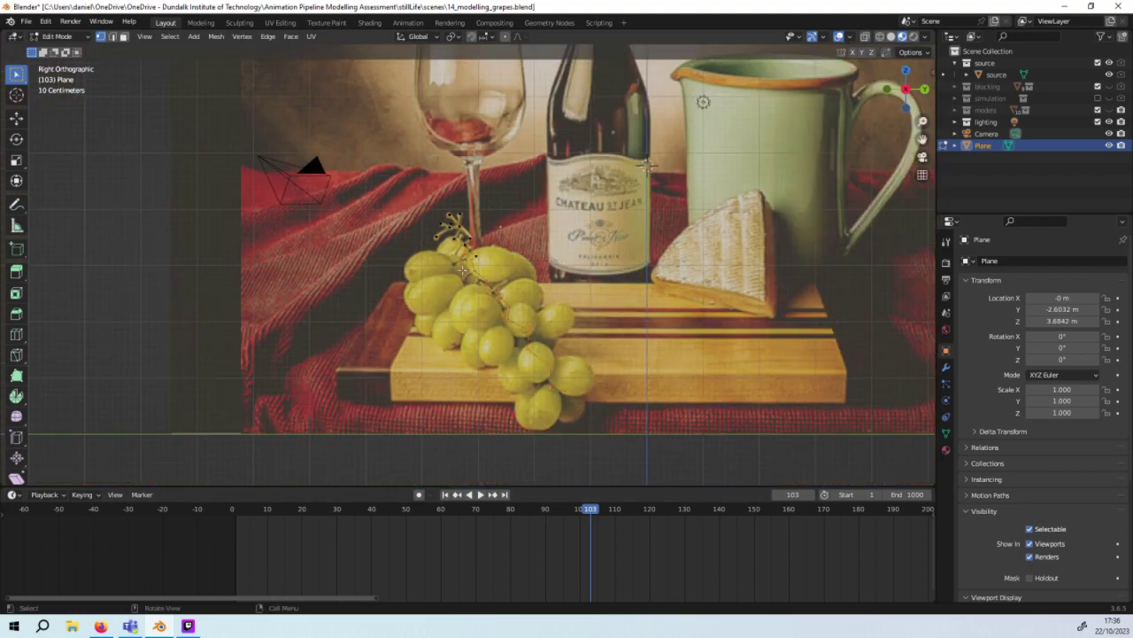
key("g")
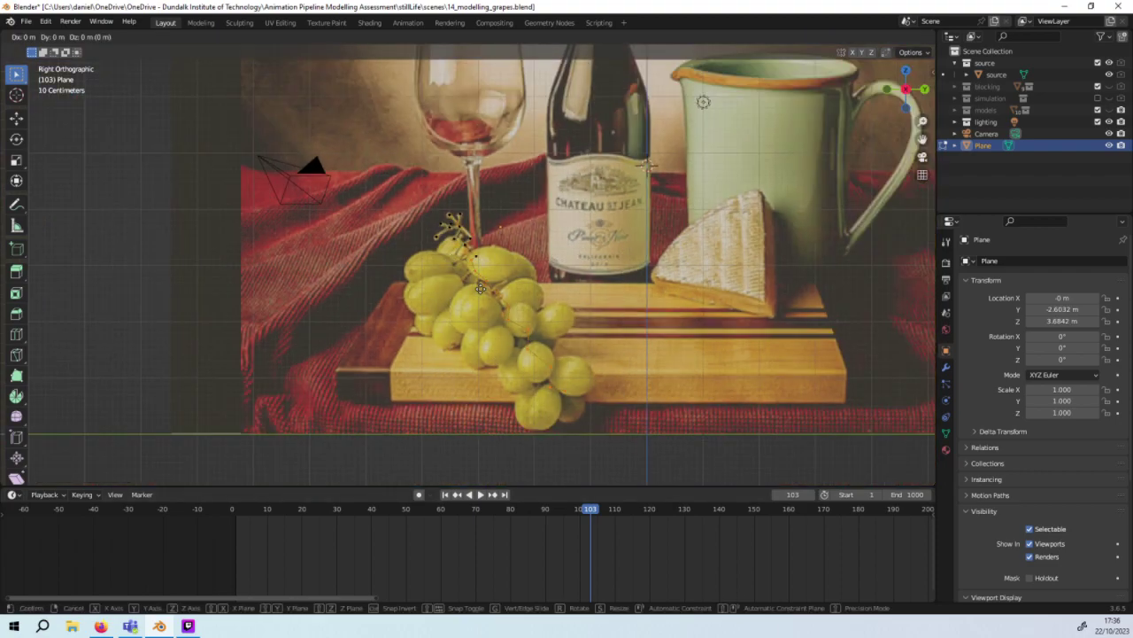
key("y")
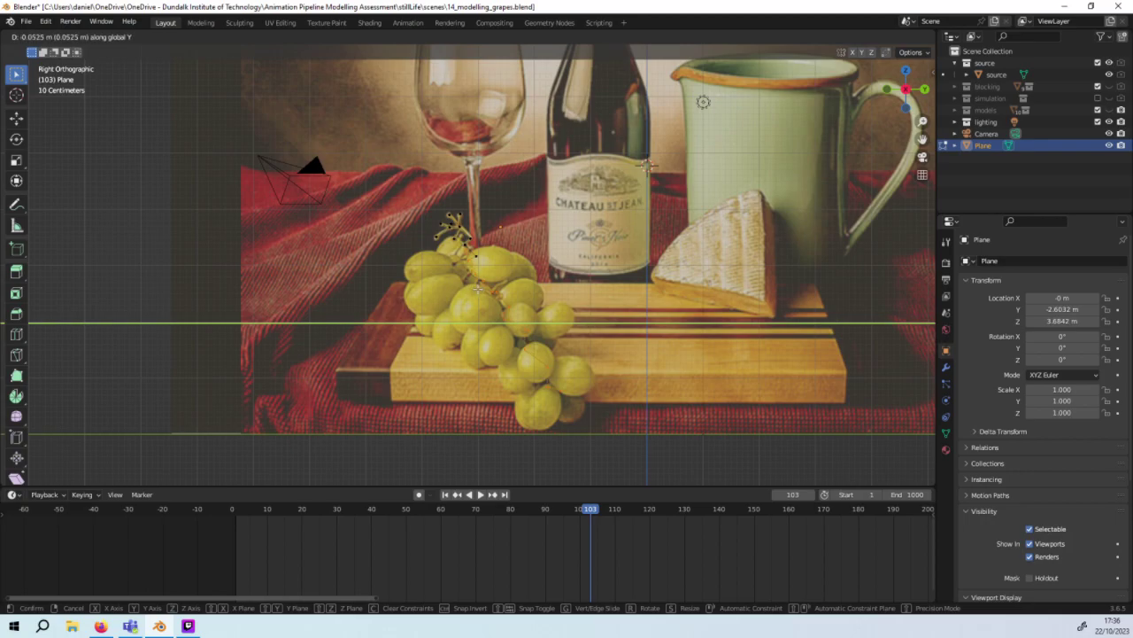
left_click(648, 164)
mouse_move(648, 165)
middle_mouse_down()
mouse_move(640, 200)
mouse_move(703, 260)
mouse_move(703, 273)
mouse_move(669, 262)
mouse_move(752, 413)
middle_mouse_up()
Step: Shift the vertices along the cup's edge along X and reposition a lower stem vertex
scroll(669, 262, "up", 3)
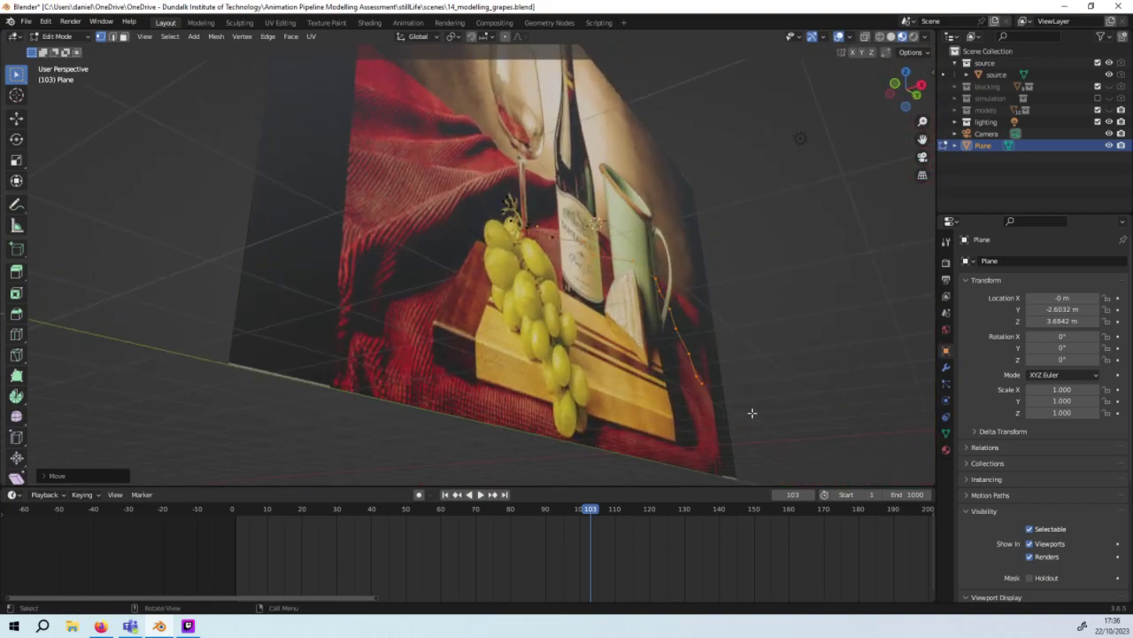
left_click_drag(752, 413, 663, 293)
key("g")
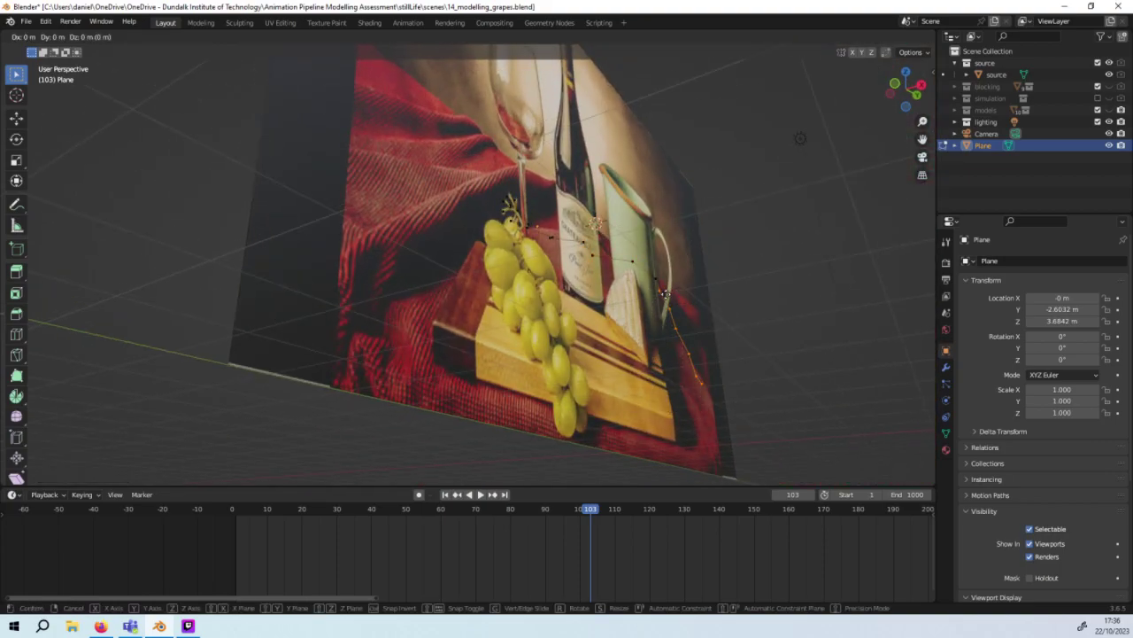
key("x")
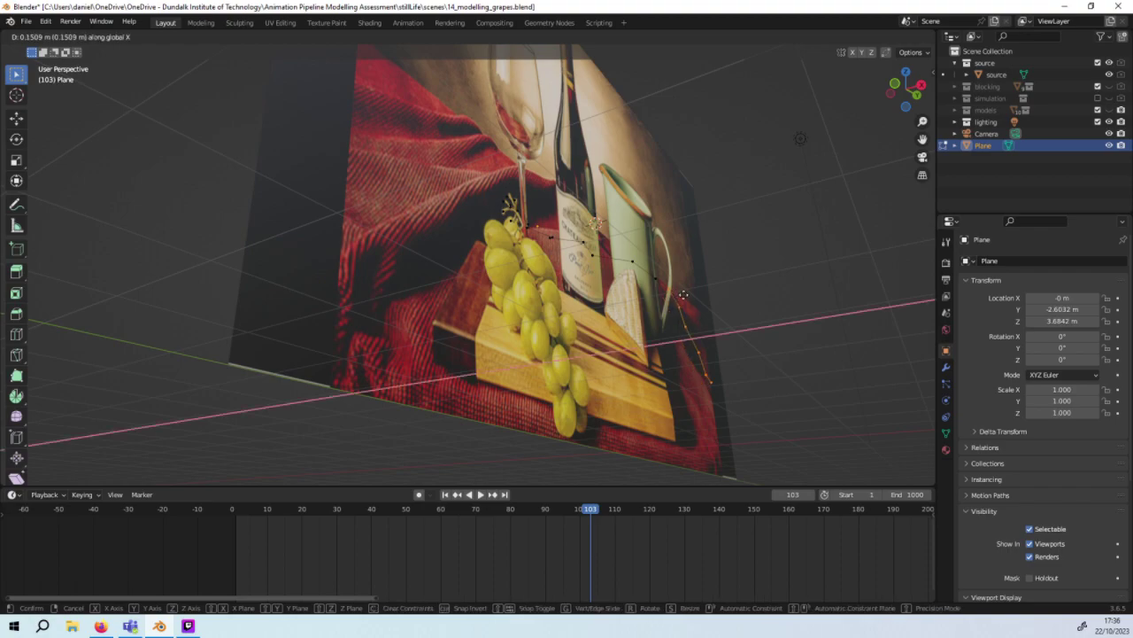
left_click(697, 317)
left_click_drag(744, 412, 677, 310)
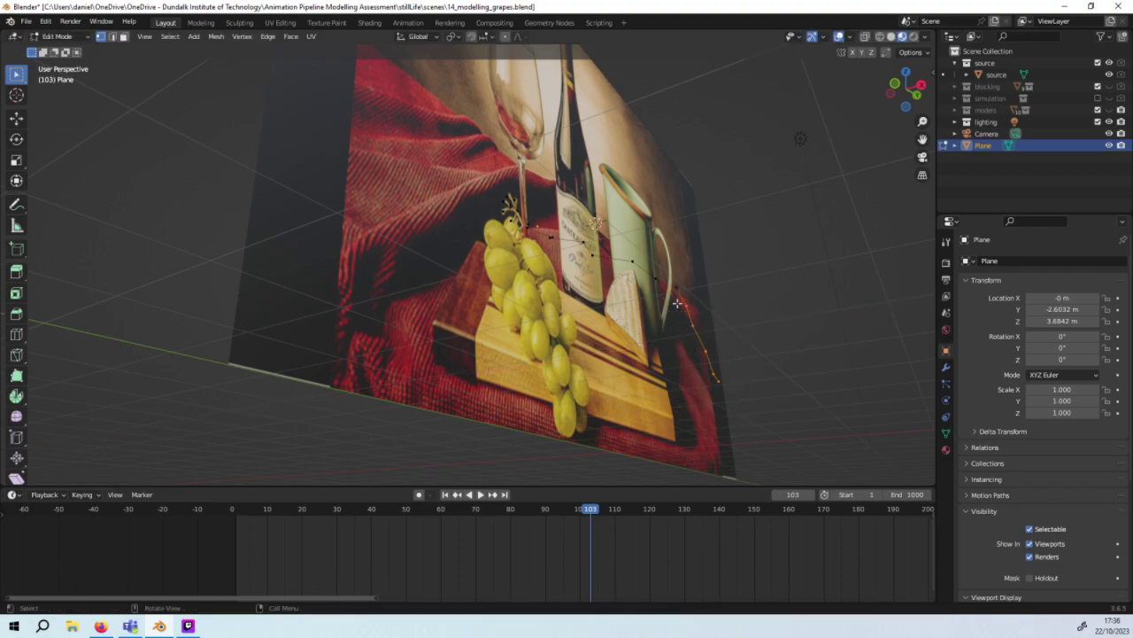
key("g")
left_click(709, 301)
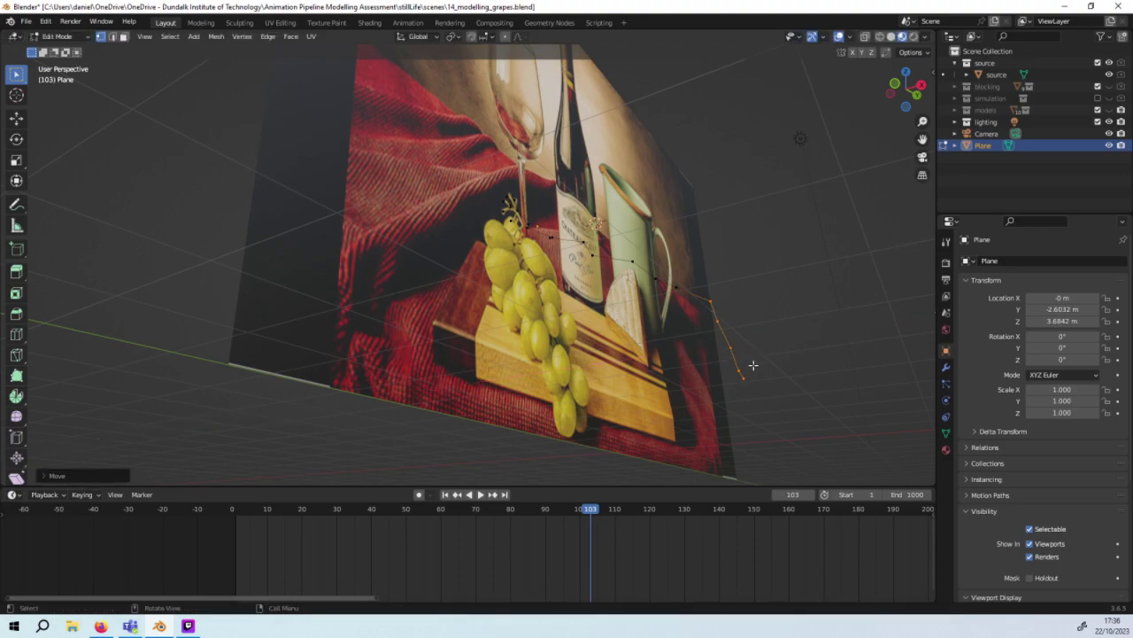
Step: Move the lowest stem vertices into place, finishing with a shift along X
left_click_drag(770, 396, 697, 312)
key("g")
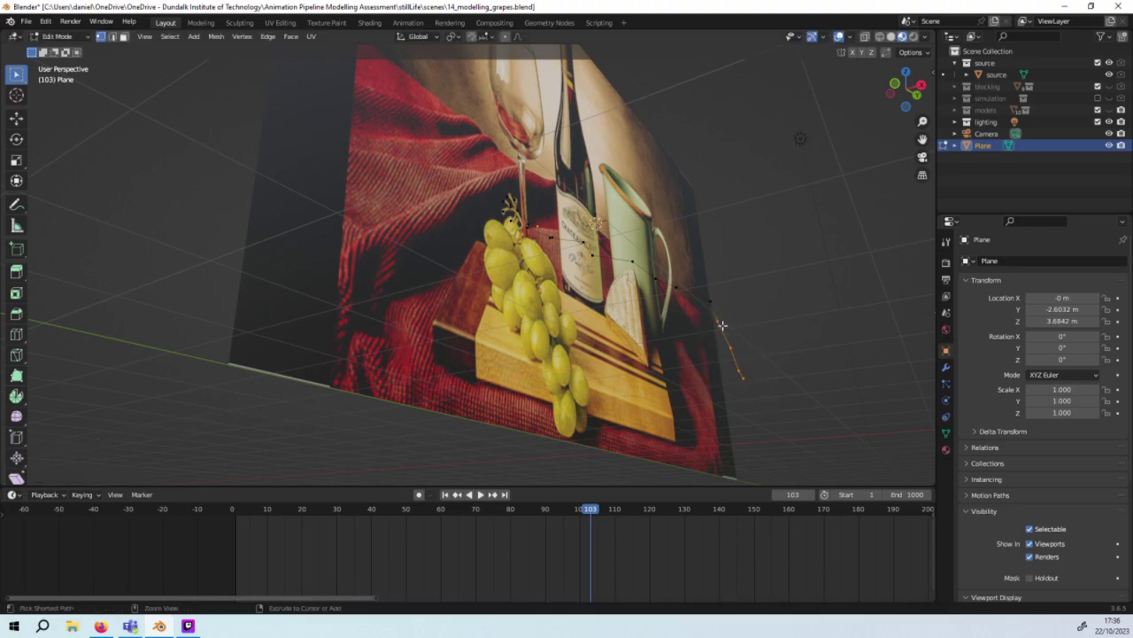
left_click(699, 315)
left_click_drag(788, 393, 696, 314)
key("g")
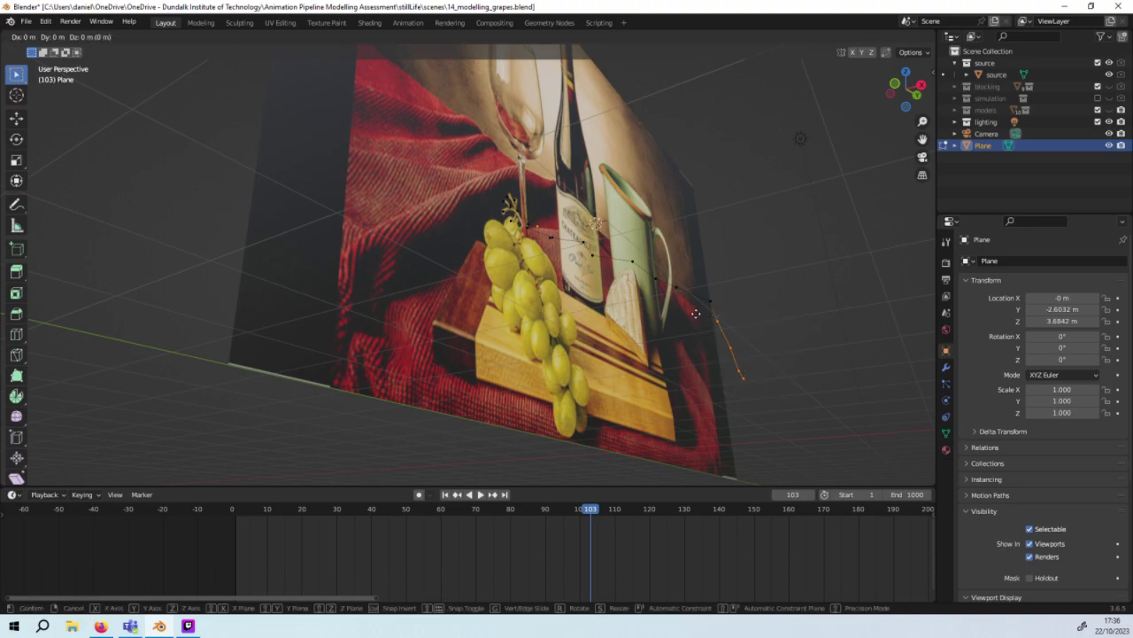
key("x")
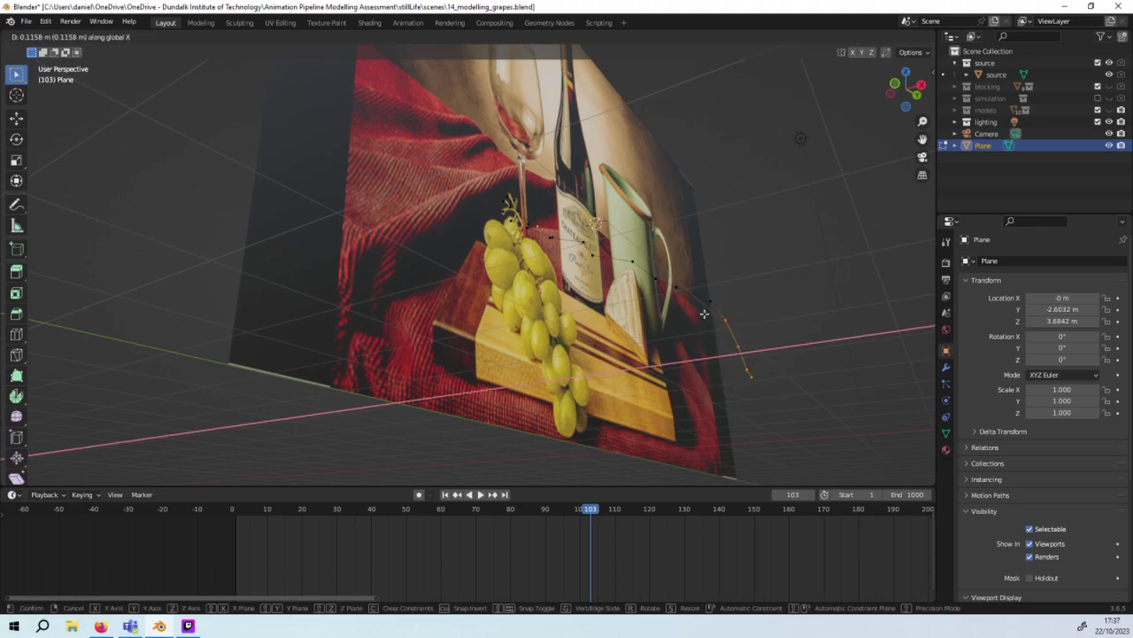
left_click(704, 313)
mouse_move(704, 313)
middle_mouse_down()
mouse_move(575, 320)
mouse_move(668, 277)
mouse_move(597, 369)
mouse_move(544, 355)
mouse_move(557, 309)
mouse_move(591, 309)
mouse_move(304, 168)
middle_mouse_up()
scroll(443, 240, "up", 2)
scroll(510, 232, "up", 2)
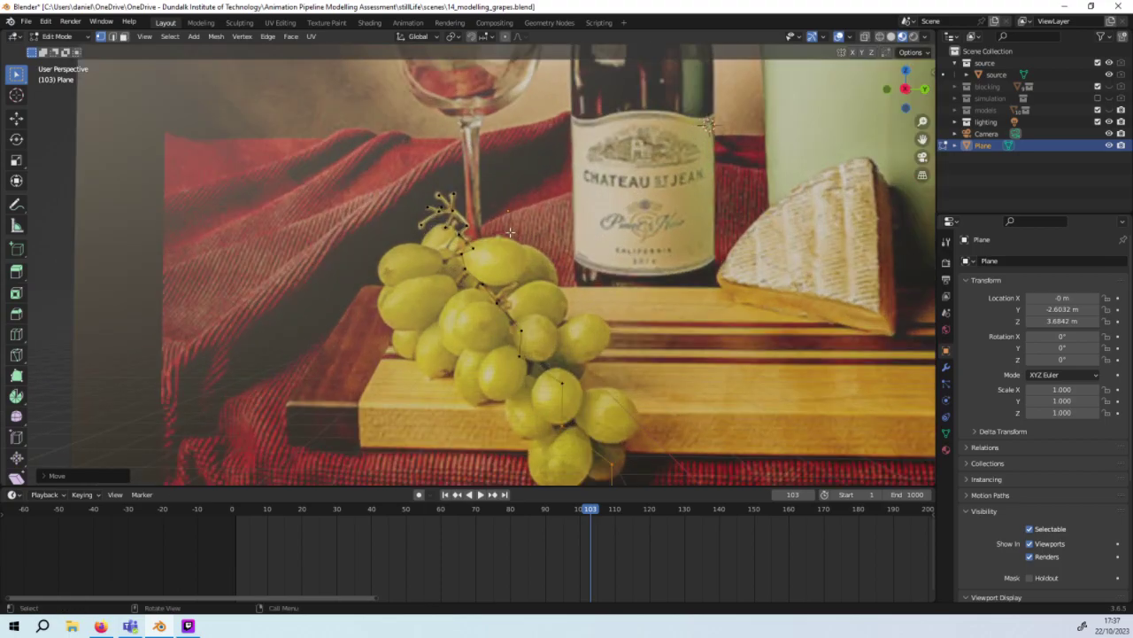
scroll(510, 232, "up", 2)
mouse_move(510, 232)
middle_mouse_down()
mouse_move(551, 255)
mouse_move(546, 244)
middle_mouse_up()
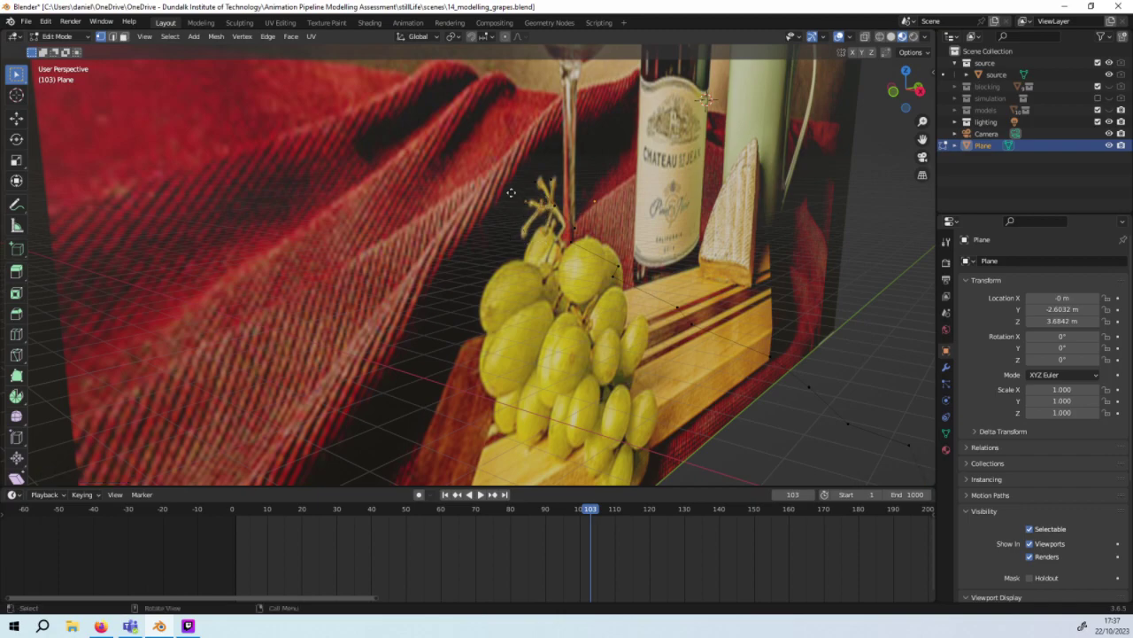
Step: Shift the selected stem vertices along global X to line up with the photographed stem
key("g")
key("x")
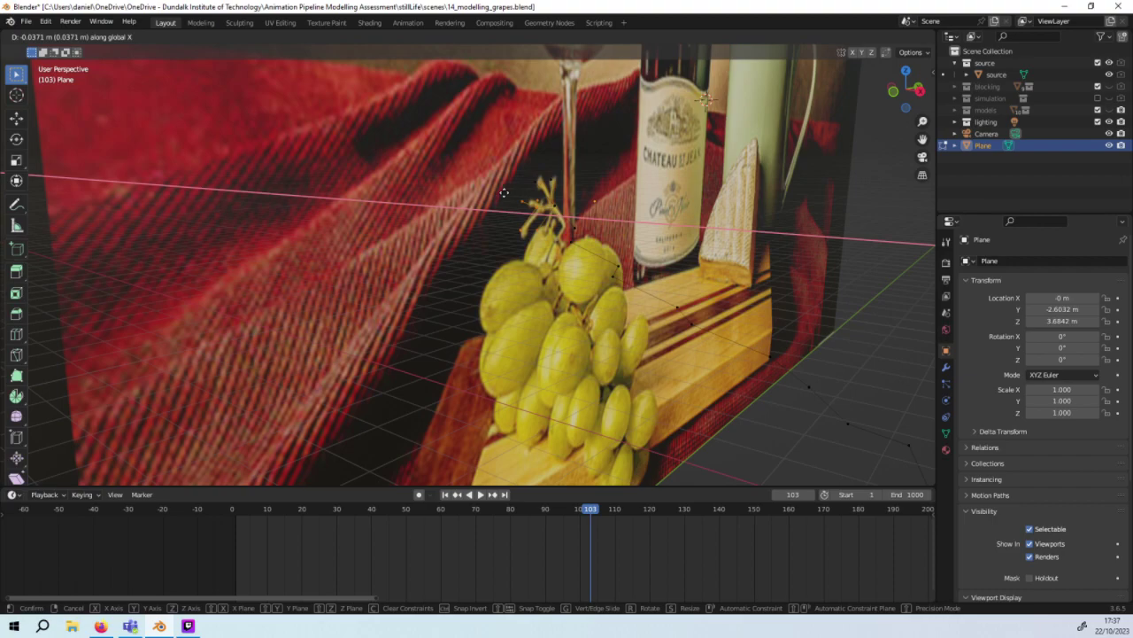
left_click(503, 193)
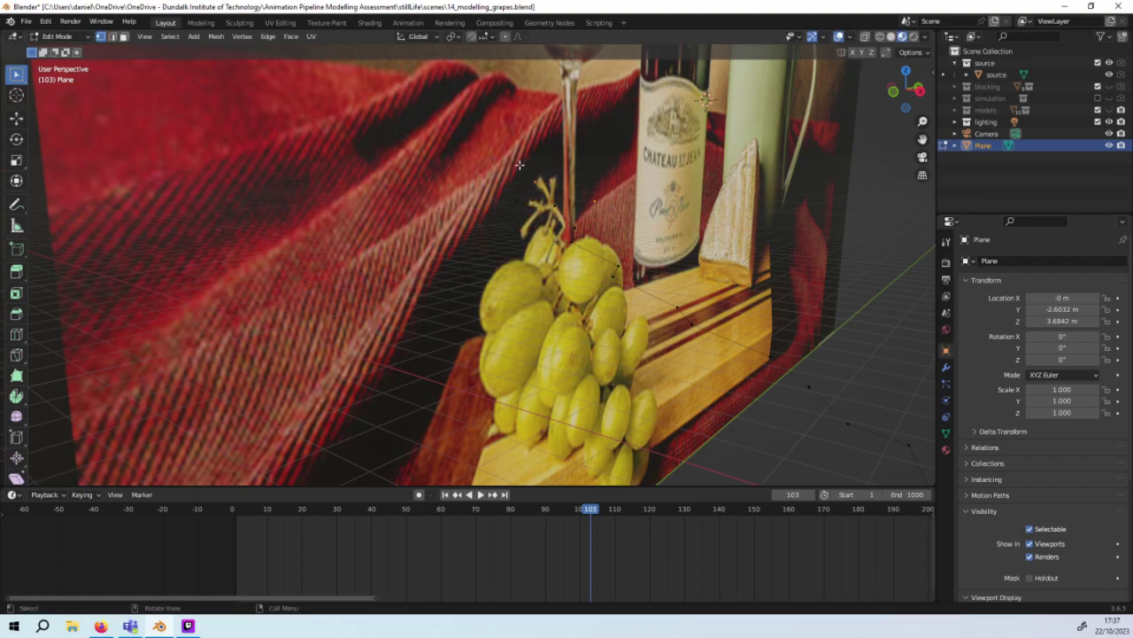
key("g")
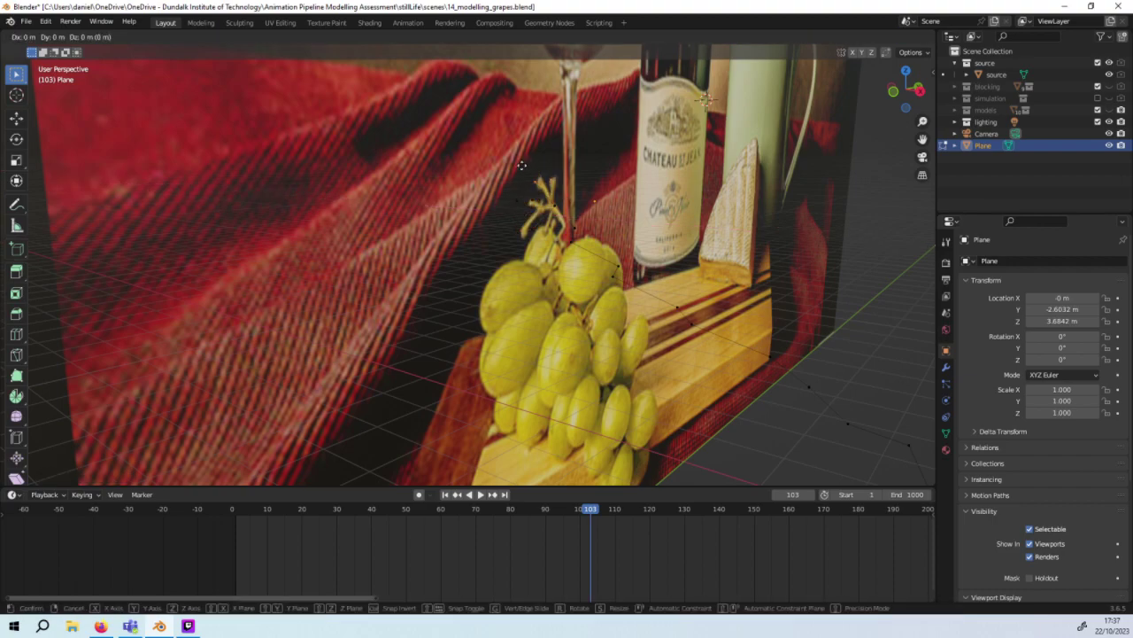
key("x")
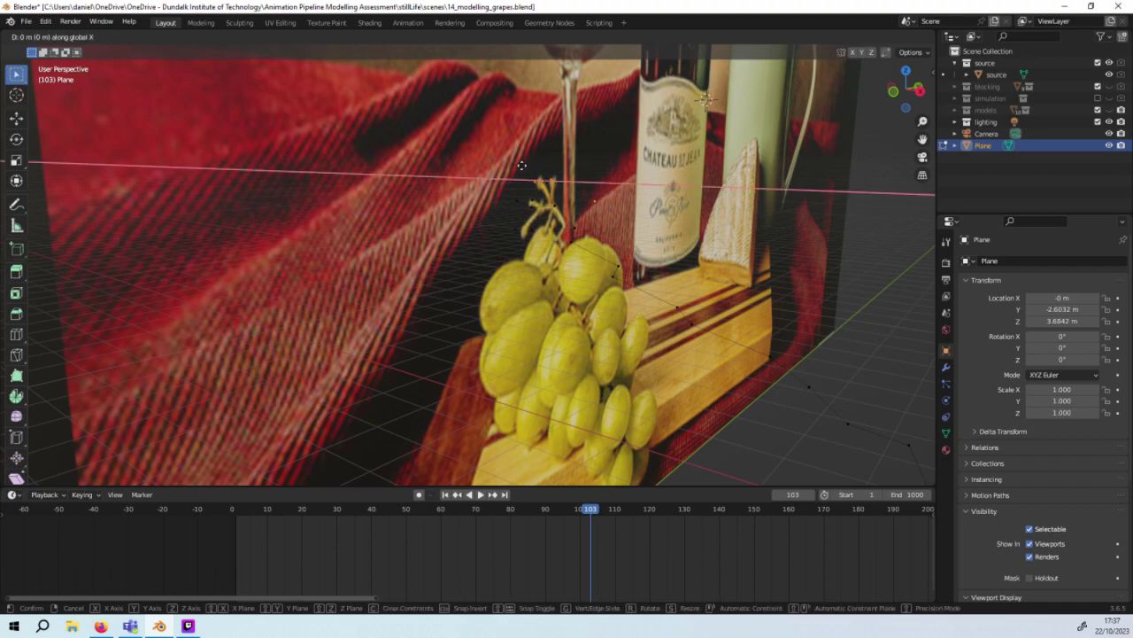
left_click(507, 155)
mouse_move(507, 155)
middle_mouse_down()
mouse_move(687, 214)
mouse_move(653, 199)
middle_mouse_up()
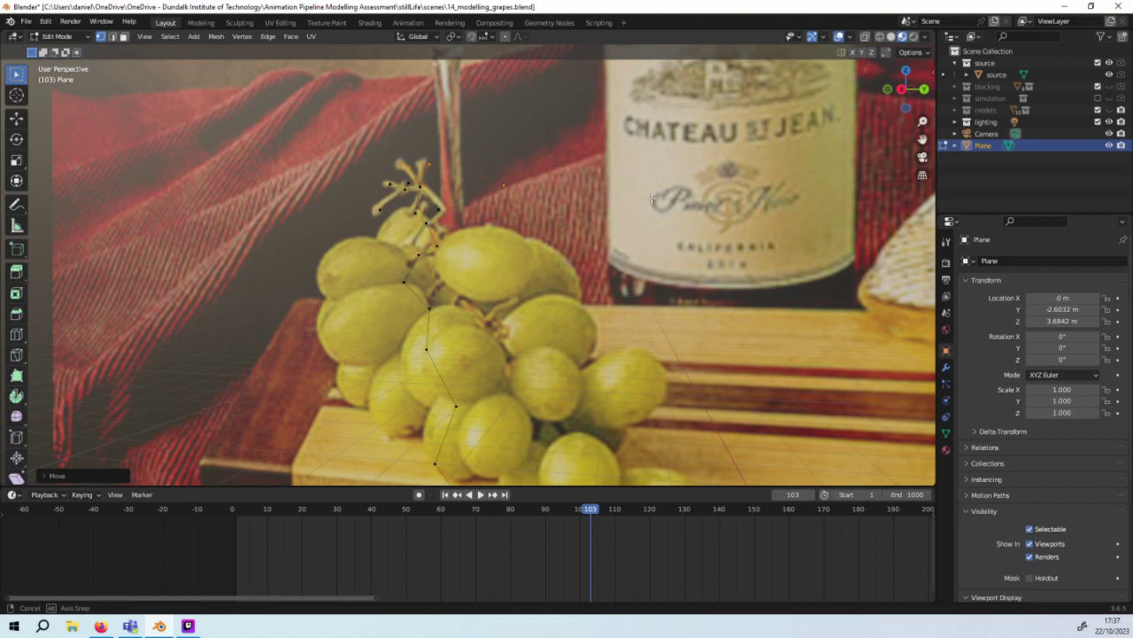
Step: Box-select the top twig vertices and move them along Y to set their depth
key("g")
key("y")
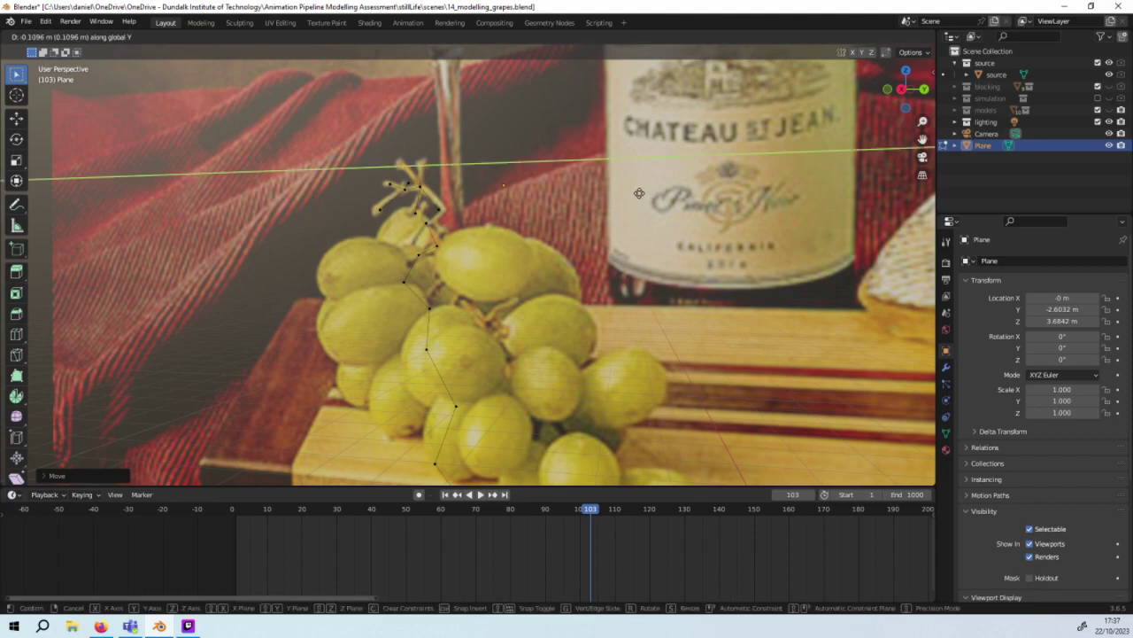
key("Escape")
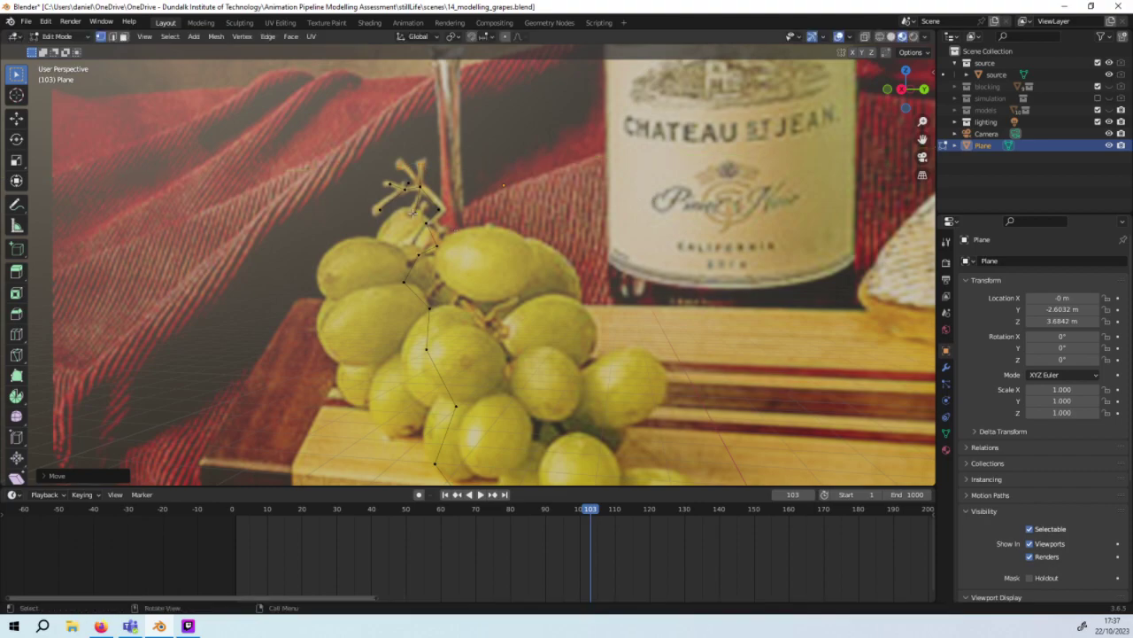
key("b")
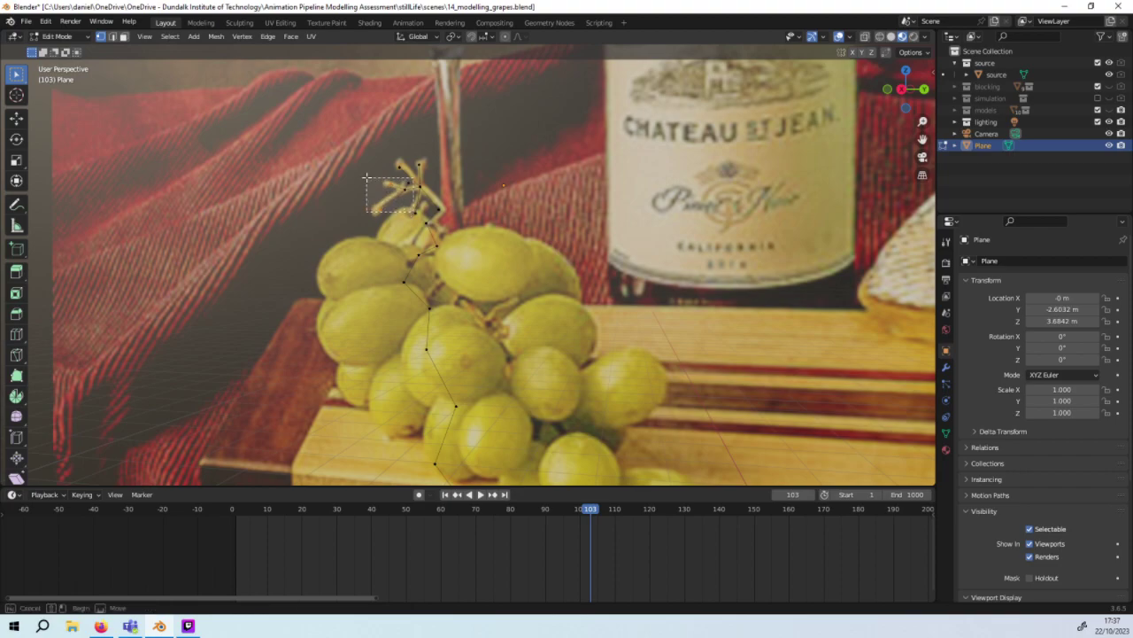
left_click_drag(388, 184, 367, 177)
key("g")
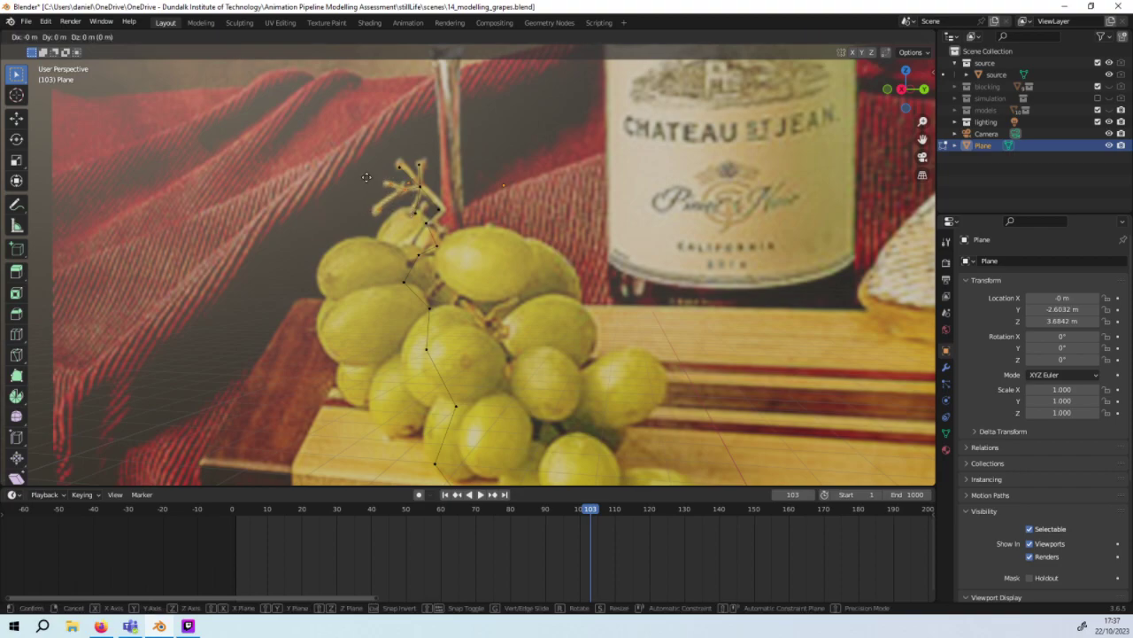
key("y")
left_click(361, 178)
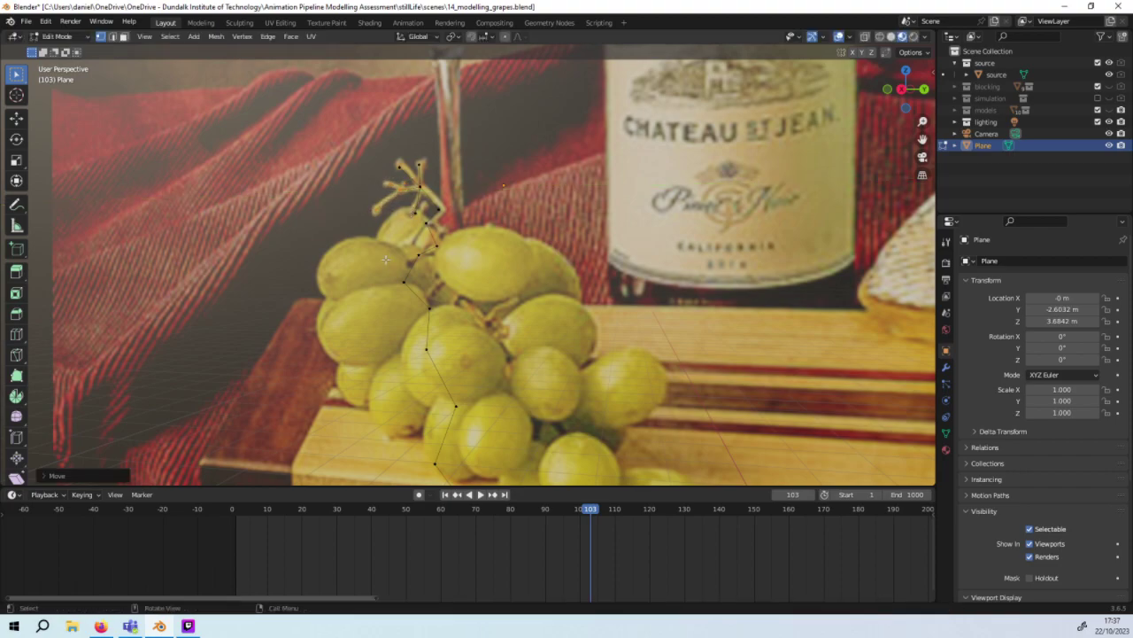
scroll(385, 259, "down", 5)
middle_click_drag(462, 285, 496, 291)
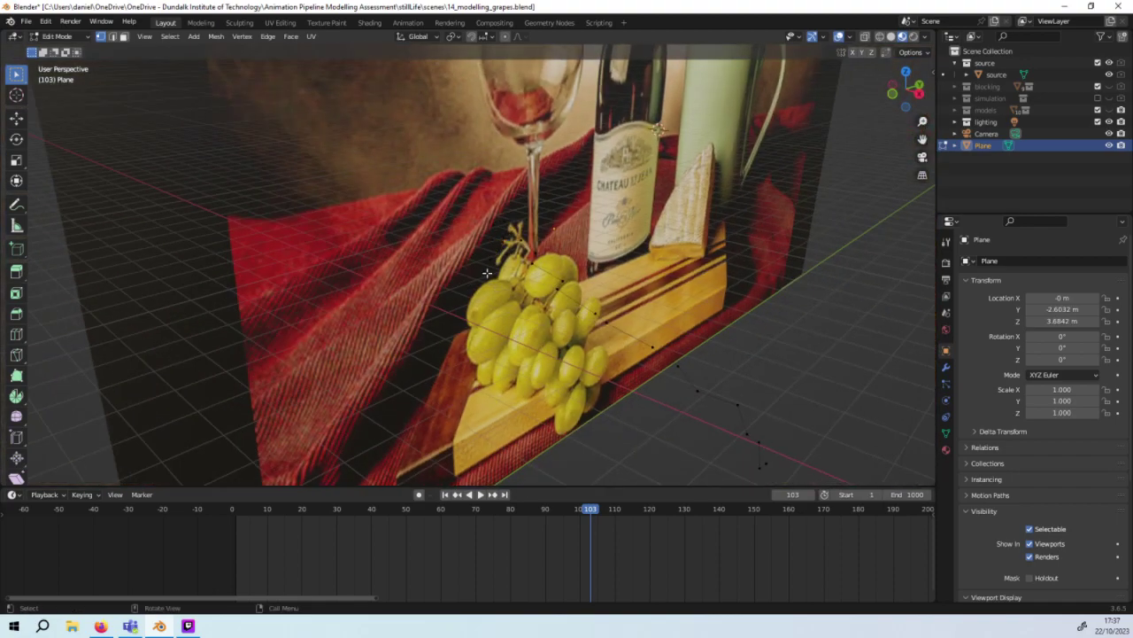
Step: Nudge two more stem-top vertices sideways along X, then zoom in to check alignment
left_click(498, 253)
key("g")
key("x")
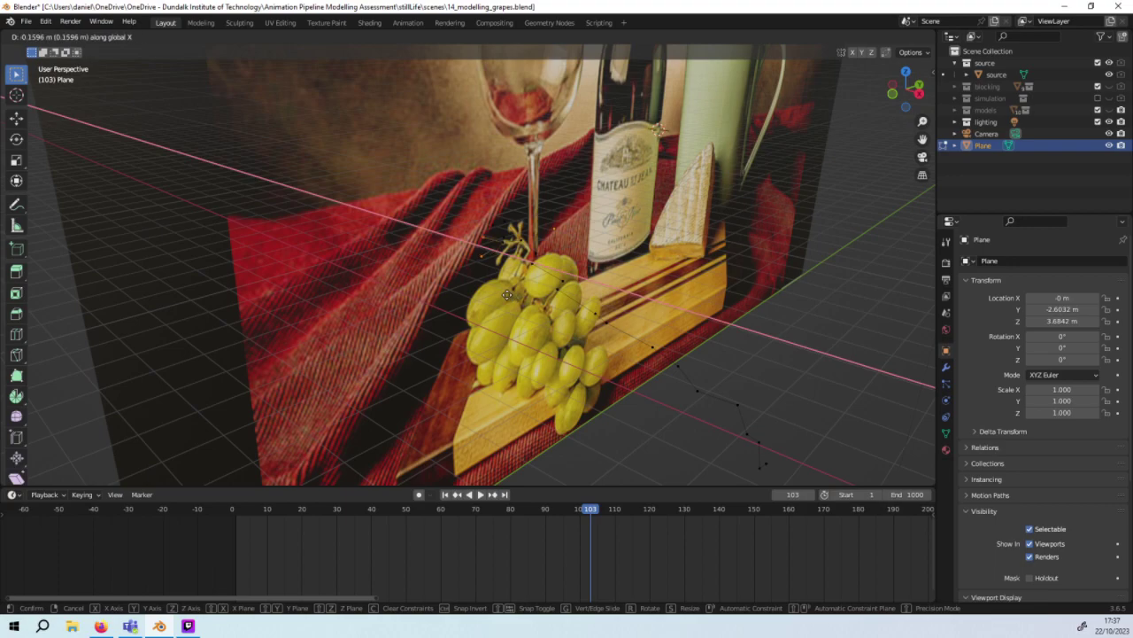
left_click(509, 233)
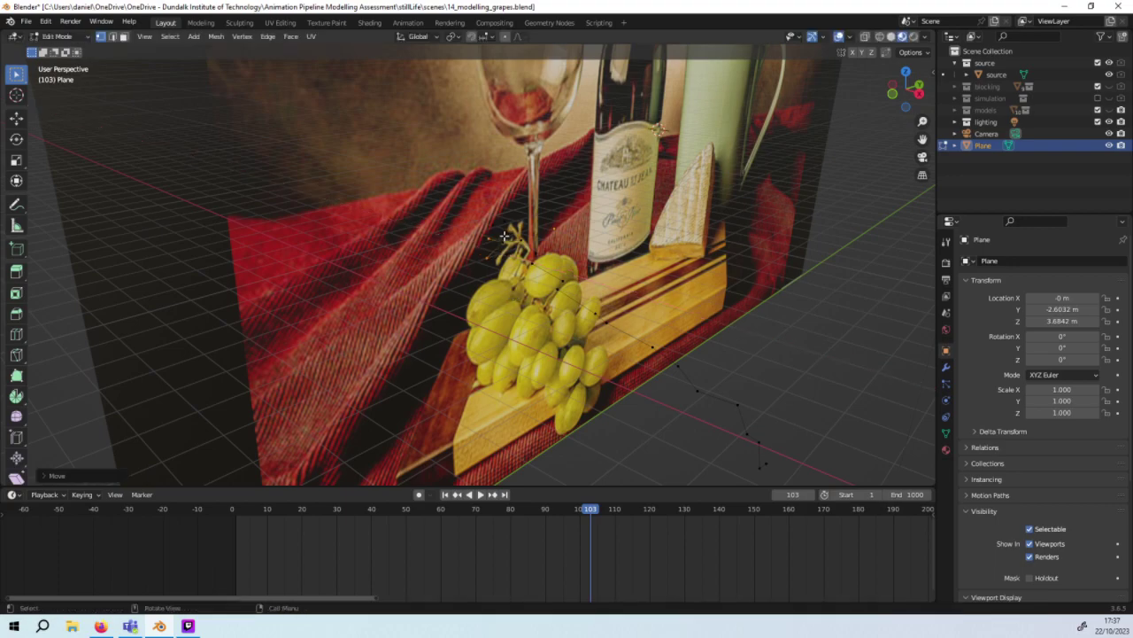
left_click(521, 248)
key("g")
key("x")
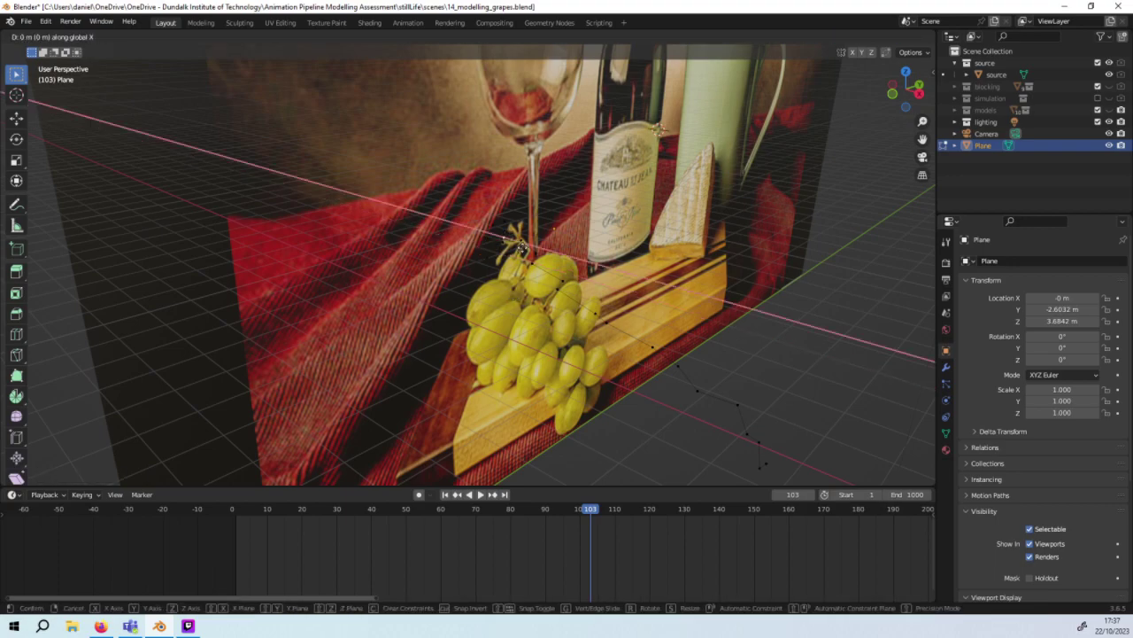
left_click(516, 241)
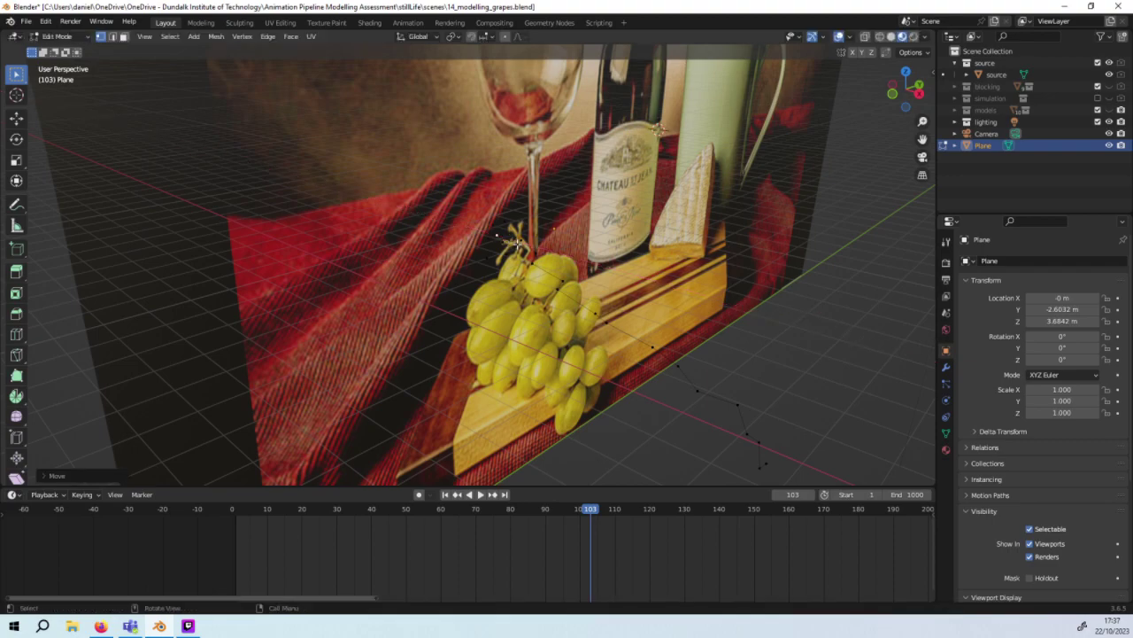
mouse_move(516, 241)
middle_mouse_down()
mouse_move(635, 201)
mouse_move(696, 195)
mouse_move(688, 236)
mouse_move(622, 248)
mouse_move(708, 262)
mouse_move(466, 361)
mouse_move(515, 371)
mouse_move(509, 271)
middle_mouse_up()
scroll(465, 361, "up", 4)
scroll(466, 361, "up", 2)
scroll(469, 358, "up", 2)
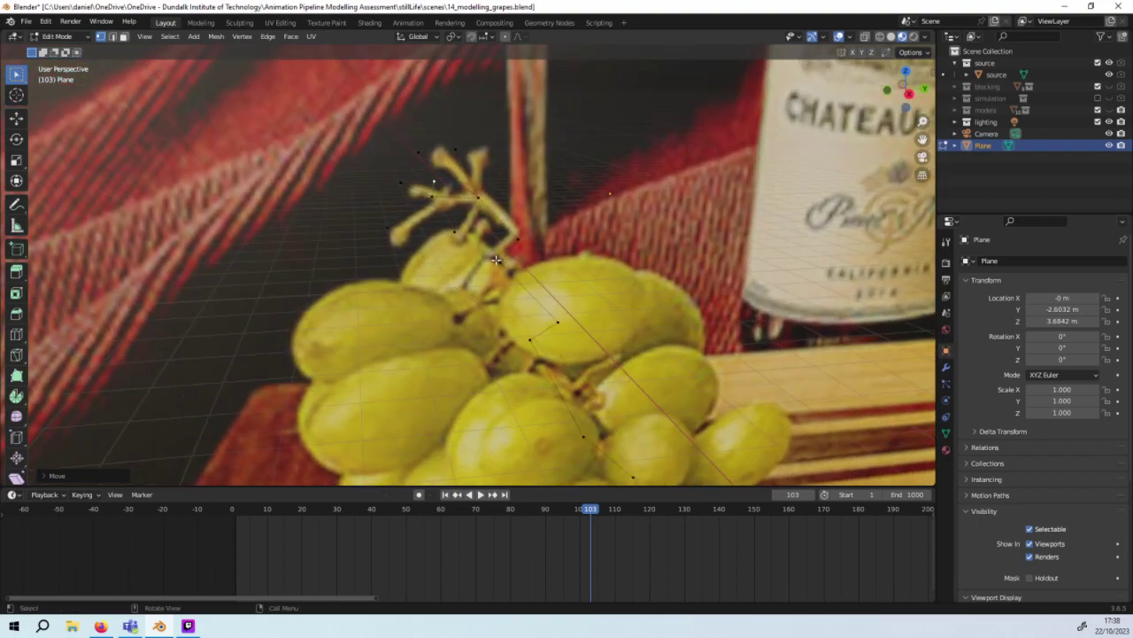
Step: In Right Orthographic view, extrude two vertices from the stem-top vertex along a short branch
key("KP_3")
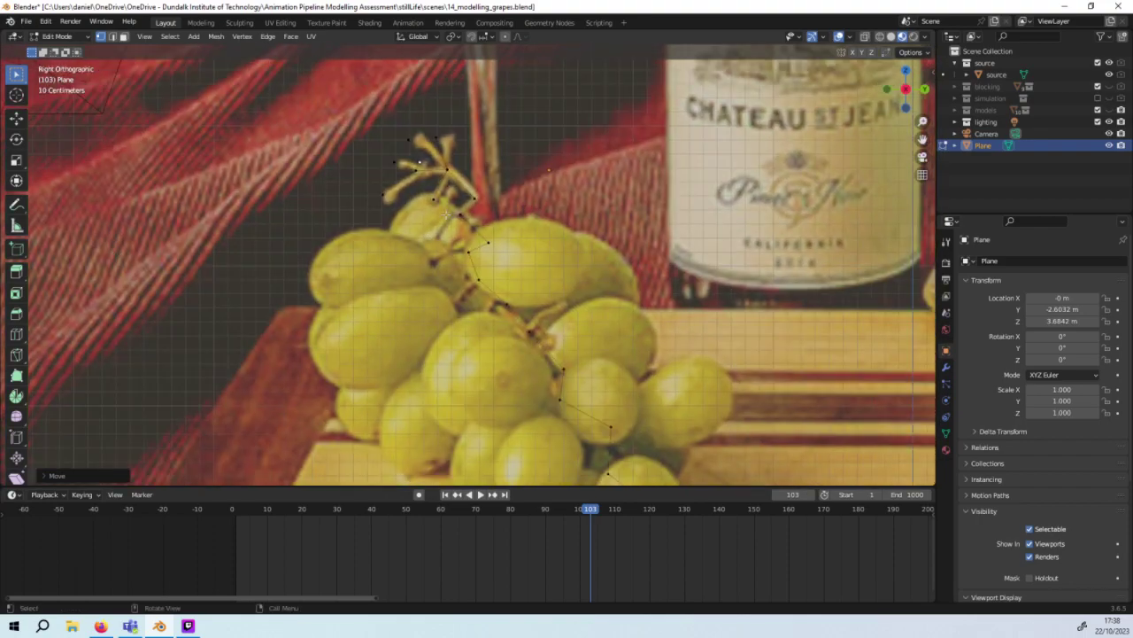
left_click(461, 218)
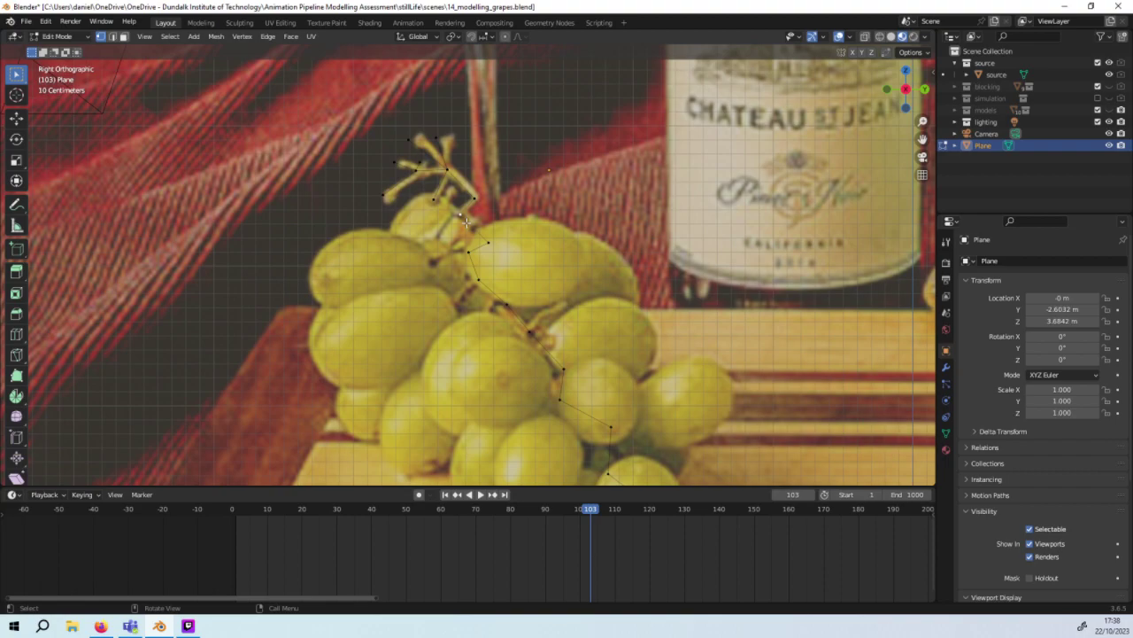
key("g")
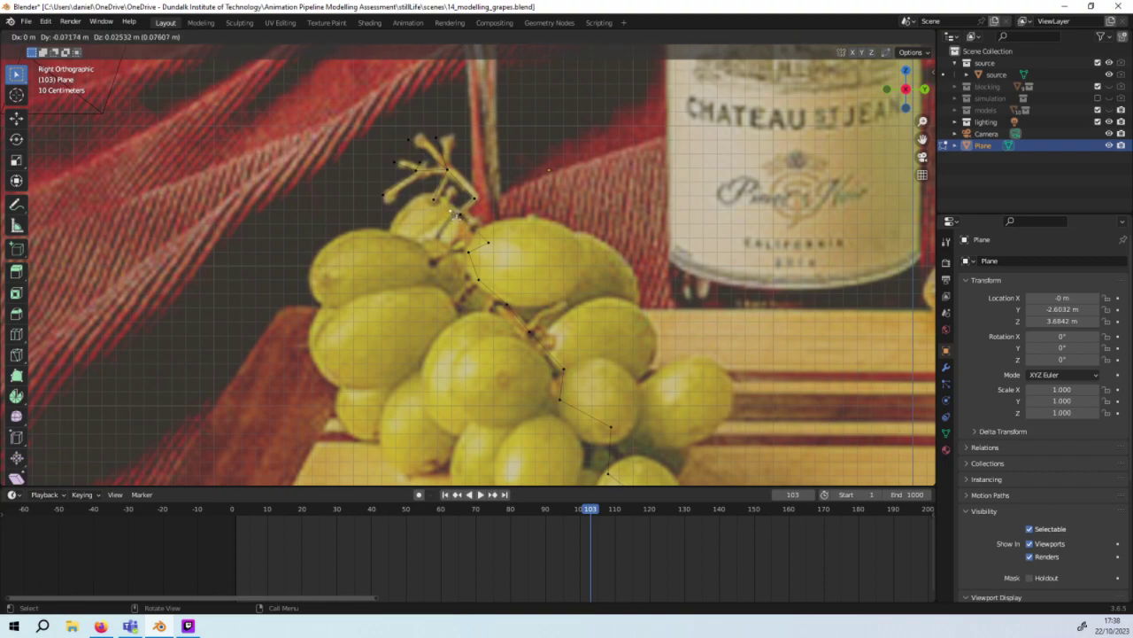
left_click(456, 215)
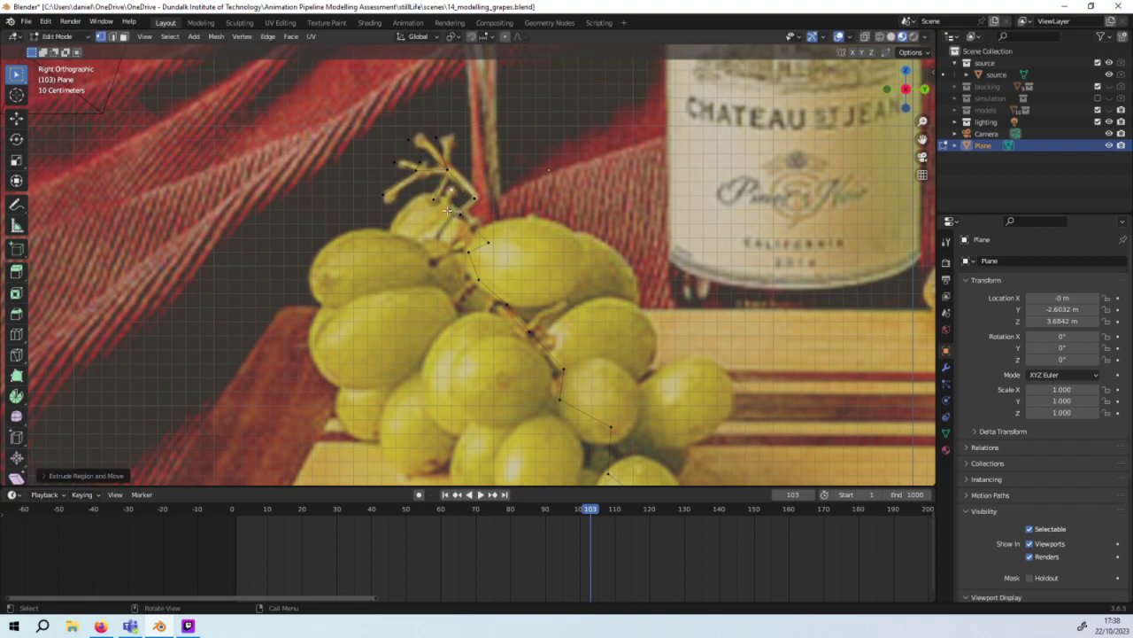
left_click(450, 213)
key("e")
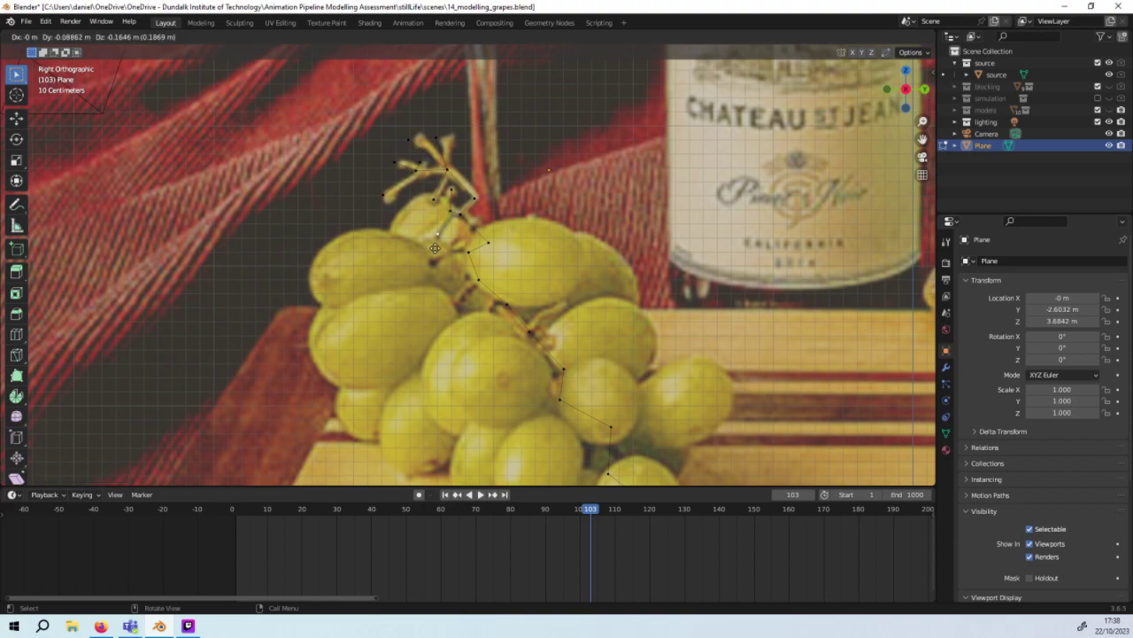
left_click(434, 257)
mouse_move(462, 313)
middle_mouse_down()
mouse_move(505, 311)
mouse_move(556, 191)
middle_mouse_up()
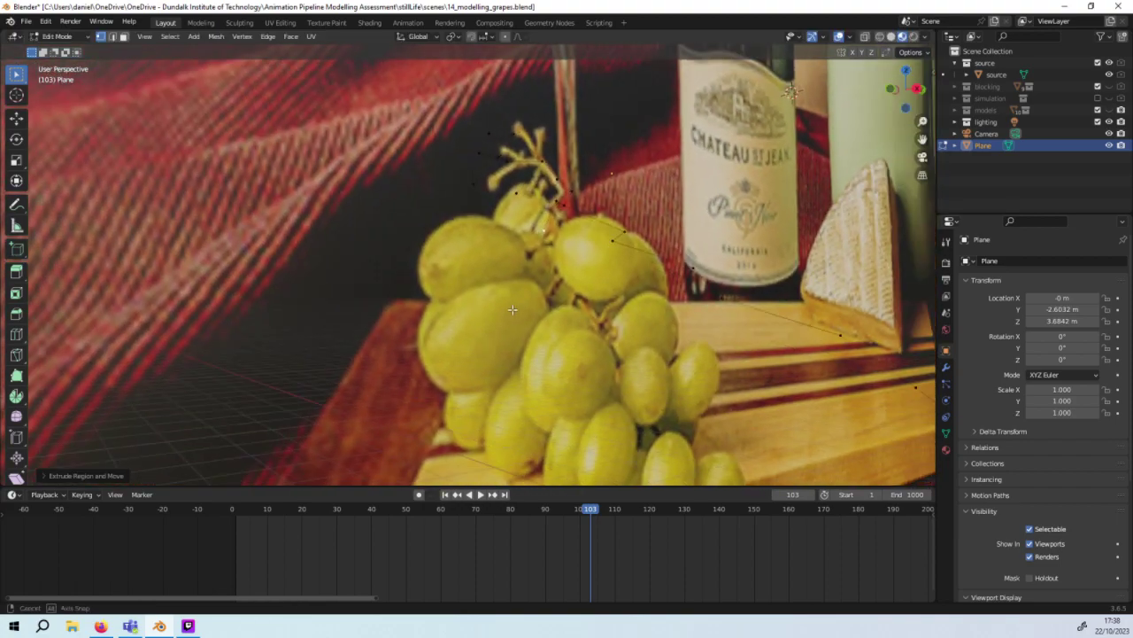
Step: Adjust a stem-top vertex, then box-select the top stem vertices and shift them along X
left_click(565, 203)
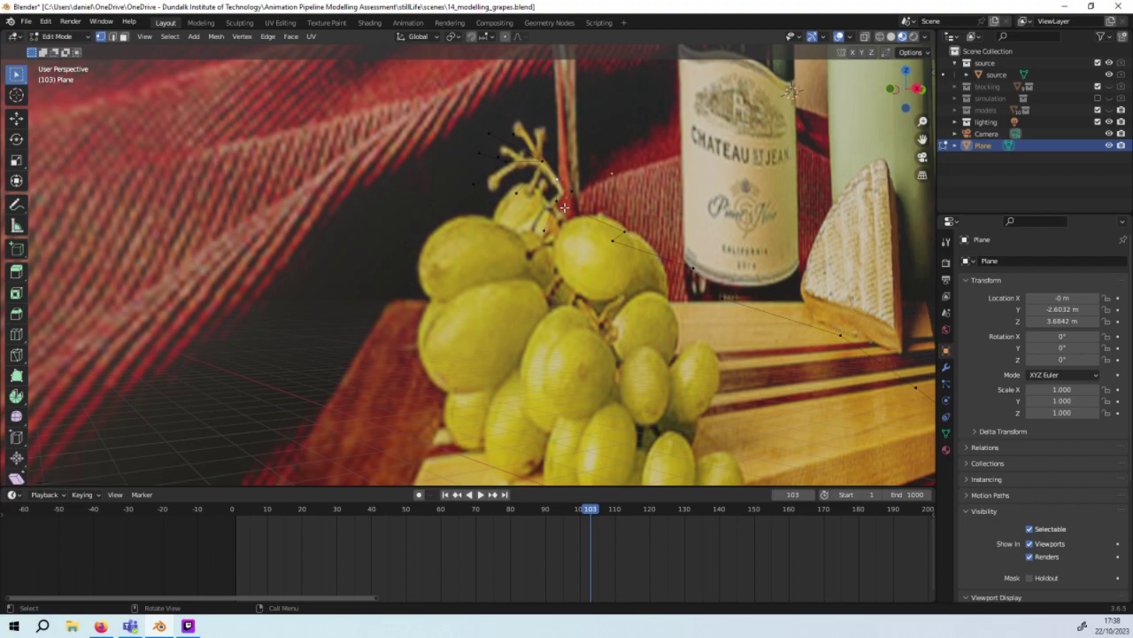
key("g")
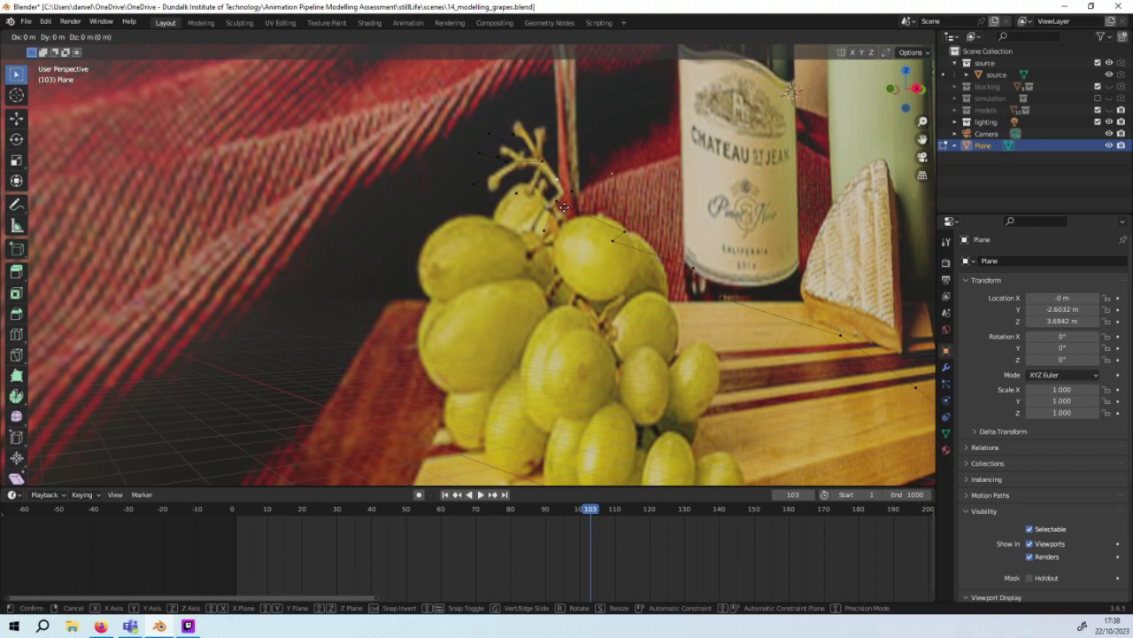
left_click(564, 207)
left_click_drag(433, 113, 547, 207)
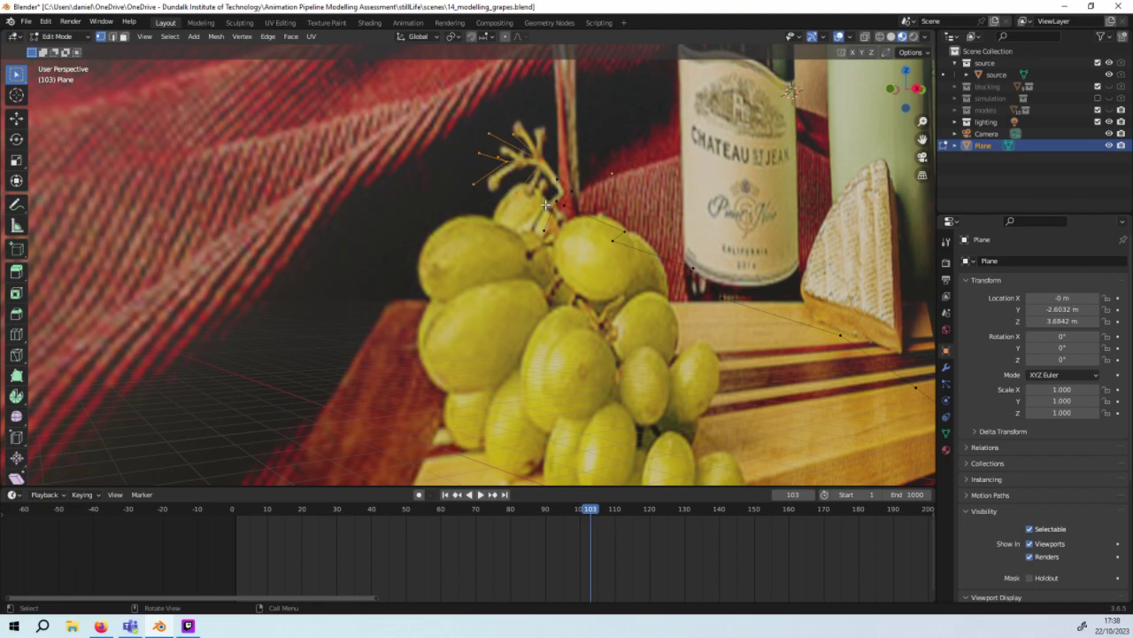
key("g")
key("x")
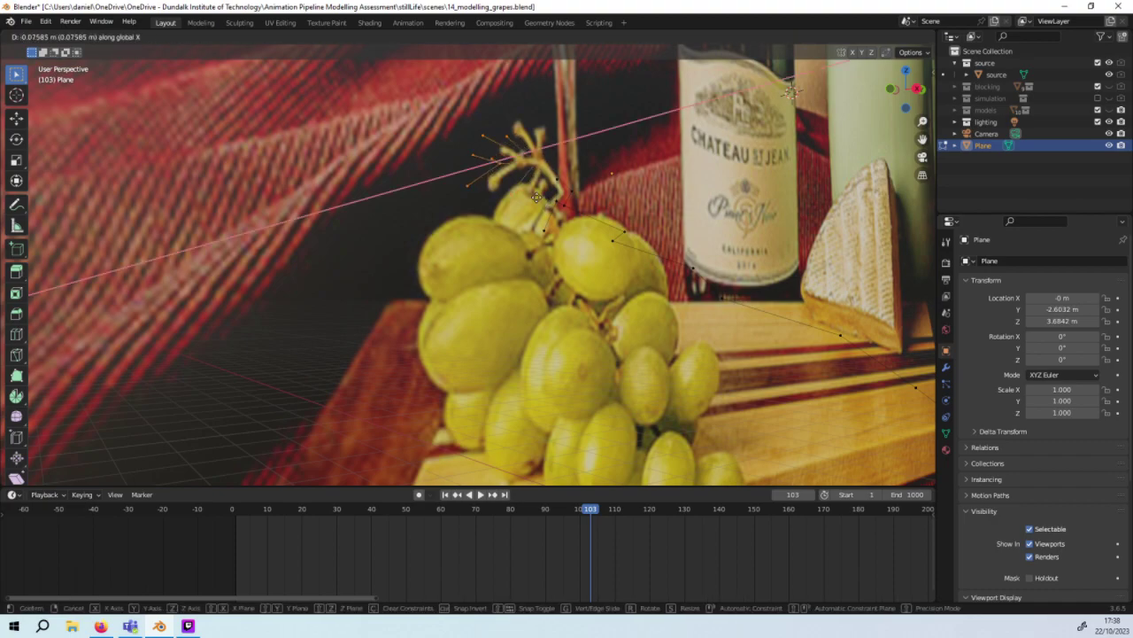
left_click(537, 197)
scroll(536, 196, "up", 3)
mouse_move(537, 196)
middle_mouse_down()
mouse_move(492, 207)
mouse_move(559, 202)
middle_mouse_up()
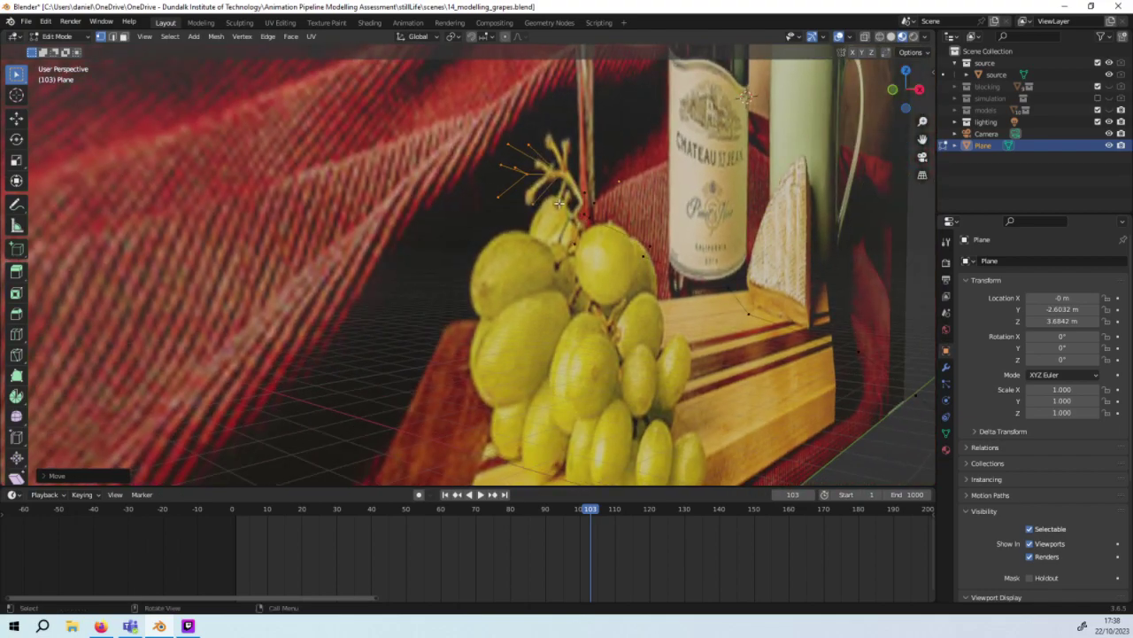
Step: Shift the stem-top points and another single vertex further along X
key("g")
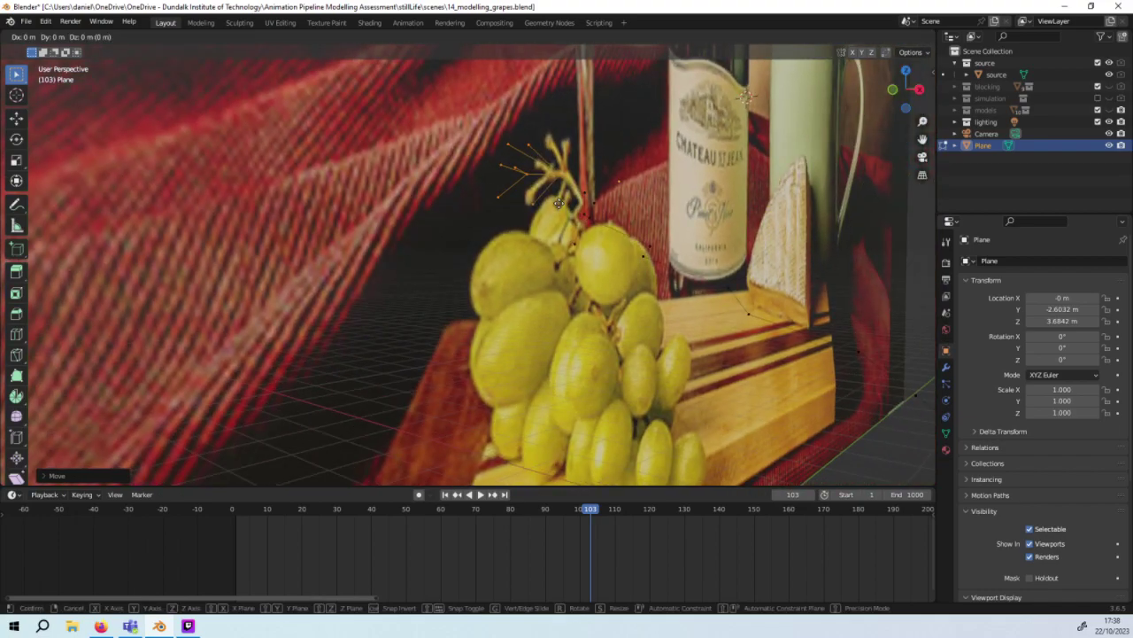
key("x")
left_click(548, 203)
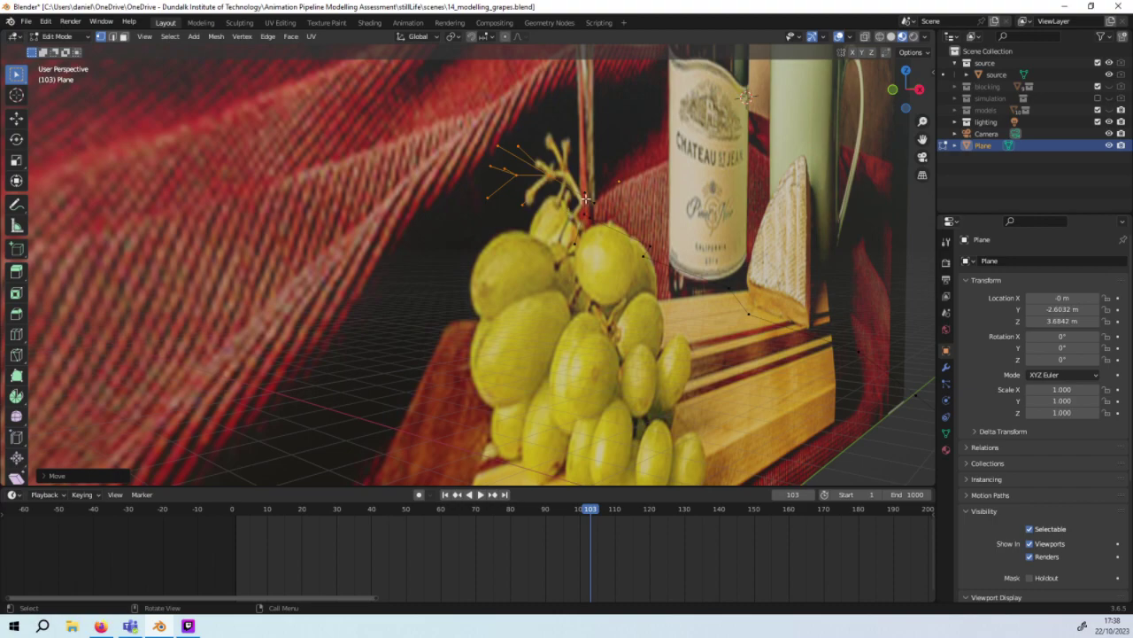
left_click(608, 211)
key("g")
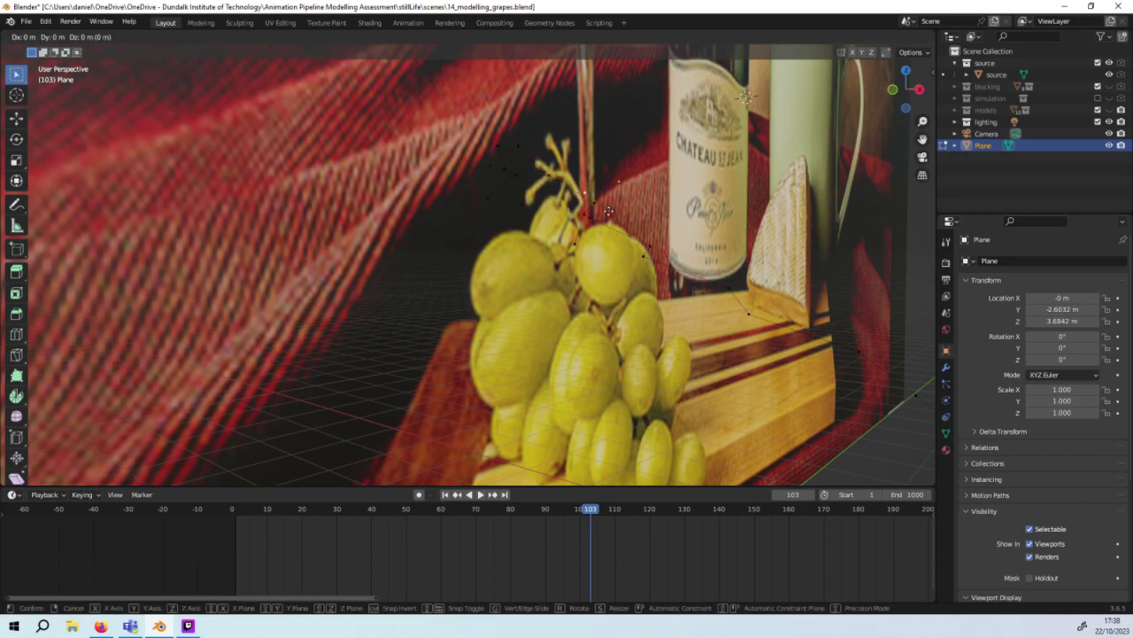
key("x")
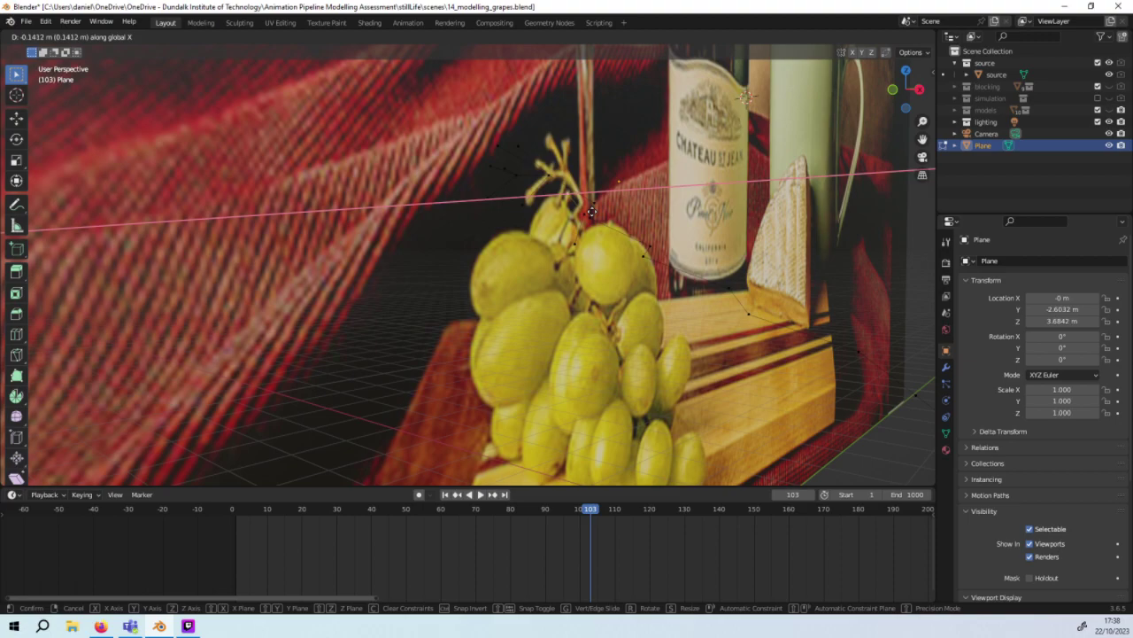
left_click(591, 210)
scroll(591, 211, "up", 3)
middle_click_drag(592, 211, 484, 242)
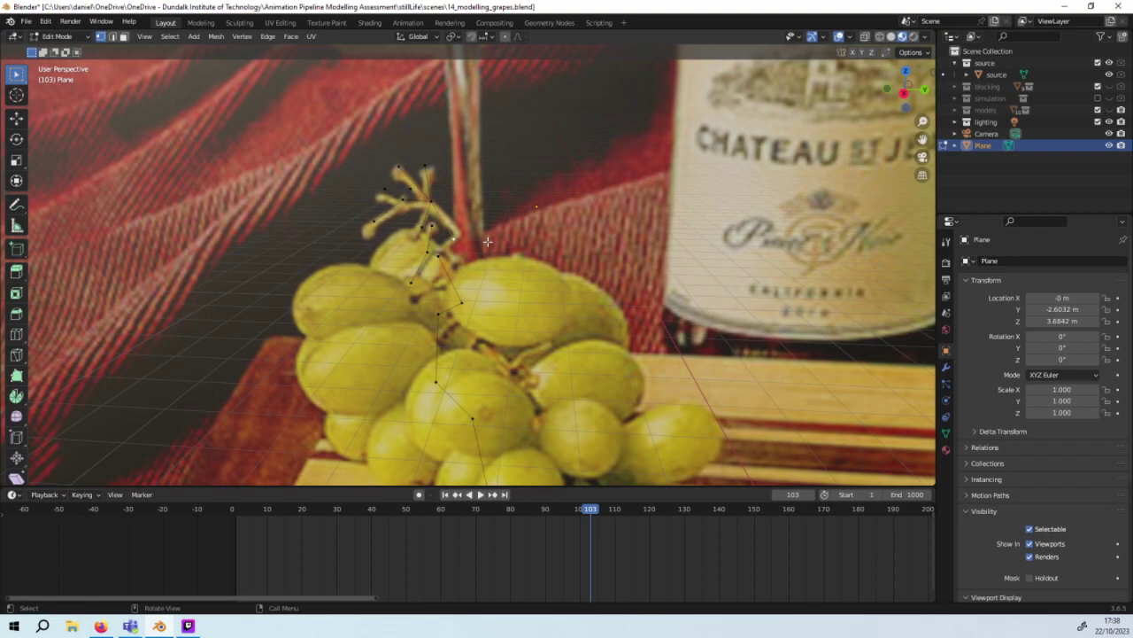
Step: Move the selected stem vertex along Y, then raise it to match the stalk
key("g")
key("y")
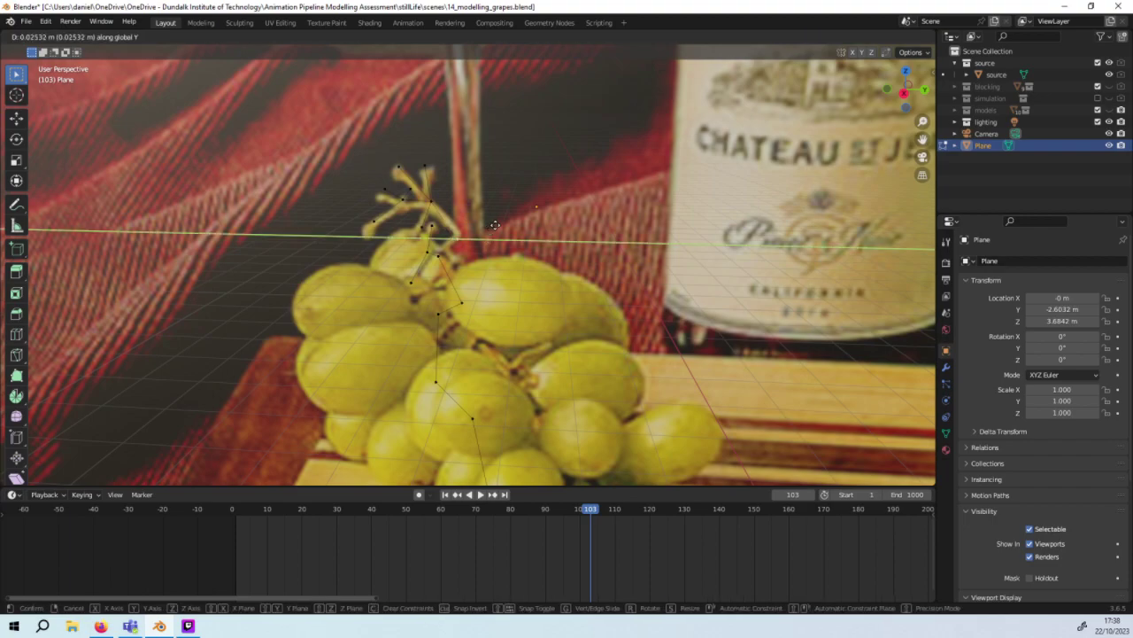
left_click(495, 225)
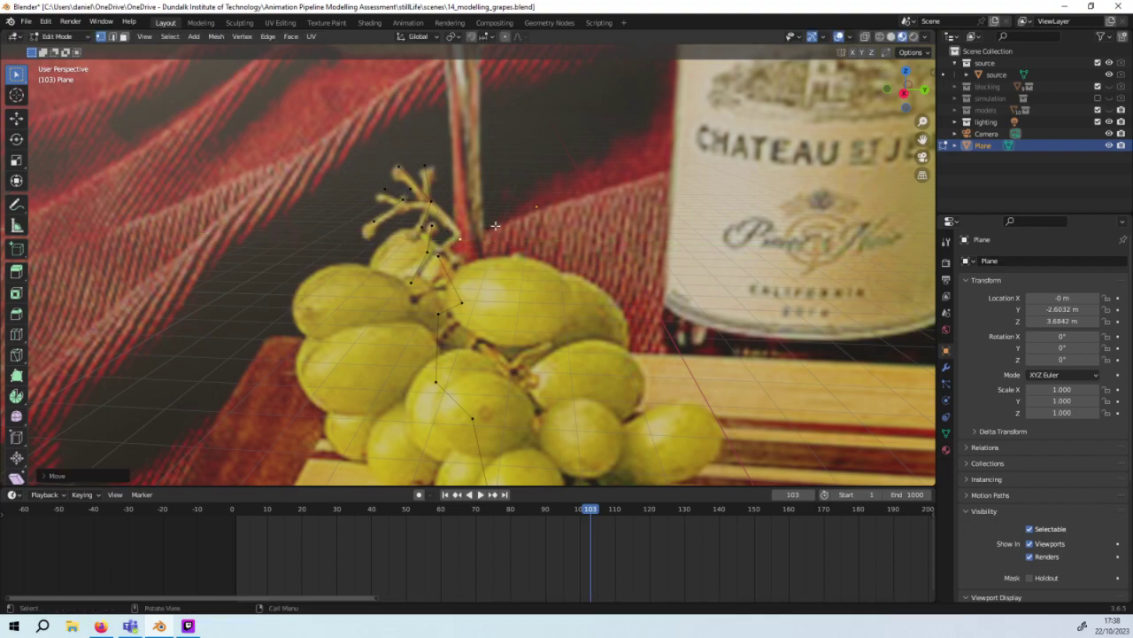
key("g")
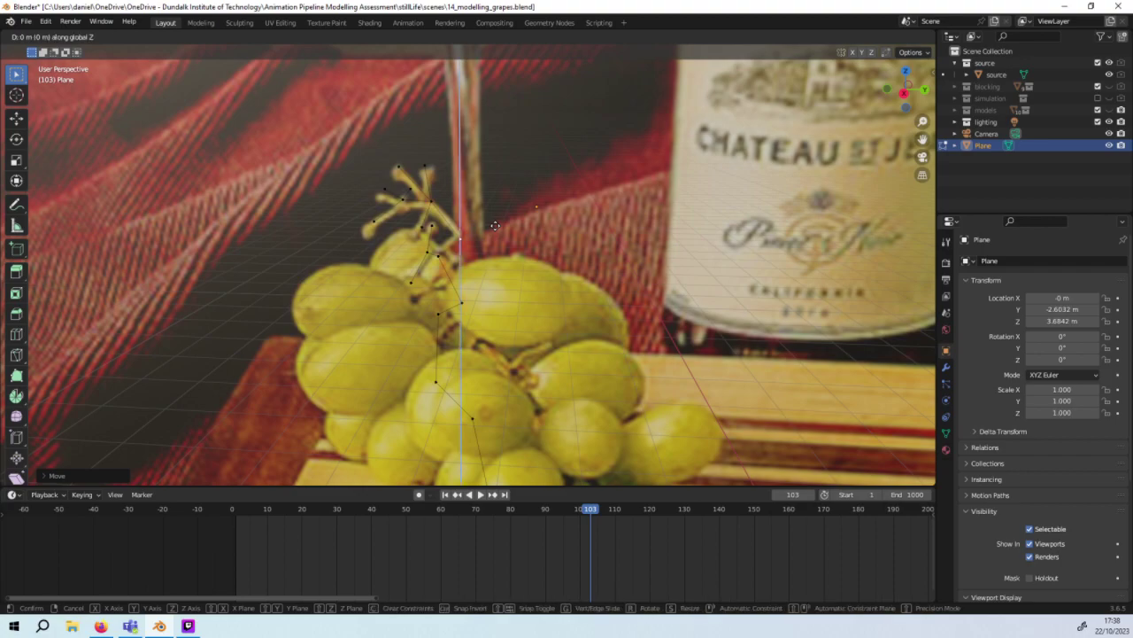
key("y")
left_click(505, 218)
middle_click_drag(504, 218, 597, 205)
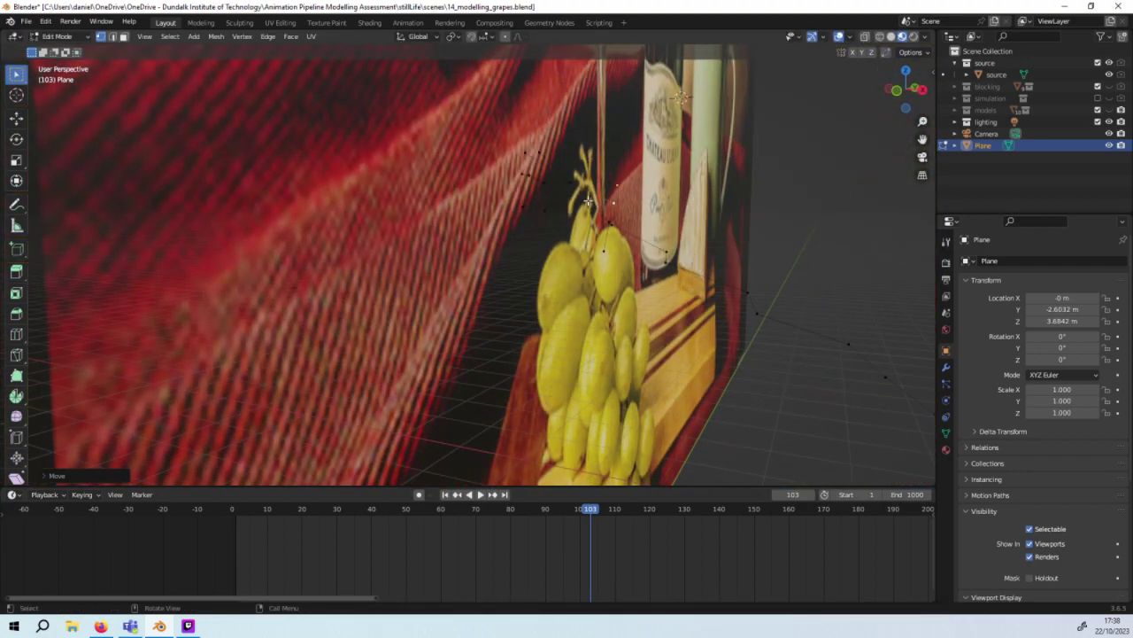
Step: Extrude two new vertices from stem vertices to continue along the photographed stalk
left_click(589, 201)
key("g")
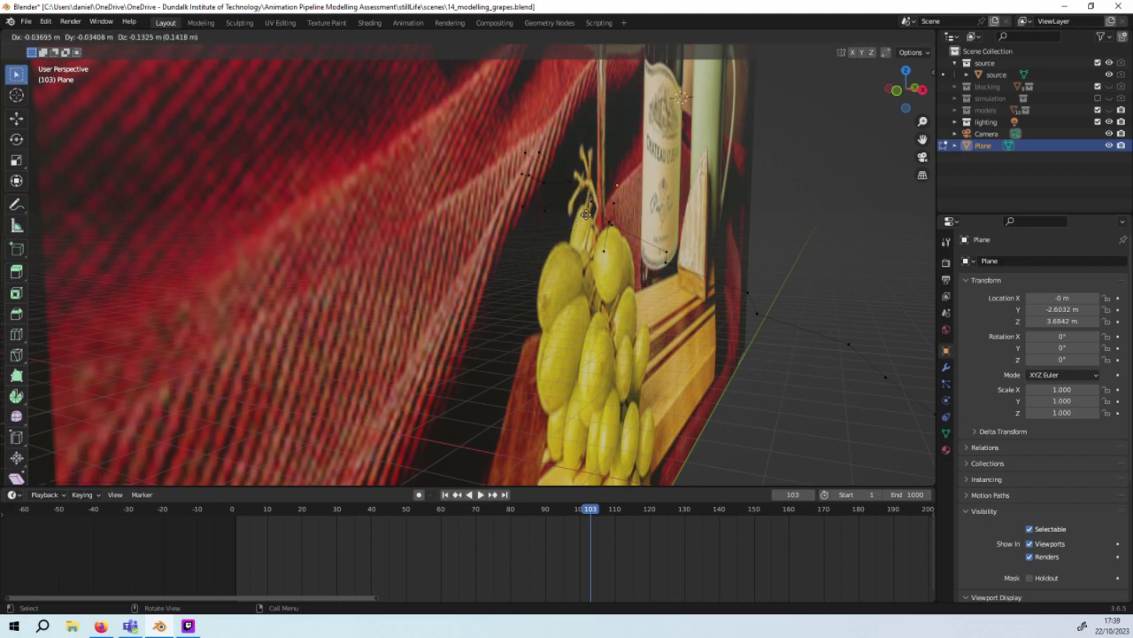
left_click(585, 213)
mouse_move(585, 214)
middle_mouse_down()
mouse_move(536, 244)
mouse_move(495, 250)
middle_mouse_up()
left_click(478, 237)
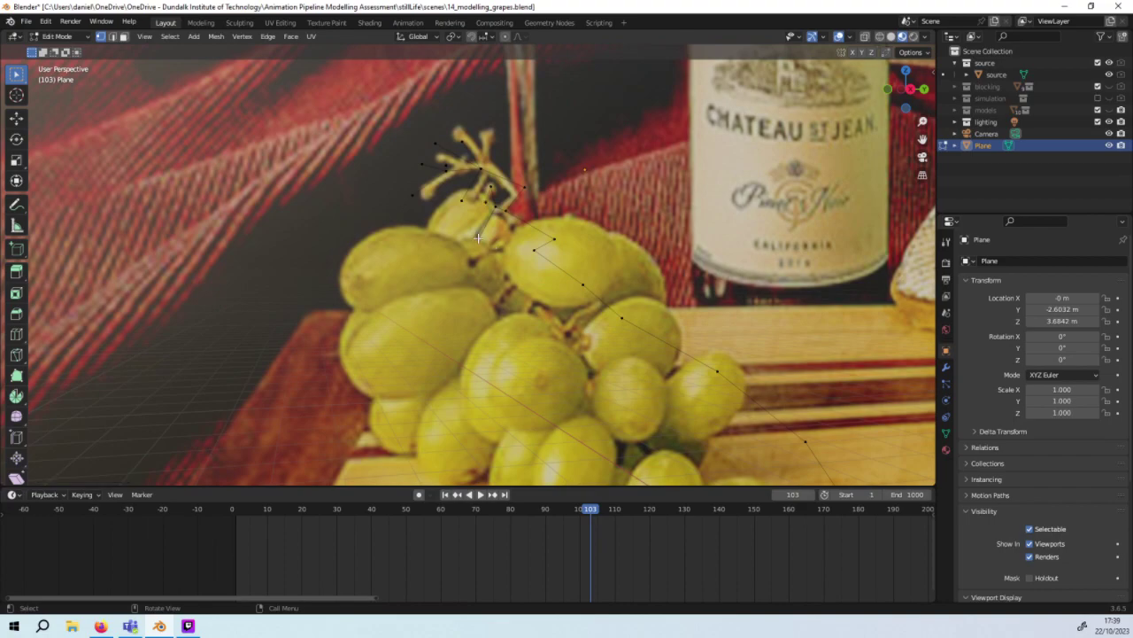
key("e")
left_click(495, 248)
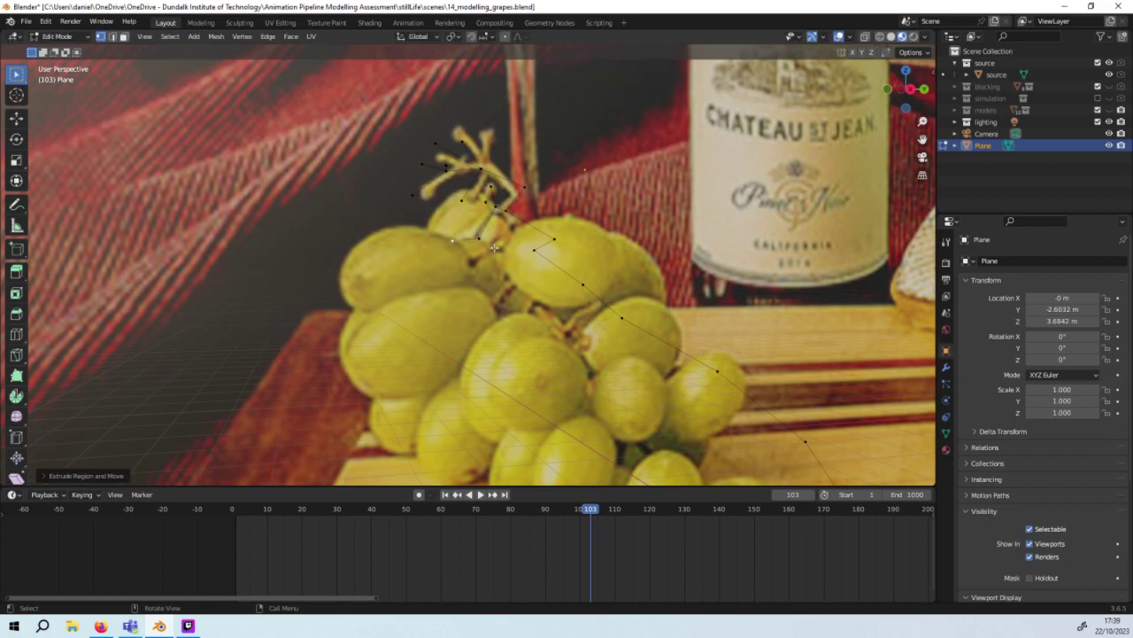
middle_click_drag(483, 267, 514, 263)
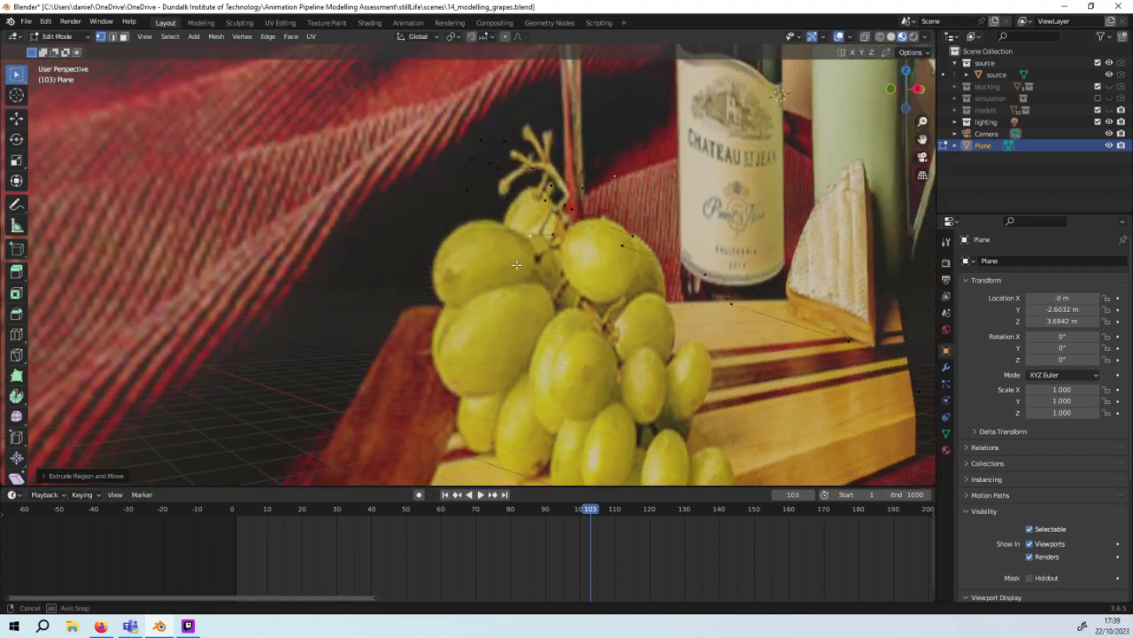
scroll(551, 234, "up", 2)
scroll(520, 209, "up", 1)
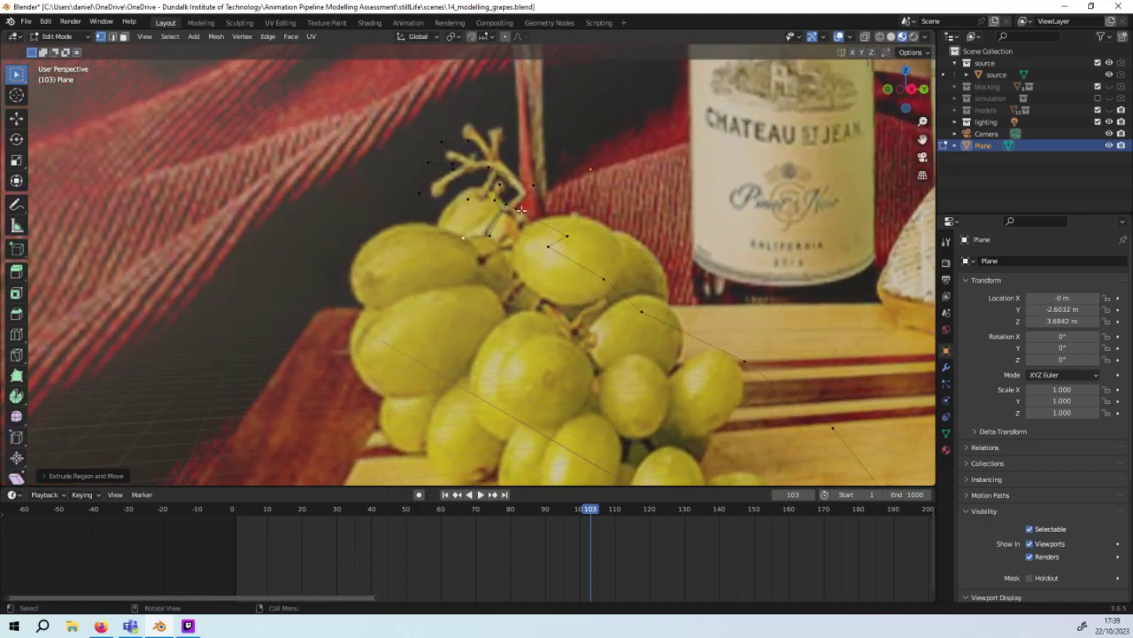
middle_click_drag(501, 236, 593, 261)
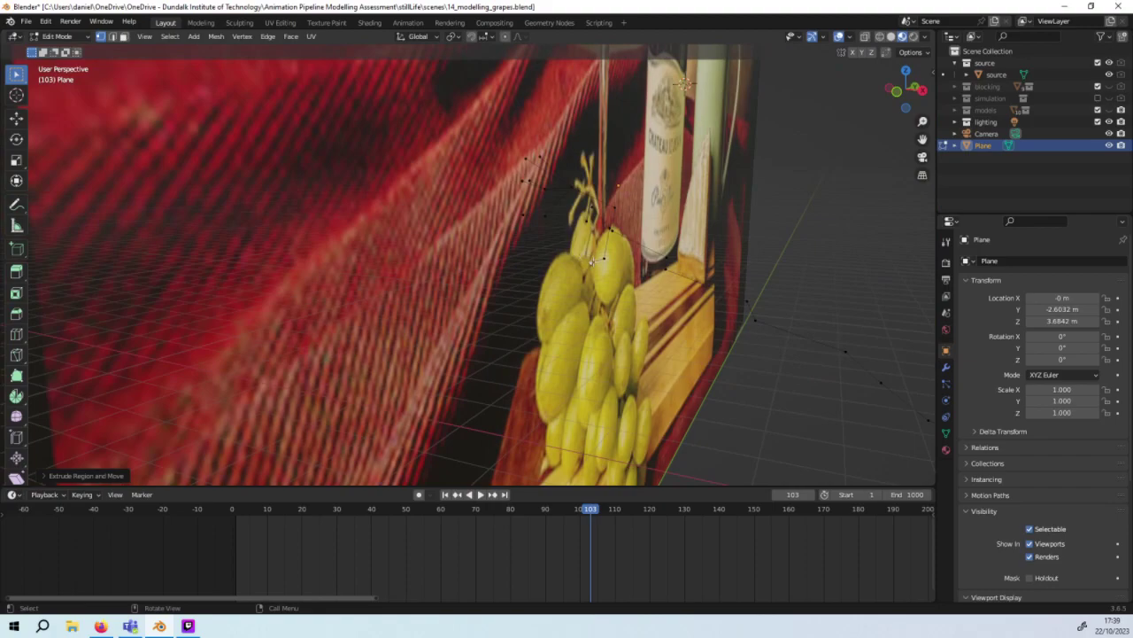
Step: Reposition a stem vertex with an X-constrained move, undo the last change, and switch to Right Orthographic view
key("g")
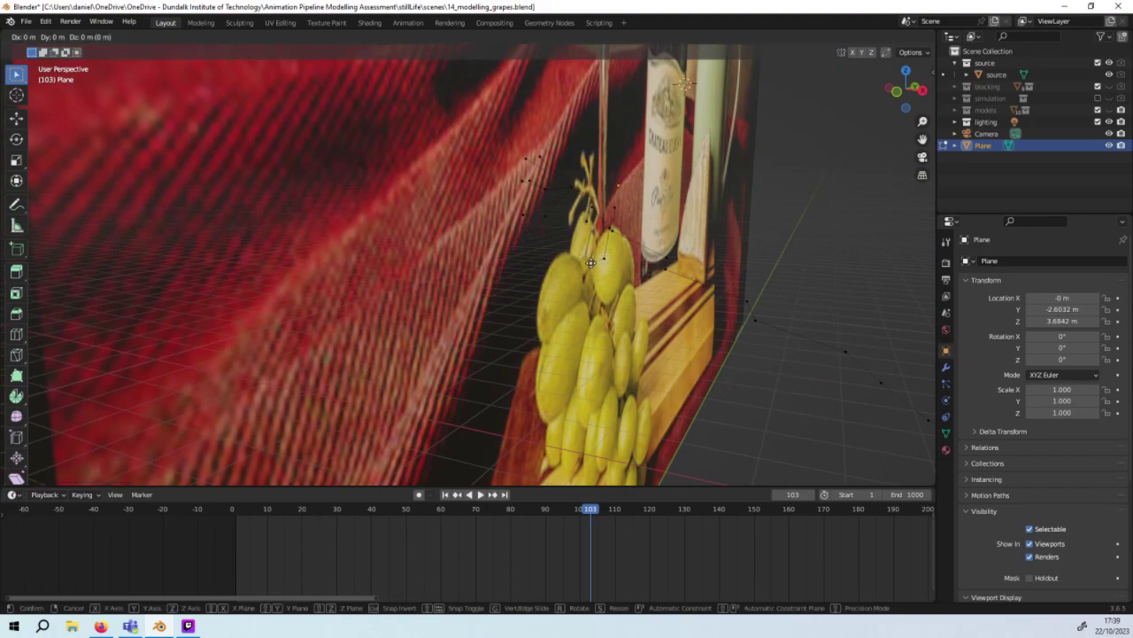
left_click(580, 262)
middle_click_drag(632, 270, 655, 271)
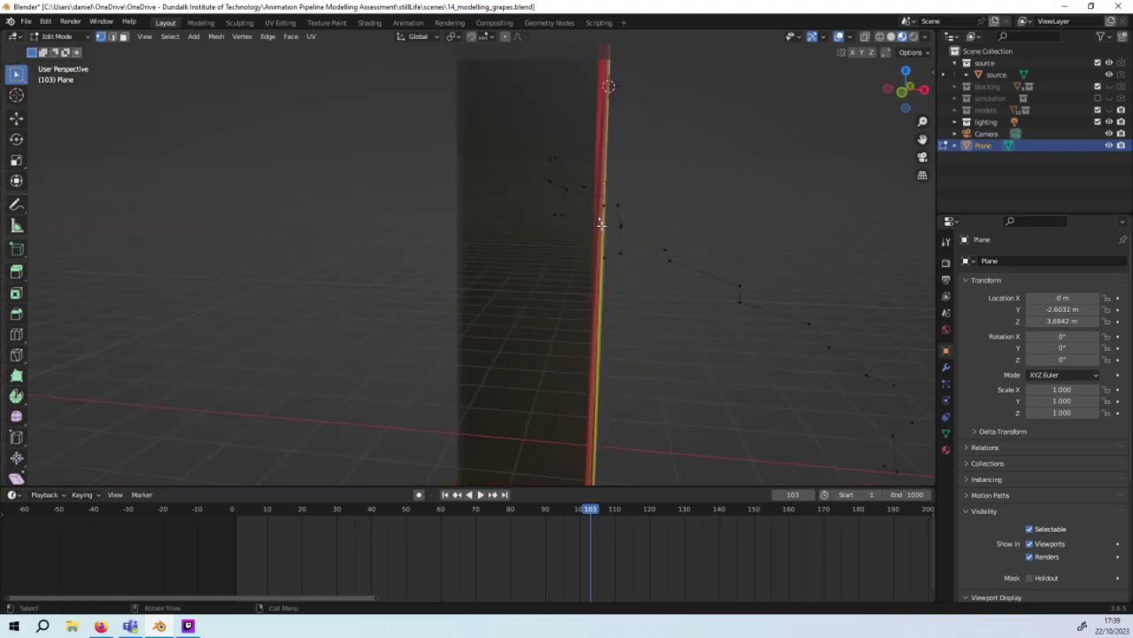
key("g")
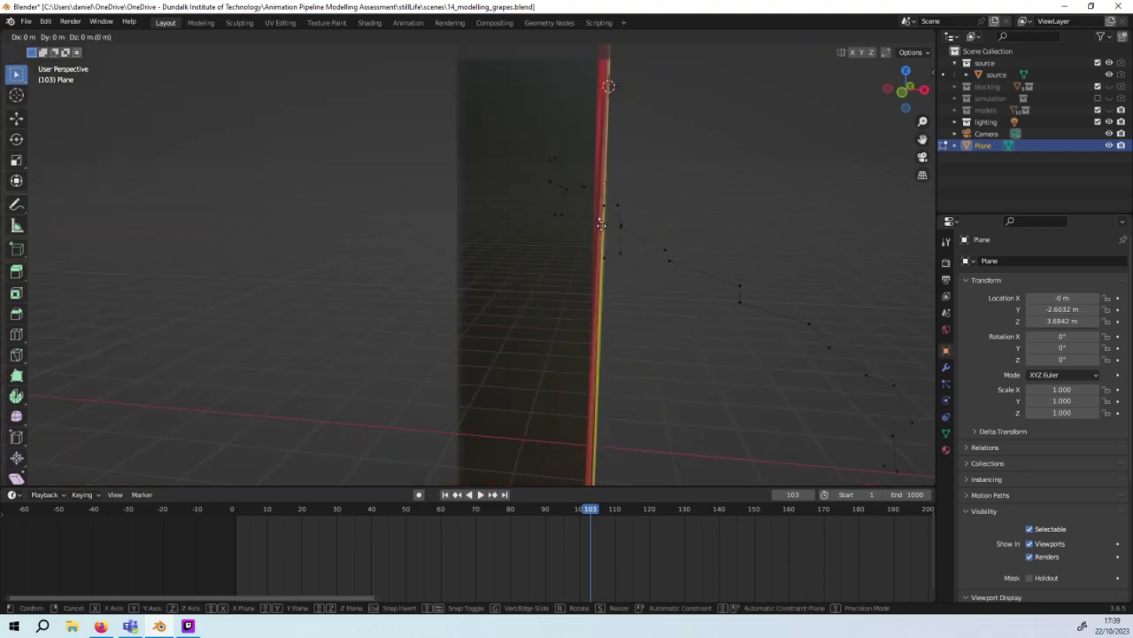
key("x")
left_click(601, 229)
mouse_move(601, 229)
middle_mouse_down()
mouse_move(515, 146)
mouse_move(497, 214)
mouse_move(473, 230)
middle_mouse_up()
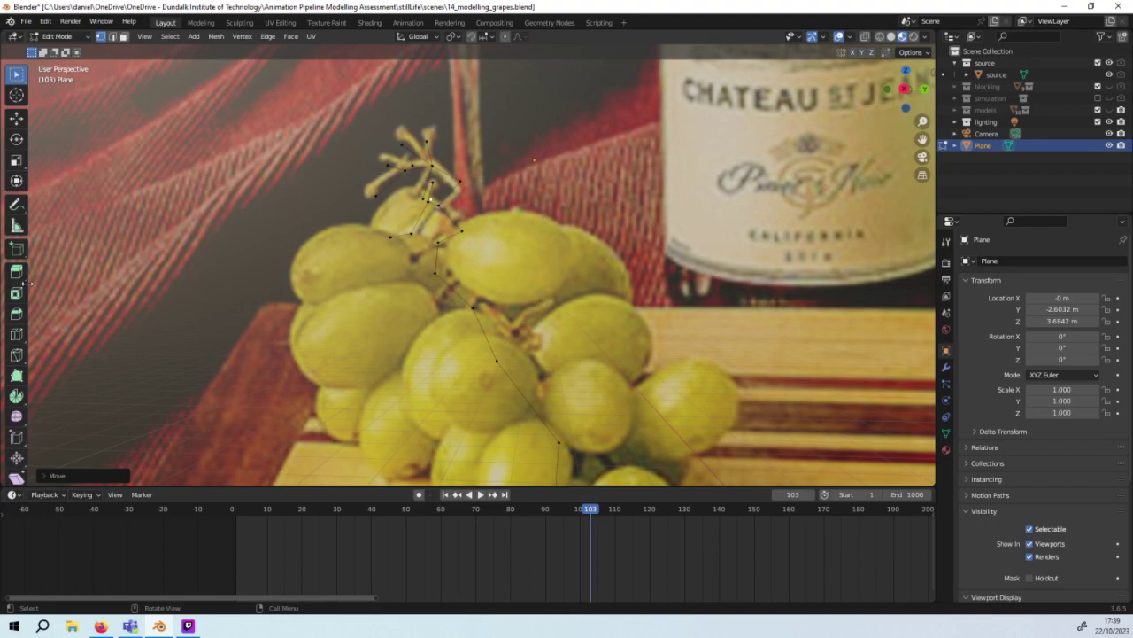
scroll(97, 286, "down", 3)
mouse_move(524, 226)
middle_mouse_down()
mouse_move(546, 250)
mouse_move(489, 229)
middle_mouse_up()
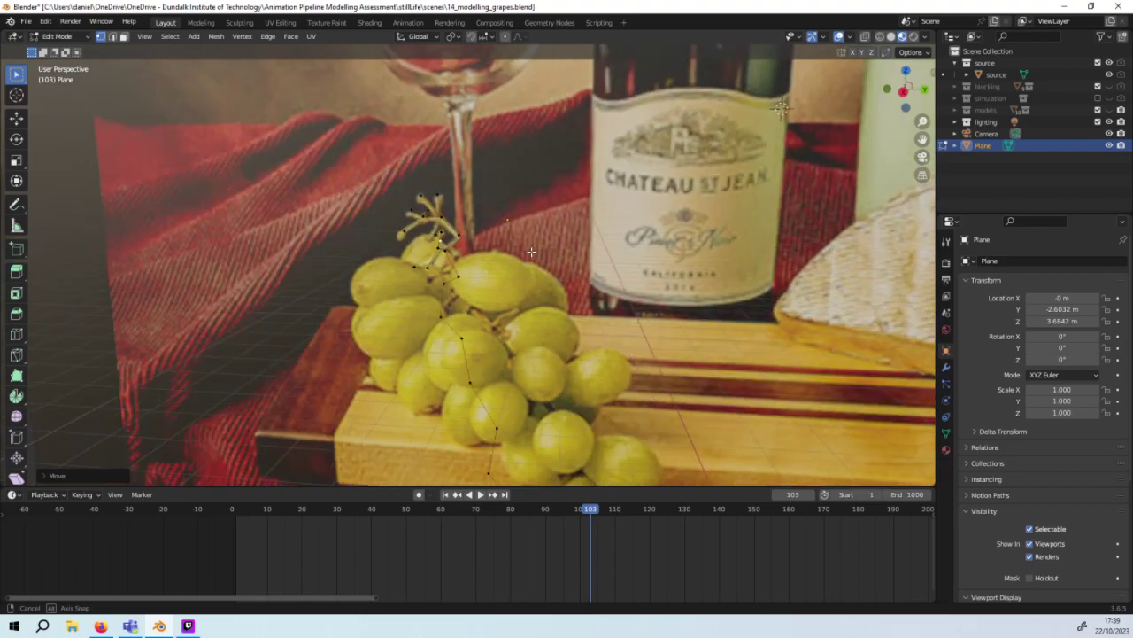
key("ctrl+z")
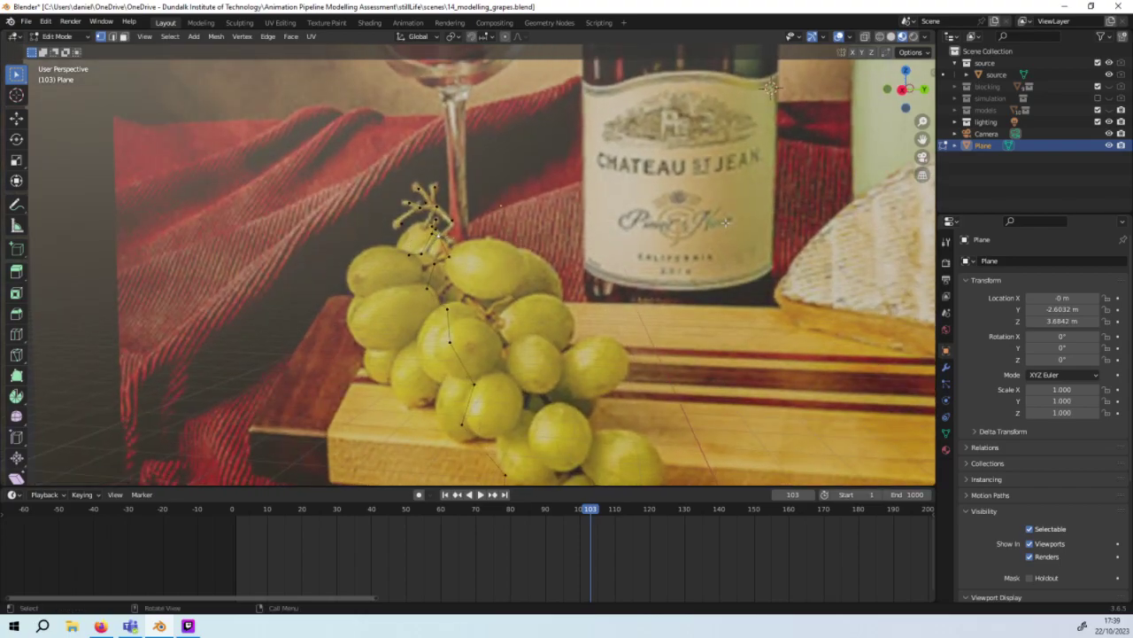
key("KP_3")
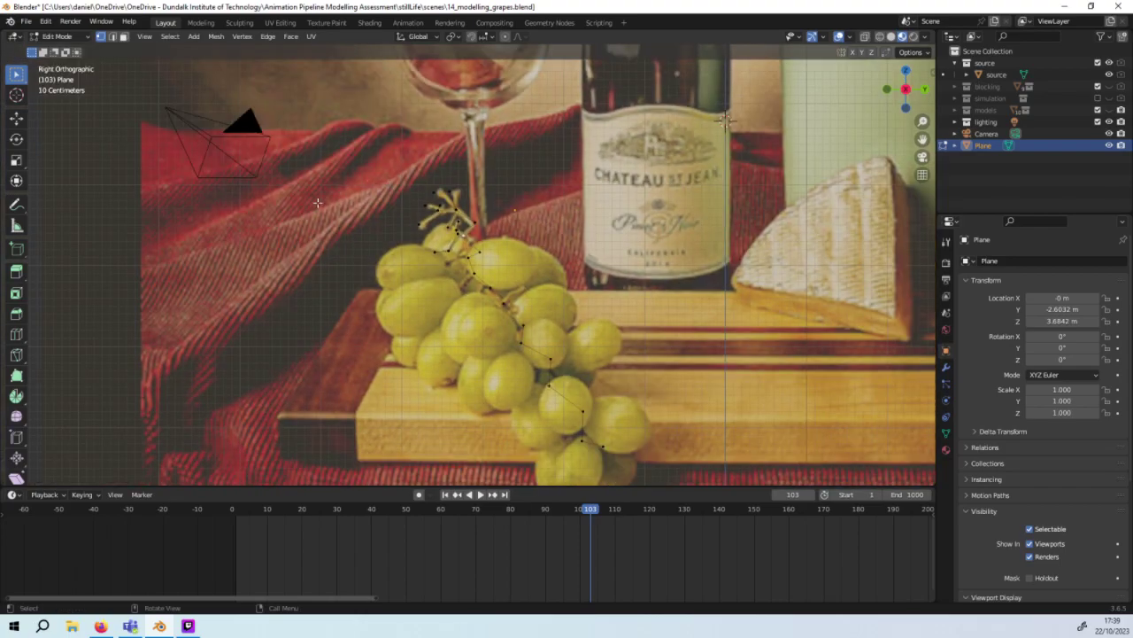
Step: Reposition the selected stem vertex, checking its depth from a side-on view
key("g")
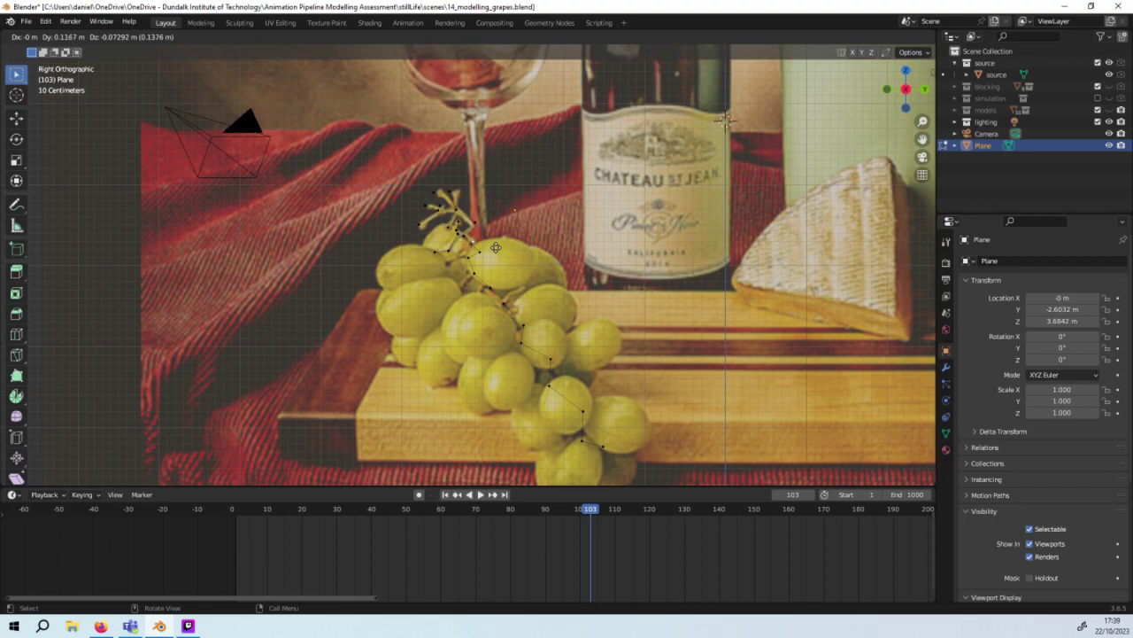
left_click(494, 248)
mouse_move(494, 247)
middle_mouse_down()
mouse_move(458, 239)
mouse_move(438, 279)
middle_mouse_up()
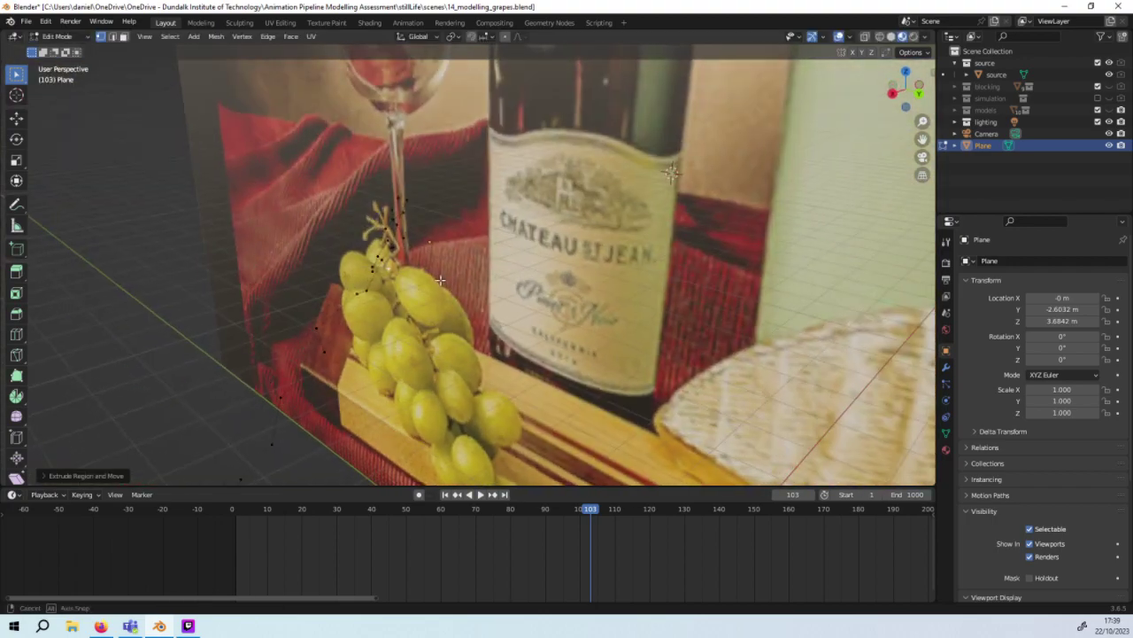
key("g")
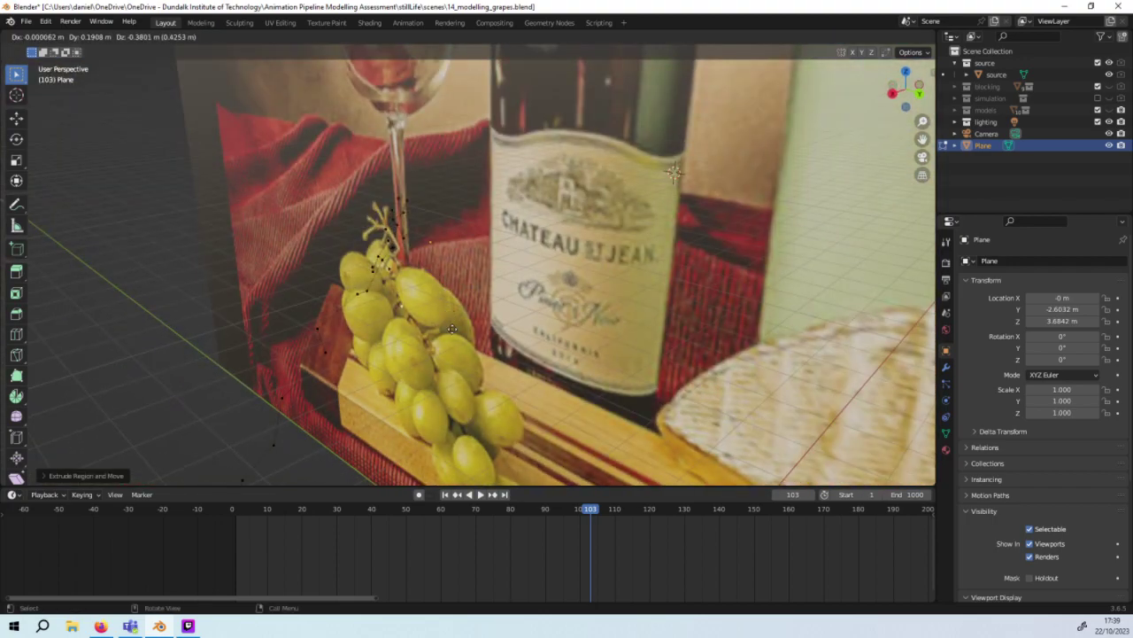
left_click(474, 294)
middle_click_drag(474, 295, 402, 242)
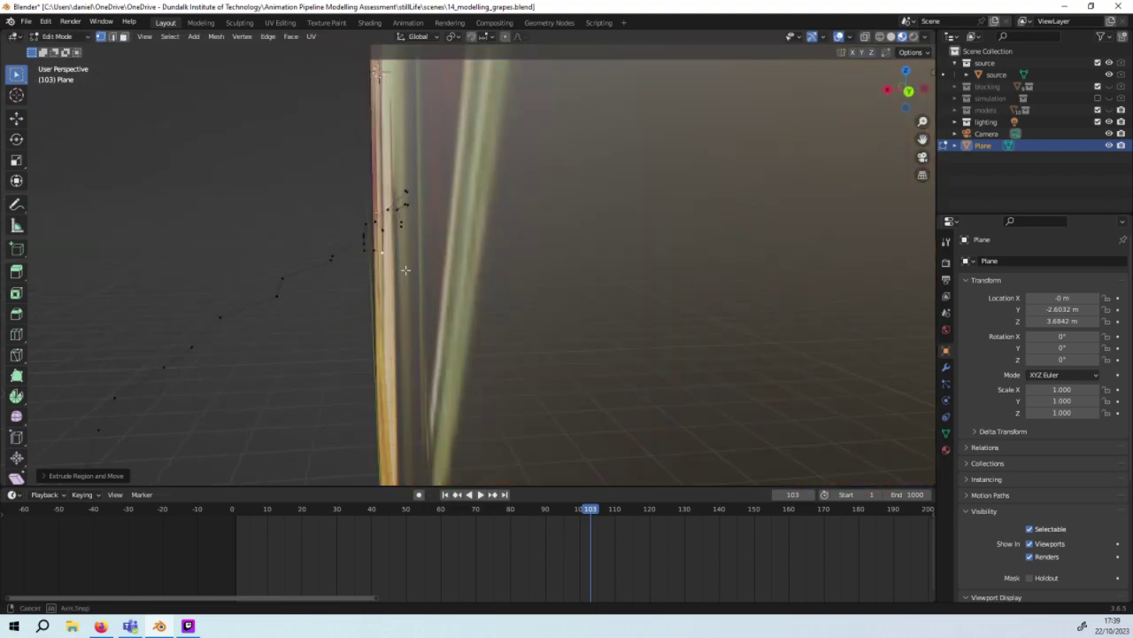
Step: Extrude two new stem vertices along the photographed stalk
key("e")
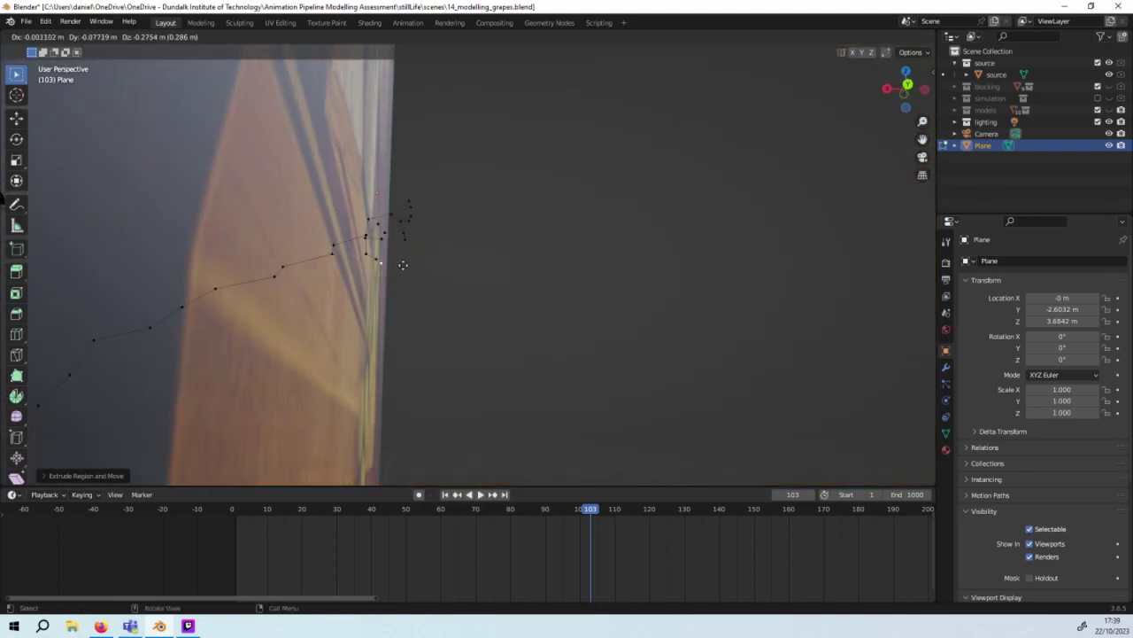
left_click(403, 266)
middle_click_drag(403, 265, 383, 251)
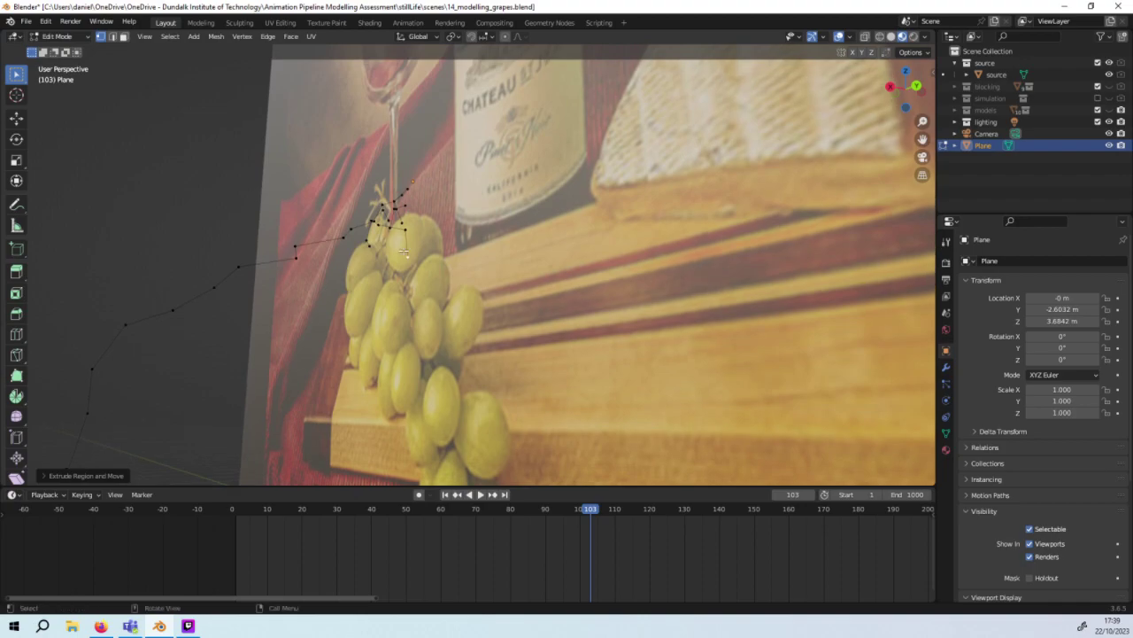
key("e")
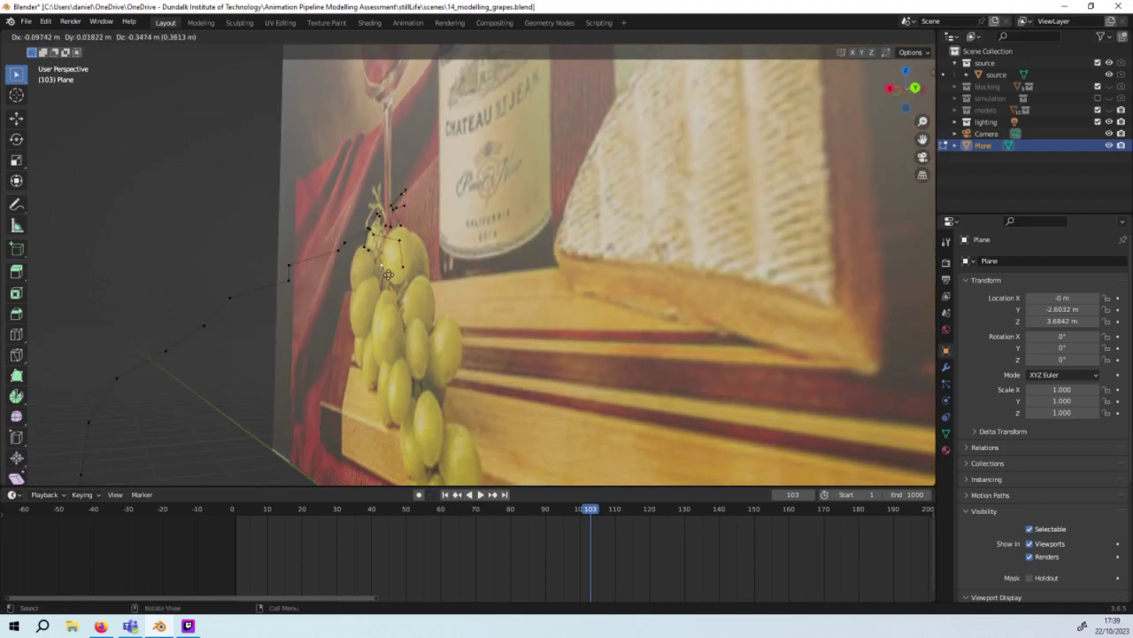
left_click(388, 275)
Step: Extrude a branch vertex -0.3026 m along global X, then begin a Y-constrained extrusion
key("e")
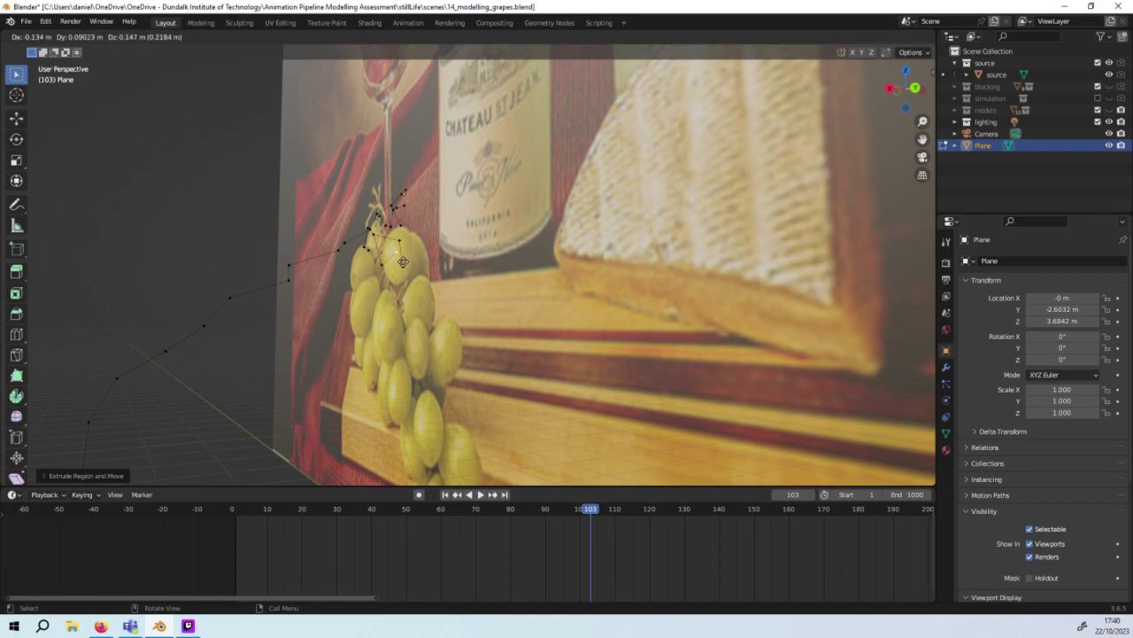
key("y")
key("x")
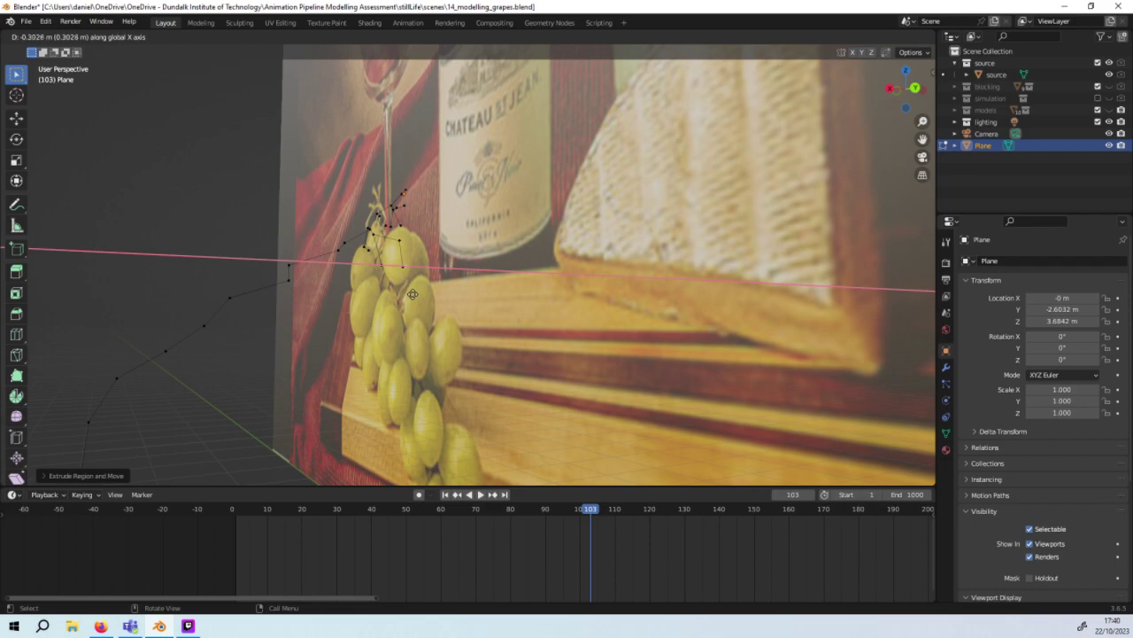
left_click(416, 302)
mouse_move(505, 358)
middle_mouse_down()
mouse_move(368, 327)
mouse_move(415, 305)
middle_mouse_up()
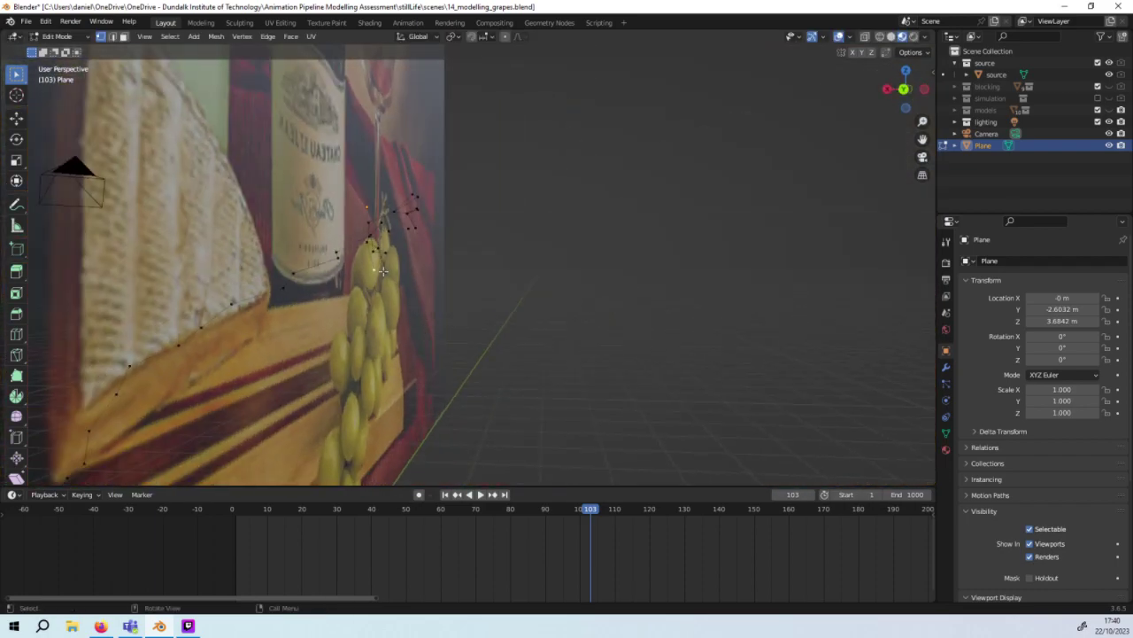
middle_click_drag(383, 270, 264, 305)
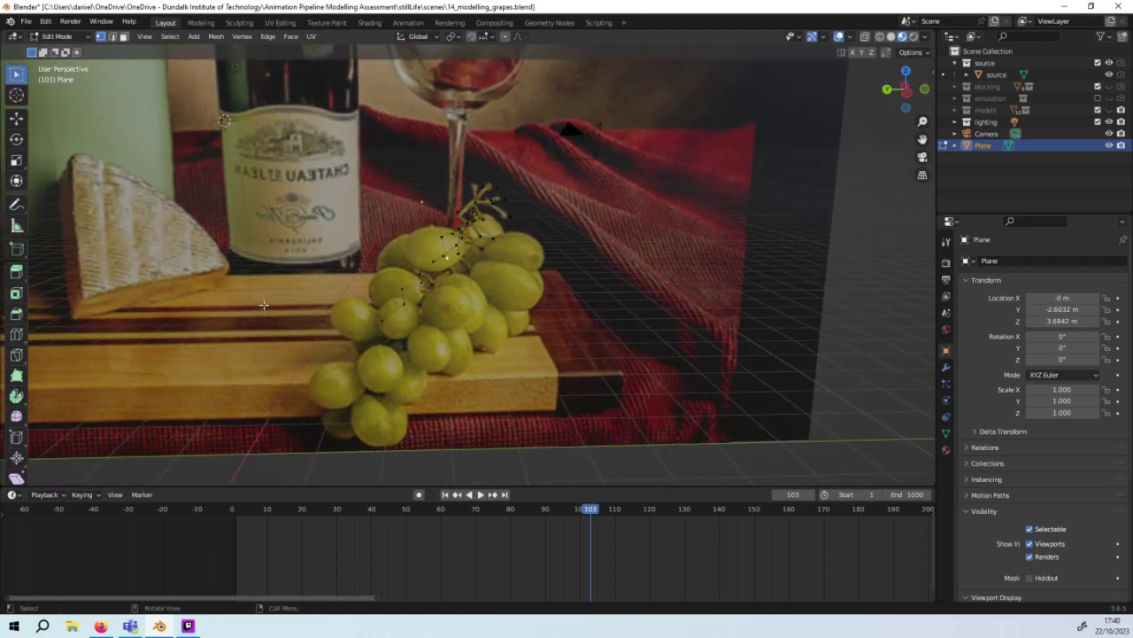
key("e")
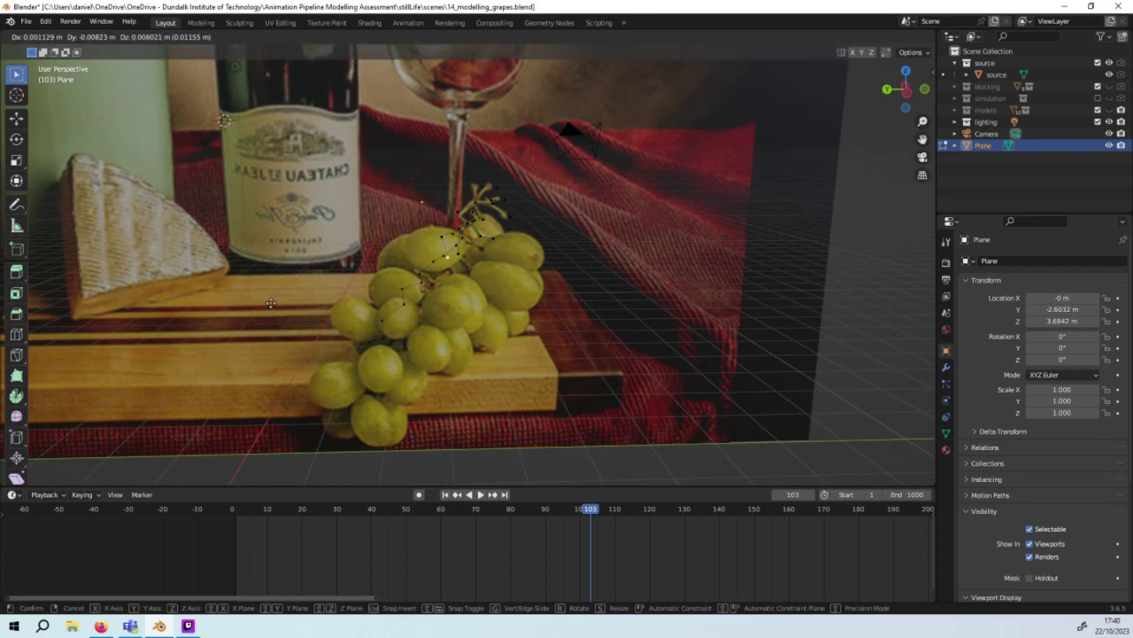
key("y")
left_click(293, 300)
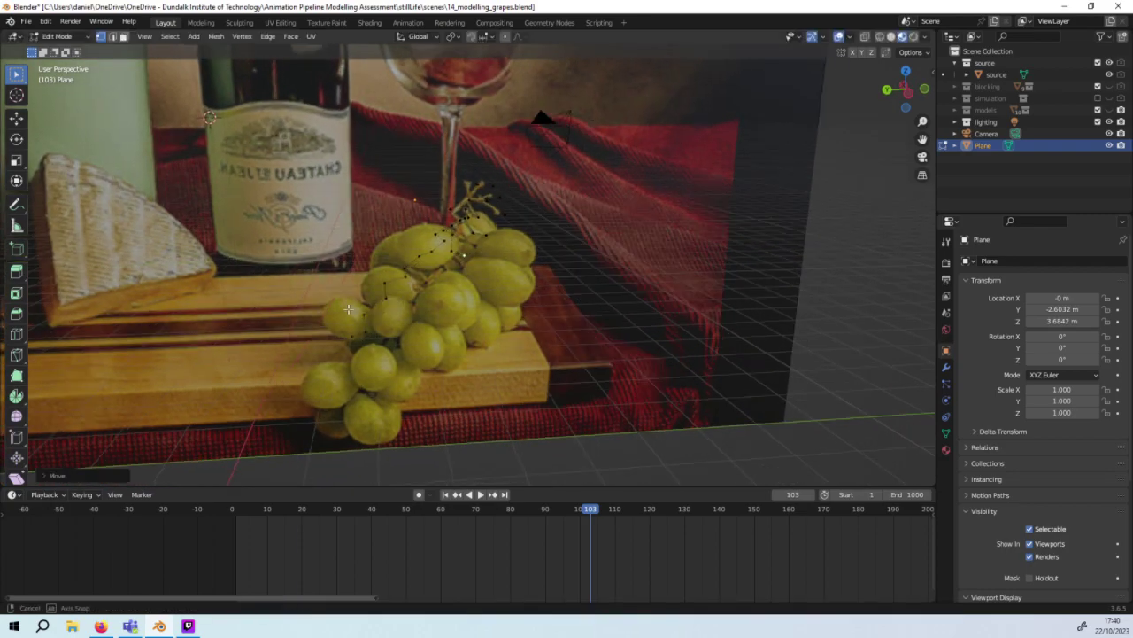
mouse_move(293, 299)
middle_mouse_down()
mouse_move(552, 262)
mouse_move(585, 274)
mouse_move(450, 281)
mouse_move(532, 318)
mouse_move(499, 288)
middle_mouse_up()
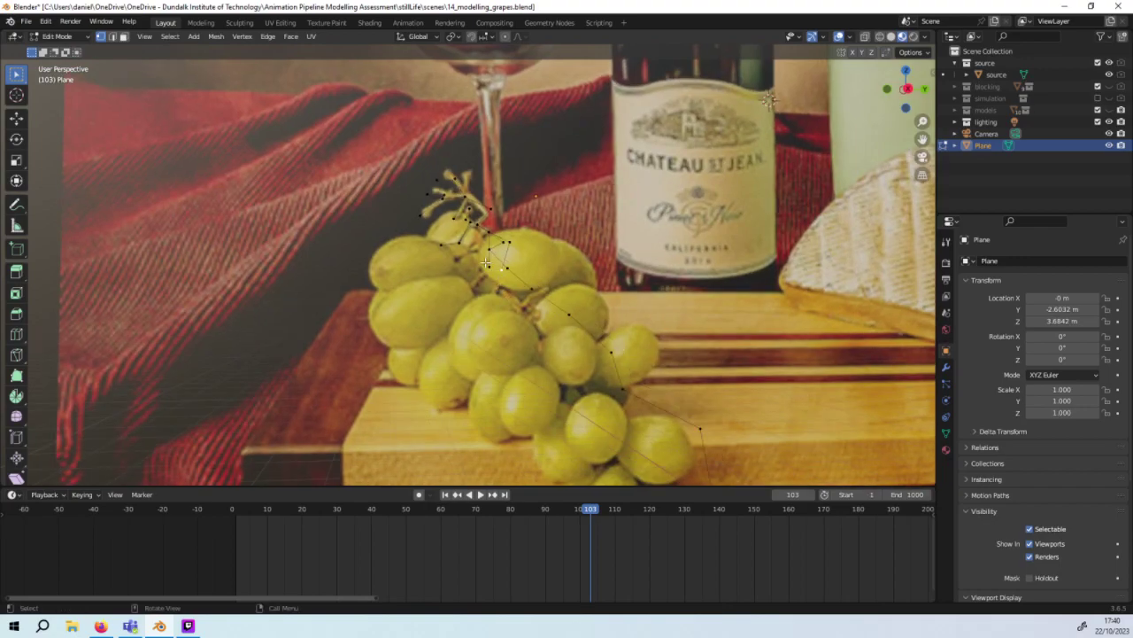
mouse_move(486, 263)
middle_mouse_down()
mouse_move(445, 290)
mouse_move(449, 260)
mouse_move(419, 275)
mouse_move(457, 272)
middle_mouse_up()
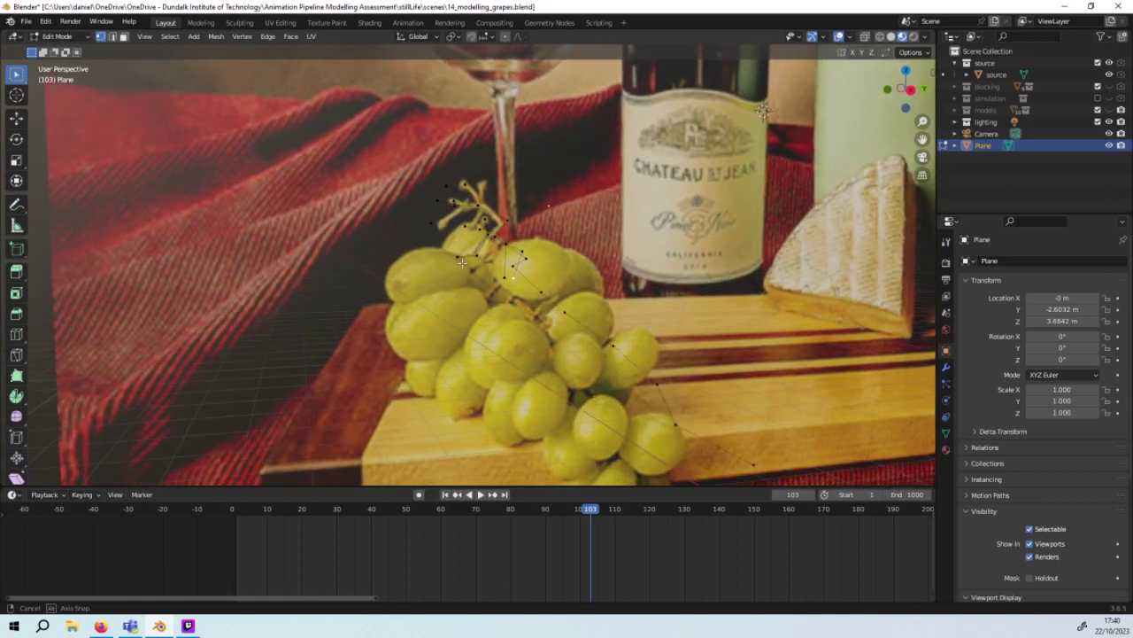
middle_click_drag(457, 271, 438, 269)
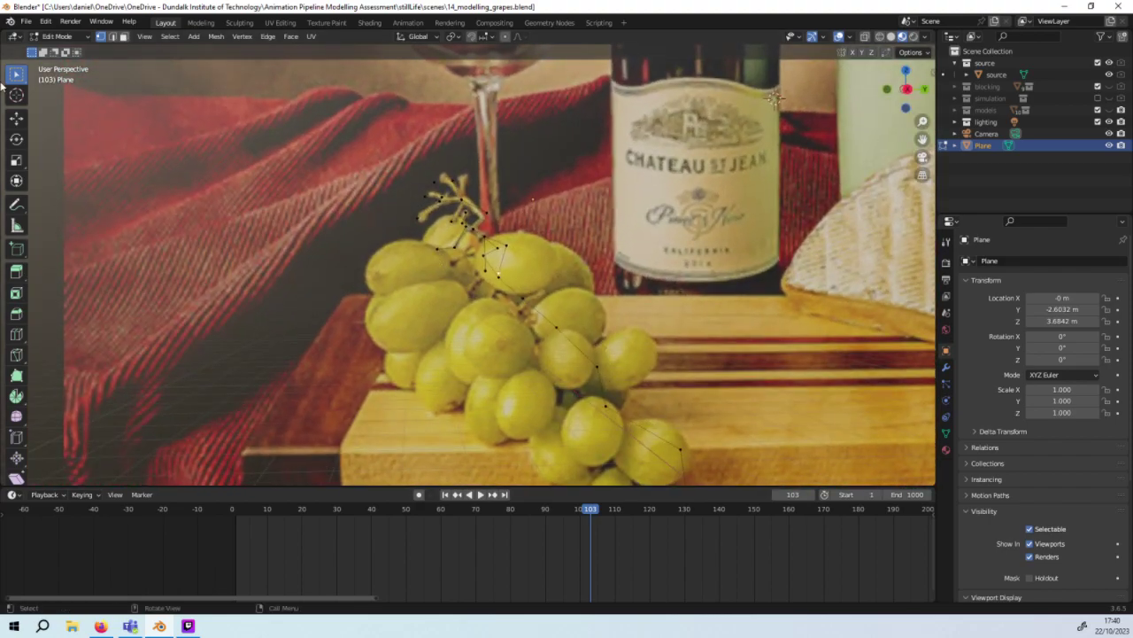
key("KP_3")
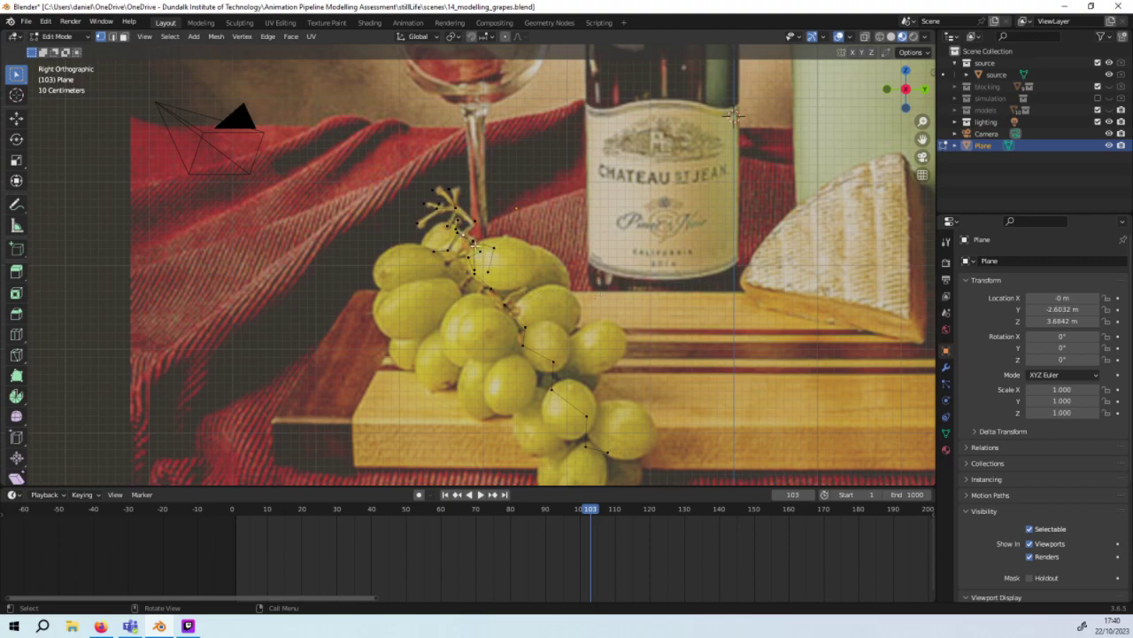
Step: Place a stem vertex lower, then extrude a short downward branch of three vertices
key("g")
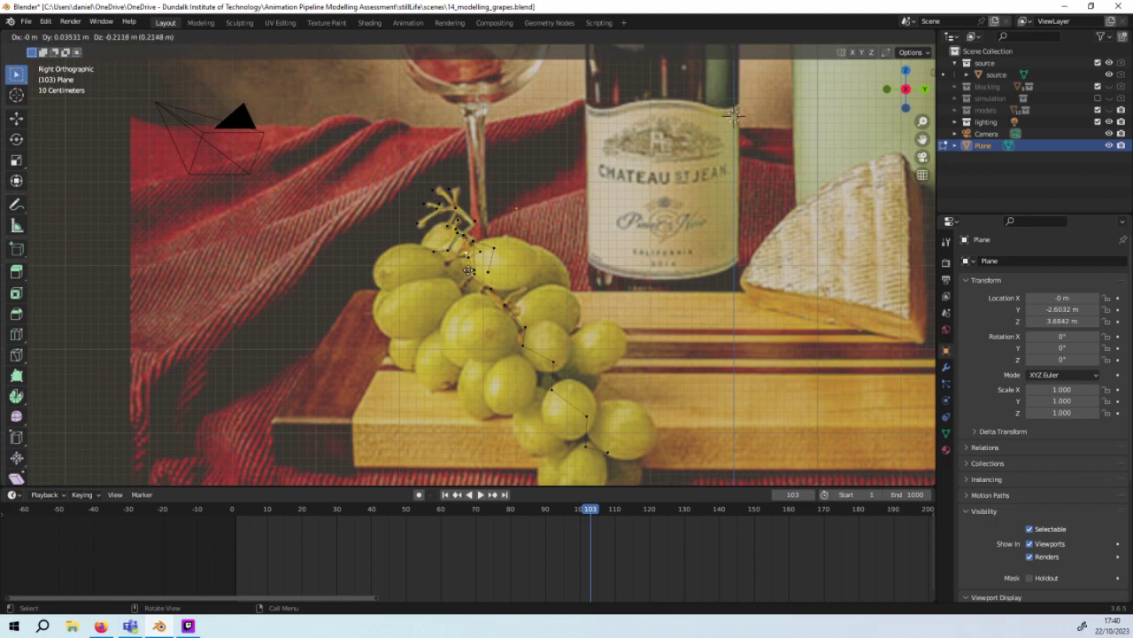
left_click(470, 270)
key("e")
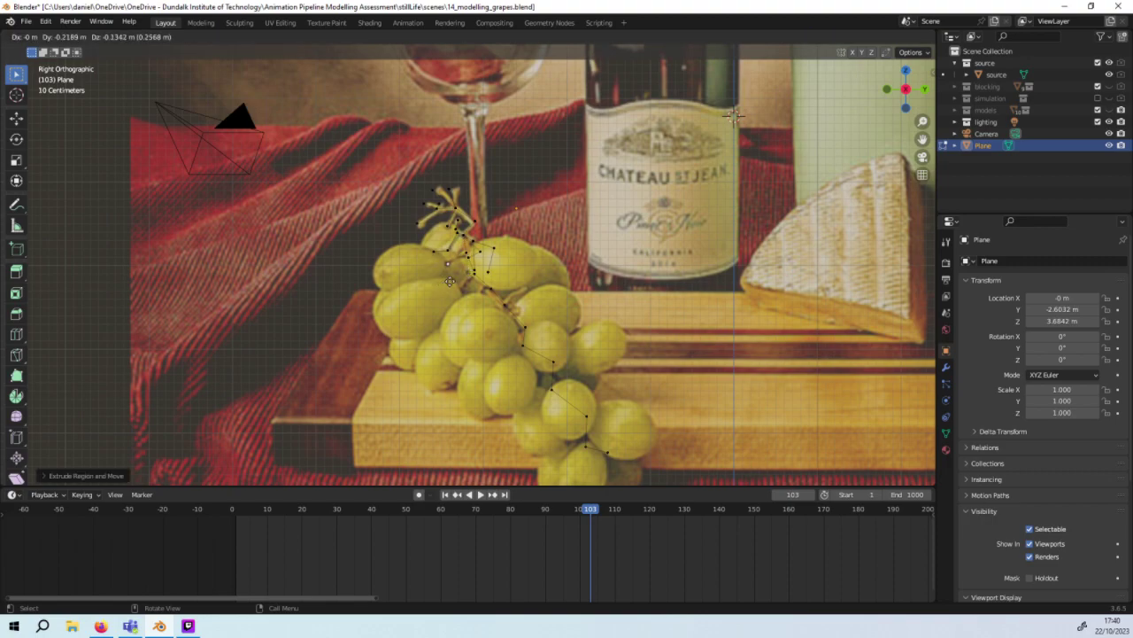
left_click(460, 284)
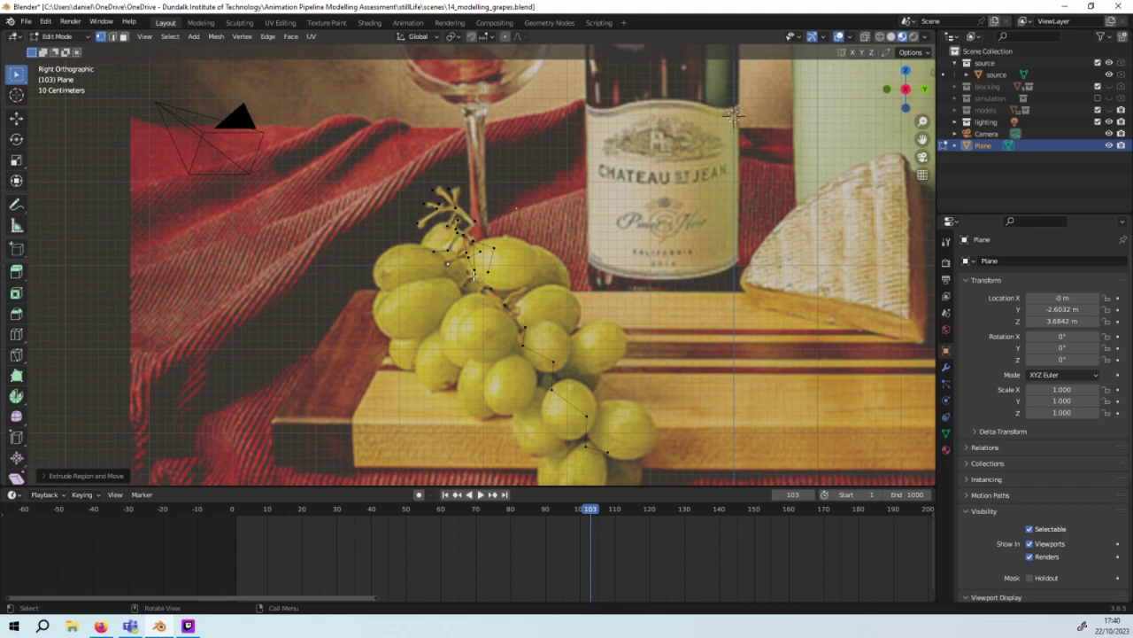
left_click(460, 283)
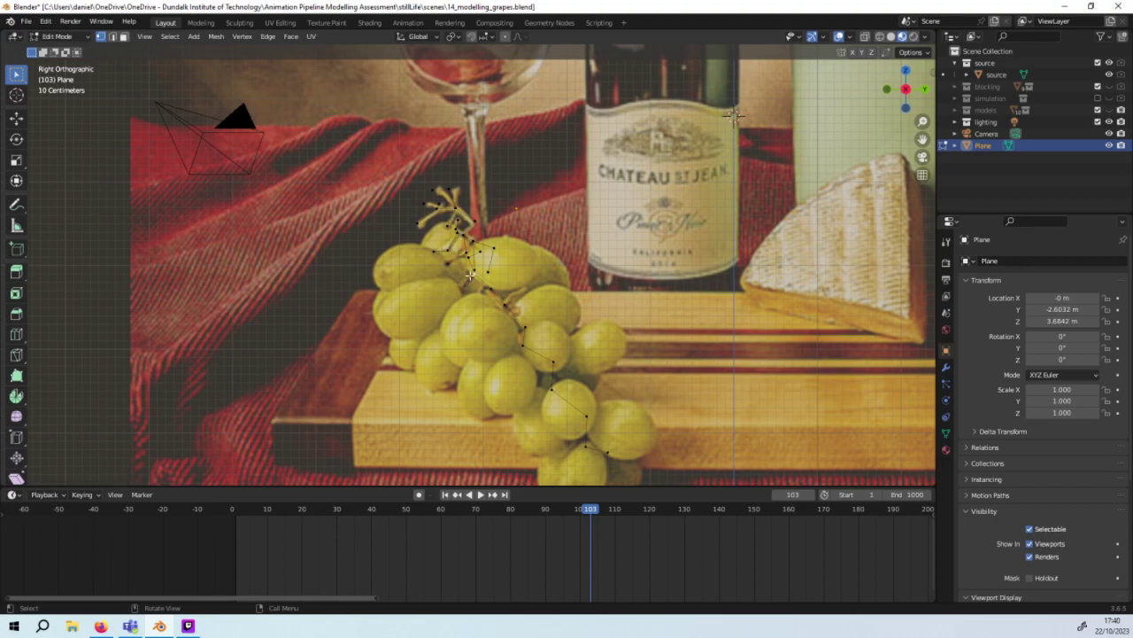
key("e")
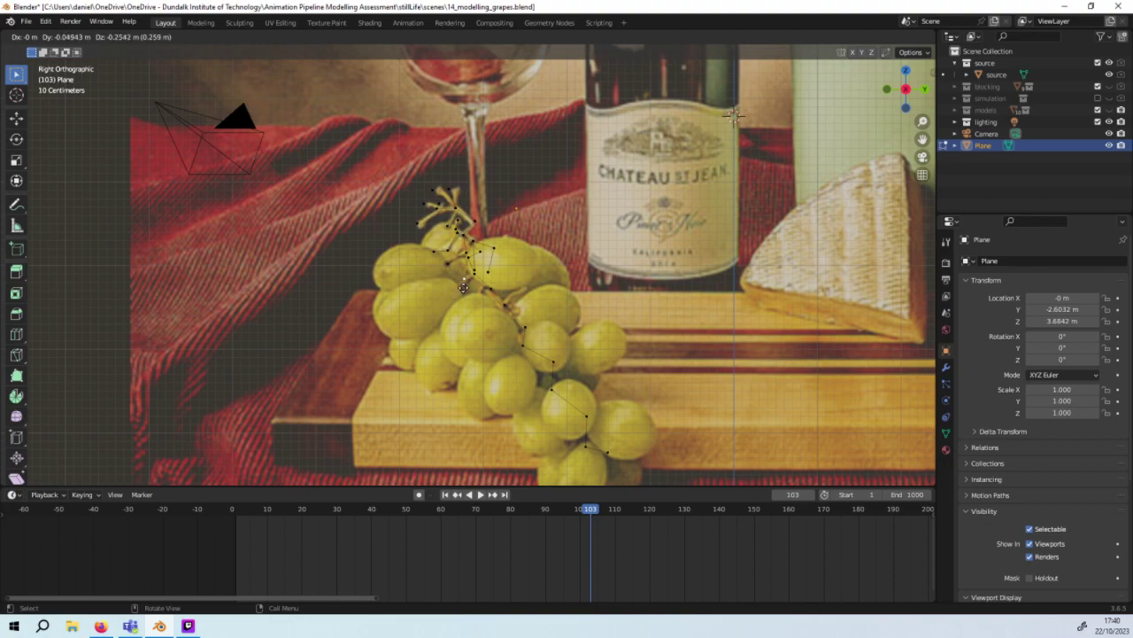
left_click(457, 292)
key("e")
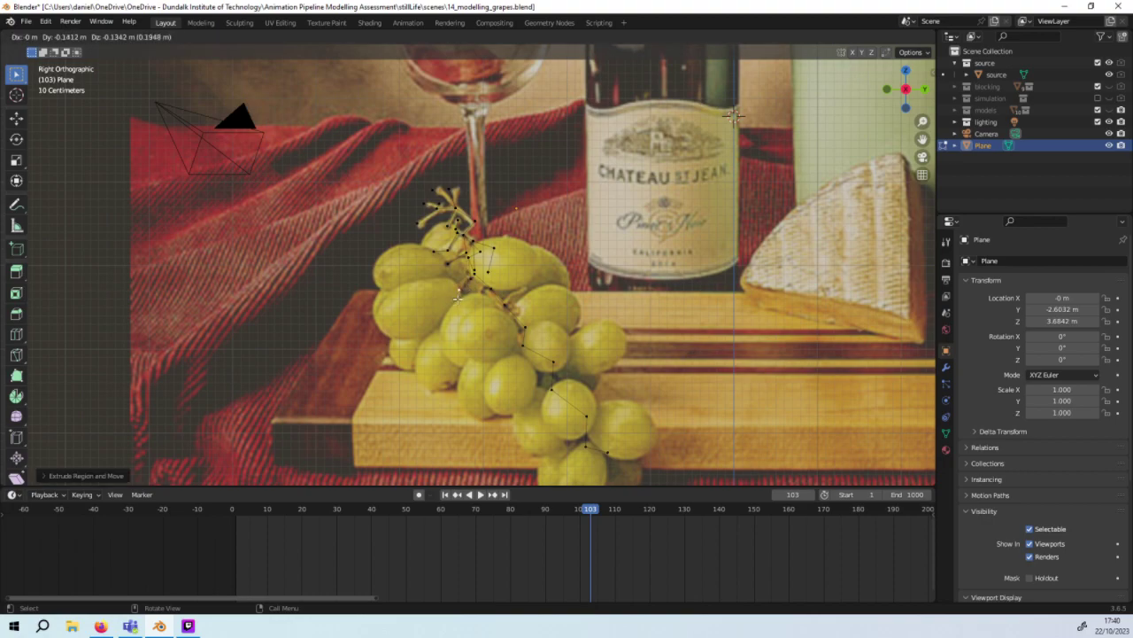
left_click(457, 297)
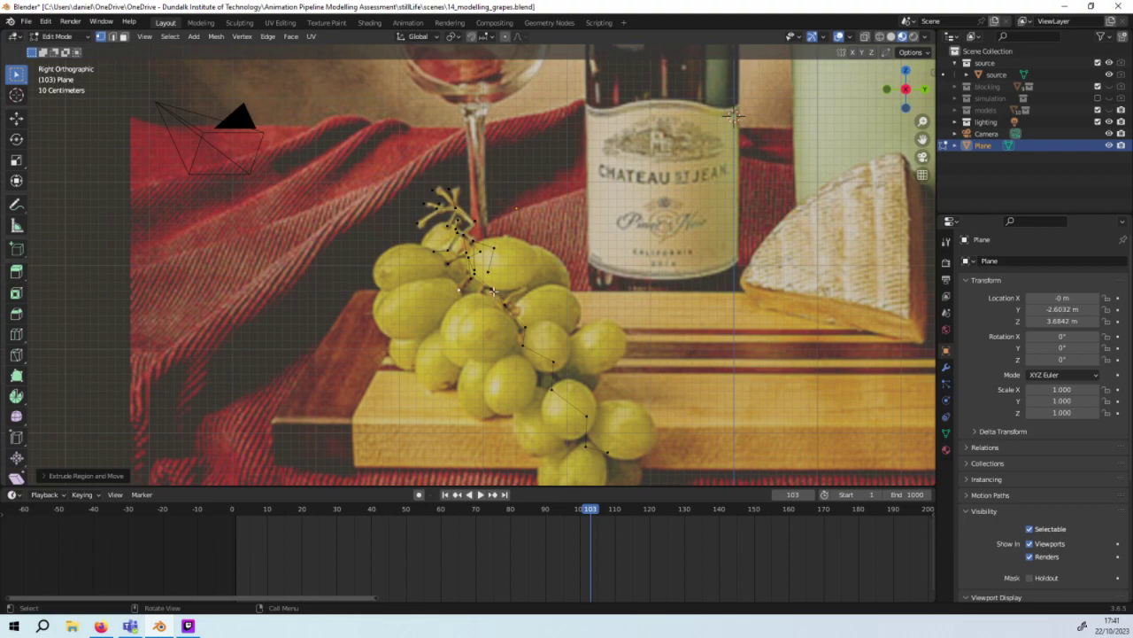
Step: Extrude five more vertices tracing the stalk toward the grapes on the bunch's left side
key("e")
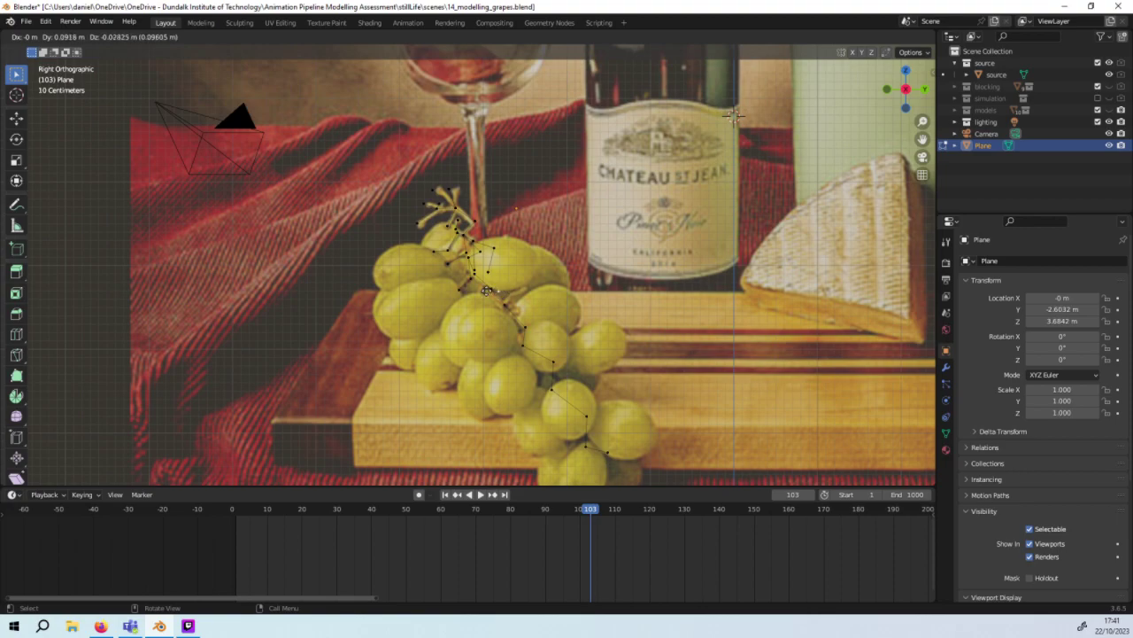
left_click(499, 291)
key("e")
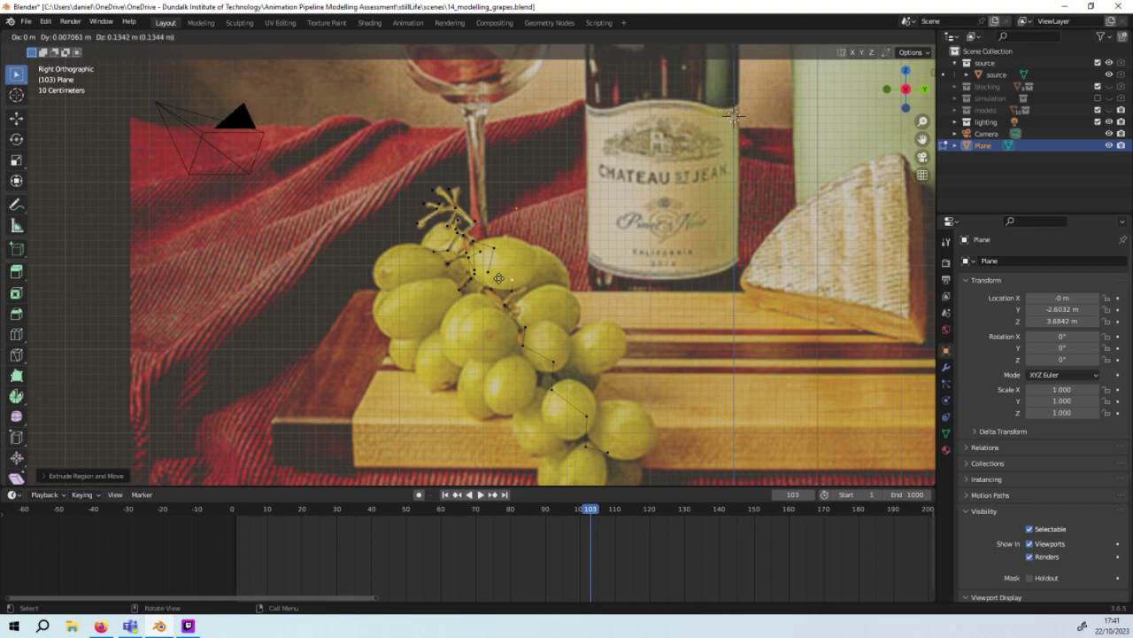
left_click(554, 305)
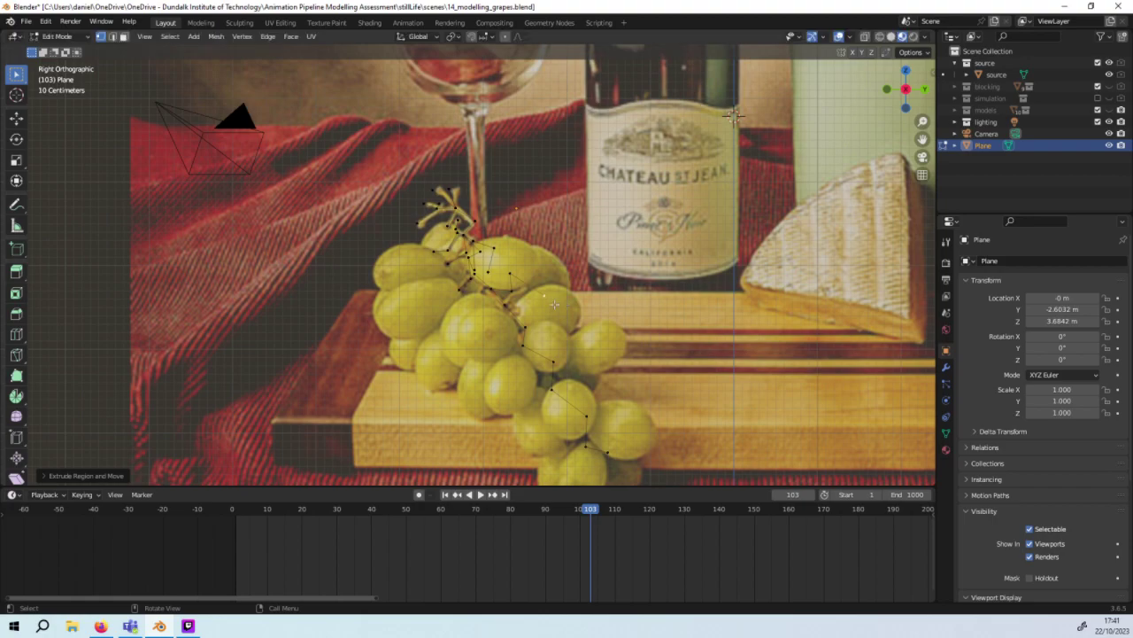
key("e")
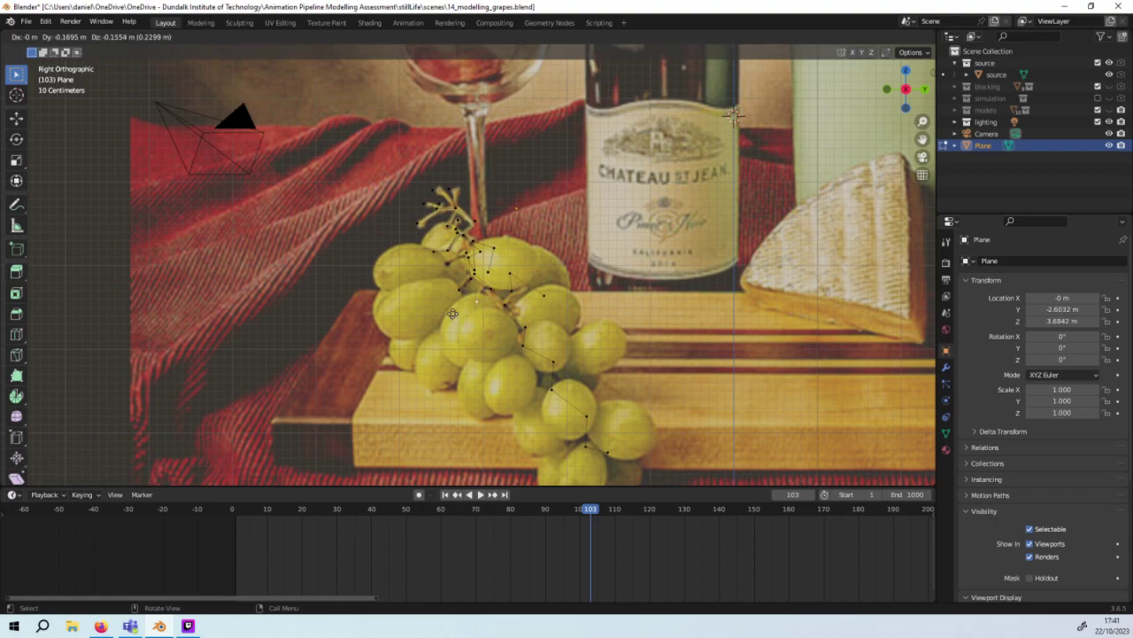
left_click(462, 308)
key("e")
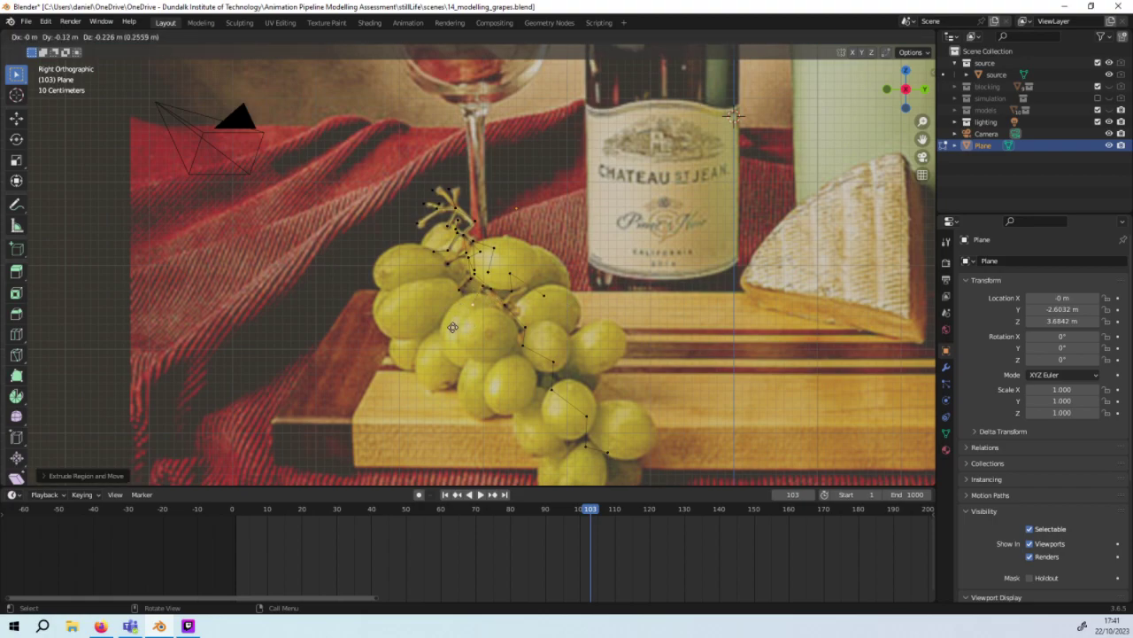
left_click(501, 327)
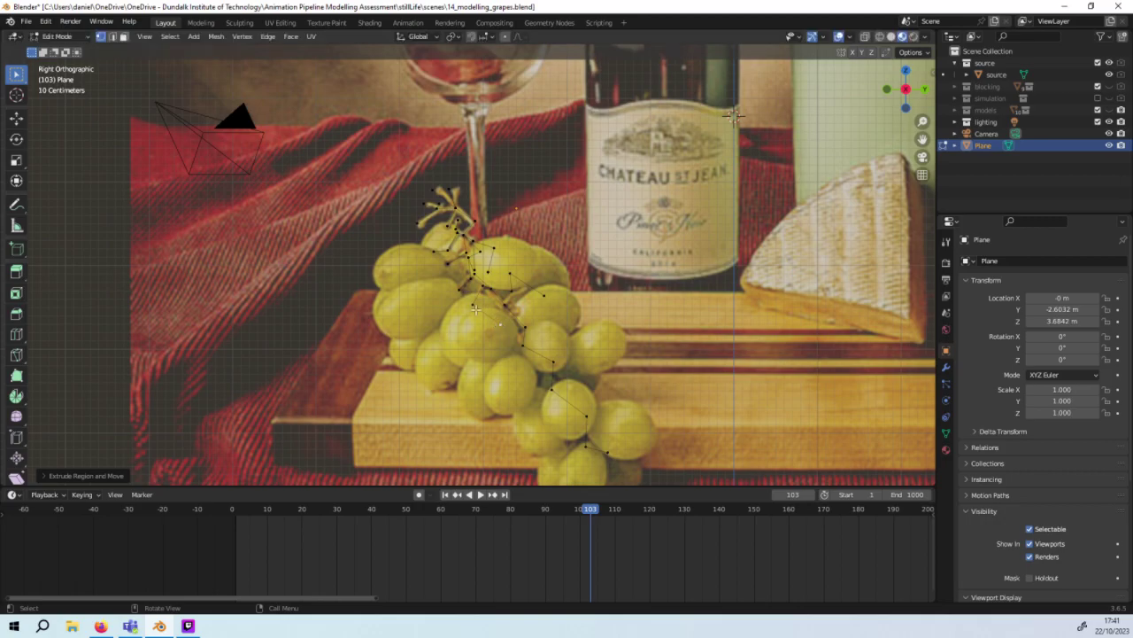
key("e")
left_click(445, 321)
Step: Extrude four more stem vertices near the grapes, orbiting to check placement
middle_click_drag(454, 324, 488, 268)
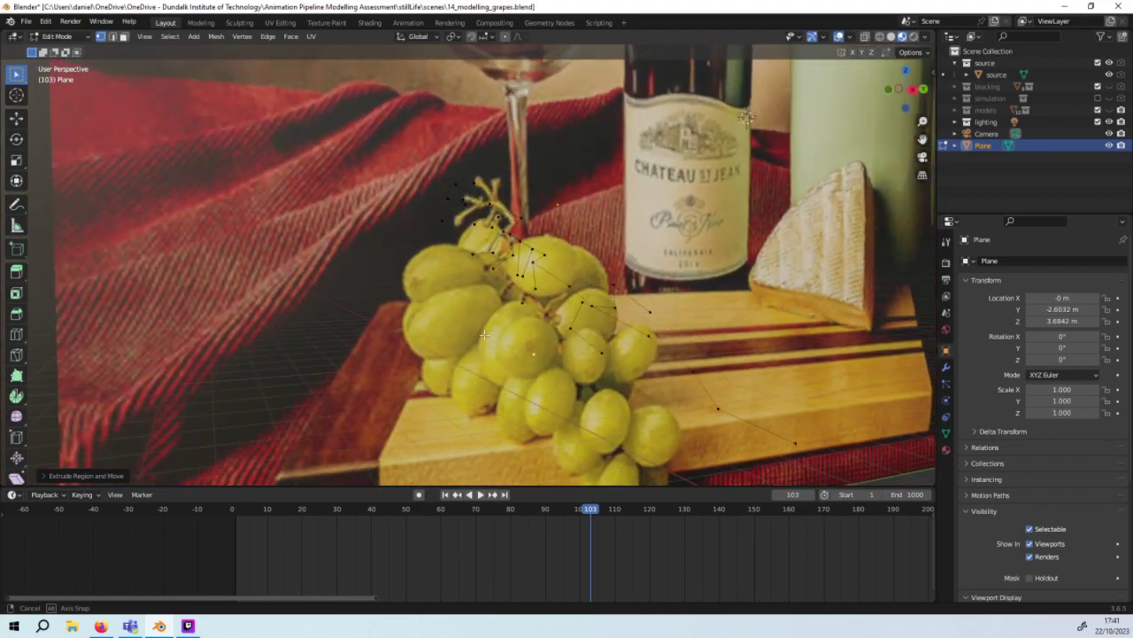
middle_click_drag(488, 269, 520, 322)
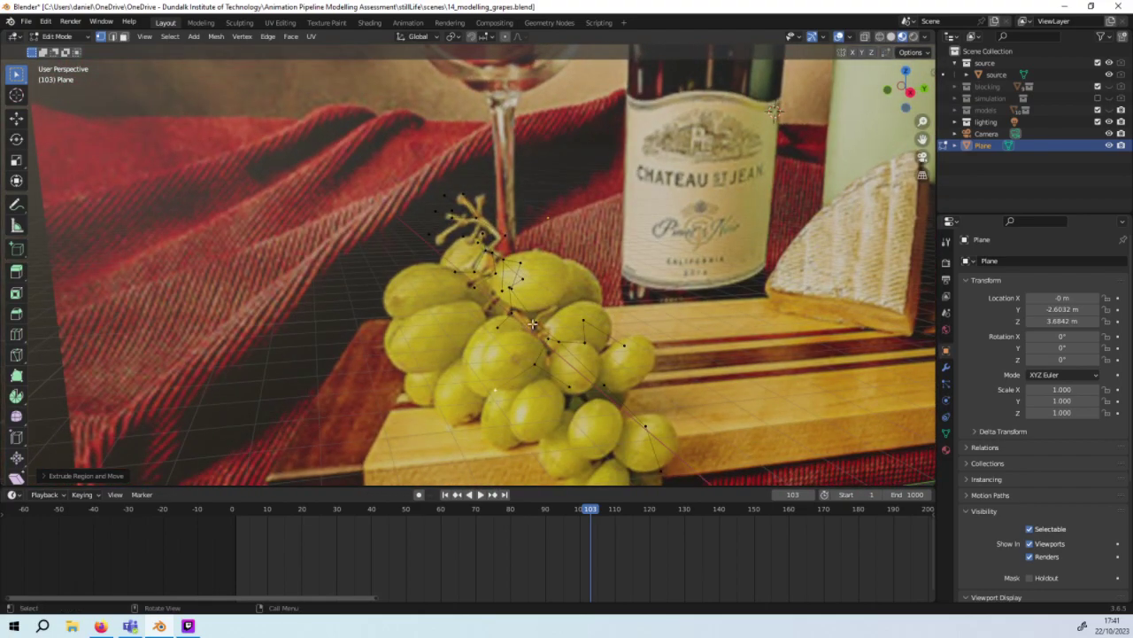
key("e")
left_click(550, 300)
key("e")
left_click(560, 324)
mouse_move(536, 324)
middle_mouse_down()
mouse_move(528, 295)
mouse_move(497, 309)
mouse_move(558, 337)
mouse_move(497, 299)
middle_mouse_up()
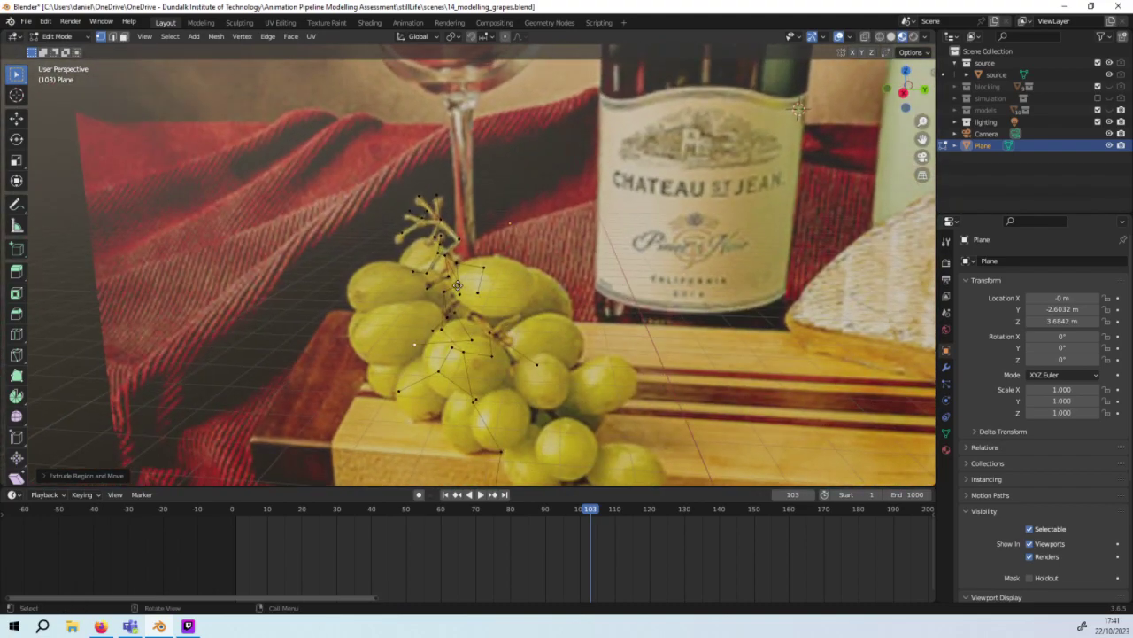
key("e")
left_click(464, 304)
key("e")
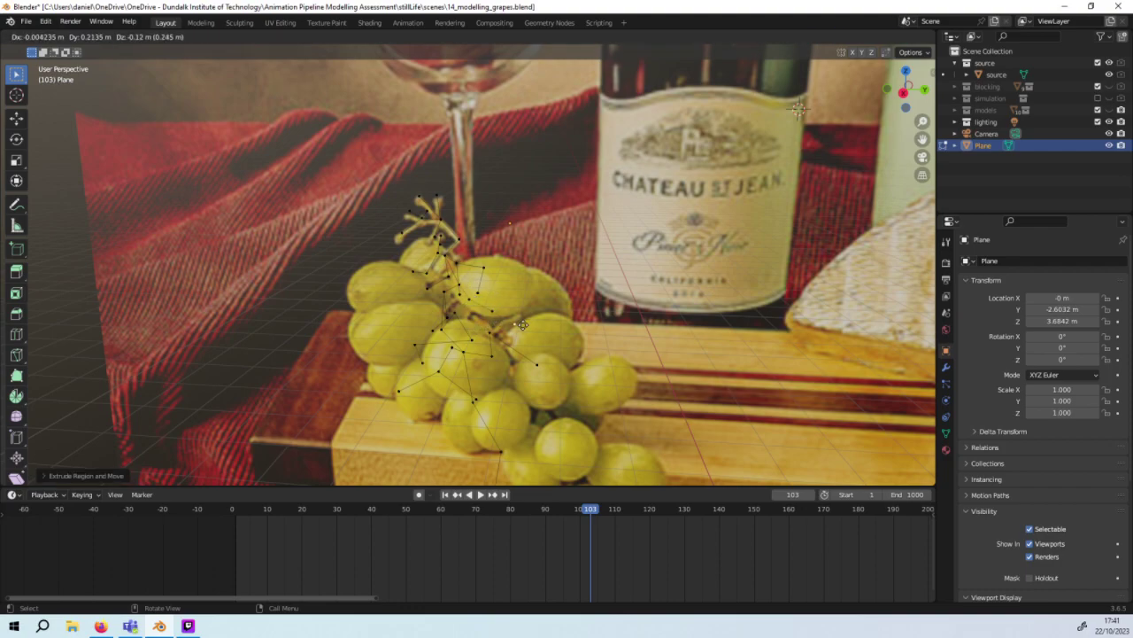
left_click(522, 325)
Step: Orbit to check the stem's depth, then open and dismiss the Delete menu without deleting
middle_click_drag(522, 325, 508, 224)
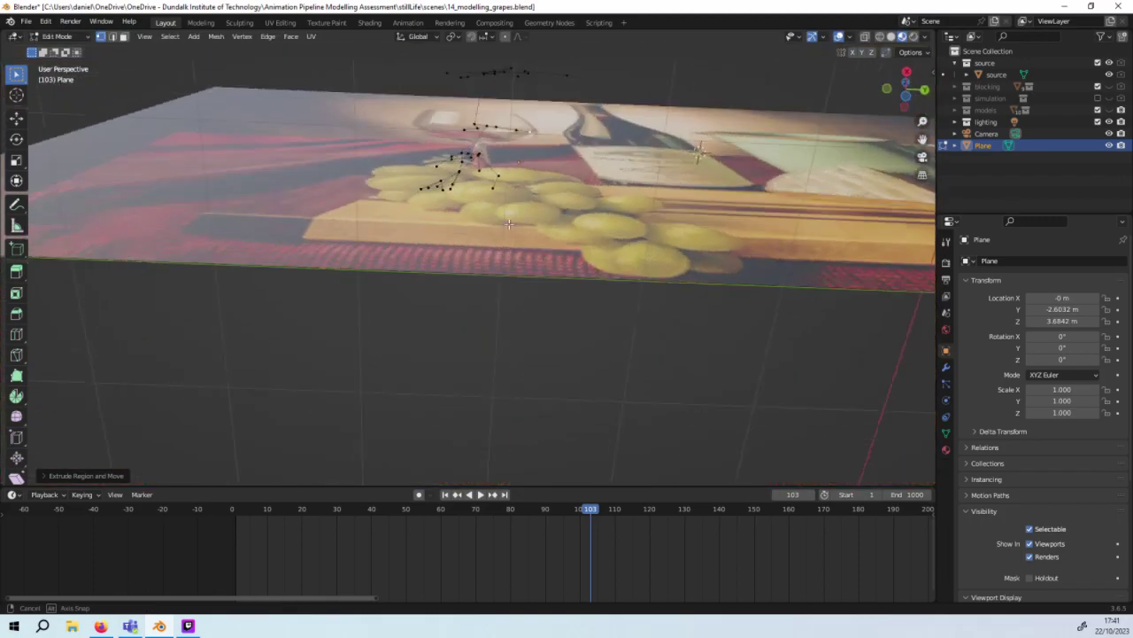
mouse_move(508, 224)
middle_mouse_down()
mouse_move(561, 303)
mouse_move(518, 279)
mouse_move(530, 246)
middle_mouse_up()
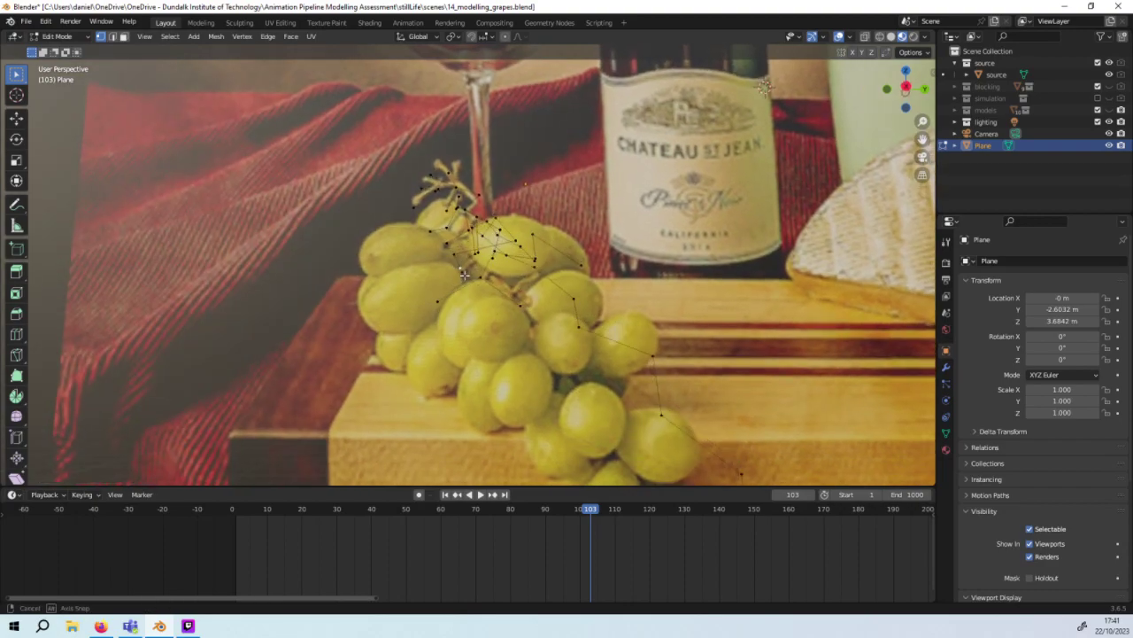
middle_click_drag(458, 256, 509, 312)
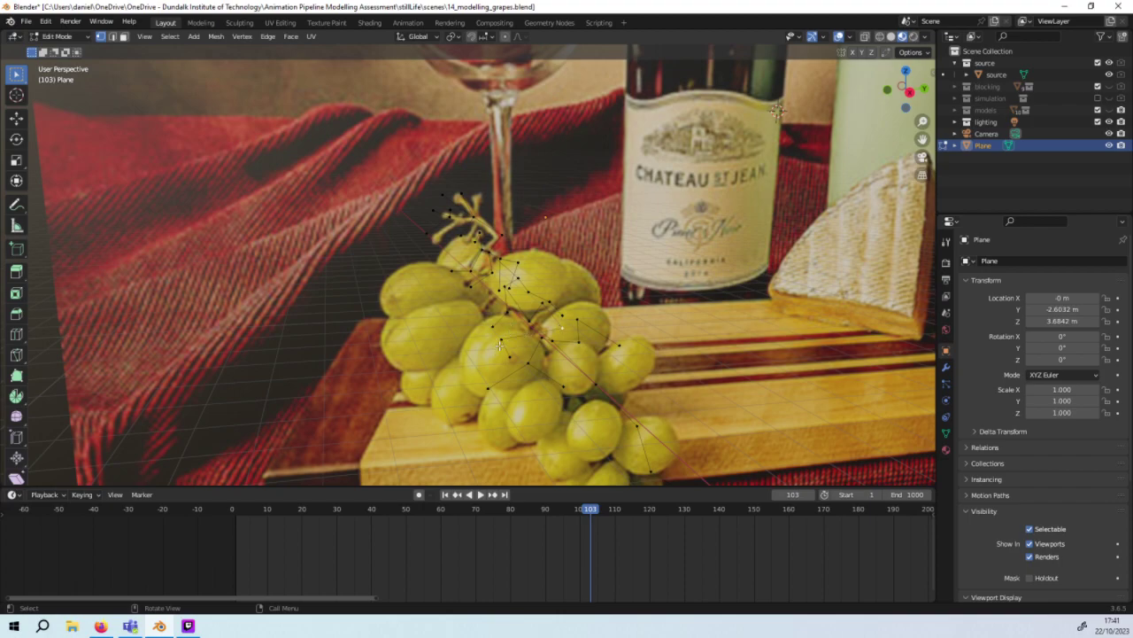
key("x")
right_click(529, 372)
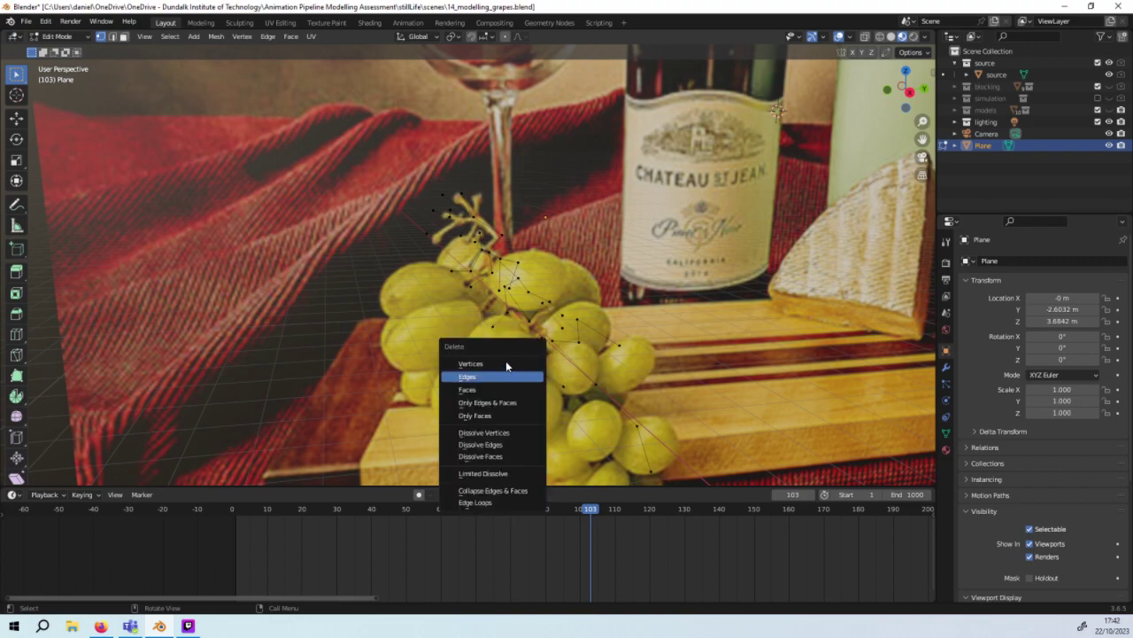
mouse_move(529, 372)
middle_mouse_down()
mouse_move(493, 342)
mouse_move(534, 362)
middle_mouse_up()
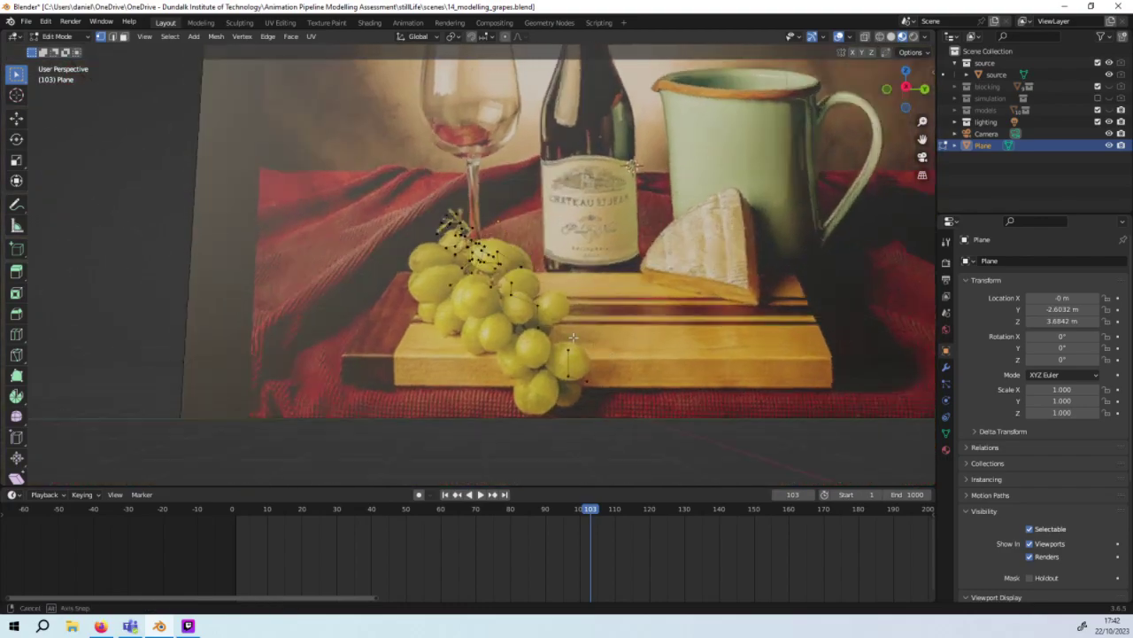
Step: From a front-on view, move the selected stem vertices down toward the lowest grapes
middle_click_drag(533, 362, 566, 394)
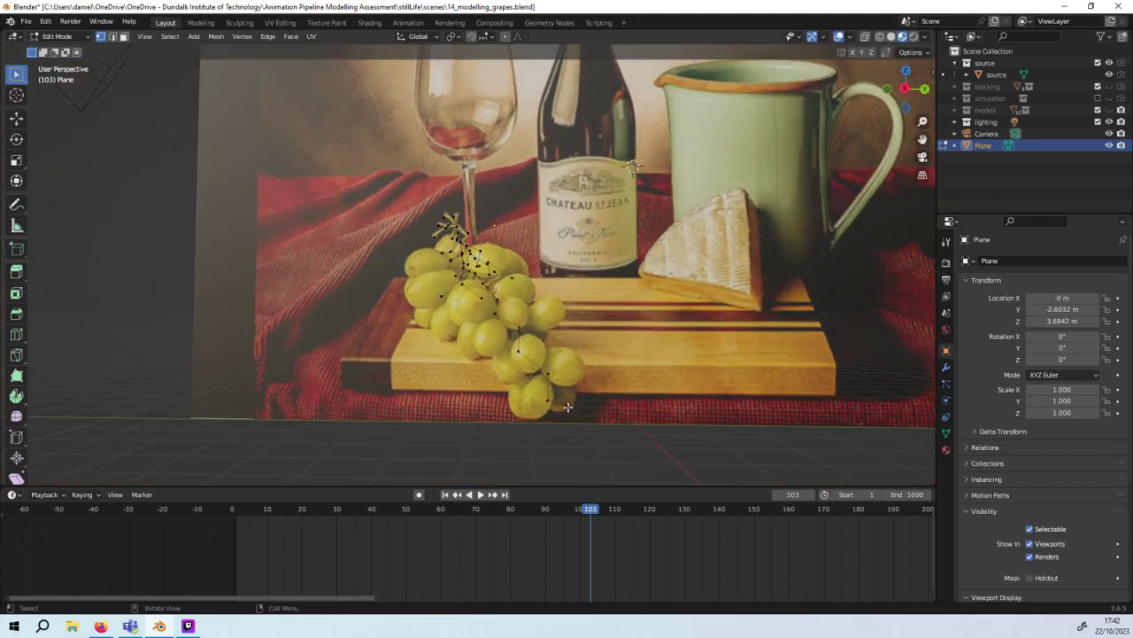
key("g")
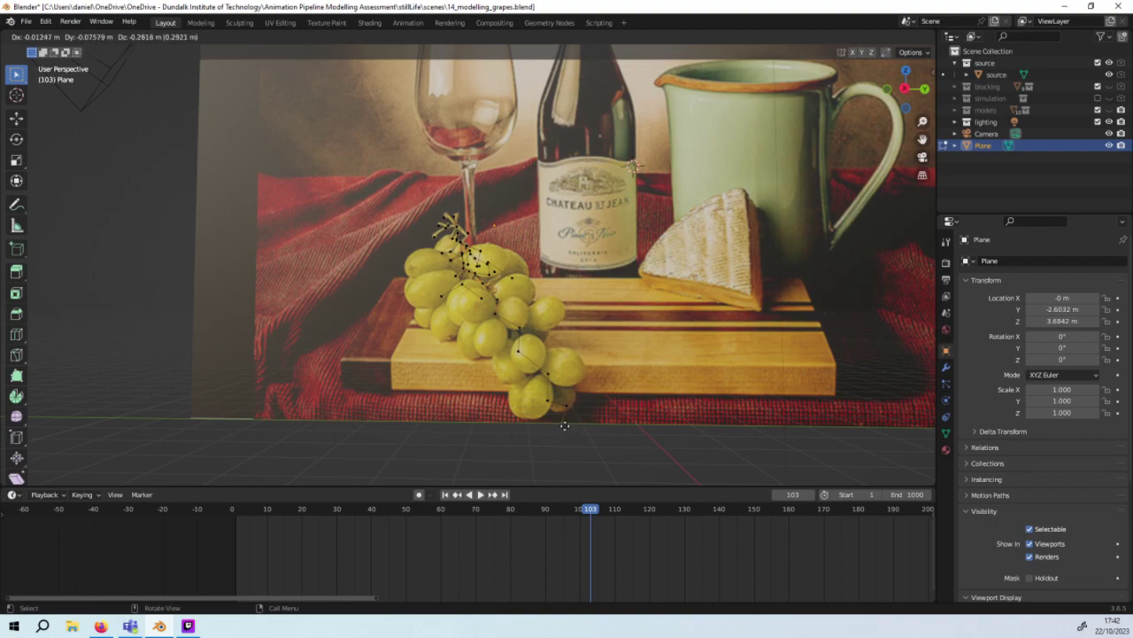
left_click(565, 426)
key("g")
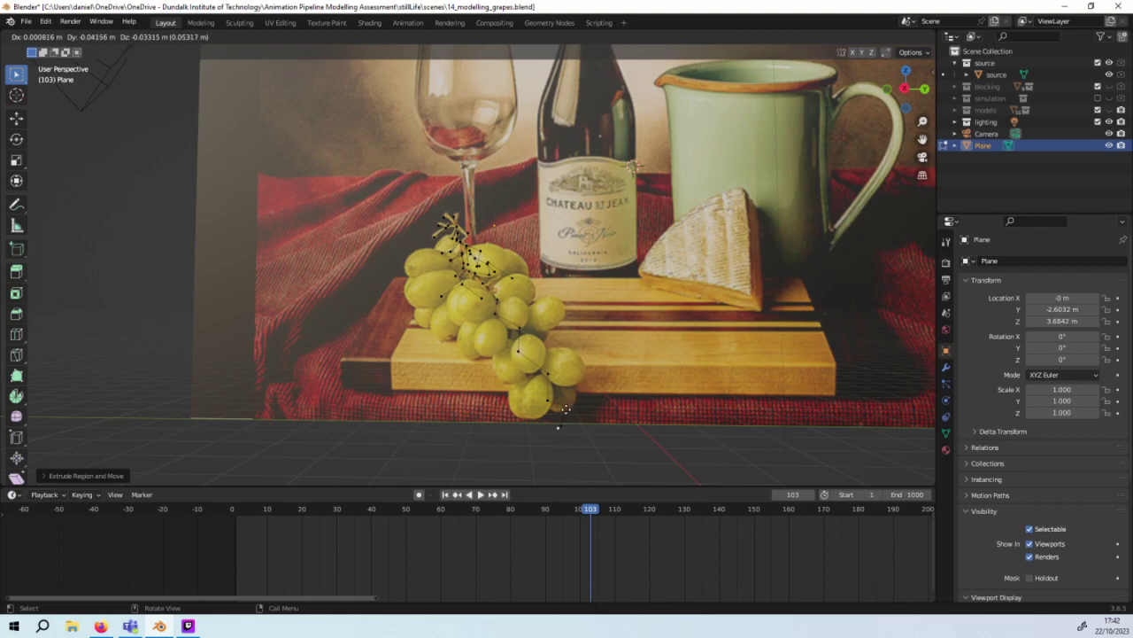
right_click(572, 395)
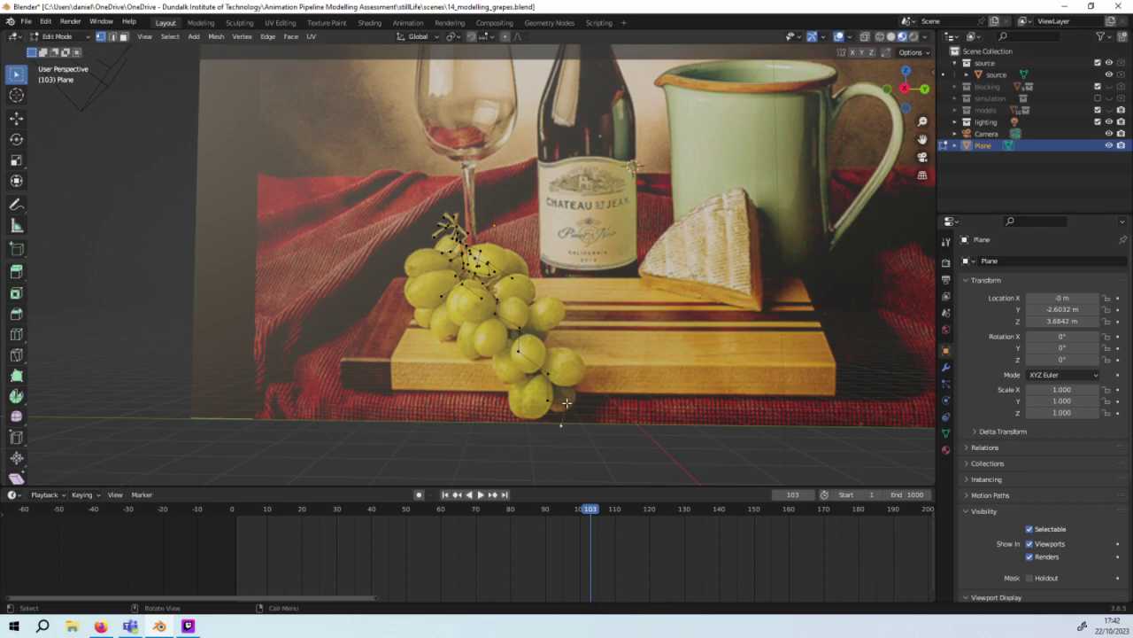
Step: Extrude one new stem vertex just below the grapes, leaving it in place after cancelled moves
key("e")
right_click(570, 403)
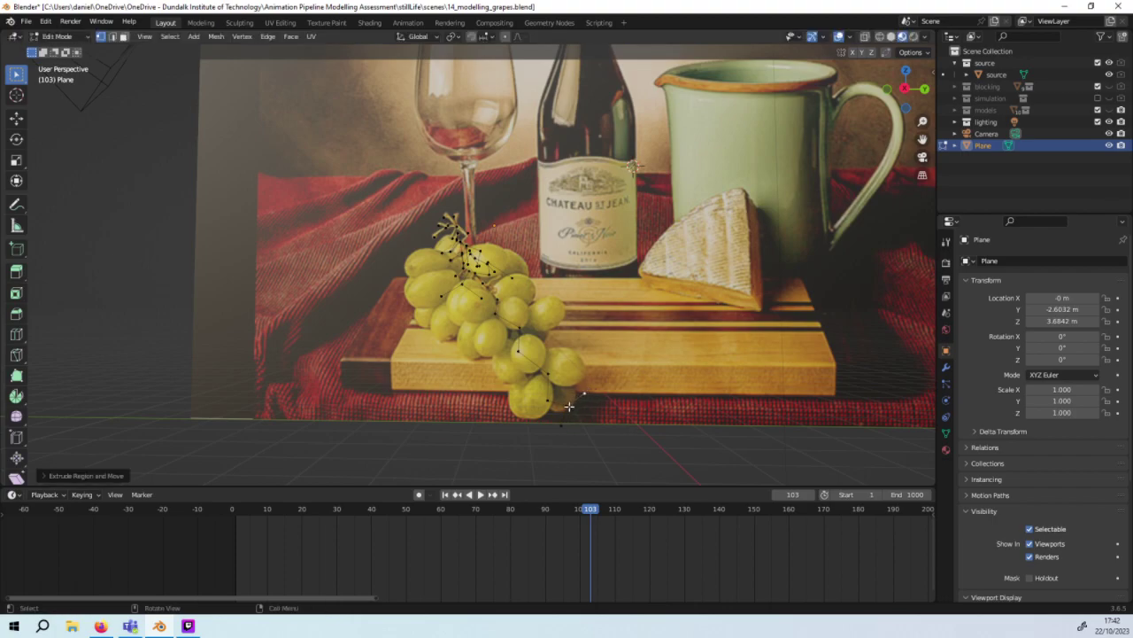
key("g")
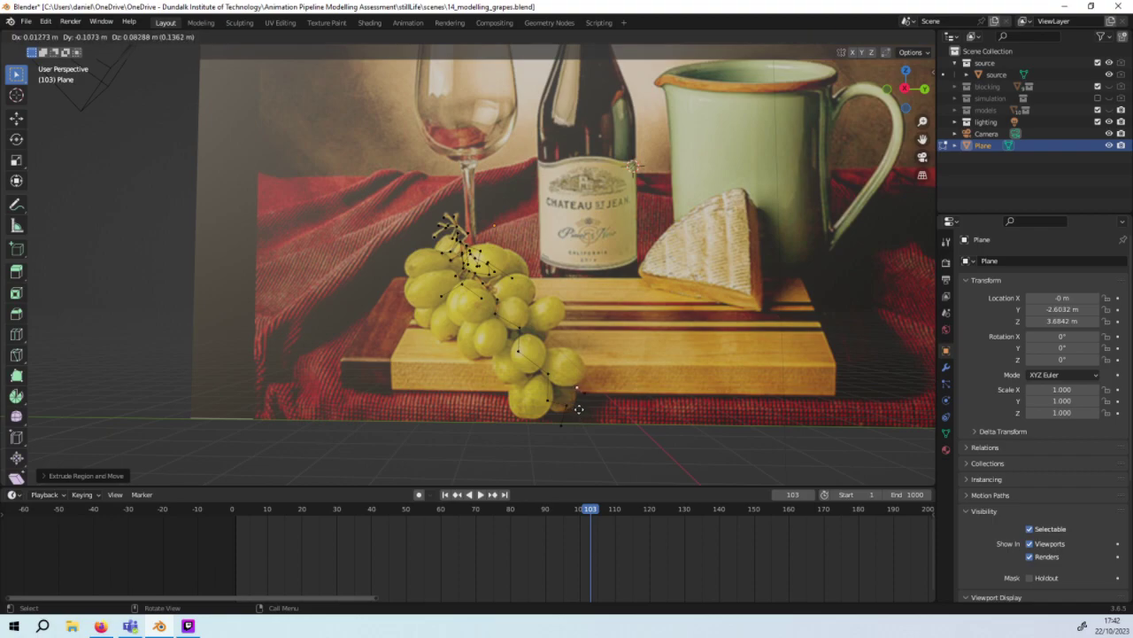
right_click(584, 425)
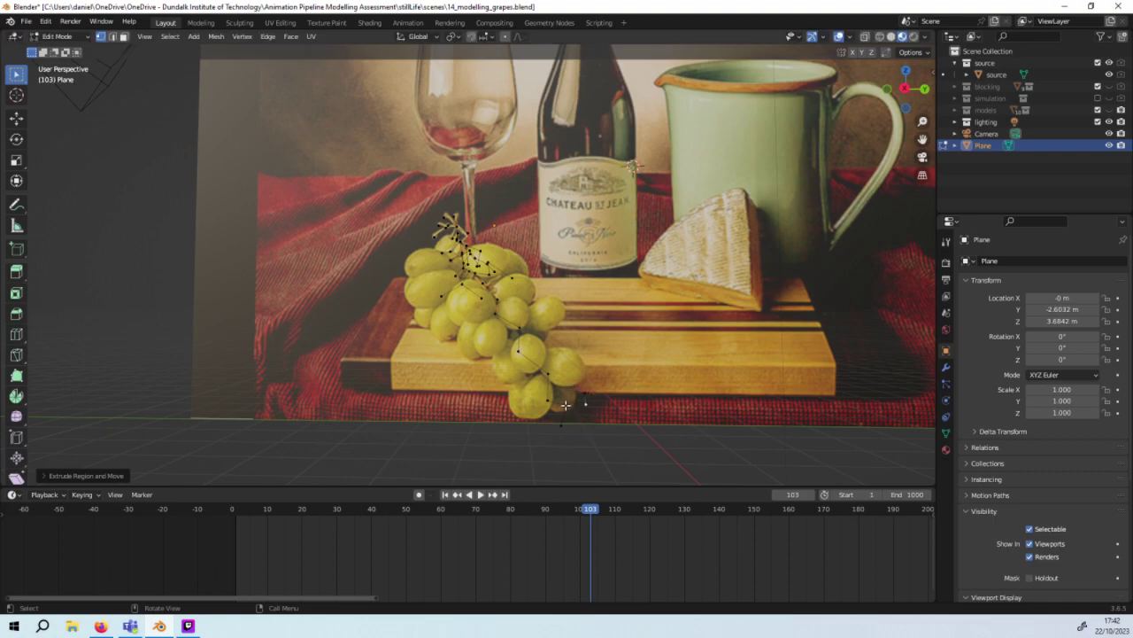
key("g")
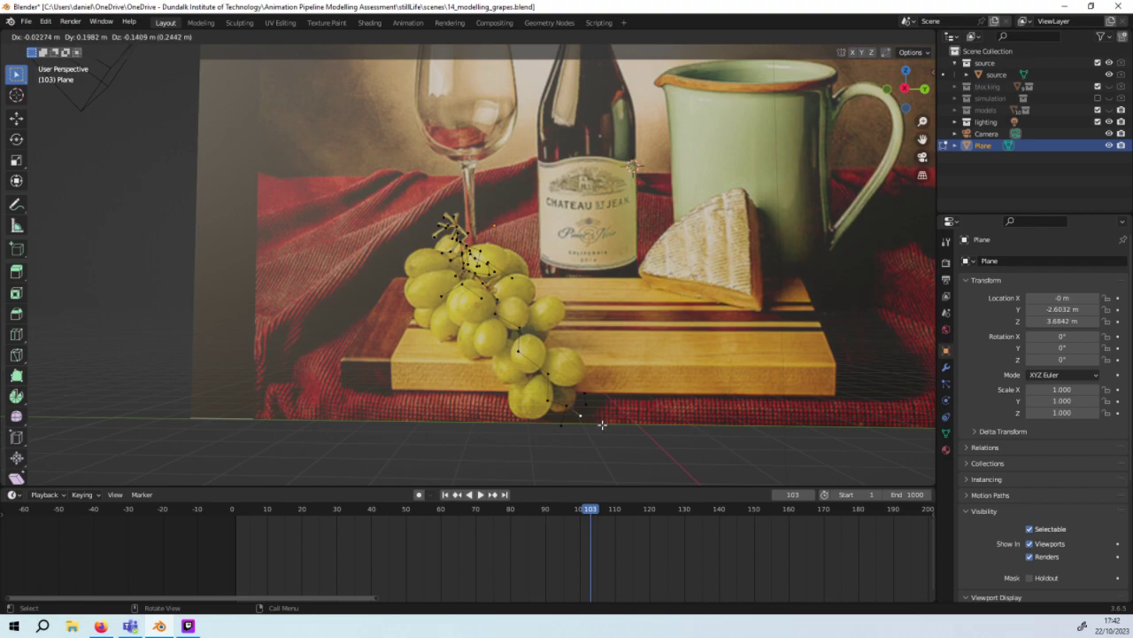
right_click(601, 425)
key("g")
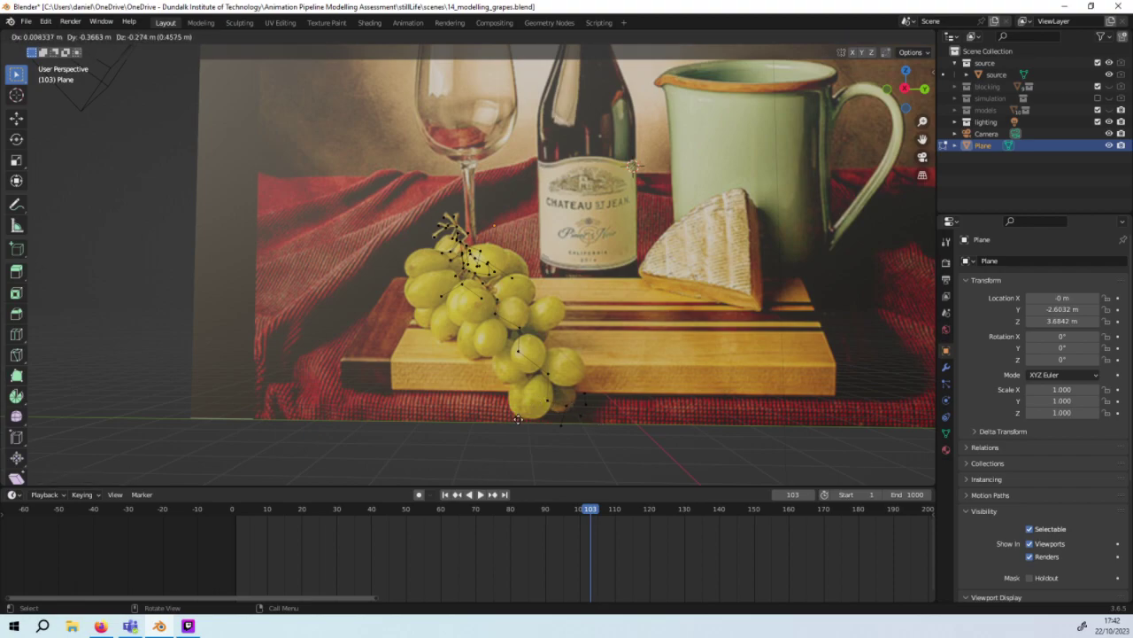
right_click(554, 399)
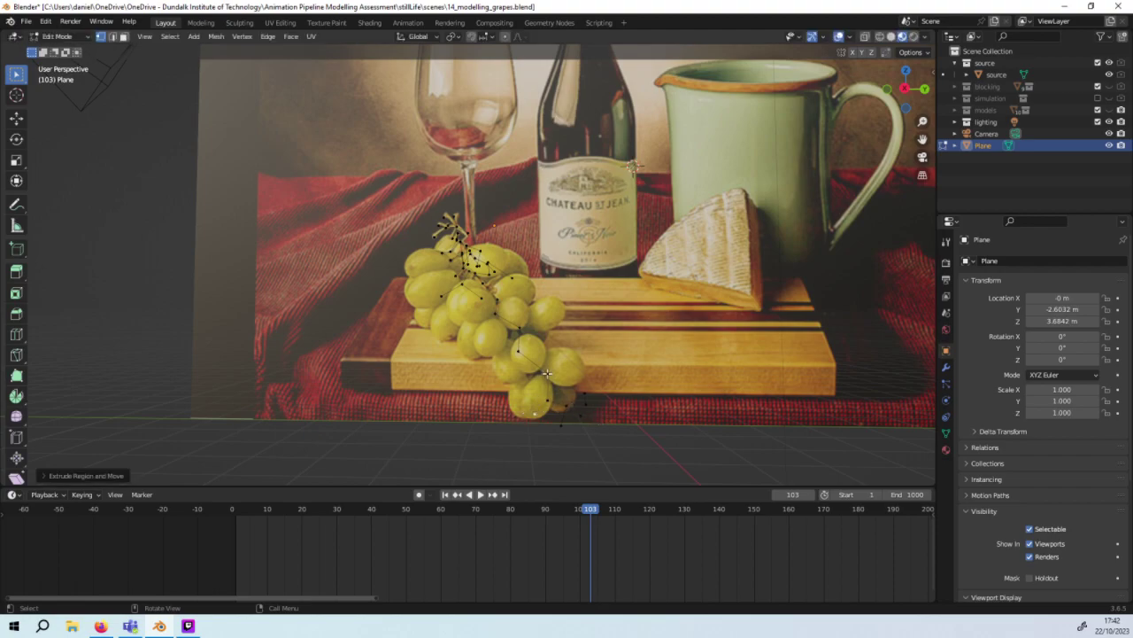
key("g")
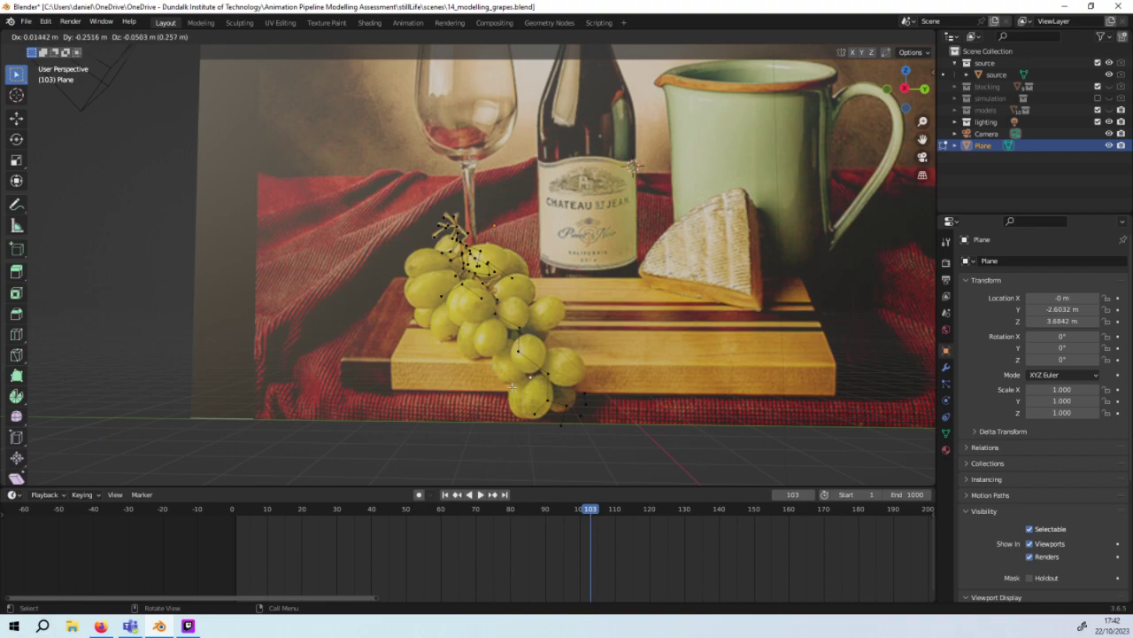
right_click(512, 386)
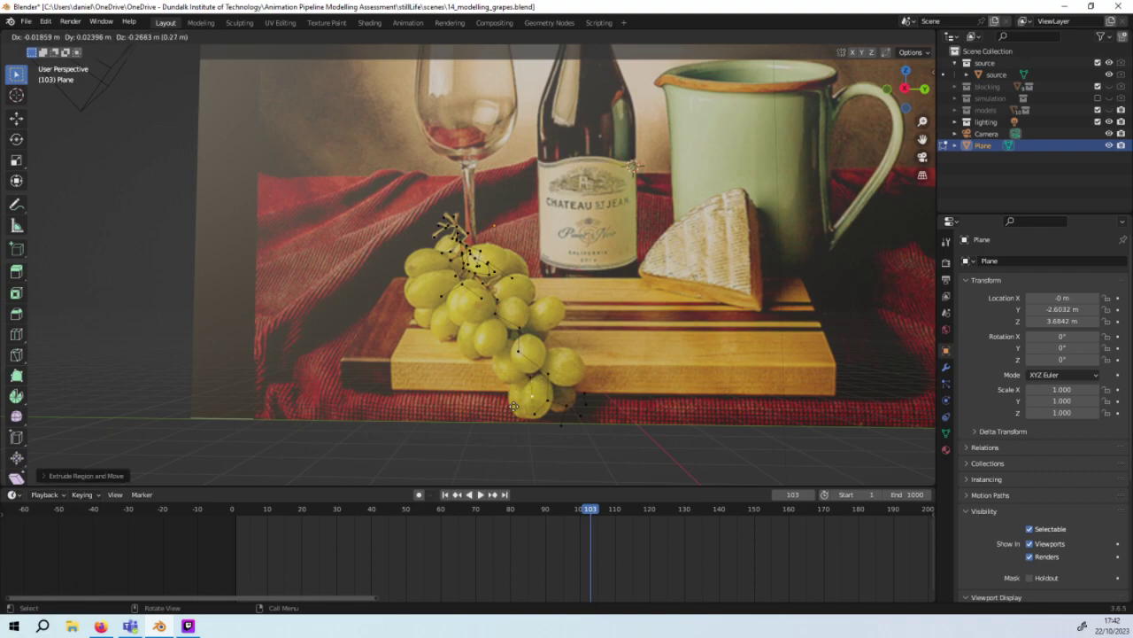
key("g")
right_click(550, 373)
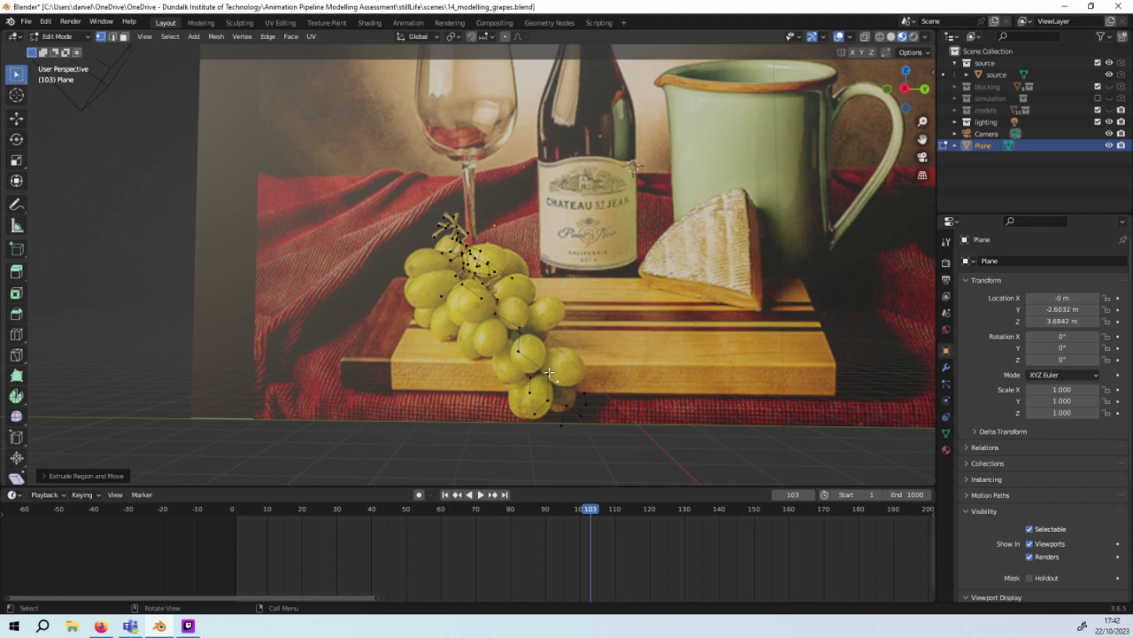
key("g")
right_click(570, 358)
key("g")
right_click(571, 396)
middle_click_drag(571, 396, 543, 389)
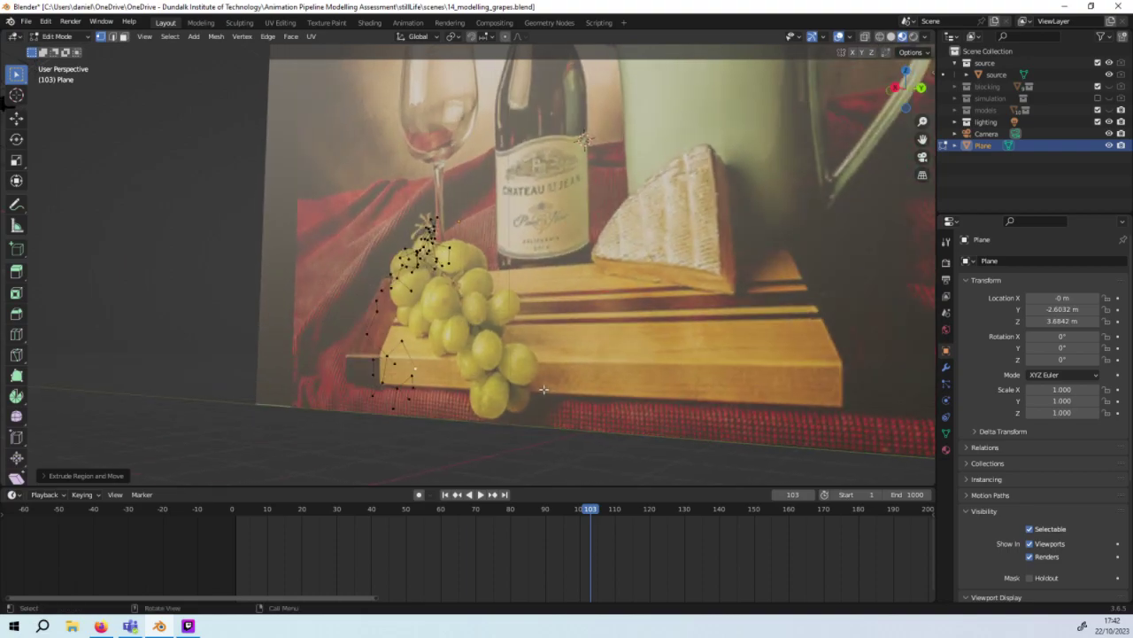
Step: Extrude a stem vertex from the vertex below the grapes and reposition it
left_click(387, 351)
key("e")
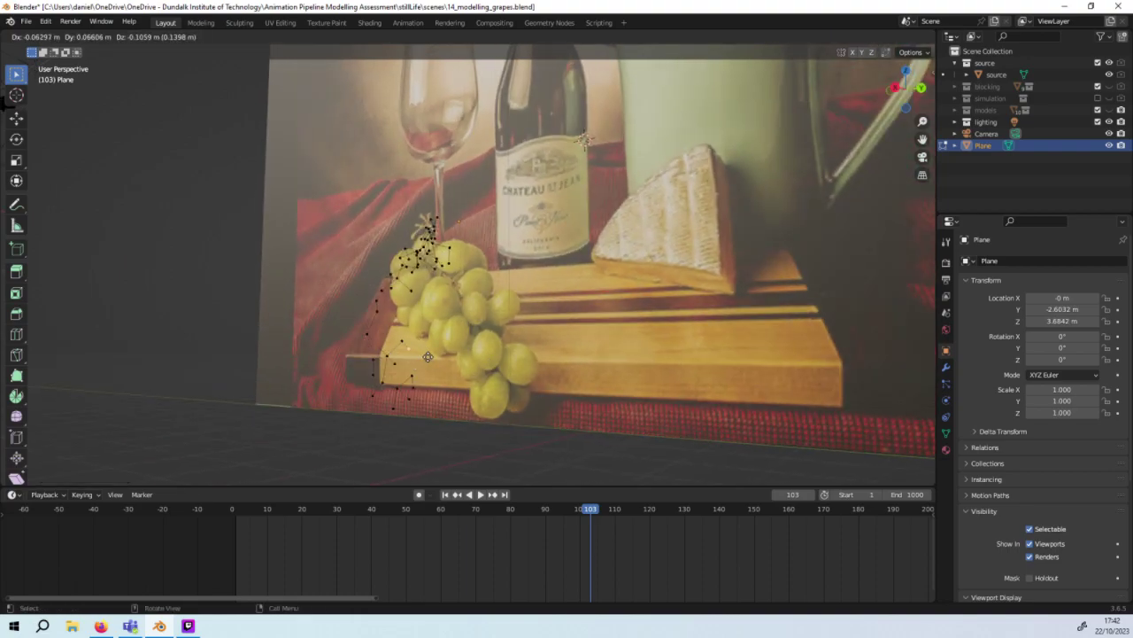
right_click(432, 362)
mouse_move(432, 362)
middle_mouse_down()
mouse_move(530, 348)
mouse_move(622, 365)
middle_mouse_up()
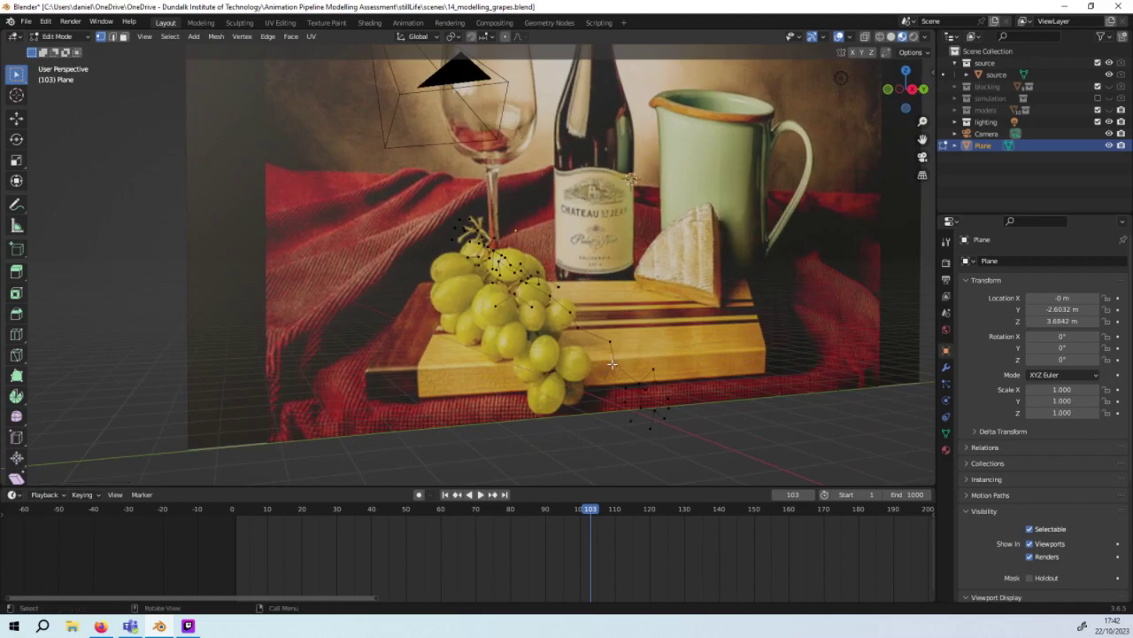
key("g")
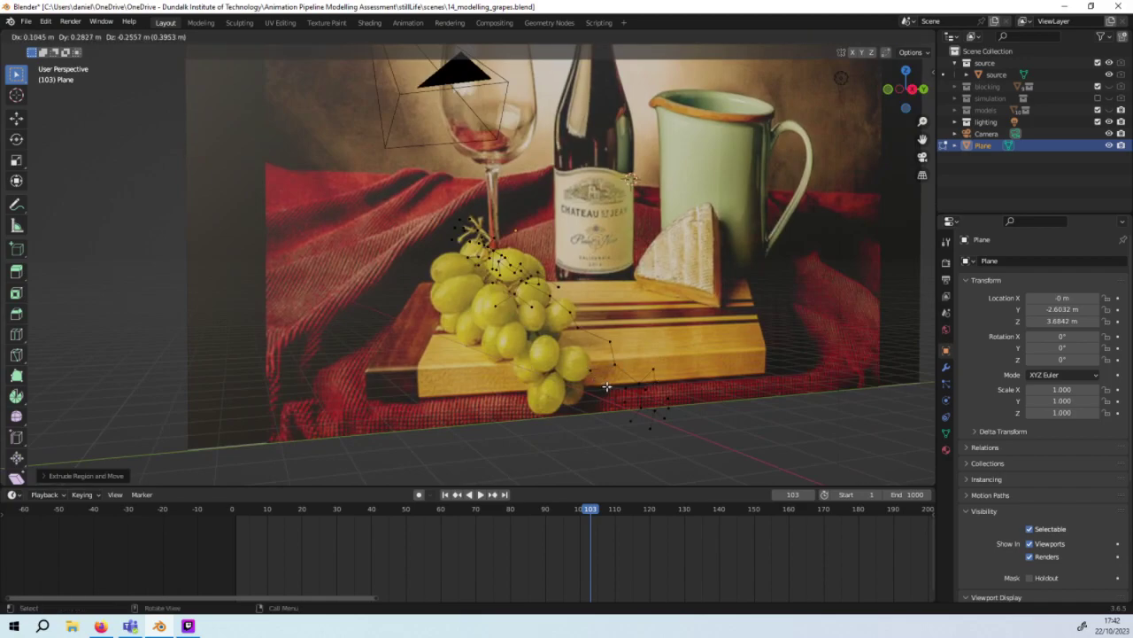
left_click(575, 392)
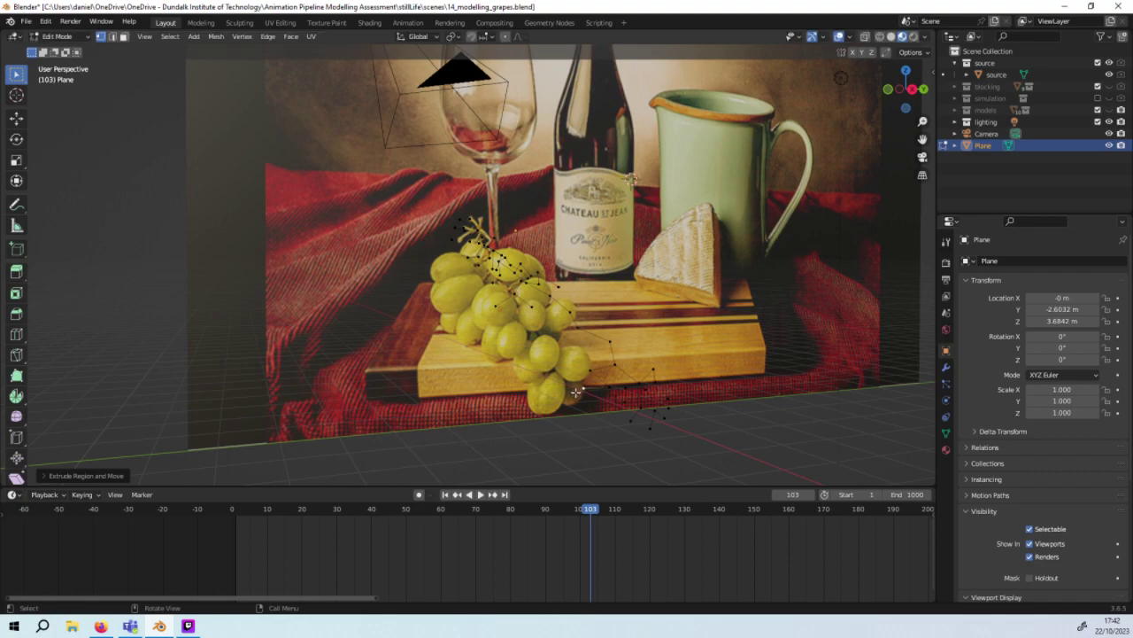
Step: Extrude another stem vertex and adjust its position along the stalk
key("e")
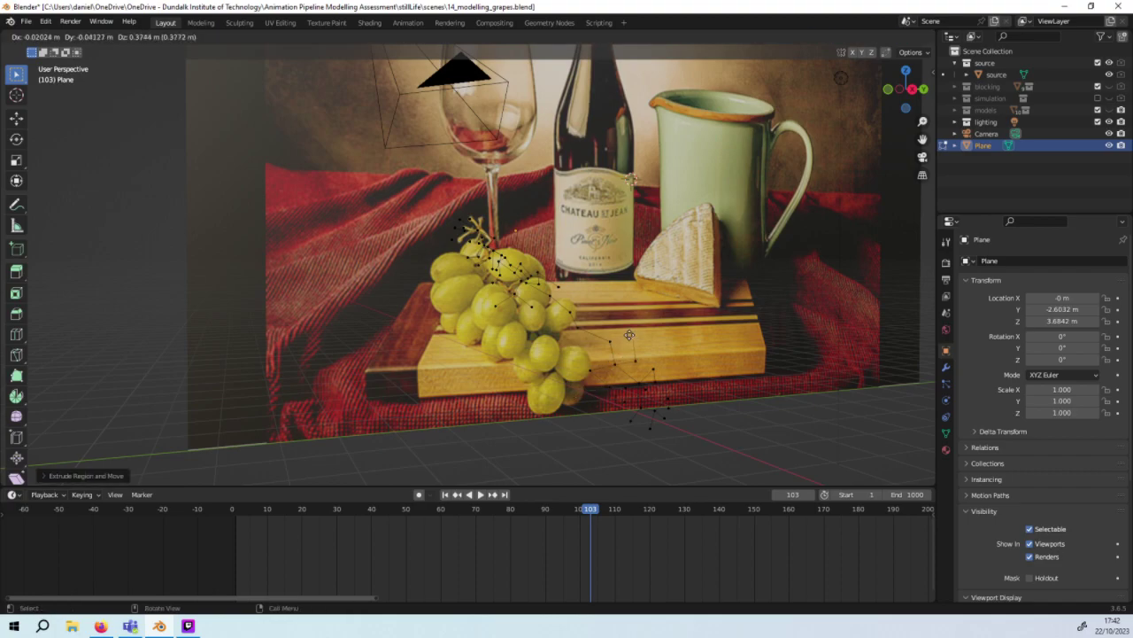
left_click(650, 355)
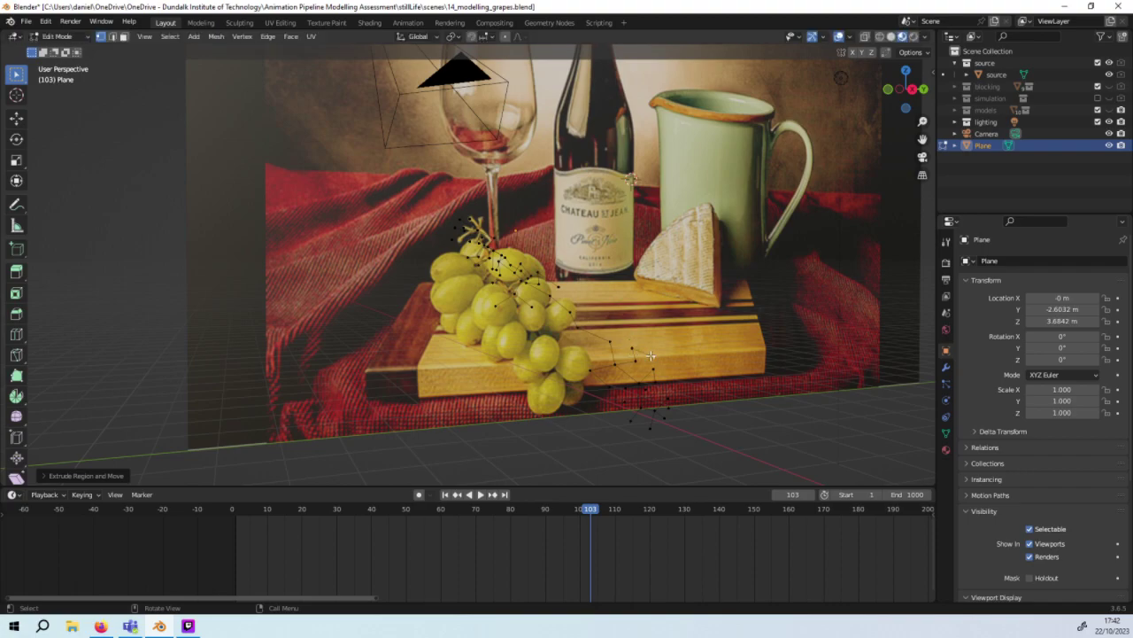
mouse_move(650, 355)
middle_mouse_down()
mouse_move(604, 355)
mouse_move(656, 273)
mouse_move(610, 359)
mouse_move(570, 387)
middle_mouse_up()
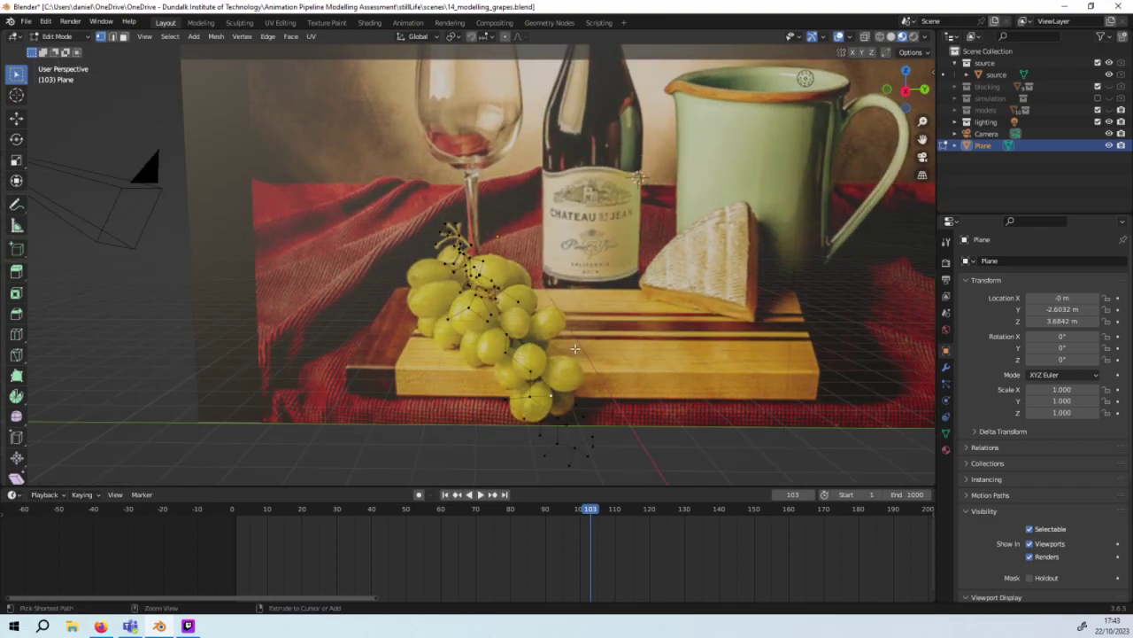
key("g")
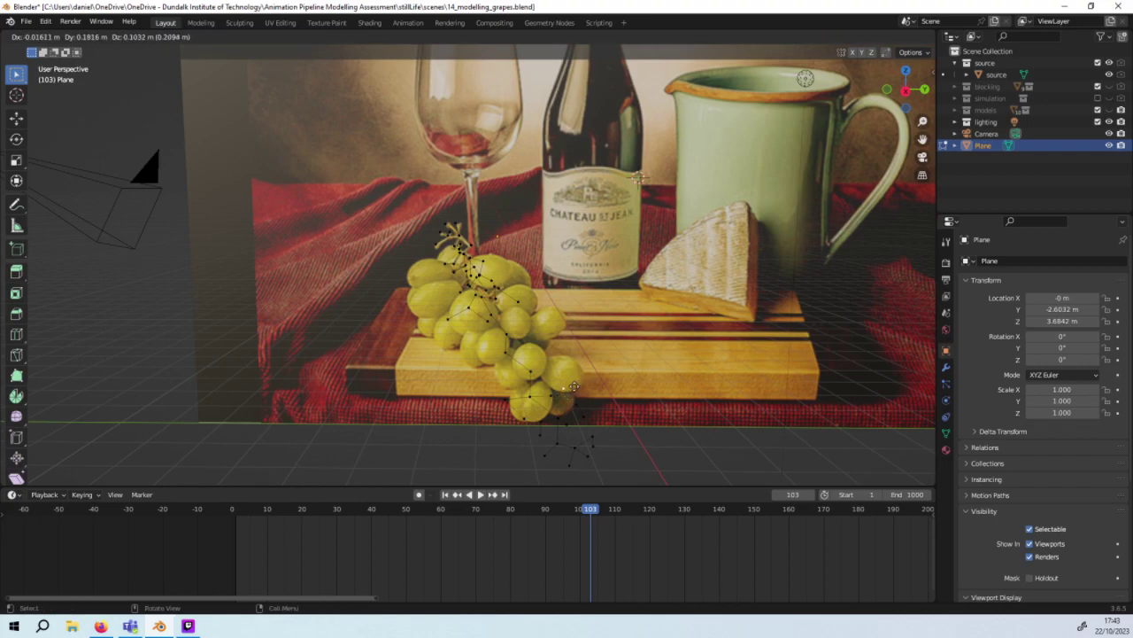
left_click(584, 392)
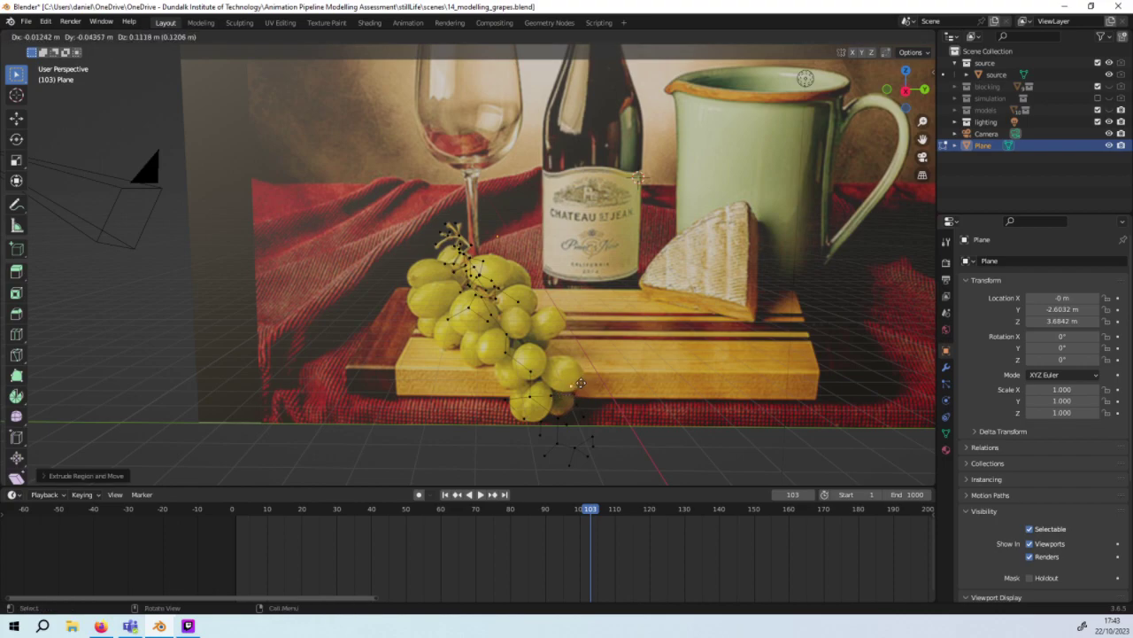
Step: Extrude one more stem vertex, then switch to Right orthographic view
key("e")
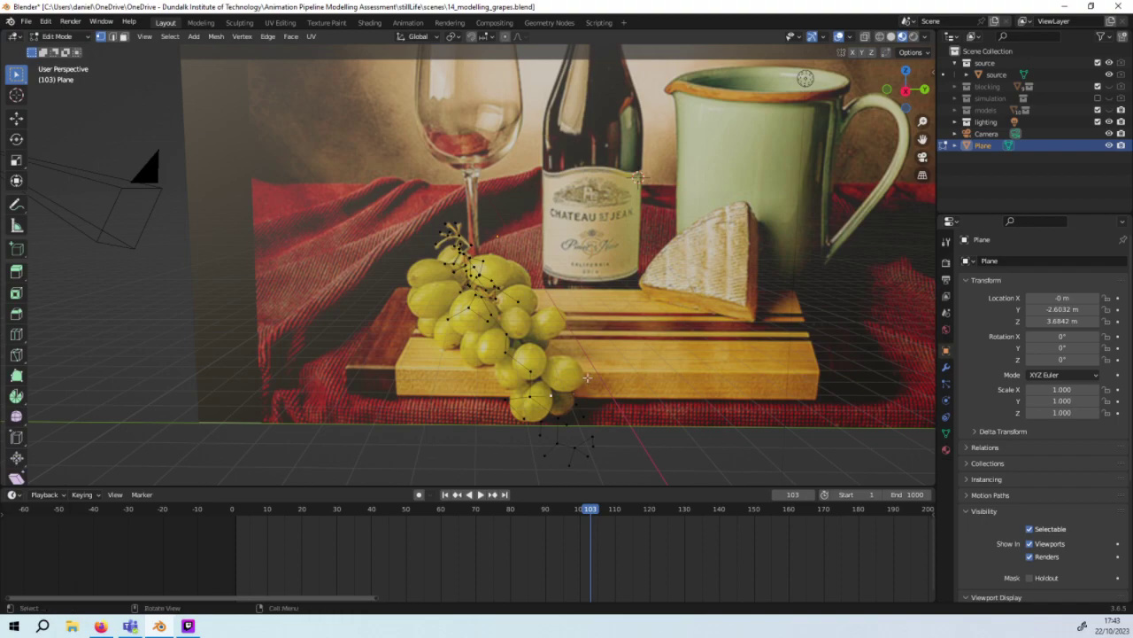
left_click(592, 367)
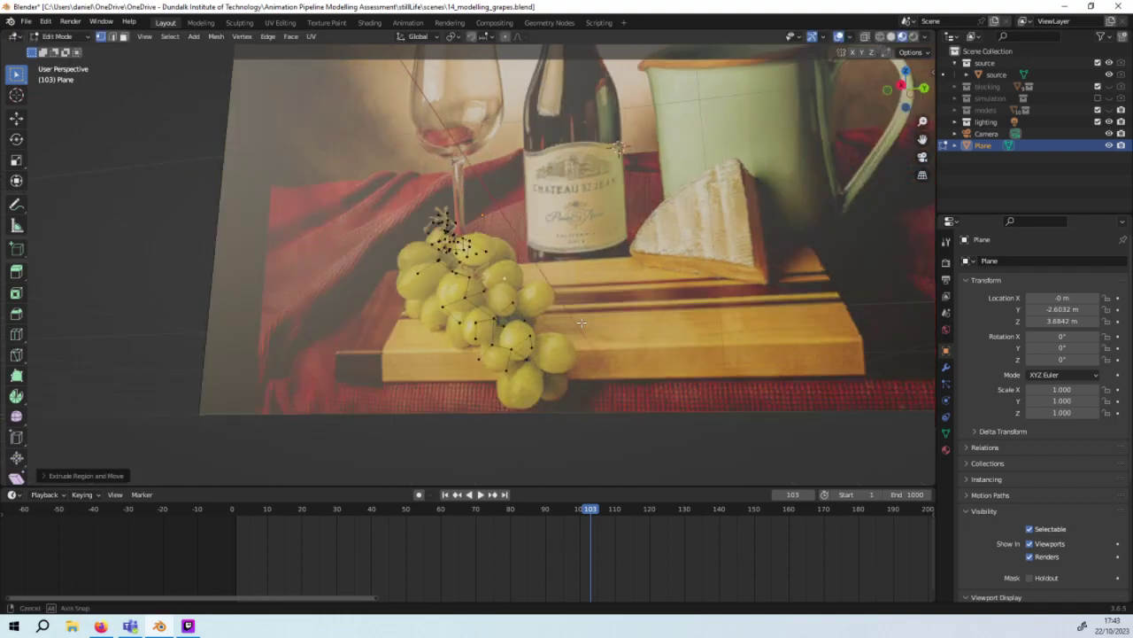
mouse_move(593, 366)
middle_mouse_down()
mouse_move(632, 200)
mouse_move(589, 337)
mouse_move(733, 286)
mouse_move(578, 332)
middle_mouse_up()
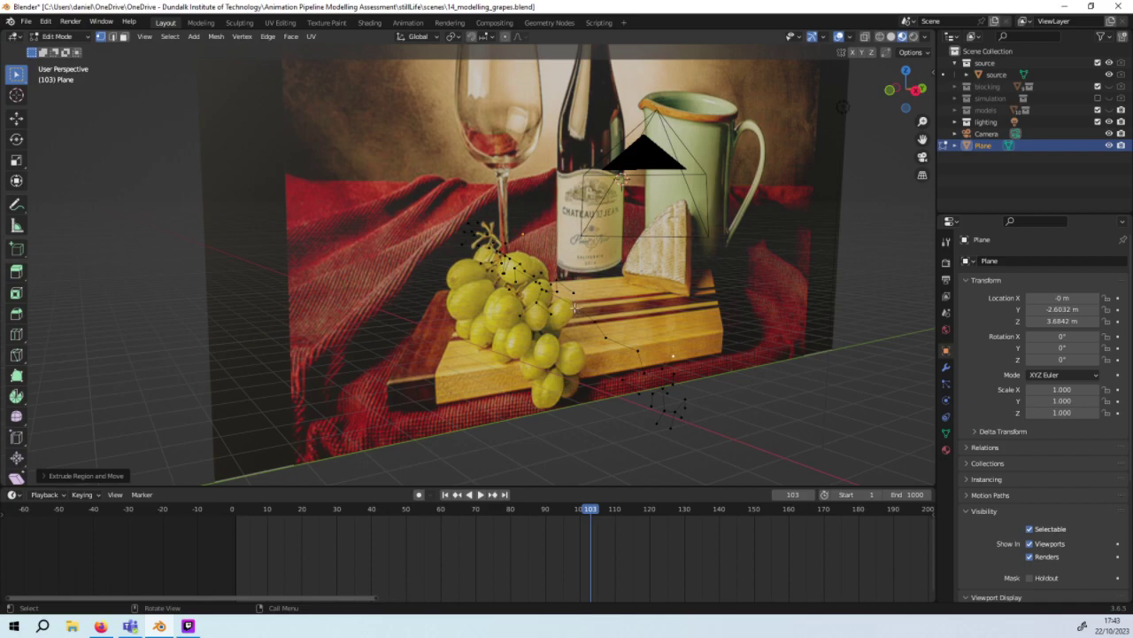
middle_click_drag(575, 308, 479, 303)
key("KP_3")
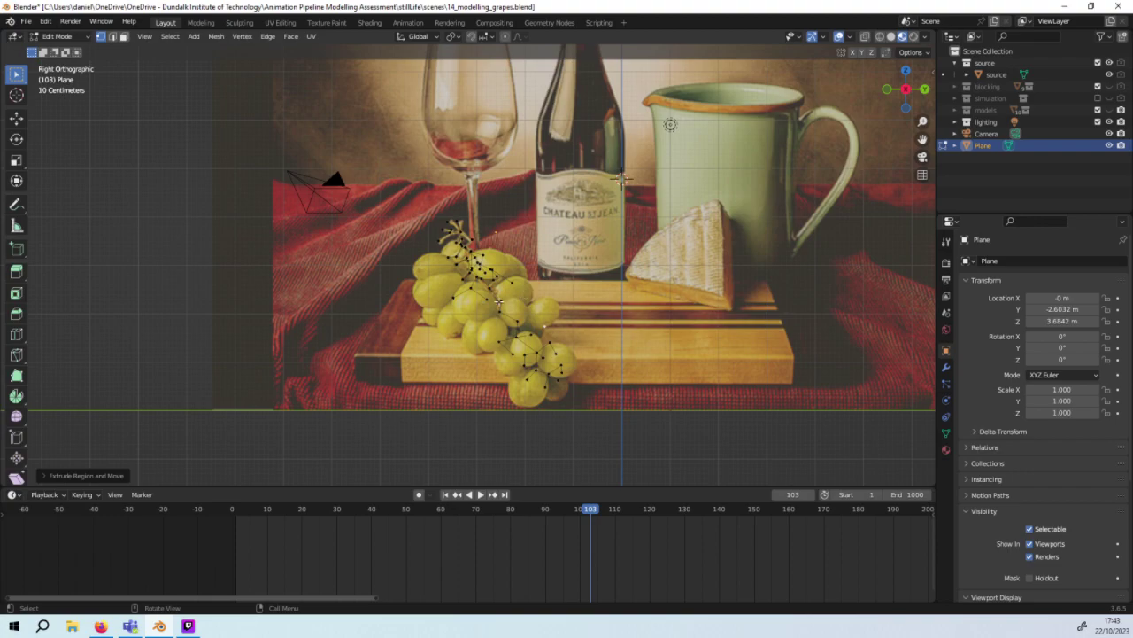
Step: Extrude a chain of branch vertices down over the right-hand grapes in Right view
key("g")
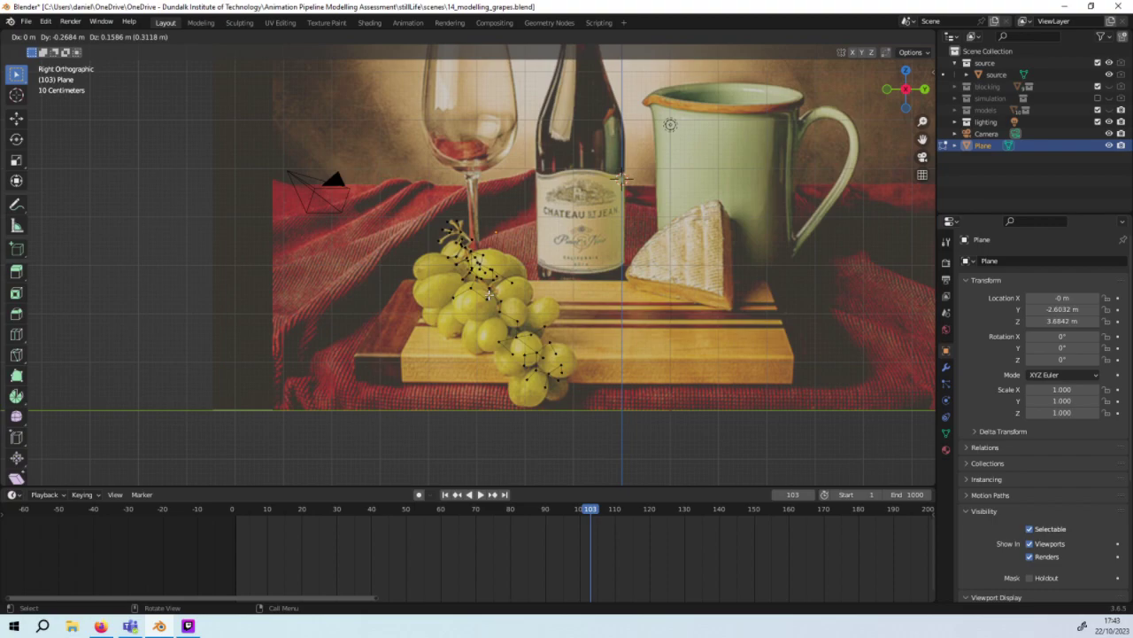
left_click(489, 294)
key("e")
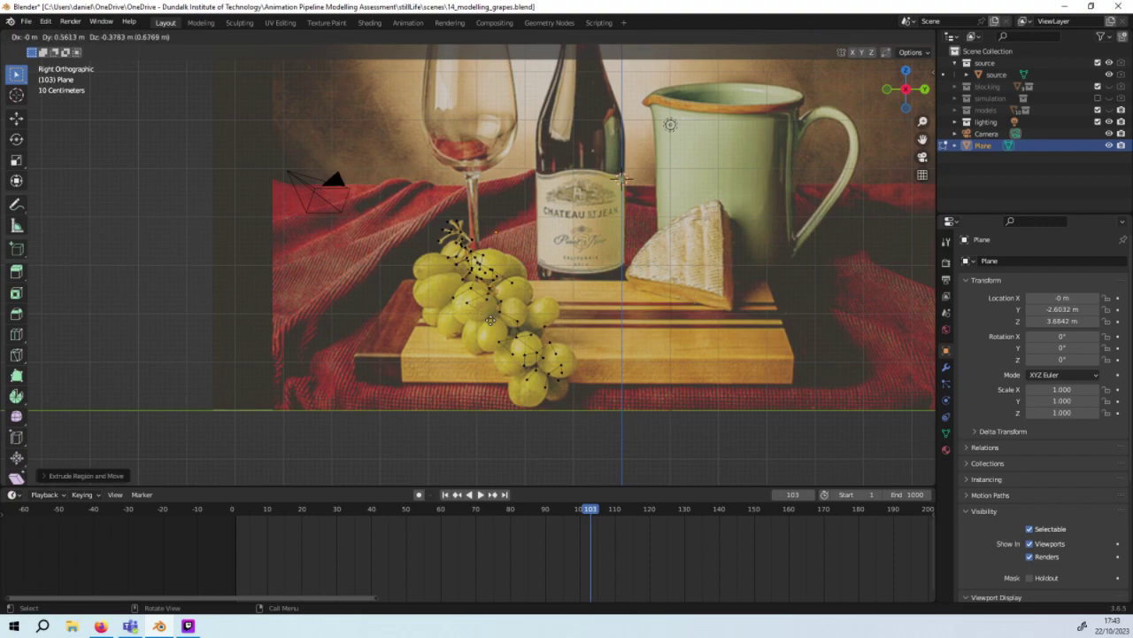
left_click(491, 319)
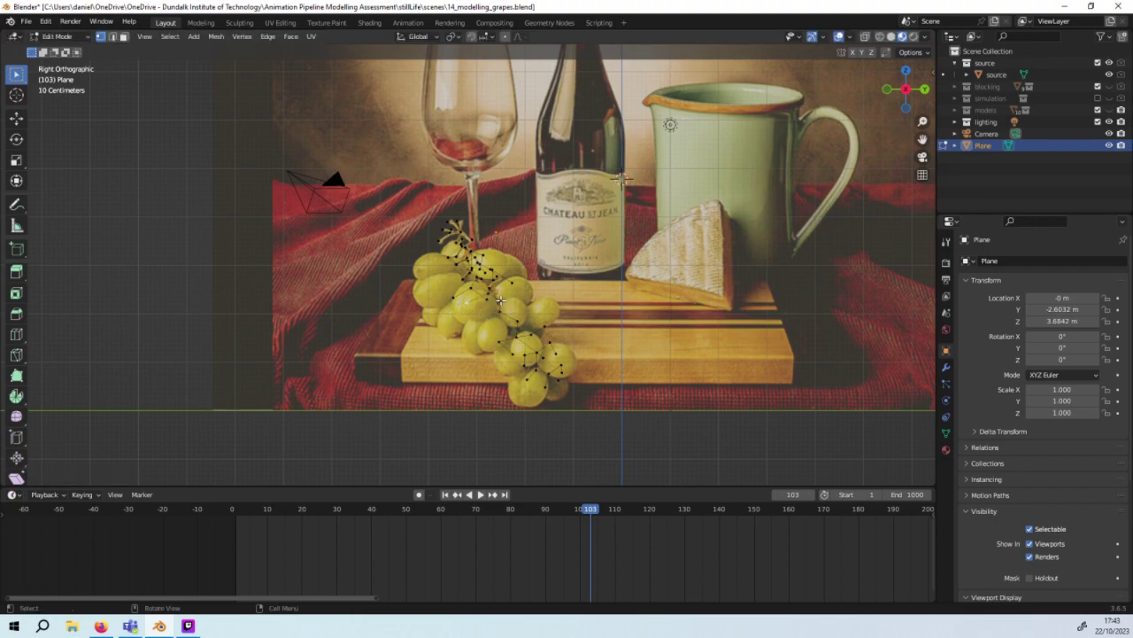
key("e")
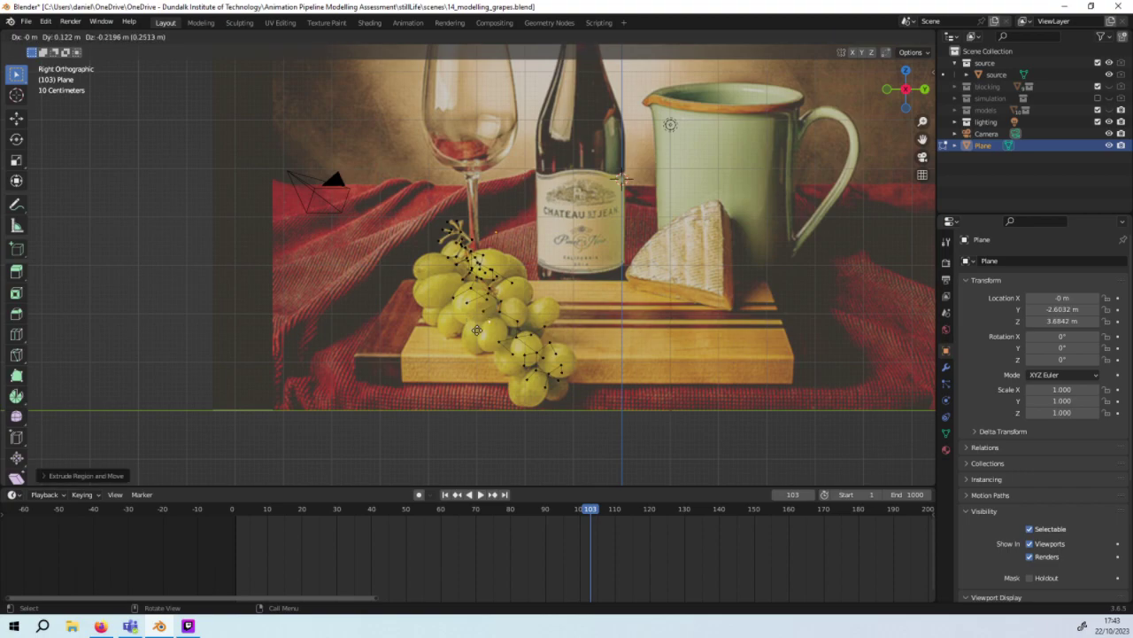
left_click(476, 329)
key("e")
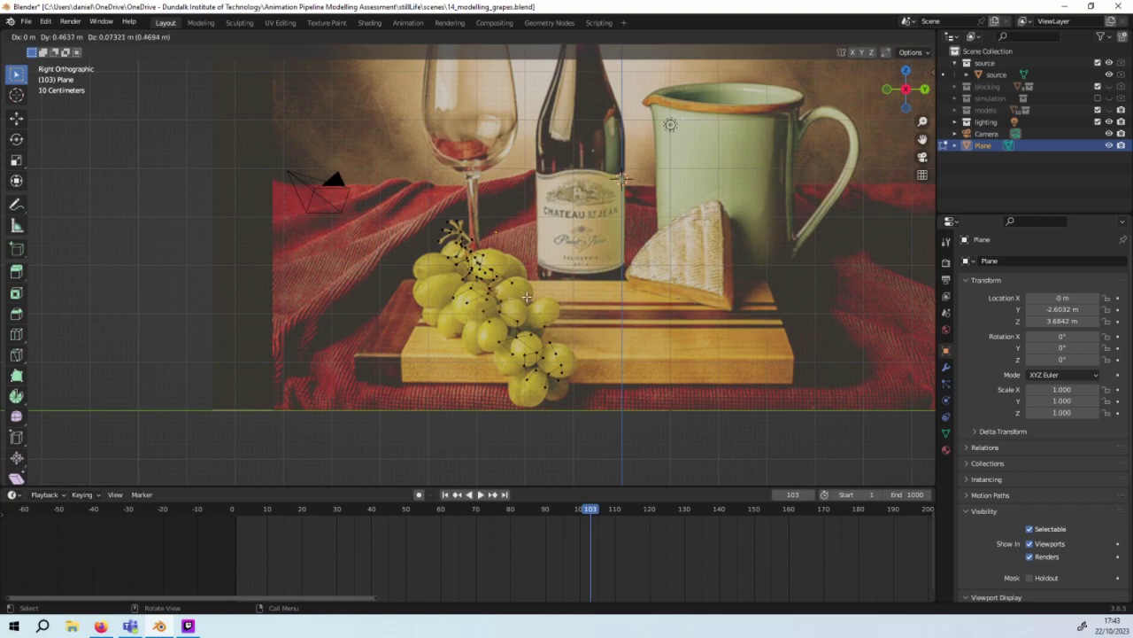
left_click(502, 308)
key("e")
left_click(519, 309)
Step: Continue extruding stem vertices across the grape bunch, ending with a final vertex
key("e")
left_click(529, 321)
key("e")
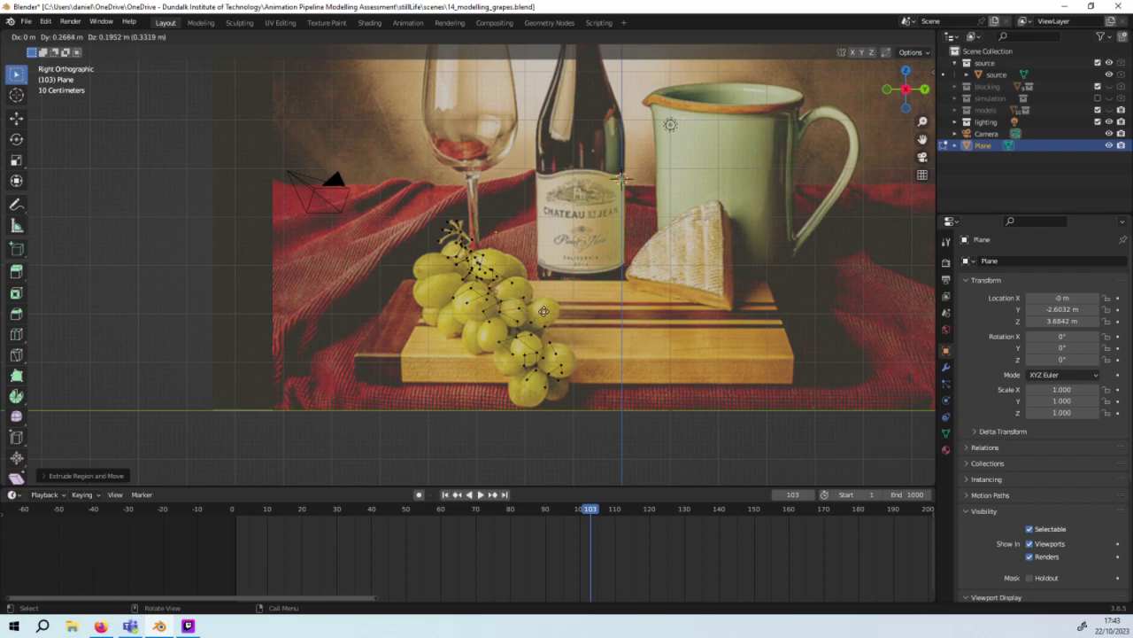
left_click(545, 310)
key("e")
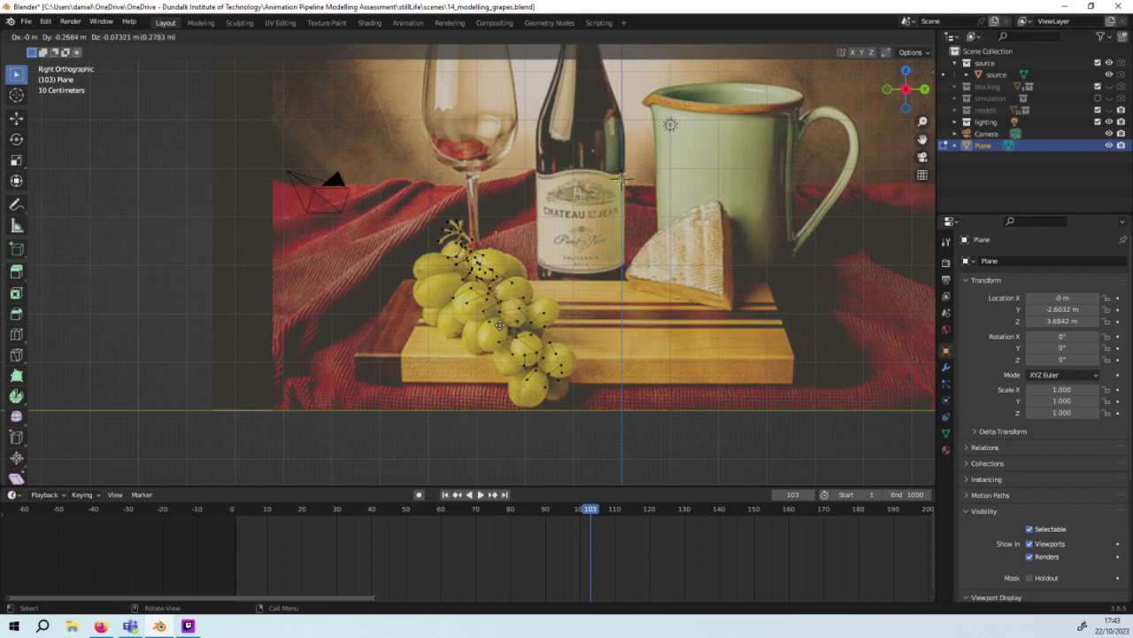
left_click(500, 328)
key("e")
left_click(494, 334)
key("e")
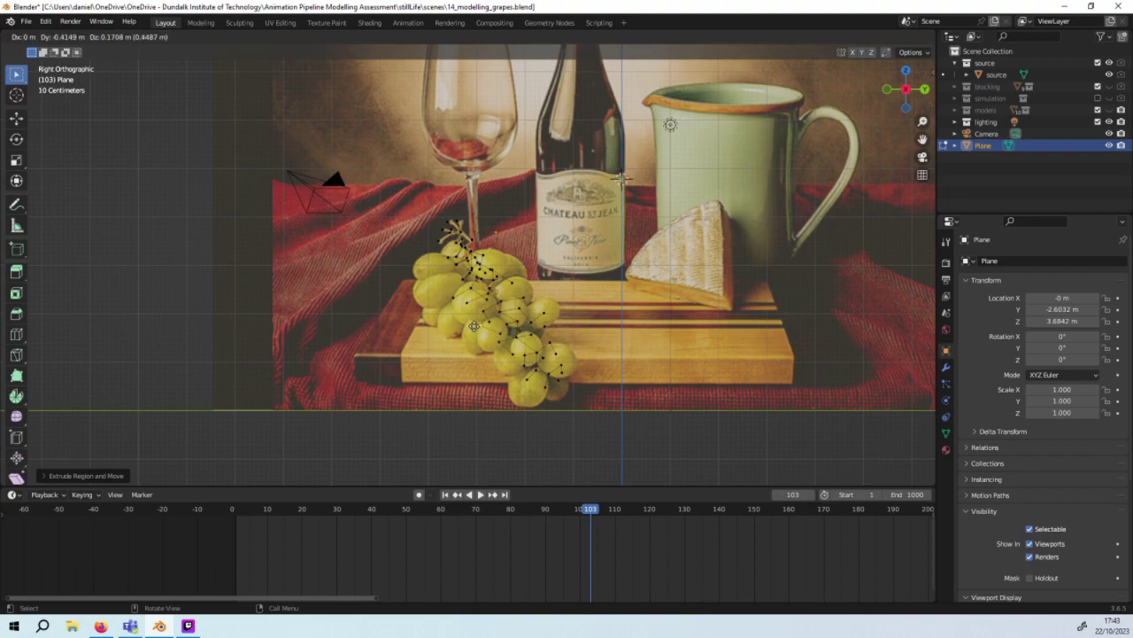
left_click(477, 327)
mouse_move(477, 327)
middle_mouse_down()
mouse_move(537, 302)
mouse_move(655, 117)
mouse_move(634, 260)
mouse_move(568, 297)
mouse_move(478, 316)
mouse_move(495, 312)
middle_mouse_up()
Step: Switch the Properties editor to the Modifier tab and open the Add Modifier list
scroll(568, 298, "up", 3)
scroll(479, 317, "up", 2)
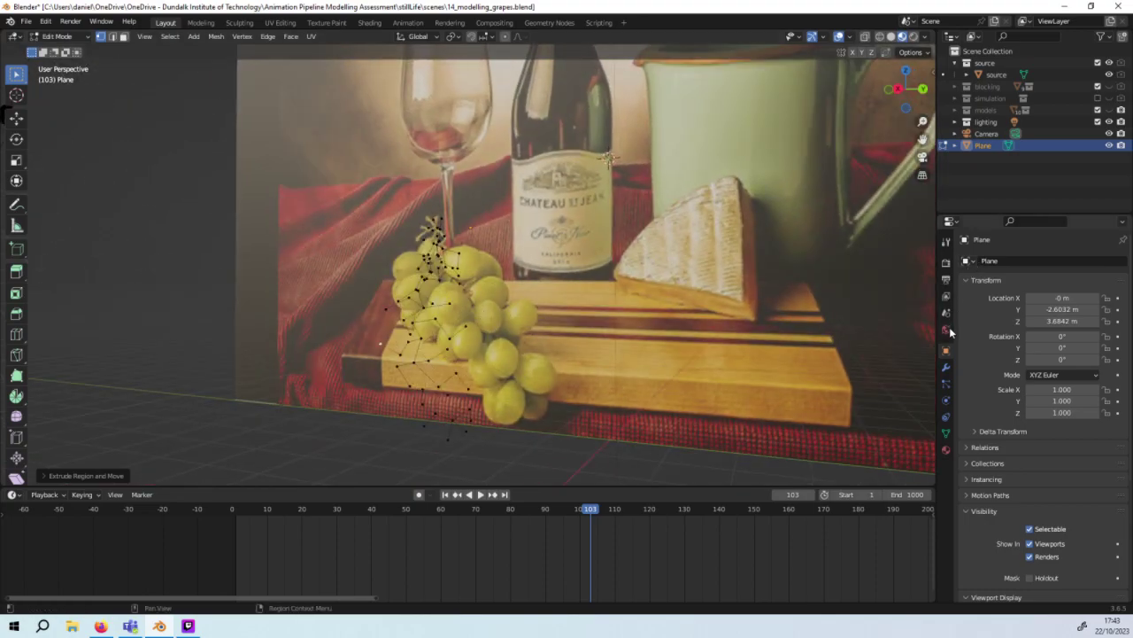
left_click(946, 397)
left_click(946, 384)
left_click(945, 367)
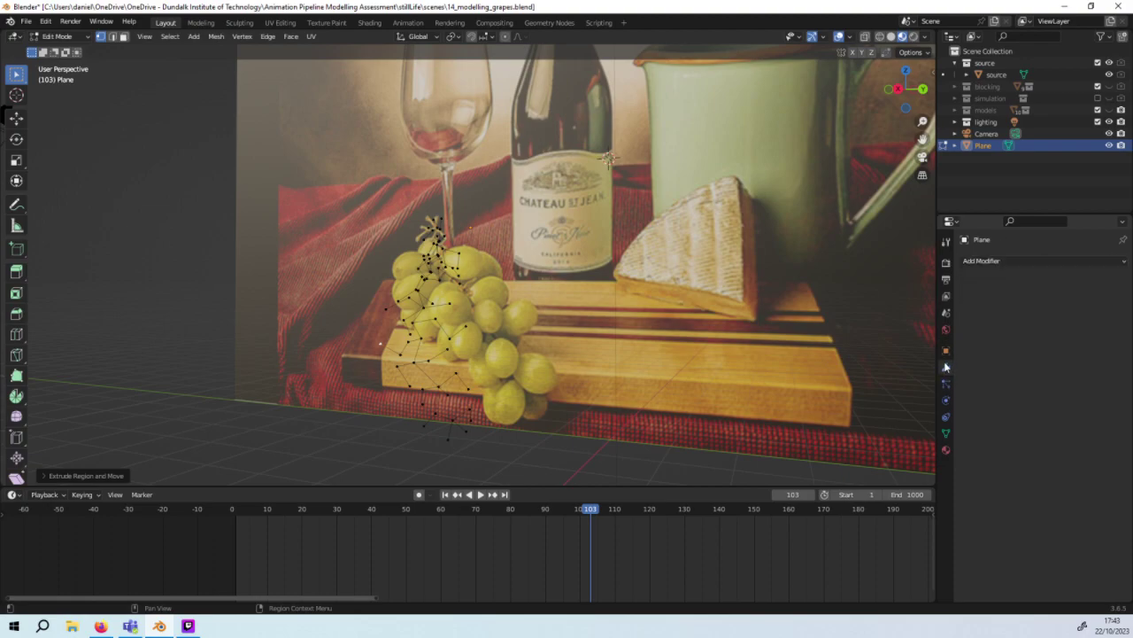
left_click(1002, 261)
Step: Rename the Plane object to 'stem' in the Outliner
double_click(983, 145)
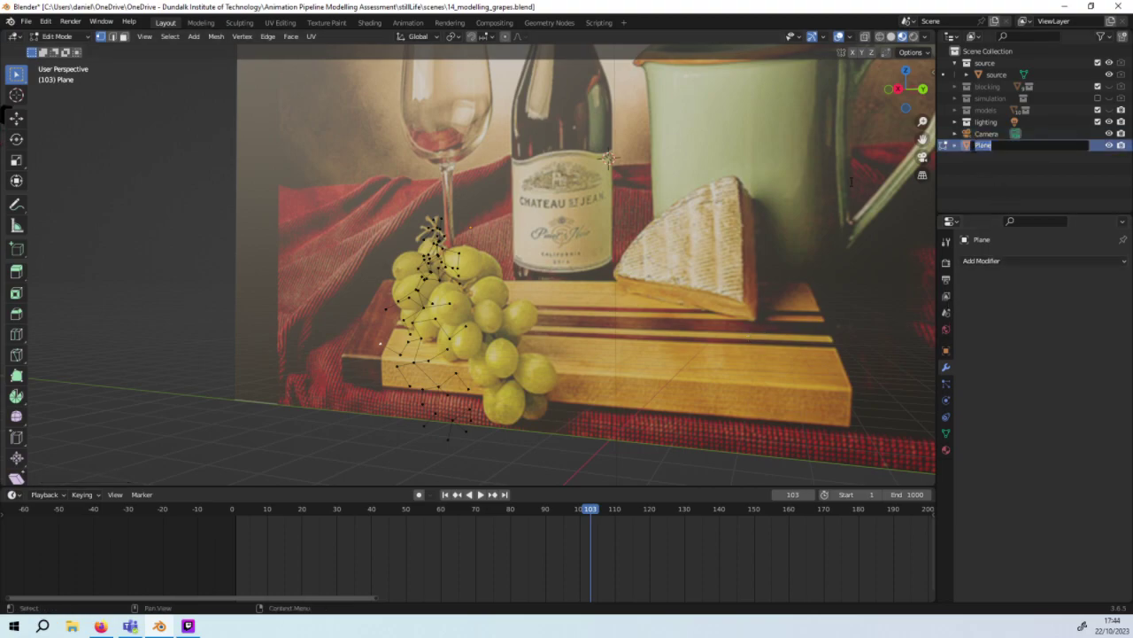
type("g")
type("m")
key("Return")
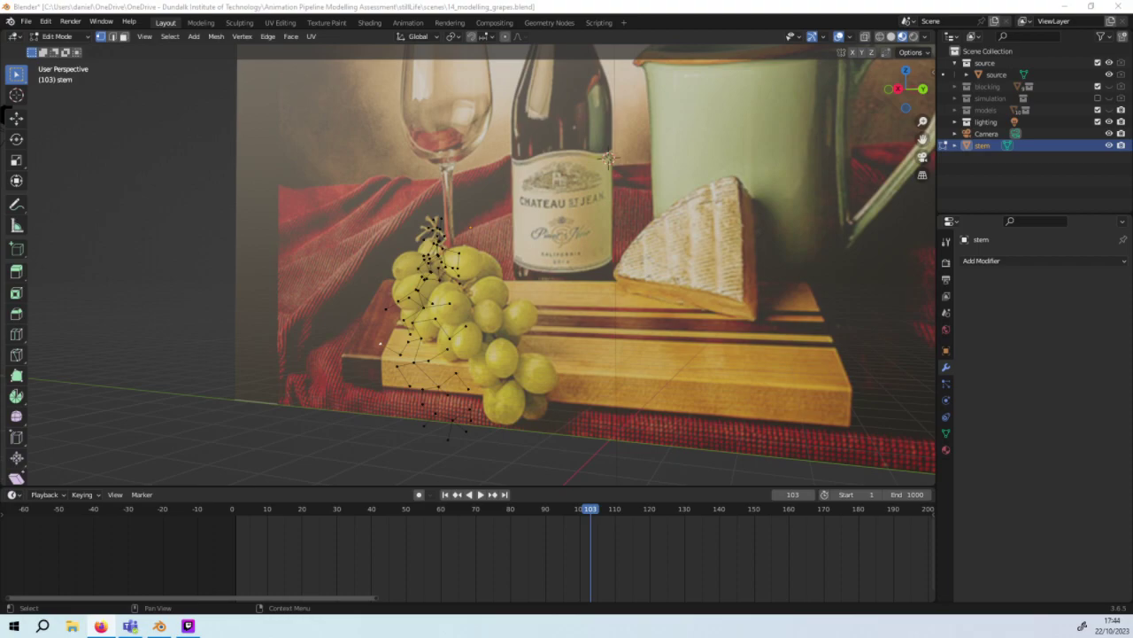
mouse_move(677, 319)
middle_mouse_down()
mouse_move(726, 290)
mouse_move(638, 348)
mouse_move(711, 347)
middle_mouse_up()
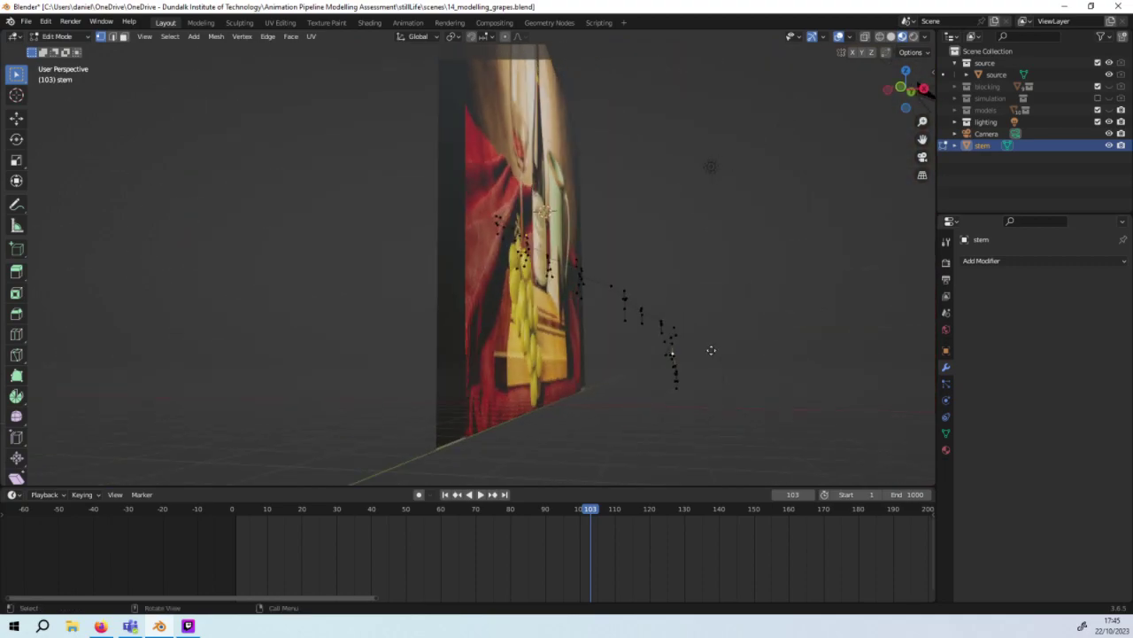
Step: Extrude three more stem vertices from the selected end of the stalk
key("g")
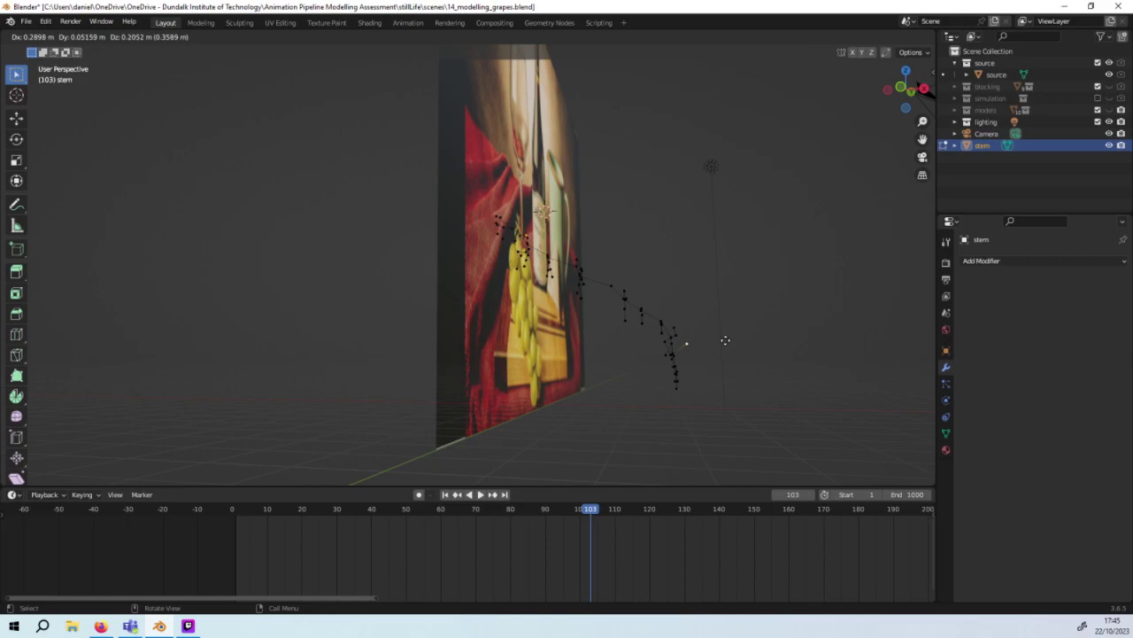
left_click(726, 340)
key("e")
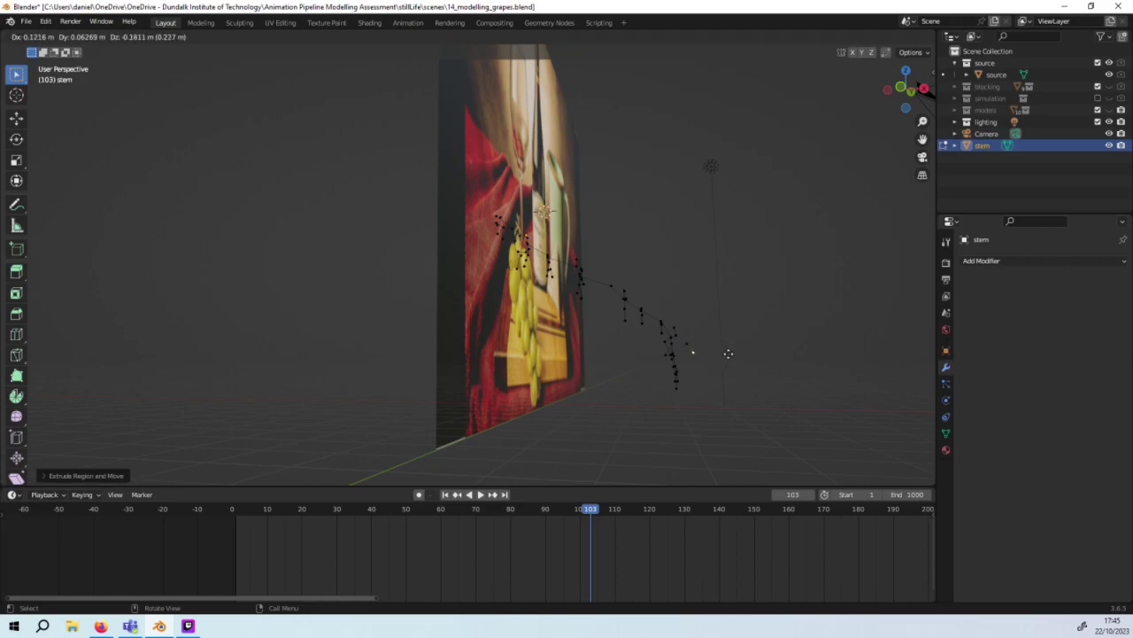
left_click(726, 350)
mouse_move(721, 352)
middle_mouse_down()
mouse_move(691, 369)
mouse_move(665, 329)
middle_mouse_up()
key("e")
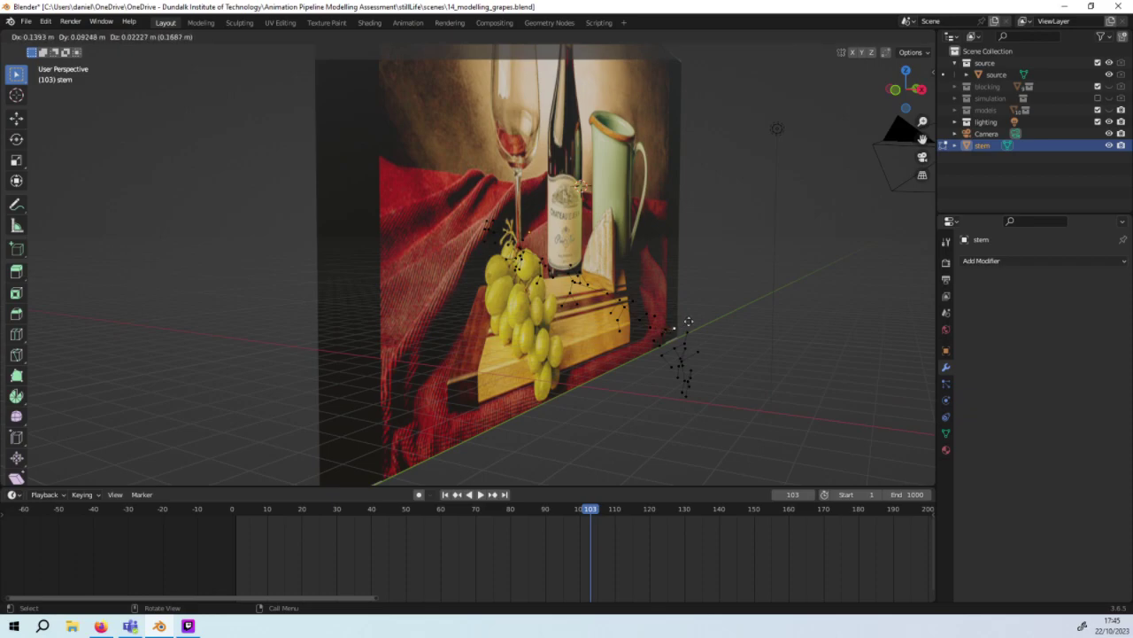
left_click(677, 321)
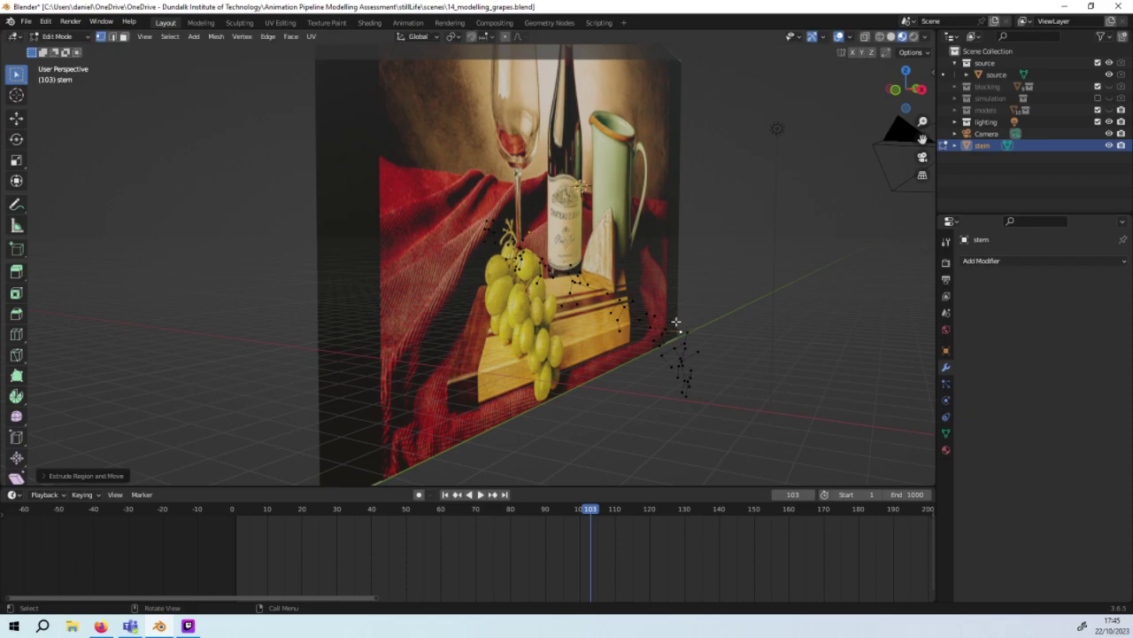
Step: Branch new vertices off two existing stem vertices toward the cutting board
left_click(668, 329)
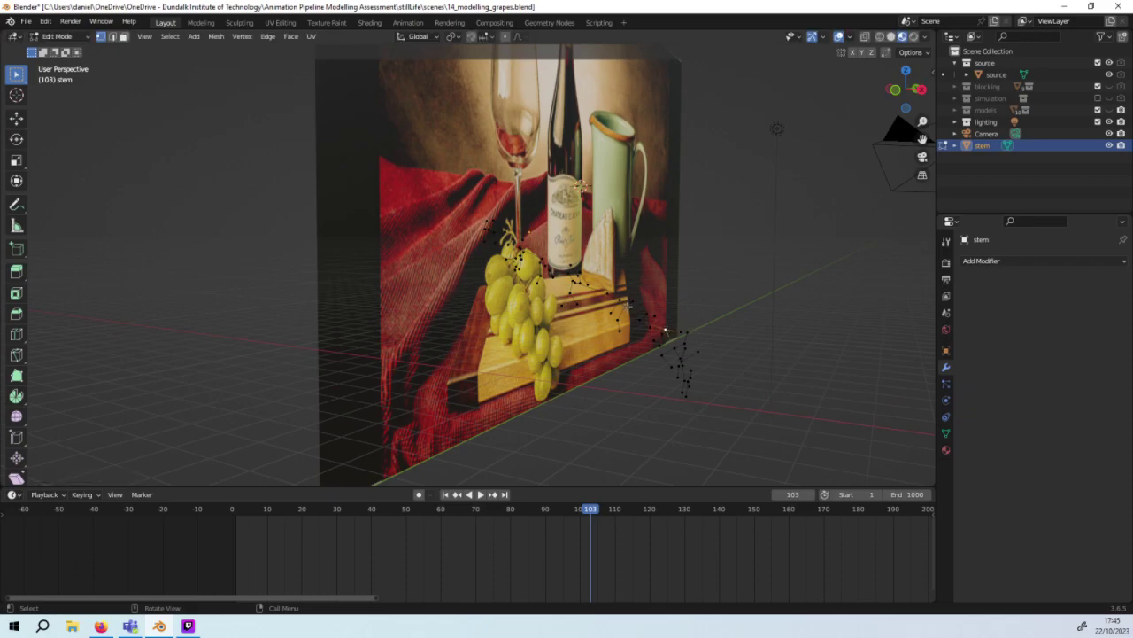
key("g")
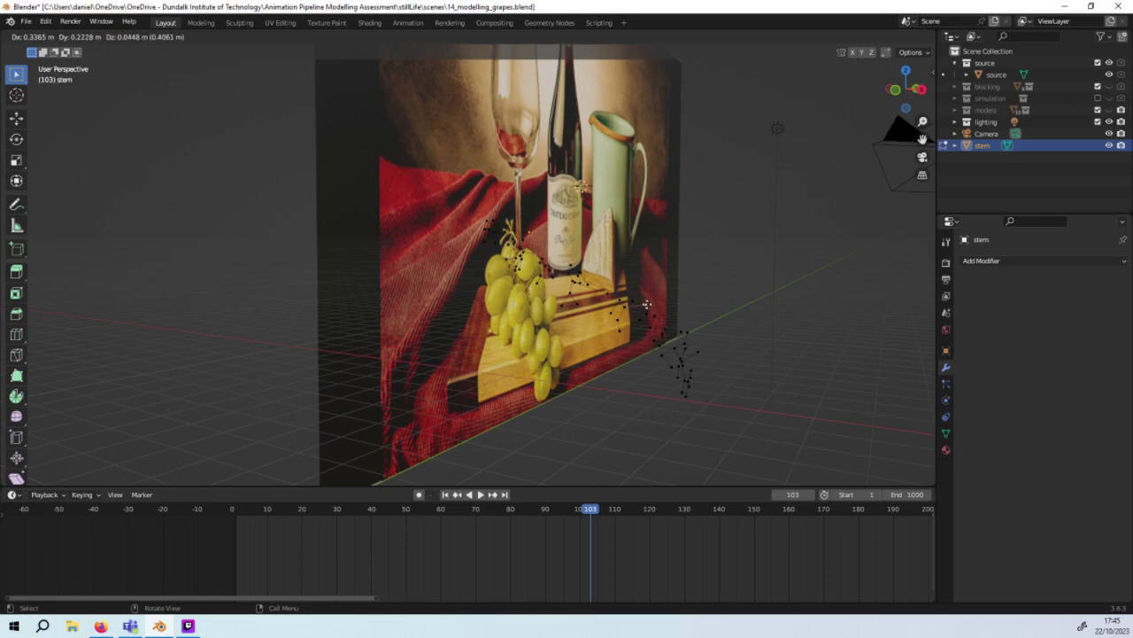
left_click(644, 307)
middle_click_drag(644, 307, 602, 302)
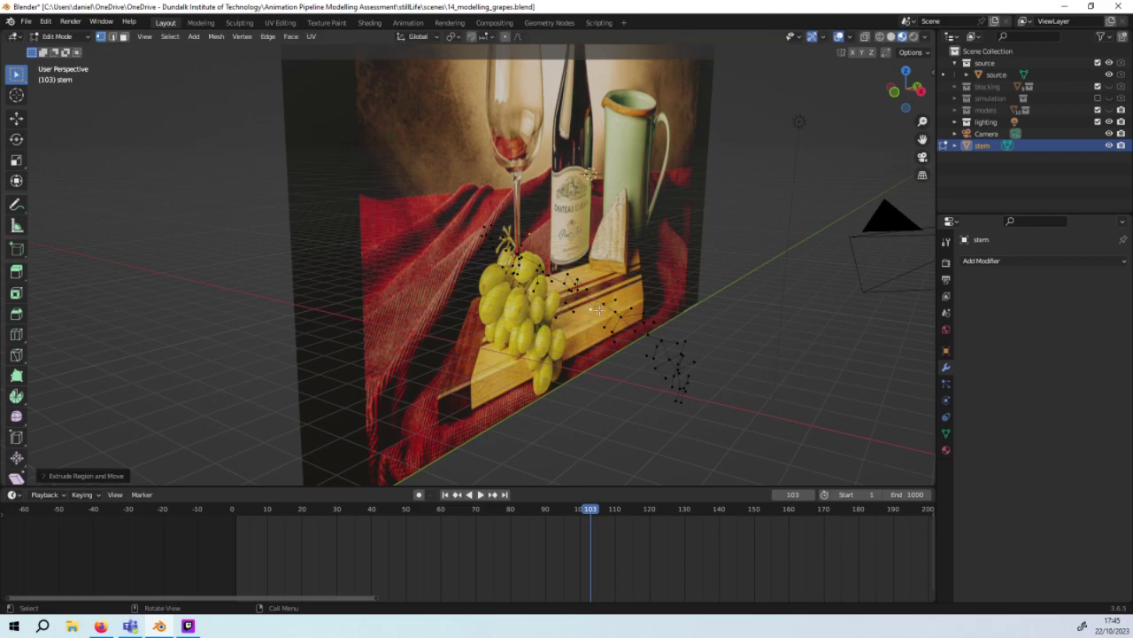
left_click(602, 306)
key("e")
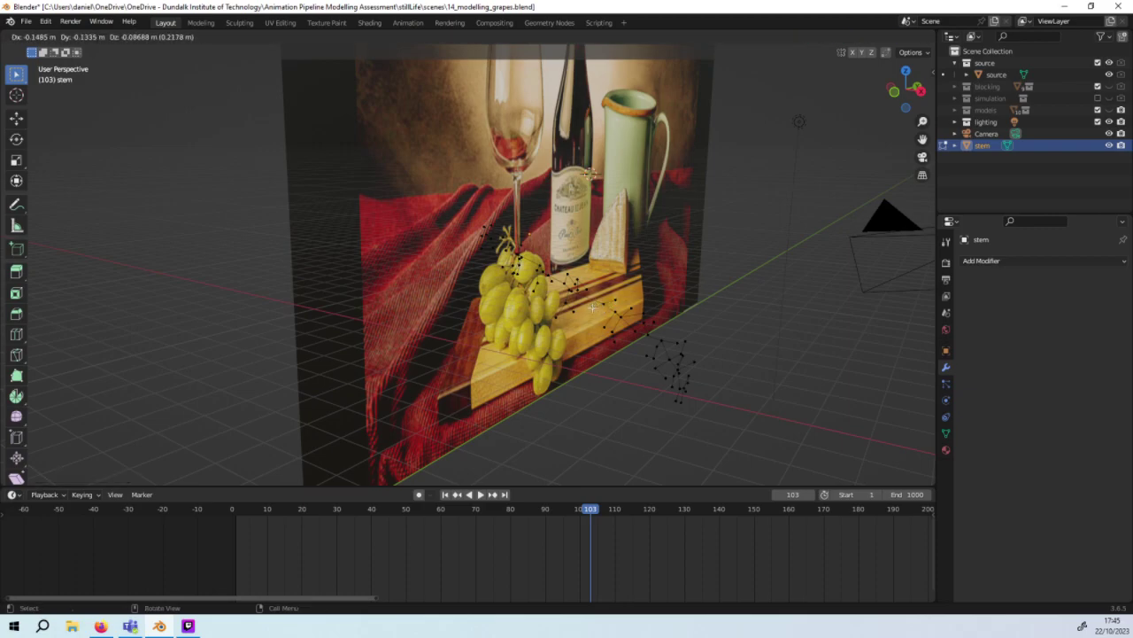
left_click(595, 322)
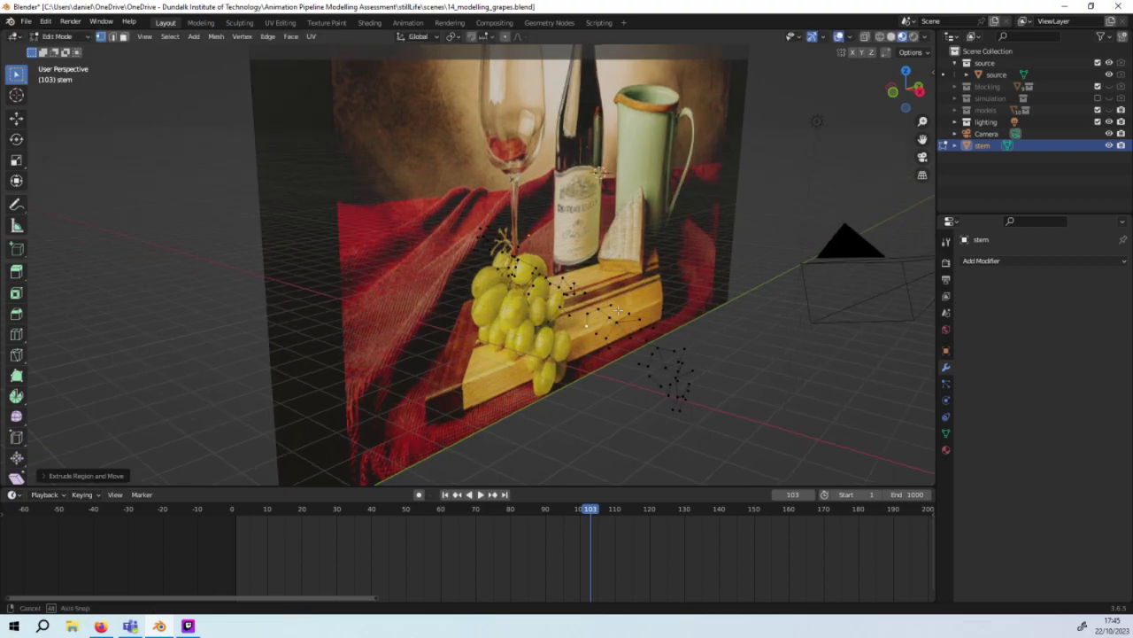
scroll(594, 322, "up", 3)
mouse_move(595, 322)
middle_mouse_down()
mouse_move(525, 320)
mouse_move(533, 266)
mouse_move(493, 277)
mouse_move(567, 265)
mouse_move(514, 277)
middle_mouse_up()
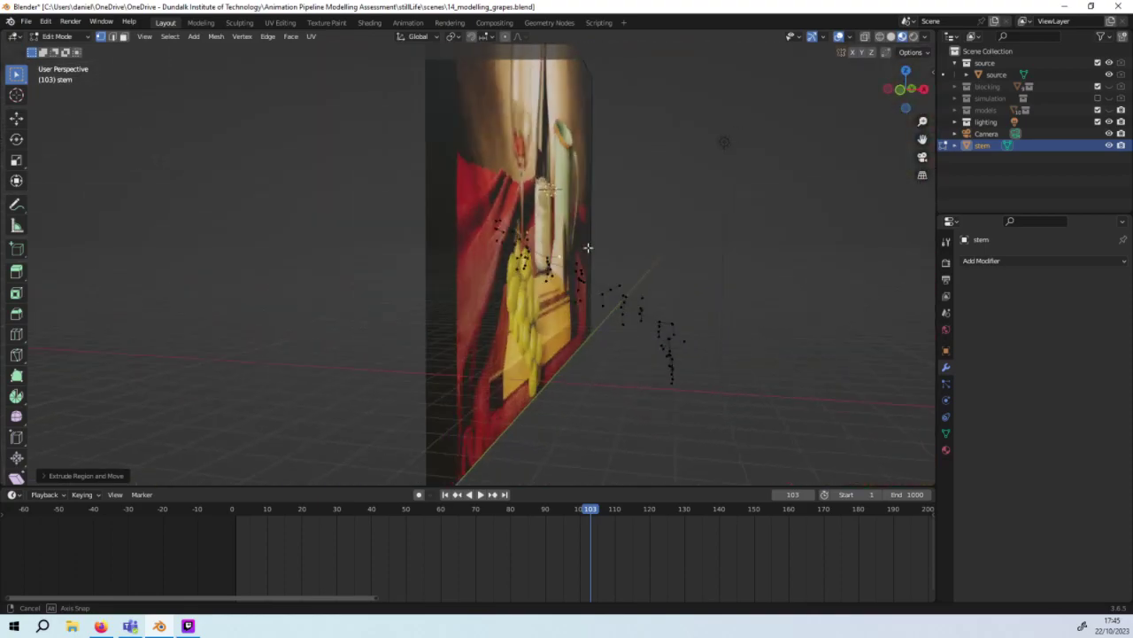
mouse_move(514, 277)
middle_mouse_down()
mouse_move(717, 336)
mouse_move(519, 302)
middle_mouse_up()
scroll(716, 335, "up", 4)
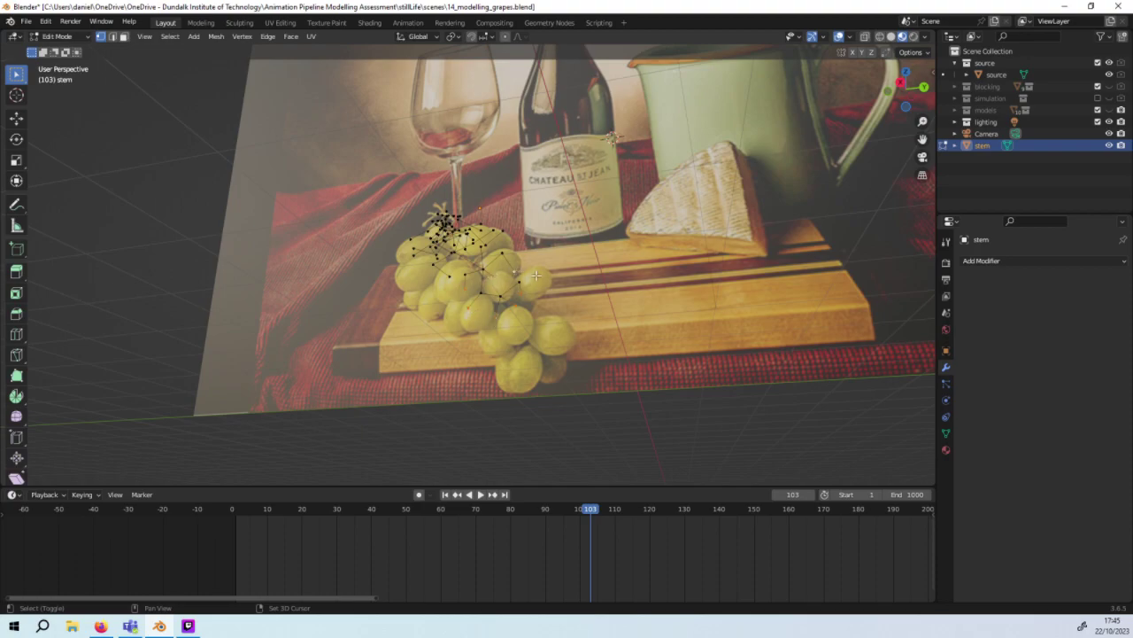
middle_click_drag(513, 273, 641, 315, "shift")
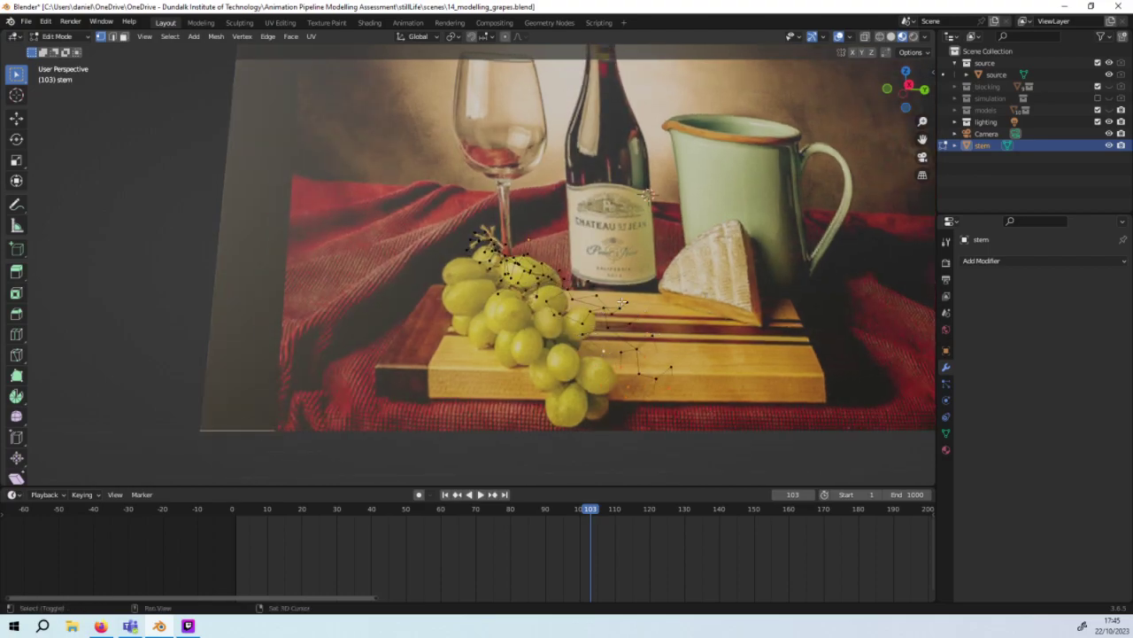
middle_click_drag(623, 301, 610, 326)
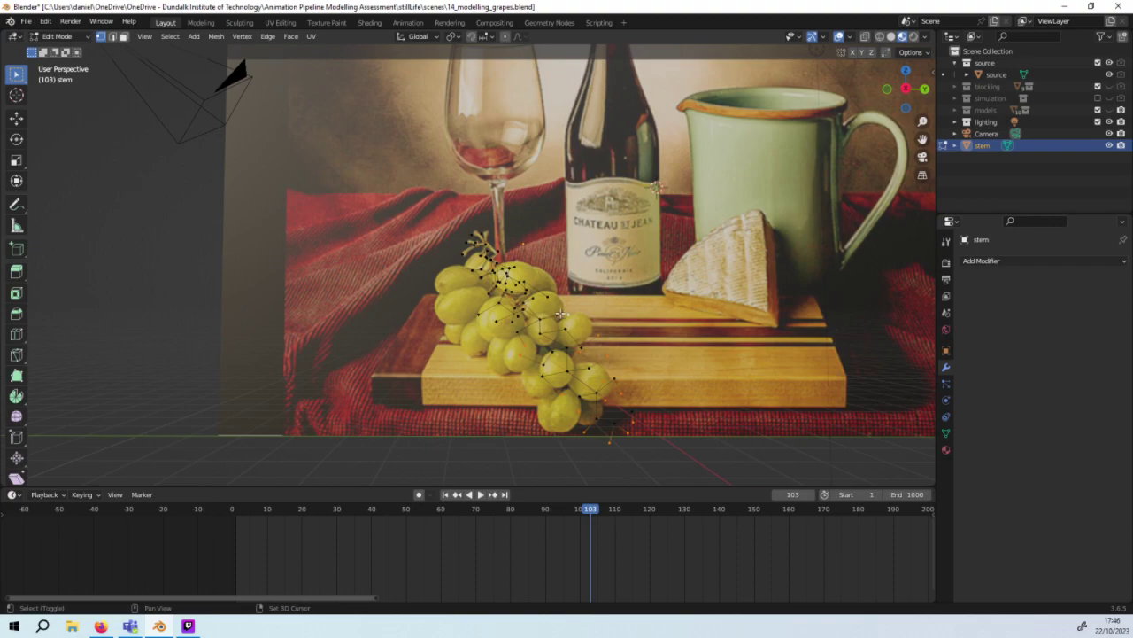
mouse_move(557, 314)
middle_mouse_down()
mouse_move(543, 312)
mouse_move(497, 363)
middle_mouse_up()
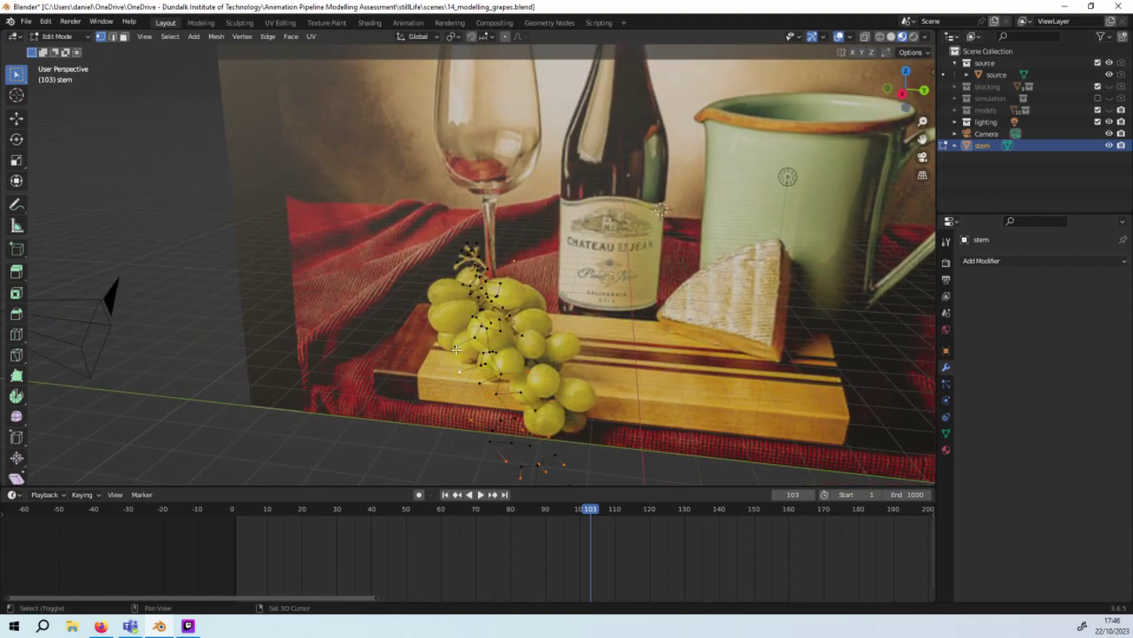
mouse_move(455, 349)
middle_mouse_down()
mouse_move(563, 327)
mouse_move(493, 288)
mouse_move(499, 326)
mouse_move(565, 315)
middle_mouse_up()
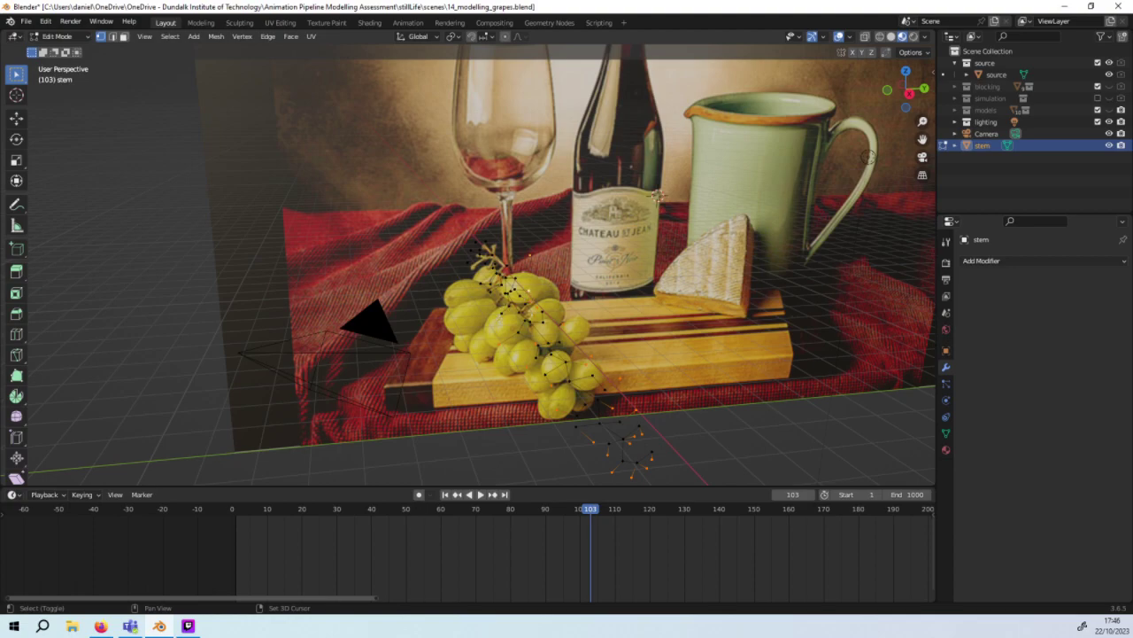
middle_click_drag(511, 313, 569, 294)
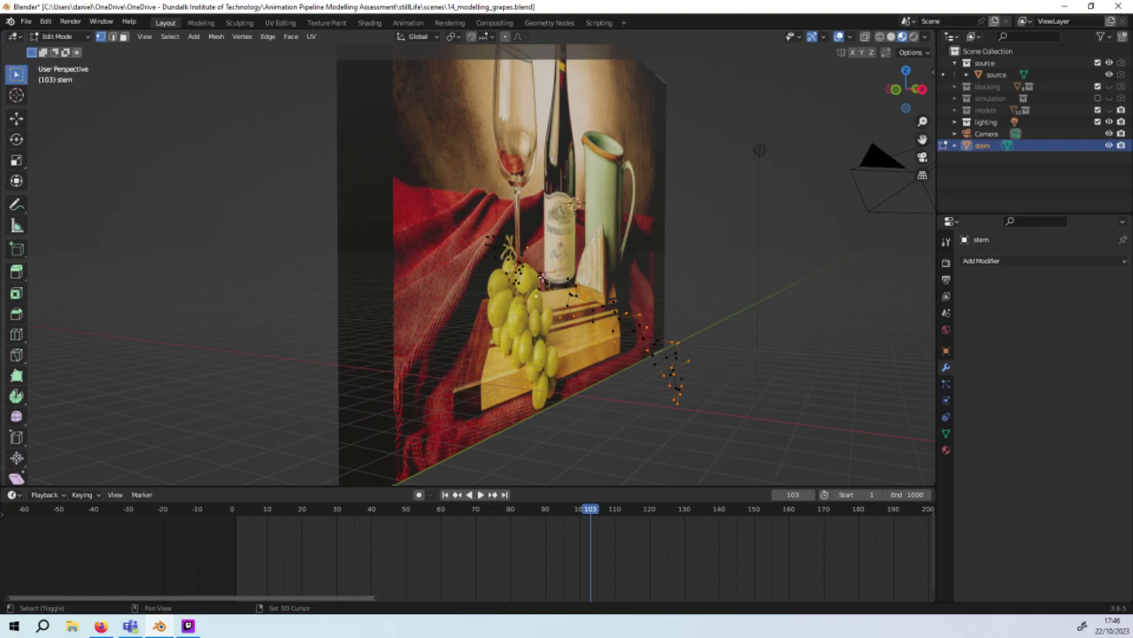
mouse_move(542, 278)
middle_mouse_down()
mouse_move(468, 248)
mouse_move(513, 283)
middle_mouse_up()
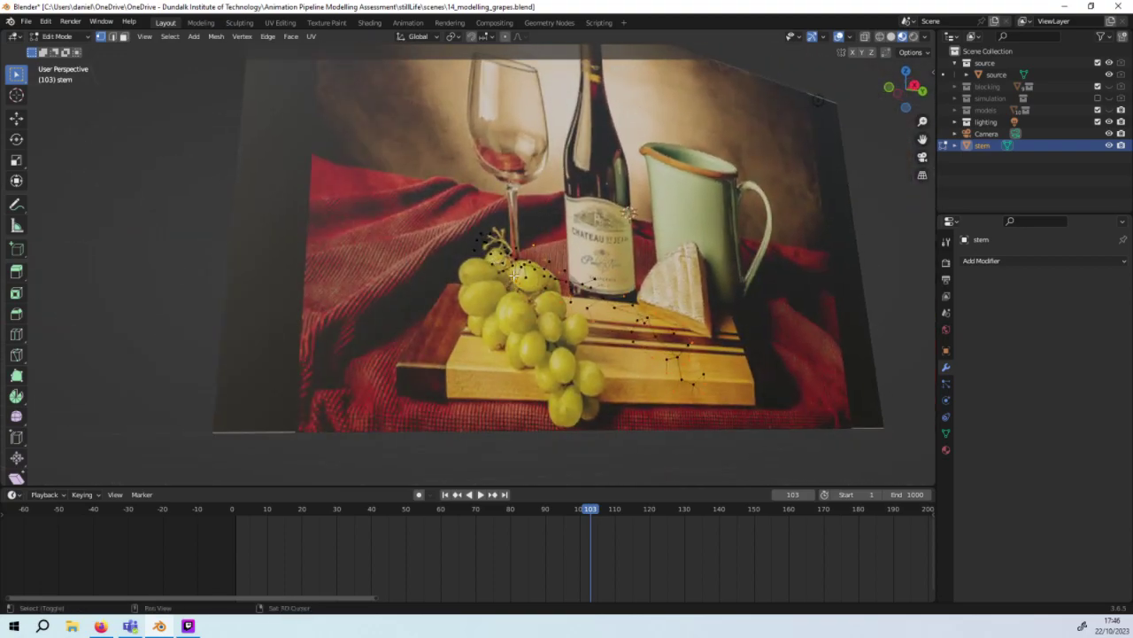
mouse_move(493, 268)
middle_mouse_down()
mouse_move(504, 311)
mouse_move(509, 257)
mouse_move(440, 266)
mouse_move(432, 233)
mouse_move(529, 268)
mouse_move(719, 253)
middle_mouse_up()
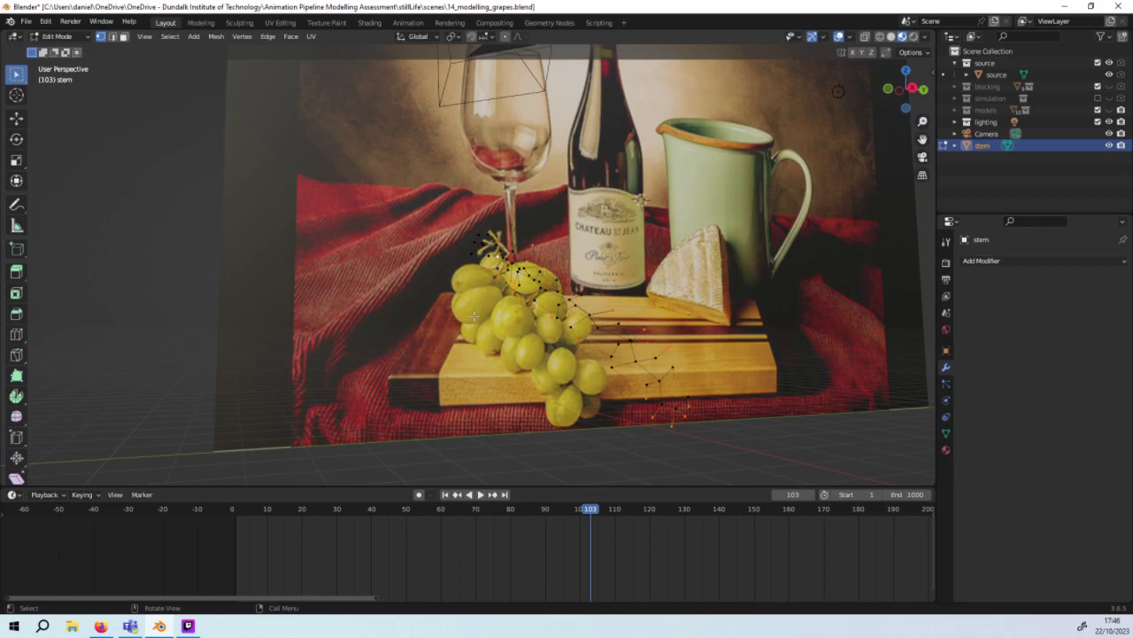
right_click(513, 295)
mouse_move(456, 295)
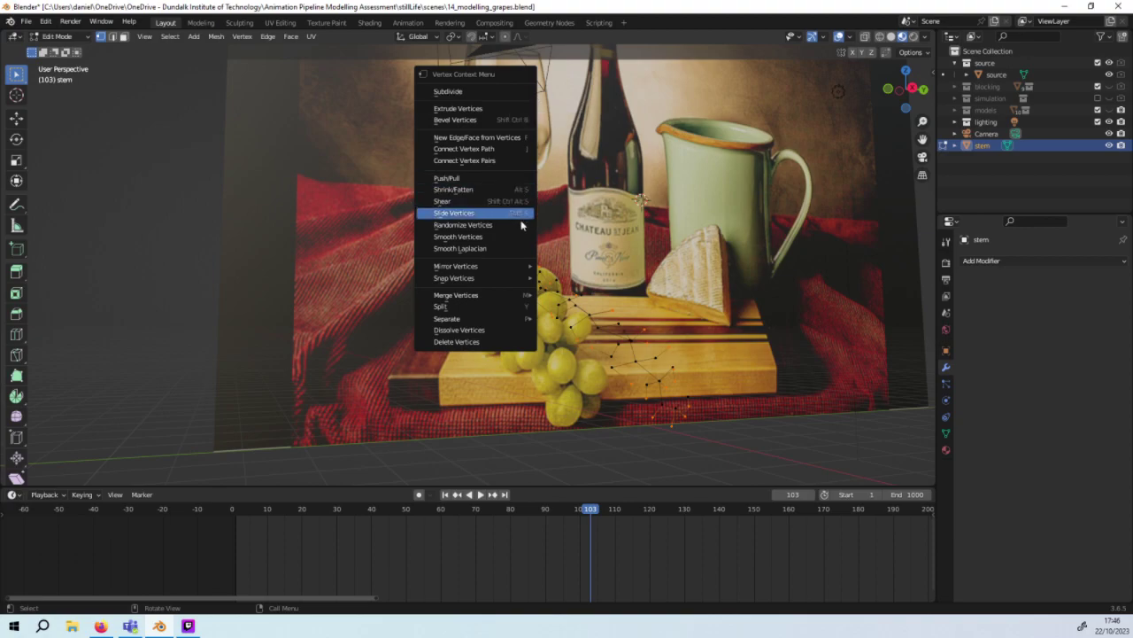
left_click(458, 236)
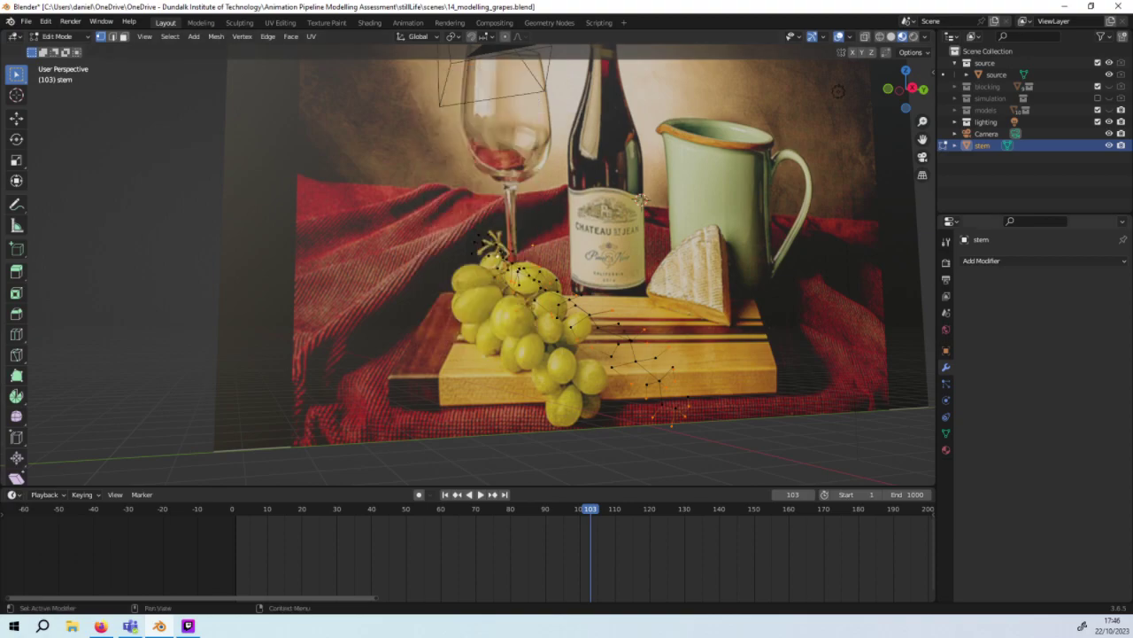
right_click(513, 309)
Step: Add and remove a trial particle system, then move to the Object Data properties
left_click(946, 384)
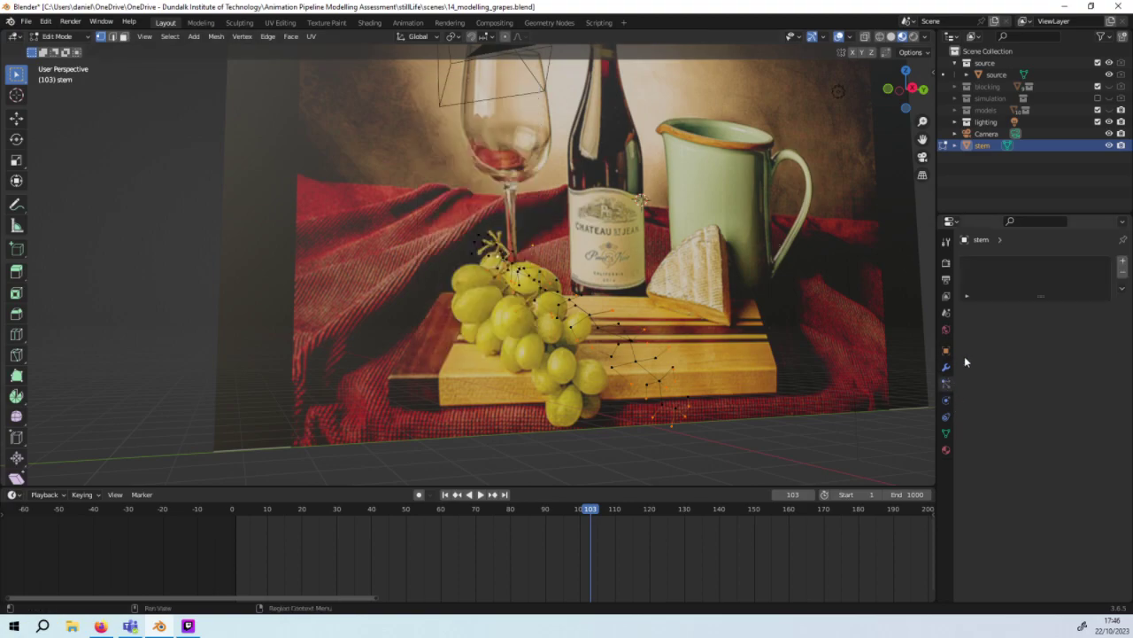
left_click(1122, 263)
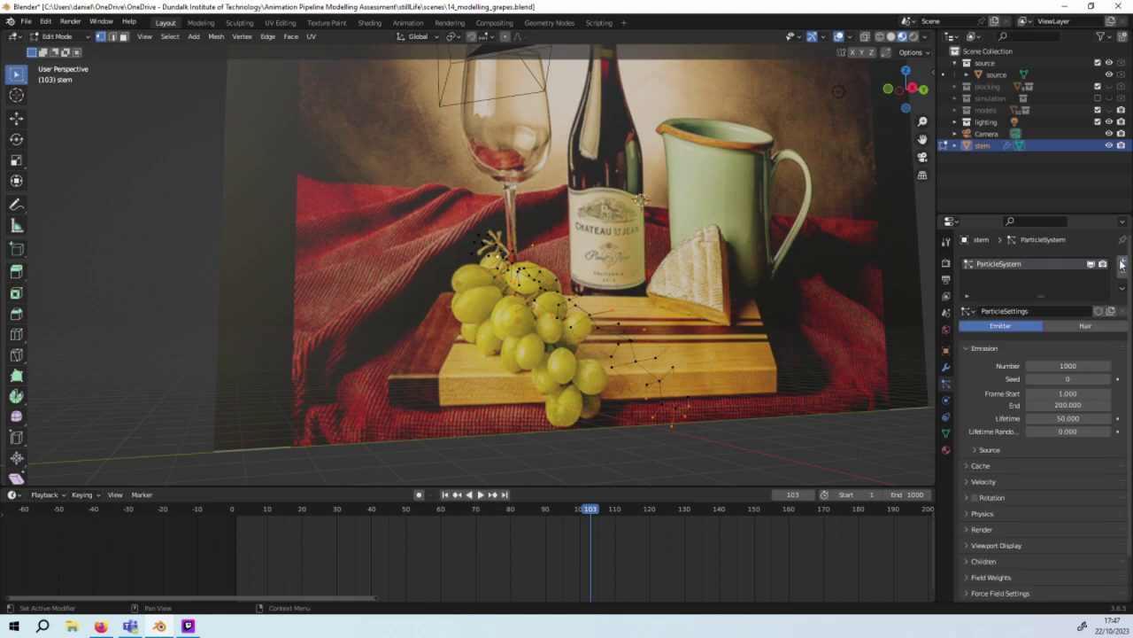
left_click(1122, 274)
left_click(946, 401)
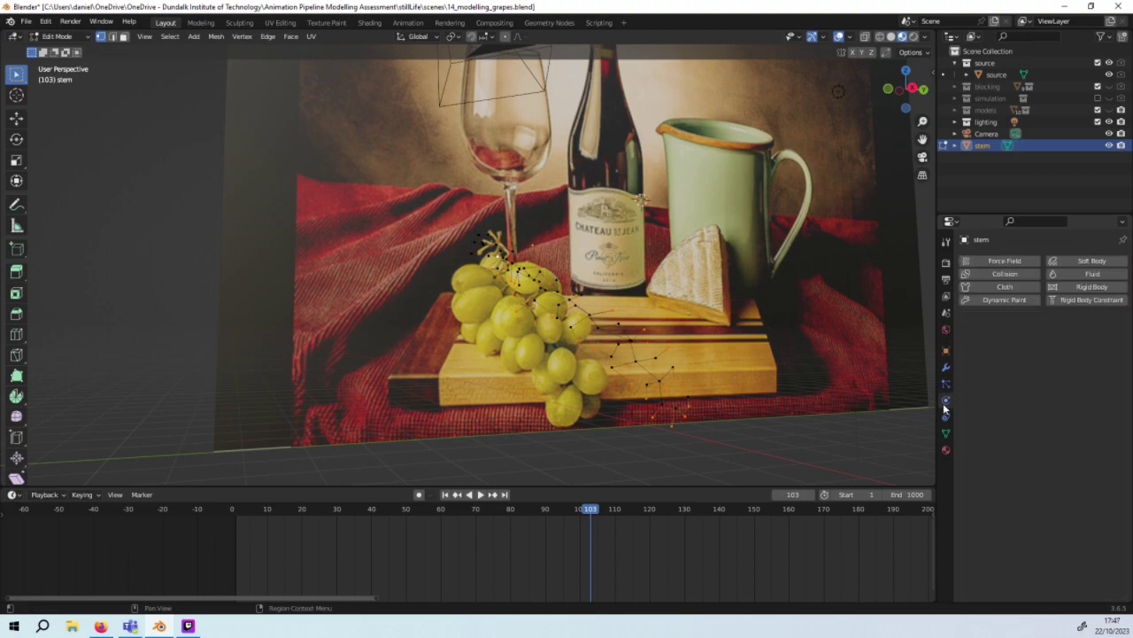
left_click(945, 415)
left_click(945, 434)
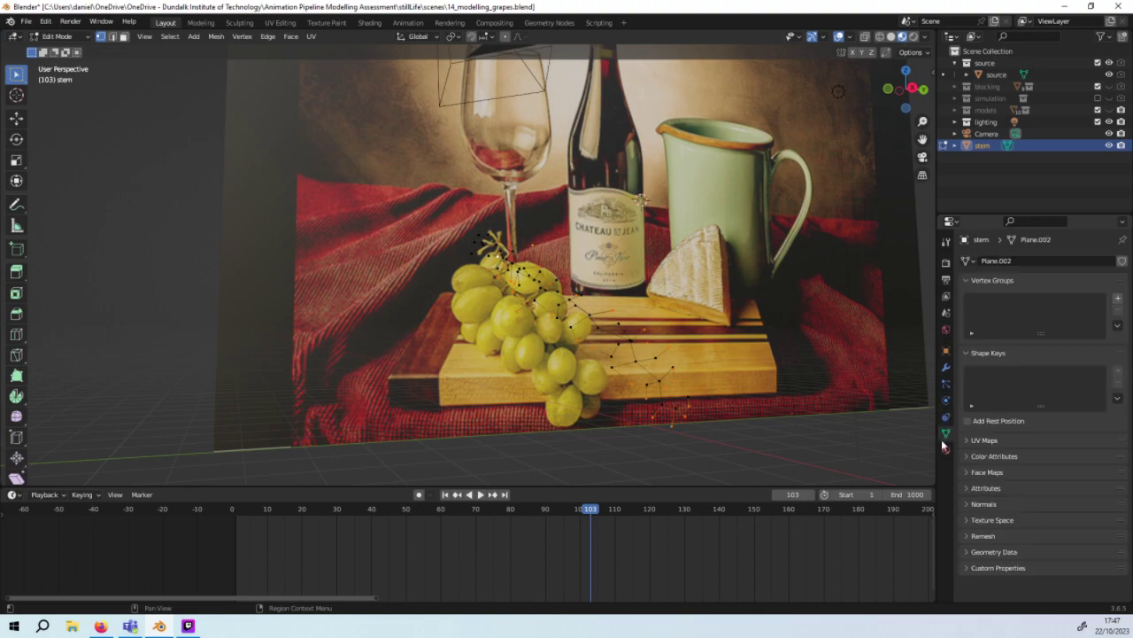
Step: Create a vertex group named 'tips' and assign the selected tip vertices to it
left_click(1118, 300)
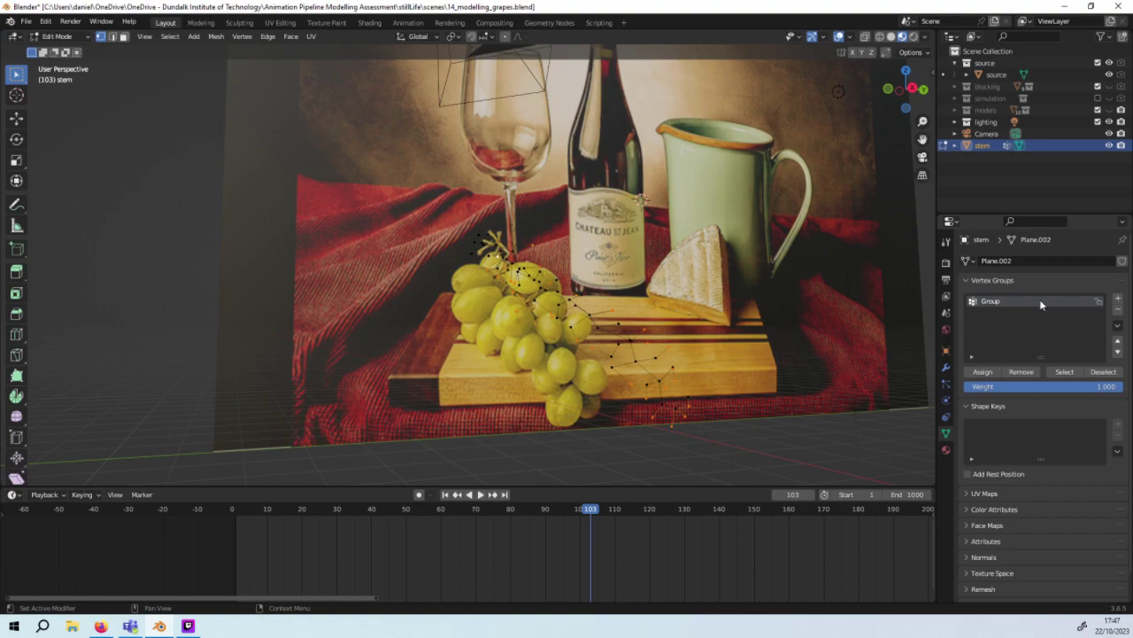
double_click(1042, 301)
type("tips")
left_click(983, 372)
scroll(778, 379, "up", 1)
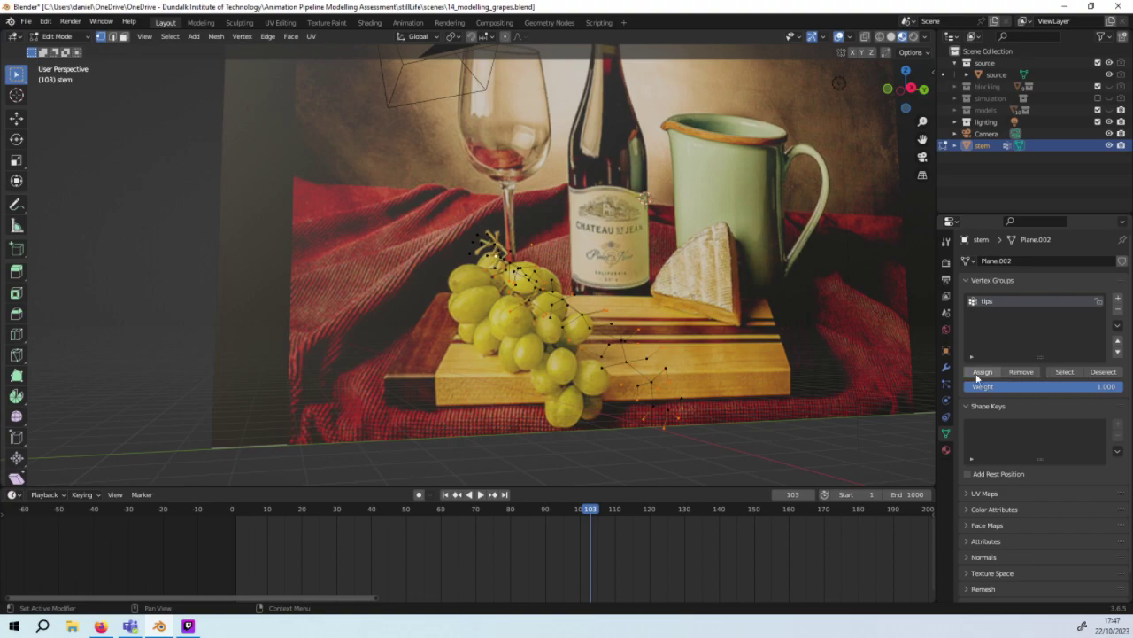
Step: Check the tips group by deselecting all, reselecting its vertices and orbiting around
left_click(612, 364)
left_click(1063, 373)
mouse_move(791, 394)
middle_mouse_down()
mouse_move(709, 281)
mouse_move(691, 395)
mouse_move(870, 363)
mouse_move(832, 393)
mouse_move(685, 386)
middle_mouse_up()
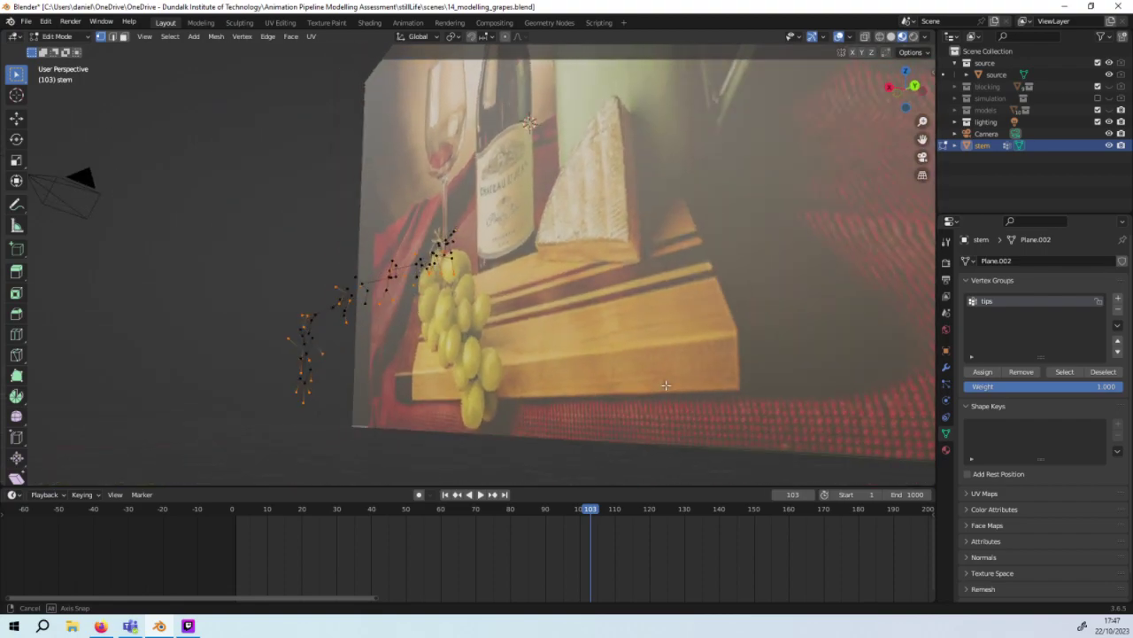
middle_click_drag(685, 386, 813, 395)
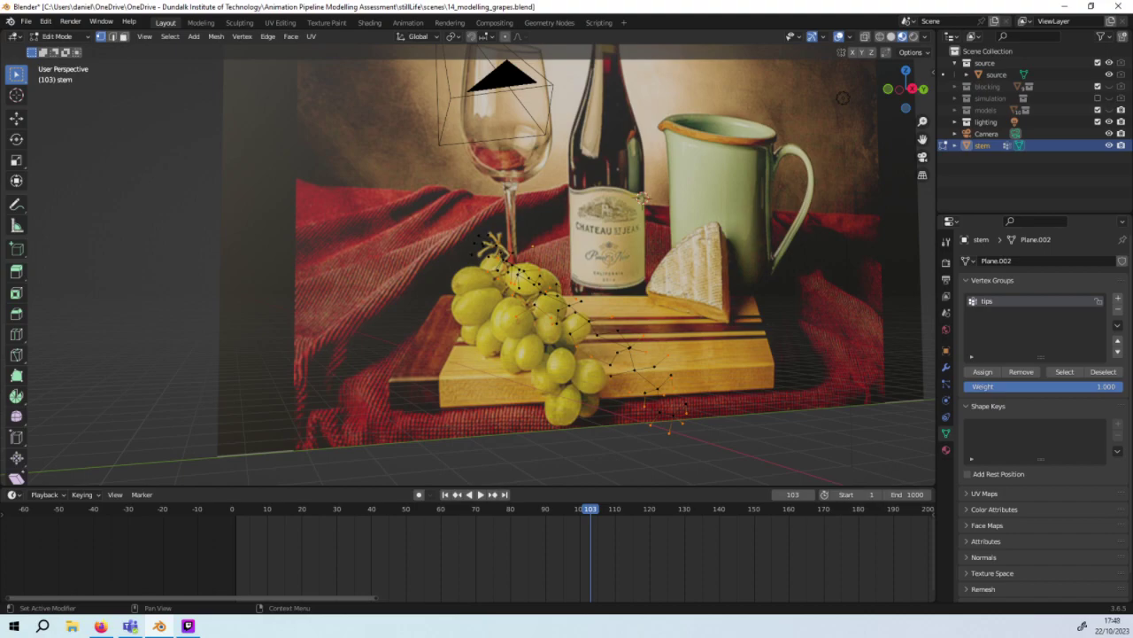
Step: Add a new particle system to the stem, name it 'Grapes' and set its type to Hair
left_click(946, 383)
left_click(1122, 261)
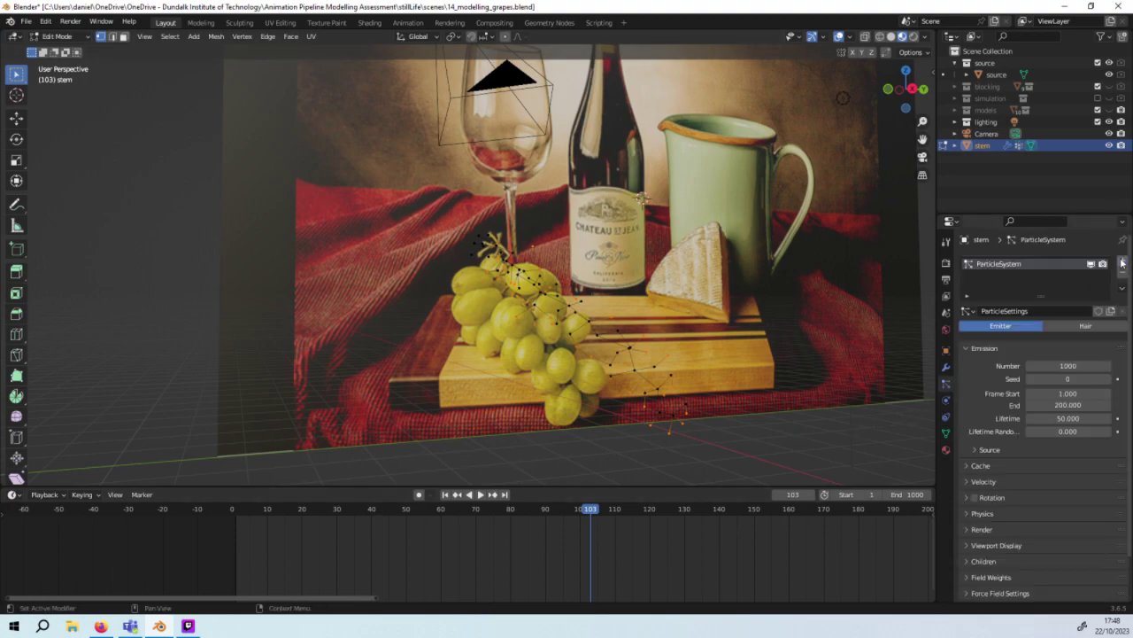
double_click(1027, 259)
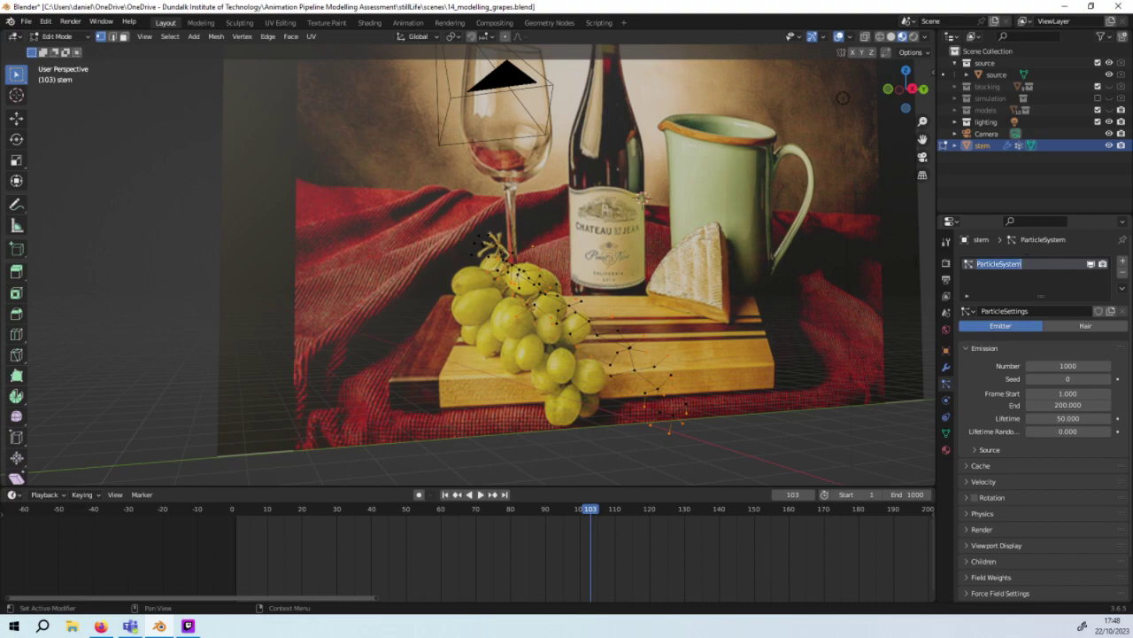
type("Grapes")
key("Return")
left_click(1089, 328)
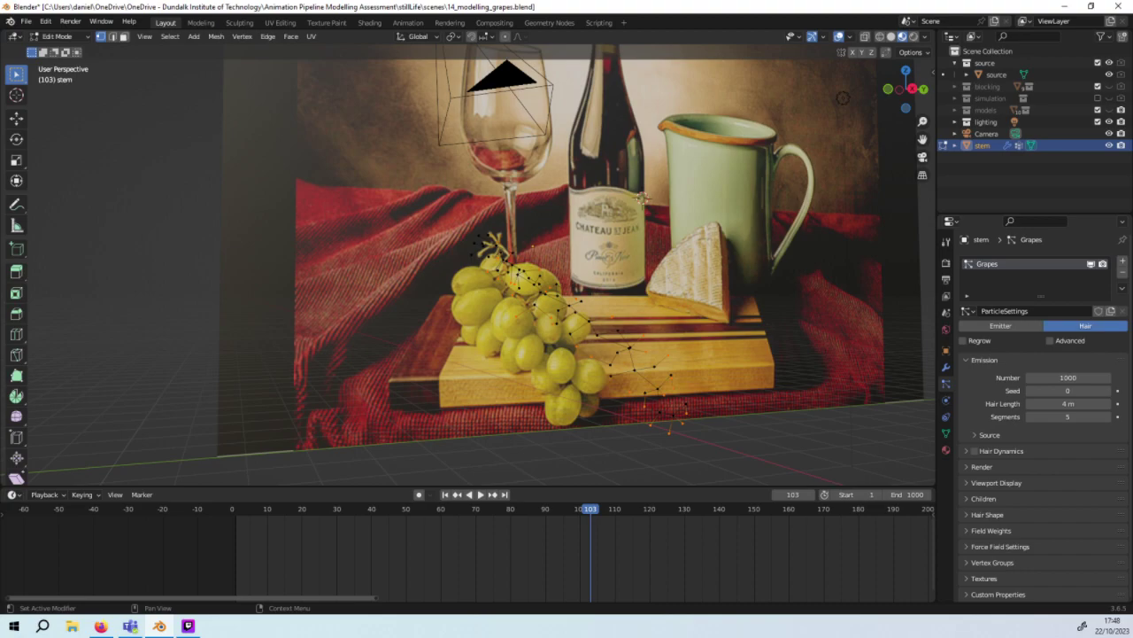
left_click(100, 625)
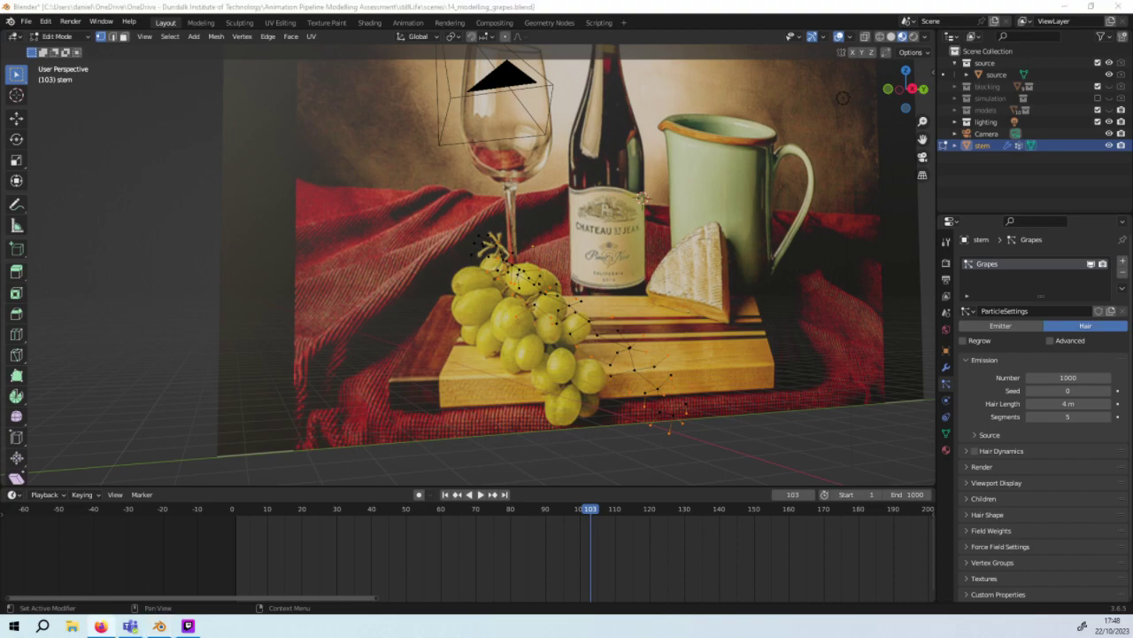
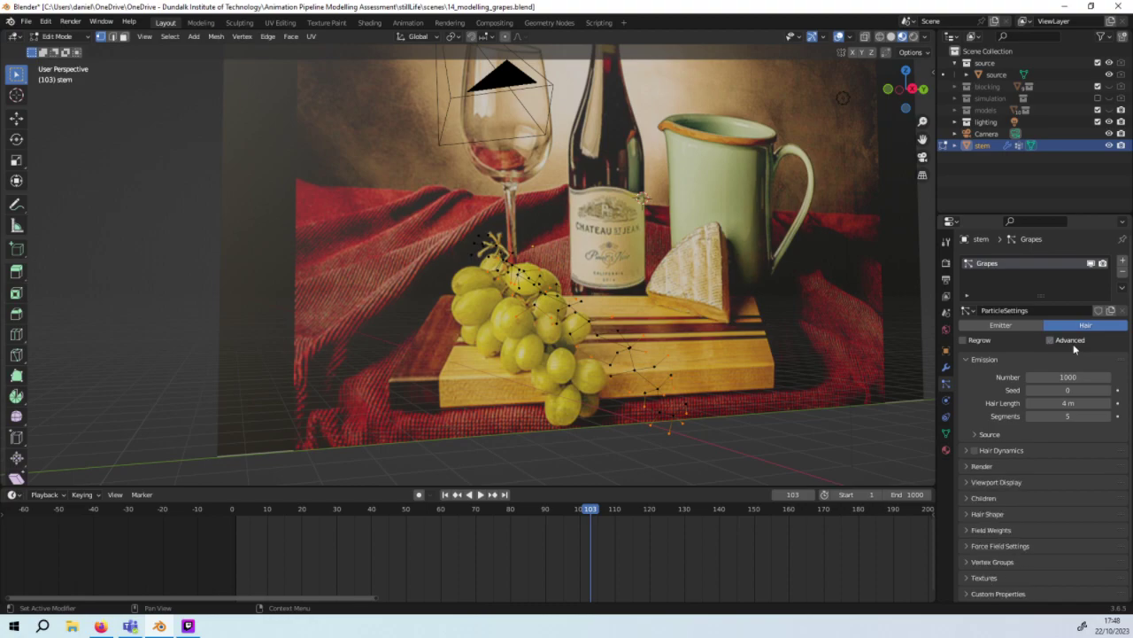
Step: Set the stem's hairs to emit from Vertices, enable Advanced, and expand the Velocity panel
left_click(1027, 434)
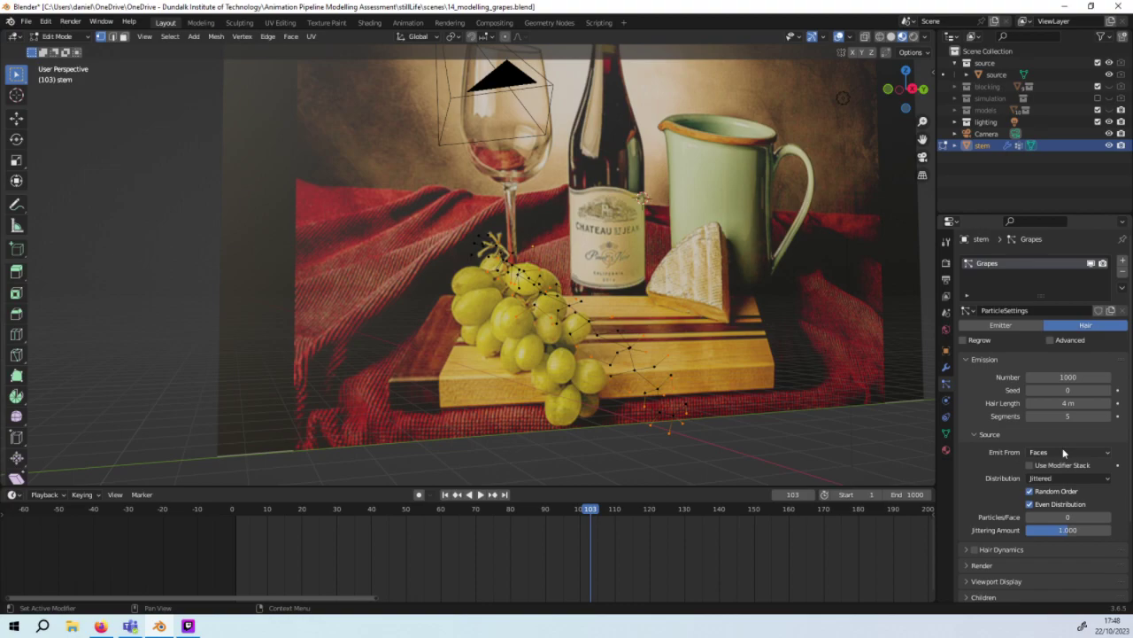
left_click(1065, 453)
left_click(1065, 470)
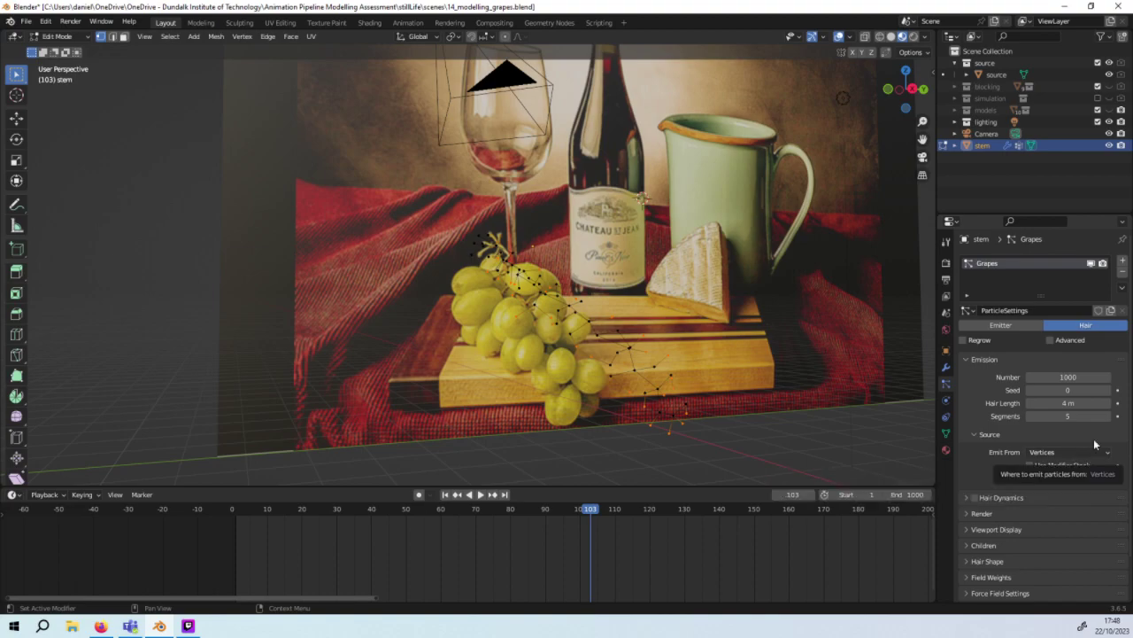
left_click(1076, 339)
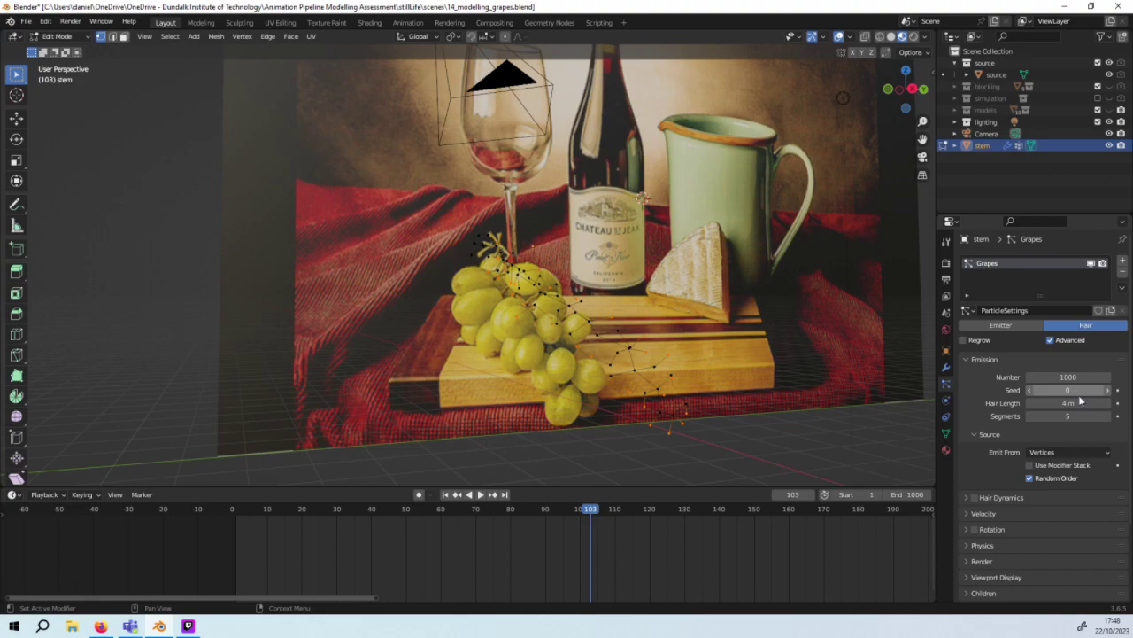
scroll(1077, 426, "down", 1)
scroll(1072, 451, "down", 3)
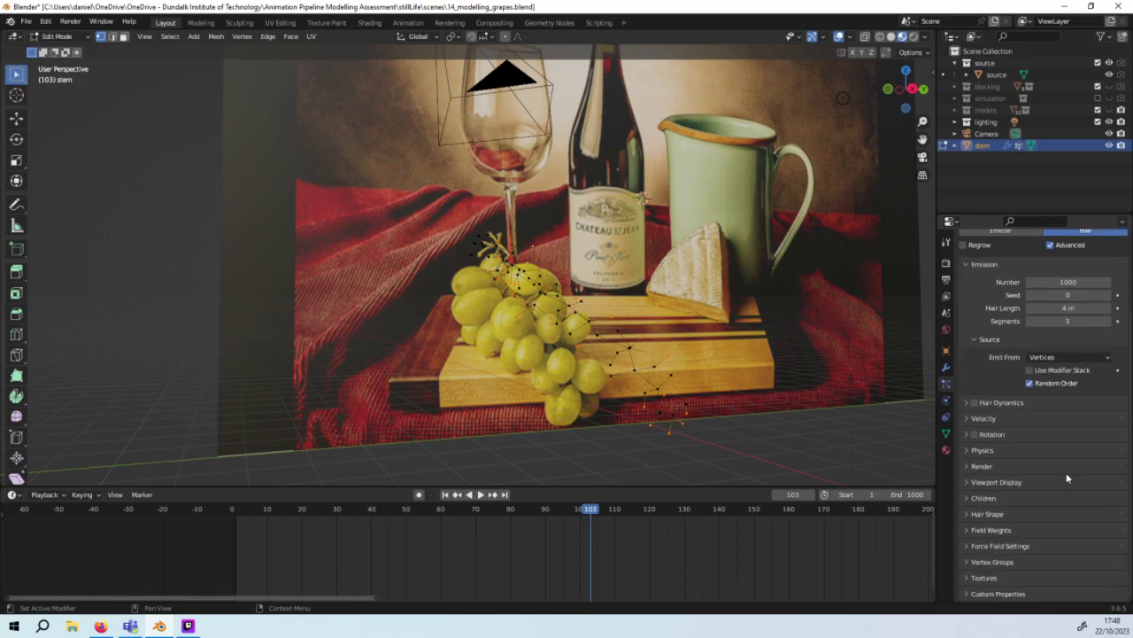
left_click(1030, 419)
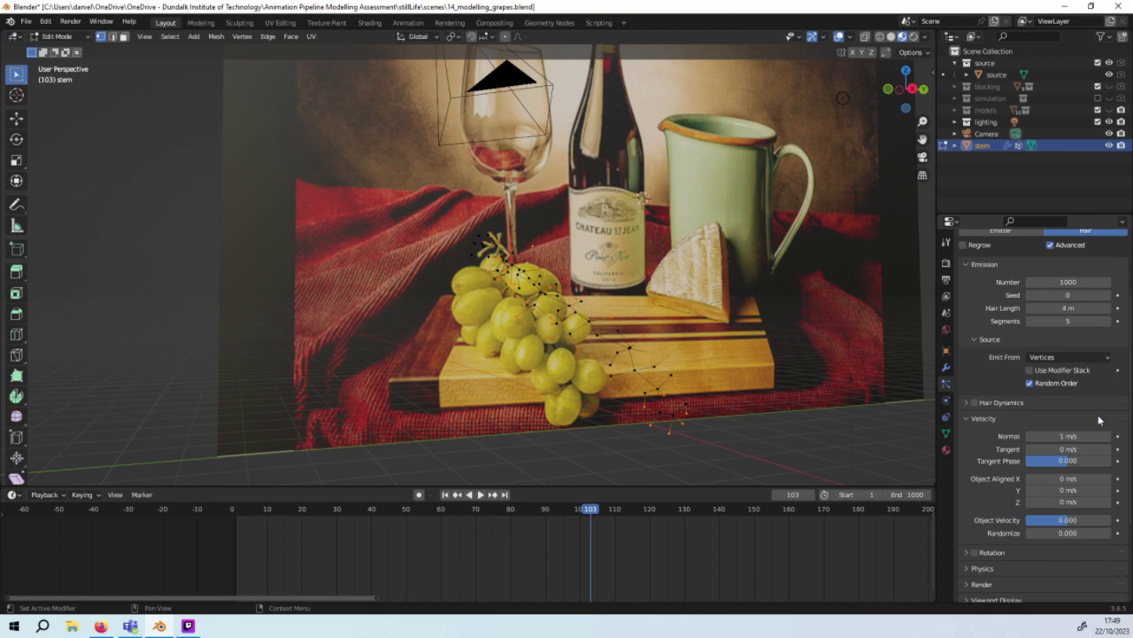
Step: Enable particle rotation with the Normal orientation axis and randomize set to about 0.129
left_click(993, 416)
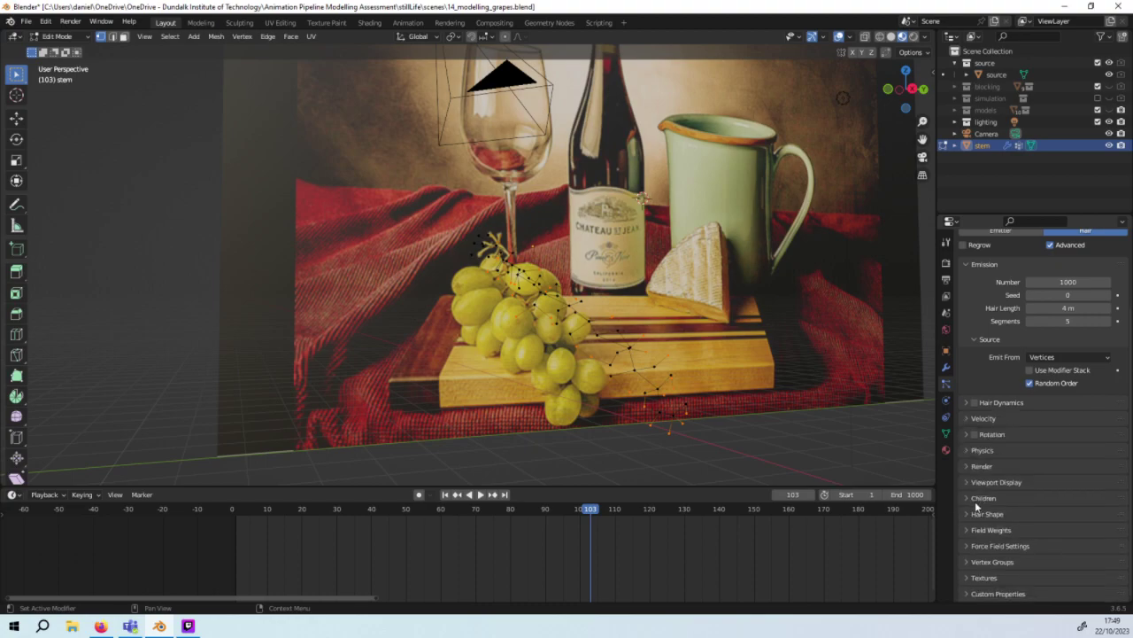
left_click(965, 434)
left_click(974, 434)
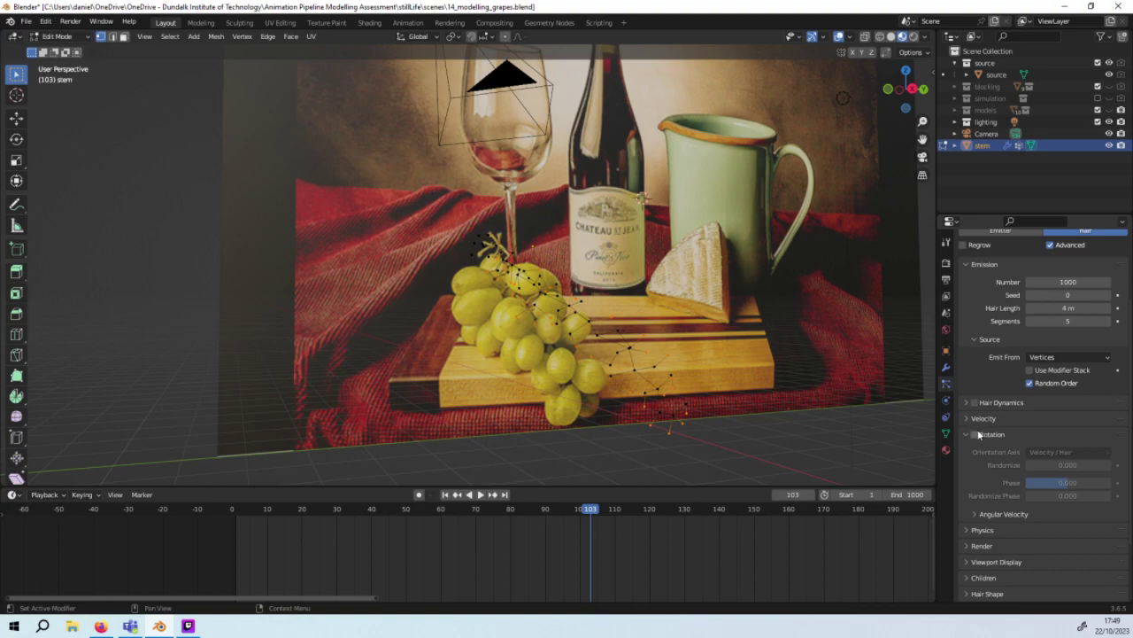
left_click(1043, 453)
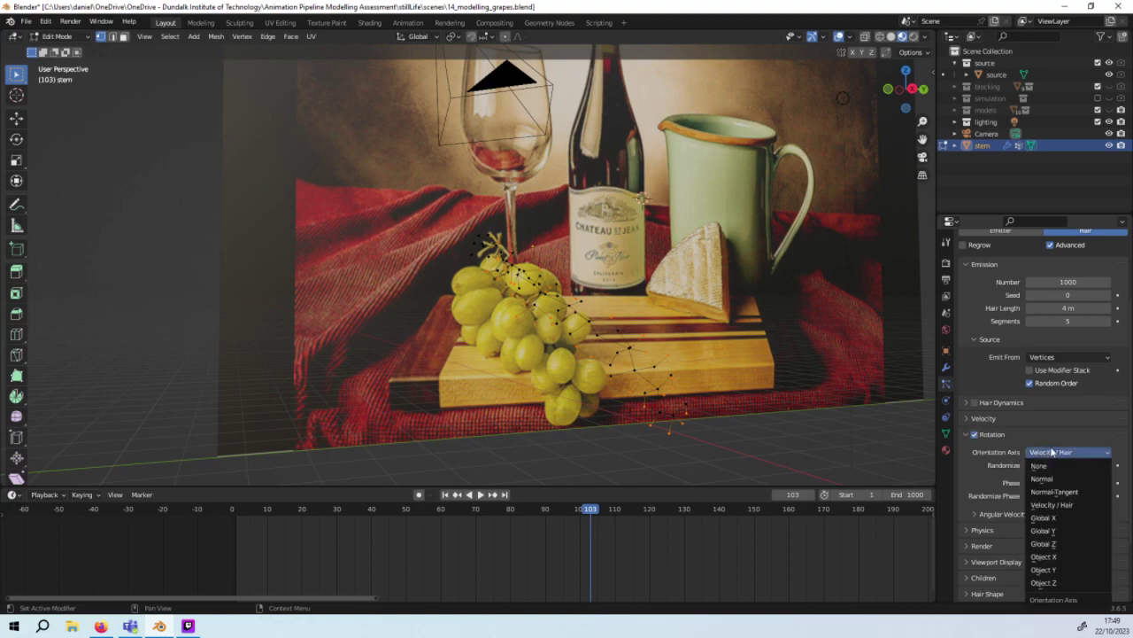
left_click(1063, 478)
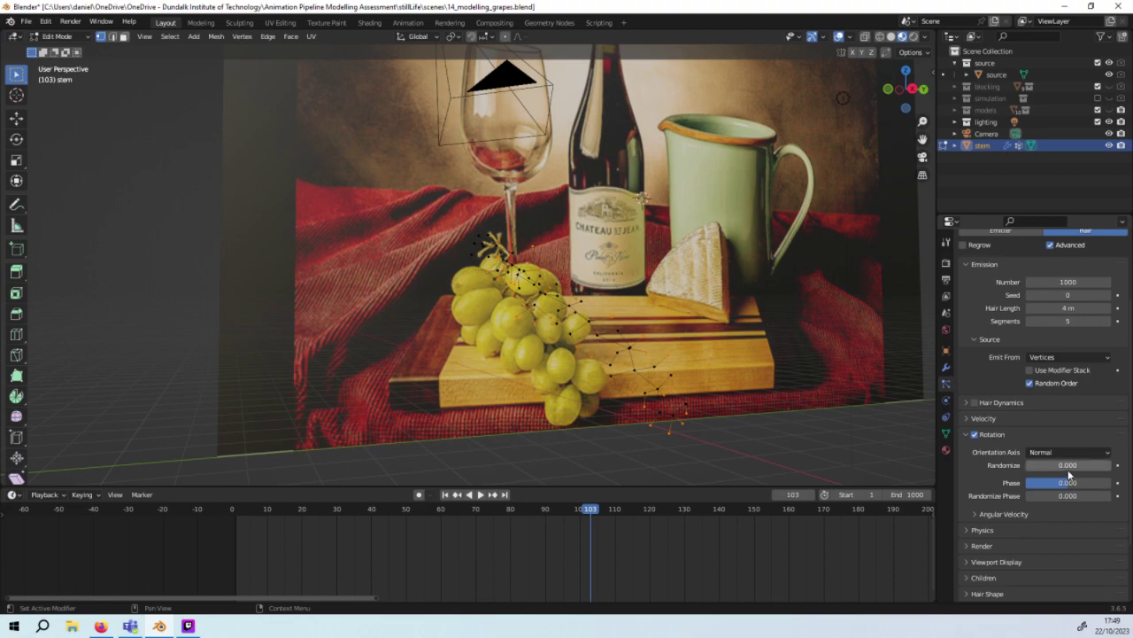
left_click_drag(1088, 483, 1078, 478)
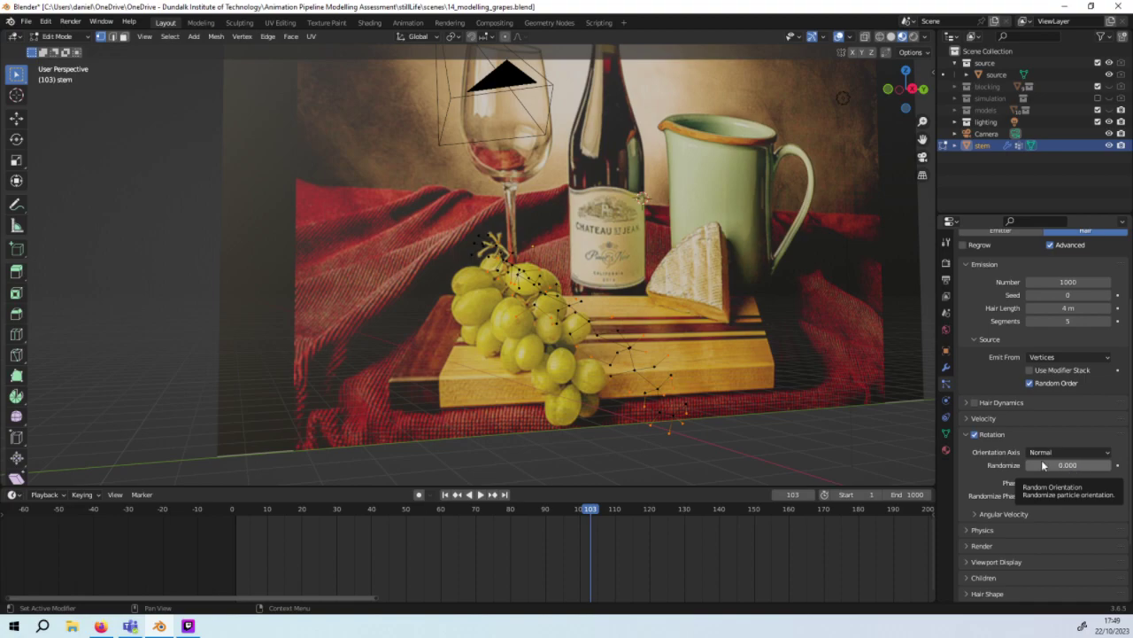
left_click_drag(1036, 464, 1046, 465)
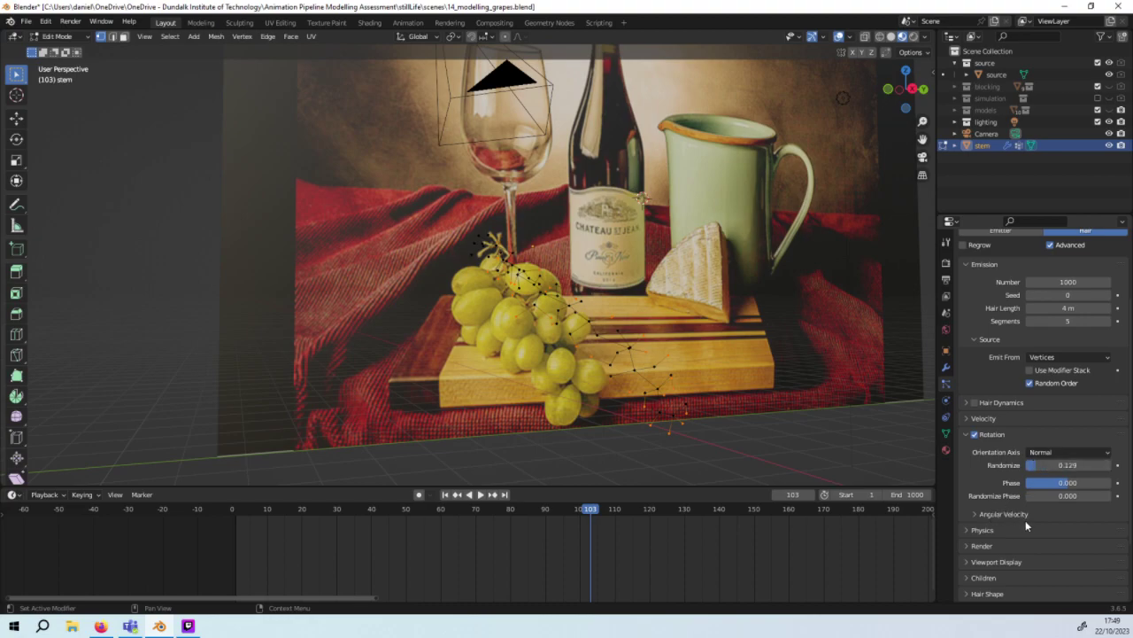
scroll(1026, 525, "down", 2)
Step: Set the stem's hair particles to render as Object
left_click(983, 498)
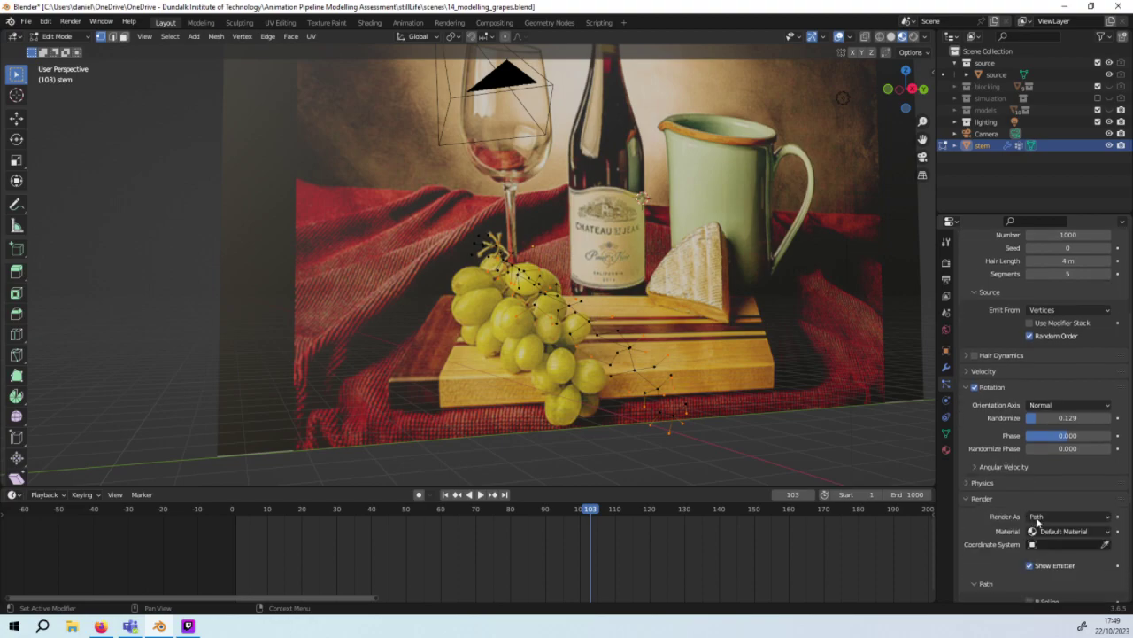
left_click(1038, 520)
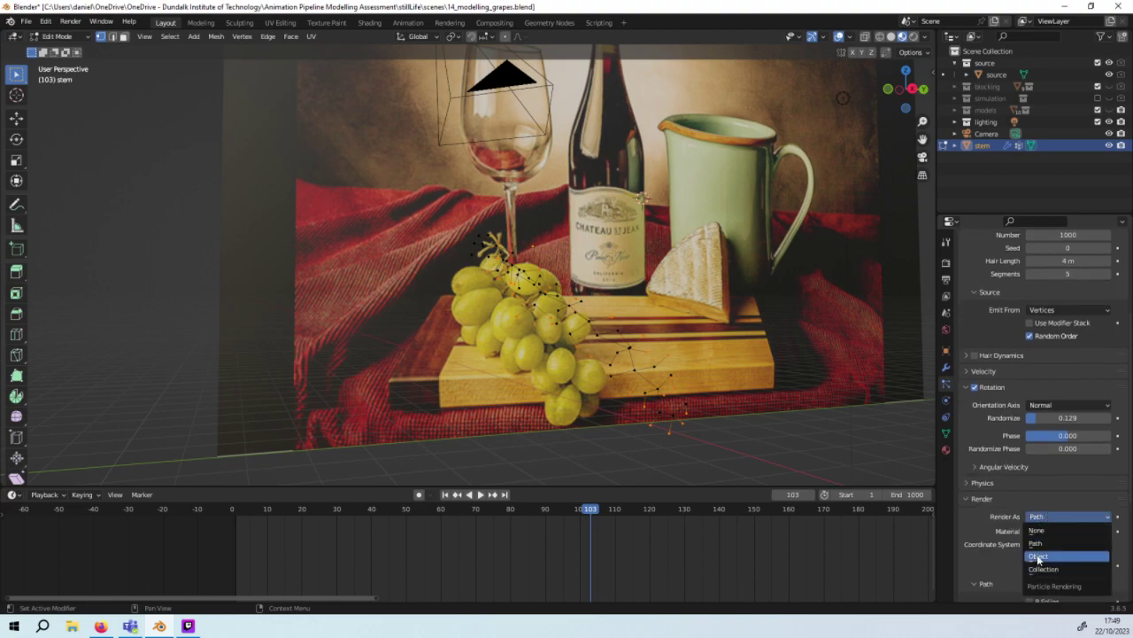
left_click(1038, 556)
scroll(1058, 533, "down", 1)
scroll(1062, 534, "down", 1)
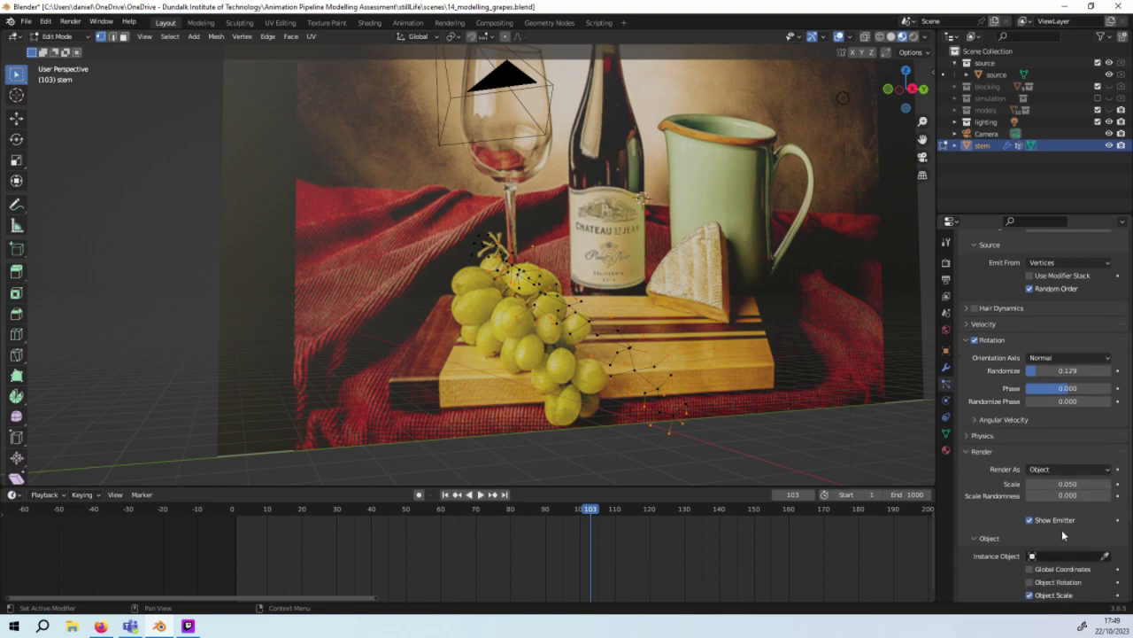
middle_click_drag(779, 414, 725, 387)
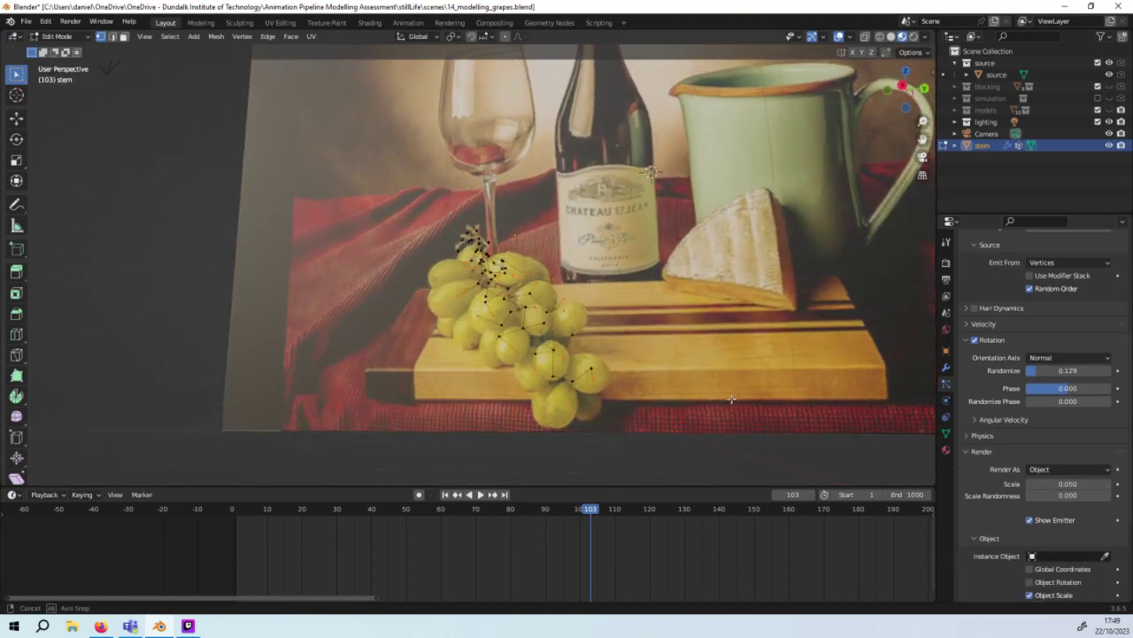
middle_click_drag(725, 386, 733, 409)
Step: Switch from Edit Mode back to Object Mode and select the reference image plane
right_click(654, 378)
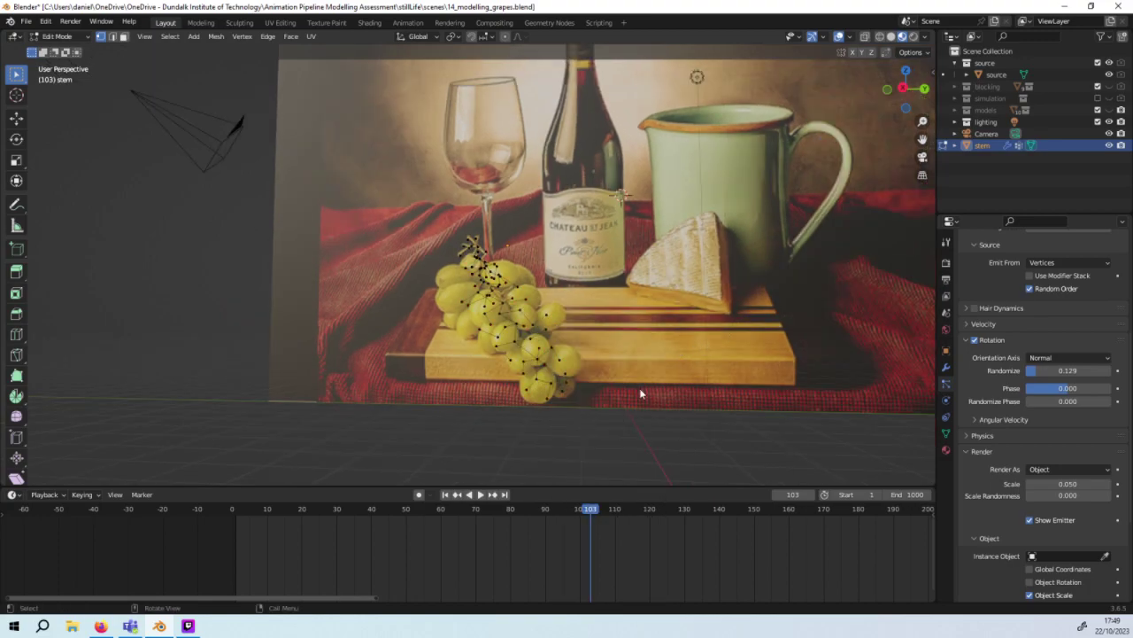
right_click(642, 392)
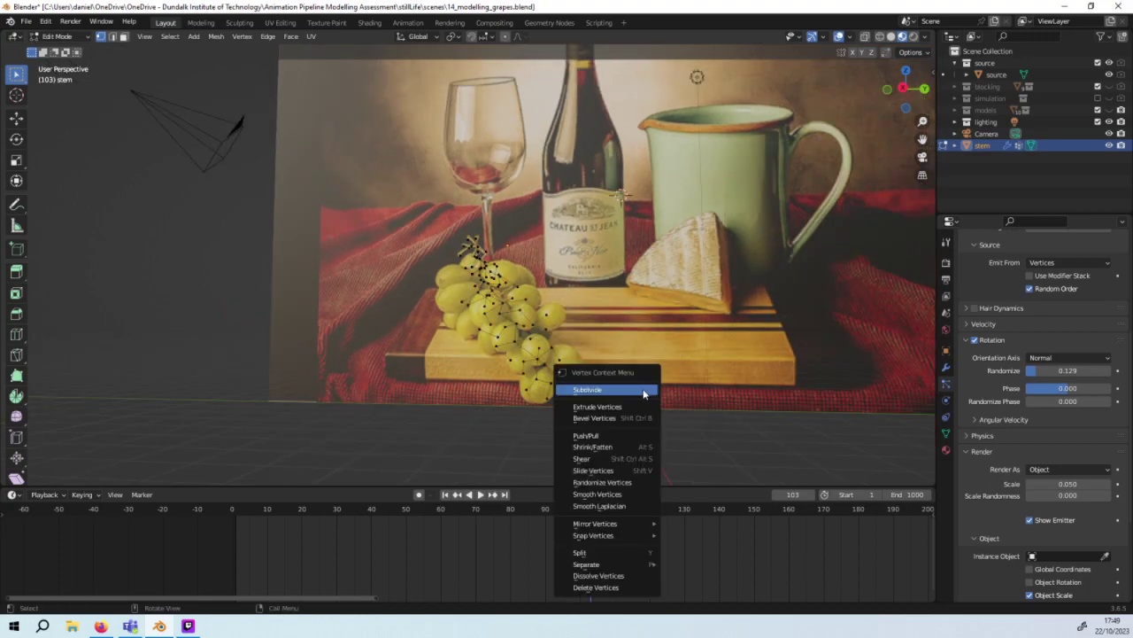
left_click(58, 36)
left_click(63, 51)
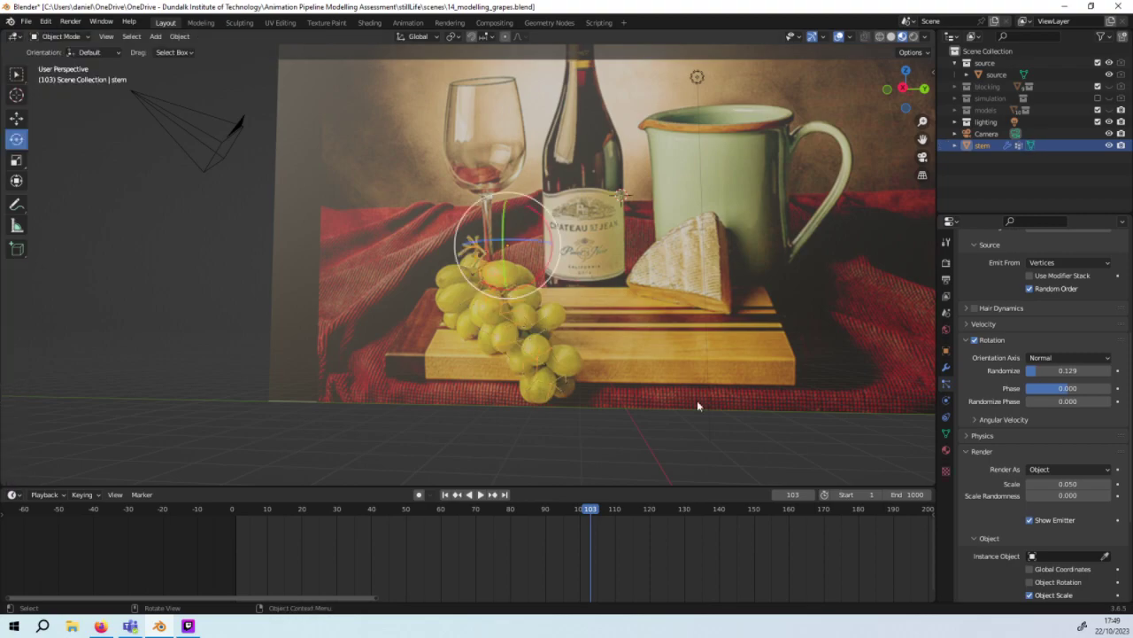
left_click(673, 382)
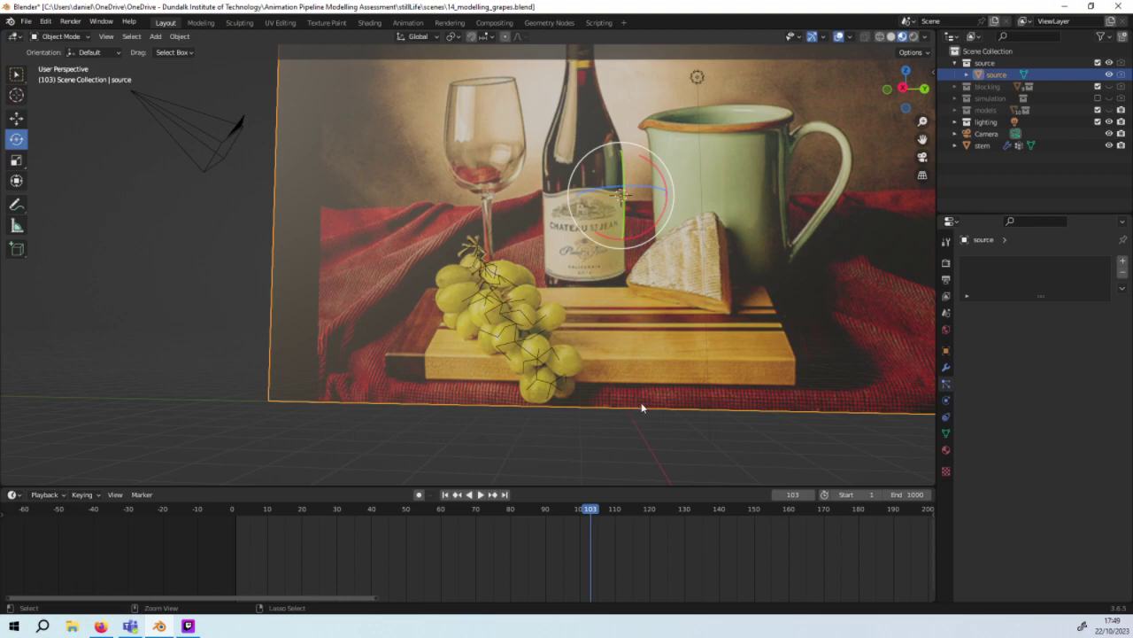
Step: Add a UV sphere to the scene, undoing an accidentally added circle
key("shift+a")
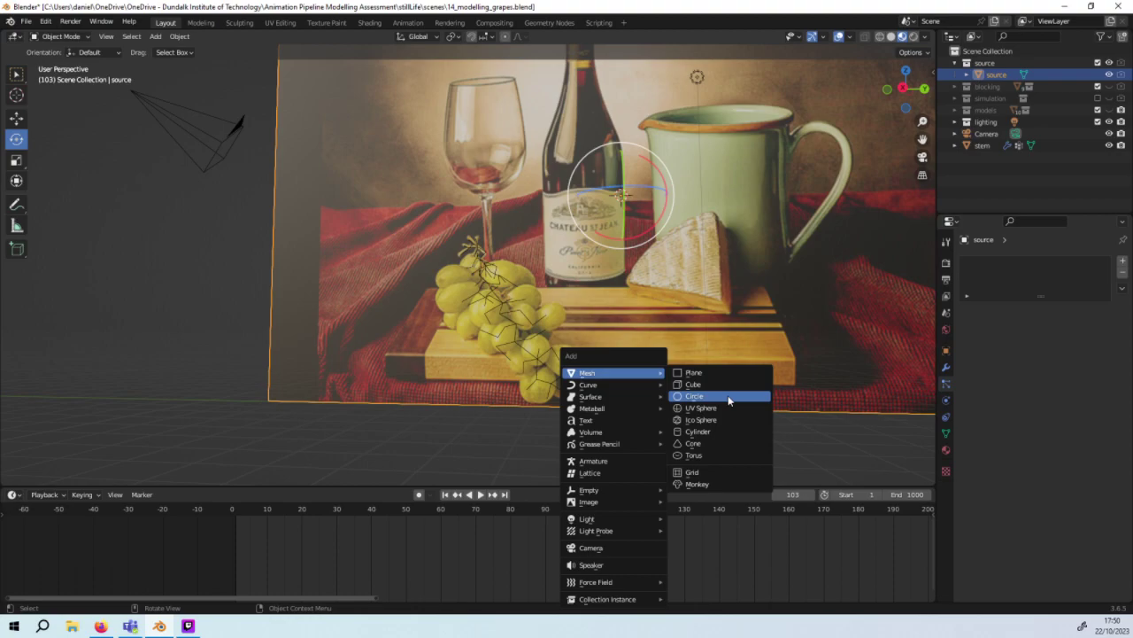
left_click(728, 401)
key("ctrl+z")
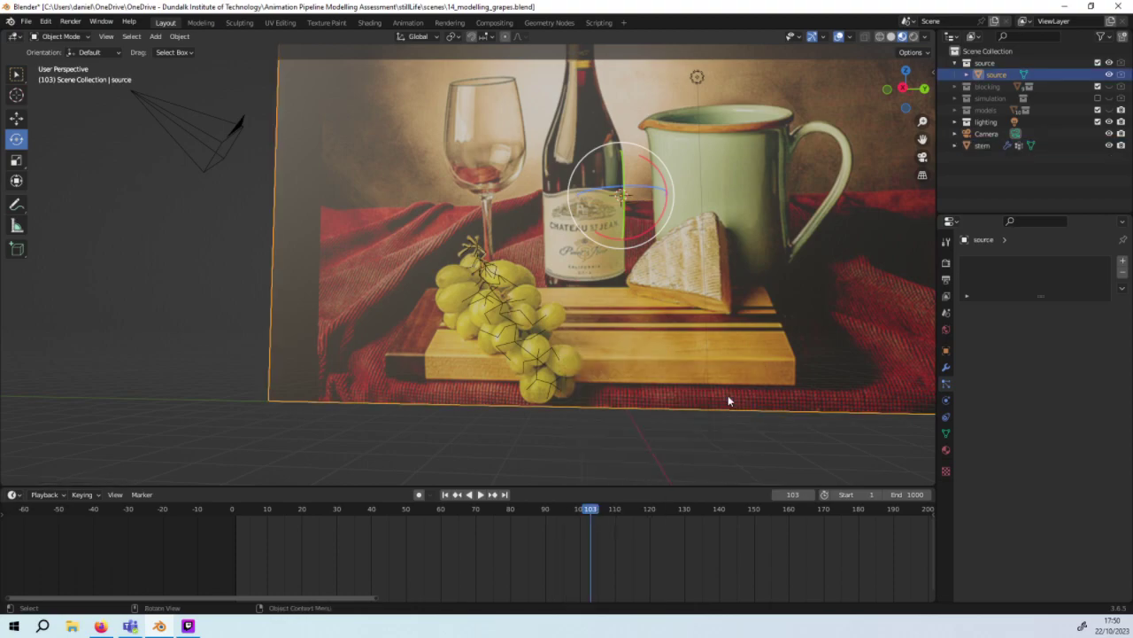
key("shift+a")
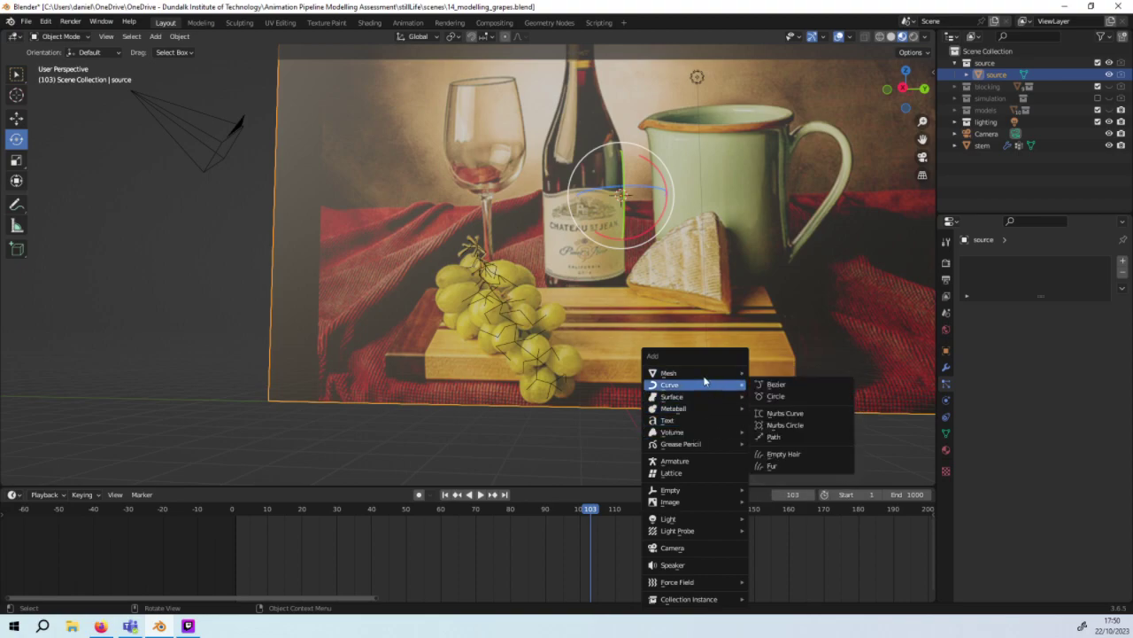
mouse_move(693, 372)
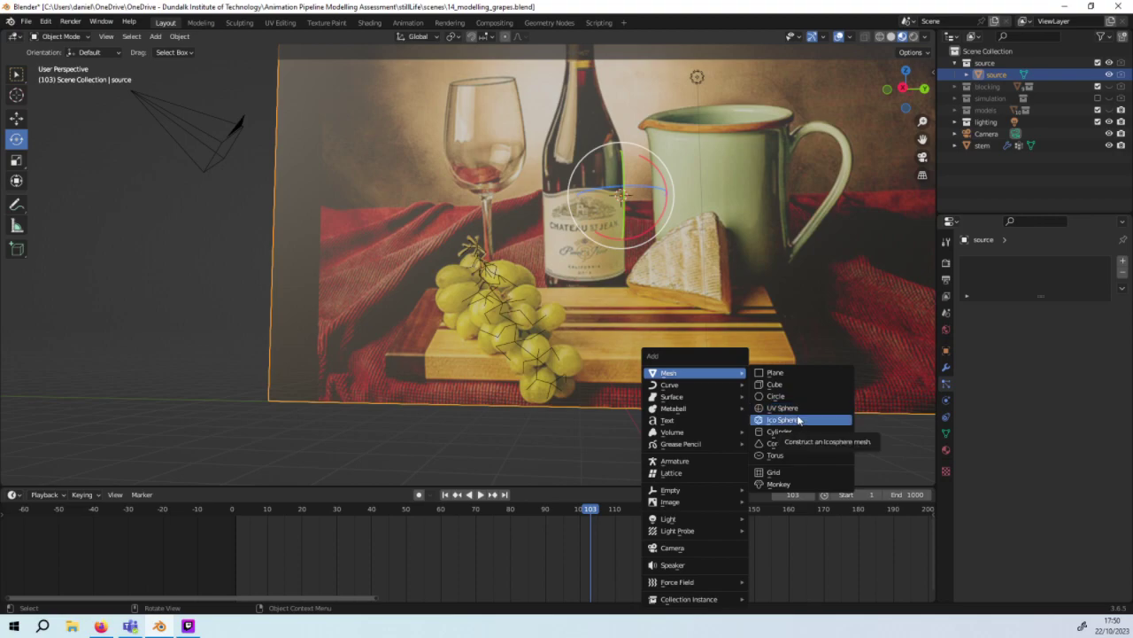
left_click(781, 407)
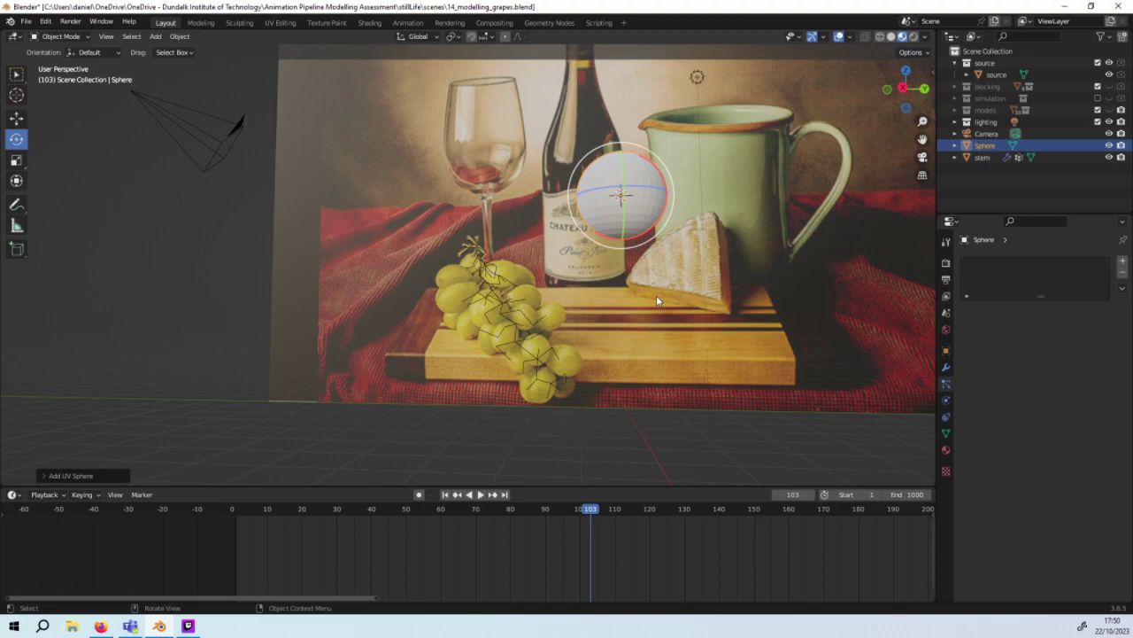
Step: Move the sphere onto the cutting board, slide it along X, and switch to right view
key("g")
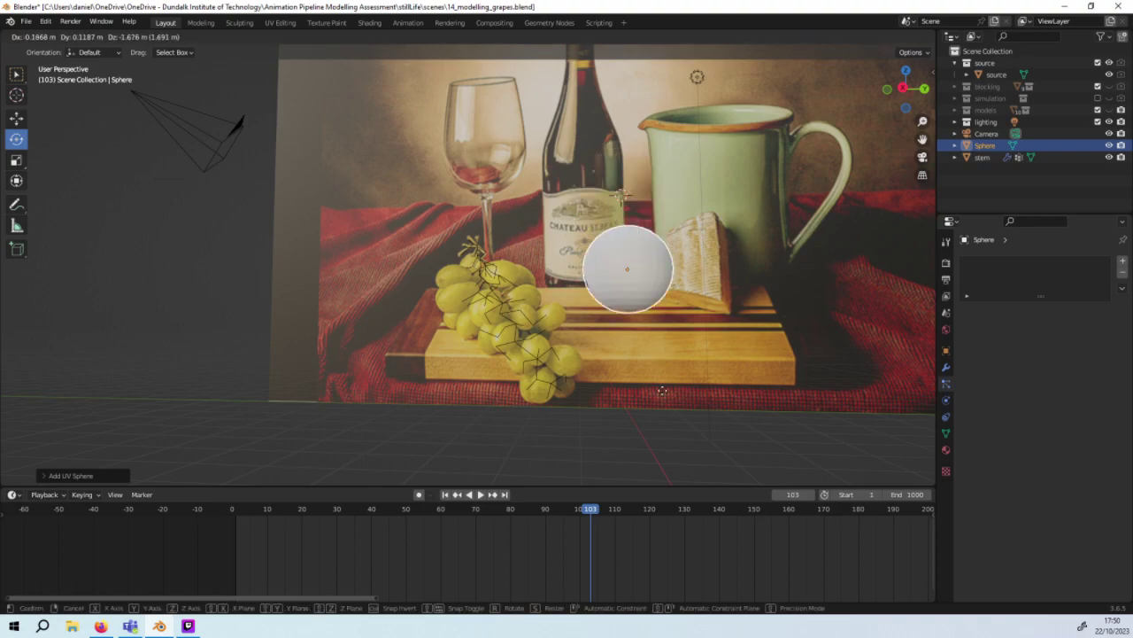
left_click(655, 456)
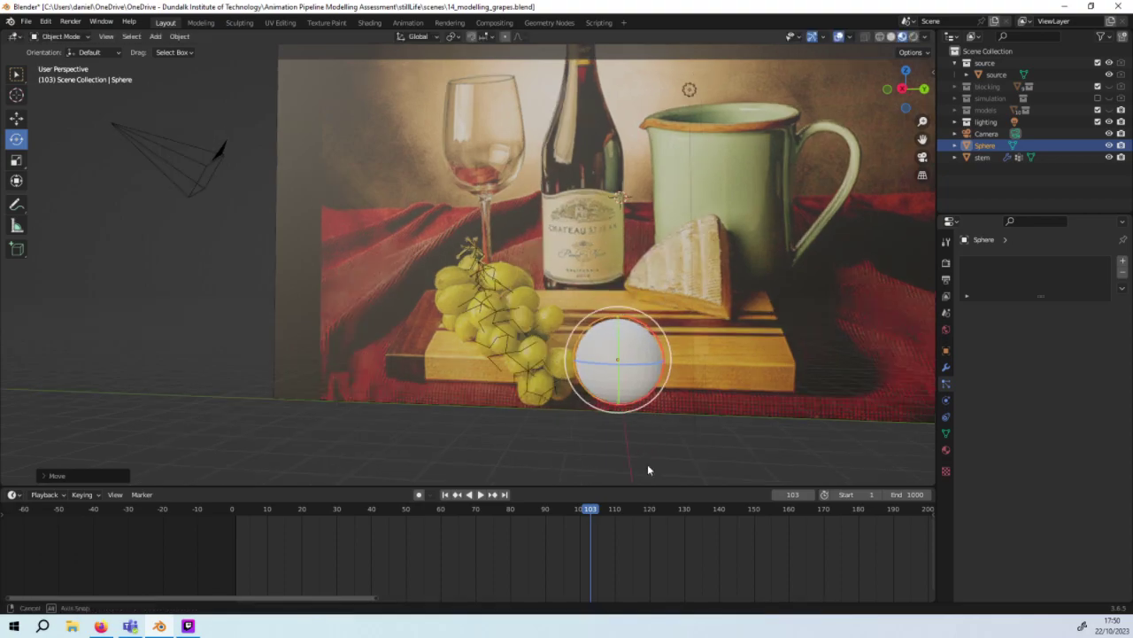
middle_click_drag(647, 464, 647, 466)
key("g")
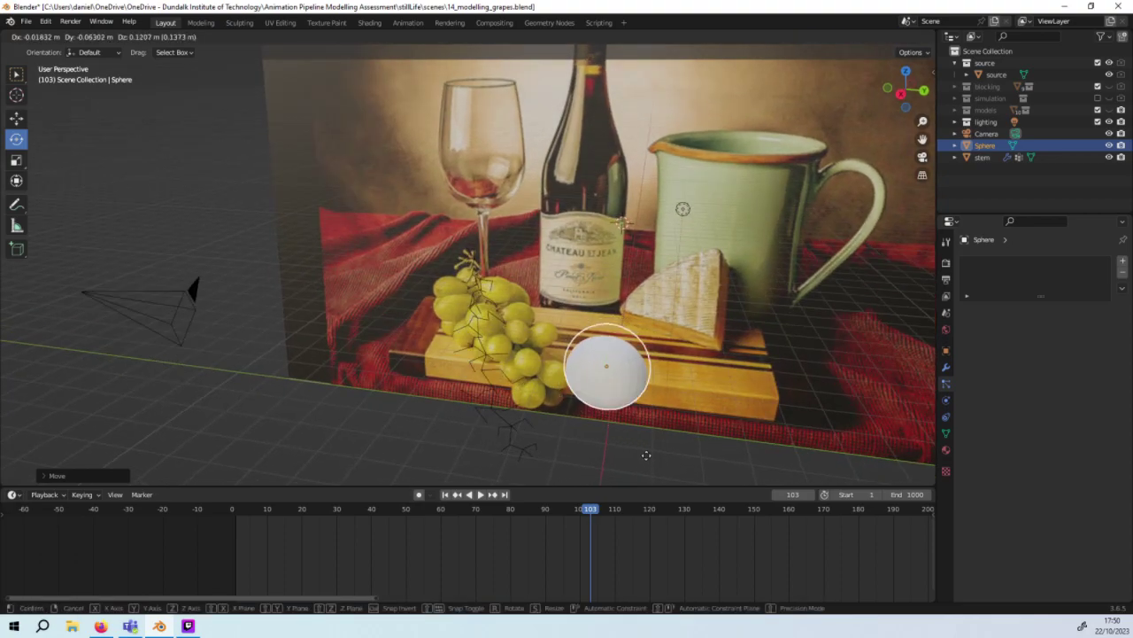
key("x")
left_click(637, 93)
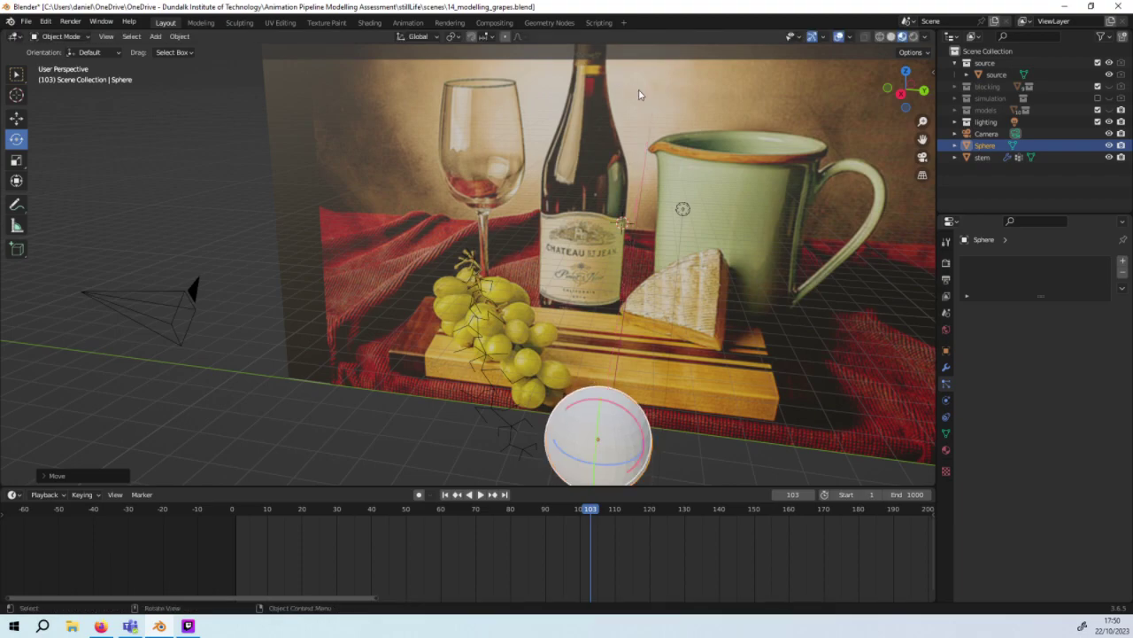
mouse_move(722, 230)
middle_mouse_down()
mouse_move(727, 299)
mouse_move(740, 297)
middle_mouse_up()
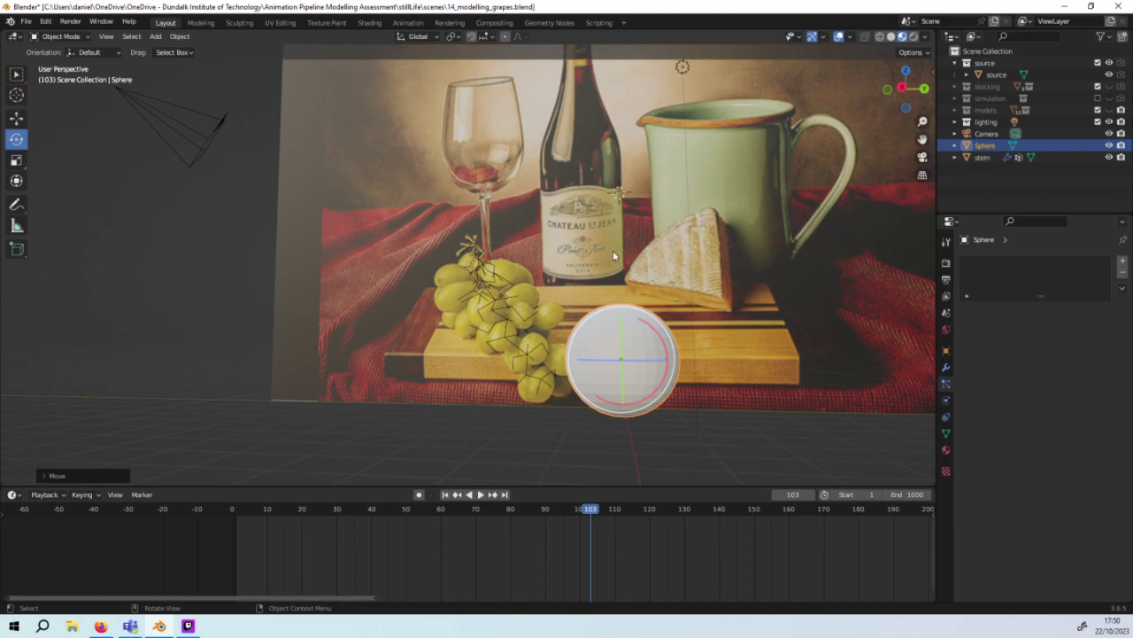
key("KP_3")
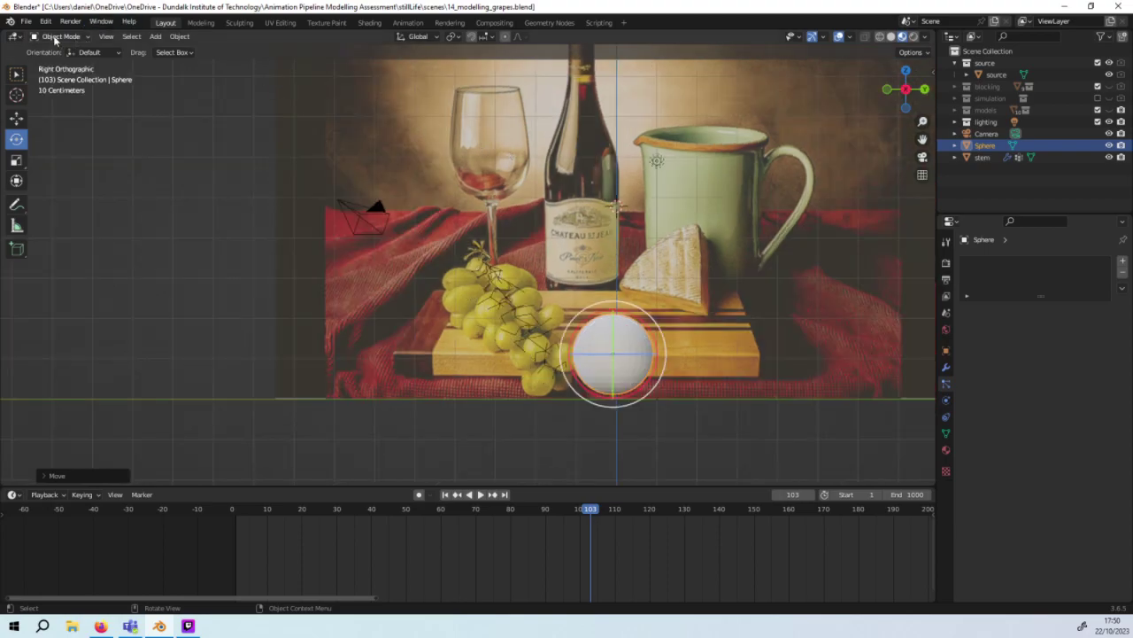
Step: Enter Edit Mode and scale the sphere's mesh down toward grape size
left_click(60, 36)
left_click(54, 59)
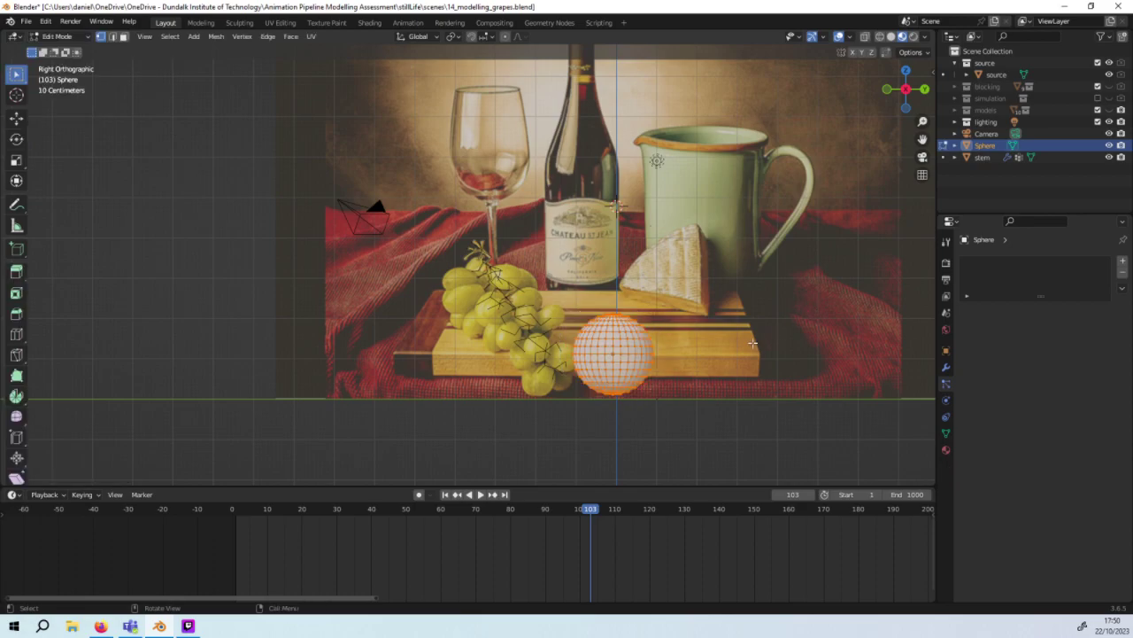
key("s")
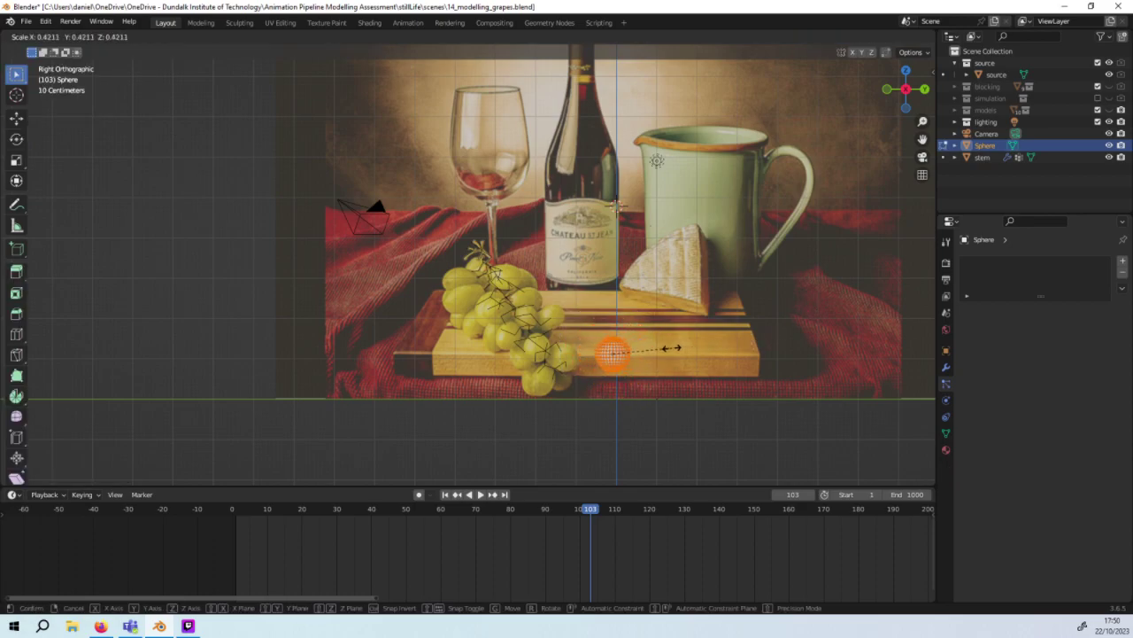
left_click(671, 348)
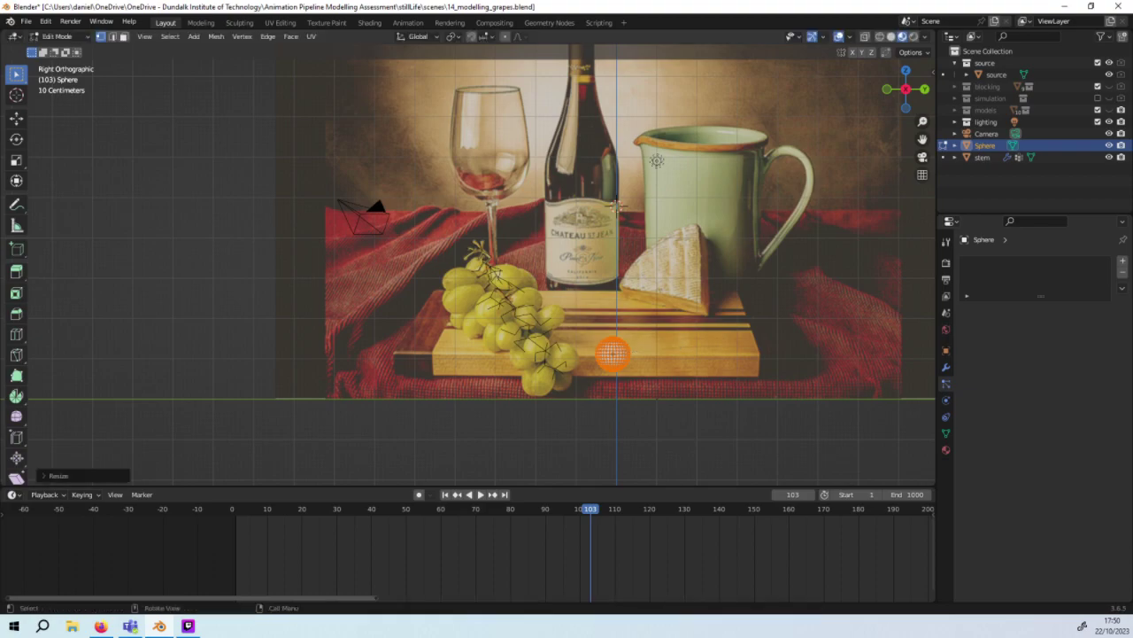
Step: Cancel a Y-axis rescale, undo an X-axis rescale, then start stretching the sphere along Z
key("s")
key("y")
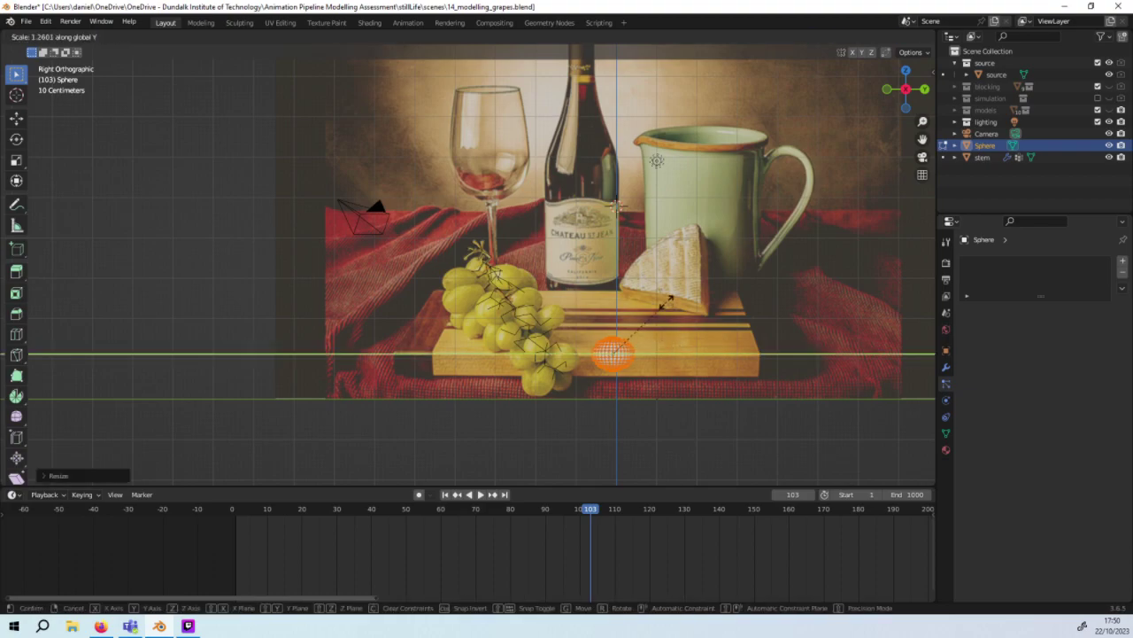
right_click(699, 301)
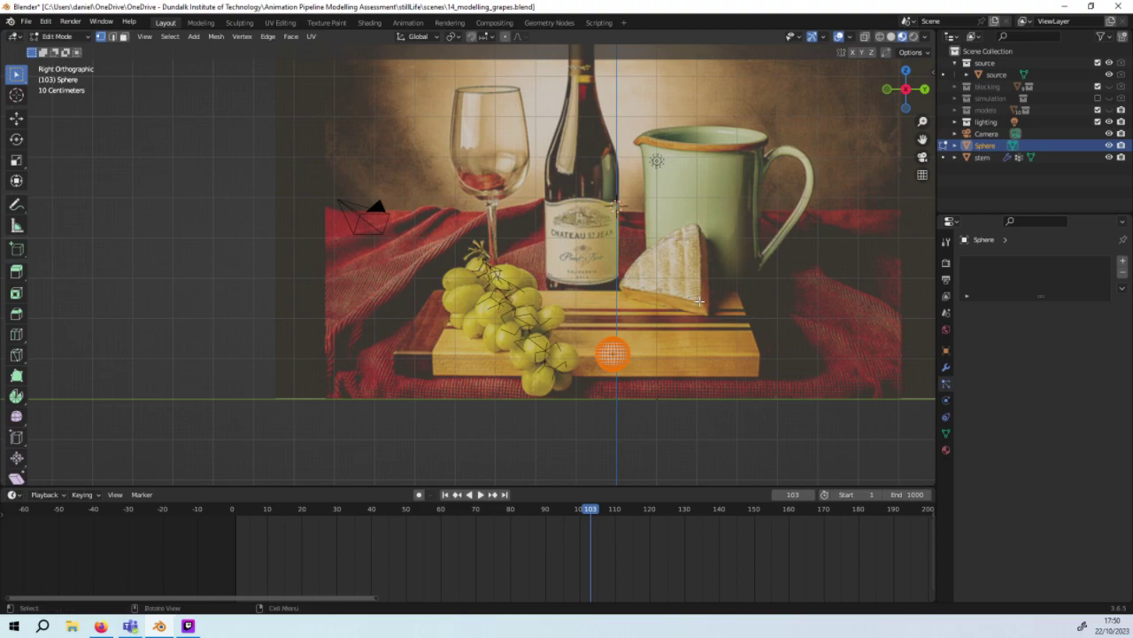
key("s")
key("x")
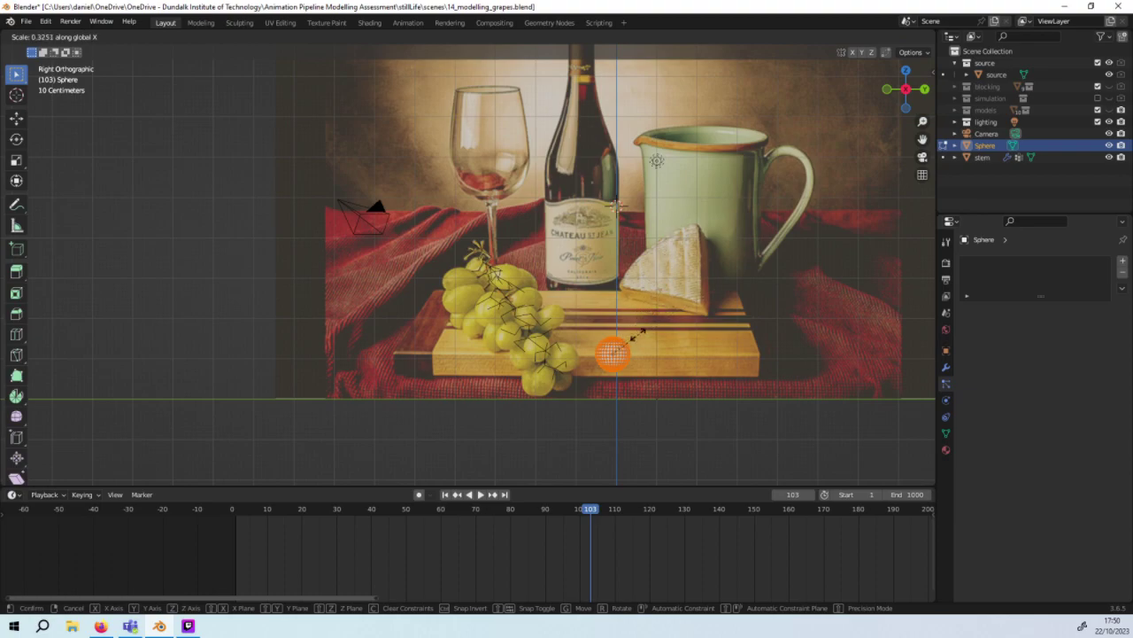
left_click(580, 457)
key("ctrl+z")
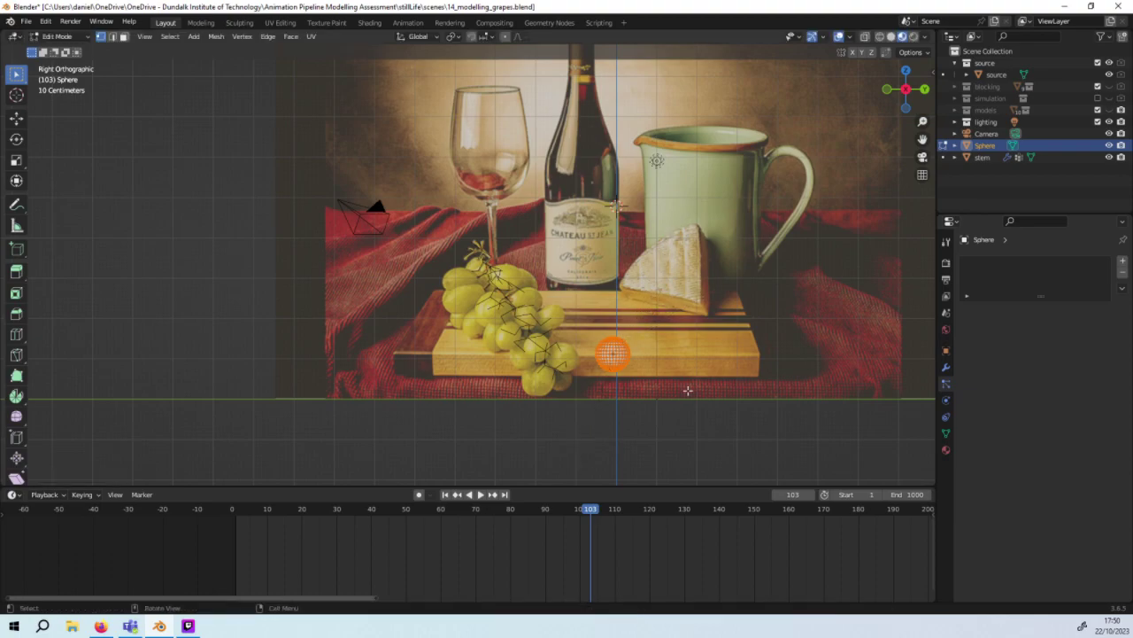
mouse_move(687, 392)
middle_mouse_down()
mouse_move(657, 378)
mouse_move(669, 356)
middle_mouse_up()
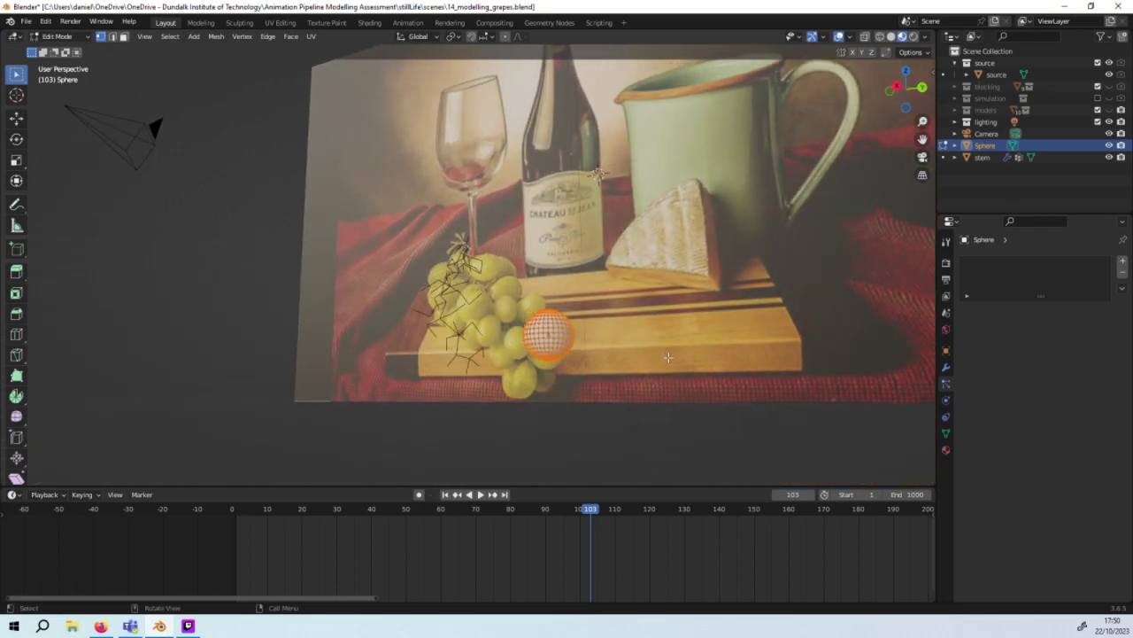
key("s")
key("z")
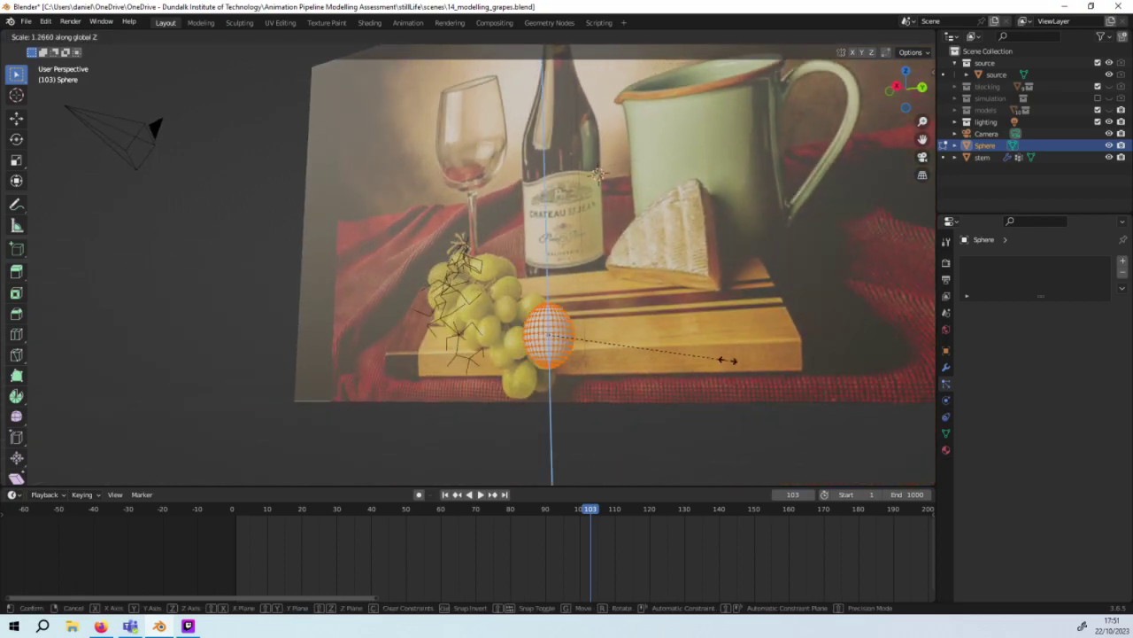
Step: Confirm the vertical stretch into an egg, deselect its vertices, and switch to edge select
left_click(767, 363)
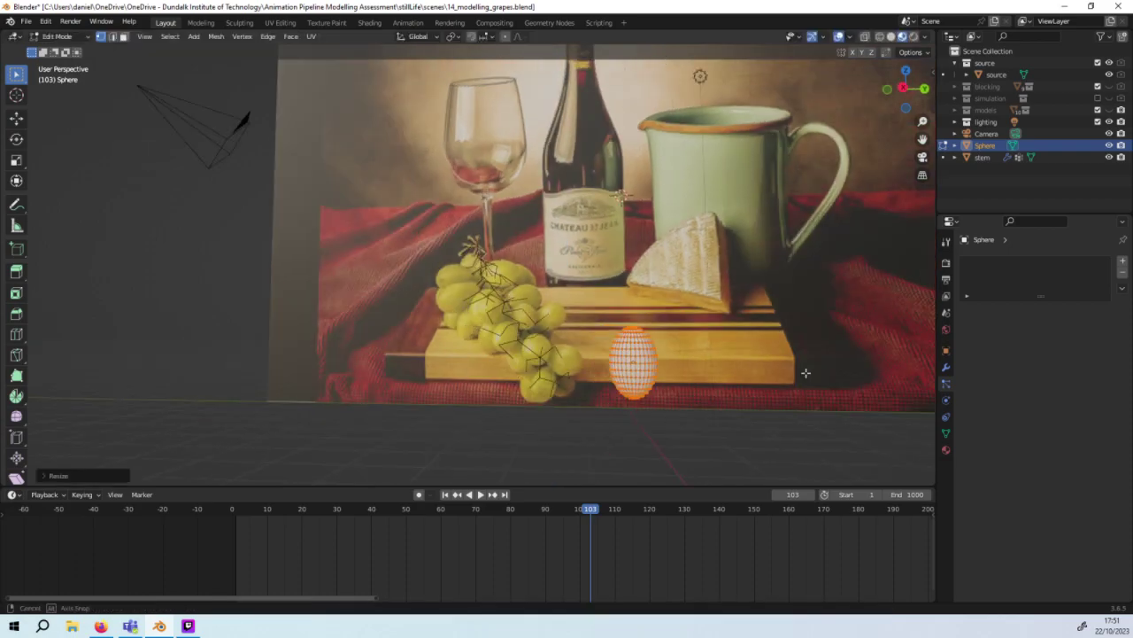
mouse_move(767, 364)
middle_mouse_down()
mouse_move(804, 372)
mouse_move(807, 346)
mouse_move(742, 407)
middle_mouse_up()
scroll(742, 408, "up", 3)
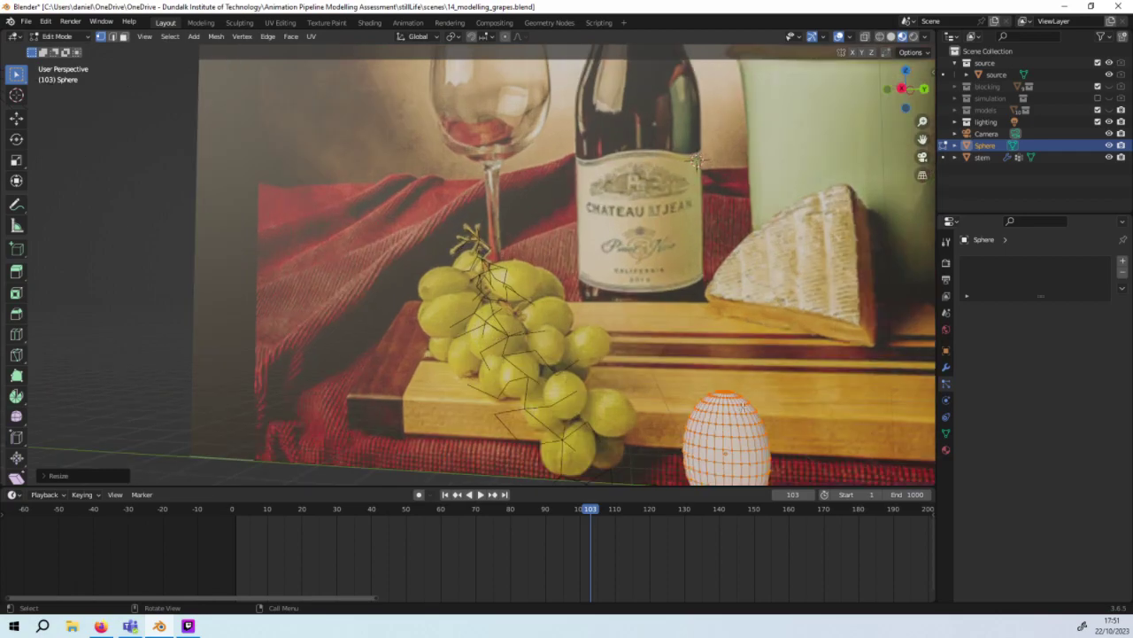
scroll(752, 416, "down", 3)
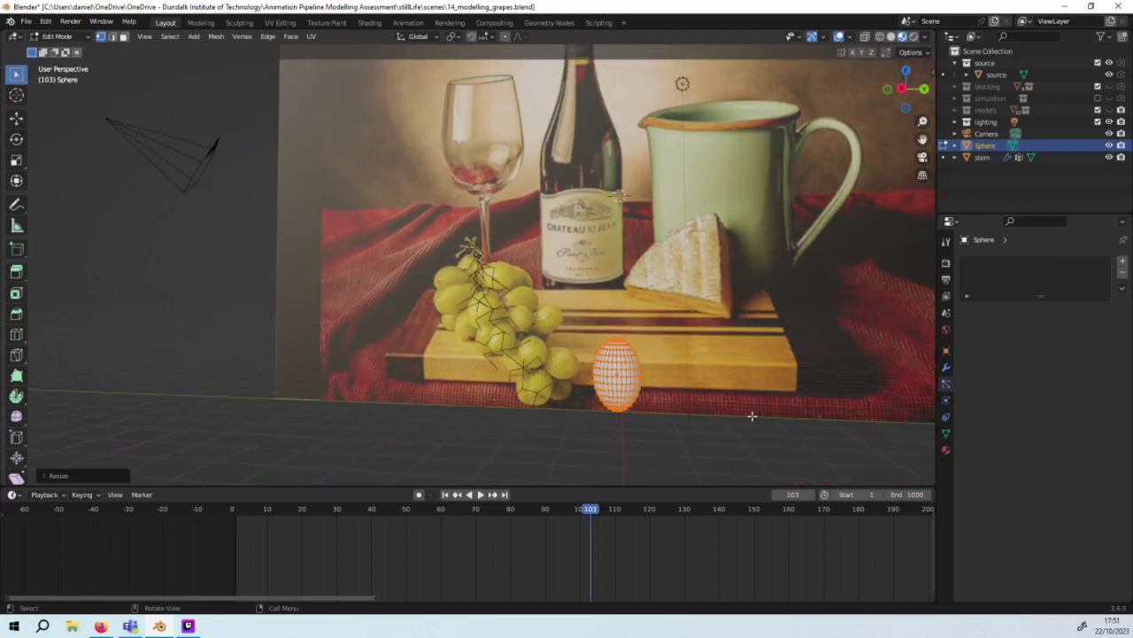
mouse_move(752, 416)
middle_mouse_down()
mouse_move(715, 397)
mouse_move(711, 377)
mouse_move(731, 397)
mouse_move(710, 388)
middle_mouse_up()
left_click(573, 345)
left_click(113, 36)
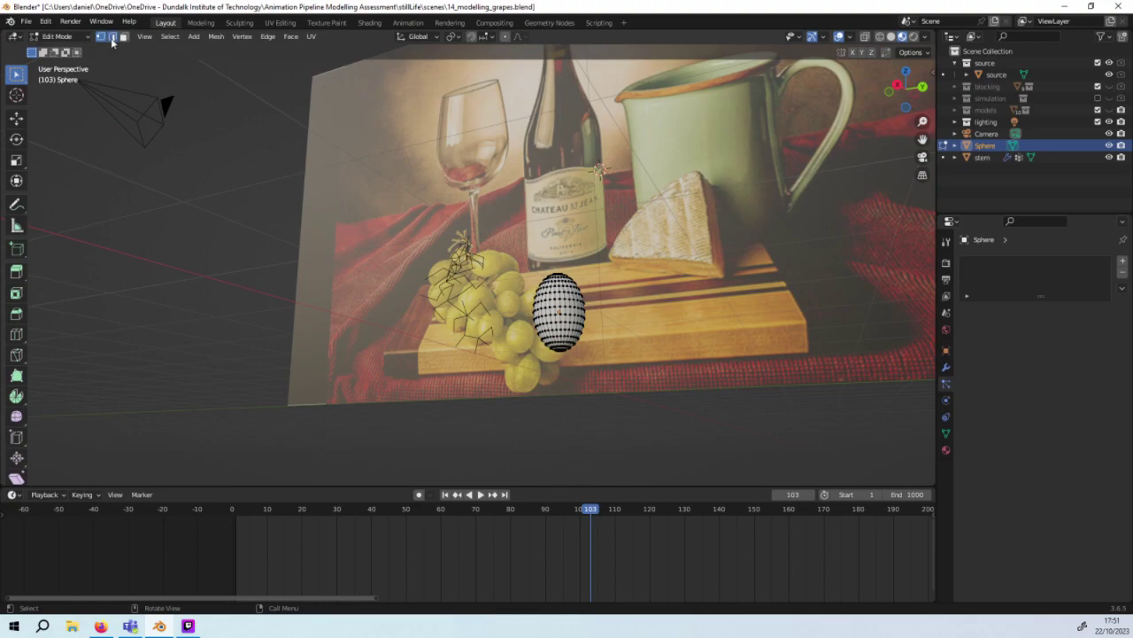
Step: Inspect the egg from the right side view, zooming in close and orbiting to perspective
middle_click_drag(537, 344, 679, 251, "alt")
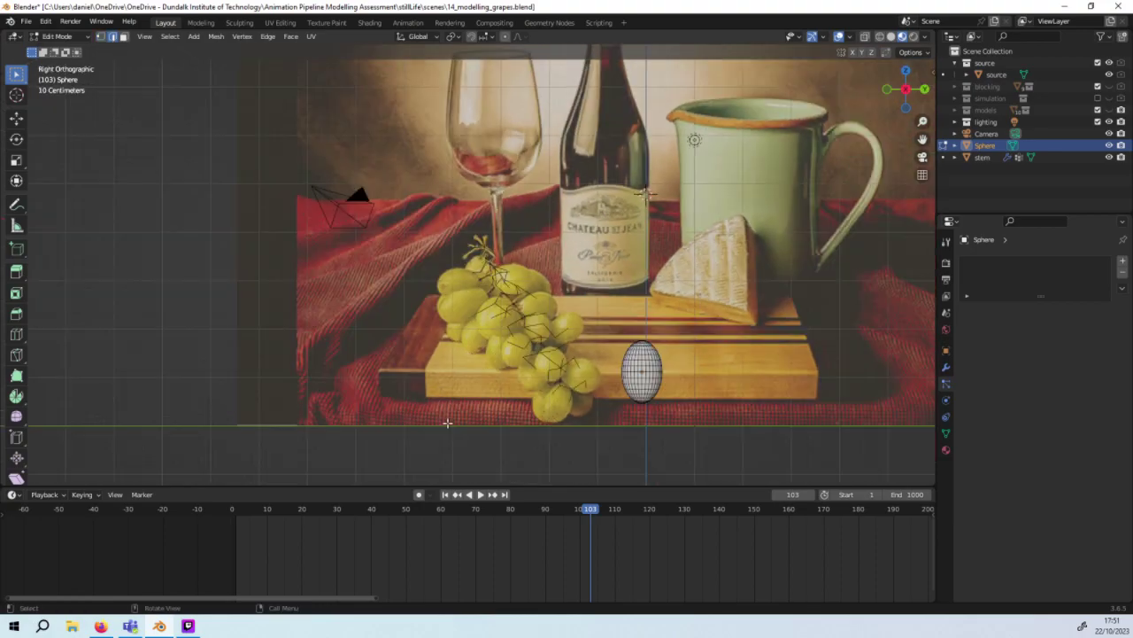
scroll(714, 440, "up", 1)
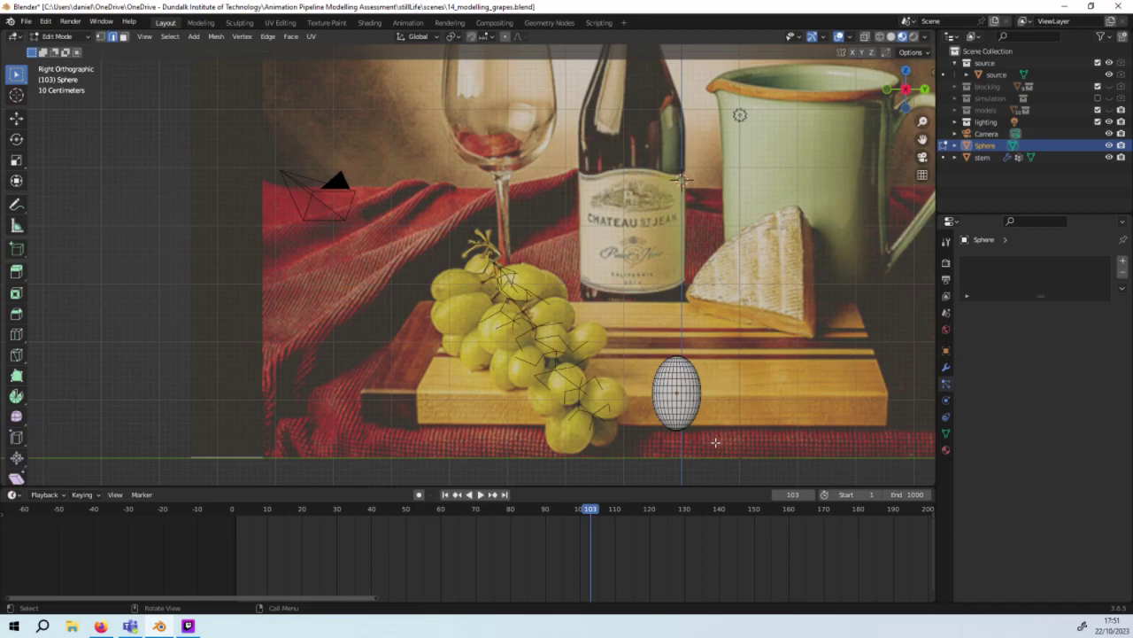
scroll(714, 440, "up", 1)
mouse_move(775, 478)
middle_mouse_down("shift")
mouse_move(773, 307)
mouse_move(772, 360)
mouse_move(739, 328)
mouse_move(754, 337)
middle_mouse_up("shift")
scroll(773, 308, "up", 3)
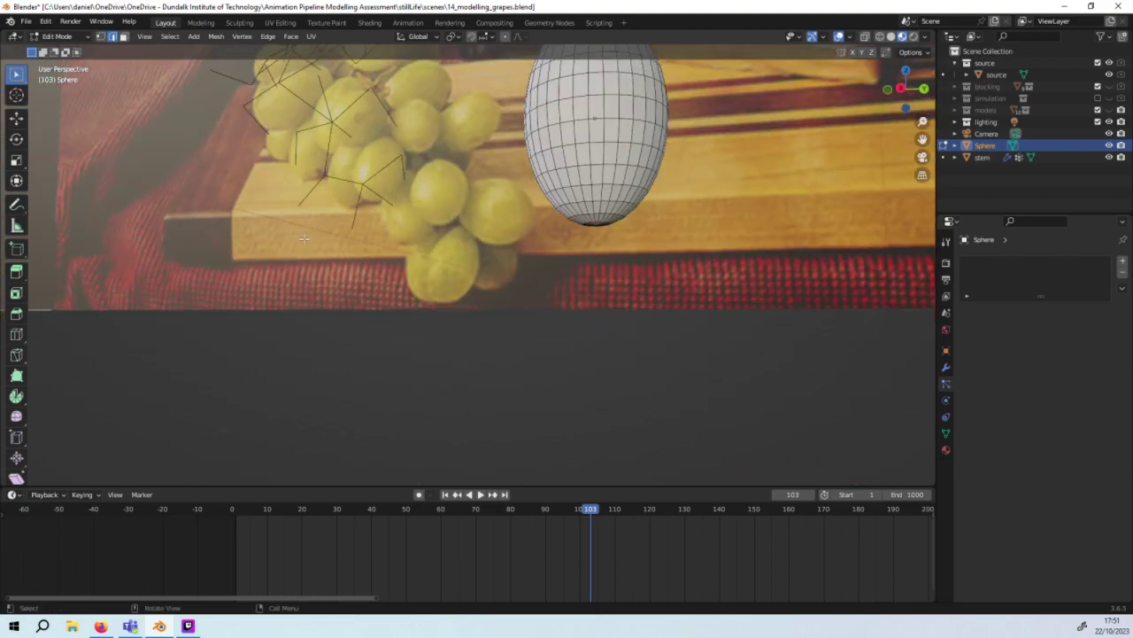
key("KP_3")
mouse_move(304, 238)
middle_mouse_down("ctrl")
mouse_move(759, 290)
mouse_move(637, 363)
mouse_move(626, 405)
middle_mouse_up("ctrl")
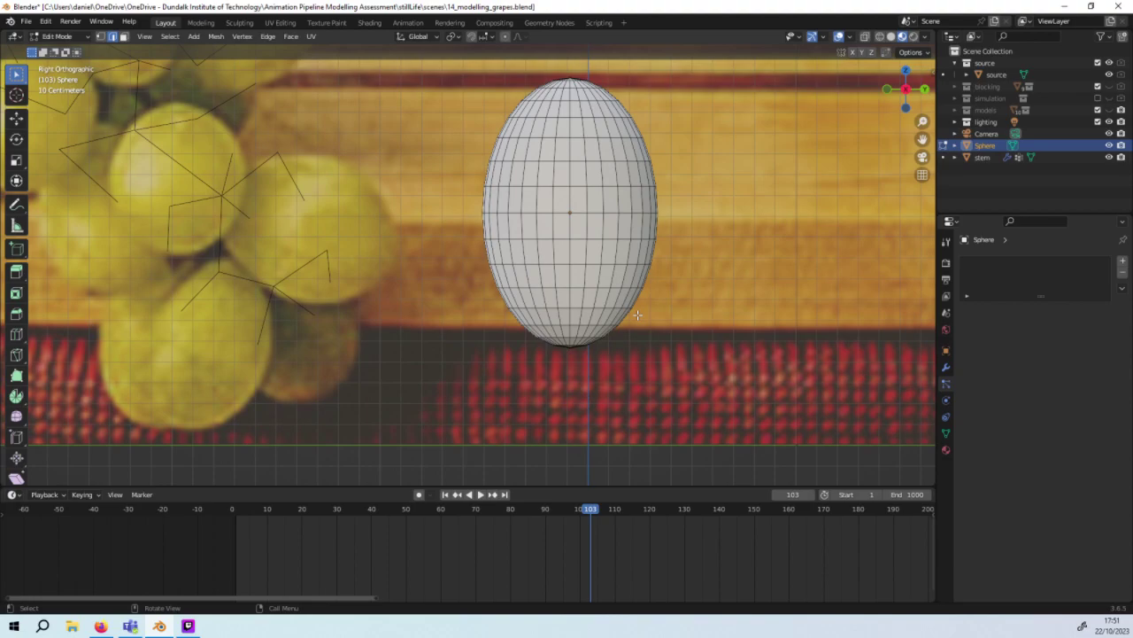
middle_click_drag(691, 372, 676, 378)
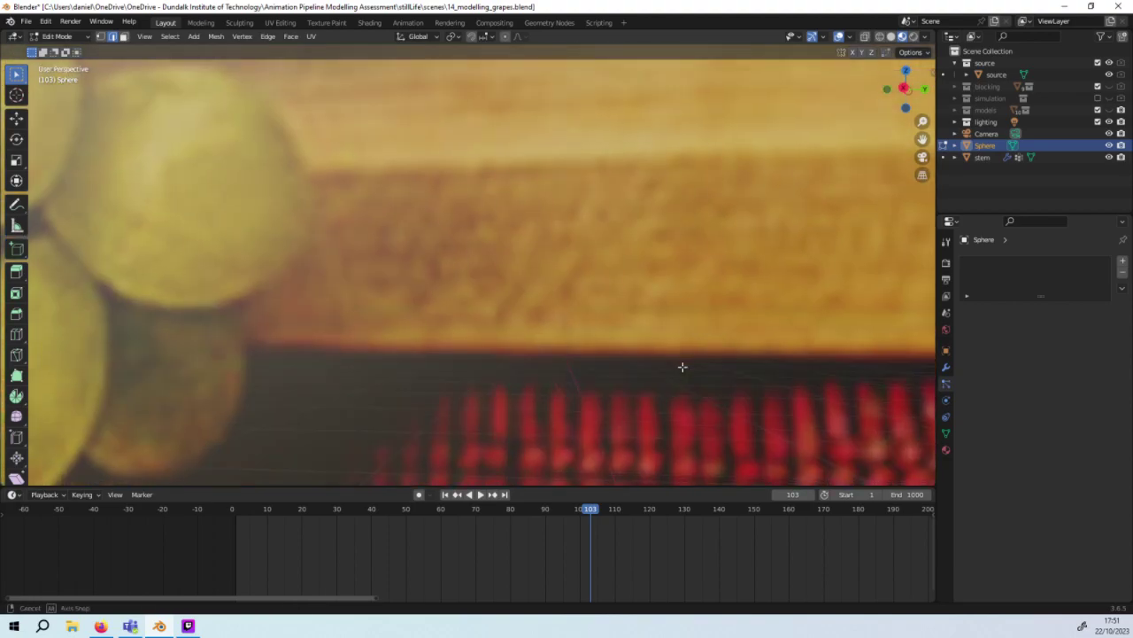
scroll(676, 378, "down", 5)
scroll(671, 354, "down", 2)
Step: Select all and undo the stretch so the egg reverts to a round sphere
key("a")
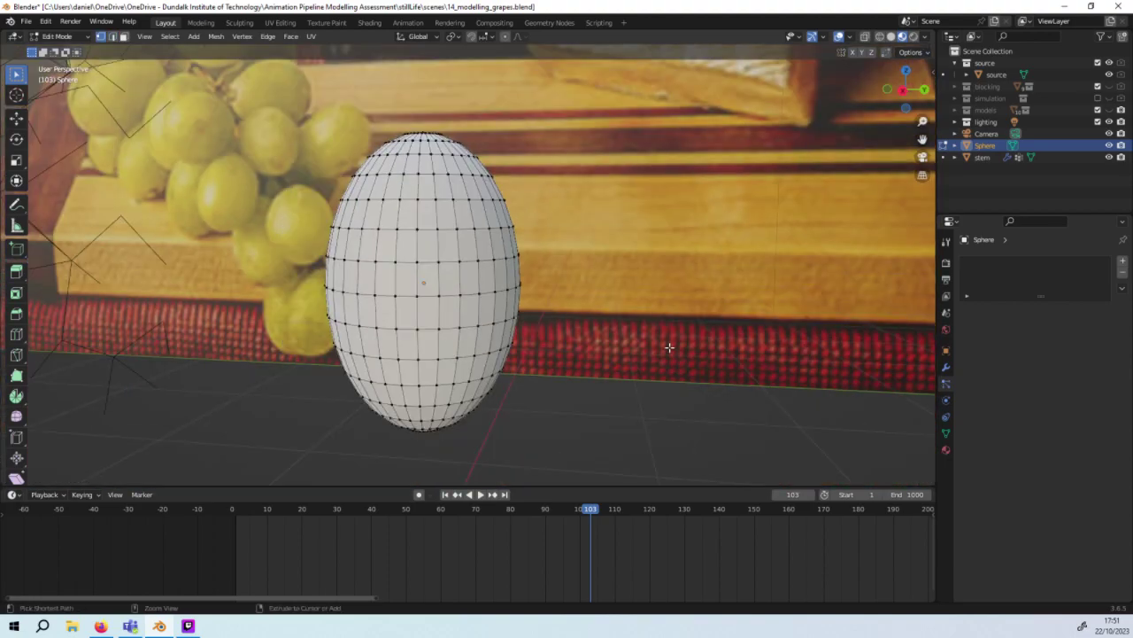
key("ctrl+z")
key("ctrl+z")
key("ctrl+z")
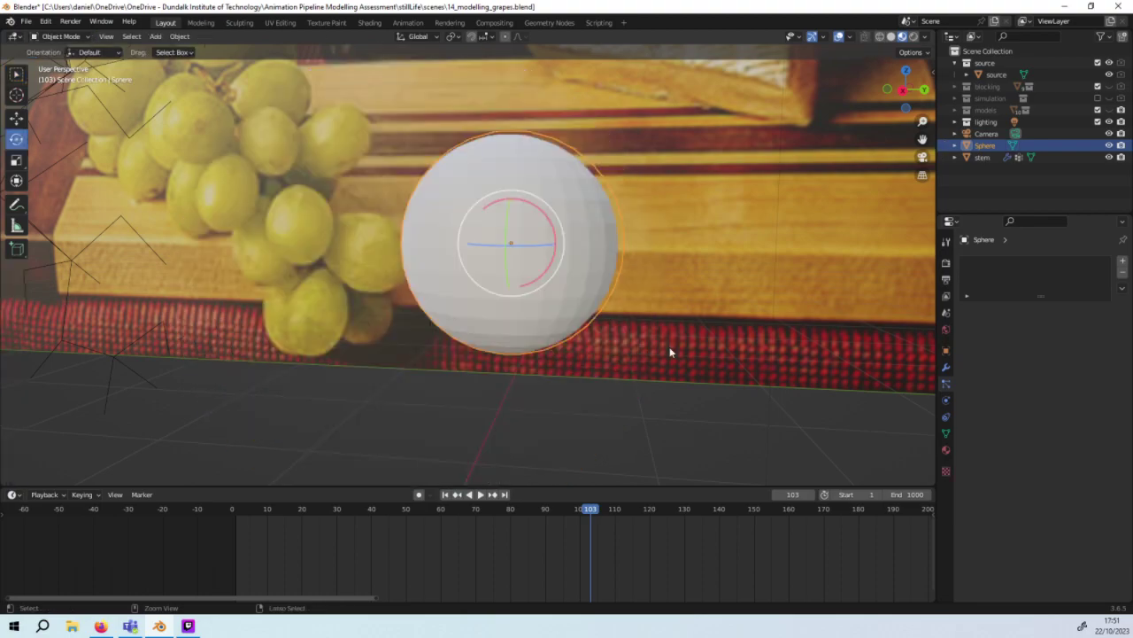
key("ctrl+z")
scroll(632, 346, "down", 3)
mouse_move(603, 384)
middle_mouse_down()
mouse_move(465, 353)
mouse_move(486, 359)
middle_mouse_up()
Step: Add a new cube and switch it into Edit Mode
key("shift+a")
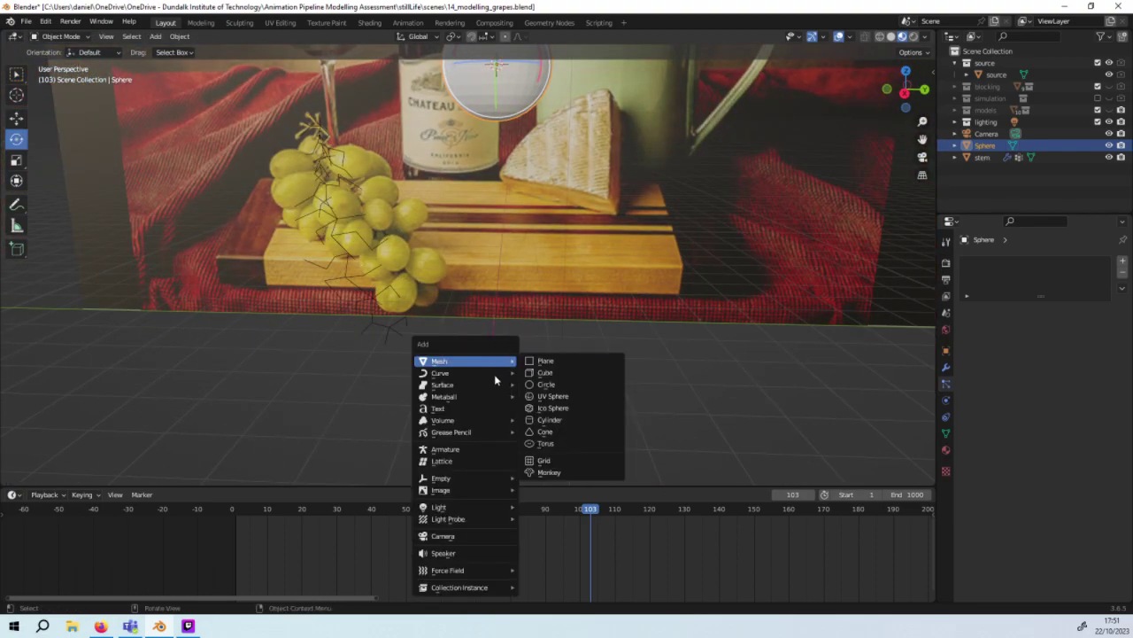
left_click(546, 373)
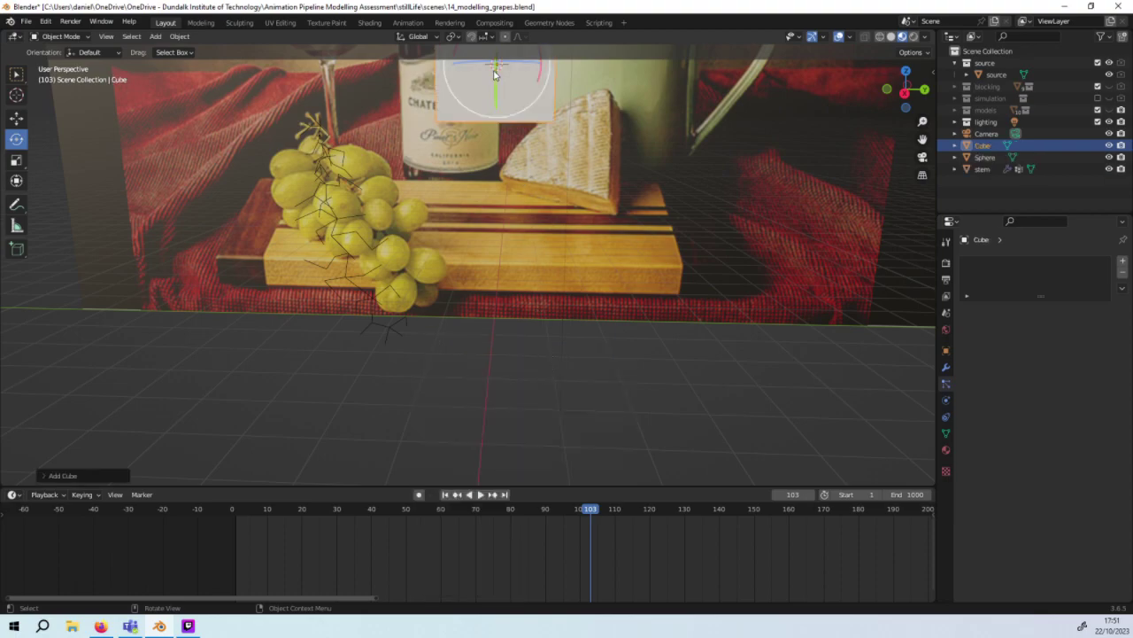
left_click(61, 36)
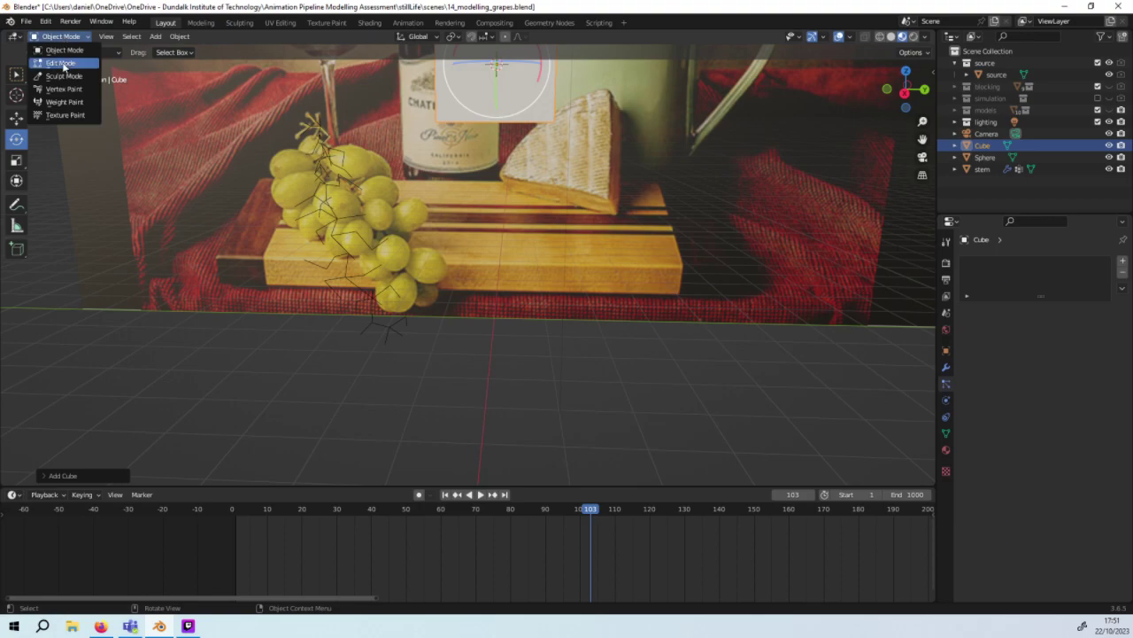
left_click(62, 64)
Step: Subdivide the cube's mesh from the right-click vertex menu
right_click(465, 103)
left_click(425, 106)
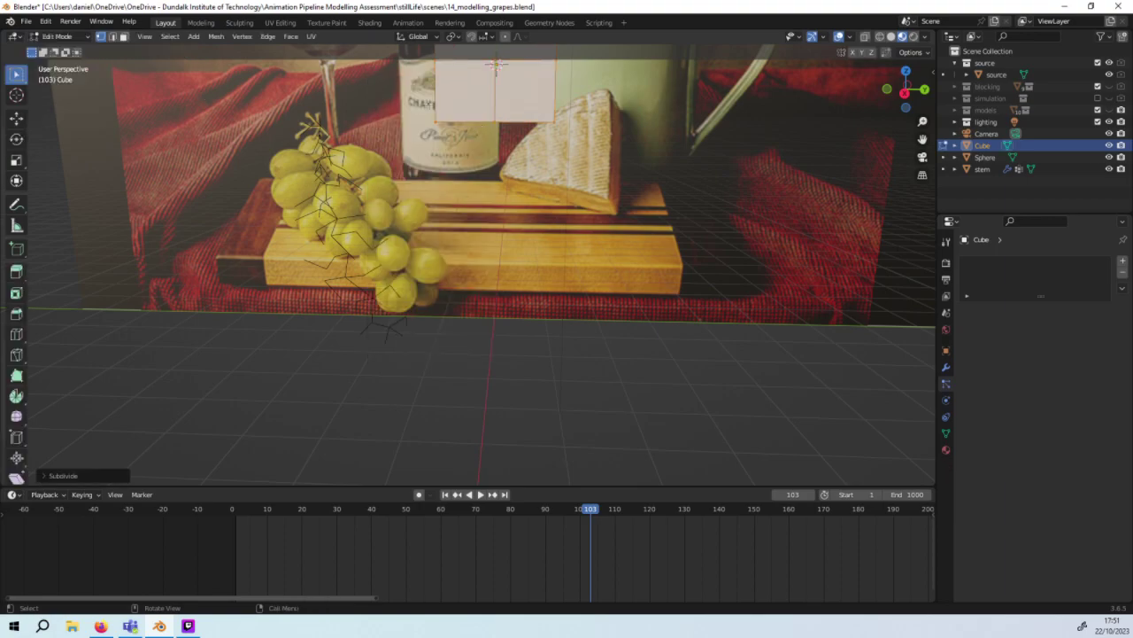
scroll(501, 150, "down", 3)
scroll(512, 148, "up", 2)
right_click(505, 146)
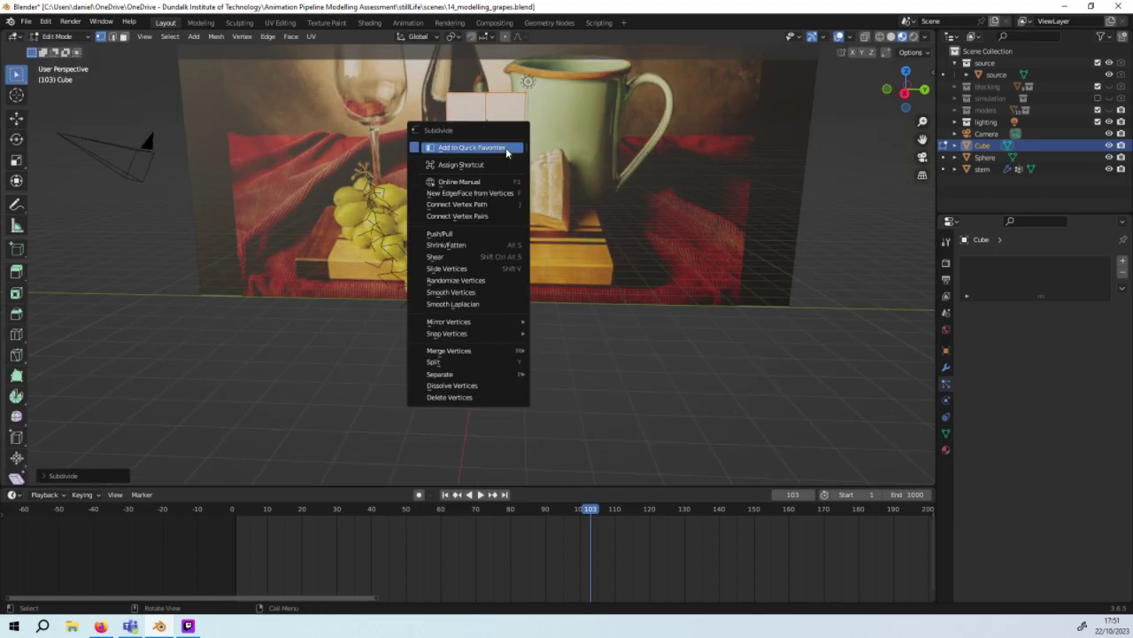
left_click(506, 148)
middle_click_drag(509, 152, 515, 166)
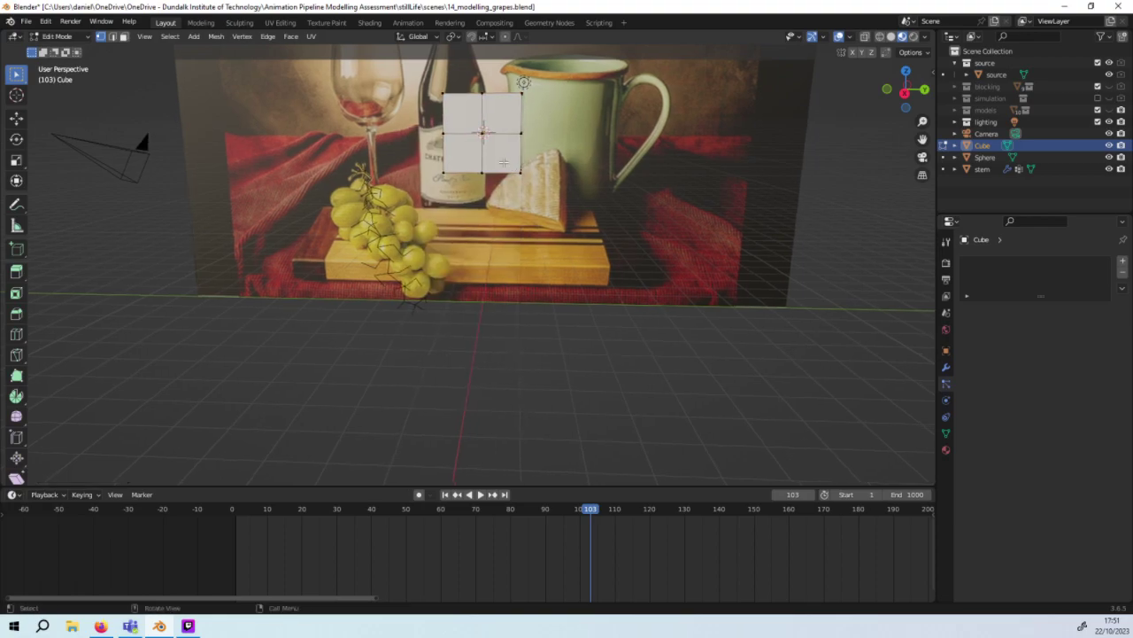
Step: Subdivide the cube twice more, with everything selected, then deselect the faces
right_click(503, 162)
left_click(462, 164)
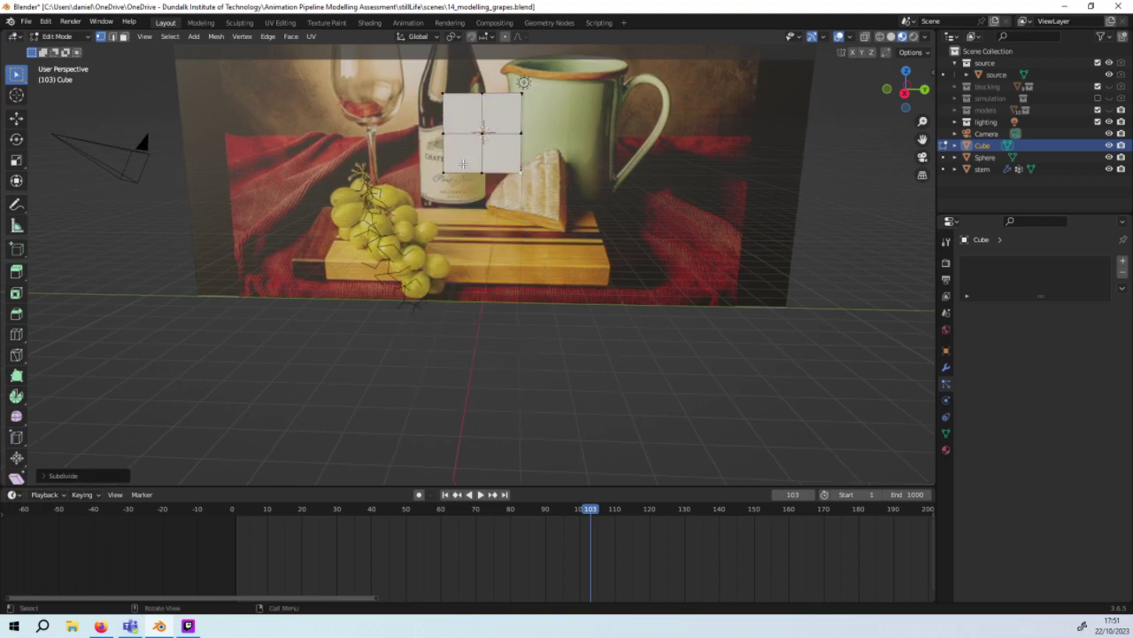
key("a")
right_click(517, 154)
left_click(496, 155)
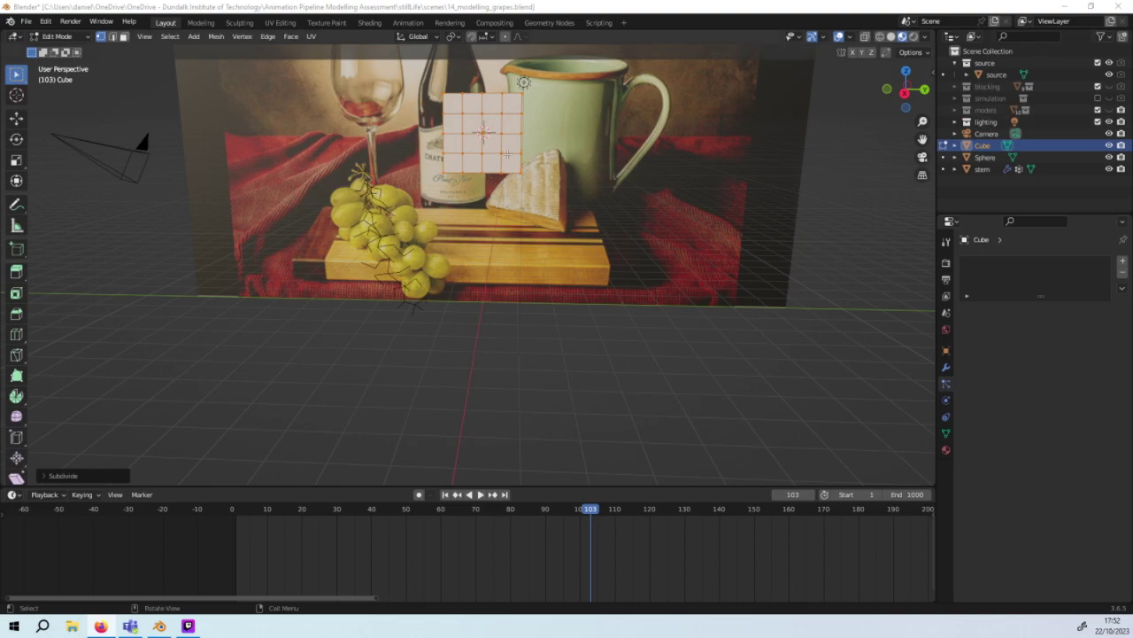
left_click(552, 155)
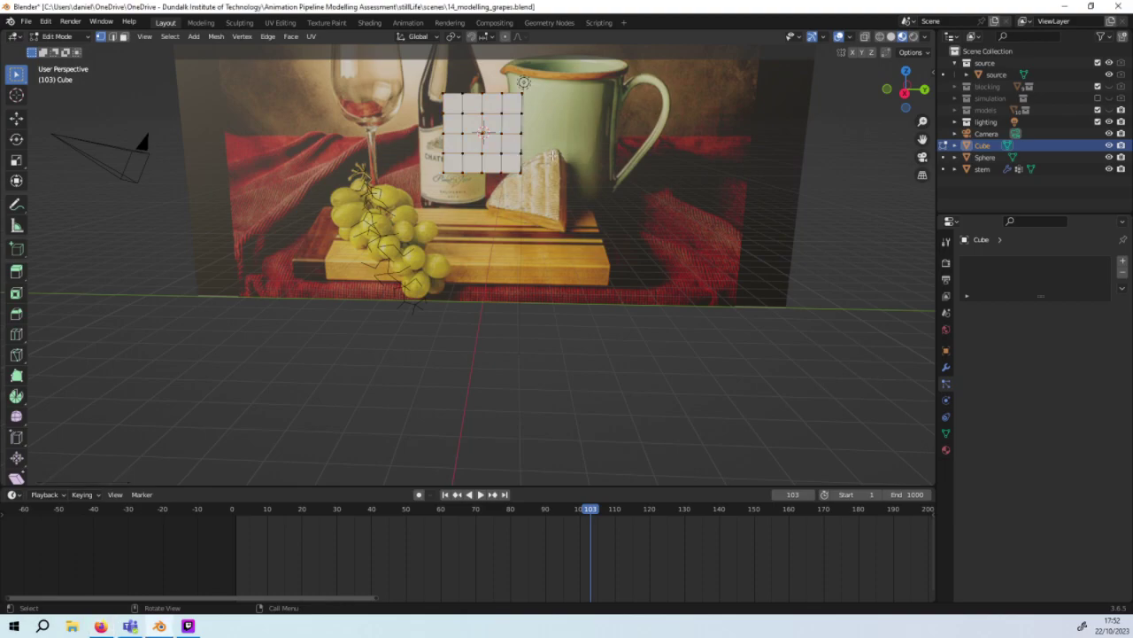
left_click(57, 36)
left_click(54, 51)
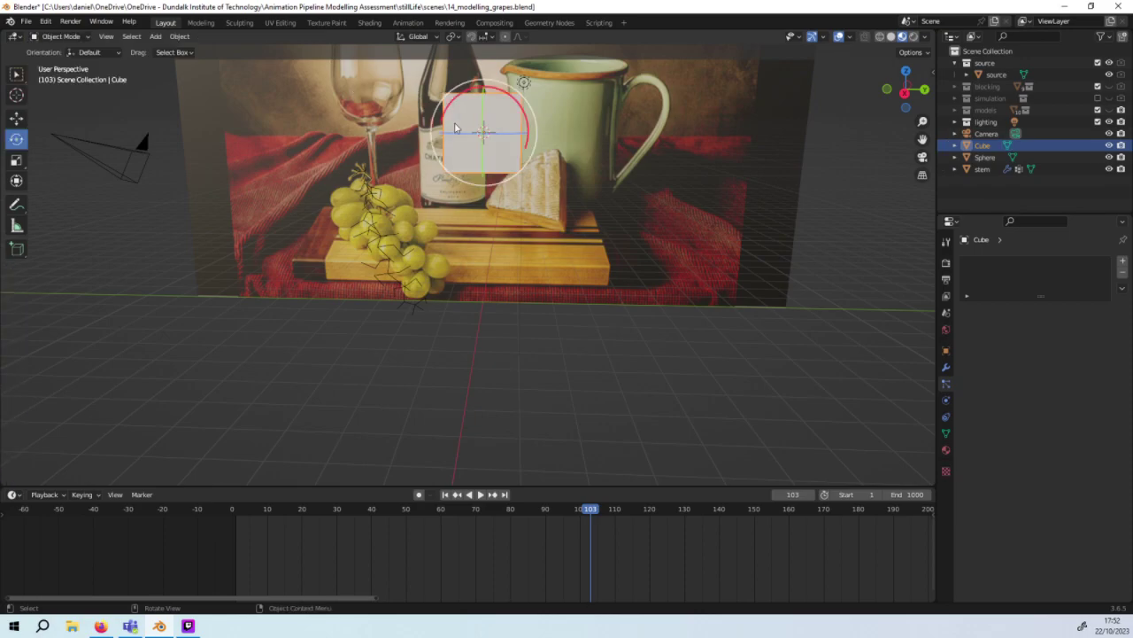
key("shift+s")
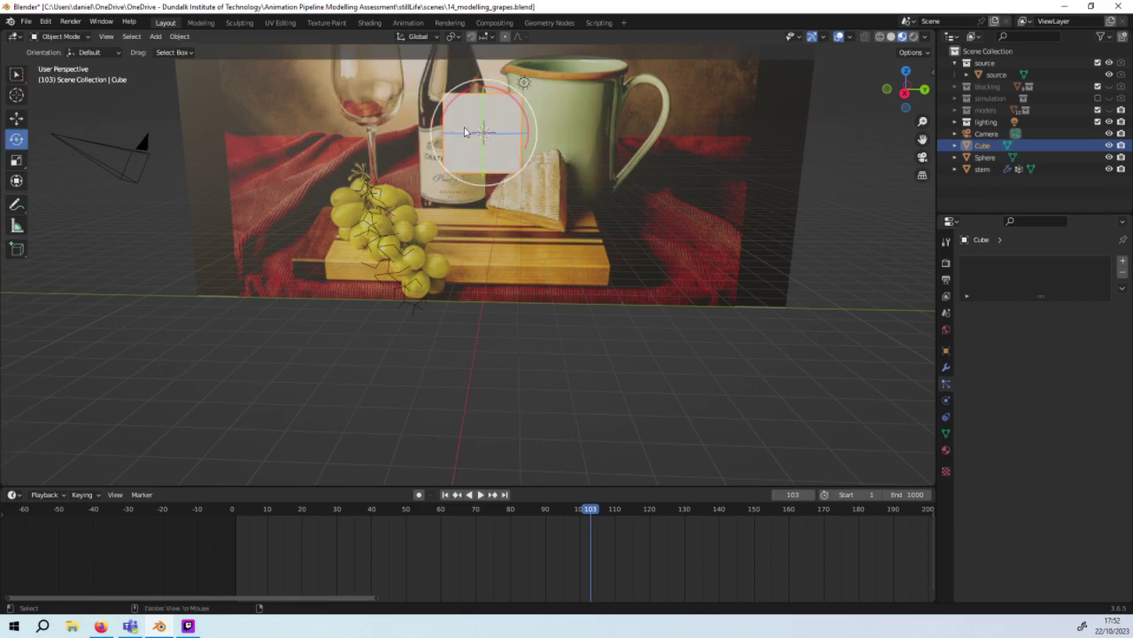
key("shift+alt+s")
left_click(478, 129)
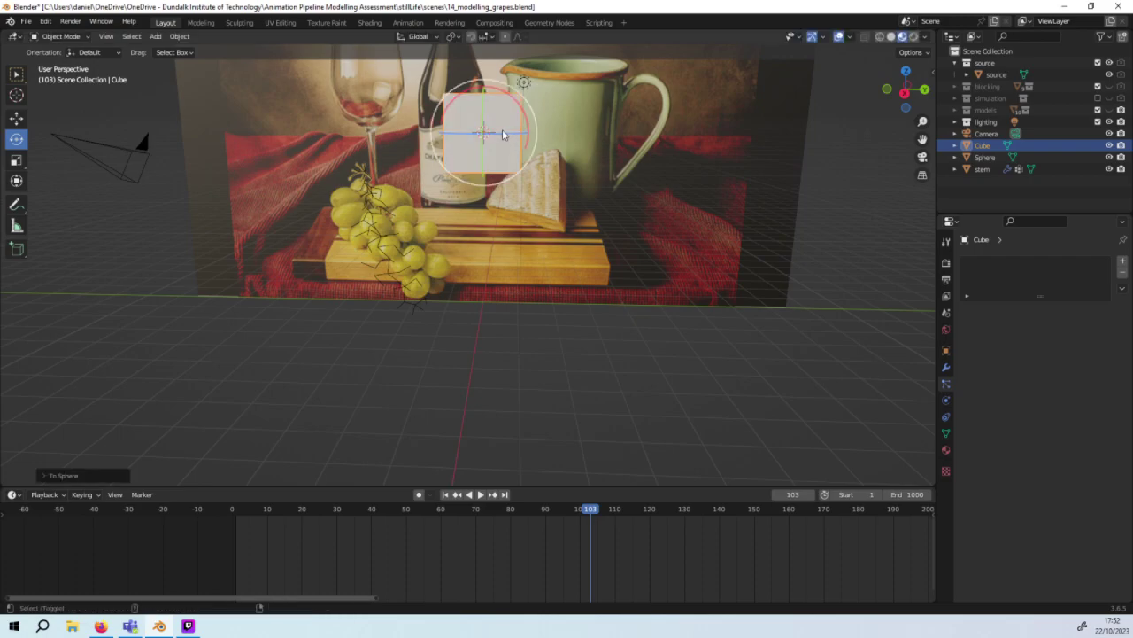
key("shift+alt+s")
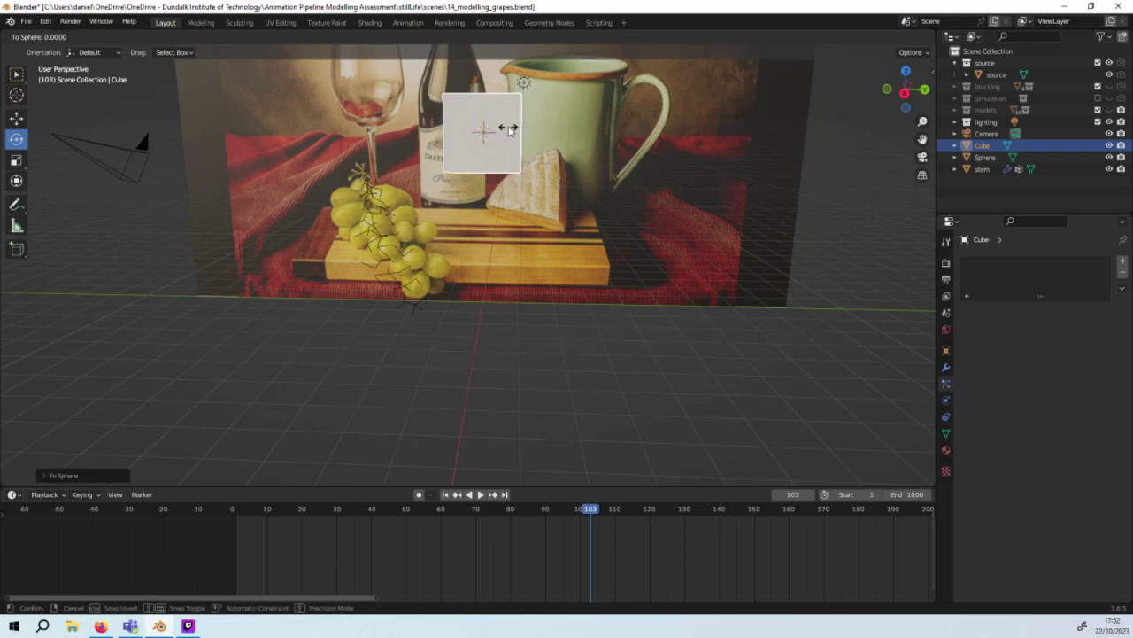
right_click(510, 129)
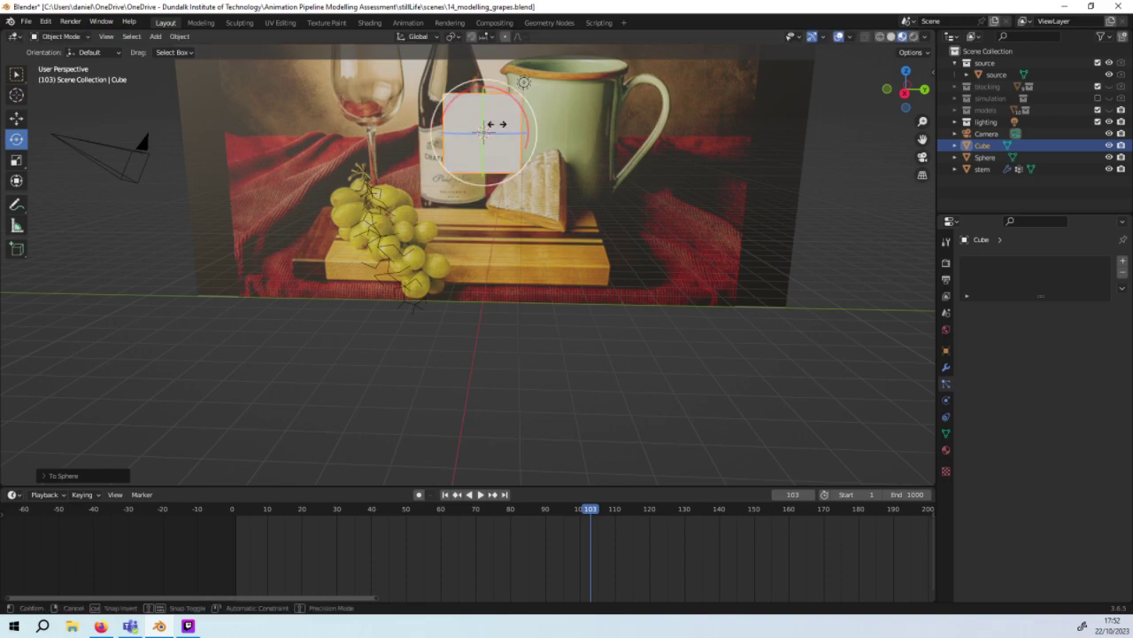
left_click_drag(502, 129, 500, 127)
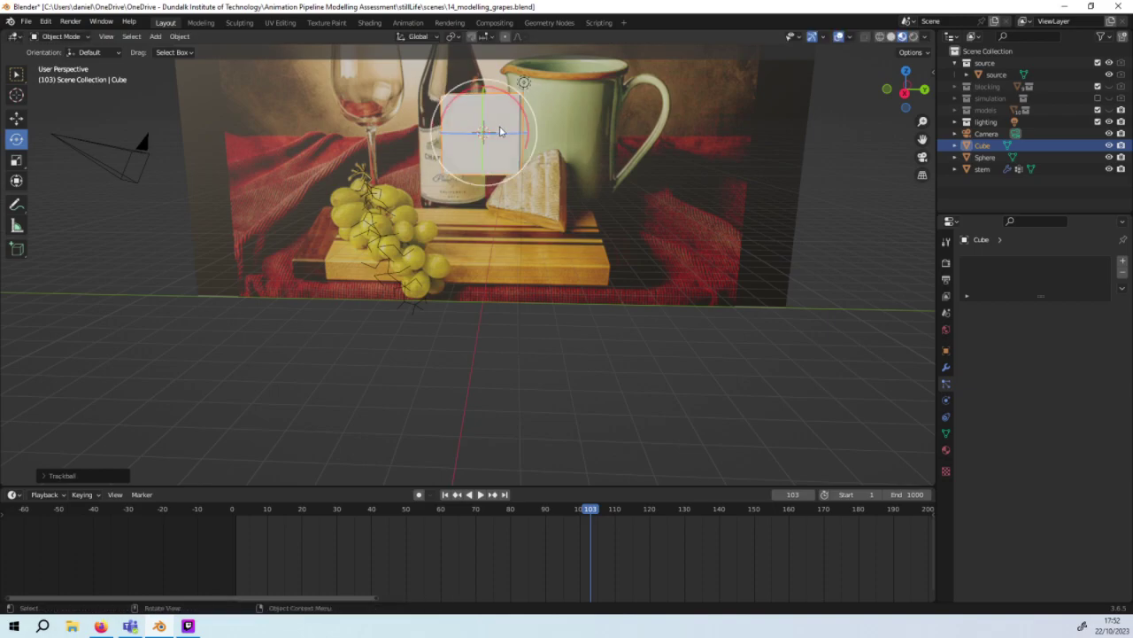
key("alt+z")
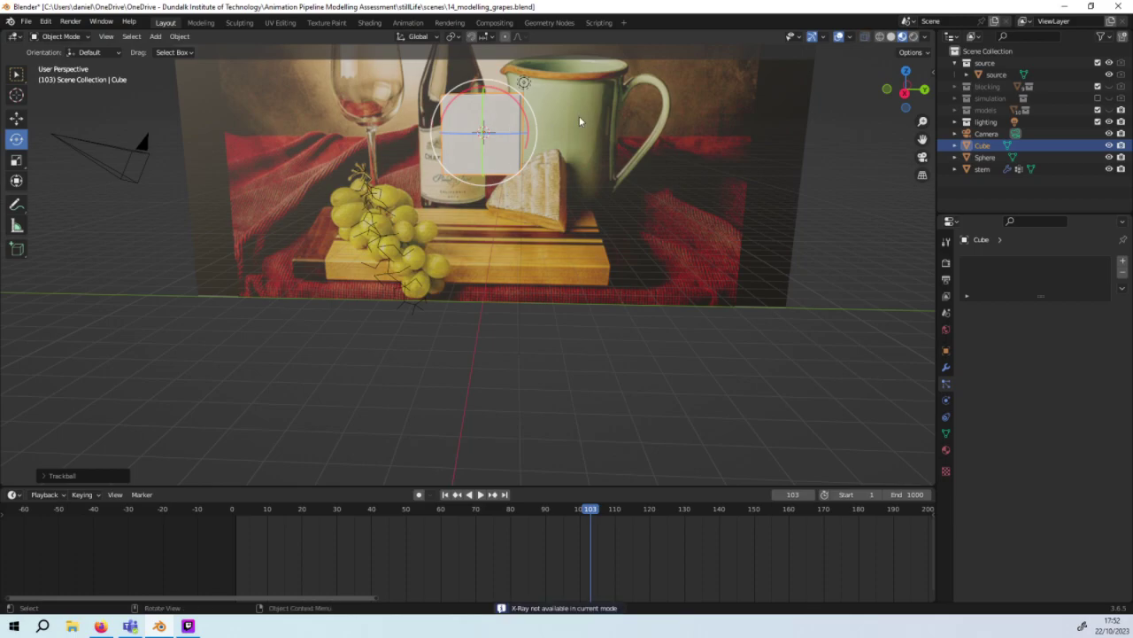
key("ctrl+z")
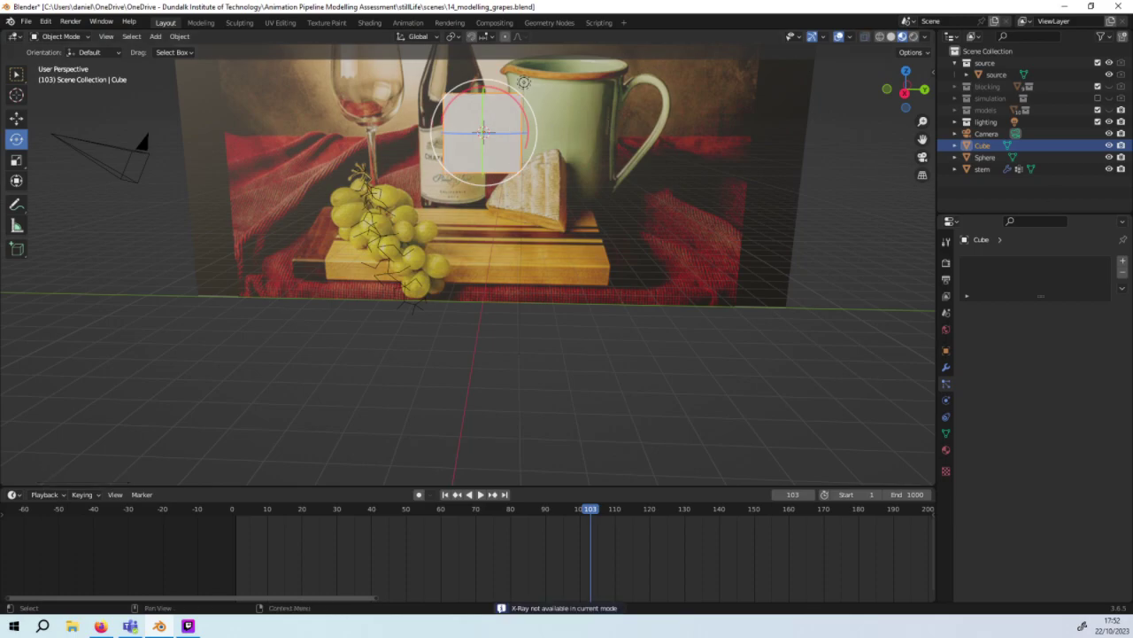
key("alt+Tab")
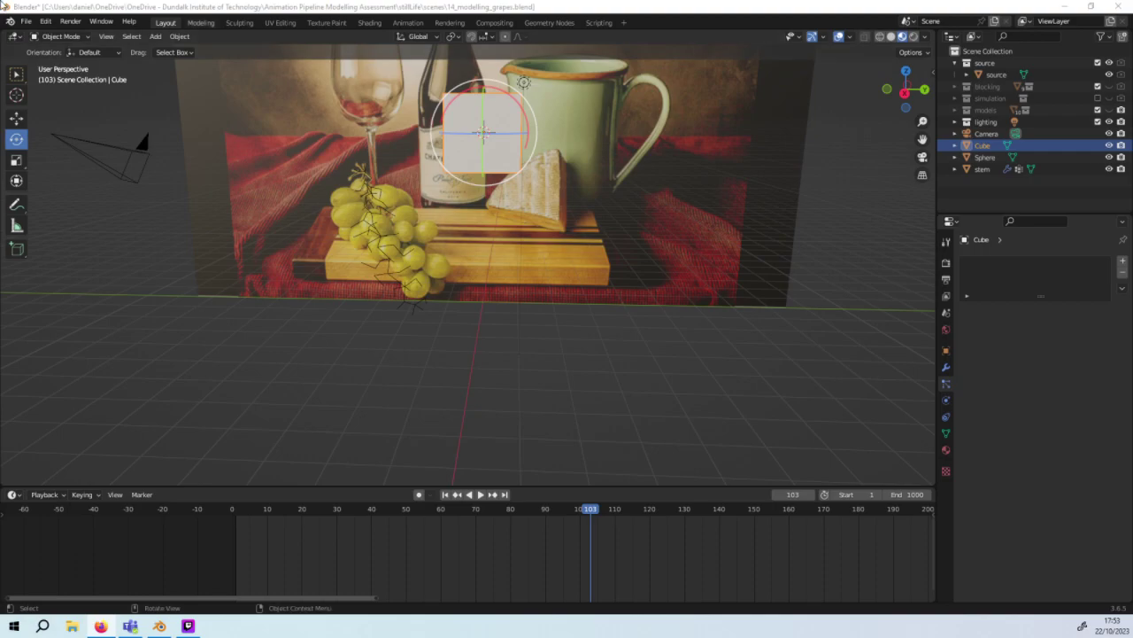
Step: Enter Edit Mode with face select and select all of the cube's faces
key("alt+a")
left_click(60, 36)
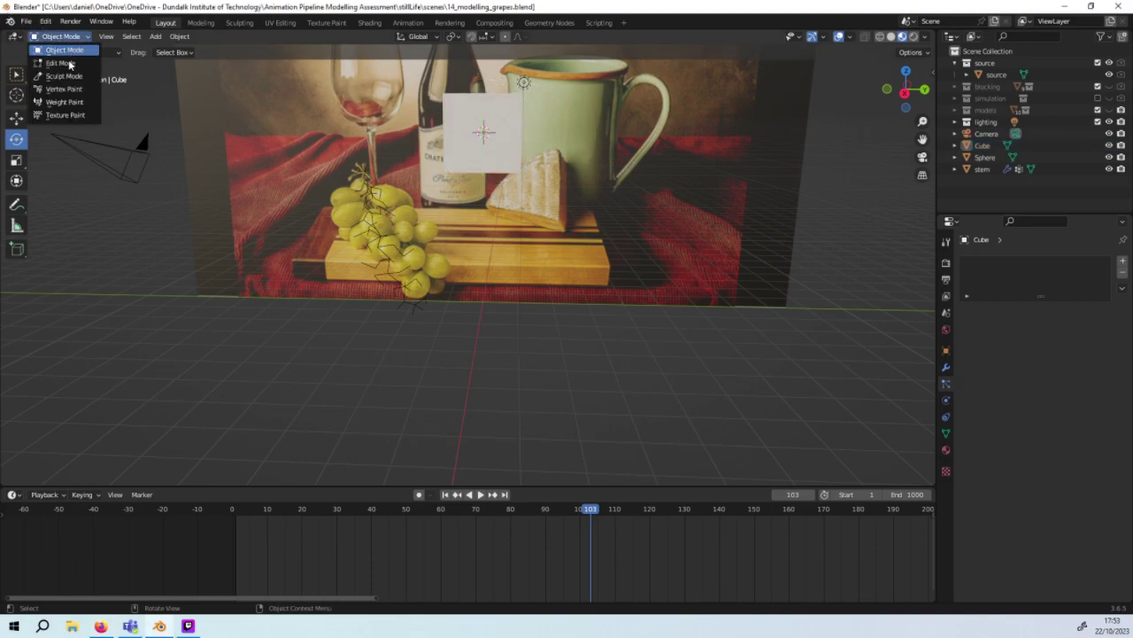
left_click(62, 63)
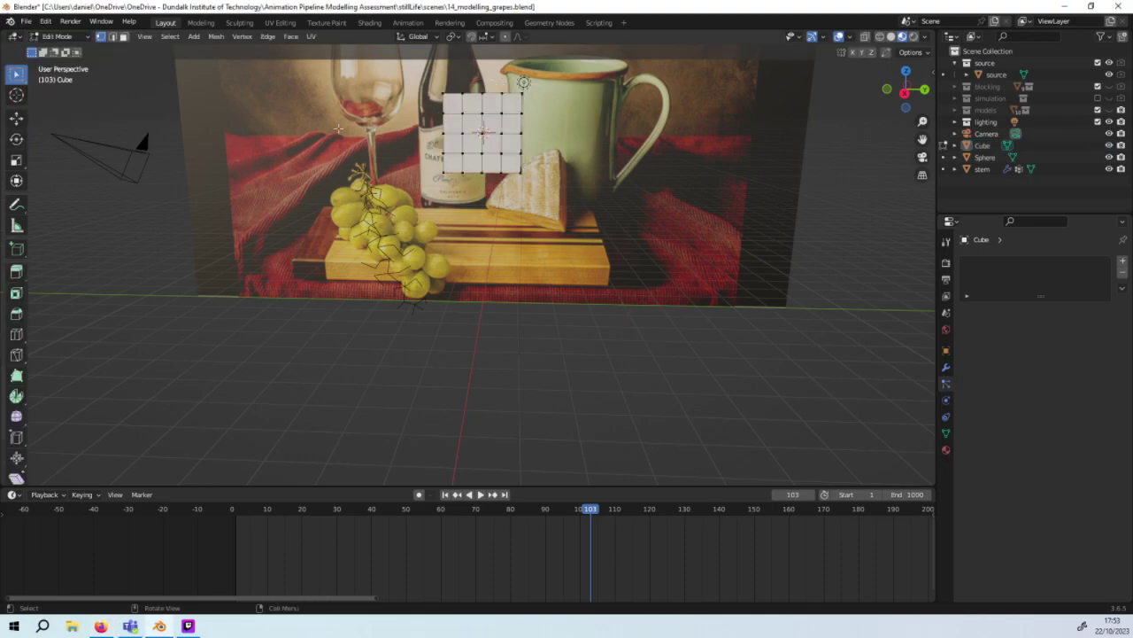
left_click(124, 36)
left_click(491, 124)
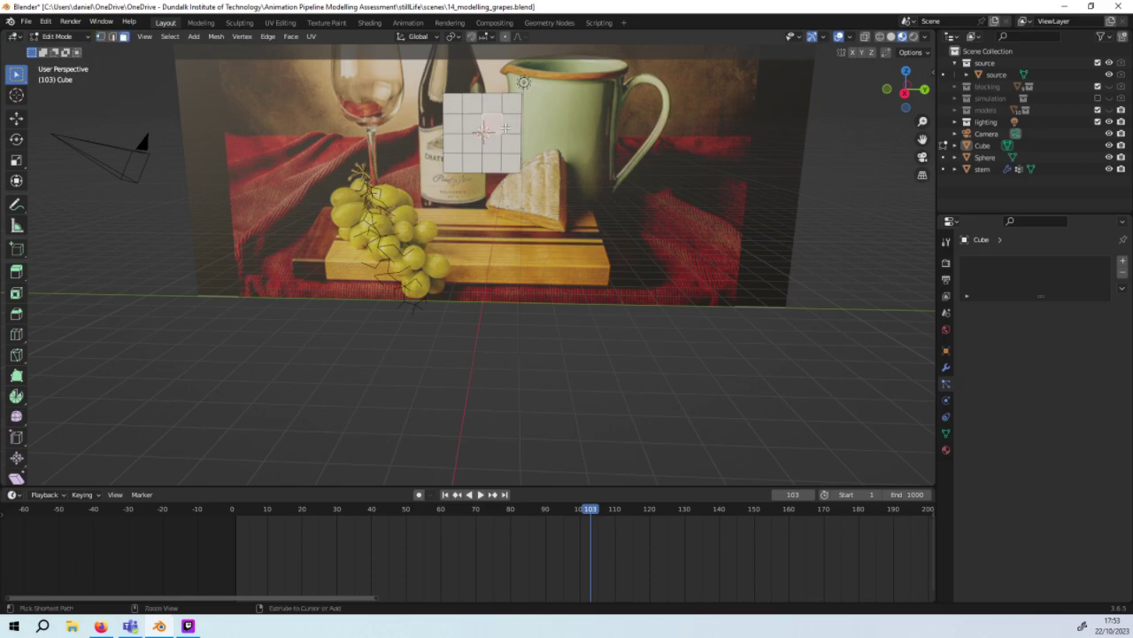
right_click(510, 134)
left_click(512, 124)
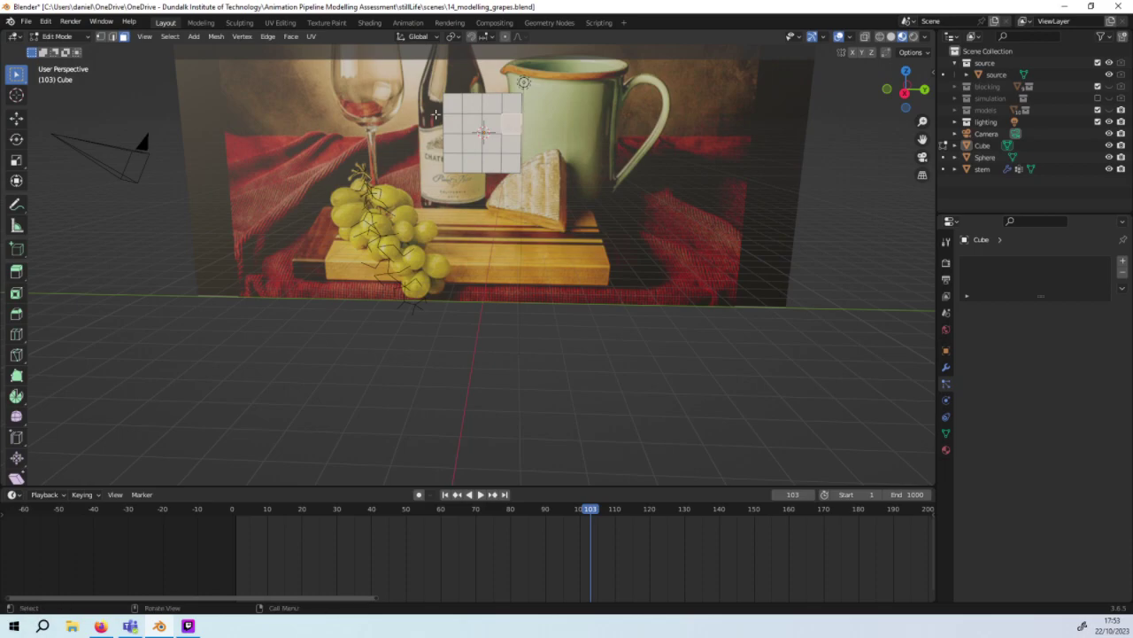
key("ctrl+l")
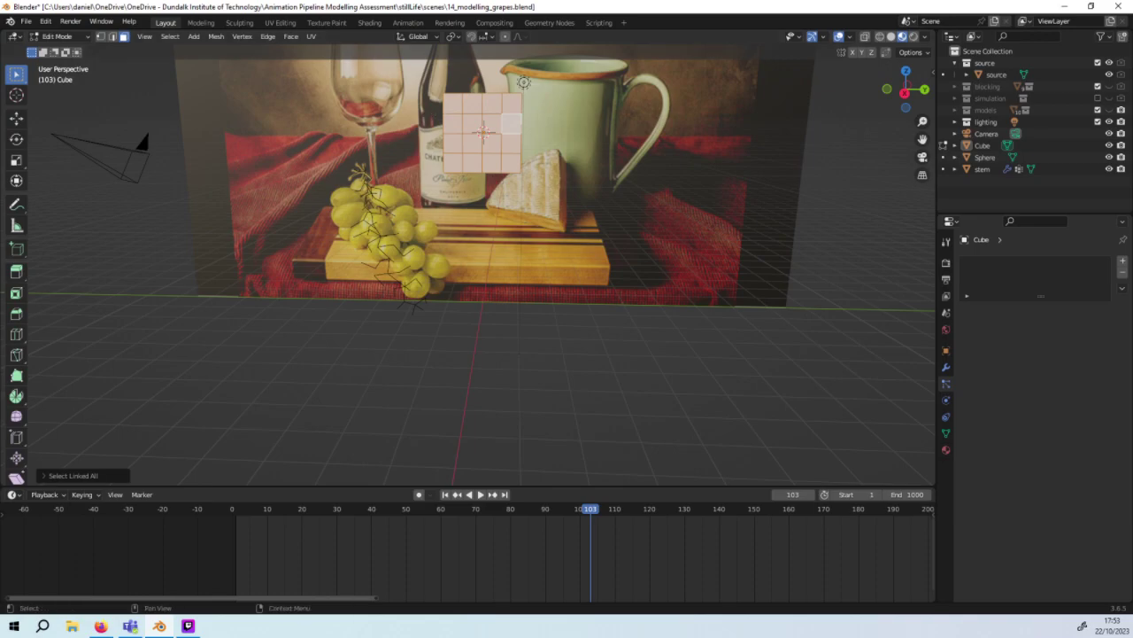
Step: Close an accidentally opened Save As dialog and apply To Sphere to the faces
key("ctrl+shift+s")
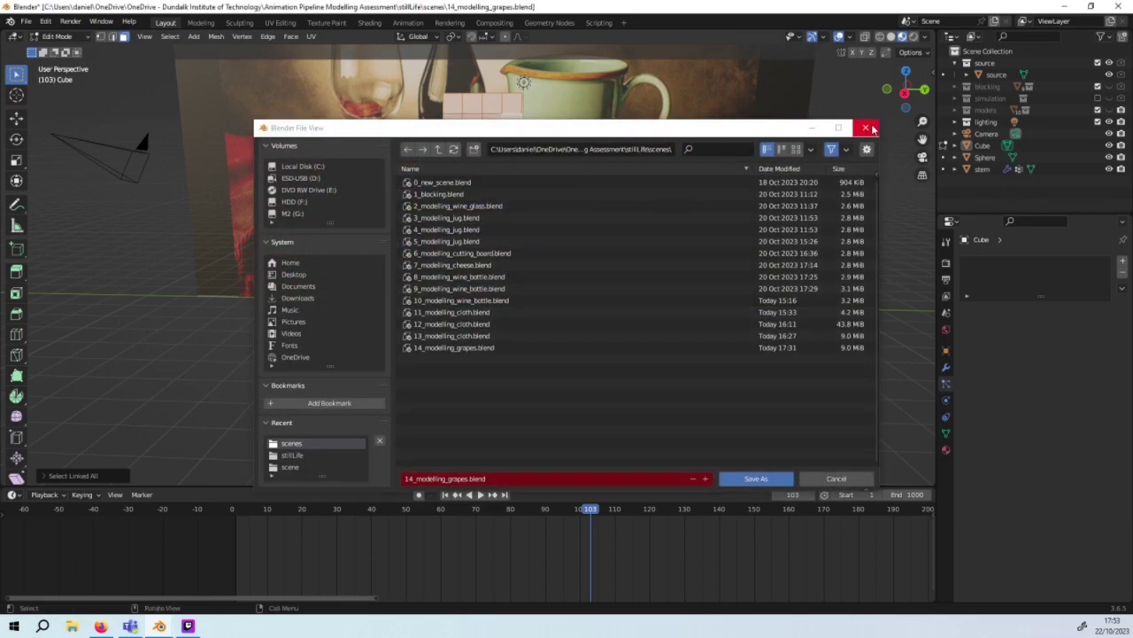
left_click(868, 128)
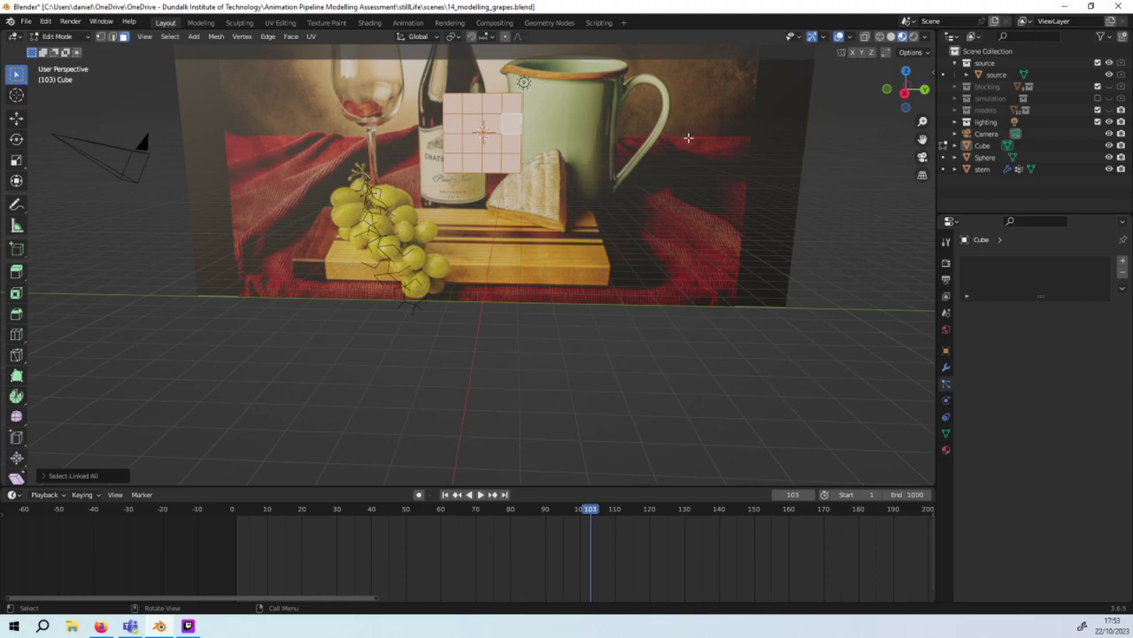
key("shift+alt+s")
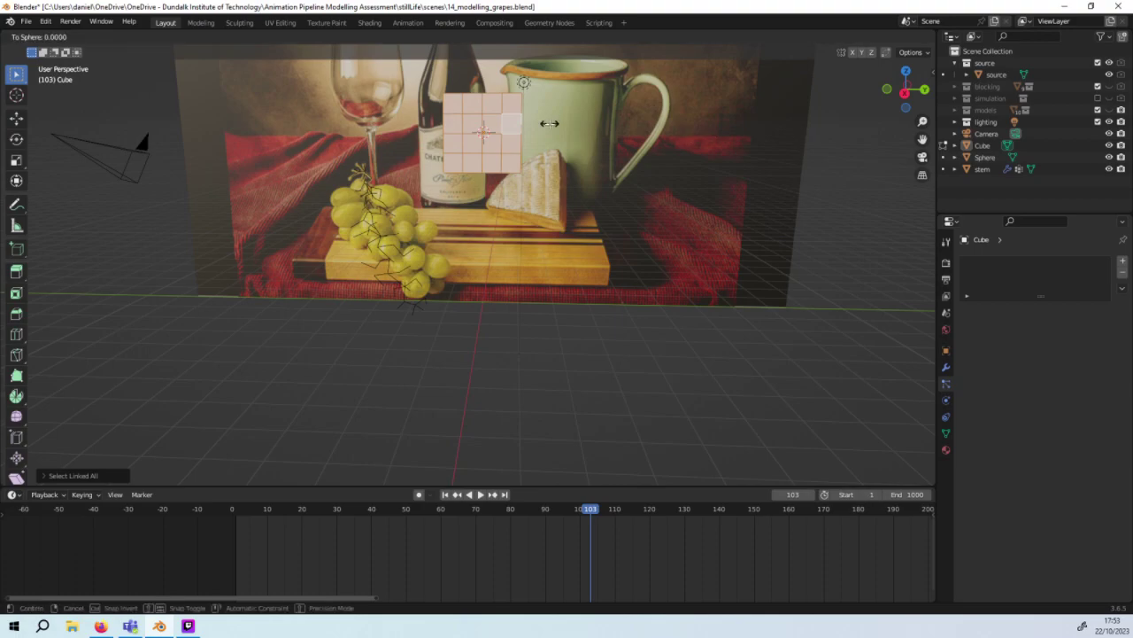
left_click(535, 123)
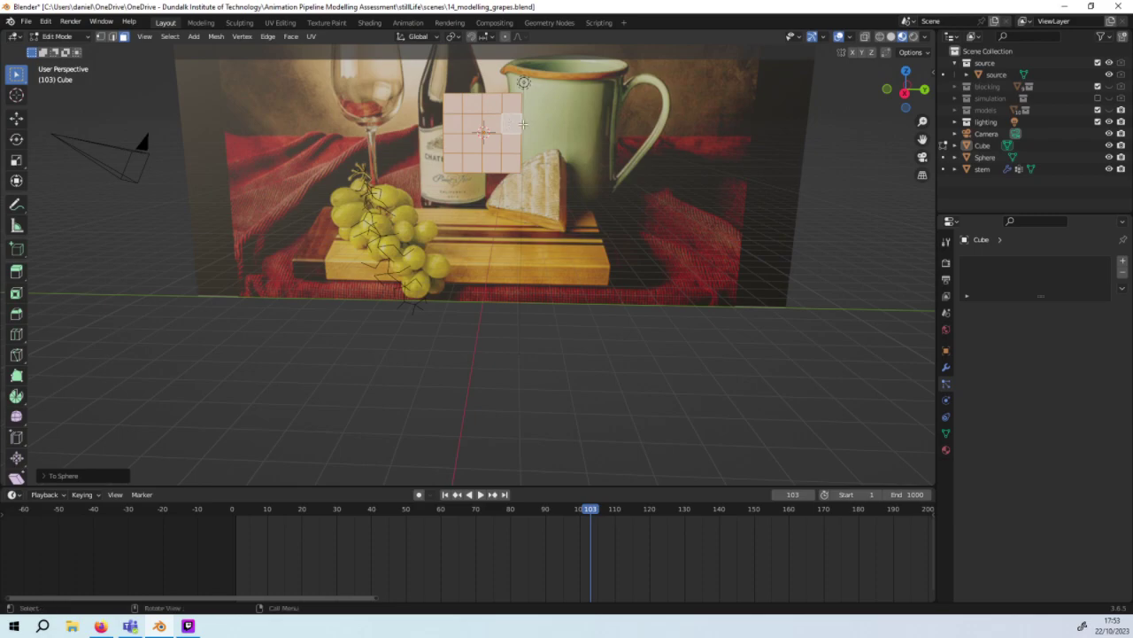
left_click(526, 124)
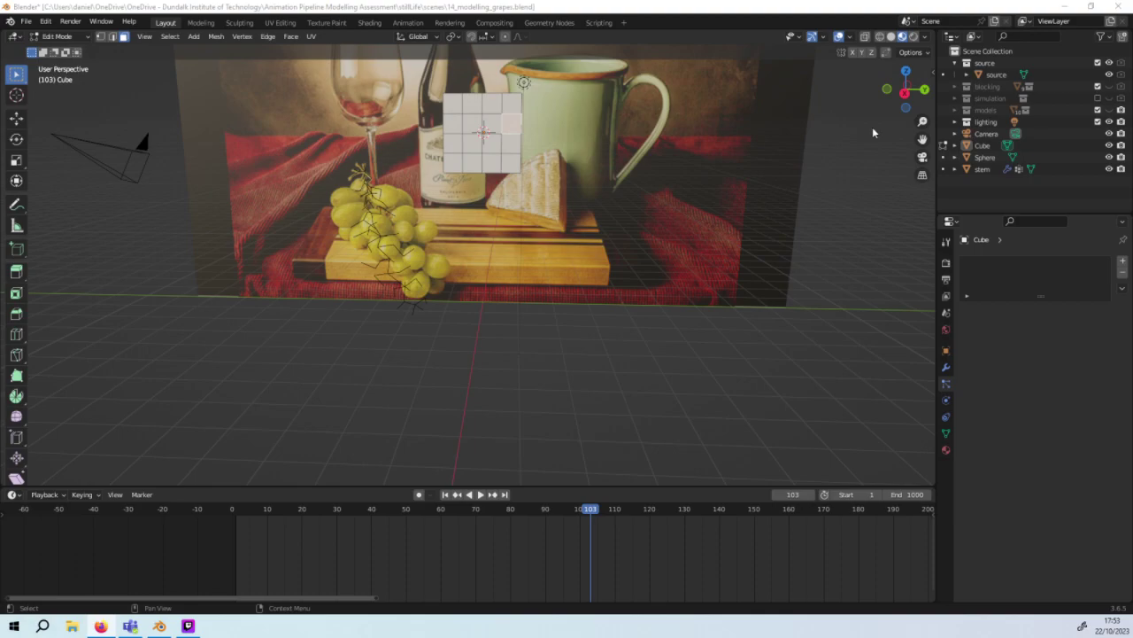
Step: Retry To Sphere from the mesh menu, then reselect the connected faces
left_click(215, 36)
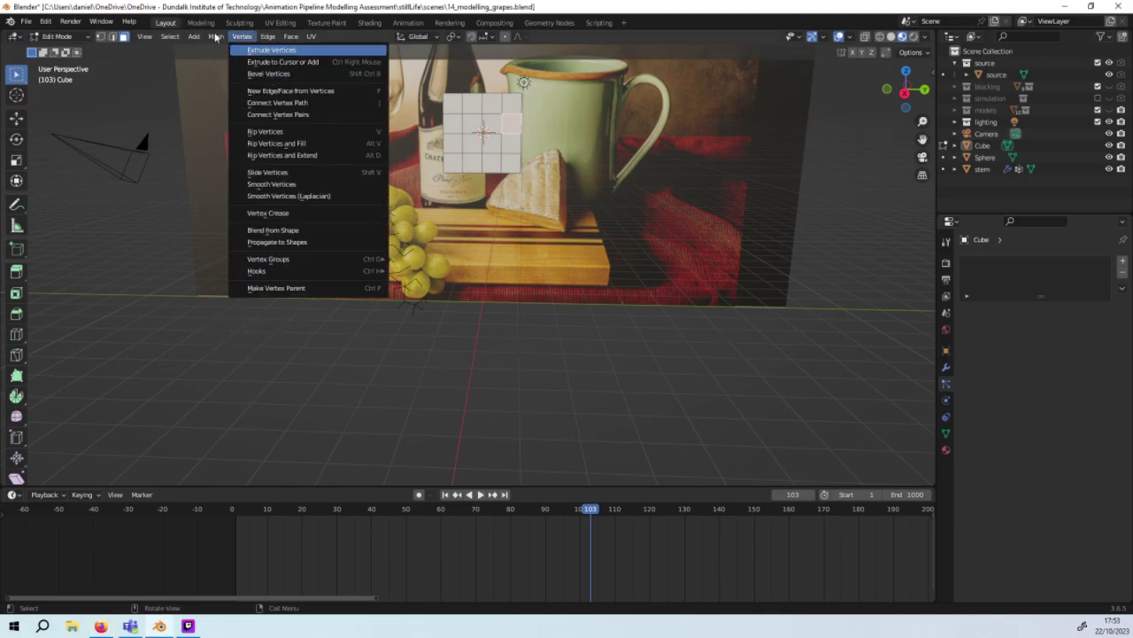
left_click(215, 36)
left_click(216, 37)
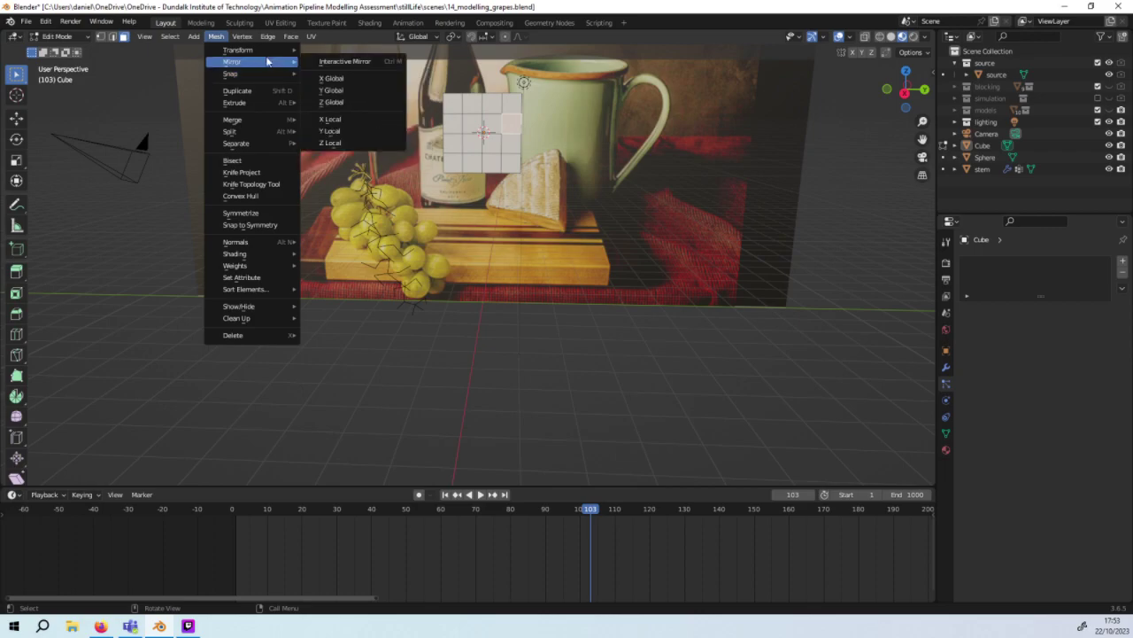
left_click(350, 92)
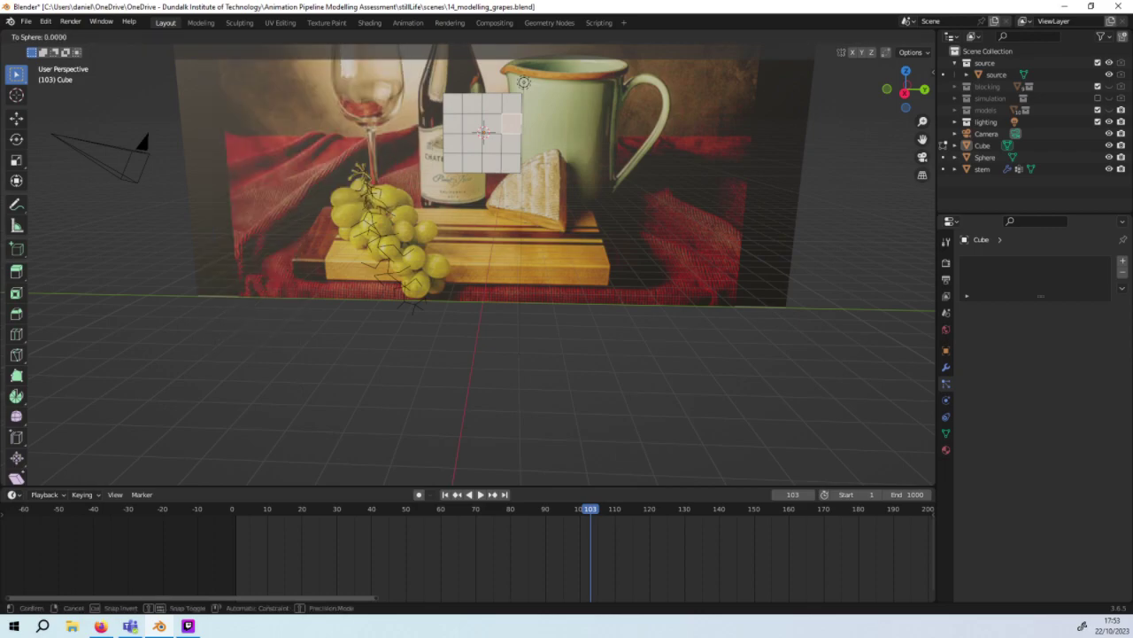
left_click(511, 124)
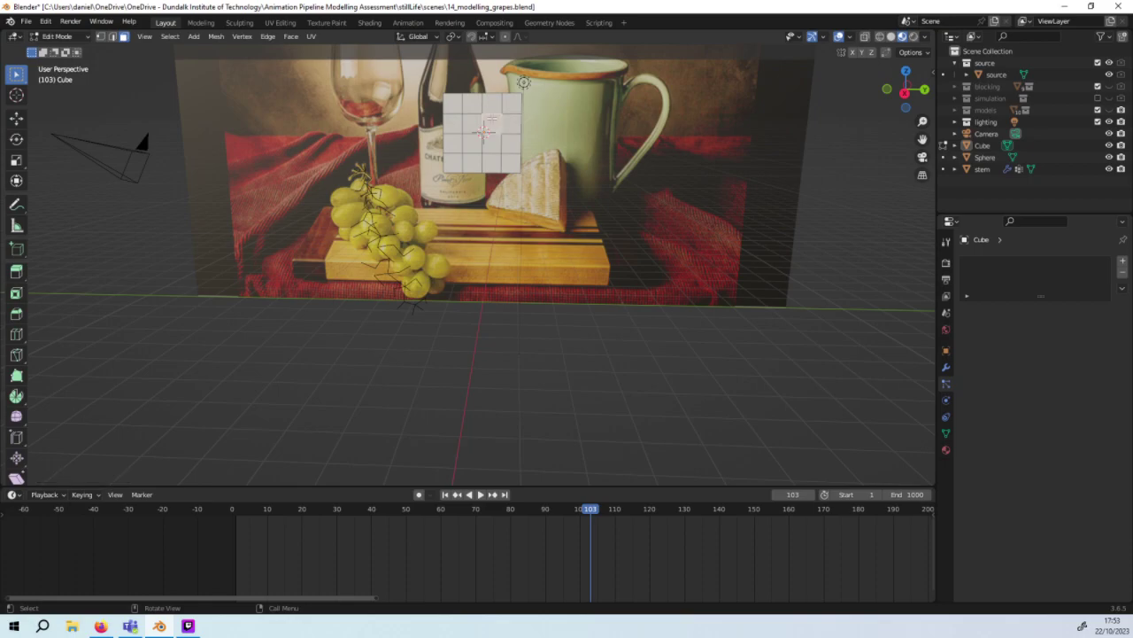
key("l")
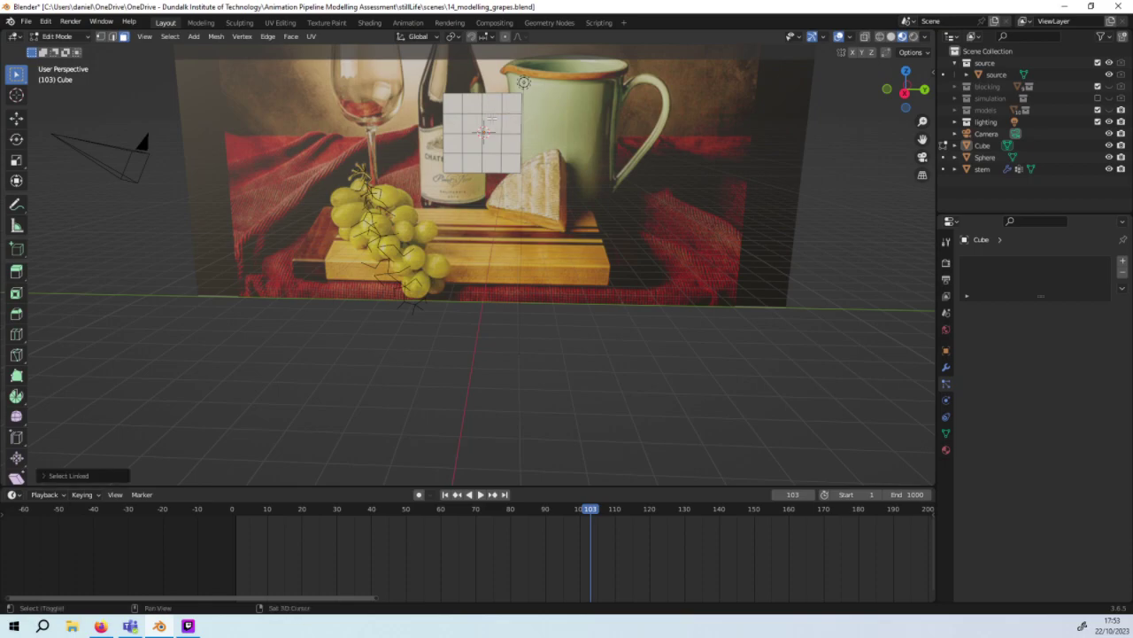
Step: Toggle out to Object Mode and back, even out the face normals, and select every face
left_click(79, 39)
left_click(78, 49)
left_click(70, 37)
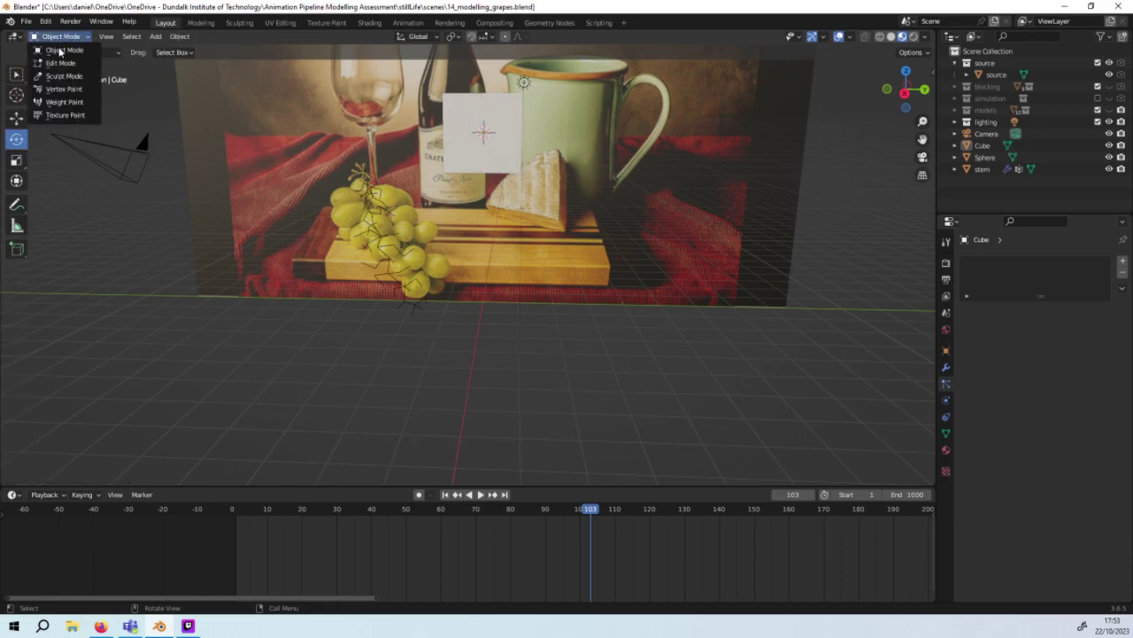
left_click(54, 63)
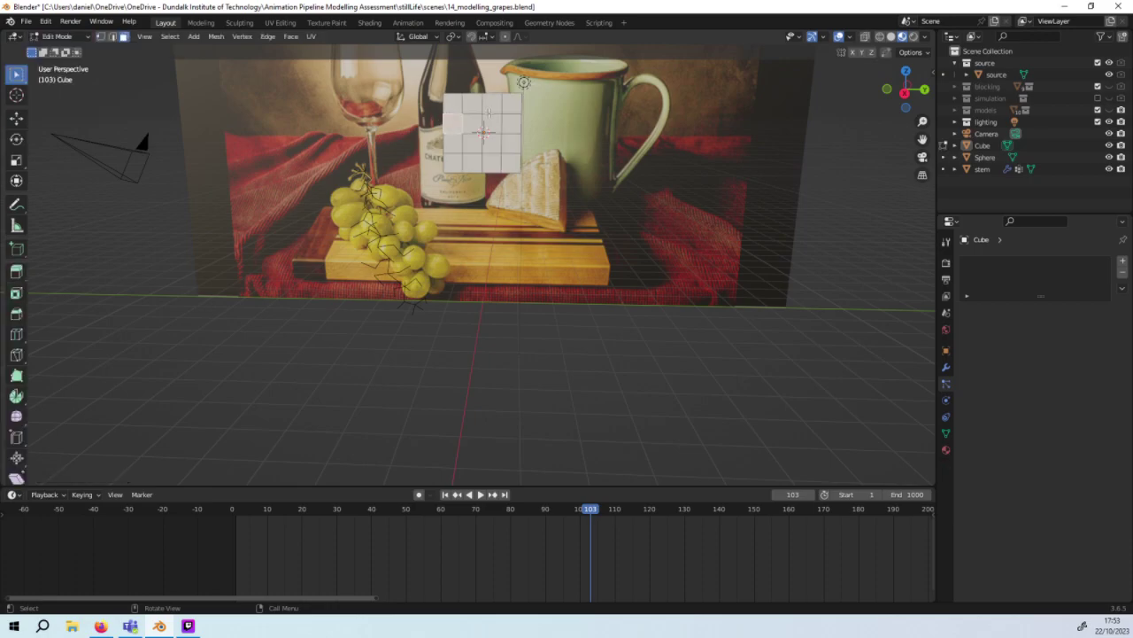
key("alt+l")
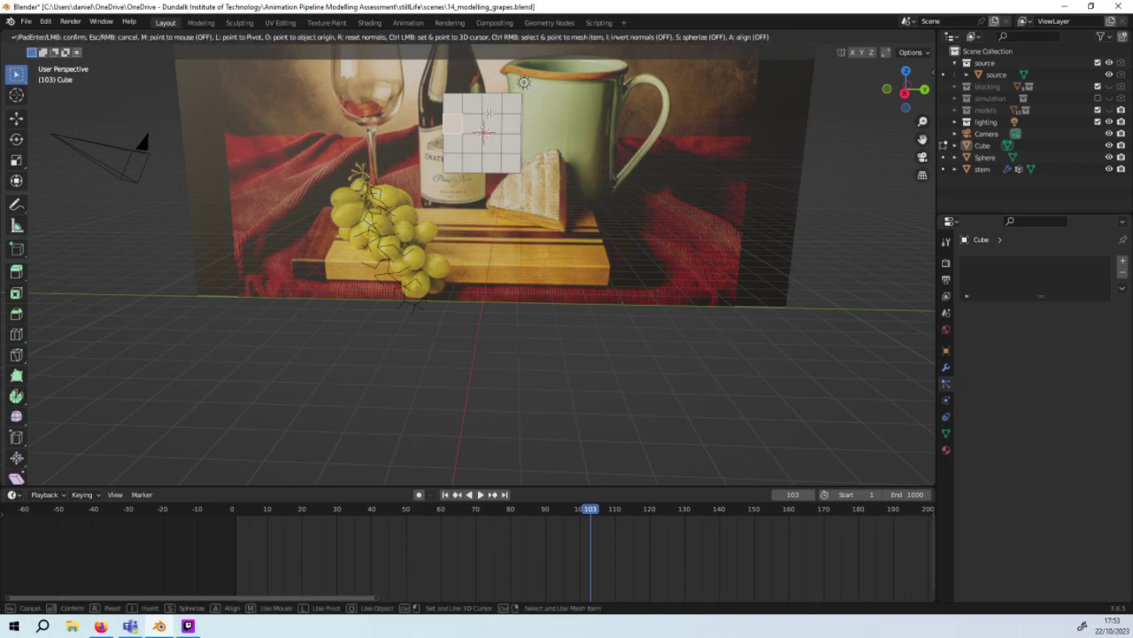
left_click(473, 111)
left_click(475, 109)
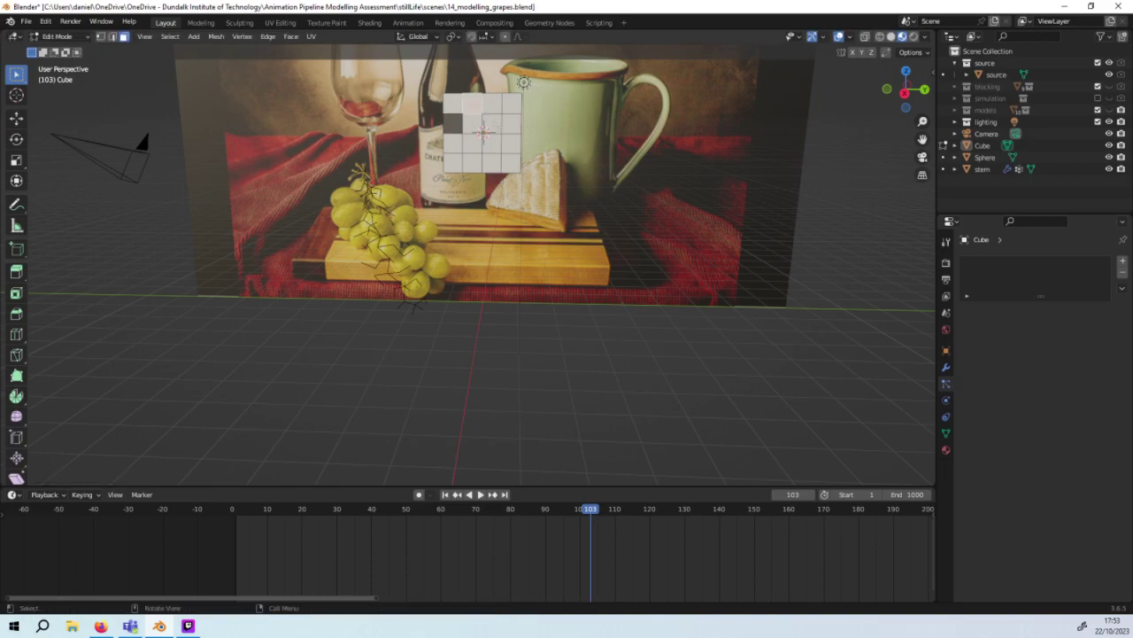
key("ctrl+z")
middle_click_drag(475, 157, 429, 147)
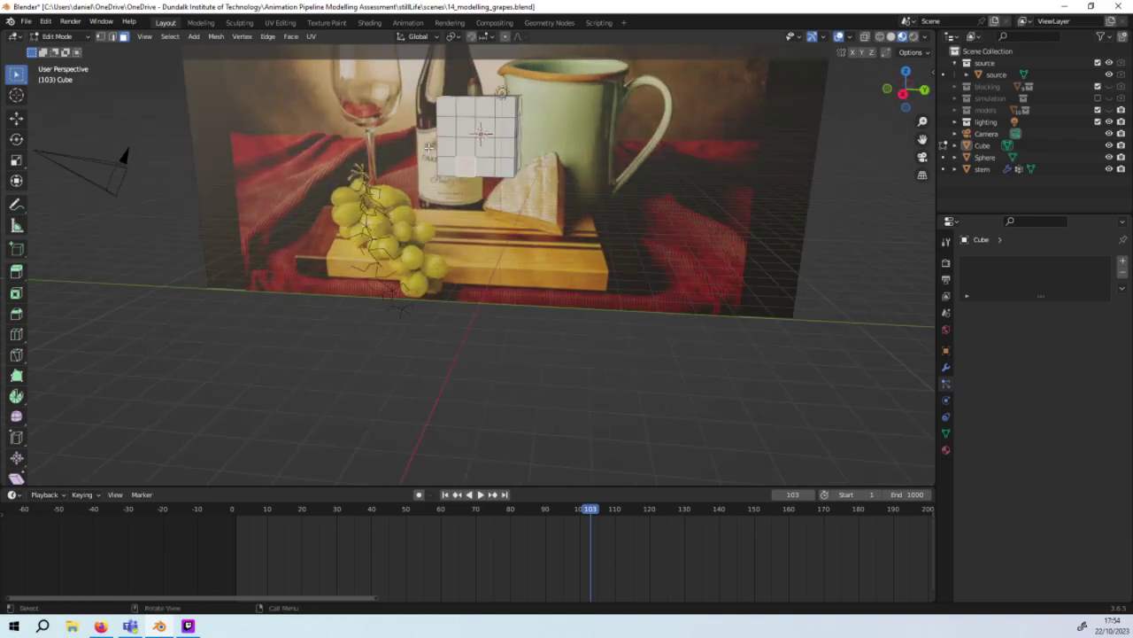
key("ctrl+l")
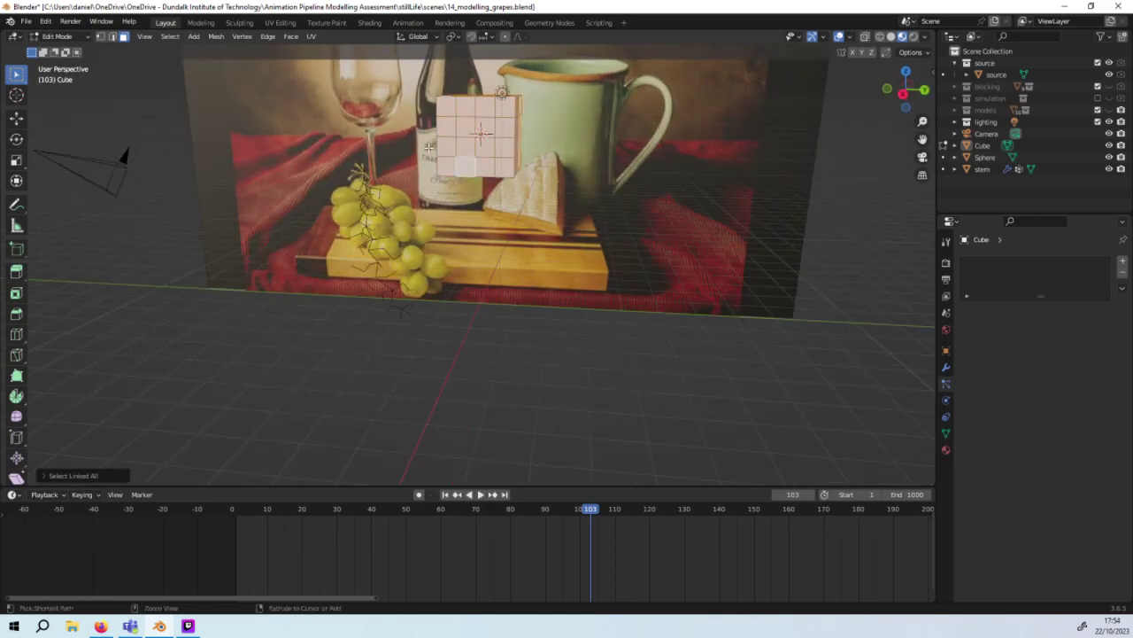
left_click(216, 37)
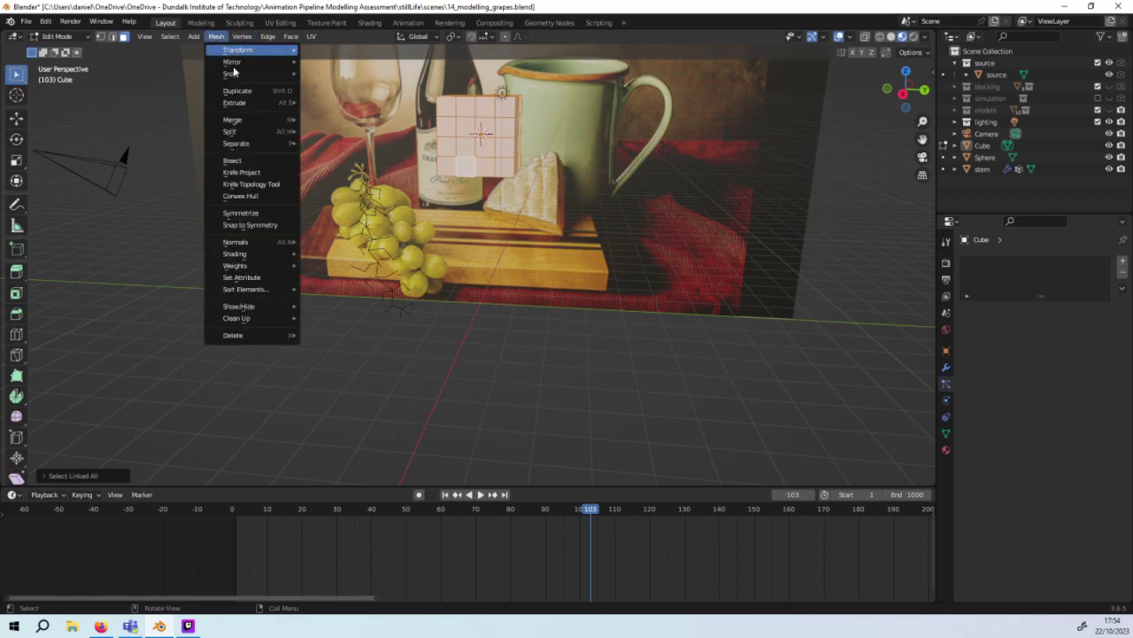
mouse_move(237, 50)
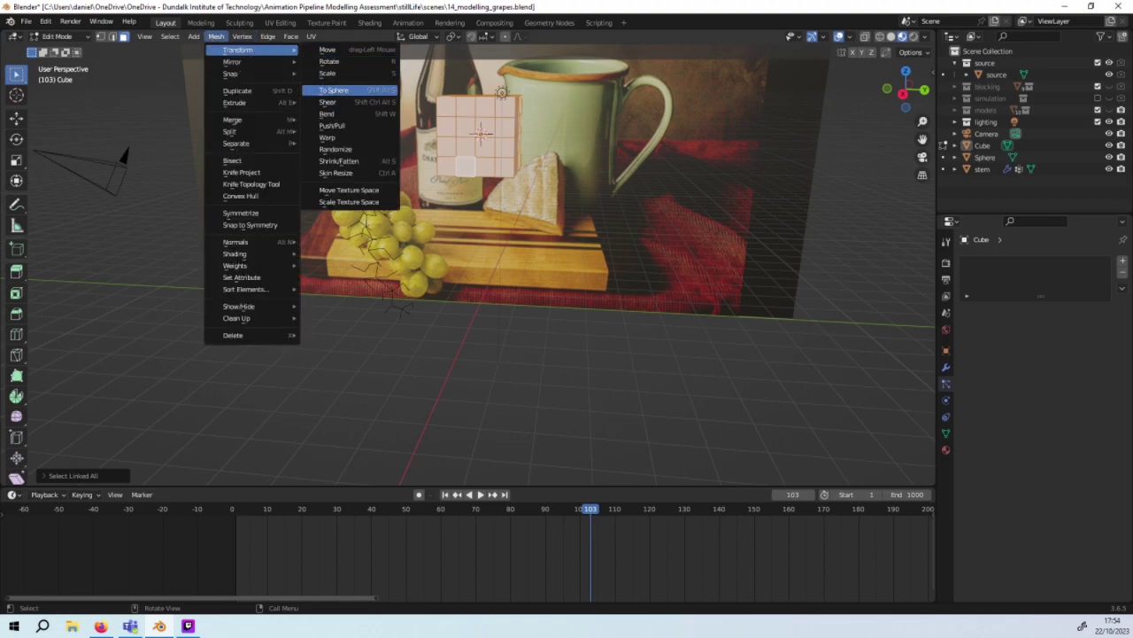
Step: Apply To Sphere to round the cube mesh into a ball, then deselect it
left_click(340, 91)
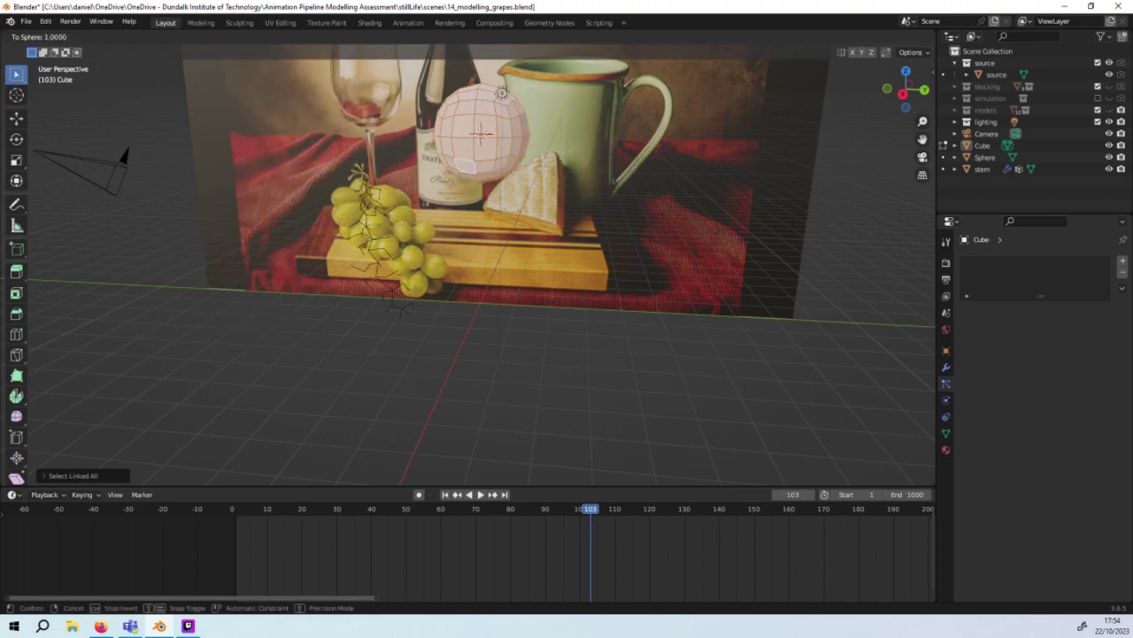
left_click(501, 92)
mouse_move(556, 193)
middle_mouse_down()
mouse_move(402, 193)
mouse_move(557, 185)
middle_mouse_up()
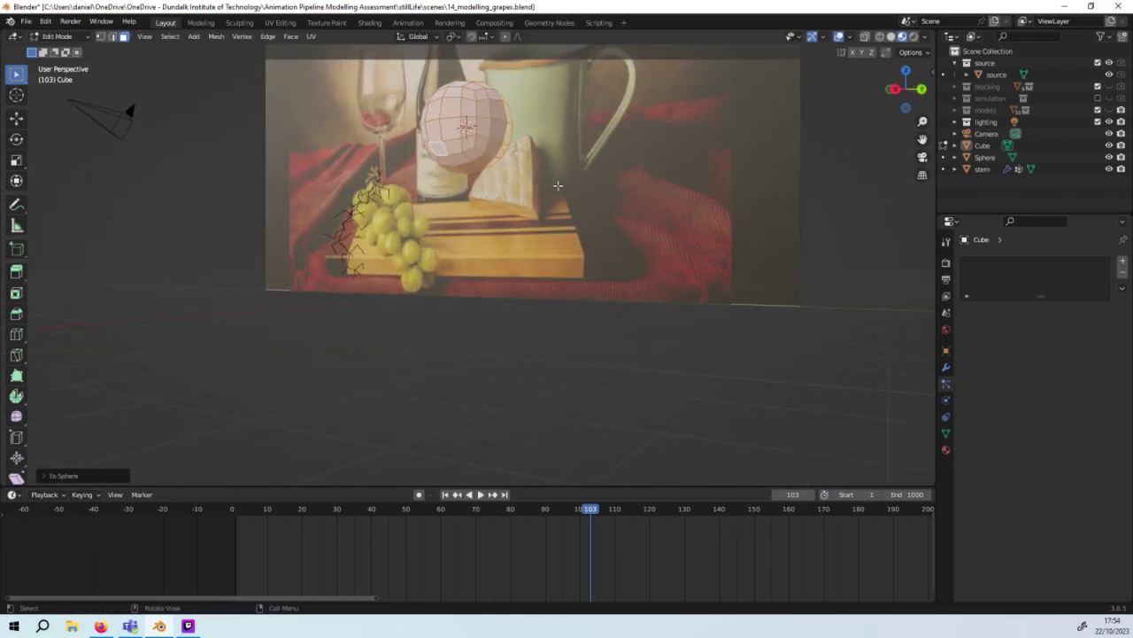
left_click(558, 185)
scroll(558, 185, "up", 2)
middle_click_drag(558, 185, 510, 156)
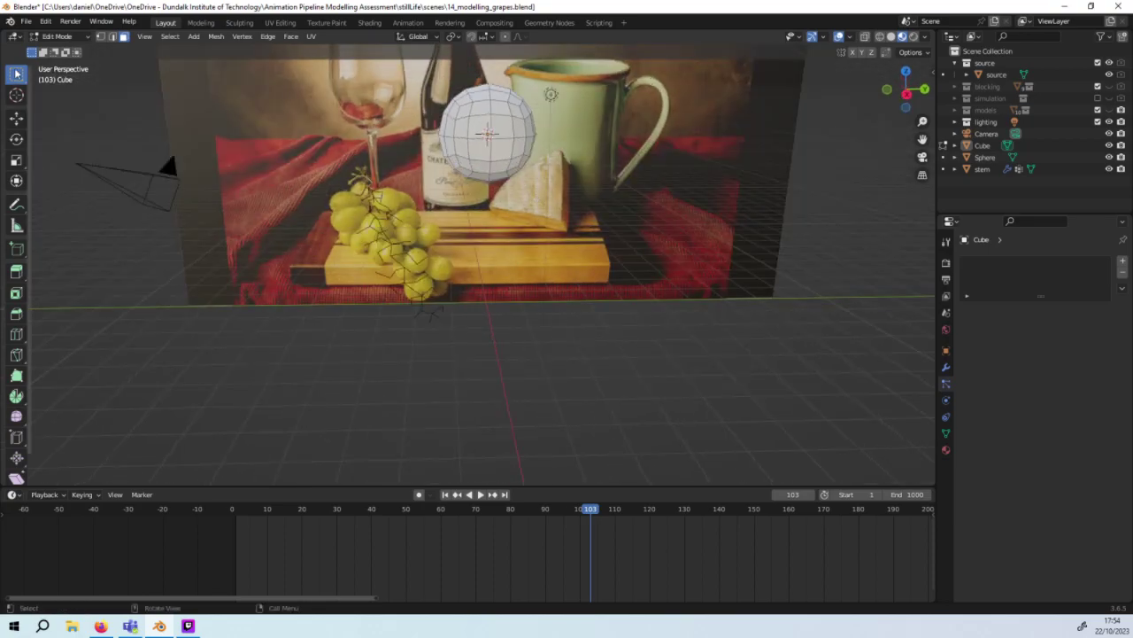
Step: Switch to Object Mode and apply Shade Smooth to the round Cube object
left_click(57, 36)
left_click(57, 50)
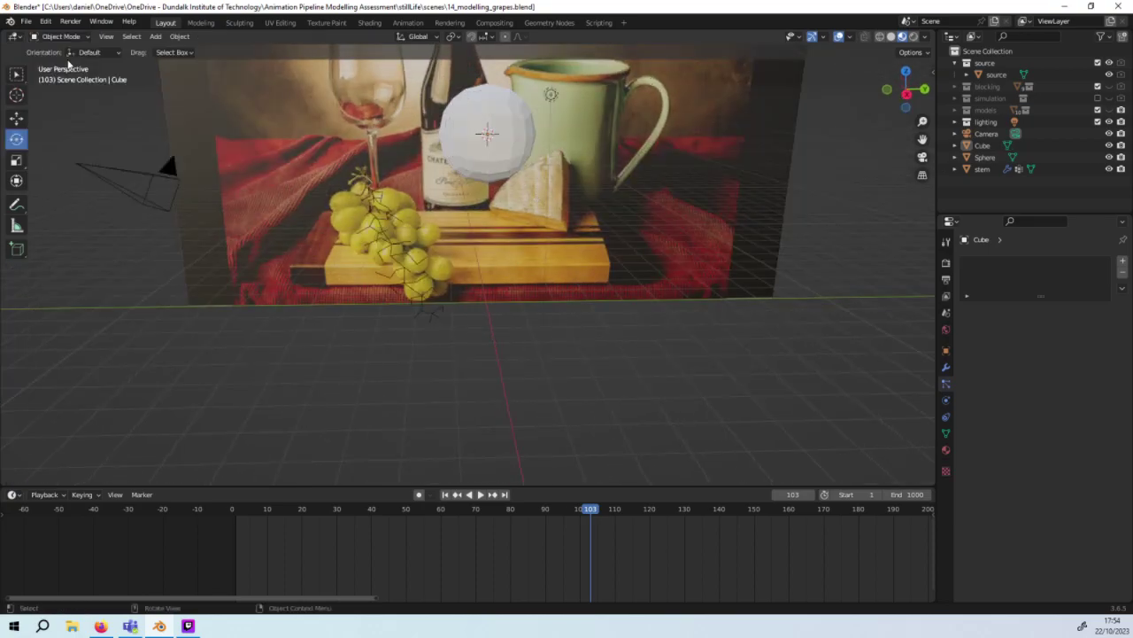
key("KP_3")
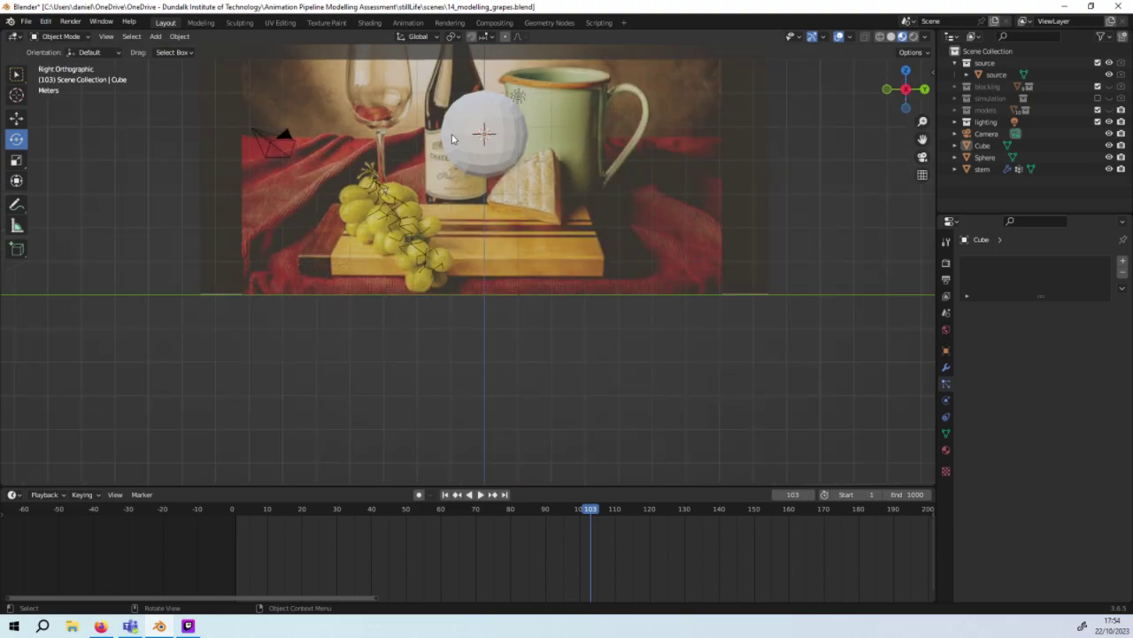
right_click(453, 142)
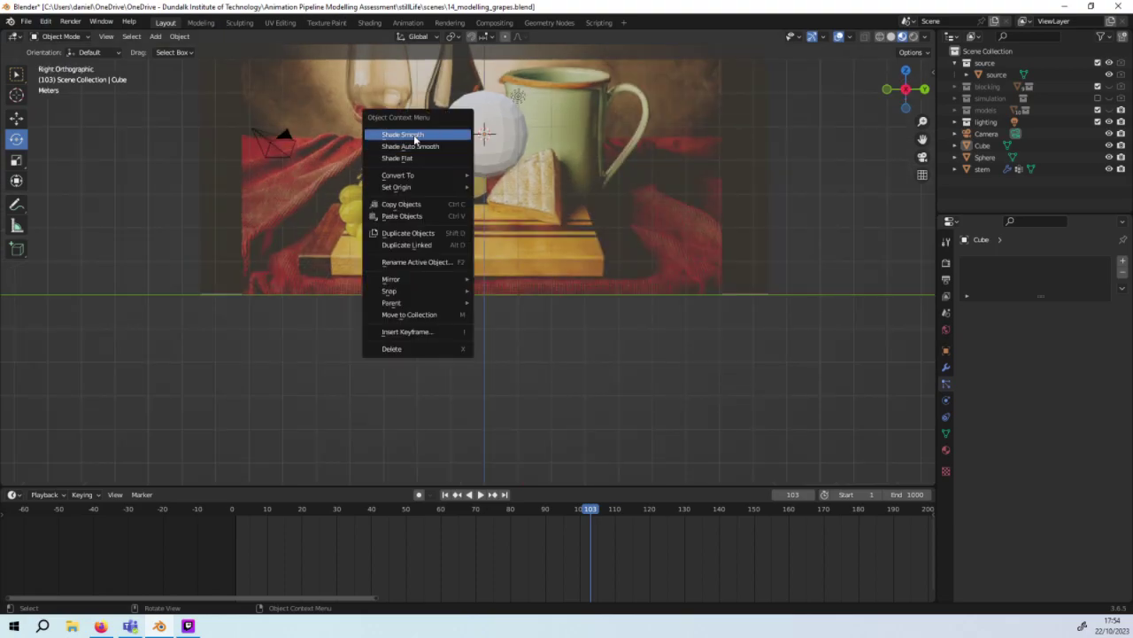
left_click(415, 135)
left_click(494, 134)
right_click(494, 133)
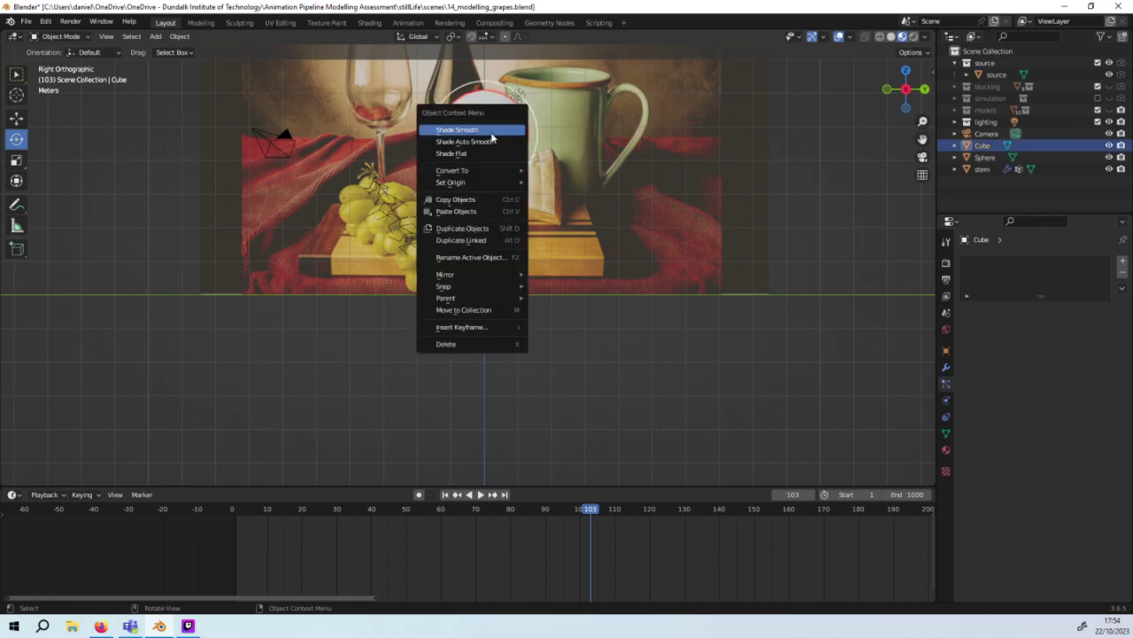
left_click(482, 142)
mouse_move(481, 147)
middle_mouse_down()
mouse_move(475, 194)
mouse_move(425, 168)
middle_mouse_up()
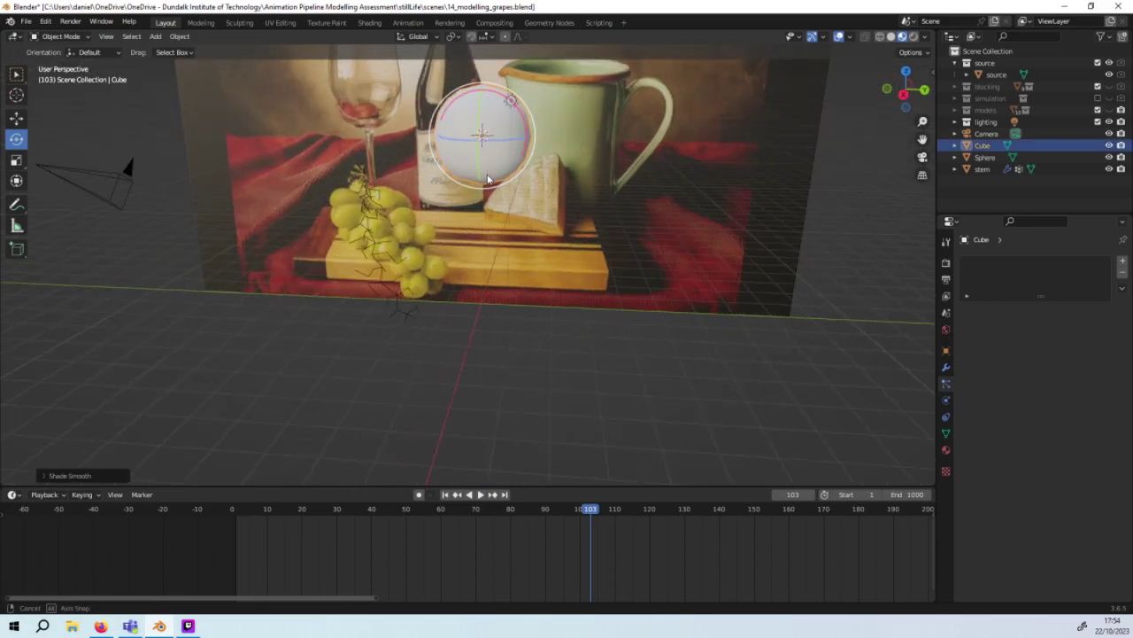
left_click(60, 36)
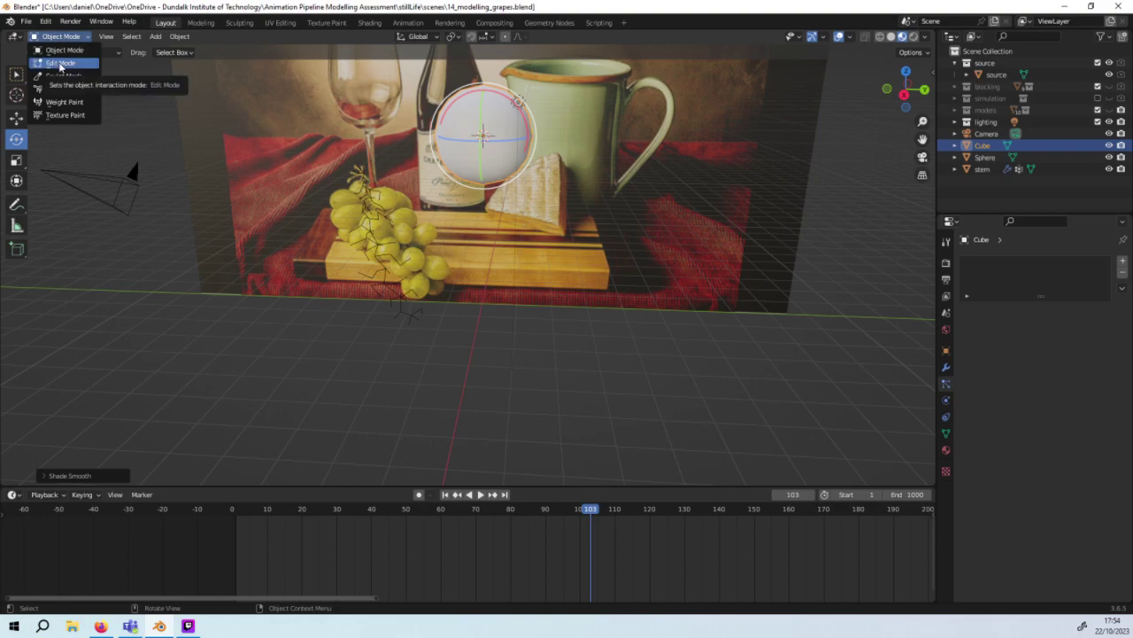
Step: Enter Edit Mode and subdivide the Cube mesh faces
left_click(60, 64)
right_click(503, 126)
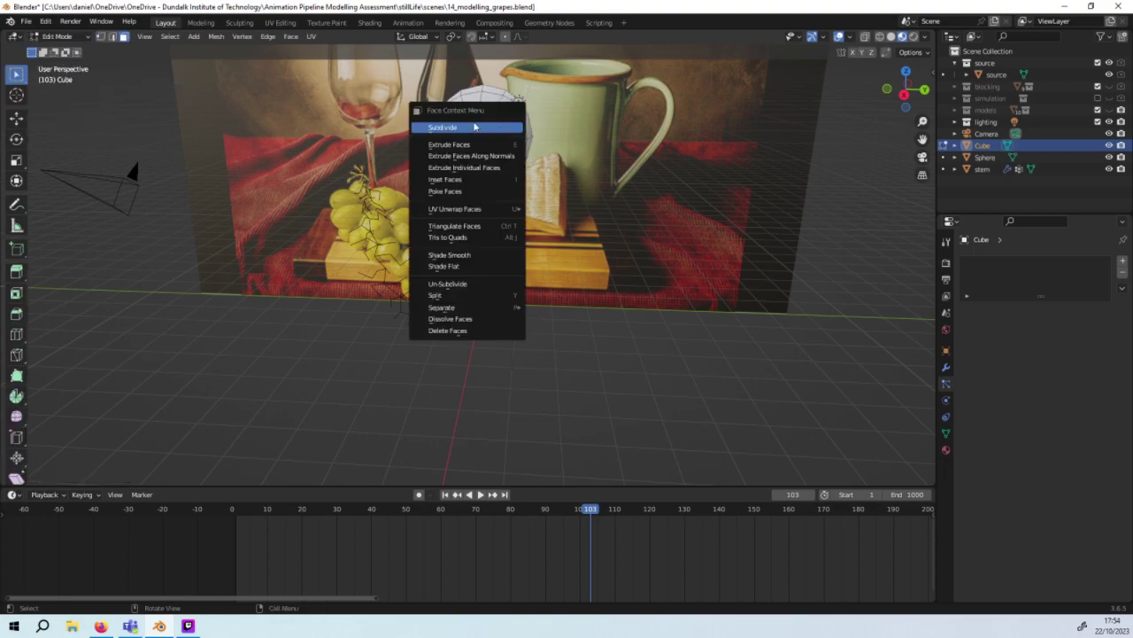
left_click(505, 125)
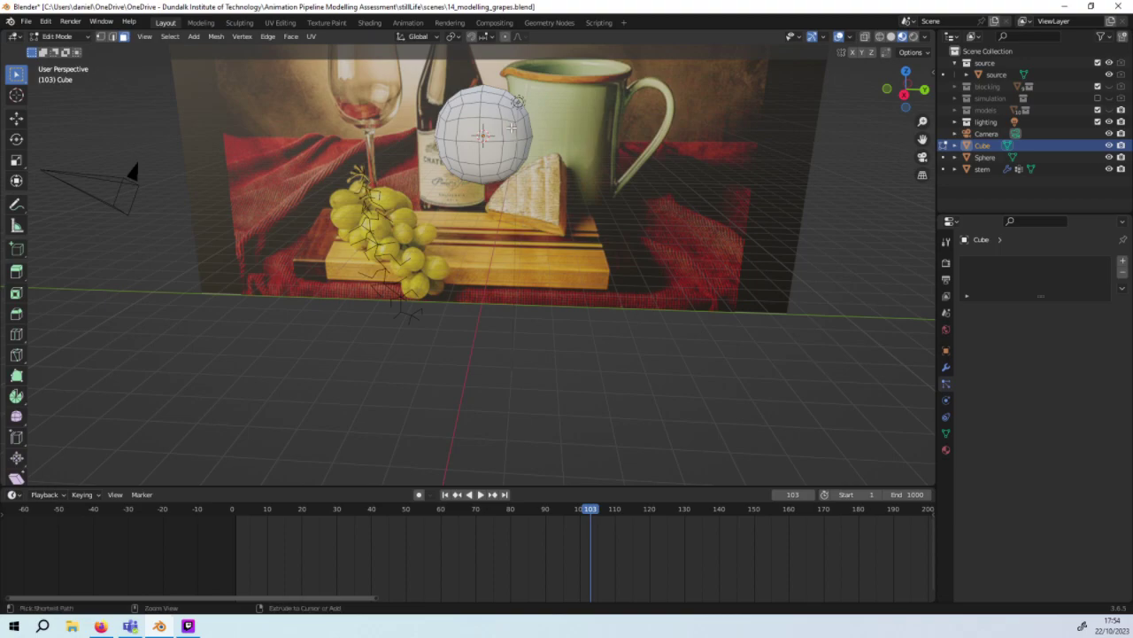
Step: Reselect the sphere object and toggle between Object Mode and Edit Mode
key("Tab")
left_click(518, 180)
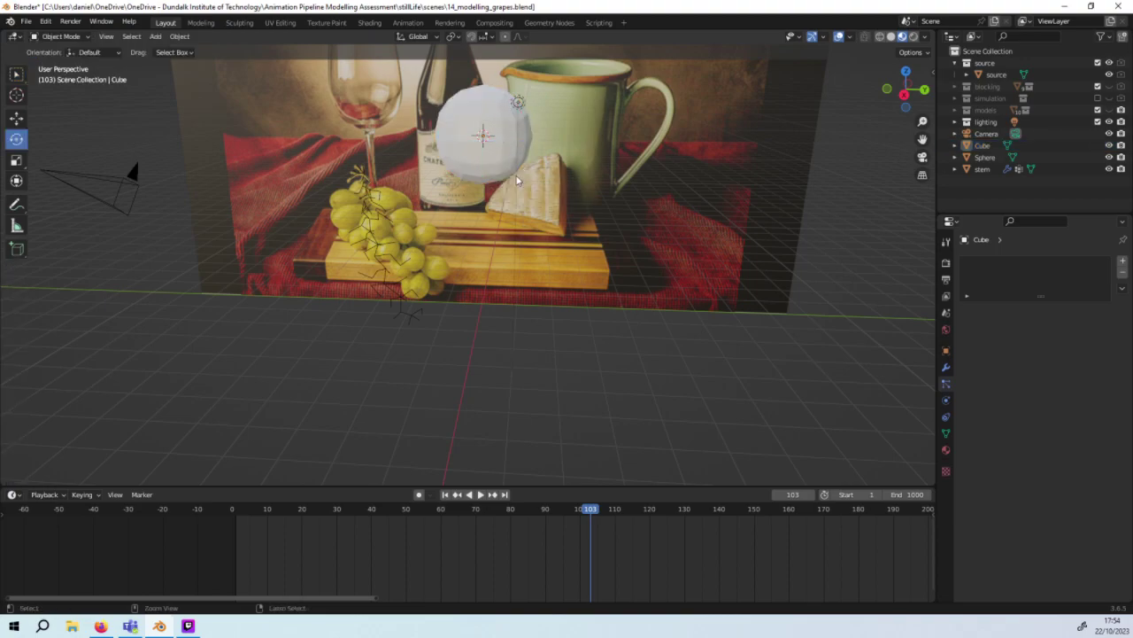
left_click(482, 142)
right_click(419, 158)
left_click(60, 36)
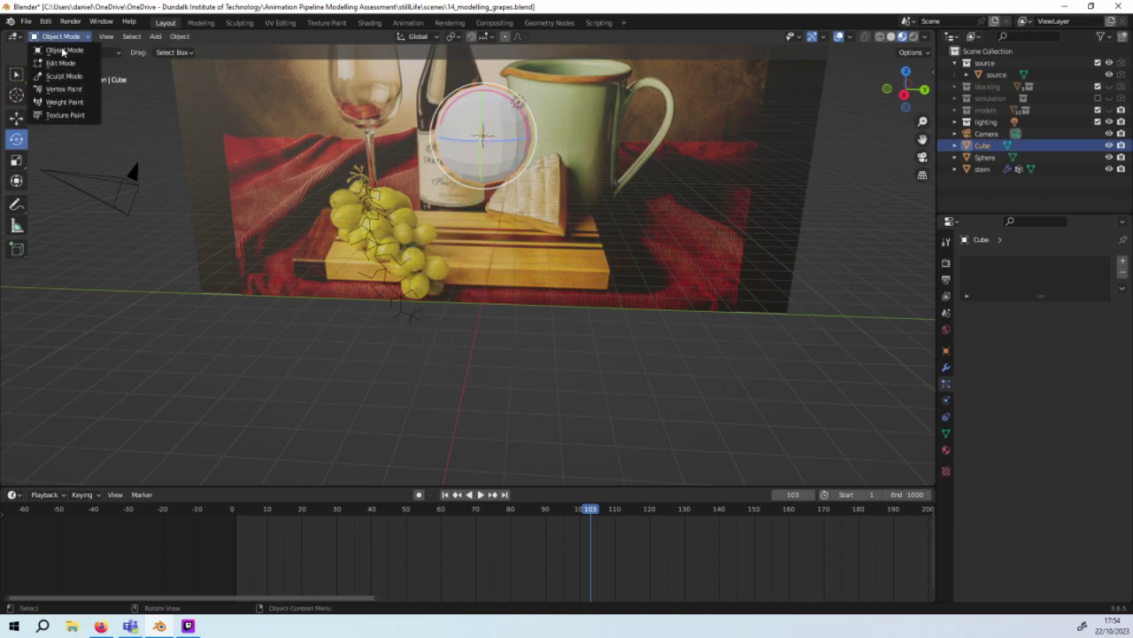
left_click(53, 55)
key("Tab")
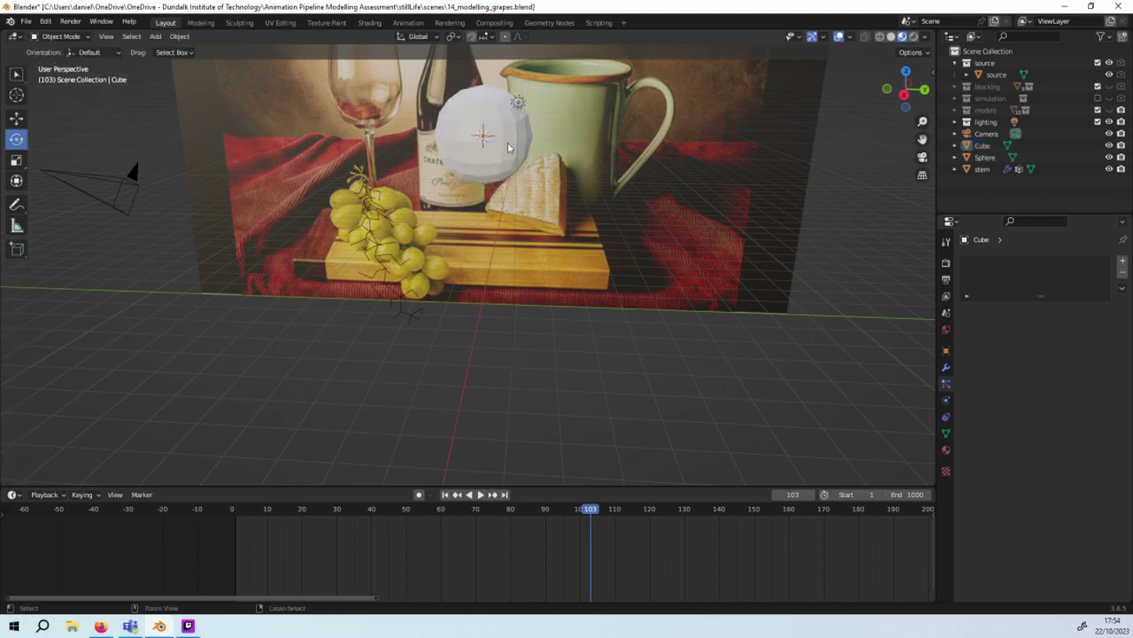
key("Tab")
Step: Select all, subdivide again, and apply Mesh > Transform > To Sphere at 1.0
key("a")
key("ctrl+0")
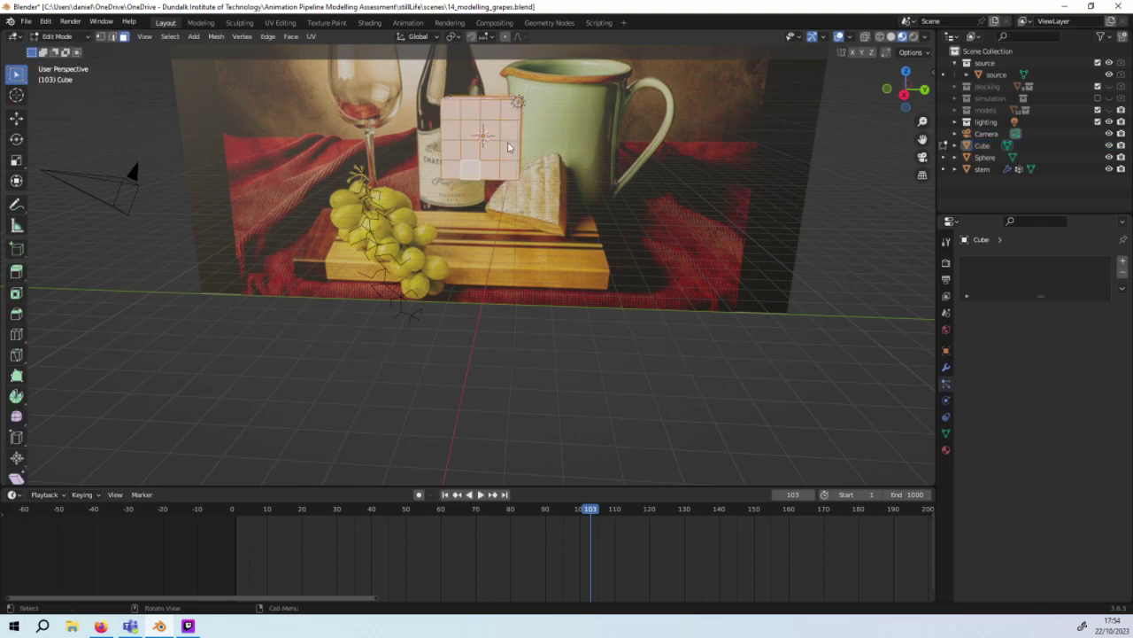
right_click(474, 132)
left_click(474, 139)
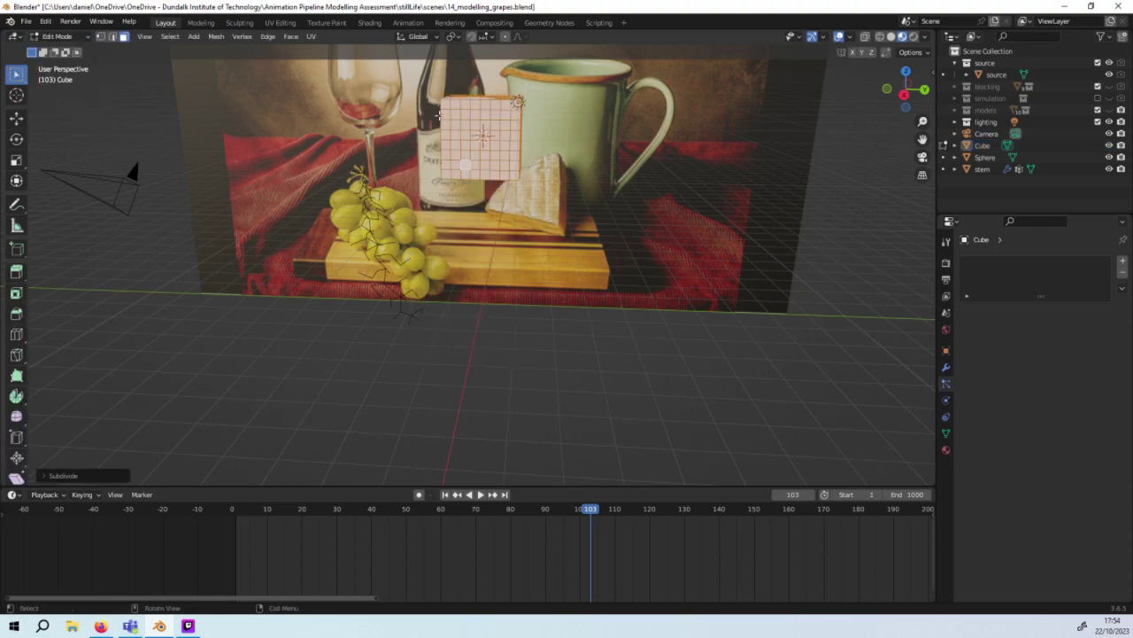
left_click(218, 37)
mouse_move(237, 49)
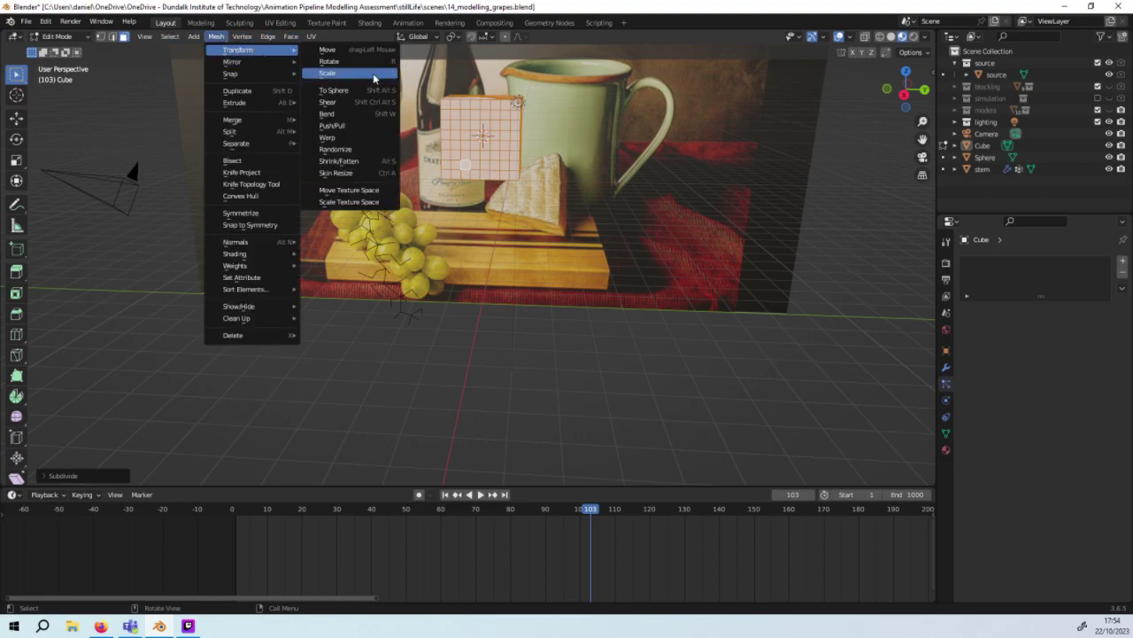
left_click(363, 92)
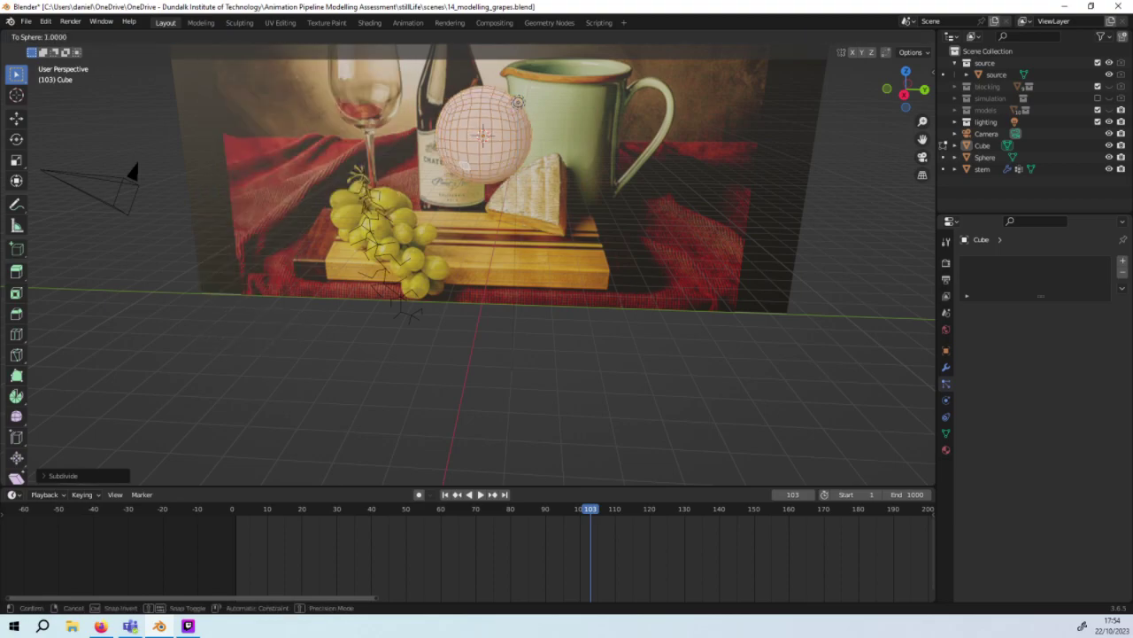
left_click(333, 149)
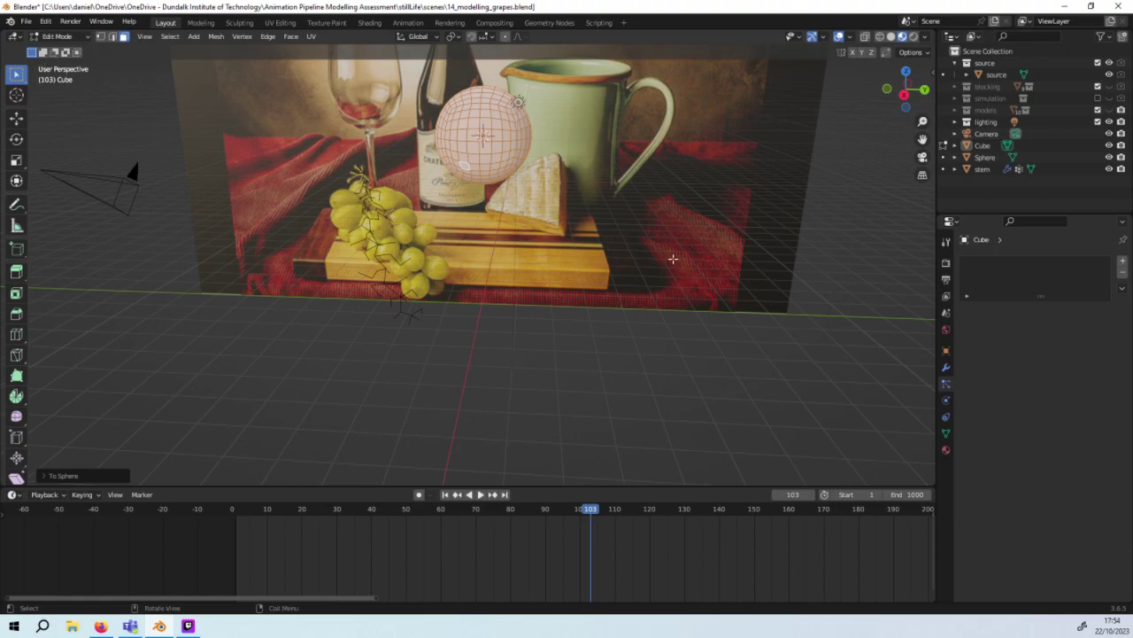
Step: In Right Orthographic view, select the entire linked ball mesh
left_click(645, 203)
mouse_move(644, 203)
middle_mouse_down()
mouse_move(541, 171)
mouse_move(451, 115)
mouse_move(510, 113)
middle_mouse_up()
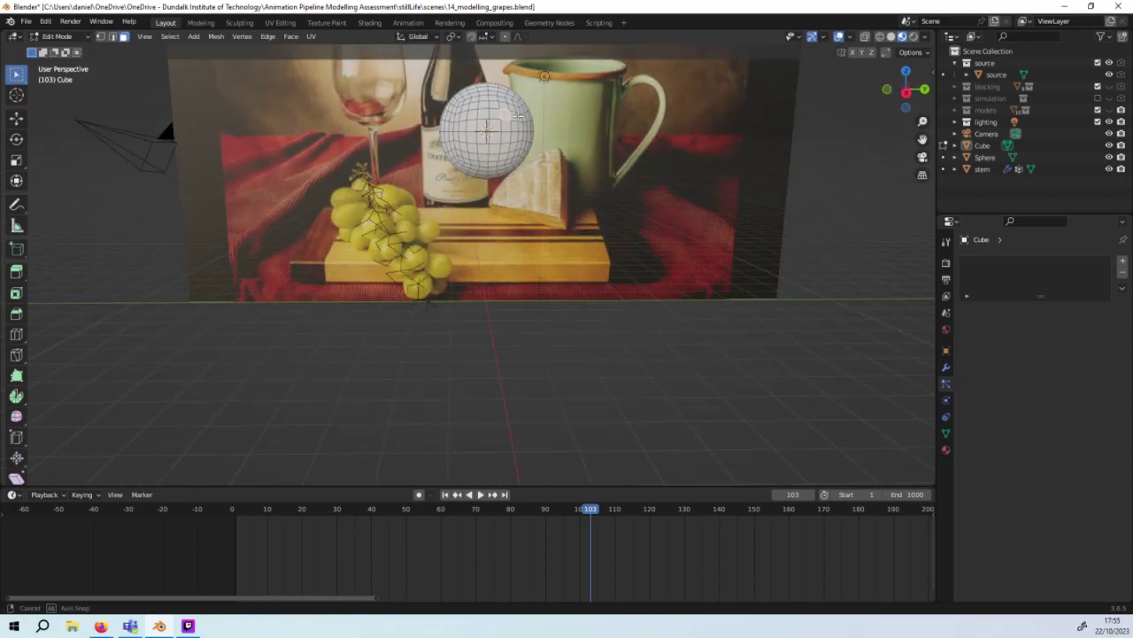
key("KP_3")
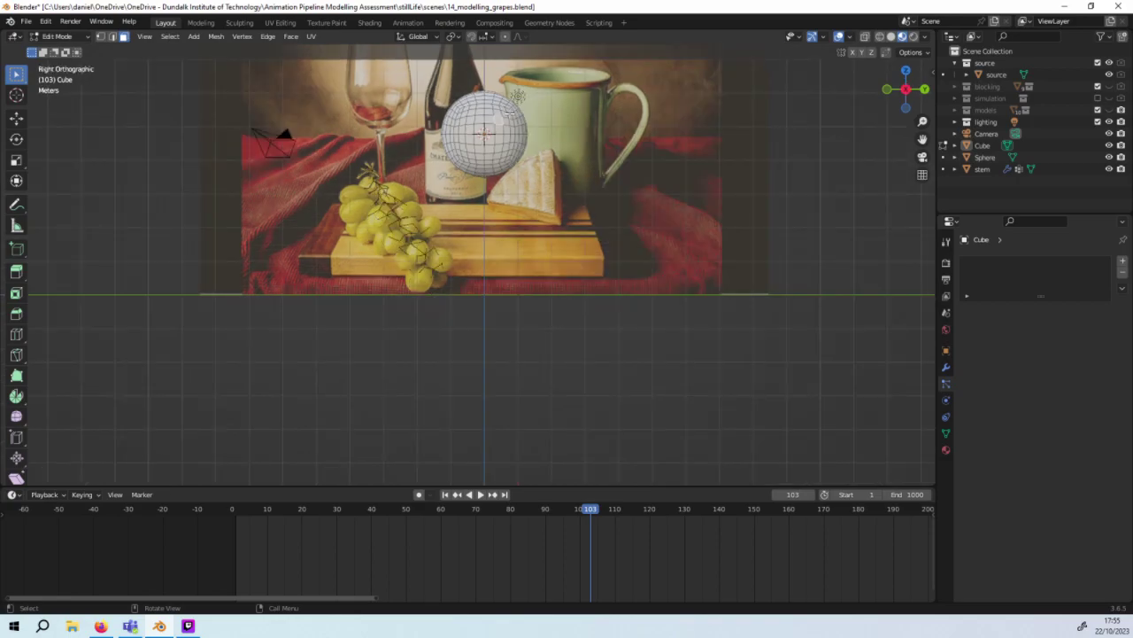
key("shift+l")
left_click(510, 111)
key("ctrl+l")
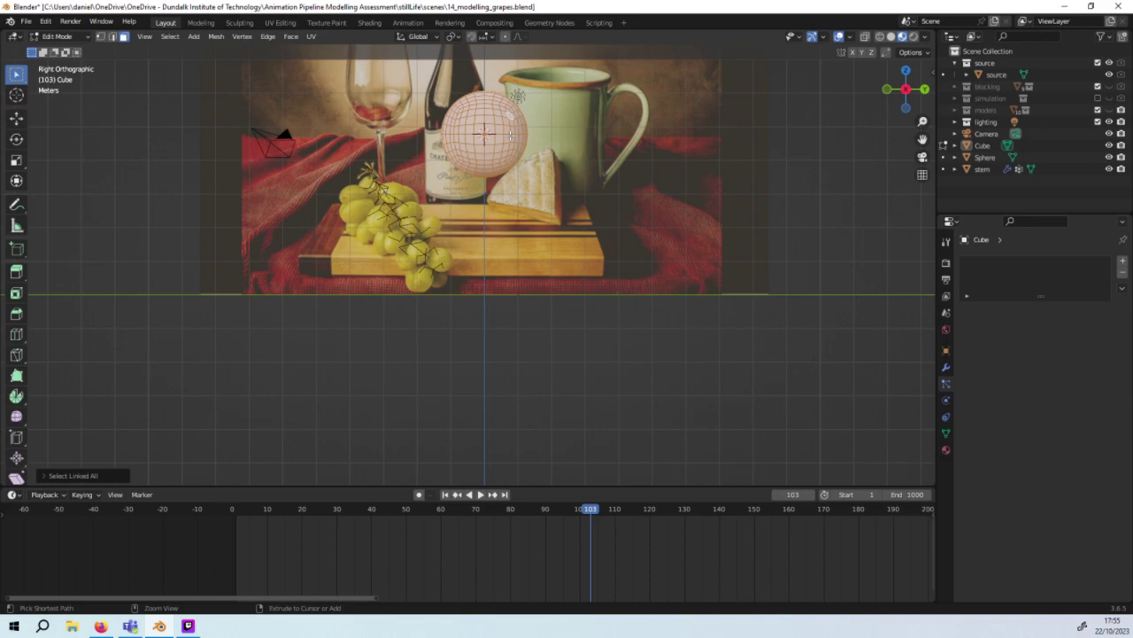
Step: Scale the ball mesh down to about 0.84 and start moving it along X
key("s")
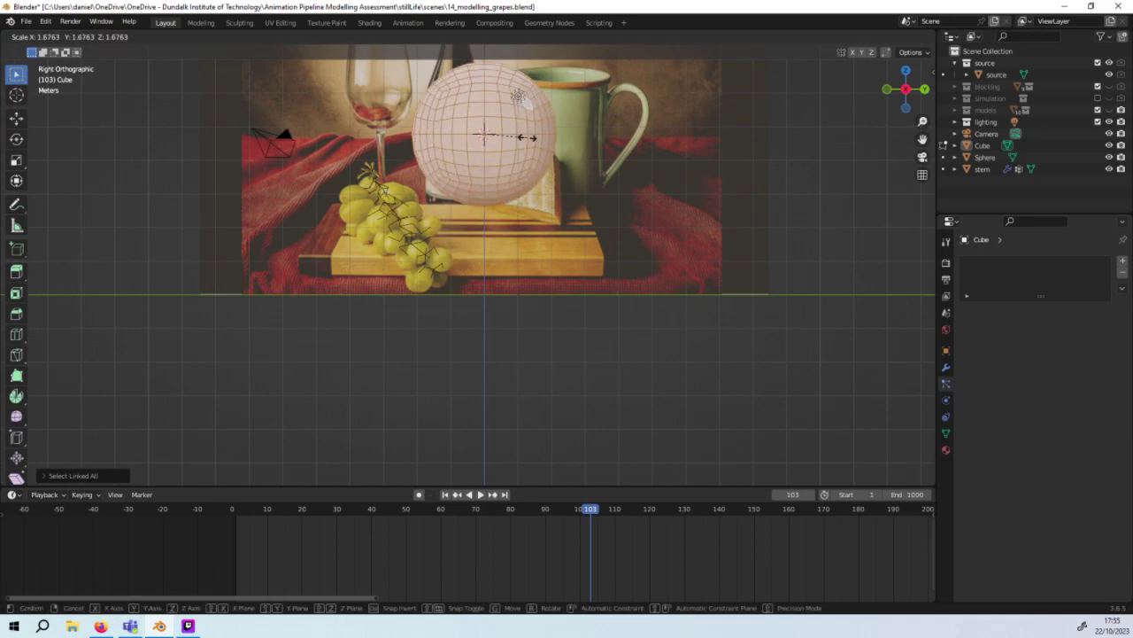
left_click(614, 149)
key("ctrl+z")
key("s")
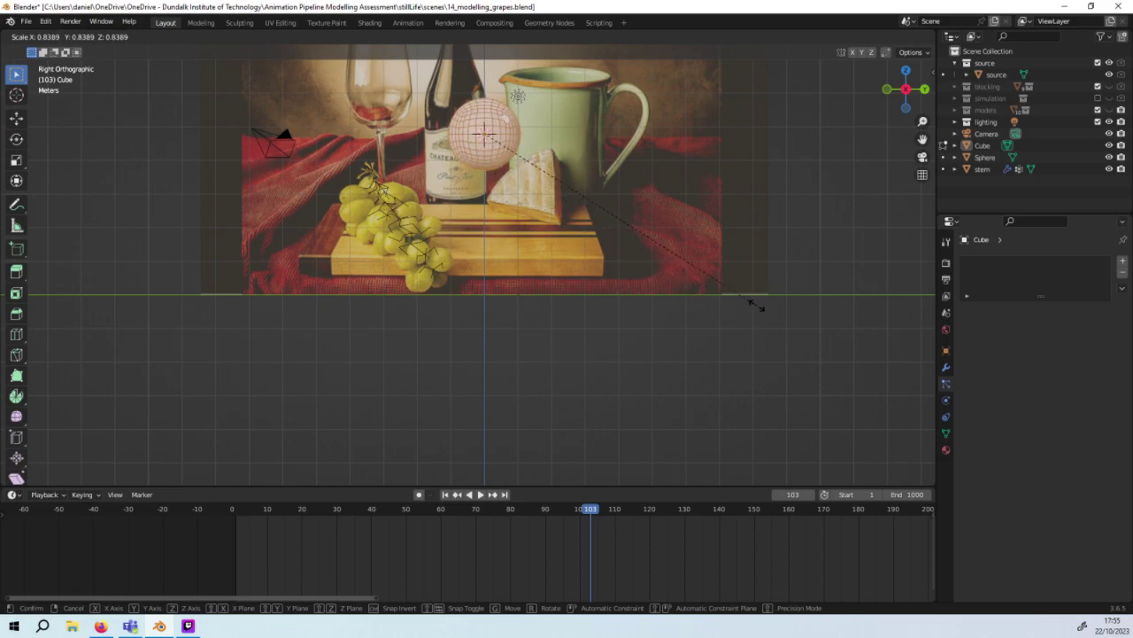
left_click(729, 297)
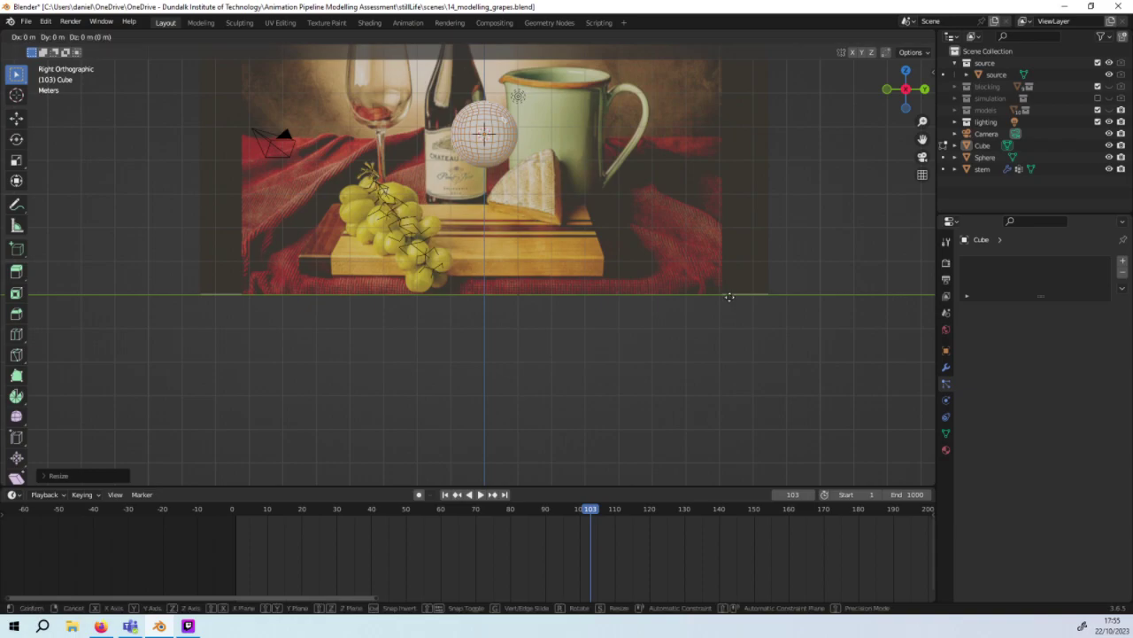
key("x")
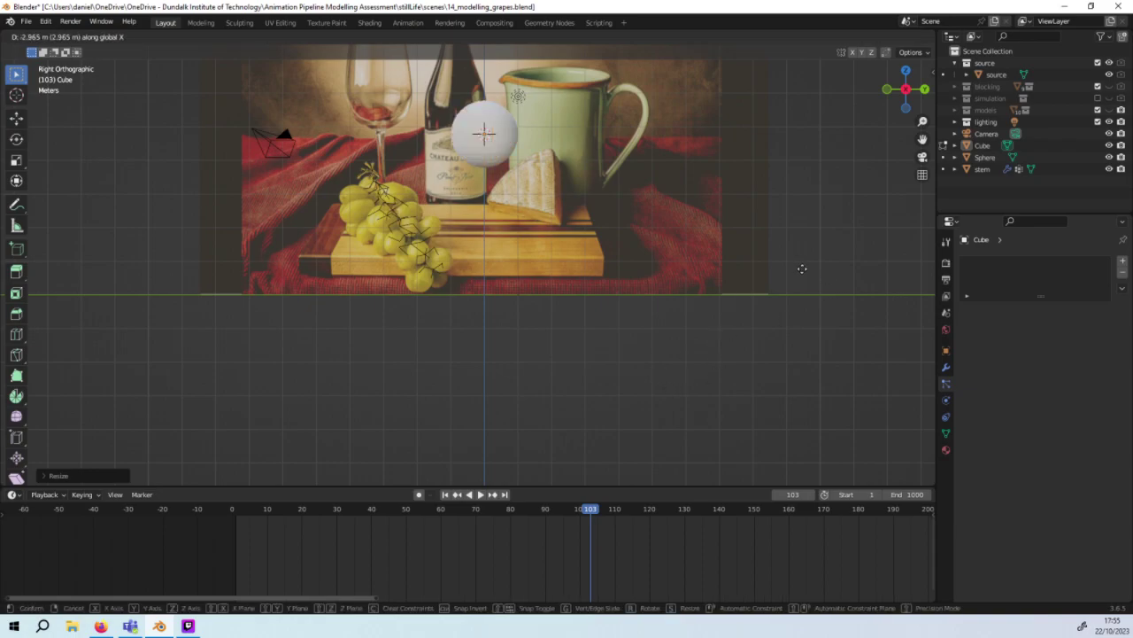
Step: Confirm the X move, then duplicate the ball mesh and drop the copy down along Z
left_click(806, 226)
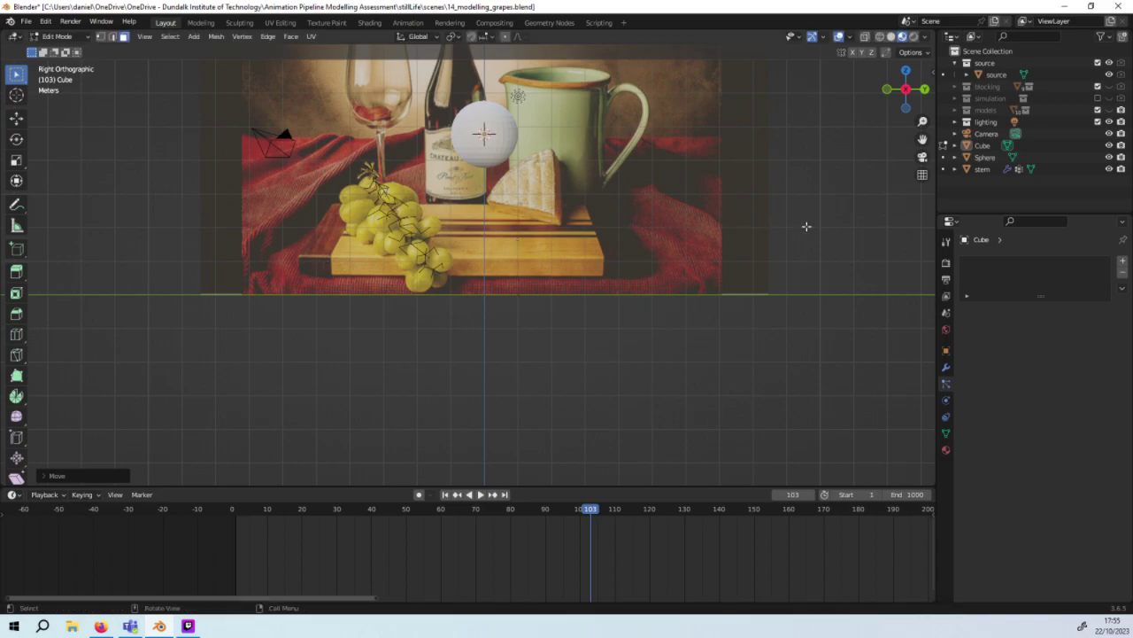
key("alt+a")
key("a")
key("shift+d")
key("z")
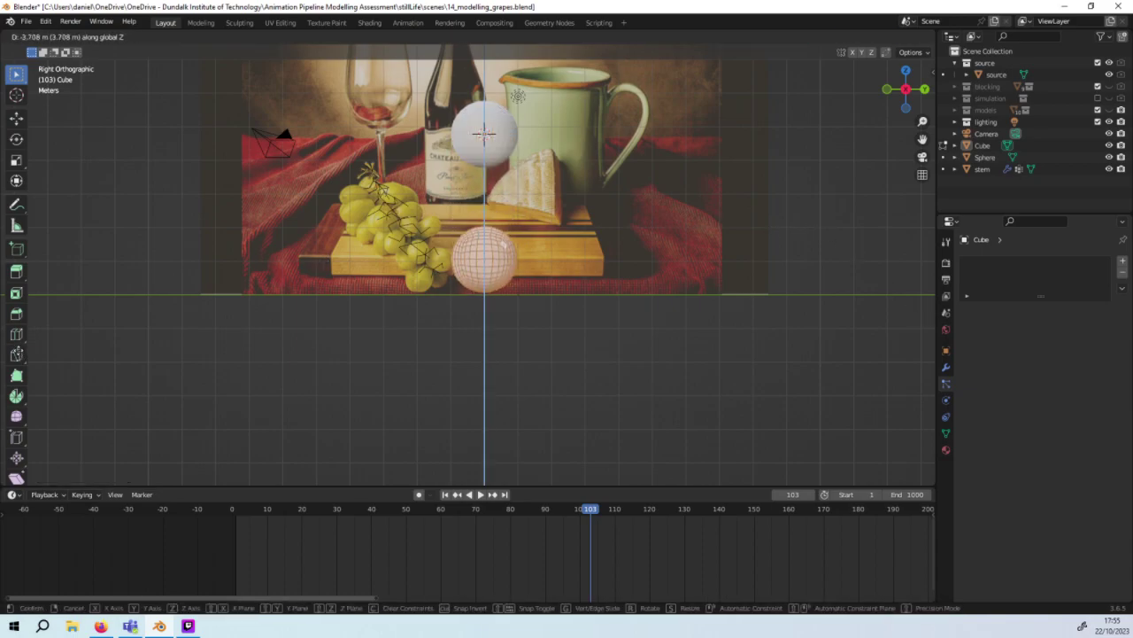
left_click(19, 355)
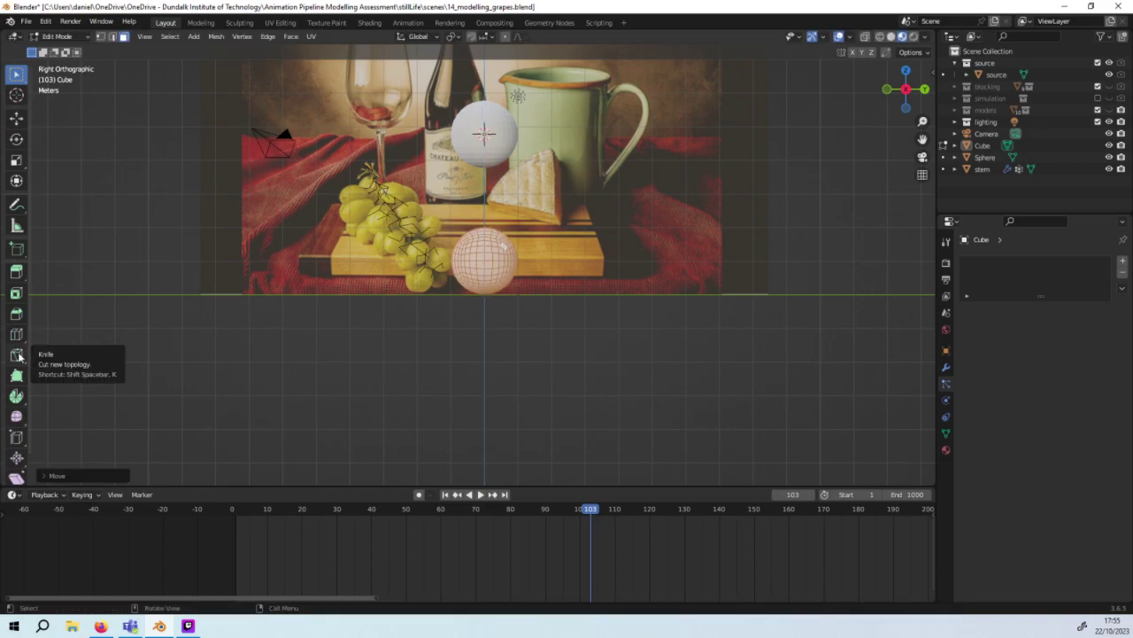
Step: Move the lower ball 1.93 m along Y beside the grapes and delete the extra Sphere object
left_click(548, 315)
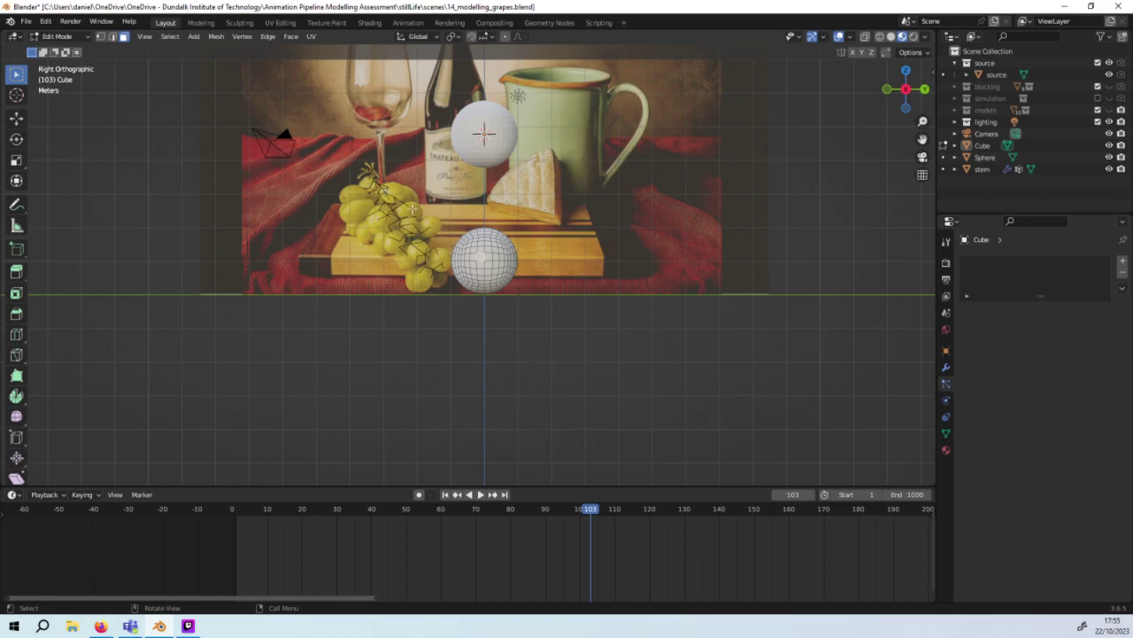
key("ctrl+l")
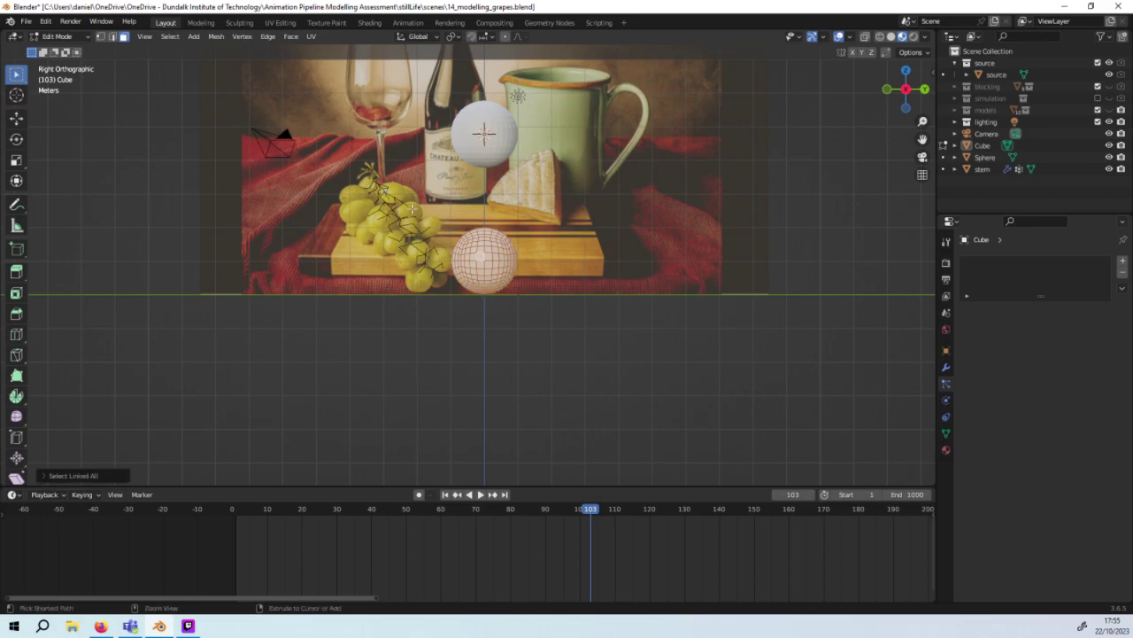
key("g")
key("y")
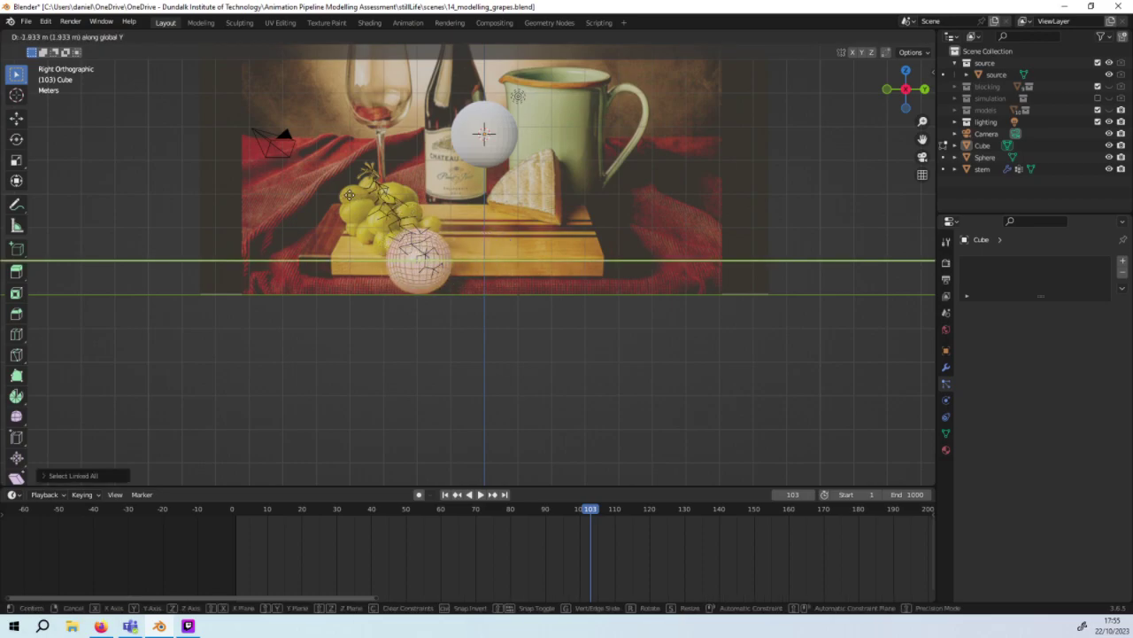
left_click(356, 195)
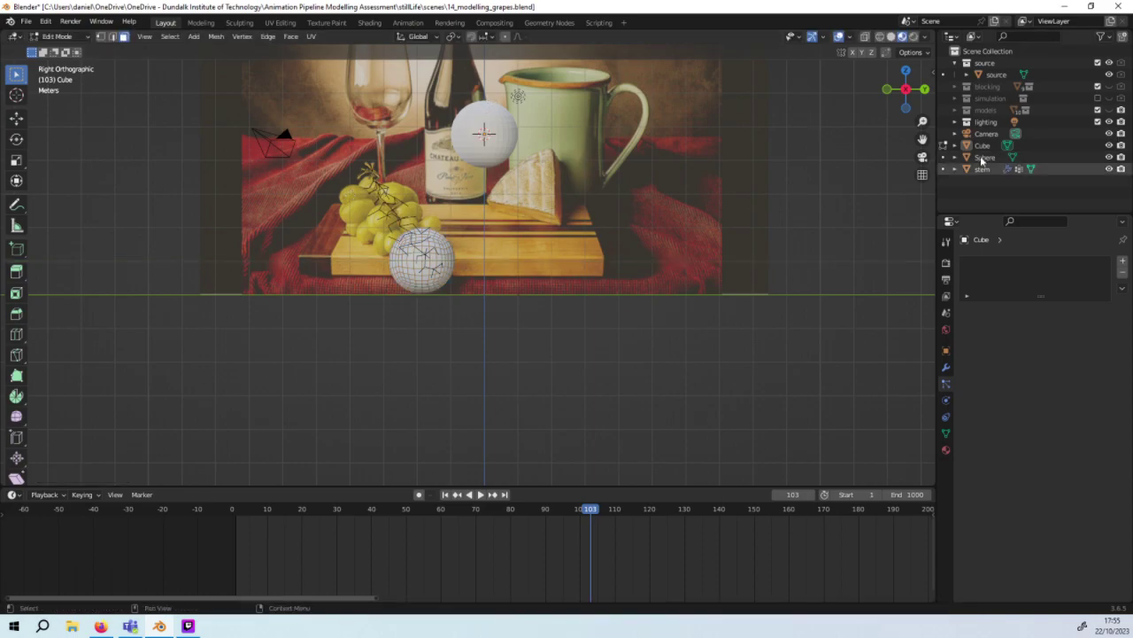
left_click(981, 157)
key("Delete")
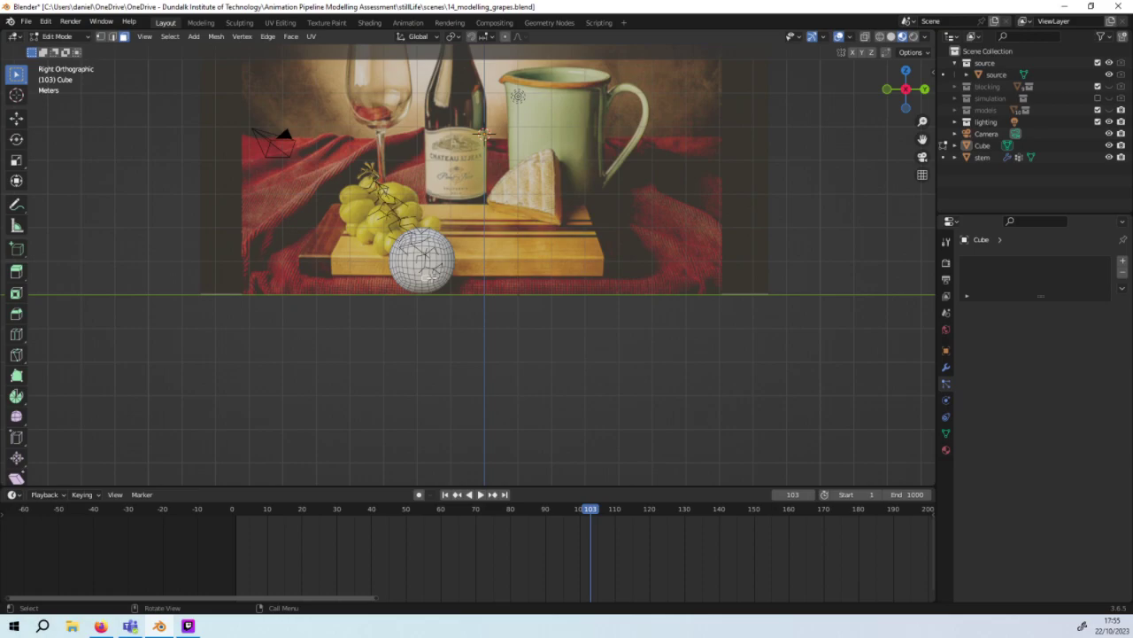
Step: Select the linked lower ball and scale it down in two passes to single-grape size
key("ctrl+l")
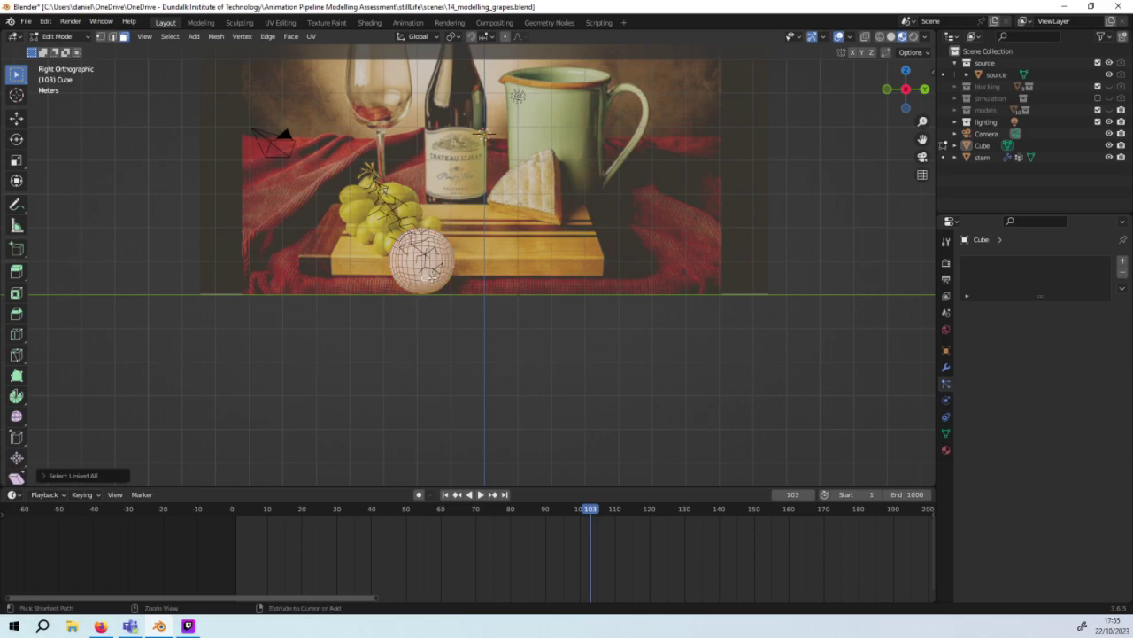
key("s")
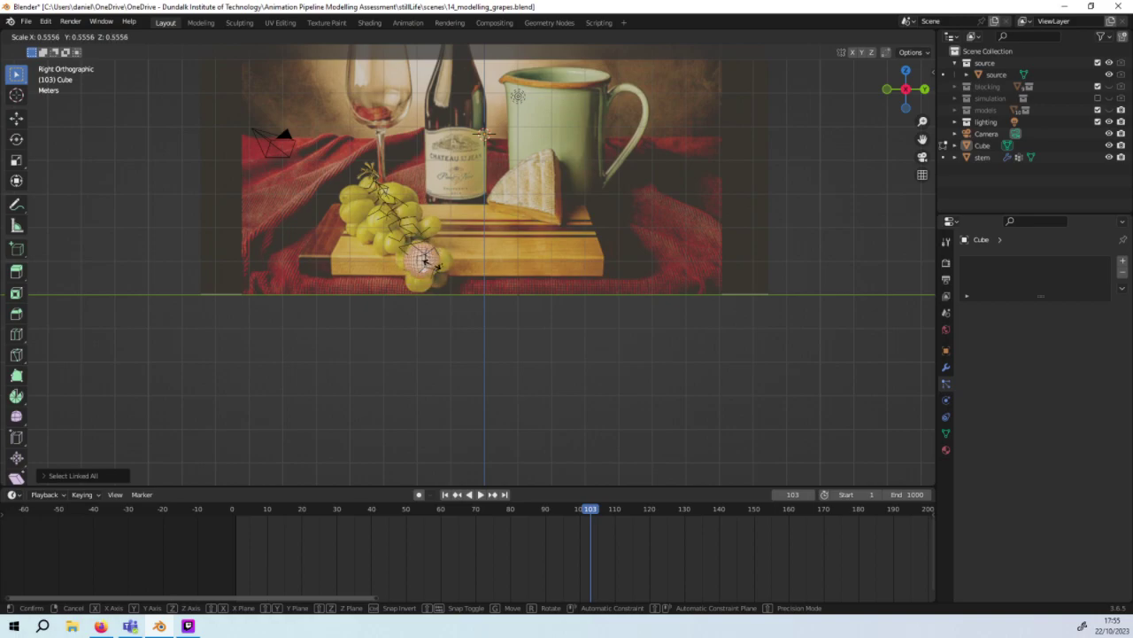
left_click(433, 265)
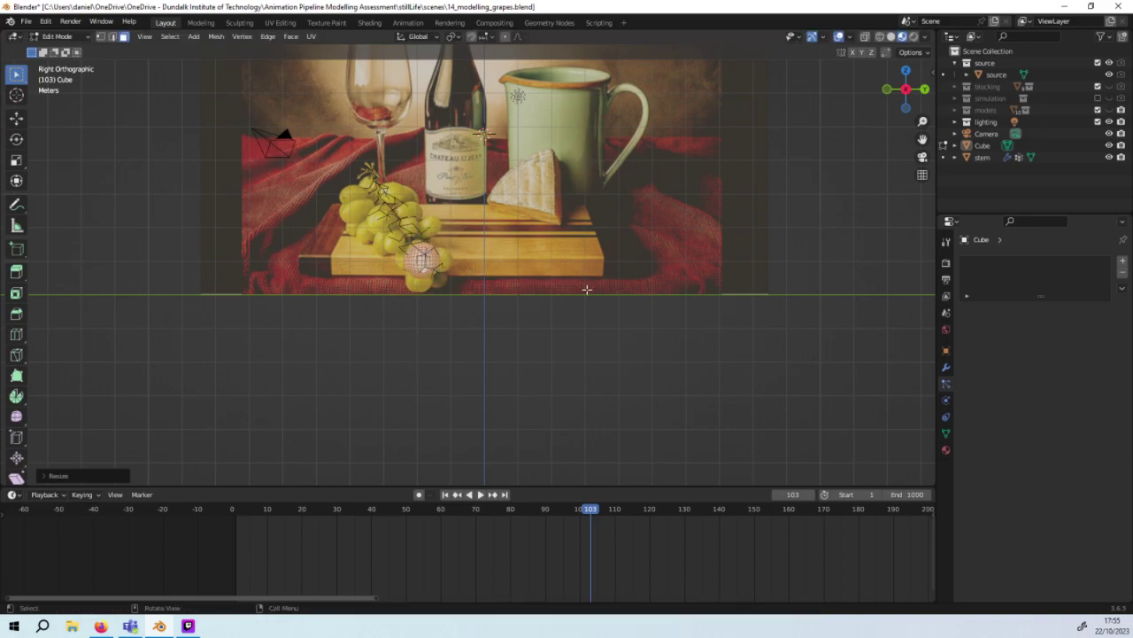
key("s")
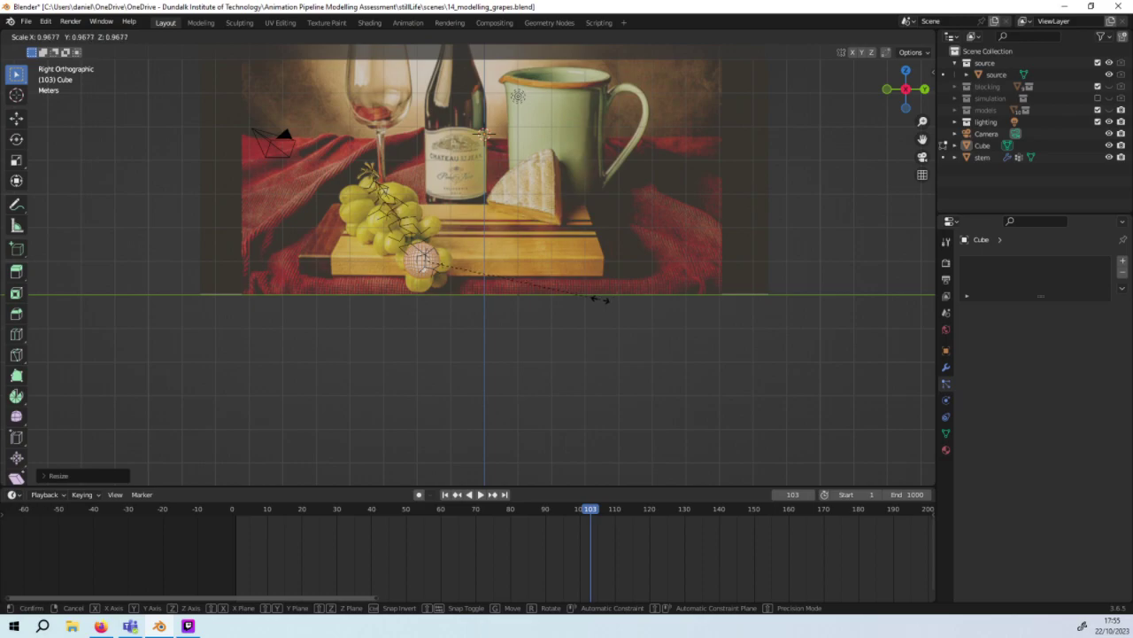
left_click(577, 300)
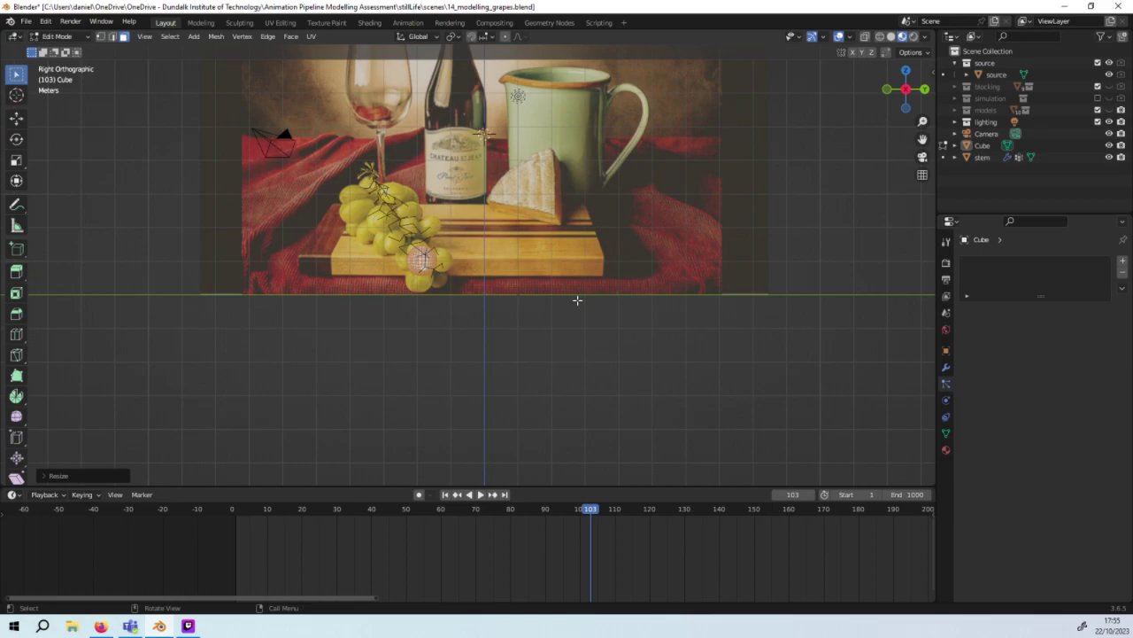
Step: Zoom in on the ball and raise it slightly along Z
scroll(508, 306, "up", 1)
scroll(406, 188, "up", 2)
scroll(402, 219, "up", 2)
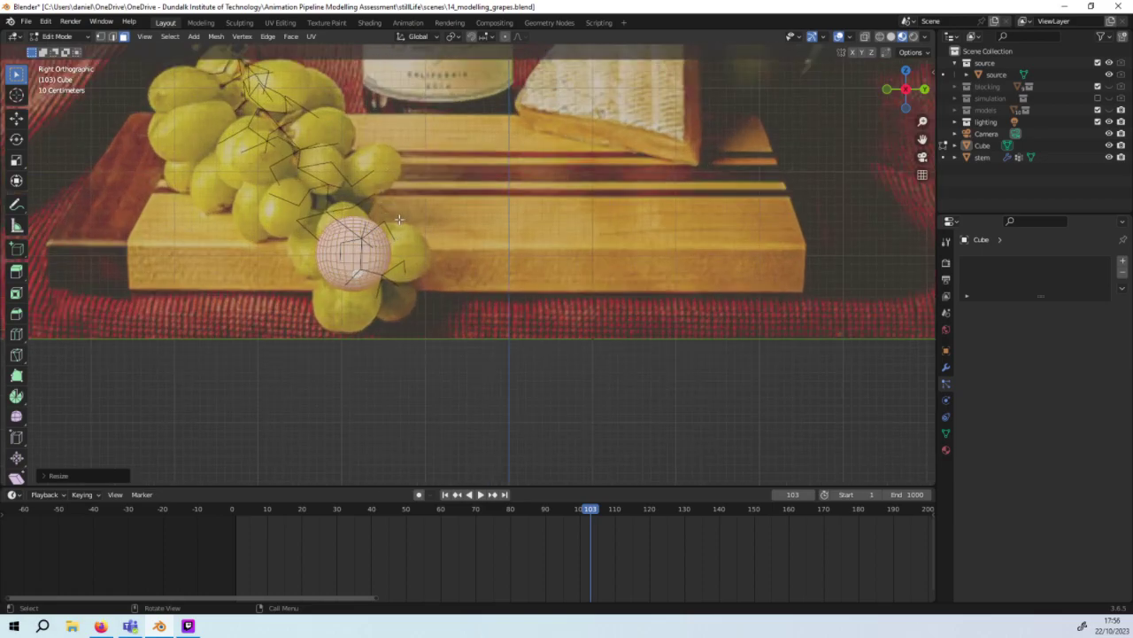
scroll(402, 219, "up", 2)
middle_click_drag(455, 278, 645, 311, "shift")
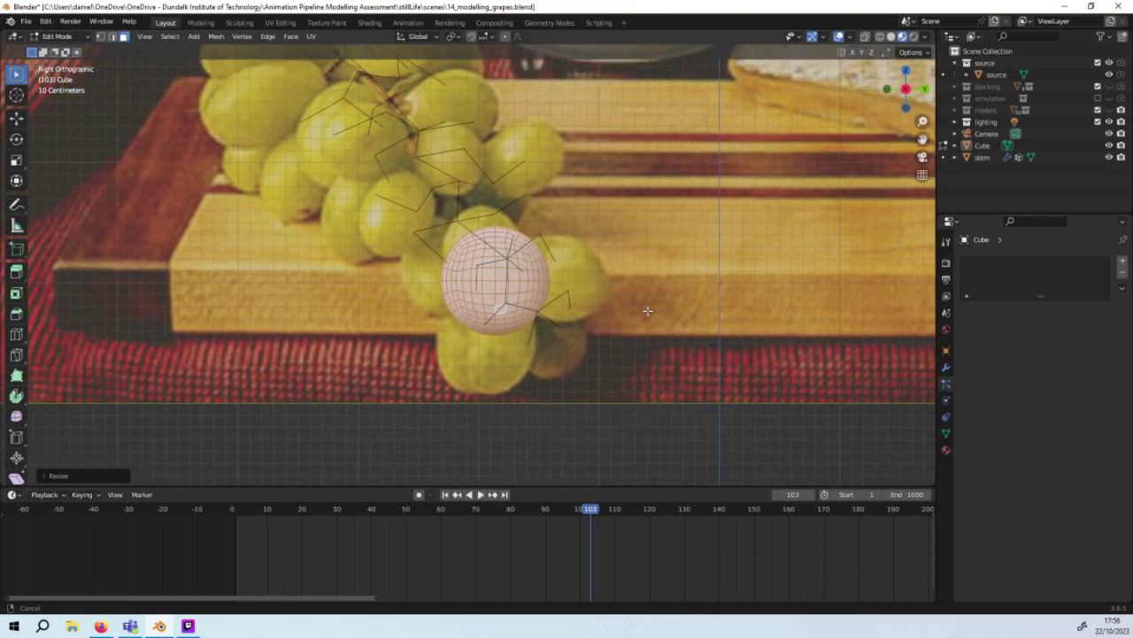
key("g")
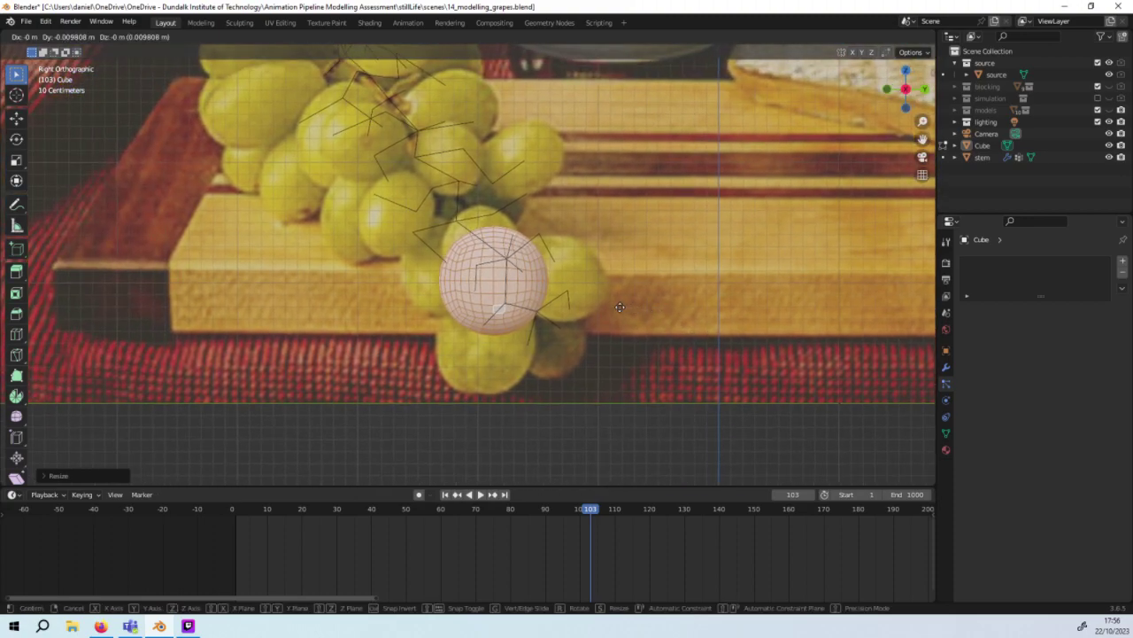
key("z")
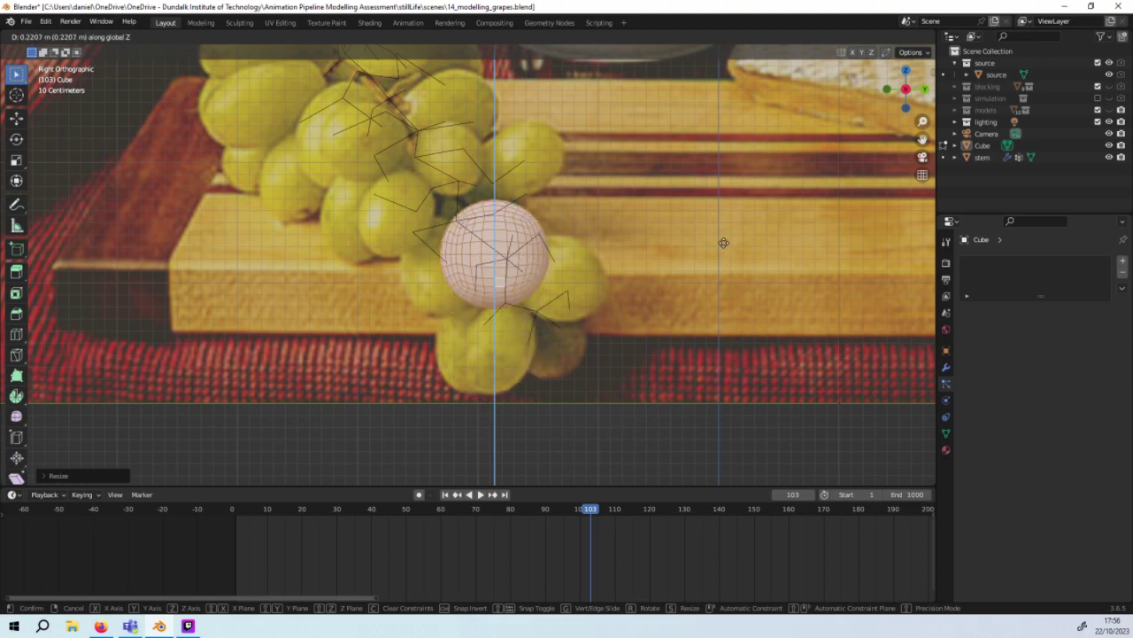
left_click(648, 277)
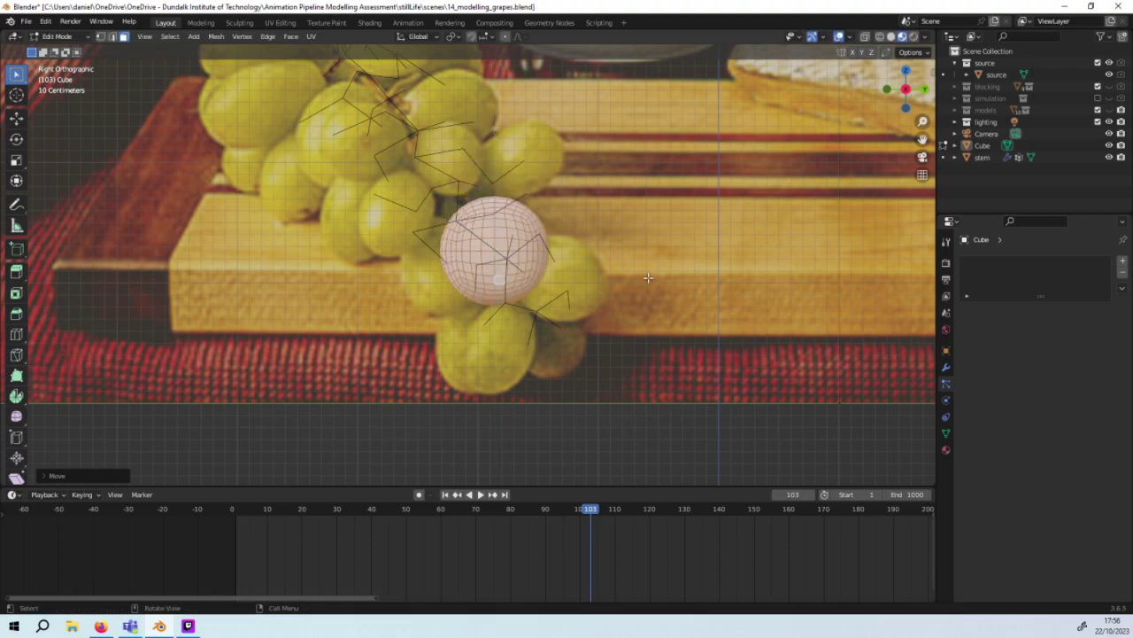
Step: Shrink the ball a little, then stretch it about 1.589 along Z into an egg
key("s")
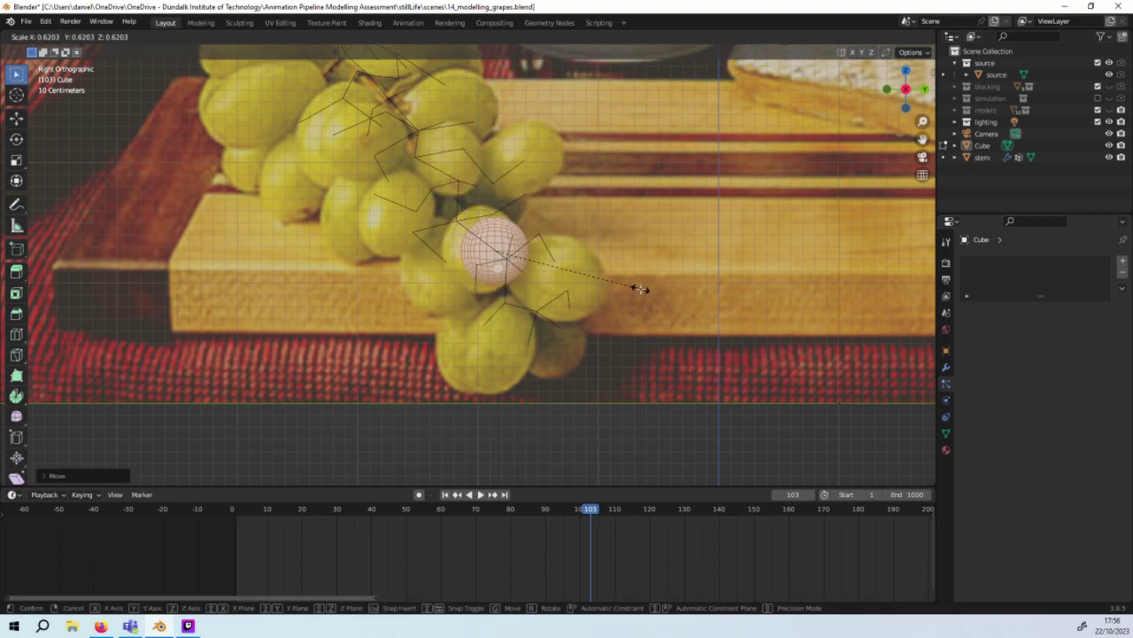
left_click(641, 289)
key("s")
key("z")
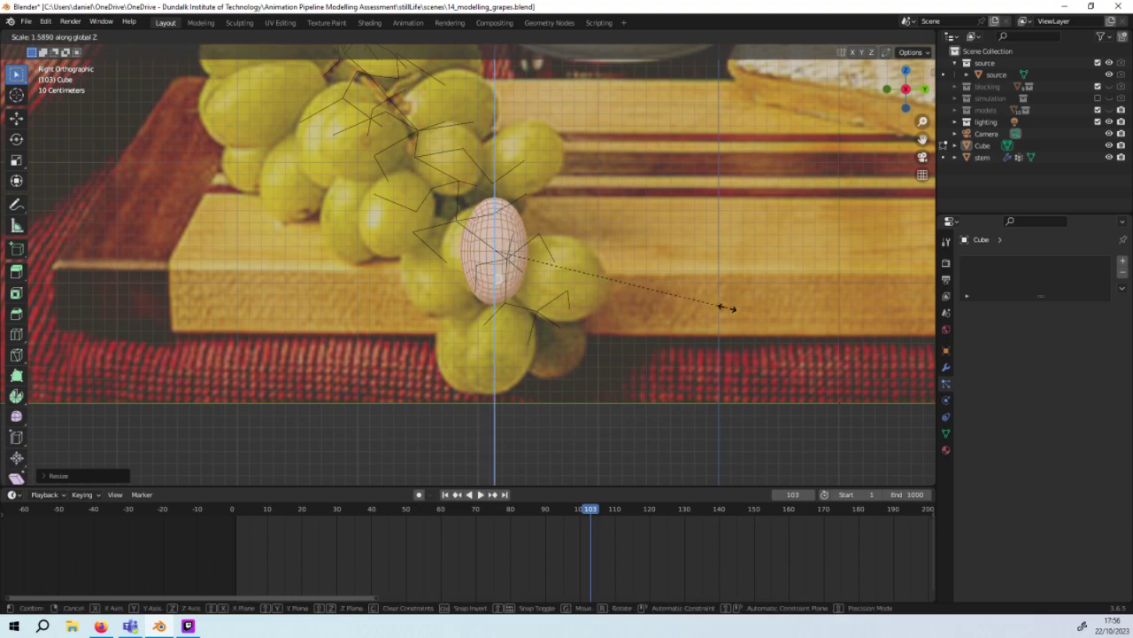
left_click(722, 307)
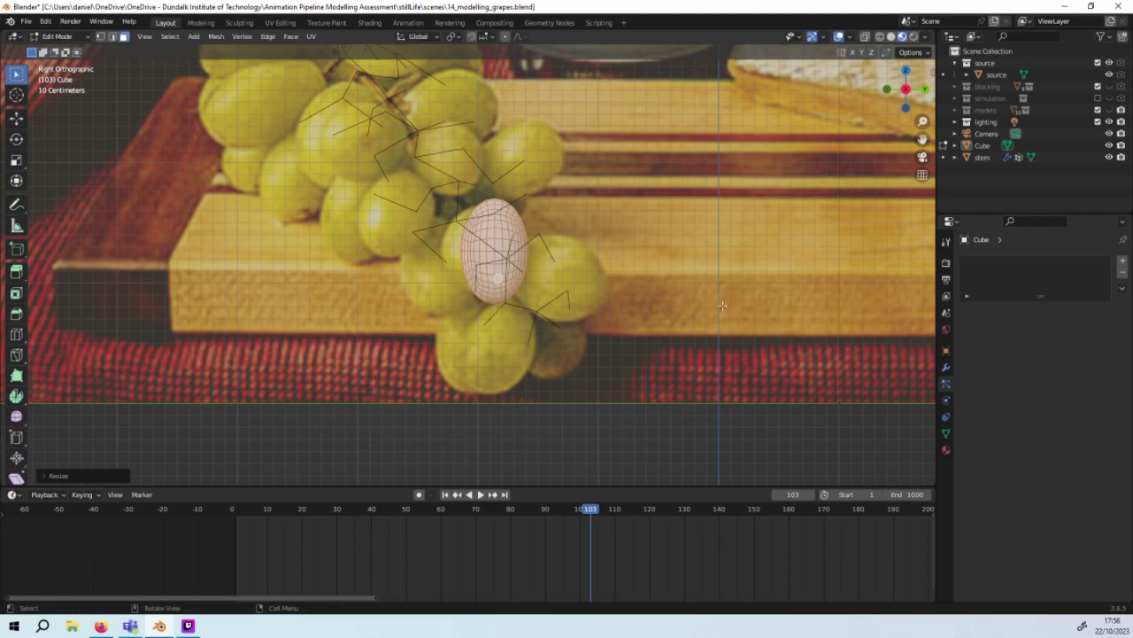
mouse_move(722, 307)
middle_mouse_down()
mouse_move(569, 317)
mouse_move(707, 305)
mouse_move(651, 234)
middle_mouse_up()
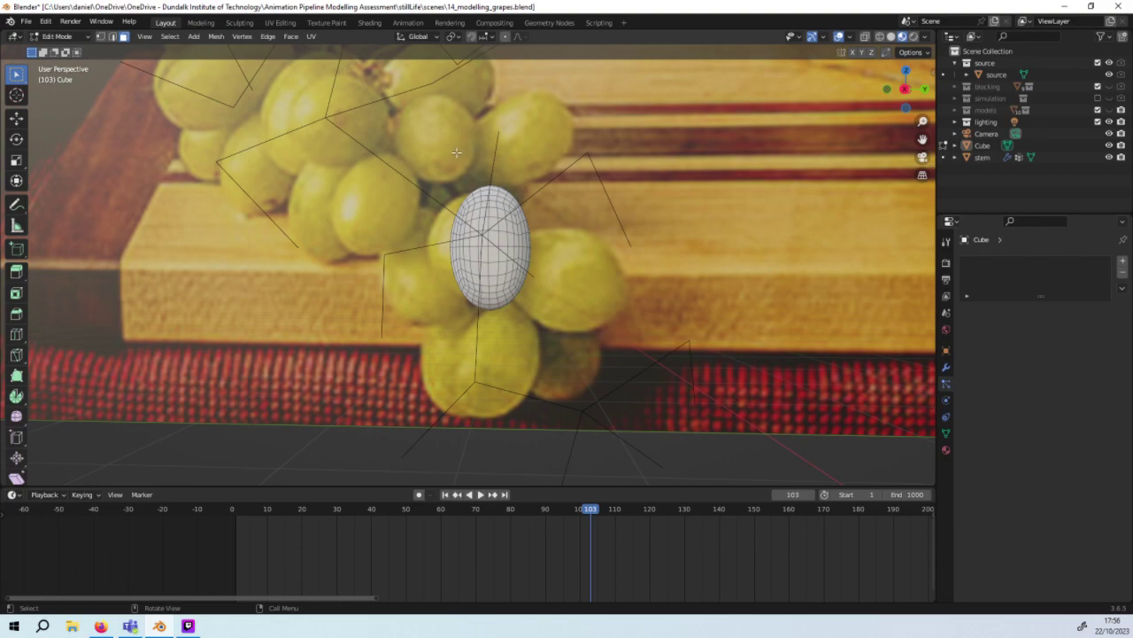
Step: Orbit and zoom around the egg while switching between vertex and face select modes
mouse_move(547, 337)
middle_mouse_down()
mouse_move(527, 284)
mouse_move(440, 186)
middle_mouse_up()
key("1")
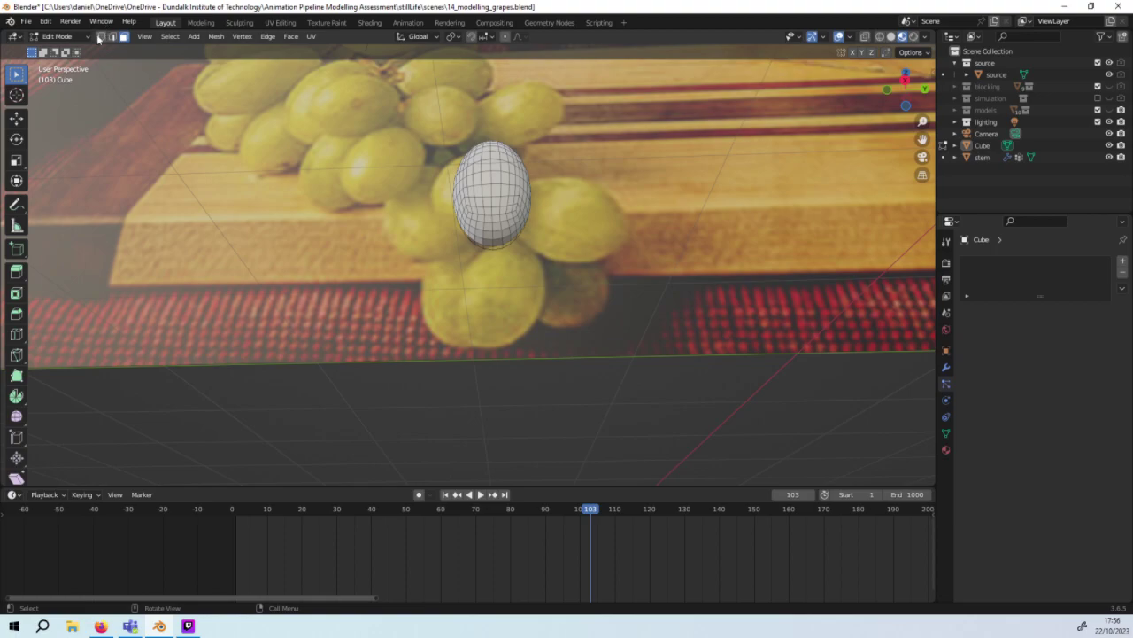
mouse_move(493, 240)
middle_mouse_down()
mouse_move(516, 248)
mouse_move(462, 328)
mouse_move(452, 254)
mouse_move(496, 325)
mouse_move(551, 314)
mouse_move(451, 223)
middle_mouse_up()
scroll(550, 314, "up", 3)
scroll(551, 314, "down", 2)
scroll(550, 314, "up", 2)
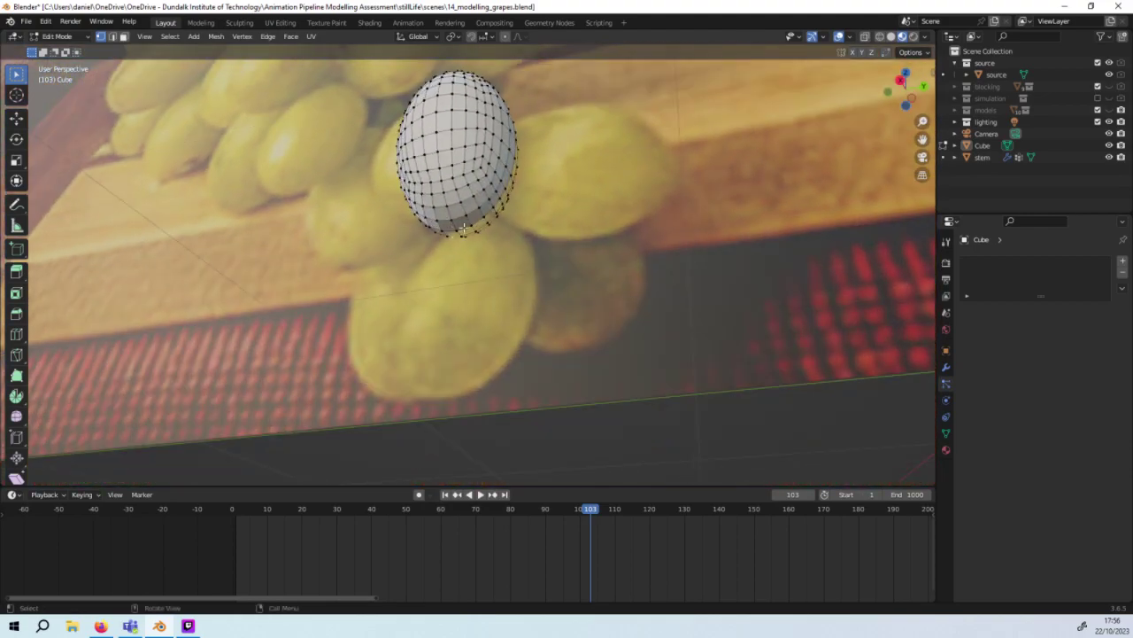
left_click(123, 36)
scroll(463, 233, "down", 2)
mouse_move(463, 232)
middle_mouse_down()
mouse_move(494, 163)
mouse_move(484, 156)
middle_mouse_up()
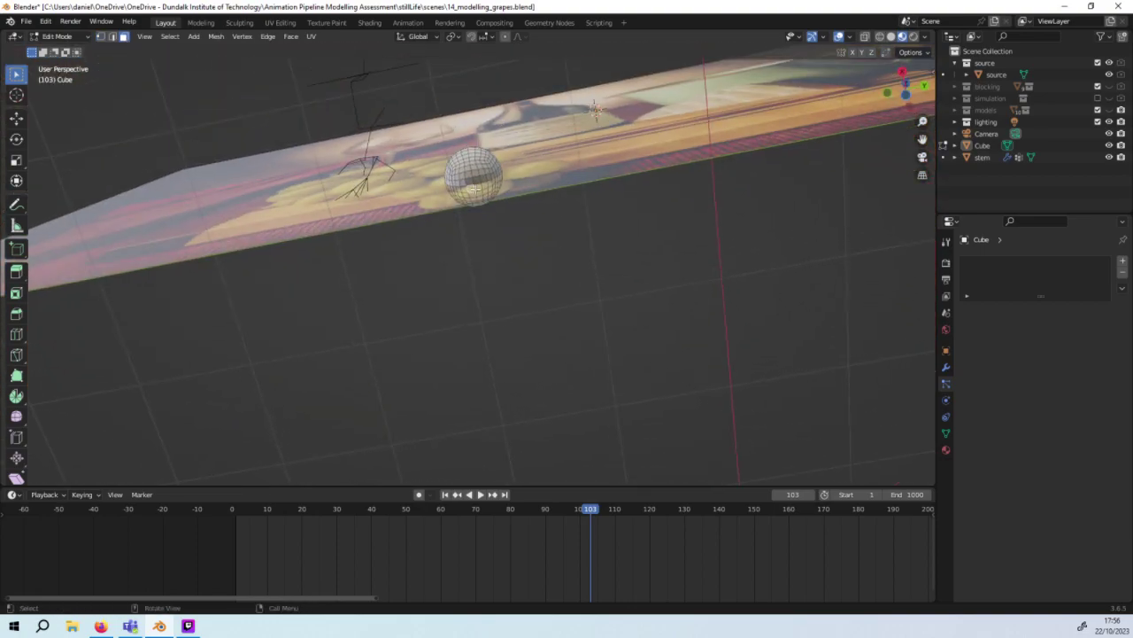
key("shift")
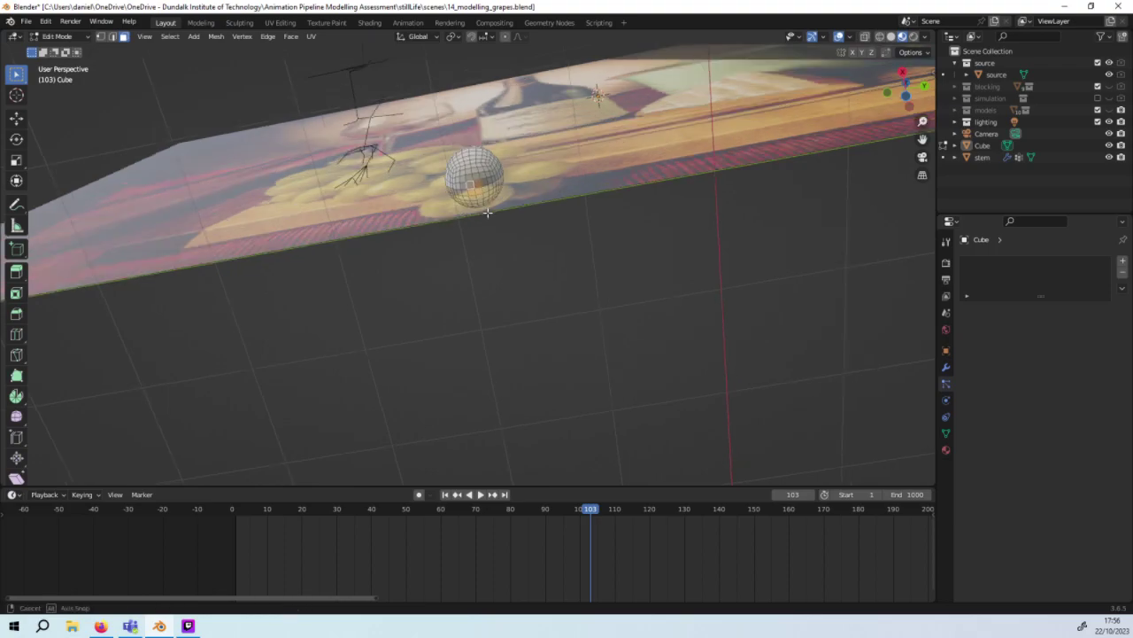
scroll(474, 182, "up", 3)
middle_click_drag(474, 182, 487, 304)
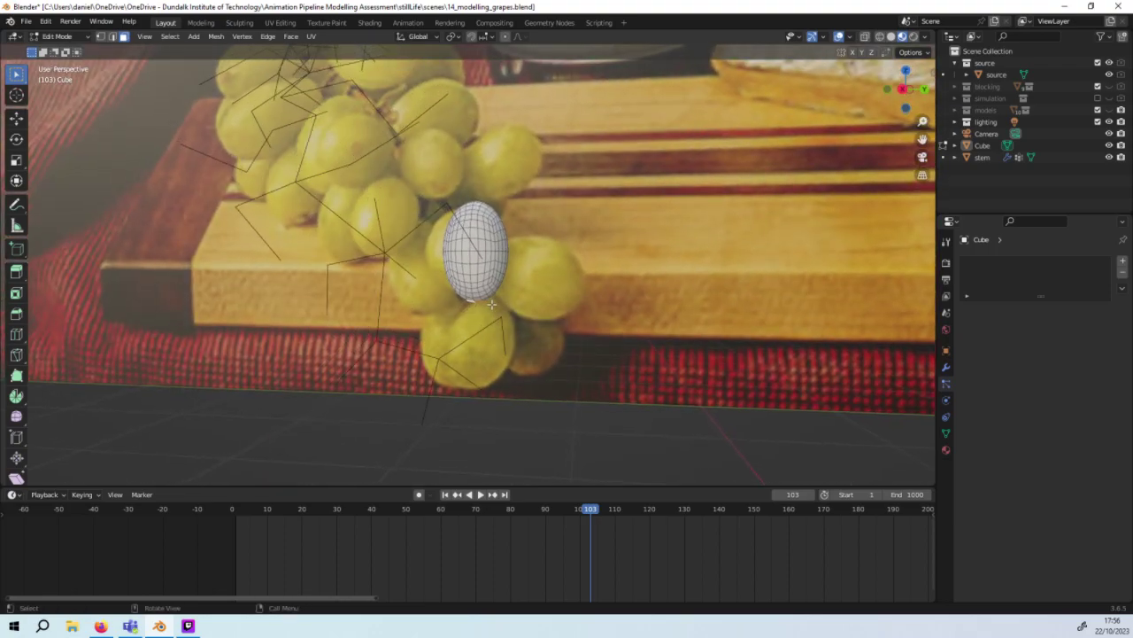
scroll(487, 303, "up", 2)
Step: Return to vertex select mode and orbit until the egg stands upright in view
left_click(100, 36)
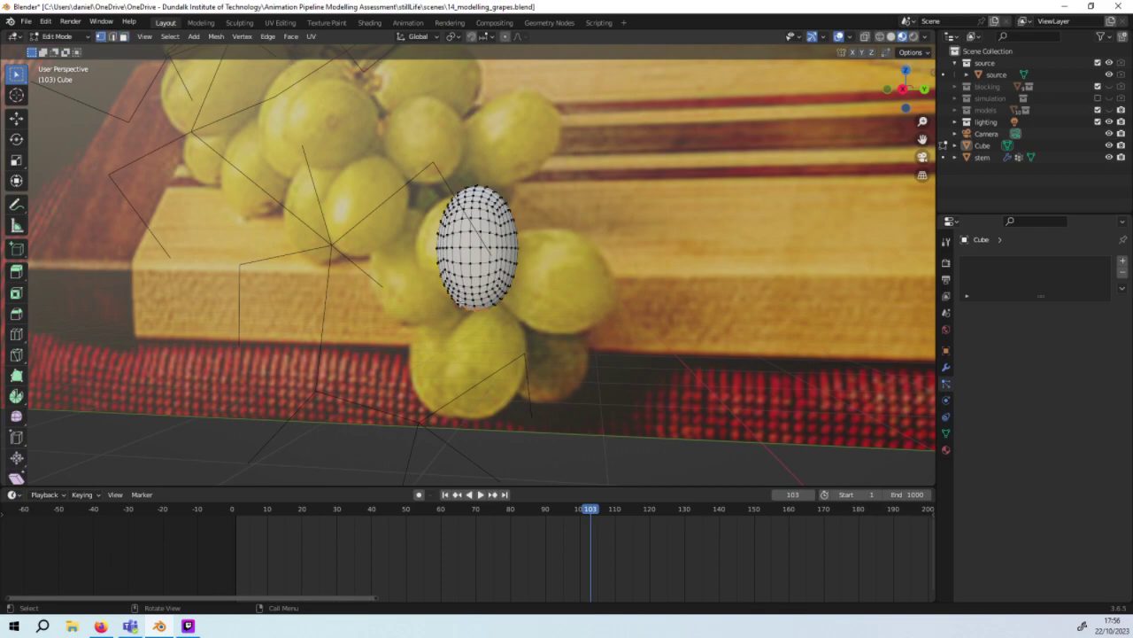
middle_click_drag(471, 308, 488, 226)
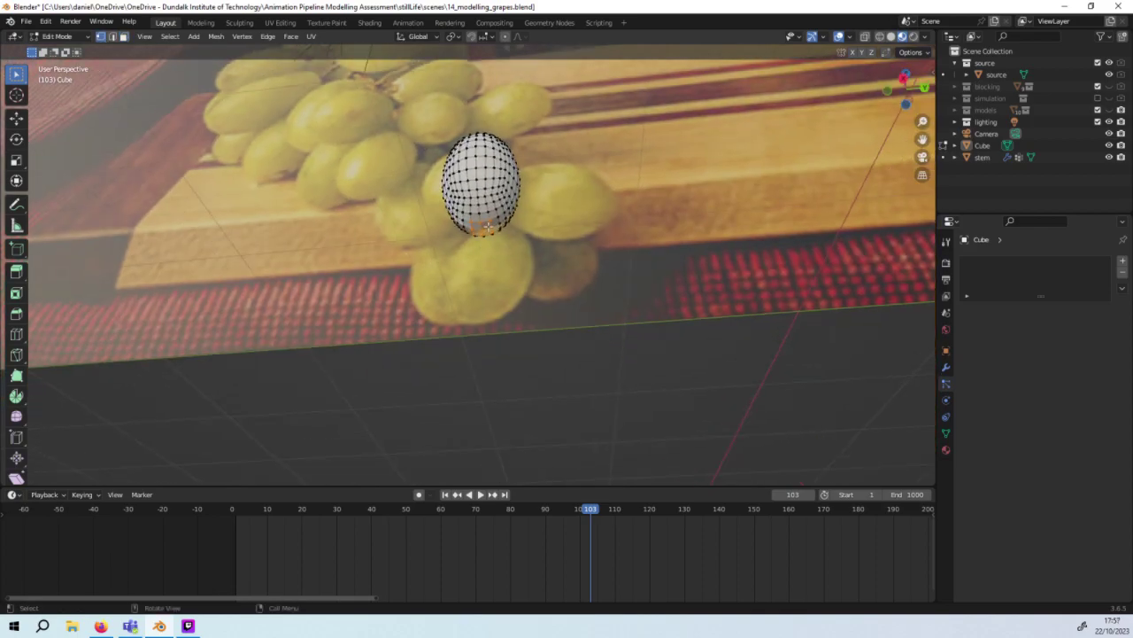
mouse_move(478, 229)
middle_mouse_down()
mouse_move(569, 401)
mouse_move(459, 114)
middle_mouse_up()
scroll(569, 401, "up", 4)
scroll(570, 401, "up", 3)
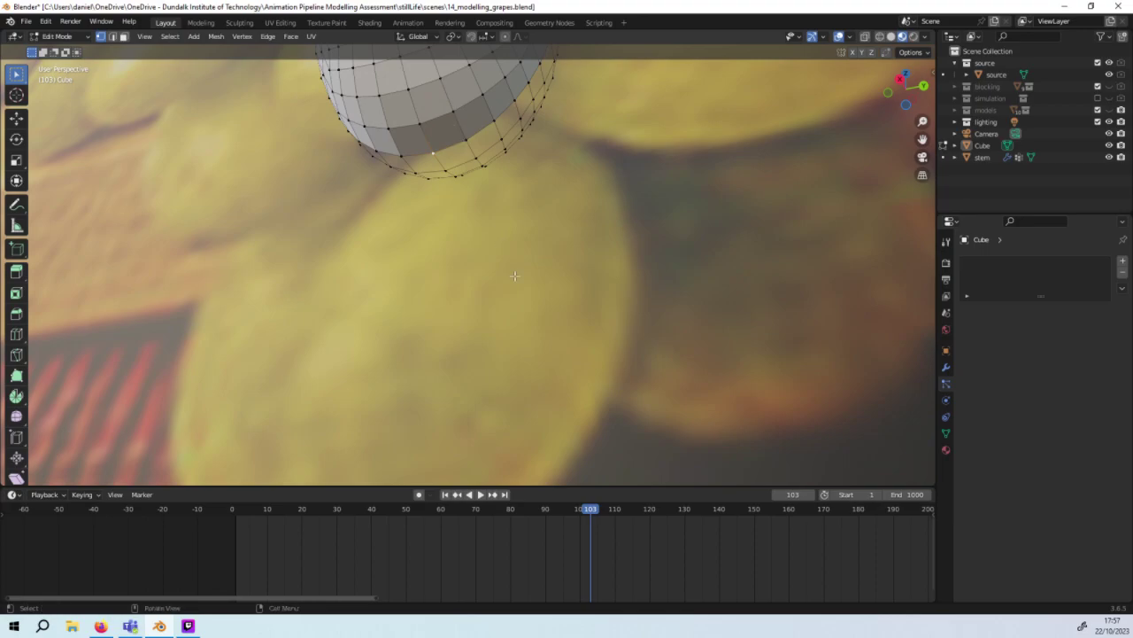
middle_click_drag(476, 176, 502, 235)
scroll(502, 235, "down", 5)
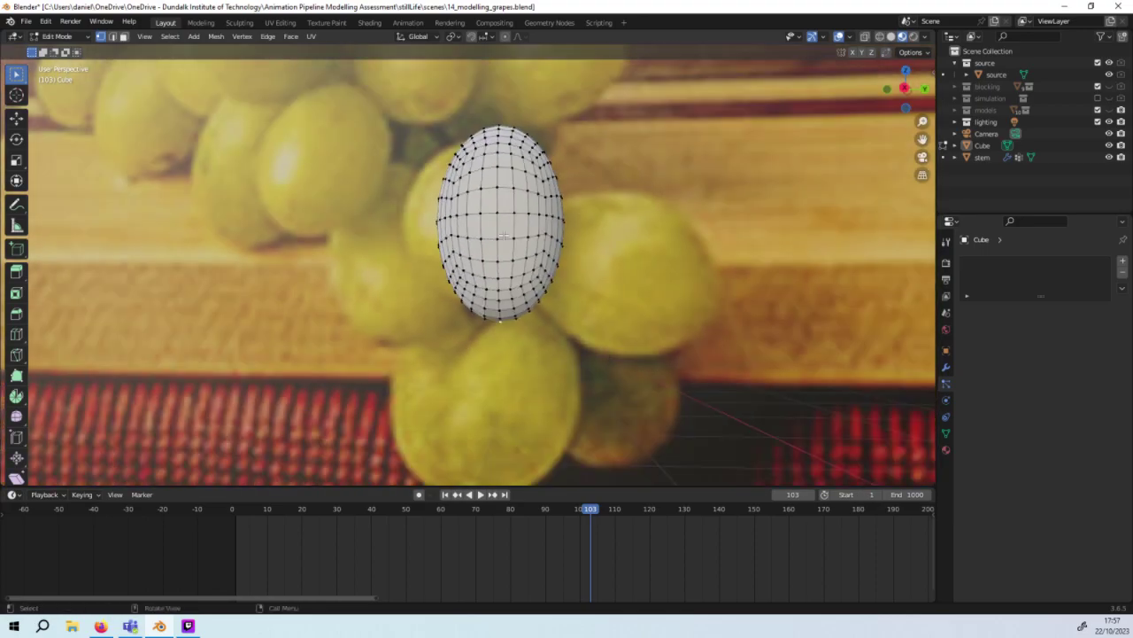
scroll(503, 234, "up", 2)
middle_click_drag(503, 233, 523, 215)
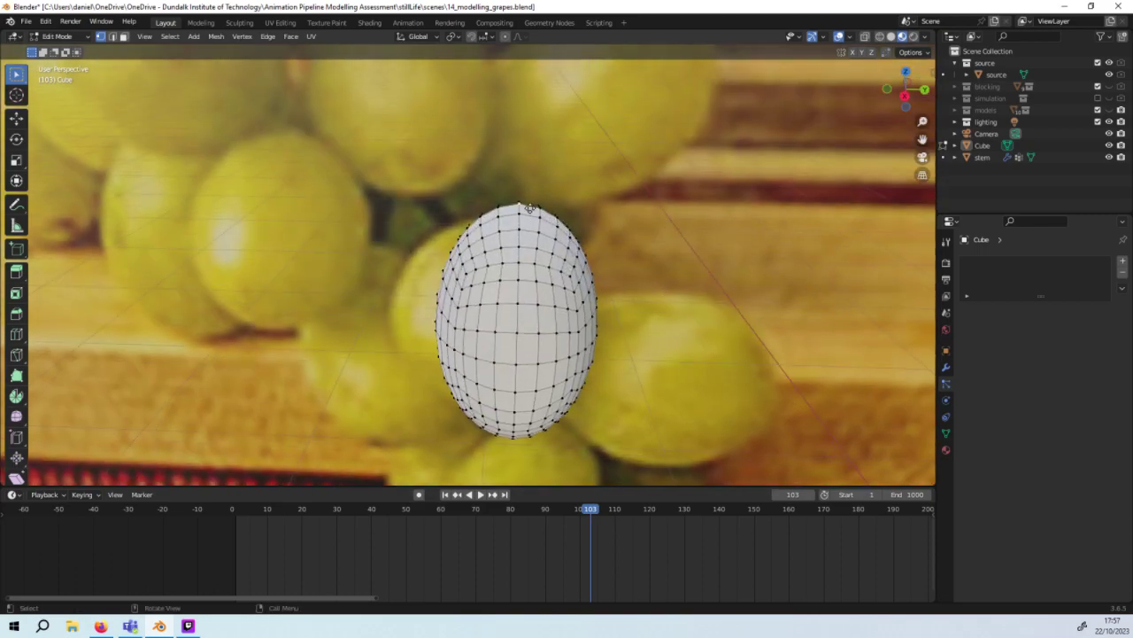
Step: Move the egg's top vertices along Z in two passes to round off the top
key("g")
key("z")
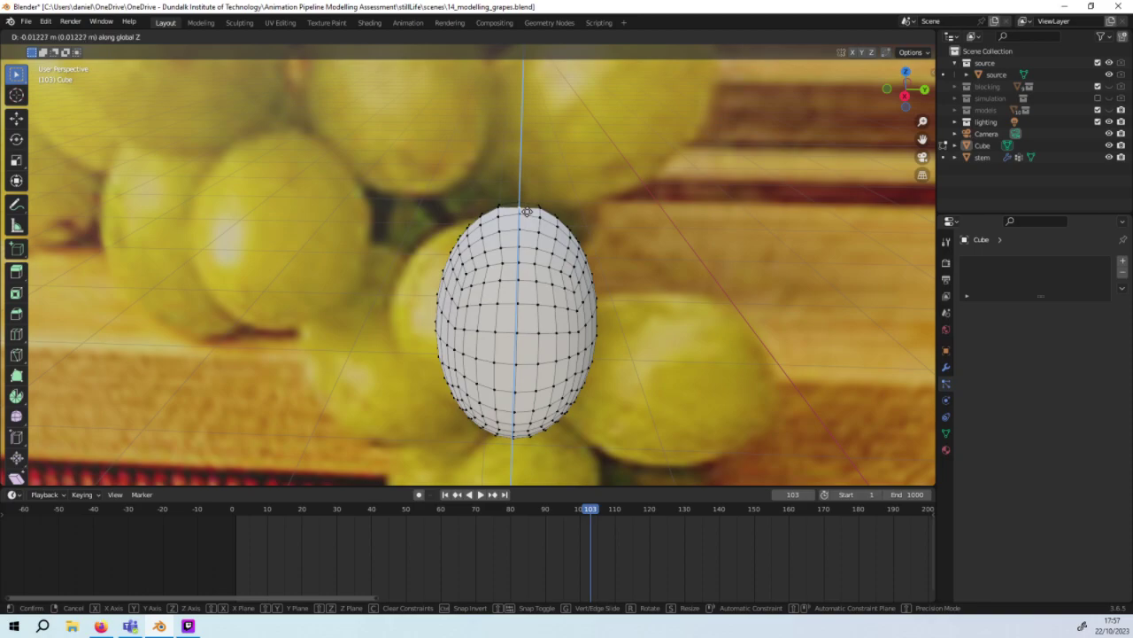
left_click(528, 216)
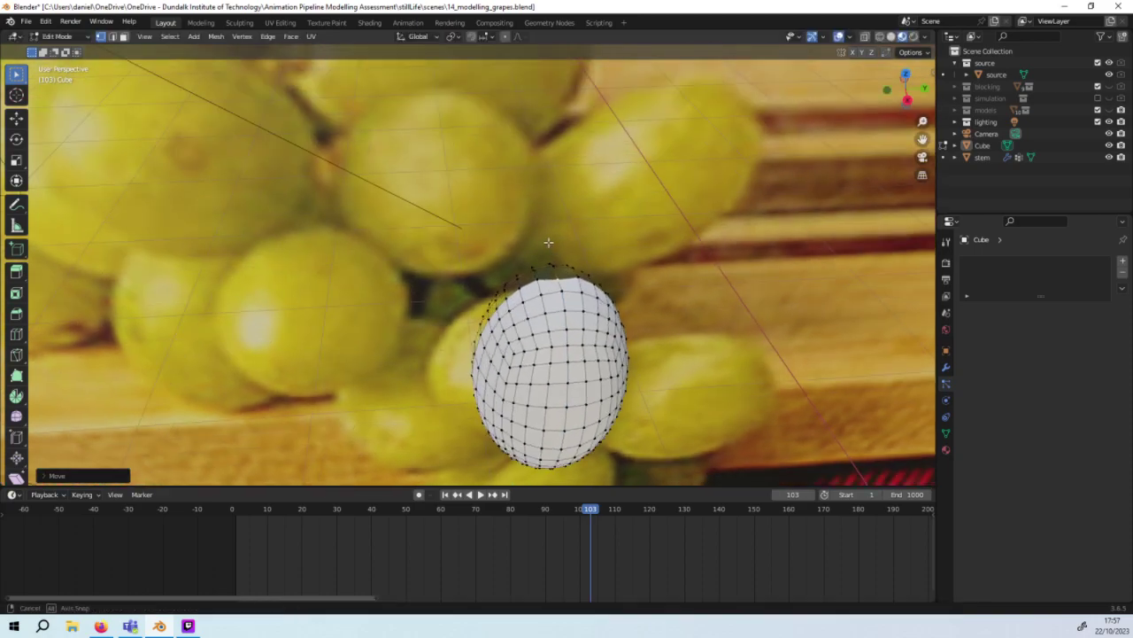
middle_click_drag(528, 216, 541, 233)
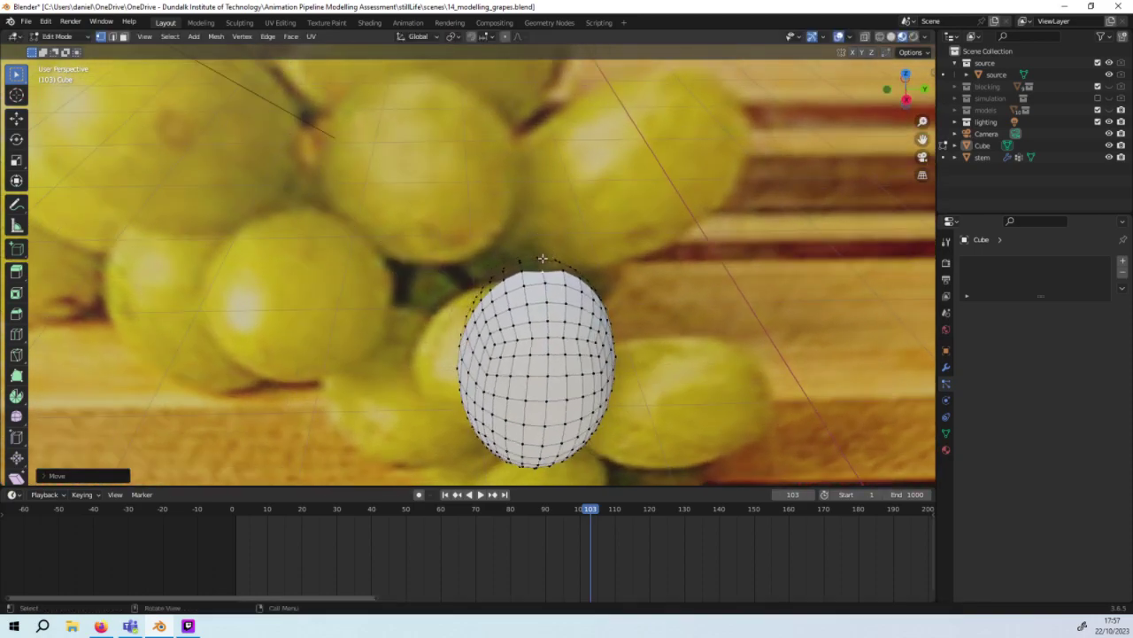
left_click(543, 257)
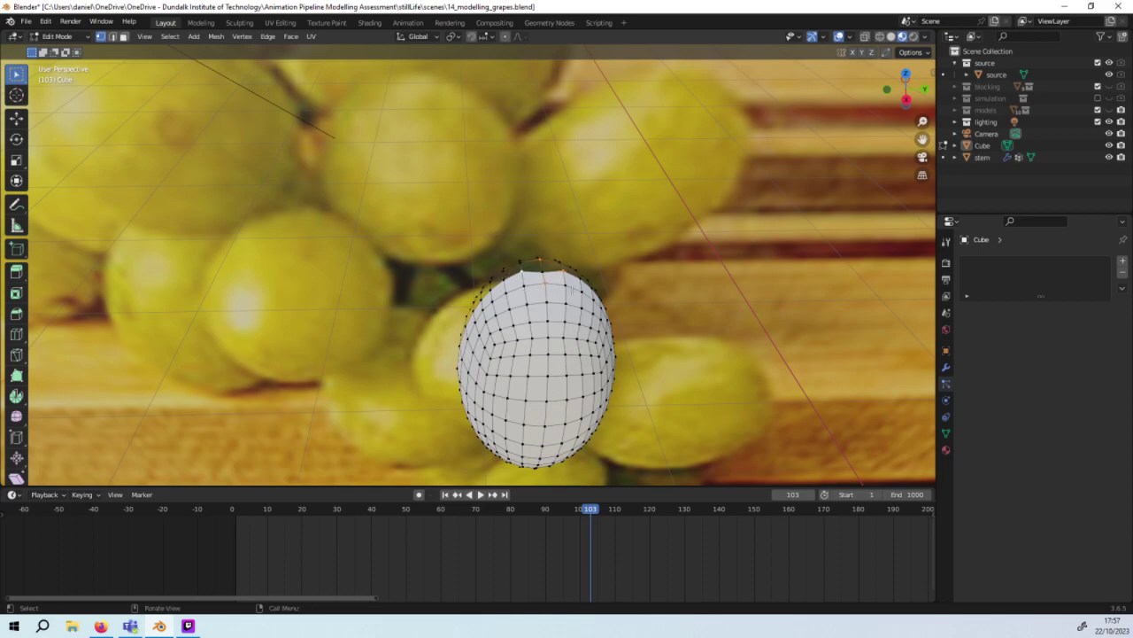
key("g")
key("z")
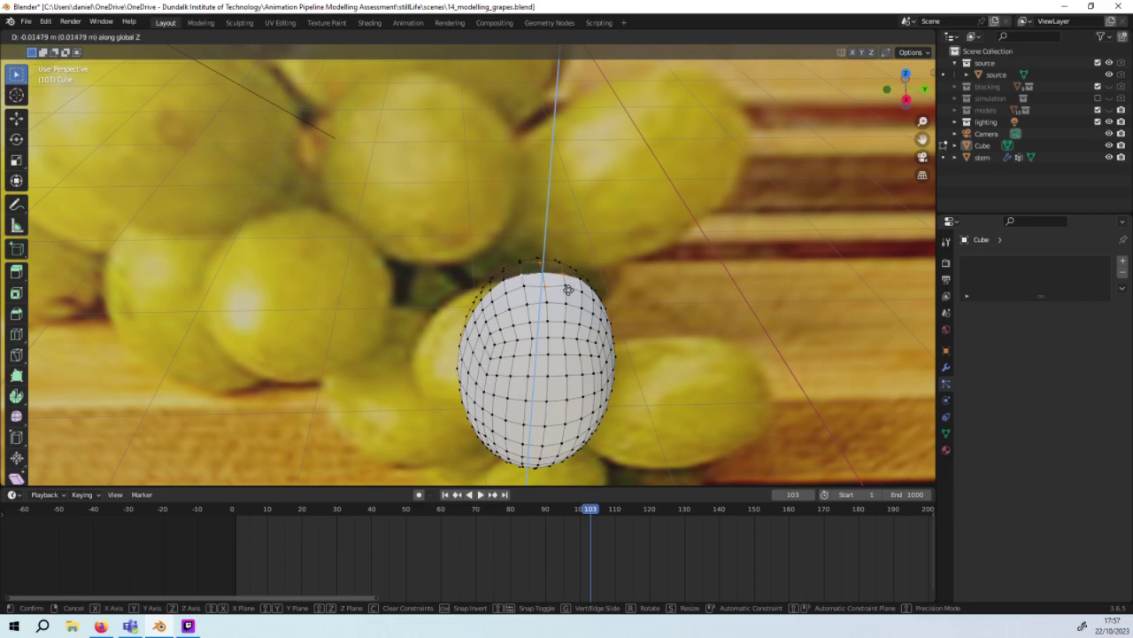
left_click(567, 288)
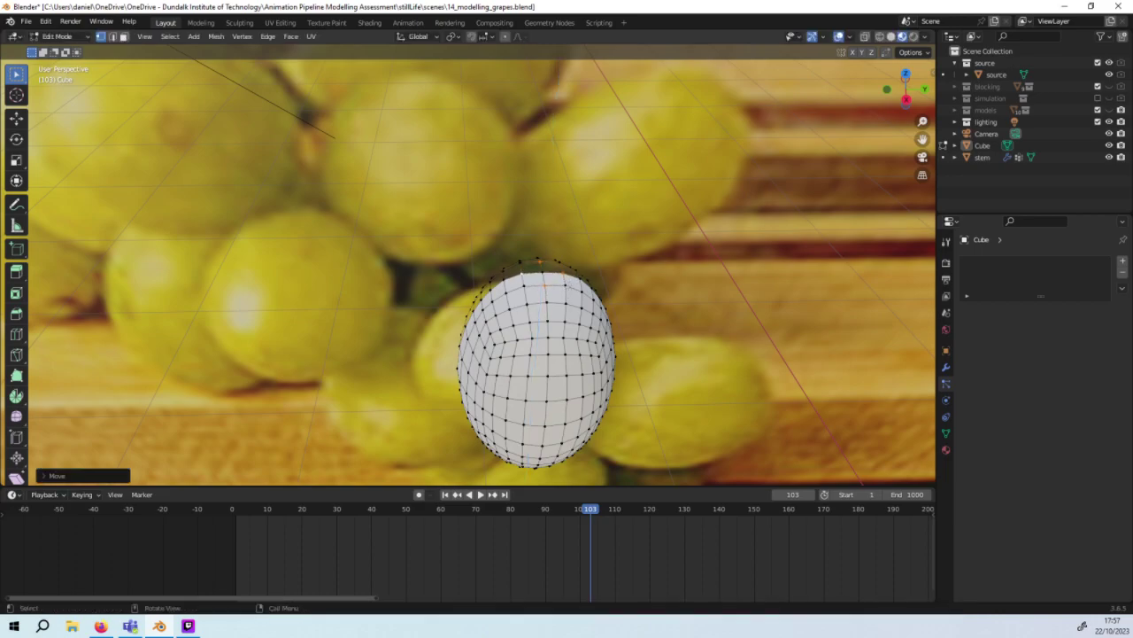
Step: Select vertices at the egg's bottom and shift them along Z, then review the shape
mouse_move(567, 287)
middle_mouse_down()
mouse_move(560, 253)
mouse_move(514, 232)
middle_mouse_up()
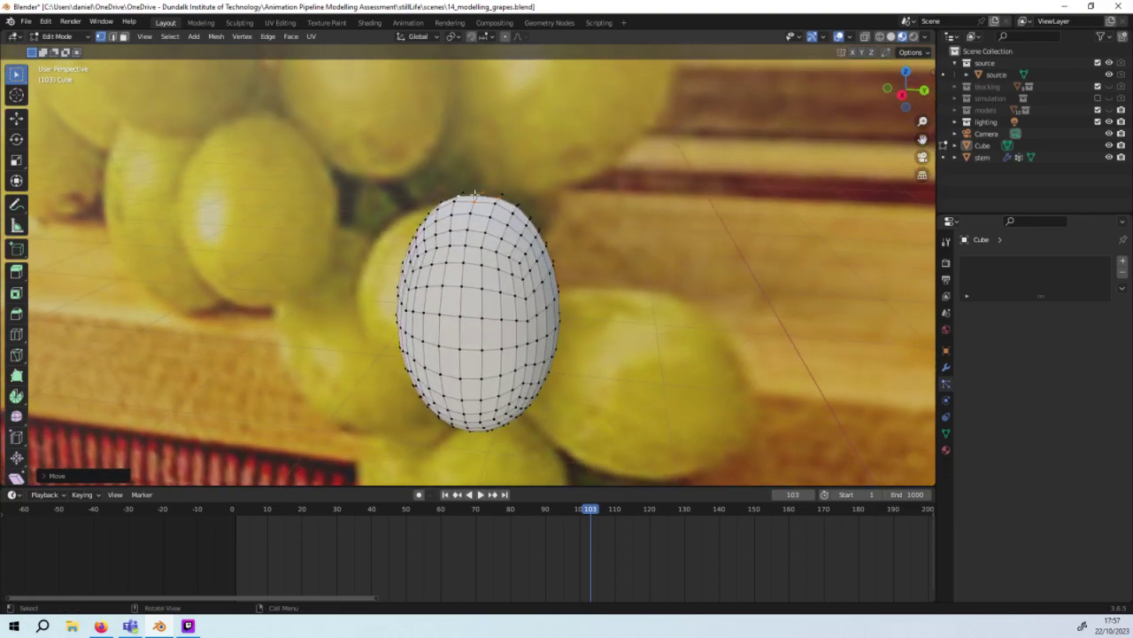
left_click(480, 194)
middle_click_drag(509, 202, 508, 220)
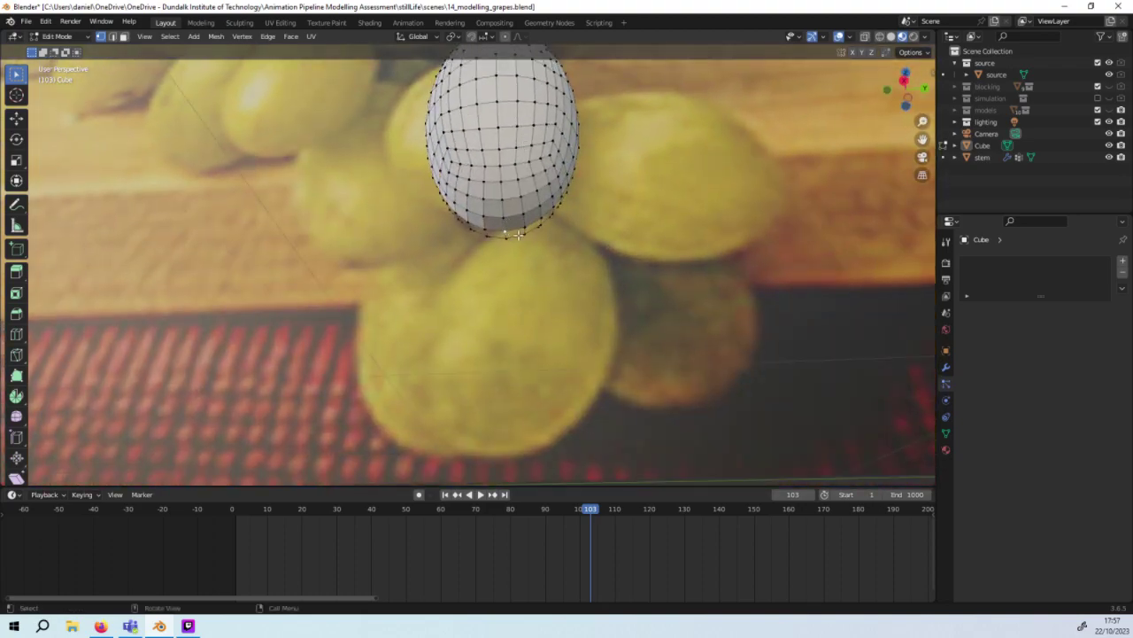
key("g")
key("z")
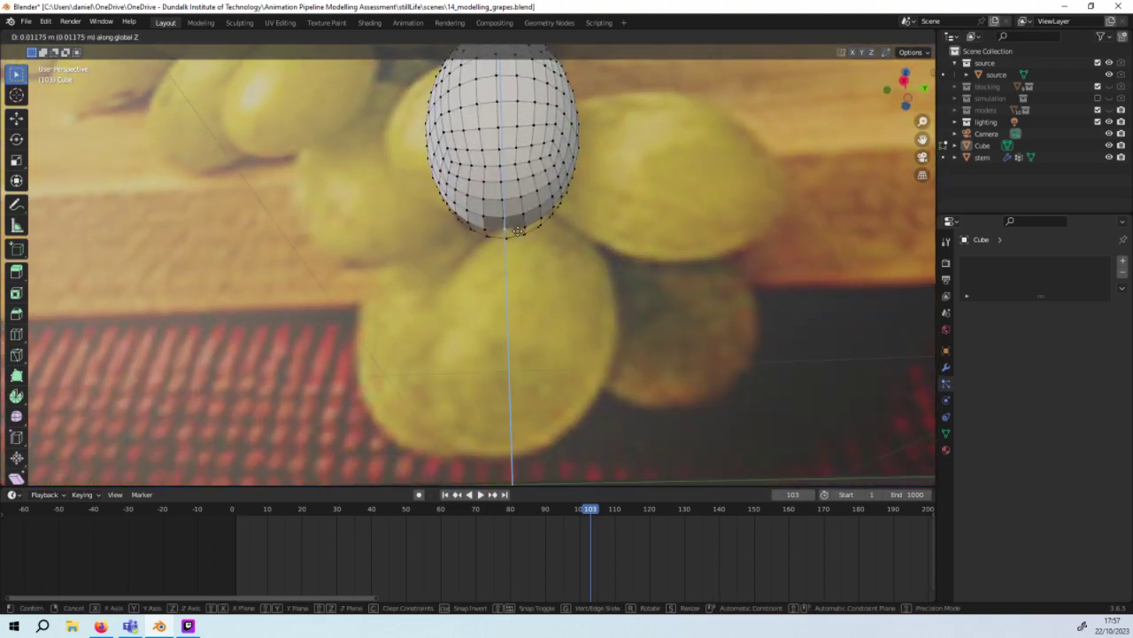
left_click(511, 233)
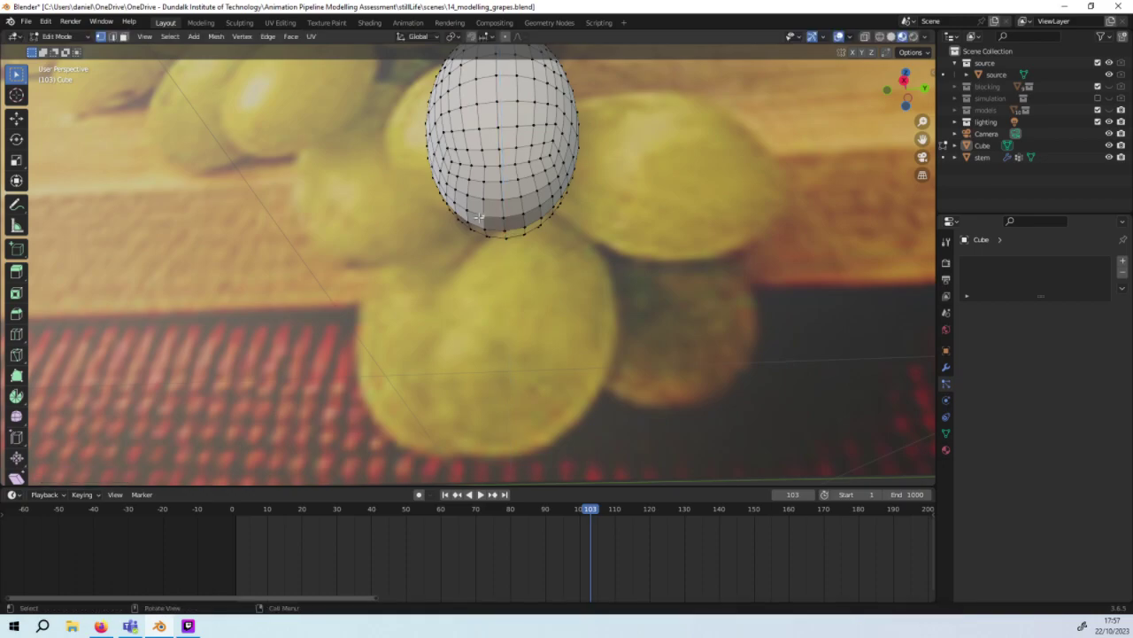
left_click(523, 216, "ctrl")
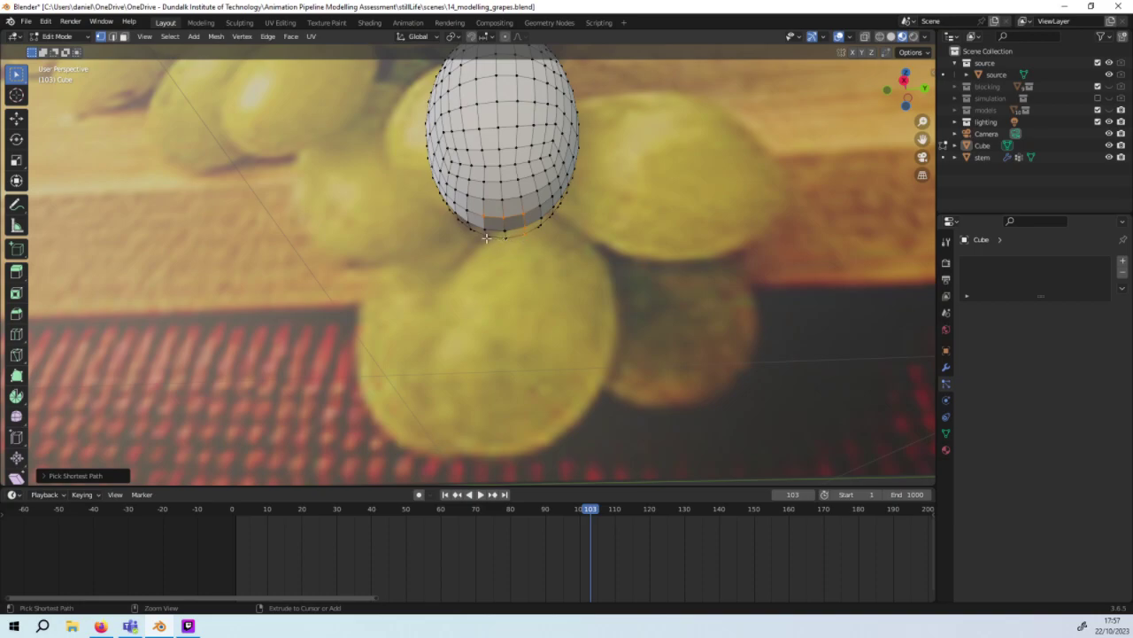
scroll(513, 233, "up", 2)
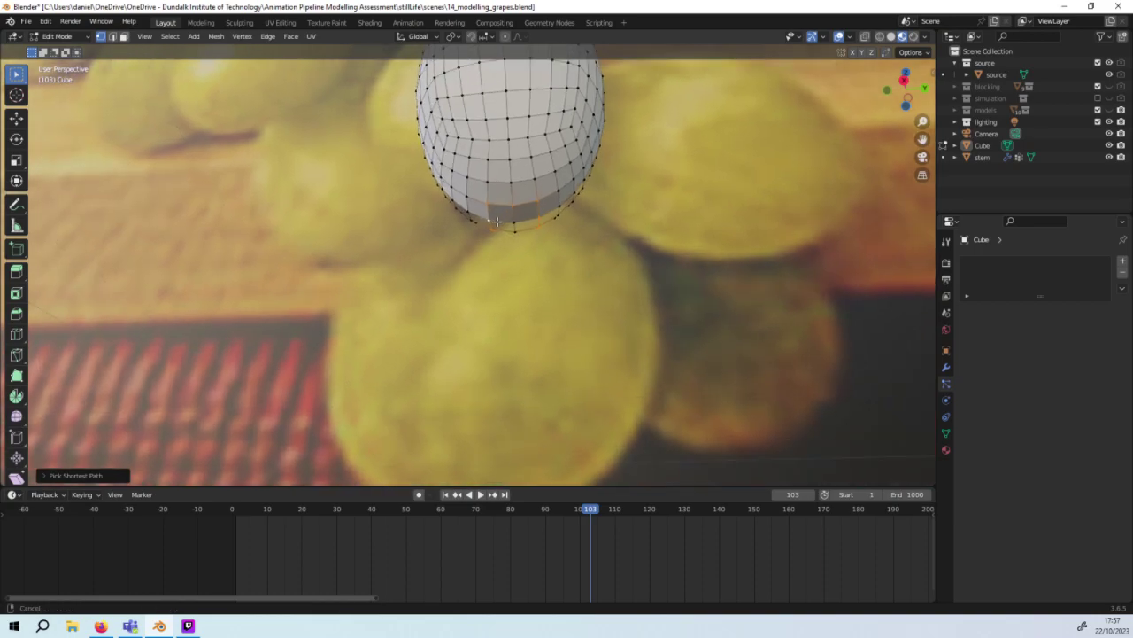
scroll(535, 235, "up", 3)
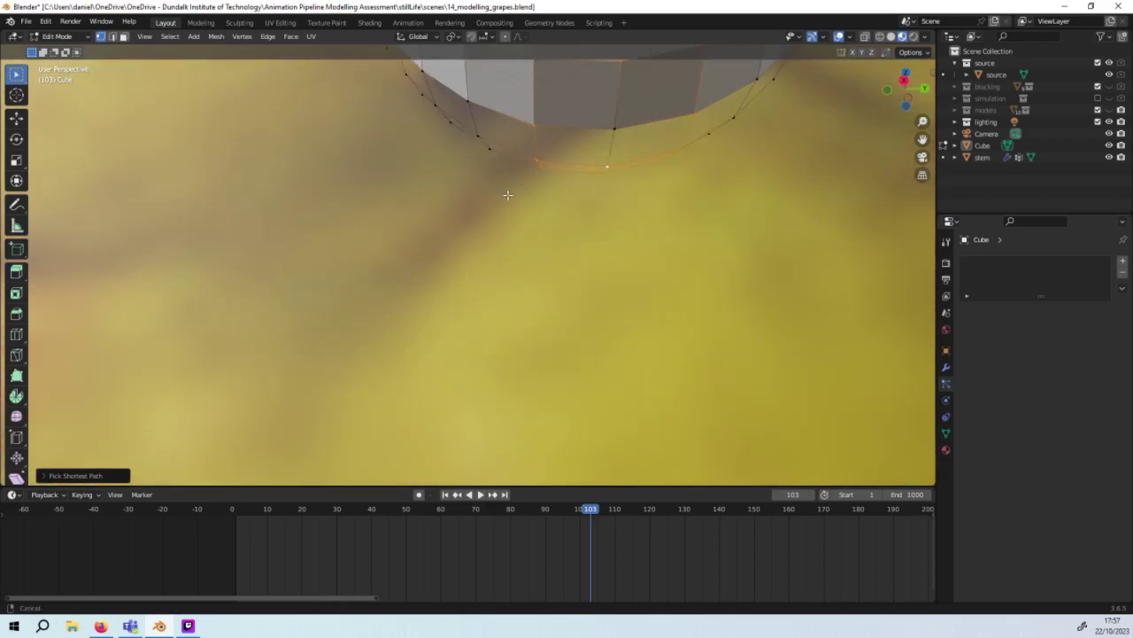
scroll(531, 235, "down", 3)
mouse_move(532, 235)
middle_mouse_down()
mouse_move(506, 248)
mouse_move(355, 198)
mouse_move(403, 311)
mouse_move(311, 289)
mouse_move(414, 205)
middle_mouse_up()
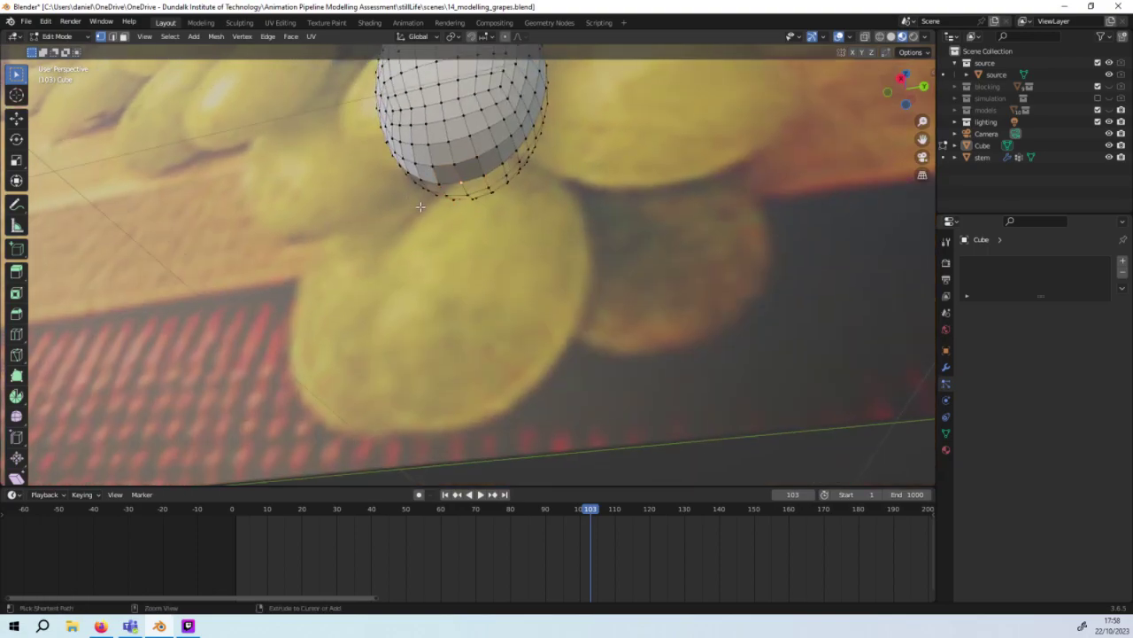
mouse_move(425, 207)
middle_mouse_down()
mouse_move(454, 266)
mouse_move(502, 222)
middle_mouse_up()
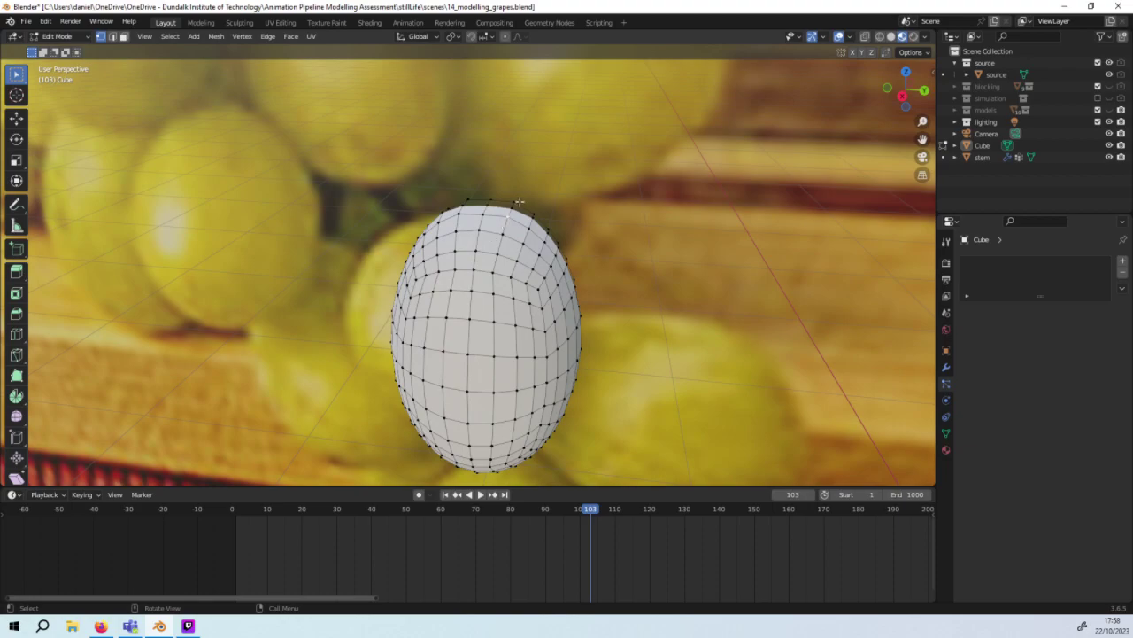
Step: Move the vertices near the egg's top along Z to smooth it
left_click(516, 202, "ctrl")
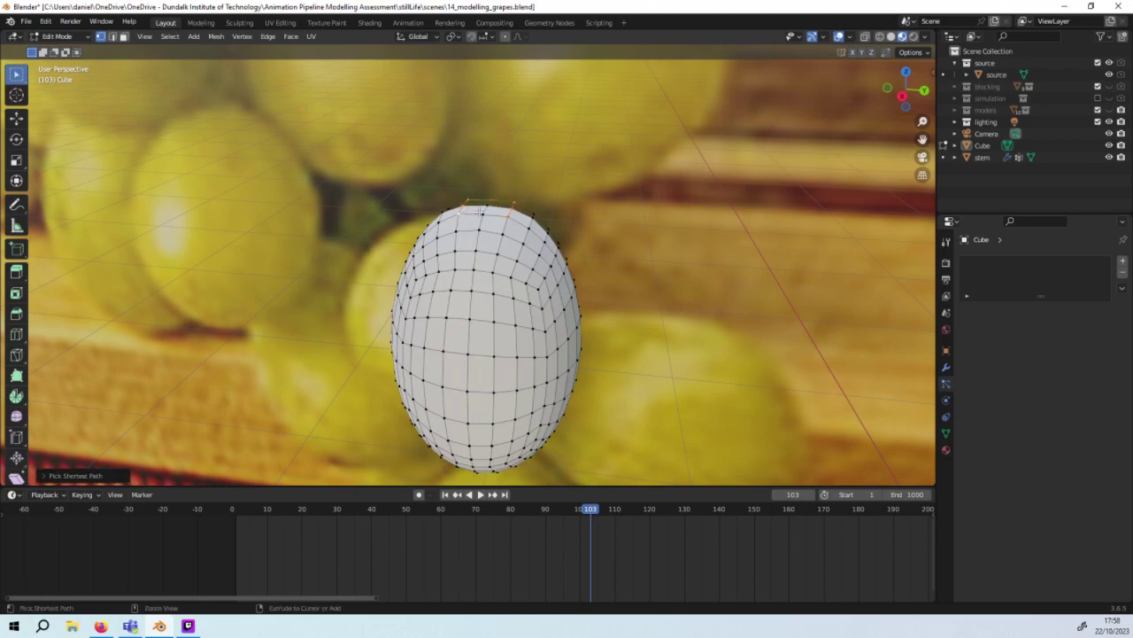
key("g")
key("z")
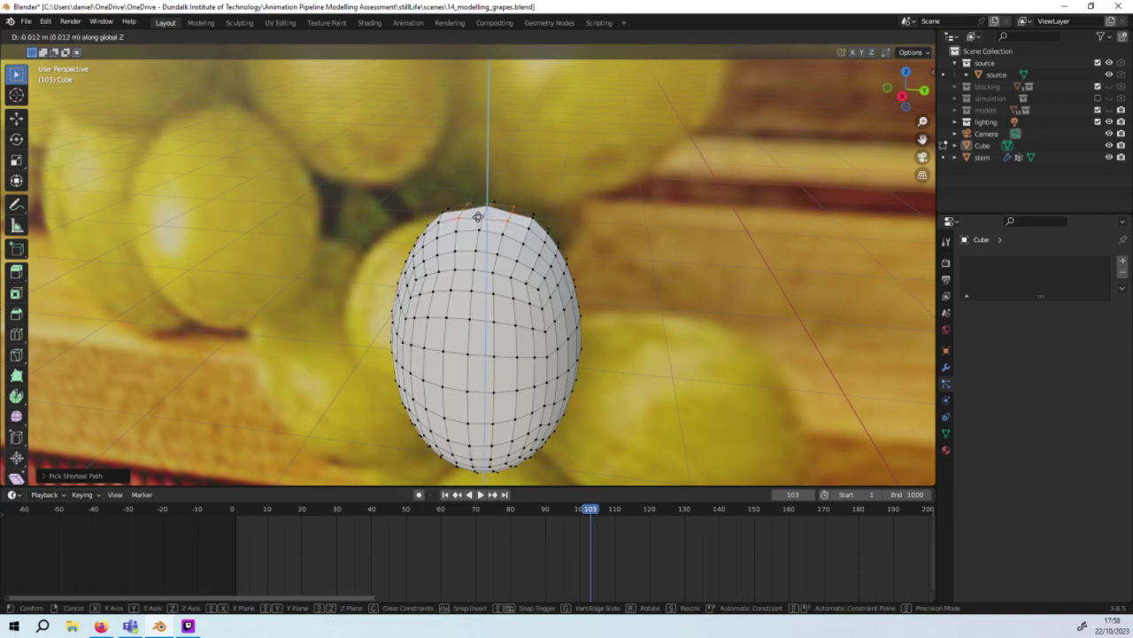
left_click(477, 216)
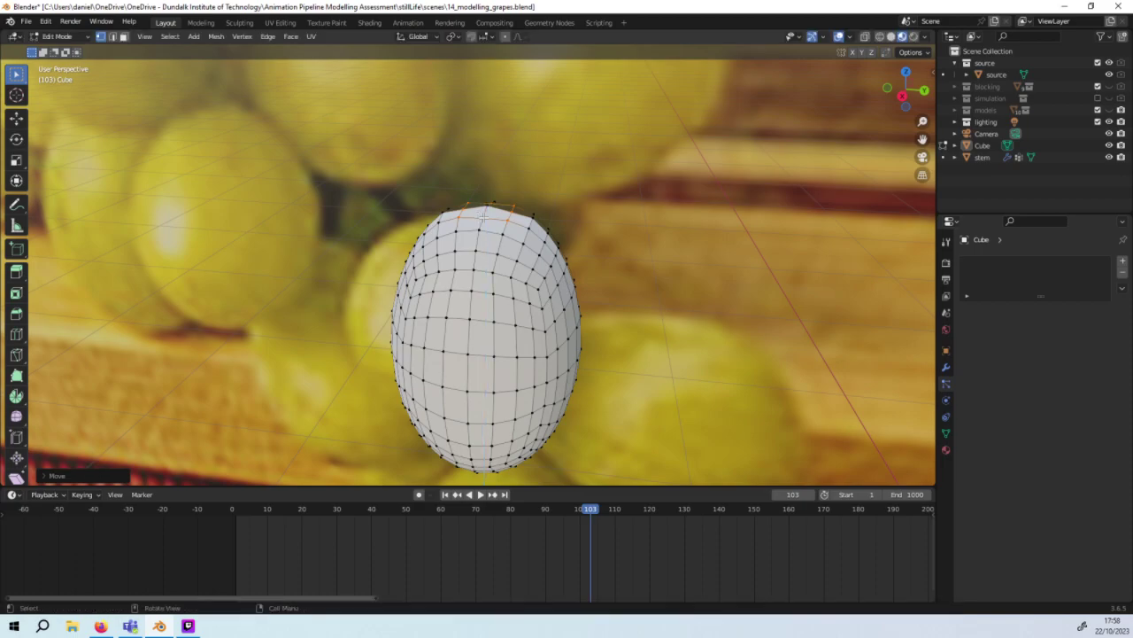
mouse_move(477, 216)
middle_mouse_down()
mouse_move(605, 175)
mouse_move(378, 226)
mouse_move(692, 209)
middle_mouse_up()
Step: Shift another selected vertex group vertically while checking against the reference grapes
left_click(718, 202)
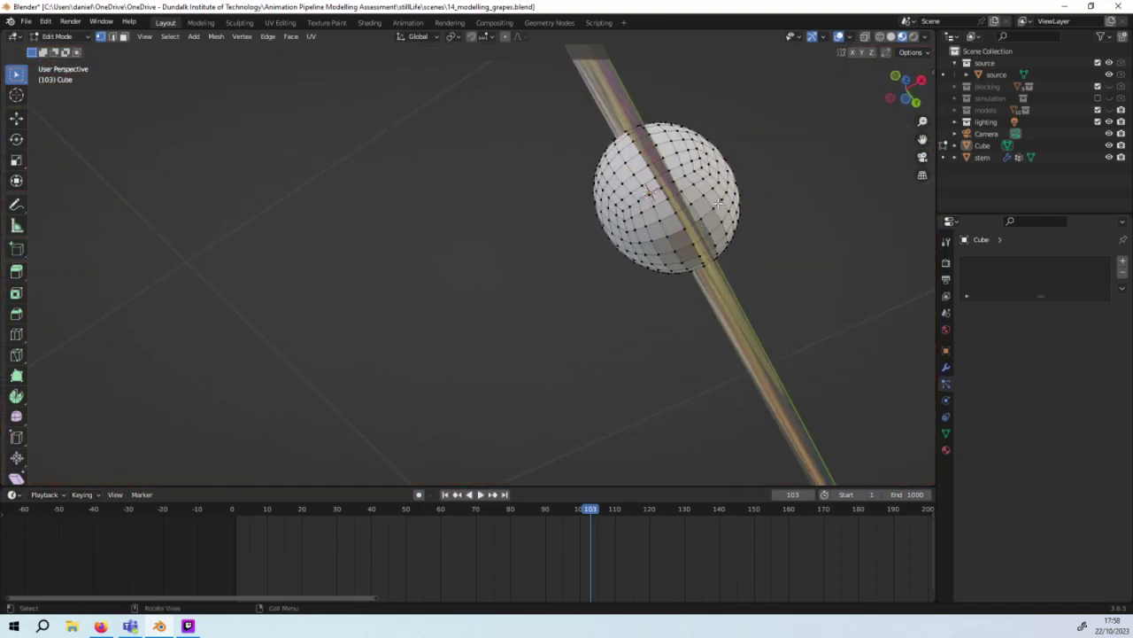
mouse_move(693, 246)
middle_mouse_down()
mouse_move(614, 285)
mouse_move(545, 259)
mouse_move(580, 280)
mouse_move(599, 321)
middle_mouse_up()
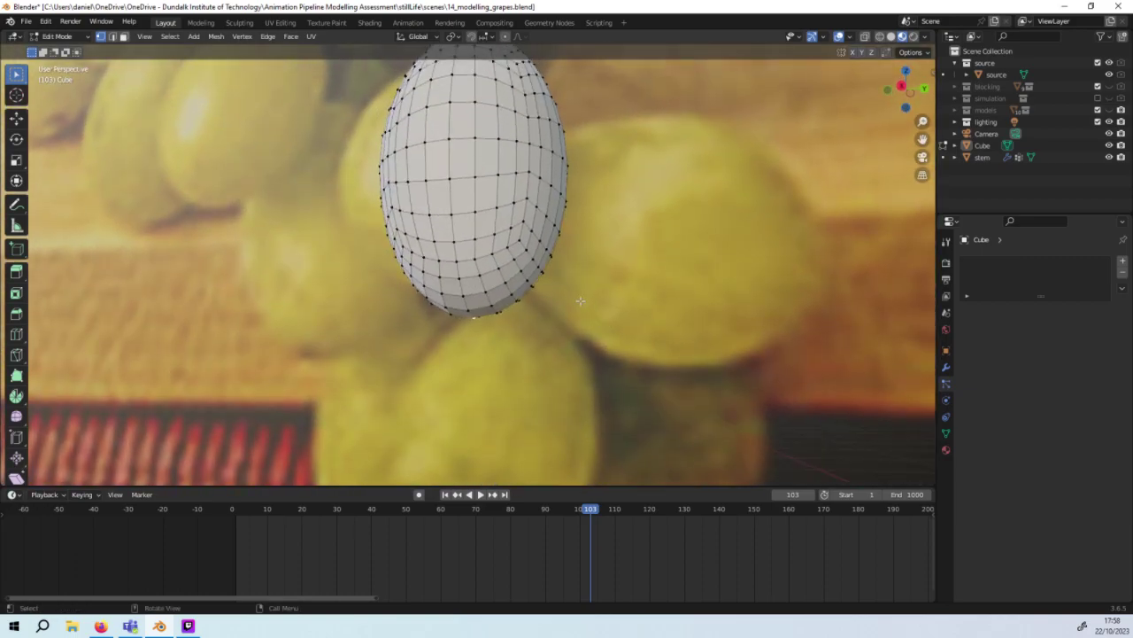
key("g")
key("z")
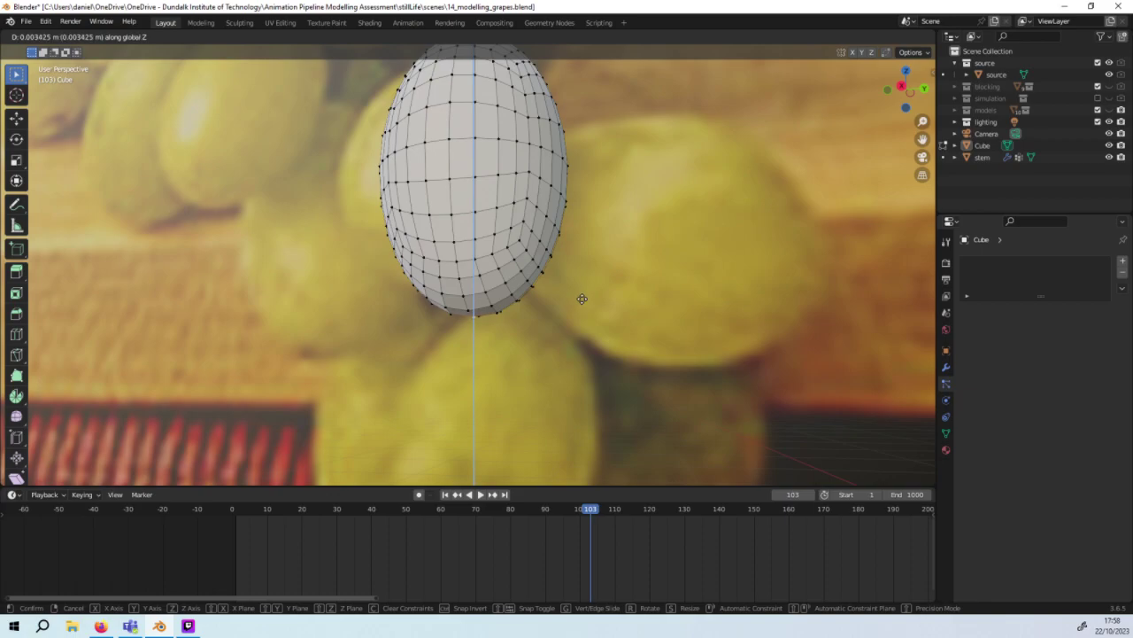
left_click(581, 298)
mouse_move(580, 299)
middle_mouse_down()
mouse_move(568, 248)
mouse_move(587, 211)
middle_mouse_up()
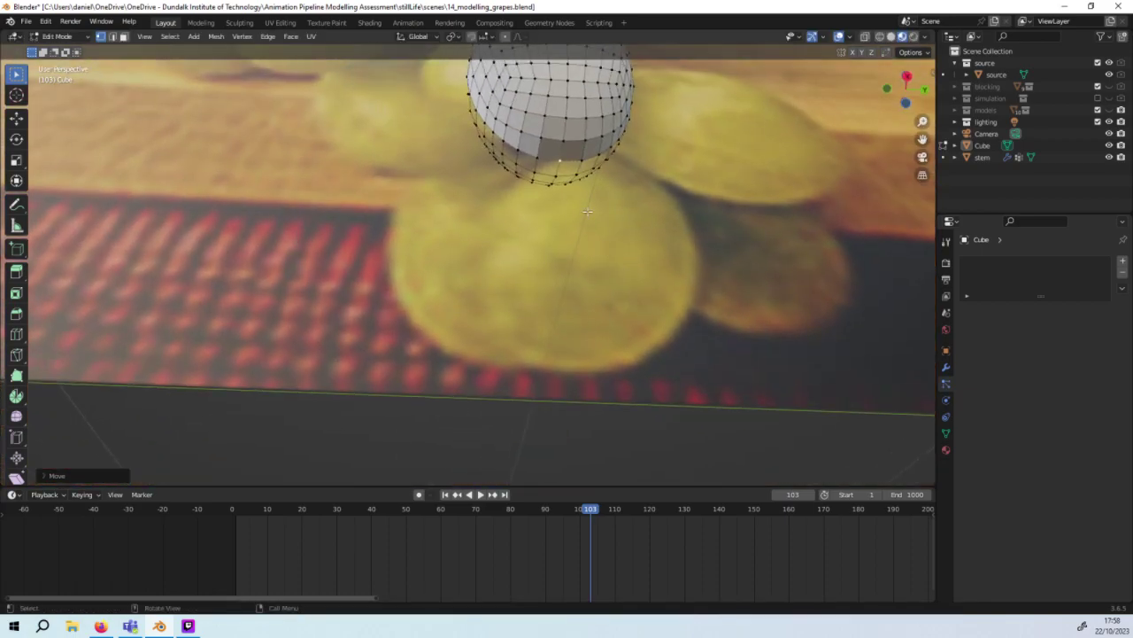
Step: Select the egg's bottom vertices and move them about 0.01 m along Z
left_click(531, 176)
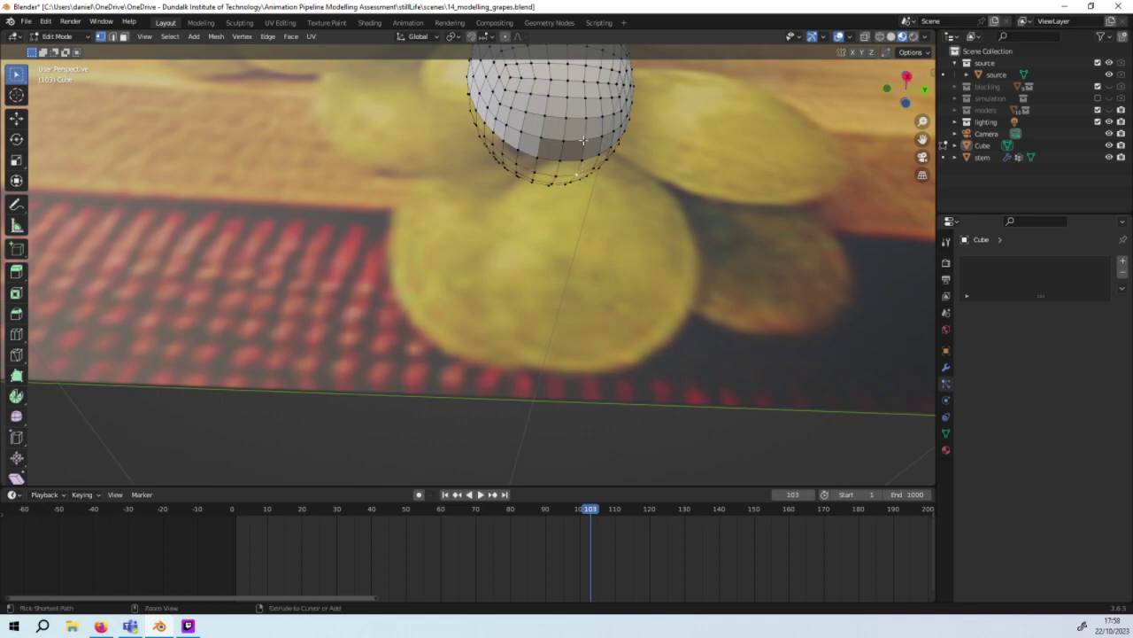
left_click(582, 139, "ctrl")
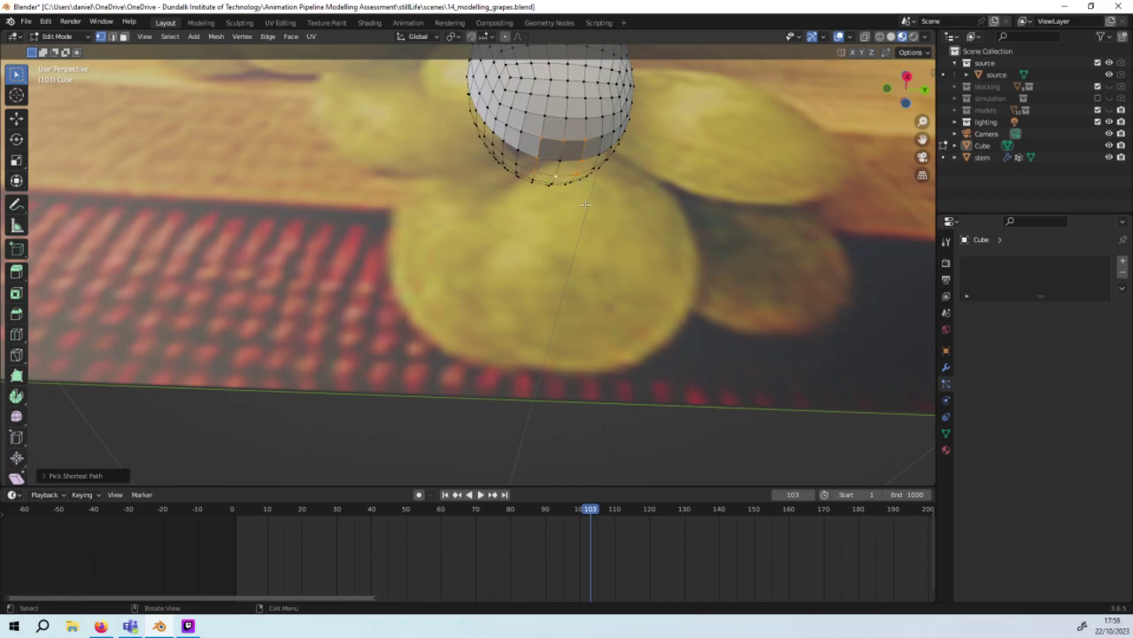
middle_click_drag(584, 204, 588, 287)
key("g")
key("z")
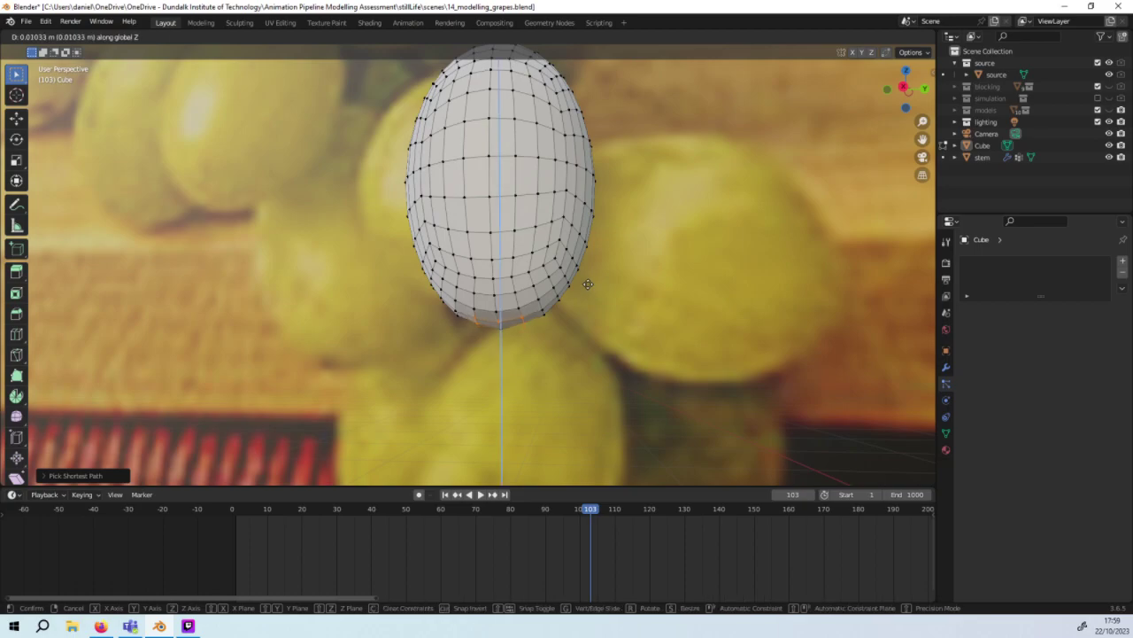
left_click(588, 284)
mouse_move(588, 283)
middle_mouse_down()
mouse_move(630, 302)
mouse_move(199, 71)
middle_mouse_up()
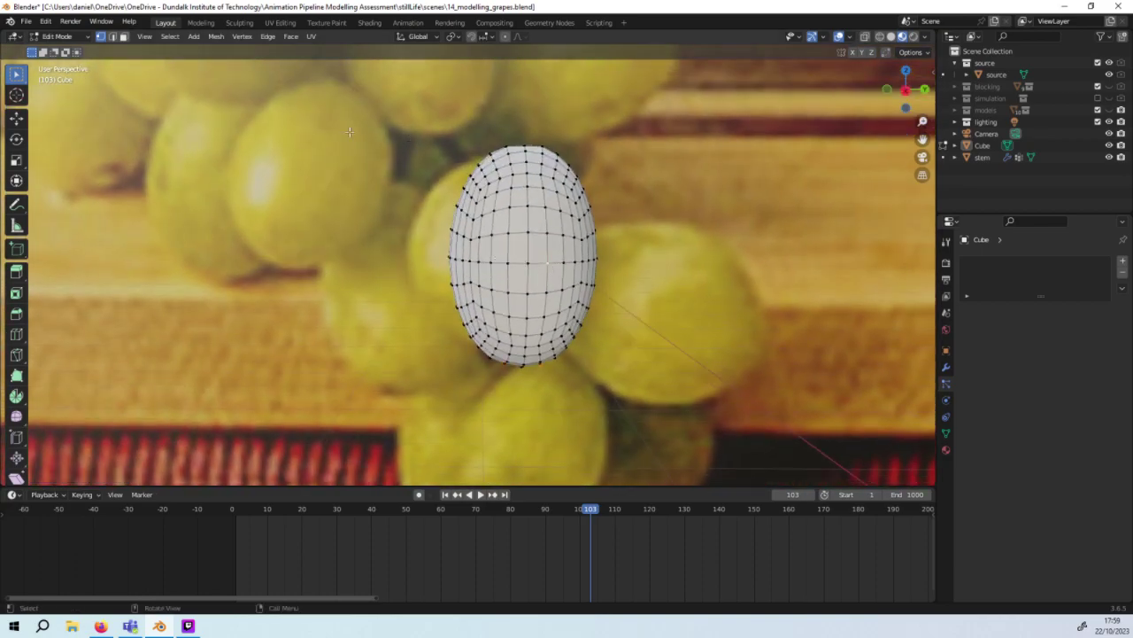
Step: Switch to edge select and scale the egg's edge loops, undoing an outward bulge
left_click(113, 38)
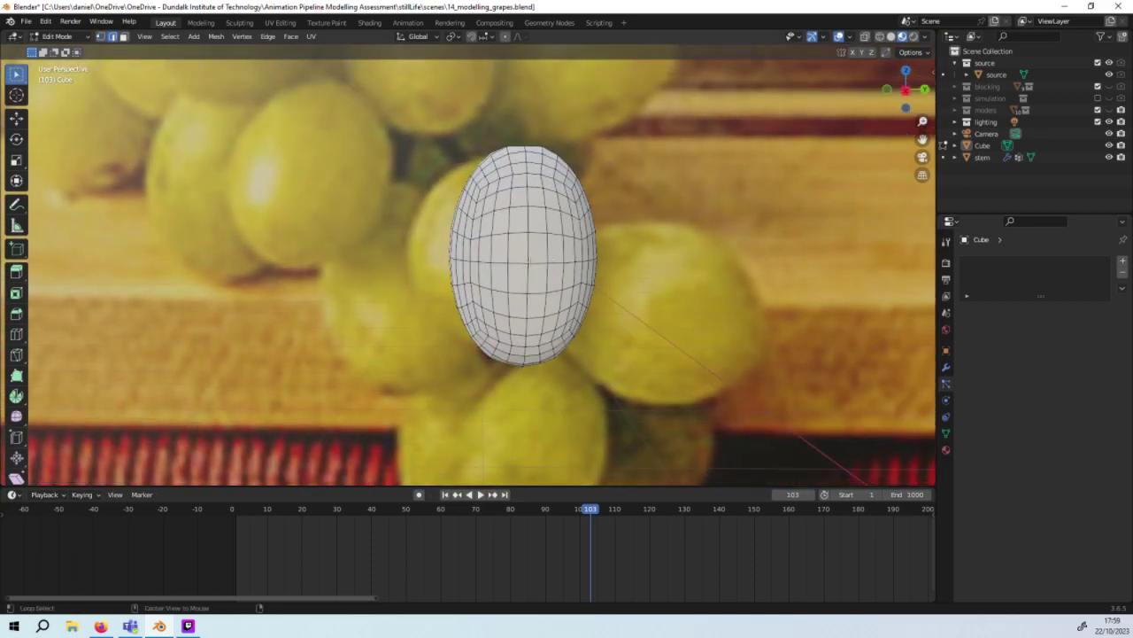
middle_click_drag(532, 263, 525, 262)
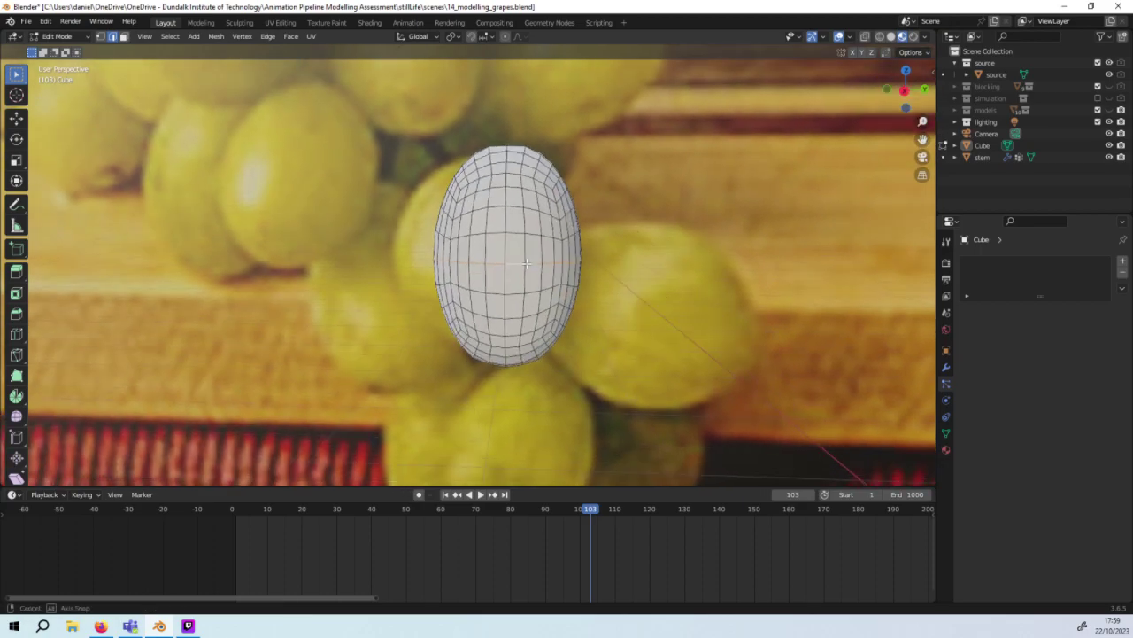
key("s")
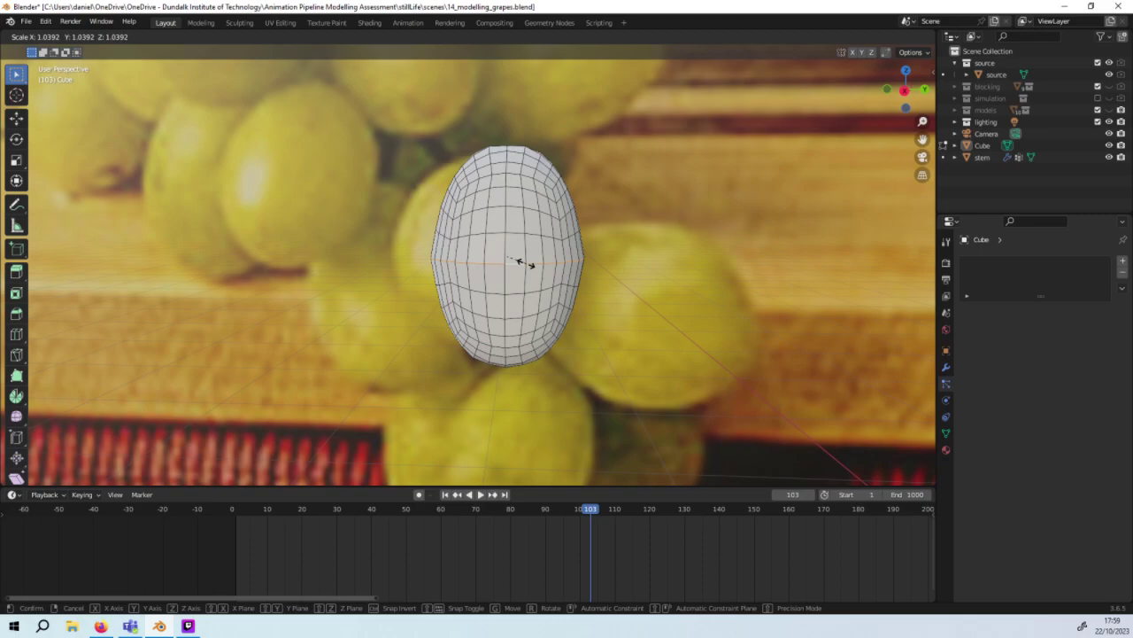
left_click(522, 262)
key("alt+a")
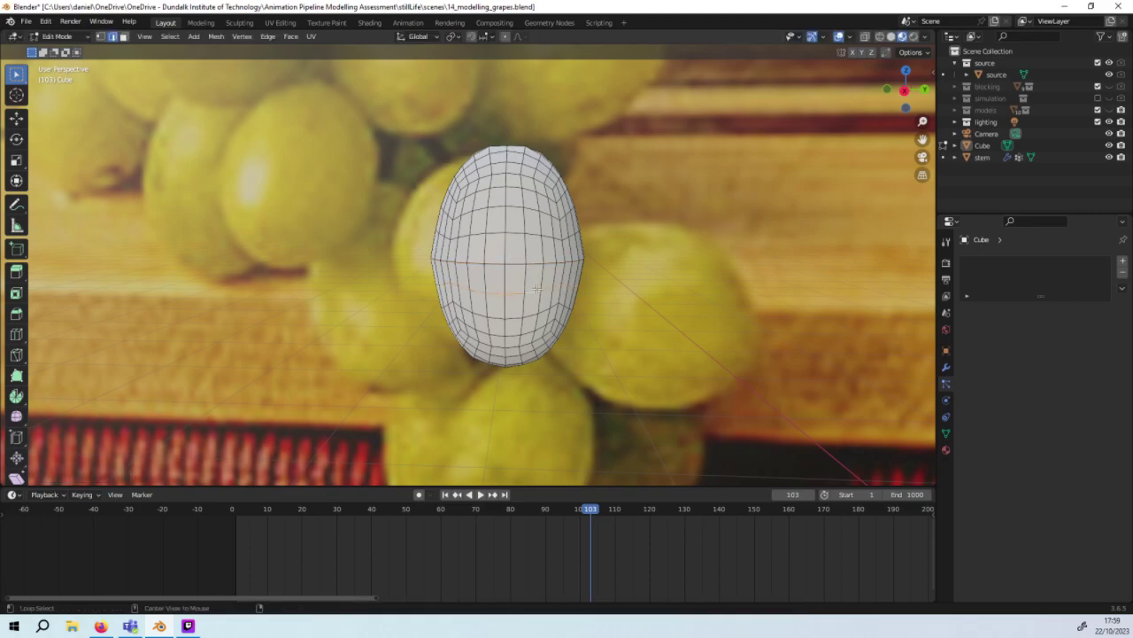
key("s")
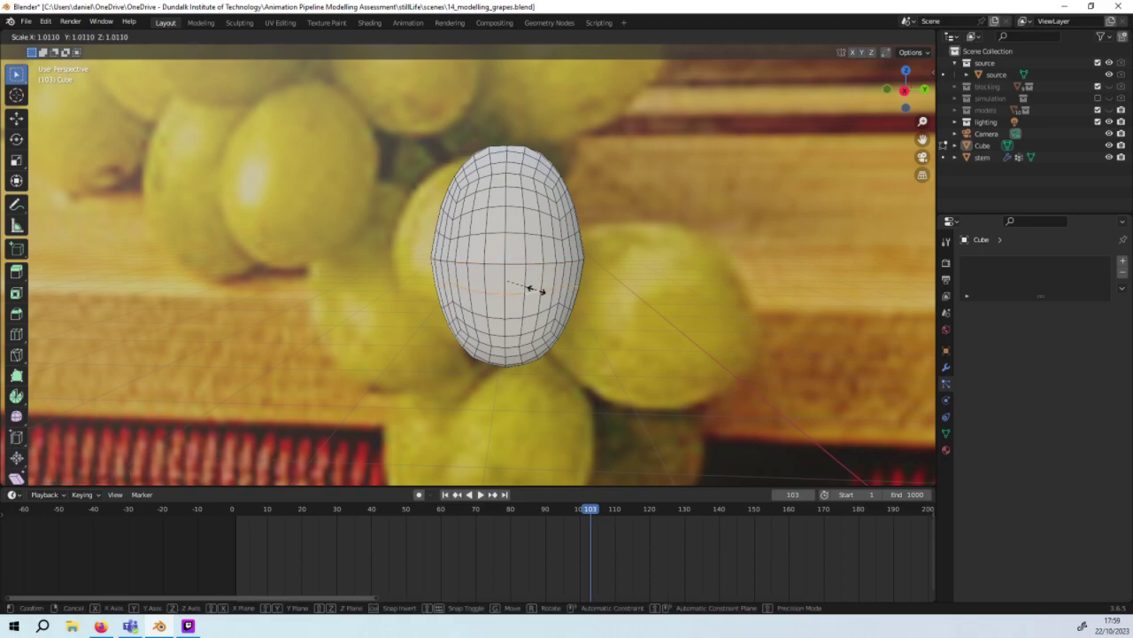
left_click(534, 289)
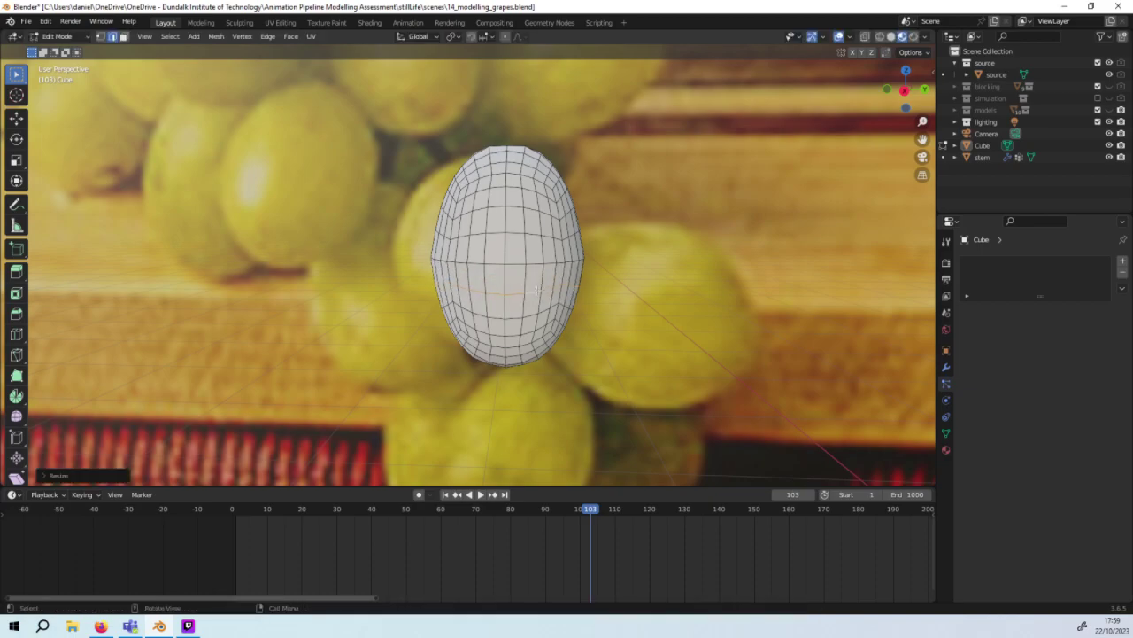
left_click(511, 233, "alt")
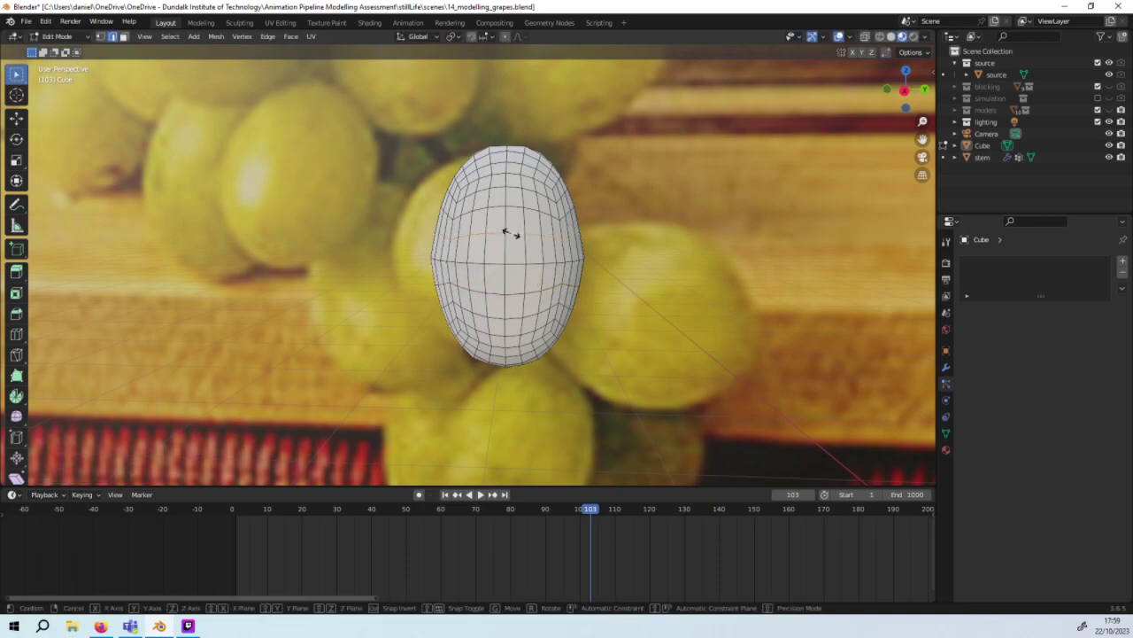
key("s")
left_click(510, 233)
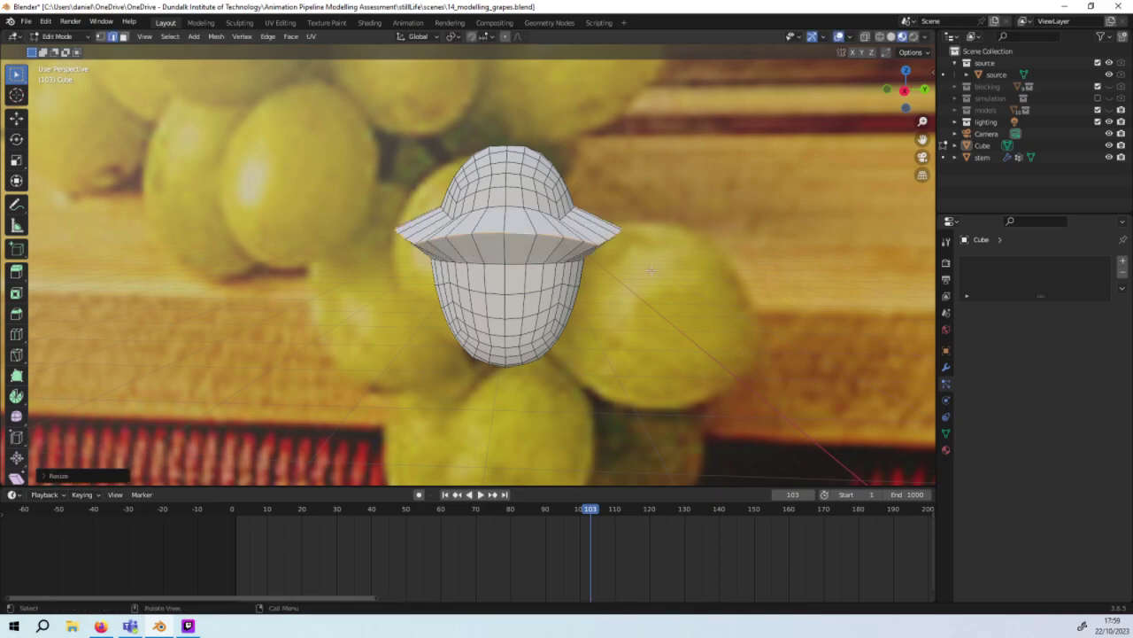
key("ctrl+z")
Step: Rescale further edge loops to taper the egg's top, then inspect the shape
key("s")
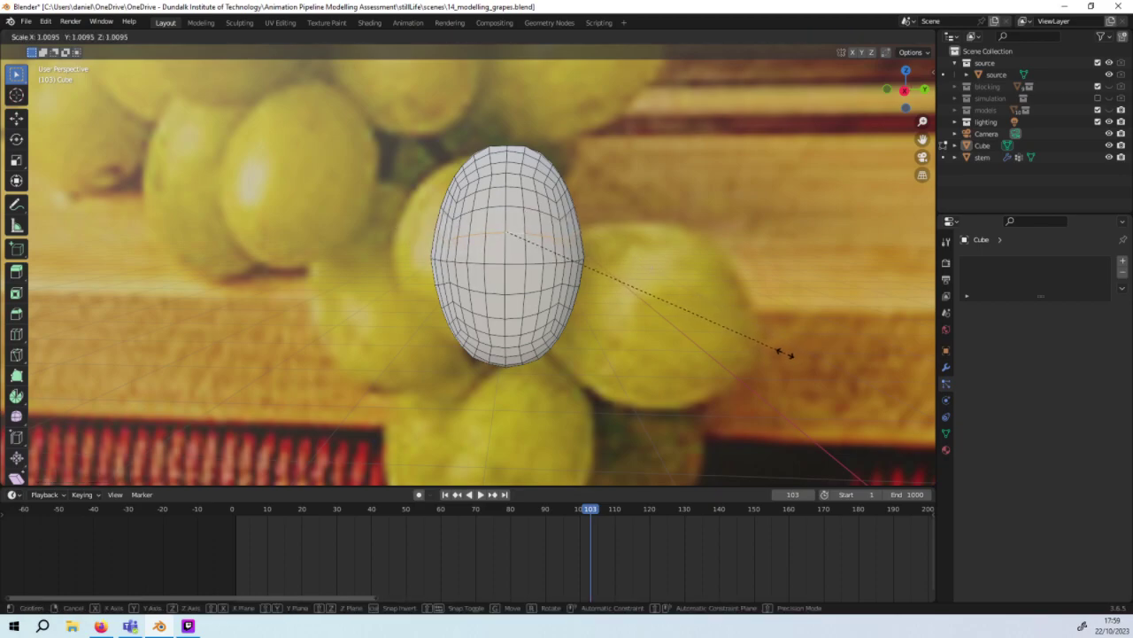
left_click(779, 352)
mouse_move(779, 352)
middle_mouse_down()
mouse_move(759, 322)
mouse_move(744, 331)
middle_mouse_up()
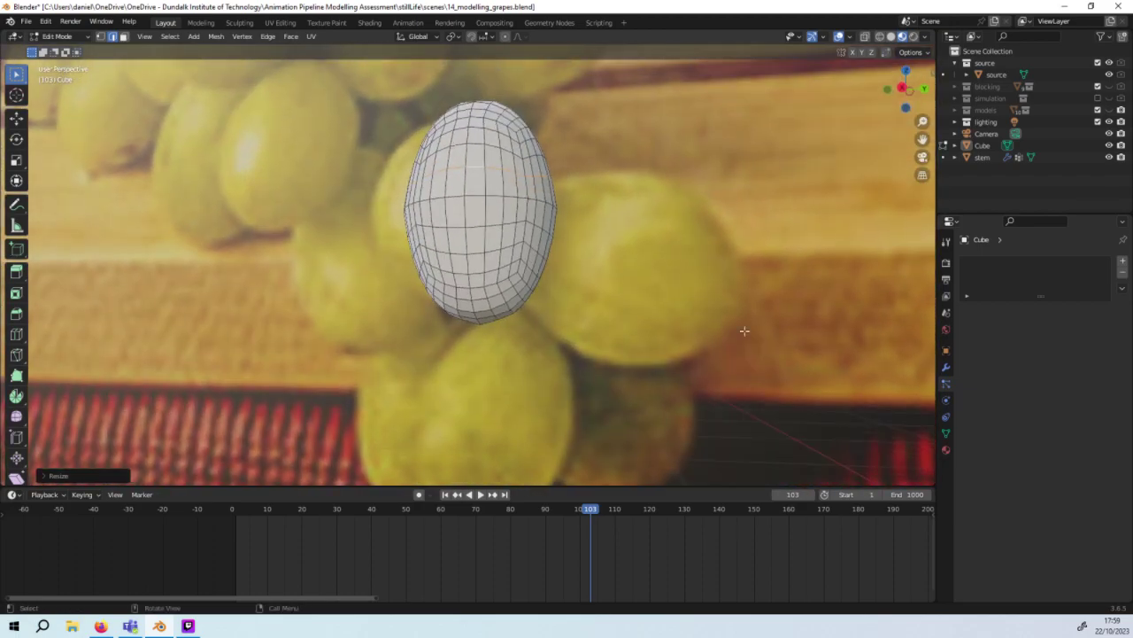
left_click(529, 196, "alt")
key("s")
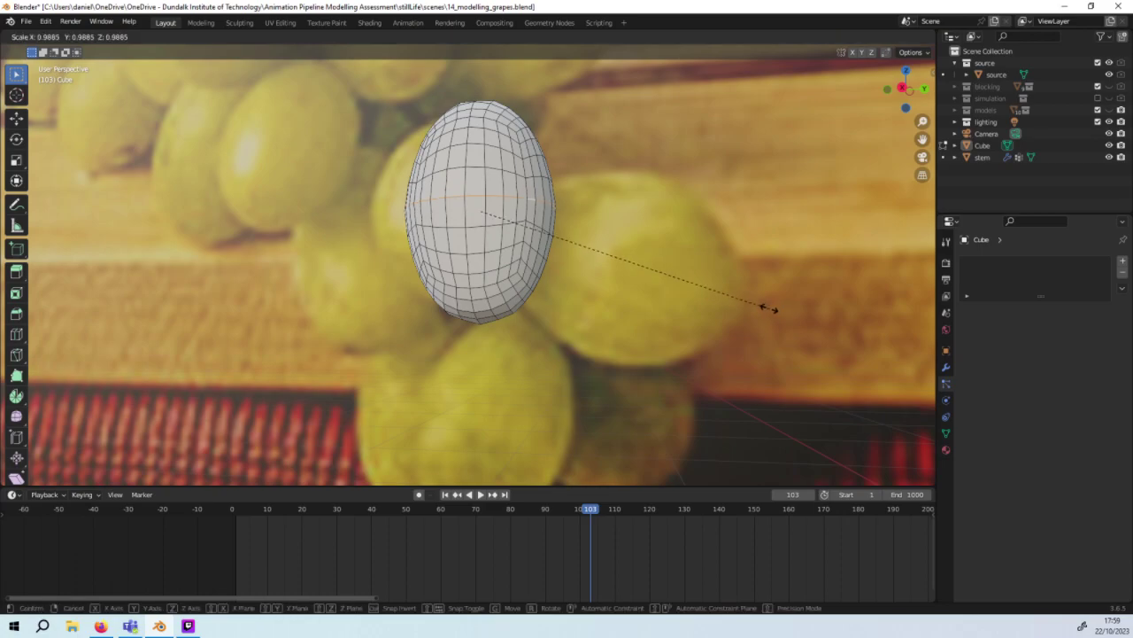
left_click(766, 308)
middle_click_drag(767, 309, 773, 344)
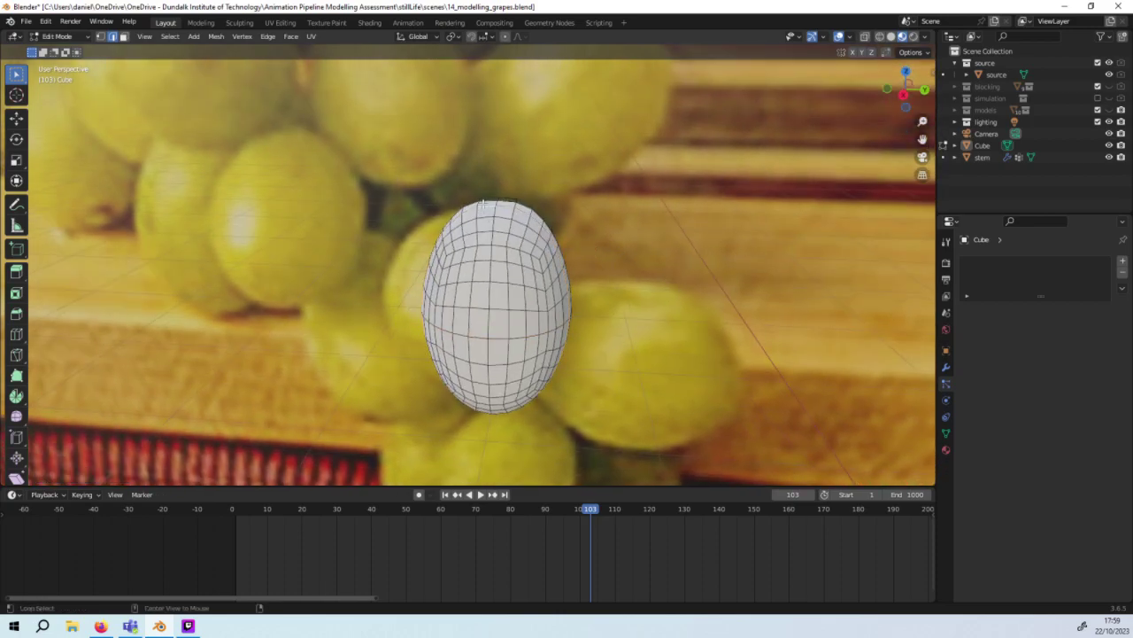
left_click(485, 207, "ctrl")
left_click(479, 204, "shift")
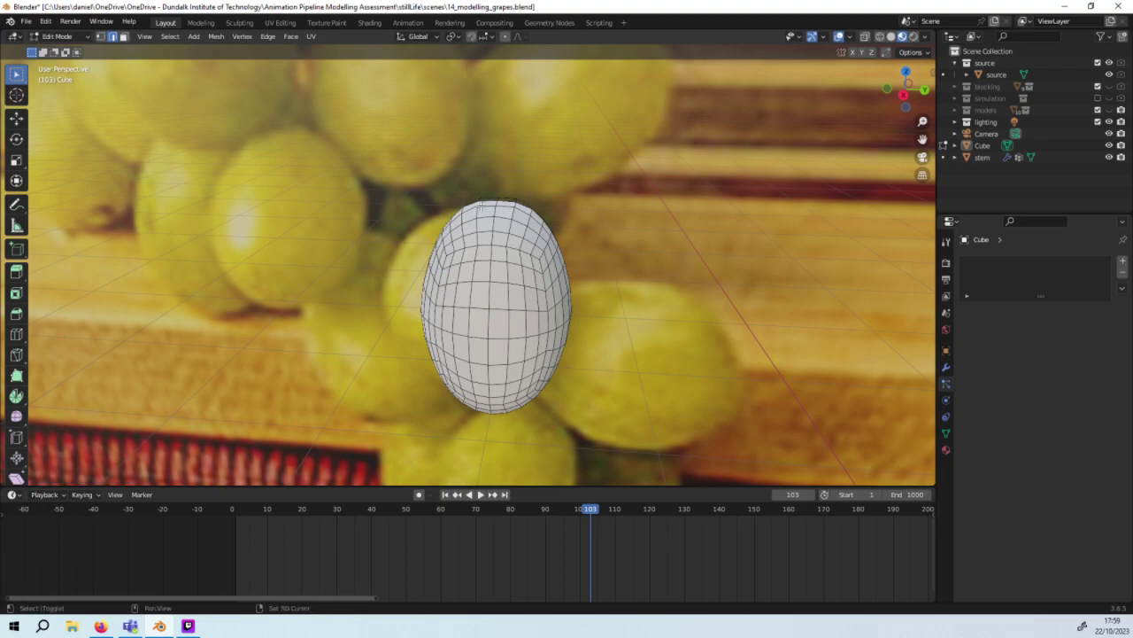
mouse_move(507, 214)
middle_mouse_down()
mouse_move(500, 192)
mouse_move(412, 236)
mouse_move(618, 142)
mouse_move(620, 96)
mouse_move(555, 147)
middle_mouse_up()
Step: Return the egg from Edit Mode to Object Mode and select it
right_click(555, 147)
key("Escape")
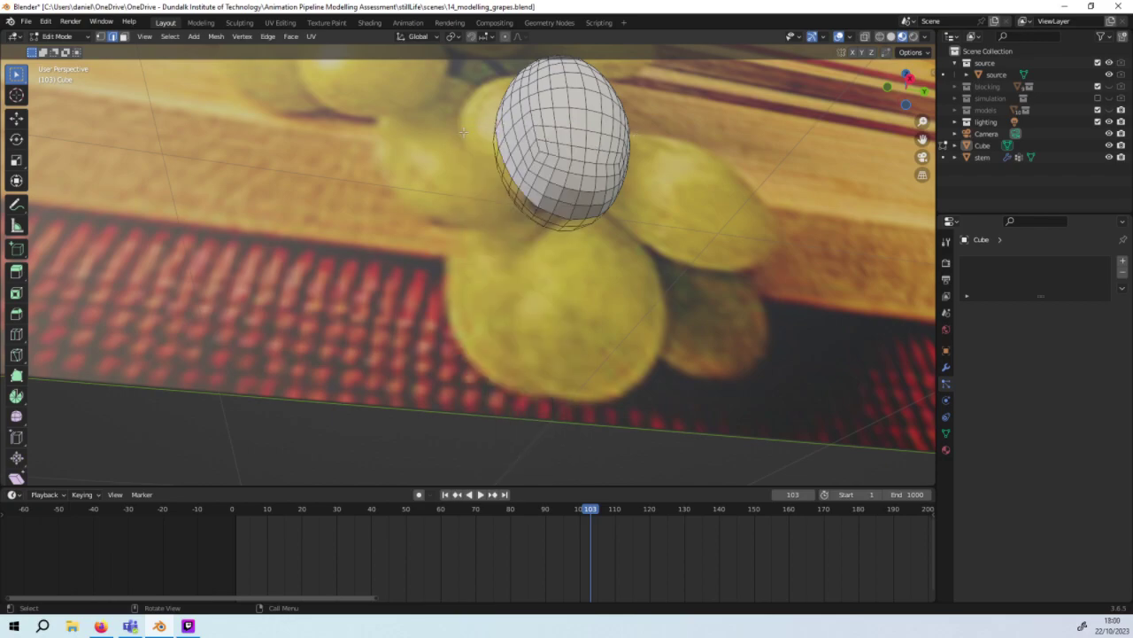
left_click(61, 36)
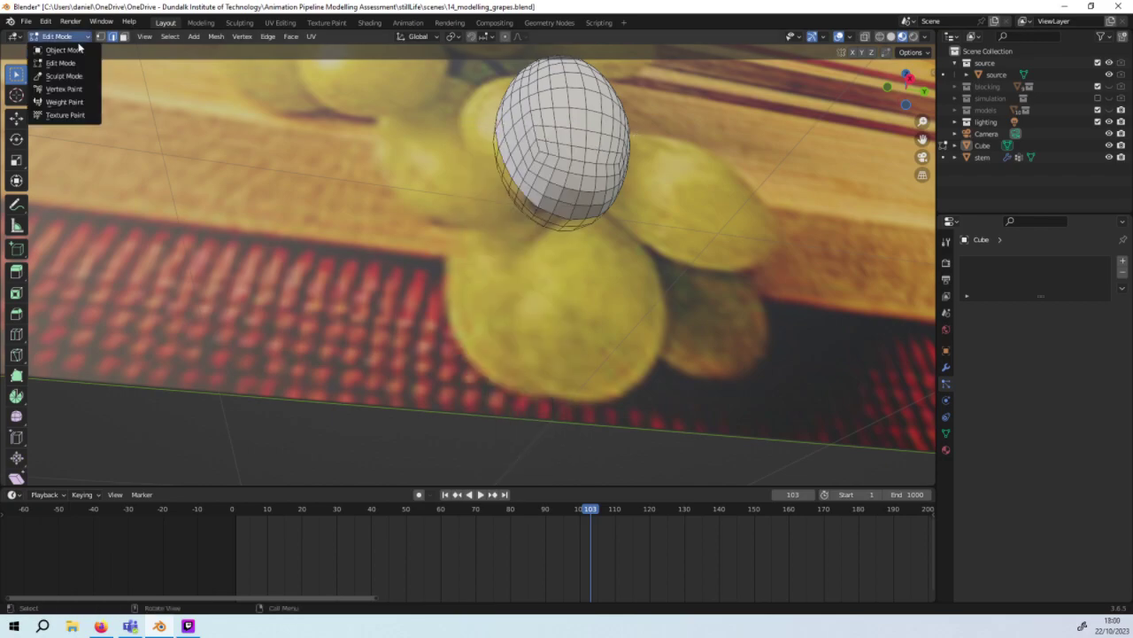
left_click(76, 43)
right_click(555, 126)
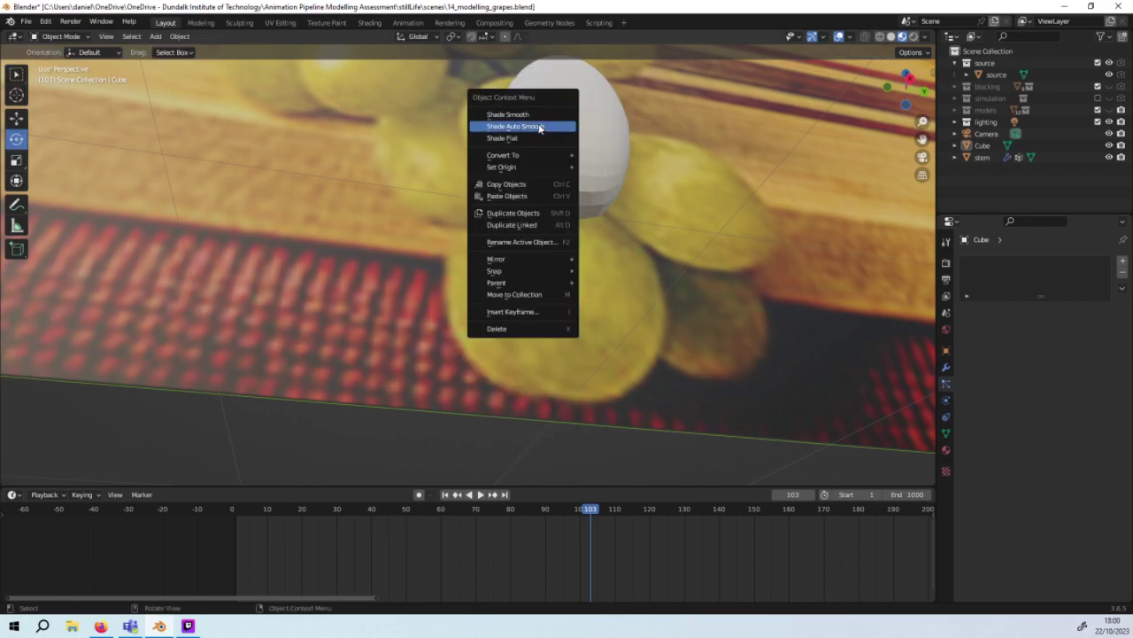
left_click(541, 125)
Step: Apply Shade Smooth to the egg and zoom out to view it beside the grapes
middle_click_drag(579, 134, 548, 190)
left_click(508, 214)
right_click(507, 214)
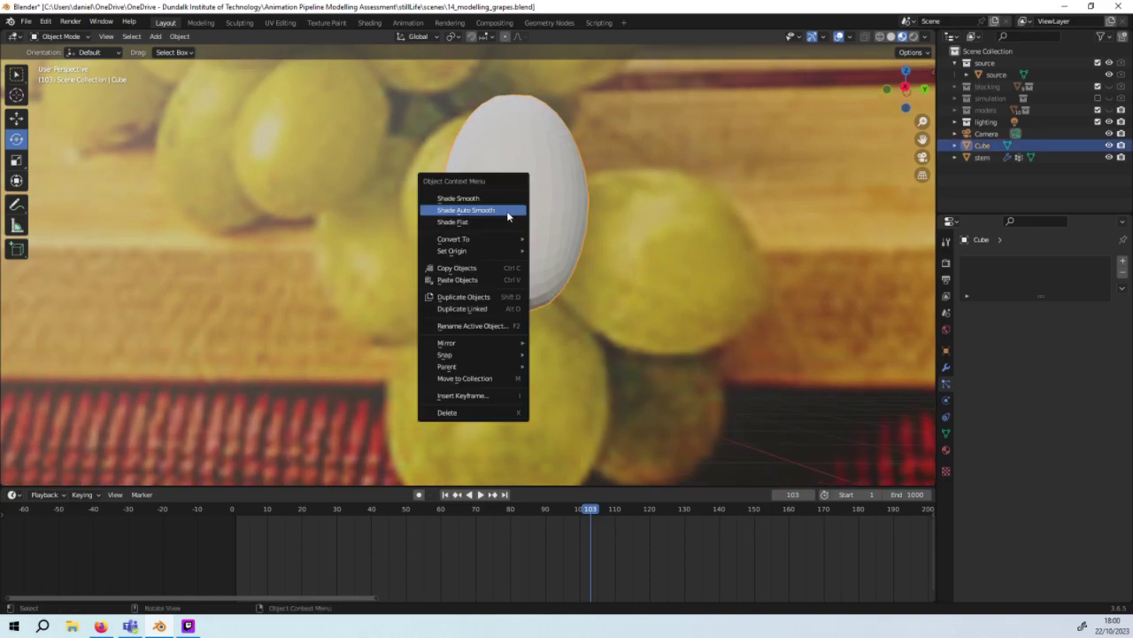
left_click(508, 211)
right_click(505, 210)
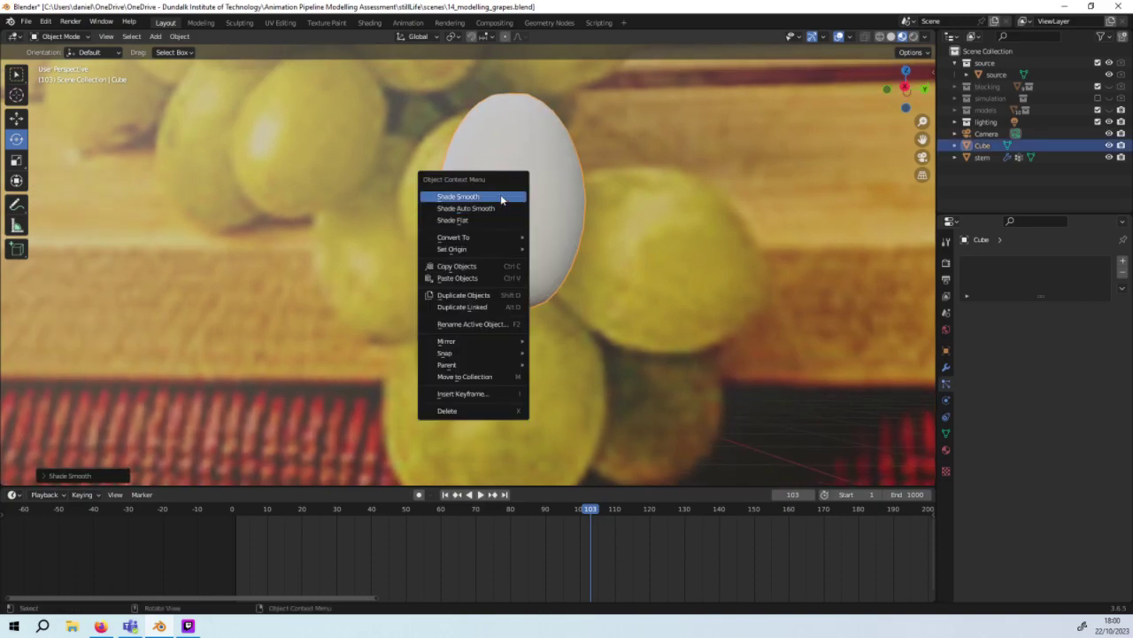
left_click(500, 194)
mouse_move(531, 190)
middle_mouse_down()
mouse_move(538, 119)
mouse_move(514, 255)
mouse_move(539, 204)
mouse_move(564, 233)
middle_mouse_up()
scroll(539, 205, "down", 2)
scroll(576, 233, "down", 2)
scroll(612, 265, "down", 1)
mouse_move(612, 265)
middle_mouse_down()
mouse_move(544, 246)
mouse_move(570, 220)
mouse_move(585, 233)
middle_mouse_up()
scroll(514, 249, "up", 2)
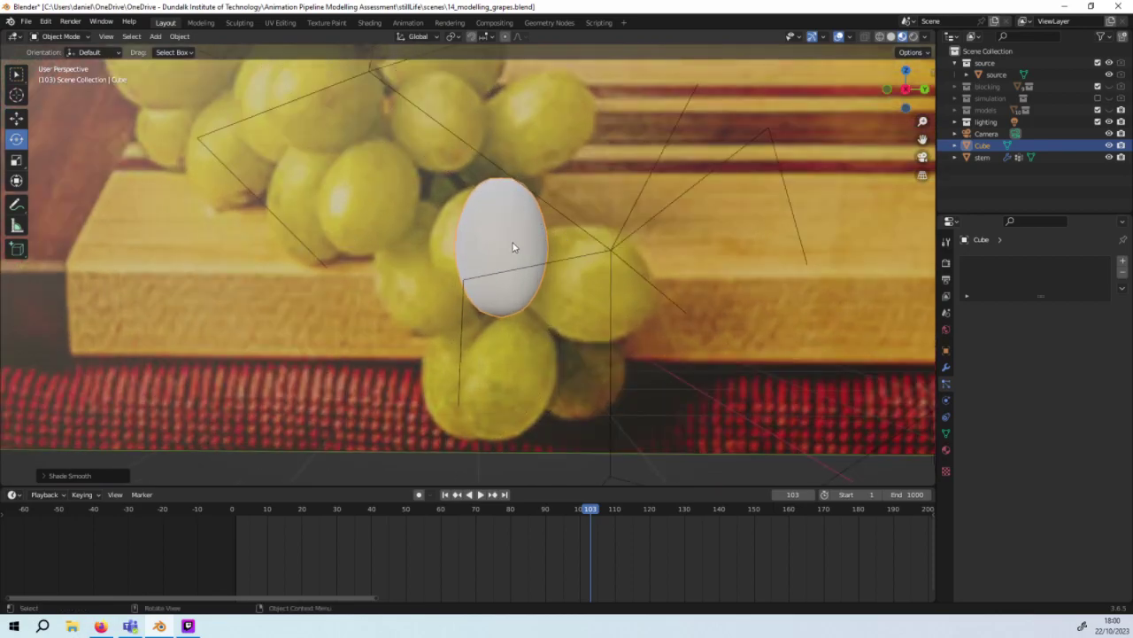
Step: Rename Cube to Grape and set the stem particles' Render Instance Object to Grape
double_click(982, 146)
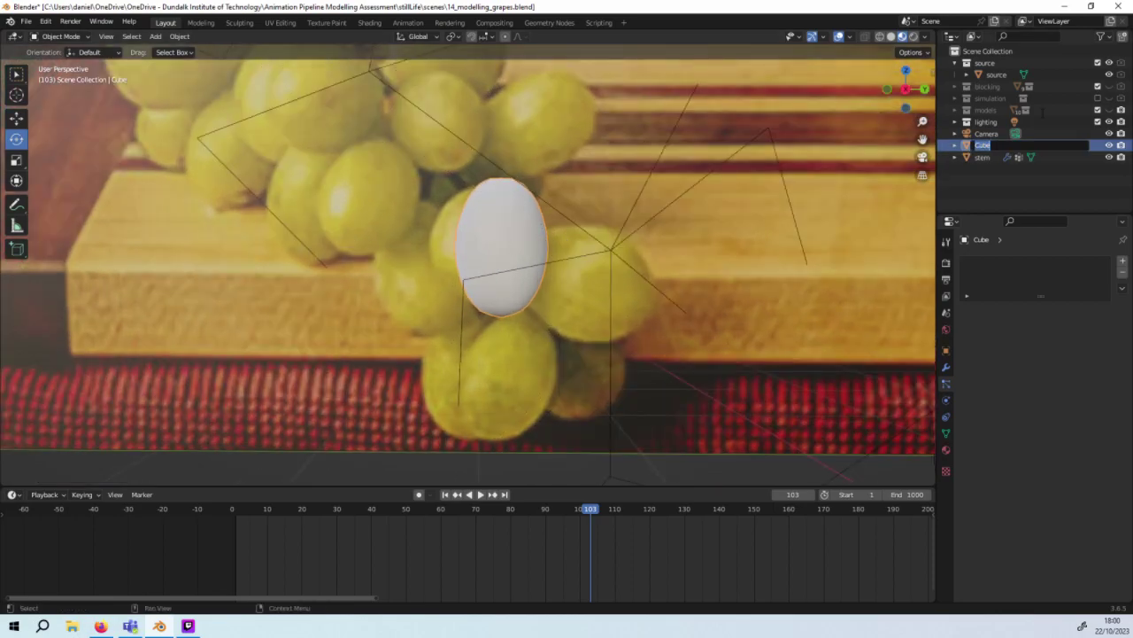
type("Grape")
key("Return")
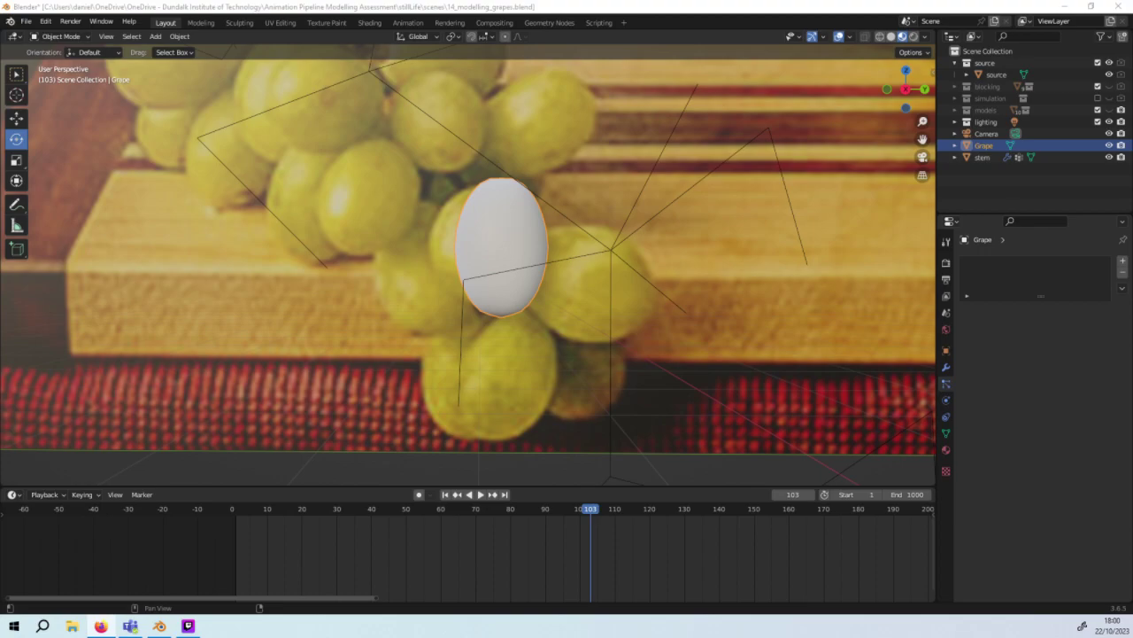
left_click(594, 245)
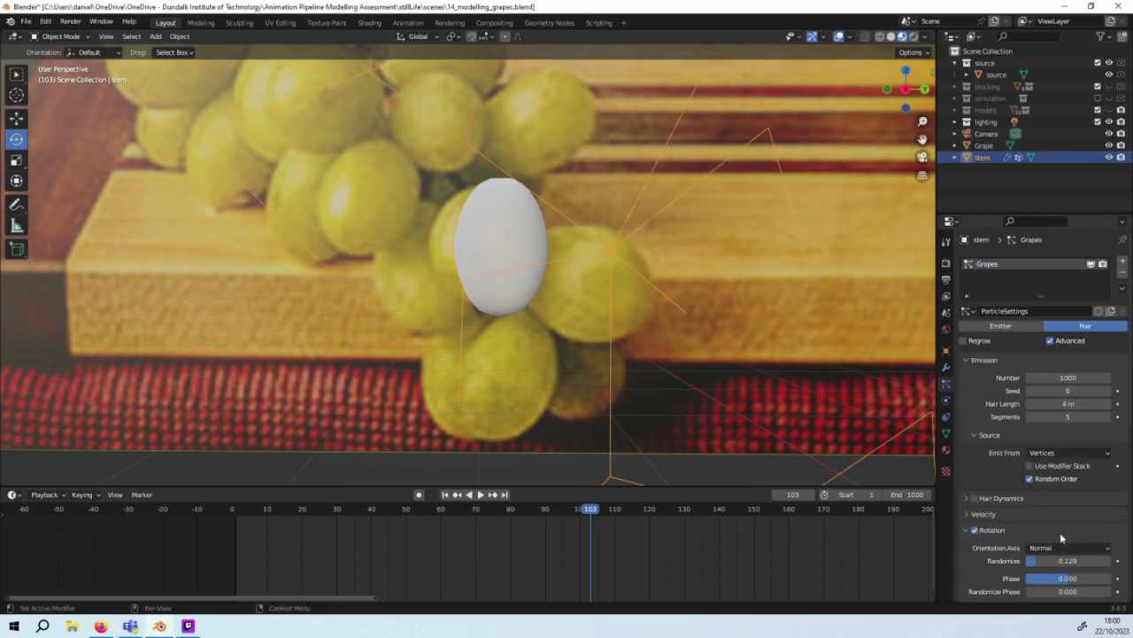
scroll(1051, 461, "down", 2)
scroll(1053, 462, "down", 2)
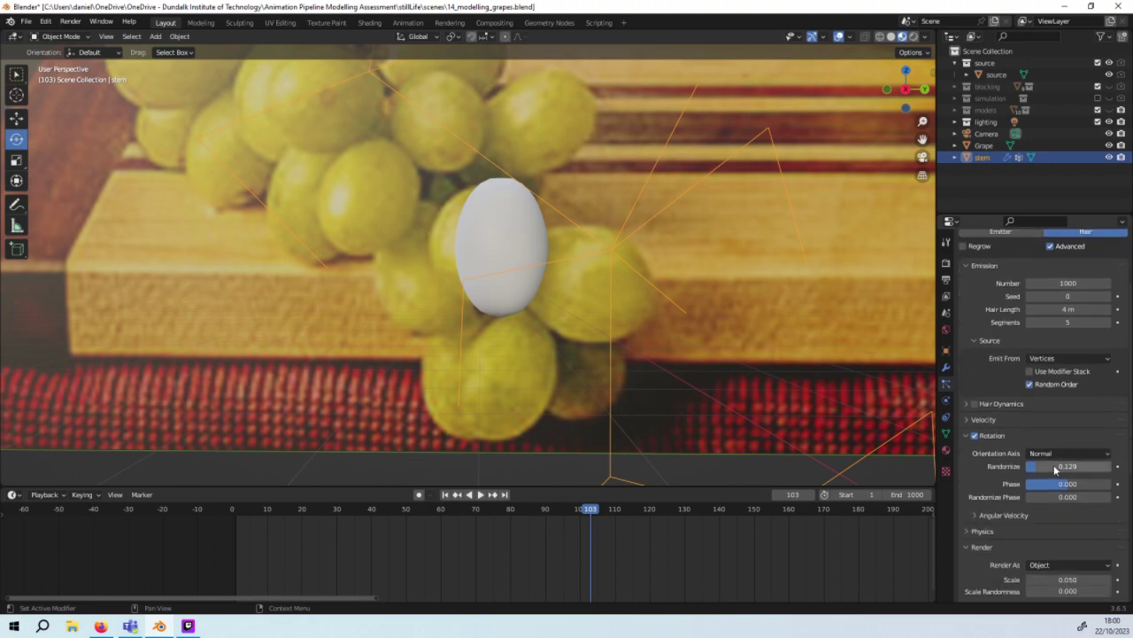
scroll(1063, 465, "down", 2)
scroll(1089, 487, "down", 2)
left_click(1063, 533)
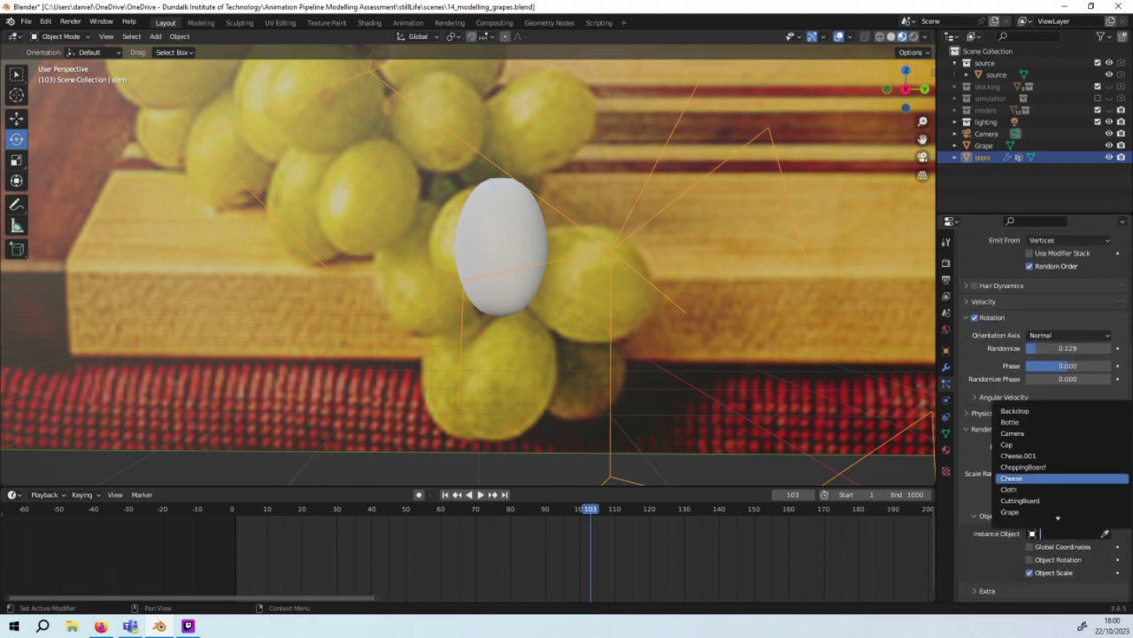
left_click(1040, 512)
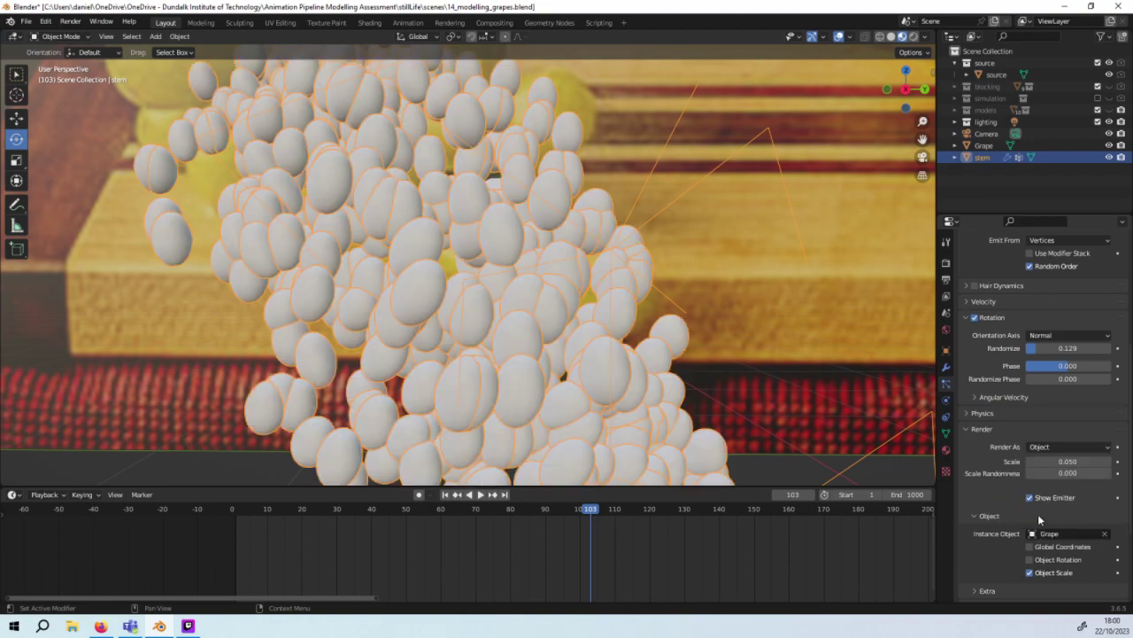
scroll(746, 424, "down", 5)
Step: Lower the stem particles' Number to 110 with a 10 m hair length
mouse_move(649, 343)
middle_mouse_down()
mouse_move(582, 348)
mouse_move(635, 393)
mouse_move(642, 368)
mouse_move(690, 336)
mouse_move(825, 287)
mouse_move(713, 358)
mouse_move(683, 362)
mouse_move(667, 316)
mouse_move(698, 263)
mouse_move(710, 166)
mouse_move(634, 282)
mouse_move(579, 316)
mouse_move(582, 342)
mouse_move(605, 345)
middle_mouse_up()
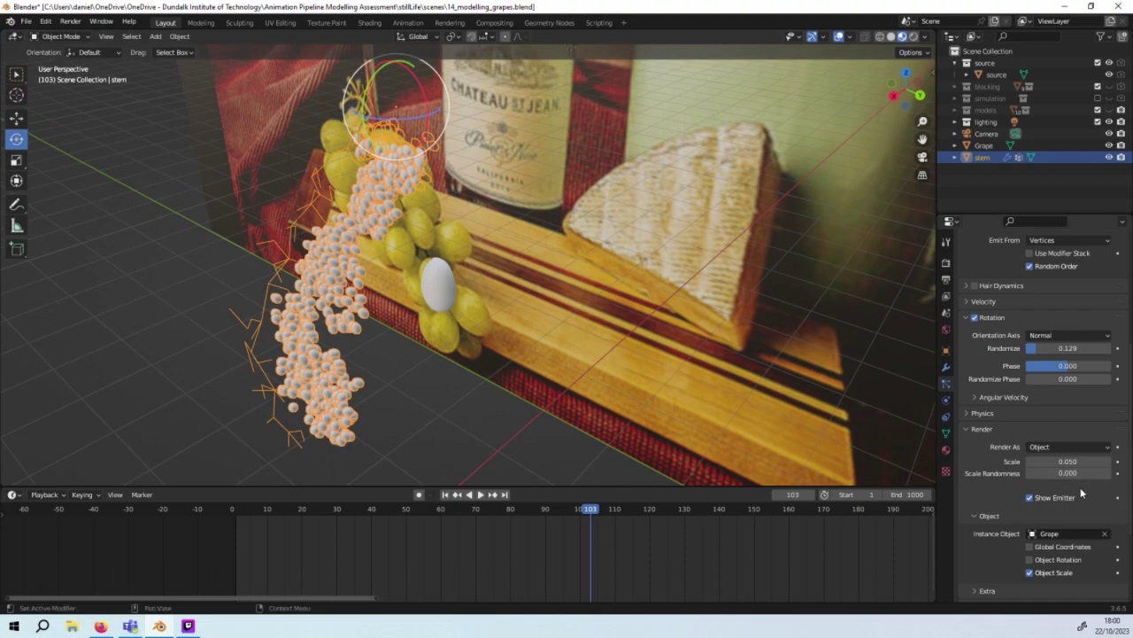
scroll(1059, 329, "up", 2)
scroll(1062, 335, "up", 1)
scroll(1061, 337, "up", 1)
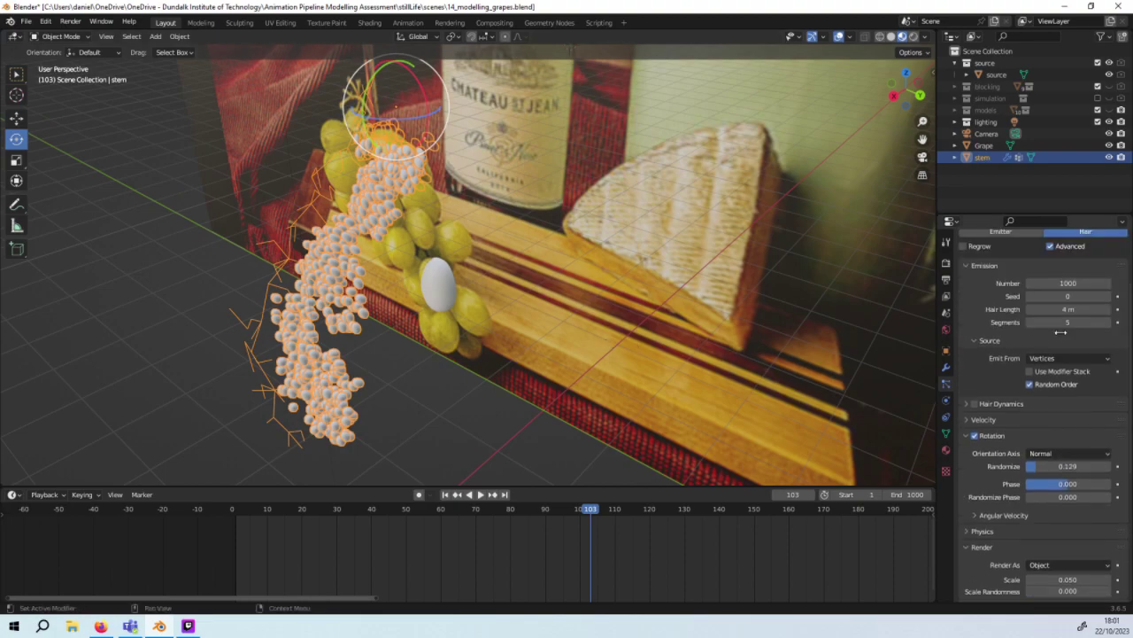
scroll(1062, 340, "up", 1)
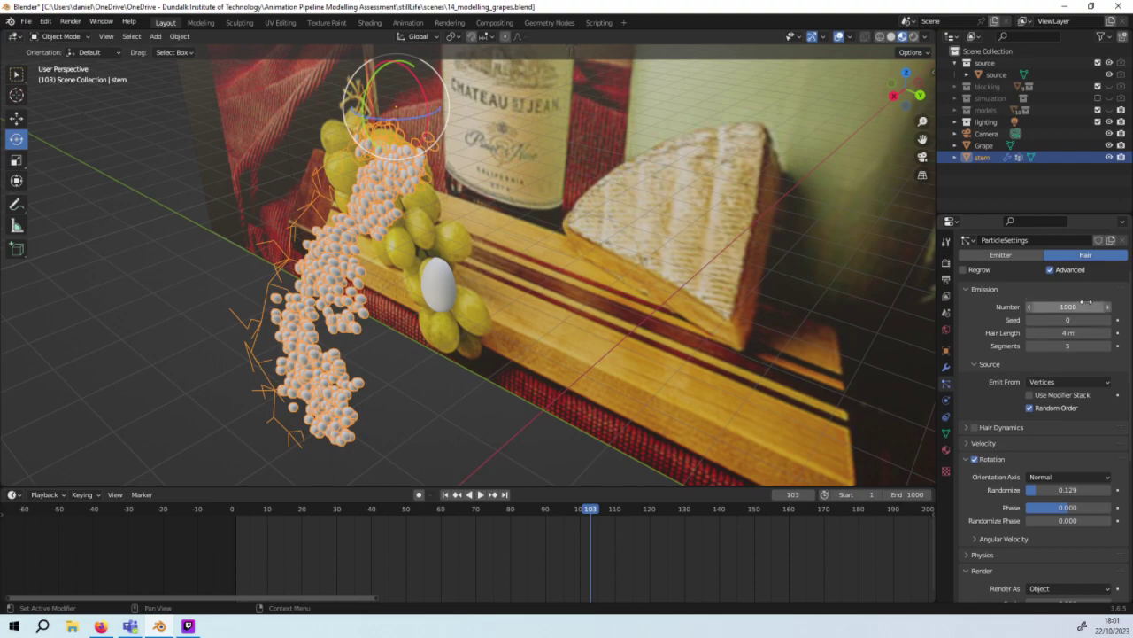
mouse_move(1088, 305)
left_mouse_down()
mouse_move(1045, 307)
mouse_move(1072, 306)
mouse_move(1098, 332)
mouse_move(1085, 332)
mouse_move(1098, 332)
left_mouse_up()
type("110")
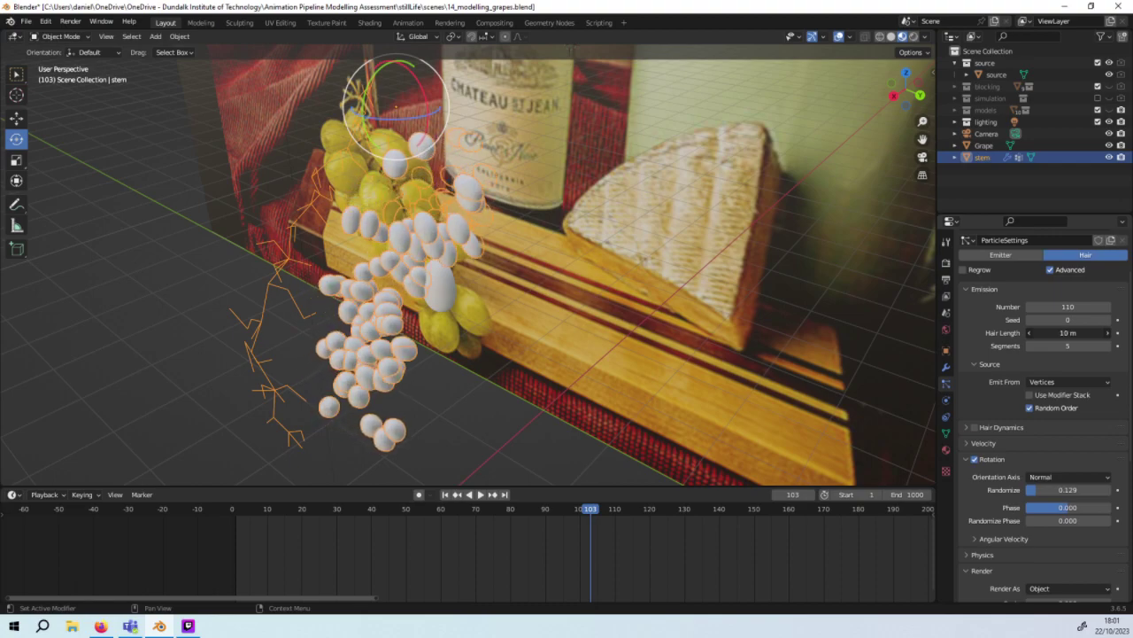
Step: Orbit the bunch and raise Rotation Randomize to 0.503
mouse_move(149, 343)
middle_mouse_down()
mouse_move(513, 316)
mouse_move(496, 248)
mouse_move(558, 200)
mouse_move(634, 248)
mouse_move(715, 240)
mouse_move(656, 268)
mouse_move(686, 276)
mouse_move(904, 281)
middle_mouse_up()
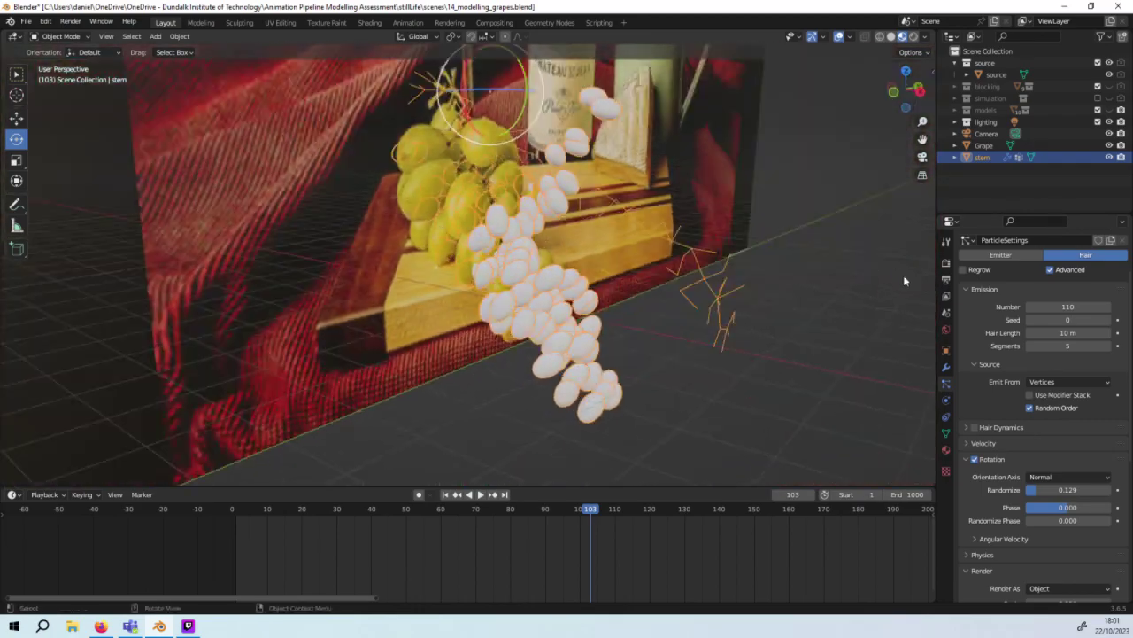
mouse_move(787, 312)
middle_mouse_down()
mouse_move(598, 334)
mouse_move(471, 309)
mouse_move(395, 269)
mouse_move(266, 291)
mouse_move(152, 282)
mouse_move(206, 320)
mouse_move(941, 310)
middle_mouse_up()
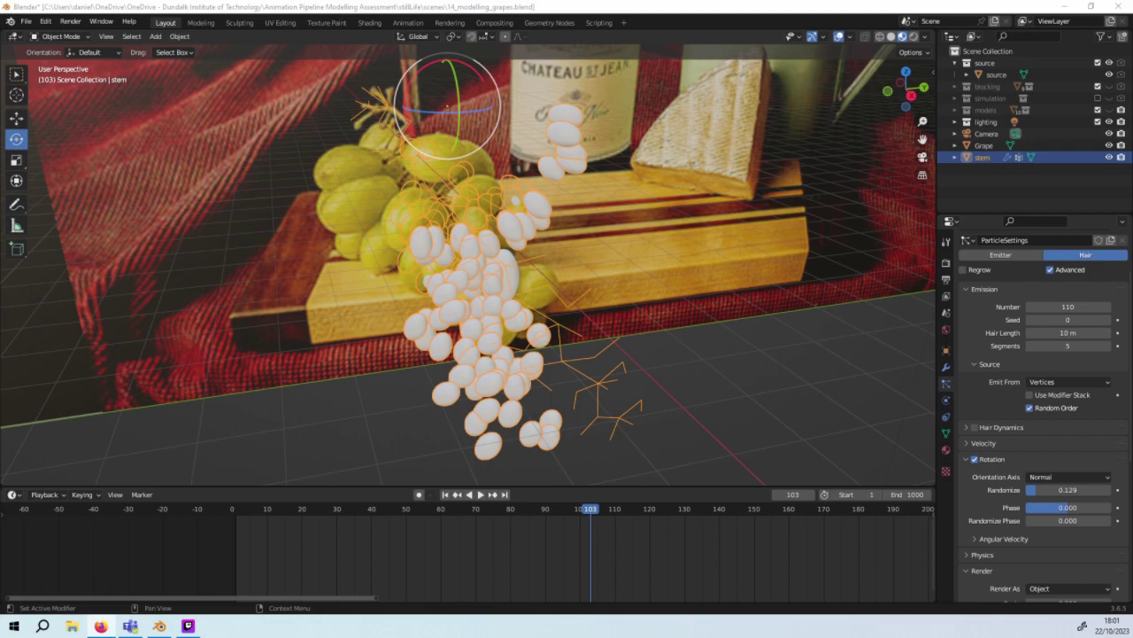
mouse_move(1052, 492)
left_mouse_down()
mouse_move(1110, 490)
mouse_move(1067, 489)
left_mouse_up()
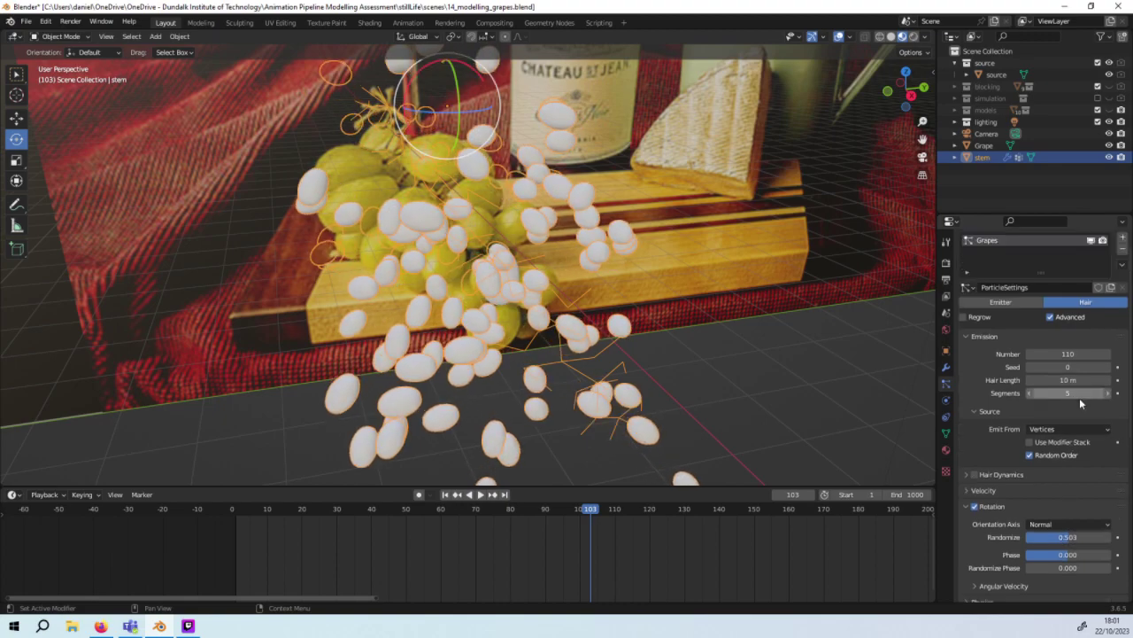
Step: Shorten Hair Length to 5.1 m and set rotation Randomize Phase to 0.327
scroll(1079, 398, "up", 2)
mouse_move(1067, 379)
left_mouse_down()
mouse_move(1036, 379)
mouse_move(1089, 379)
mouse_move(1059, 379)
left_mouse_up()
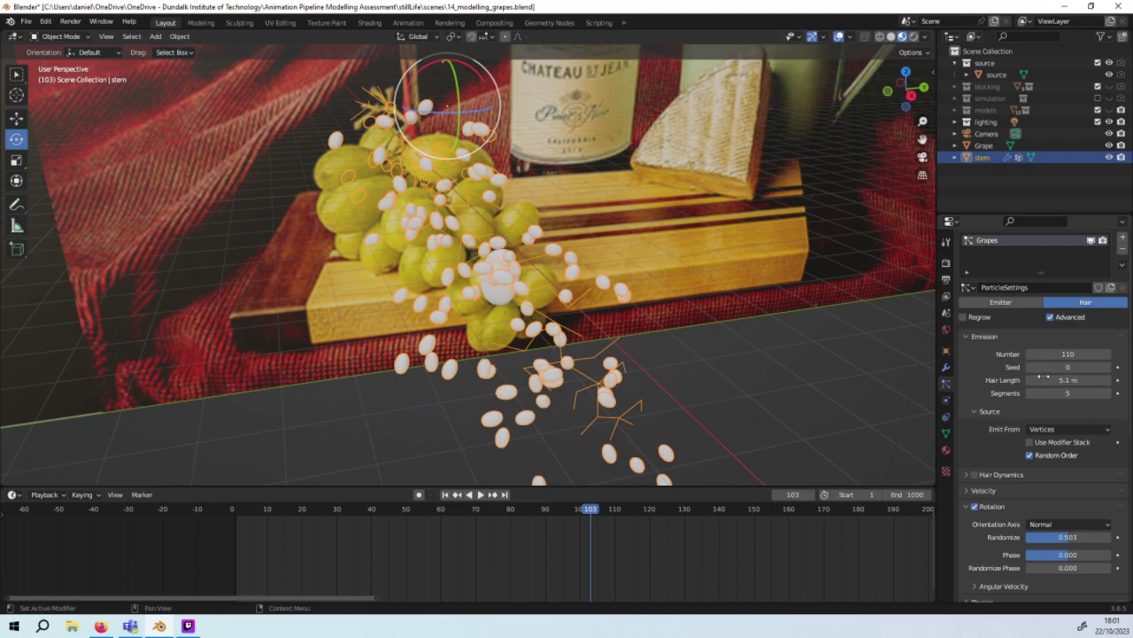
scroll(1096, 455, "down", 2)
scroll(1096, 455, "down", 2)
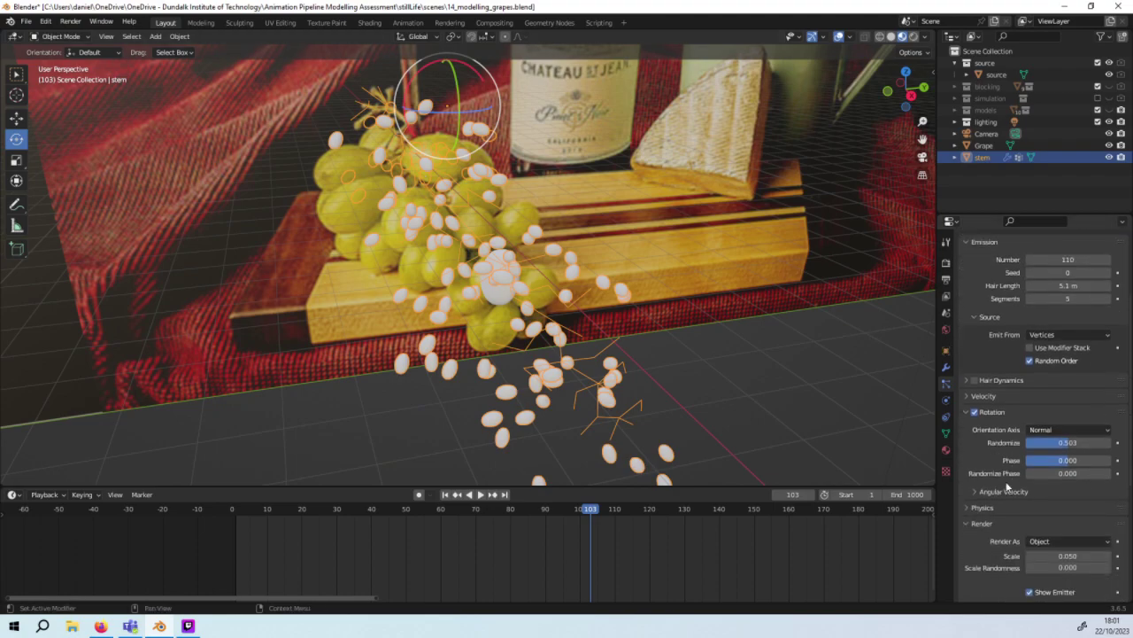
left_click_drag(1047, 472, 1087, 473)
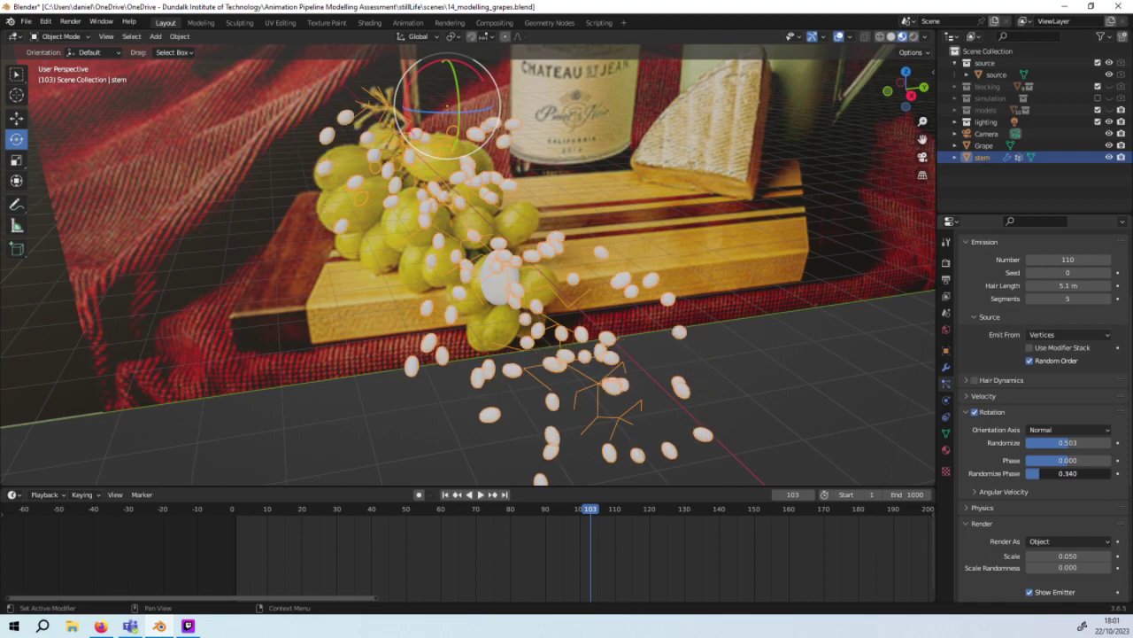
left_click_drag(1067, 473, 1062, 473)
Step: Raise the particle emission Number back to 1000
scroll(1089, 398, "up", 2)
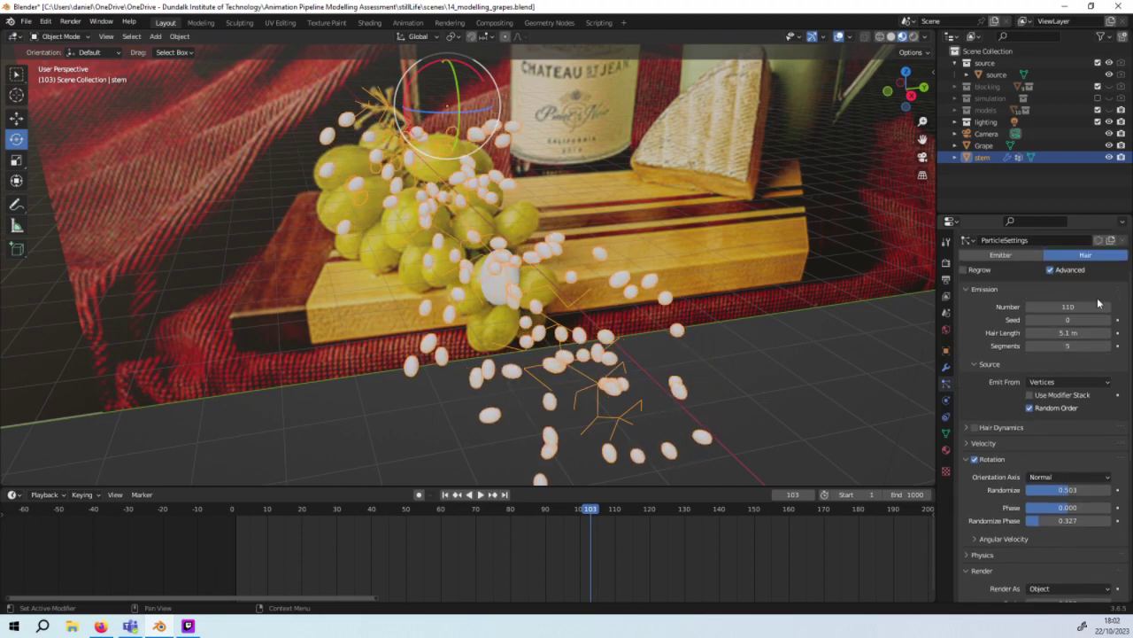
mouse_move(1098, 304)
left_mouse_down()
mouse_move(1129, 304)
mouse_move(1071, 307)
left_mouse_up()
mouse_move(743, 298)
middle_mouse_down()
mouse_move(660, 213)
mouse_move(719, 170)
mouse_move(760, 262)
mouse_move(673, 294)
mouse_move(624, 289)
mouse_move(618, 277)
mouse_move(810, 270)
mouse_move(823, 95)
mouse_move(151, 286)
mouse_move(243, 277)
mouse_move(296, 327)
mouse_move(299, 278)
mouse_move(345, 304)
middle_mouse_up()
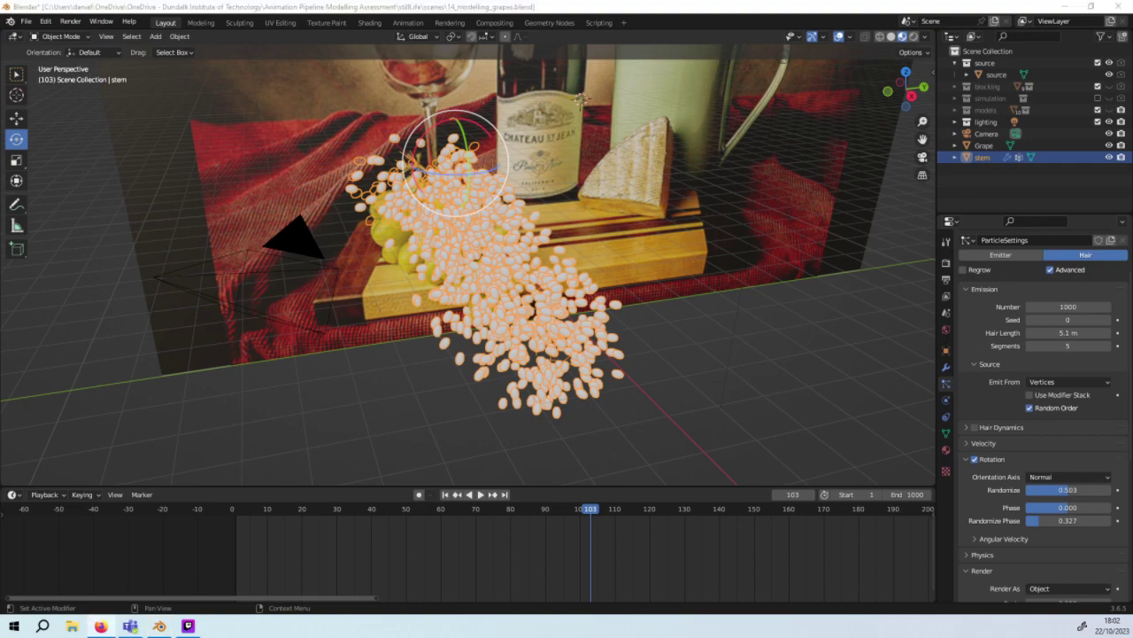
Step: Set the grape instances' Scale Randomness to 0.463
scroll(1063, 491, "down", 1)
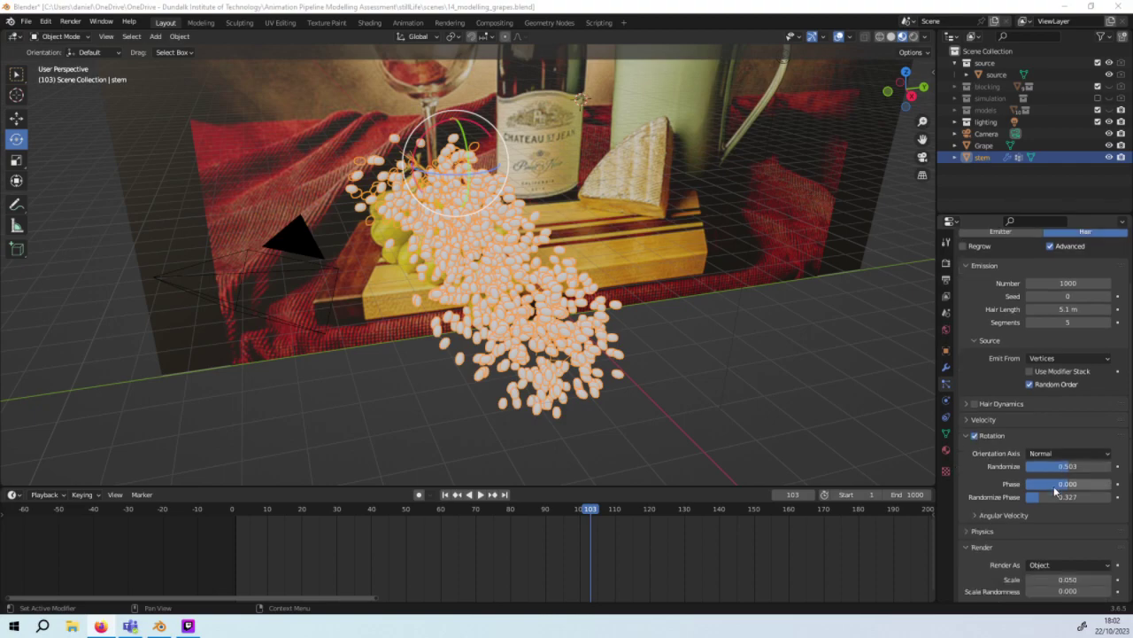
scroll(1087, 514, "down", 1)
scroll(1112, 546, "down", 1)
scroll(1112, 546, "down", 1)
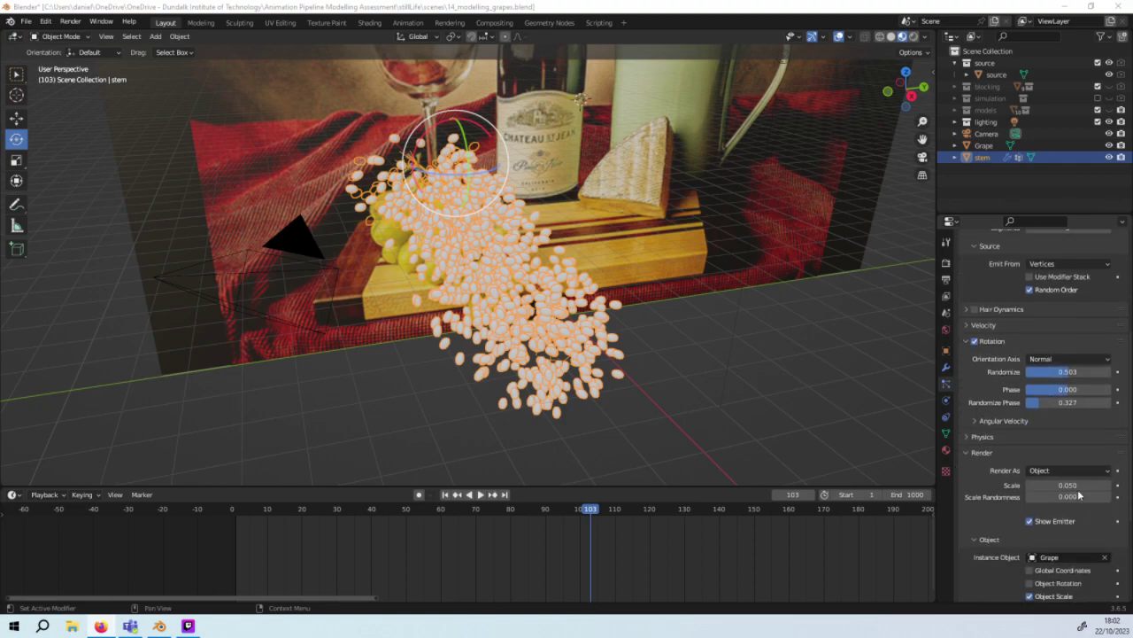
mouse_move(1059, 496)
left_mouse_down()
mouse_move(1111, 496)
mouse_move(1063, 496)
left_mouse_up()
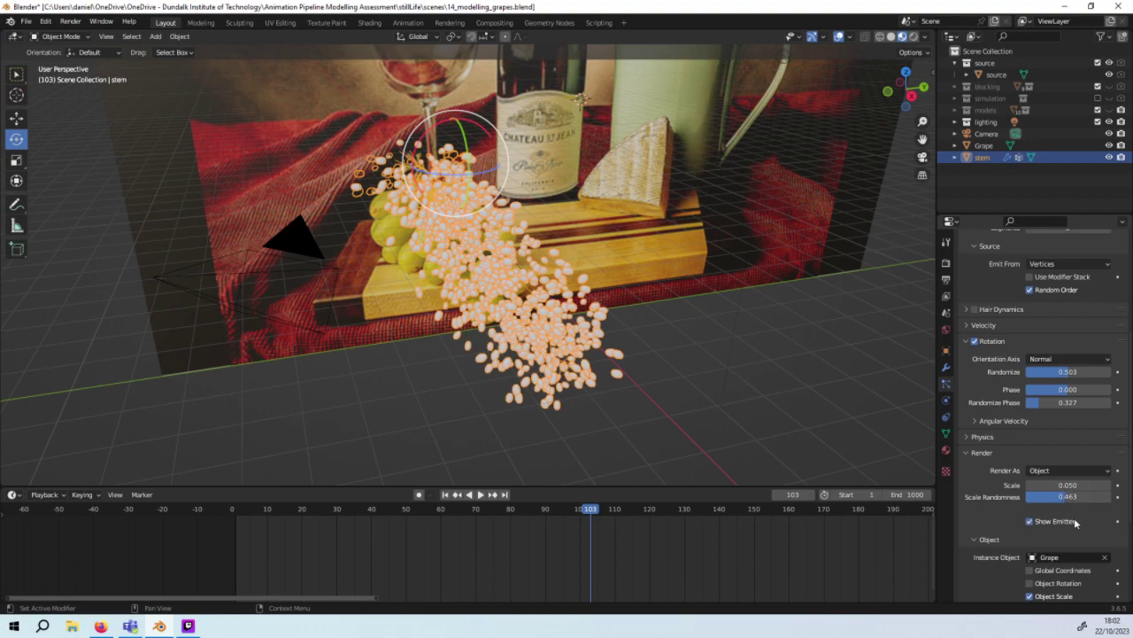
Step: Try Global Coordinates and Object Rotation, leaving them and Object Scale turned off
scroll(1075, 522, "down", 1)
scroll(1076, 522, "down", 1)
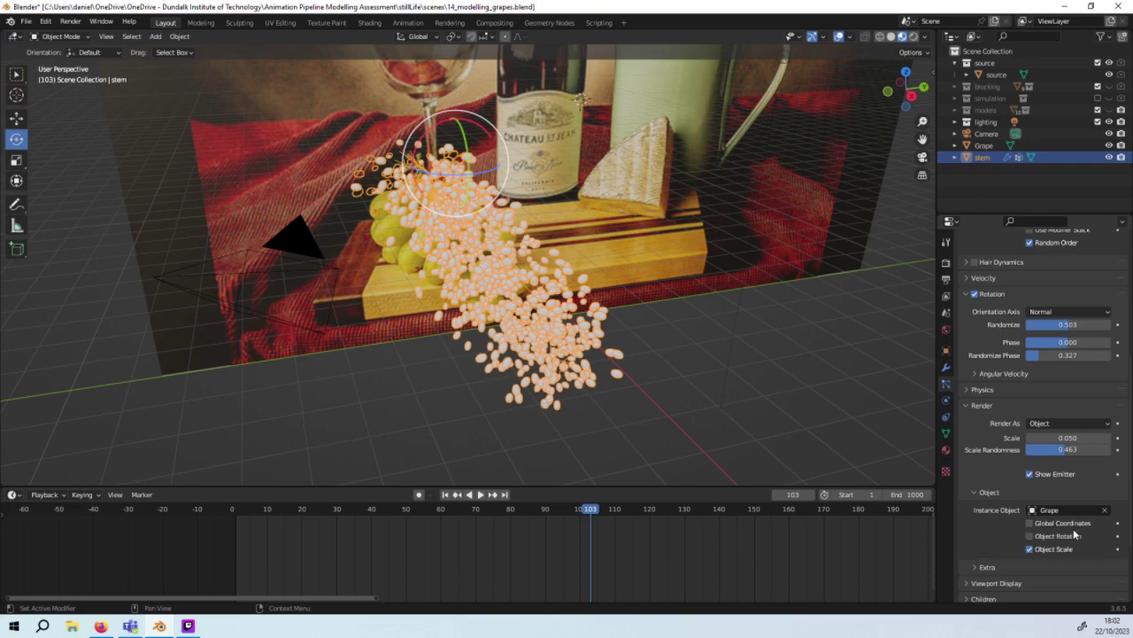
left_click(1065, 524)
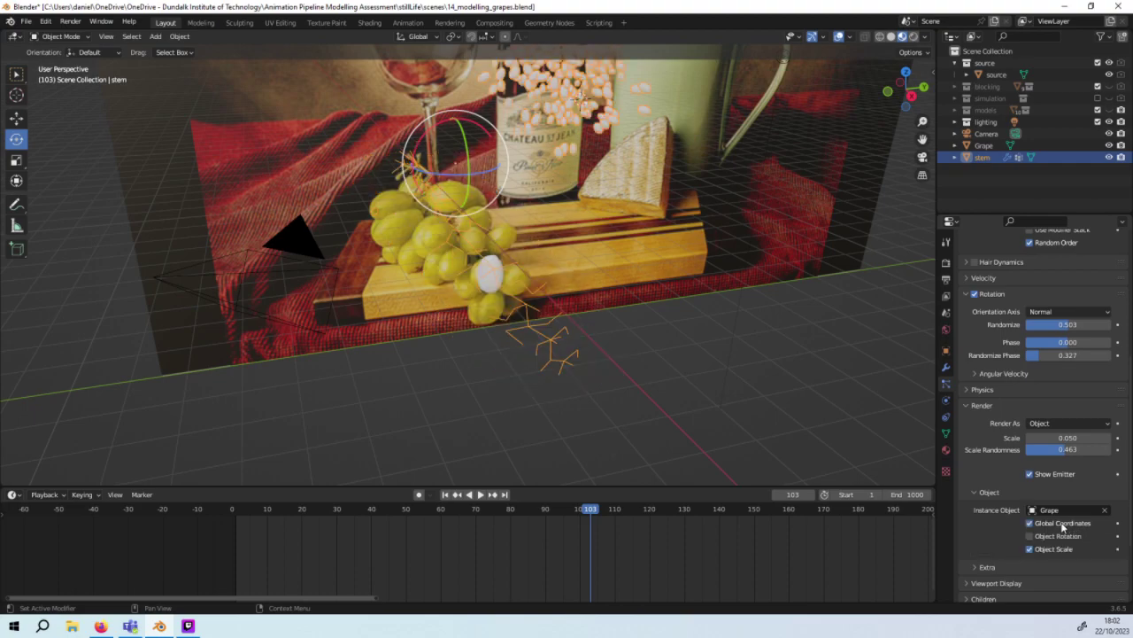
mouse_move(155, 137)
middle_mouse_down()
mouse_move(554, 208)
mouse_move(768, 384)
middle_mouse_up()
left_click(1058, 524)
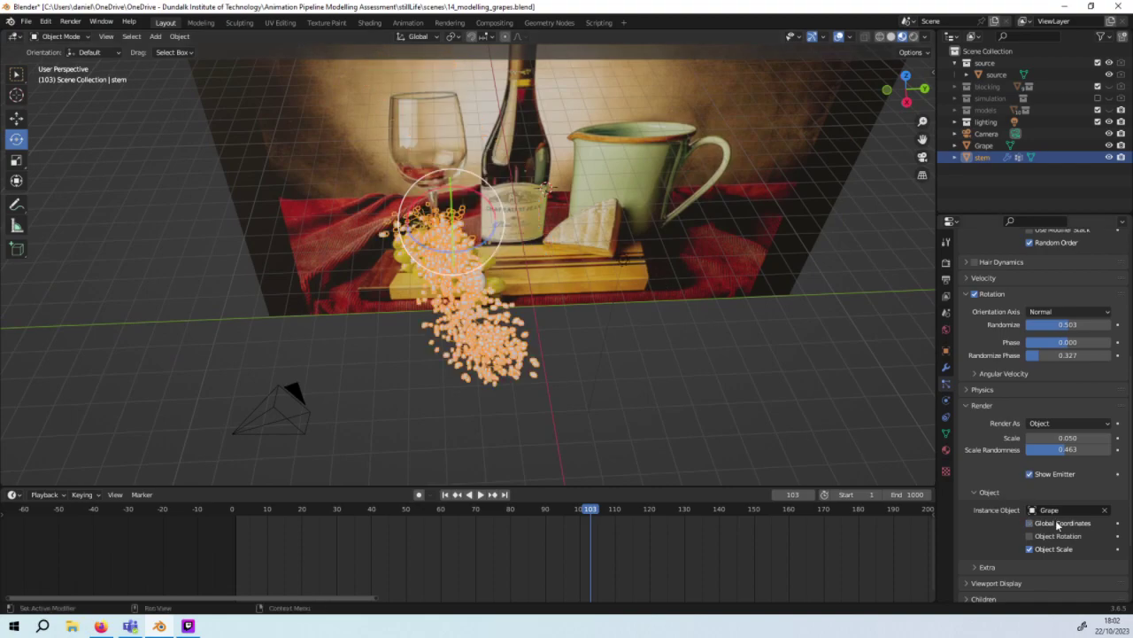
left_click(1029, 536)
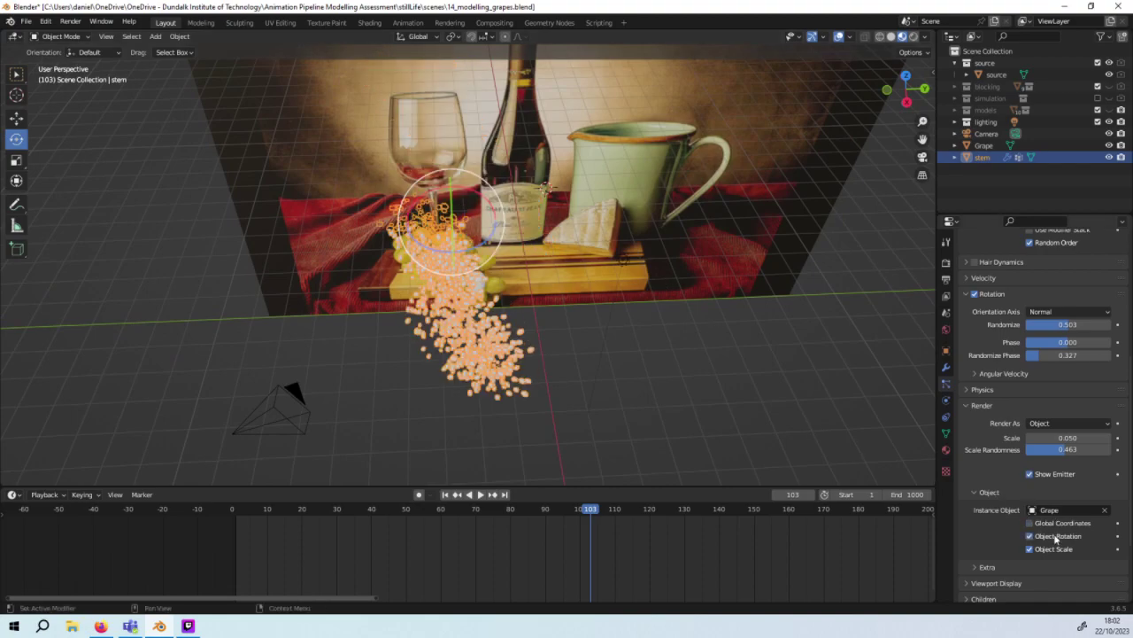
left_click(1058, 536)
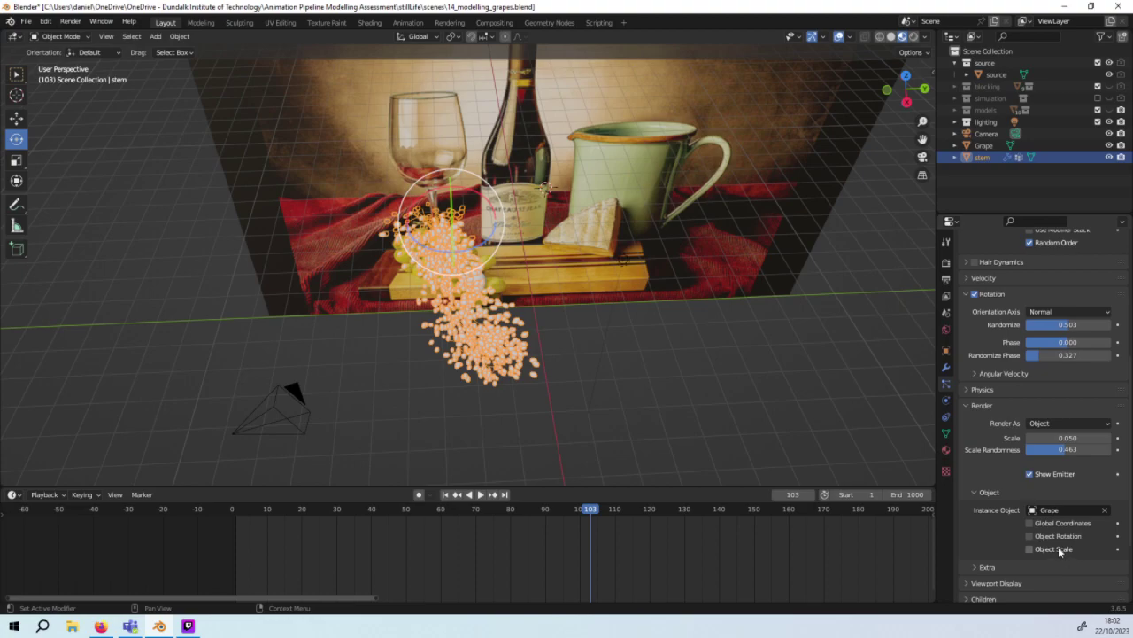
mouse_move(539, 387)
middle_mouse_down()
mouse_move(494, 373)
mouse_move(460, 270)
middle_mouse_up()
Step: Select the Grape object and browse its render, output, world and object property tabs
left_click(459, 270)
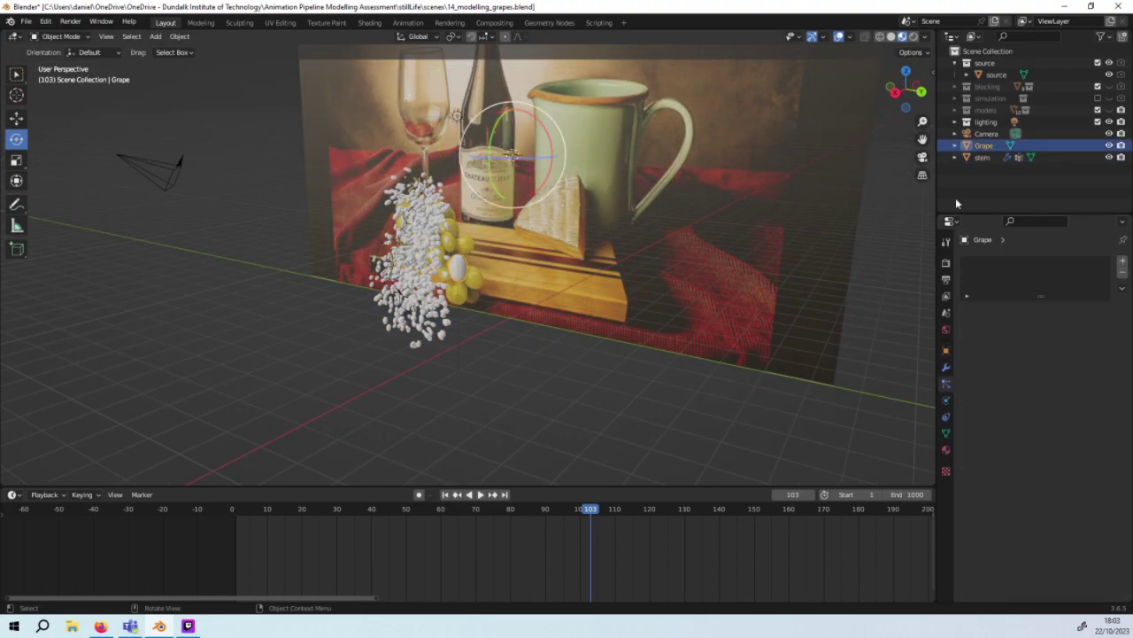
left_click(945, 241)
left_click(947, 261)
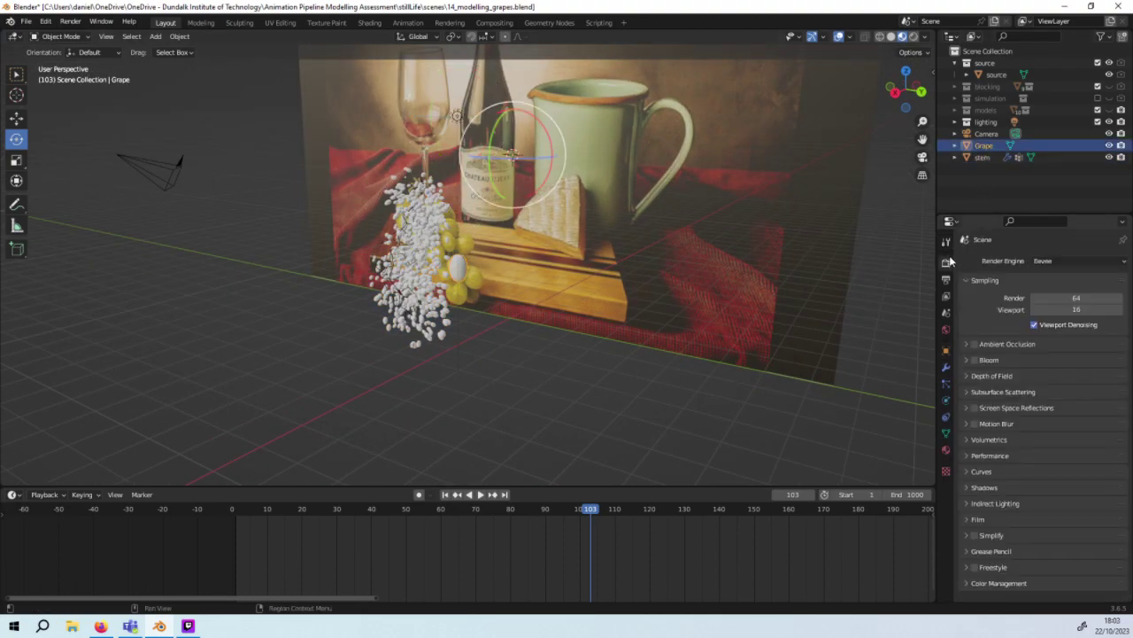
left_click(946, 279)
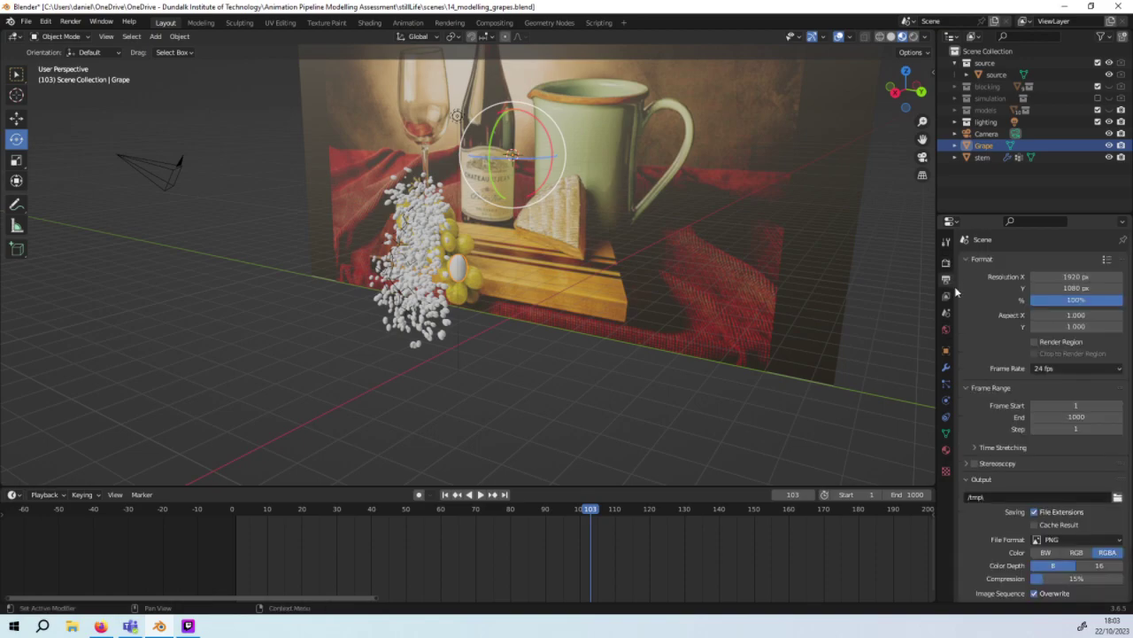
left_click(946, 296)
left_click(946, 313)
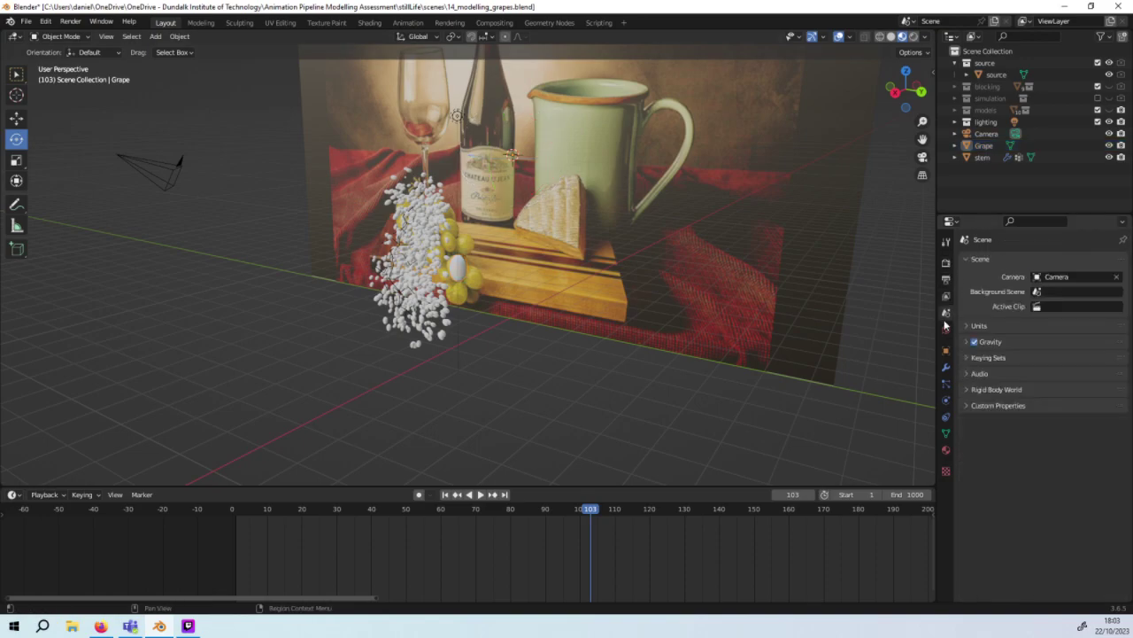
left_click(945, 329)
left_click(946, 350)
left_click(945, 329)
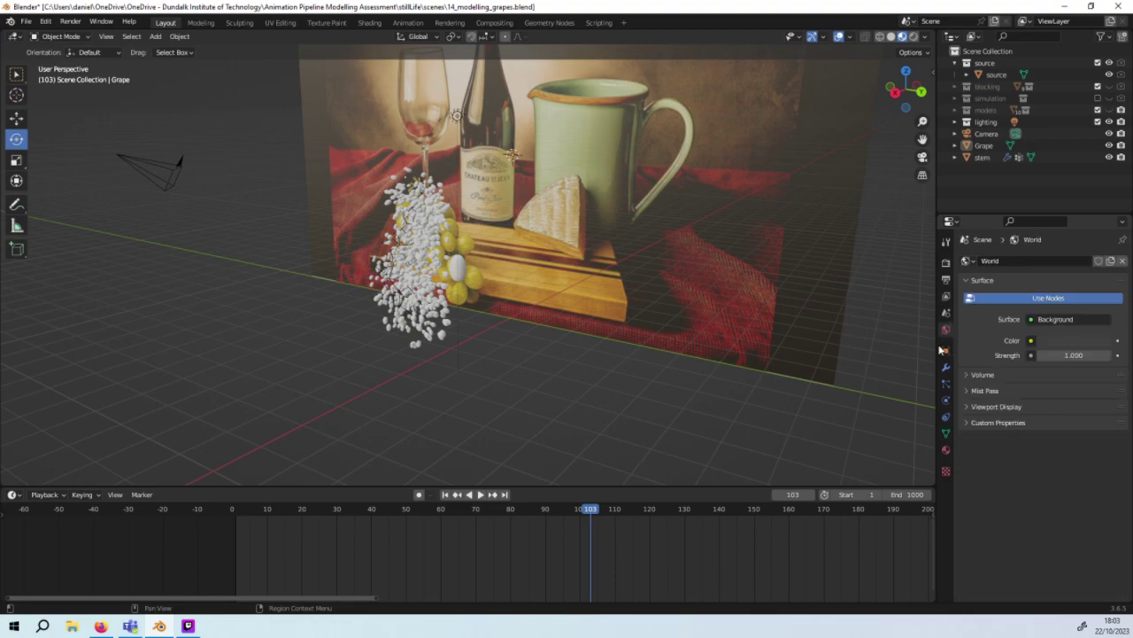
Step: Browse the remaining tabs and show the Grape's mesh data, Cube.005
left_click(945, 366)
left_click(946, 384)
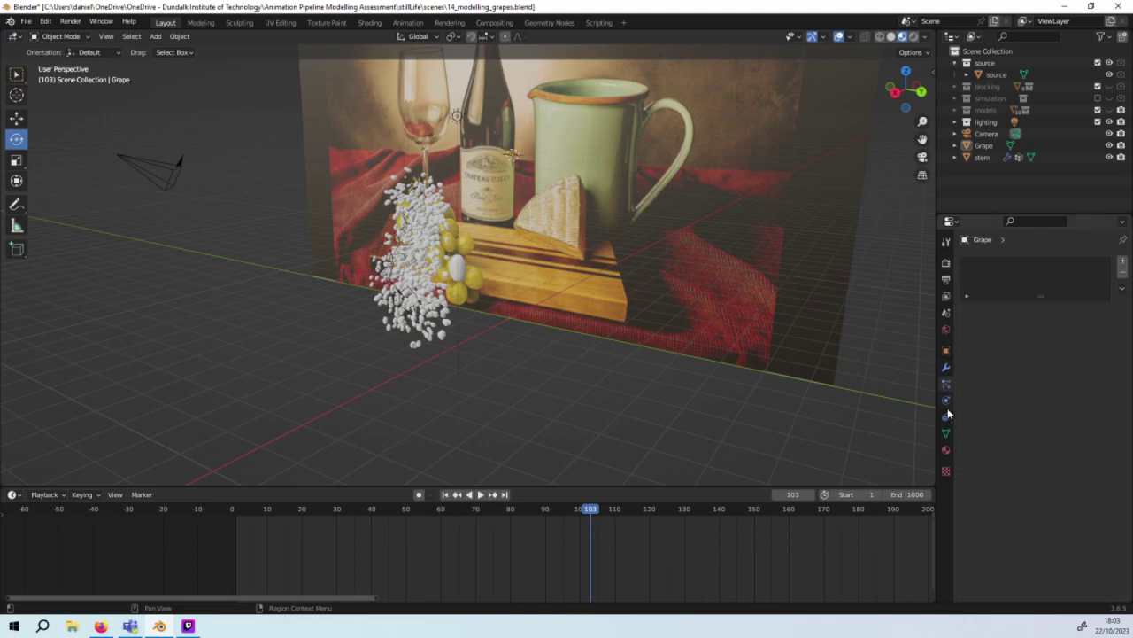
left_click(946, 416)
left_click(946, 401)
left_click(946, 416)
left_click(946, 433)
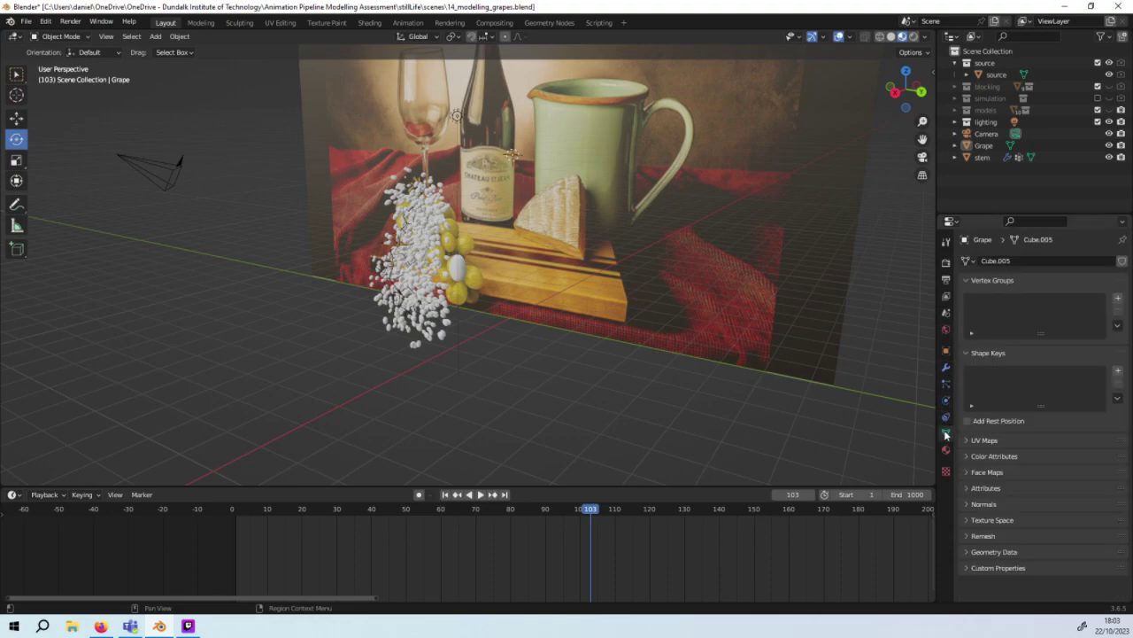
left_click(946, 450)
left_click(945, 471)
left_click(946, 433)
left_click(27, 21)
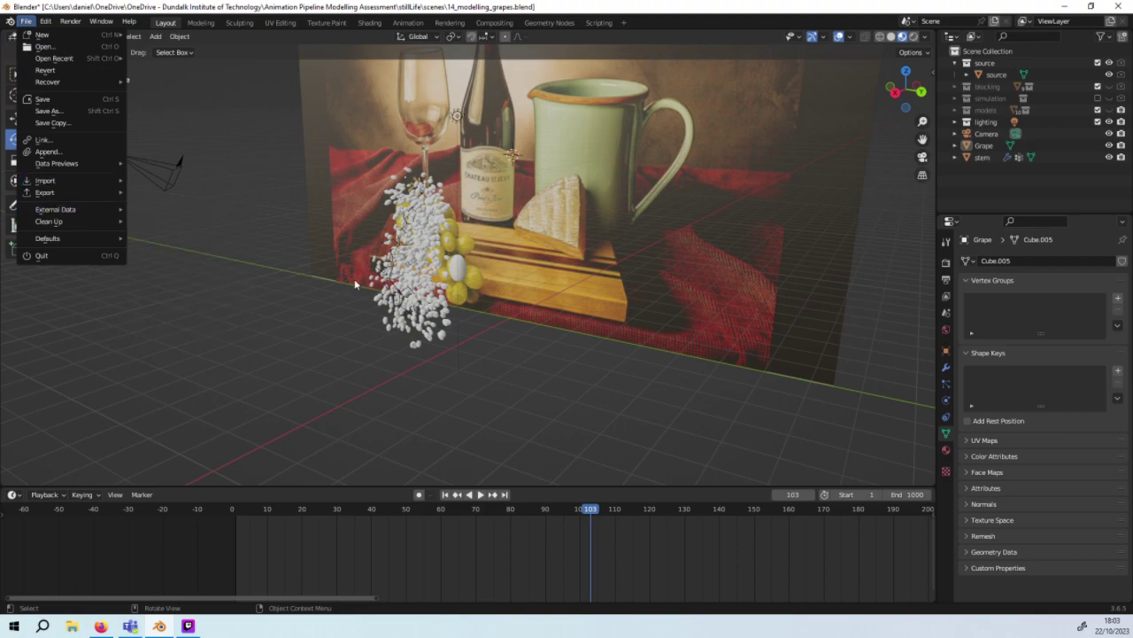
Step: Select the stem object and save the current file
left_click(346, 254)
left_click(428, 282)
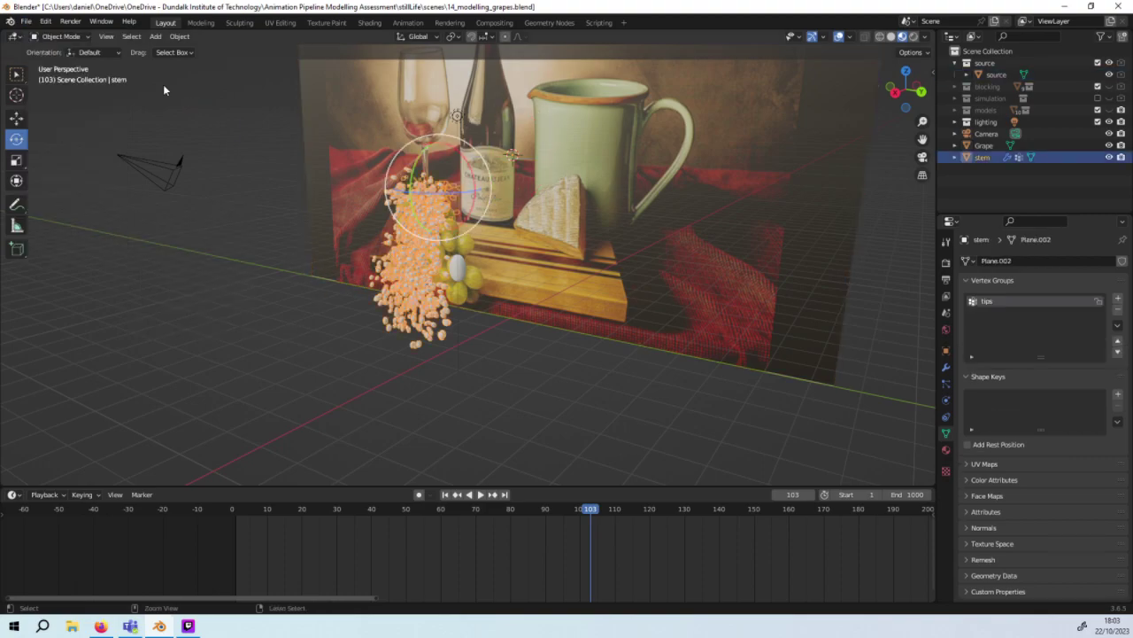
key("ctrl+s")
Step: Save As a new version named 15_modelling_grapes.blend
left_click(27, 22)
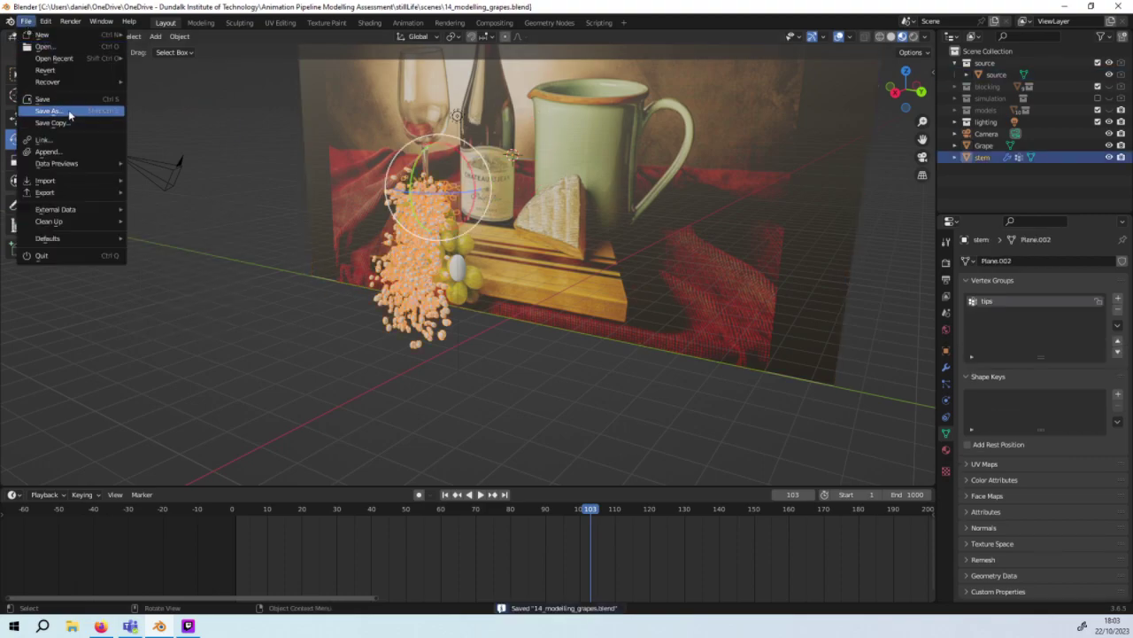
left_click(69, 112)
left_click(705, 478)
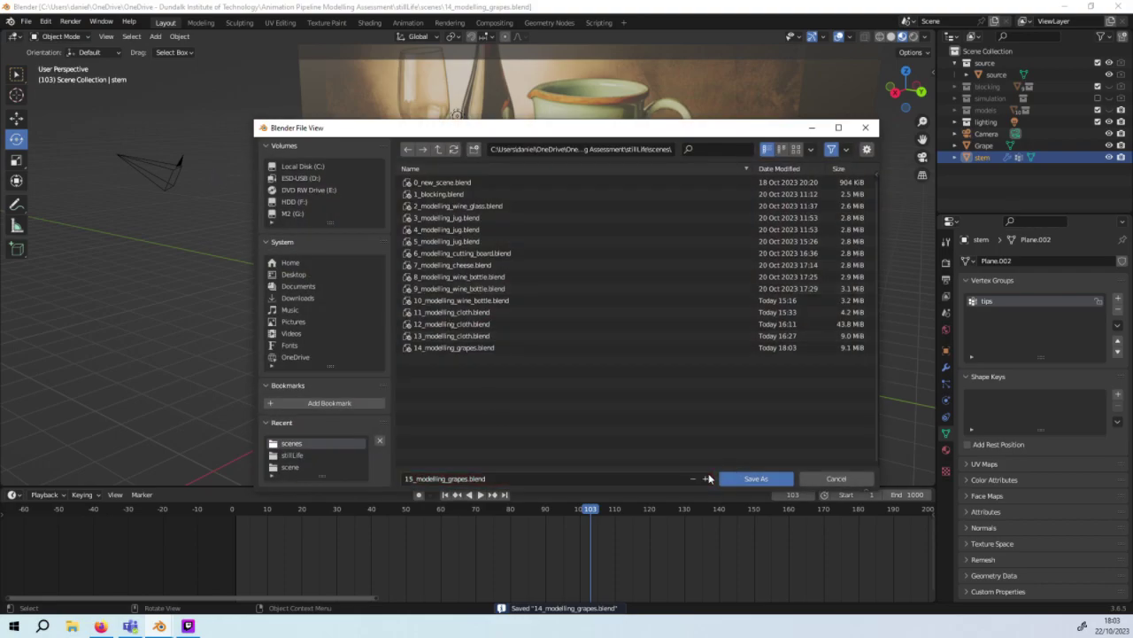
left_click(742, 480)
mouse_move(549, 353)
middle_mouse_down()
mouse_move(641, 388)
mouse_move(501, 336)
mouse_move(412, 334)
mouse_move(531, 338)
mouse_move(583, 326)
mouse_move(649, 346)
mouse_move(613, 329)
middle_mouse_up()
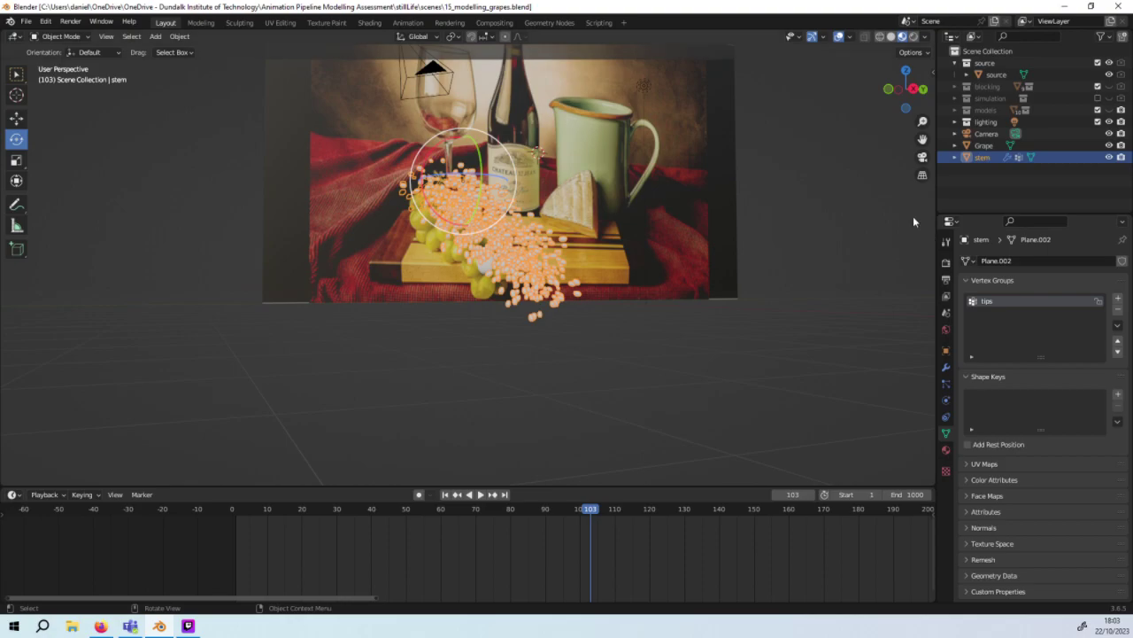
Step: Show stem's modifier stack, activate its ParticleSystem modifier, and list addable modifiers
double_click(992, 160)
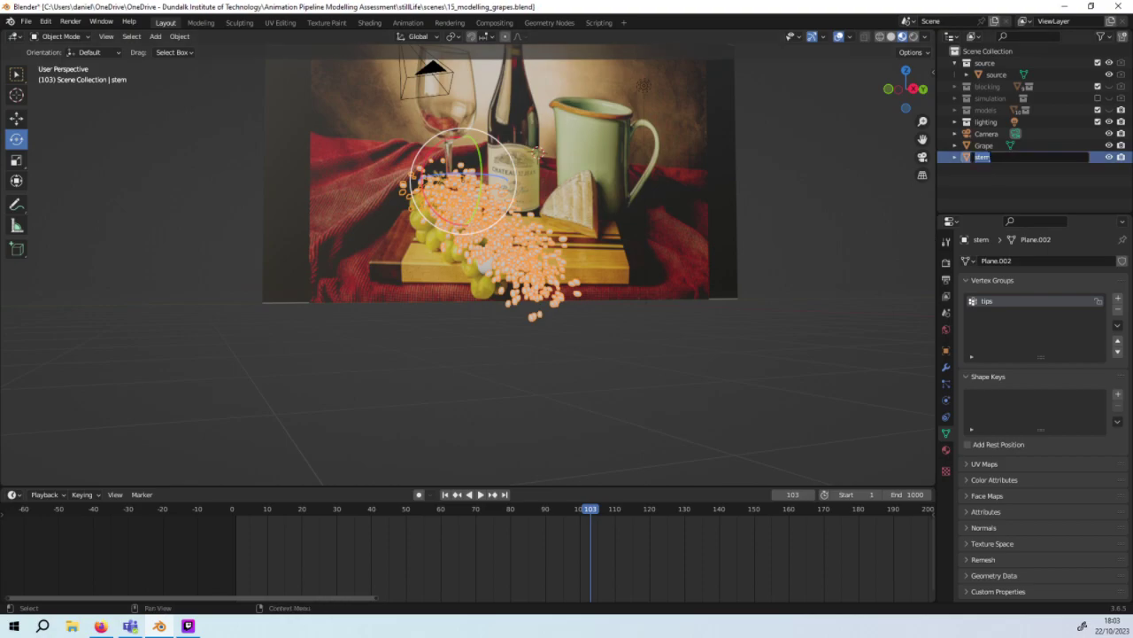
key("Return")
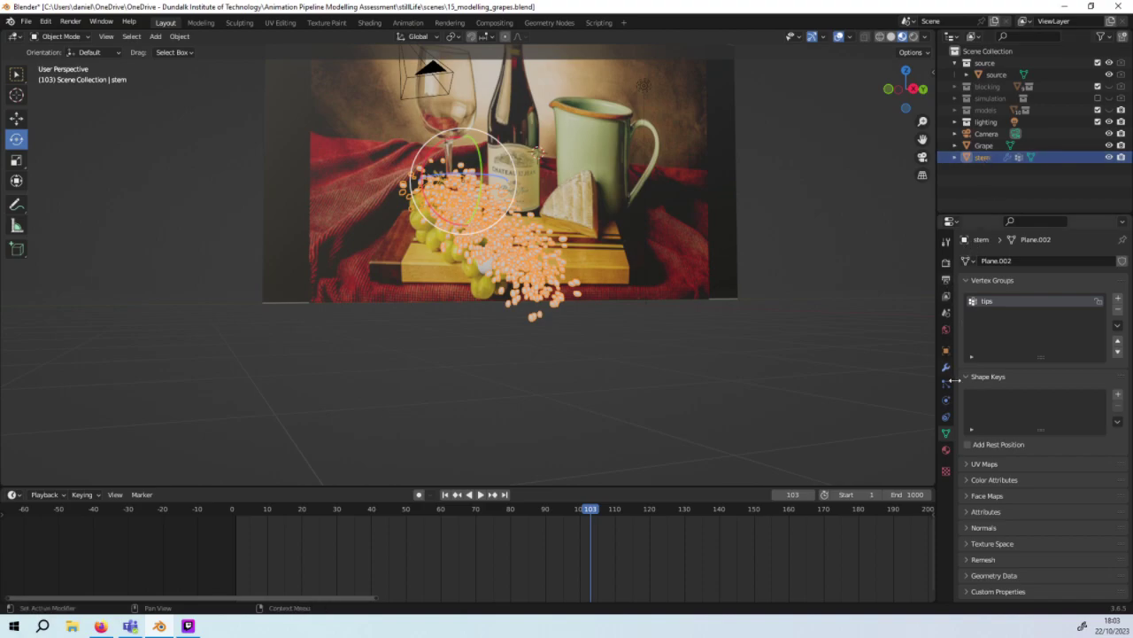
left_click(945, 382)
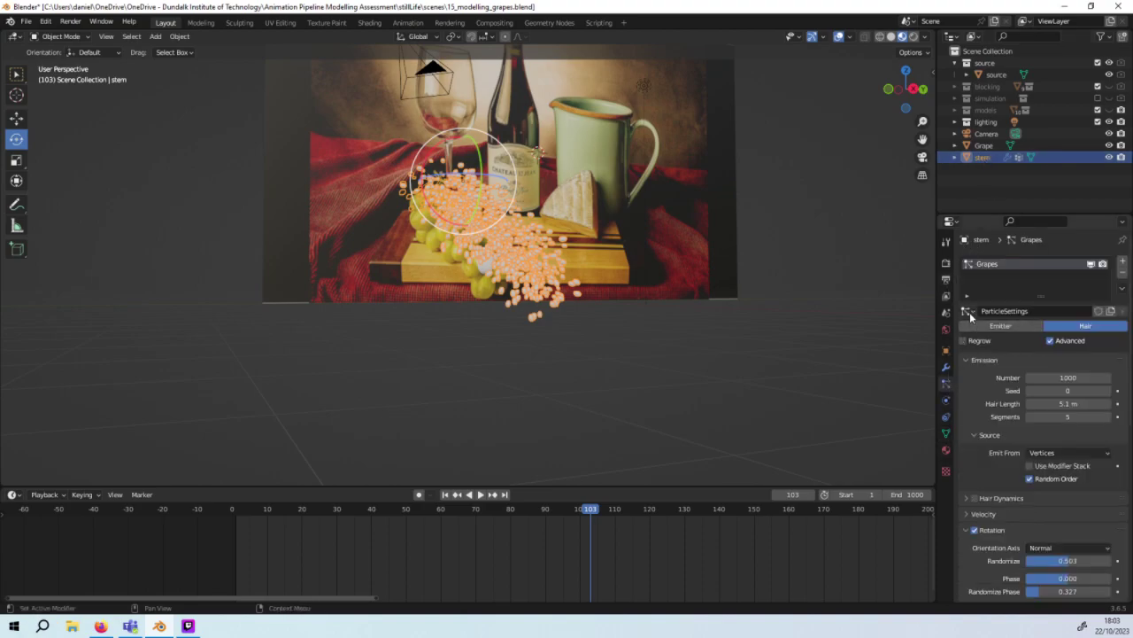
left_click(945, 367)
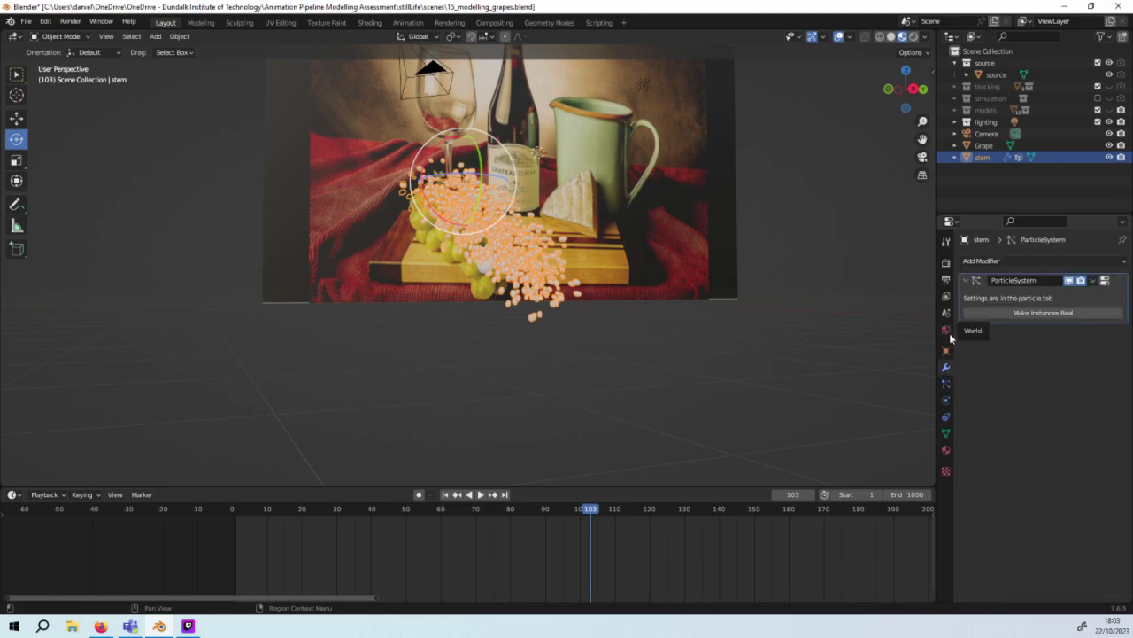
left_click(1006, 286)
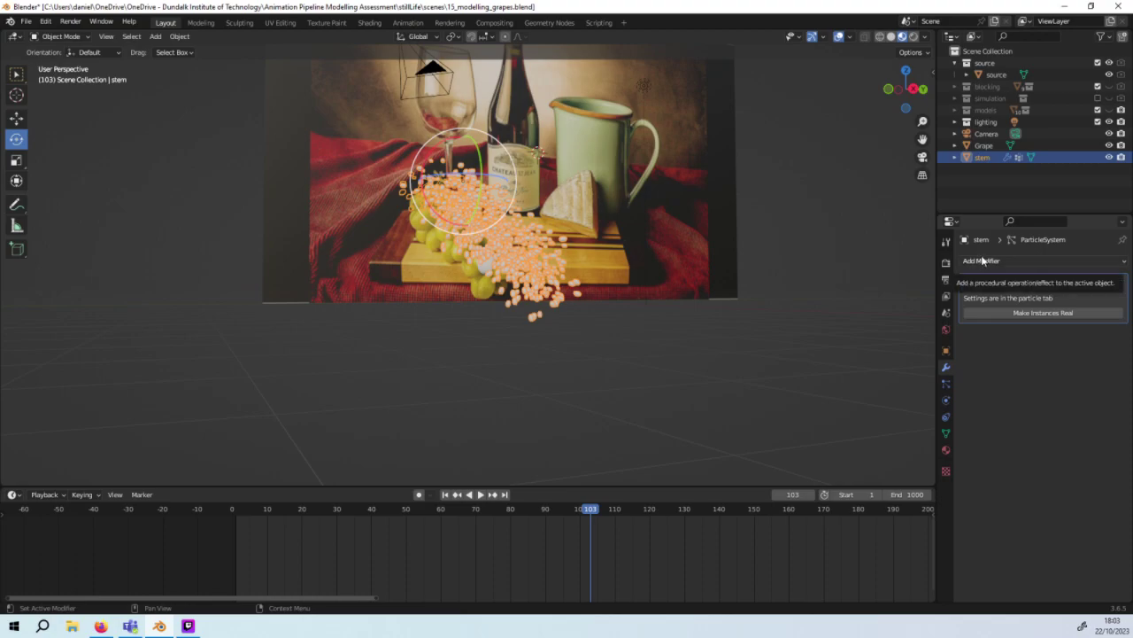
left_click(983, 259)
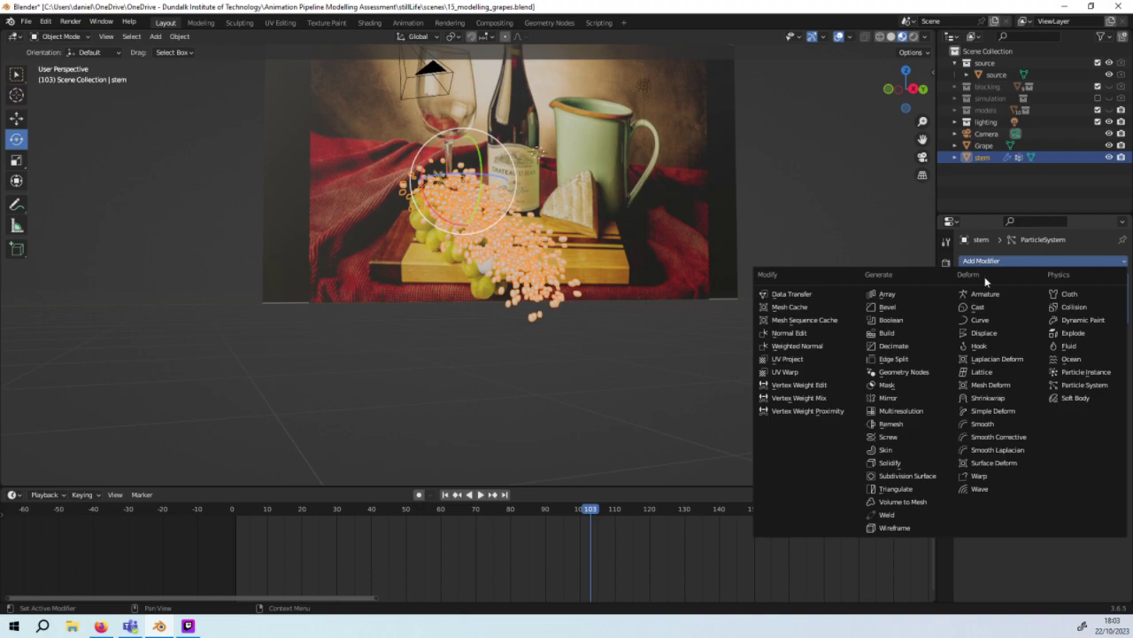
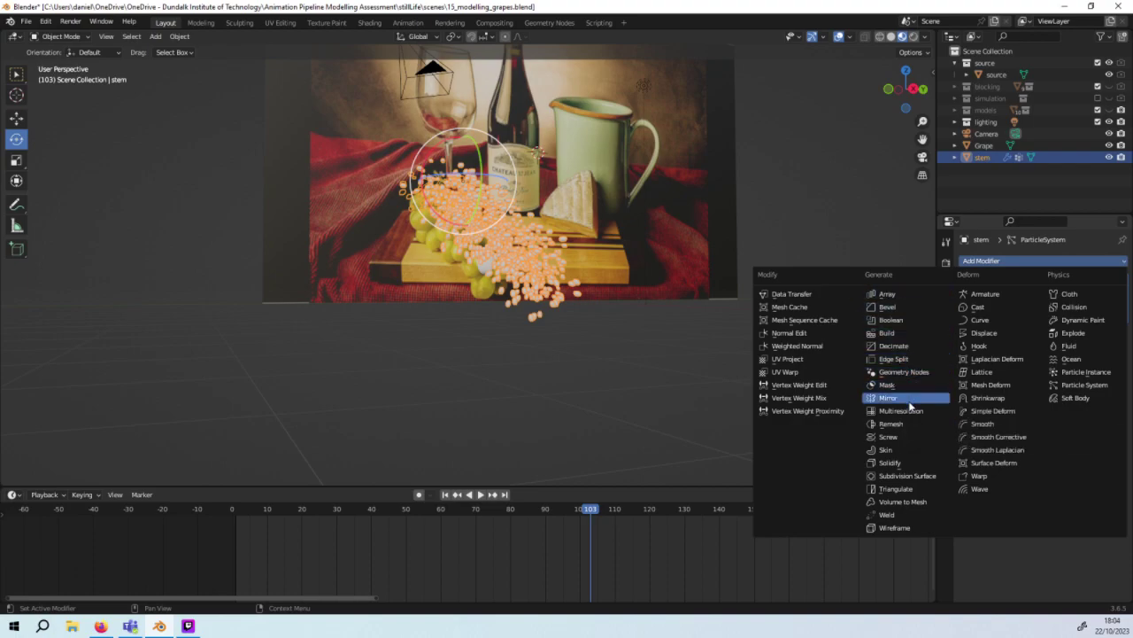
Step: Add a Skin modifier to the stem with Smooth Shading enabled
left_click(916, 450)
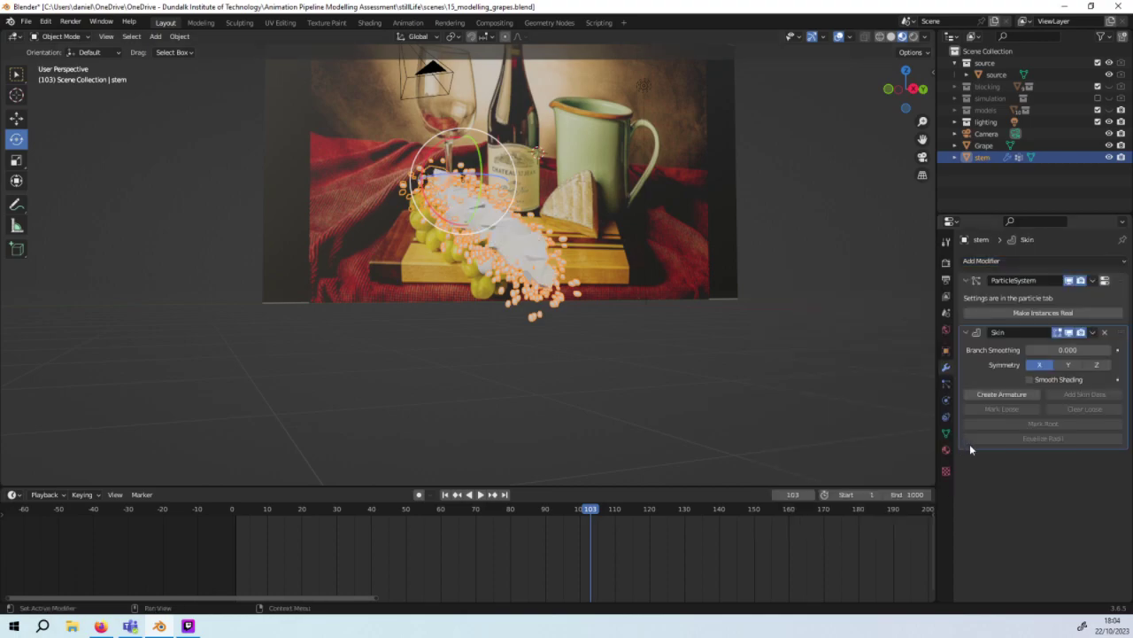
left_click(1028, 379)
left_click(1053, 381)
left_click(1053, 381)
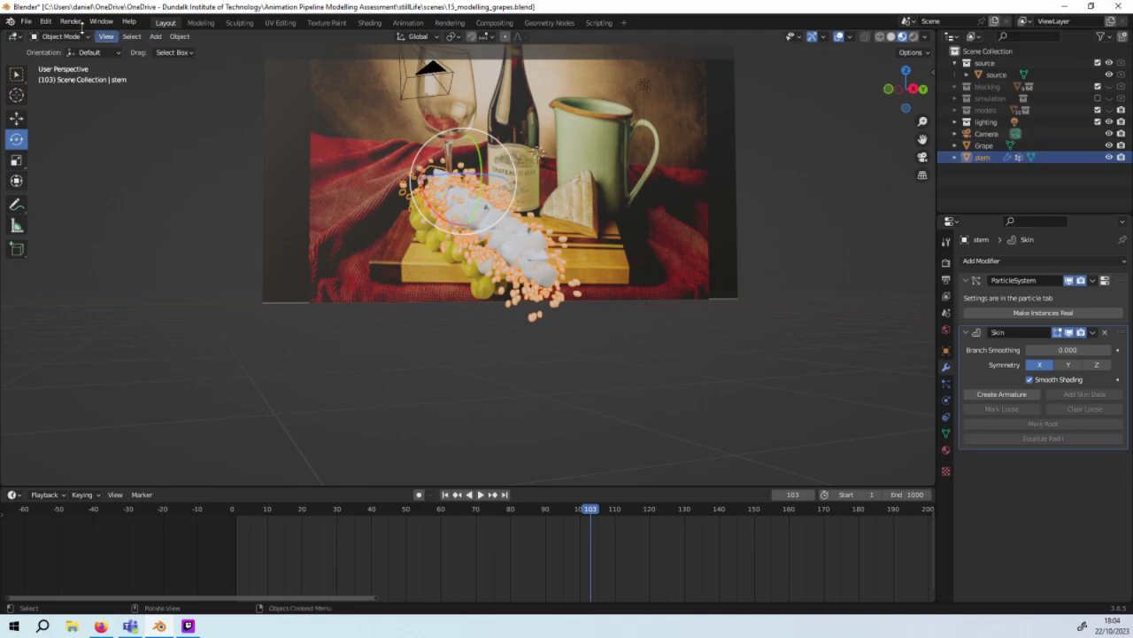
left_click(515, 241)
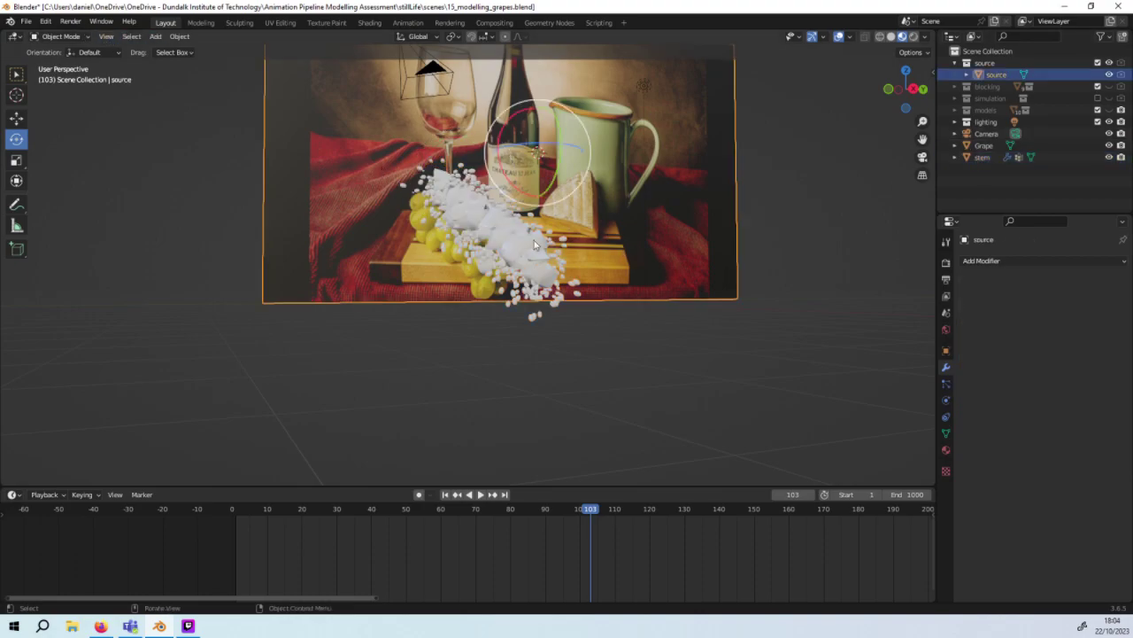
Step: Select the stem object and apply its scale with Ctrl+A
left_click(518, 250)
mouse_move(513, 263)
middle_mouse_down()
mouse_move(470, 258)
mouse_move(399, 293)
middle_mouse_up()
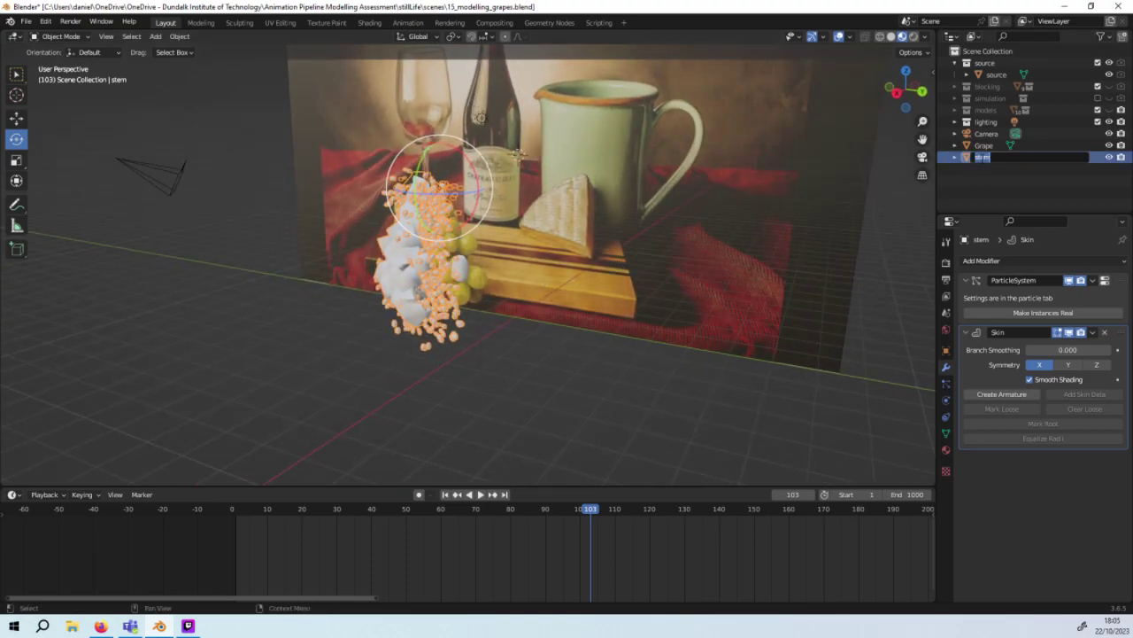
right_click(991, 158)
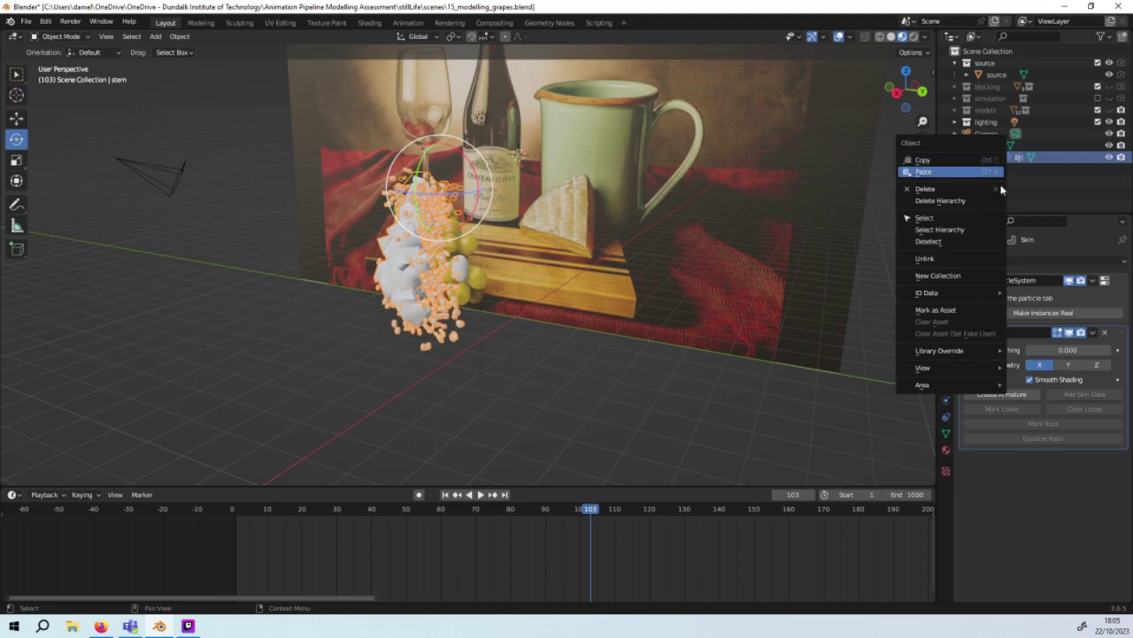
left_click(992, 190)
left_click(988, 158)
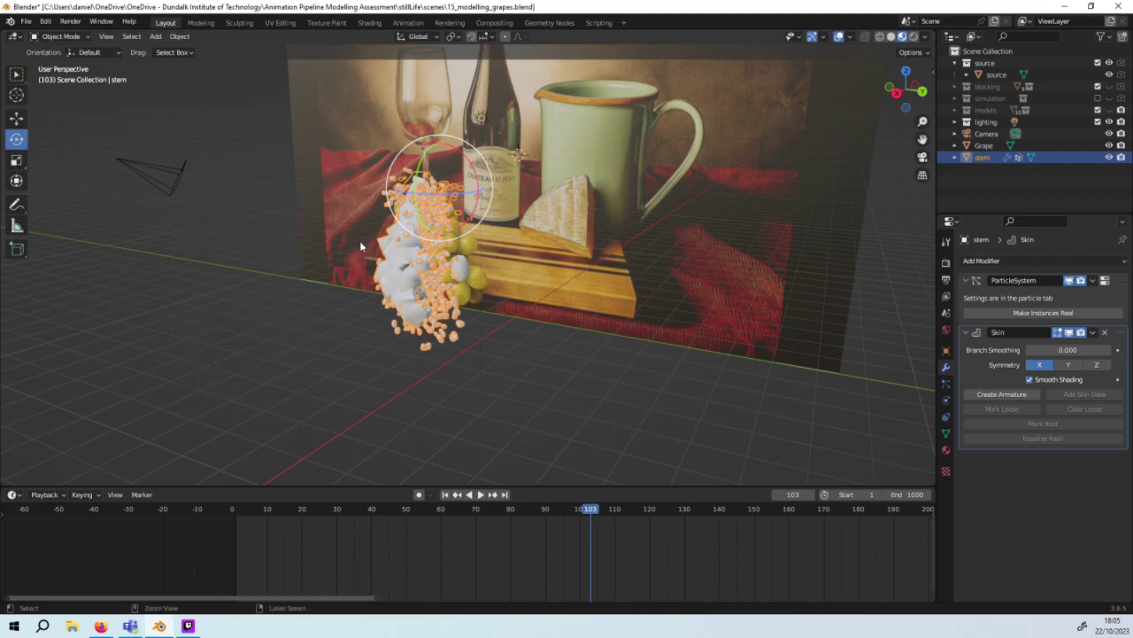
key("ctrl+a")
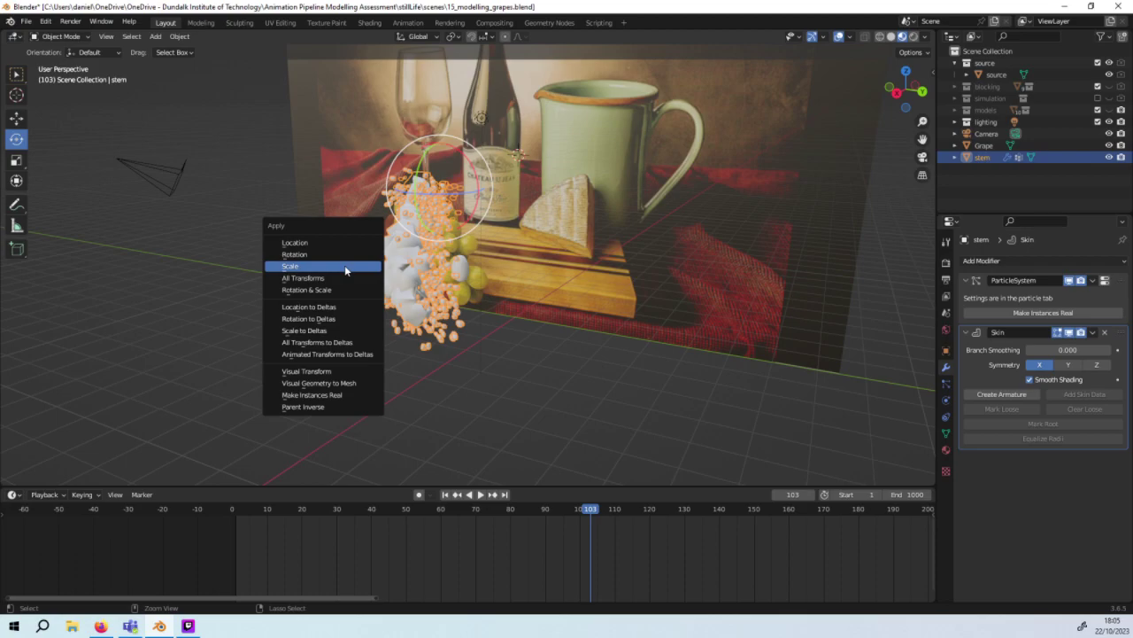
left_click(345, 265)
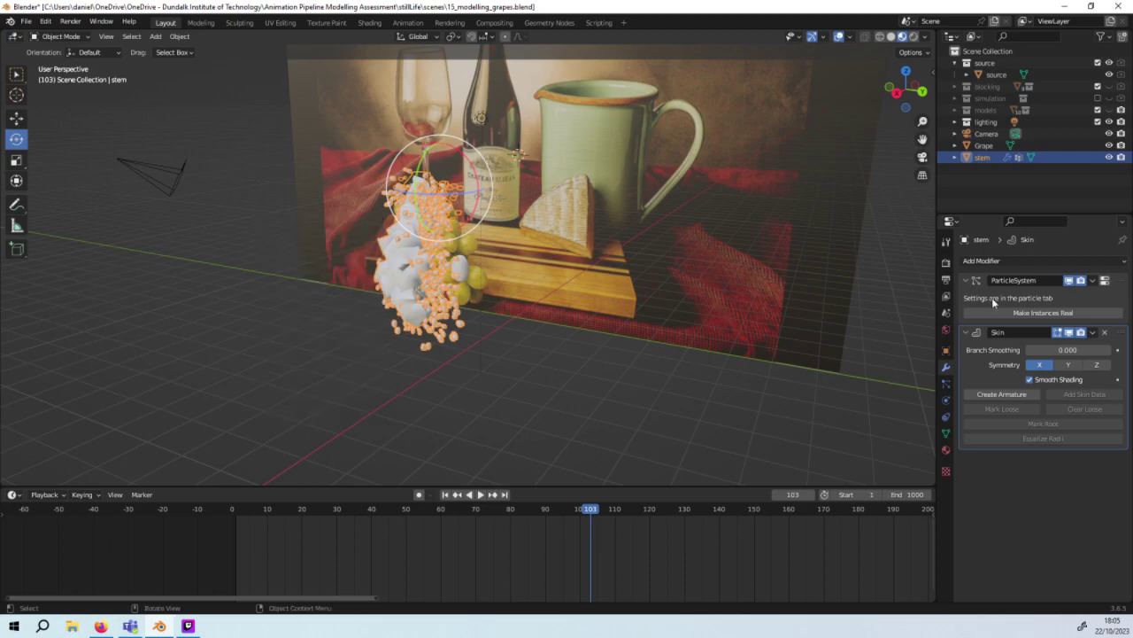
Step: Collapse the ParticleSystem and Skin modifier panels, keeping Skin below ParticleSystem
left_click(979, 333)
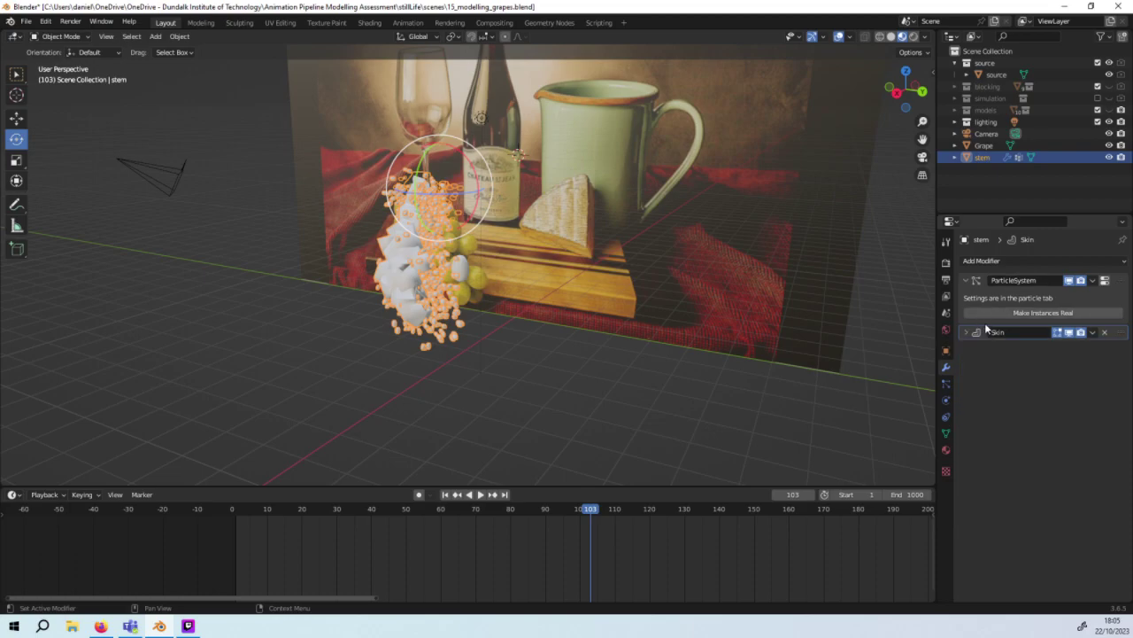
left_click(986, 279)
left_click(988, 281)
left_click(989, 335)
left_click(988, 335)
left_click(989, 280)
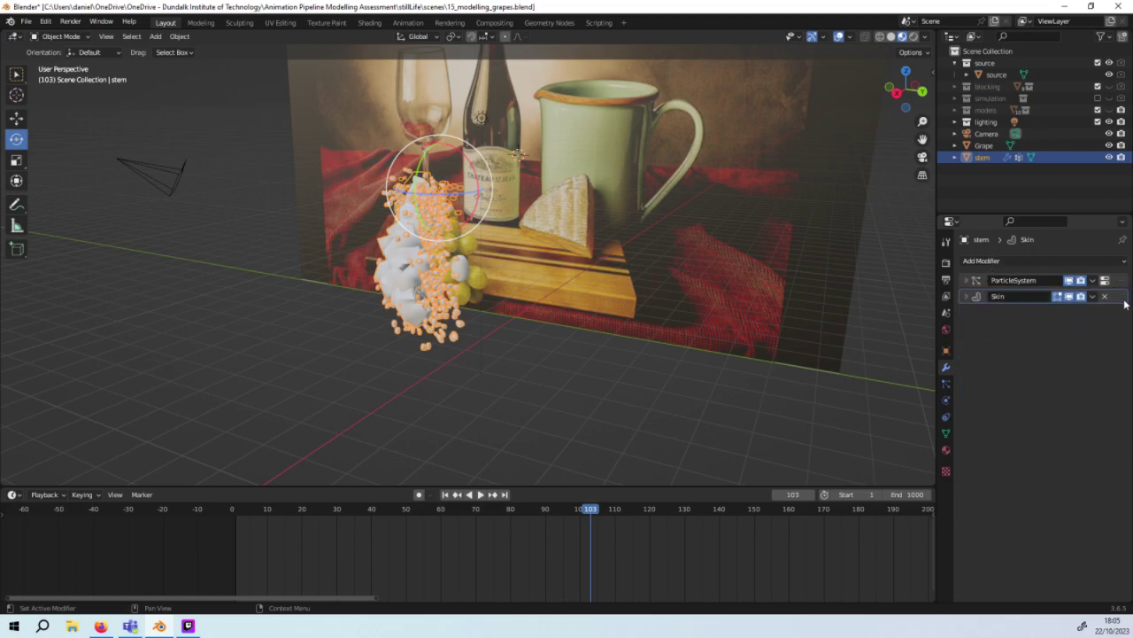
mouse_move(1123, 297)
left_mouse_down()
mouse_move(1123, 280)
mouse_move(1123, 308)
left_mouse_up()
scroll(335, 188, "up", 3)
middle_click_drag(335, 188, 424, 225)
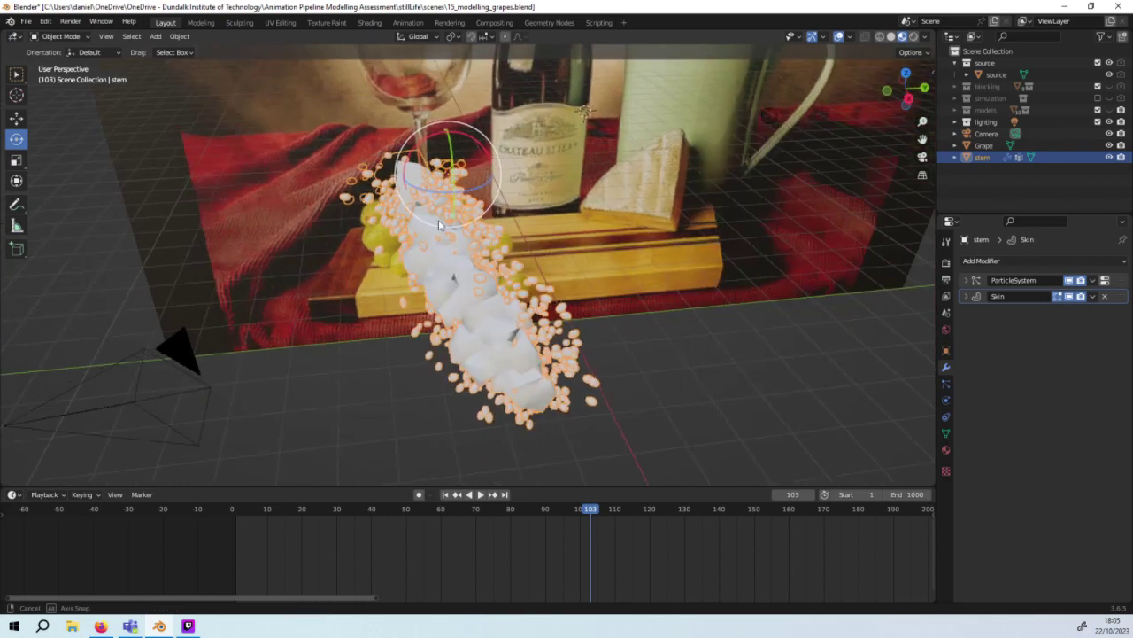
Step: Enter Edit Mode on the stem and reset Skin Branch Smoothing to 0
left_click(60, 37)
left_click(62, 57)
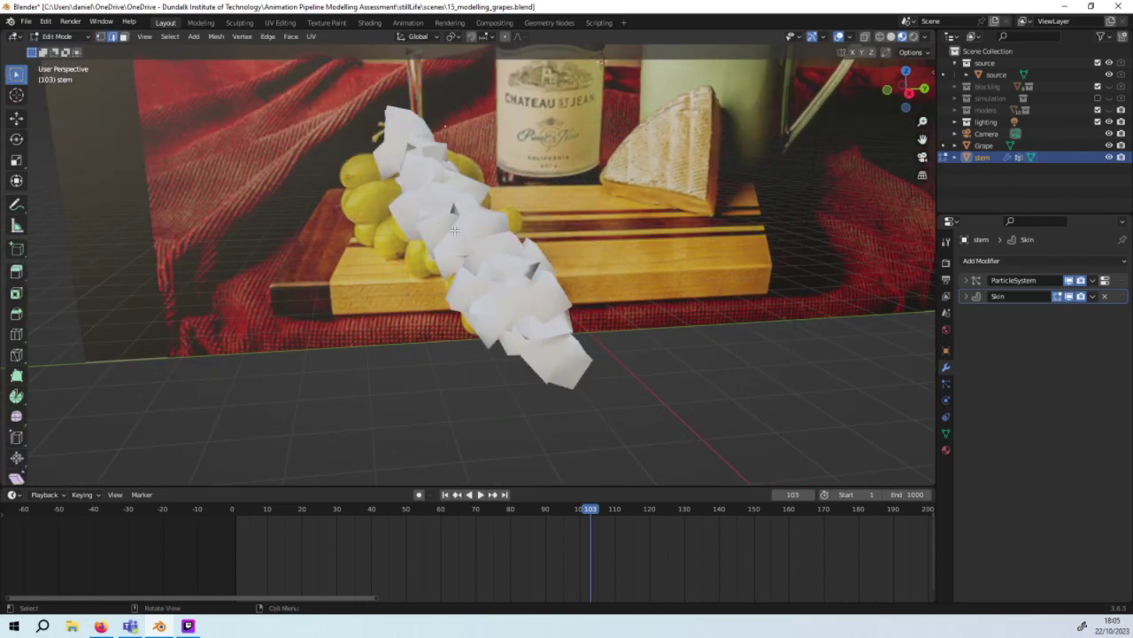
middle_click_drag(454, 230, 531, 248)
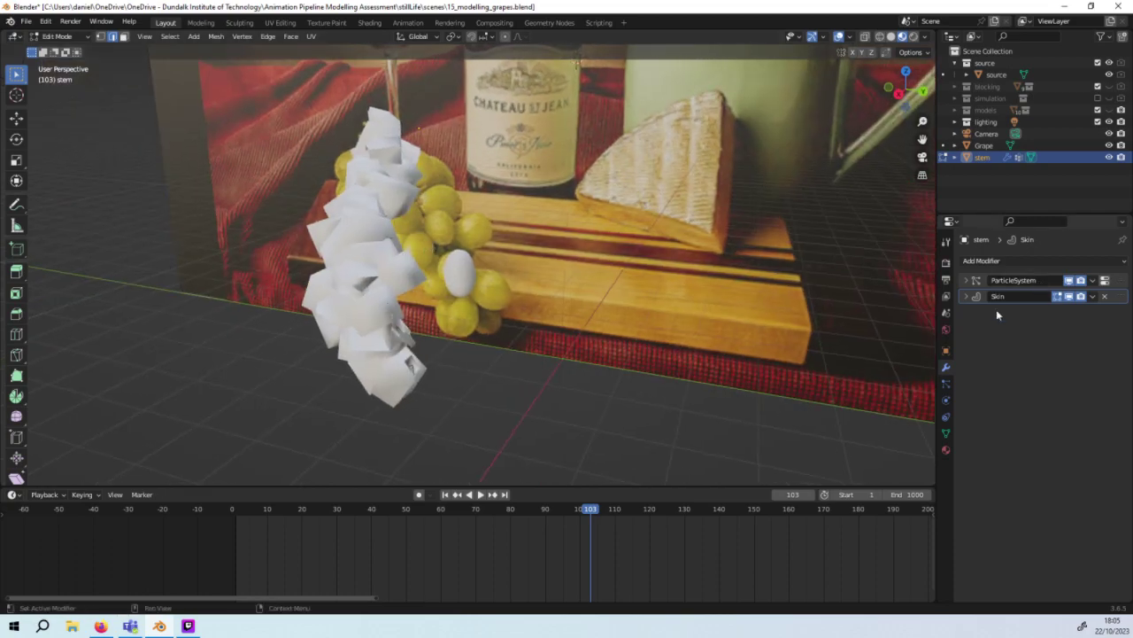
left_click(965, 296)
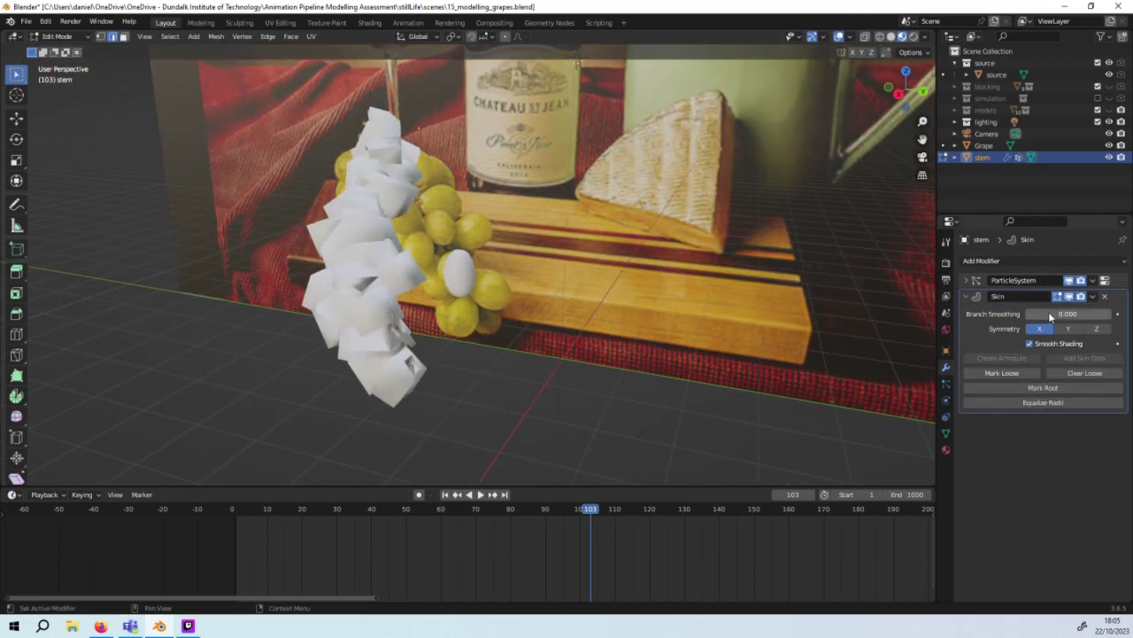
mouse_move(1054, 314)
left_mouse_down()
mouse_move(1112, 313)
mouse_move(1030, 317)
left_mouse_up()
left_click(1068, 329)
Step: Turn off X, Y and Z skin symmetry, keep Smooth Shading on, and mark a skin root
left_click(1098, 329)
left_click(1085, 329)
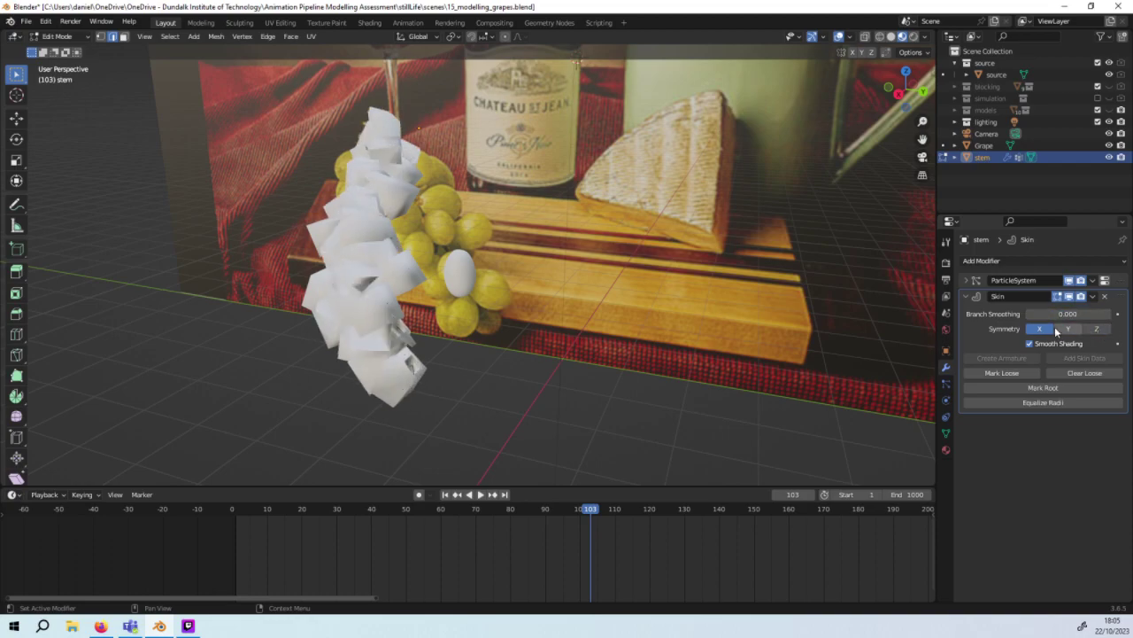
left_click(1067, 329)
left_click(1048, 329)
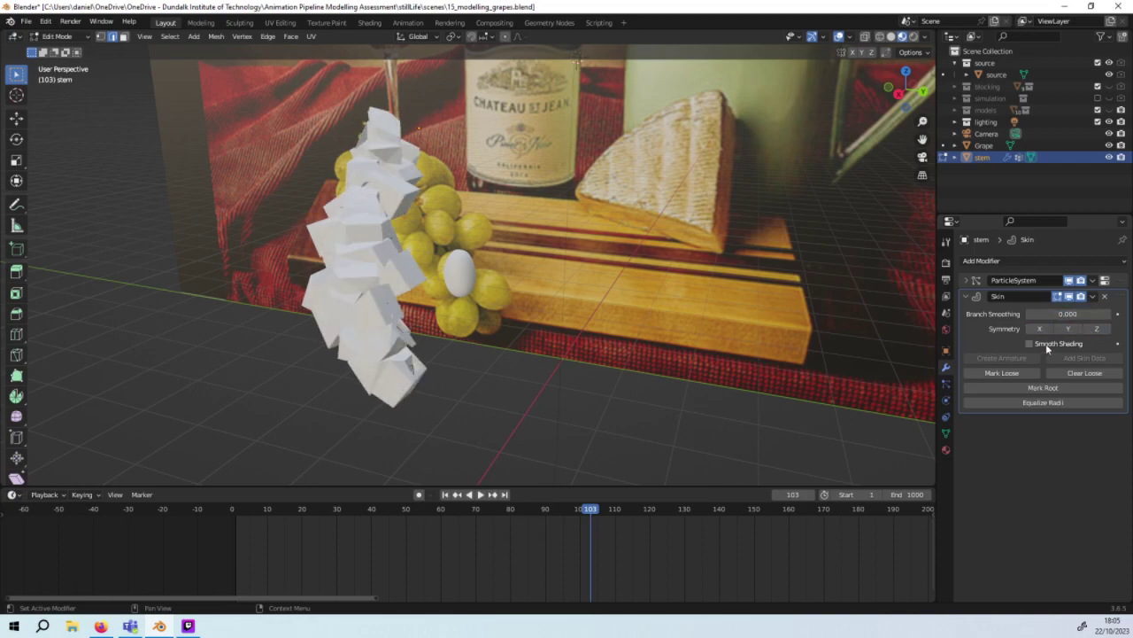
left_click(1045, 344)
left_click(1045, 343)
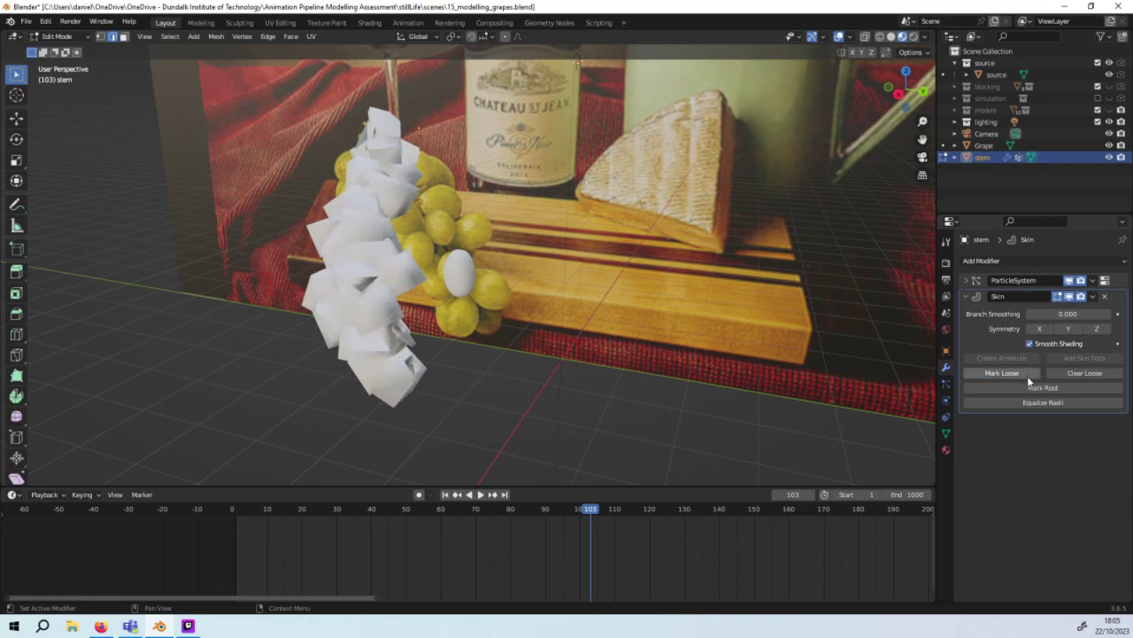
left_click(1034, 388)
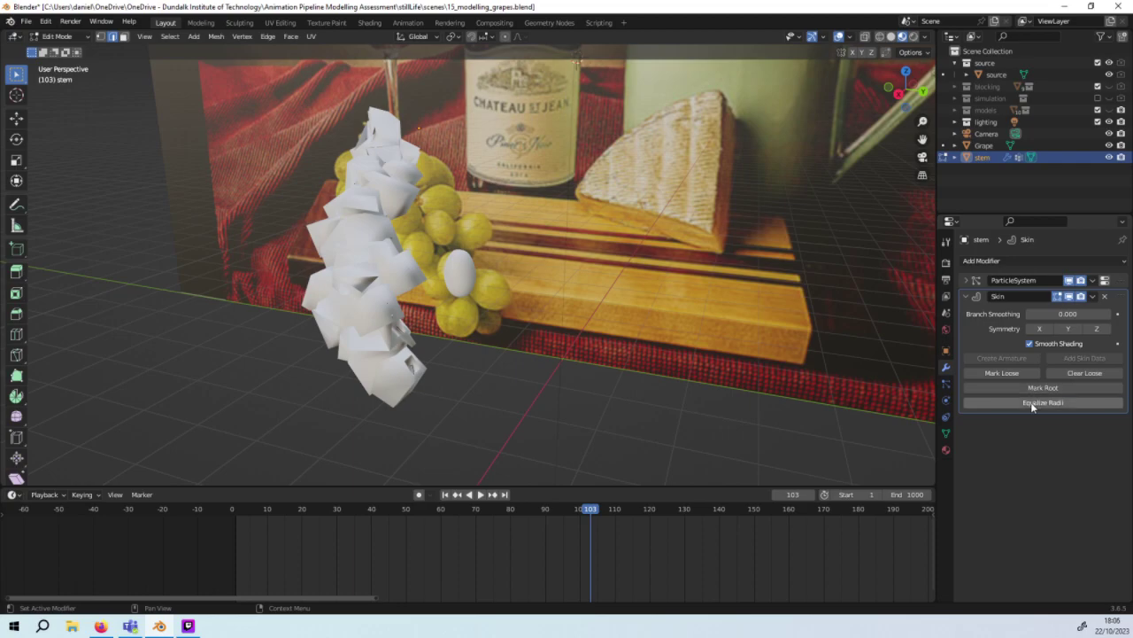
Step: Add a trial Solidify modifier, then remove both Skin and Solidify modifiers
left_click(1000, 297)
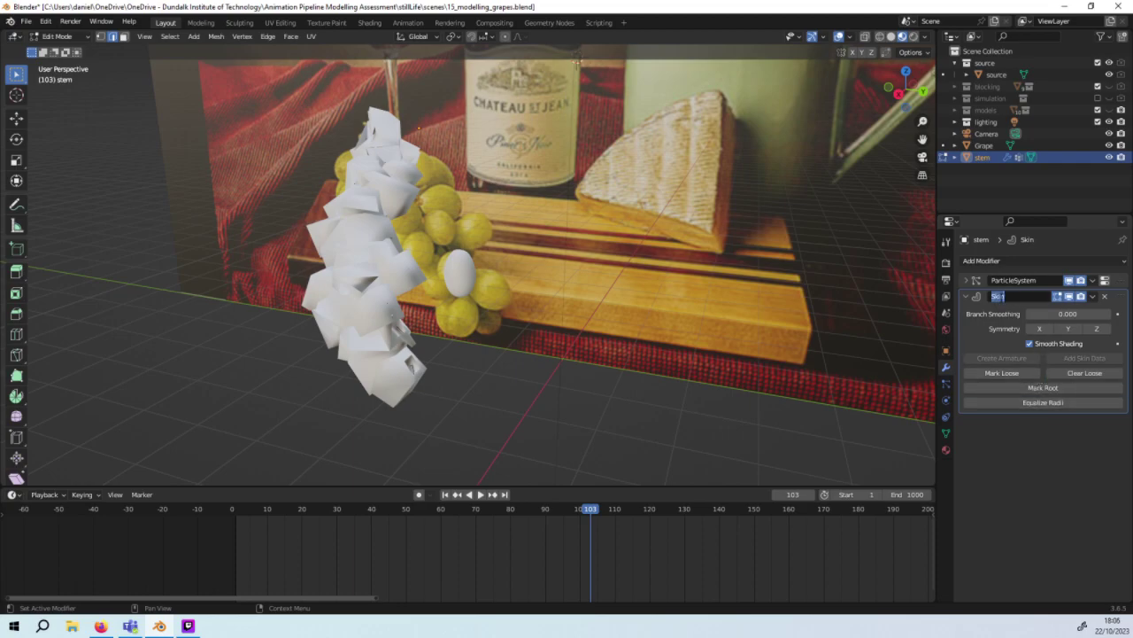
key("Return")
left_click(970, 263)
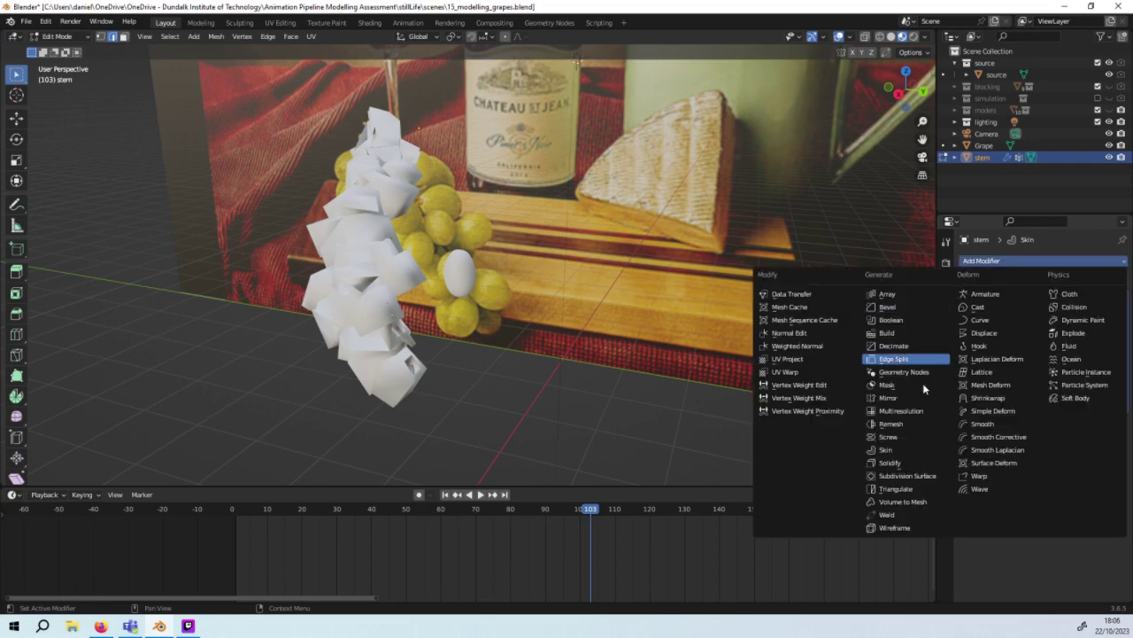
left_click(907, 463)
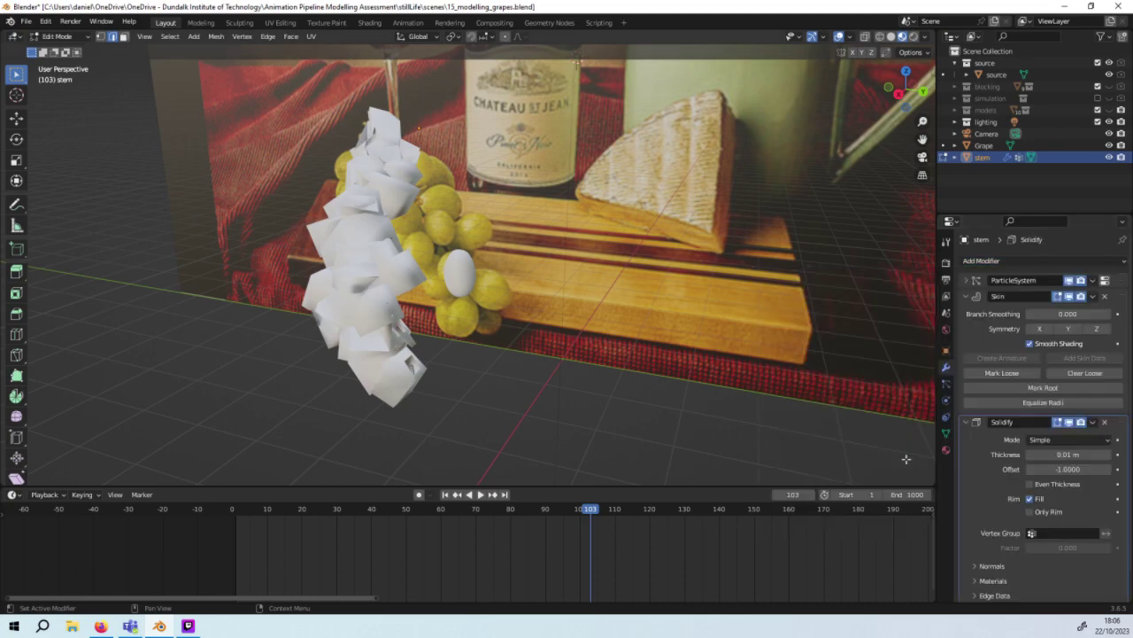
left_click(1105, 297)
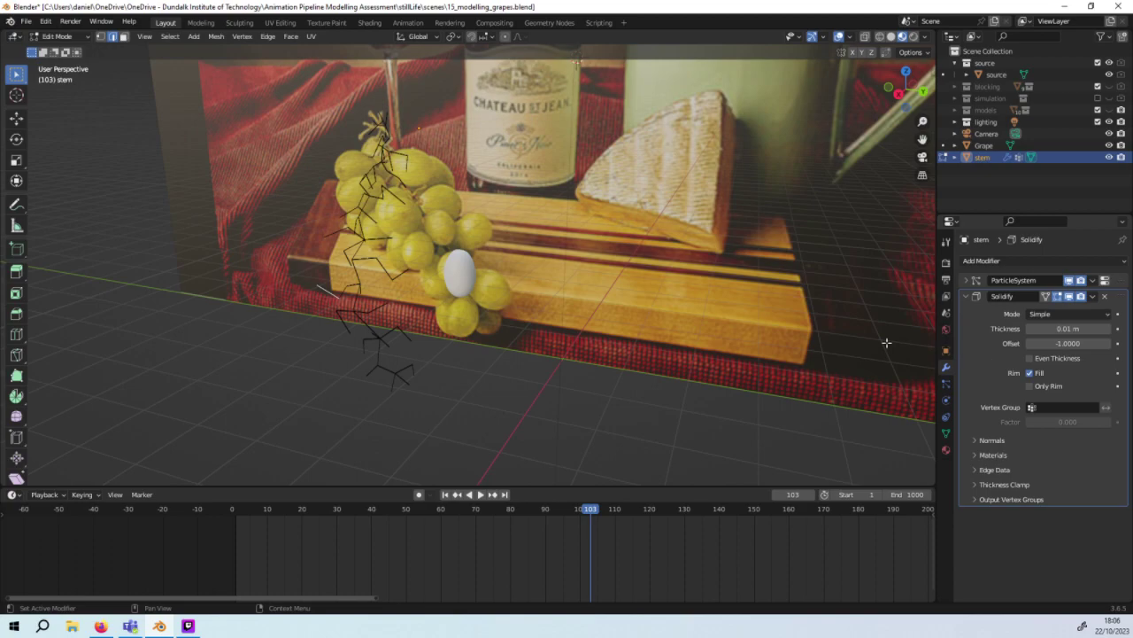
middle_click_drag(887, 343, 884, 318)
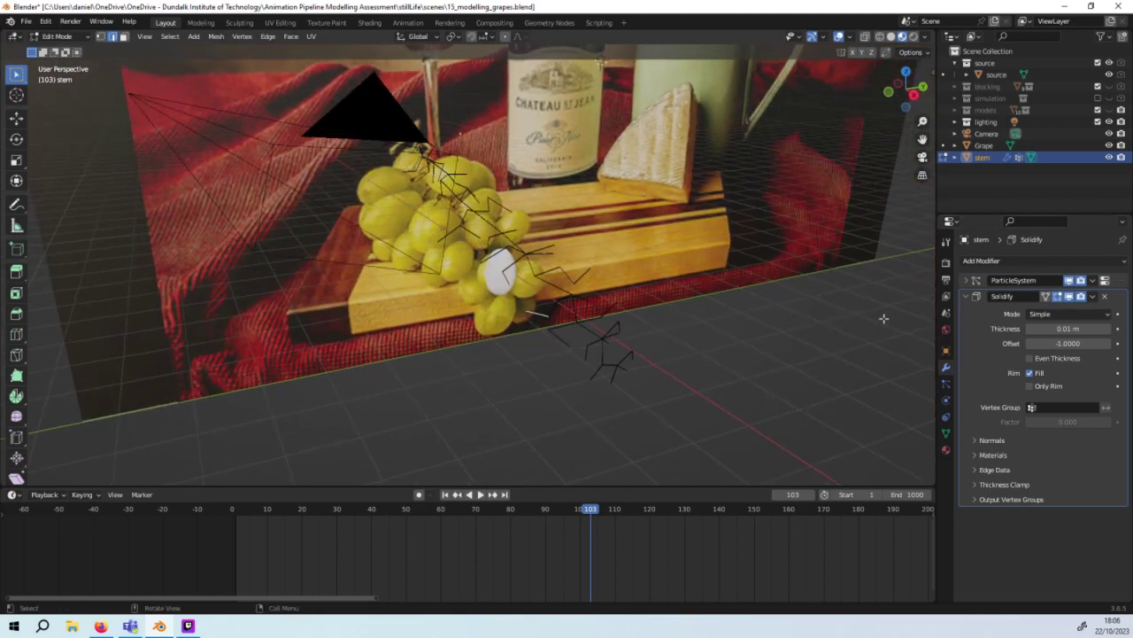
mouse_move(1042, 328)
left_mouse_down()
mouse_move(1090, 328)
mouse_move(1018, 329)
mouse_move(1064, 328)
left_mouse_up()
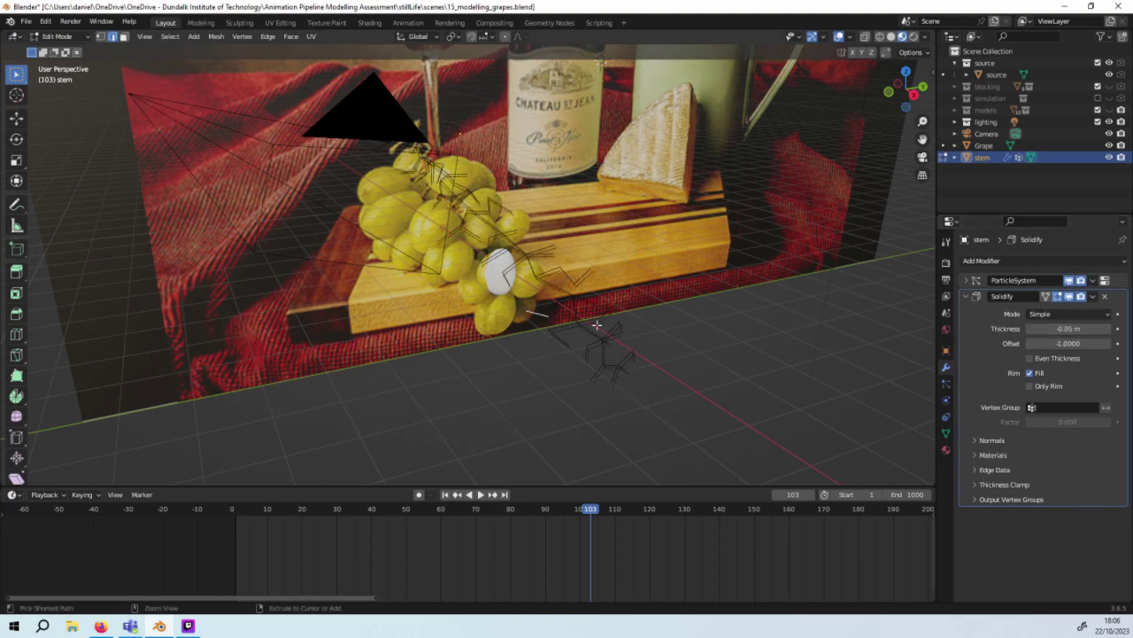
middle_click_drag(597, 325, 549, 336)
left_click(1049, 329)
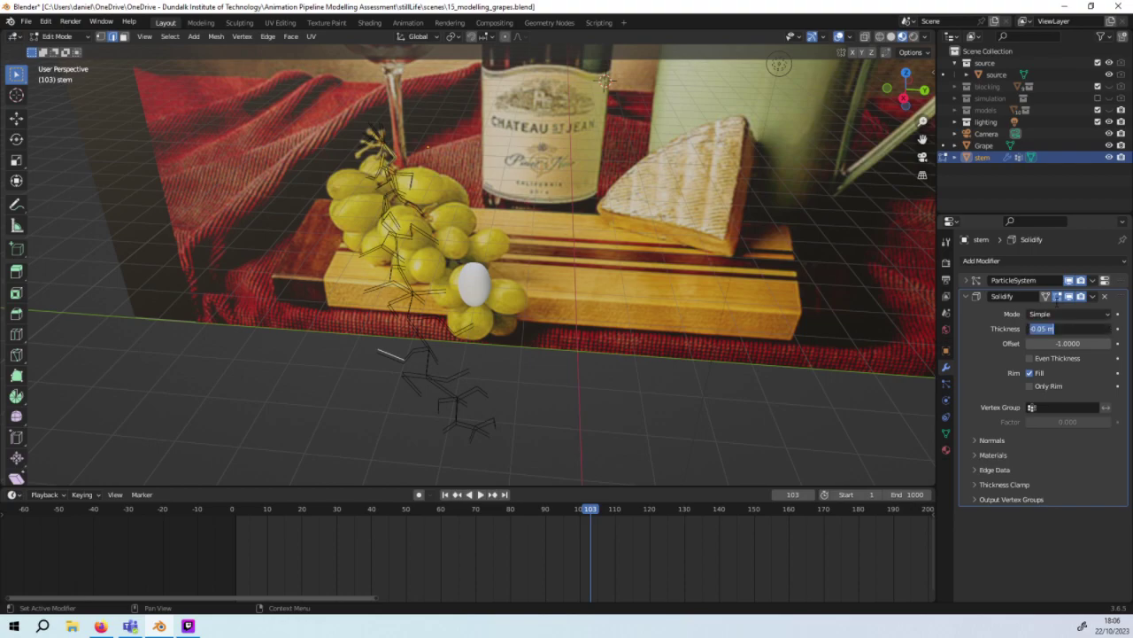
left_click(1106, 297)
left_click(1105, 297)
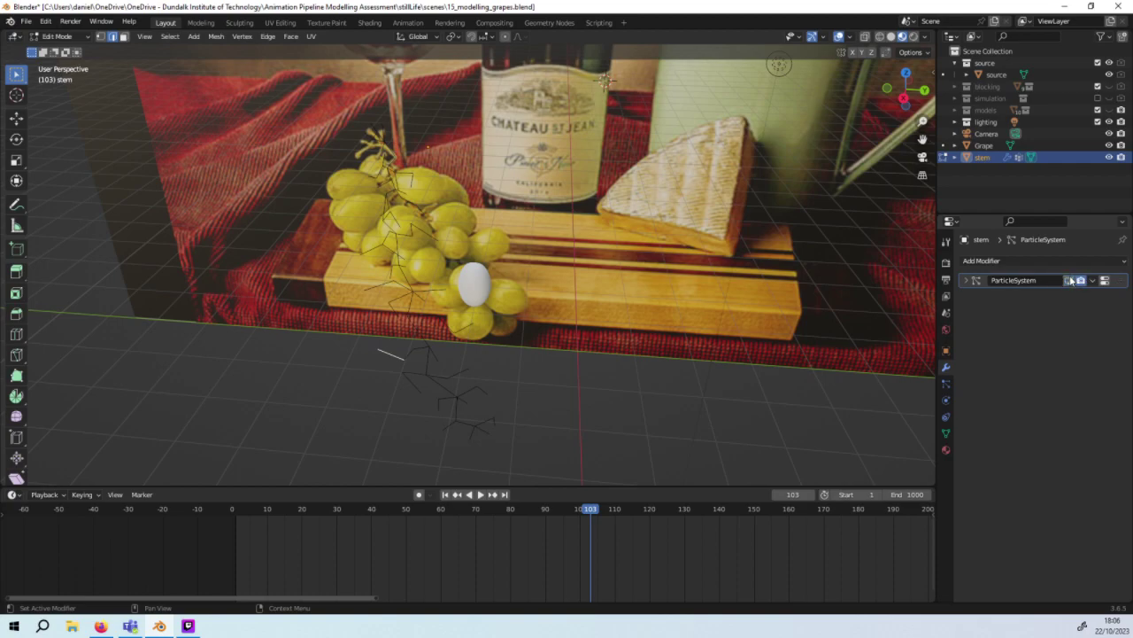
Step: Box-select and pick a stem edge below the board
left_click(966, 279)
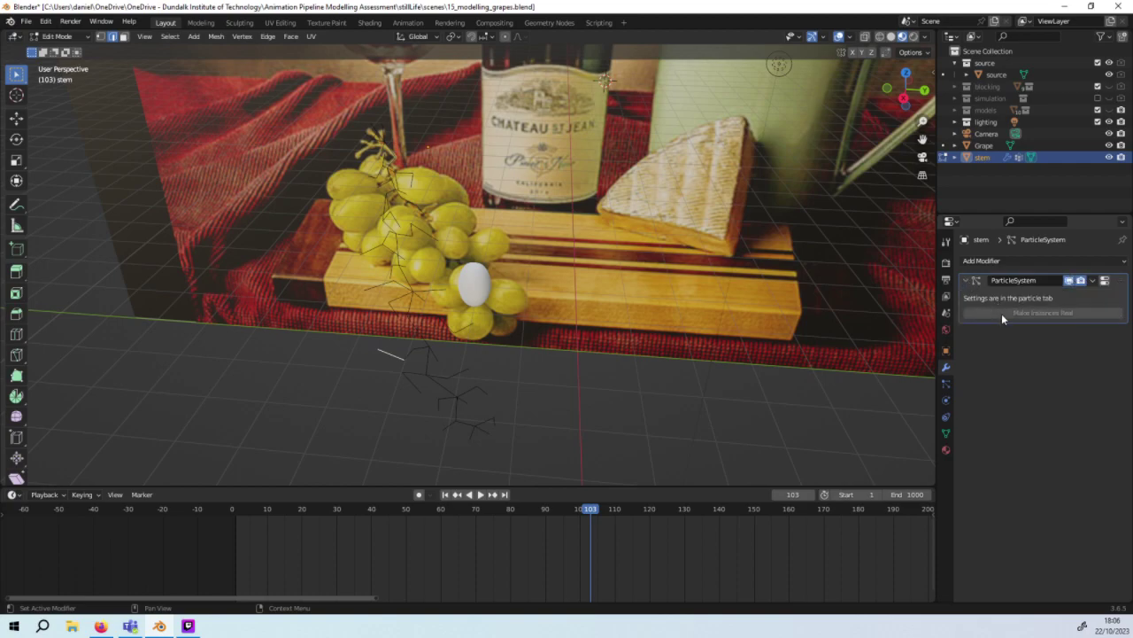
key("b")
left_click_drag(372, 243, 415, 246)
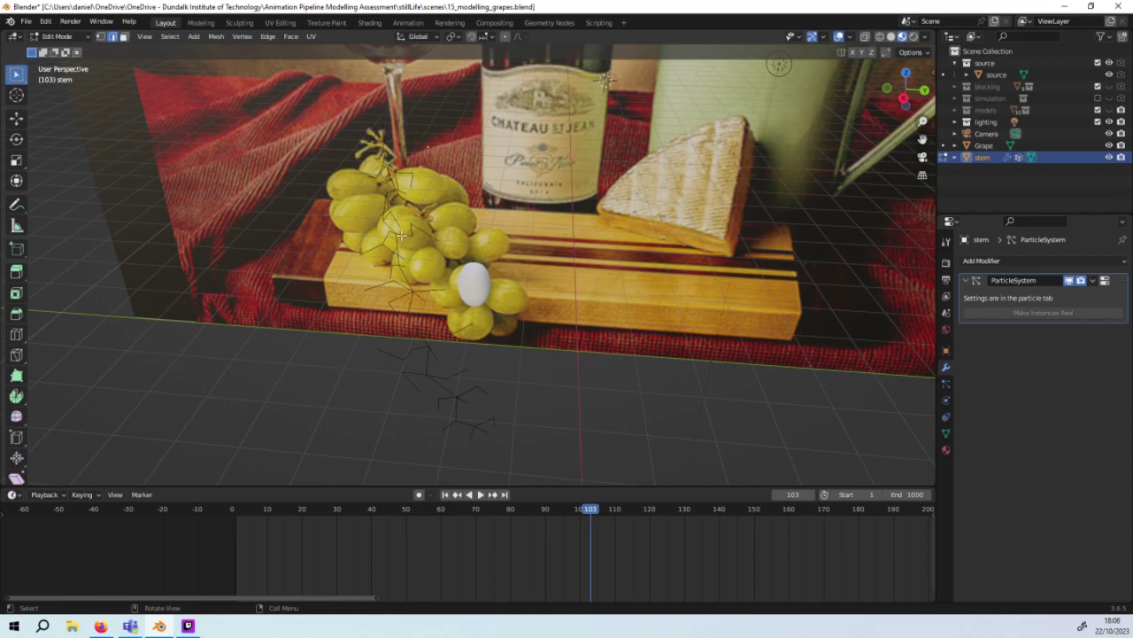
left_click(394, 347)
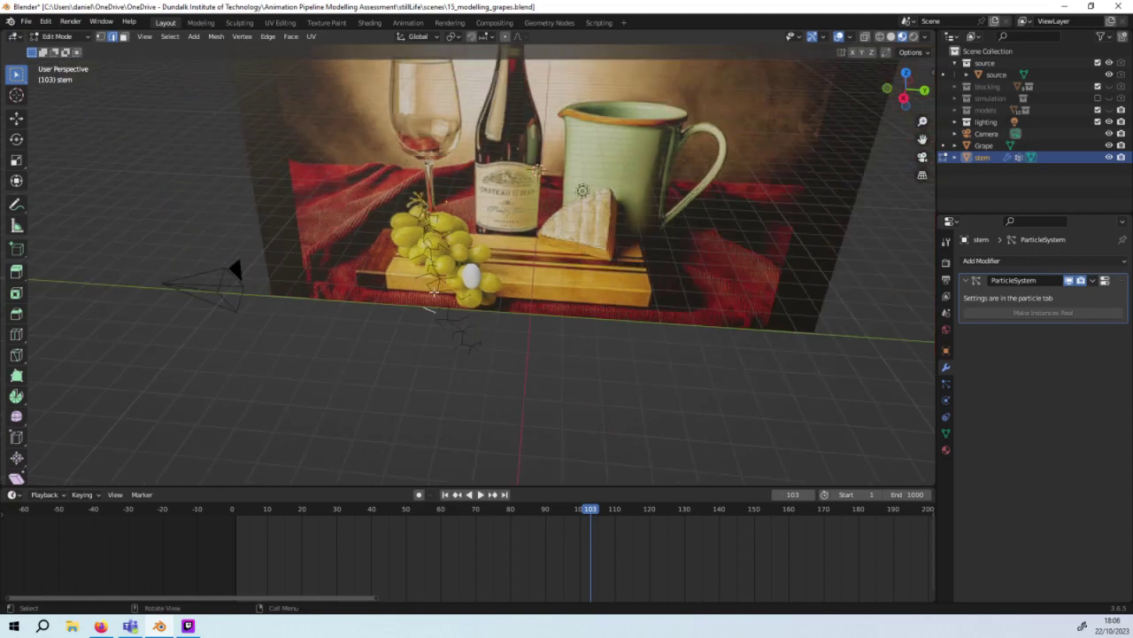
middle_click_drag(394, 337, 898, 395)
Step: Review the stem's Grapes particle system, leaving its name unchanged
left_click(947, 400)
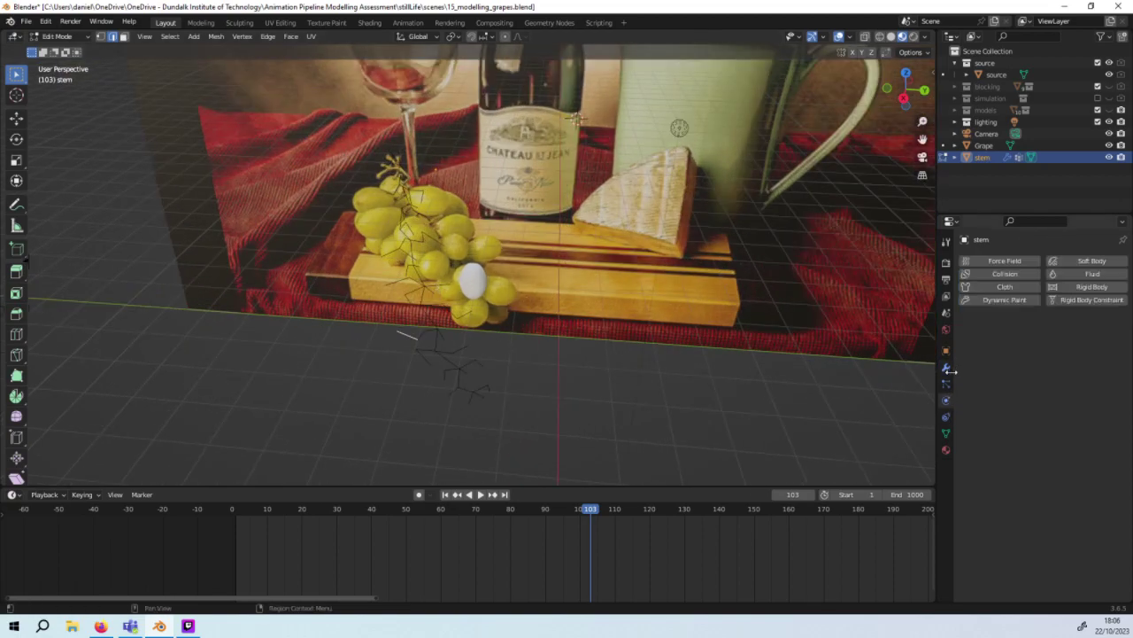
left_click(946, 384)
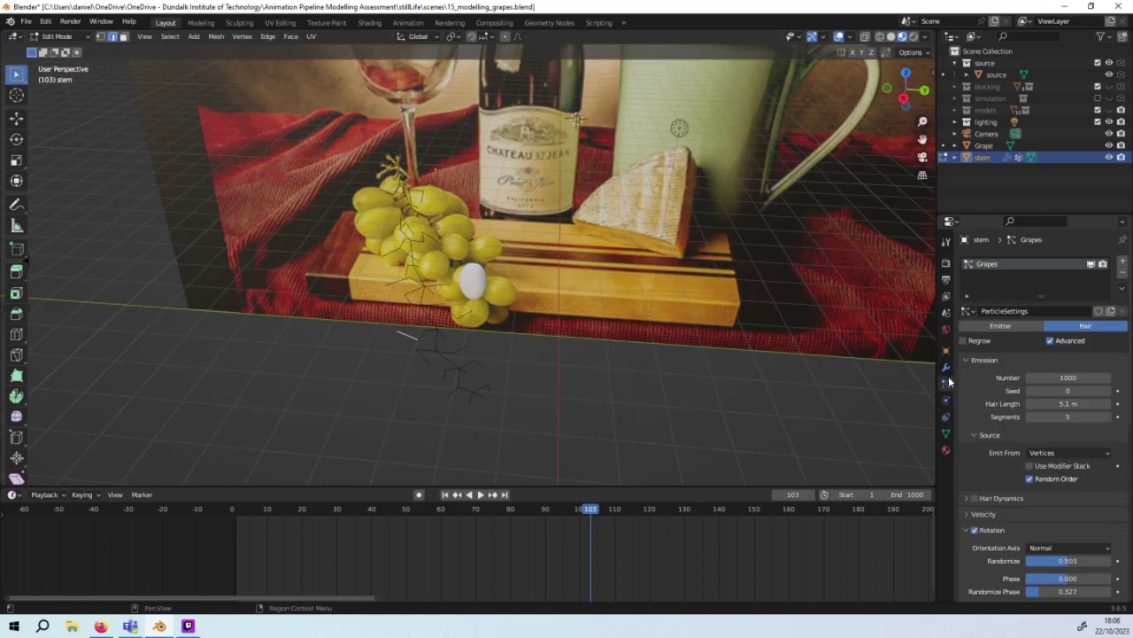
double_click(1006, 266)
key("Return")
Step: Switch to vertex select and add a new Skin modifier to the stem
left_click(100, 36)
mouse_move(496, 361)
middle_mouse_down()
mouse_move(504, 340)
mouse_move(493, 354)
middle_mouse_up()
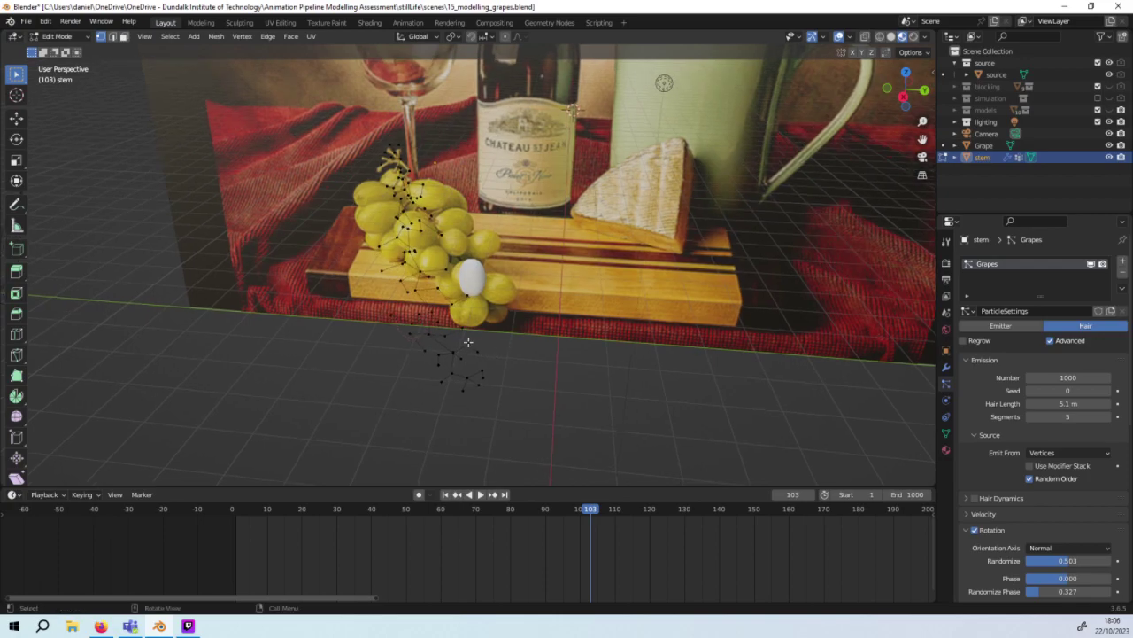
scroll(421, 338, "up", 2)
middle_click_drag(419, 337, 768, 327)
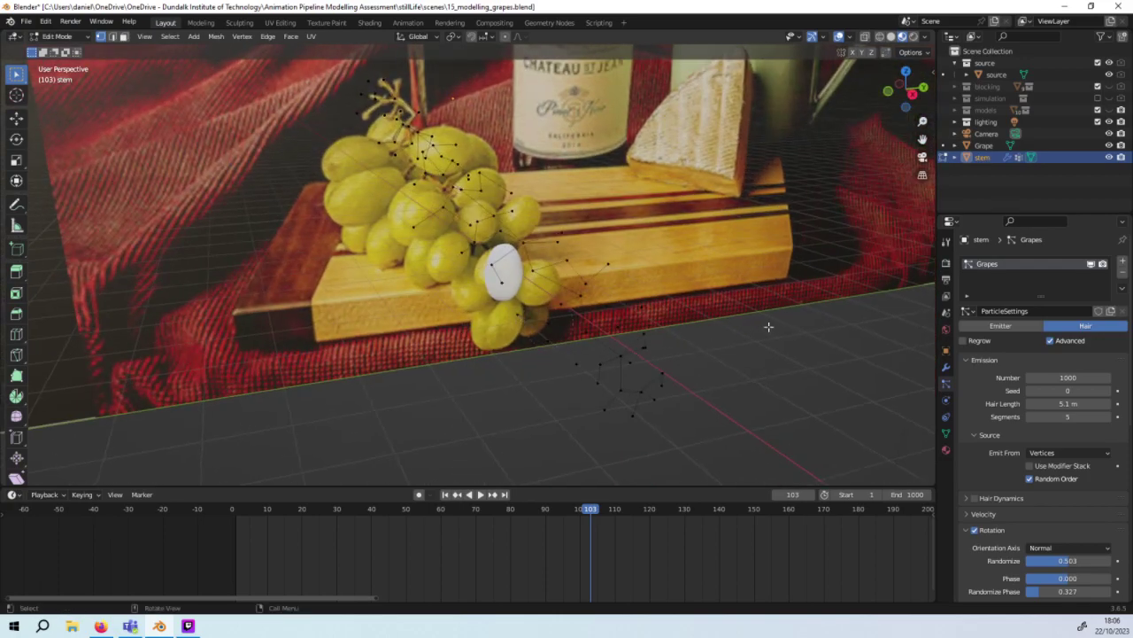
left_click(945, 368)
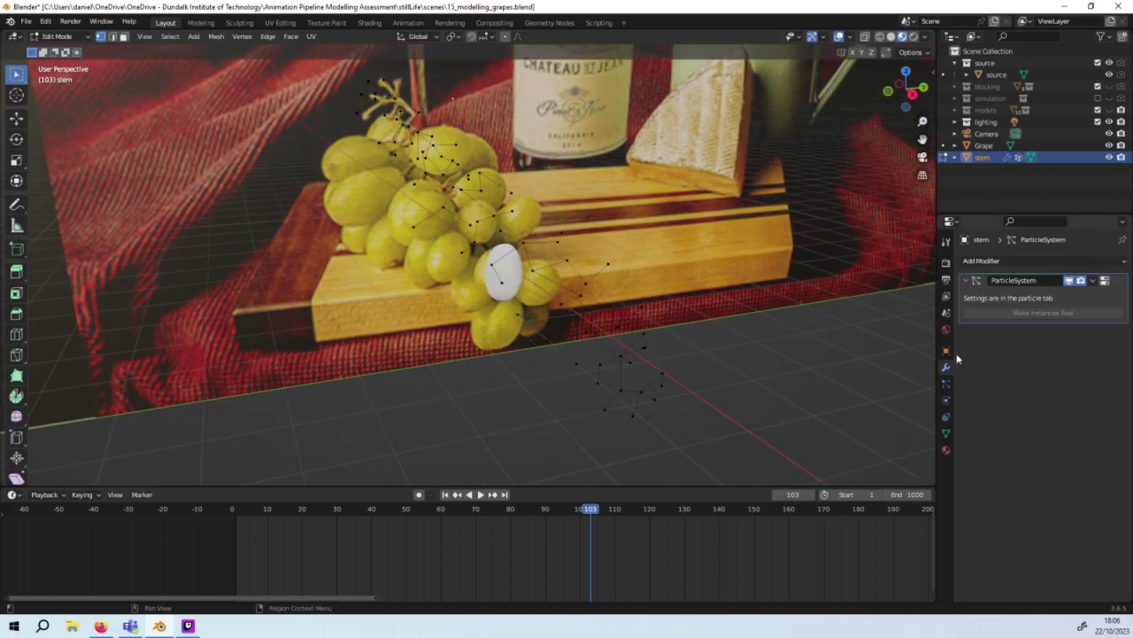
left_click(970, 260)
left_click(886, 450)
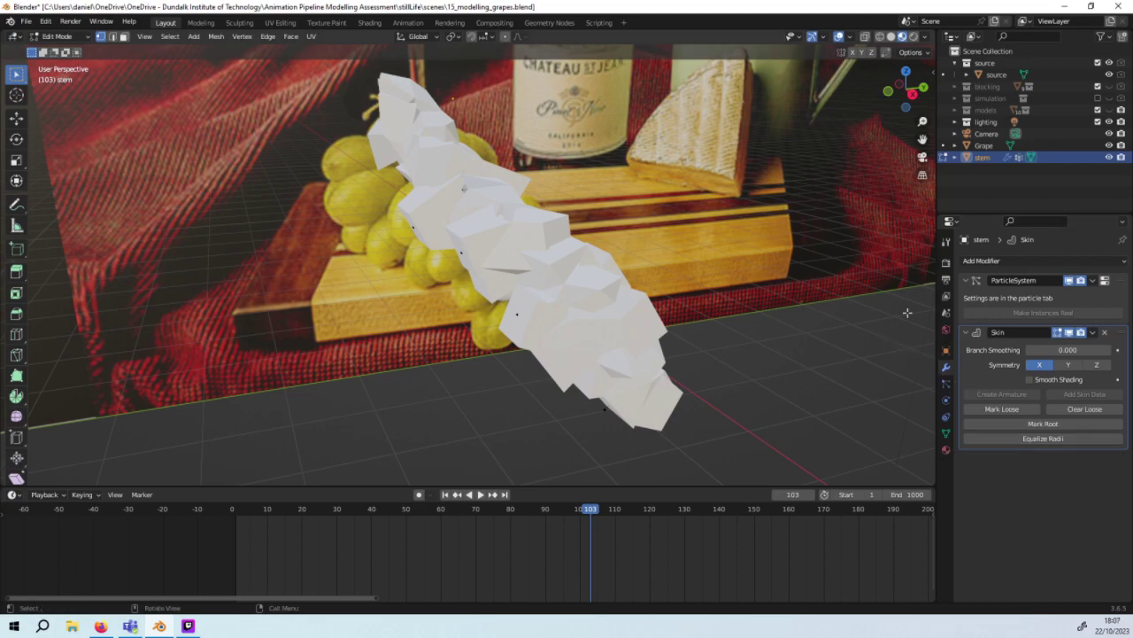
Step: Resize the skin radius at several individual stem vertices
key("ctrl+a")
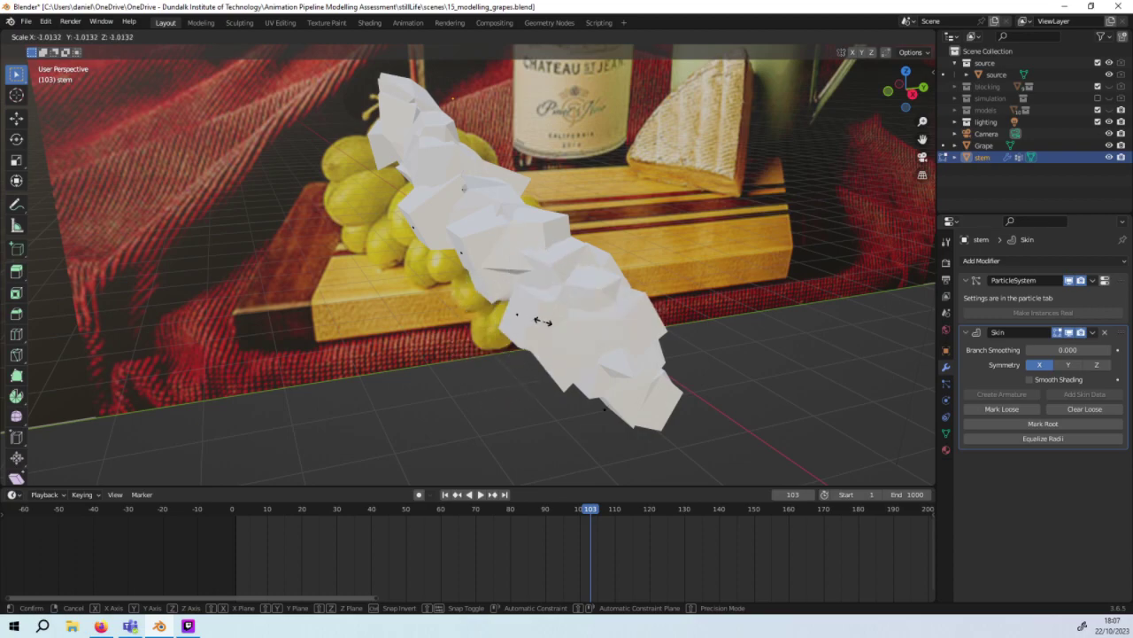
left_click(540, 330)
key("ctrl+a")
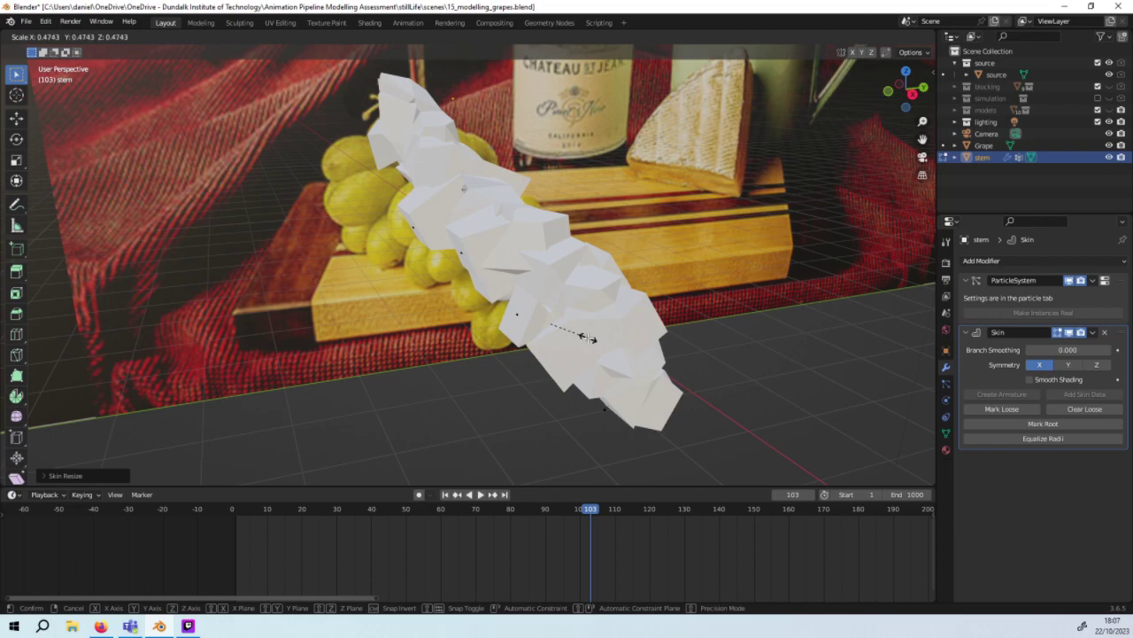
left_click(641, 376)
left_click(606, 408, "ctrl")
key("s")
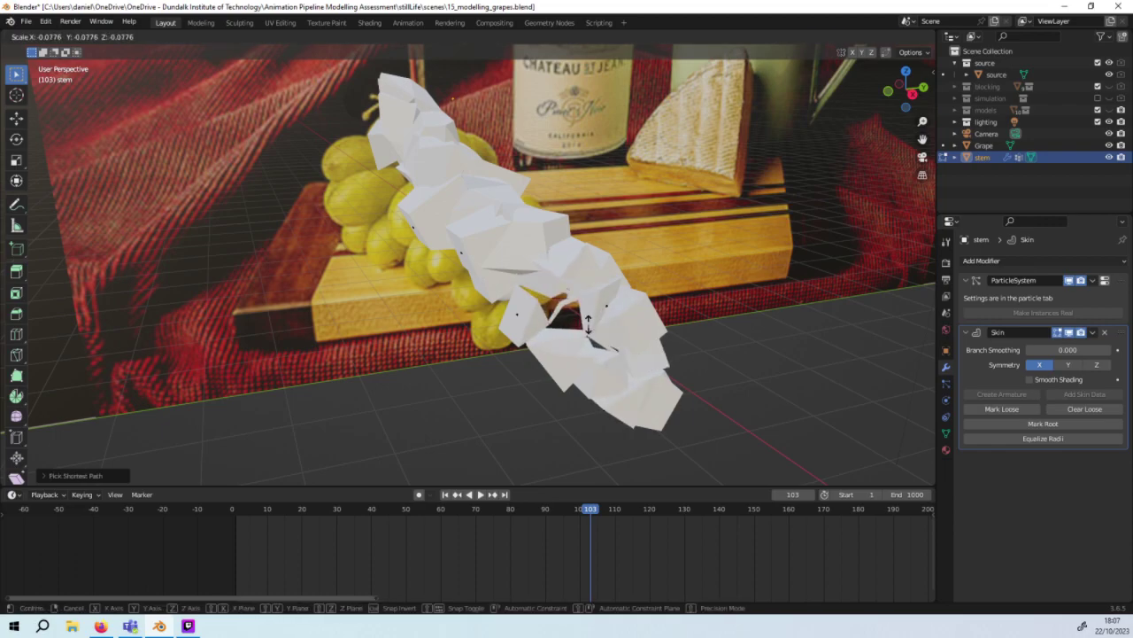
left_click(498, 230)
key("ctrl+a")
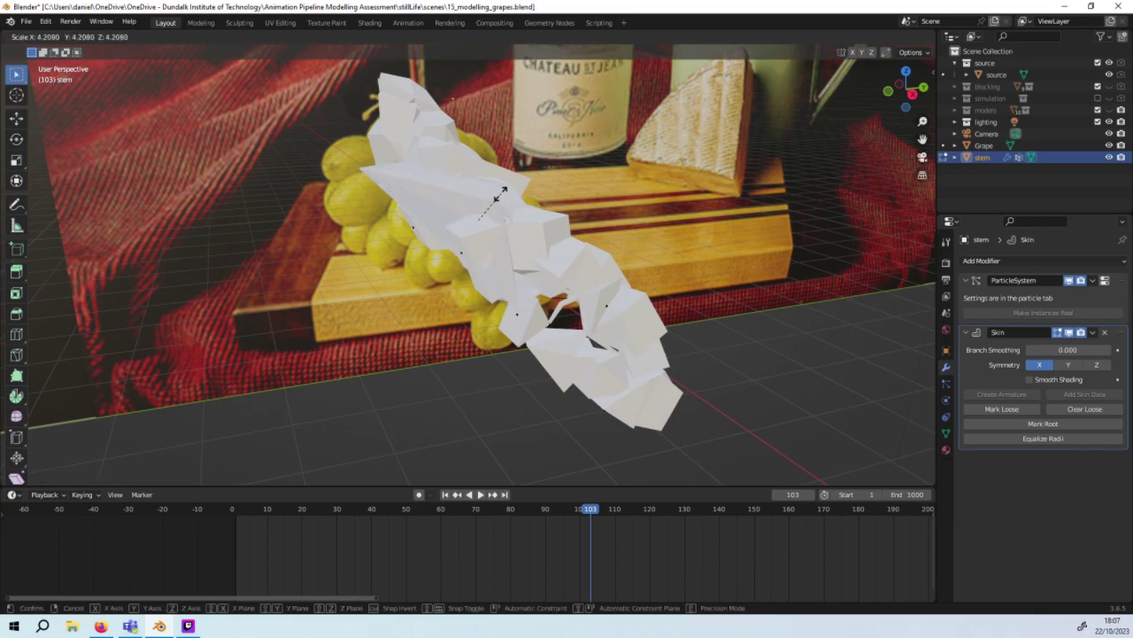
left_click(546, 219)
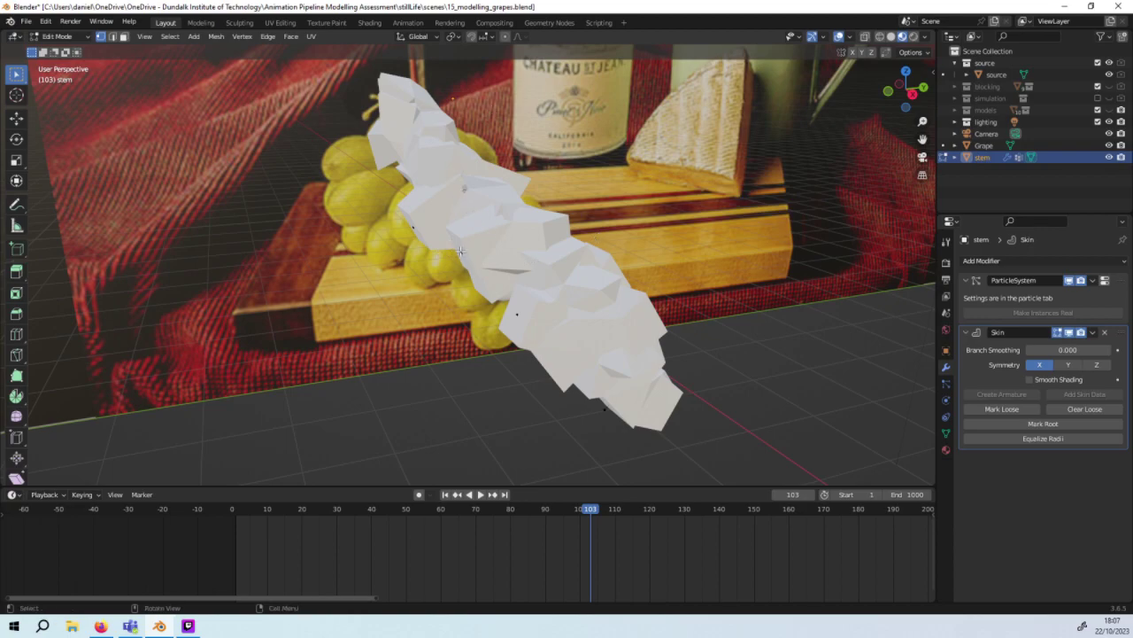
Step: Select the whole linked stem and shrink its skin radius thinner
key("ctrl+l")
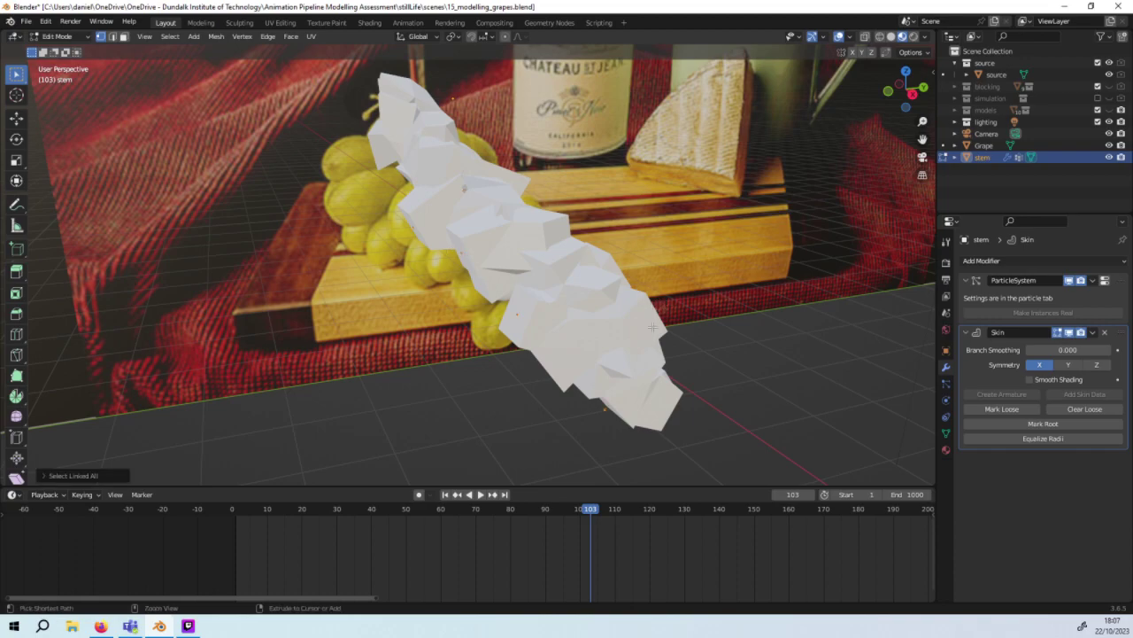
key("s")
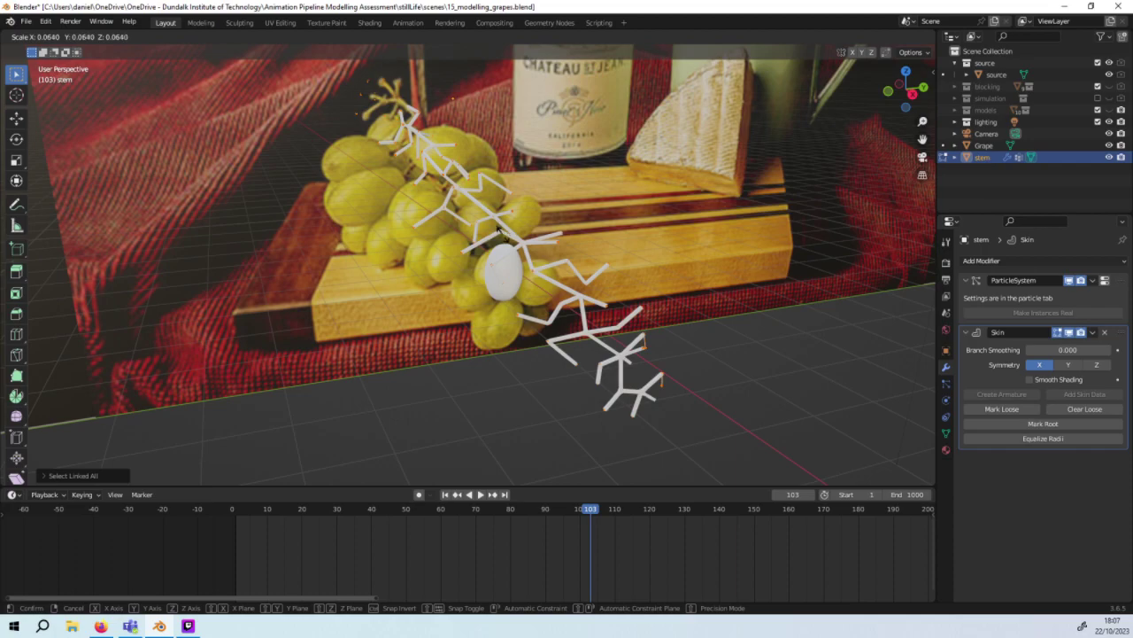
left_click(499, 230)
middle_click_drag(509, 237, 529, 279)
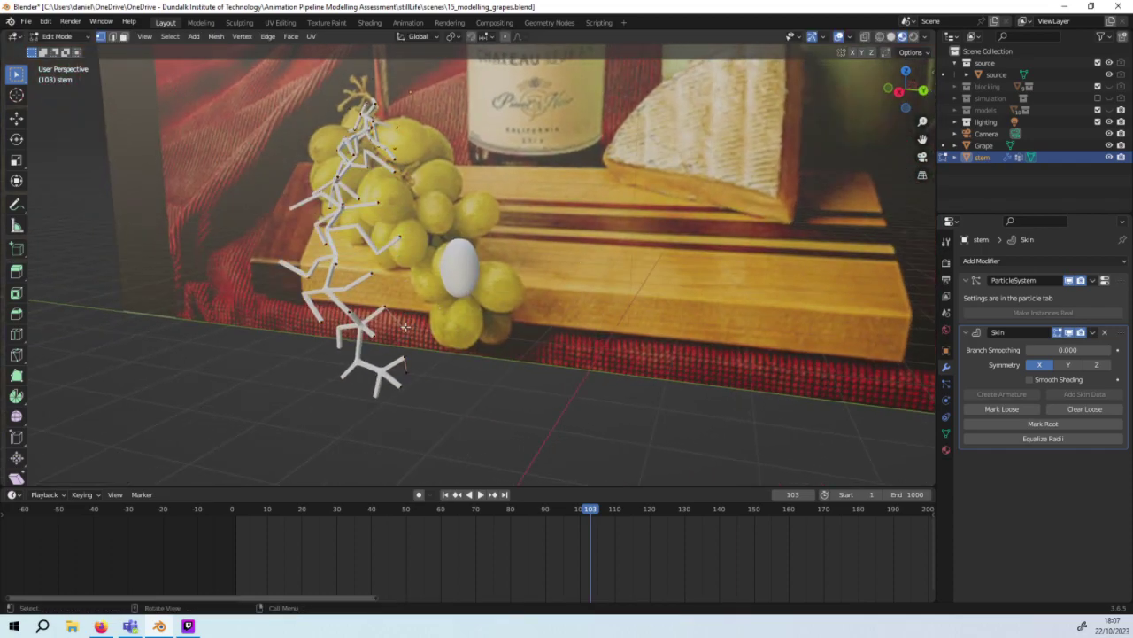
key("ctrl+a")
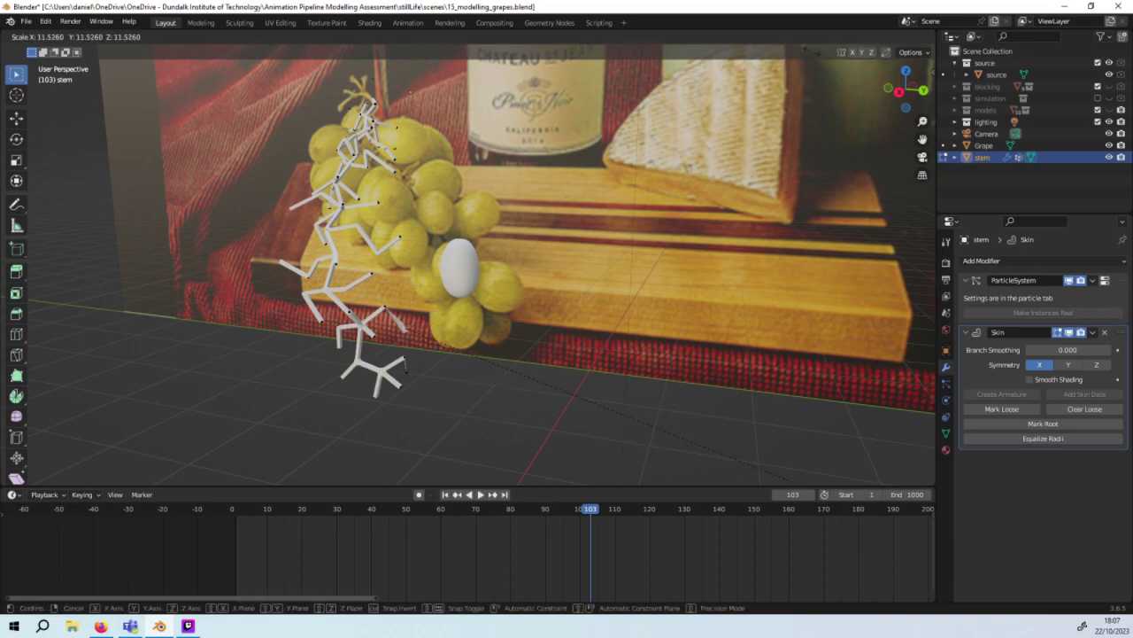
left_click(611, 414)
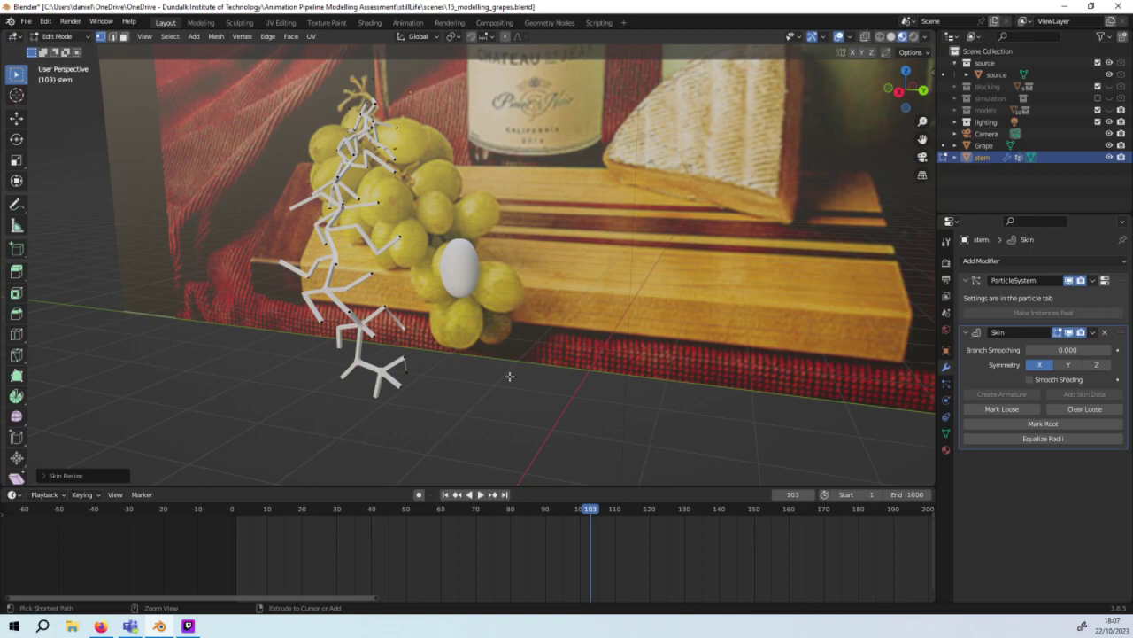
left_click(427, 337)
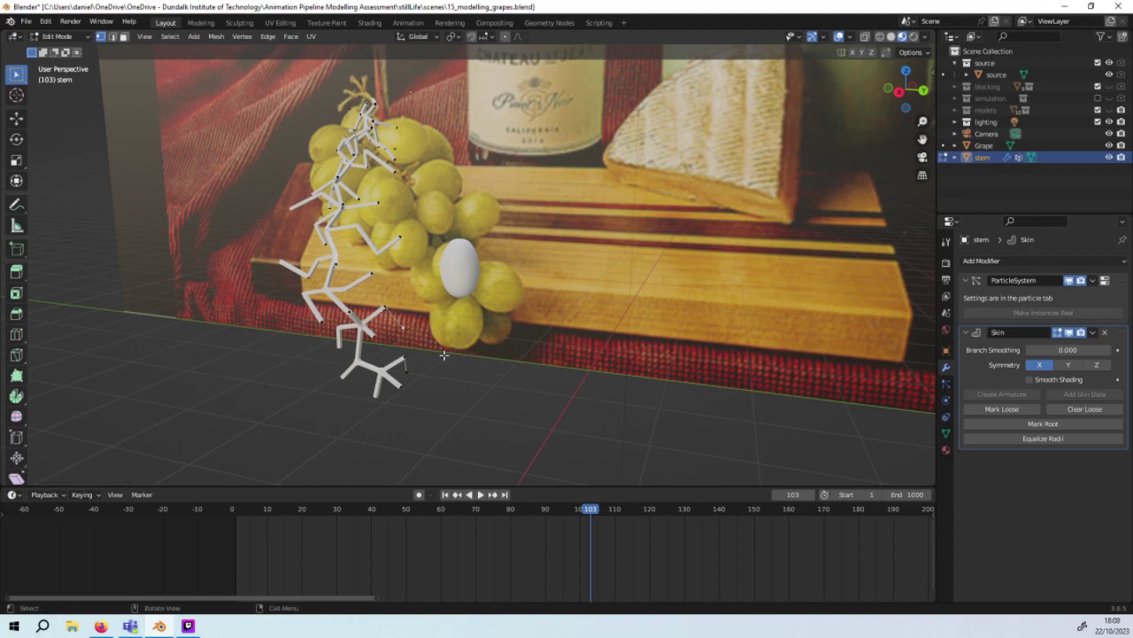
Step: Undo the skin shrinks and replace the Skin modifier with a fresh one
key("ctrl+z")
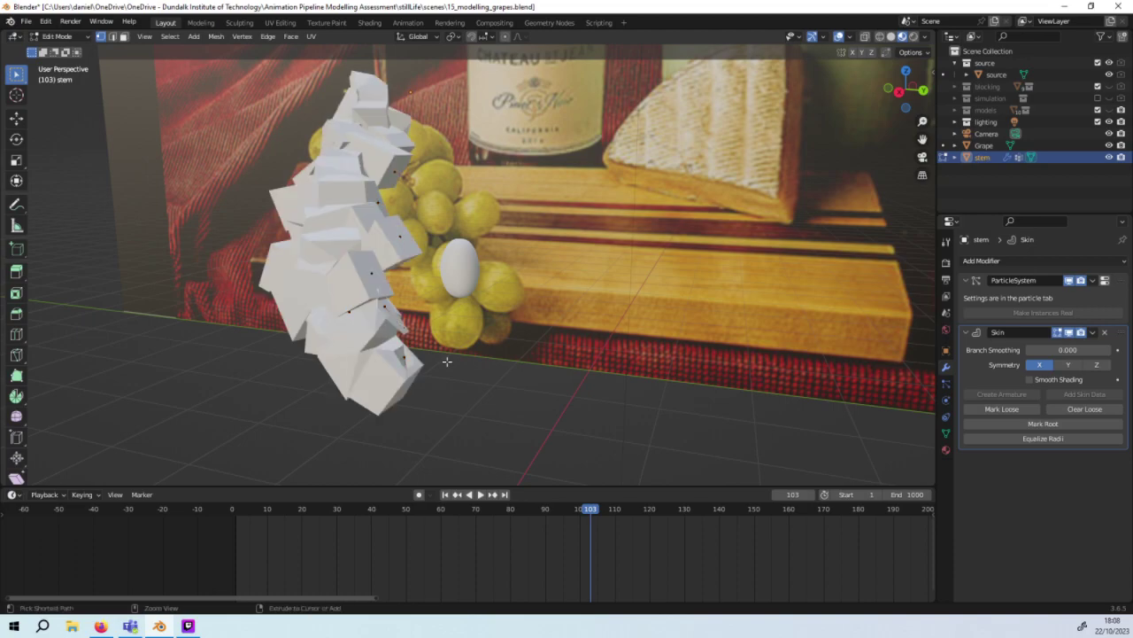
key("ctrl+z")
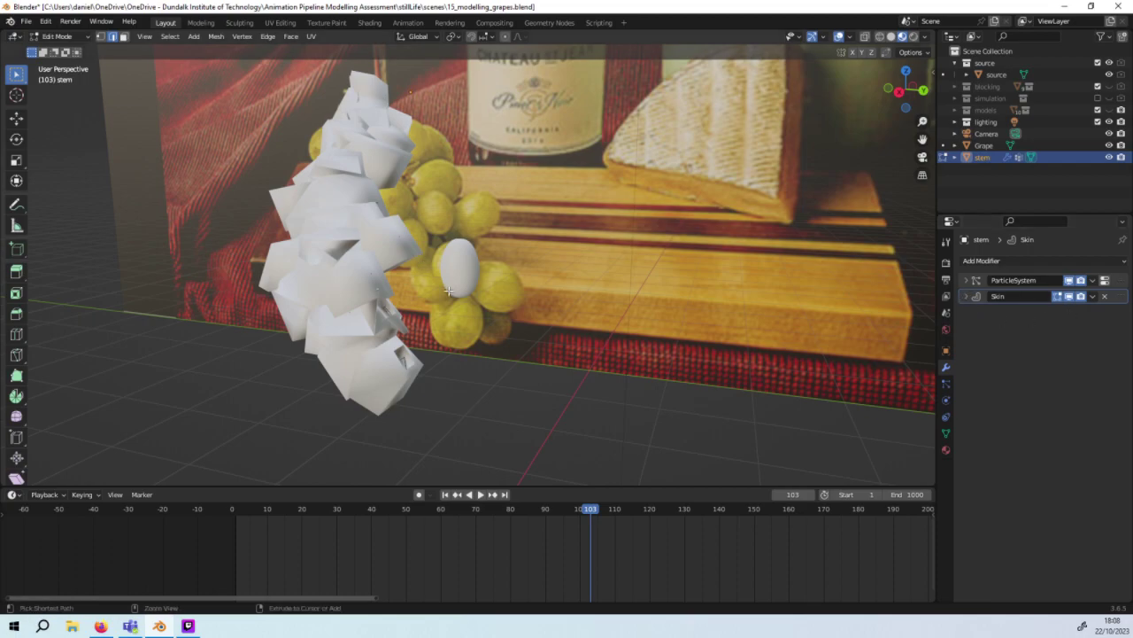
key("ctrl+z")
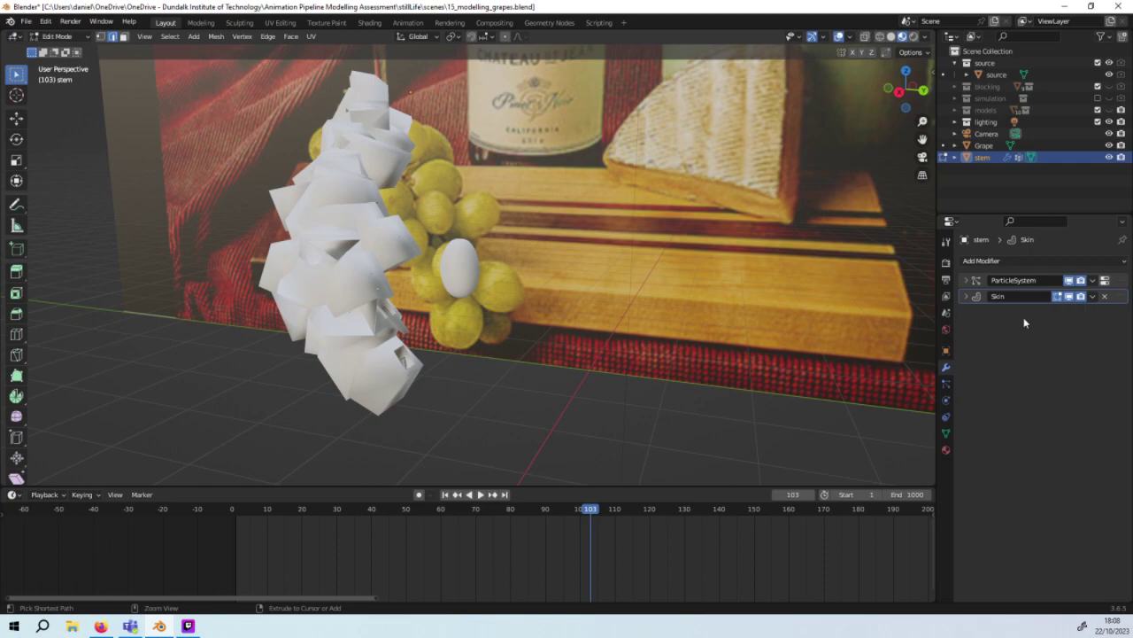
left_click(1104, 296)
left_click(1070, 261)
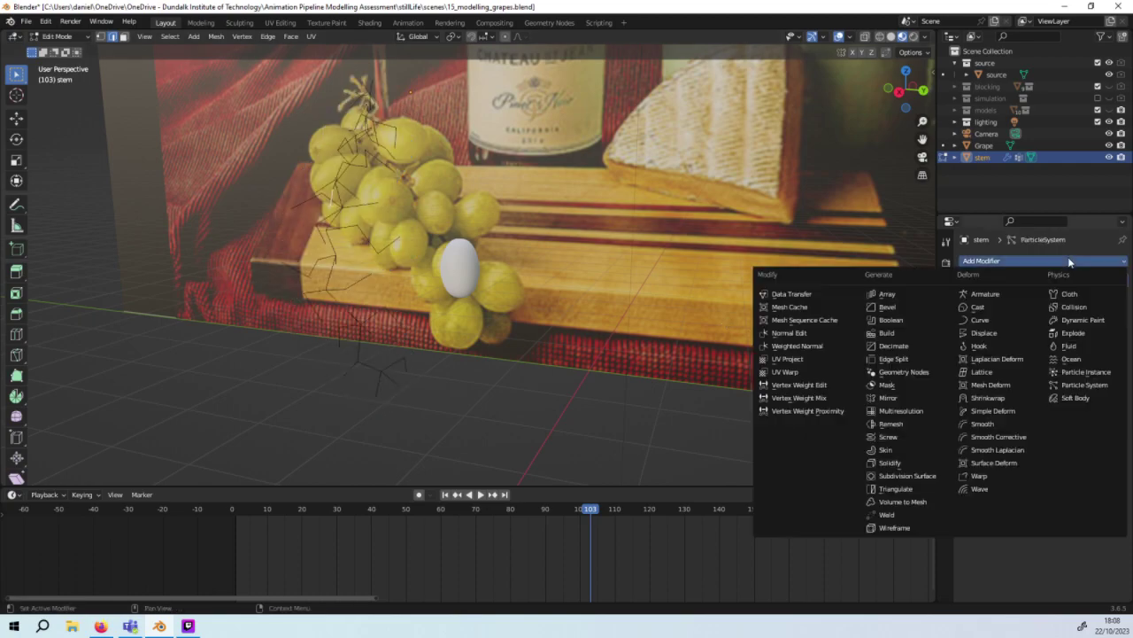
left_click(925, 449)
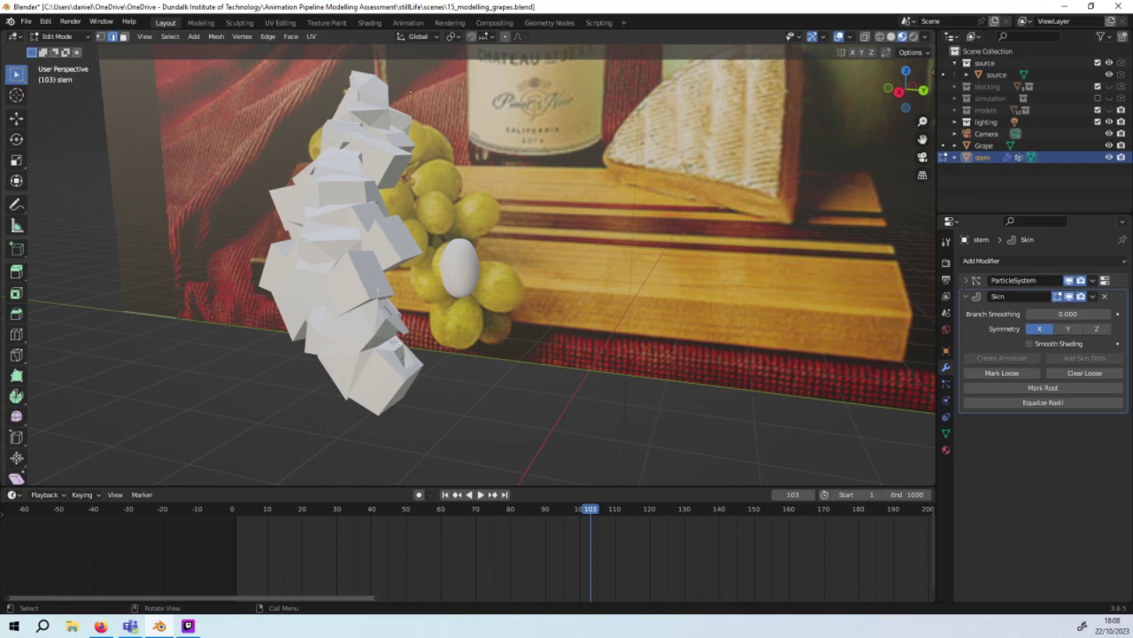
Step: Select all linked stem vertices and shrink skin radius to about 0.076 for thin branches
key("ctrl+l")
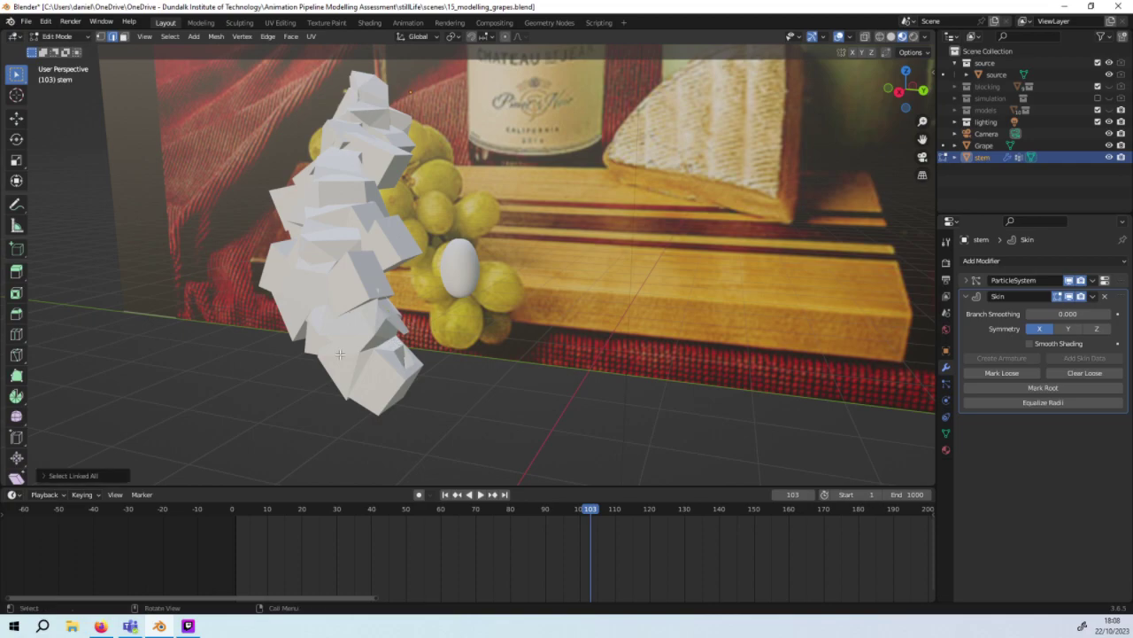
key("ctrl+a")
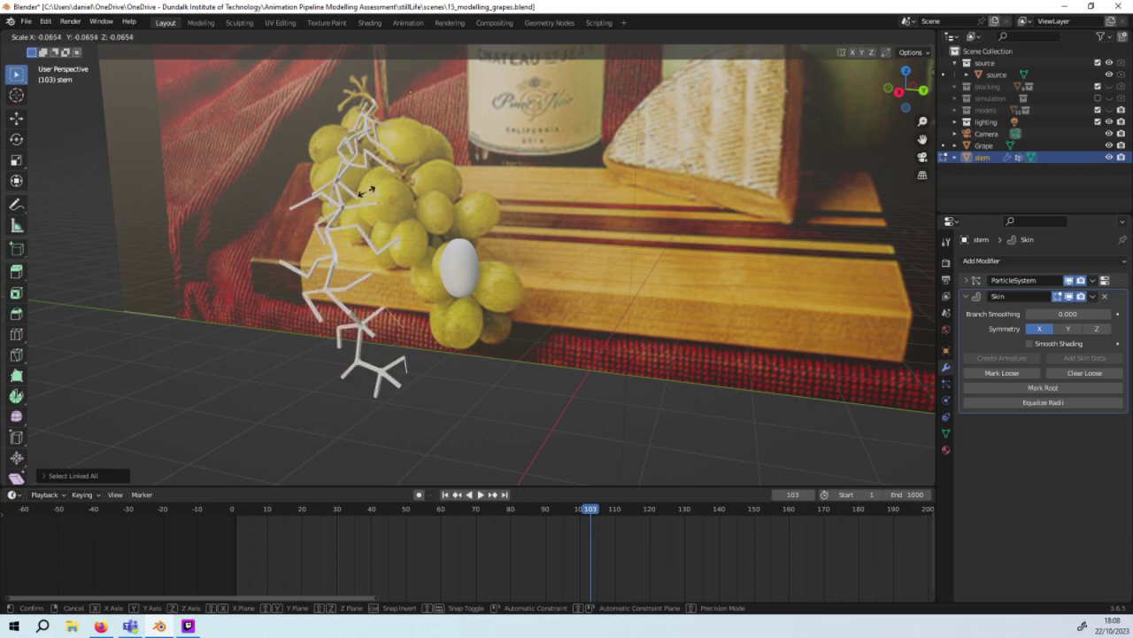
left_click(367, 193)
key("ctrl+z")
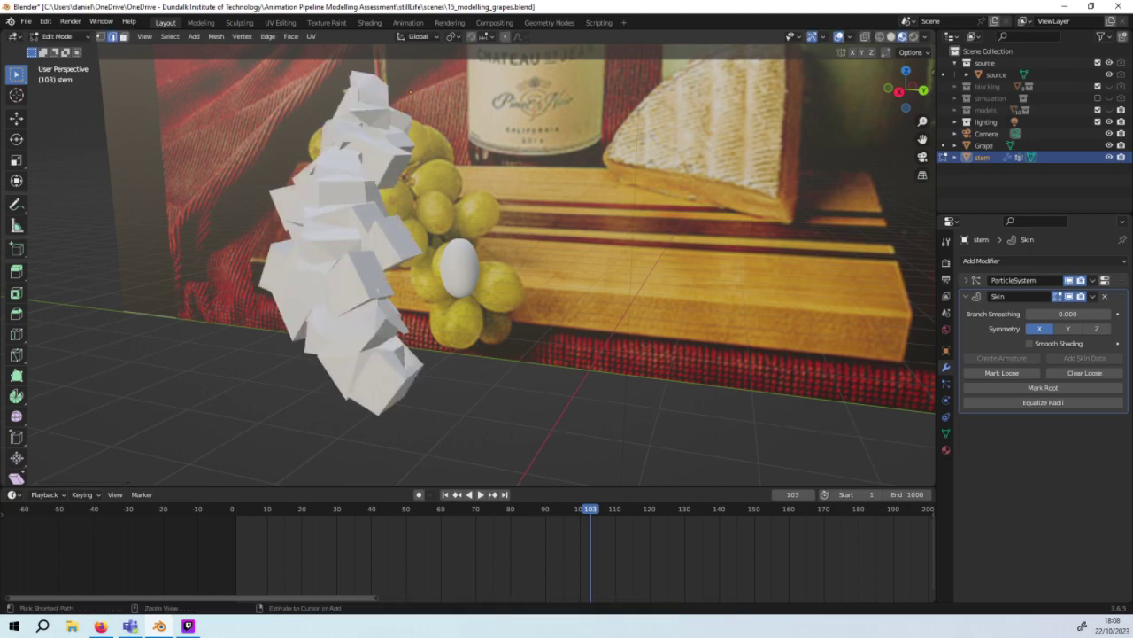
key("ctrl+a")
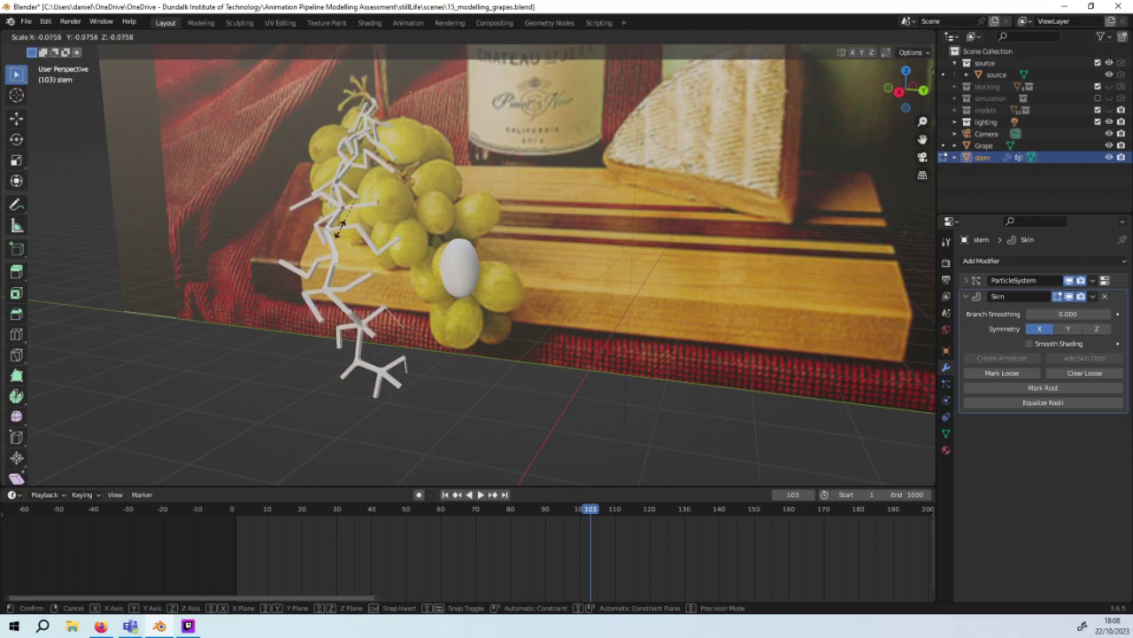
left_click(339, 229)
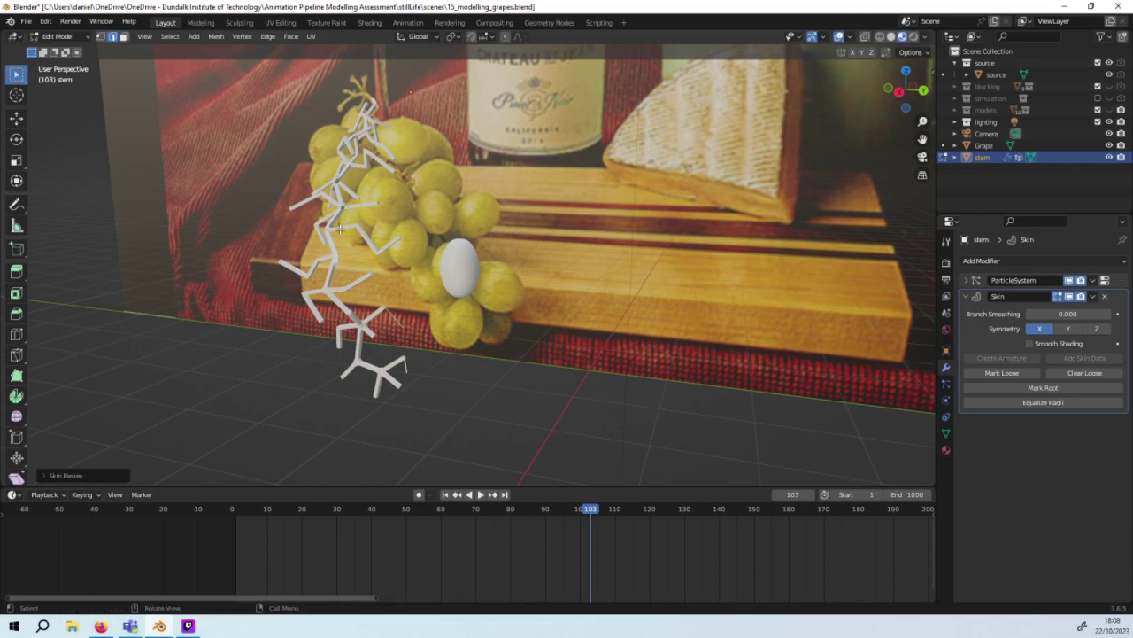
left_click(992, 261)
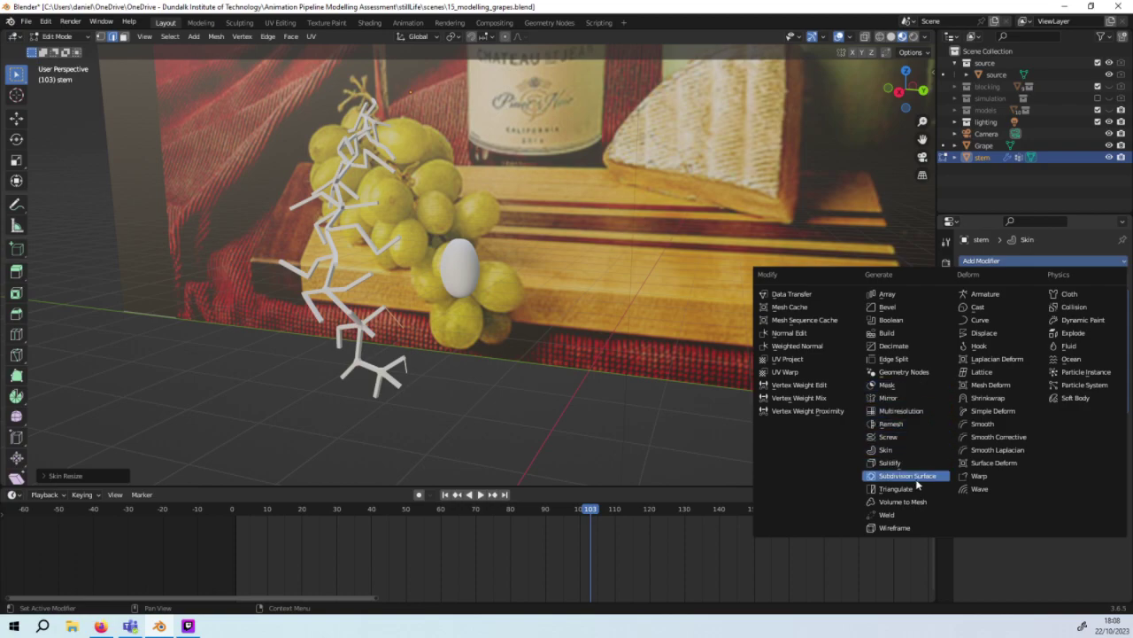
Step: Add a Catmull-Clark Subdivision modifier (viewport 1, render 2) below Skin
left_click(906, 475)
mouse_move(507, 374)
middle_mouse_down()
mouse_move(544, 379)
mouse_move(487, 359)
middle_mouse_up()
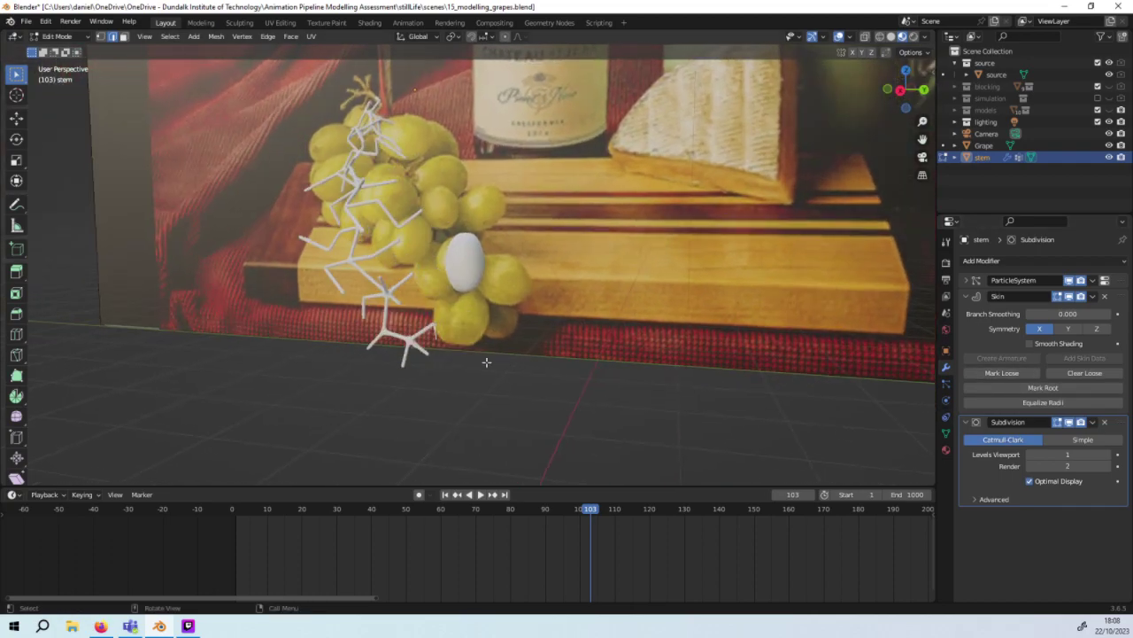
scroll(465, 357, "up", 3)
scroll(465, 357, "up", 2)
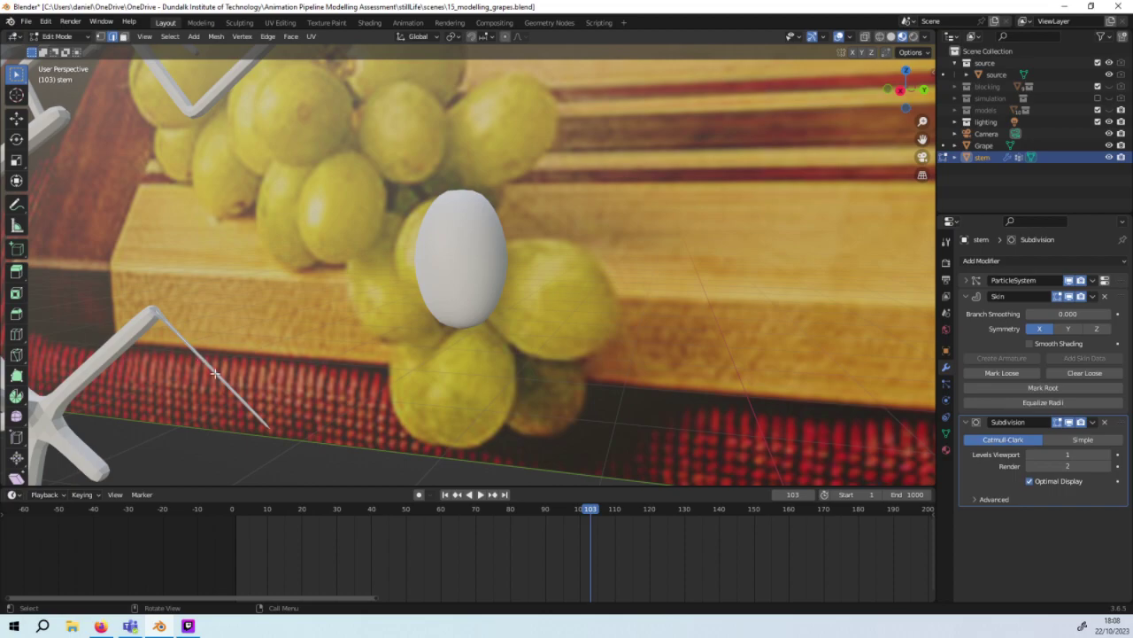
middle_click_drag(252, 393, 277, 401)
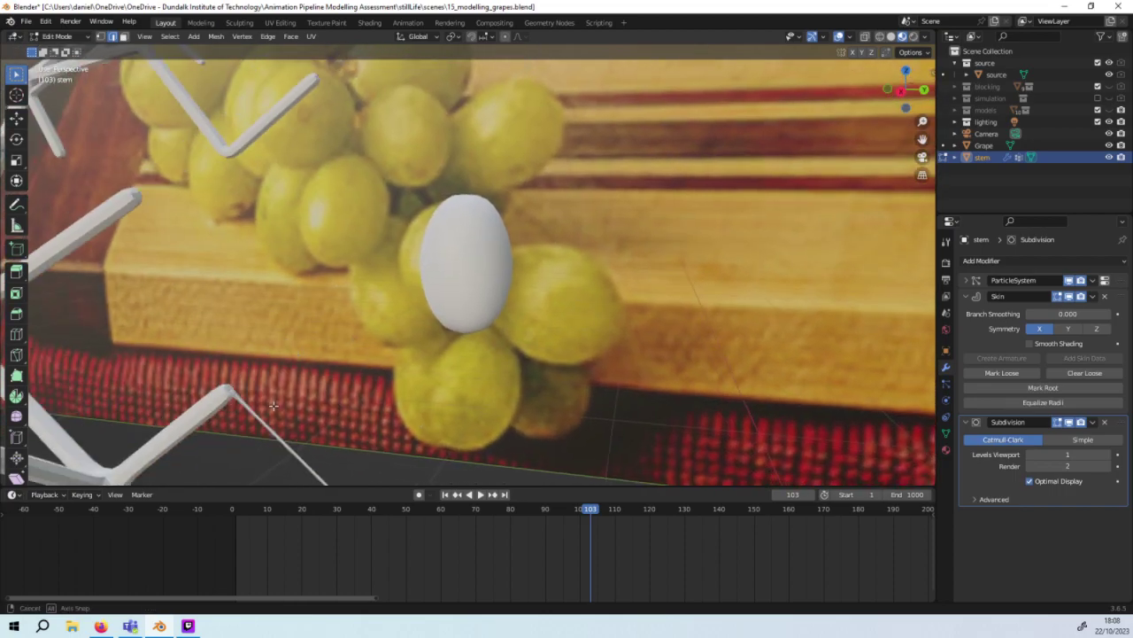
Step: Try thickening the stem tip skin, undo it, and switch to vertex select
key("ctrl+a")
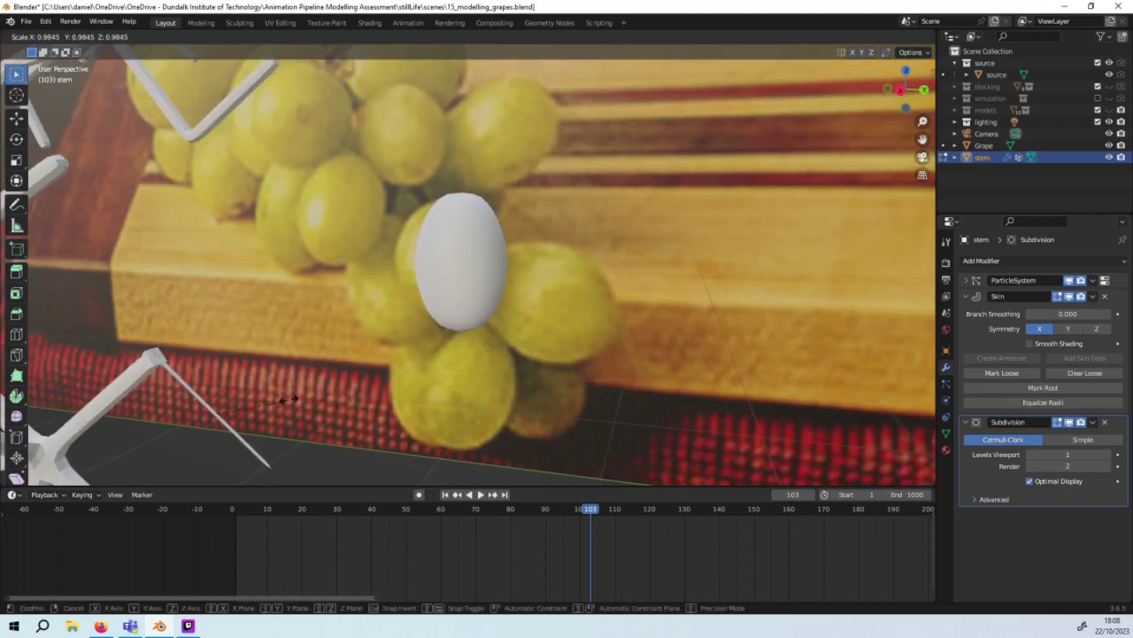
left_click(301, 412)
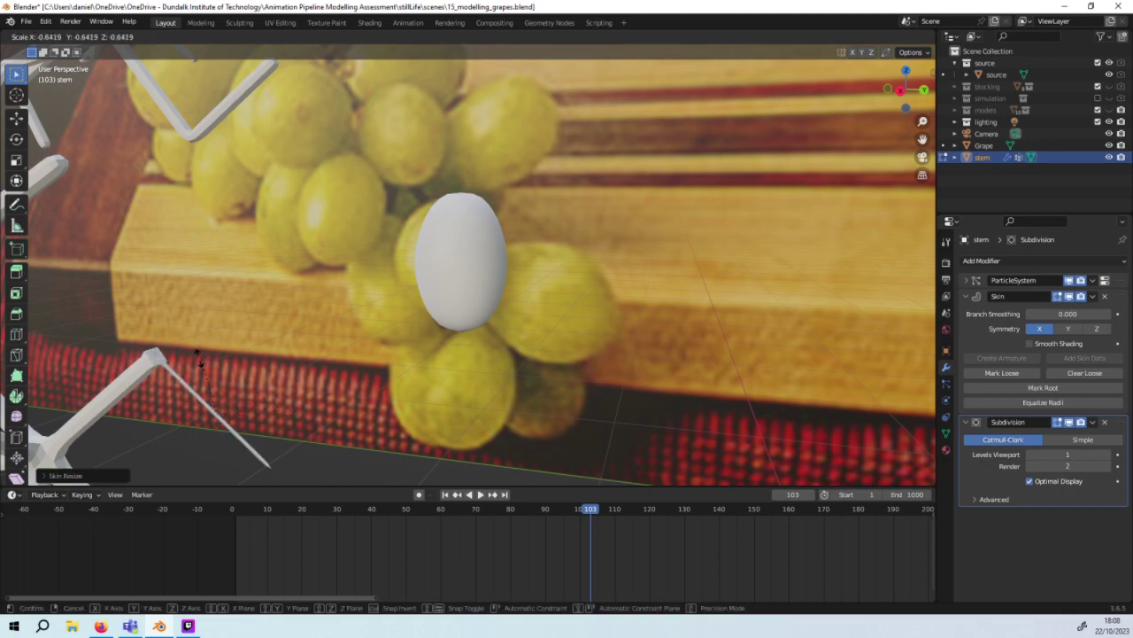
key("ctrl+z")
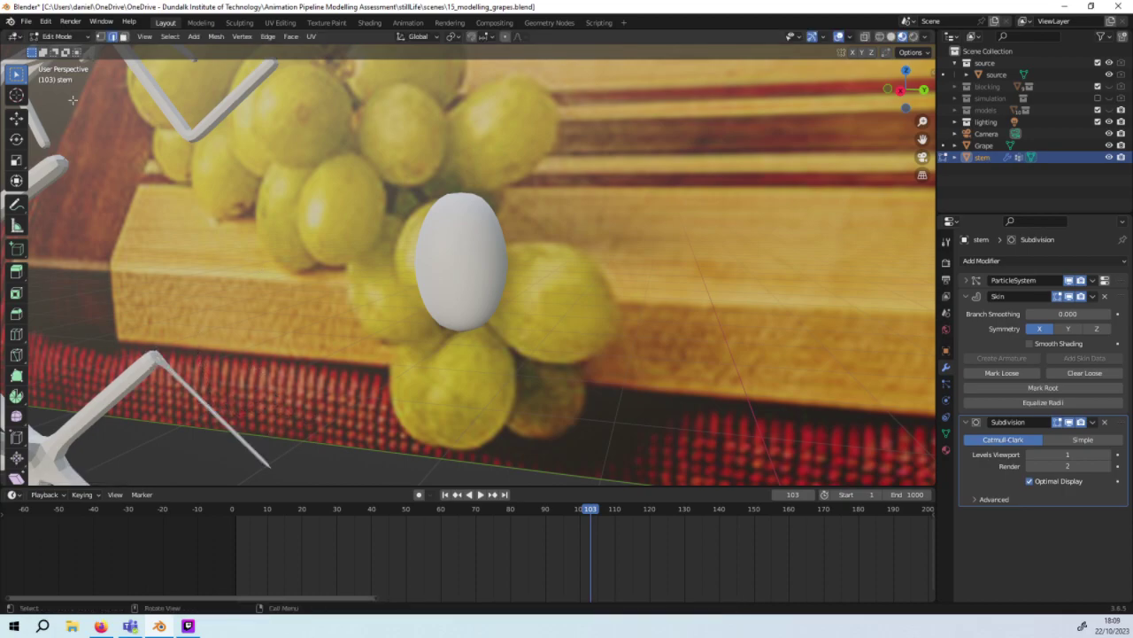
left_click(100, 37)
Step: Dissolve the selected stem vertices, undo it, and cancel the Delete menu
key("x")
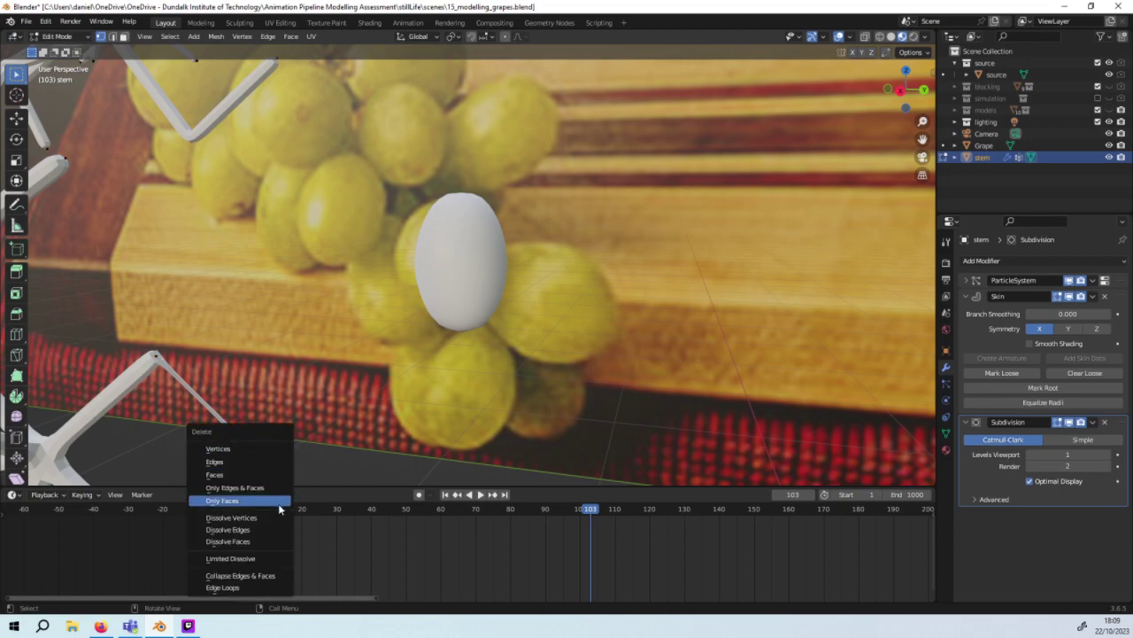
left_click(279, 517)
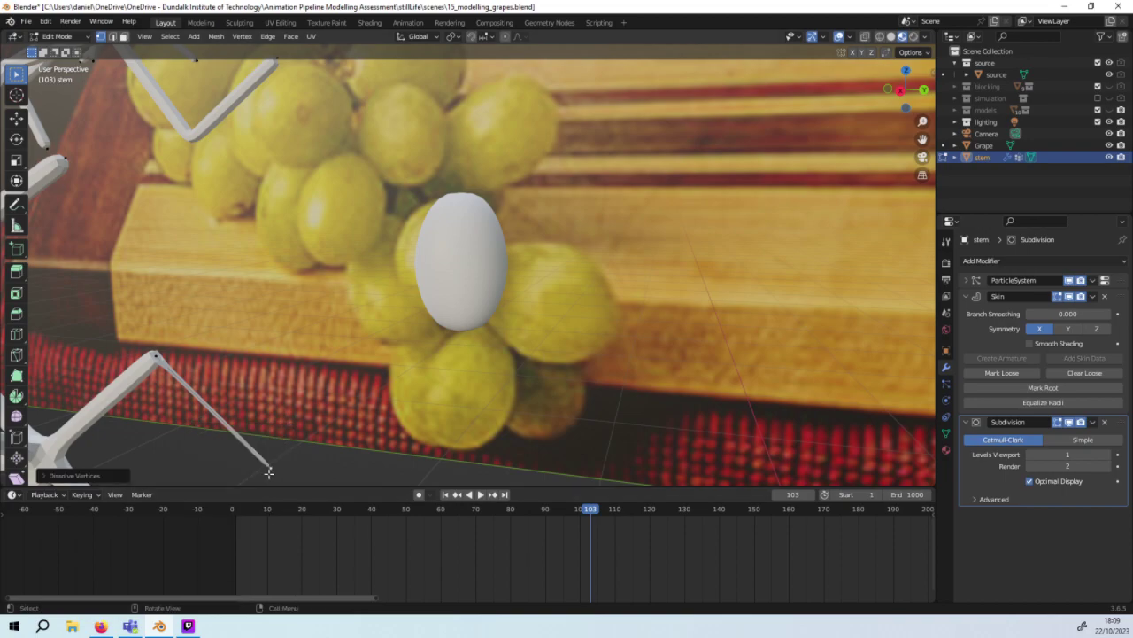
key("ctrl+z")
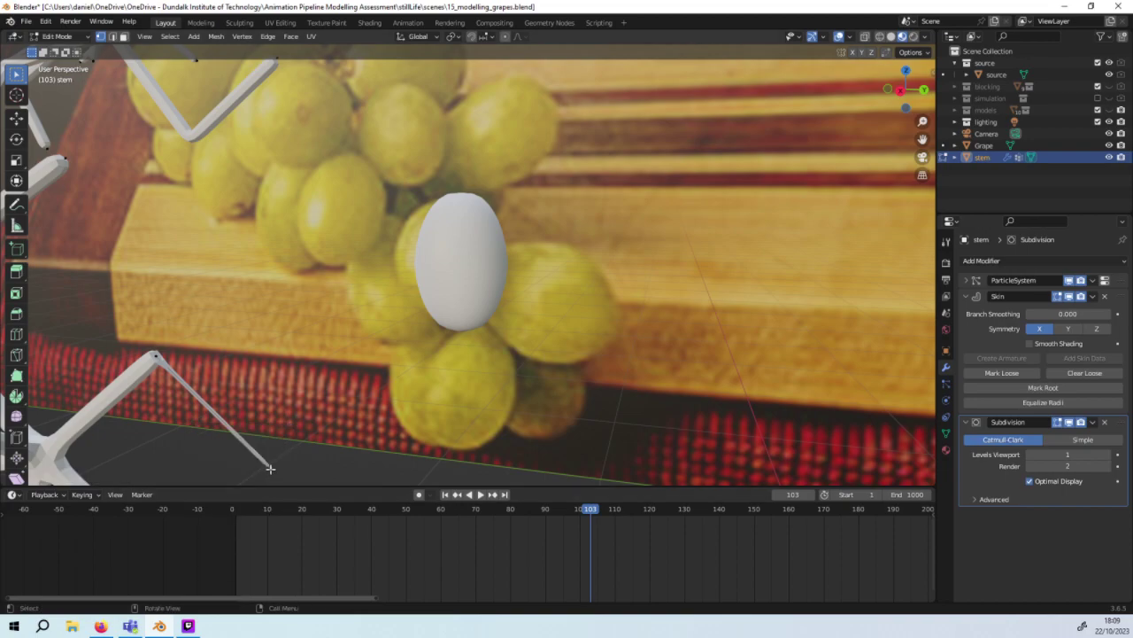
key("x")
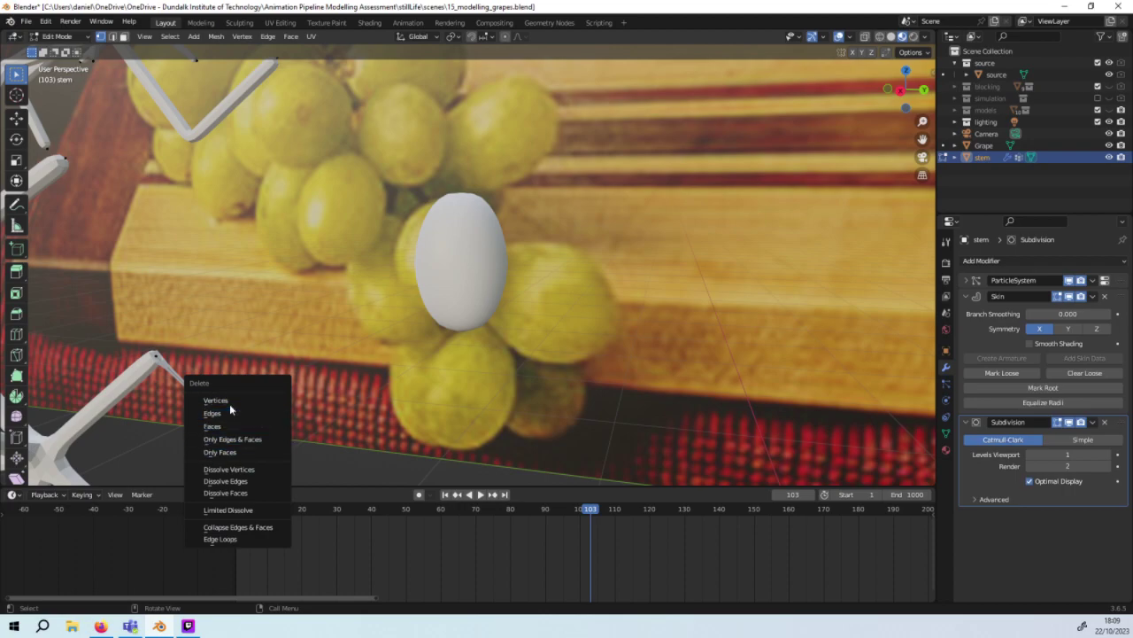
key("Escape")
scroll(227, 402, "down", 4)
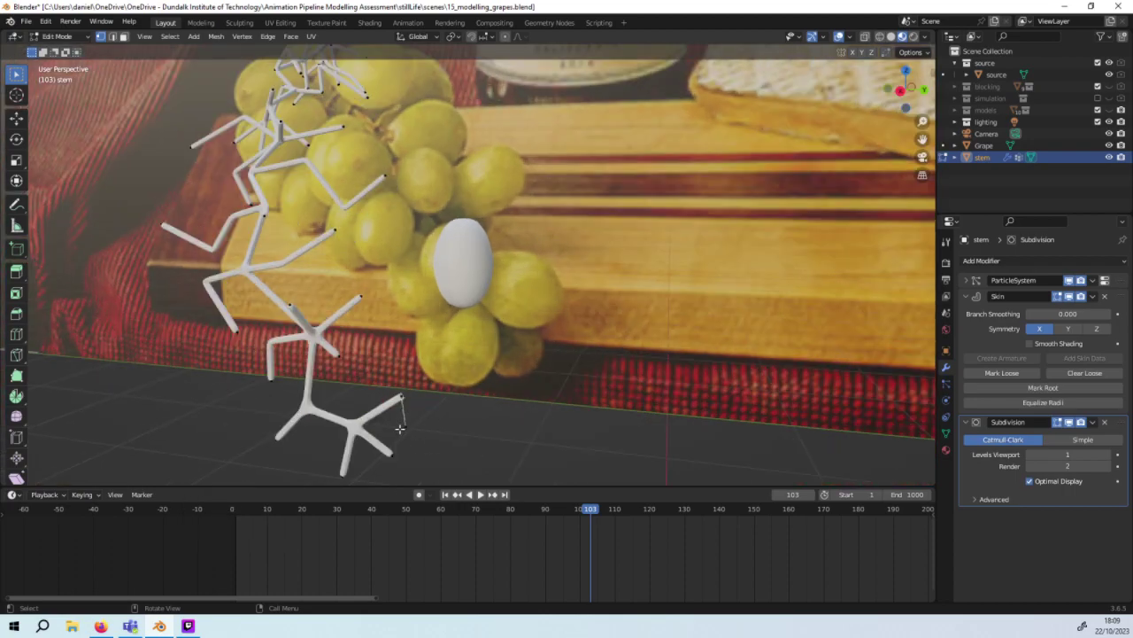
Step: Move a new stem point into place and undo a trial tip thickening
key("x")
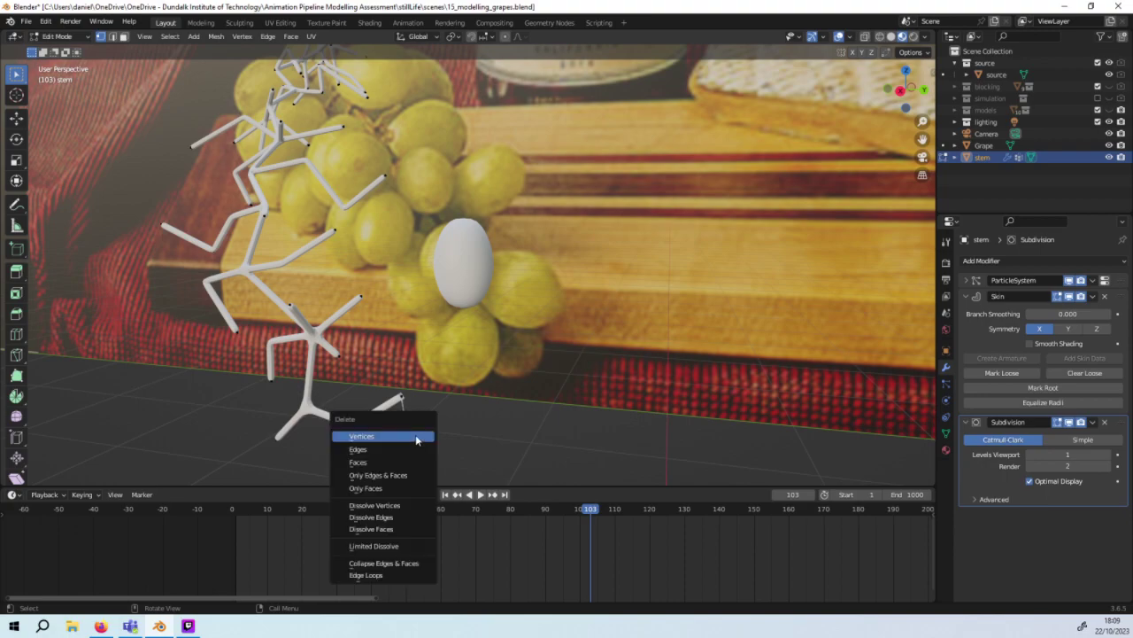
left_click(416, 437)
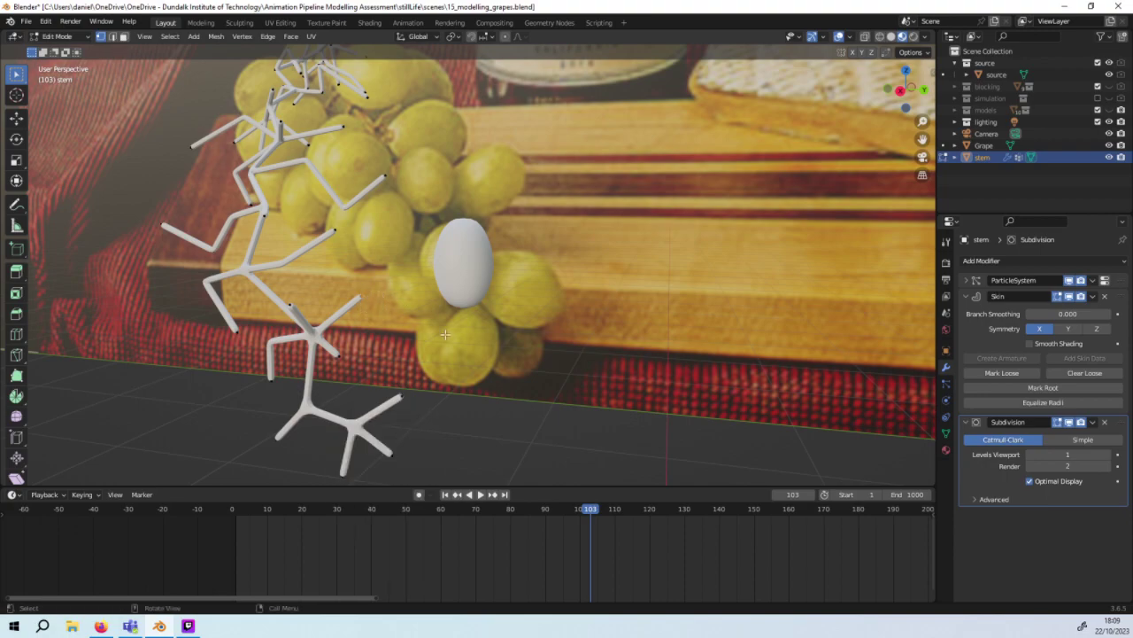
key("g")
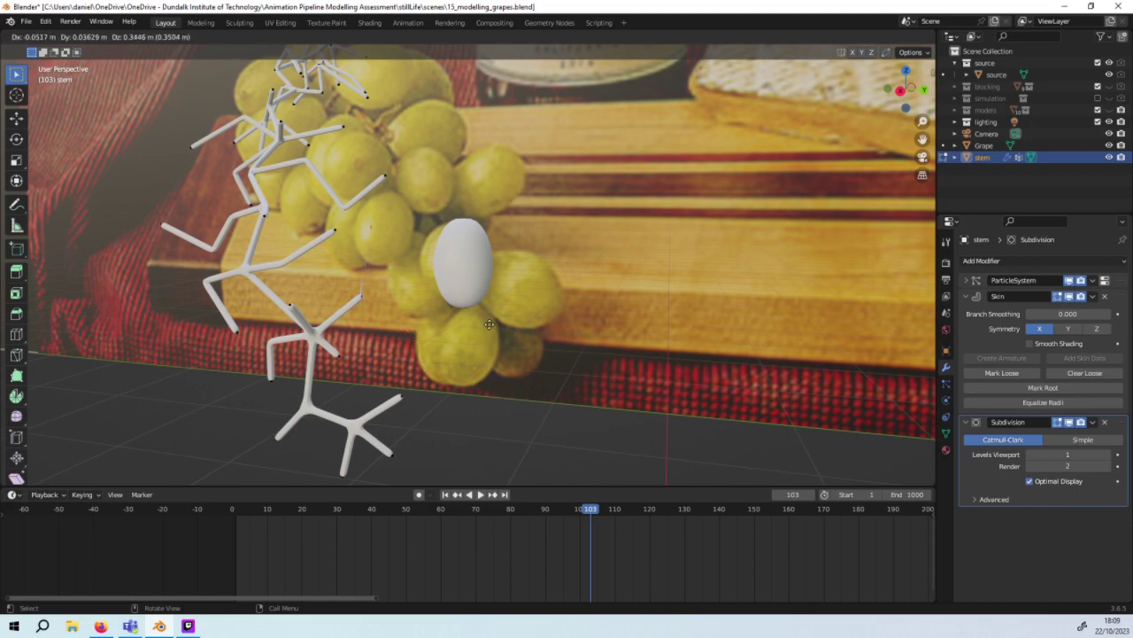
left_click(479, 385)
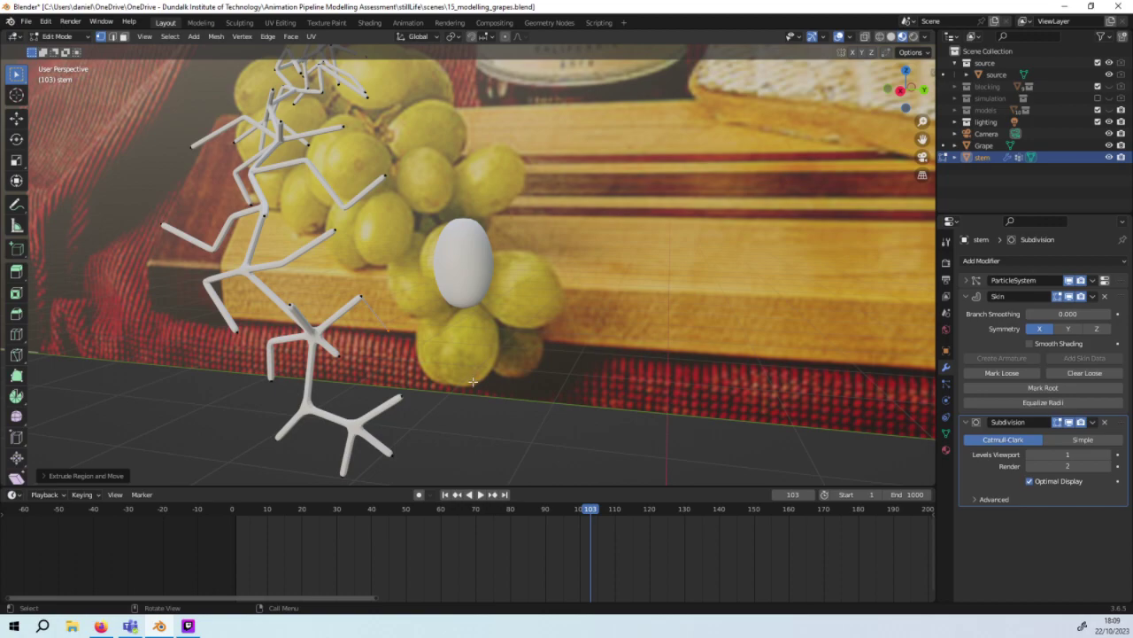
key("s")
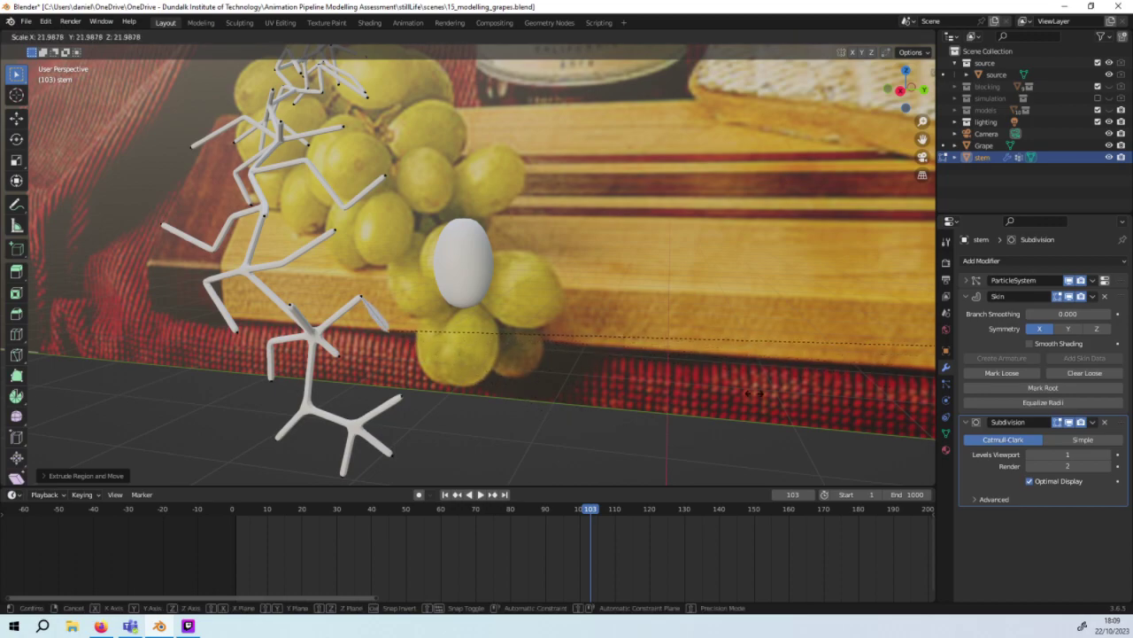
left_click(587, 325)
key("ctrl+z")
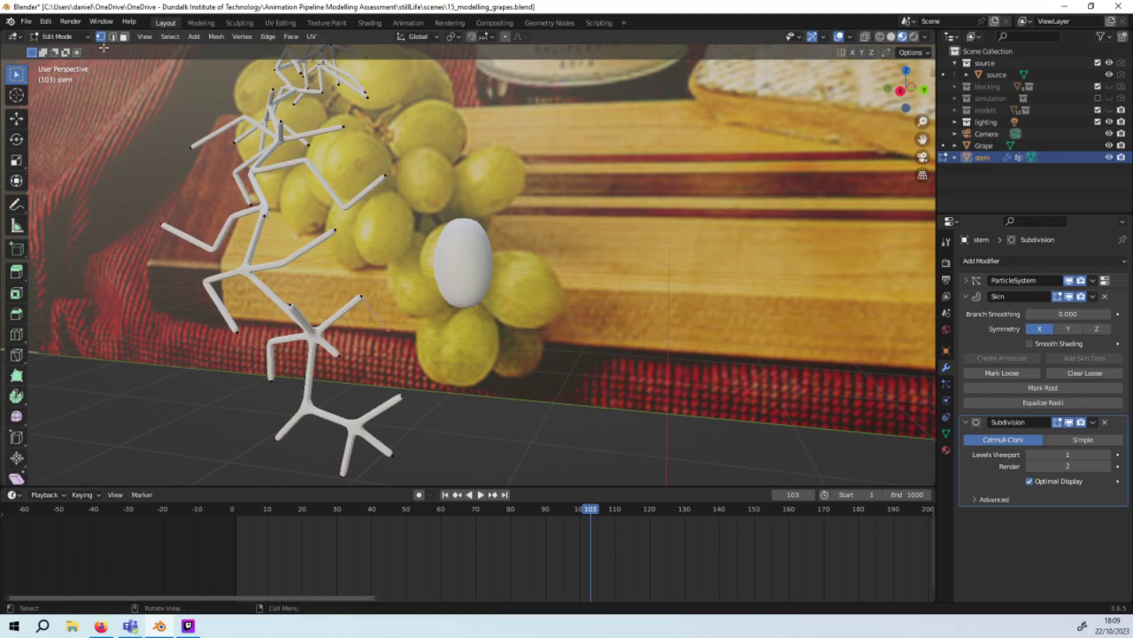
Step: In edge select, try enlarging the tip edge's skin, then undo it
left_click(112, 38)
left_click(377, 309)
key("s")
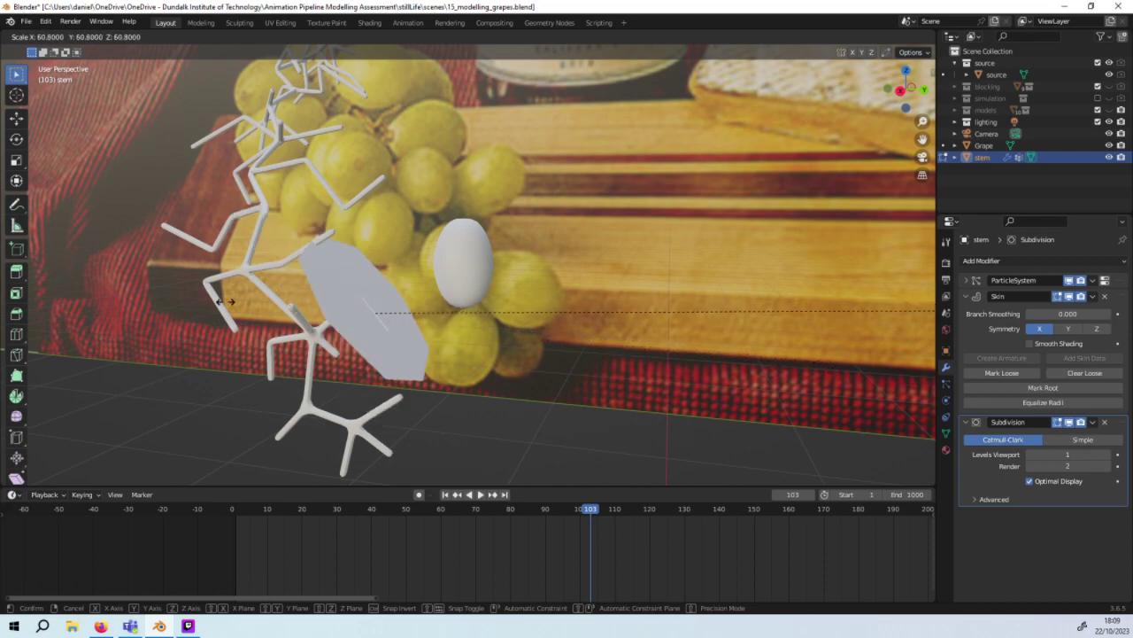
left_click(463, 292)
key("ctrl+z")
key("ctrl+z")
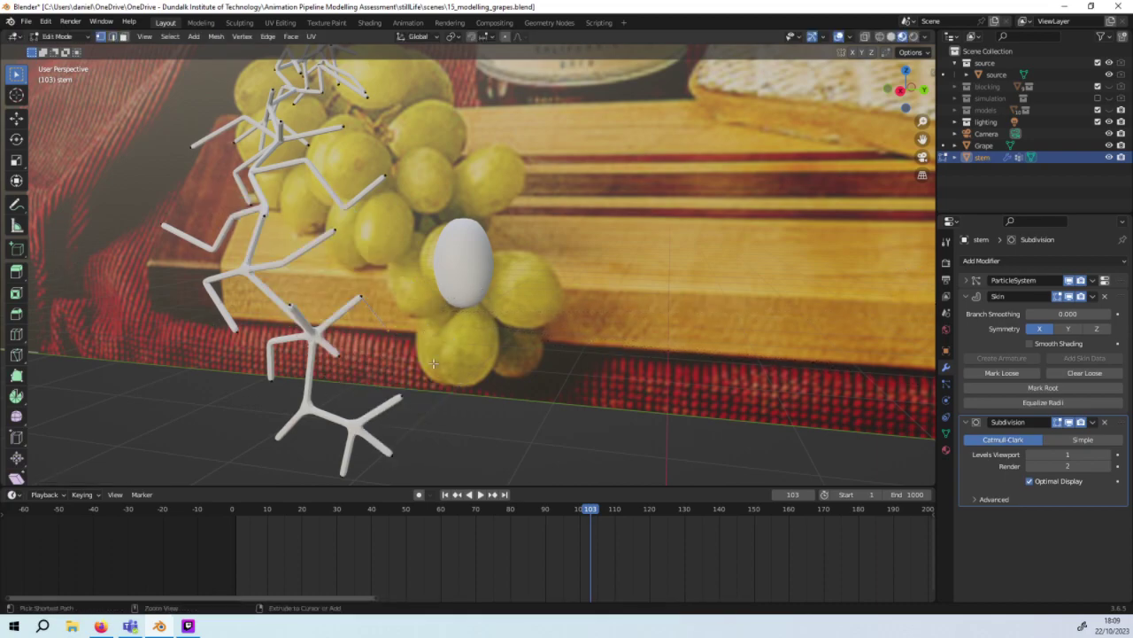
key("ctrl+z")
Step: Extrude a new edge from the upper stem branch
mouse_move(467, 332)
middle_mouse_down()
mouse_move(576, 351)
mouse_move(562, 363)
middle_mouse_up()
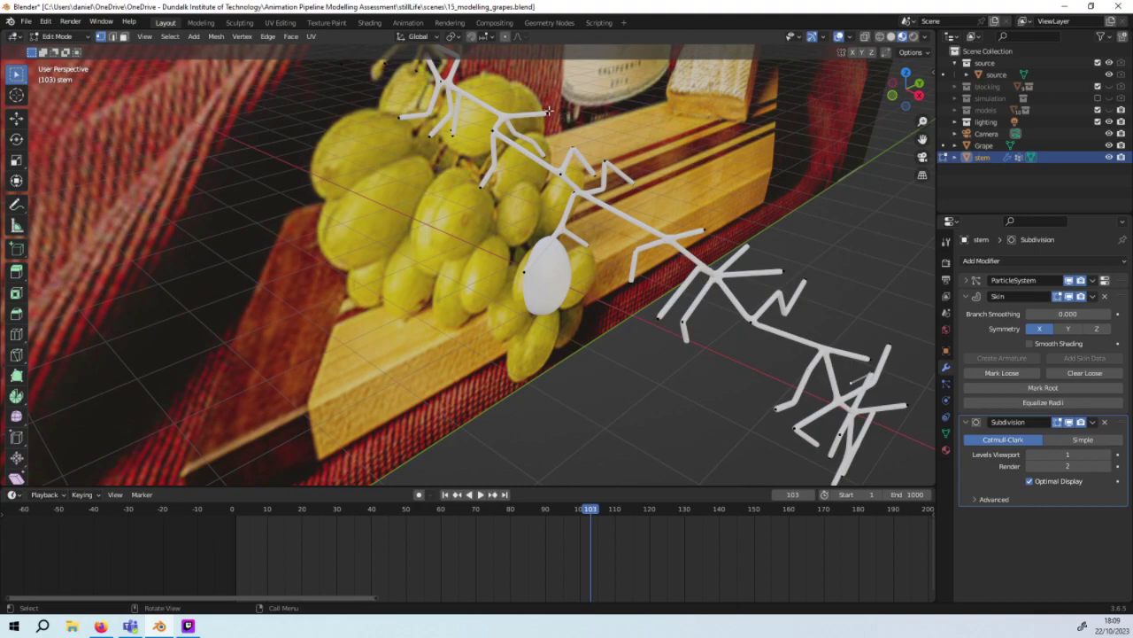
key("e")
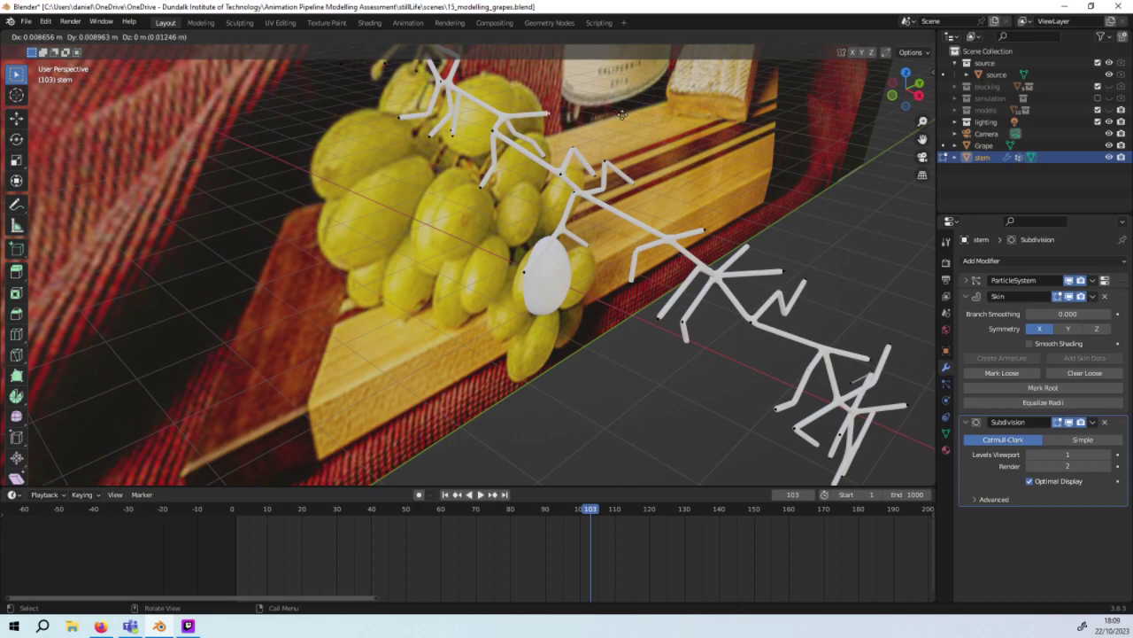
left_click(589, 139)
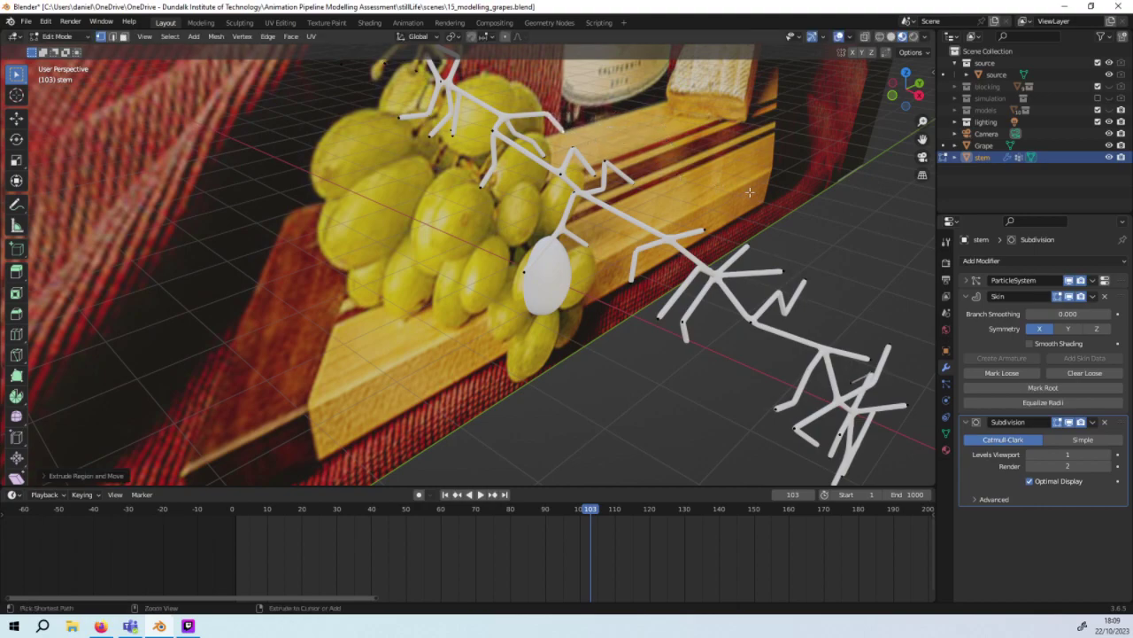
middle_click_drag(588, 139, 688, 196)
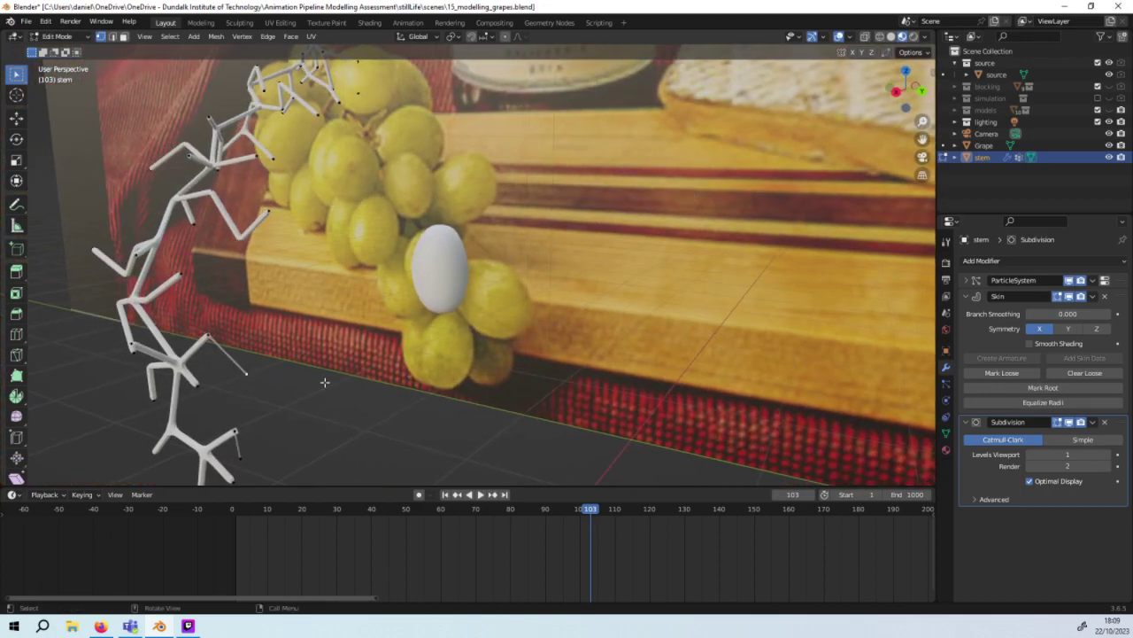
mouse_move(331, 378)
middle_mouse_down()
mouse_move(334, 387)
mouse_move(368, 356)
middle_mouse_up()
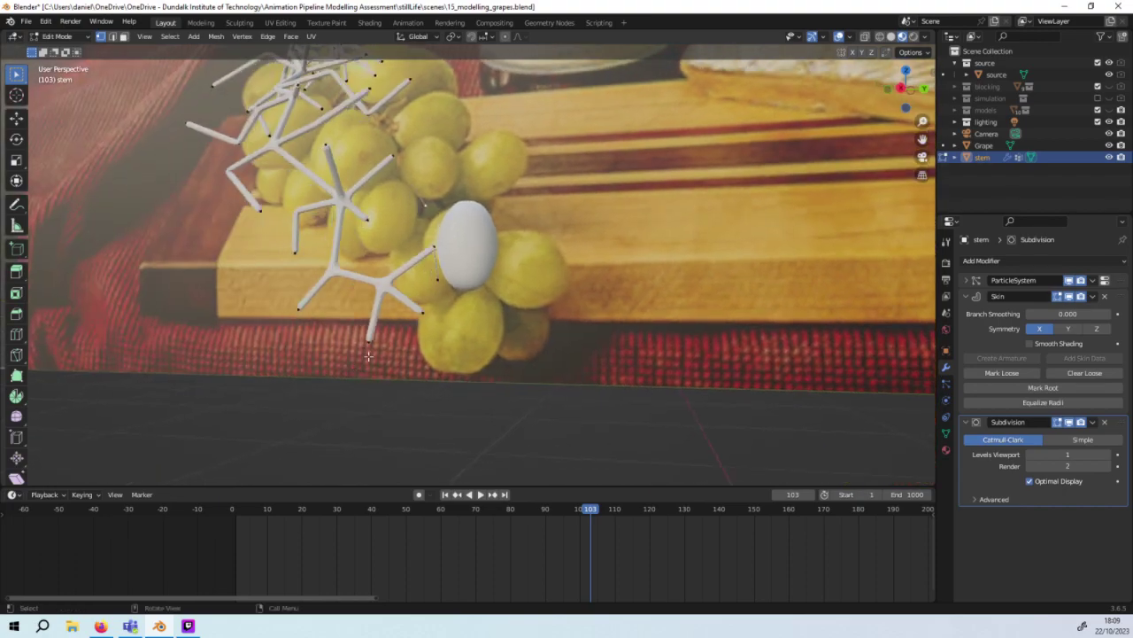
right_click(440, 280)
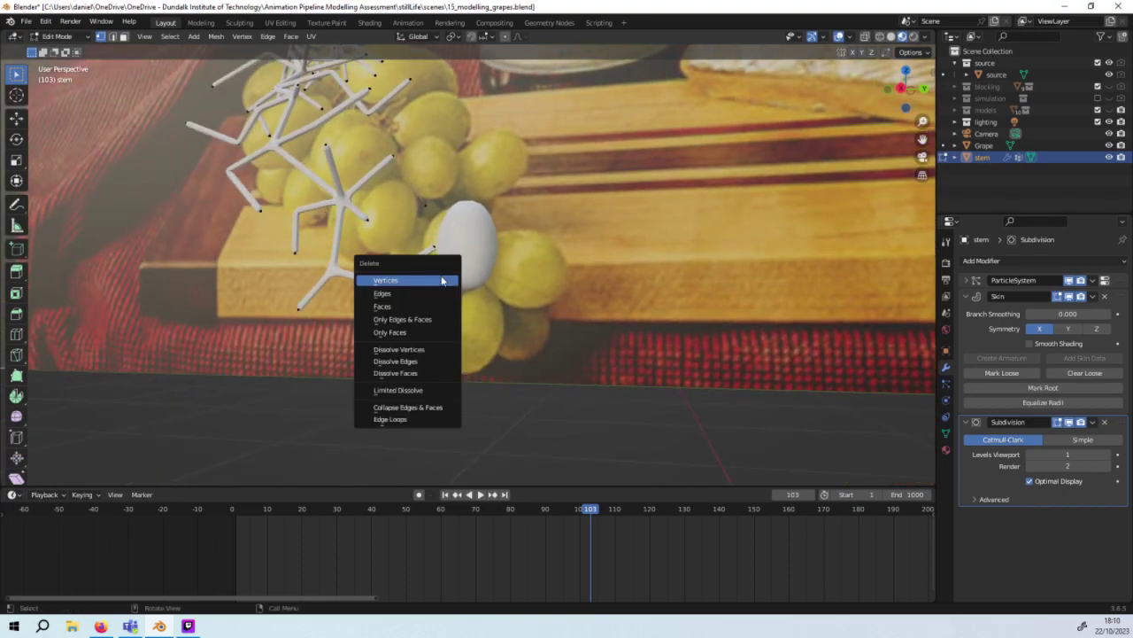
right_click(441, 234)
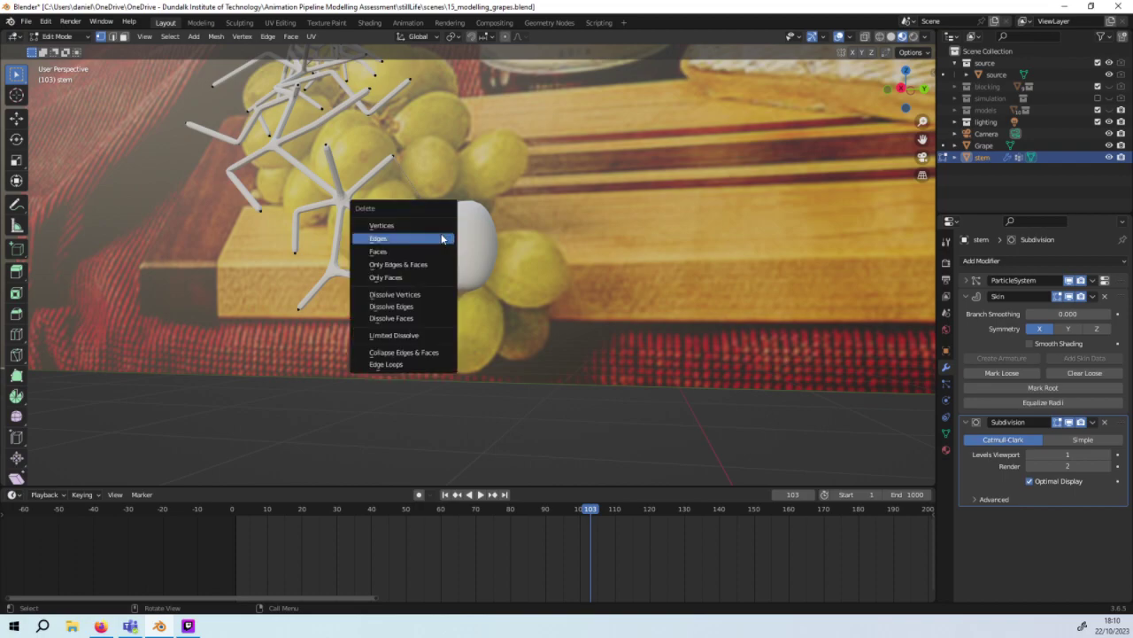
mouse_move(493, 219)
middle_mouse_down()
mouse_move(497, 243)
mouse_move(545, 279)
mouse_move(647, 296)
mouse_move(531, 244)
middle_mouse_up()
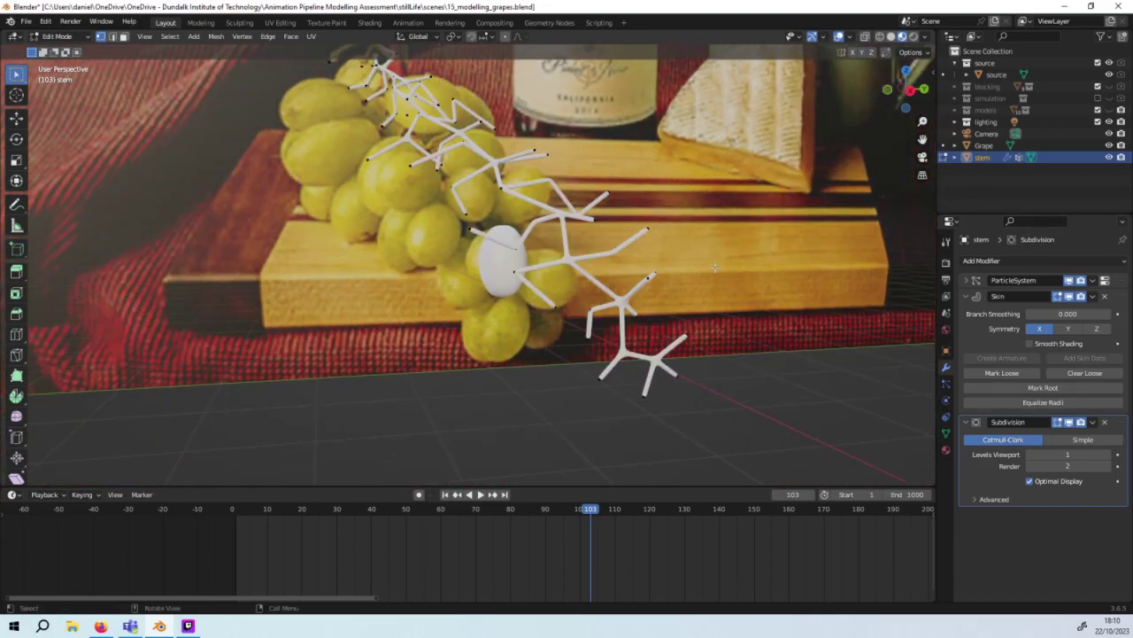
Step: Open the stem's Grapes particle settings and try a different Seed value
left_click(973, 279)
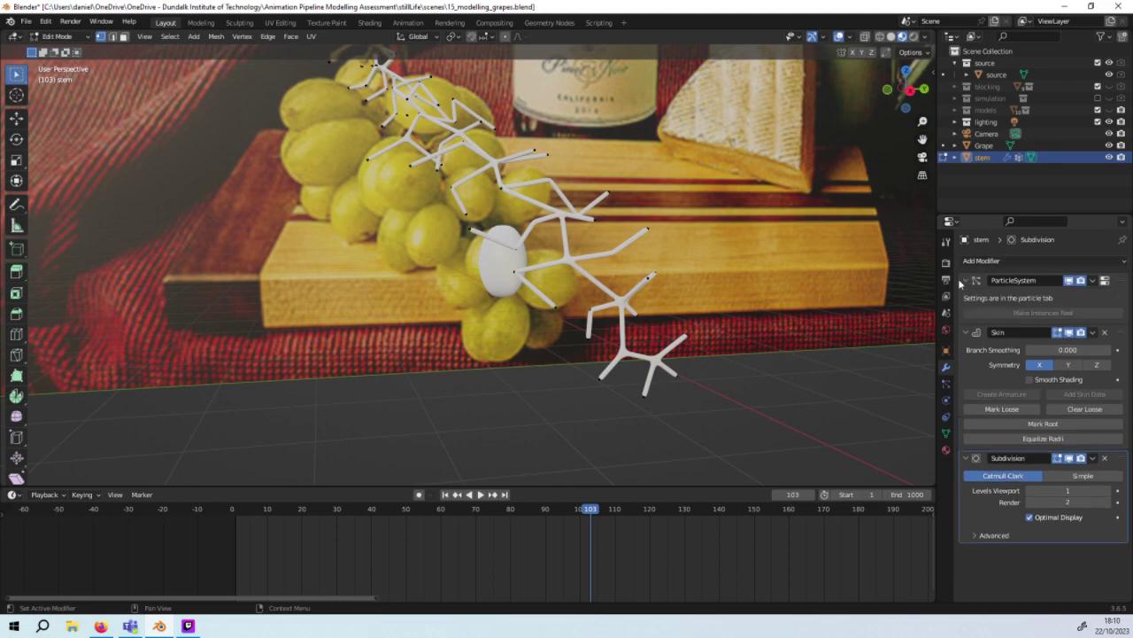
left_click(946, 382)
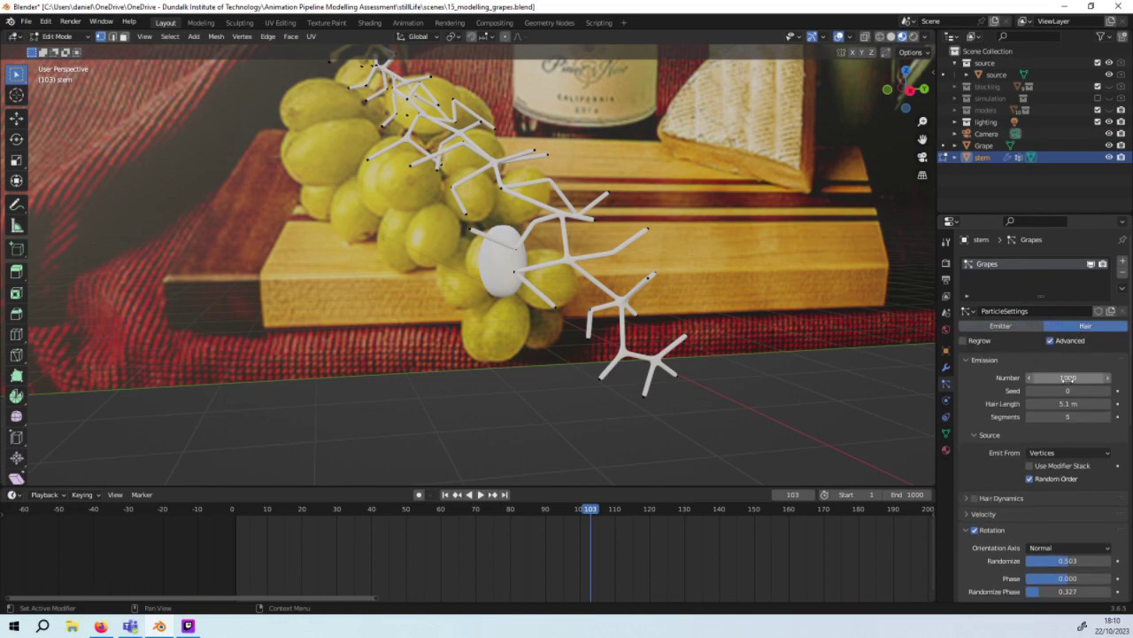
mouse_move(1068, 390)
left_mouse_down()
mouse_move(1098, 390)
mouse_move(1036, 390)
left_mouse_up()
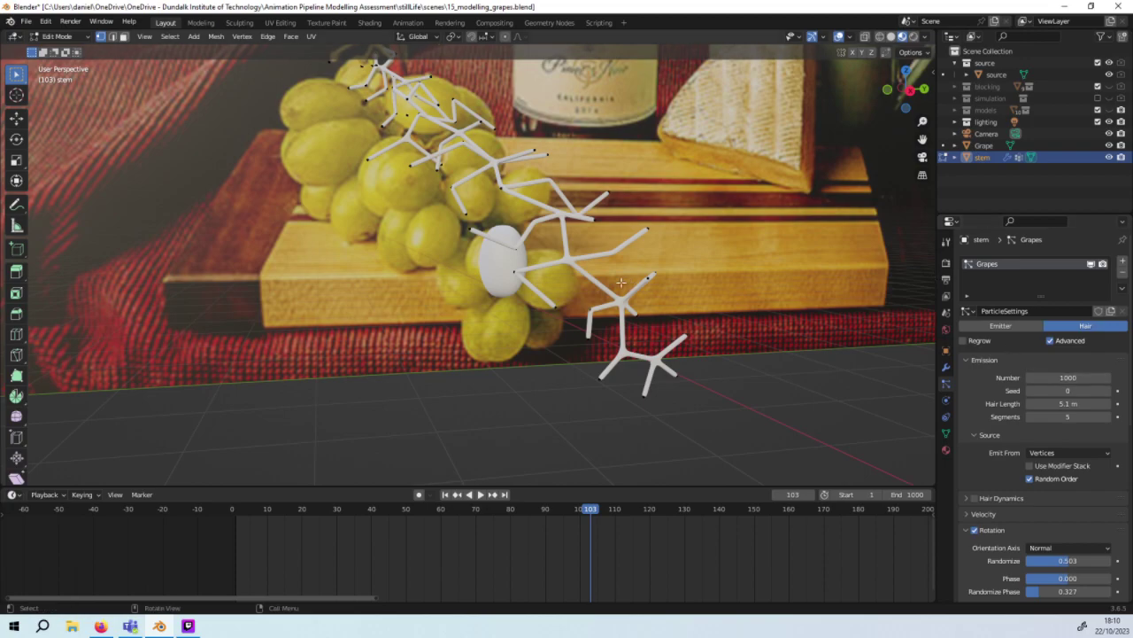
scroll(615, 237, "down", 10)
scroll(616, 237, "up", 2)
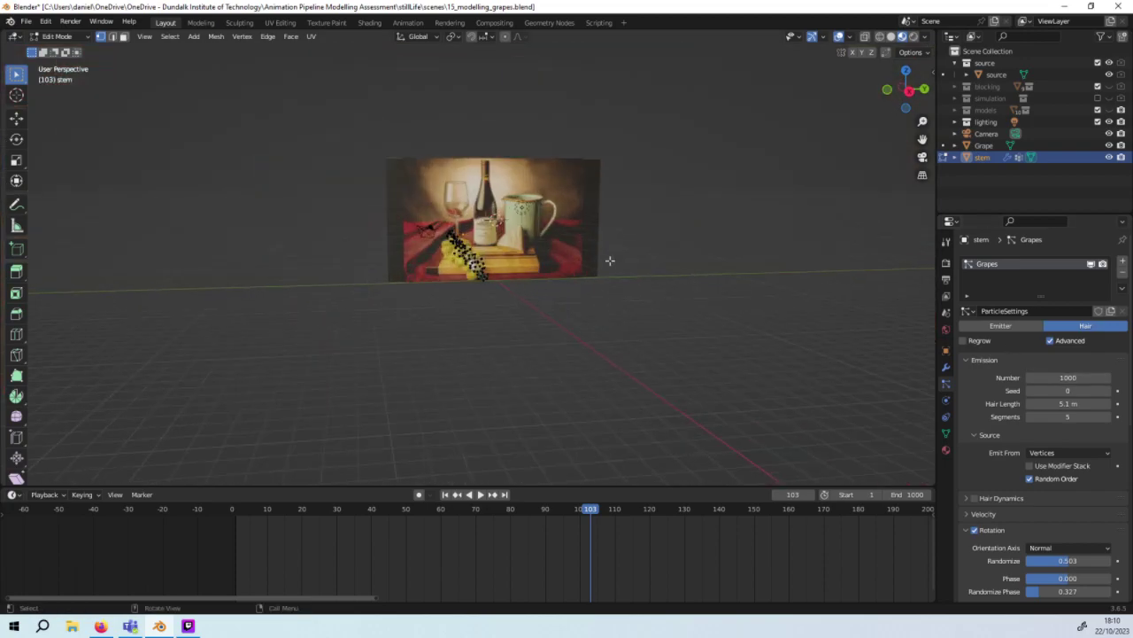
scroll(609, 259, "up", 3)
scroll(611, 262, "up", 4)
scroll(1054, 482, "down", 7)
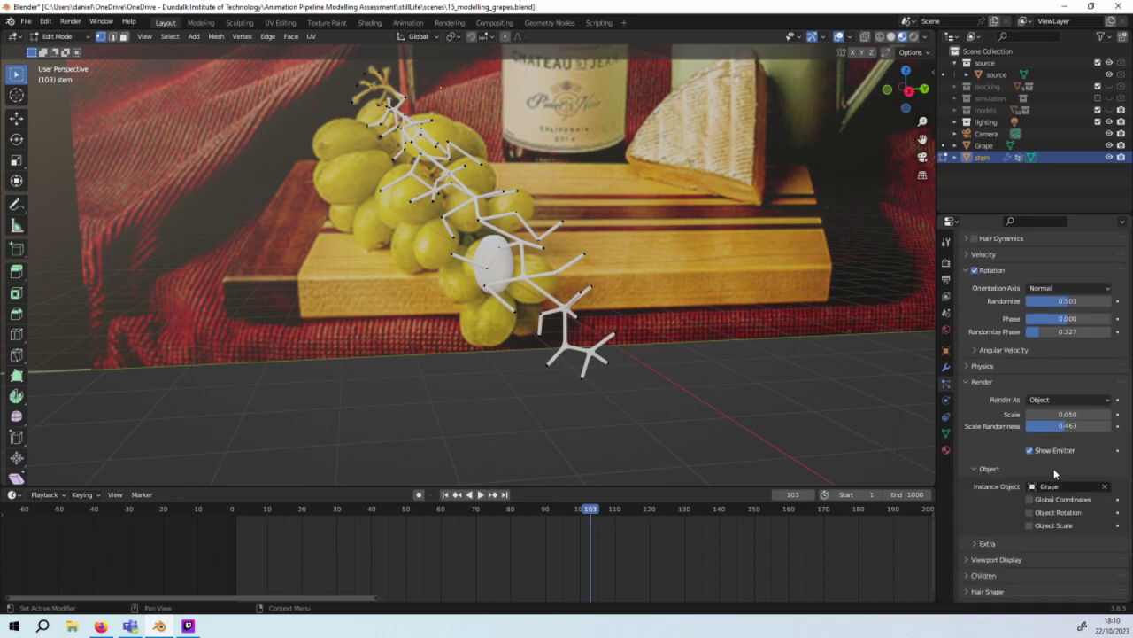
scroll(1054, 470, "down", 2)
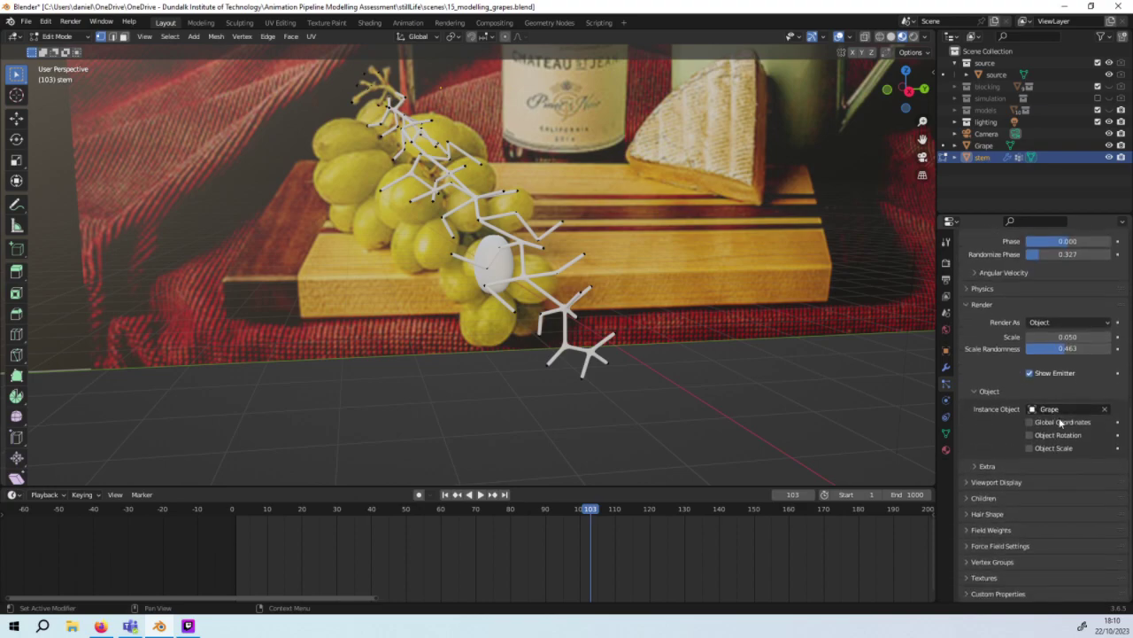
Step: Enable Object Rotation for the instanced Grape objects
left_click(1061, 435)
scroll(1018, 381, "up", 3)
scroll(1015, 379, "up", 4)
scroll(1014, 379, "up", 2)
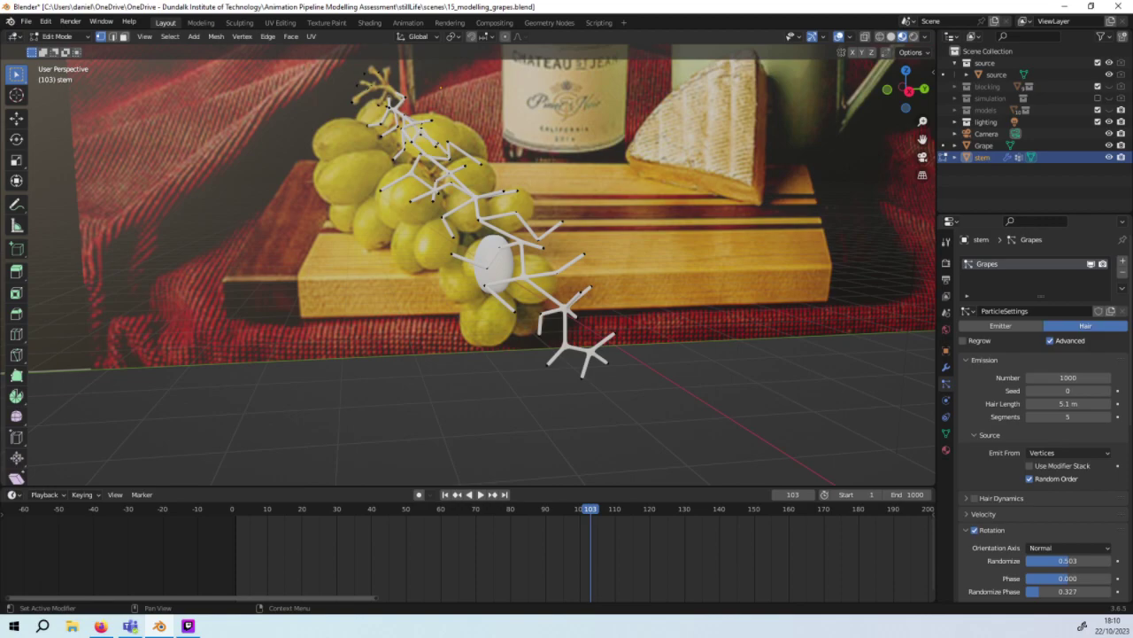
Step: Orbit around the bunch and enlarge the skin radius at the first selected stem vertices
mouse_move(862, 356)
middle_mouse_down()
mouse_move(678, 311)
mouse_move(665, 251)
mouse_move(777, 240)
mouse_move(730, 355)
mouse_move(772, 362)
middle_mouse_up()
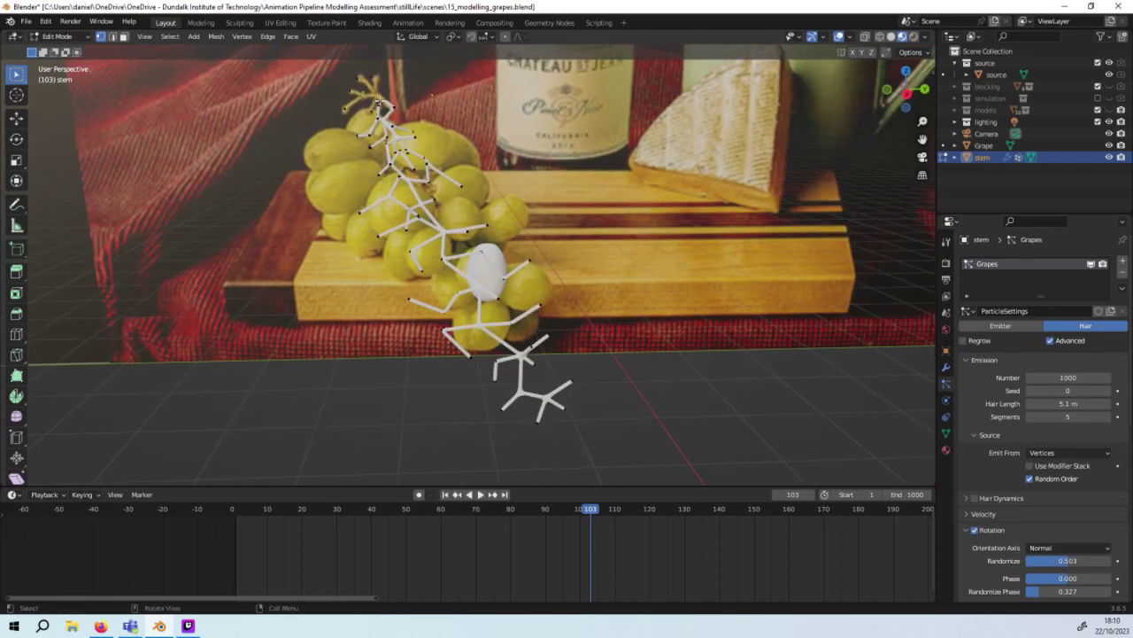
middle_click_drag(431, 94, 445, 180)
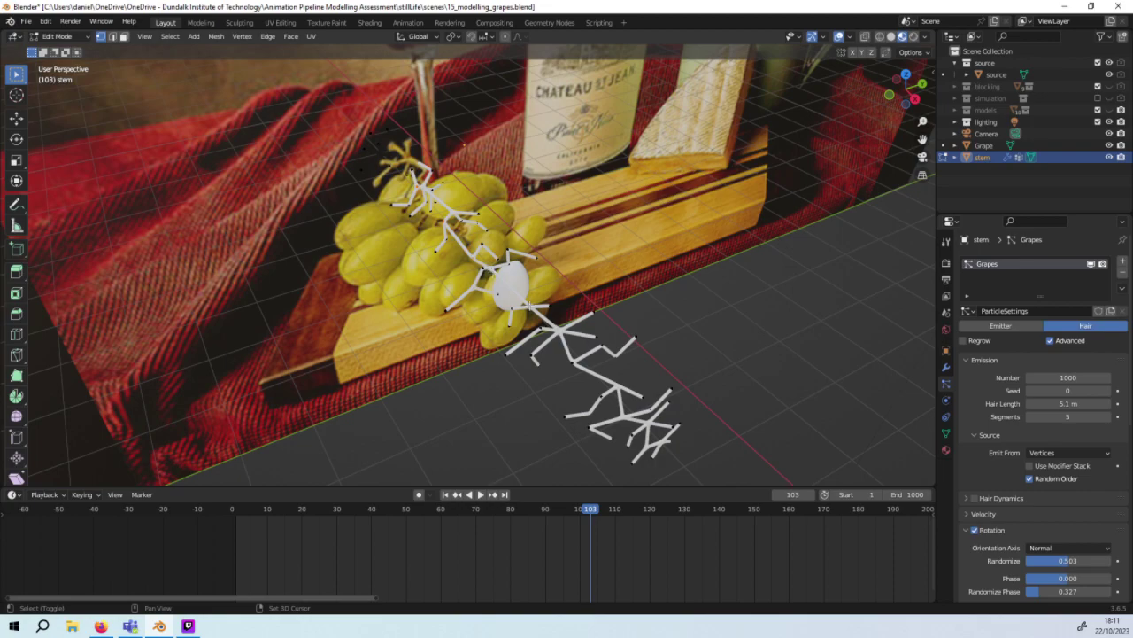
mouse_move(532, 310)
middle_mouse_down()
mouse_move(604, 70)
mouse_move(615, 76)
middle_mouse_up()
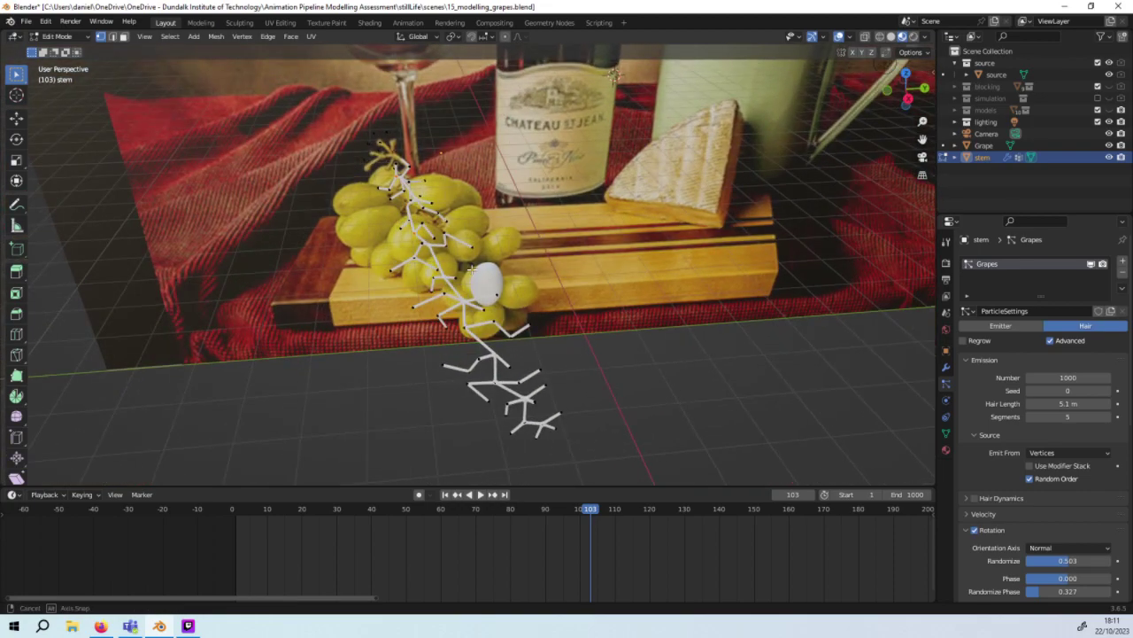
key("ctrl")
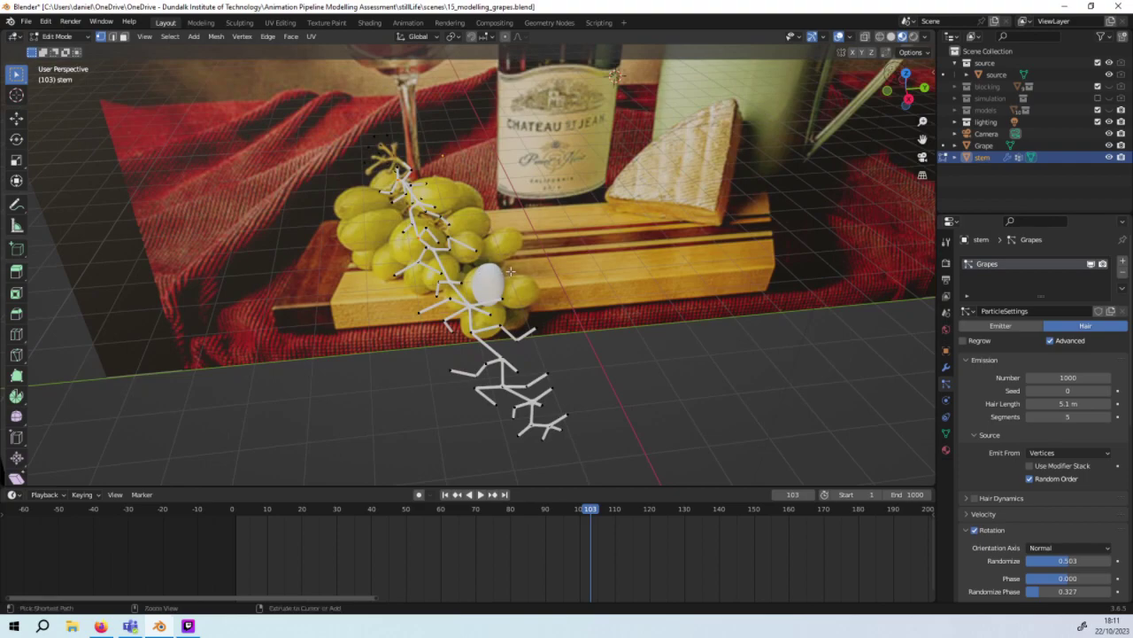
key("s")
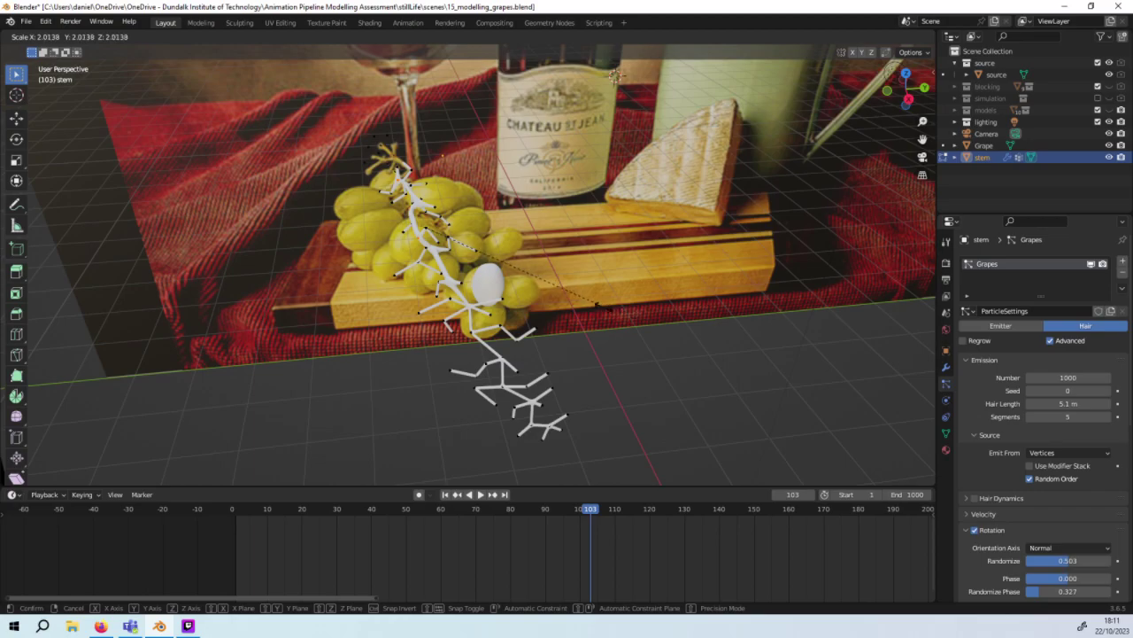
left_click(602, 305)
Step: Select a run of vertices along a branch and scale up their skin thickness
middle_click_drag(602, 305, 629, 284)
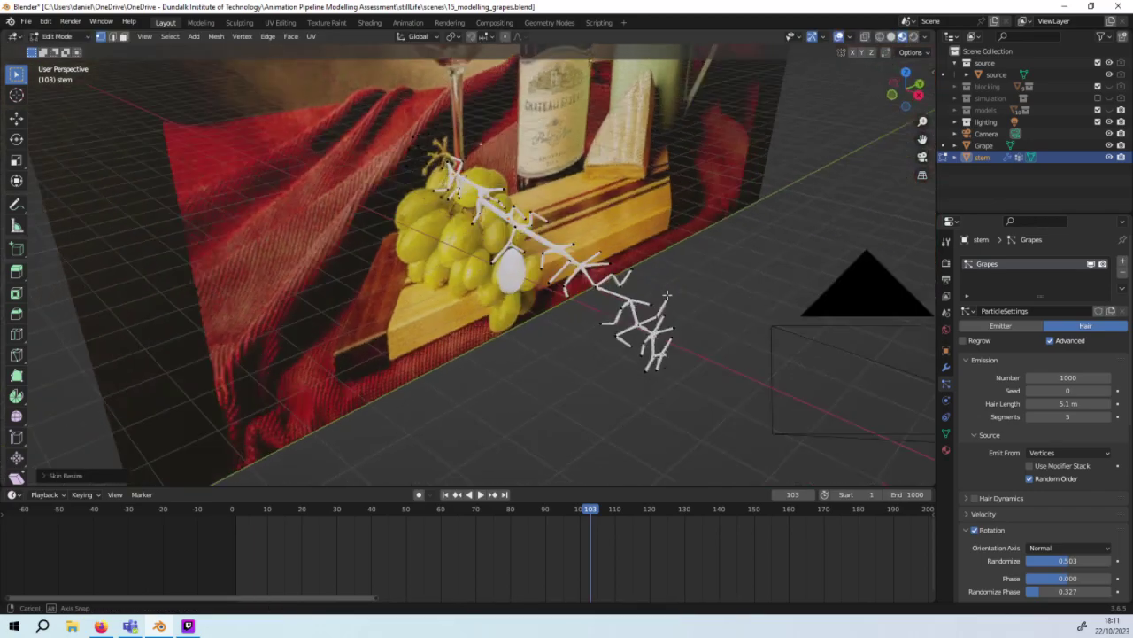
scroll(569, 215, "up", 4)
mouse_move(570, 216)
middle_mouse_down()
mouse_move(522, 237)
mouse_move(404, 195)
mouse_move(417, 222)
mouse_move(466, 222)
mouse_move(487, 193)
middle_mouse_up()
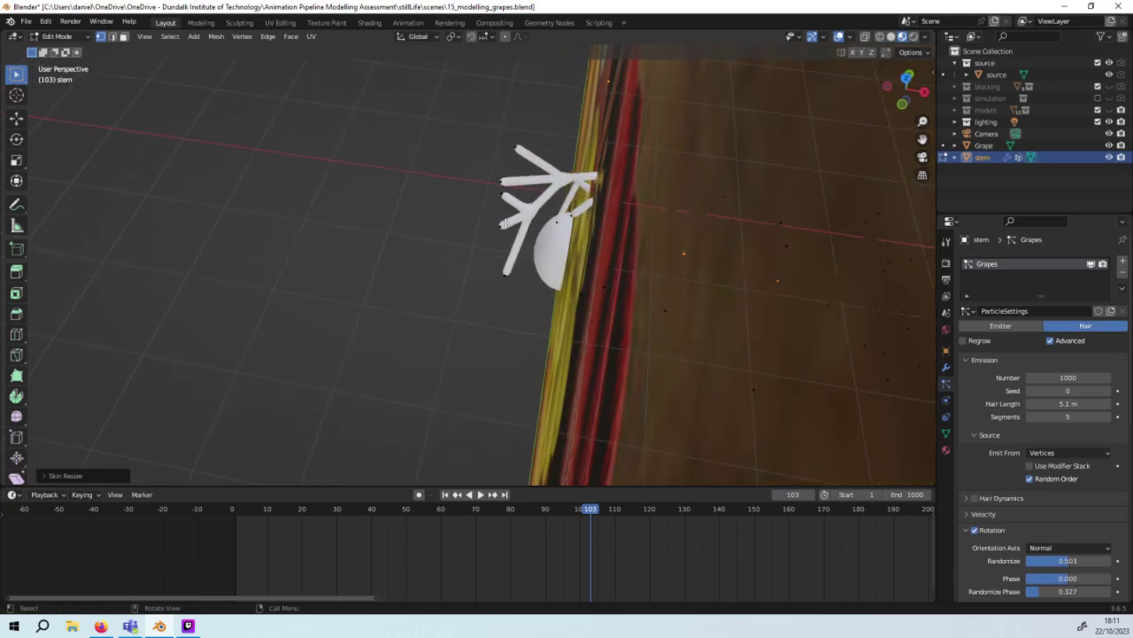
left_click(503, 223, "ctrl")
middle_click_drag(550, 186, 422, 137, "ctrl")
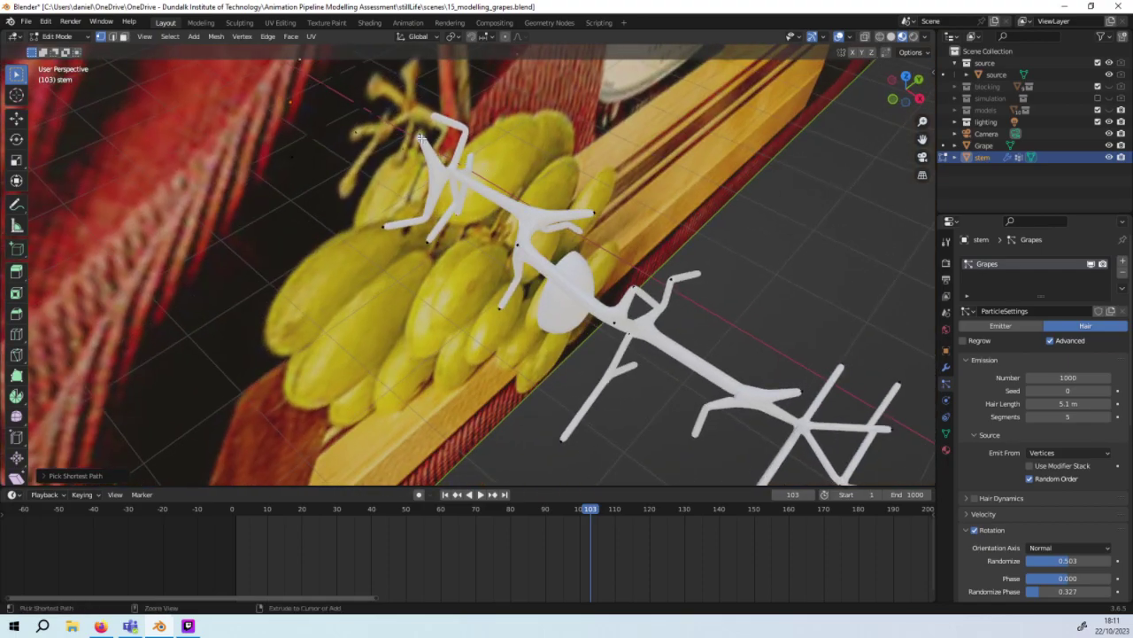
key("s")
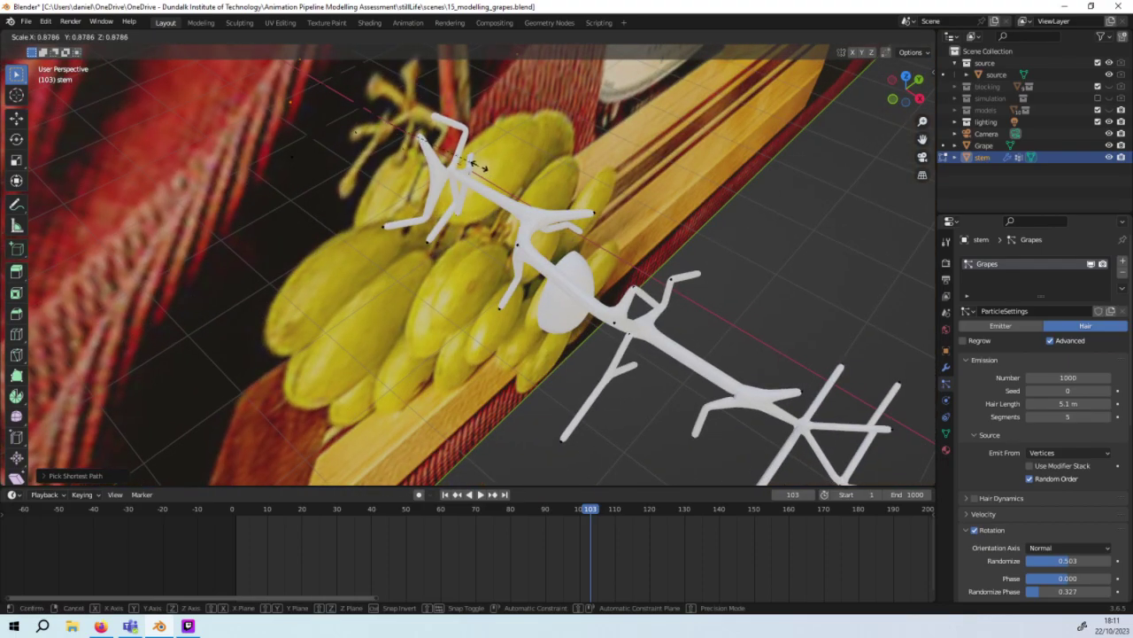
left_click(530, 181)
Step: Pick a vertex on another stem branch and enlarge its skin with Ctrl+A
mouse_move(530, 180)
middle_mouse_down()
mouse_move(567, 186)
mouse_move(497, 158)
middle_mouse_up()
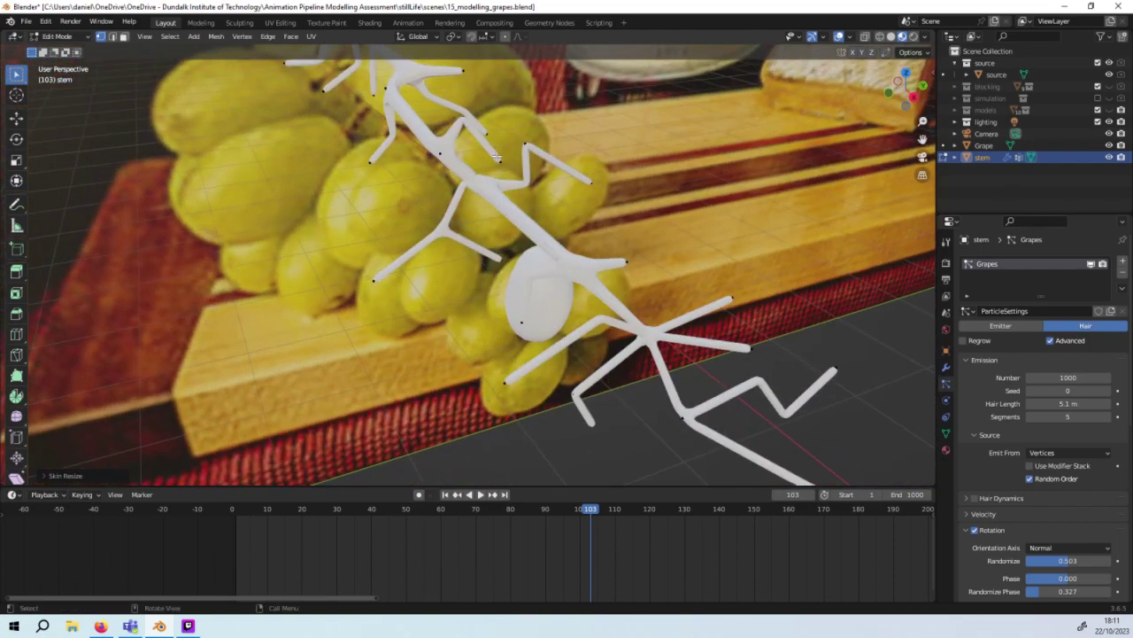
left_click(451, 224)
key("ctrl+a")
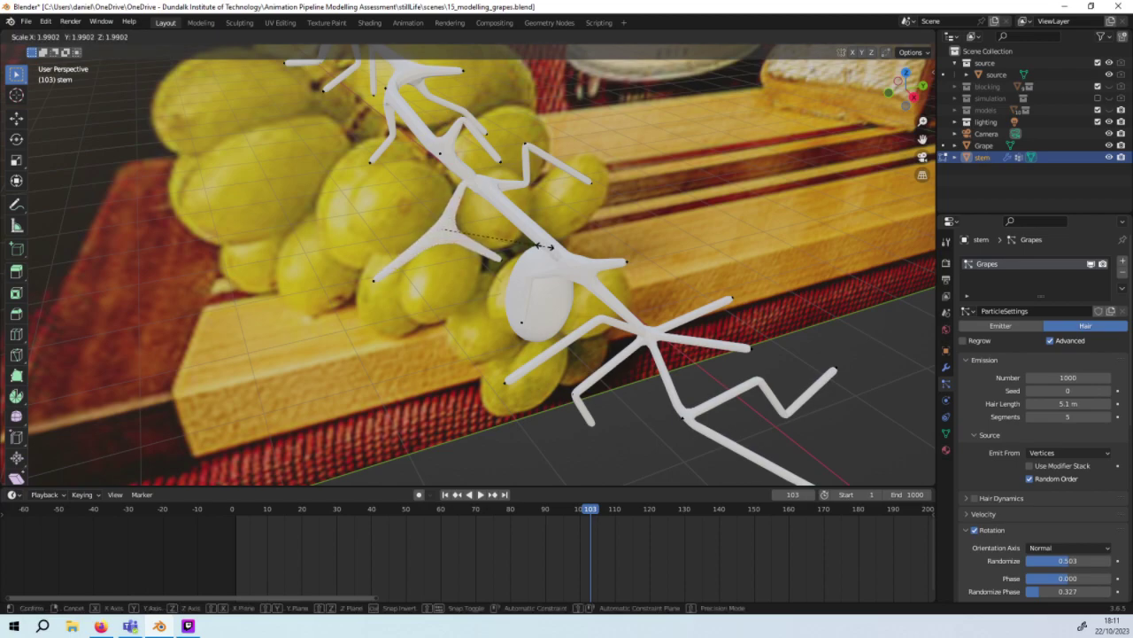
left_click(483, 232)
mouse_move(482, 232)
middle_mouse_down()
mouse_move(435, 255)
mouse_move(509, 300)
middle_mouse_up()
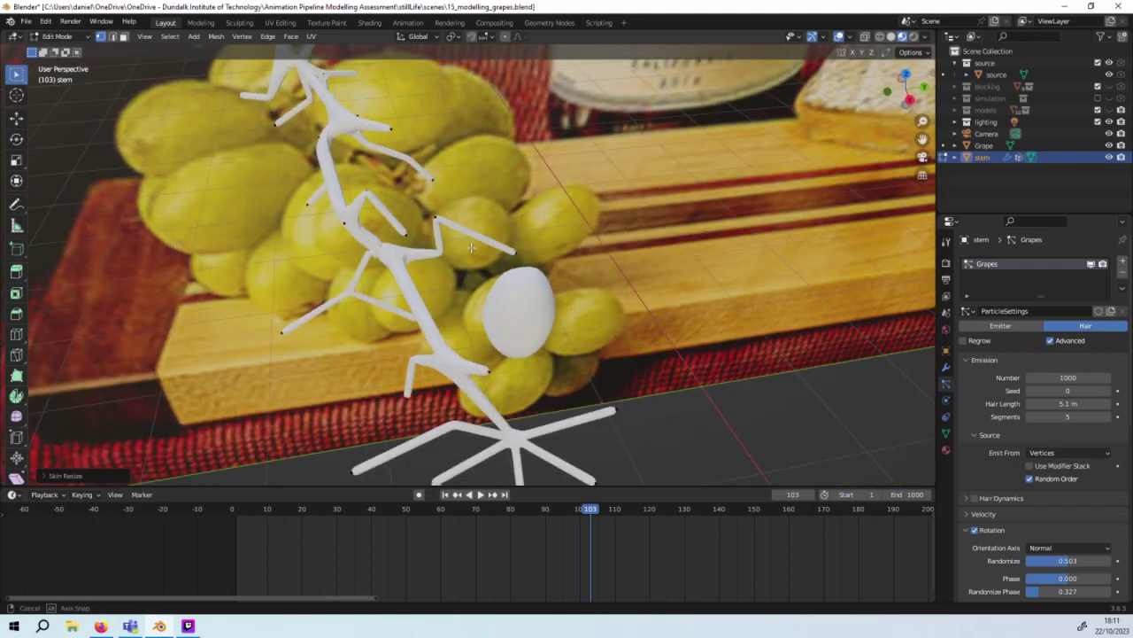
Step: Zoom in on the stem and thicken the skin along a lower branch's vertex path
scroll(487, 293, "up", 2)
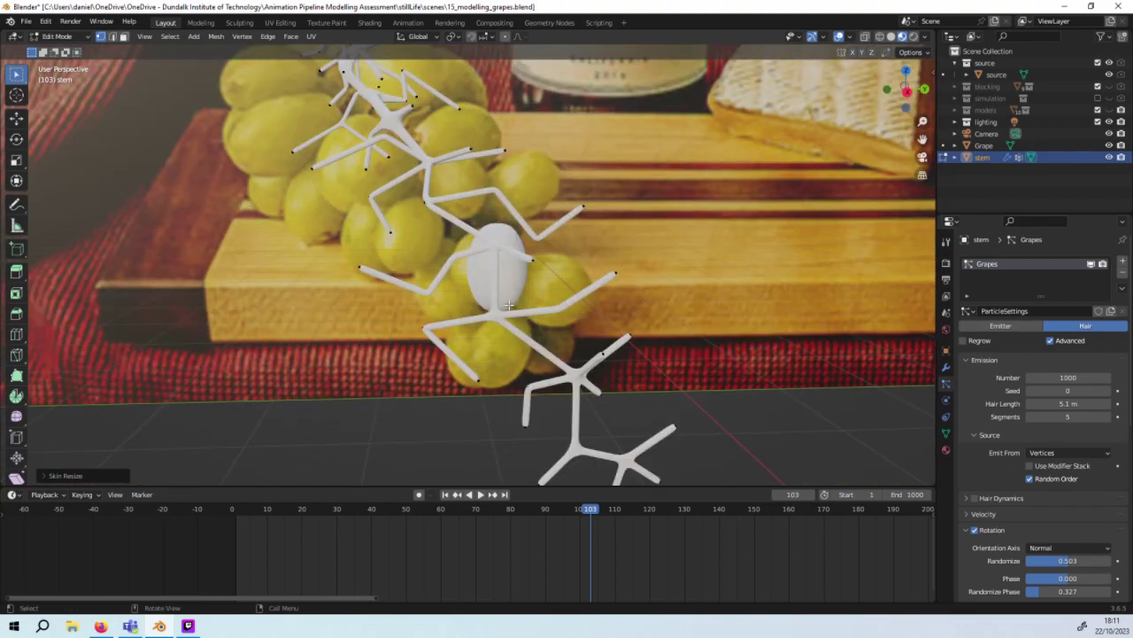
scroll(461, 278, "up", 2)
scroll(434, 270, "up", 2)
scroll(419, 266, "up", 1)
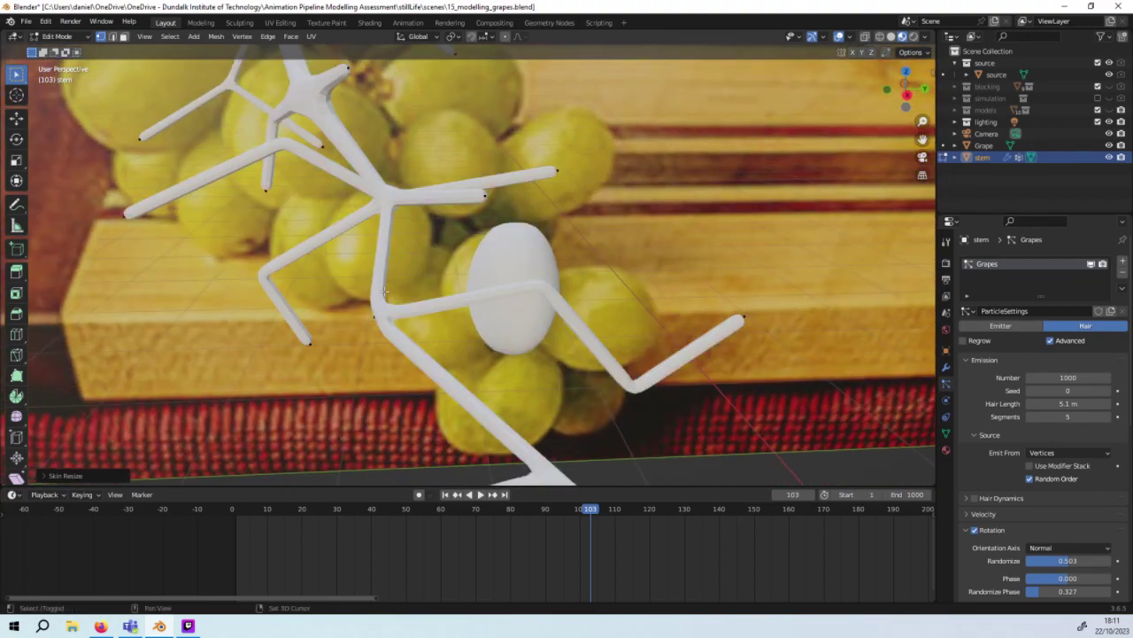
scroll(482, 358, "down", 2)
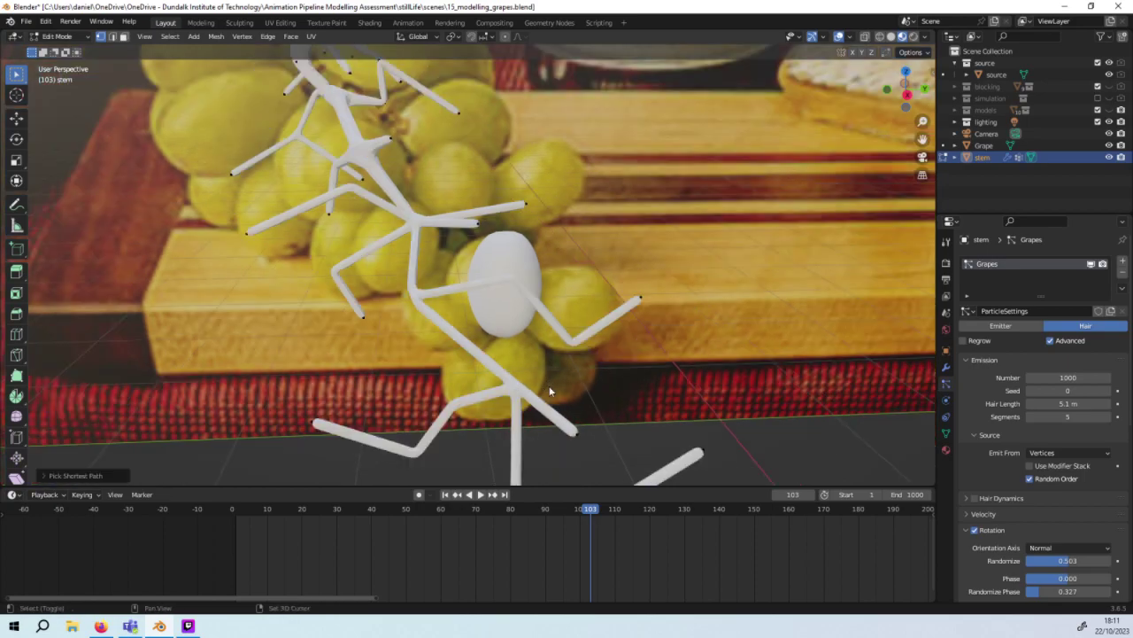
key("shift+a")
key("Escape")
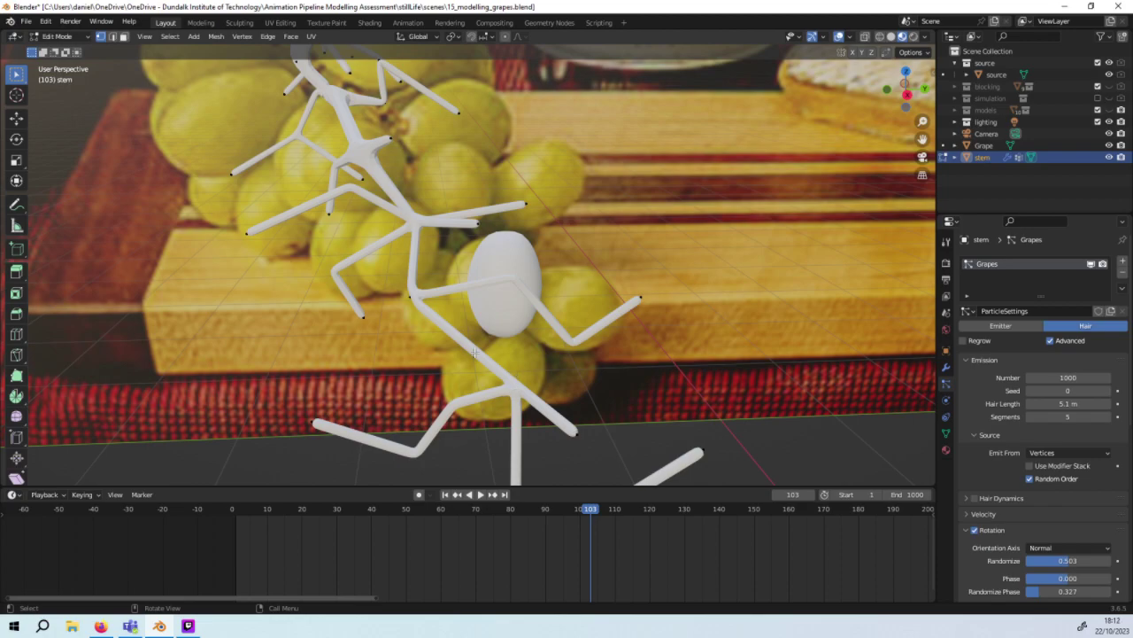
left_click(413, 295, "ctrl")
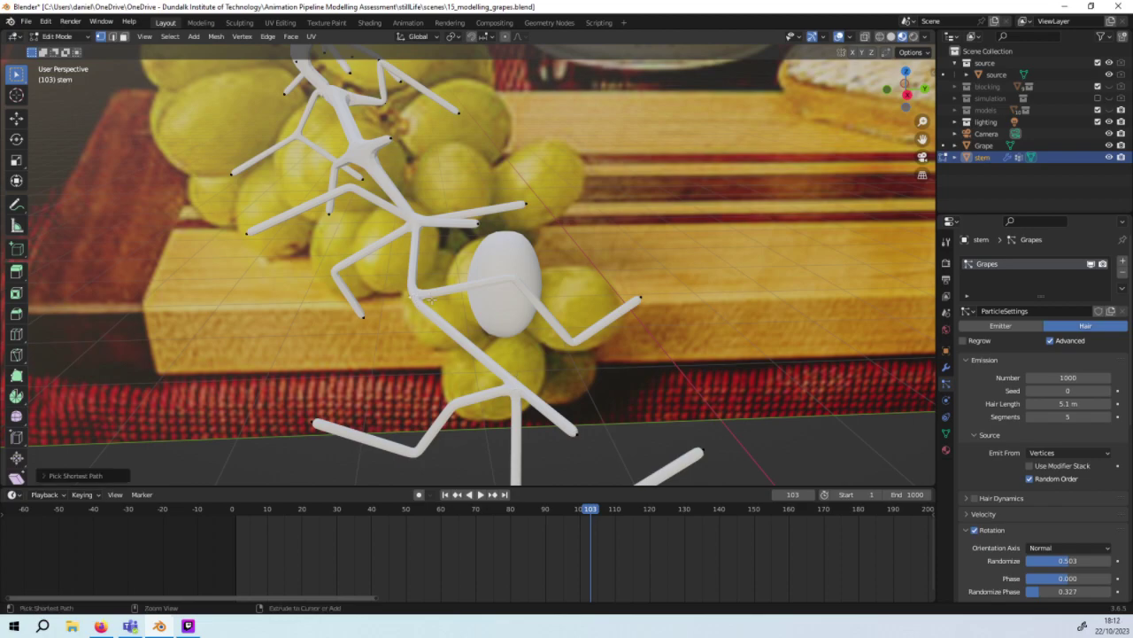
key("shift+g")
left_click(536, 367)
key("s")
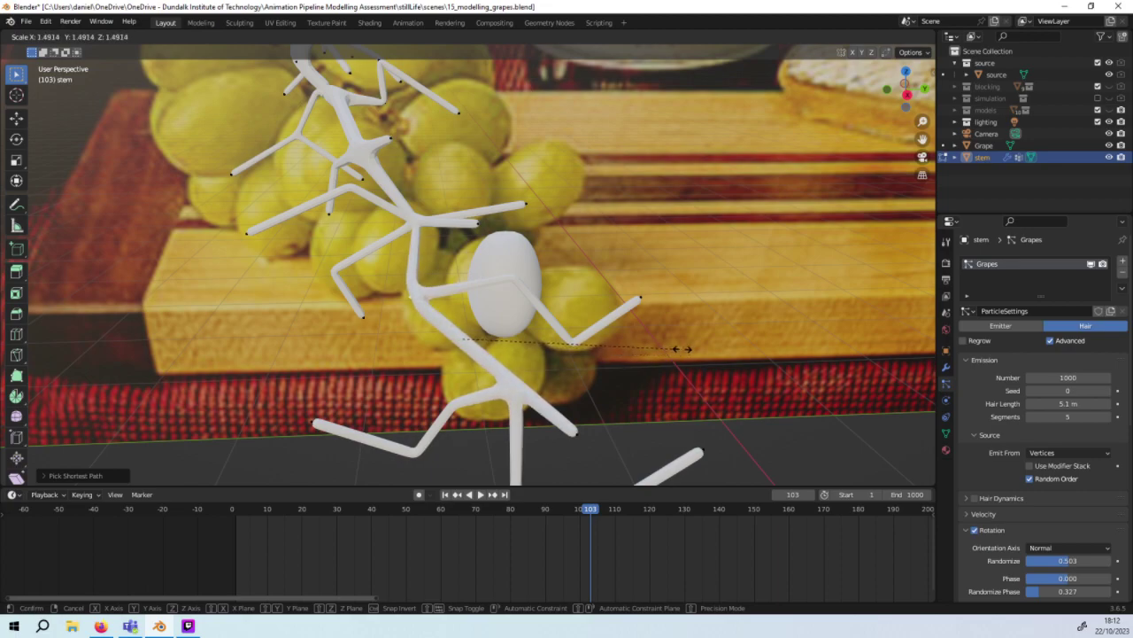
left_click(673, 358)
Step: Orbit to a frontal view and resize the skin at the chosen stem vertices
scroll(655, 390, "down", 3)
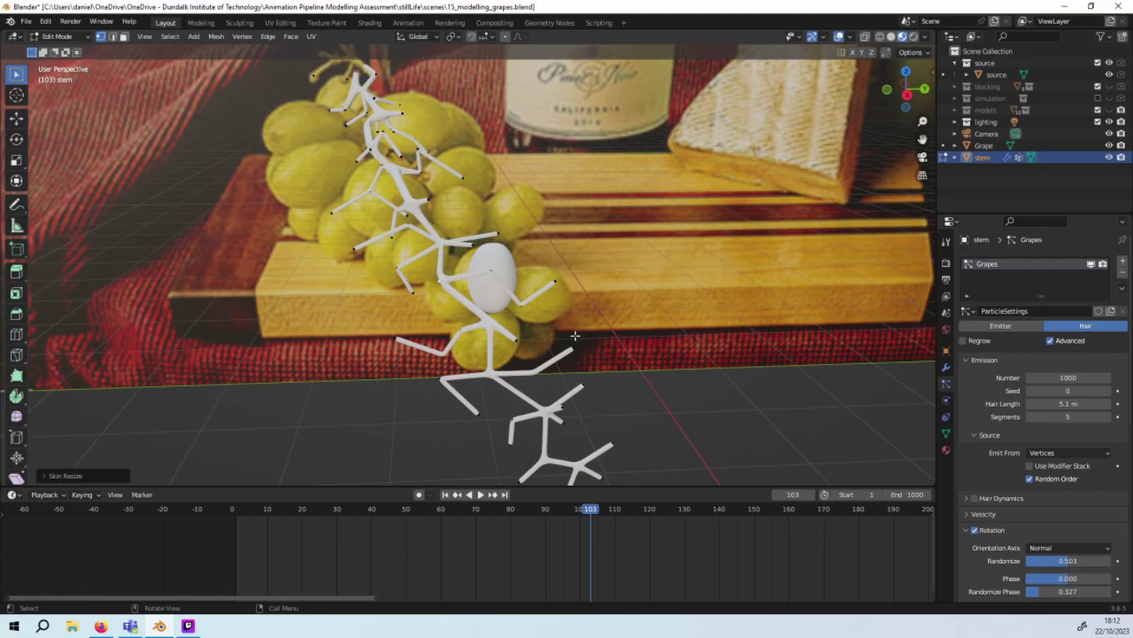
mouse_move(574, 335)
middle_mouse_down()
mouse_move(703, 358)
mouse_move(596, 315)
mouse_move(501, 338)
mouse_move(529, 358)
mouse_move(488, 387)
middle_mouse_up()
middle_click_drag(464, 350, 350, 264)
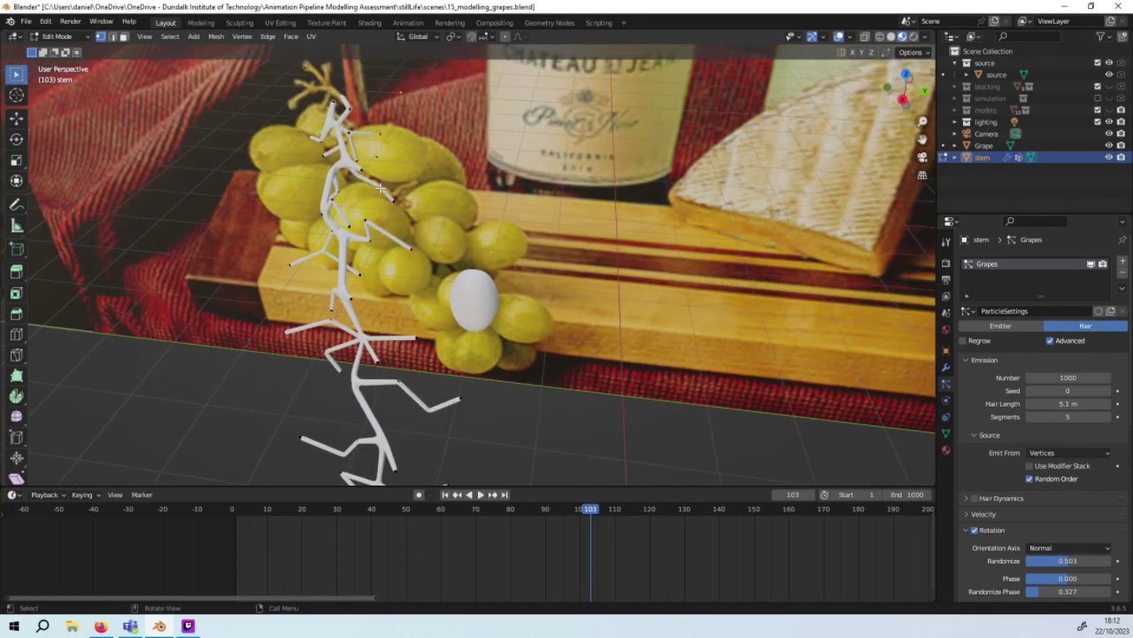
key("ctrl+a")
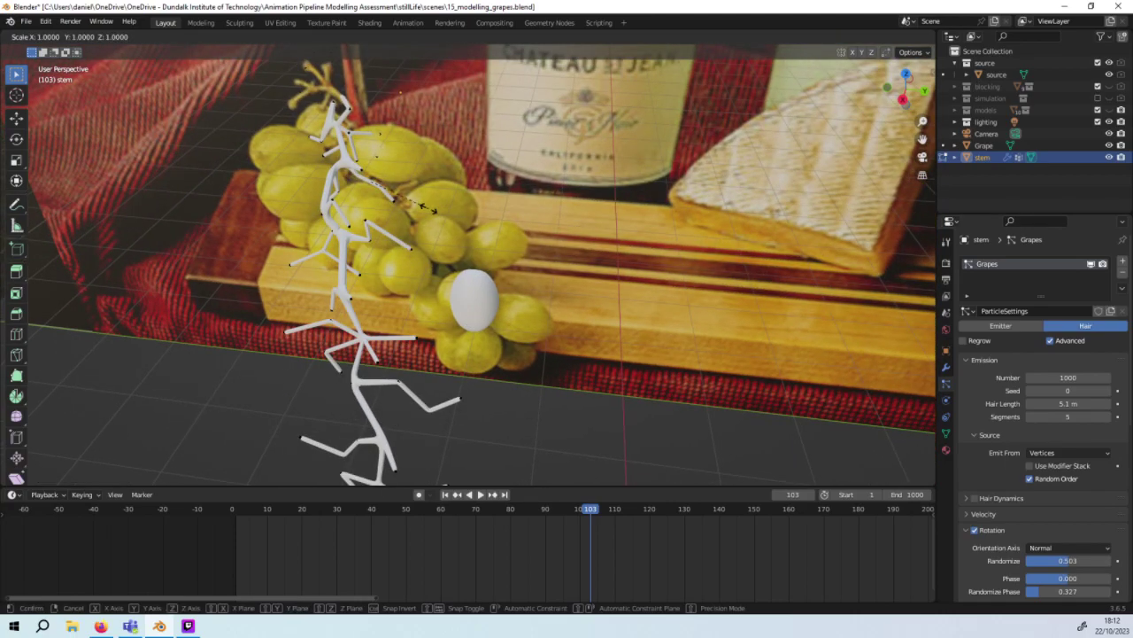
left_click(472, 210)
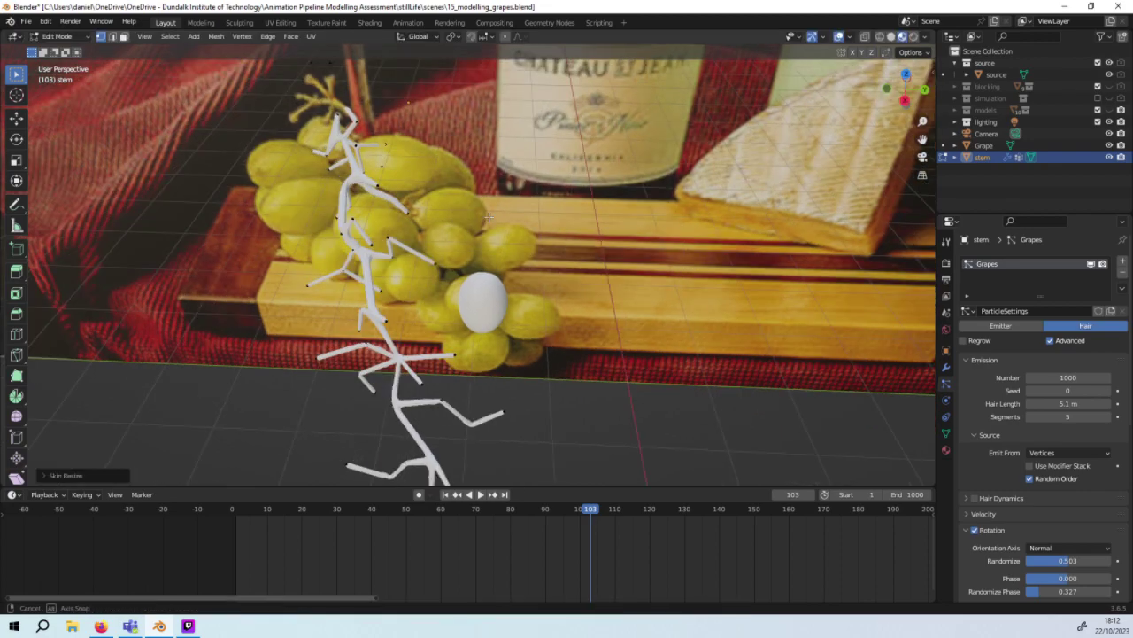
Step: Shrink the skin on an upper branch to about 0.86 of its radius
mouse_move(472, 210)
middle_mouse_down()
mouse_move(378, 199)
mouse_move(734, 102)
middle_mouse_up()
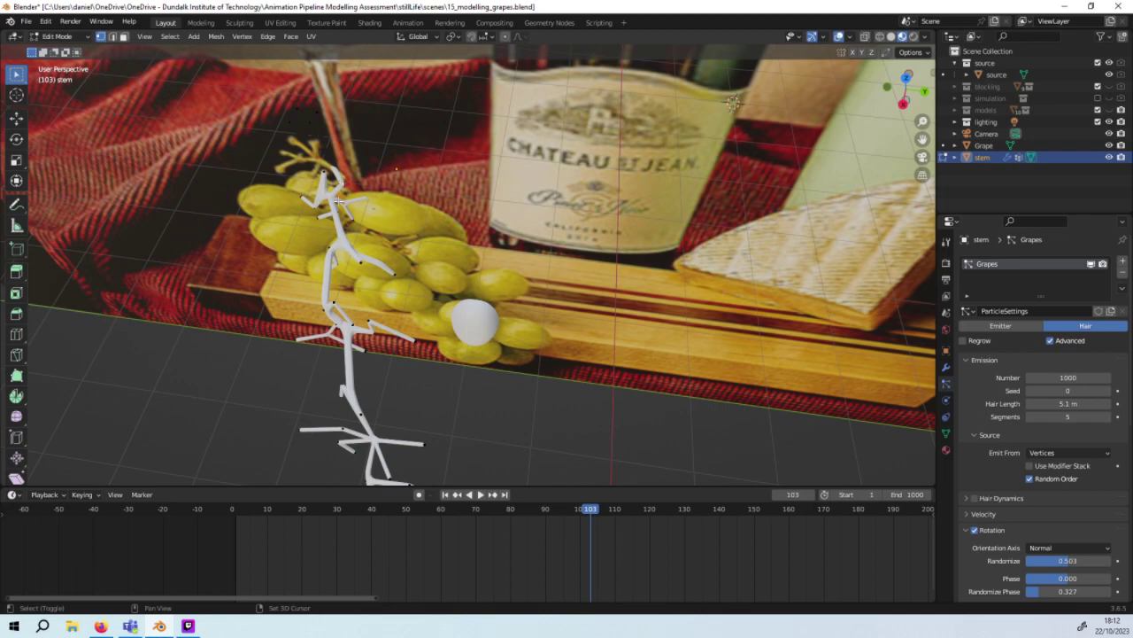
middle_click_drag(338, 202, 372, 217)
key("ctrl+a")
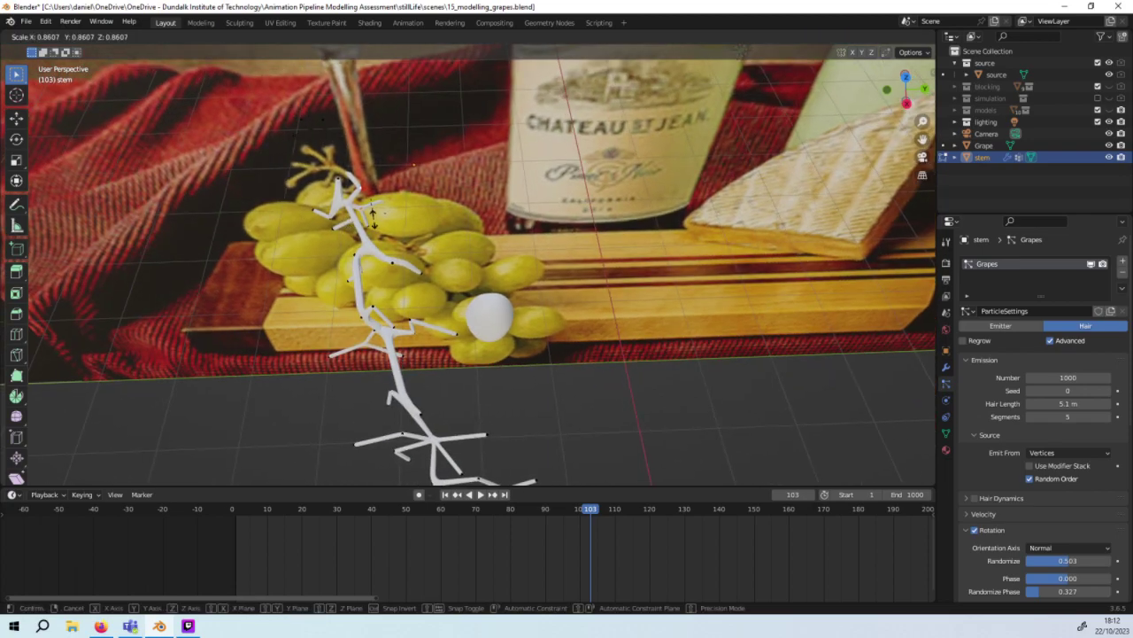
left_click(393, 222)
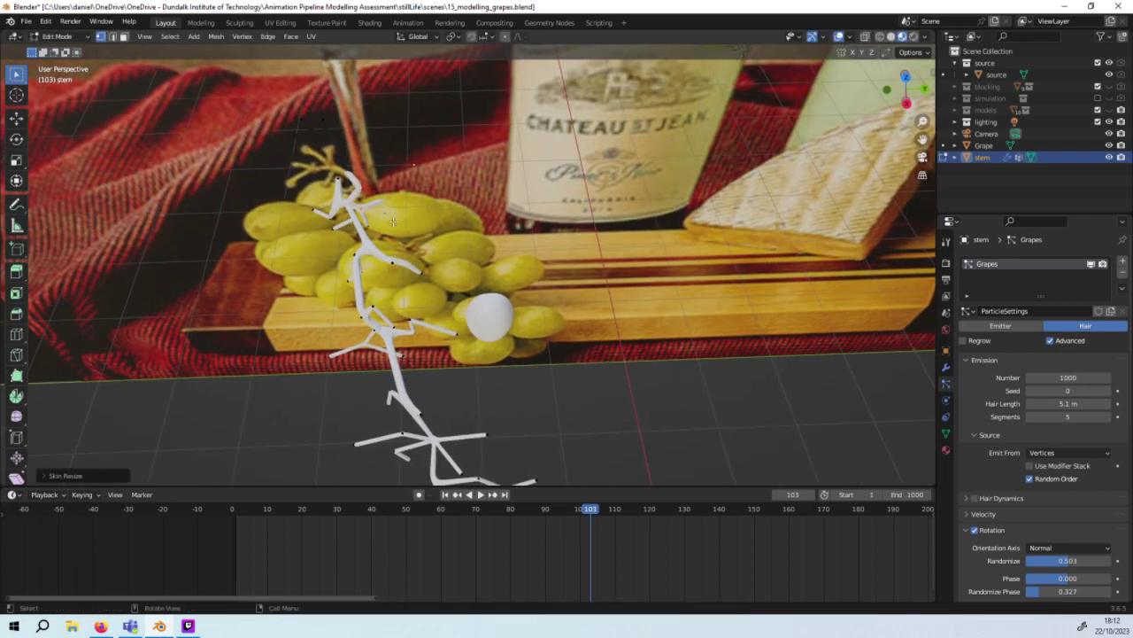
mouse_move(392, 221)
middle_mouse_down()
mouse_move(305, 149)
mouse_move(465, 168)
mouse_move(414, 154)
mouse_move(439, 232)
middle_mouse_up()
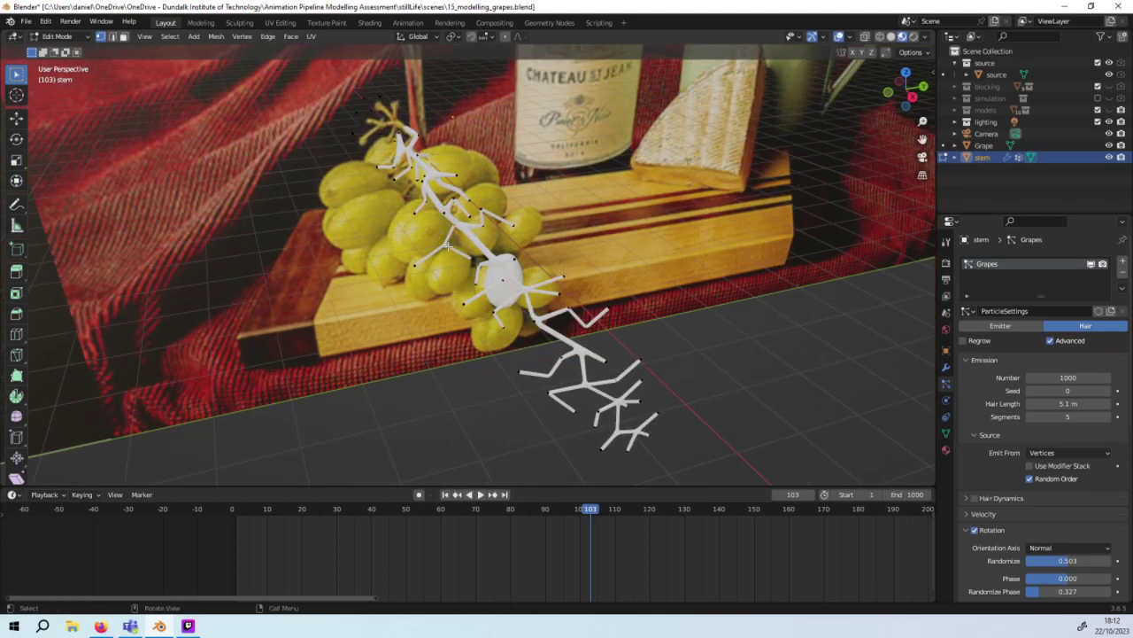
Step: Thicken the skin at the chosen vertices and then on another branch
key("s")
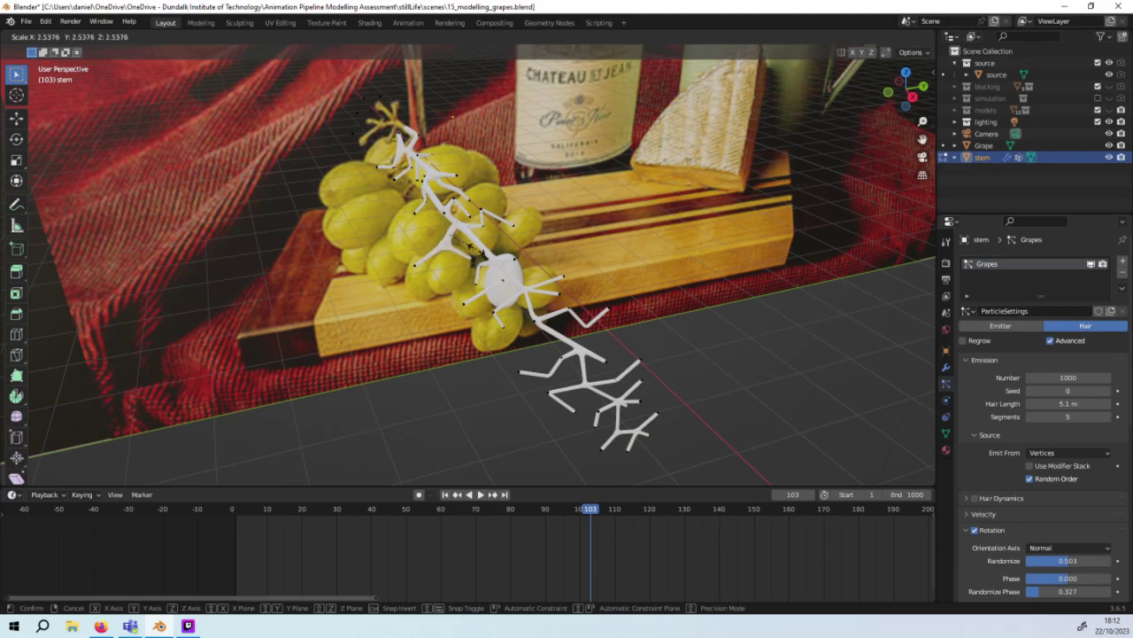
key("Return")
mouse_move(443, 266)
middle_mouse_down()
mouse_move(424, 269)
mouse_move(451, 253)
middle_mouse_up()
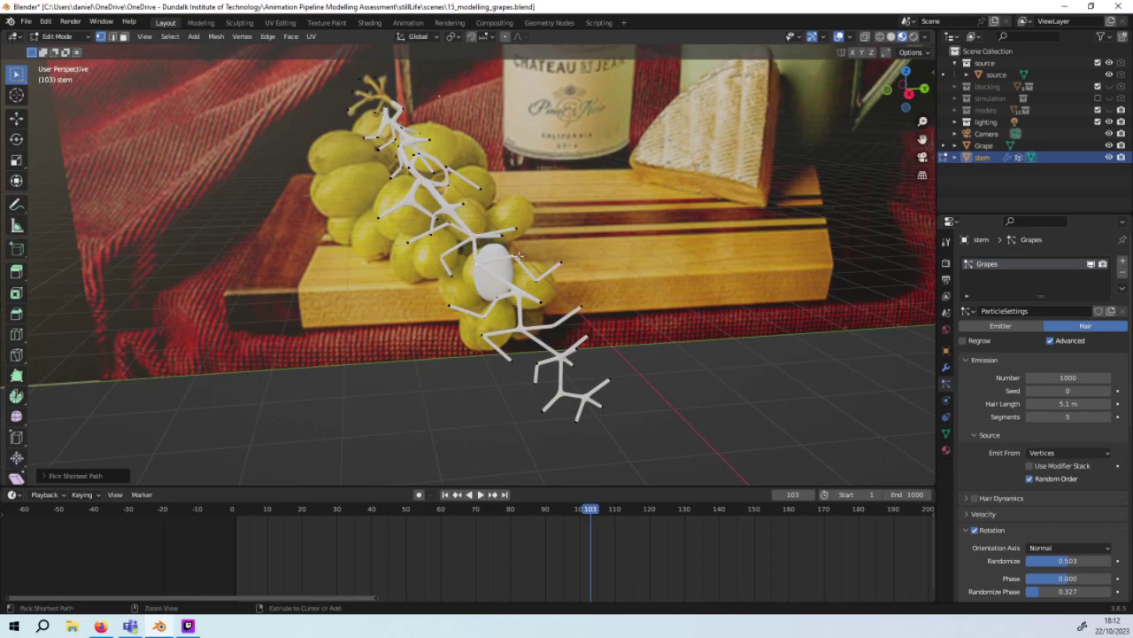
key("ctrl+a")
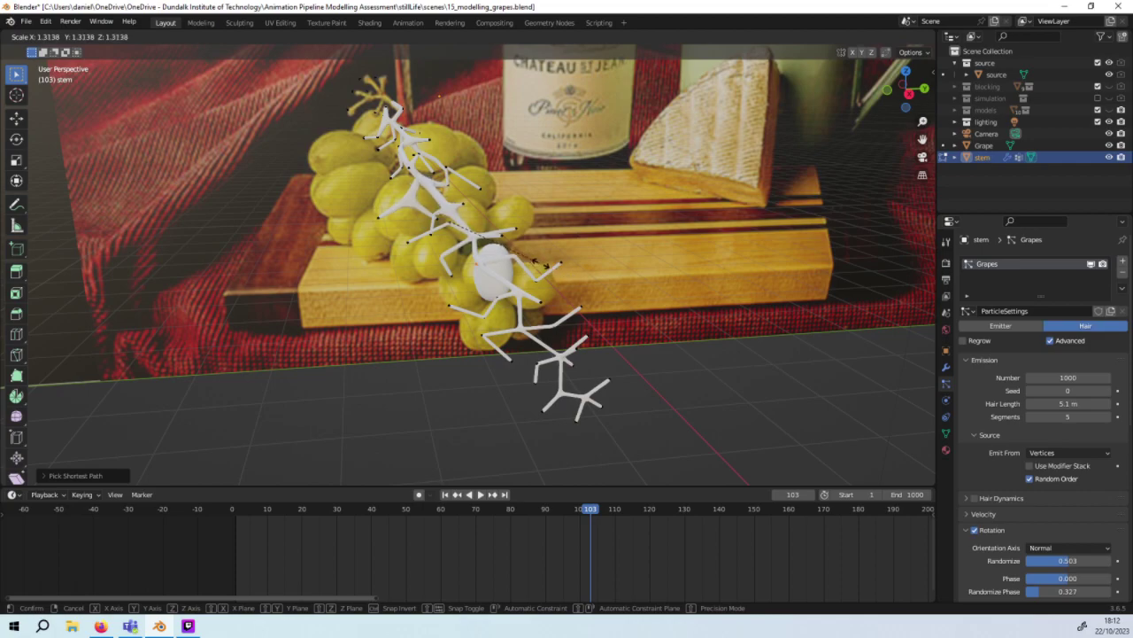
left_click(542, 264)
mouse_move(542, 264)
middle_mouse_down()
mouse_move(416, 193)
mouse_move(522, 258)
middle_mouse_up()
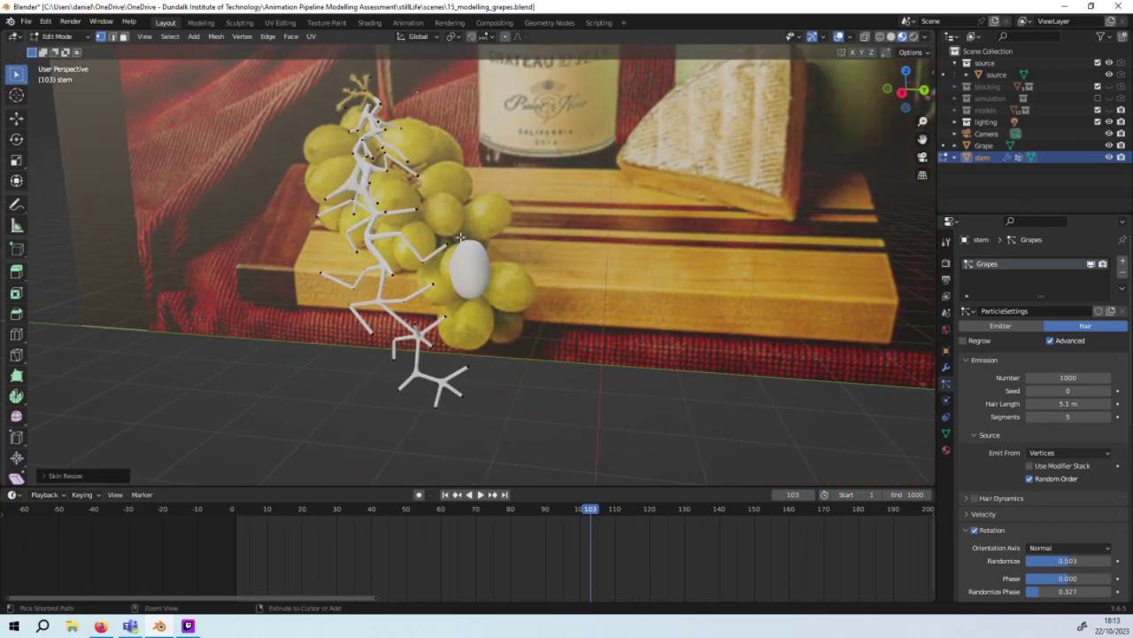
Step: Select individual stem vertices and enlarge their skin radius
middle_click_drag(461, 237, 449, 264)
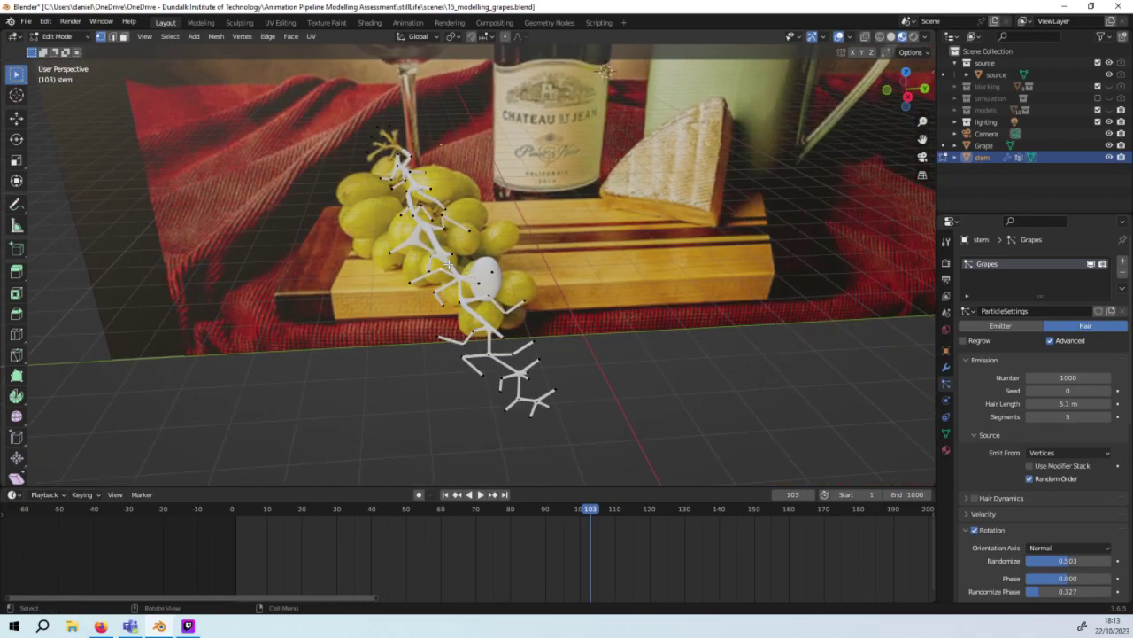
mouse_move(462, 255)
middle_mouse_down()
mouse_move(494, 207)
mouse_move(494, 285)
middle_mouse_up()
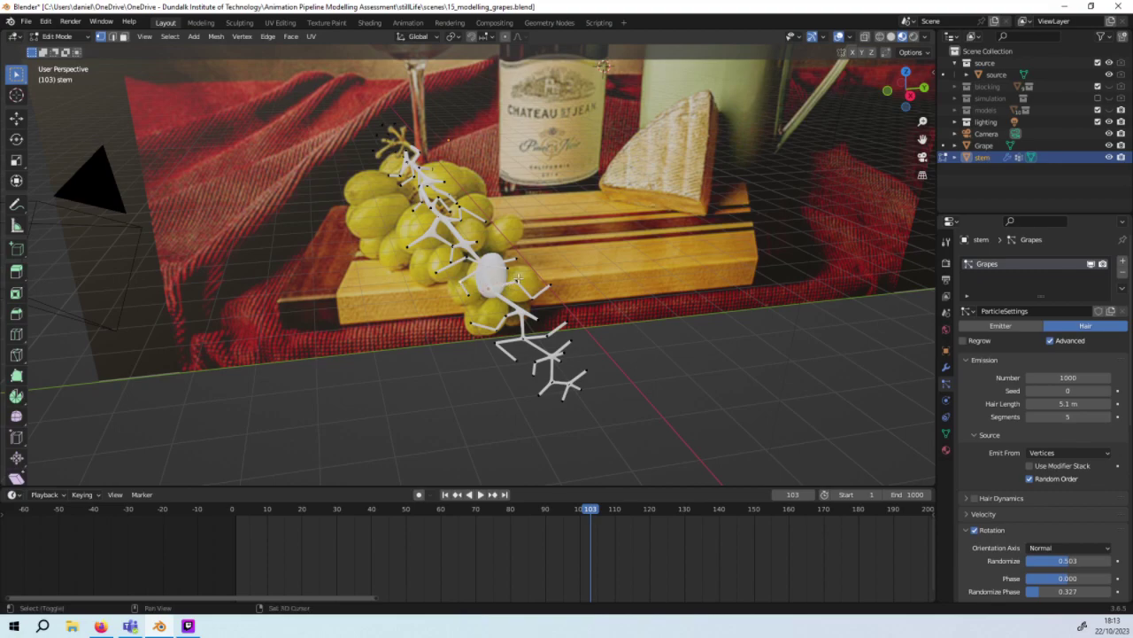
key("ctrl+a")
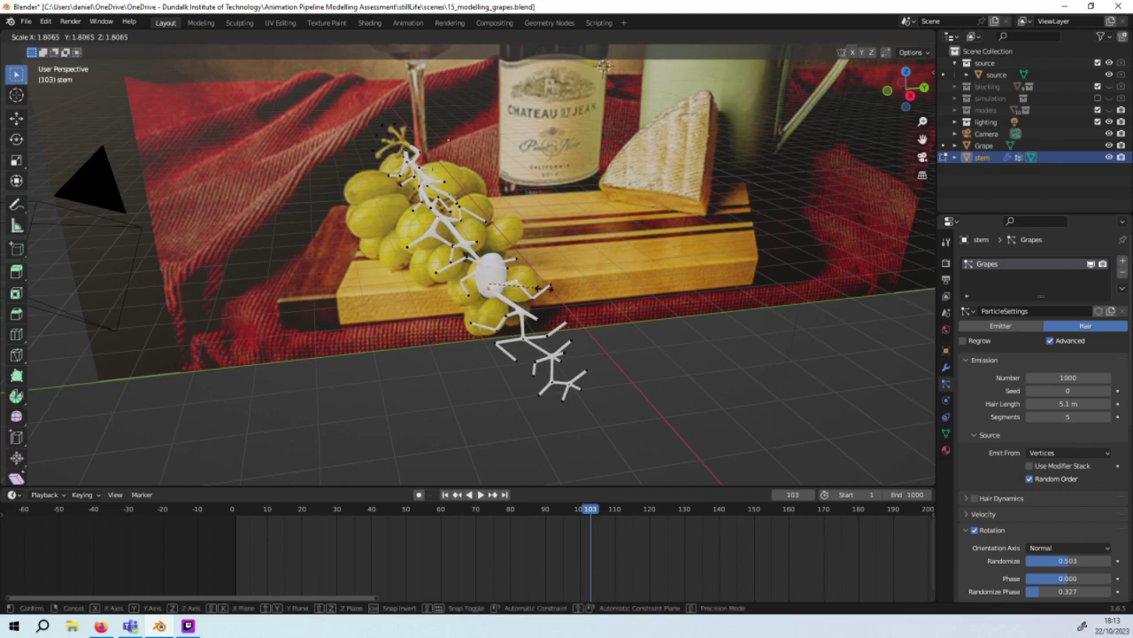
left_click(534, 283)
left_click(487, 268)
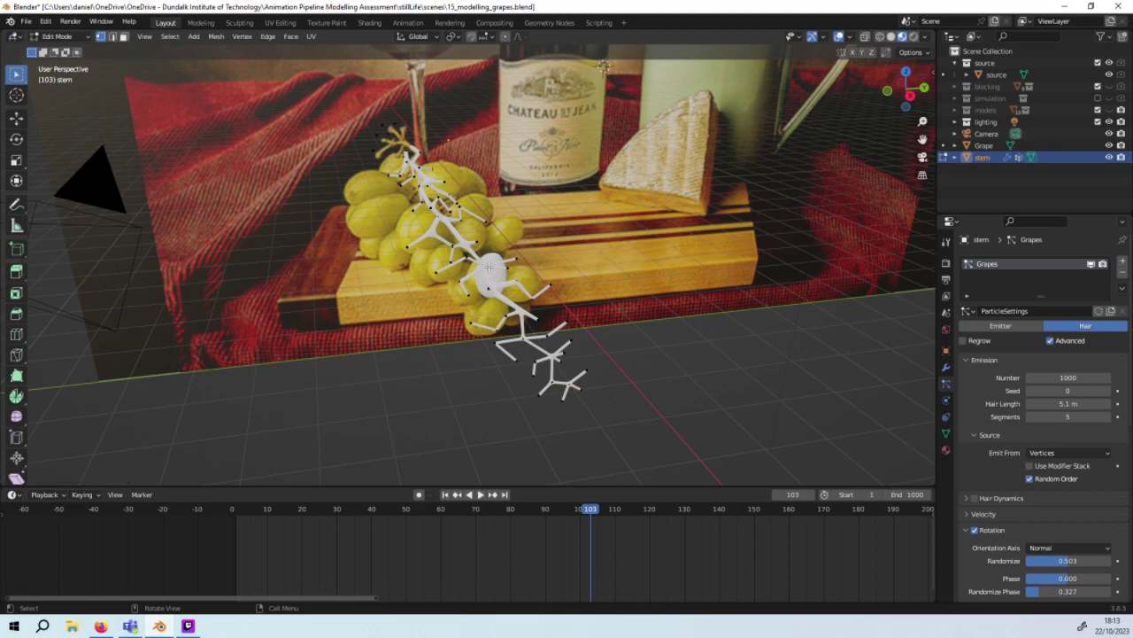
key("ctrl+a")
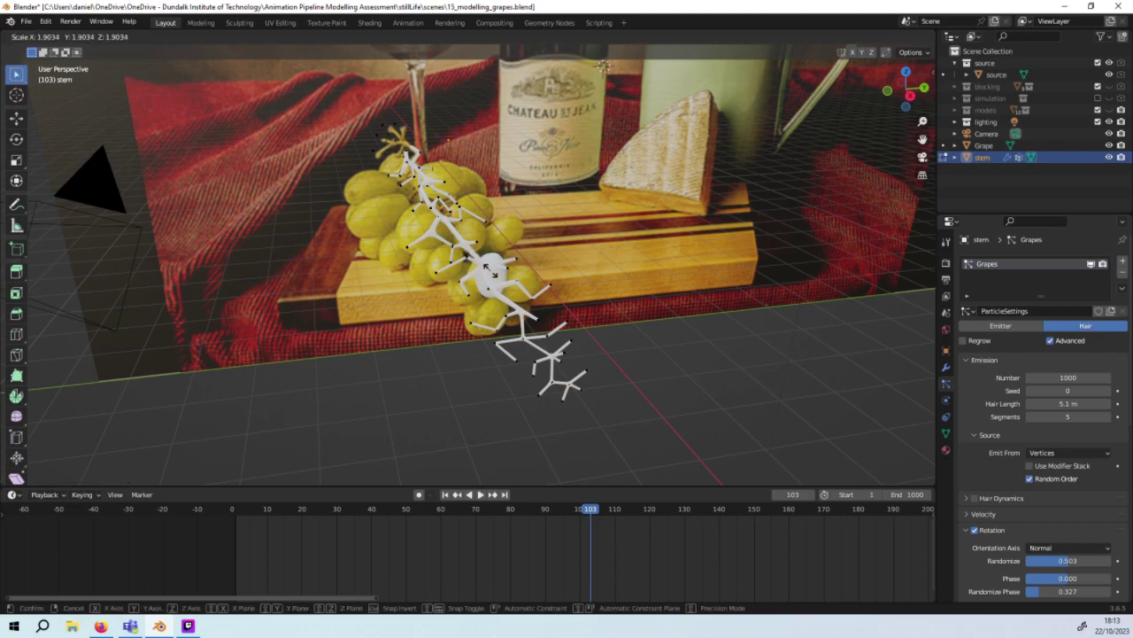
left_click(490, 270)
mouse_move(490, 270)
middle_mouse_down()
mouse_move(403, 180)
mouse_move(560, 253)
mouse_move(539, 204)
middle_mouse_up()
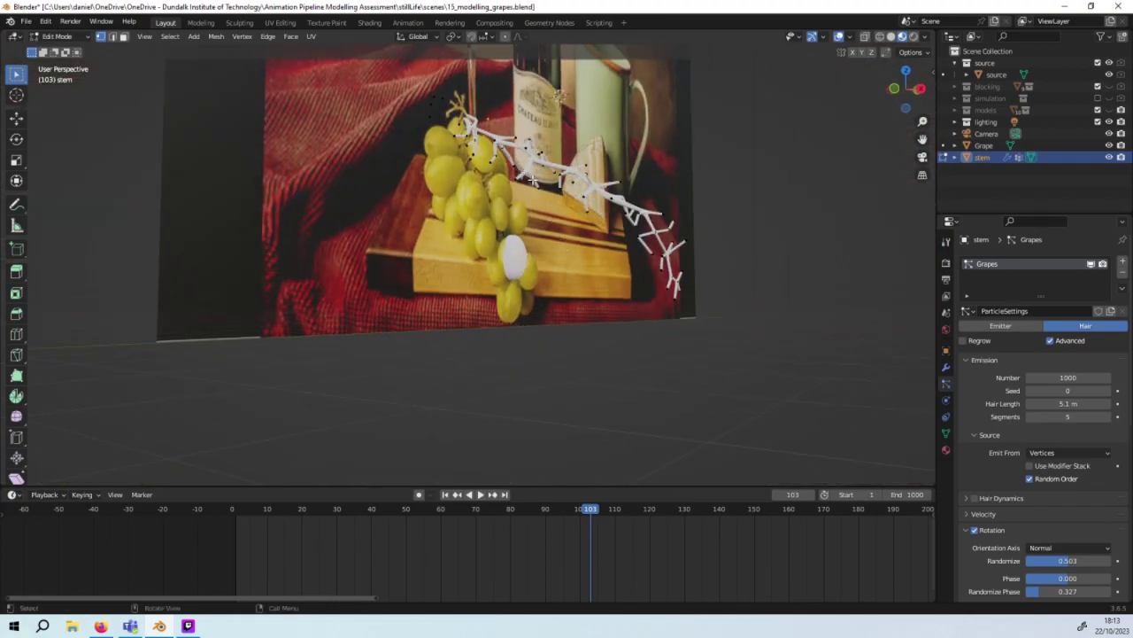
Step: Enlarge the skin of further selected vertices, checking the result from lower angles
key("s")
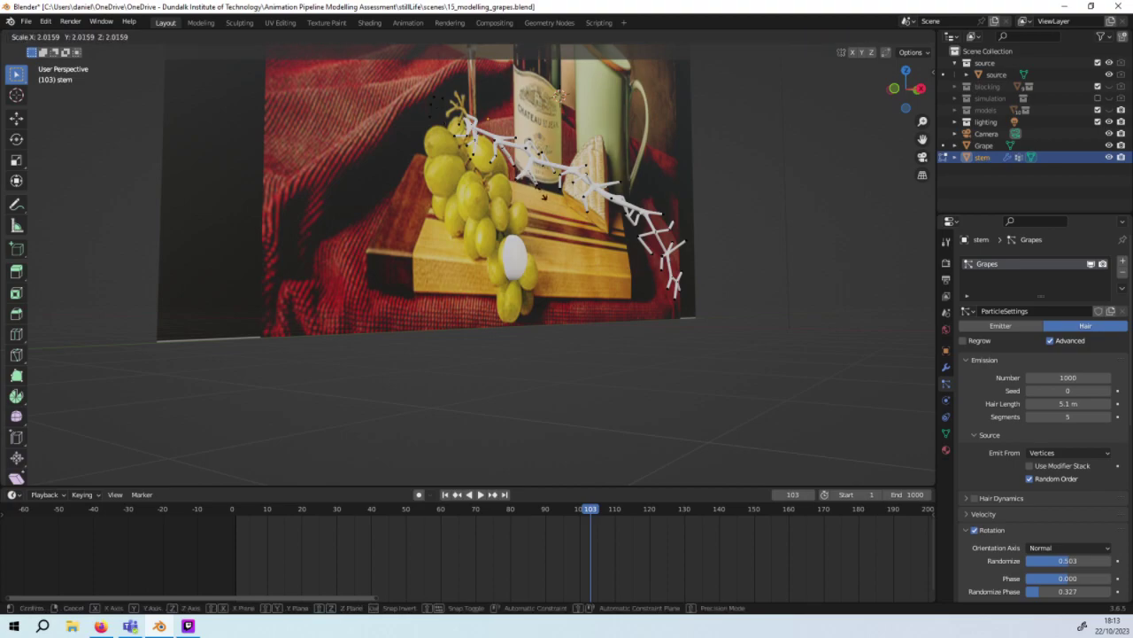
left_click(532, 170)
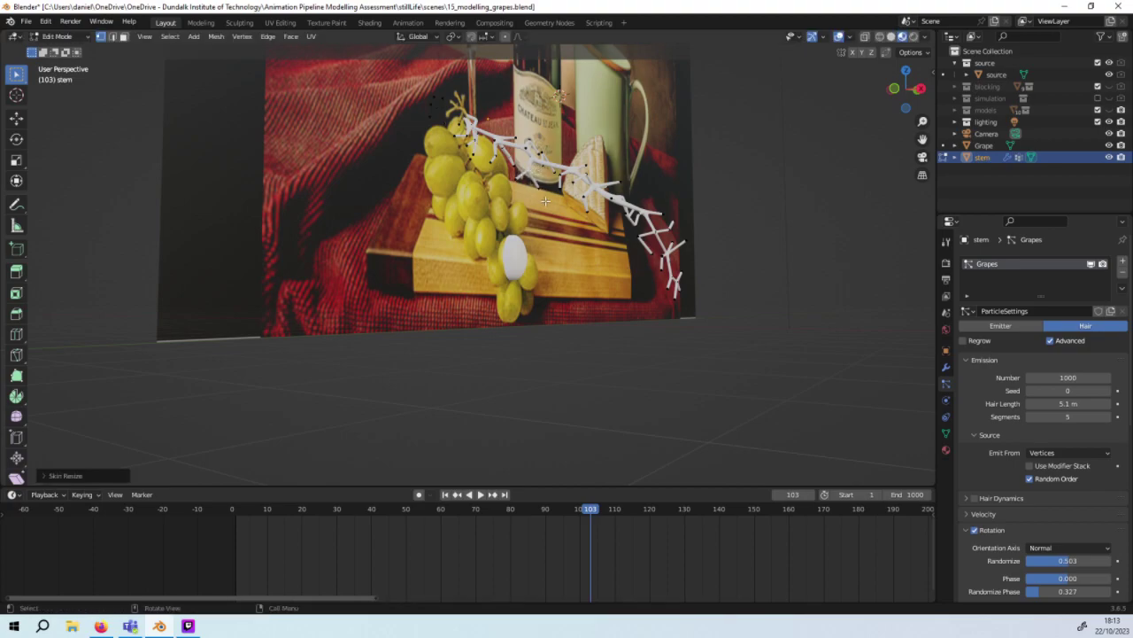
middle_click_drag(546, 201, 504, 234)
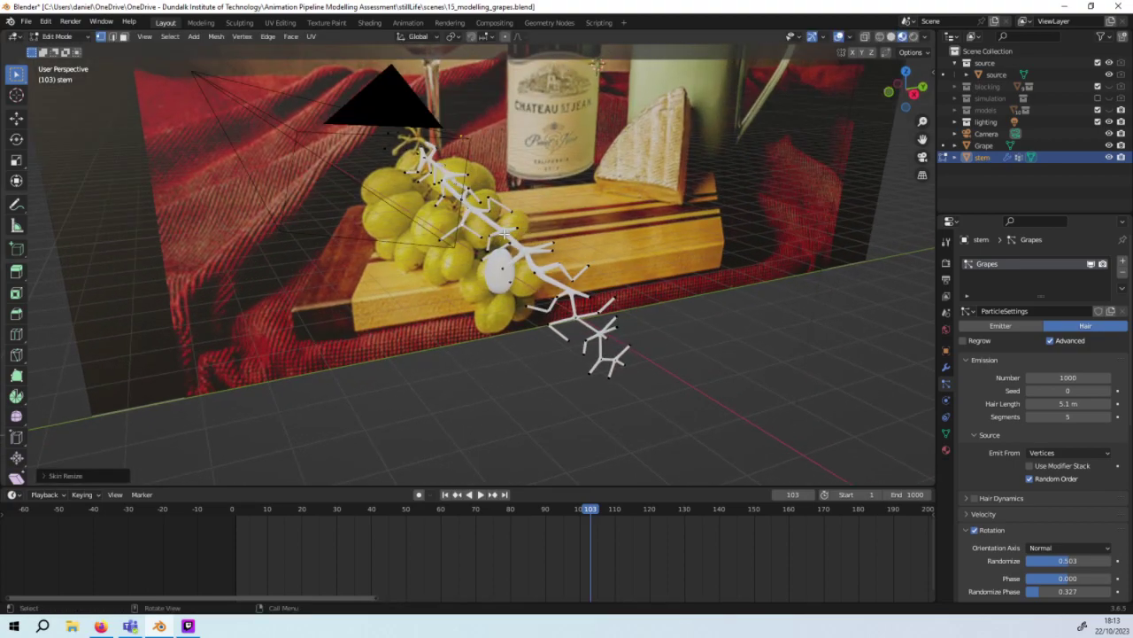
key("ctrl+a")
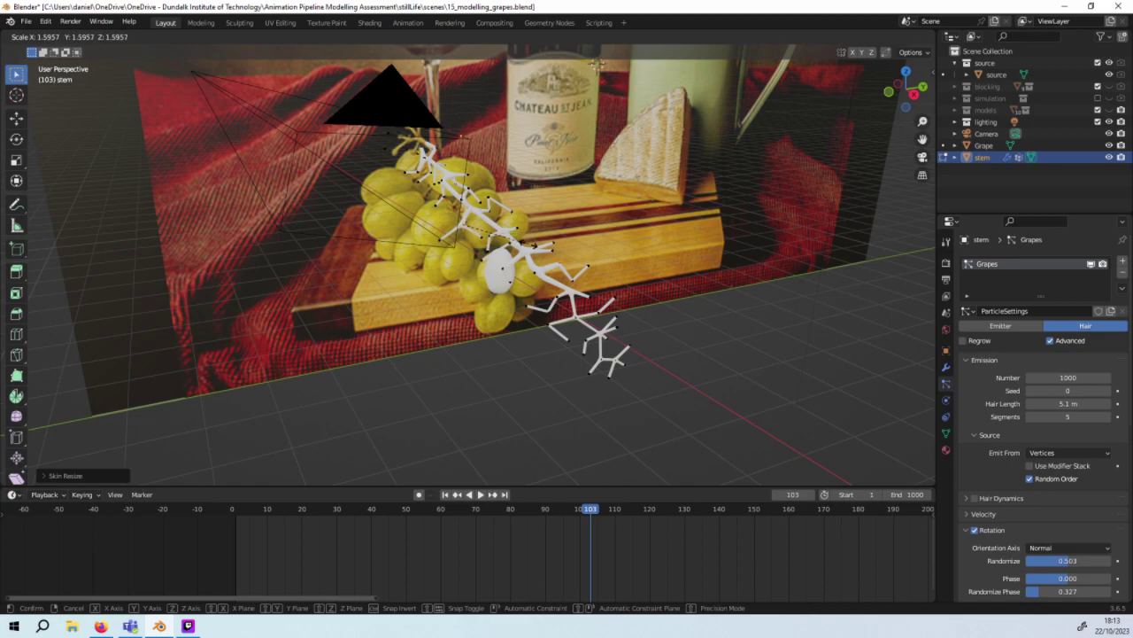
left_click(528, 243)
mouse_move(529, 243)
middle_mouse_down()
mouse_move(295, 210)
mouse_move(478, 247)
mouse_move(516, 221)
mouse_move(490, 233)
middle_mouse_up()
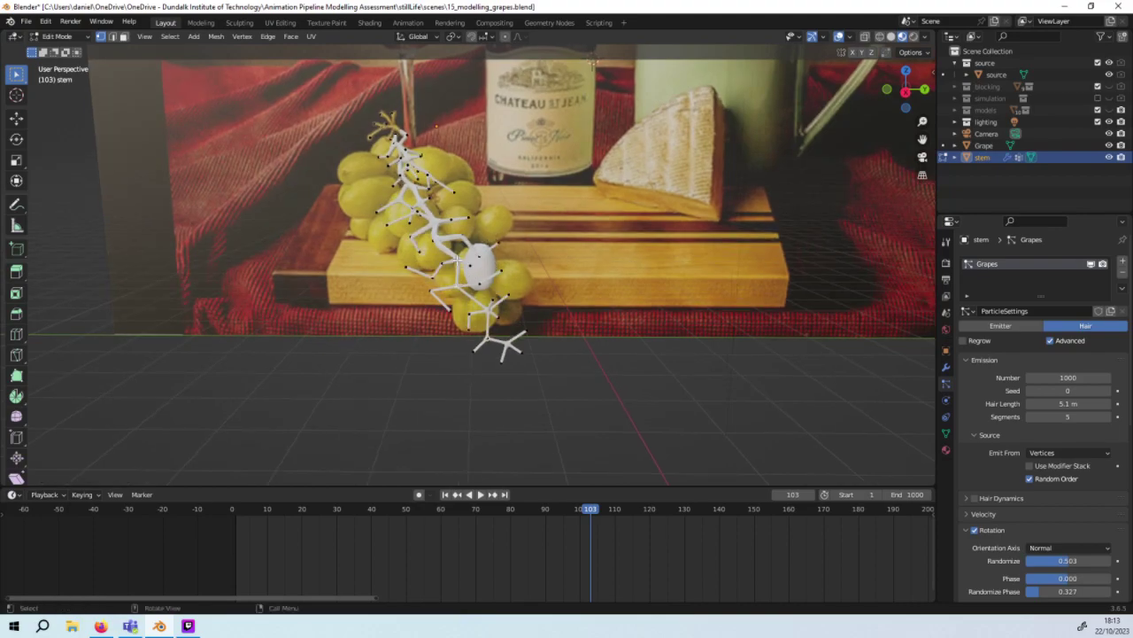
Step: Thicken the skin along two more stem branch vertex paths
left_click(476, 265, "ctrl")
key("s")
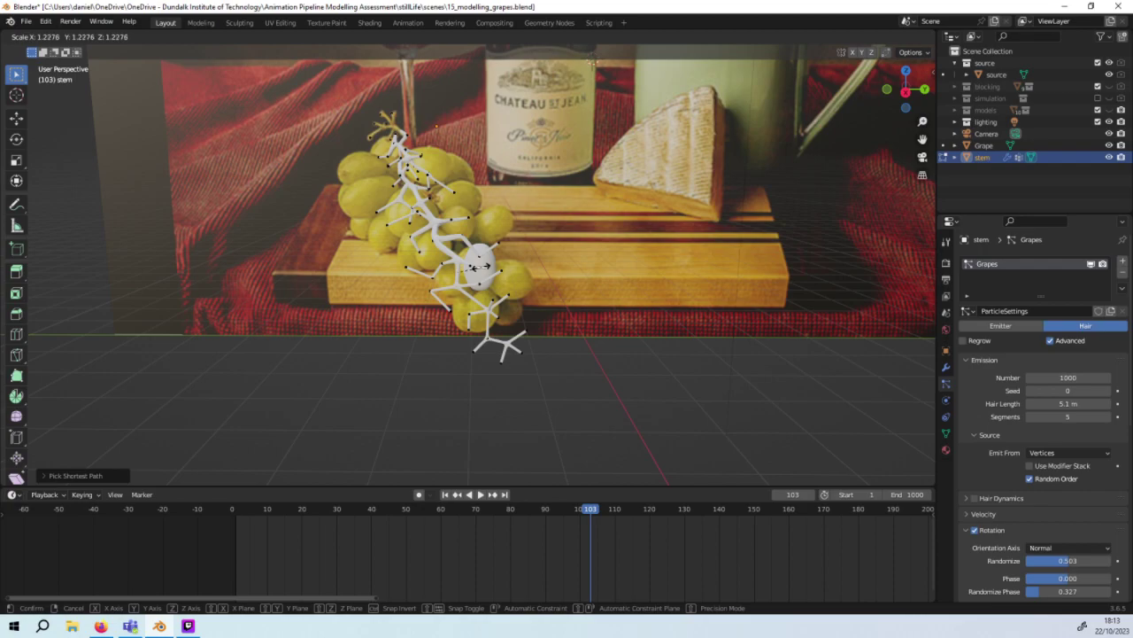
left_click(478, 266)
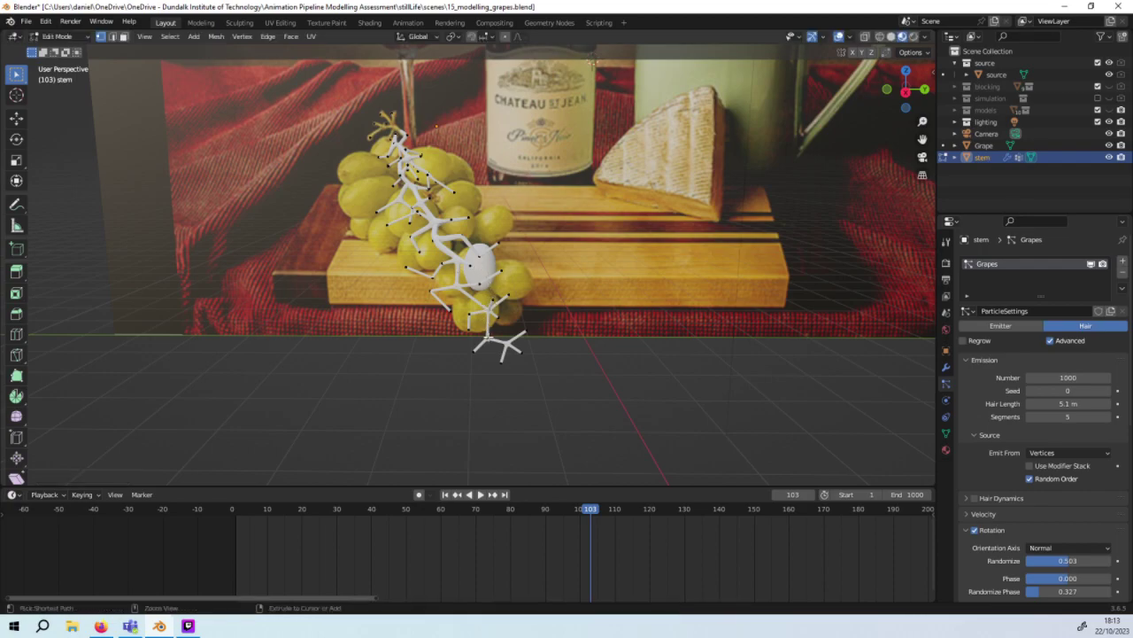
left_click(487, 337, "ctrl")
key("ctrl+a")
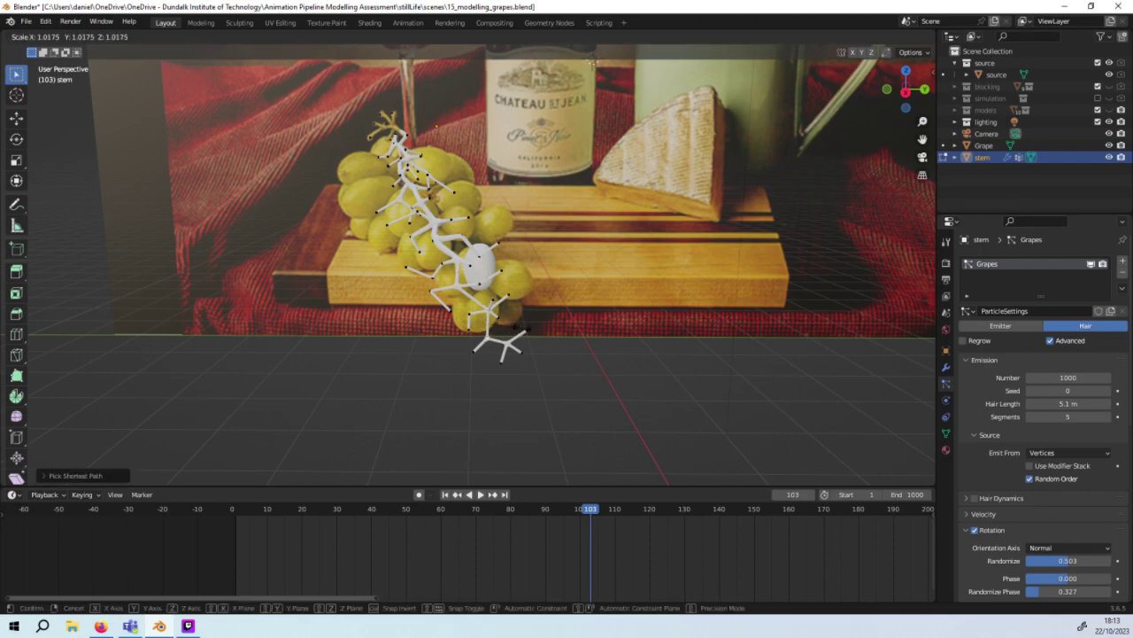
left_click(525, 309)
Step: Thicken a lower-stem path's skin about 2.74 times and save 15_modelling_grapes.blend
middle_click_drag(508, 293, 467, 330)
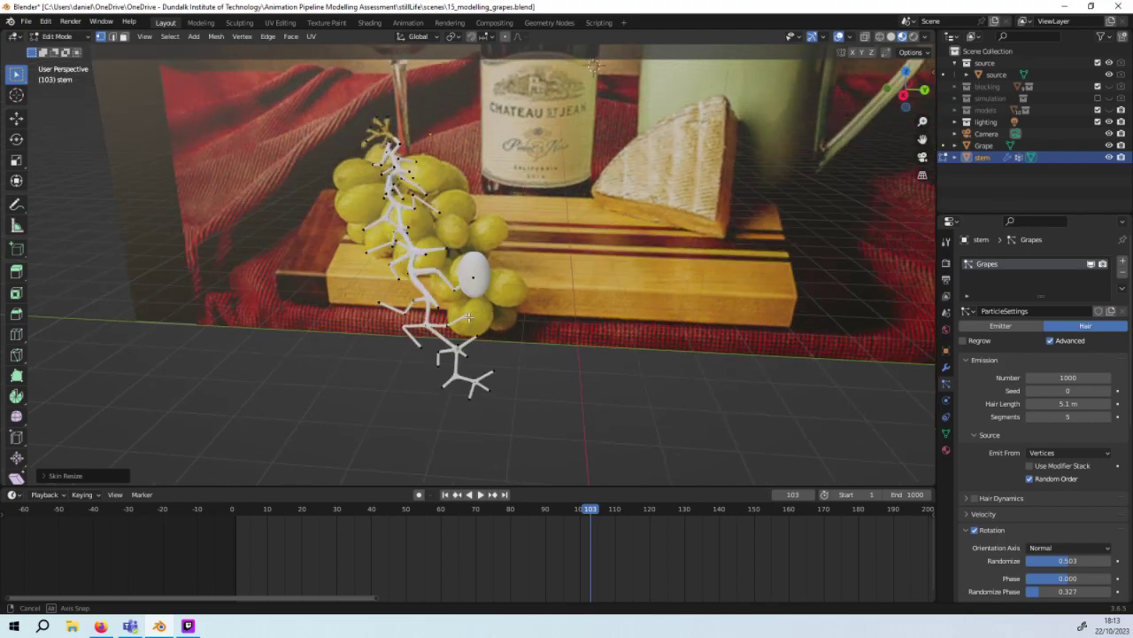
middle_click_drag(467, 329, 441, 320)
left_click(420, 249, "ctrl")
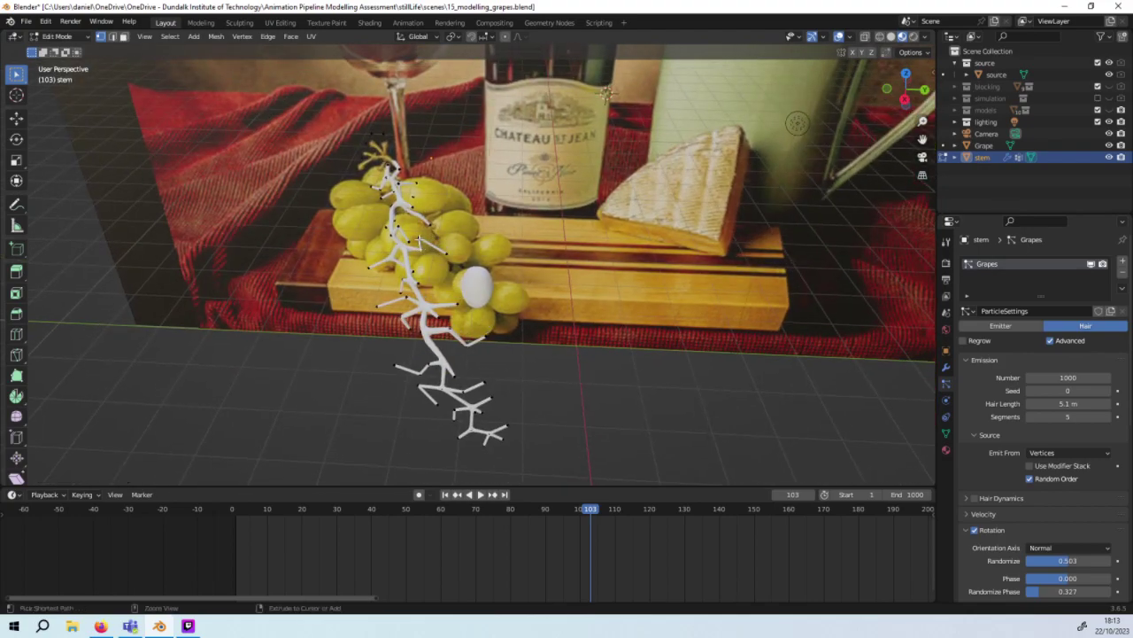
key("s")
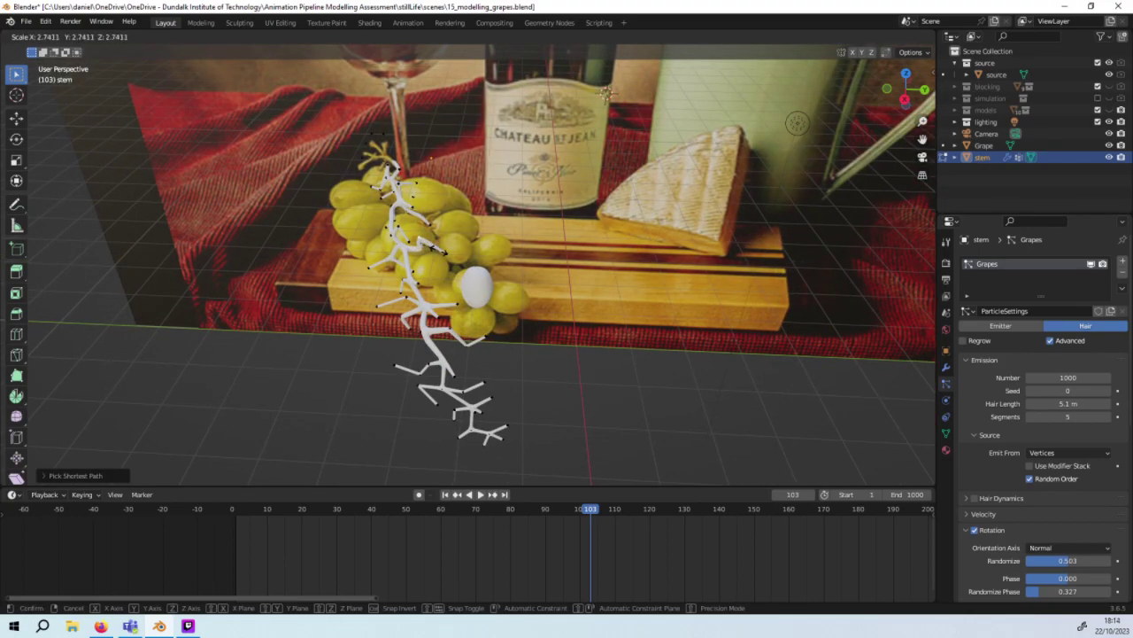
left_click(607, 92)
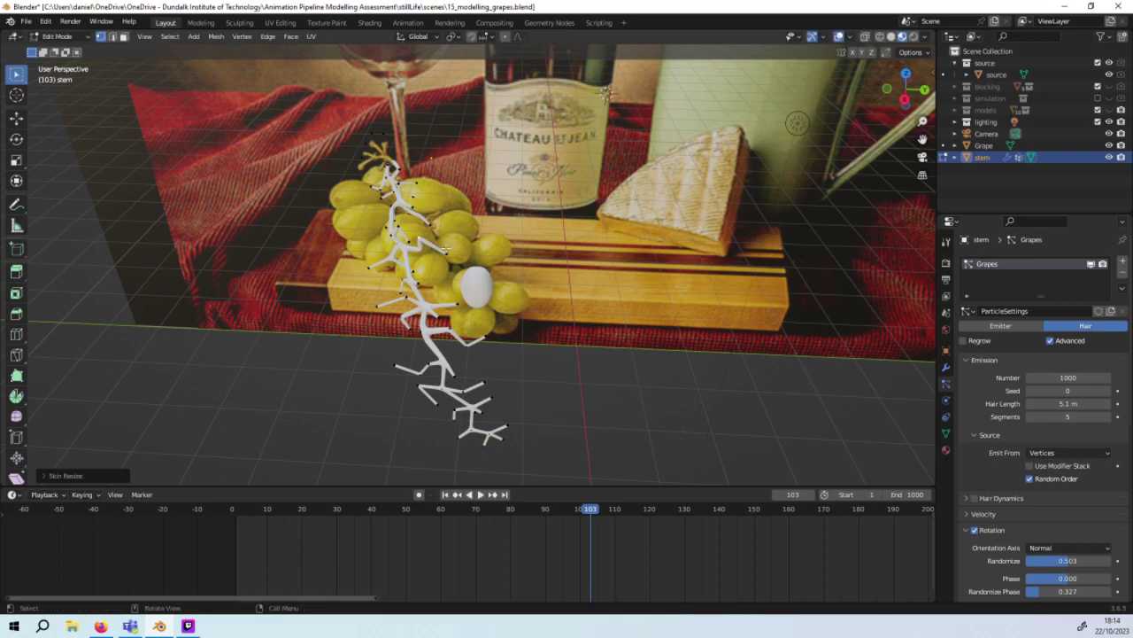
middle_click_drag(606, 92, 588, 65)
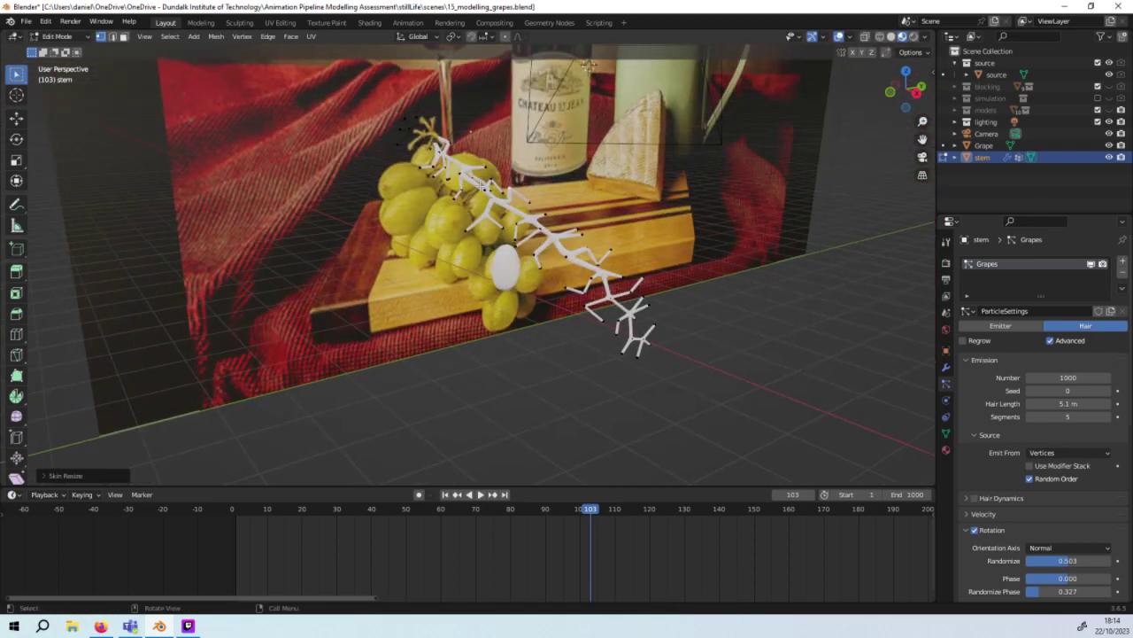
key("ctrl+s")
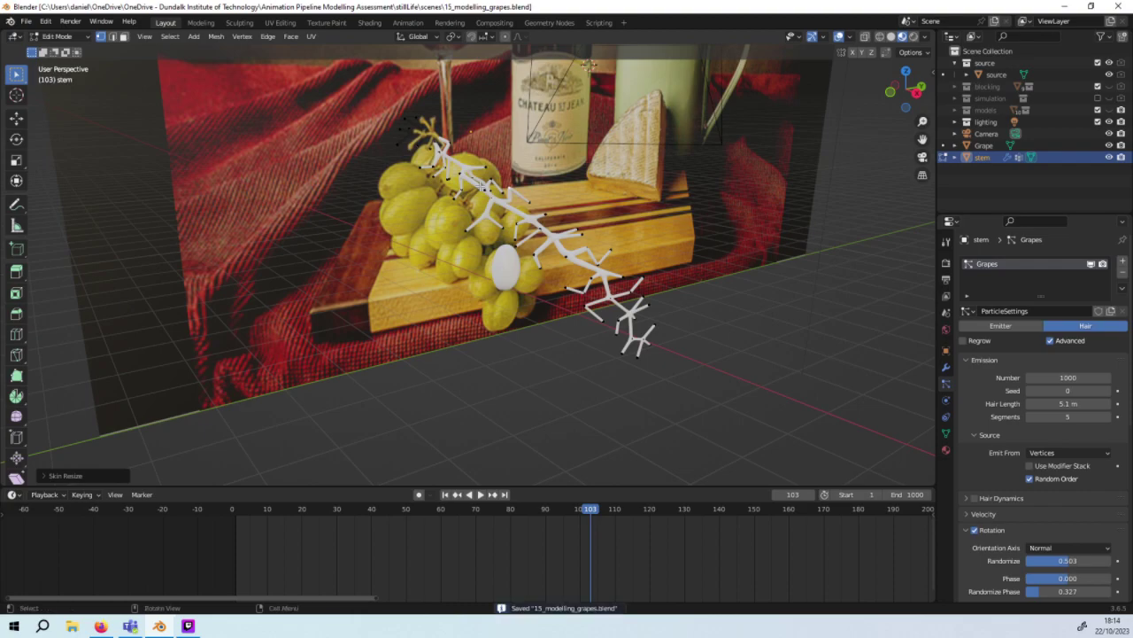
middle_click_drag(831, 241, 877, 265)
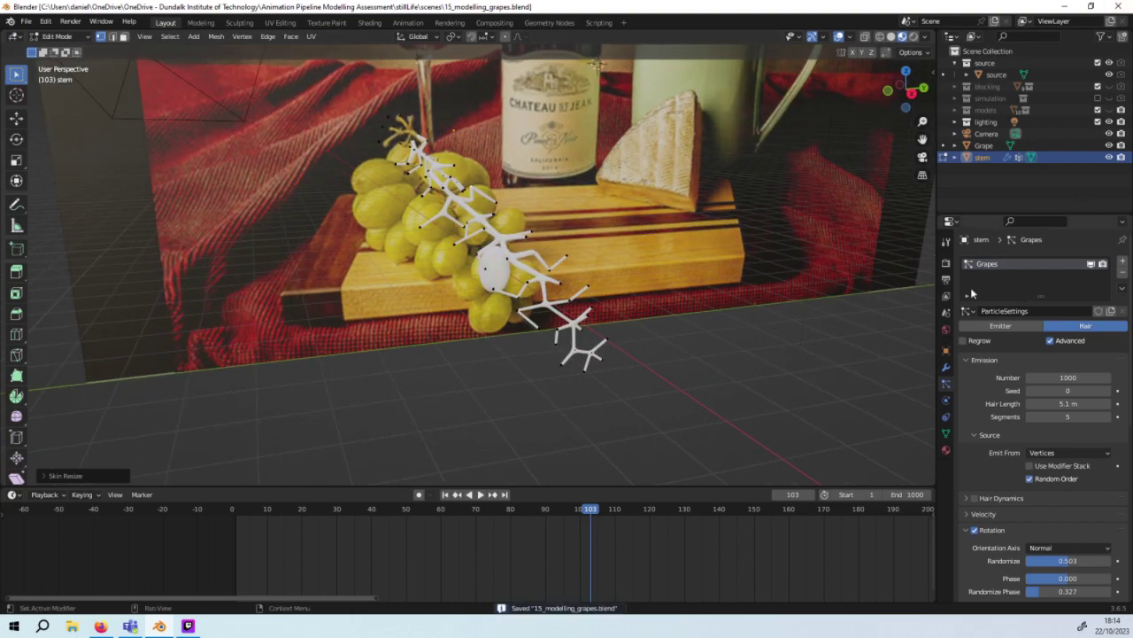
Step: Browse the Properties tabs, checking the stem's modifier stack and Grapes particle settings
left_click(946, 280)
left_click(945, 313)
left_click(947, 330)
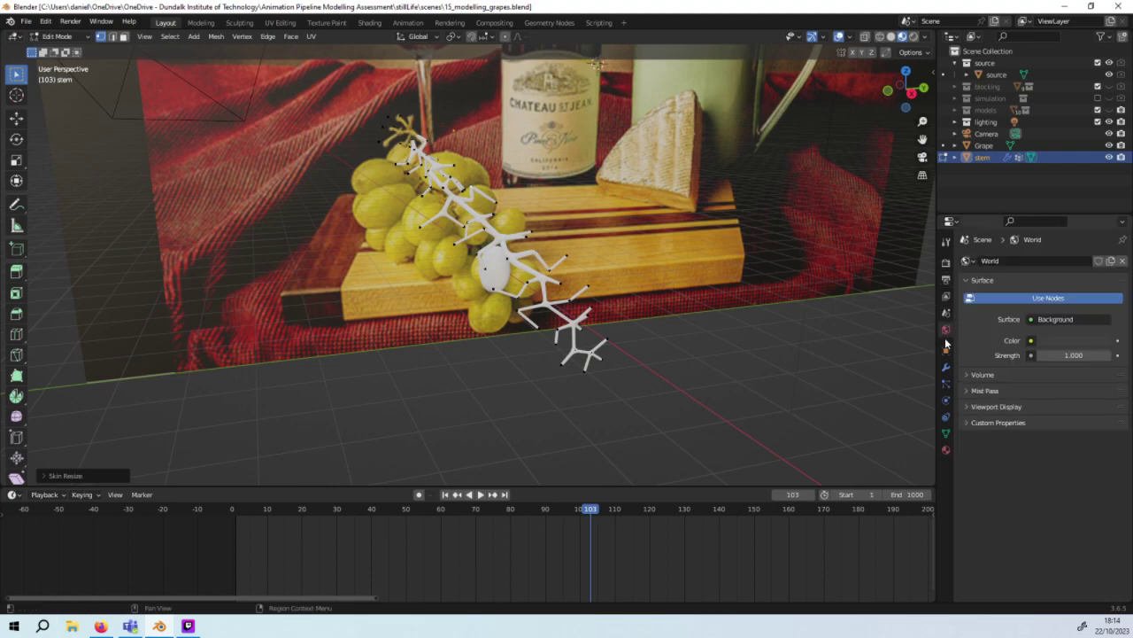
left_click(946, 350)
left_click(948, 382)
left_click(948, 372)
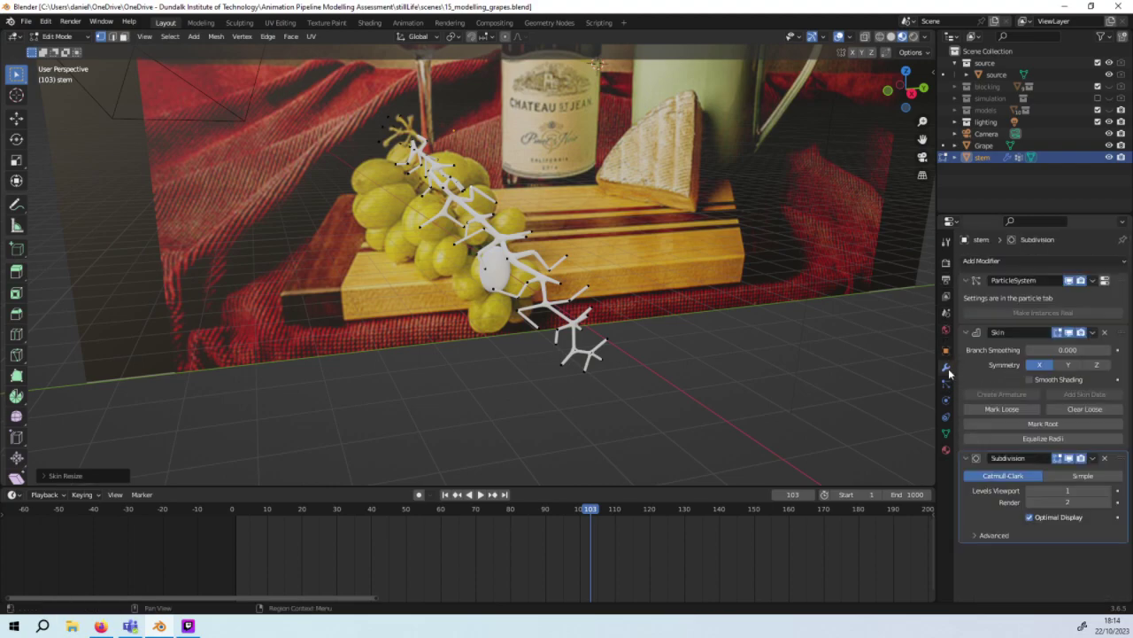
left_click(946, 400)
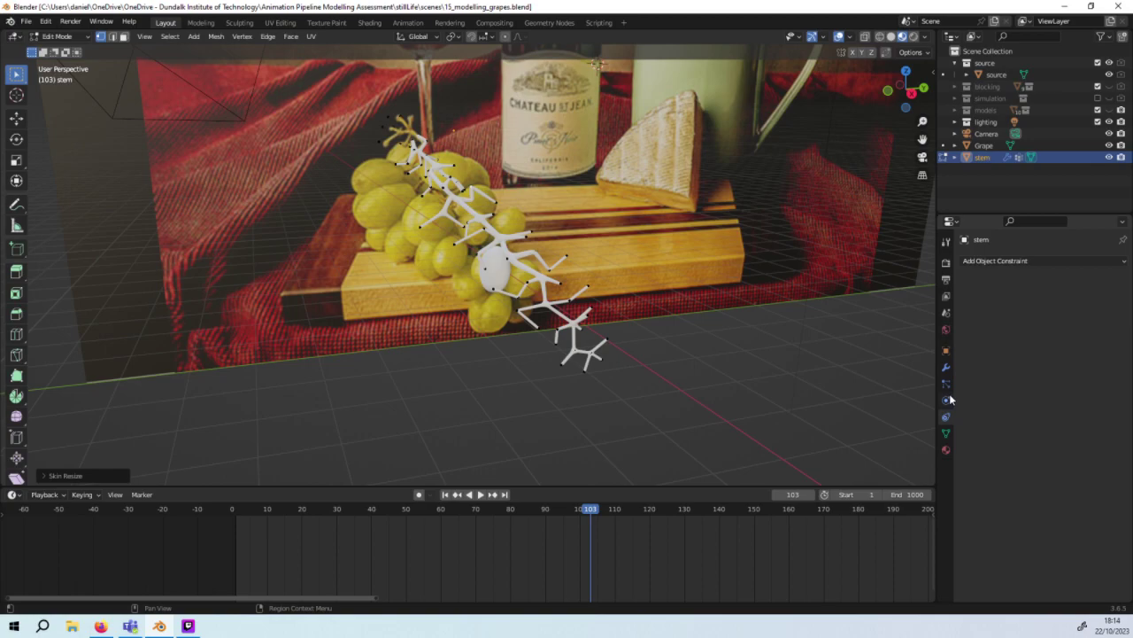
left_click(947, 383)
left_click(948, 367)
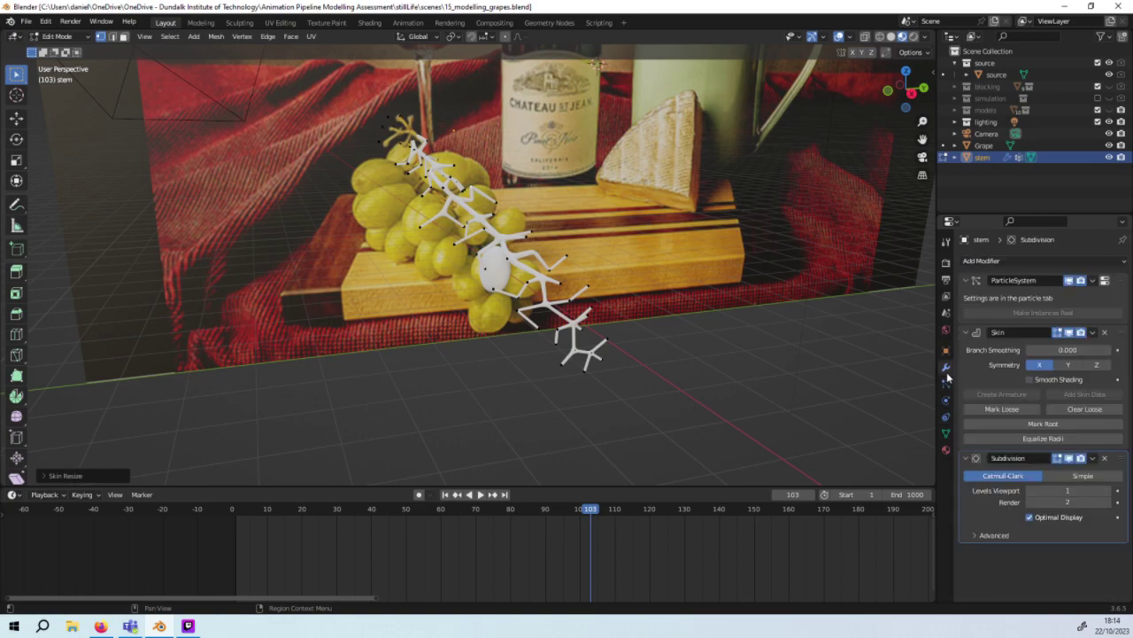
left_click(947, 383)
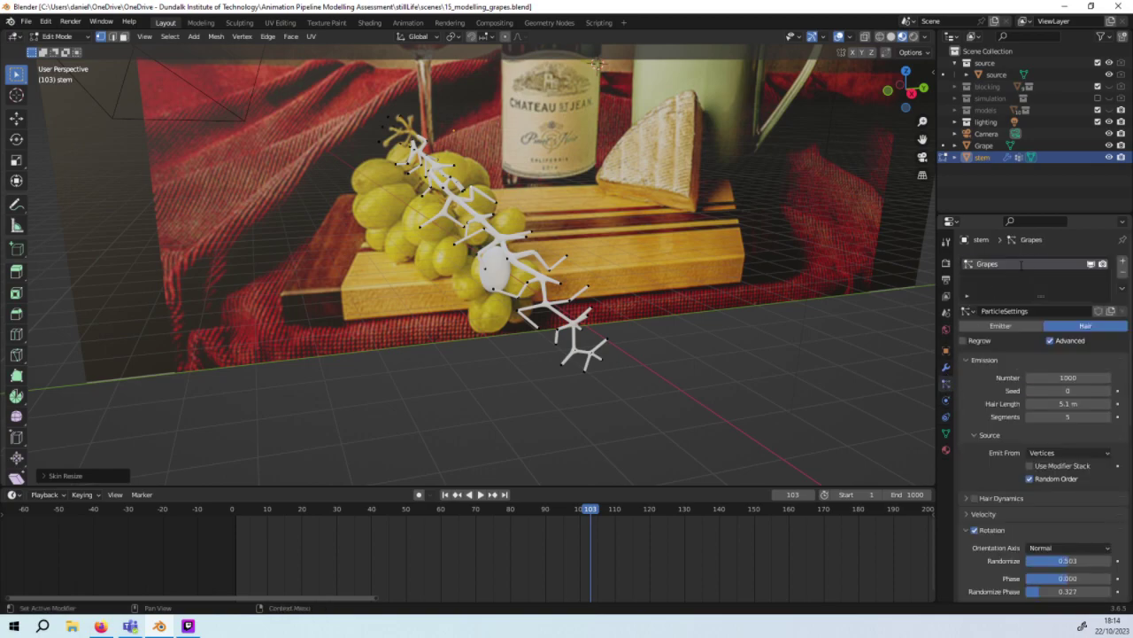
left_click(948, 351)
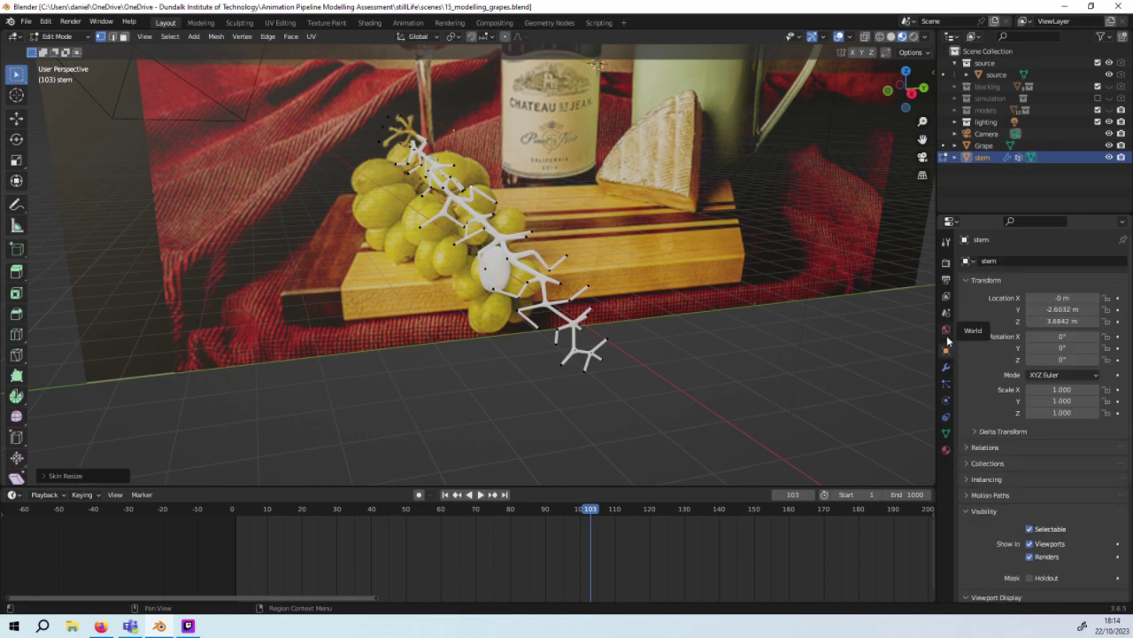
left_click(947, 332)
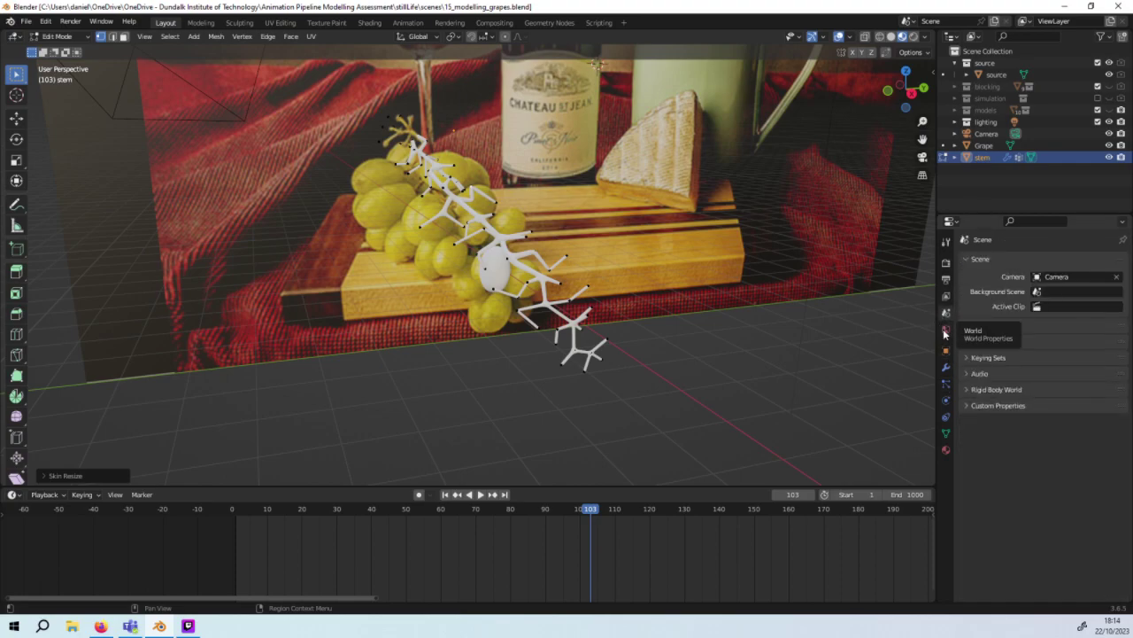
Step: Step through the Properties tabs down to Object Data, showing the tips vertex group
left_click(946, 280)
left_click(946, 297)
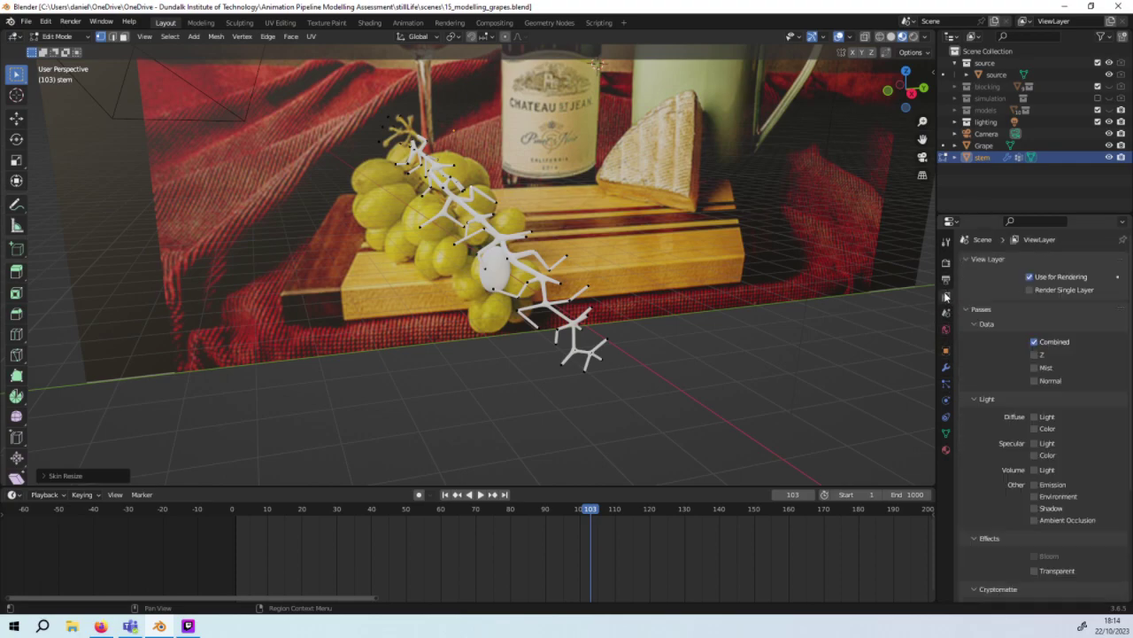
left_click(946, 263)
left_click(945, 241)
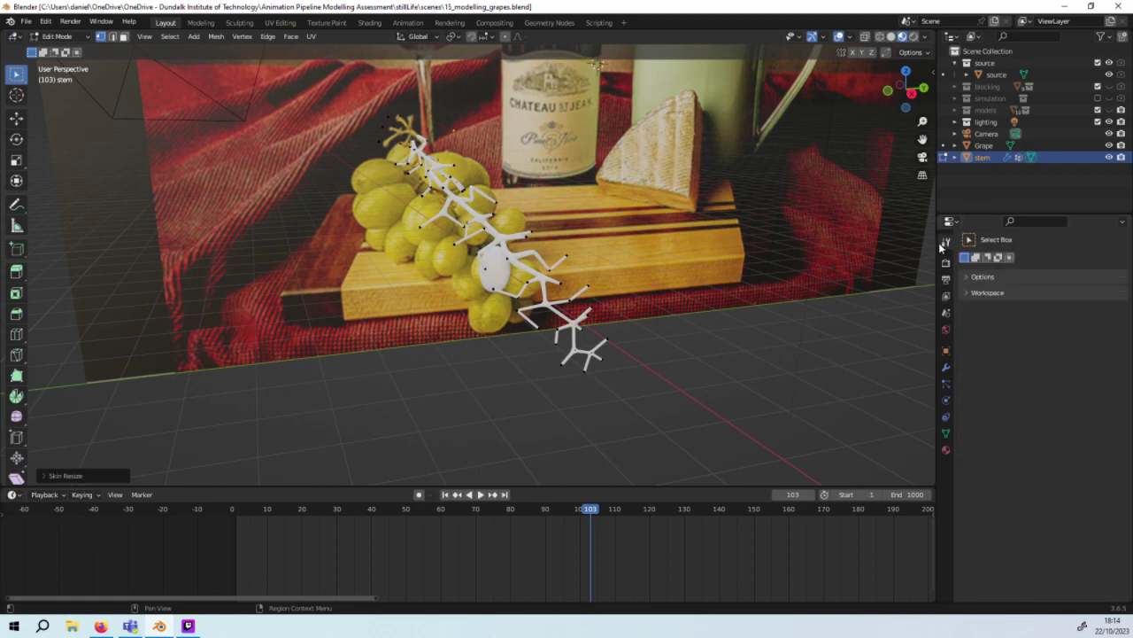
left_click(946, 328)
left_click(946, 349)
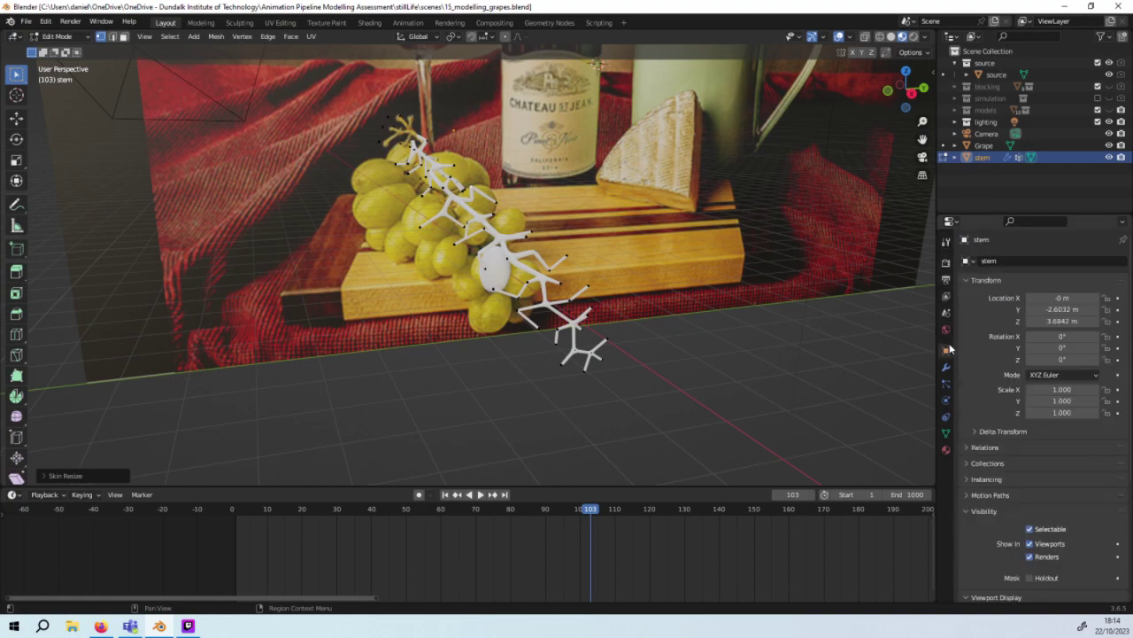
left_click(946, 367)
left_click(946, 382)
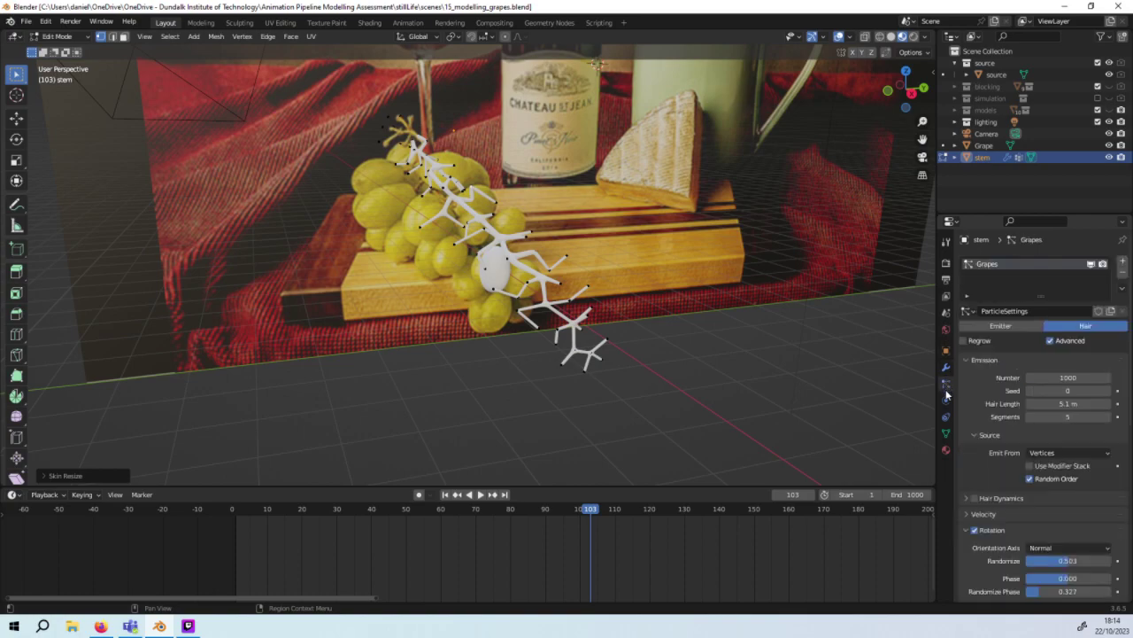
left_click(946, 398)
left_click(947, 417)
left_click(946, 433)
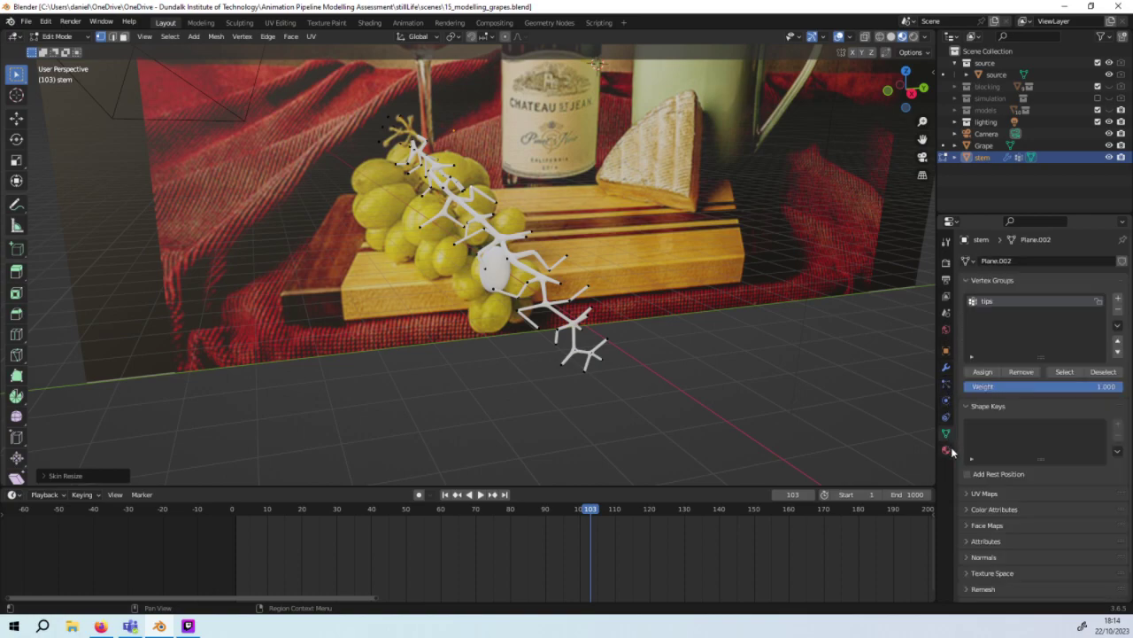
Step: Select the tips group vertices, add a path to another tip, and assign it to tips
left_click(1073, 371)
mouse_move(876, 343)
middle_mouse_down()
mouse_move(851, 341)
mouse_move(844, 324)
middle_mouse_up()
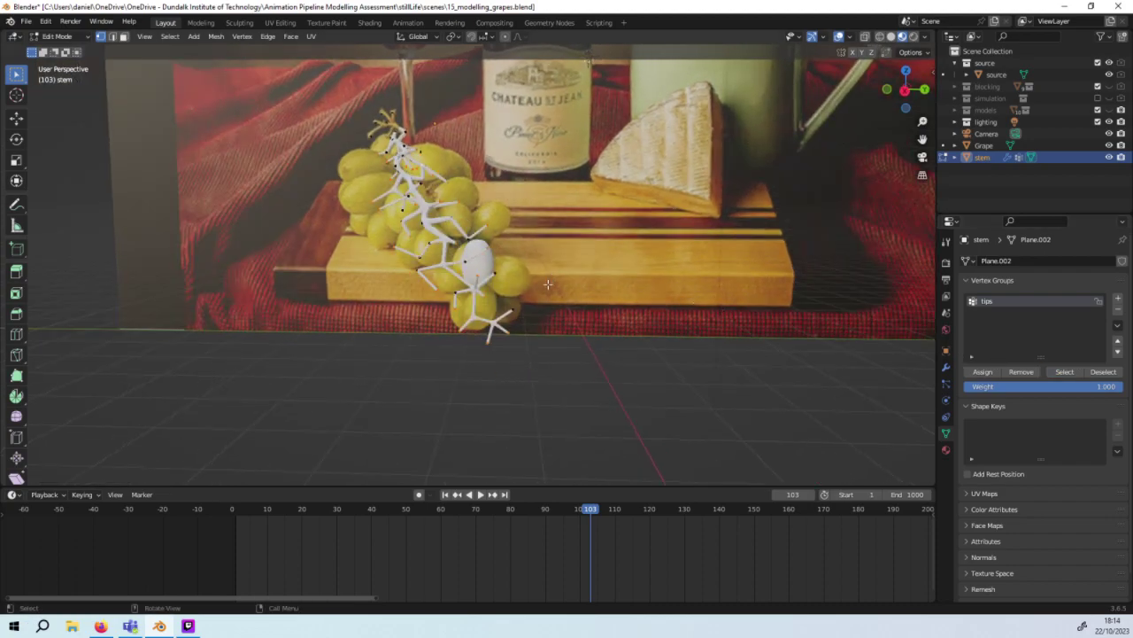
left_click(534, 320, "ctrl")
middle_click_drag(551, 327, 567, 352)
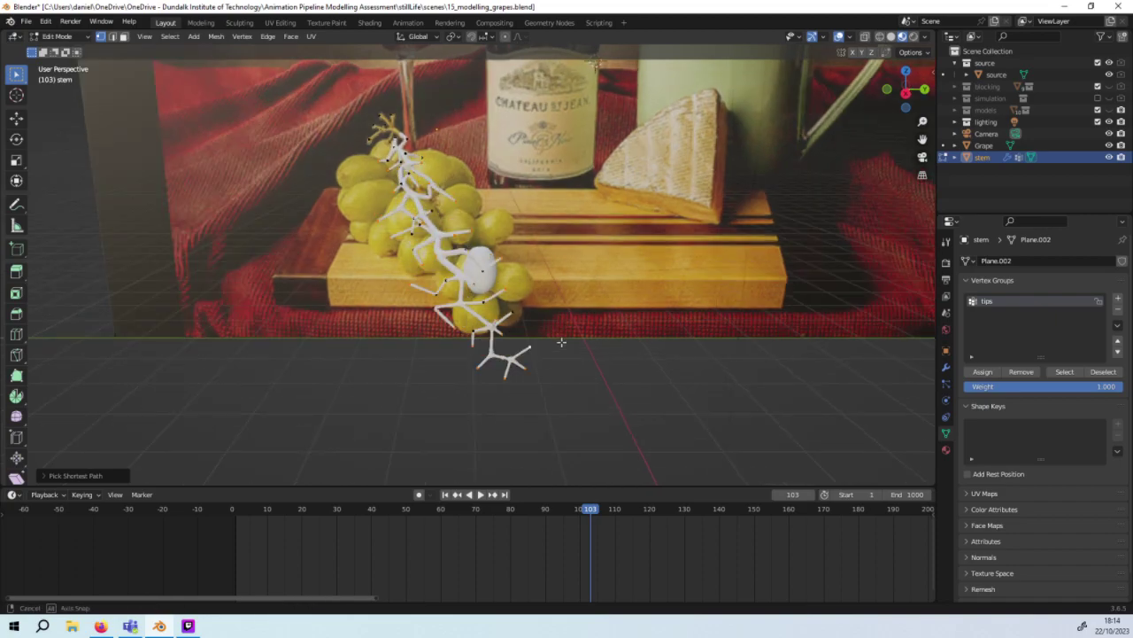
left_click(979, 372)
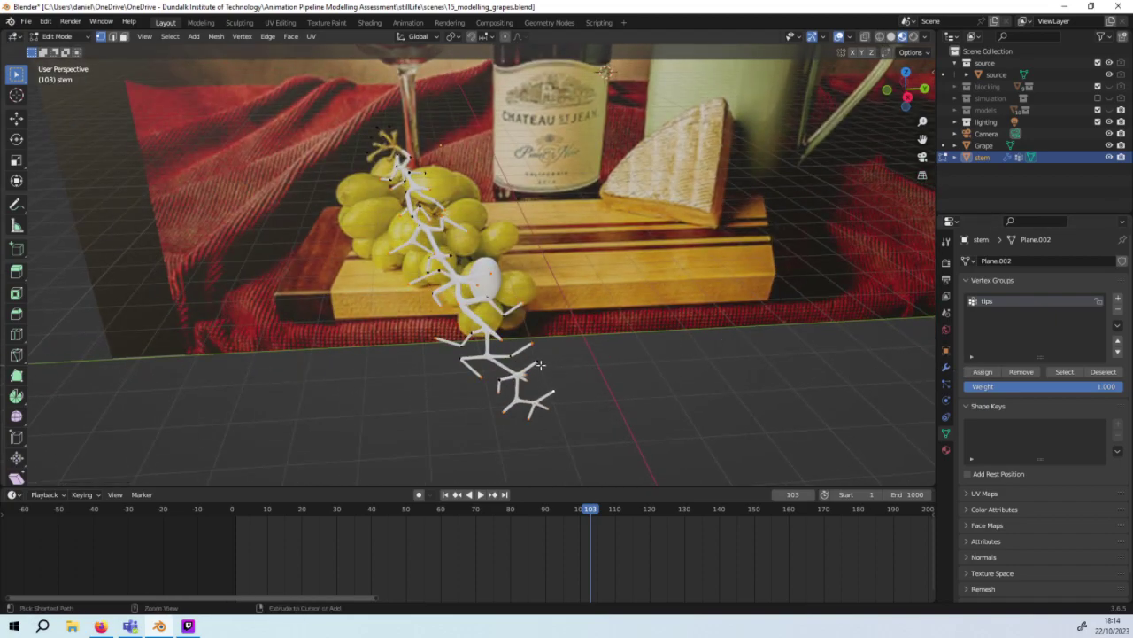
Step: Extend the selection to more branch tips, assign them to tips, and recheck the stem
middle_click_drag(548, 366, 463, 349)
left_click(459, 353, "ctrl")
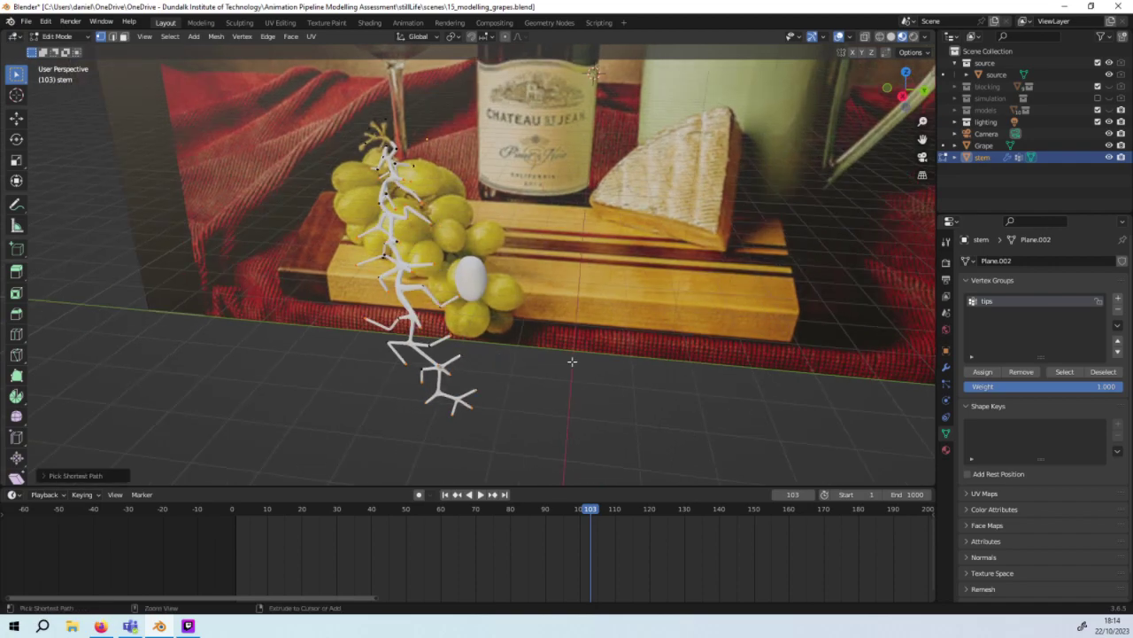
left_click(981, 372)
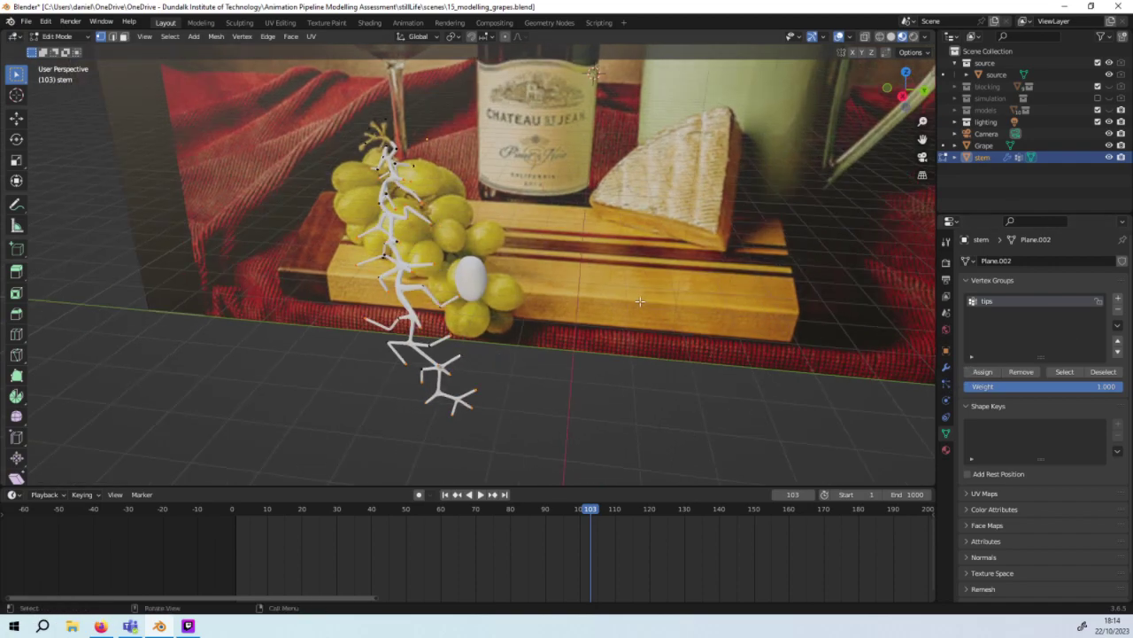
mouse_move(639, 301)
middle_mouse_down()
mouse_move(717, 334)
mouse_move(810, 303)
mouse_move(772, 316)
mouse_move(722, 309)
mouse_move(688, 298)
mouse_move(686, 270)
mouse_move(708, 292)
middle_mouse_up()
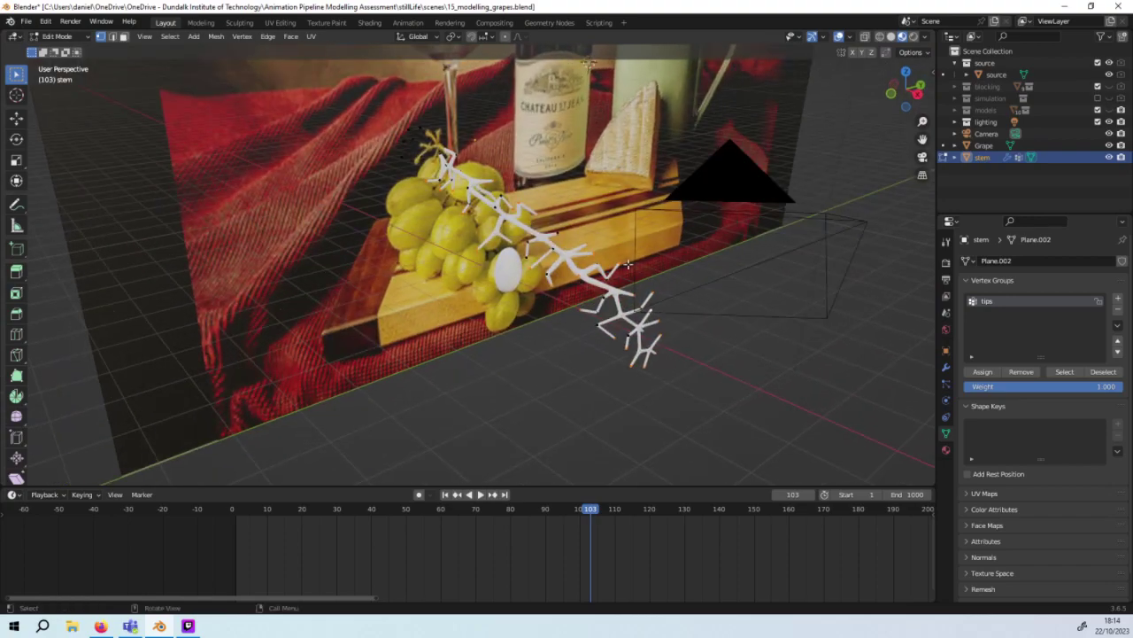
left_click(559, 234, "ctrl")
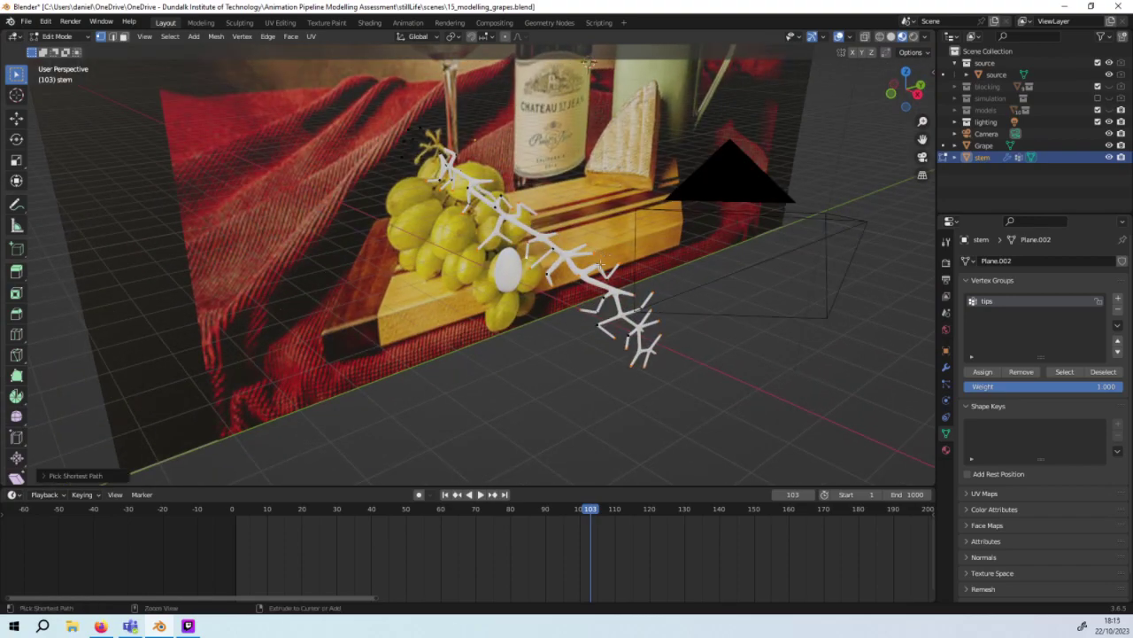
mouse_move(601, 263)
middle_mouse_down()
mouse_move(543, 233)
mouse_move(526, 254)
mouse_move(499, 228)
middle_mouse_up()
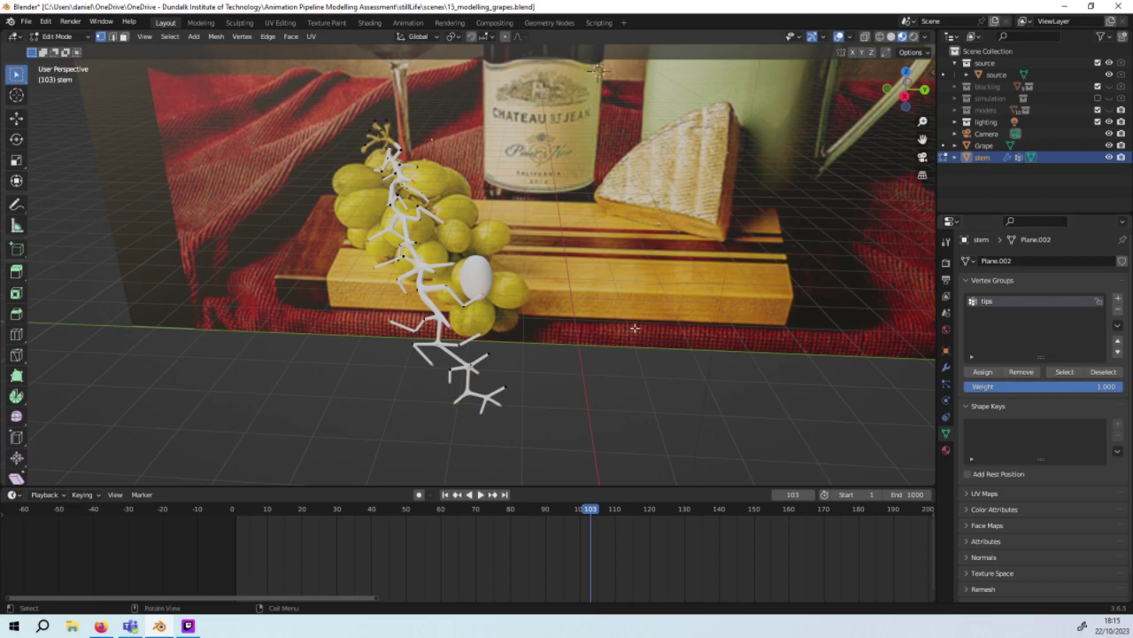
middle_click_drag(635, 328, 572, 262)
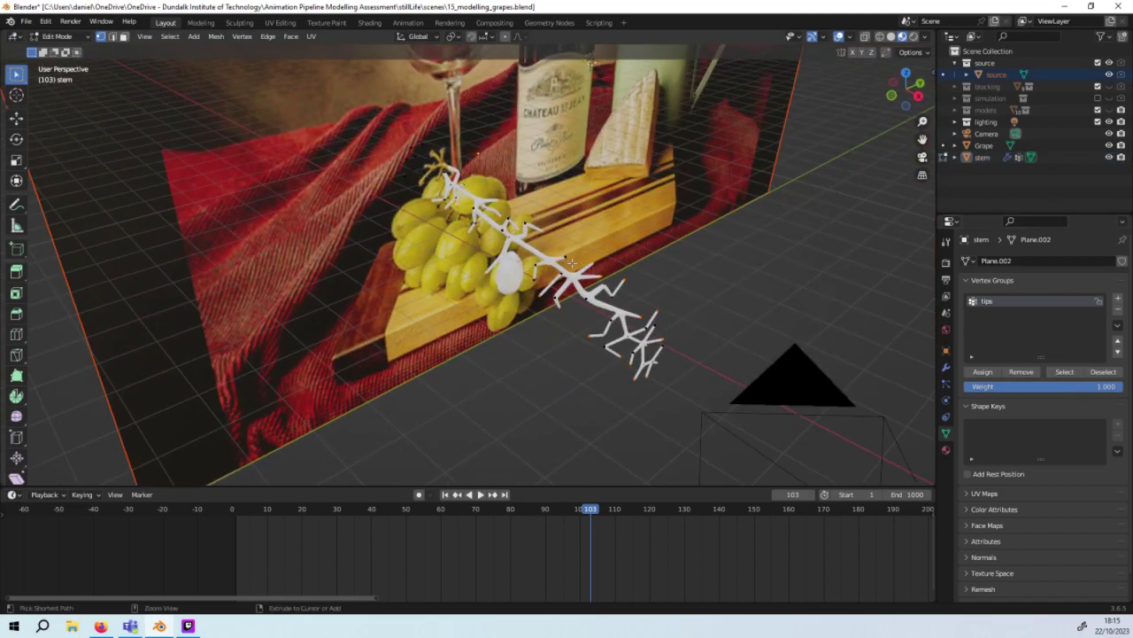
Step: Select the tips vertex group's vertices and orbit the bunch to inspect the stem tips
left_click(1063, 371, "shift")
mouse_move(635, 356)
middle_mouse_down()
mouse_move(647, 376)
mouse_move(635, 346)
mouse_move(764, 339)
mouse_move(789, 318)
mouse_move(901, 333)
middle_mouse_up()
mouse_move(522, 131)
middle_mouse_down()
mouse_move(638, 177)
mouse_move(730, 144)
mouse_move(744, 150)
middle_mouse_up()
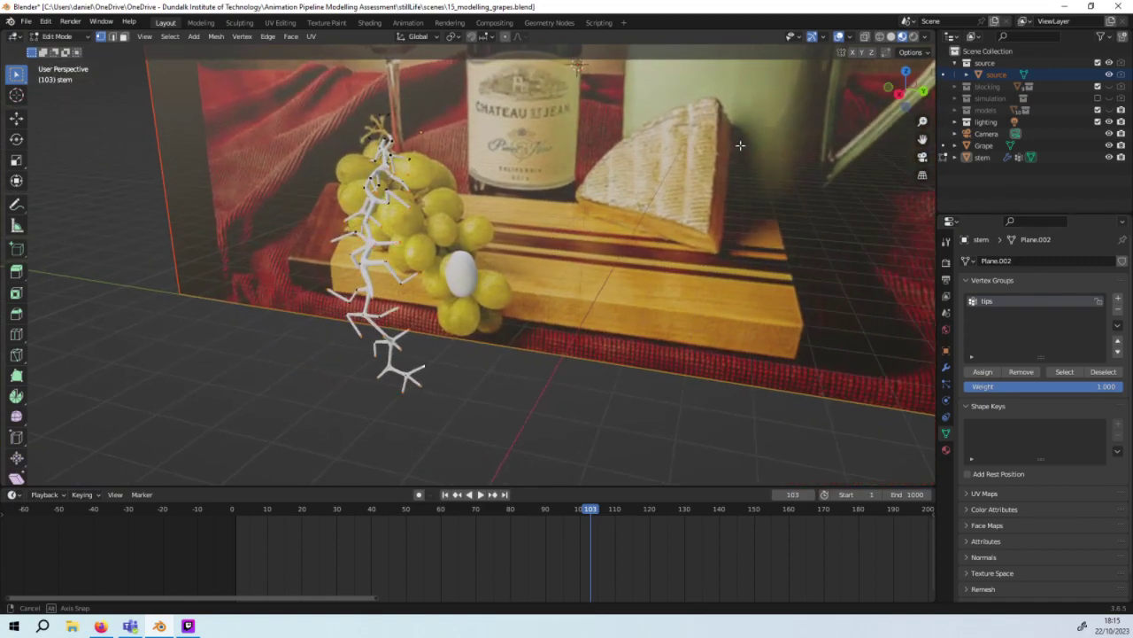
middle_click_drag(811, 365, 779, 354)
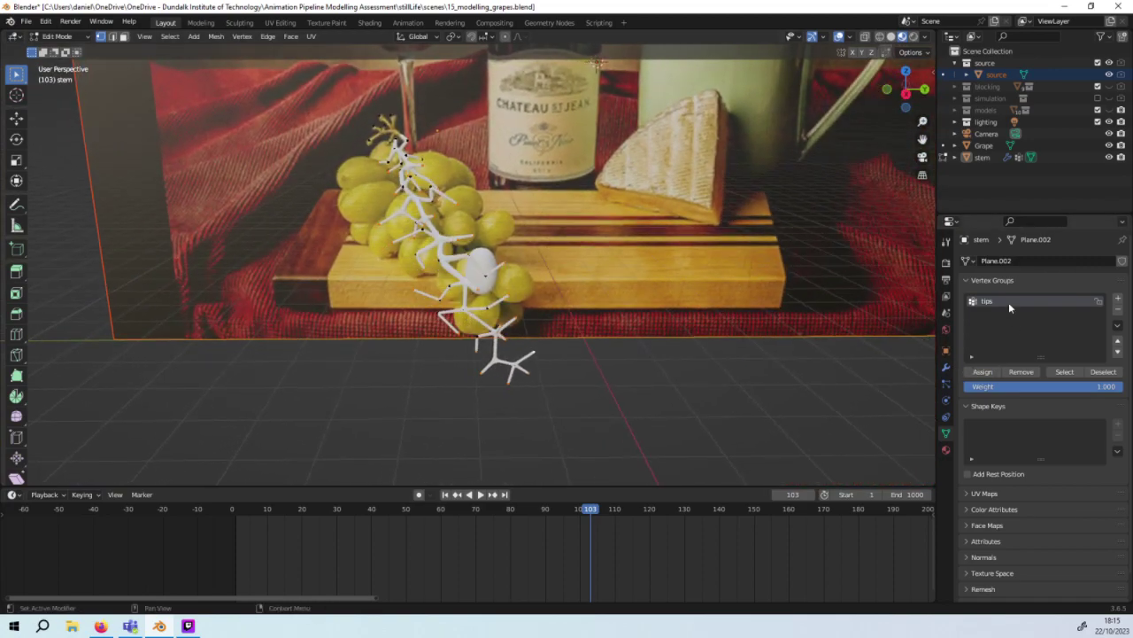
left_click(981, 372)
left_click(42, 24)
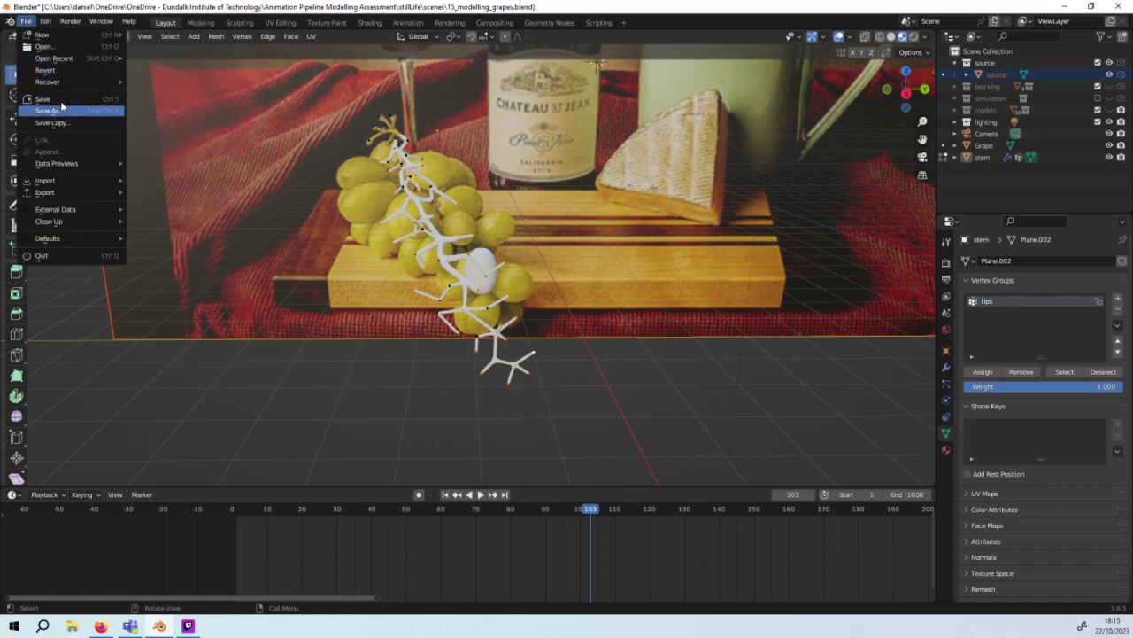
Step: Save the scene as a new file, 16_modelling_grapes.blend
left_click(44, 99)
left_click(25, 20)
left_click(50, 110)
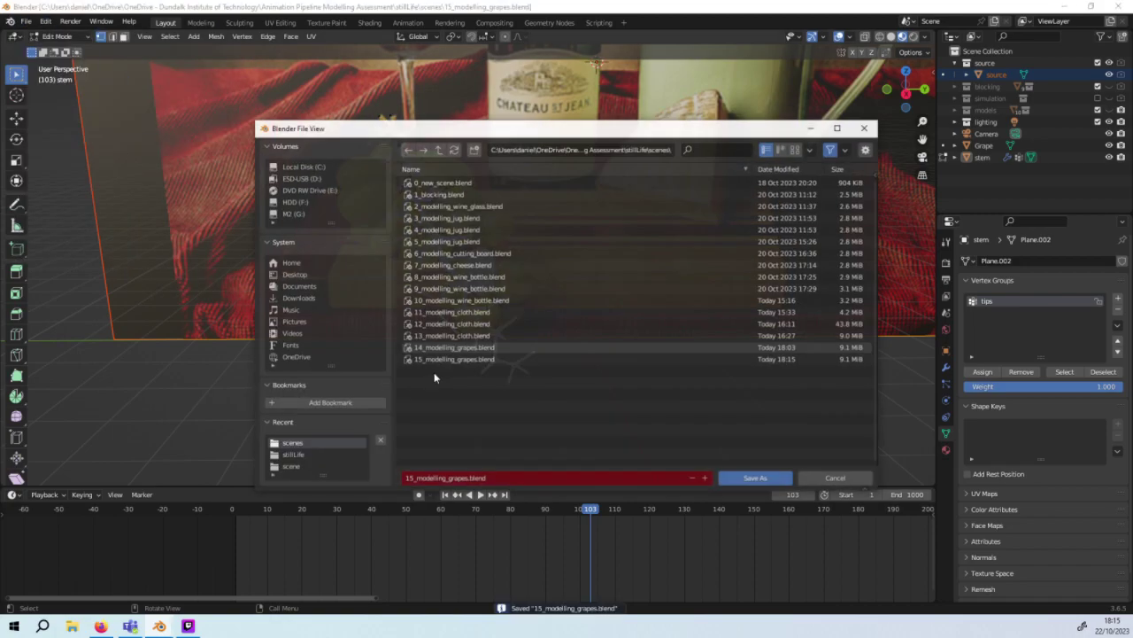
left_click(705, 478)
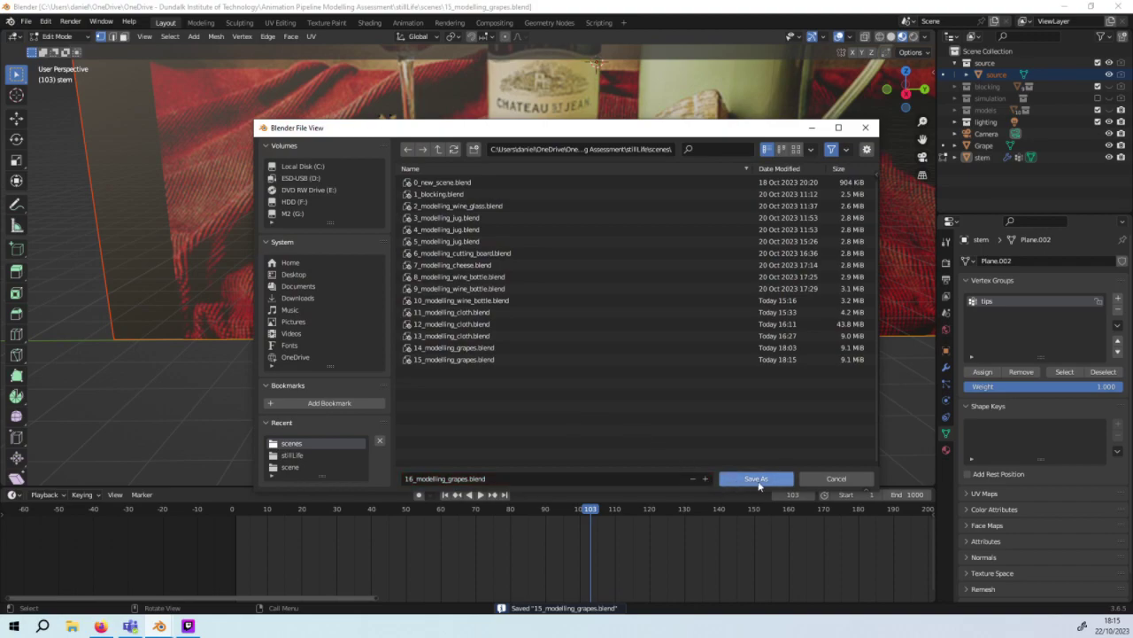
left_click(757, 479)
mouse_move(779, 316)
middle_mouse_down()
mouse_move(797, 307)
mouse_move(750, 299)
mouse_move(700, 266)
mouse_move(673, 210)
mouse_move(725, 383)
mouse_move(751, 290)
mouse_move(817, 311)
mouse_move(777, 324)
middle_mouse_up()
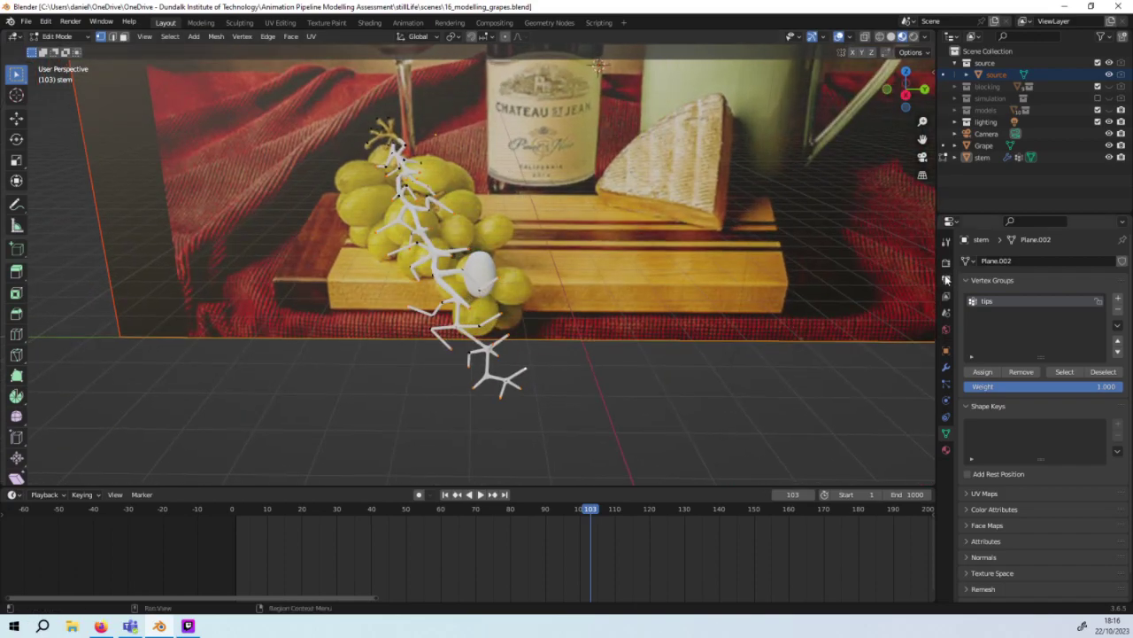
Step: Review the stem's particle and modifier tabs, making ParticleSystem the active modifier
left_click(946, 399)
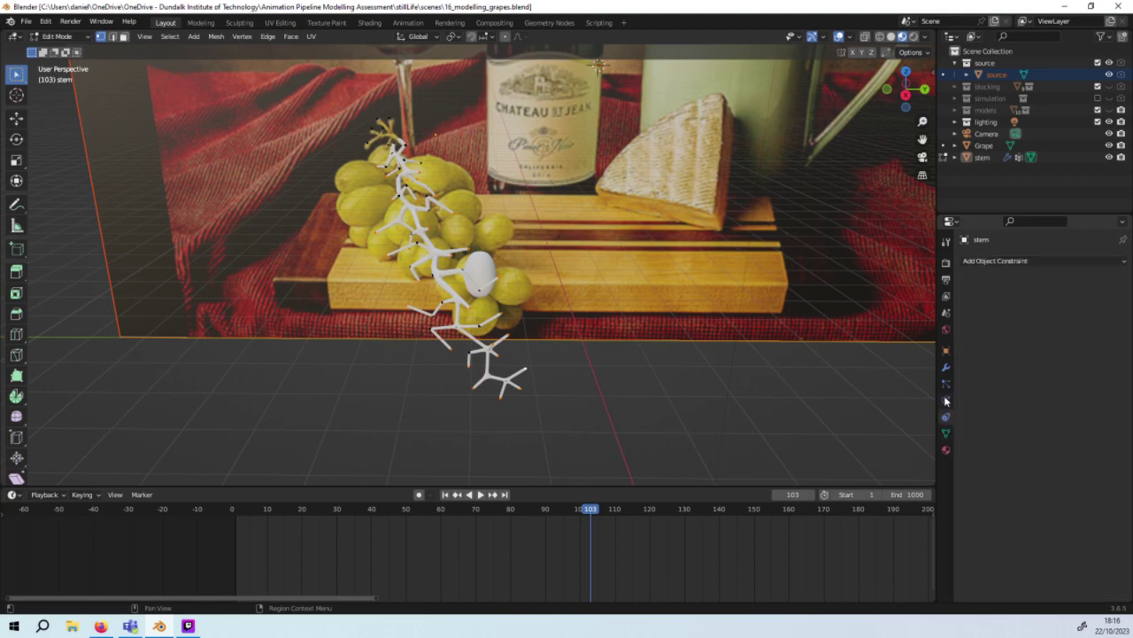
left_click(946, 385)
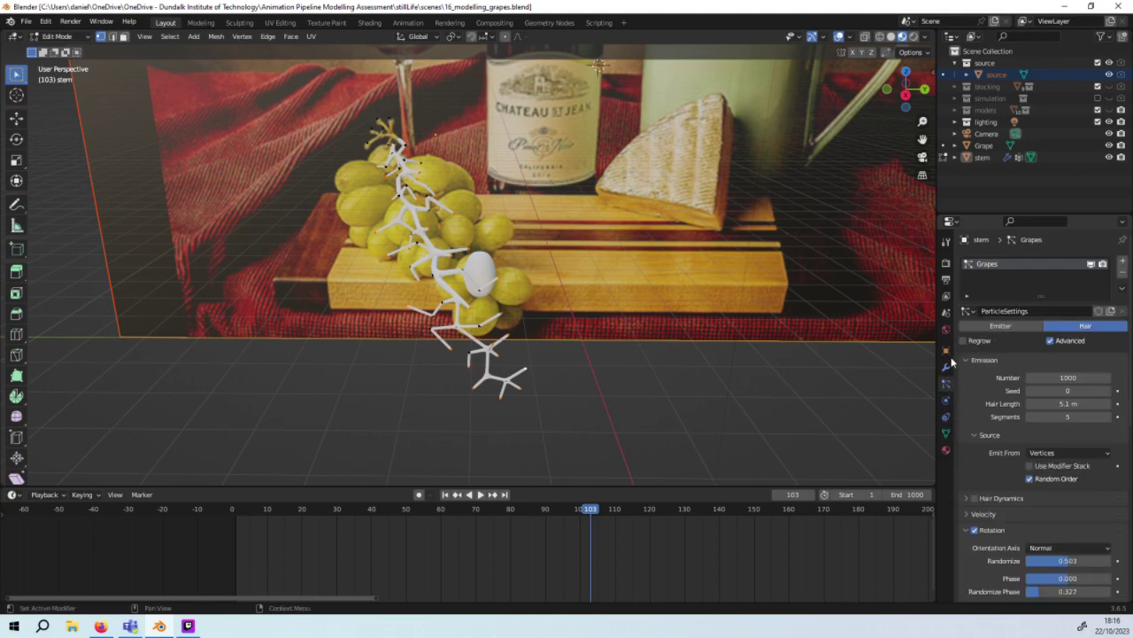
left_click(946, 350)
left_click(945, 366)
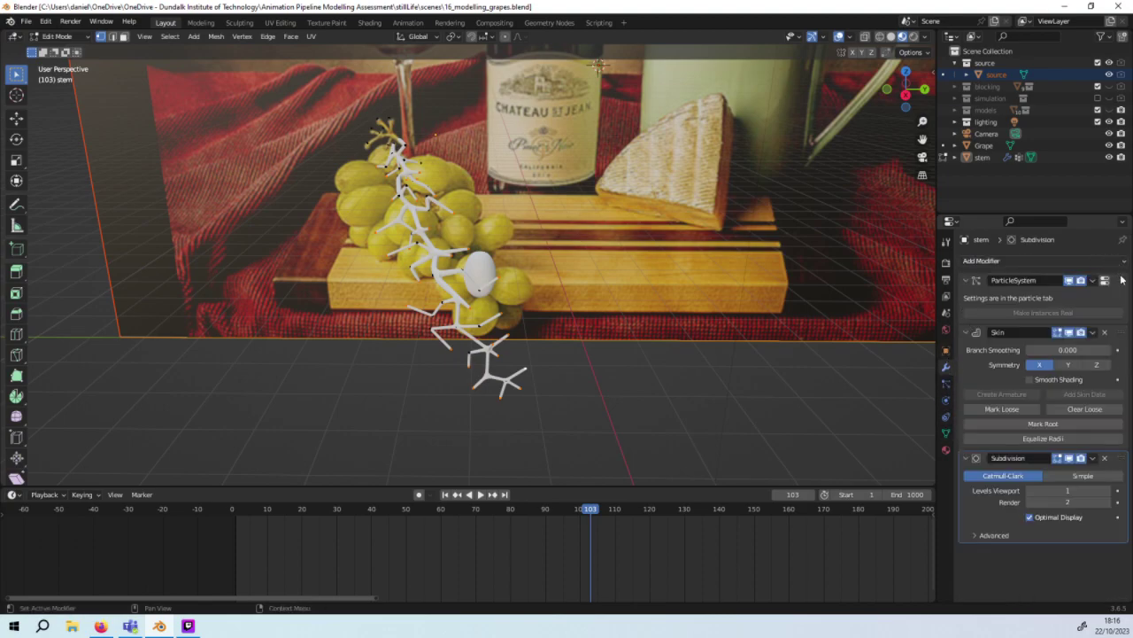
left_click(1124, 288)
Step: Browse the World, Scene, Object, Physics and Modifier tabs, ending on the stem's particle settings
left_click(946, 330)
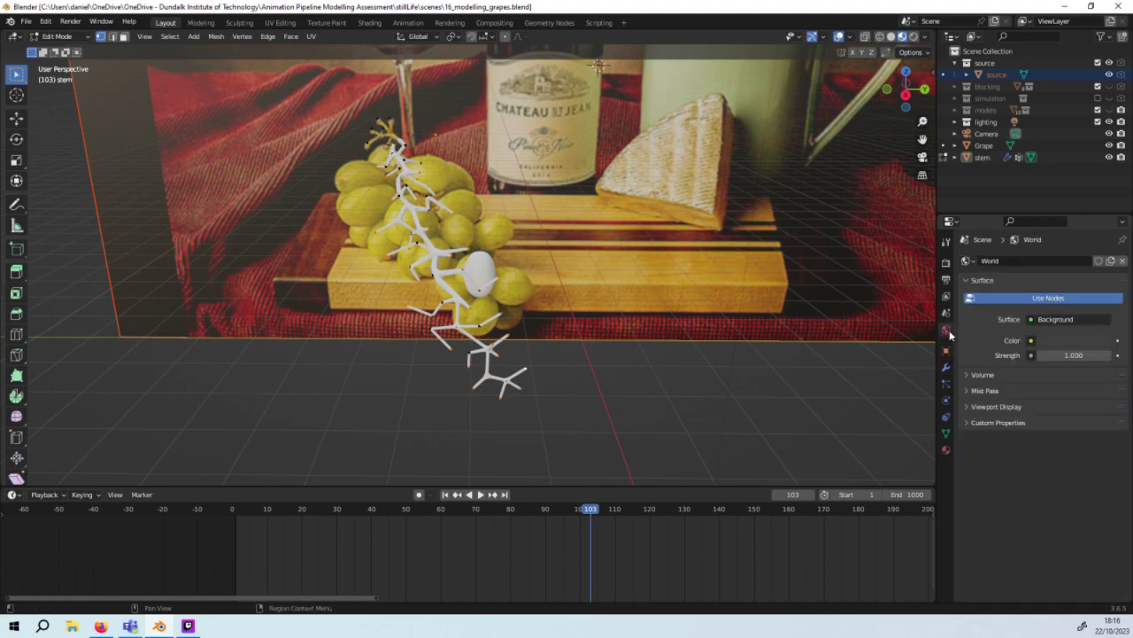
left_click(946, 313)
left_click(945, 350)
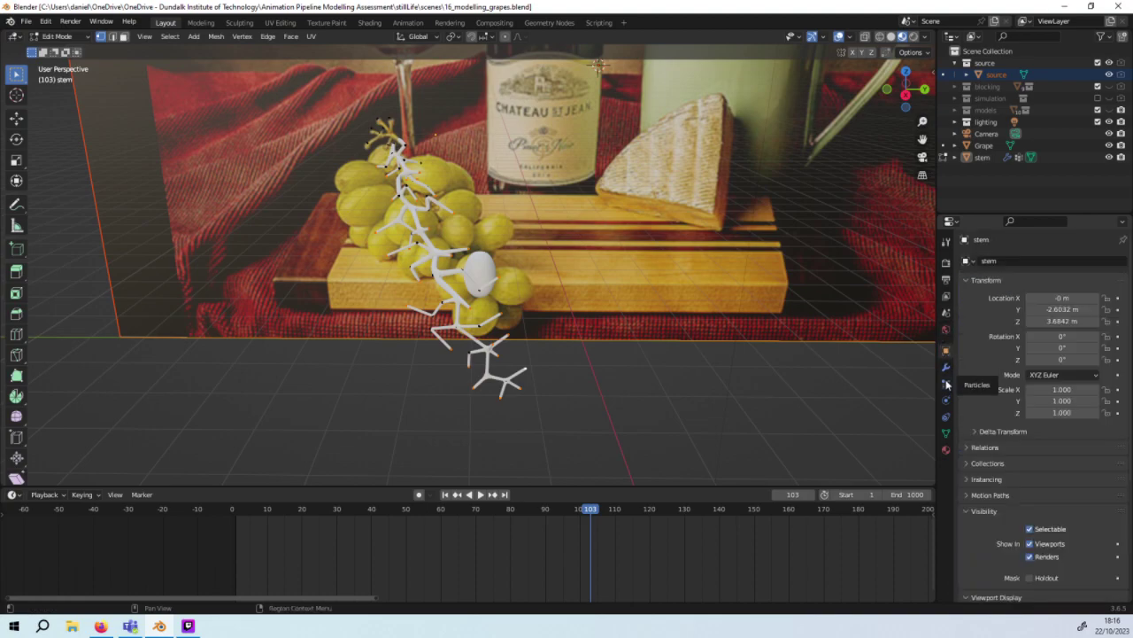
left_click(945, 383)
left_click(946, 400)
left_click(946, 367)
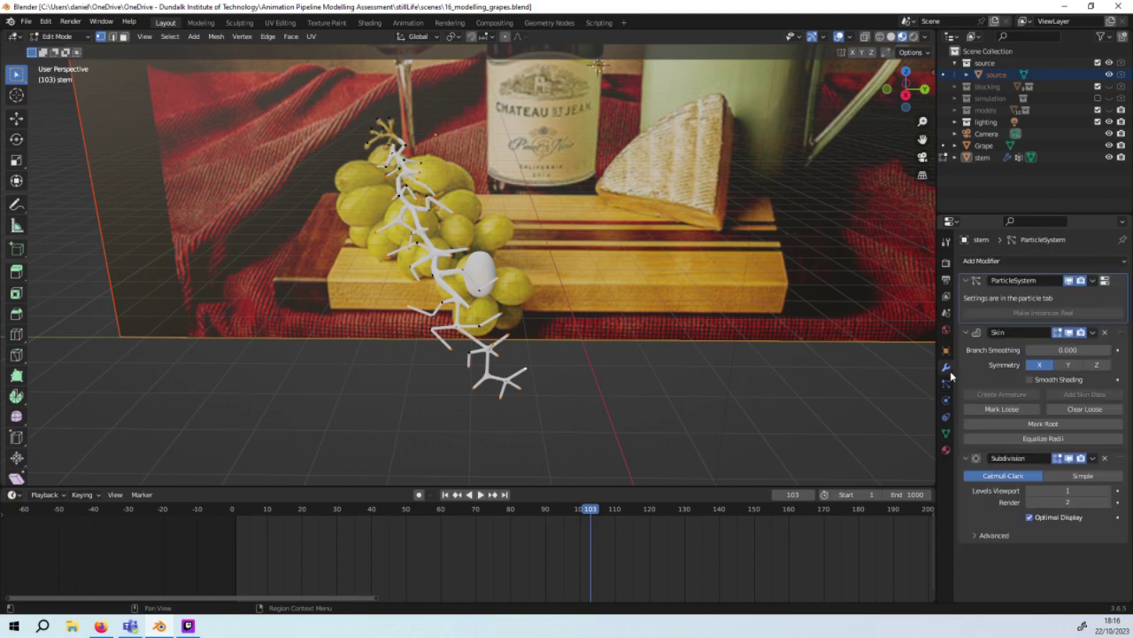
left_click(945, 383)
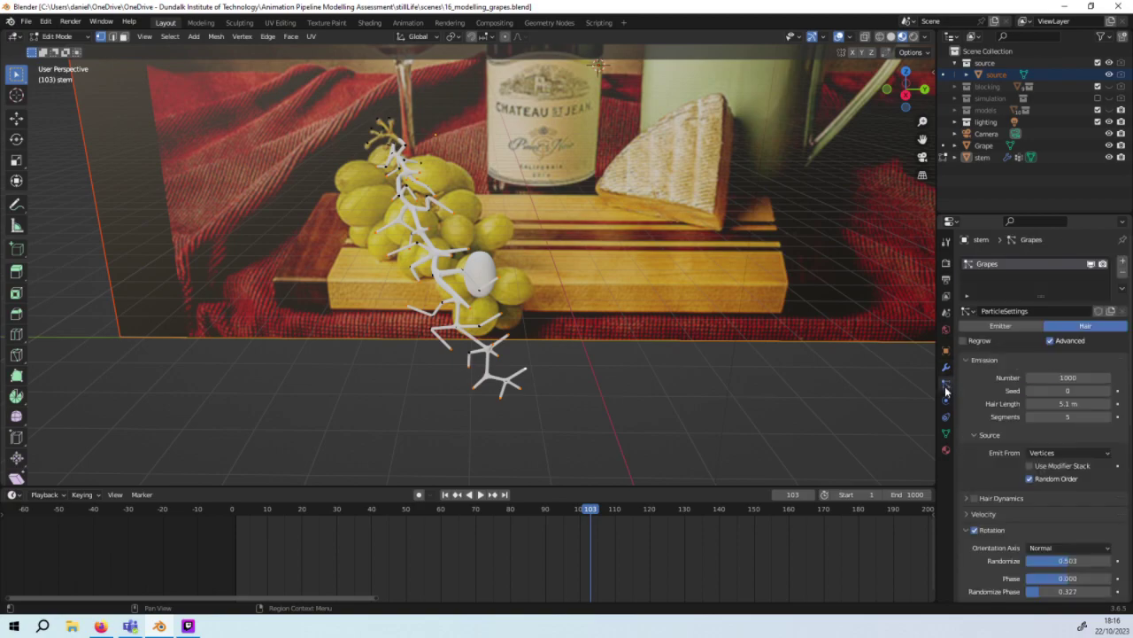
Step: Replace the Grapes particle system with a new hair system emitting from vertices, with Advanced enabled
left_click(1121, 275)
left_click(1123, 263)
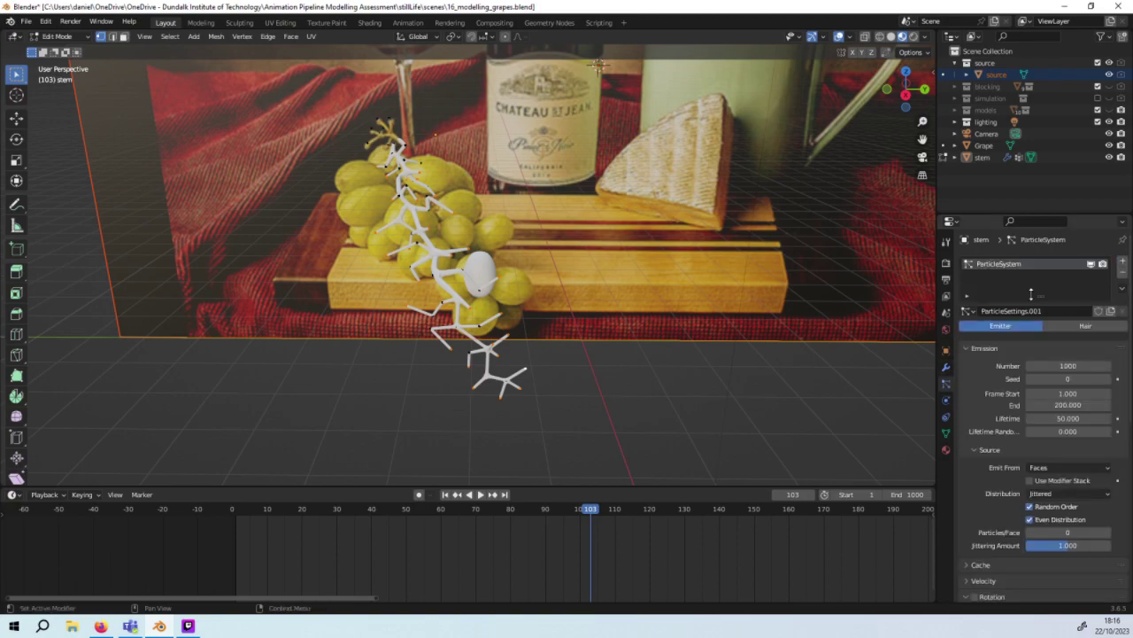
left_click(1060, 344)
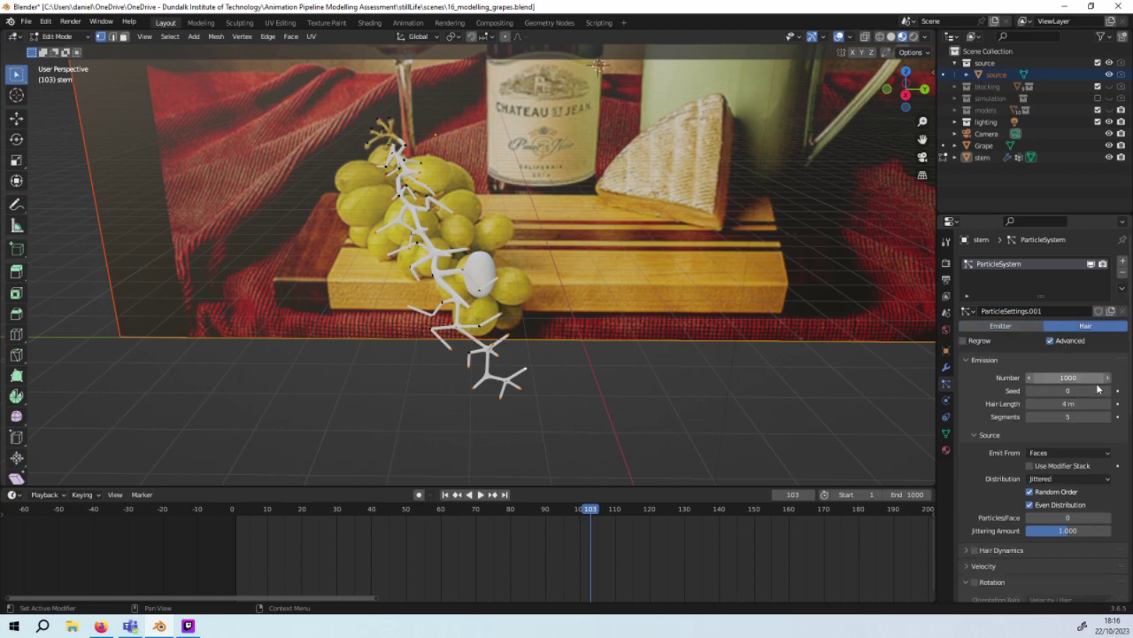
left_click(1081, 453)
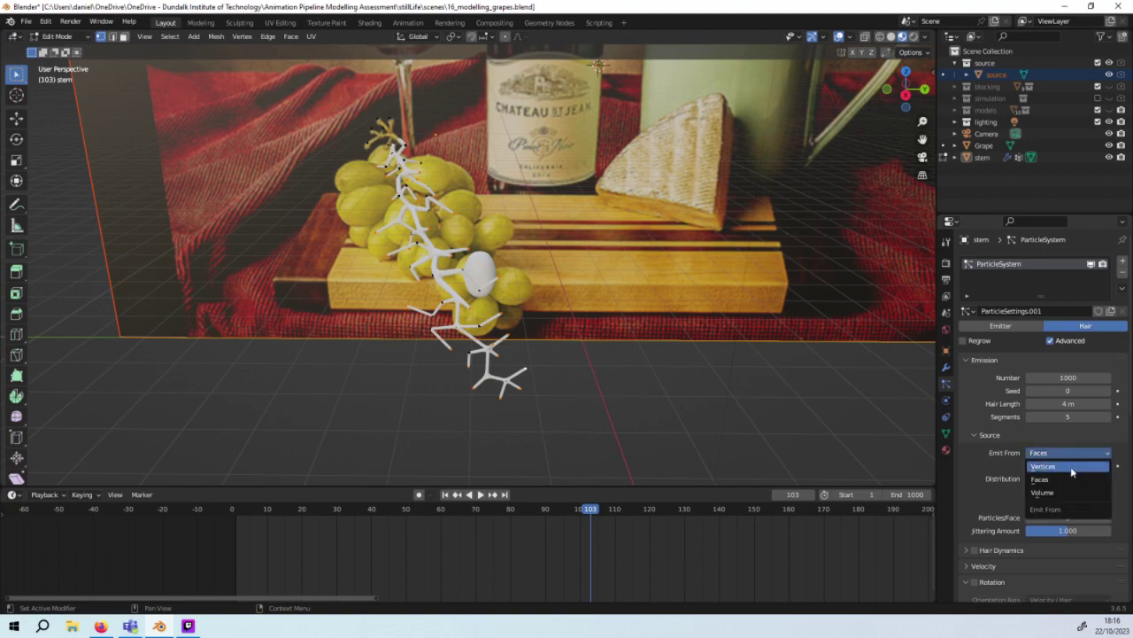
left_click(1072, 467)
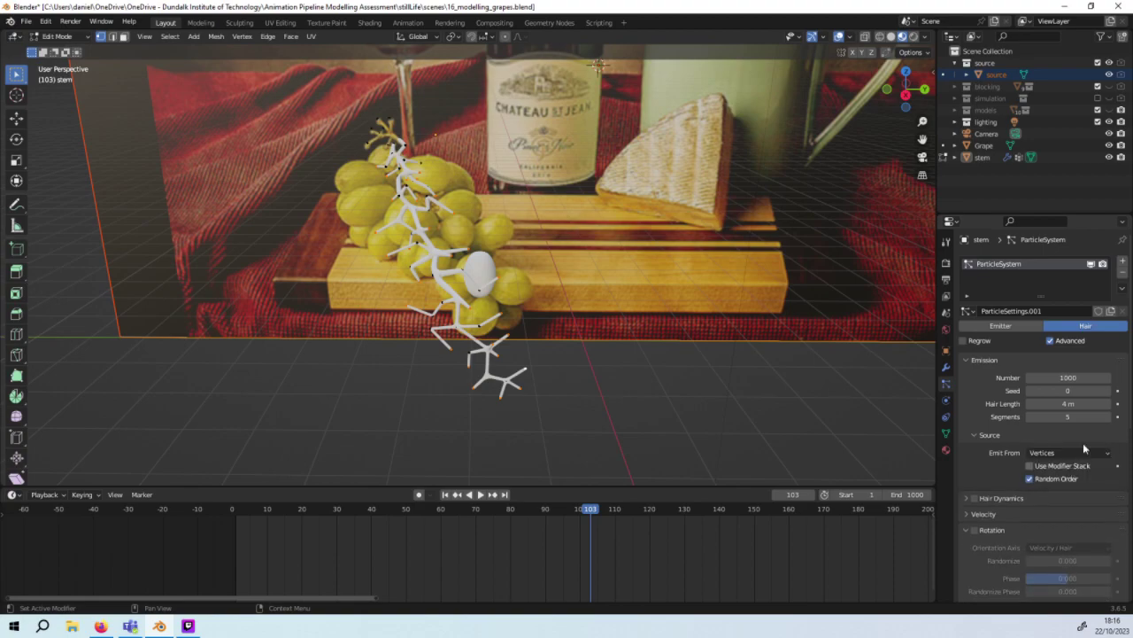
left_click(1083, 452)
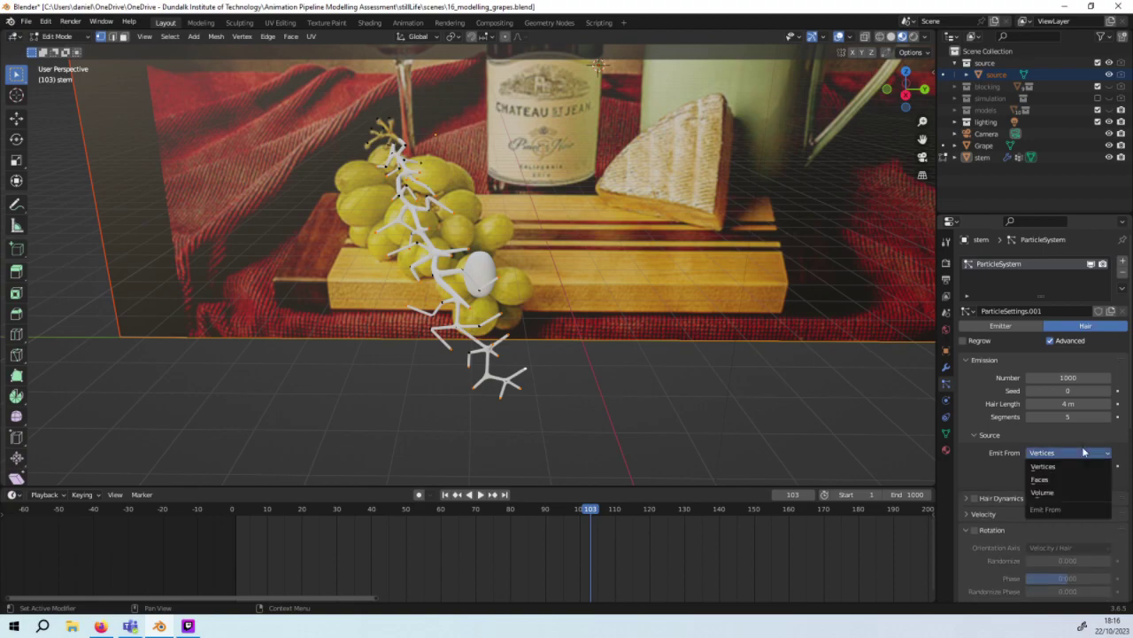
left_click(1084, 448)
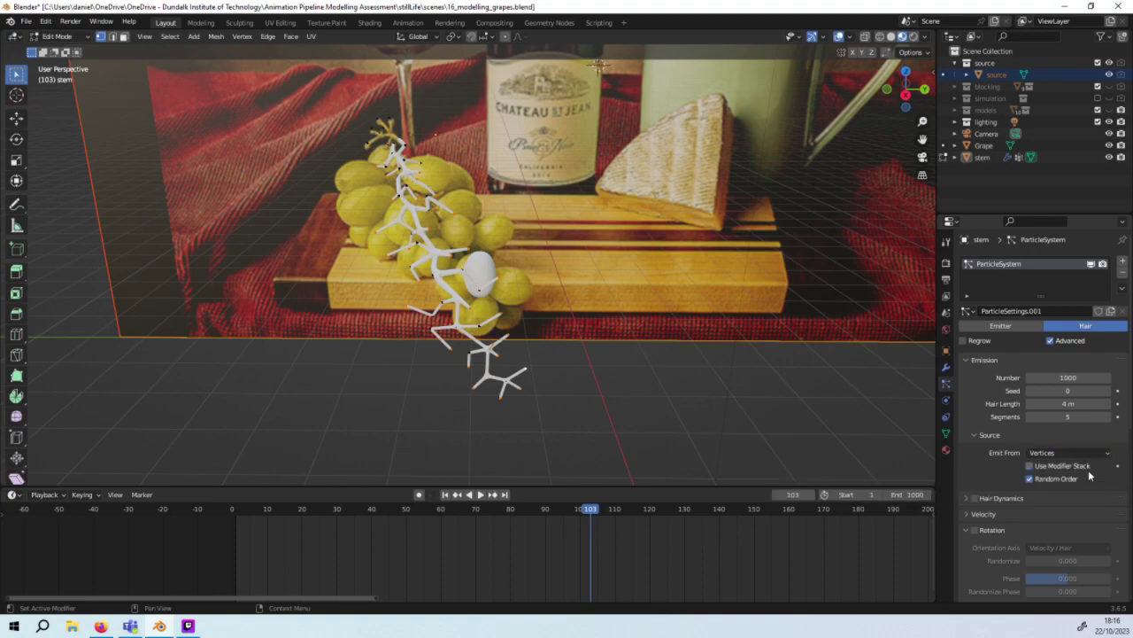
Step: Set the new particles to render as Object and open the Instance Object list
scroll(1088, 474, "down", 5)
scroll(1088, 469, "down", 3)
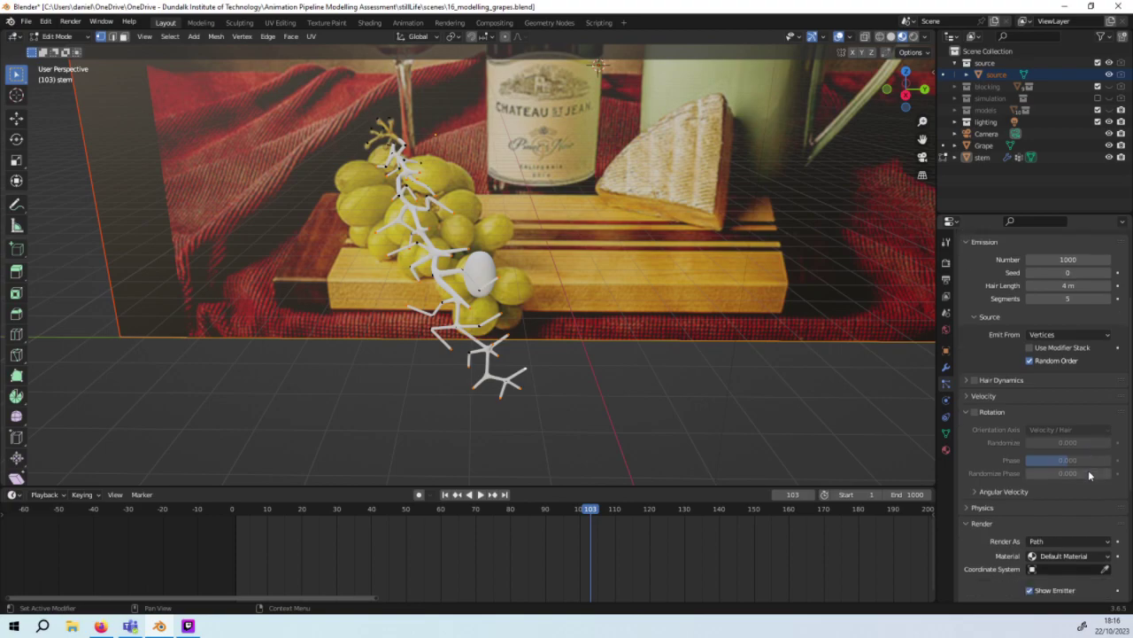
left_click(1065, 489)
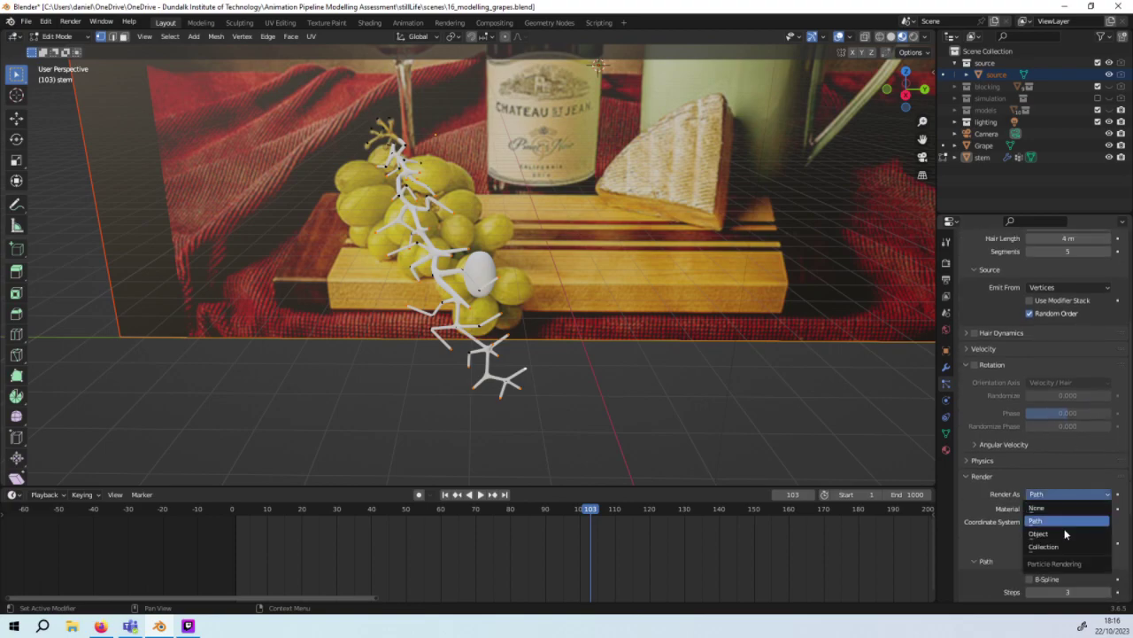
left_click(1062, 529)
scroll(1054, 558, "down", 1)
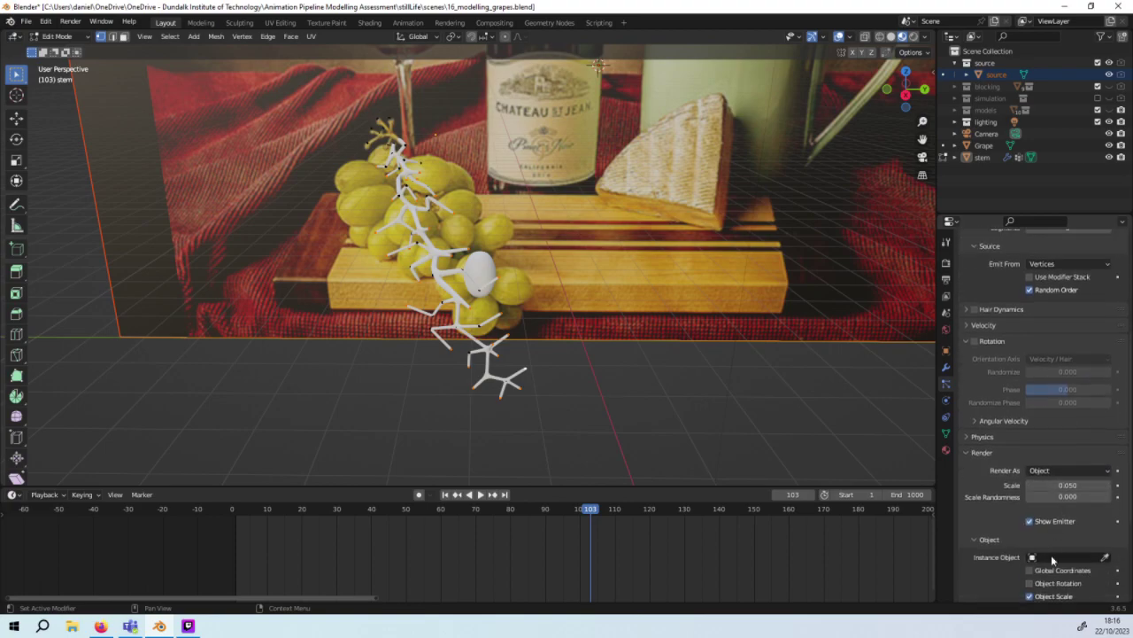
left_click(1053, 558)
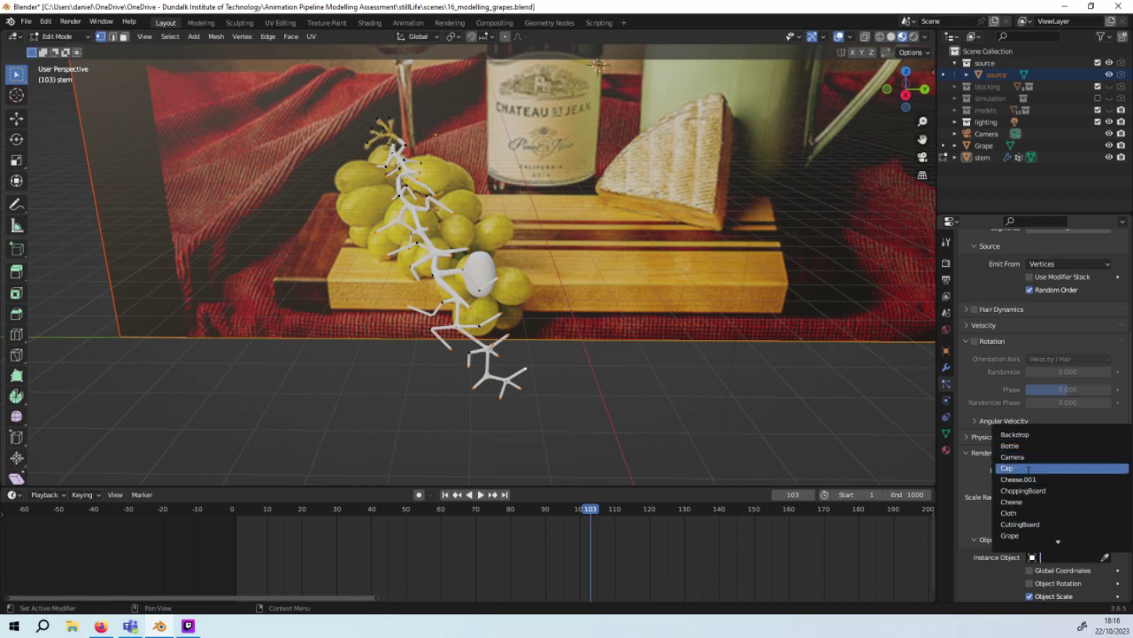
Step: Use the Grape object as the particle instance, briefly checking Viewport Display settings
left_click(1044, 536)
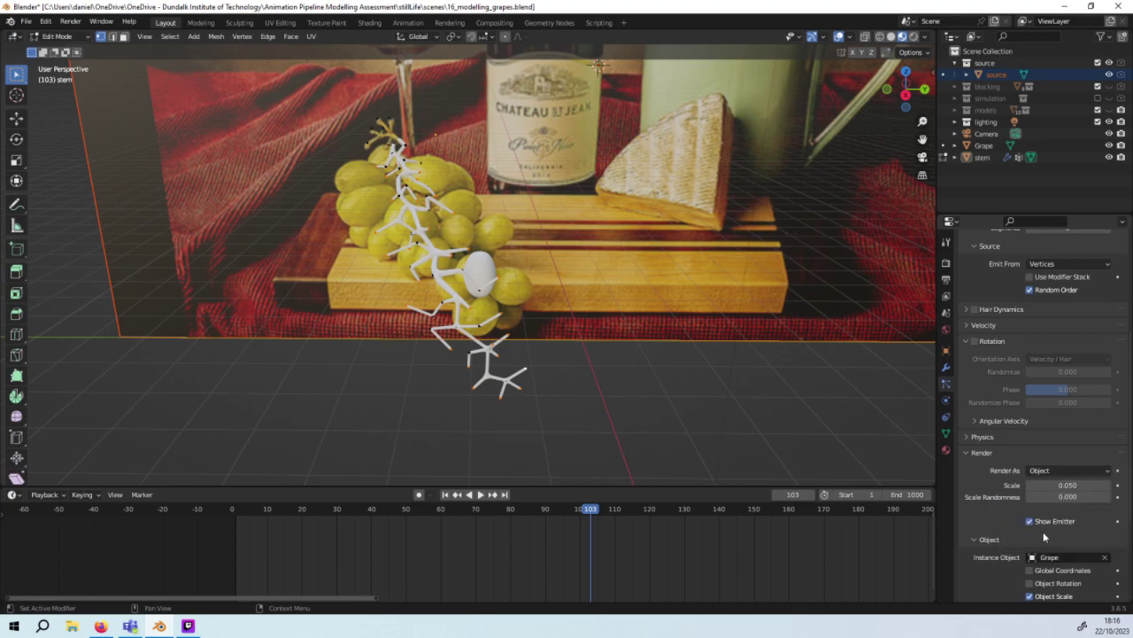
scroll(1045, 537, "down", 1)
scroll(1046, 536, "down", 1)
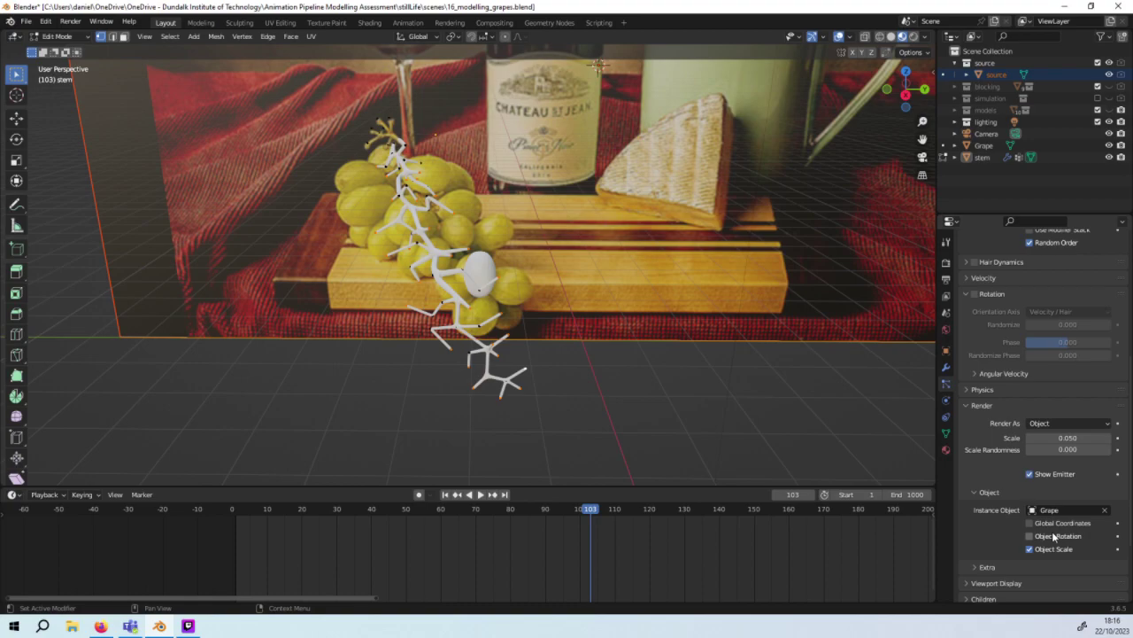
scroll(1044, 531, "down", 3)
scroll(1012, 525, "down", 1)
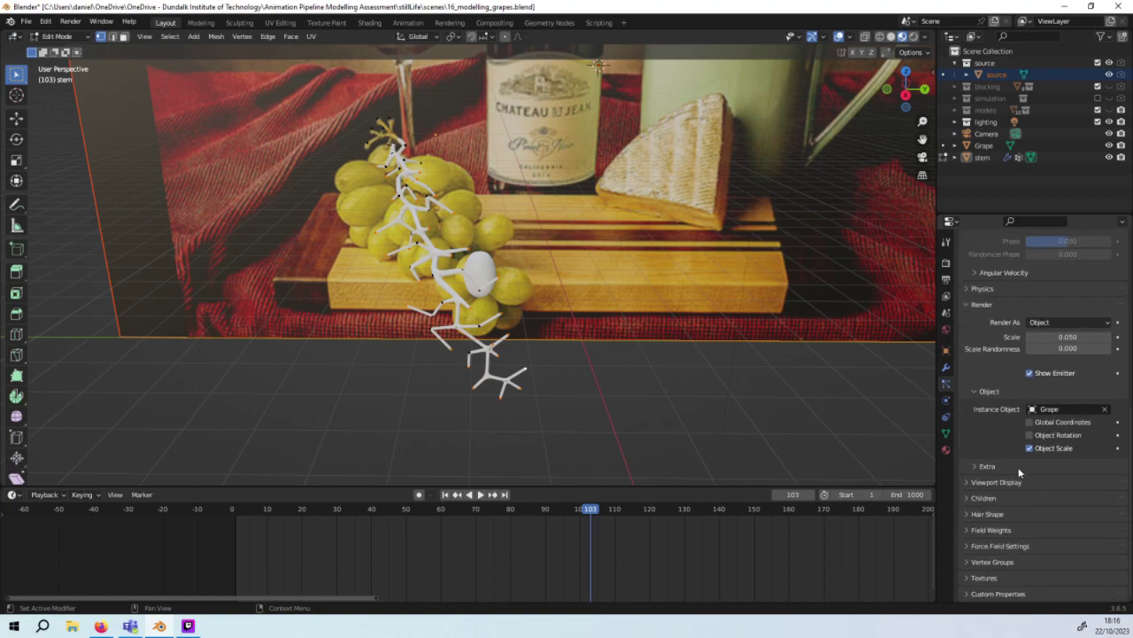
left_click(1020, 481)
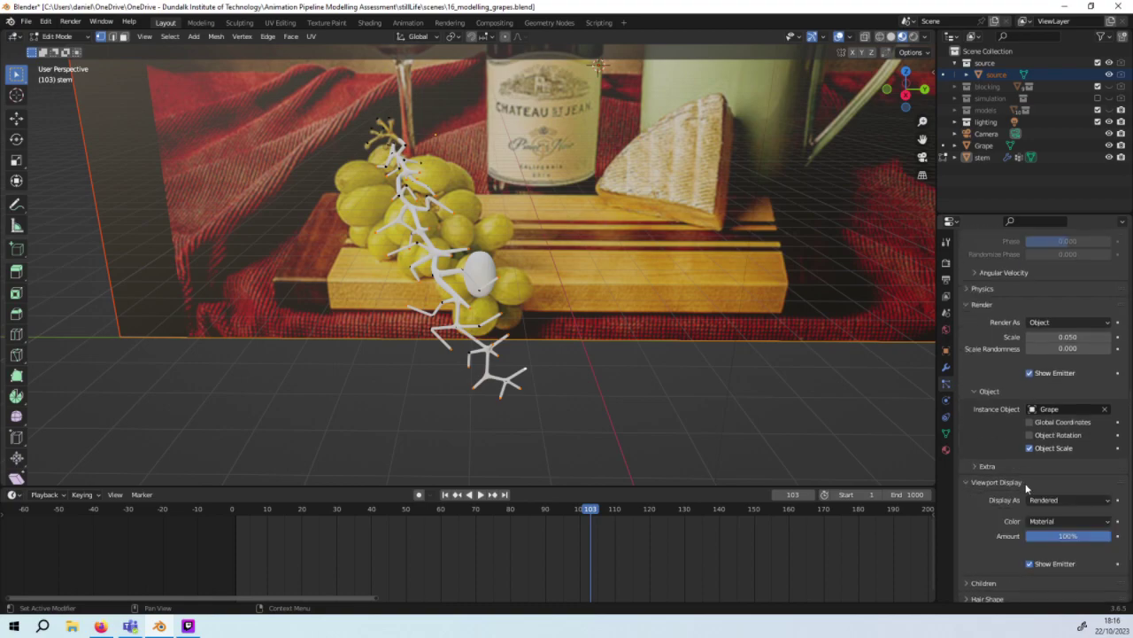
left_click(1027, 483)
Step: Preview the grape-covered stem in rendered shading
left_click(1031, 447)
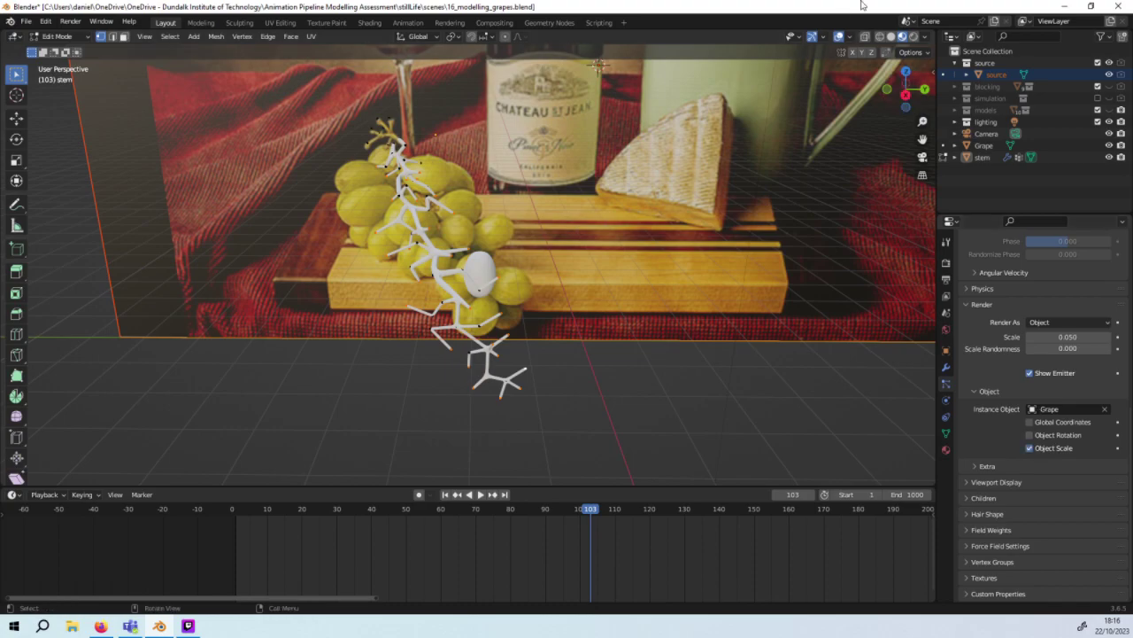
left_click(913, 38)
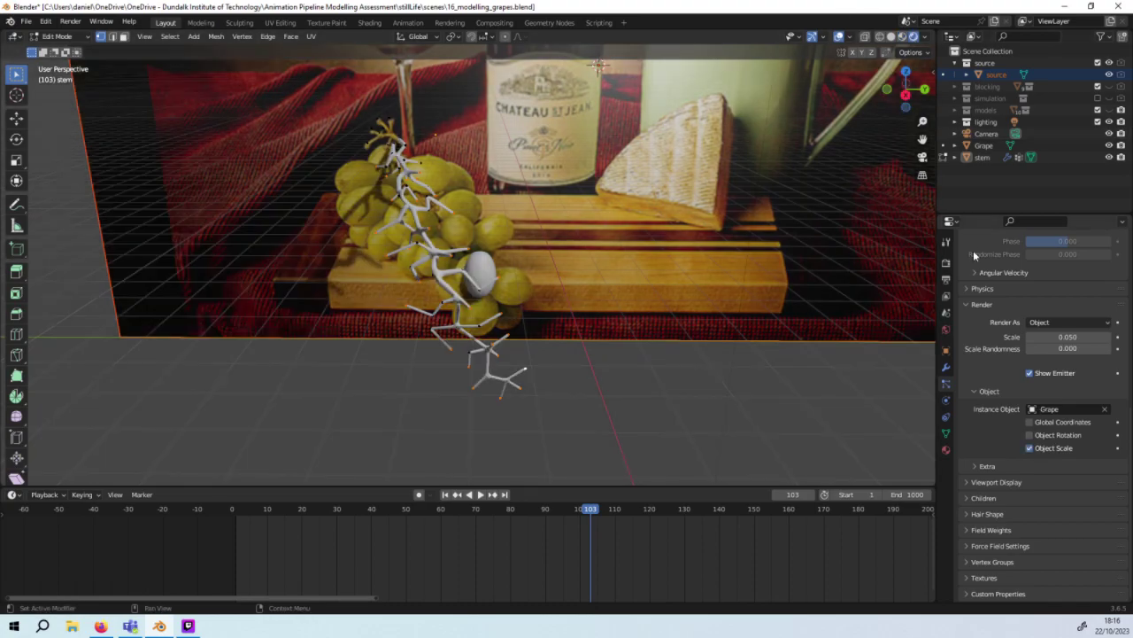
scroll(1025, 455, "up", 1)
scroll(1023, 454, "up", 2)
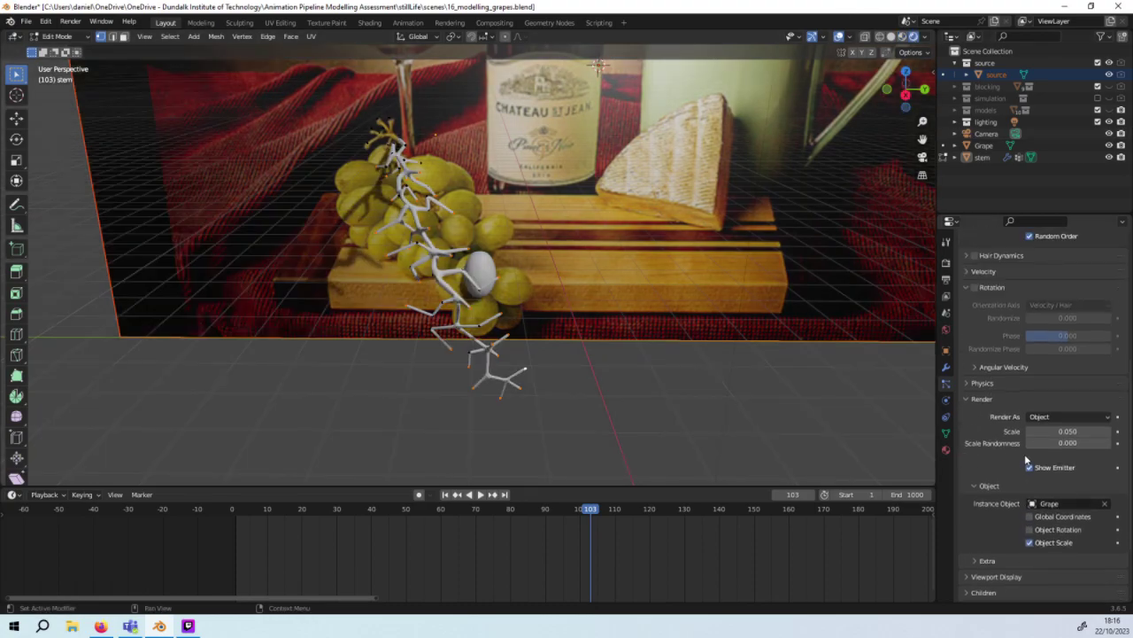
scroll(1024, 452, "up", 1)
scroll(1025, 452, "up", 2)
scroll(1025, 452, "up", 2)
scroll(1023, 450, "up", 1)
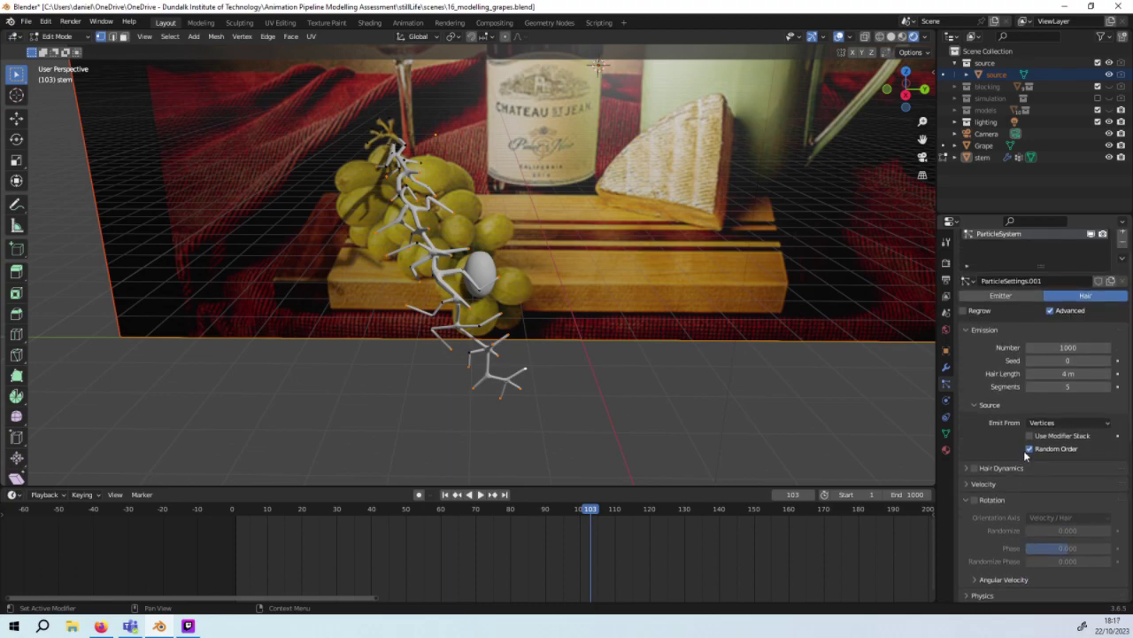
scroll(1023, 450, "up", 1)
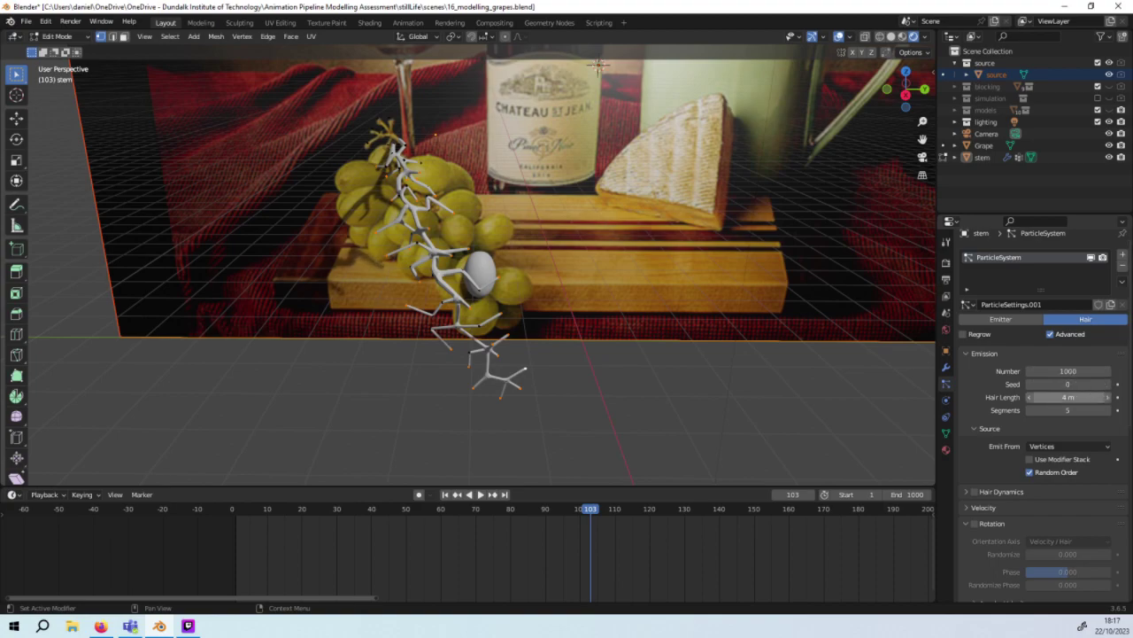
Step: Lengthen the hair particles to 6.35 m and expand the Velocity settings
mouse_move(1068, 397)
left_mouse_down()
mouse_move(1098, 396)
mouse_move(1070, 413)
mouse_move(1088, 415)
left_mouse_up()
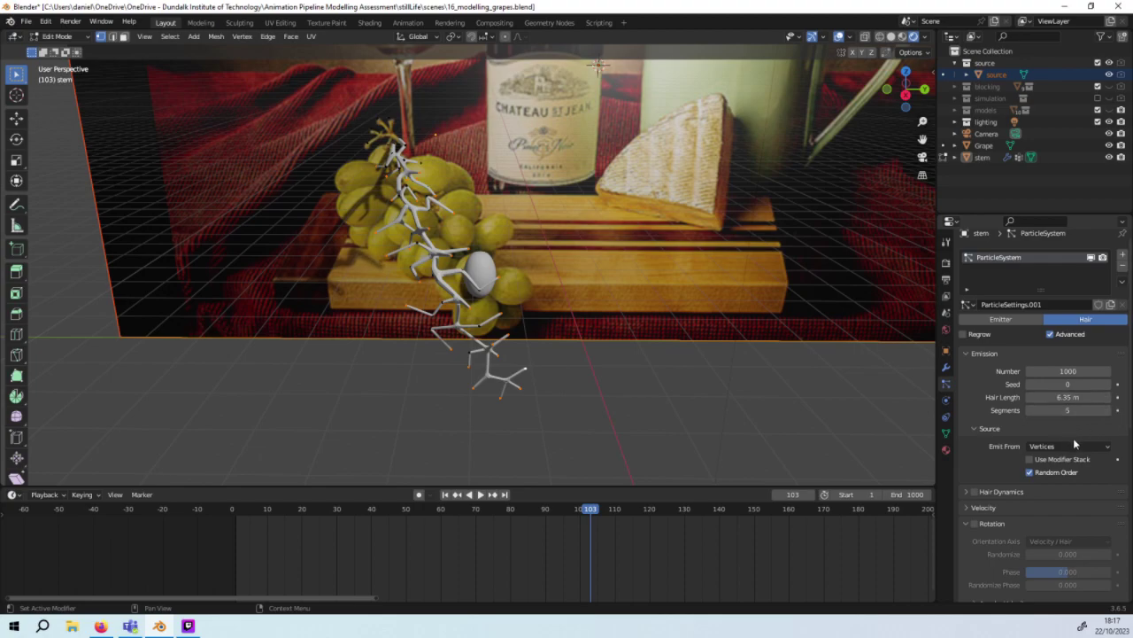
scroll(1040, 447, "down", 3)
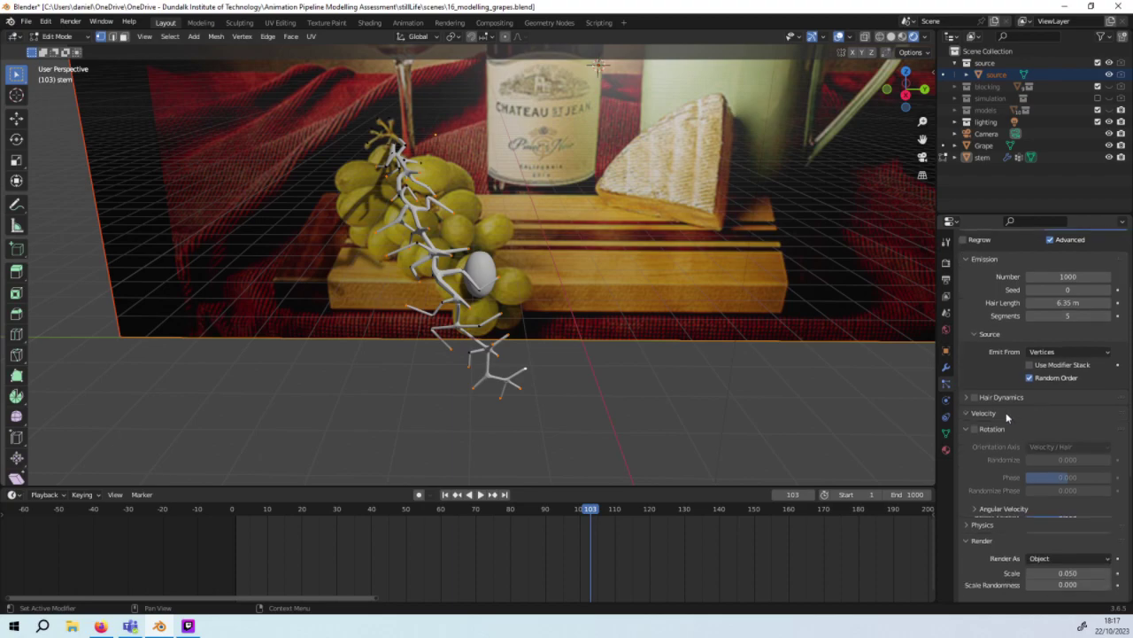
left_click(1006, 413)
scroll(1006, 411, "down", 1)
scroll(1007, 410, "down", 1)
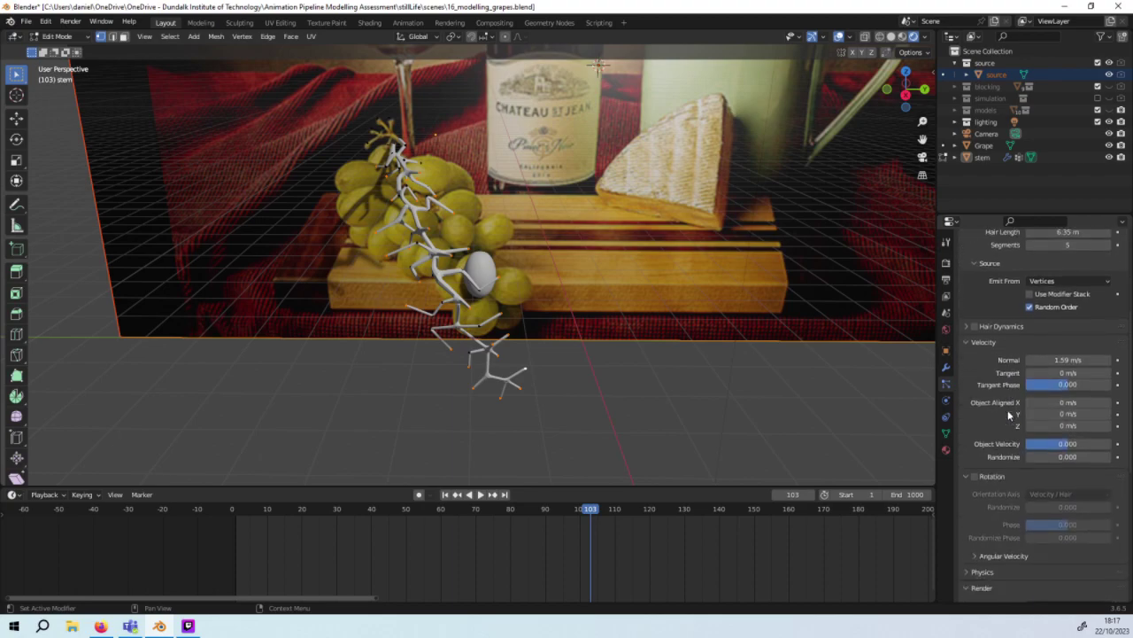
scroll(1001, 418, "down", 2)
Step: Enable particle rotation with Normal orientation axis and randomize phase 0.952
left_click(975, 405)
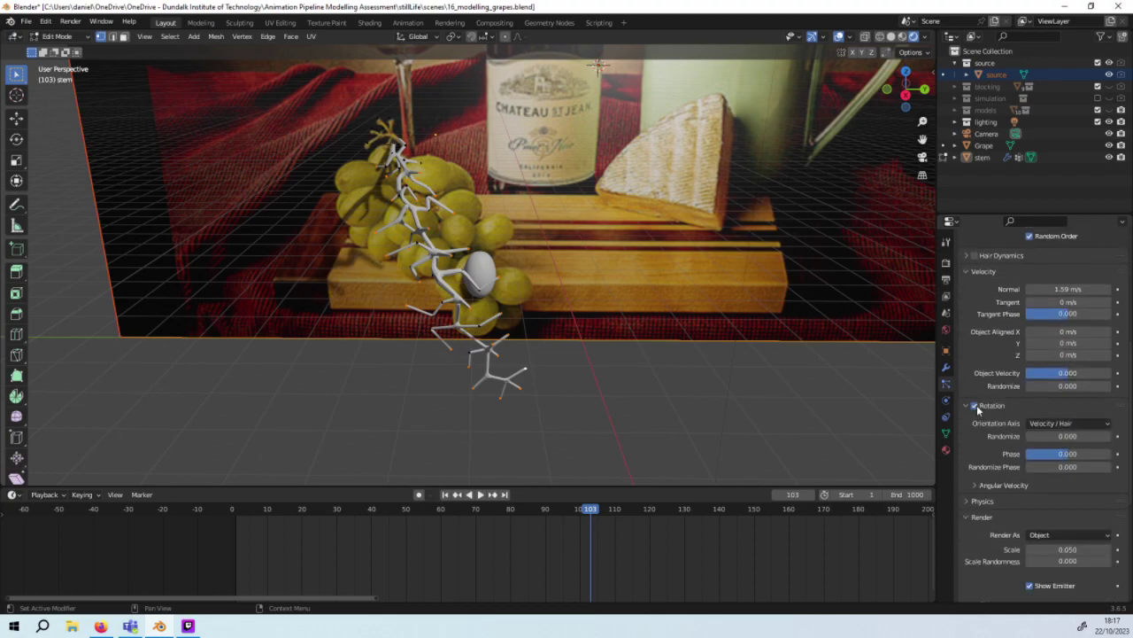
left_click_drag(1038, 464, 1103, 465)
left_click(1056, 425)
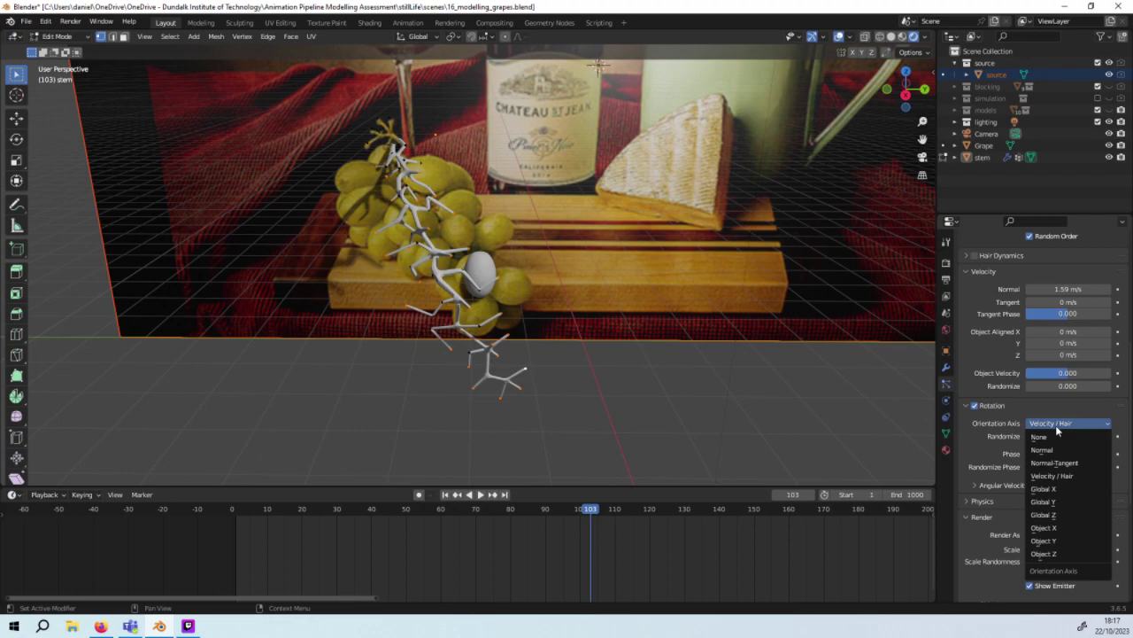
left_click(1060, 450)
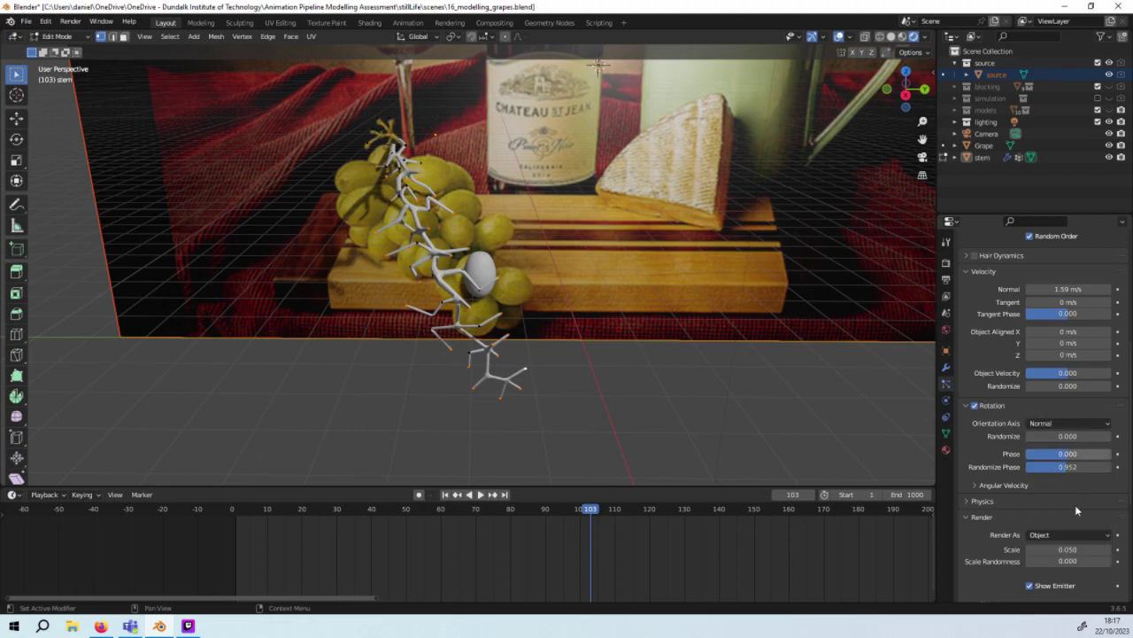
left_click(1070, 535)
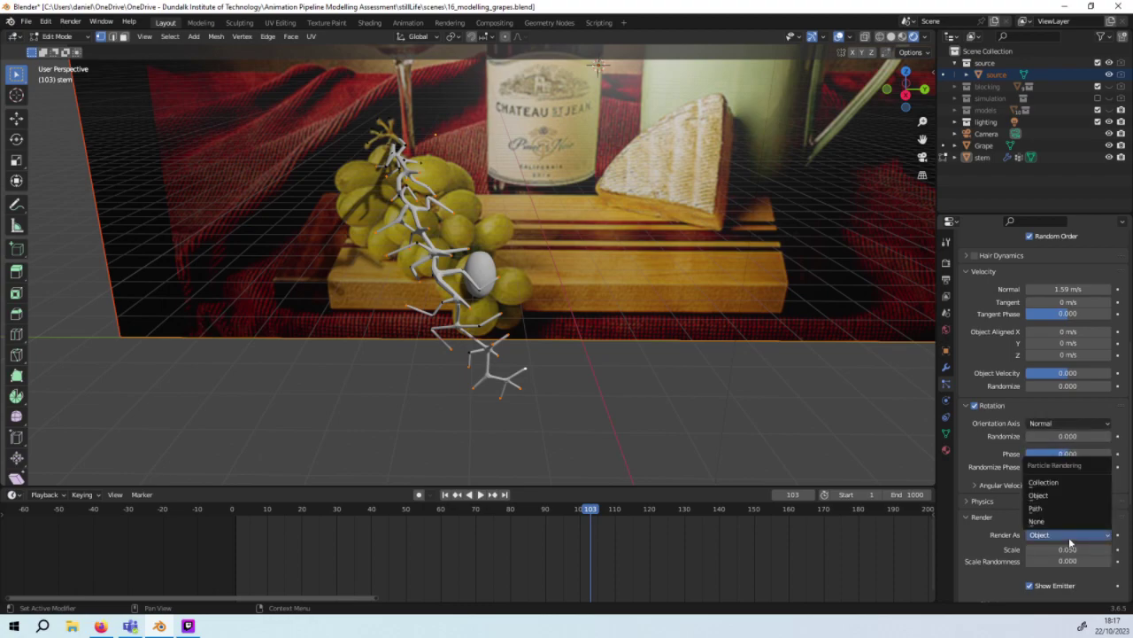
left_click(1069, 536)
Step: Expand the Physics panel and collapse the Source settings
left_click(1039, 501)
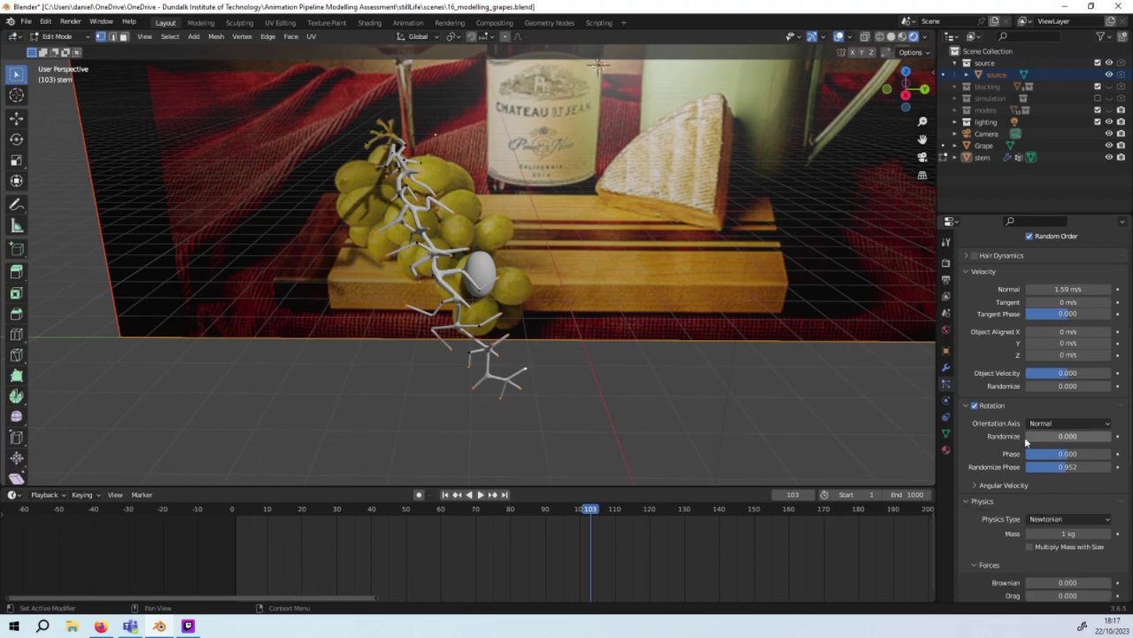
scroll(989, 391, "up", 2)
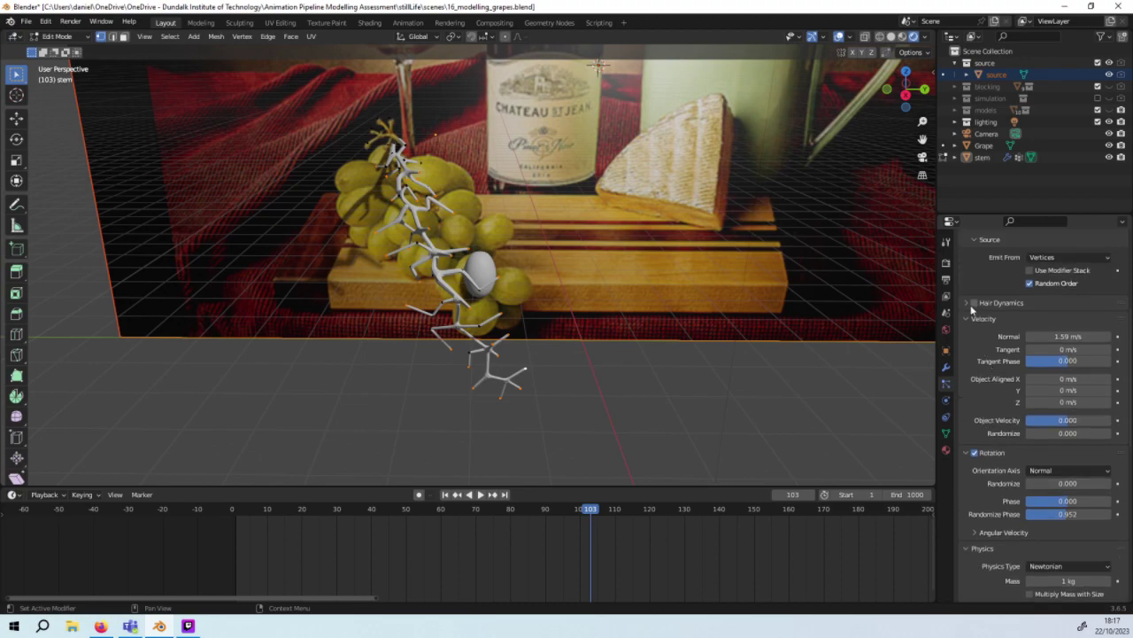
scroll(967, 306, "up", 2)
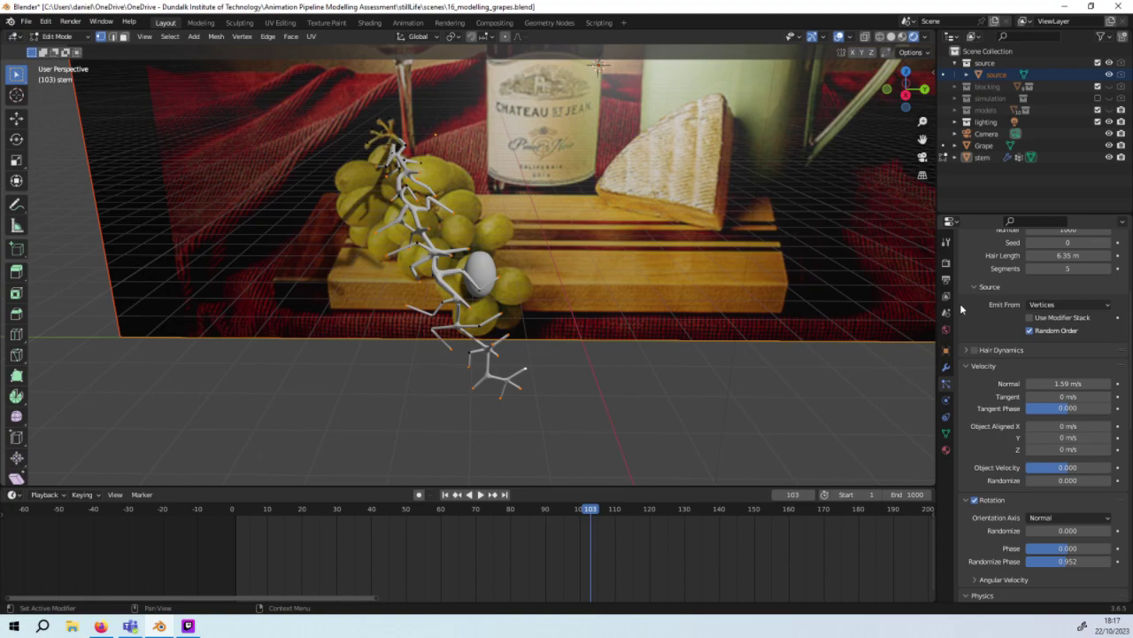
left_click(980, 288)
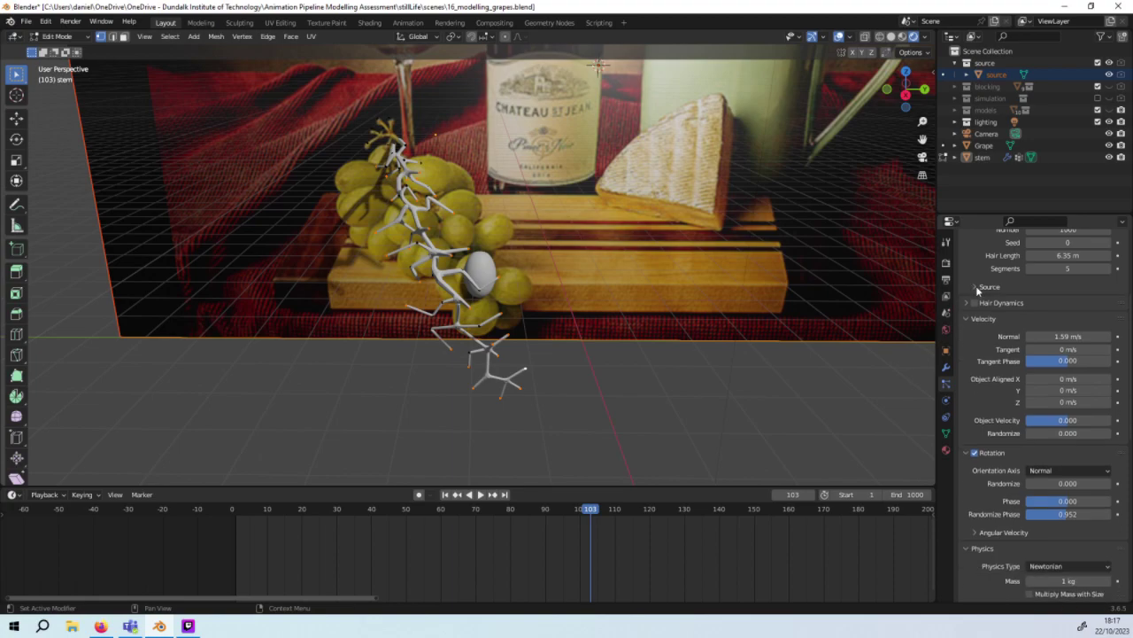
scroll(979, 287, "up", 3)
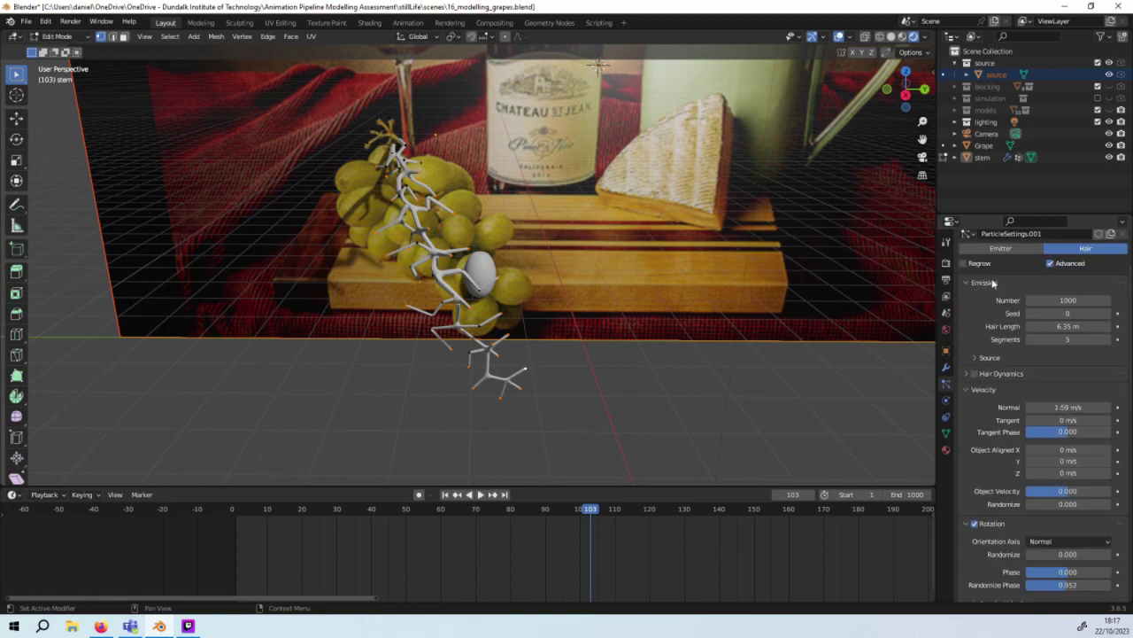
scroll(992, 282, "up", 3)
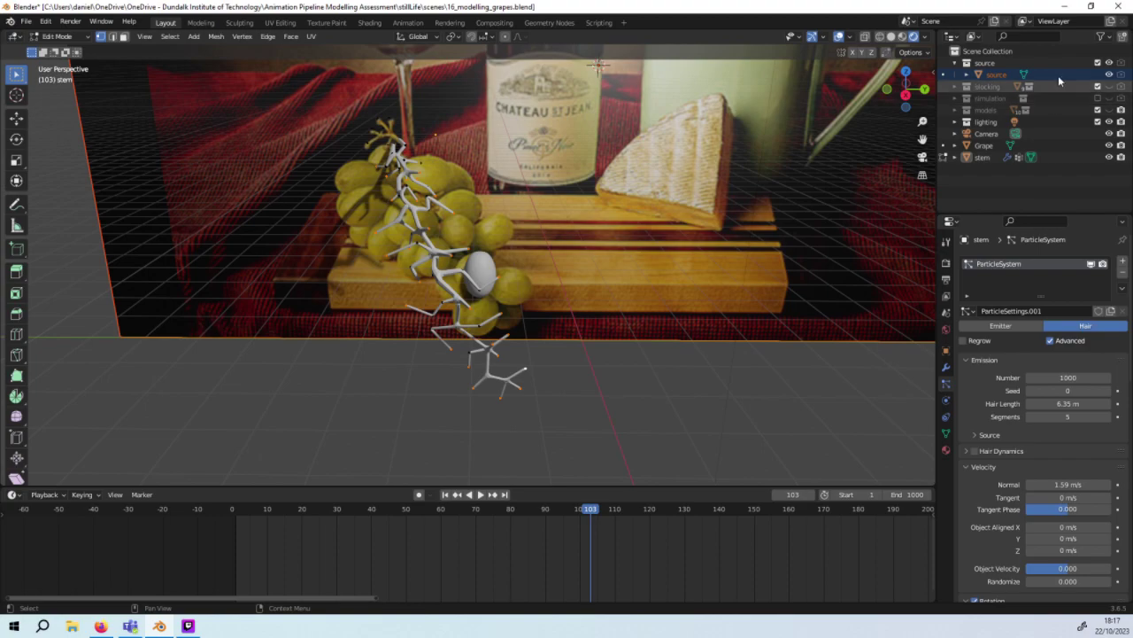
Step: Select the stem and switch it to Object Mode
left_click(1051, 160)
left_click(57, 36)
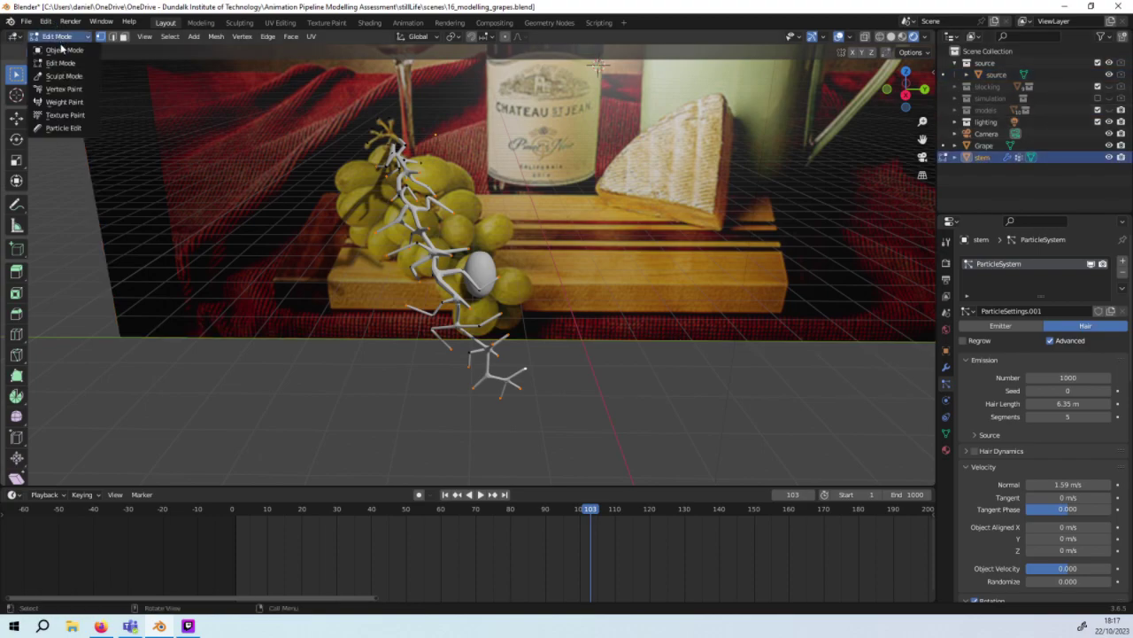
left_click(61, 50)
mouse_move(460, 204)
middle_mouse_down()
mouse_move(299, 251)
mouse_move(461, 219)
mouse_move(613, 219)
mouse_move(499, 195)
mouse_move(444, 204)
middle_mouse_up()
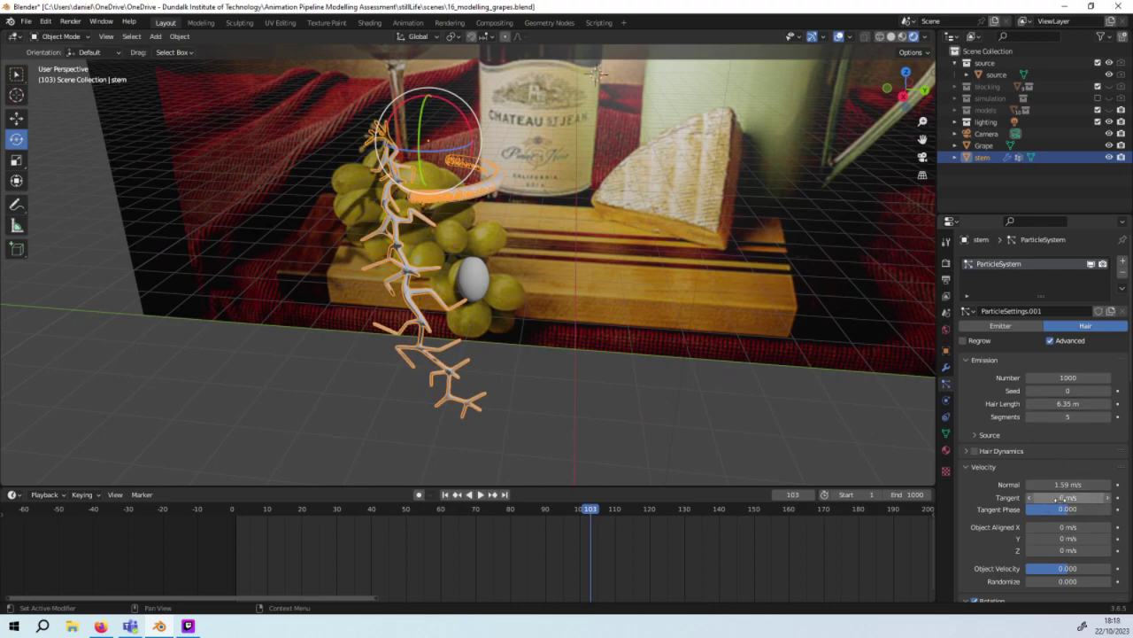
Step: Turn off particle rotation and start lowering the hair count from 1000 toward 92
scroll(985, 581, "down", 1)
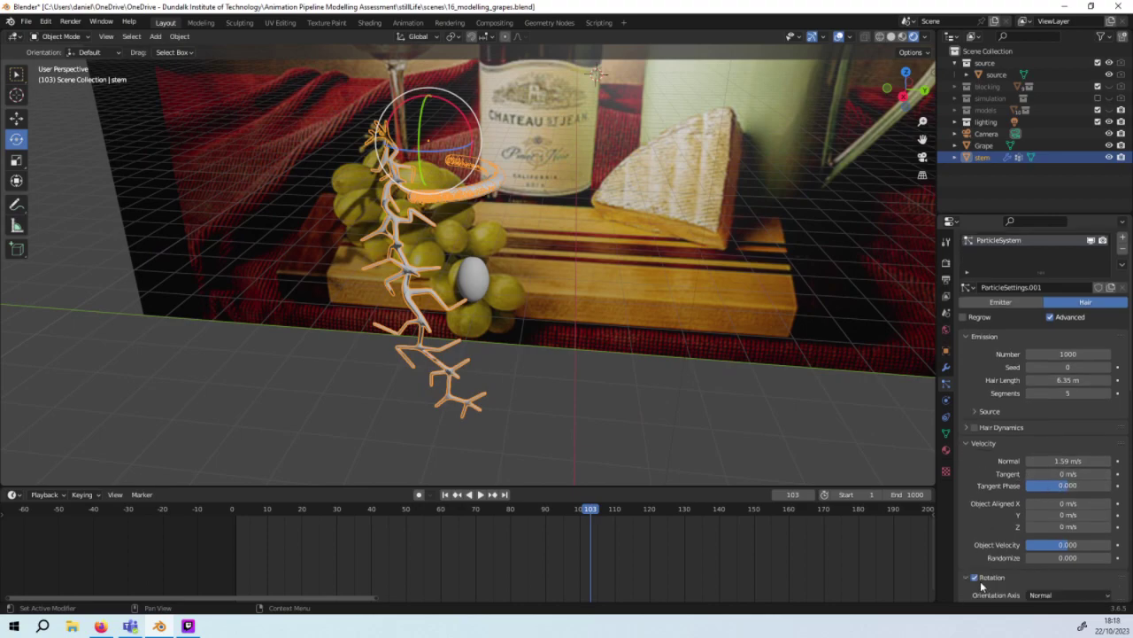
left_click(975, 576)
mouse_move(726, 390)
middle_mouse_down()
mouse_move(735, 339)
mouse_move(763, 332)
mouse_move(663, 307)
mouse_move(714, 336)
middle_mouse_up()
scroll(735, 339, "up", 5)
scroll(734, 339, "up", 3)
scroll(1063, 380, "up", 1)
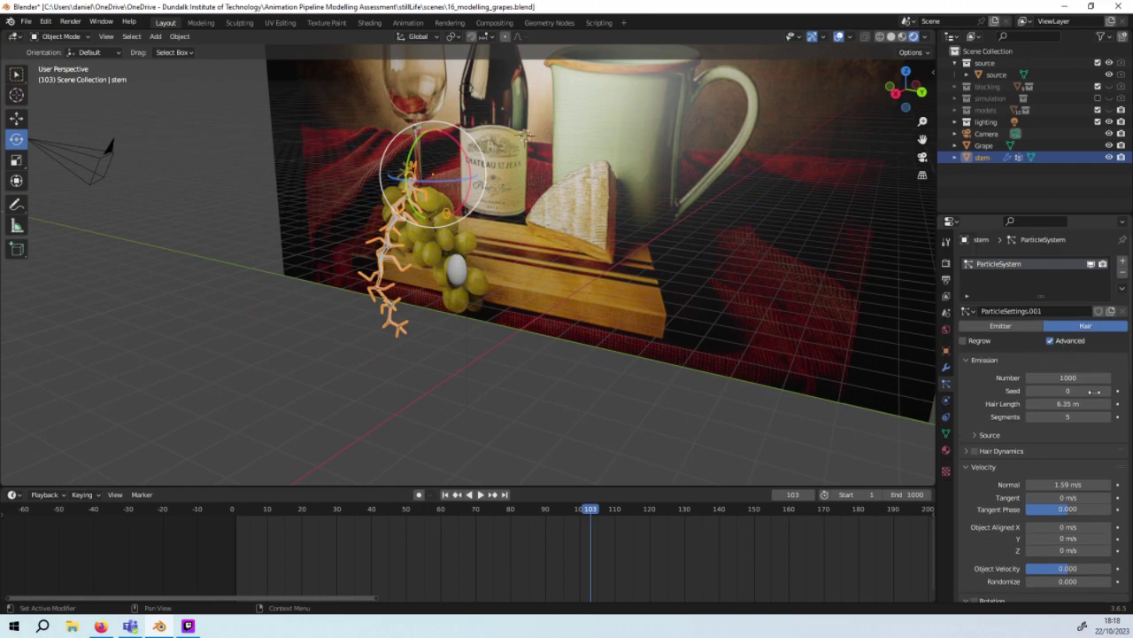
left_click_drag(1089, 377, 1081, 378)
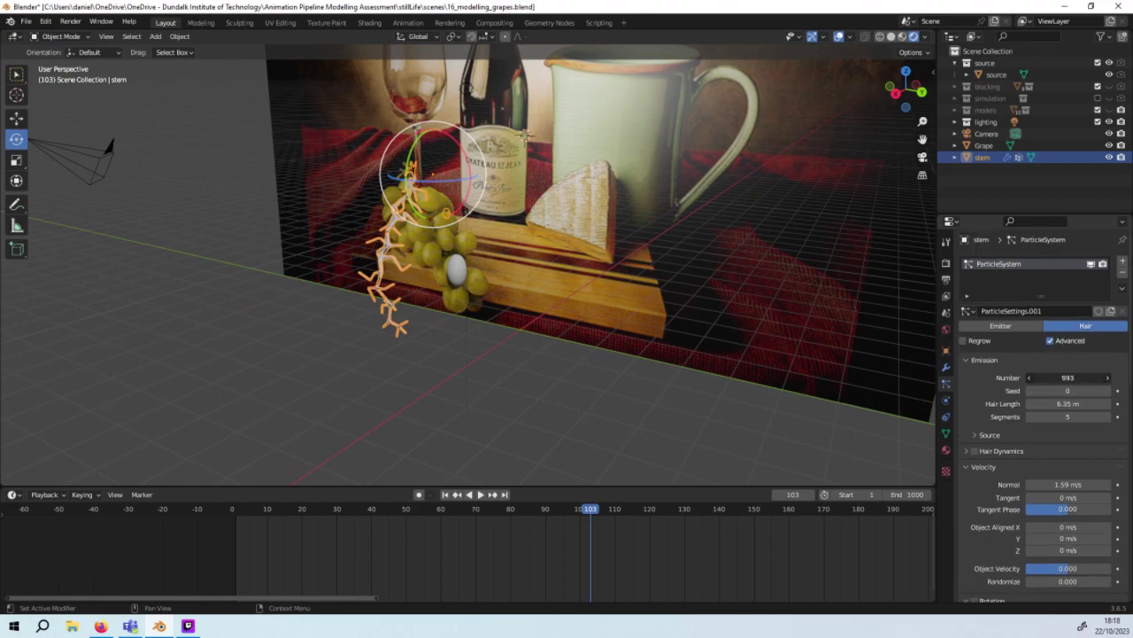
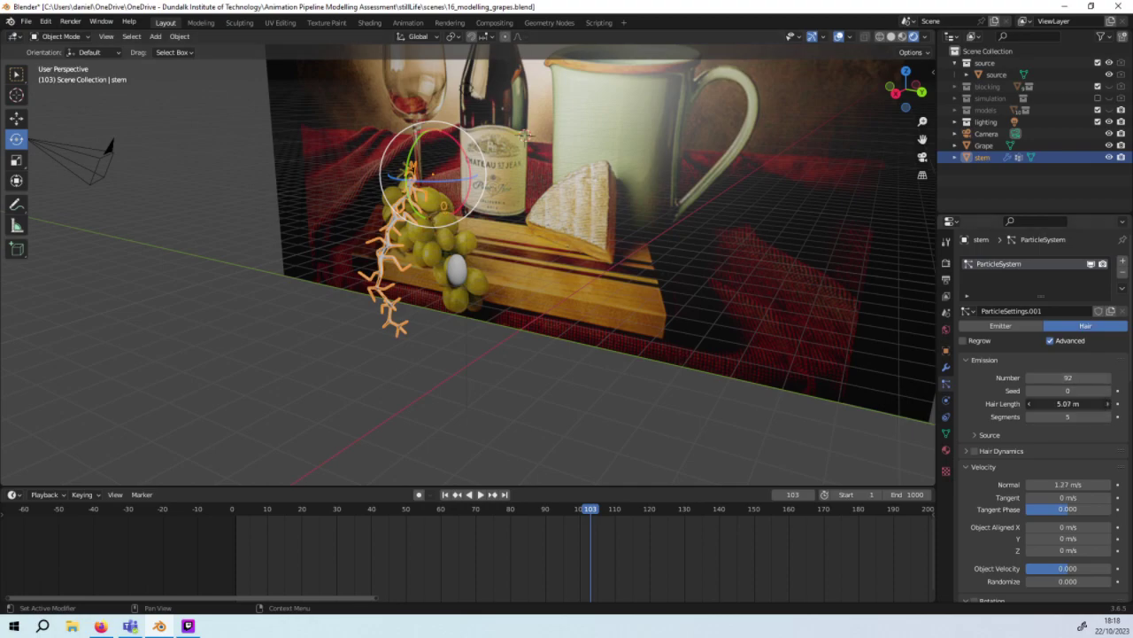
Step: Set the stem's hair length to 10 m with 5 segments
mouse_move(1068, 403)
left_mouse_down()
mouse_move(1098, 403)
mouse_move(1053, 414)
mouse_move(1089, 416)
left_mouse_up()
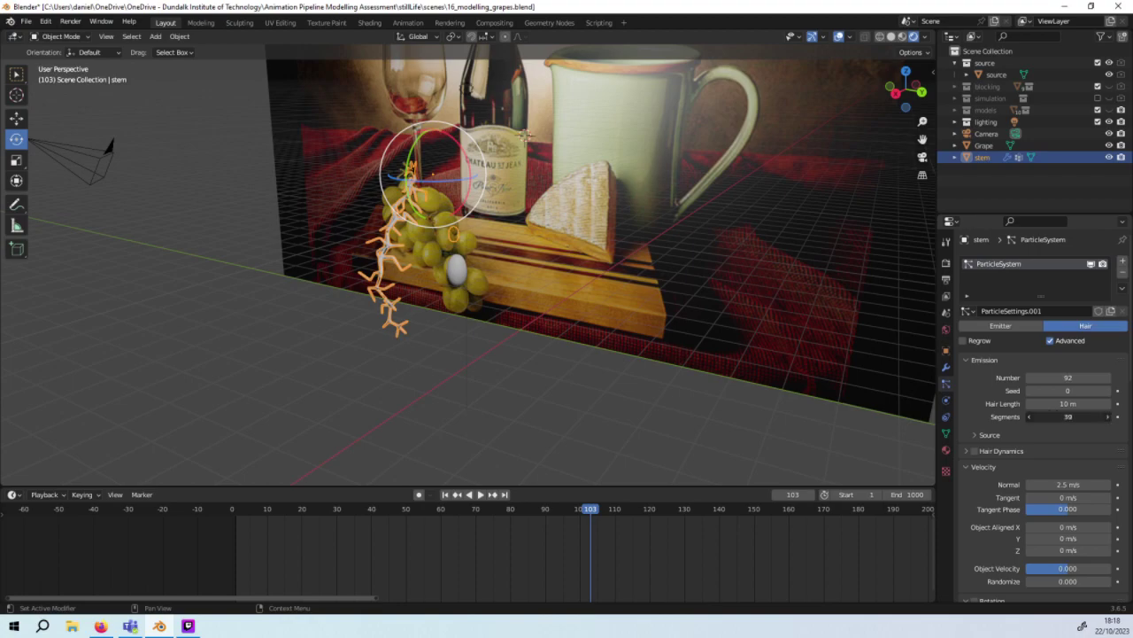
left_click(1075, 416)
type("2")
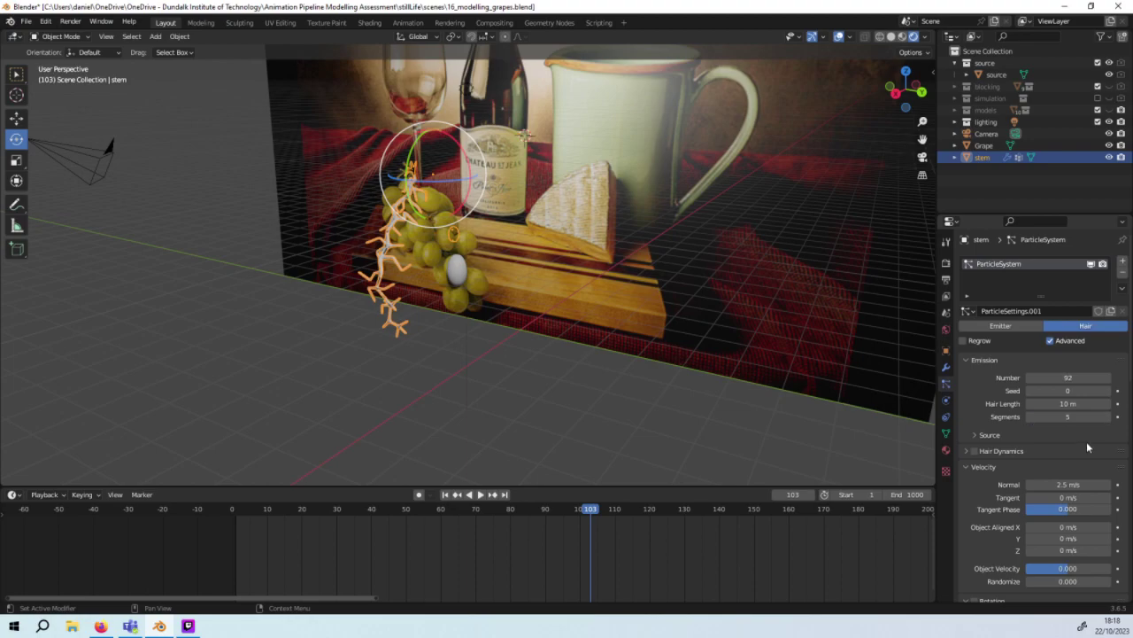
key("Return")
Step: Collapse Velocity and Physics, then give Grape instances 0.080 scale with 0.429 scale randomness
scroll(1087, 441, "down", 2)
left_click(979, 422)
scroll(989, 424, "down", 3)
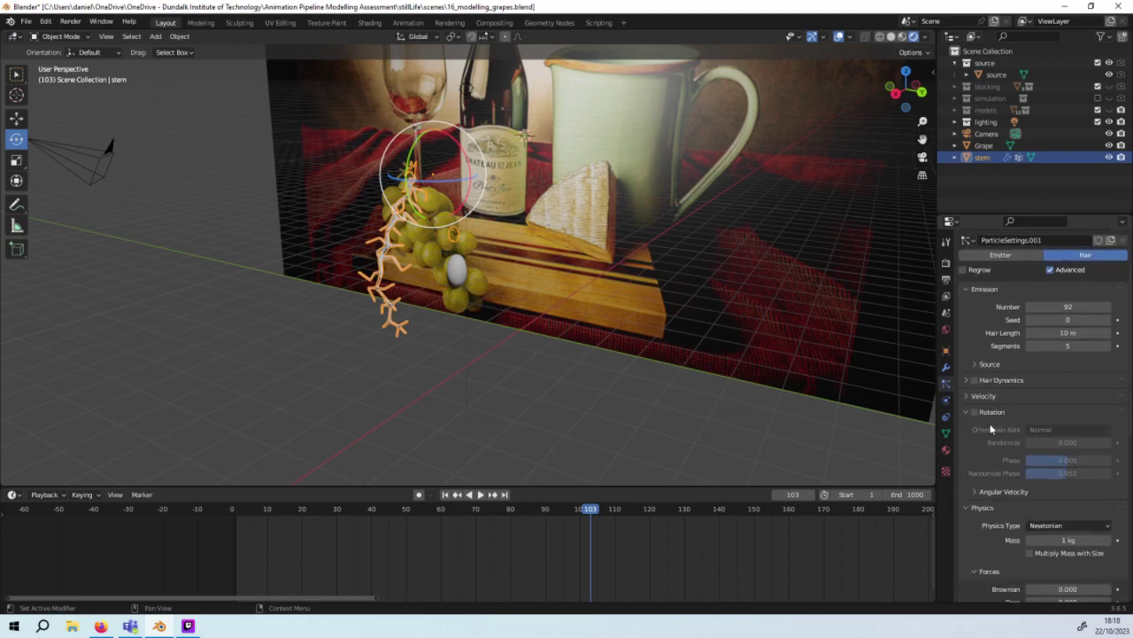
scroll(1016, 399, "down", 2)
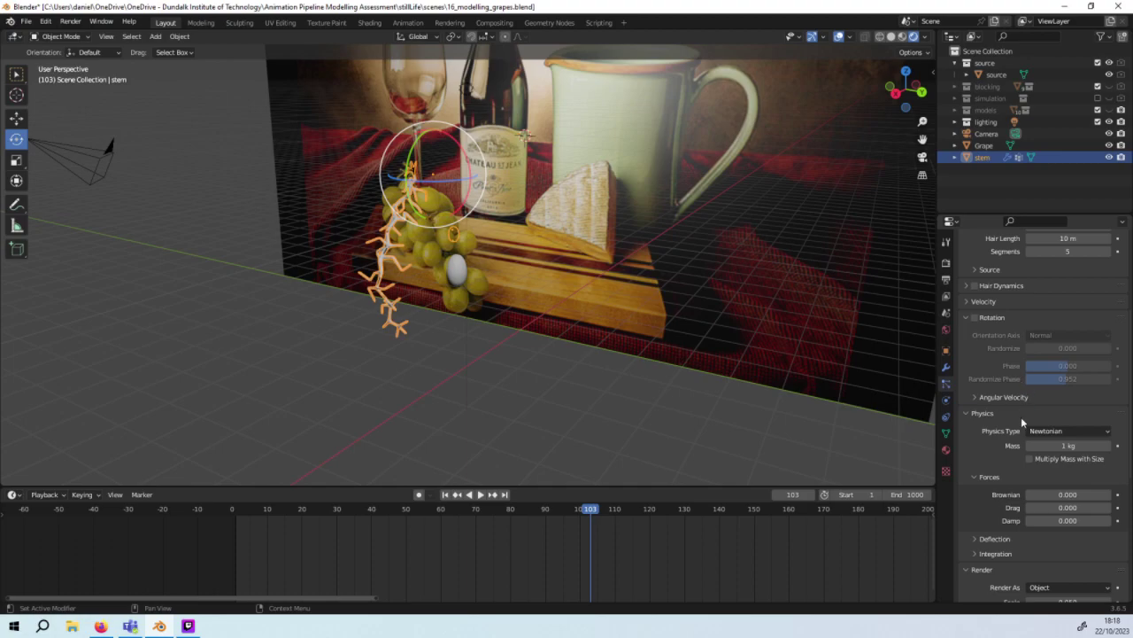
scroll(1021, 416, "down", 1)
left_click(986, 388)
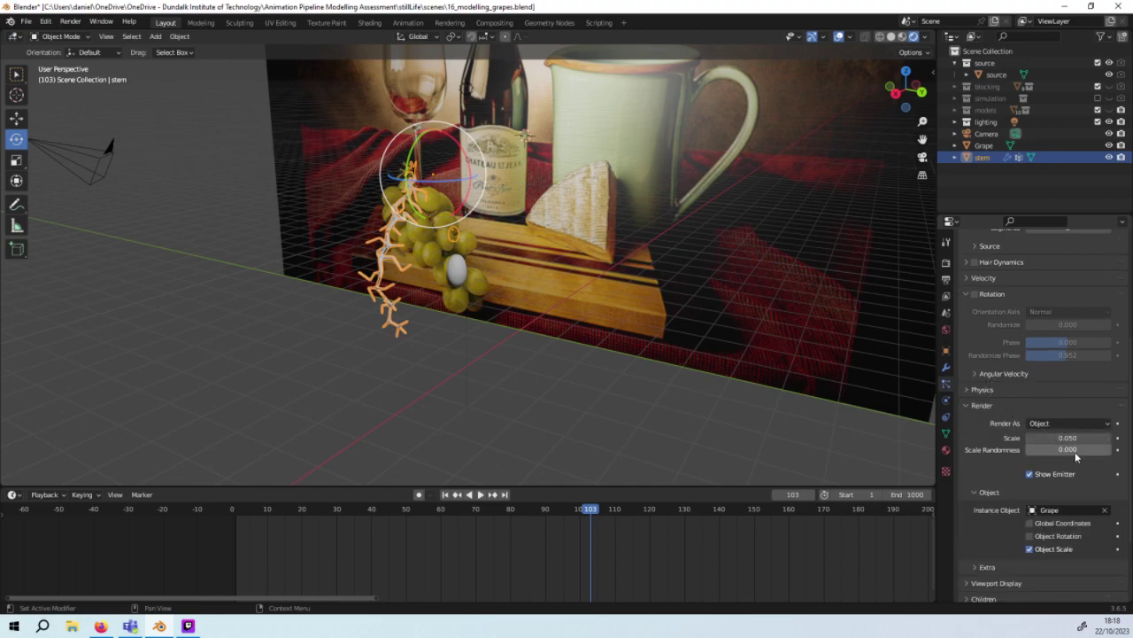
left_click_drag(1077, 456, 1104, 449)
mouse_move(1069, 449)
left_mouse_down()
mouse_move(1094, 437)
mouse_move(1080, 438)
left_mouse_up()
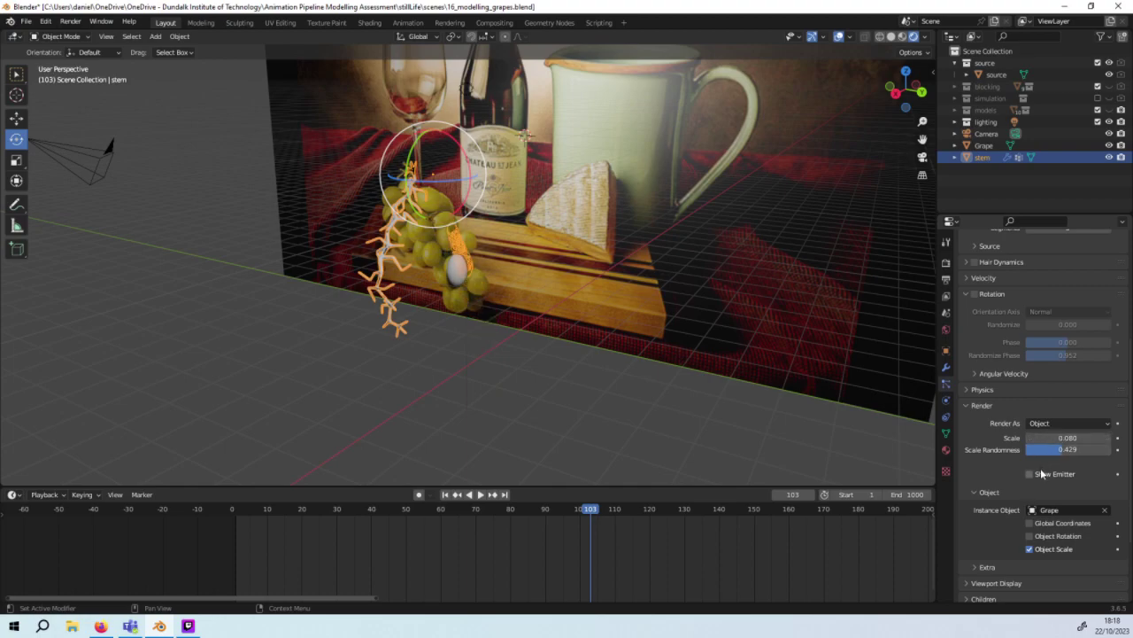
Step: Enable Object Rotation and Object Scale for the instances, then expand the Viewport Display settings
left_click(1059, 536)
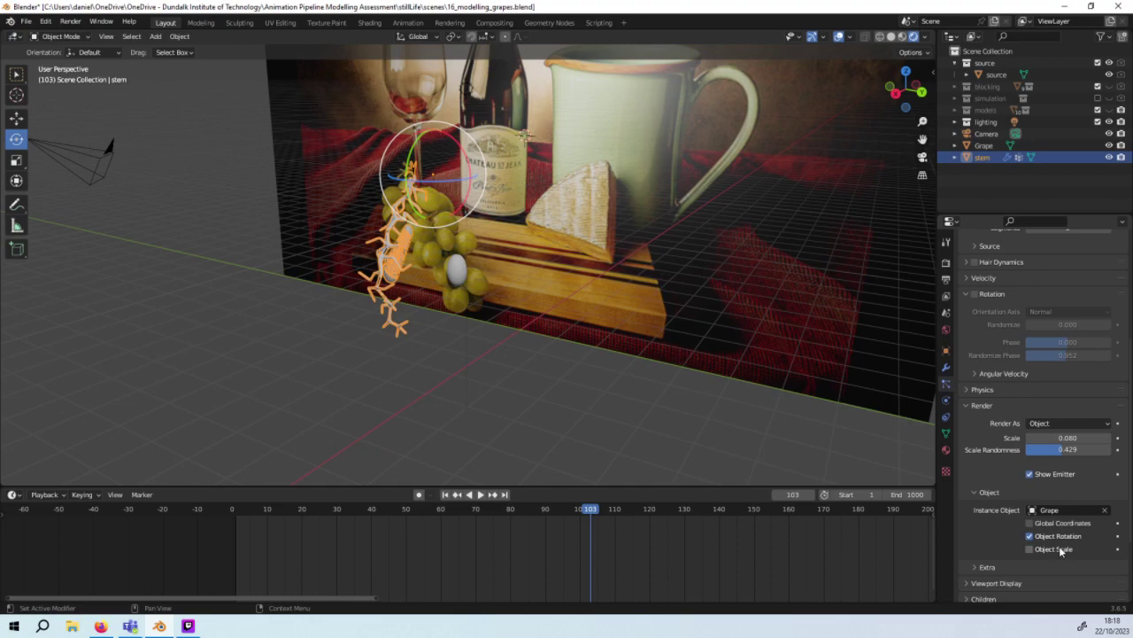
left_click(1056, 546)
scroll(1058, 542, "down", 2)
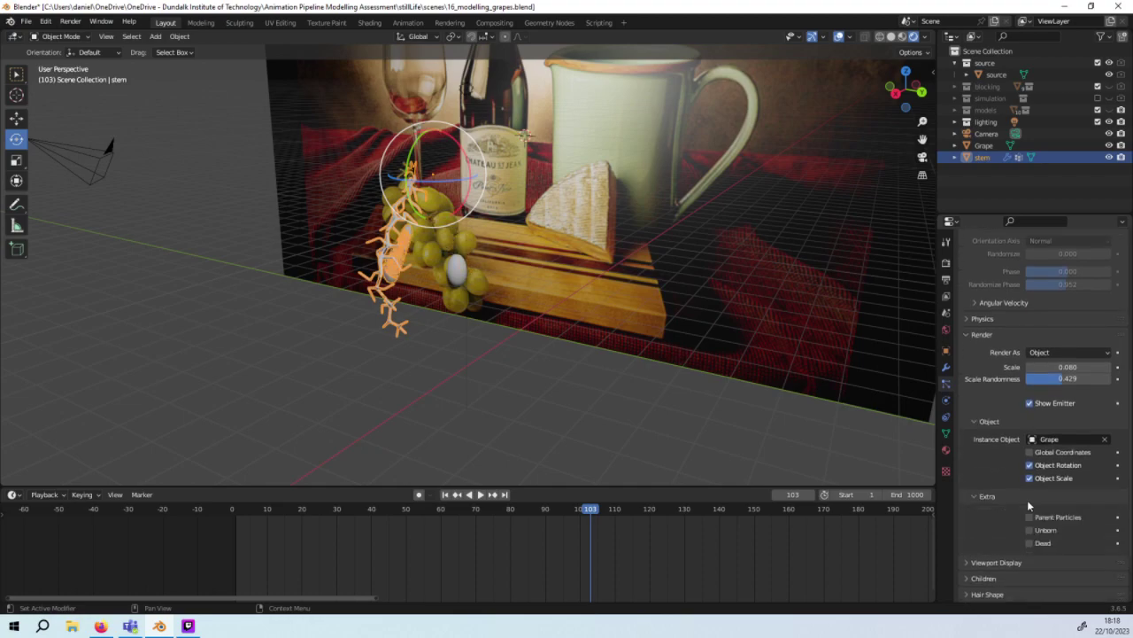
left_click(1025, 510)
scroll(1018, 514, "down", 2)
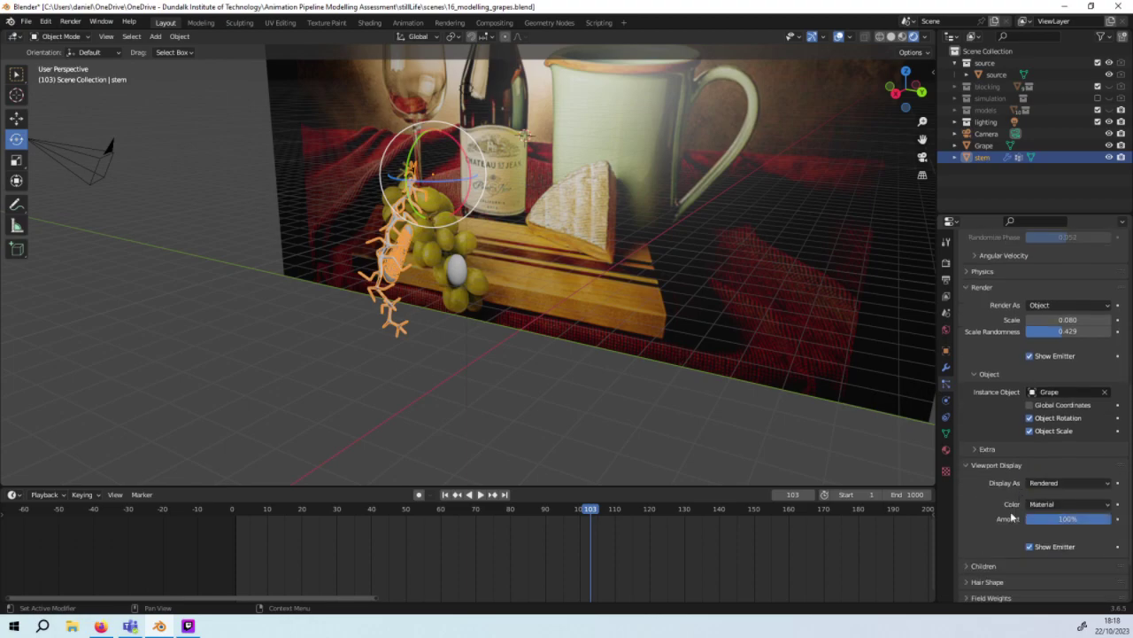
scroll(1010, 512, "down", 2)
scroll(1011, 519, "down", 1)
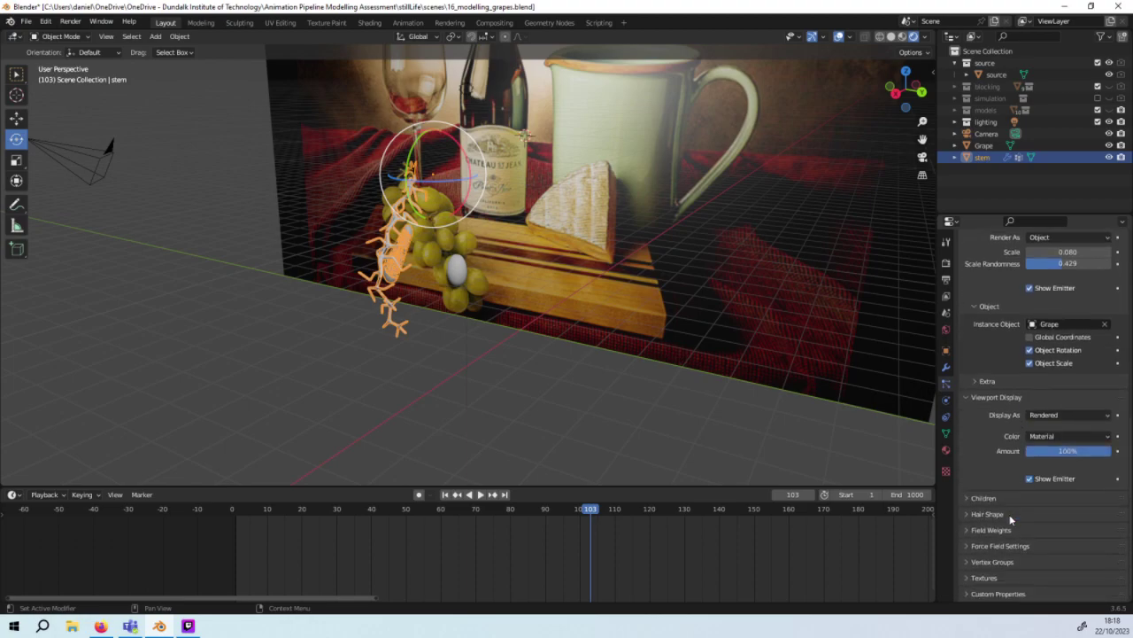
scroll(1004, 540, "up", 10)
scroll(1006, 532, "up", 10)
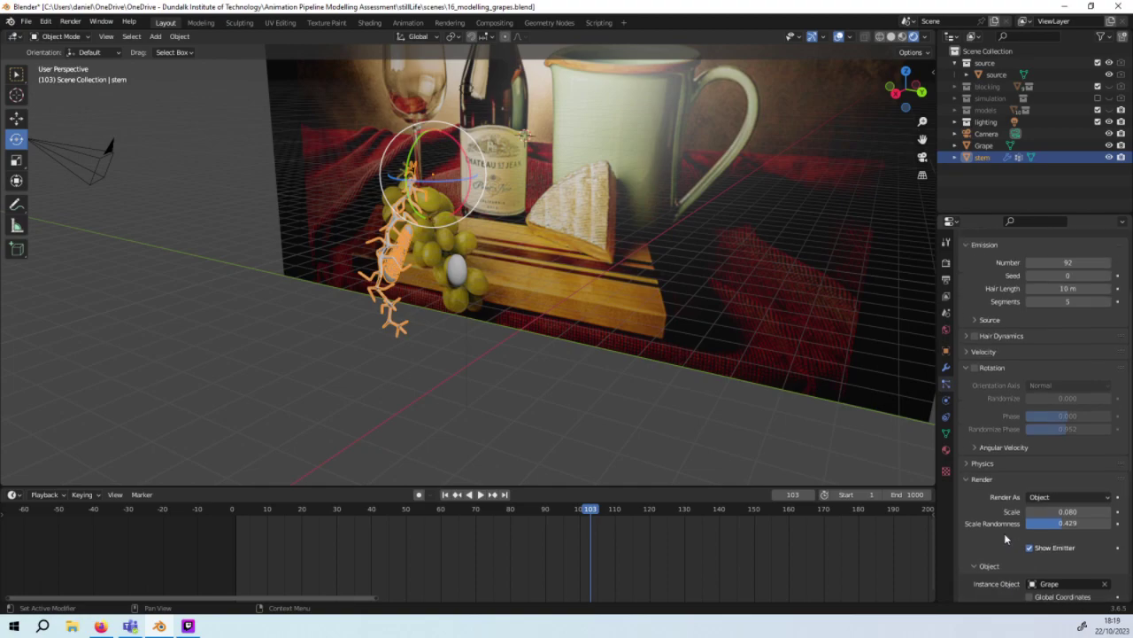
scroll(1007, 525, "up", 10)
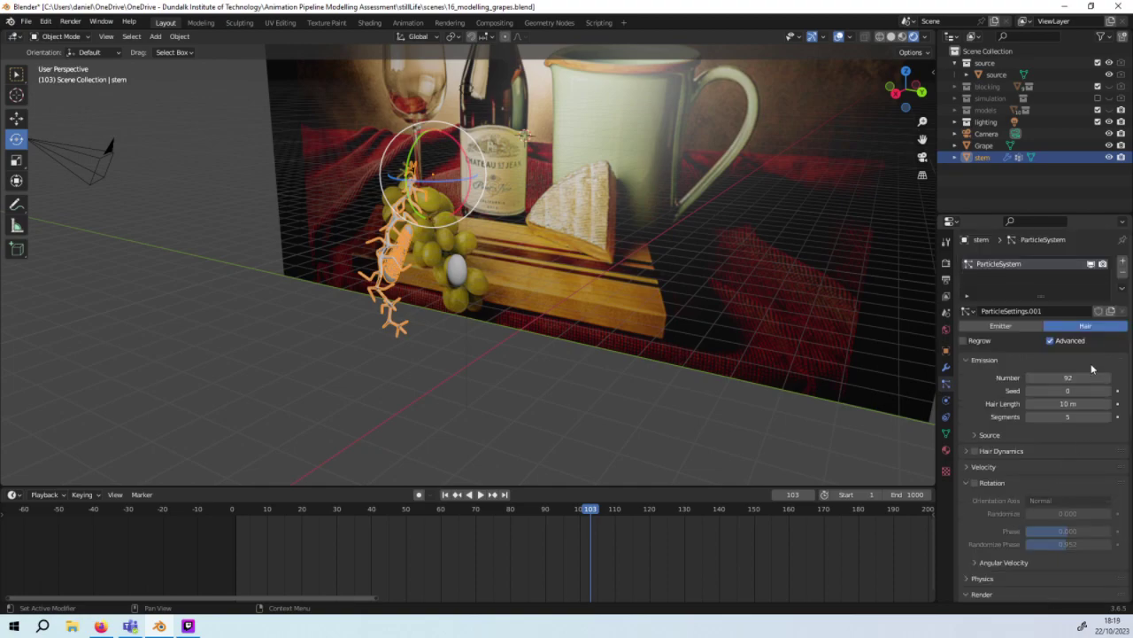
Step: Remove the stem's old particle system from the list
right_click(1046, 268)
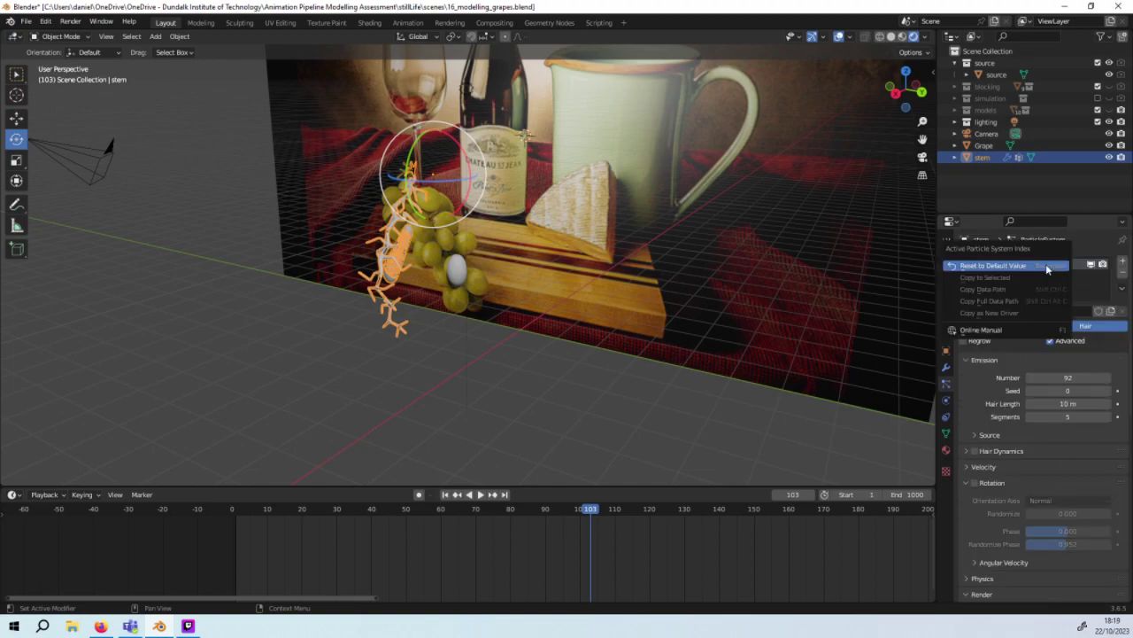
left_click(1045, 266)
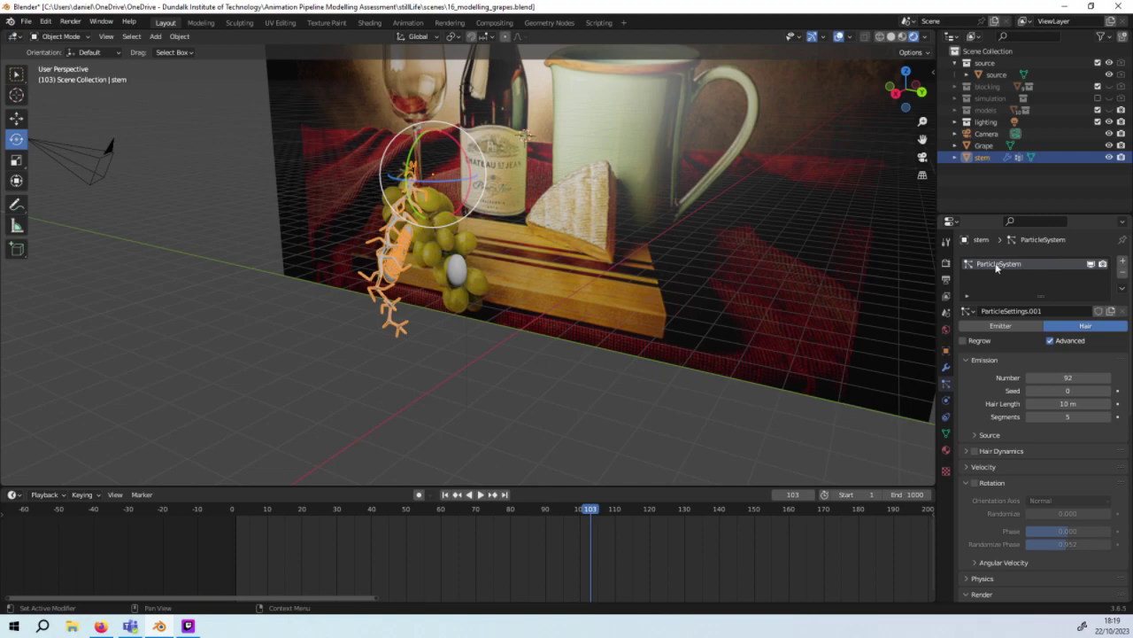
right_click(942, 266)
left_click(941, 263)
right_click(968, 265)
left_click(1060, 312)
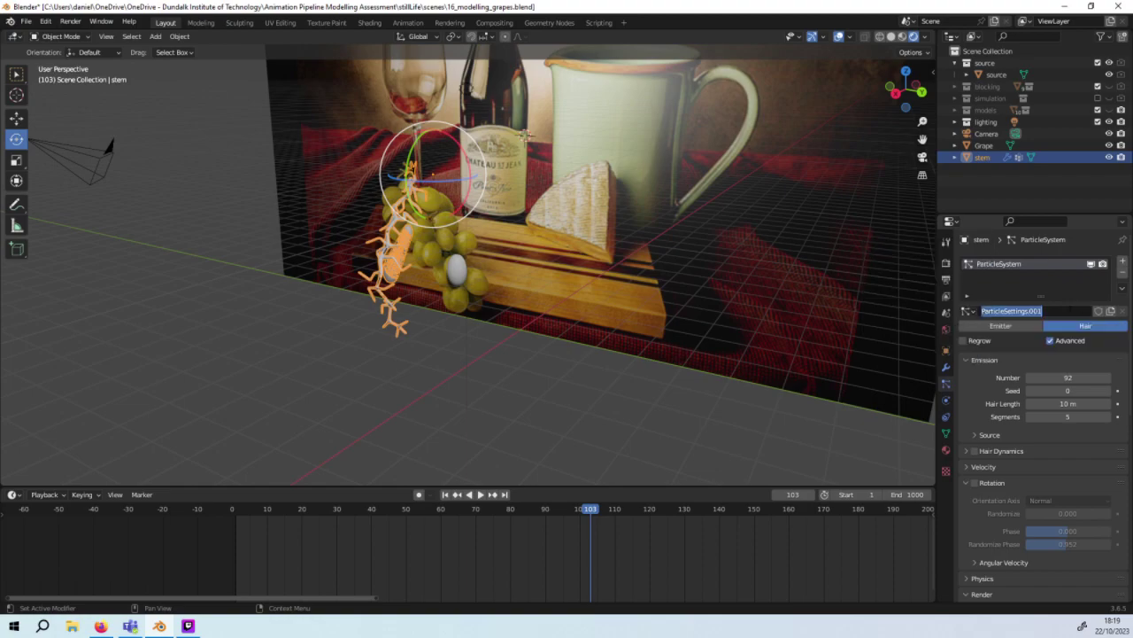
left_click(1123, 273)
Step: Add a fresh default particle system using ParticleSettings.002
right_click(1077, 278)
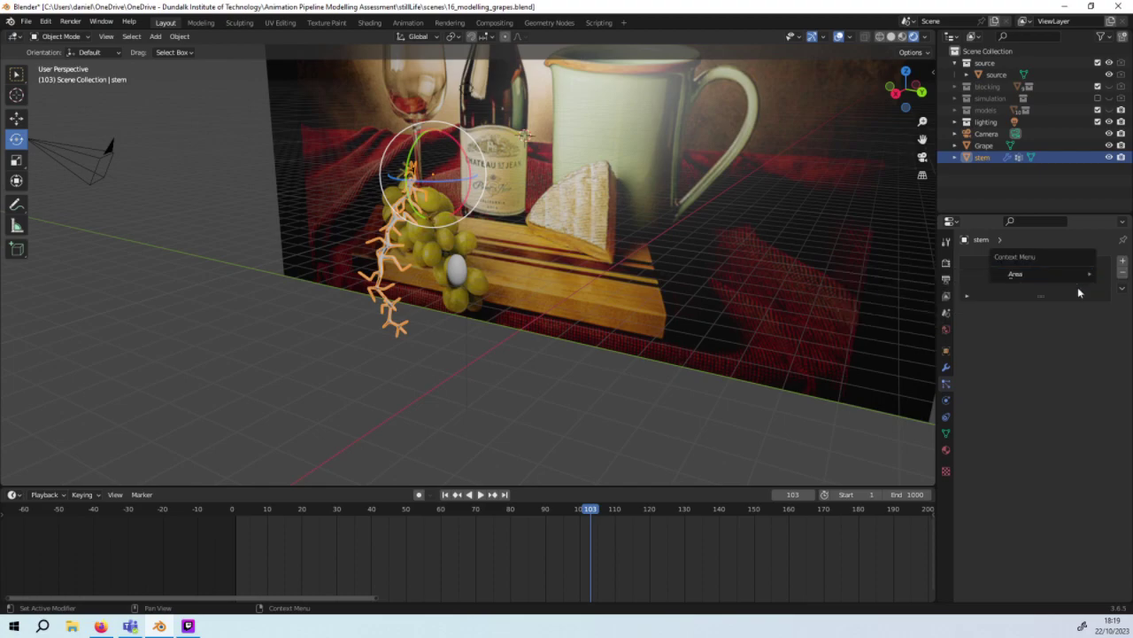
left_click(1122, 262)
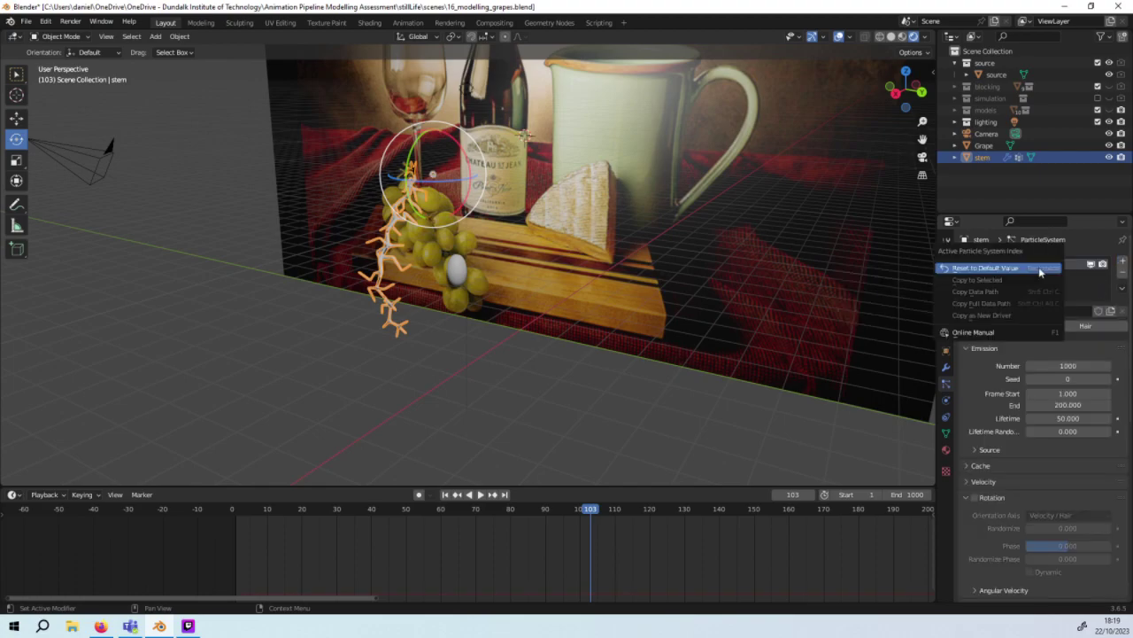
right_click(1041, 271)
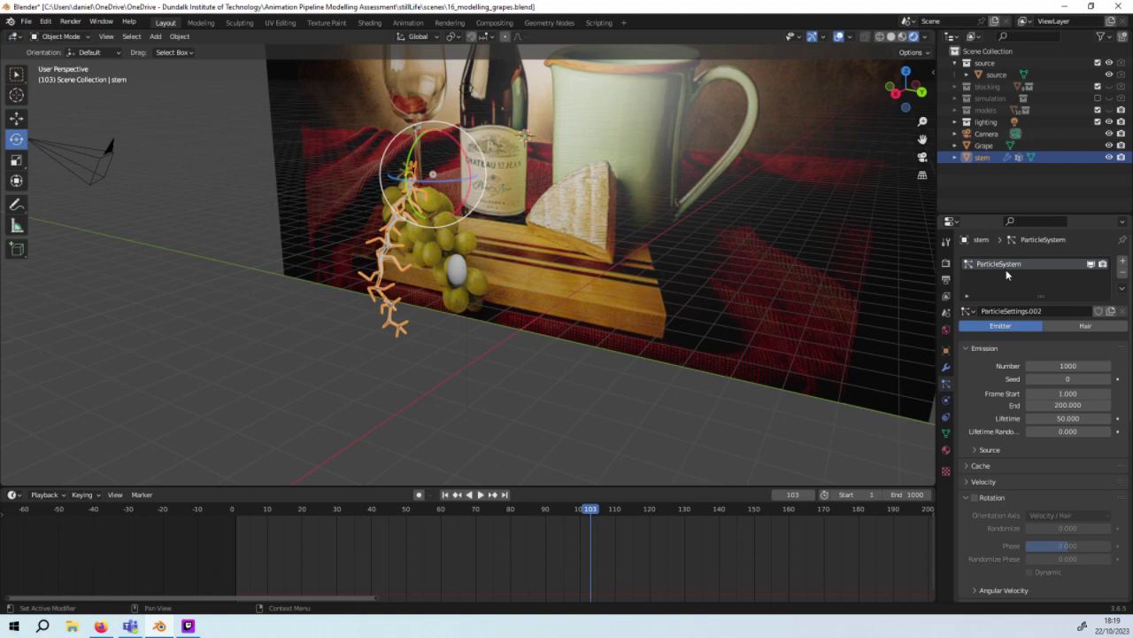
mouse_move(767, 298)
middle_mouse_down()
mouse_move(823, 321)
mouse_move(849, 315)
mouse_move(759, 284)
mouse_move(779, 288)
middle_mouse_up()
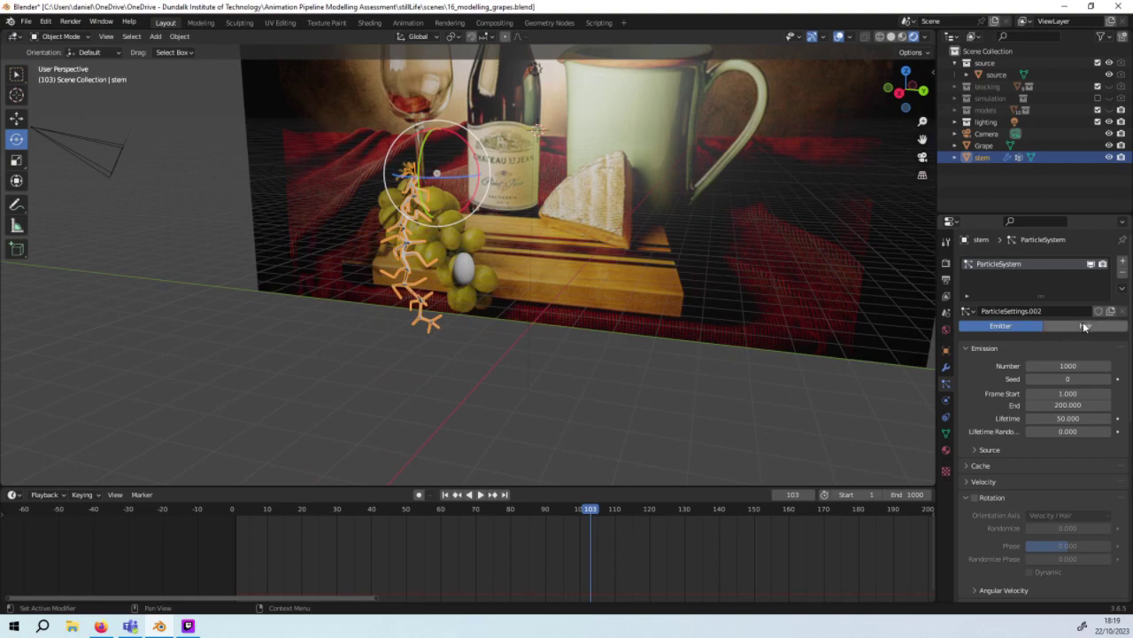
Step: Make the new particle system Hair with Advanced settings enabled
left_click(1075, 326)
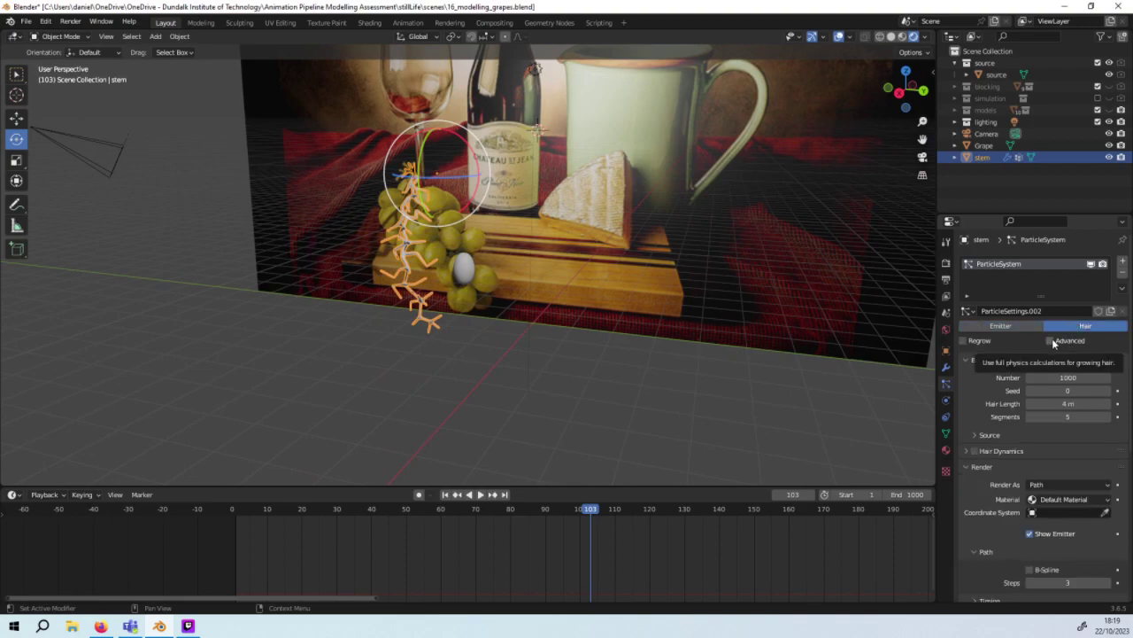
left_click(1051, 341)
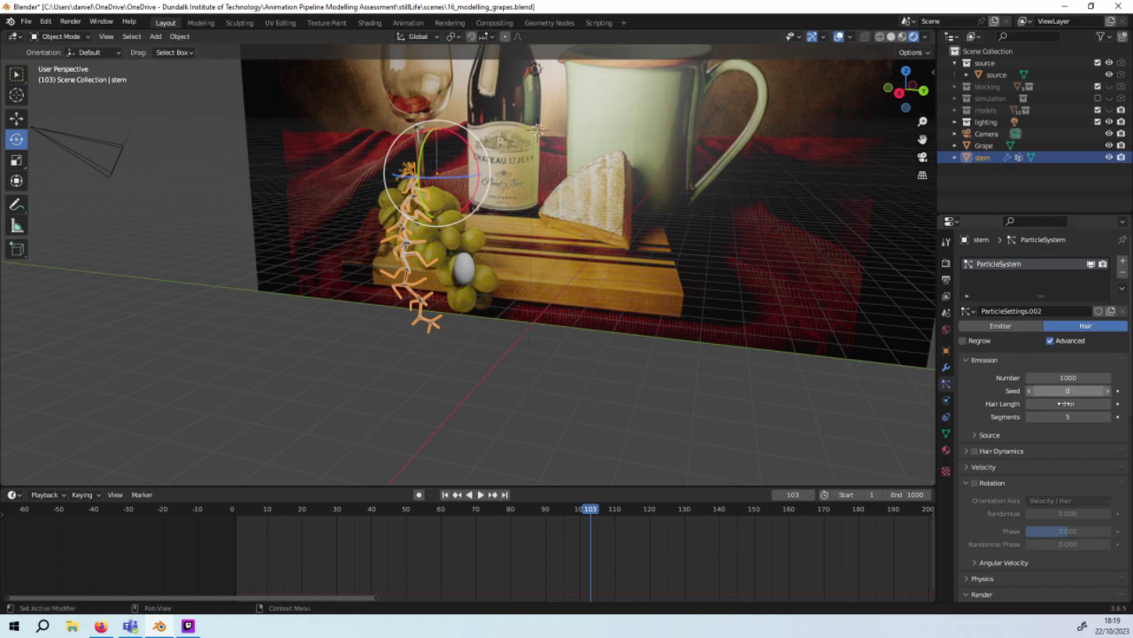
scroll(997, 436, "down", 1)
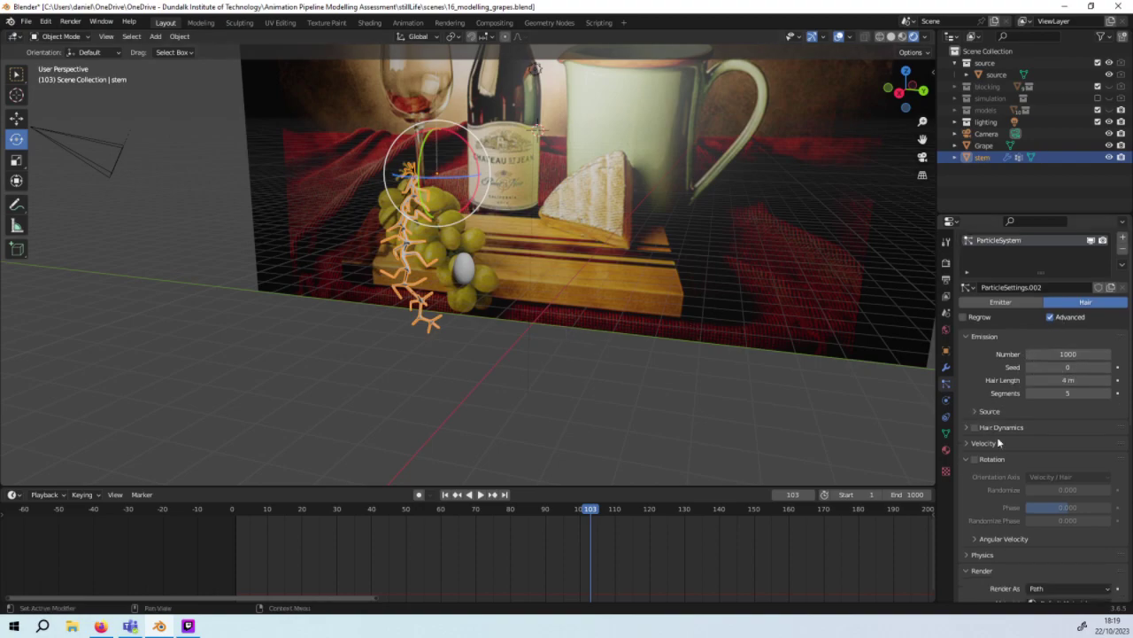
scroll(1005, 436, "down", 1)
scroll(1010, 444, "down", 1)
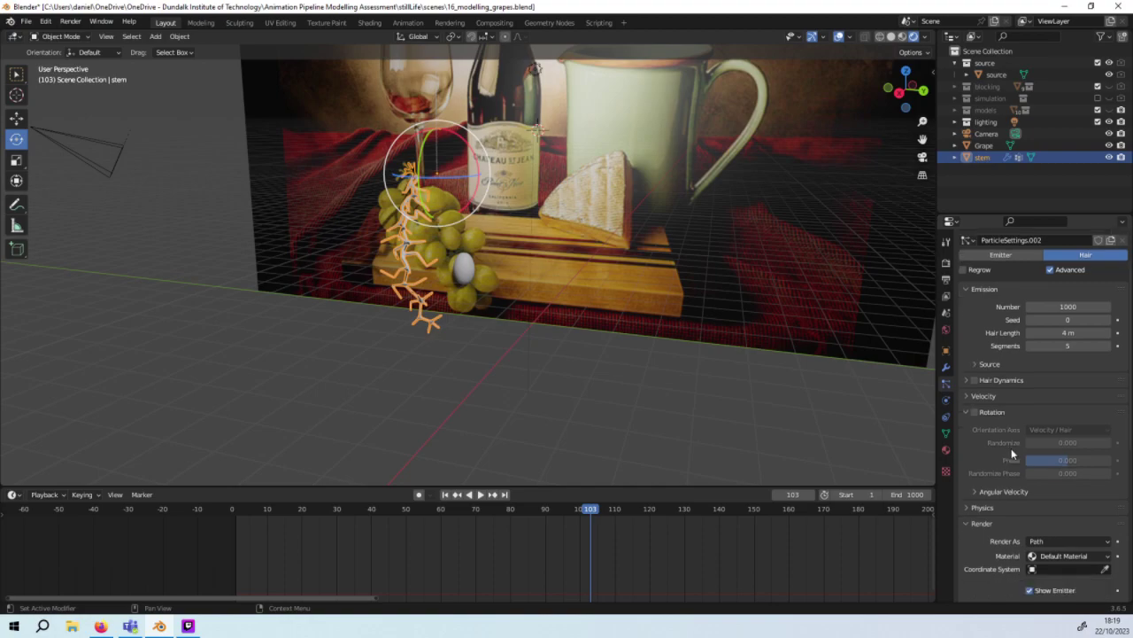
Step: Render the hair as Object with Grape as the instance object, then orbit to inspect
left_click(1066, 517)
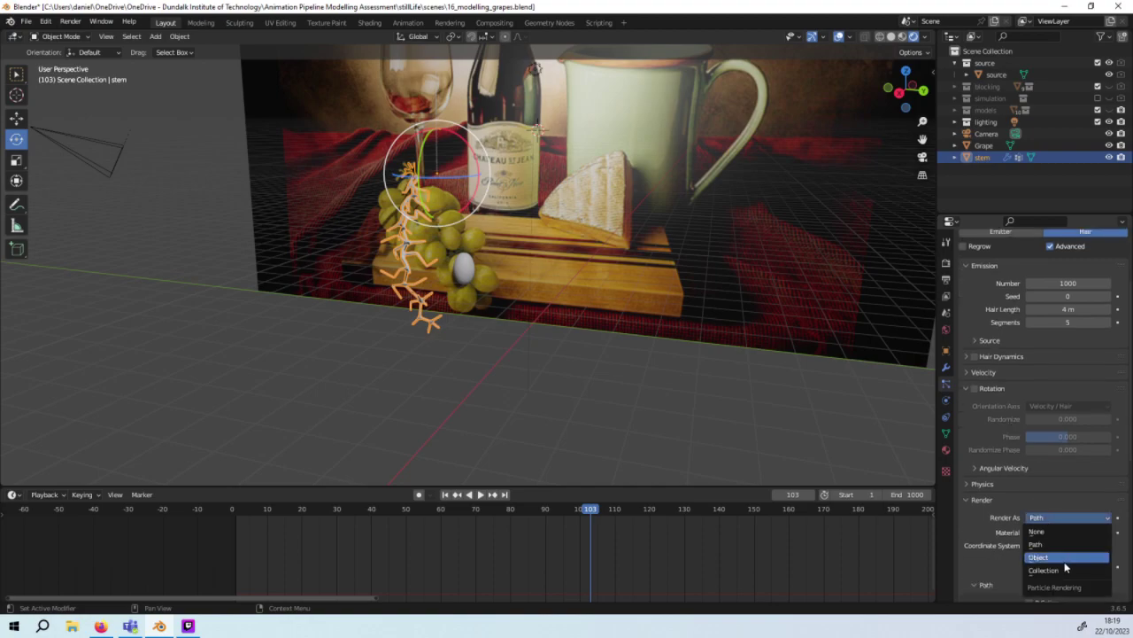
left_click(1064, 561)
scroll(1056, 525, "down", 1)
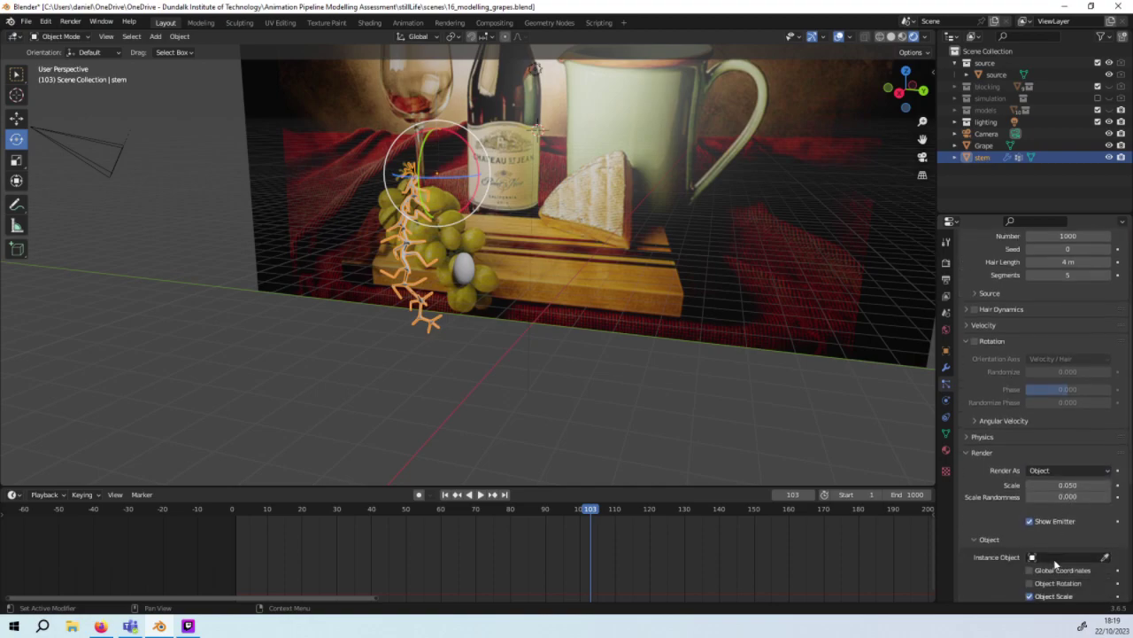
left_click(1057, 560)
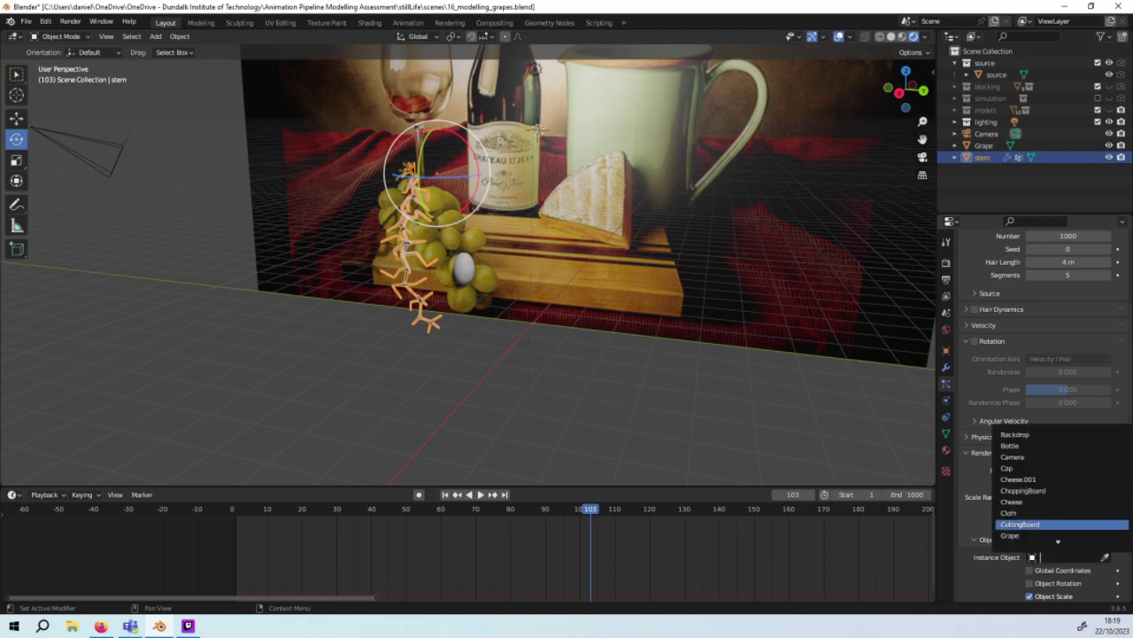
left_click(1057, 535)
mouse_move(561, 309)
middle_mouse_down()
mouse_move(420, 323)
mouse_move(514, 140)
middle_mouse_up()
scroll(524, 146, "up", 3)
scroll(582, 184, "down", 3)
mouse_move(582, 184)
middle_mouse_down()
mouse_move(705, 217)
mouse_move(467, 300)
middle_mouse_up()
Step: Select the Grape object and browse the Tool, Render, Output and View Layer properties
left_click(466, 305)
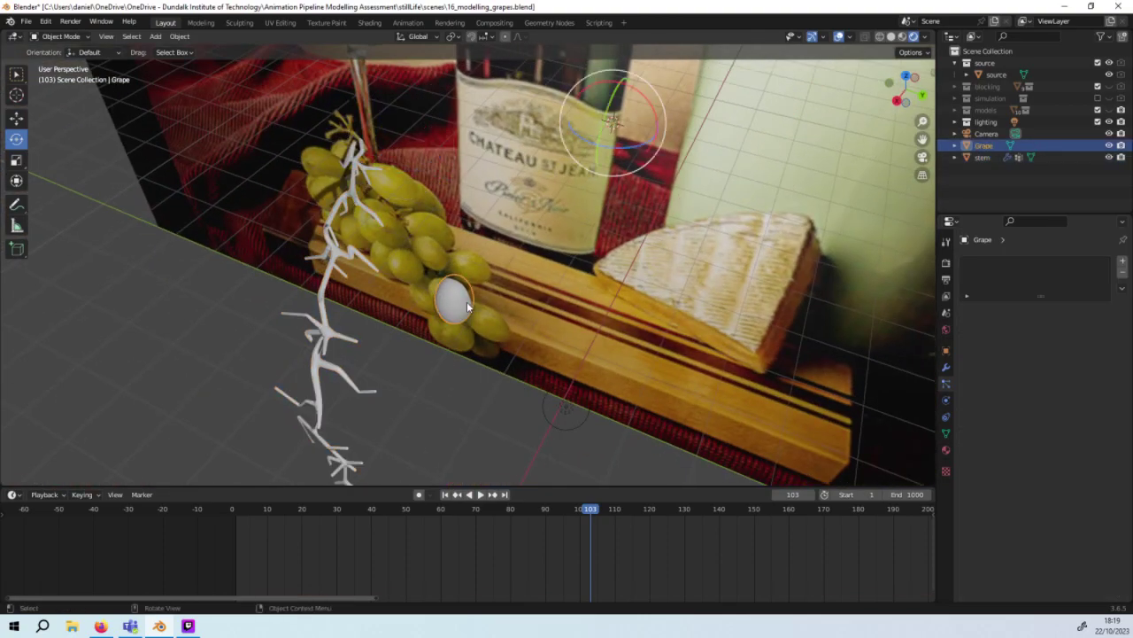
mouse_move(464, 309)
middle_mouse_down()
mouse_move(498, 280)
mouse_move(546, 271)
middle_mouse_up()
left_click(946, 240)
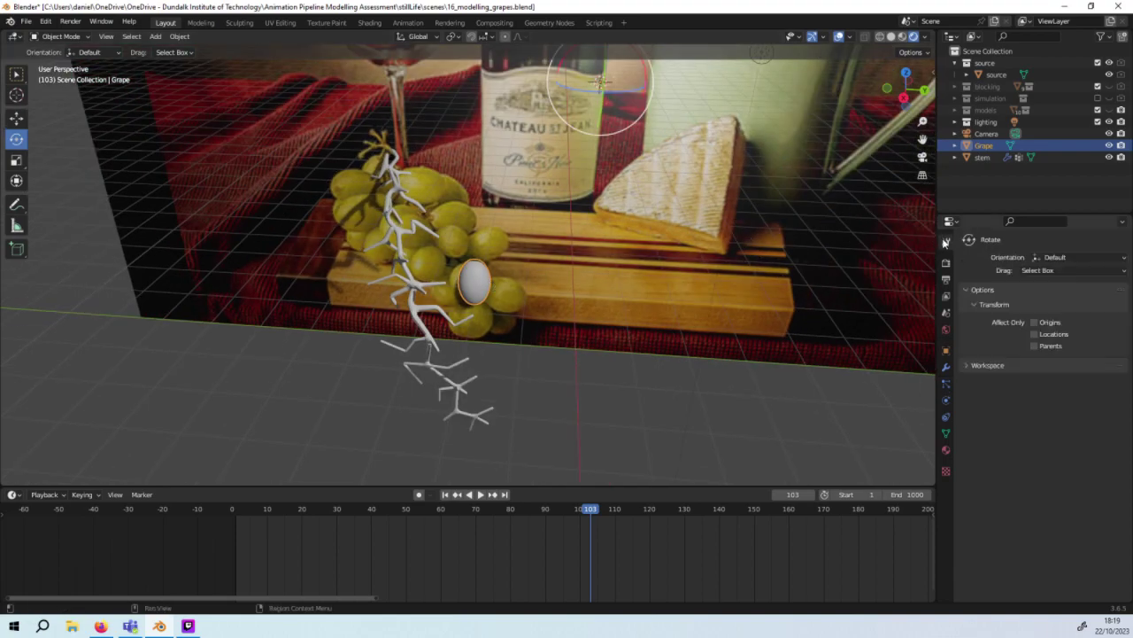
left_click(946, 262)
left_click(946, 278)
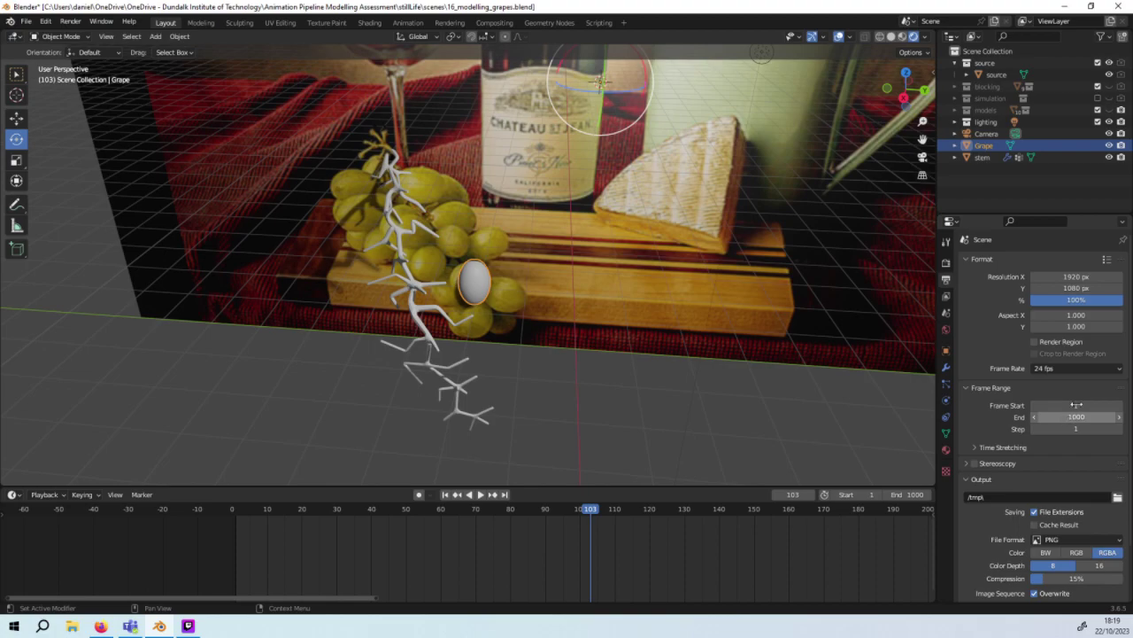
scroll(1051, 388, "down", 1)
scroll(1043, 391, "down", 2)
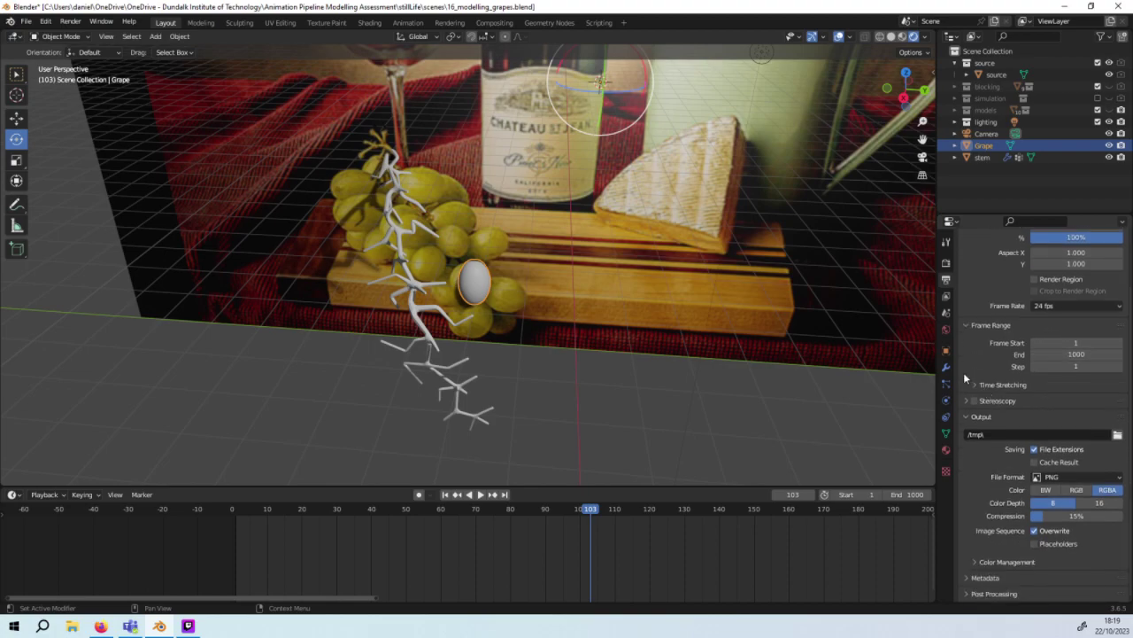
left_click(946, 296)
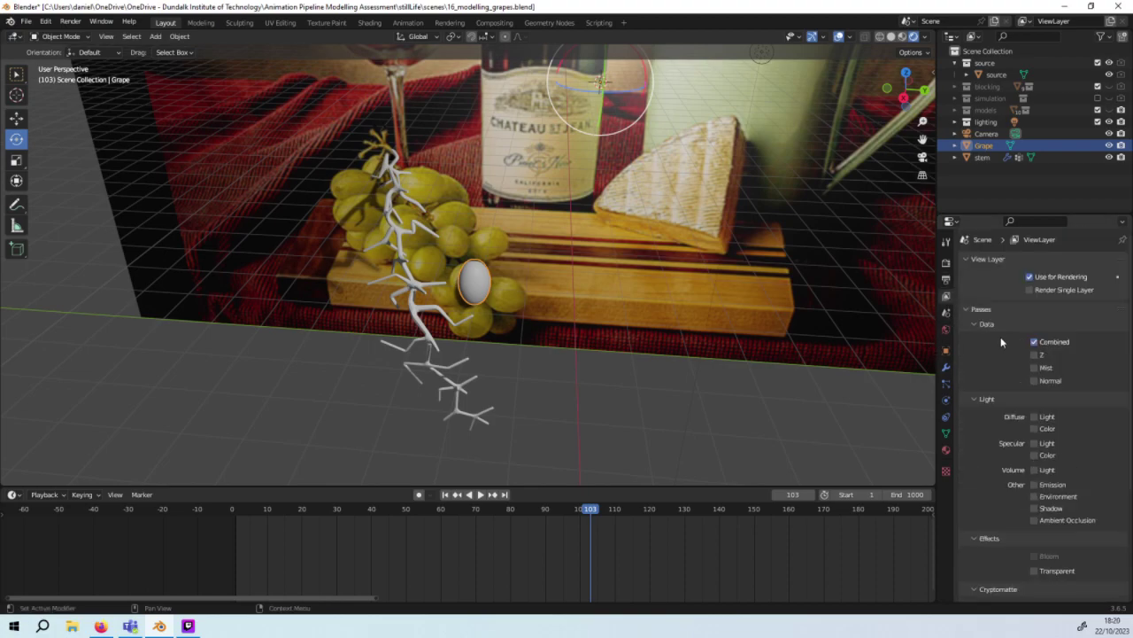
Step: Set the Grape object's Location Z to 0 m in Object properties
scroll(974, 363, "down", 3)
scroll(962, 375, "down", 1)
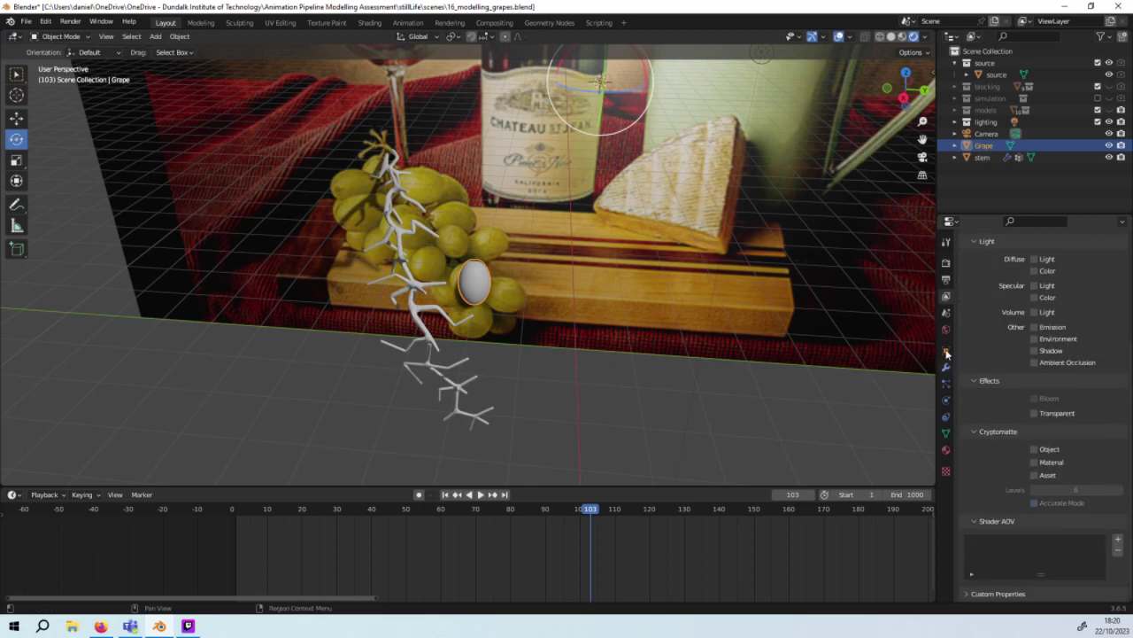
left_click(946, 313)
left_click(945, 329)
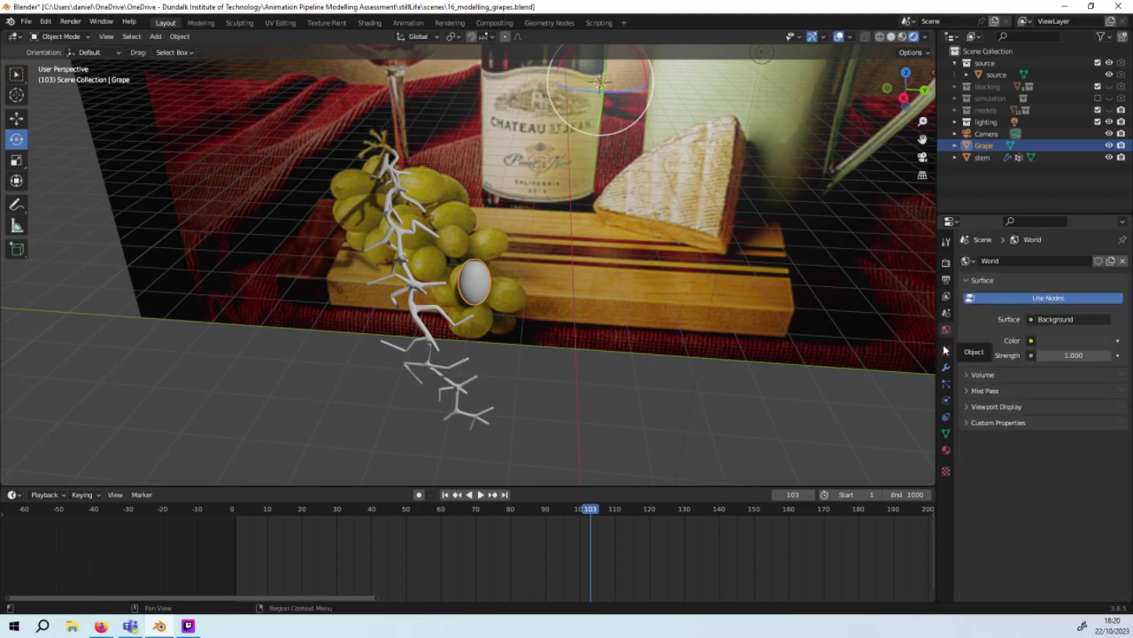
left_click(946, 350)
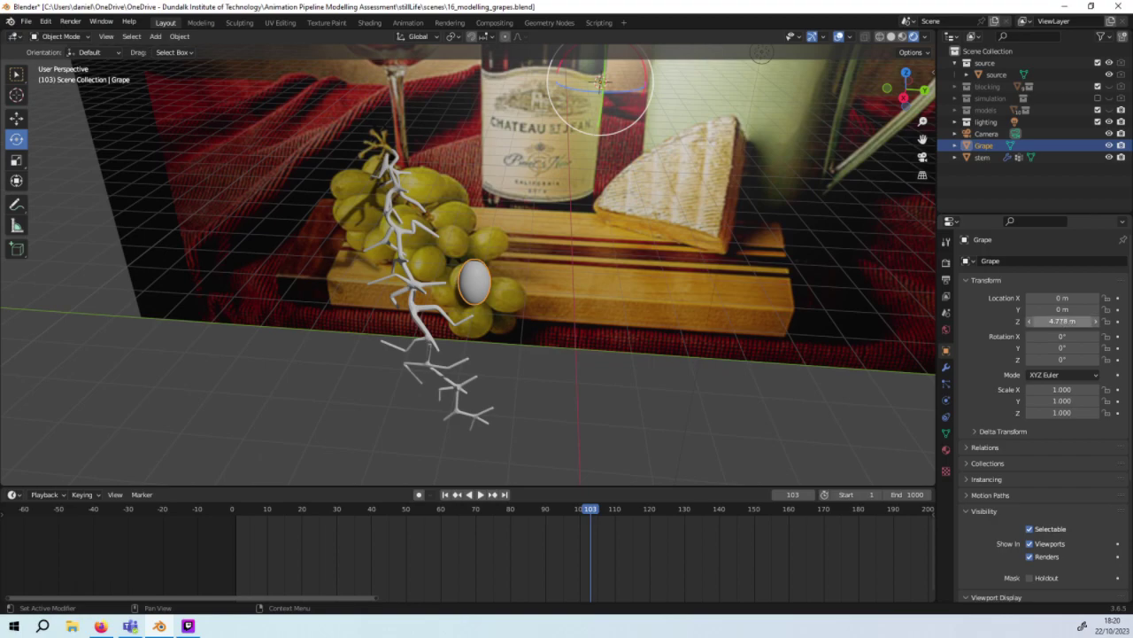
left_click(1041, 321)
type("0")
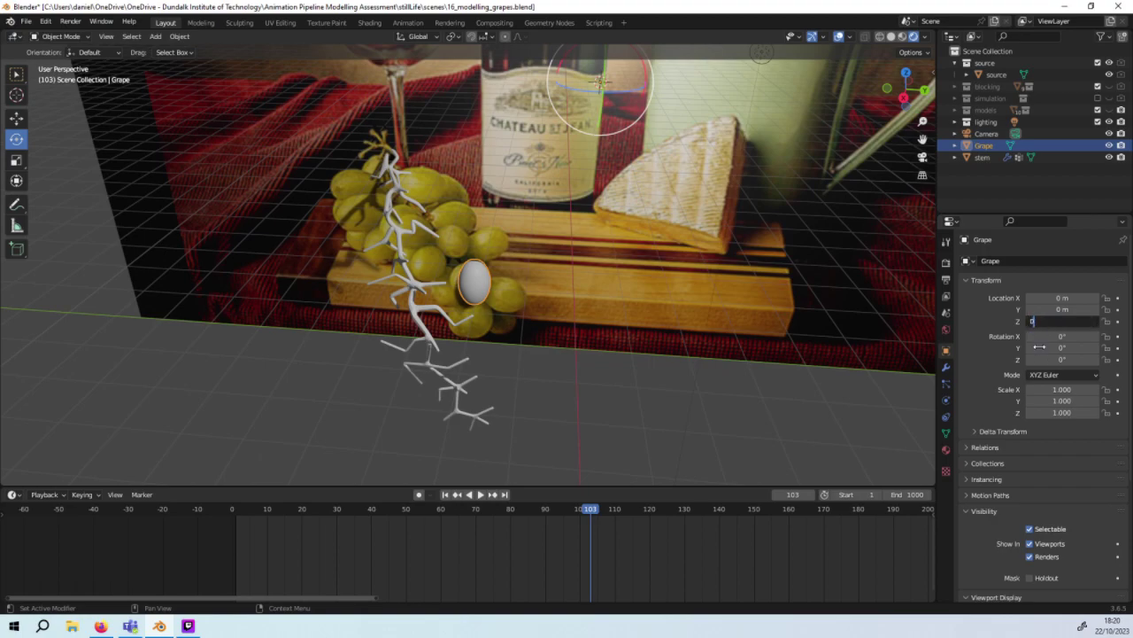
key("Return")
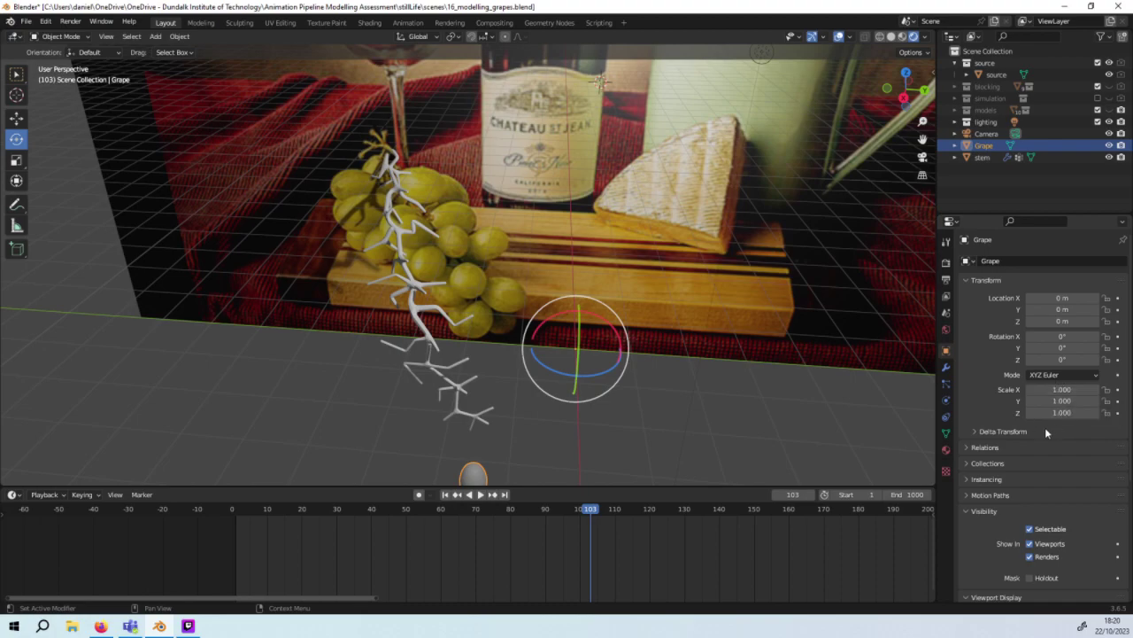
Step: Select the stem and drag its ParticleSystem modifier above Skin and Subdivision
mouse_move(761, 317)
middle_mouse_down()
mouse_move(659, 312)
mouse_move(336, 233)
middle_mouse_up()
left_click(311, 220)
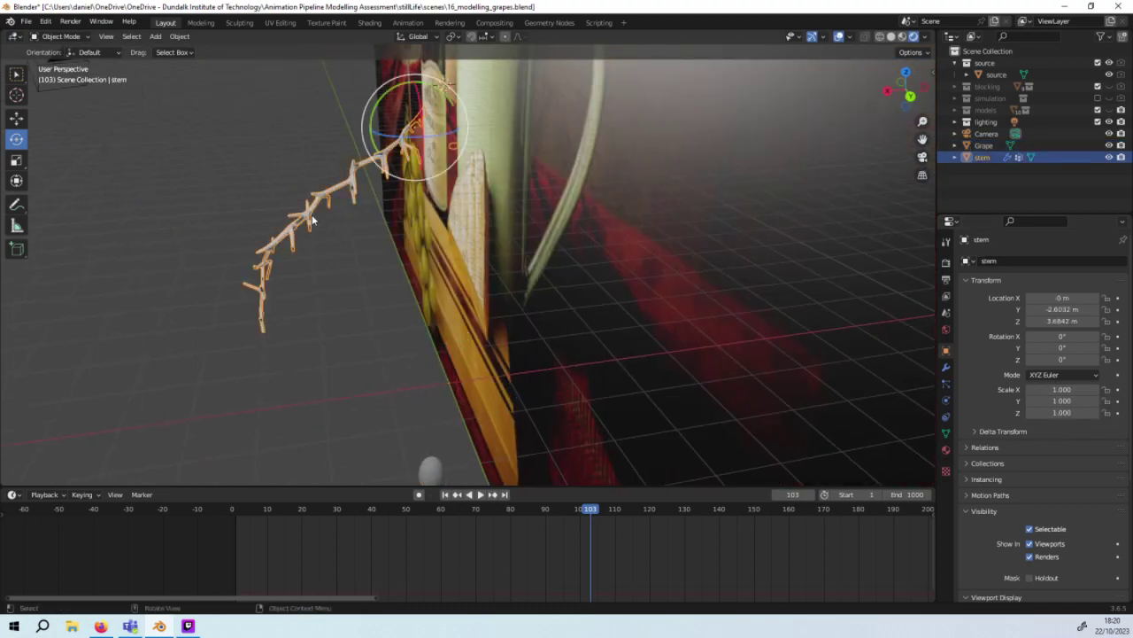
scroll(1008, 413, "down", 1)
scroll(1009, 413, "down", 2)
scroll(1010, 412, "down", 1)
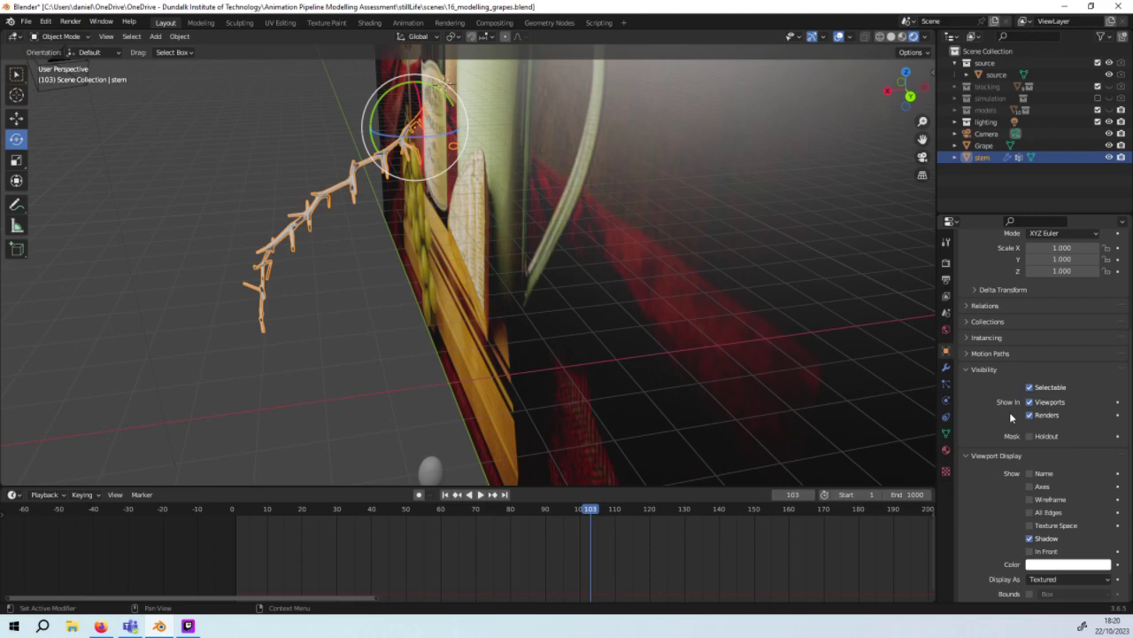
scroll(1012, 418, "down", 1)
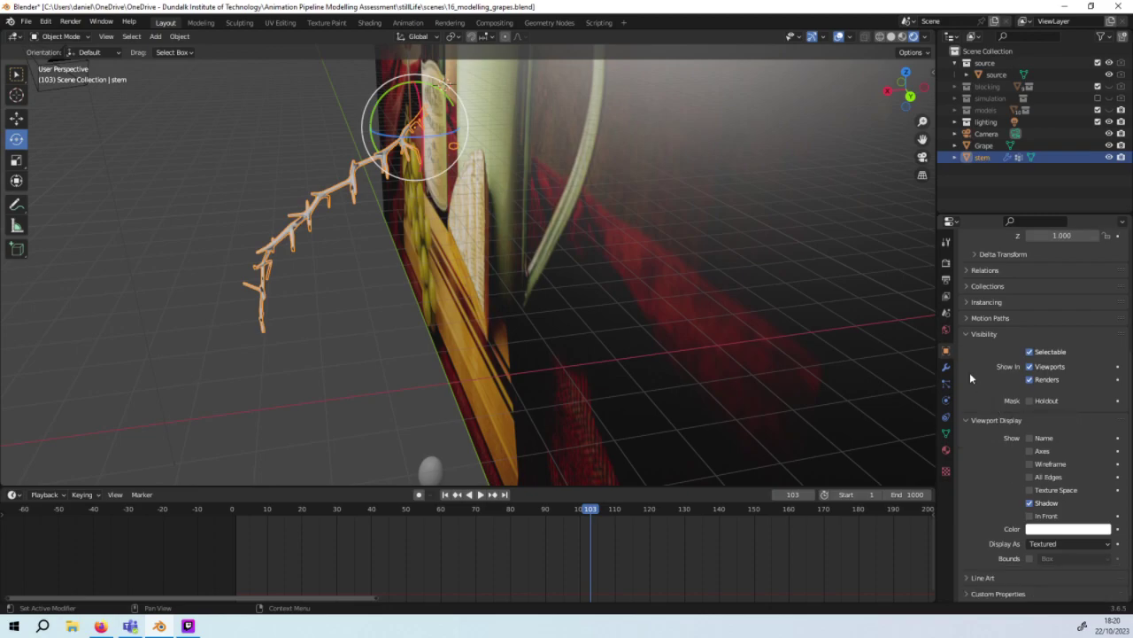
left_click(946, 368)
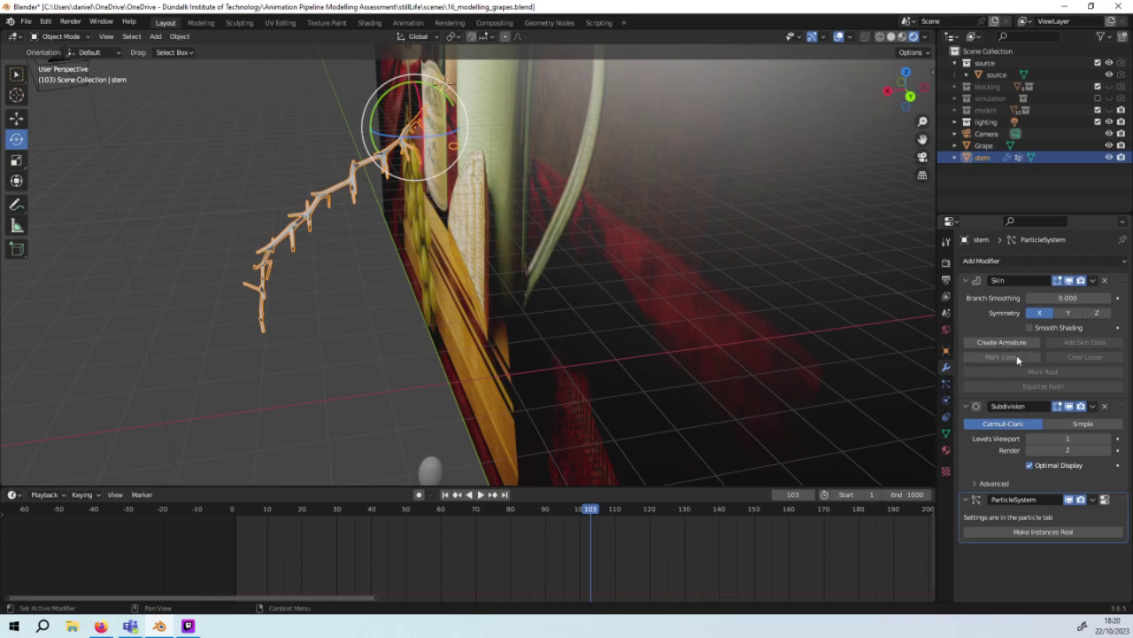
left_click(989, 500)
left_click(1117, 502)
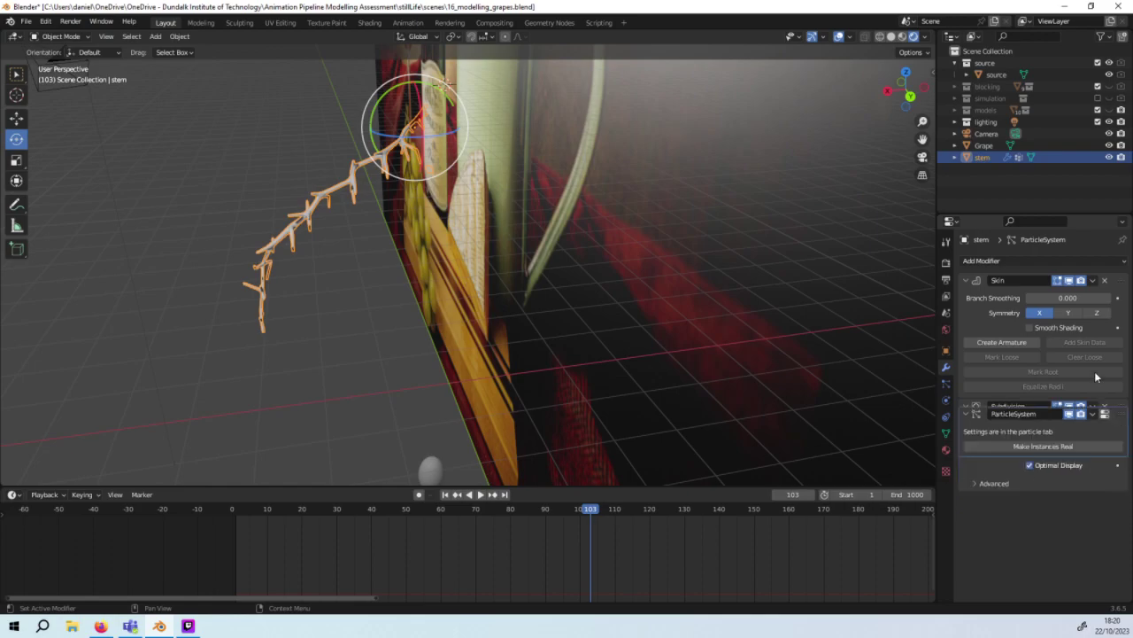
left_click_drag(1117, 503, 1116, 281)
middle_click_drag(404, 261, 510, 269)
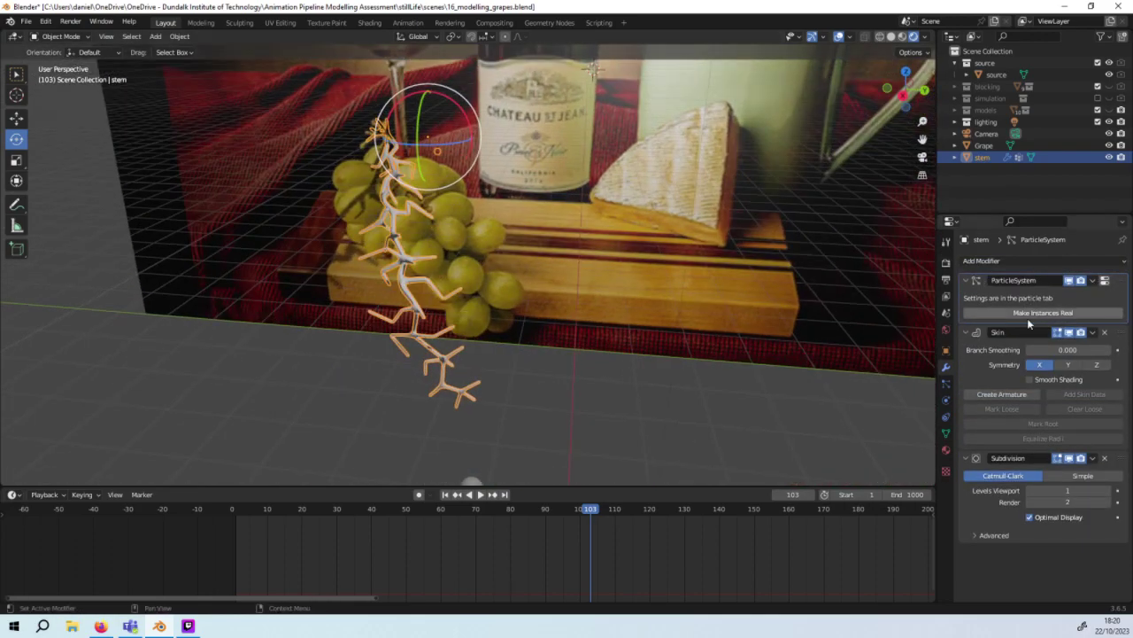
Step: Show the stem's Object Data properties and switch it into Edit Mode
left_click(946, 433)
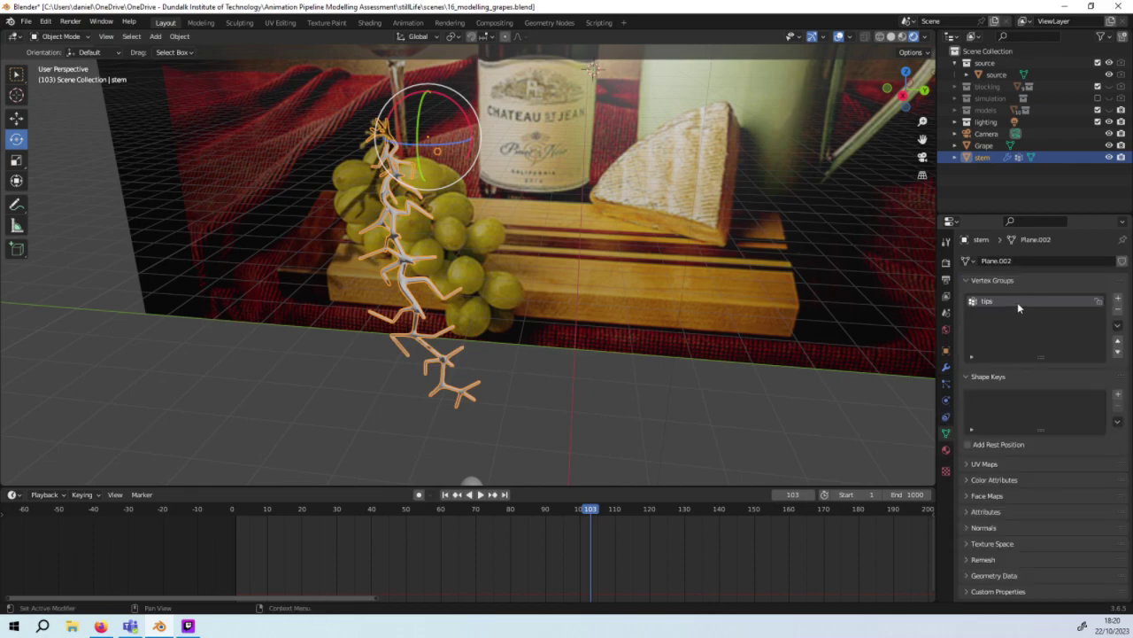
left_click(61, 36)
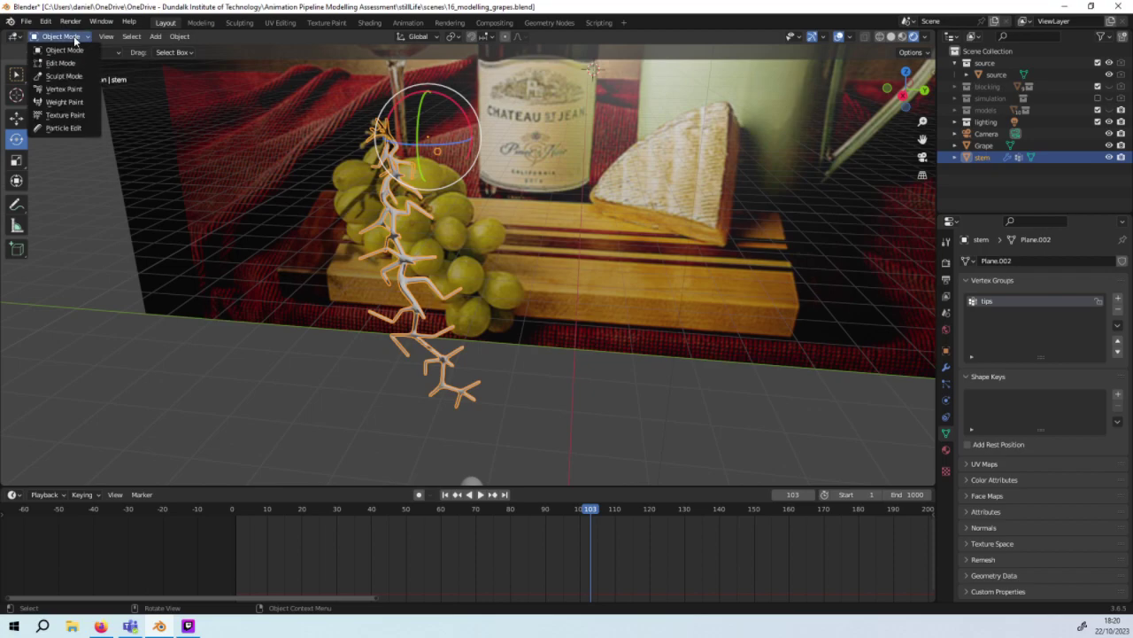
left_click(62, 63)
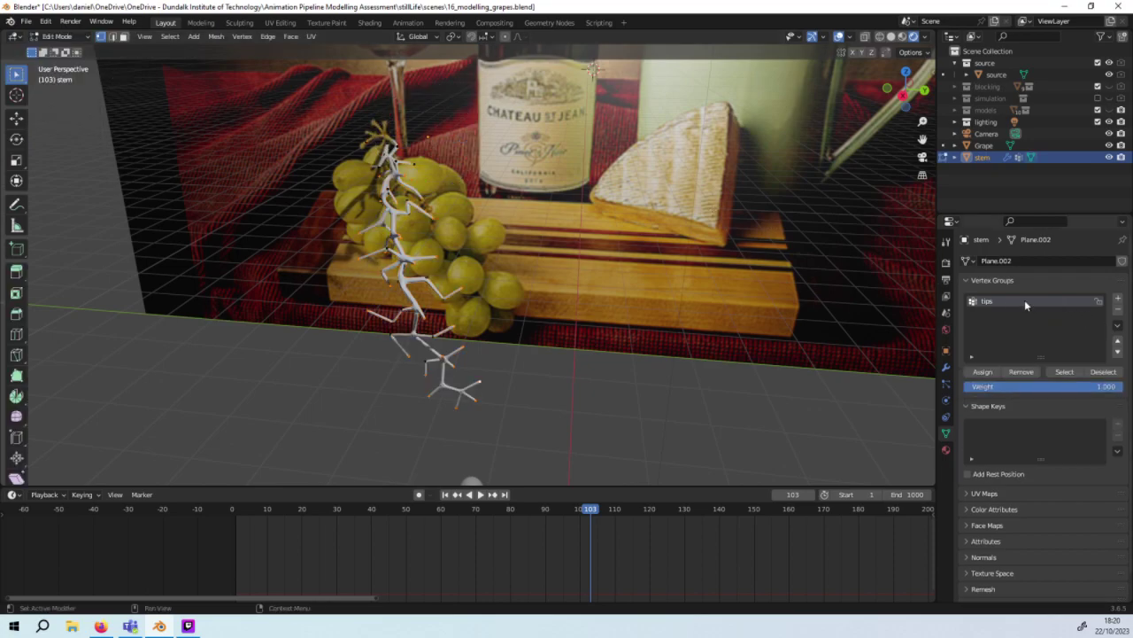
middle_click_drag(708, 341, 934, 433)
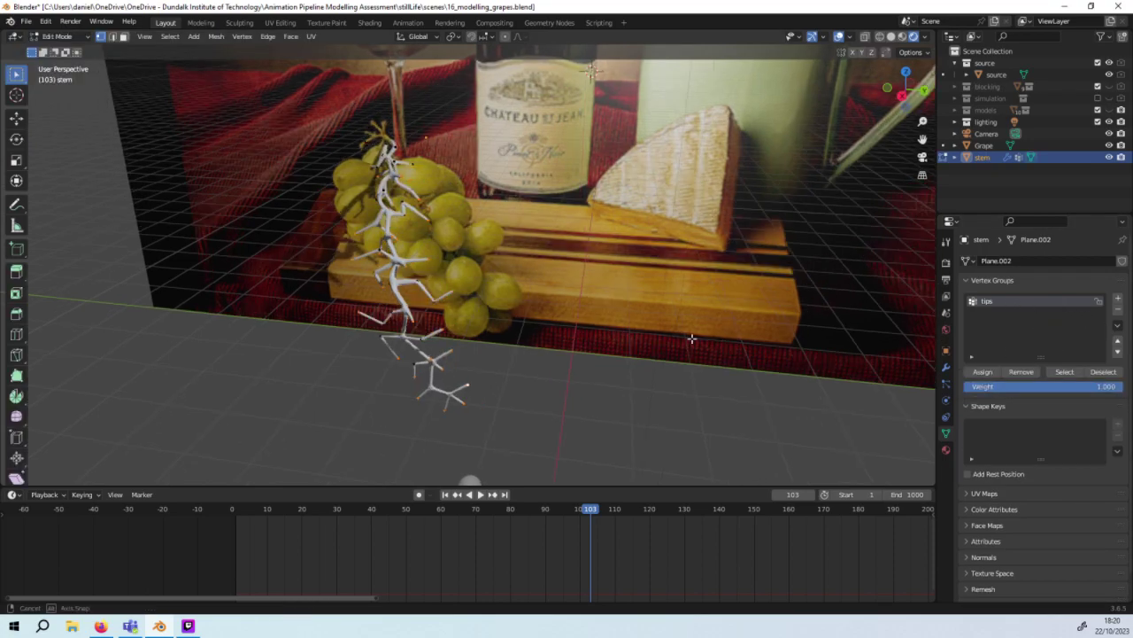
Step: Replace the stem's hair particle system with a new one using ParticleSettings.003
left_click(946, 416)
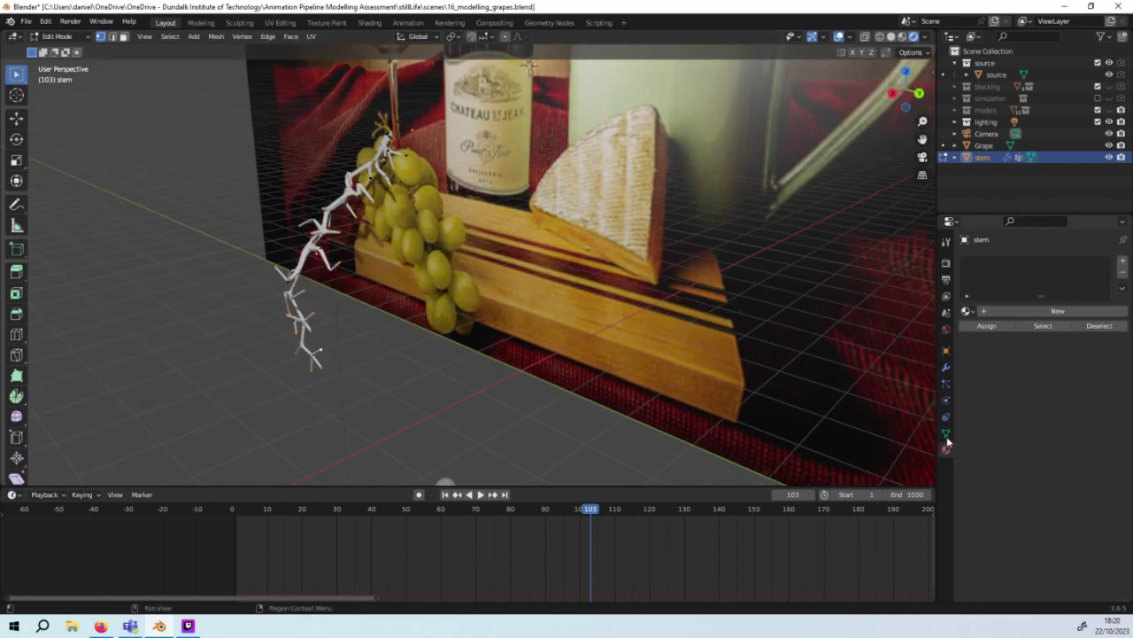
left_click(946, 399)
left_click(946, 383)
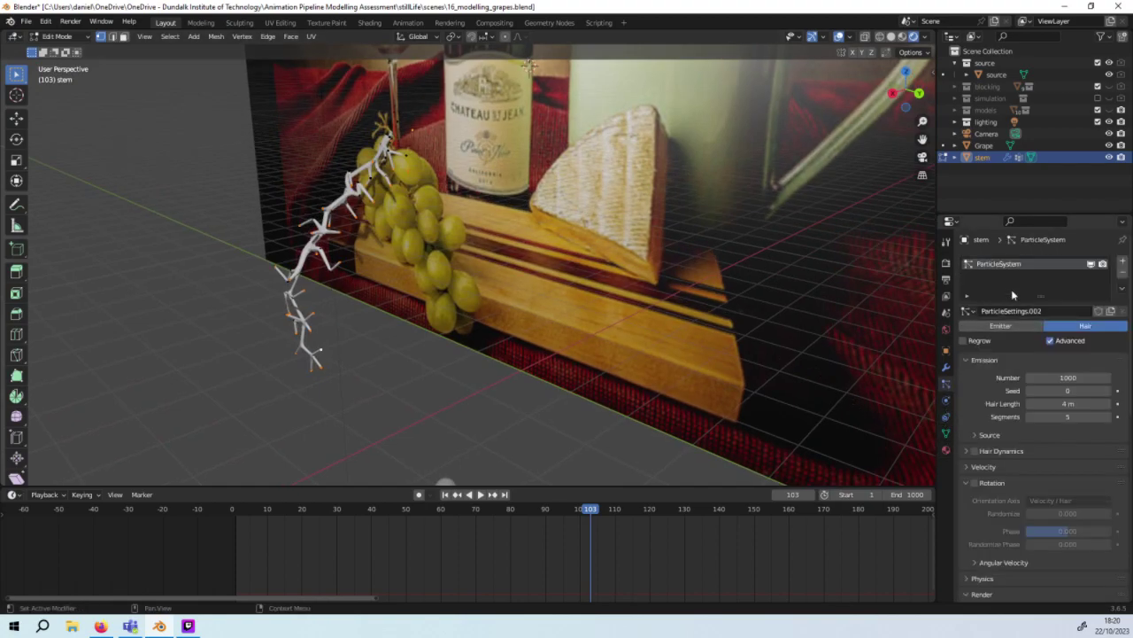
right_click(1041, 264)
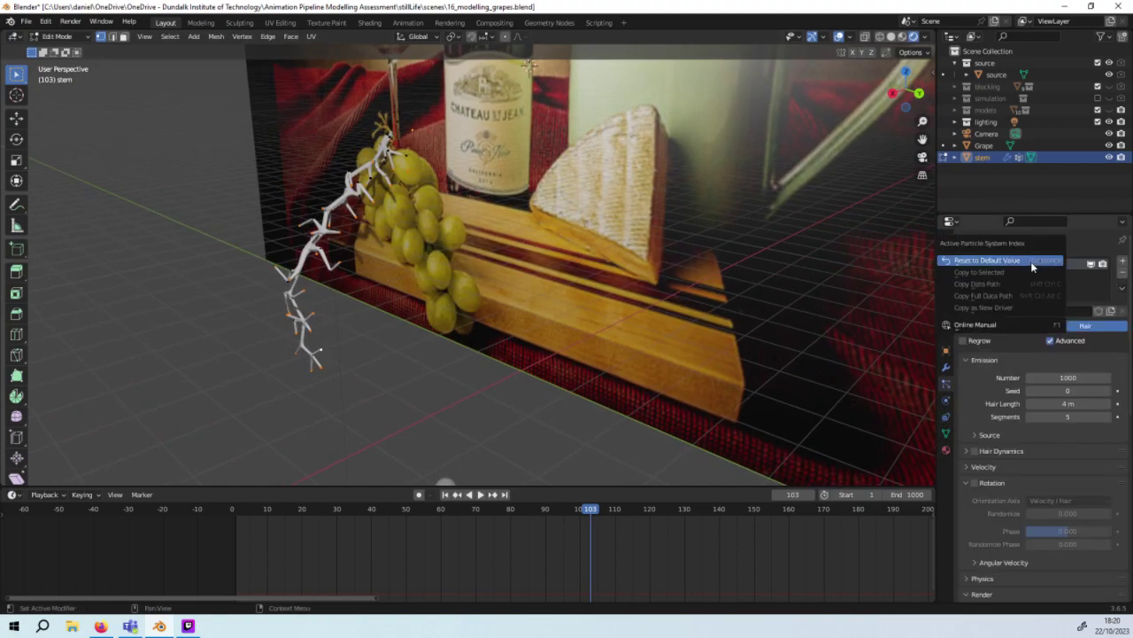
left_click(1123, 278)
left_click(1122, 260)
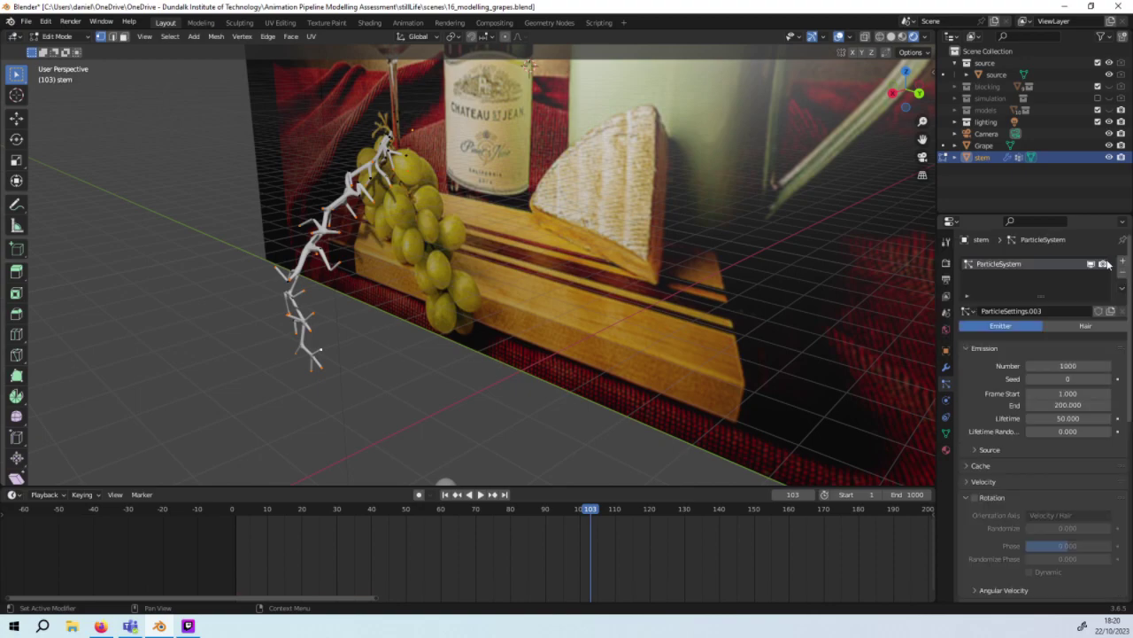
Step: Move the new ParticleSystem modifier to the top of the stack, above Skin and Subdivision
left_click(946, 329)
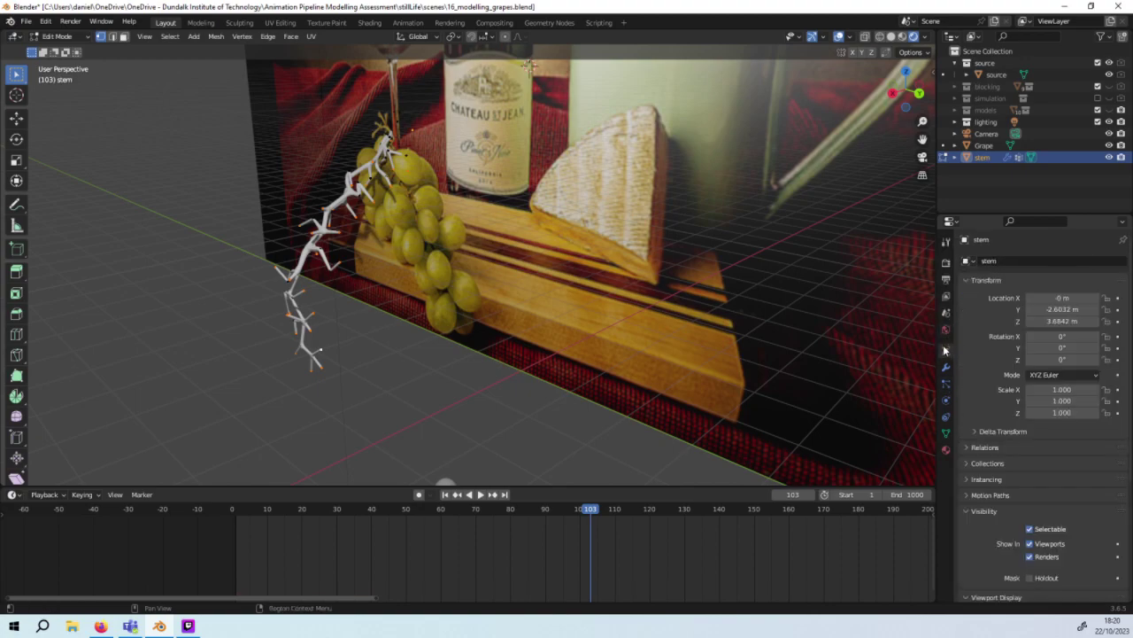
left_click(945, 278)
left_click(945, 263)
left_click(946, 279)
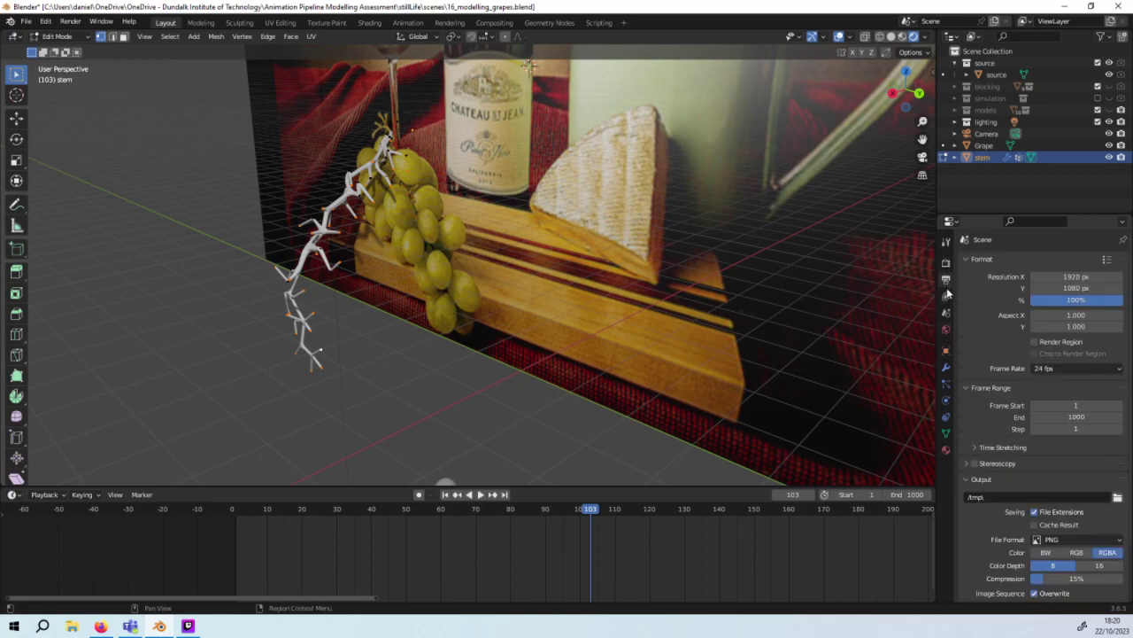
left_click(945, 296)
left_click(946, 313)
left_click(946, 330)
left_click(945, 350)
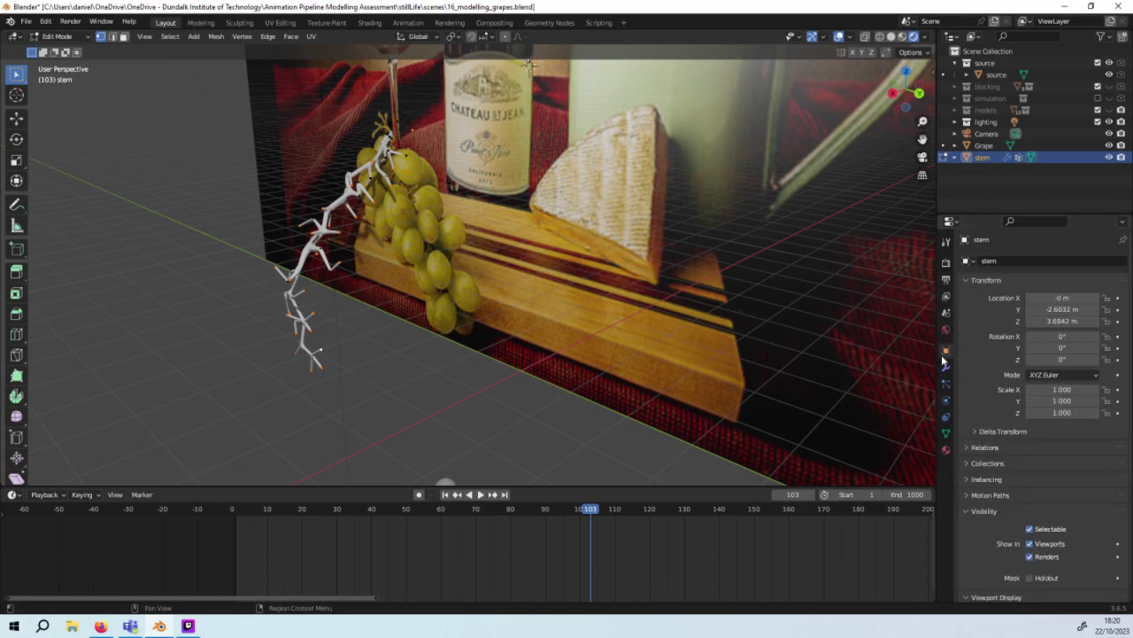
left_click(946, 367)
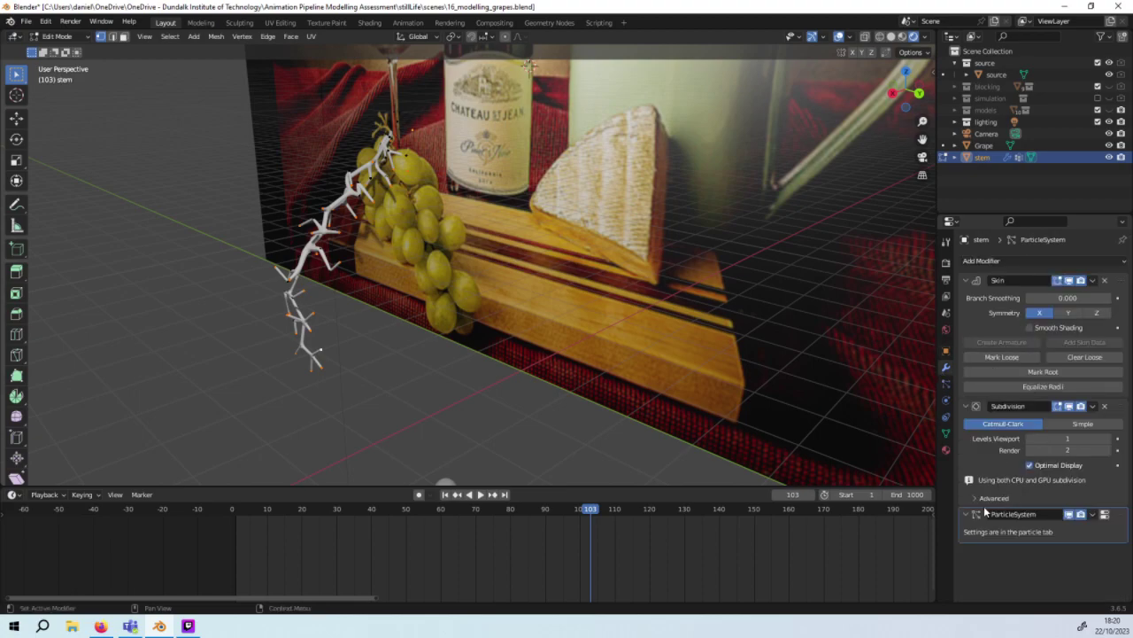
left_click_drag(985, 511, 982, 280)
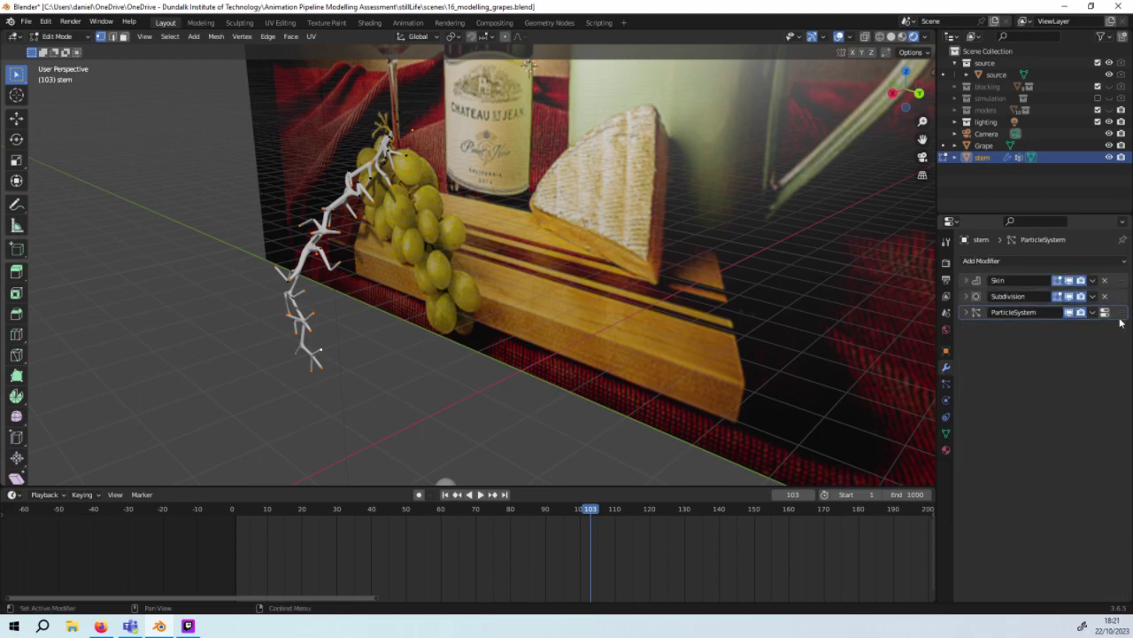
left_click_drag(1105, 313, 1105, 280)
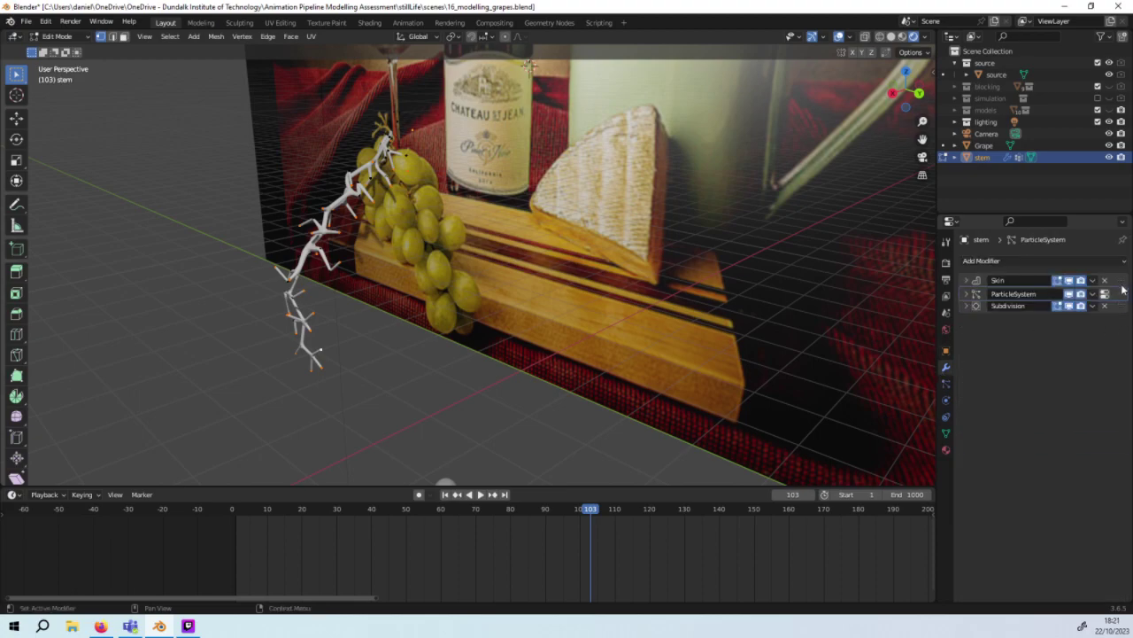
left_click(946, 385)
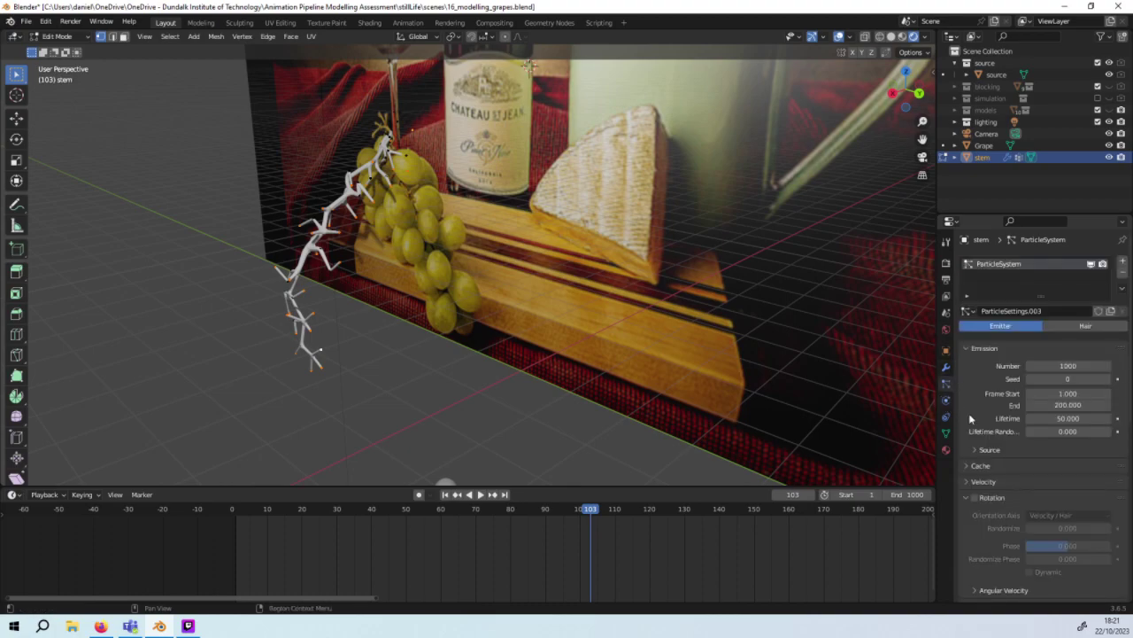
Step: Make ParticleSettings.003 a Hair system that renders as Object
left_click(1066, 325)
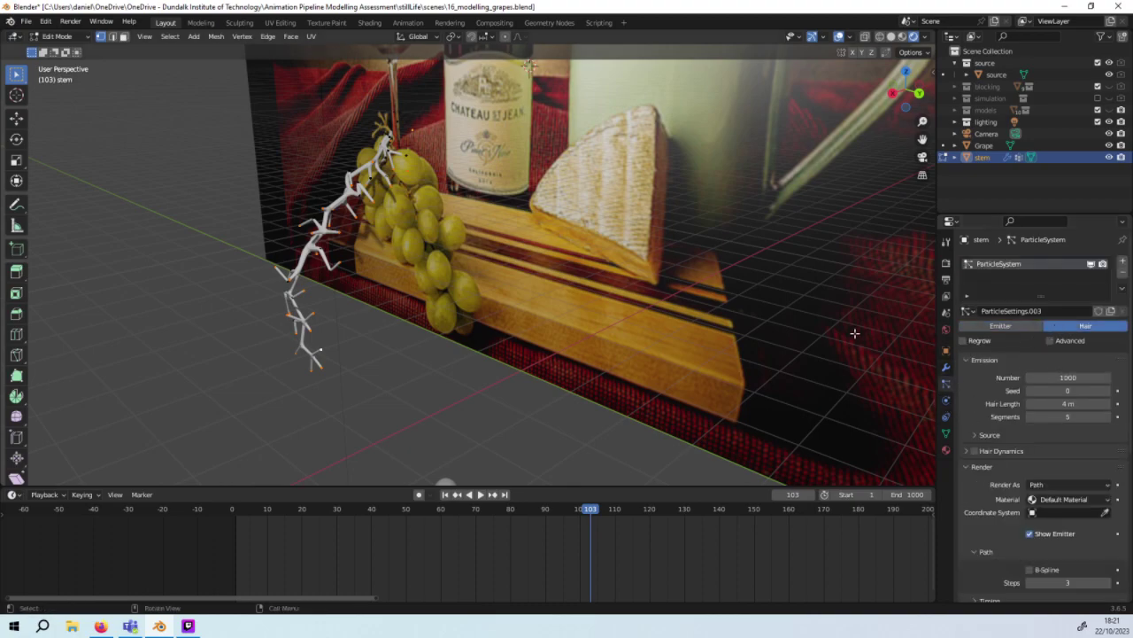
middle_click_drag(600, 315, 797, 372)
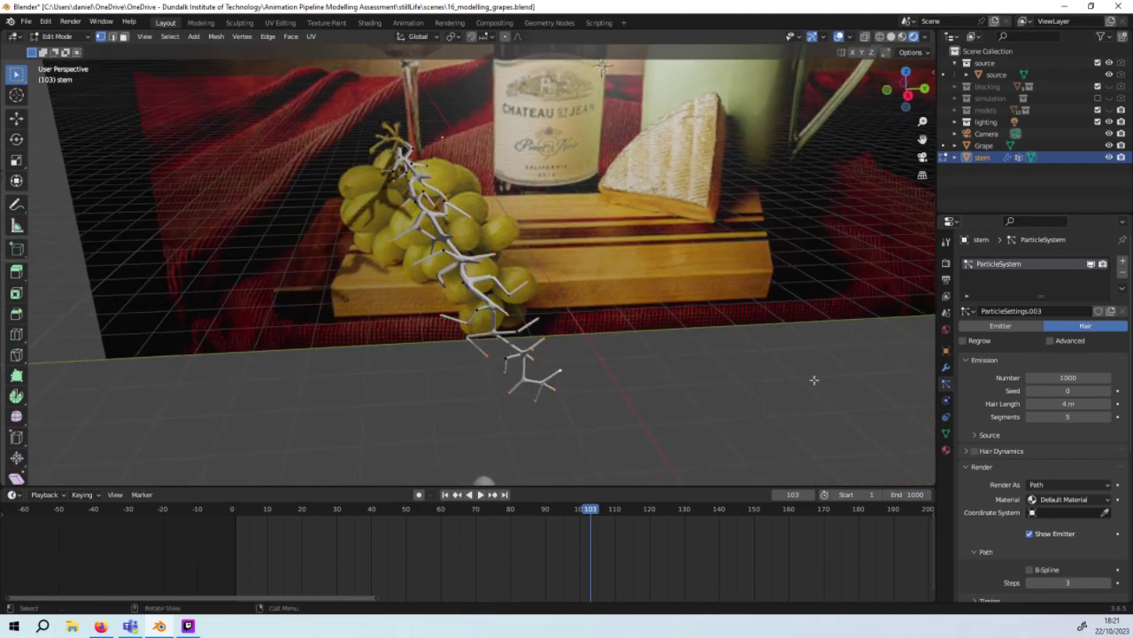
scroll(1098, 469, "down", 1)
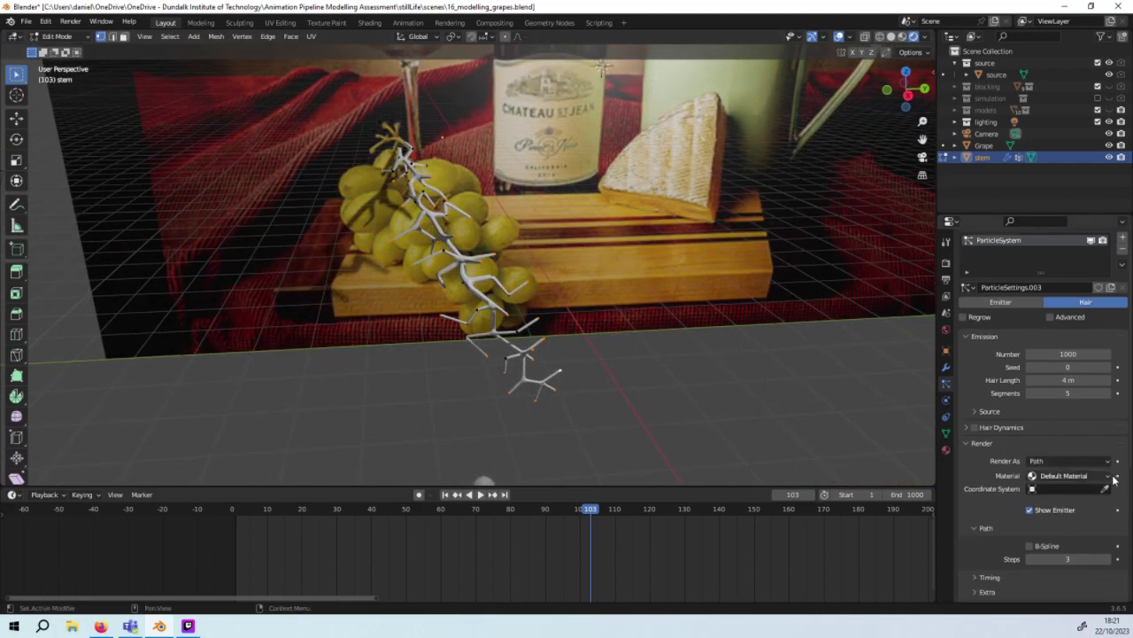
left_click(1067, 489)
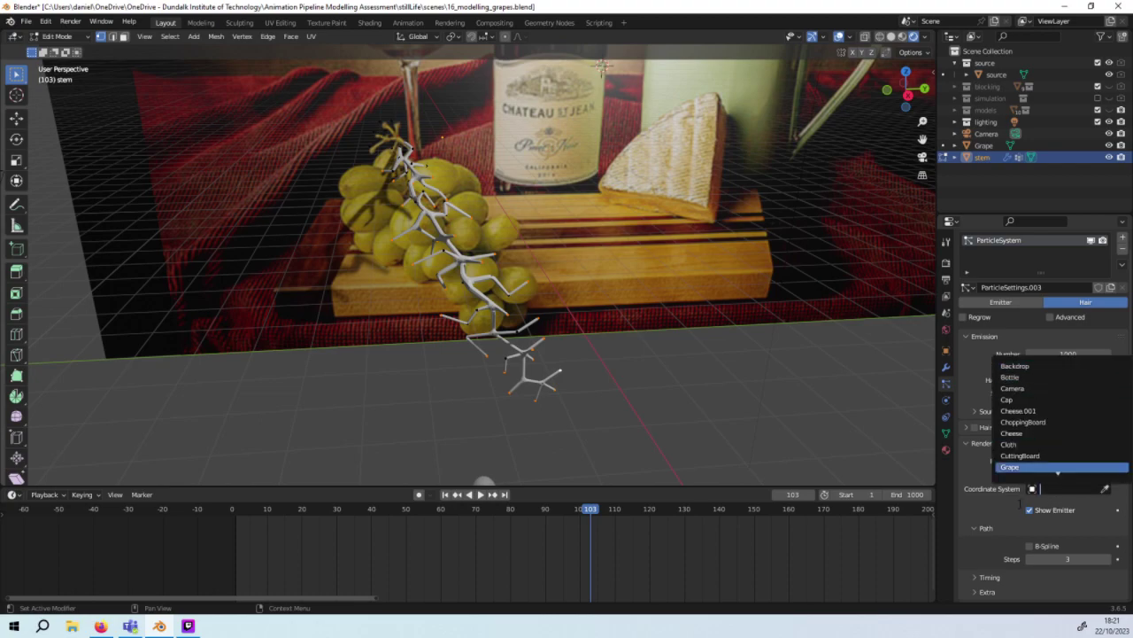
left_click(1068, 460)
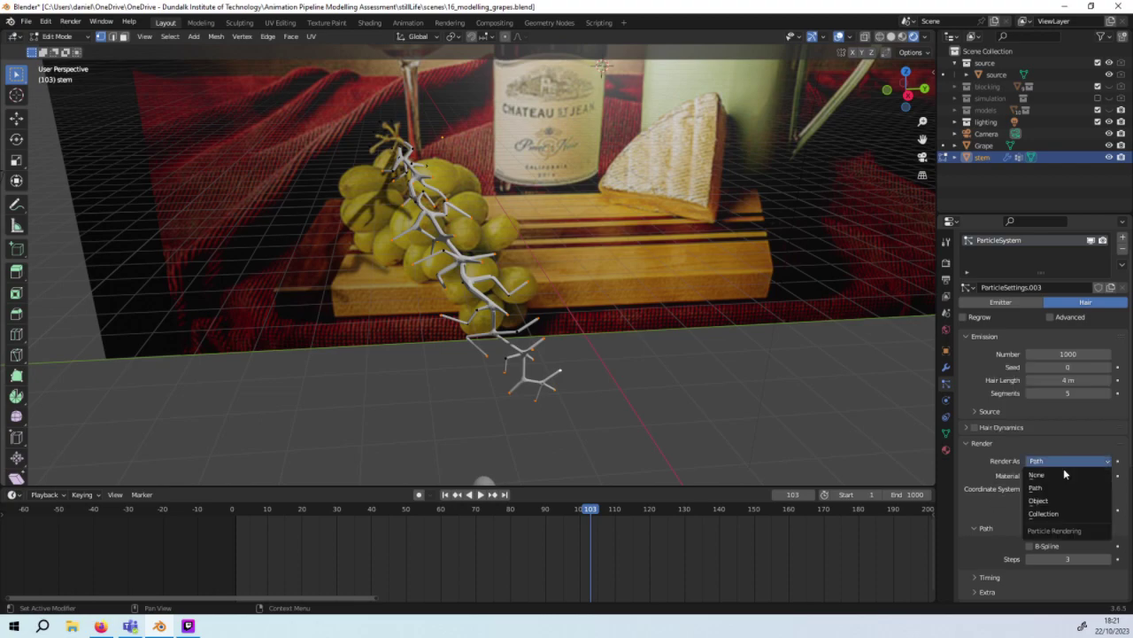
left_click(1066, 501)
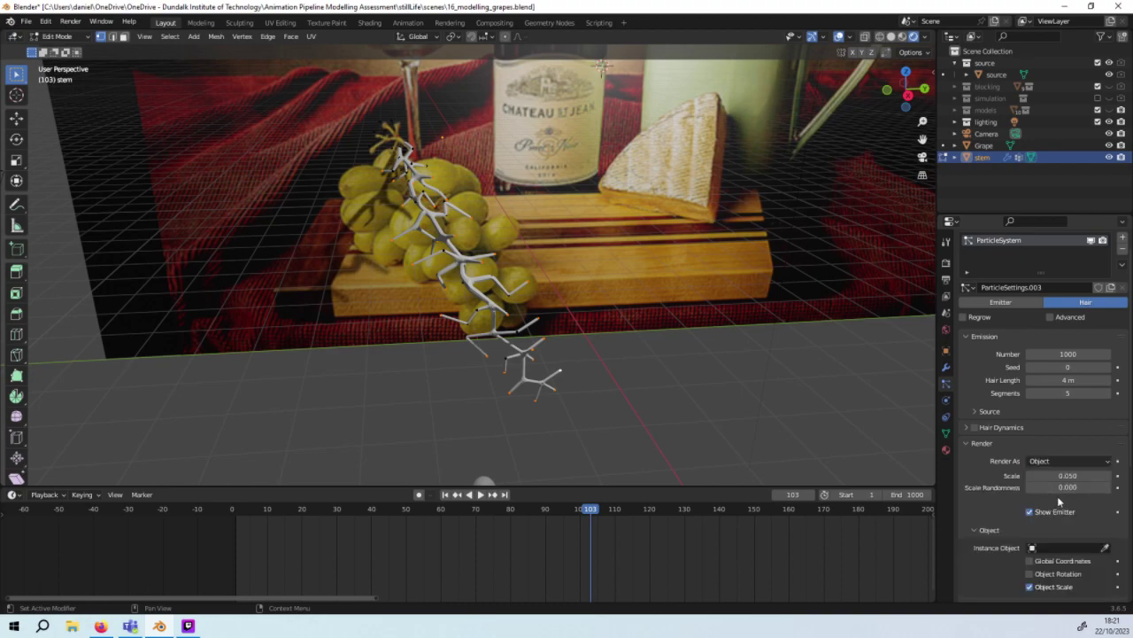
Step: Set Grape as the instance object with Global Coordinates left unchecked
scroll(1062, 503, "down", 1)
left_click_drag(1063, 464, 1075, 464)
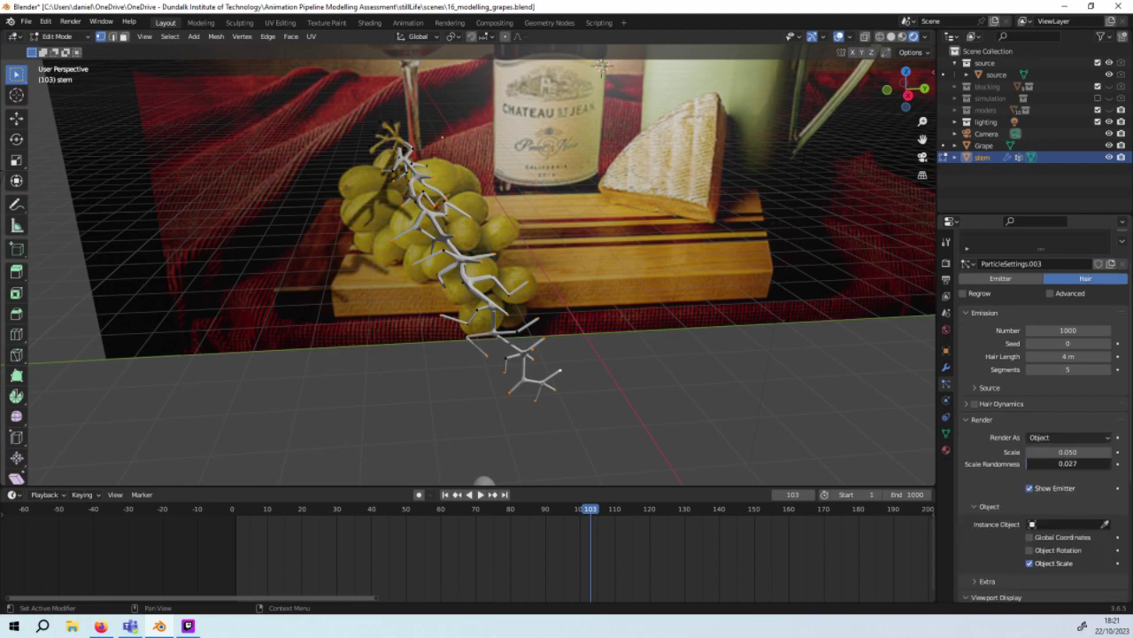
left_click(1055, 523)
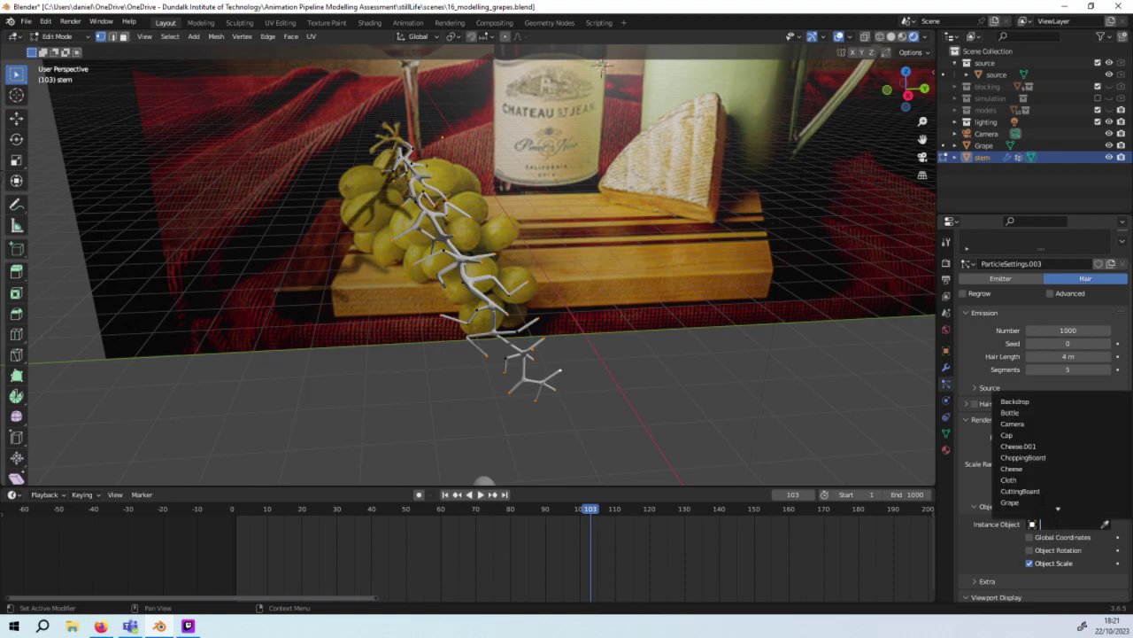
left_click(1031, 502)
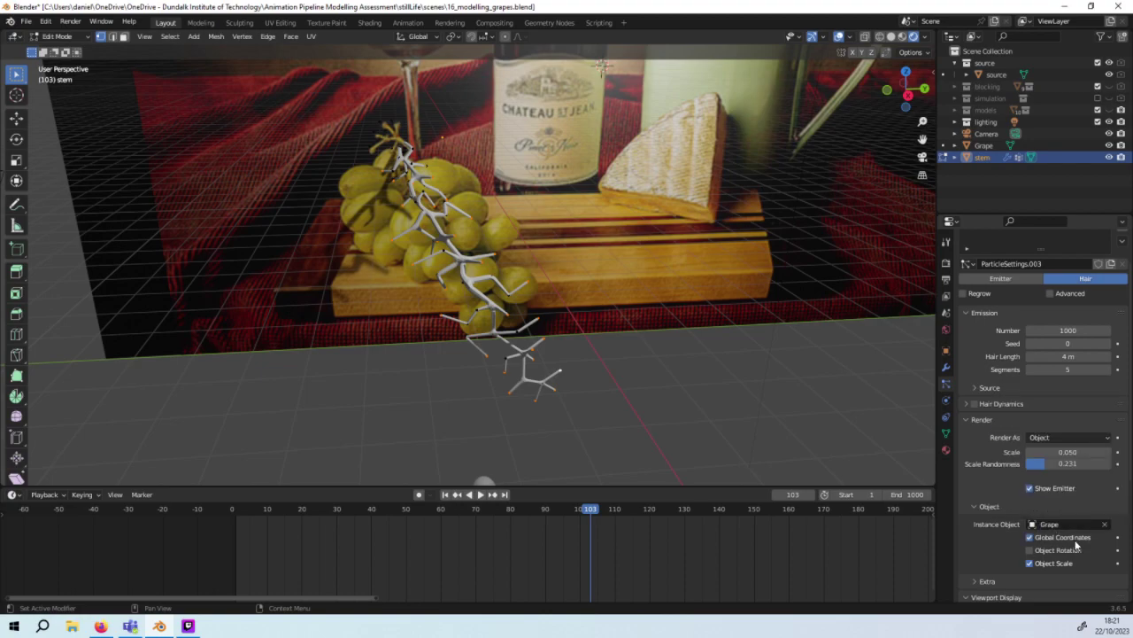
left_click(1030, 536)
left_click(1030, 550)
mouse_move(835, 438)
middle_mouse_down()
mouse_move(763, 439)
mouse_move(850, 447)
middle_mouse_up()
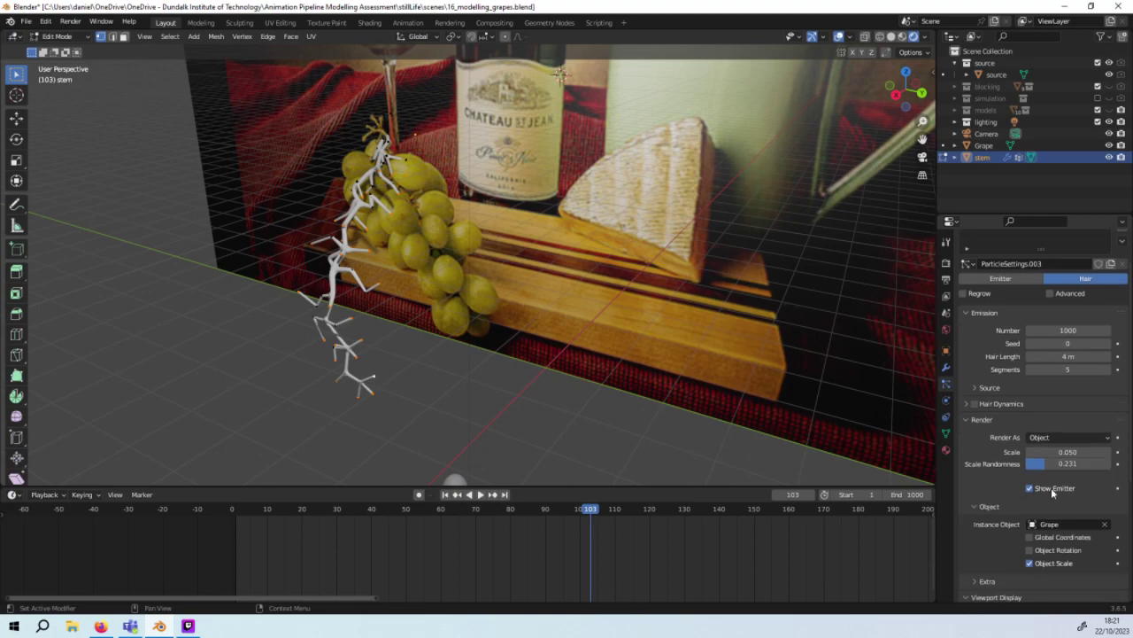
Step: Review the particle Vertex Groups panel and its density group list without choosing a group
scroll(1051, 487, "down", 5)
scroll(1019, 443, "down", 1)
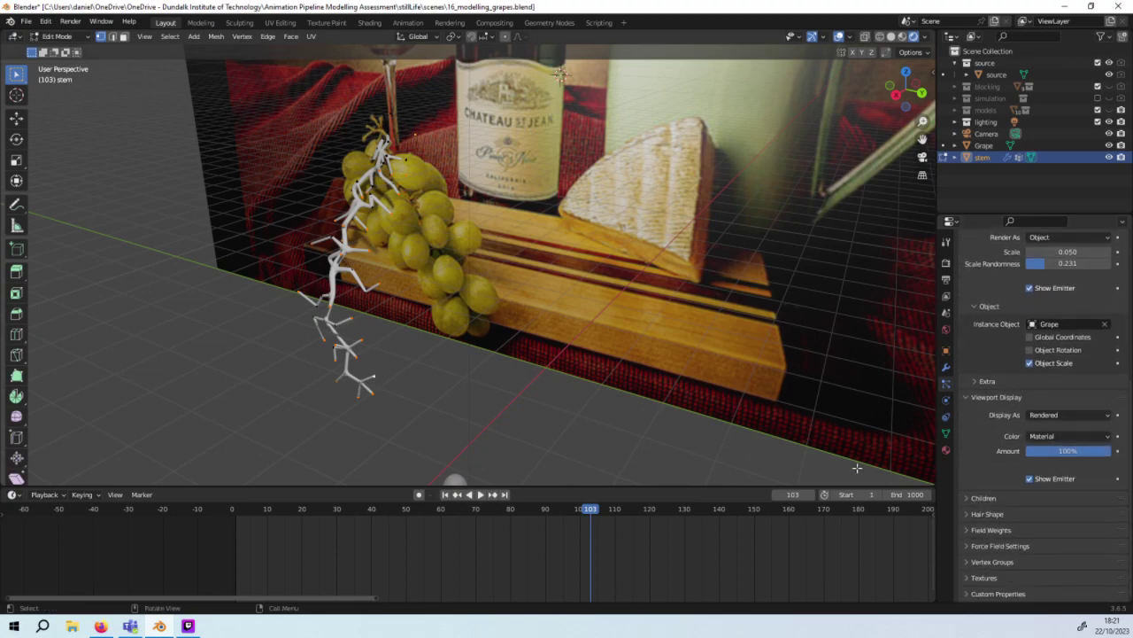
middle_click_drag(856, 465, 867, 463)
left_click(988, 559)
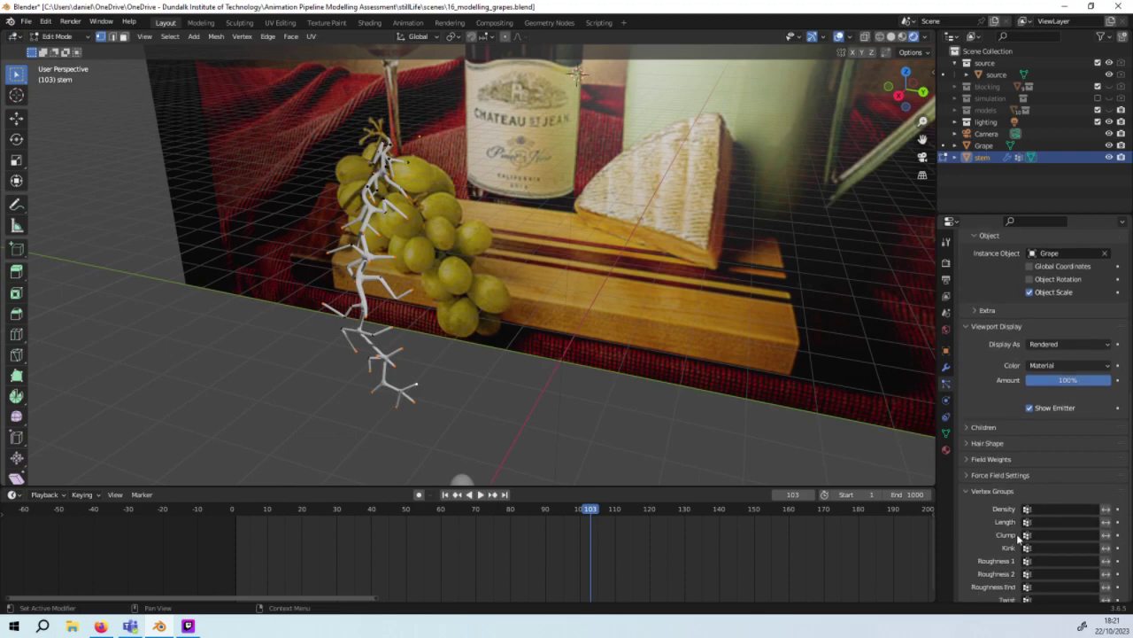
scroll(1018, 537, "down", 3)
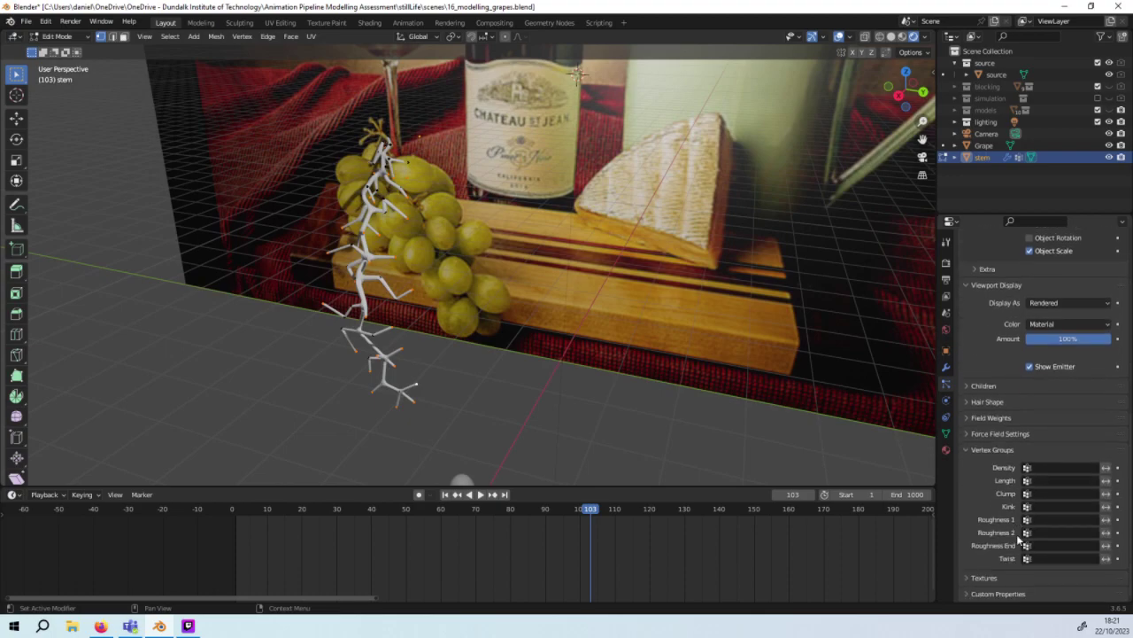
left_click(1058, 468)
left_click(974, 466)
left_click(1037, 480)
left_click(989, 450)
Step: Briefly expand and collapse the Force Field, Field Weights, Hair Shape and Children panels
left_click(1010, 545)
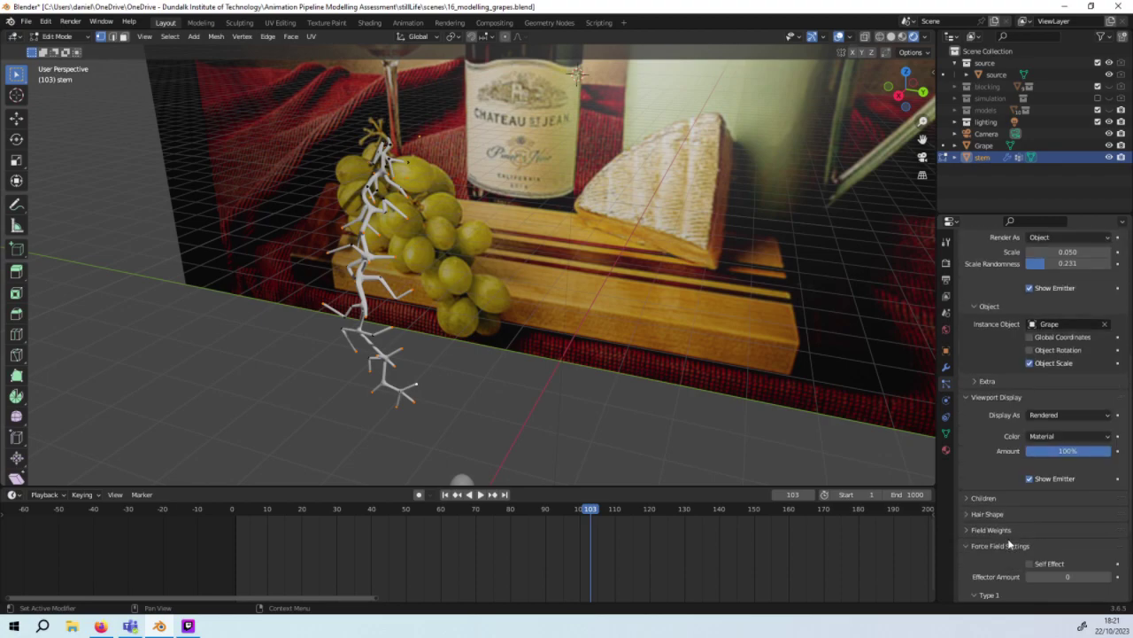
left_click(1008, 529)
left_click(1008, 530)
left_click(1013, 514)
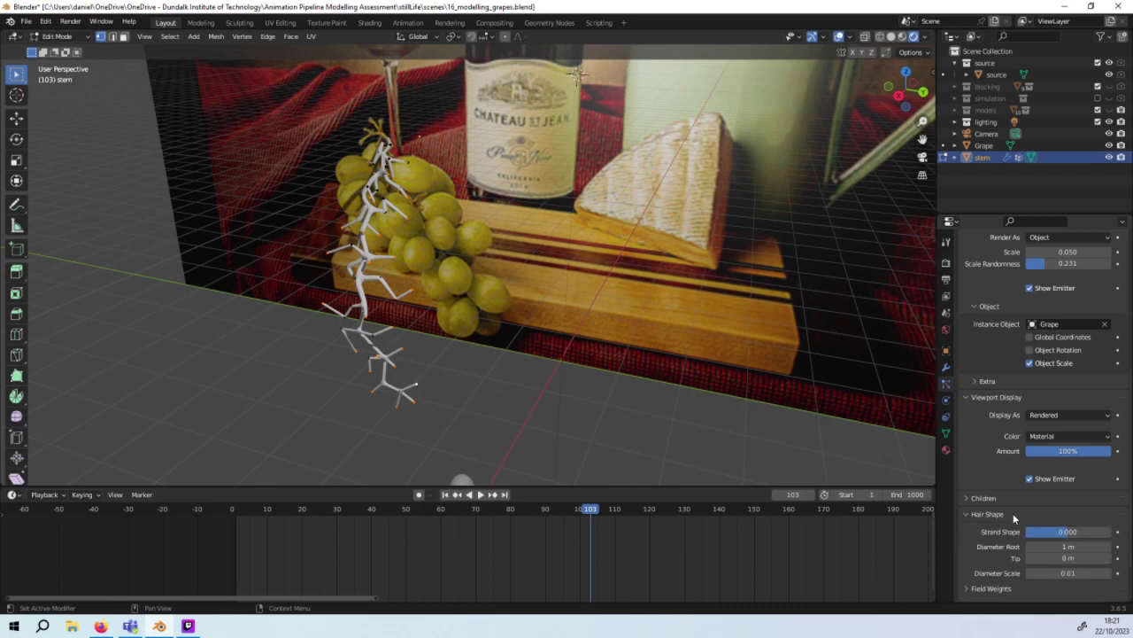
left_click(1013, 513)
left_click(1020, 499)
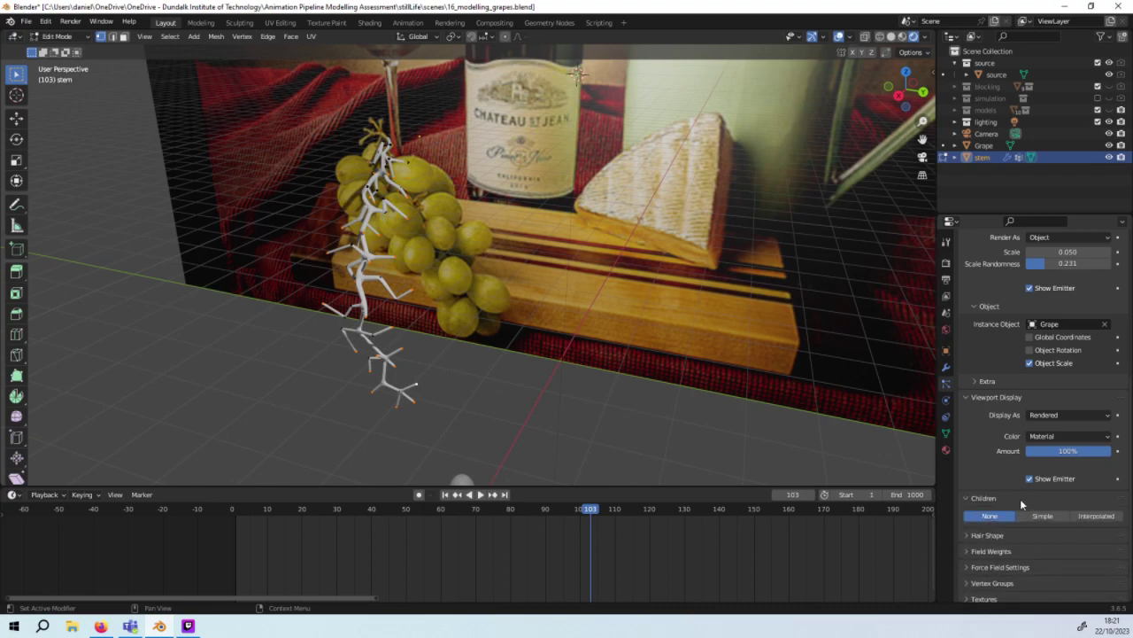
left_click(1018, 501)
left_click(983, 595)
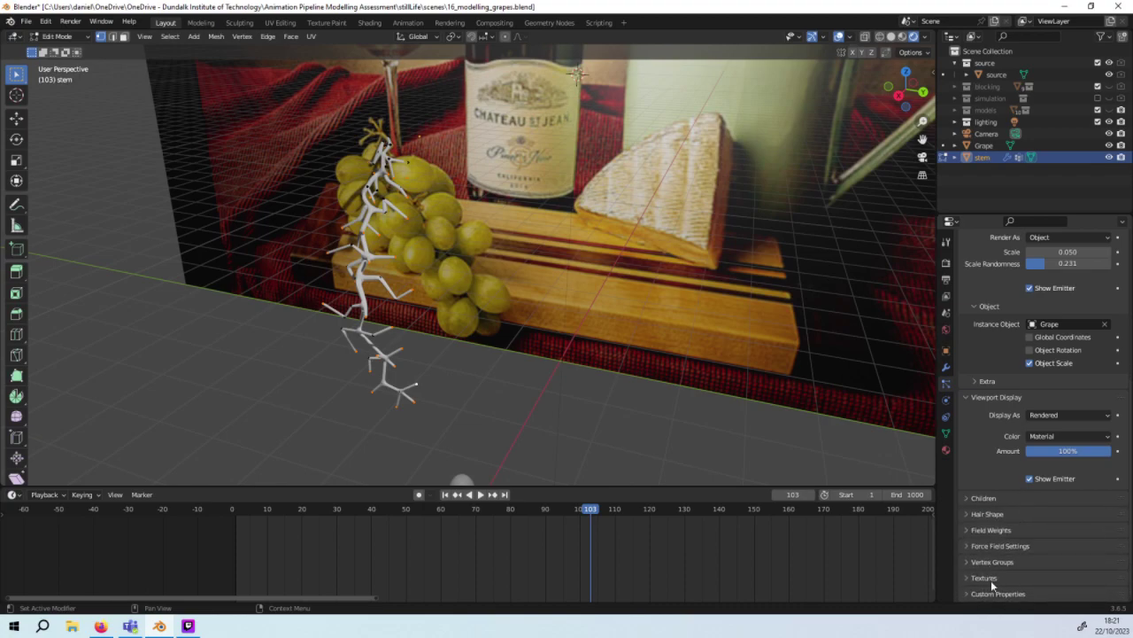
left_click(993, 562)
Step: Tick Advanced next to Regrow in the stem's hair particle settings
scroll(1001, 556, "up", 2)
scroll(999, 552, "up", 1)
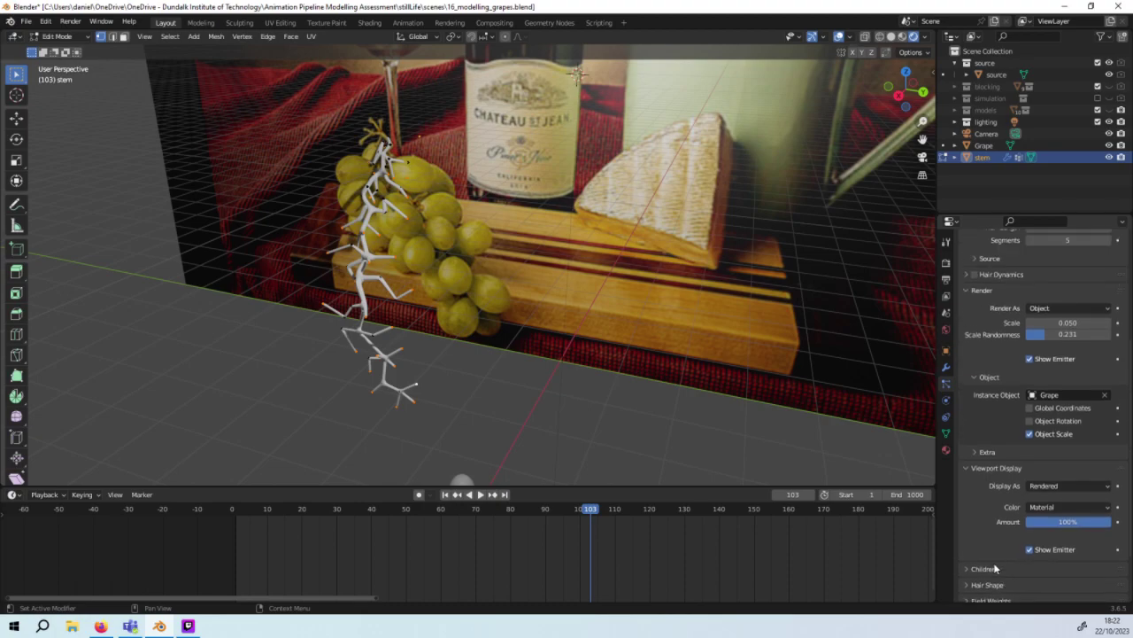
scroll(991, 564, "up", 1)
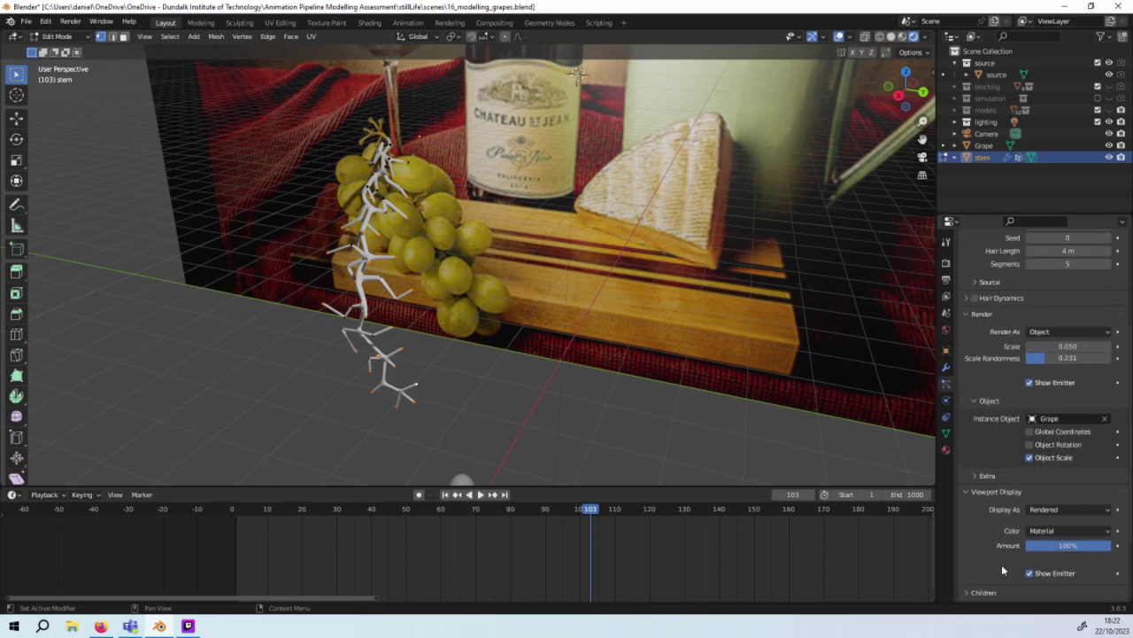
scroll(1001, 564, "up", 2)
scroll(1062, 407, "up", 2)
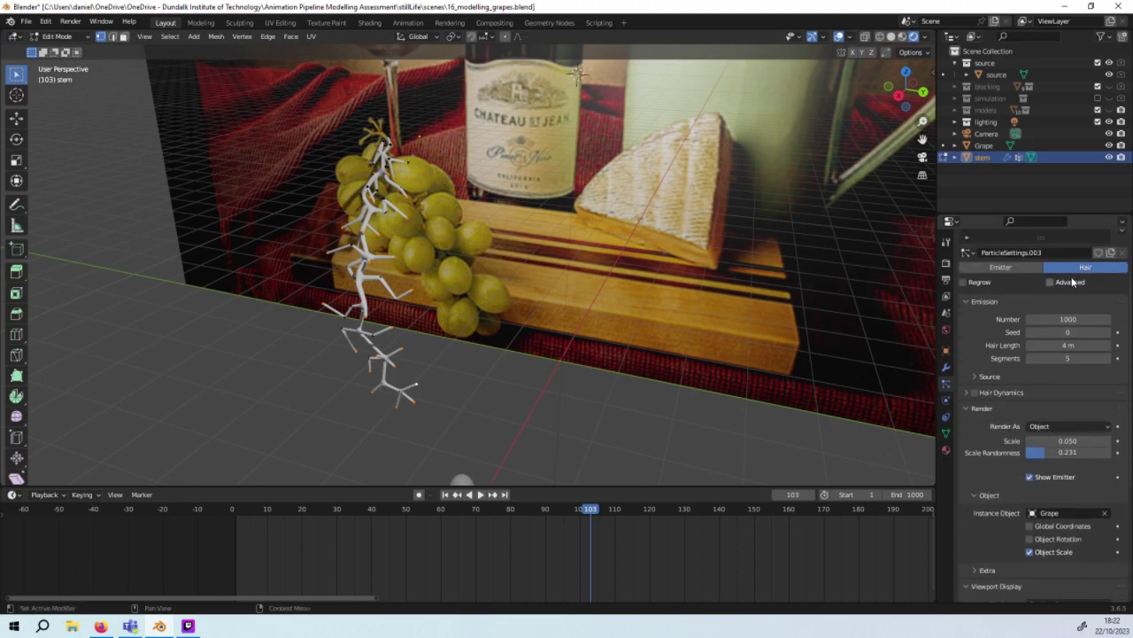
left_click(1071, 281)
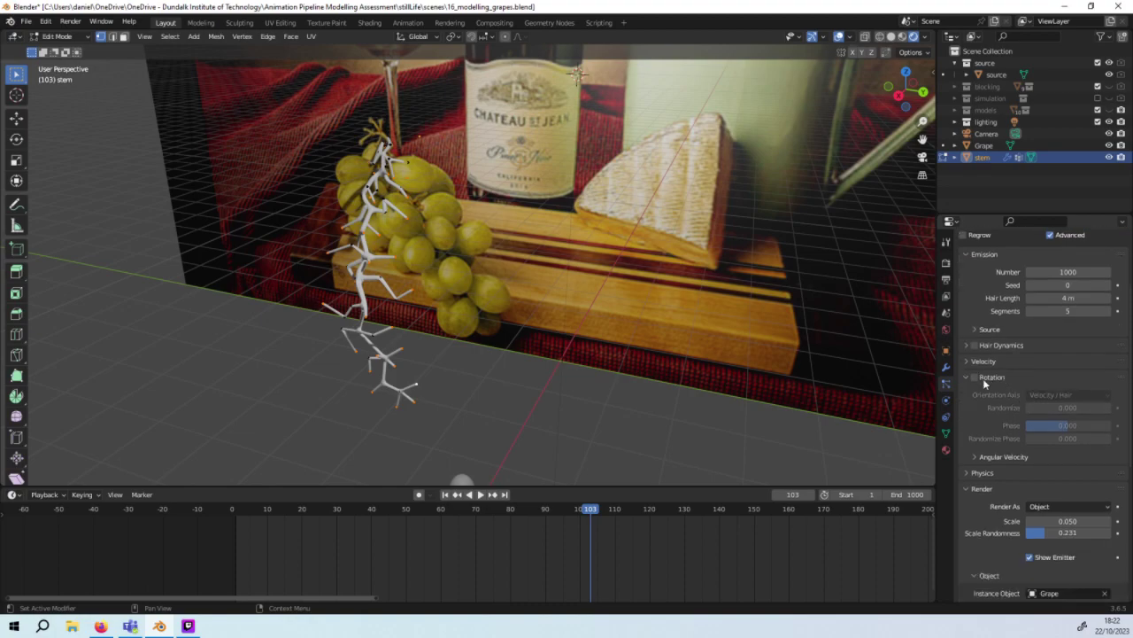
scroll(981, 402, "down", 3)
scroll(980, 411, "down", 1)
scroll(983, 416, "down", 1)
scroll(985, 420, "down", 1)
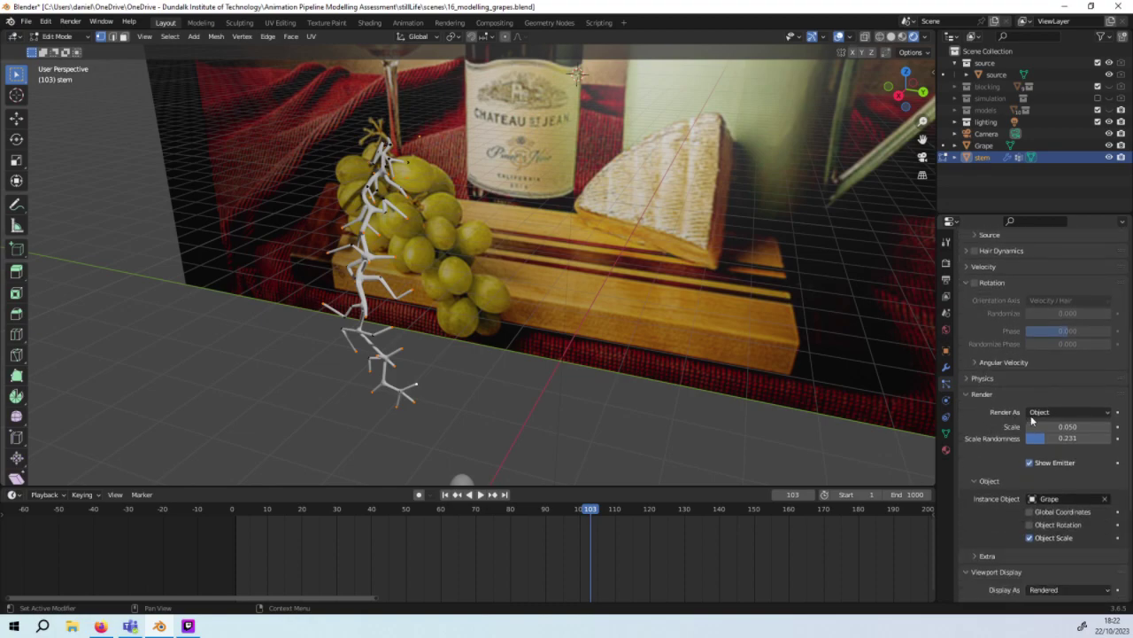
scroll(1027, 434, "down", 1)
scroll(1033, 438, "down", 2)
scroll(1027, 456, "down", 2)
scroll(1022, 474, "down", 2)
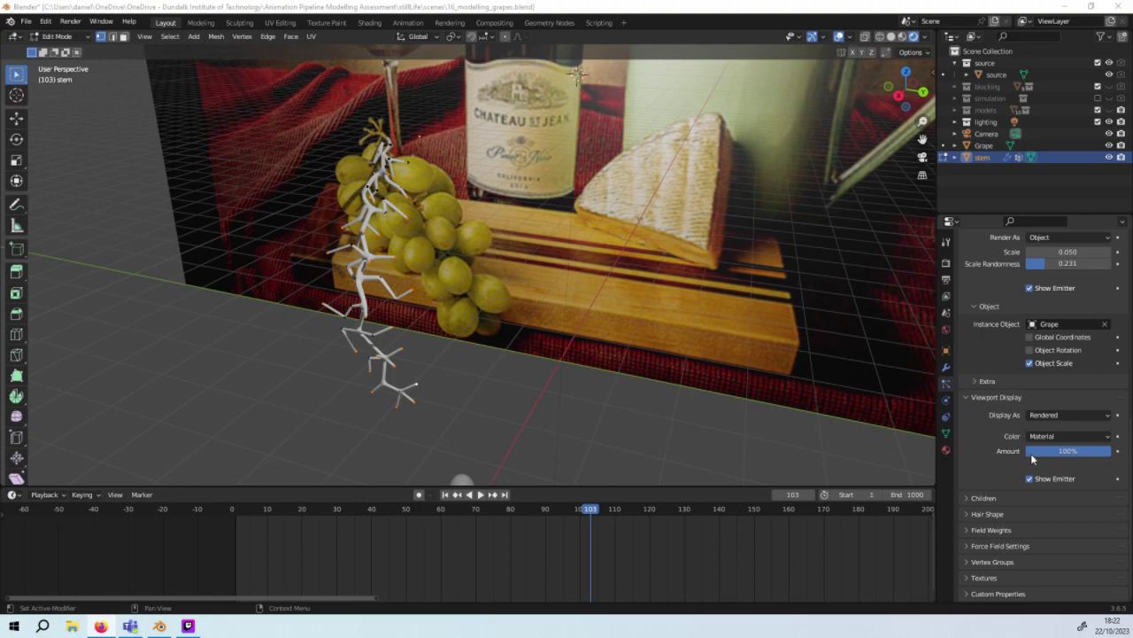
Step: Lower the number of particles displayed in the viewport slightly
mouse_move(1068, 453)
left_mouse_down()
mouse_move(1040, 454)
mouse_move(1071, 454)
left_mouse_up()
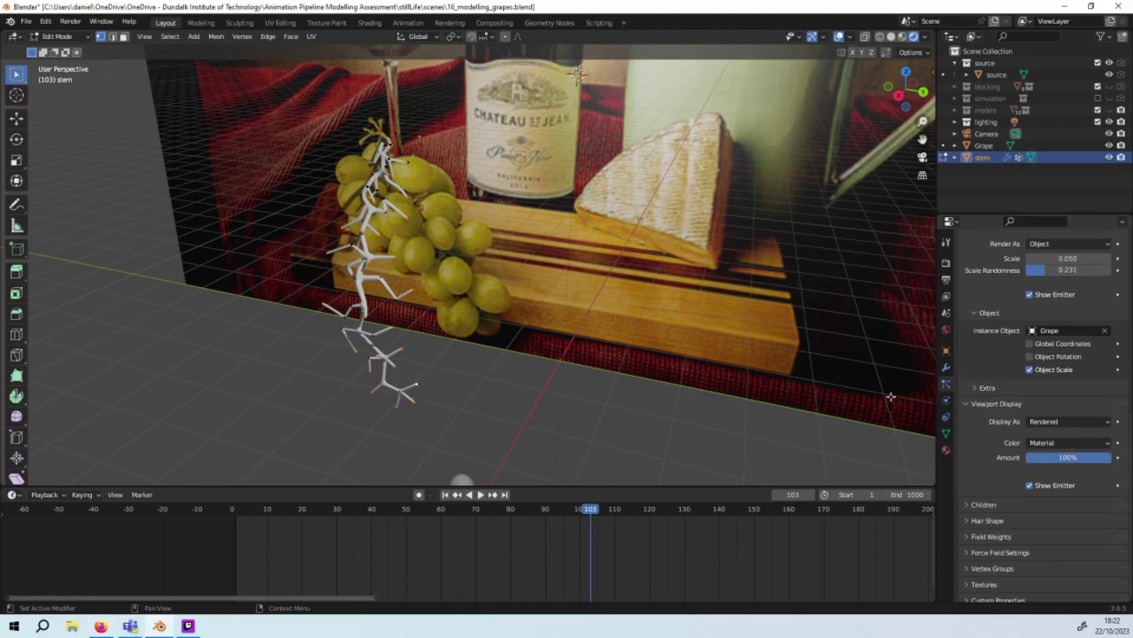
scroll(455, 294, "down", 5)
scroll(469, 303, "down", 2)
scroll(469, 303, "up", 2)
scroll(487, 323, "down", 5)
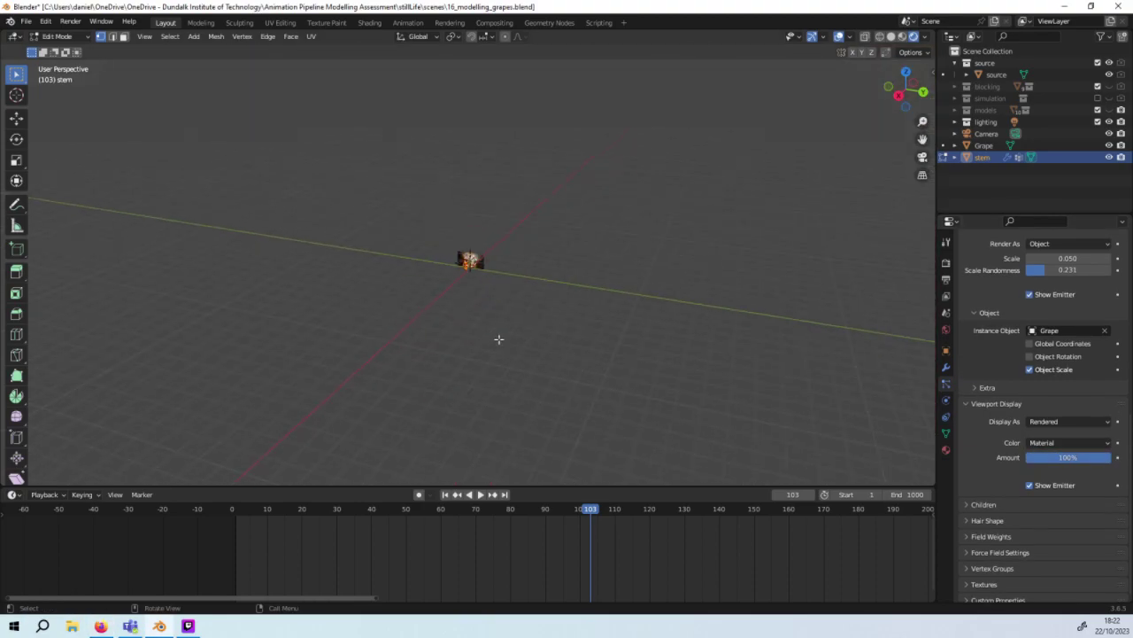
scroll(498, 336, "up", 2)
scroll(519, 325, "up", 3)
scroll(519, 325, "up", 5)
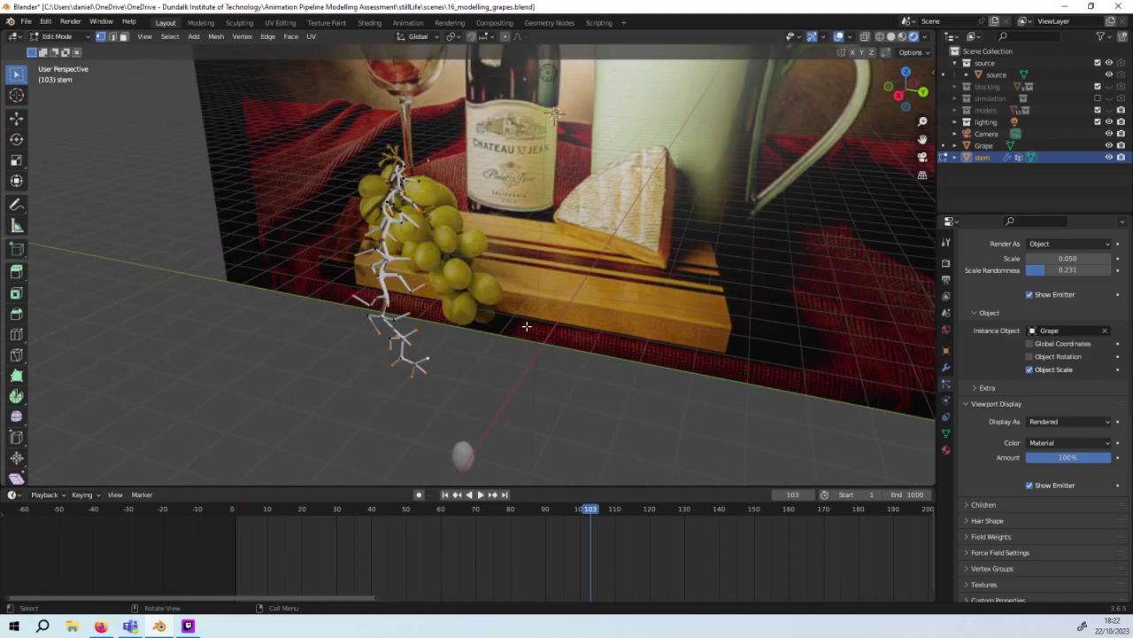
Step: Check the stem from the Right view, then orbit back to a perspective view
key("KP_3")
scroll(531, 177, "up", 2)
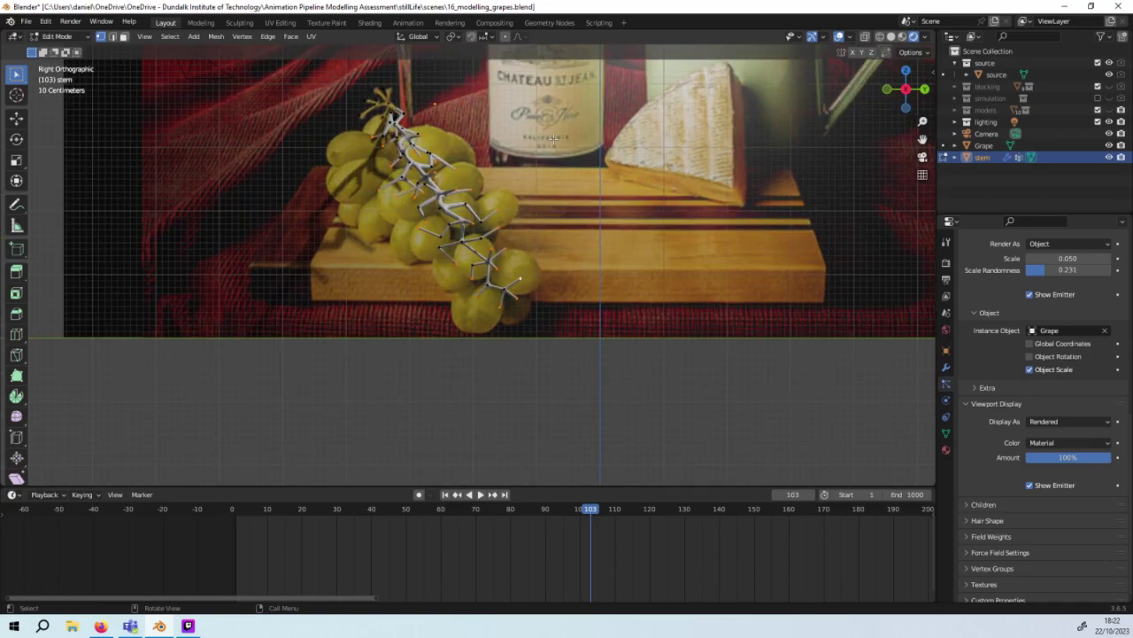
scroll(494, 140, "up", 2)
middle_click_drag(491, 140, 483, 168)
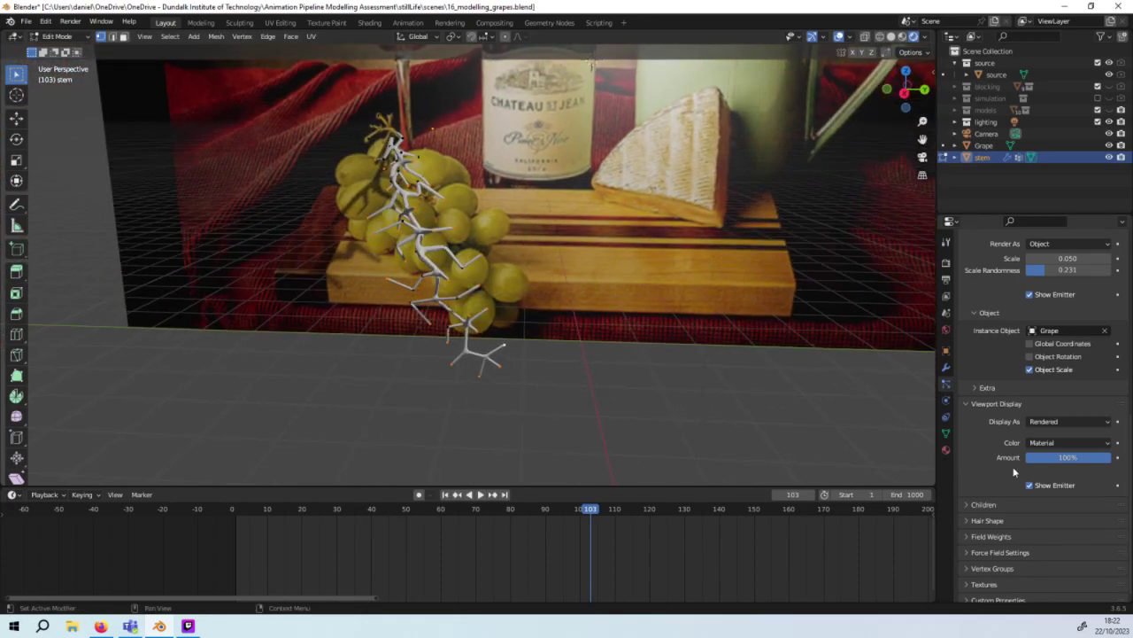
scroll(1002, 448, "up", 2)
scroll(1009, 469, "up", 2)
scroll(1012, 487, "up", 2)
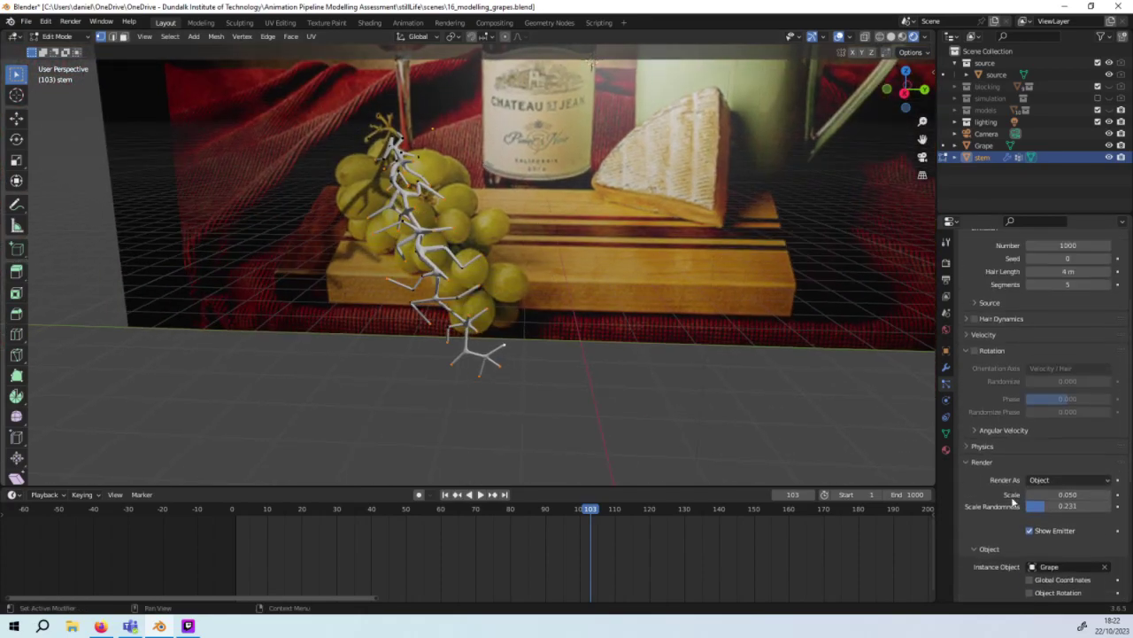
scroll(1013, 499, "up", 2)
scroll(1014, 501, "up", 2)
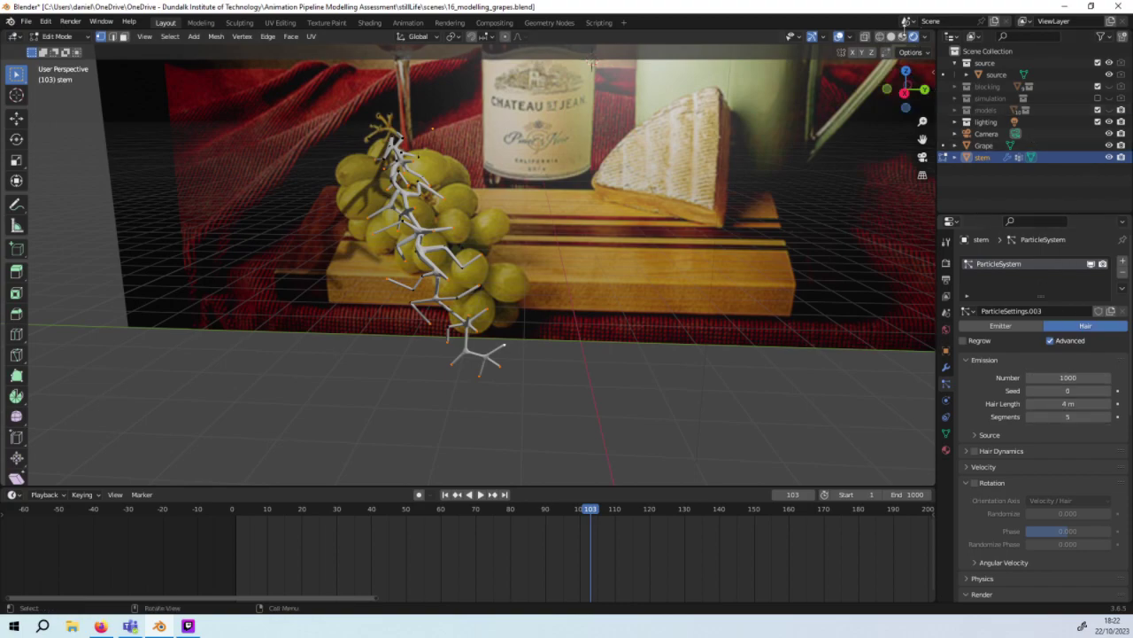
Step: Switch the viewport shading mode and lengthen the stem hairs to 4.03 m
left_click(903, 36)
scroll(1098, 336, "down", 2)
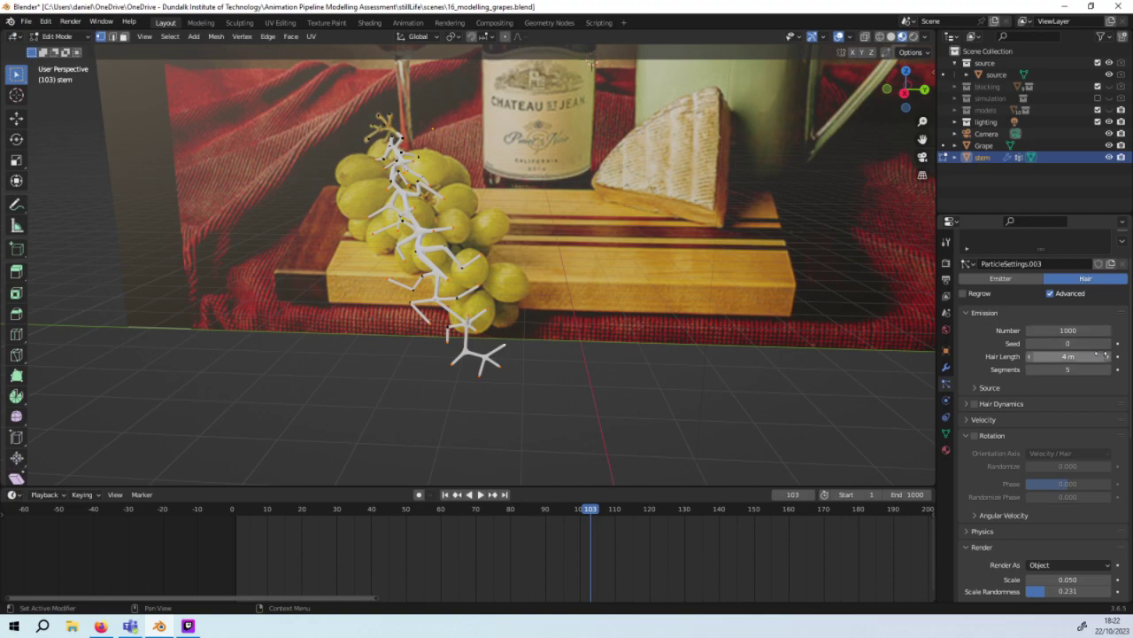
left_click_drag(1108, 360, 1109, 360)
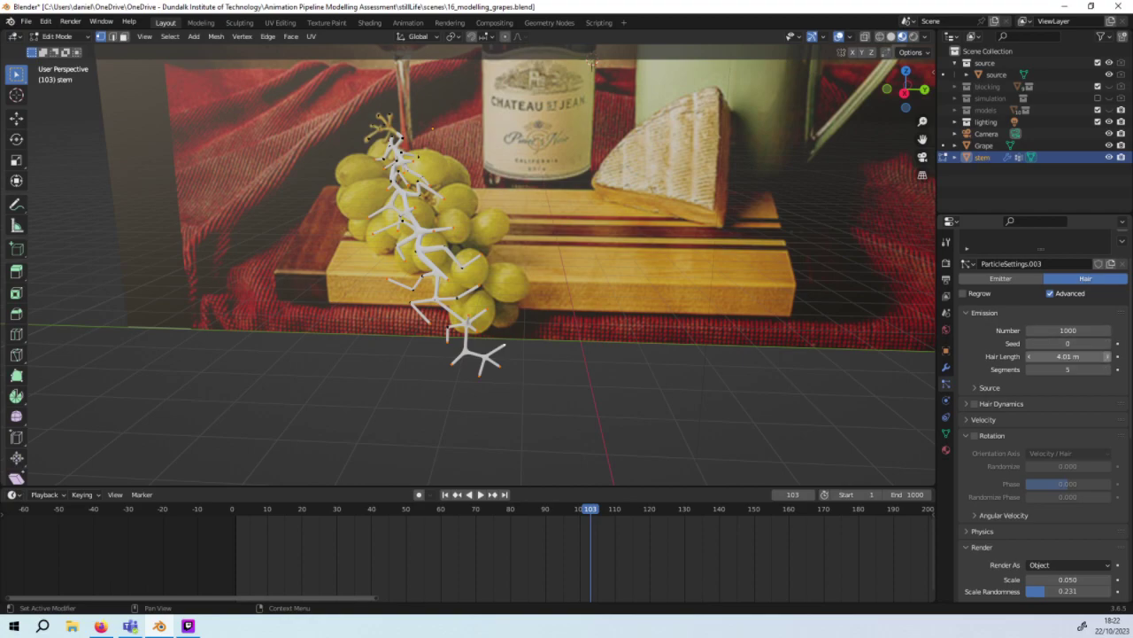
left_click(1034, 390)
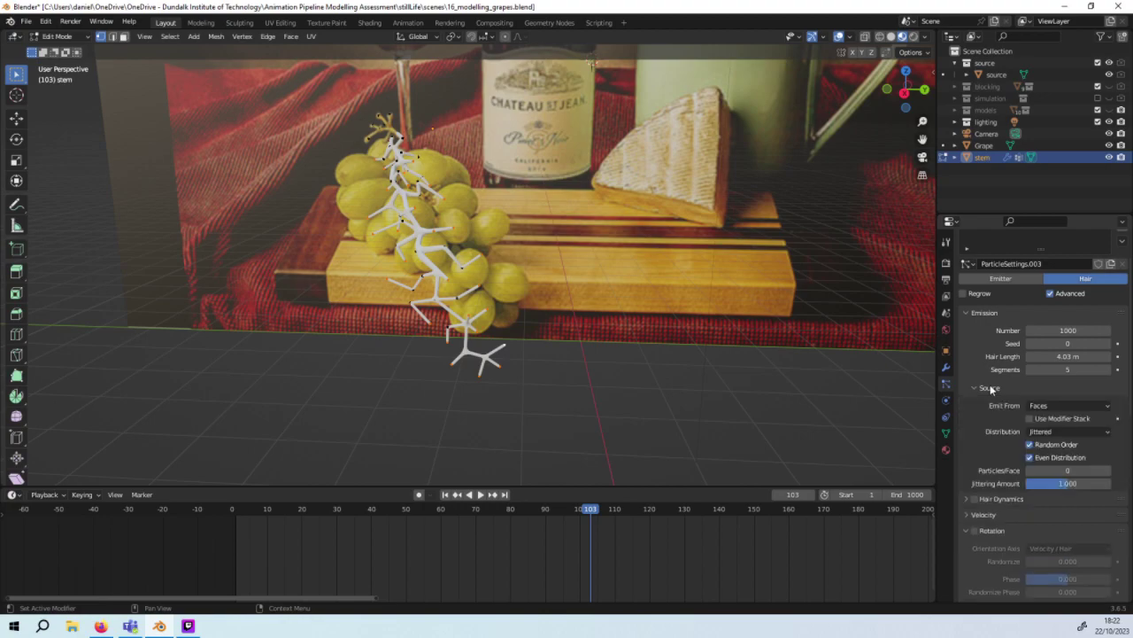
left_click(1059, 413)
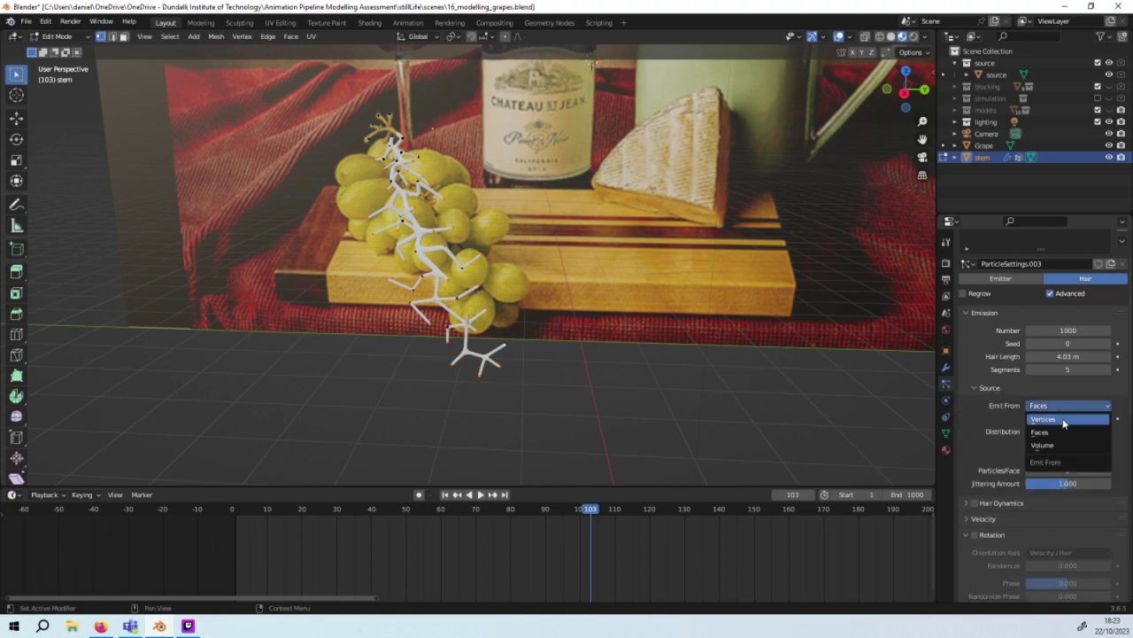
left_click(1053, 412)
left_click(1046, 405)
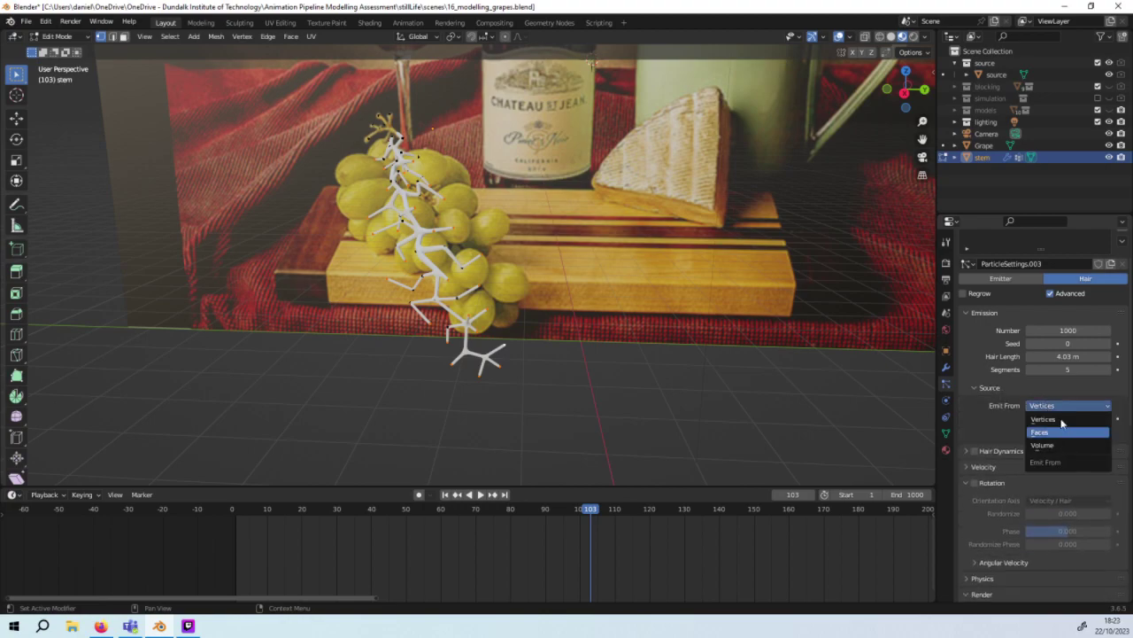
left_click(1062, 428)
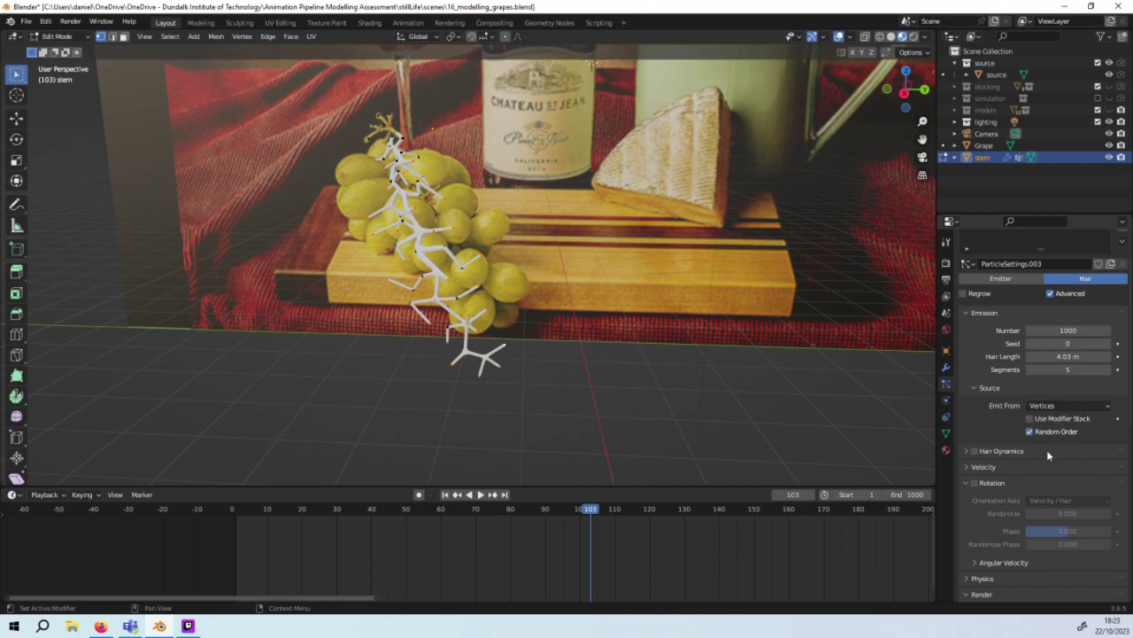
scroll(1047, 450, "down", 1)
scroll(1046, 451, "down", 2)
scroll(1047, 456, "down", 2)
scroll(1071, 504, "down", 1)
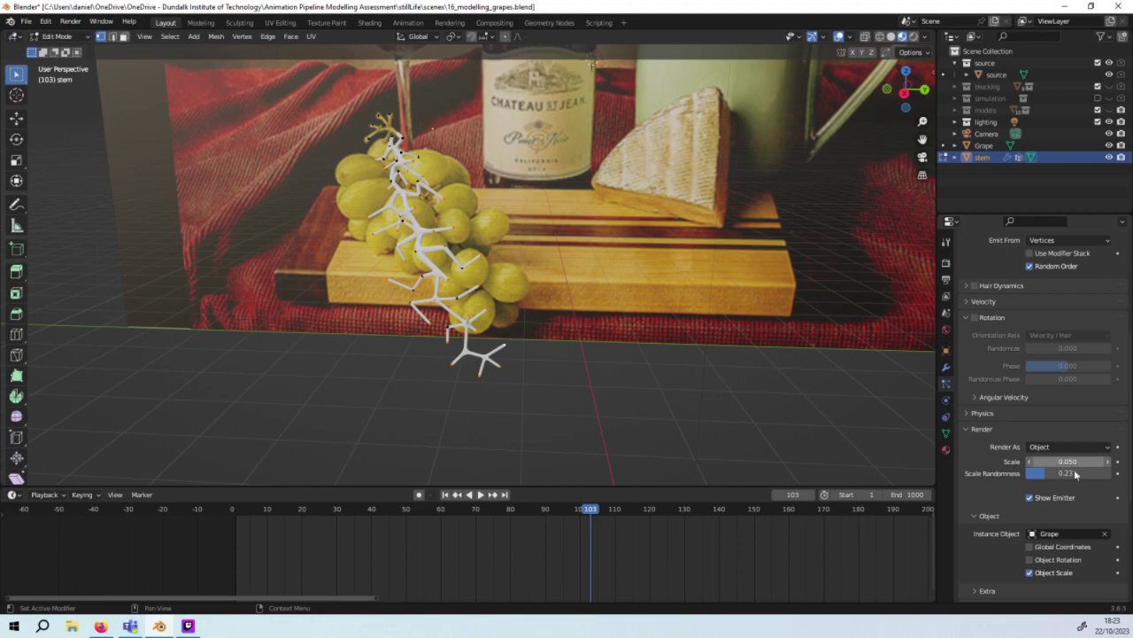
scroll(1099, 556, "down", 1)
scroll(1099, 555, "down", 1)
scroll(1096, 562, "down", 1)
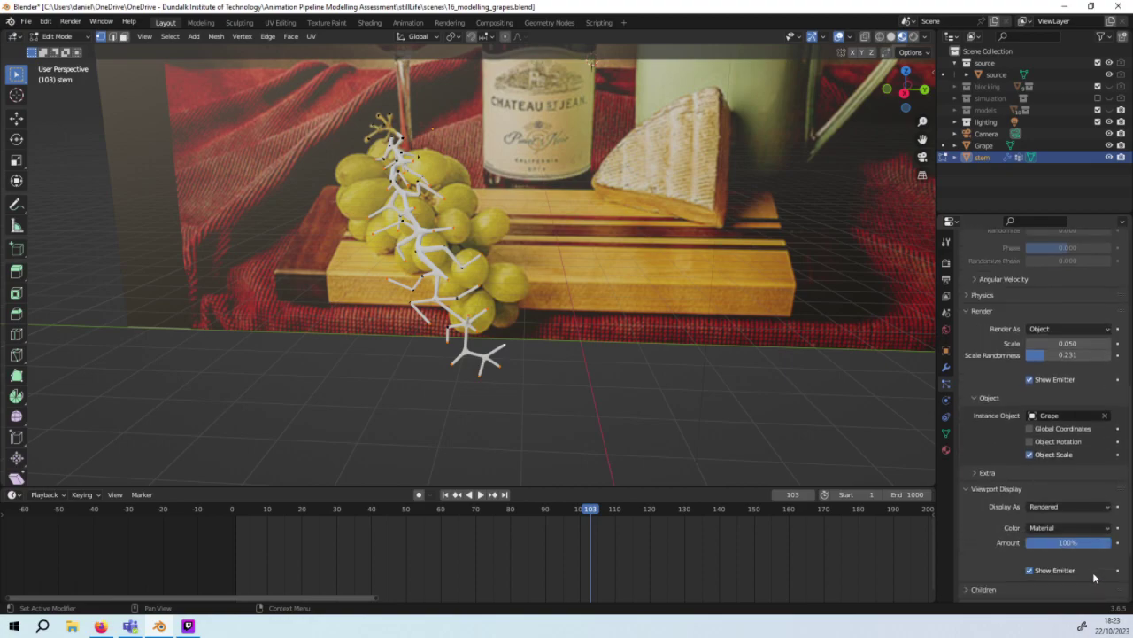
scroll(1093, 572, "down", 2)
scroll(1089, 583, "down", 1)
scroll(1085, 577, "up", 2)
scroll(1071, 569, "up", 3)
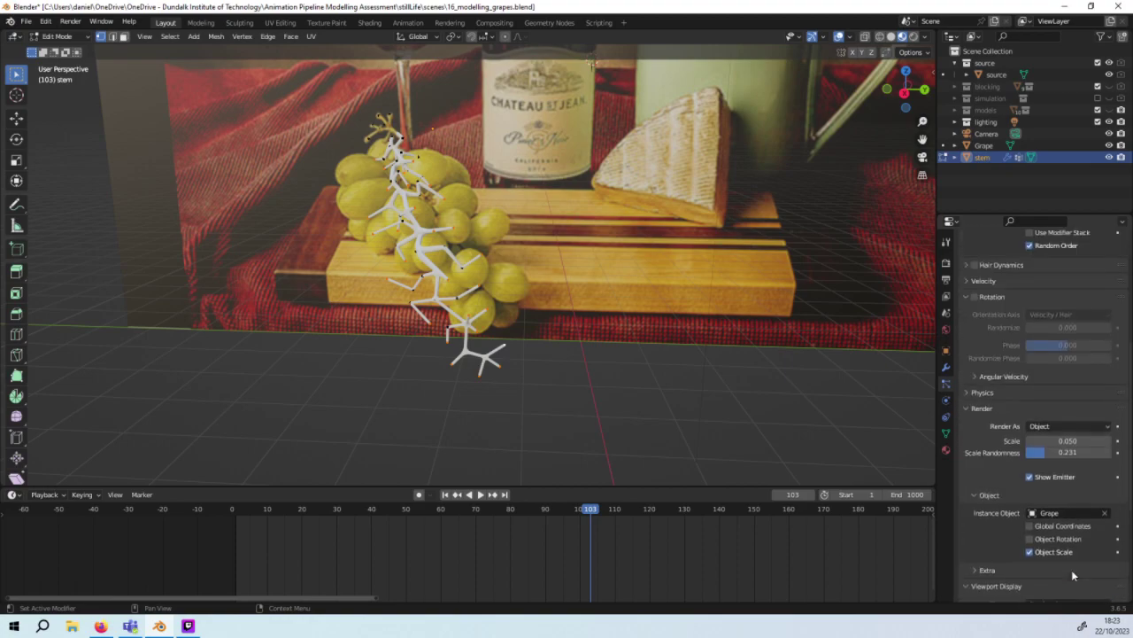
scroll(1071, 567, "up", 4)
mouse_move(1123, 336)
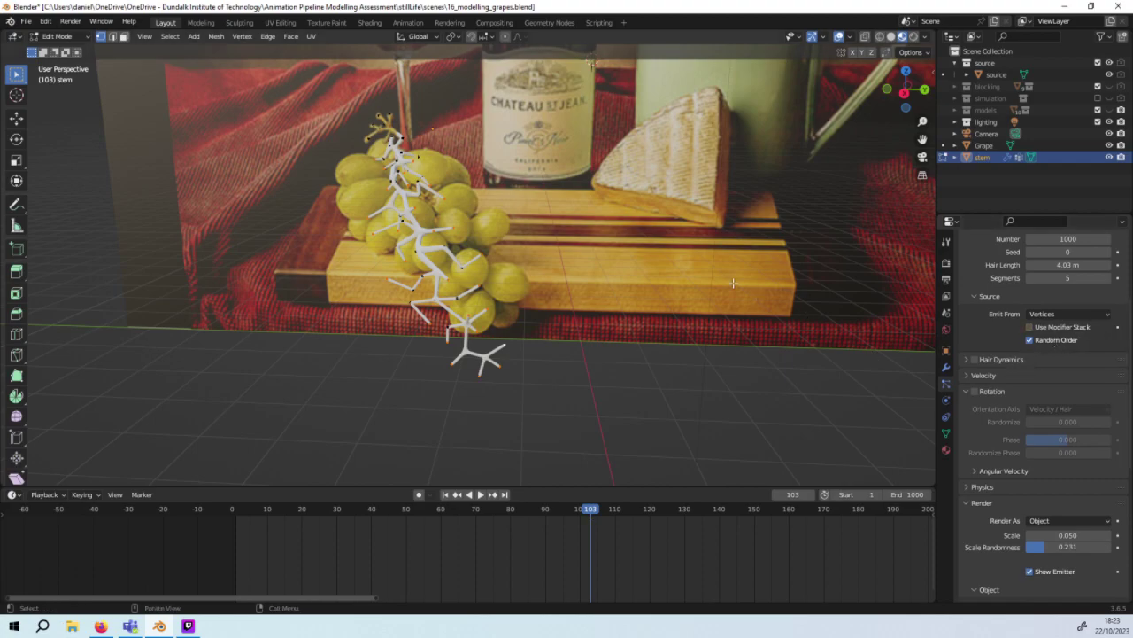
Step: Frame the whole still life and change viewport shading so the grid shows through the backdrop
scroll(726, 281, "down", 5)
scroll(726, 282, "down", 5)
scroll(726, 347, "down", 3)
middle_click_drag(377, 236, 569, 251)
scroll(555, 257, "up", 2)
scroll(556, 256, "up", 4)
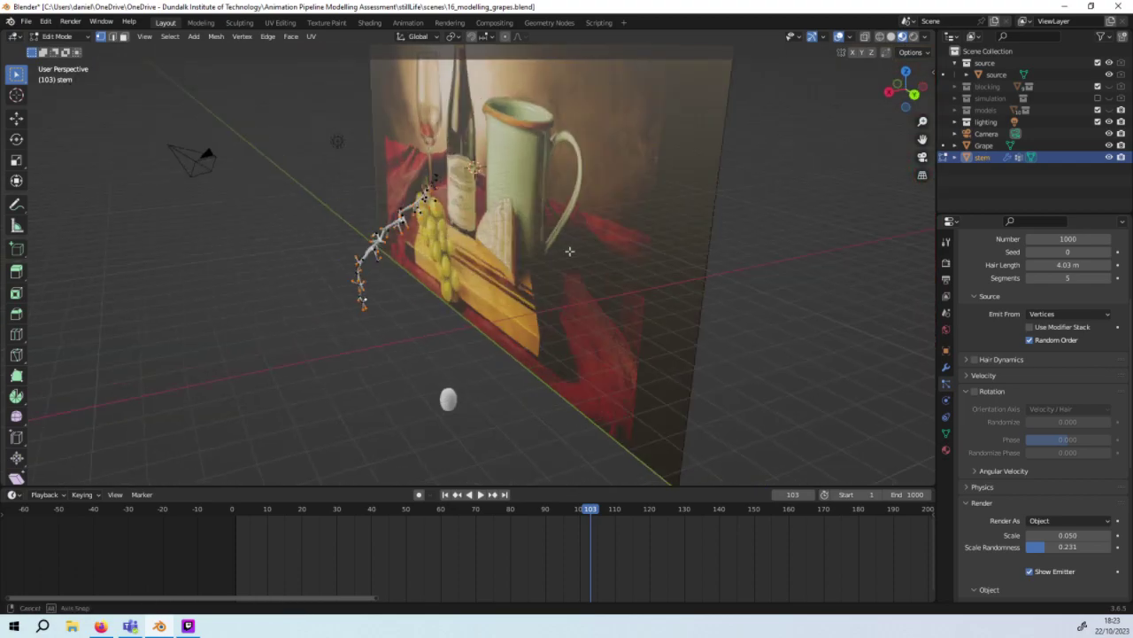
scroll(605, 253, "up", 3)
scroll(605, 253, "up", 1)
left_click(916, 37)
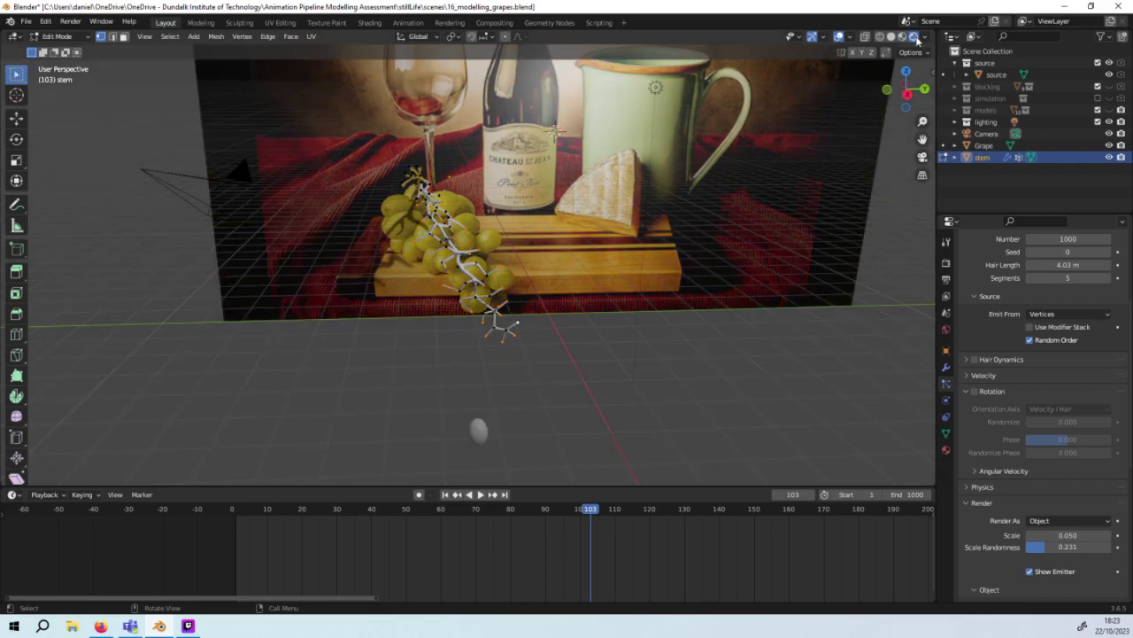
left_click(923, 37)
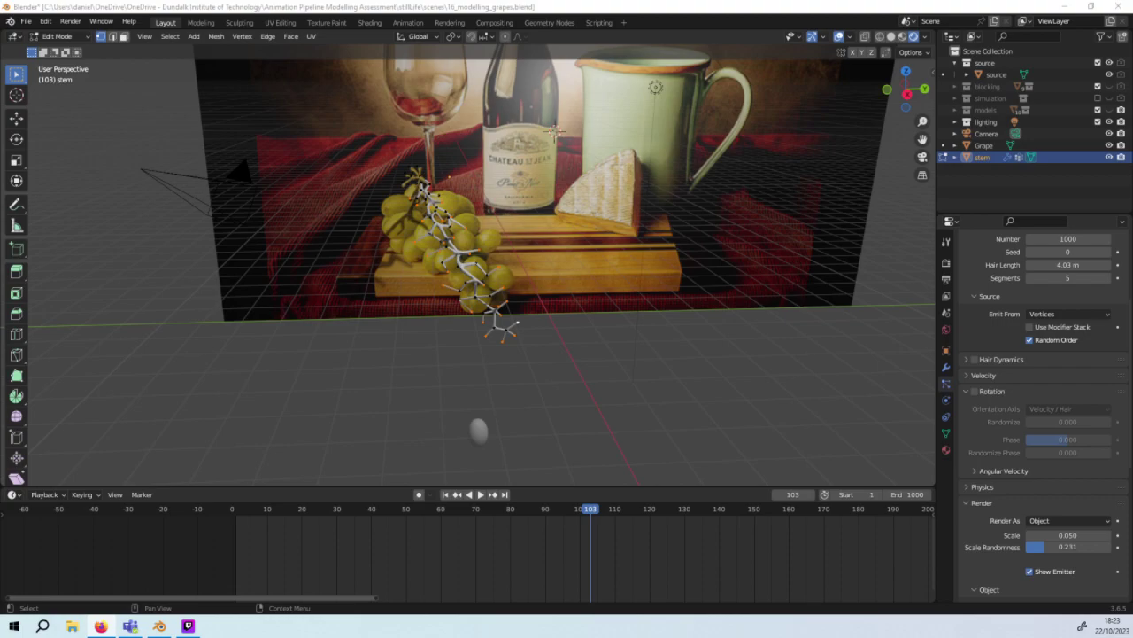
Step: Return the stem to Object Mode and orbit to a side view of it
left_click(57, 39)
left_click(60, 50)
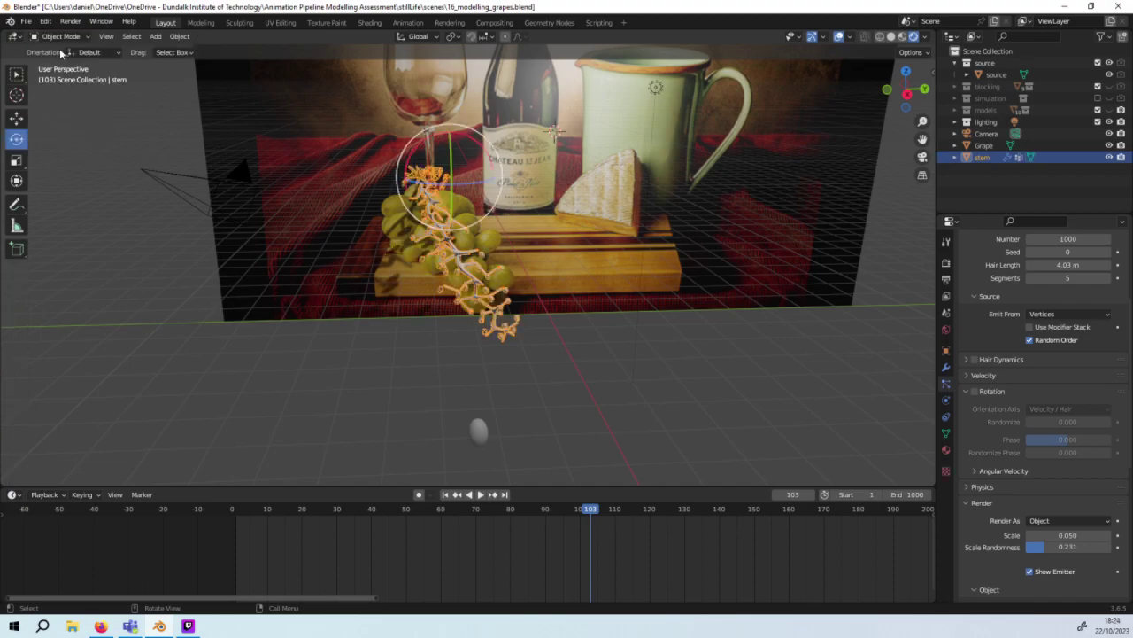
scroll(535, 216, "up", 3)
scroll(531, 218, "up", 2)
scroll(531, 218, "up", 3)
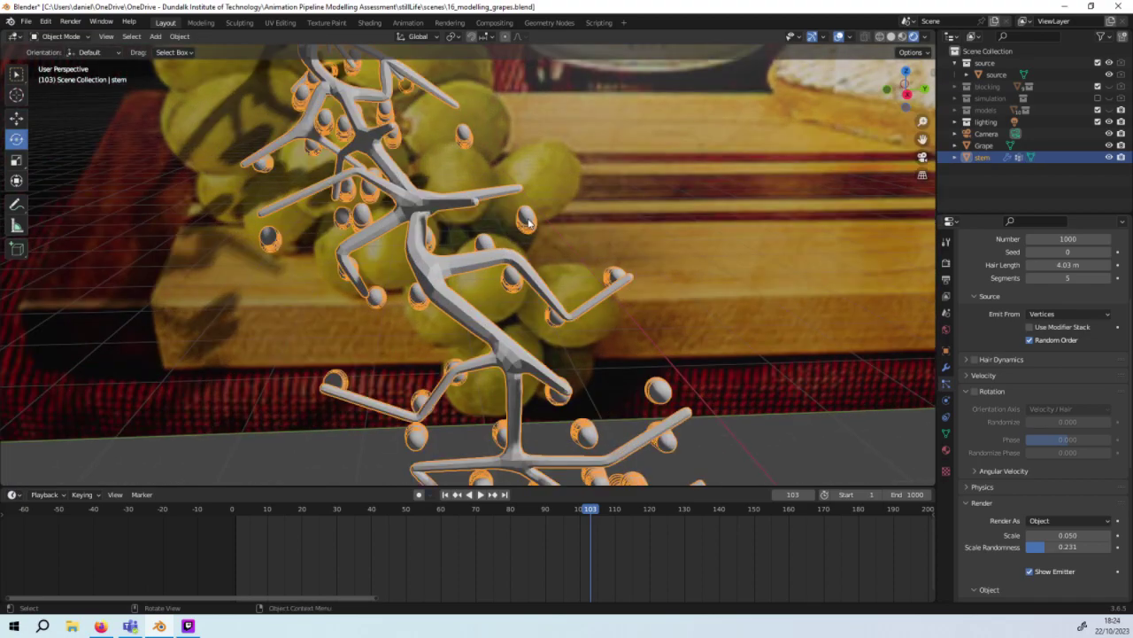
middle_click_drag(527, 221, 432, 210)
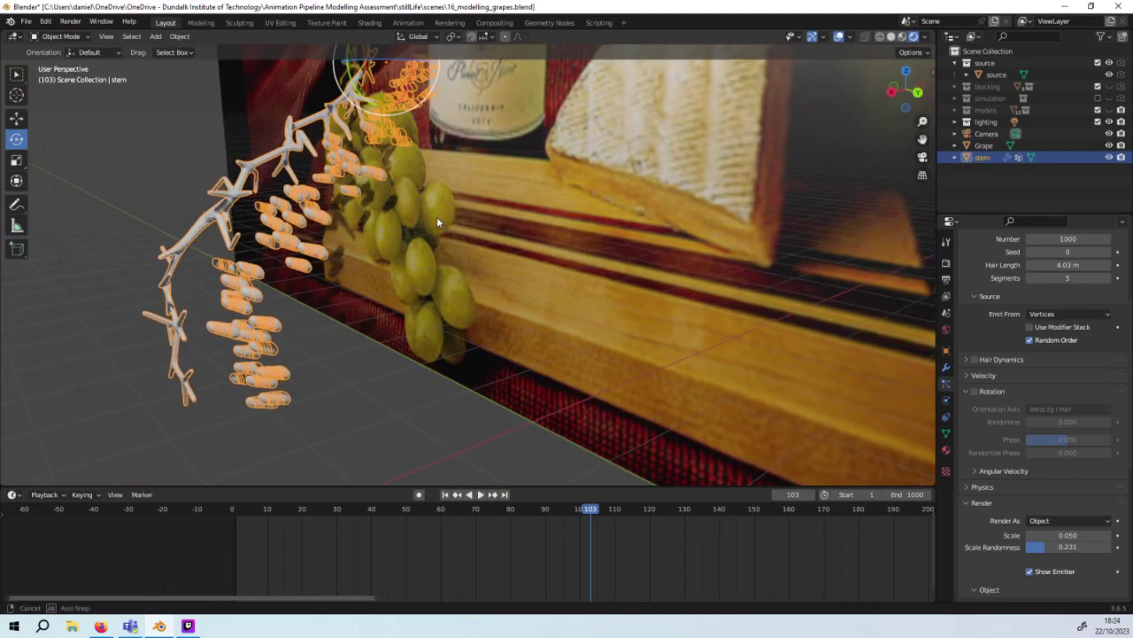
scroll(1072, 381, "down", 1)
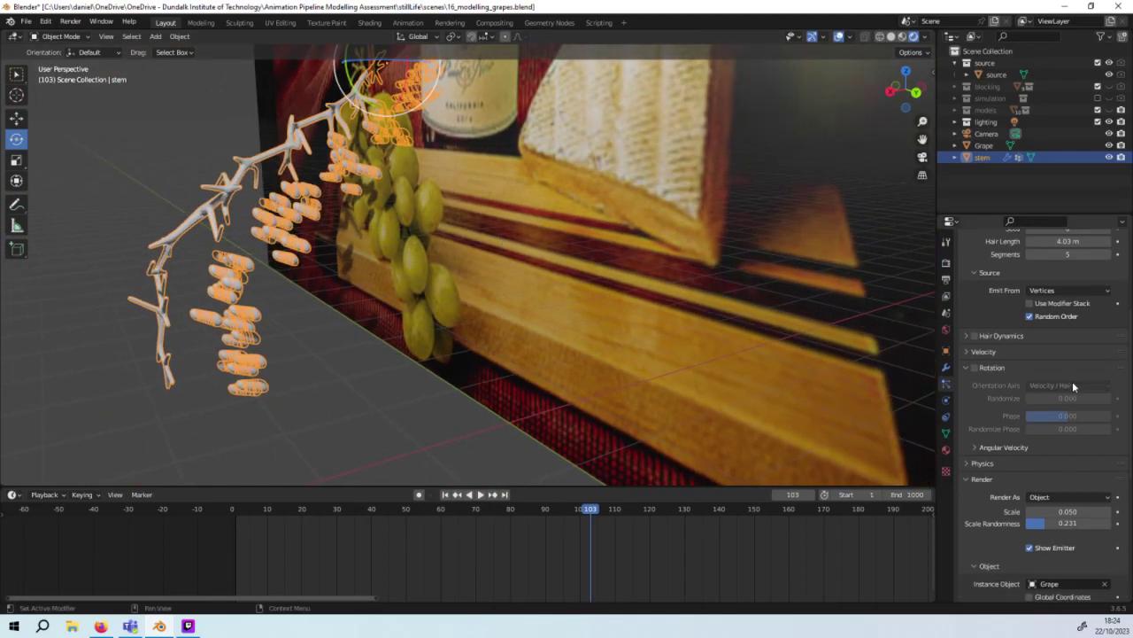
scroll(1072, 380, "down", 2)
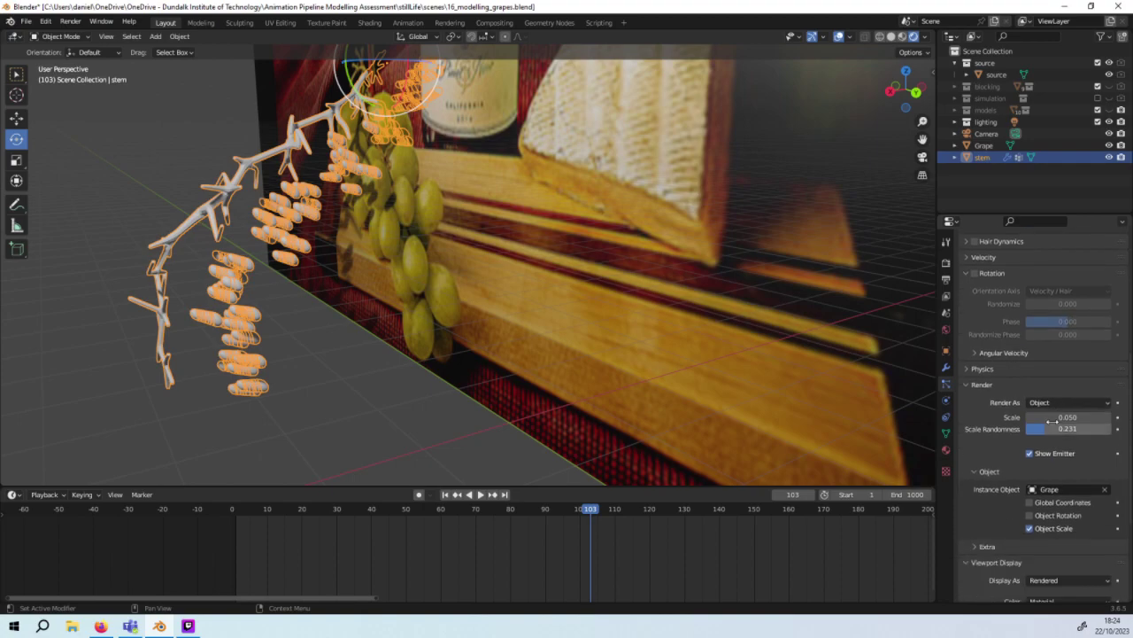
scroll(1058, 372, "up", 8)
scroll(1056, 368, "up", 1)
Step: Adjust the grape particle count and lengthen the stem hairs to 10 m
left_click_drag(1058, 377, 992, 378)
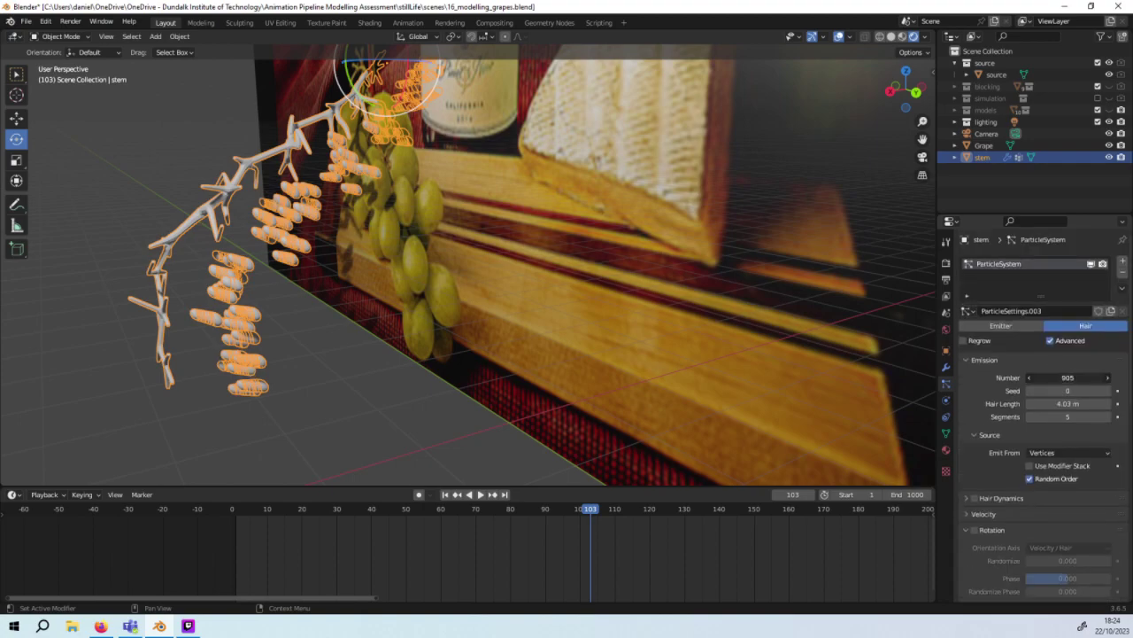
left_click_drag(1068, 378, 1036, 378)
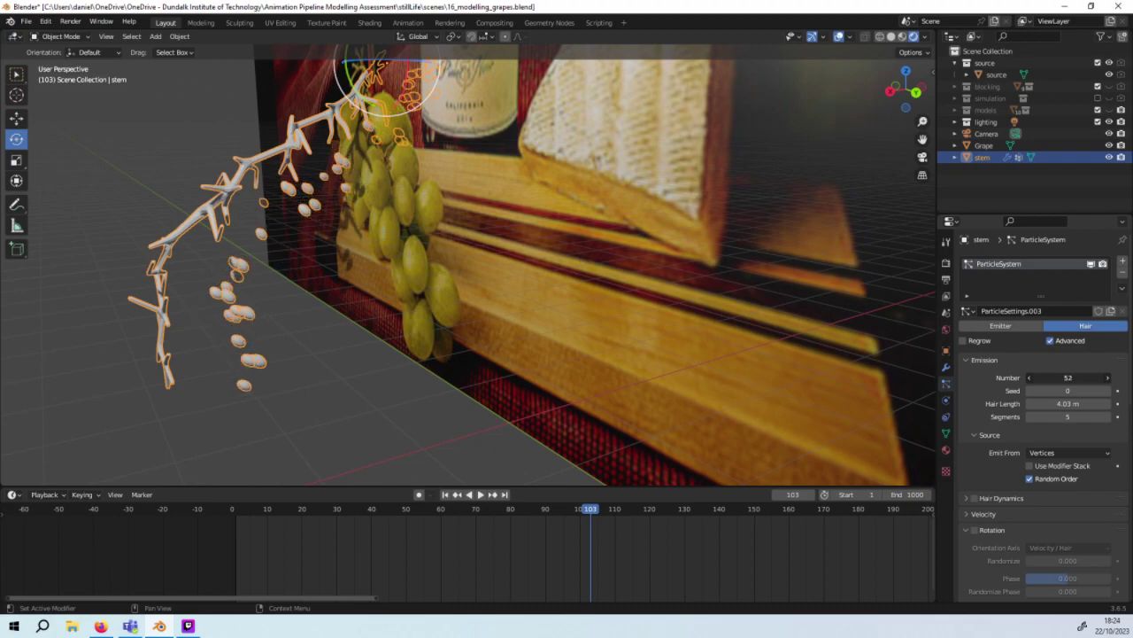
mouse_move(1068, 377)
left_mouse_down()
mouse_move(1098, 377)
mouse_move(1027, 377)
left_mouse_up()
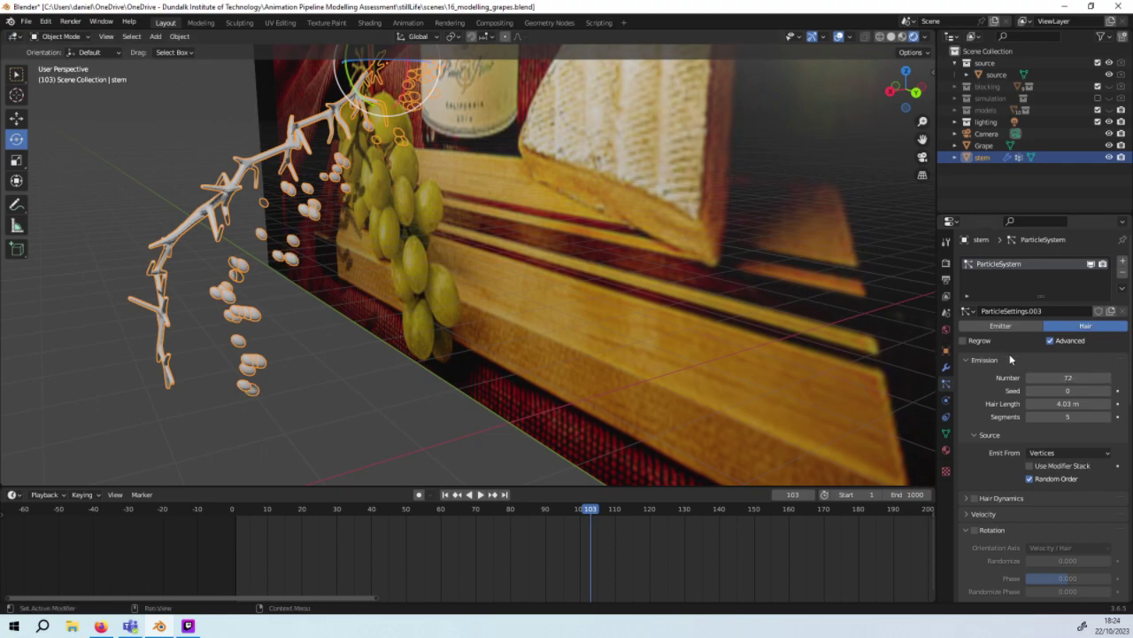
left_click_drag(1067, 403, 1107, 403)
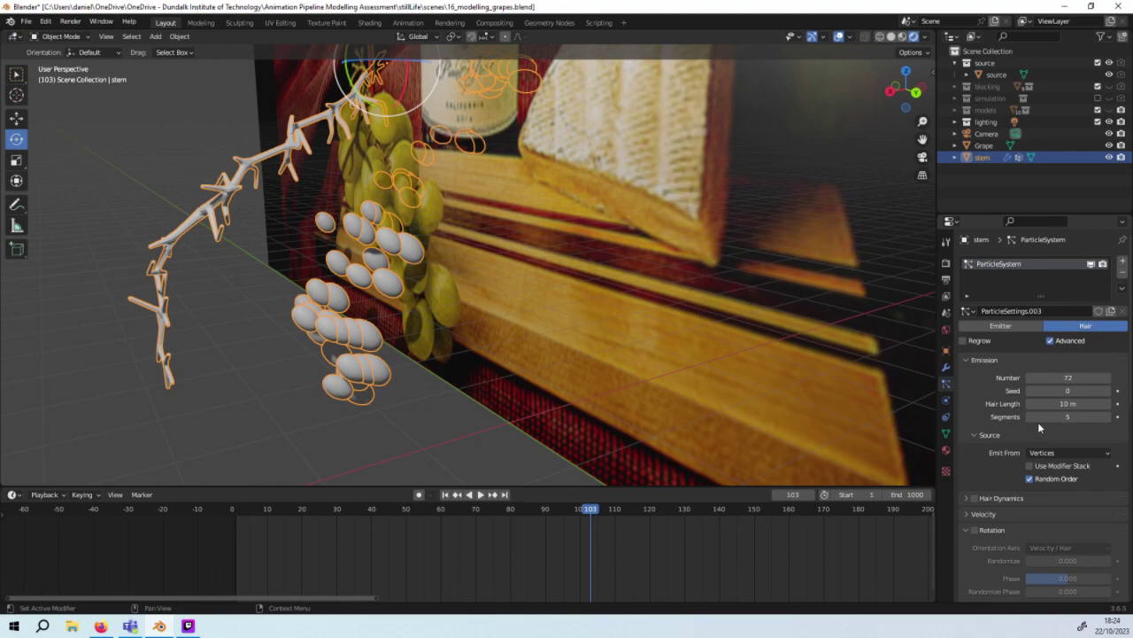
left_click_drag(1047, 376, 1111, 376)
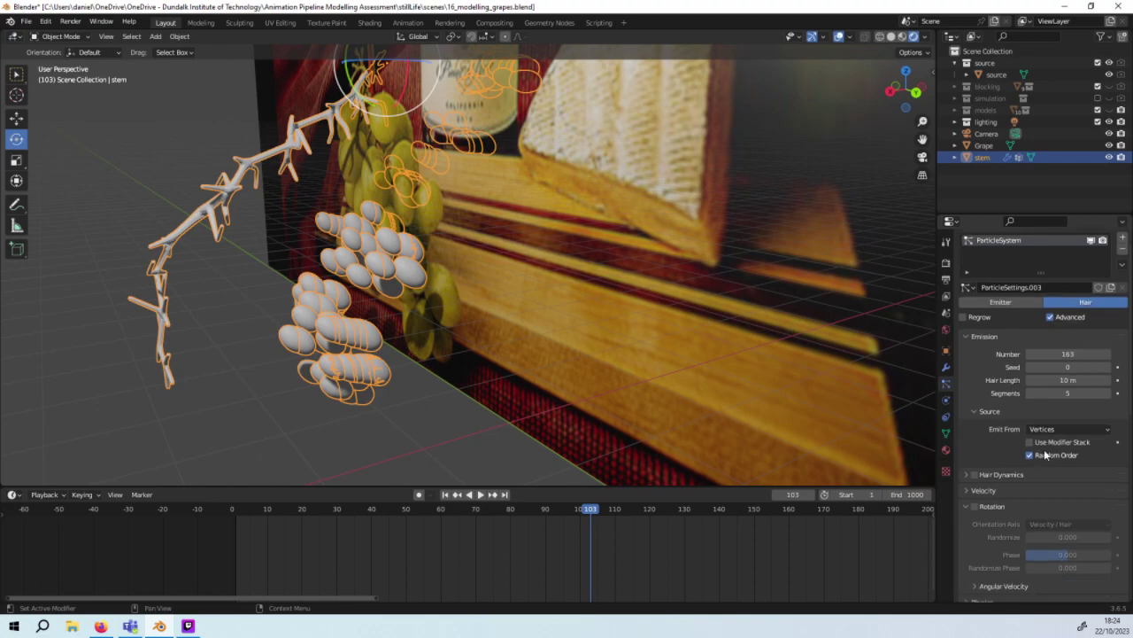
Step: Set the particle Number to 15, checking the grapes and bottle from several angles
scroll(1043, 453, "down", 2)
left_click(1054, 330)
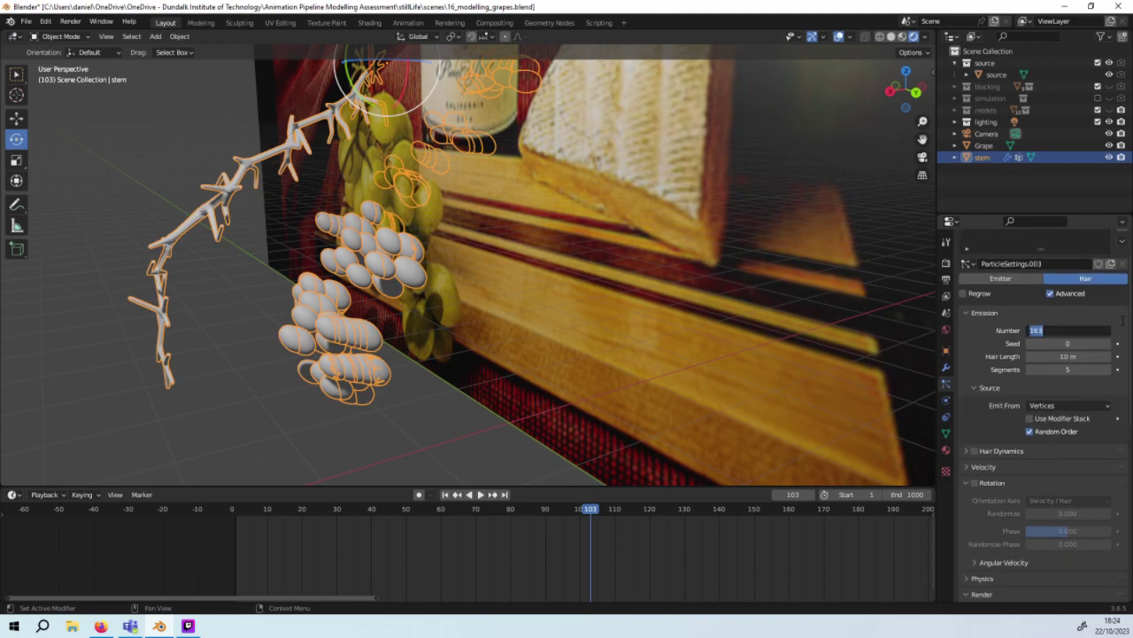
type("1")
key("Return")
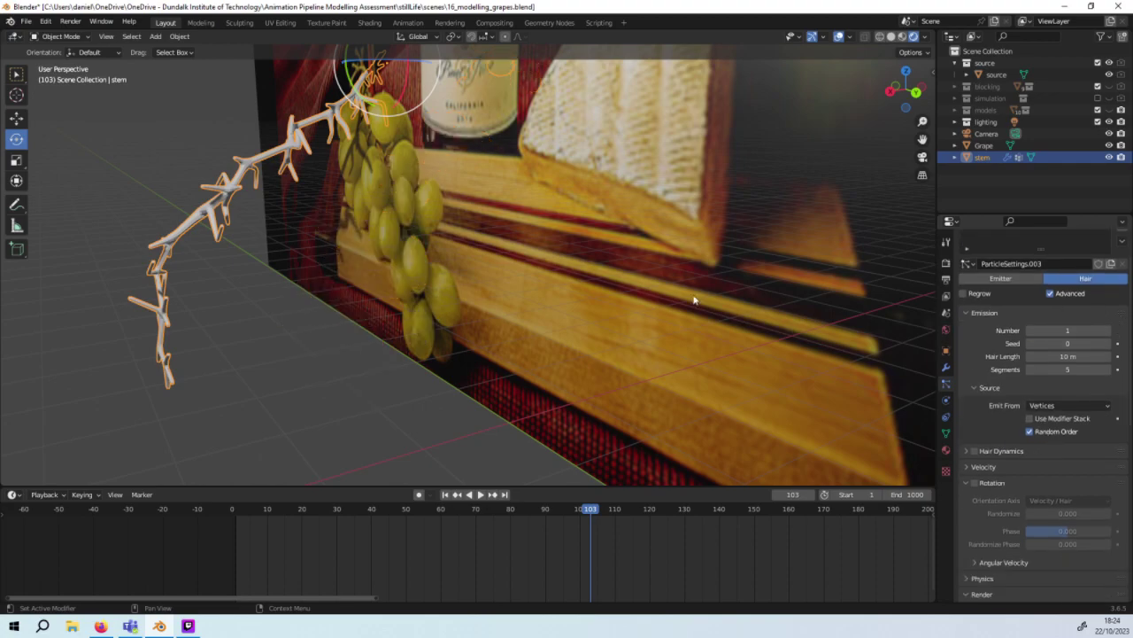
middle_click_drag(695, 298, 544, 297)
middle_click_drag(319, 266, 365, 263)
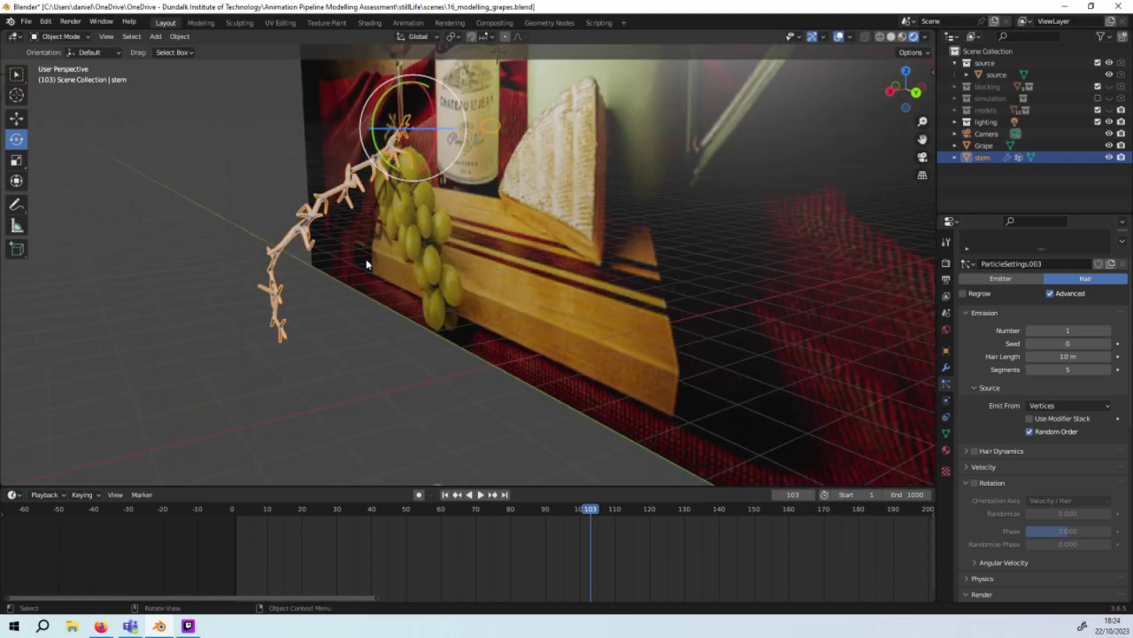
left_click(1068, 330)
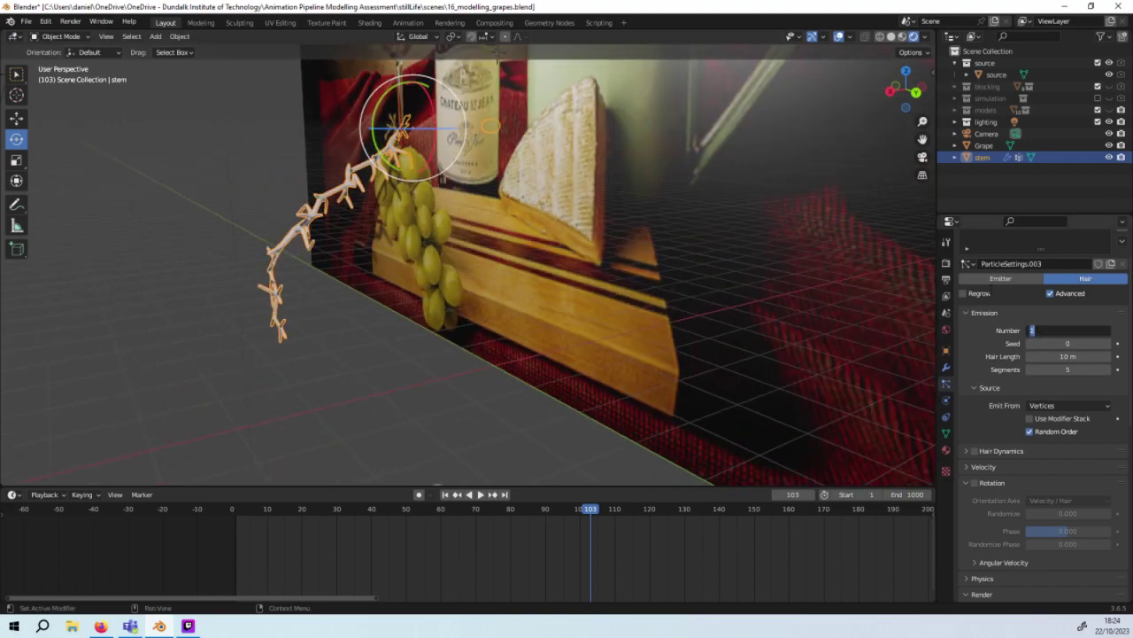
type("5")
key("Return")
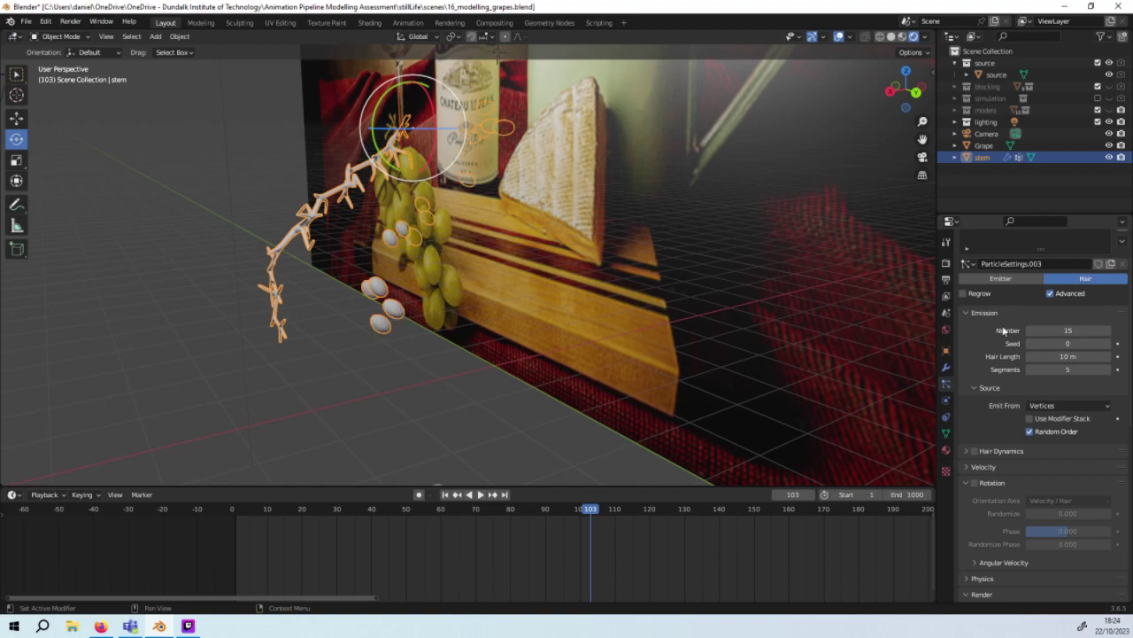
middle_click_drag(711, 304, 706, 314)
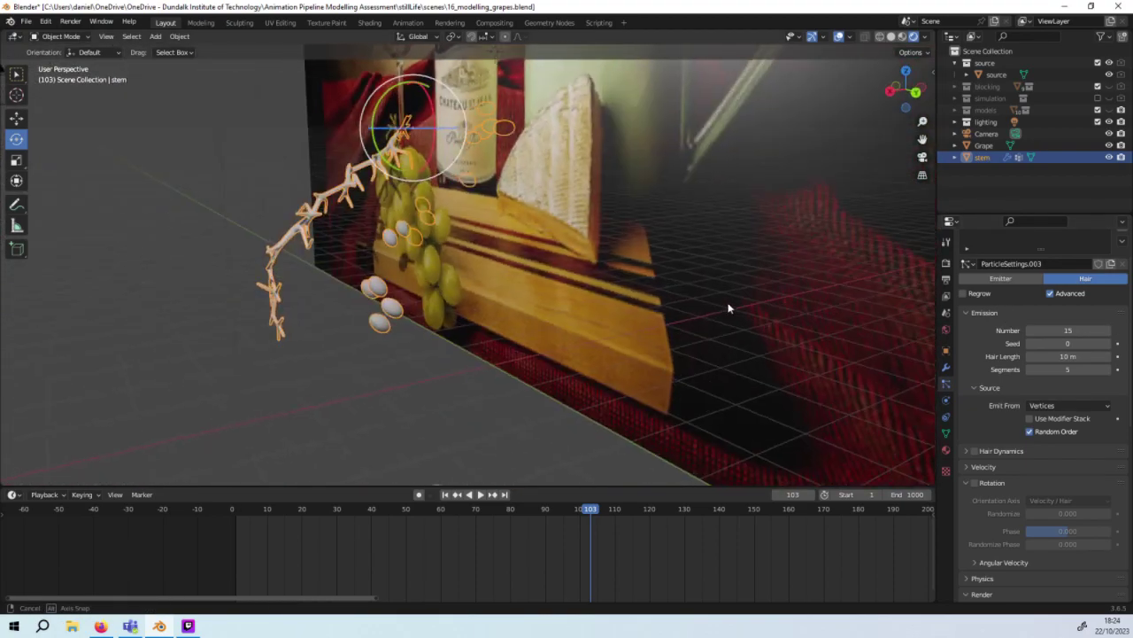
middle_click_drag(706, 315, 938, 346)
scroll(1108, 417, "down", 1)
scroll(1108, 417, "down", 1)
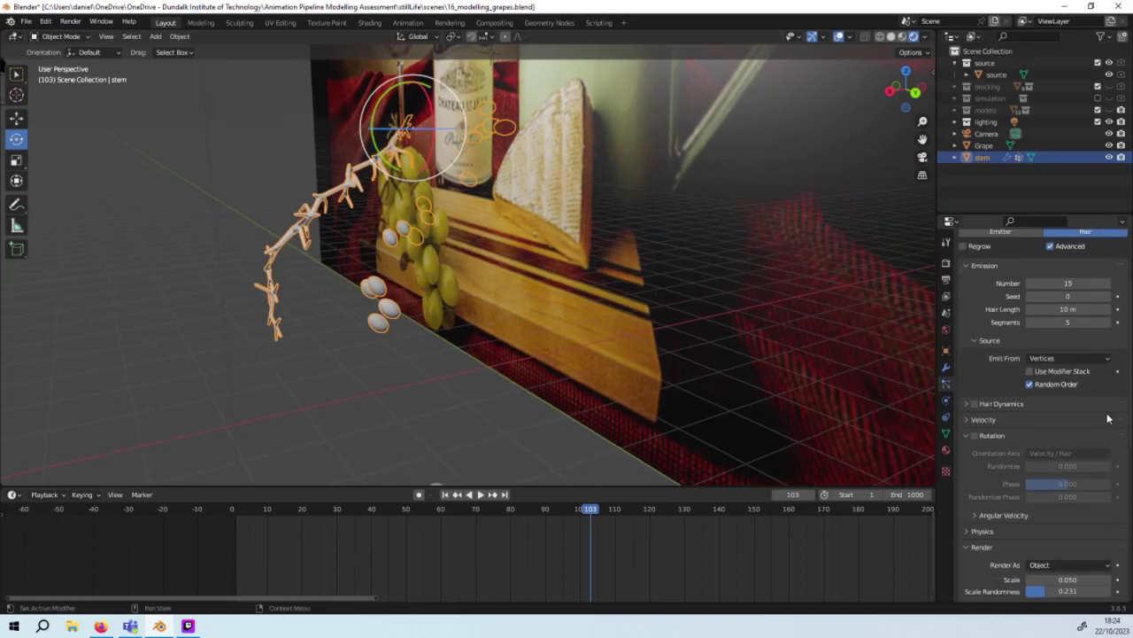
scroll(1108, 417, "down", 1)
scroll(1108, 417, "down", 1)
scroll(1108, 417, "down", 1)
scroll(1107, 417, "down", 1)
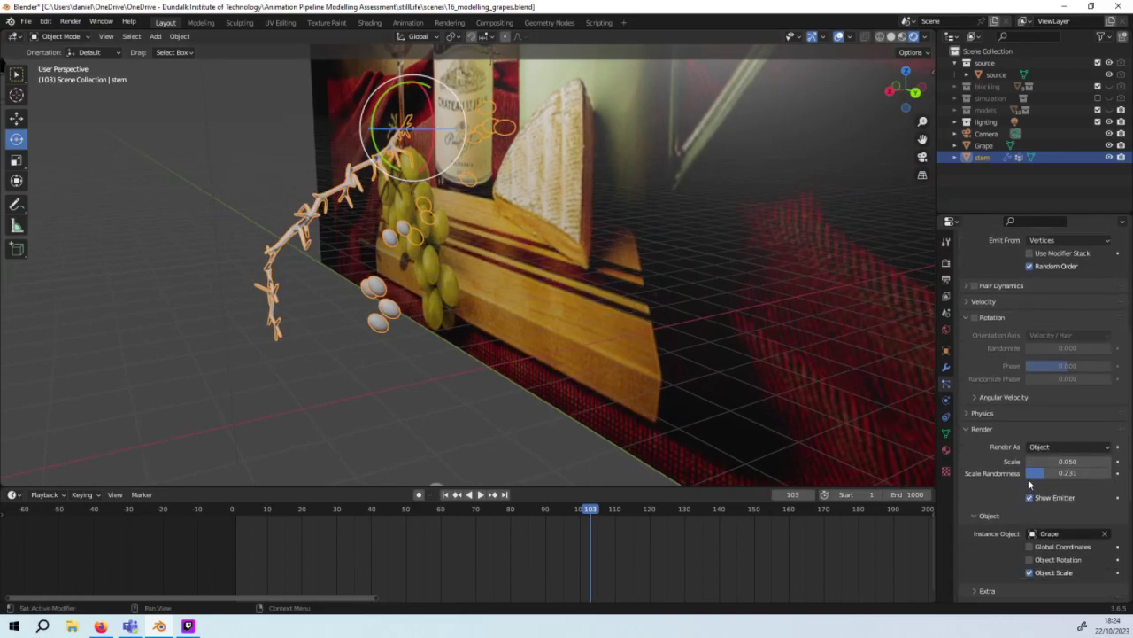
Step: Set the grape Scale Randomness to about half, 0.503
left_click_drag(1045, 475, 1111, 474)
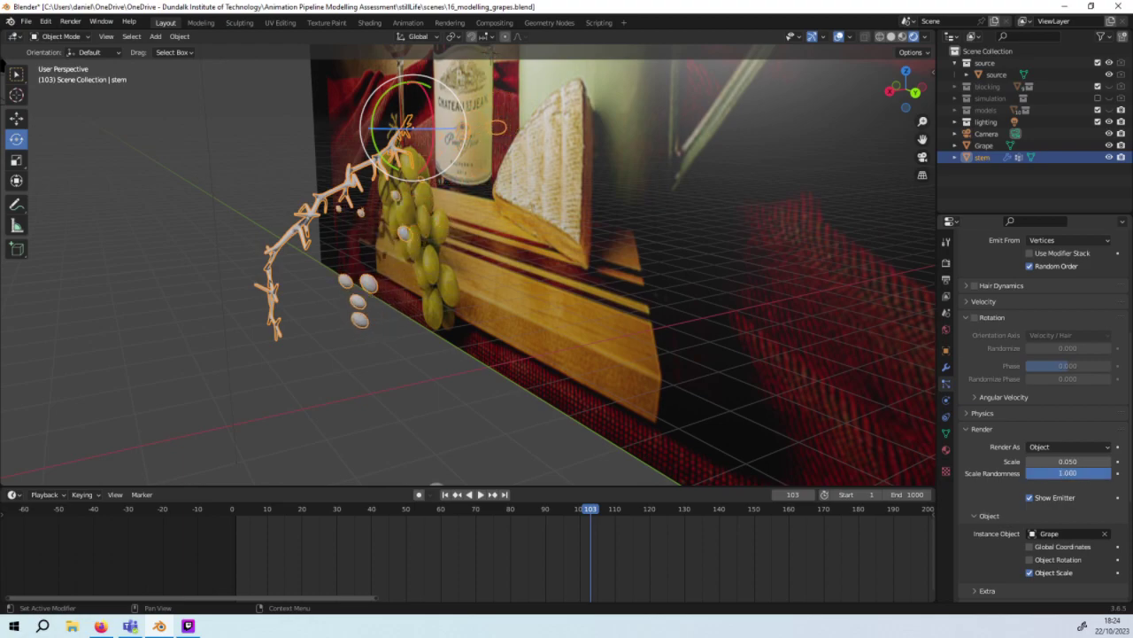
mouse_move(1111, 473)
left_mouse_down()
mouse_move(1064, 473)
mouse_move(1076, 461)
mouse_move(1062, 461)
left_mouse_up()
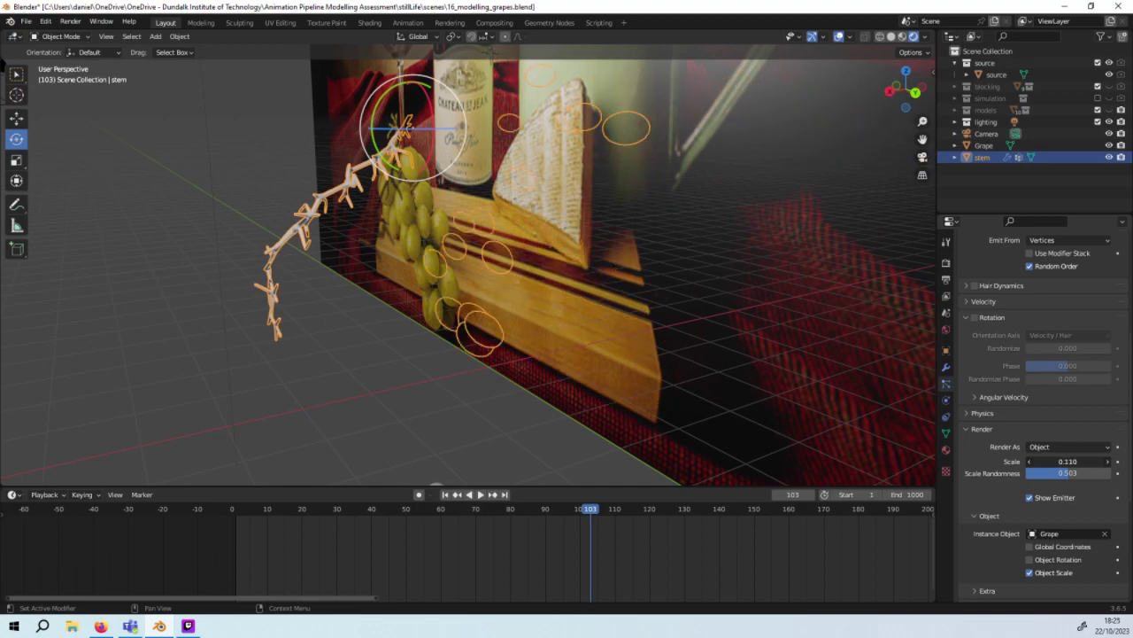
mouse_move(797, 377)
middle_mouse_down()
mouse_move(720, 364)
mouse_move(711, 380)
mouse_move(802, 397)
mouse_move(835, 361)
middle_mouse_up()
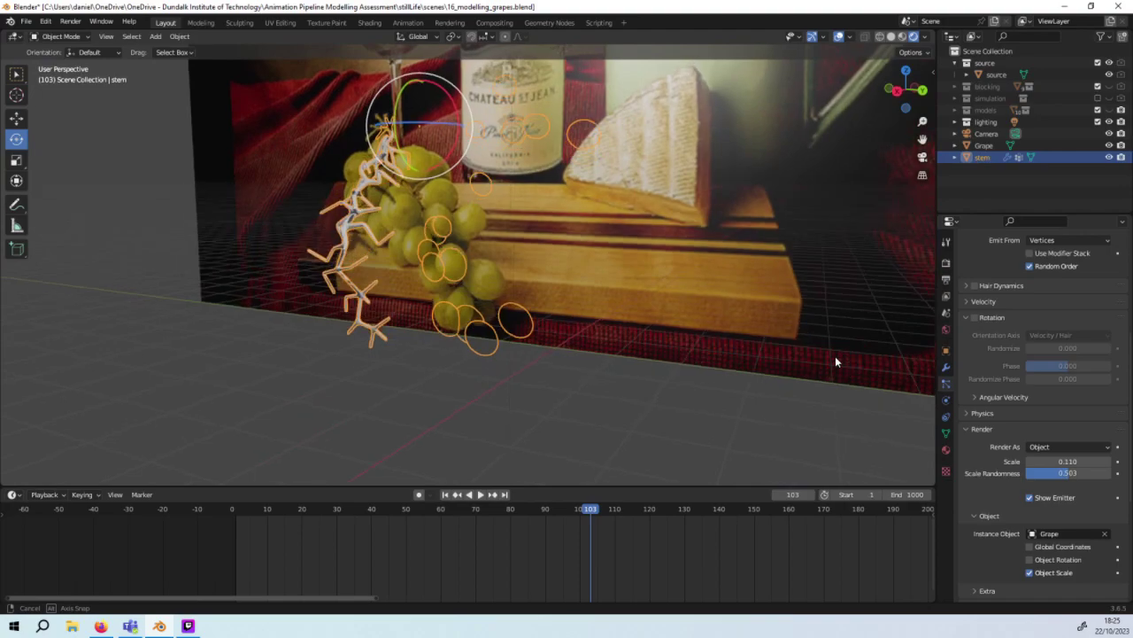
scroll(1082, 496, "down", 2)
Step: Enable Global Coordinates, Object Rotation and Object Scale for the Grape instances
left_click(1065, 502)
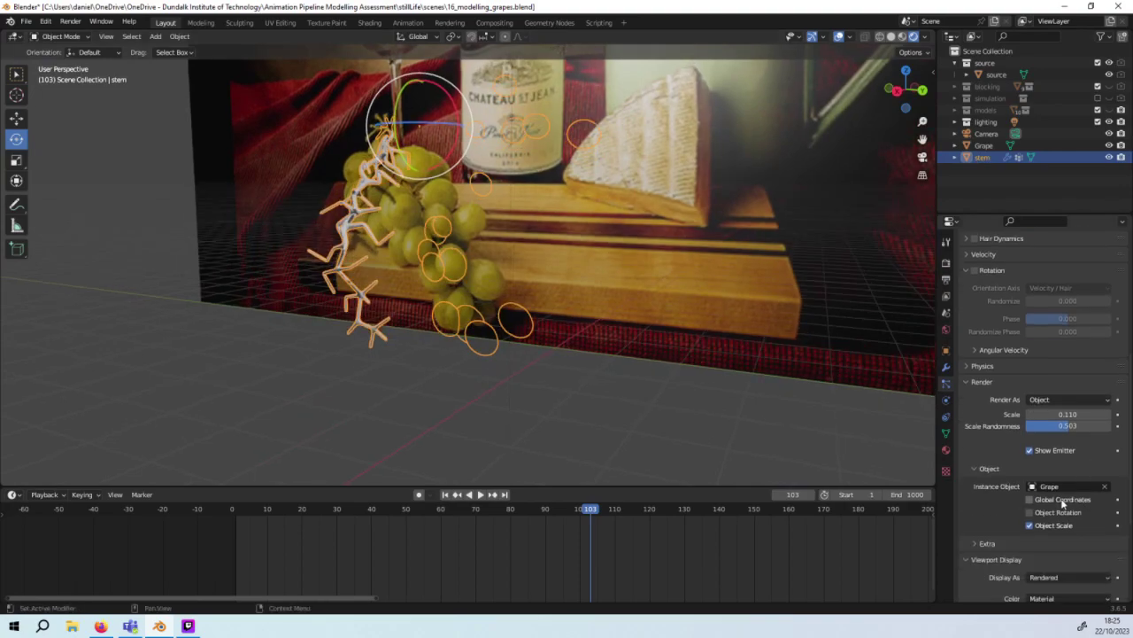
left_click(1056, 514)
mouse_move(889, 430)
middle_mouse_down()
mouse_move(577, 371)
mouse_move(791, 376)
middle_mouse_up()
left_click_drag(1029, 512, 1042, 528)
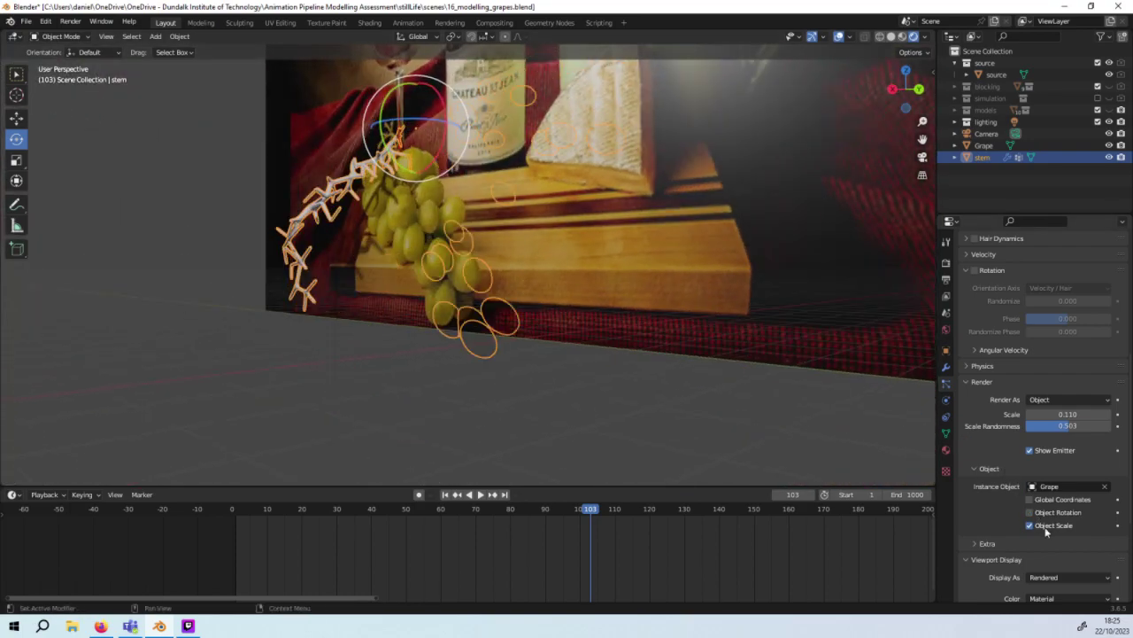
left_click(1038, 527)
left_click(1041, 513)
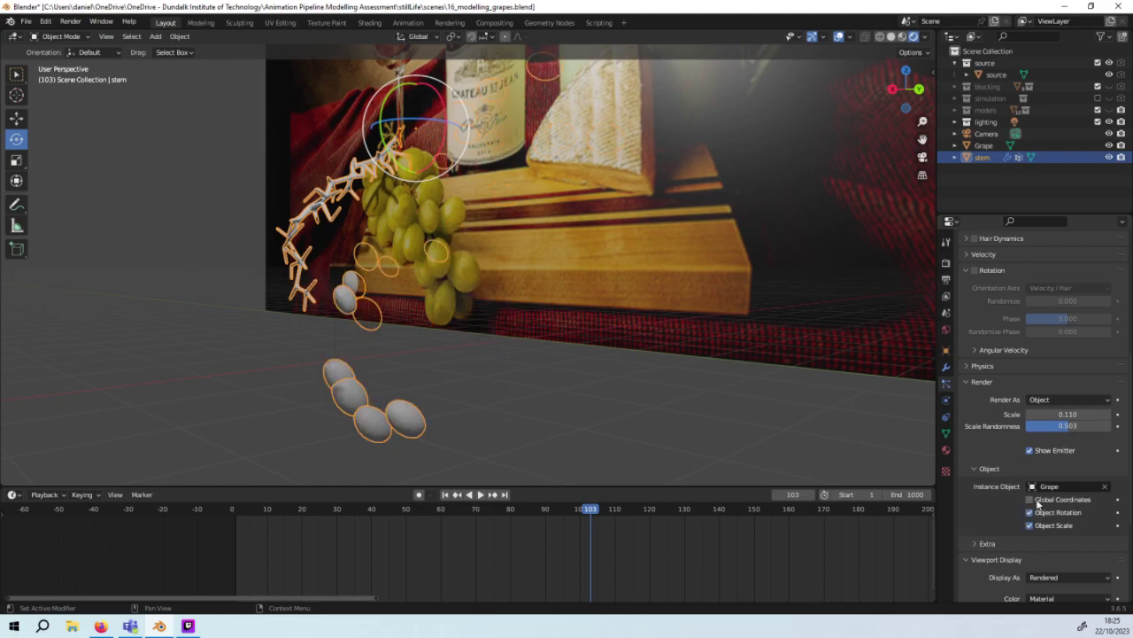
scroll(907, 405, "down", 5)
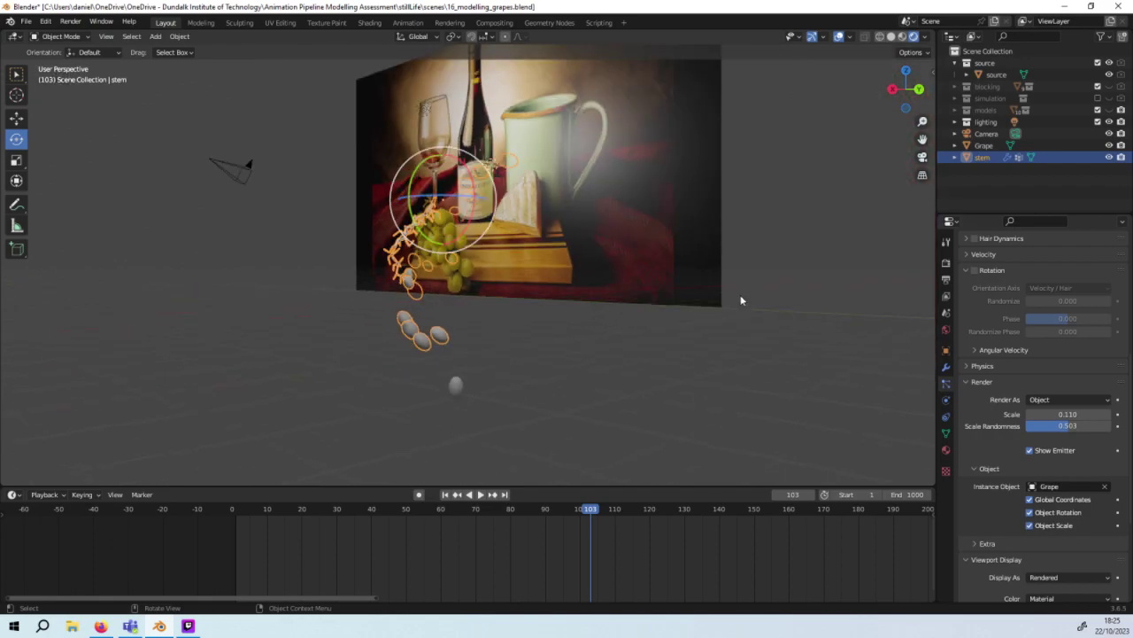
mouse_move(742, 298)
middle_mouse_down()
mouse_move(597, 311)
mouse_move(586, 328)
mouse_move(698, 327)
mouse_move(829, 301)
mouse_move(815, 263)
mouse_move(383, 436)
middle_mouse_up()
Step: Select the single Grape object and zoom in to look down on it
left_click(478, 387)
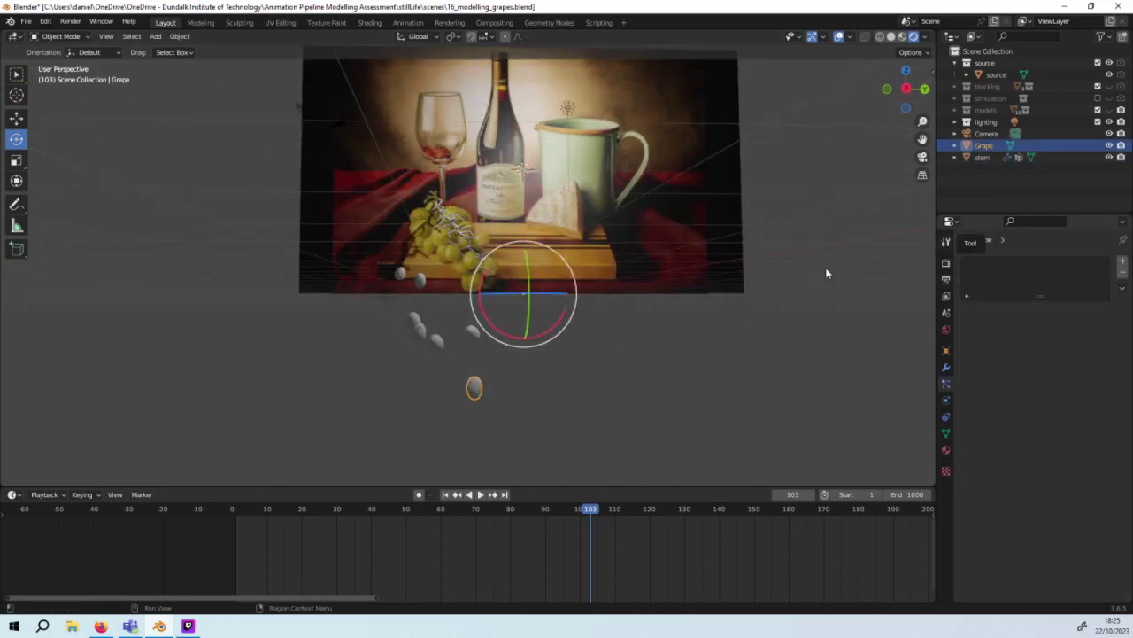
scroll(489, 385, "up", 1)
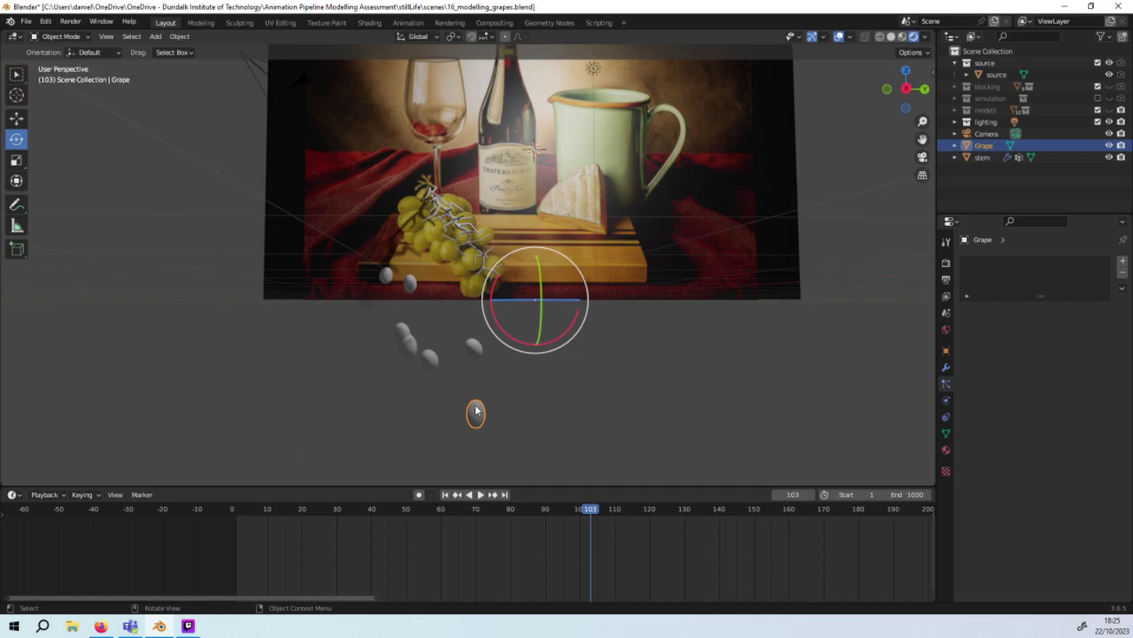
scroll(481, 408, "up", 3)
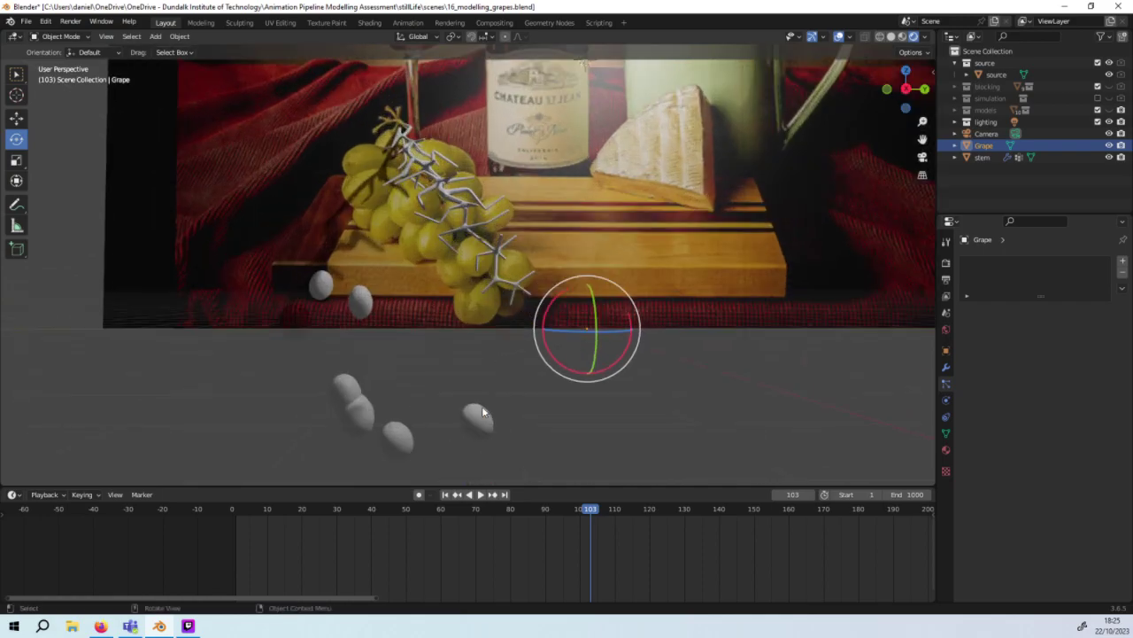
middle_click_drag(524, 451, 508, 265)
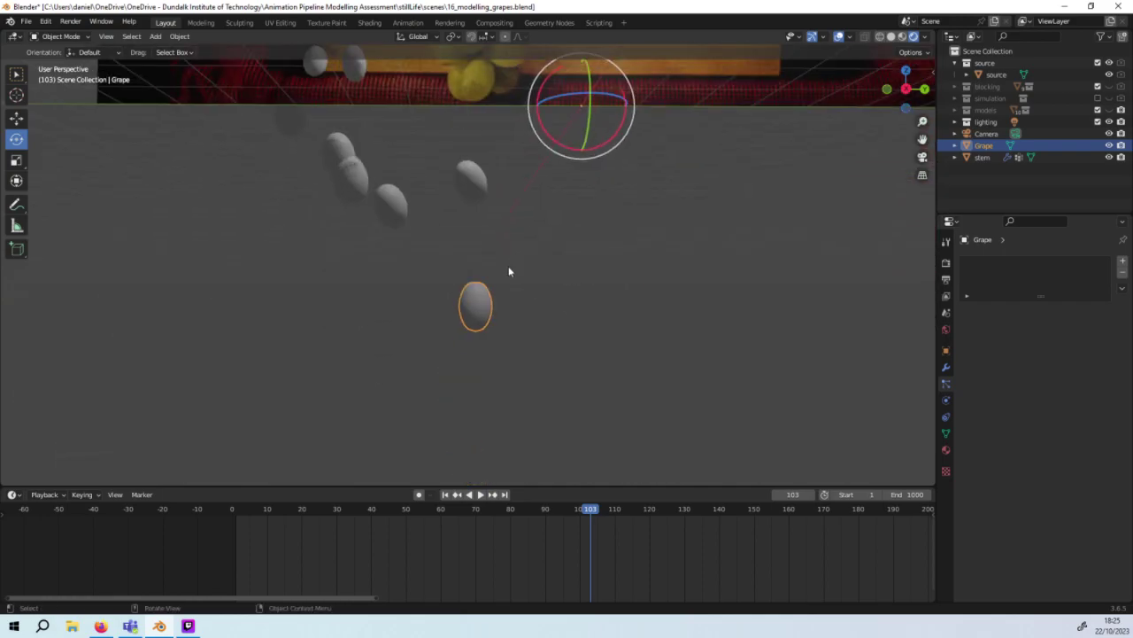
scroll(515, 310, "up", 1)
scroll(514, 319, "up", 3)
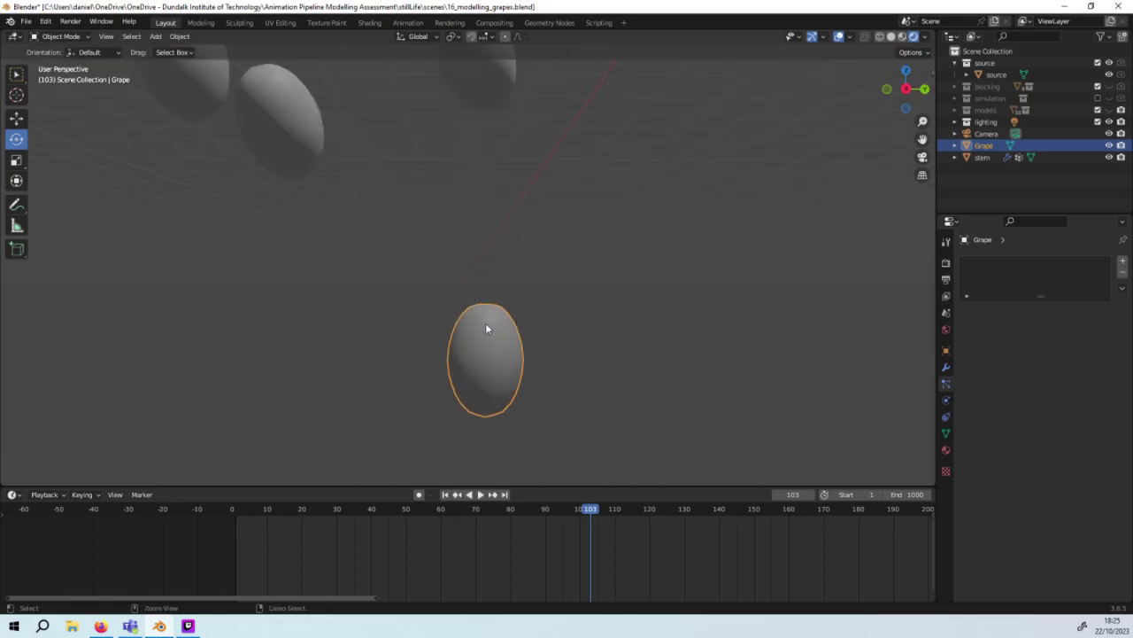
mouse_move(486, 328)
middle_mouse_down()
mouse_move(502, 348)
mouse_move(468, 342)
middle_mouse_up()
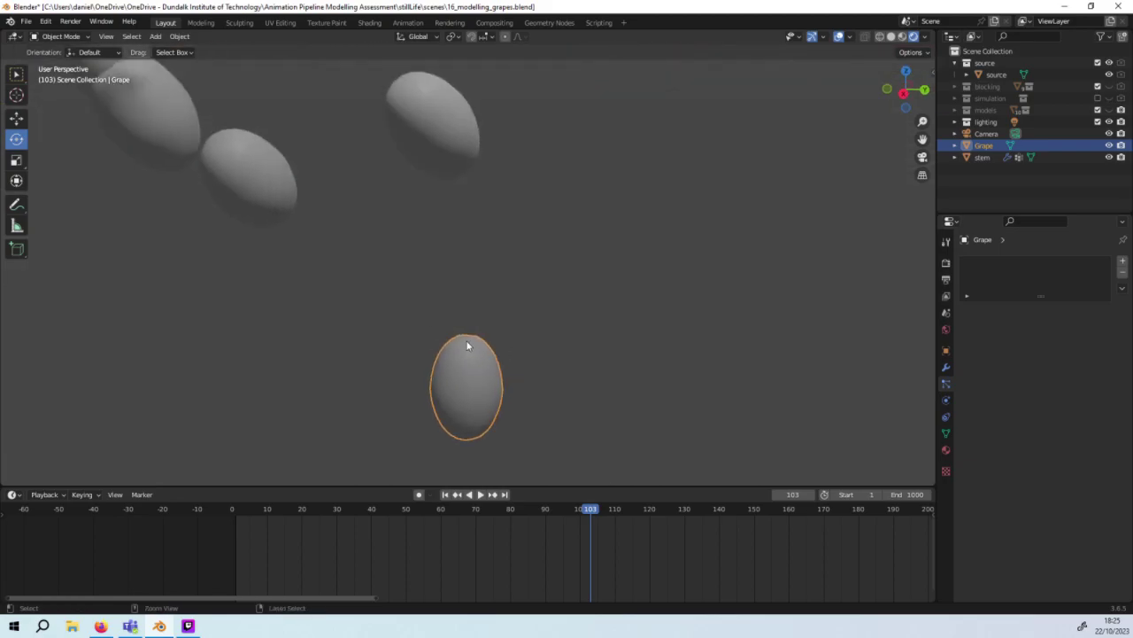
Step: Put the Grape into Edit Mode and select only its topmost vertex
left_click(58, 37)
left_click(66, 62)
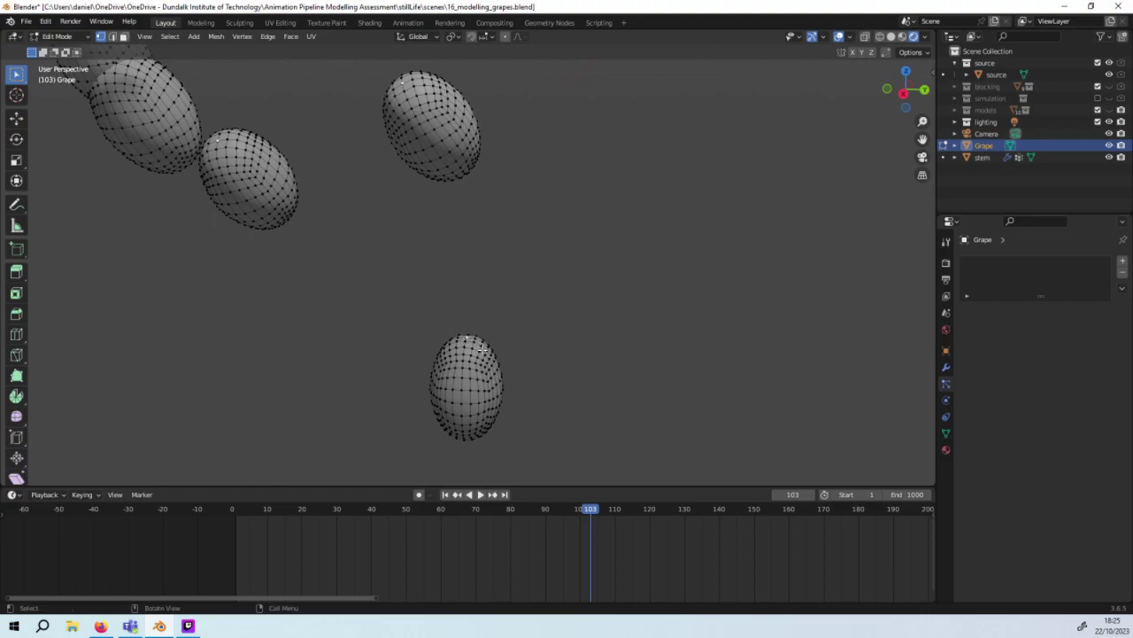
left_click(483, 350)
left_click(496, 350, "ctrl")
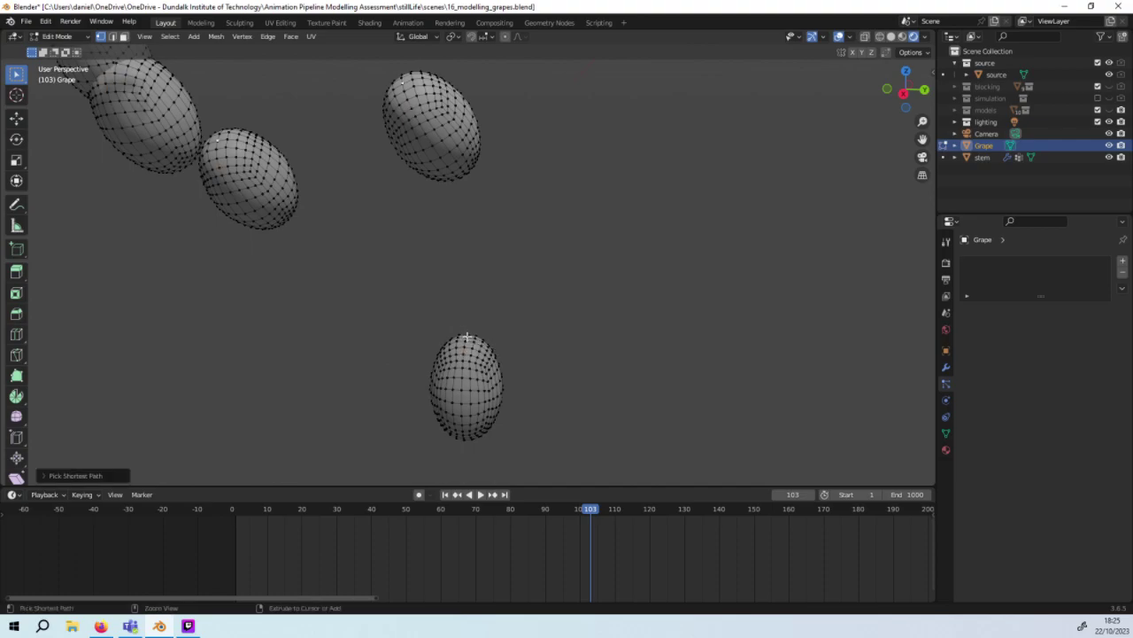
left_click(476, 341)
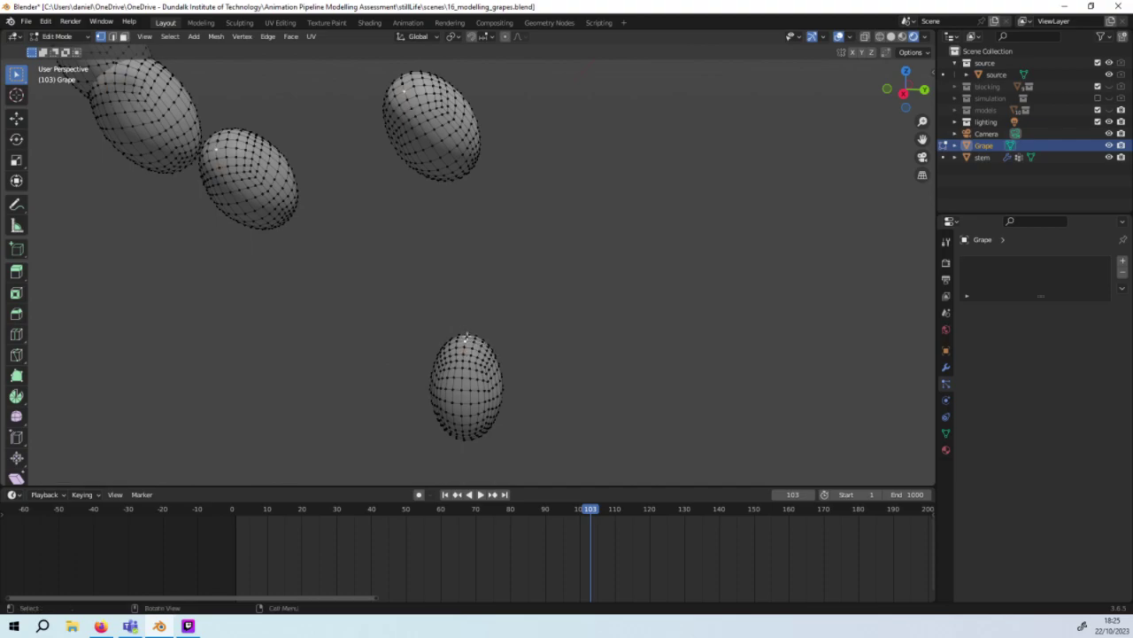
Step: Snap the 3D cursor to the selected top vertex via Mesh > Snap
left_click(174, 39)
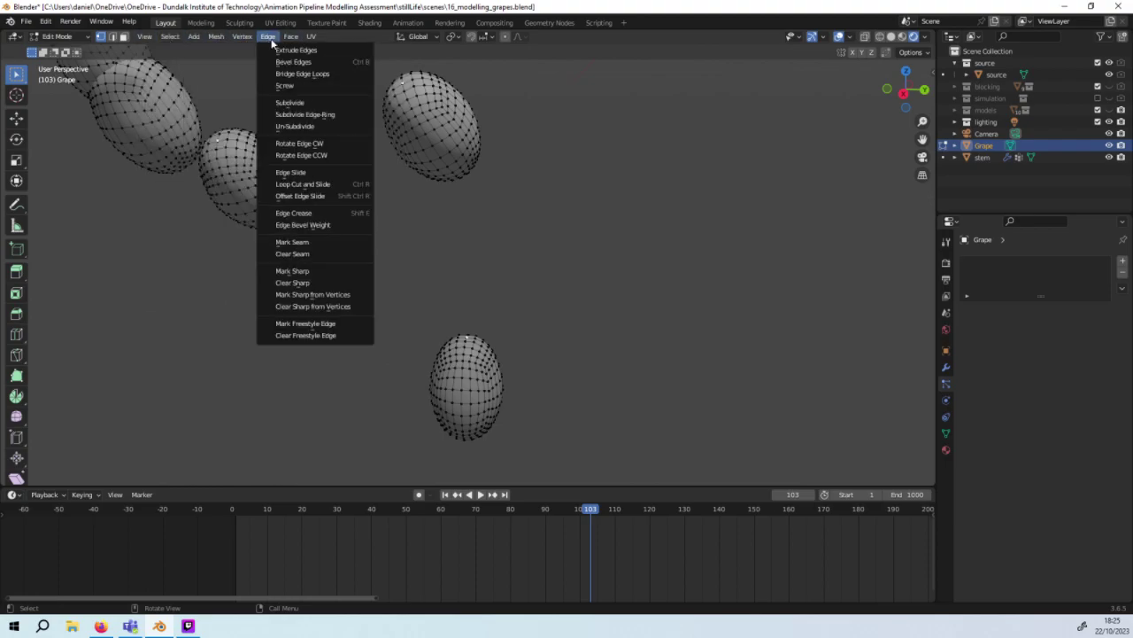
mouse_move(290, 36)
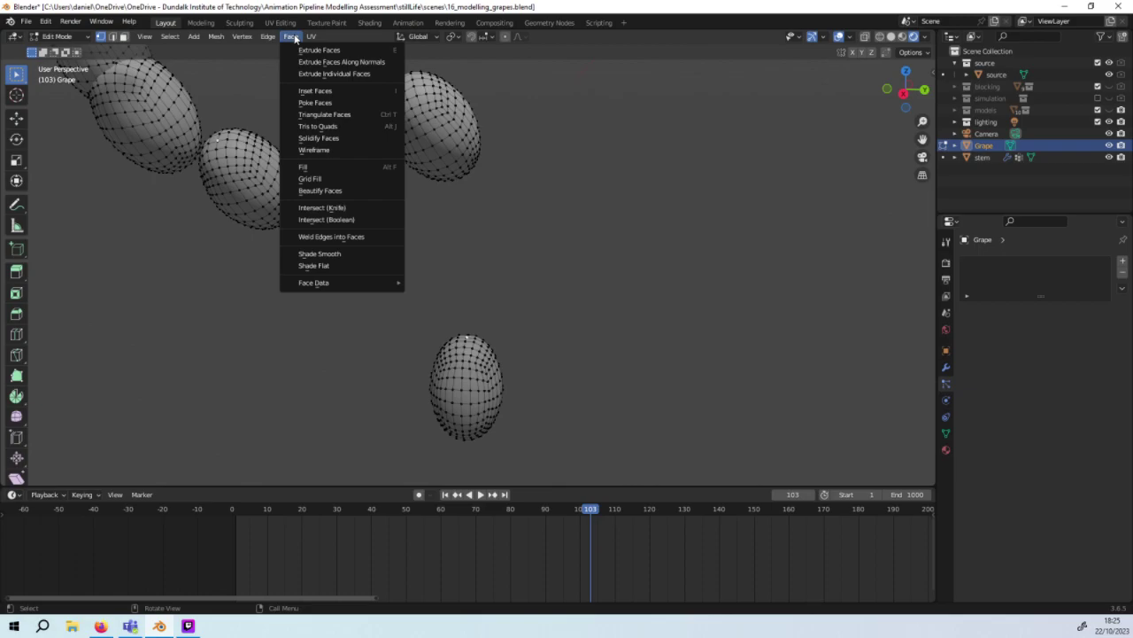
left_click(295, 37)
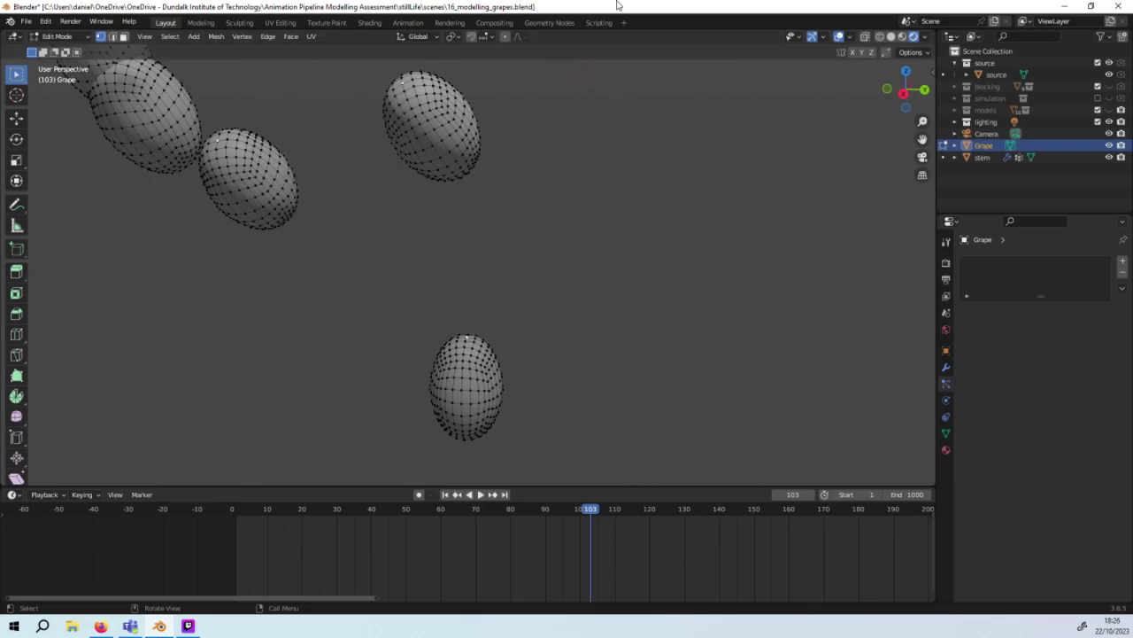
left_click(216, 37)
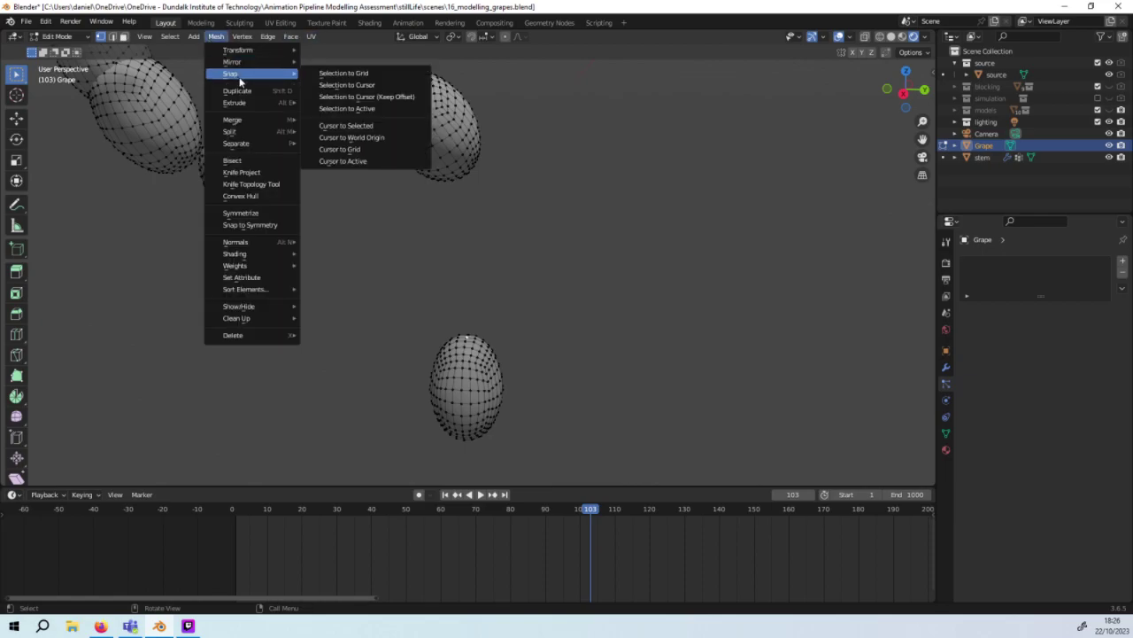
mouse_move(232, 73)
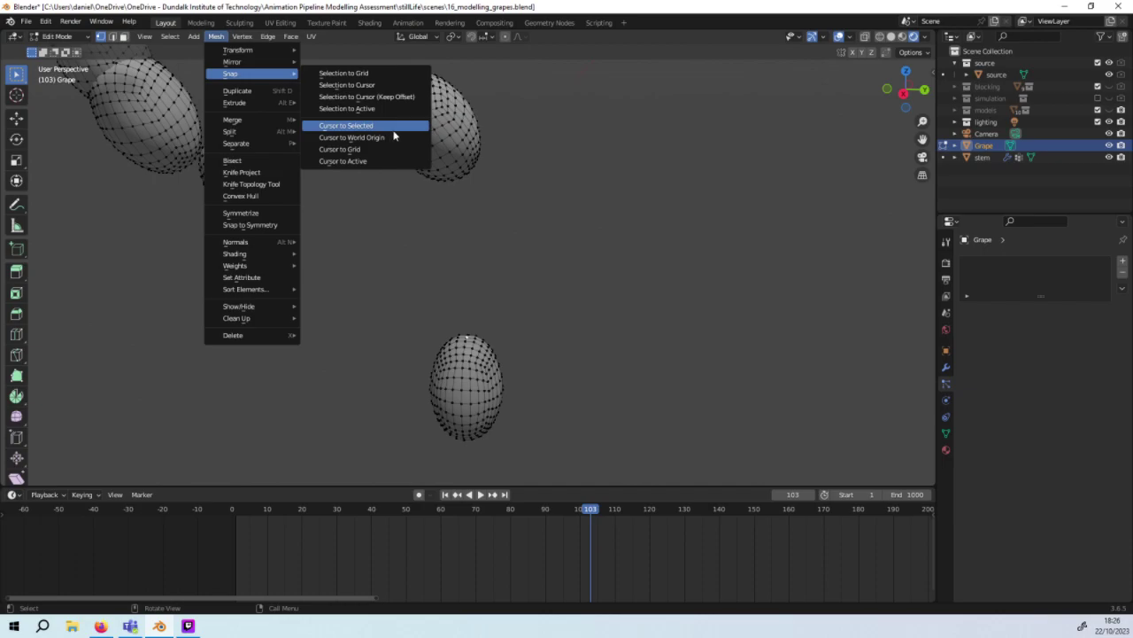
left_click(393, 129)
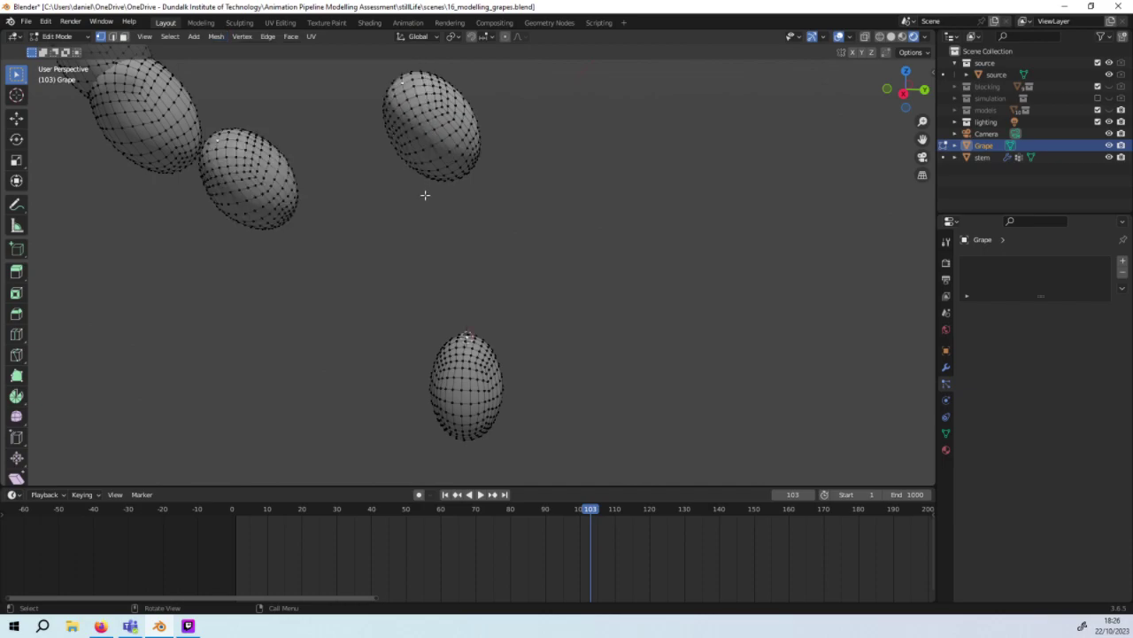
Step: Return the Grape to Object Mode and set its origin to the 3D cursor
left_click(72, 37)
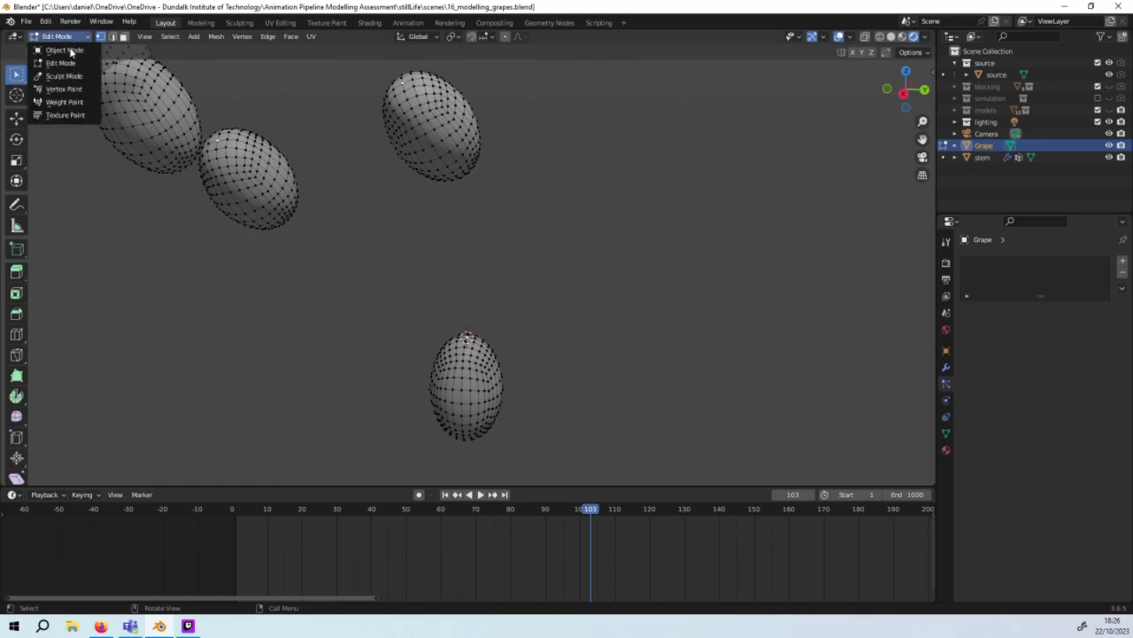
left_click(71, 51)
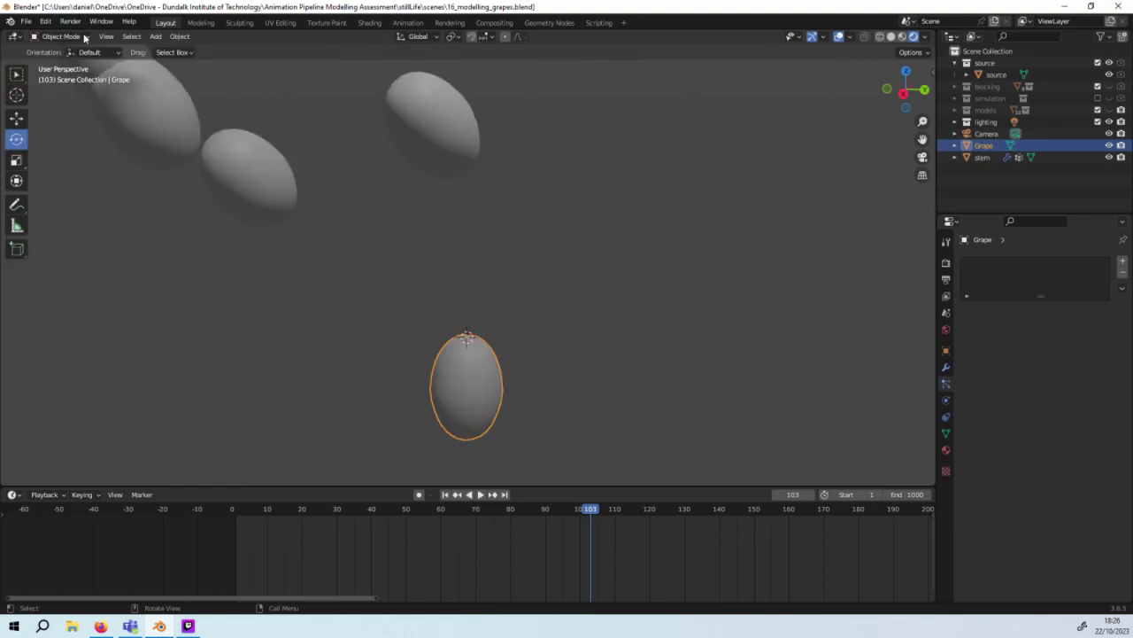
left_click(175, 39)
mouse_move(201, 62)
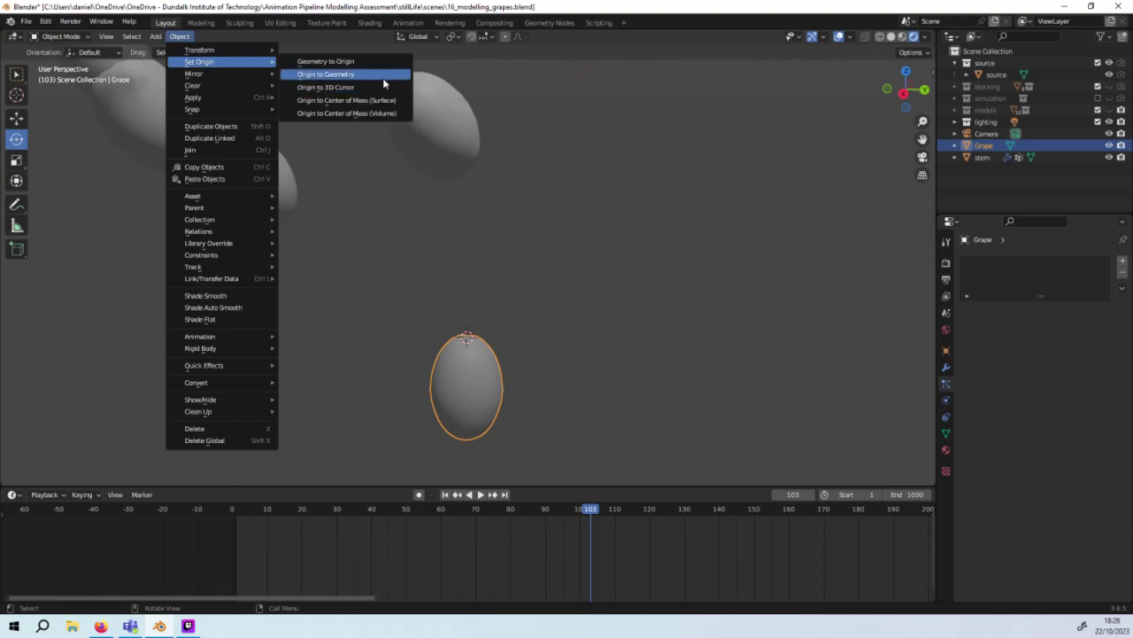
left_click(388, 88)
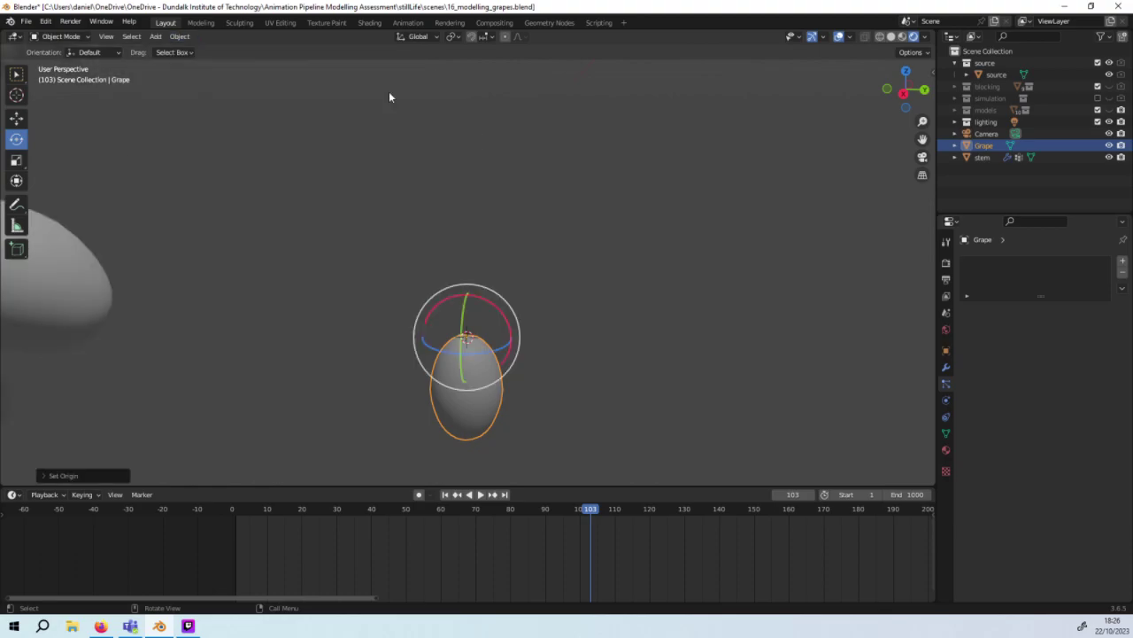
Step: Zoom out and orbit to view the whole scene
scroll(381, 115, "down", 3)
scroll(387, 147, "down", 3)
scroll(387, 145, "down", 2)
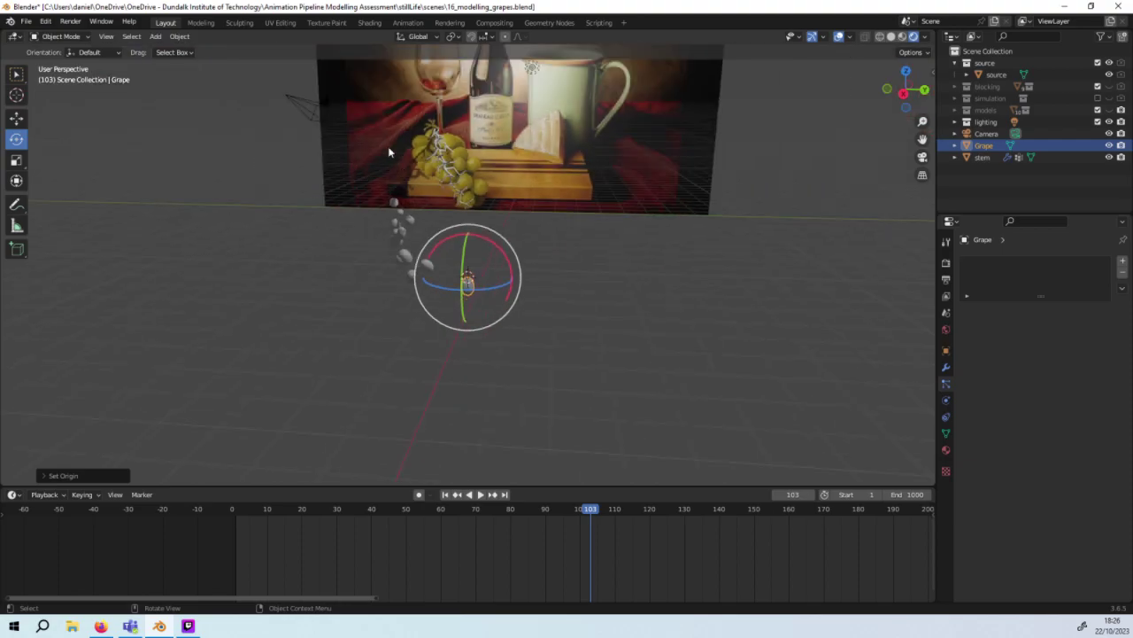
scroll(388, 146, "up", 2)
mouse_move(392, 152)
middle_mouse_down()
mouse_move(267, 142)
mouse_move(377, 158)
mouse_move(415, 180)
middle_mouse_up()
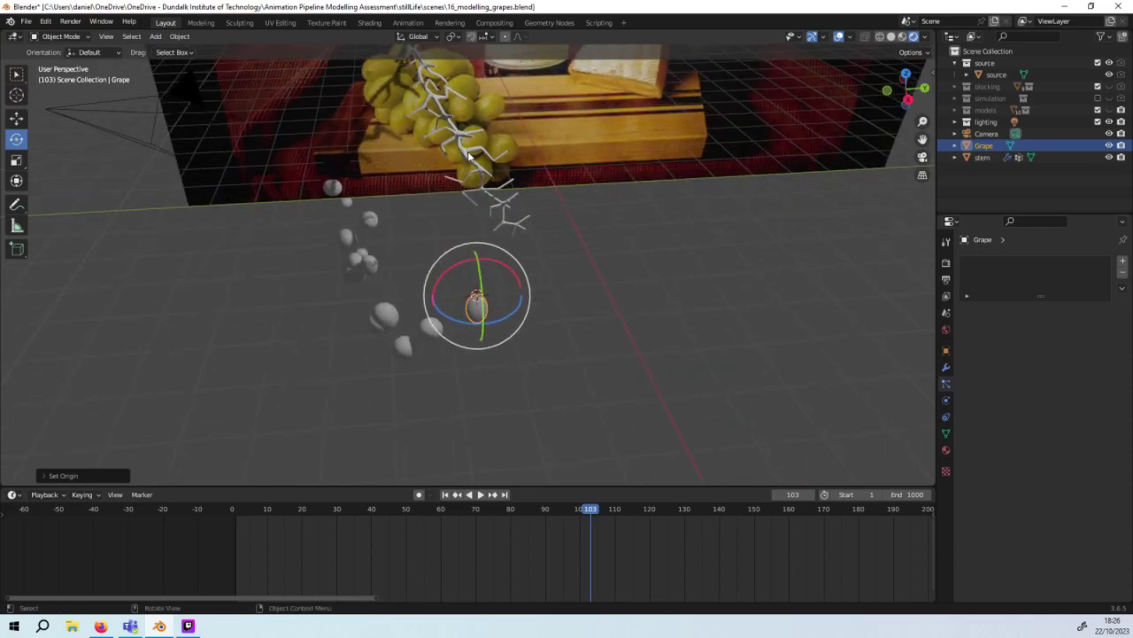
Step: Check the Grape and backdrop plane, reselect the stem, and orbit around the bunch
left_click(470, 155)
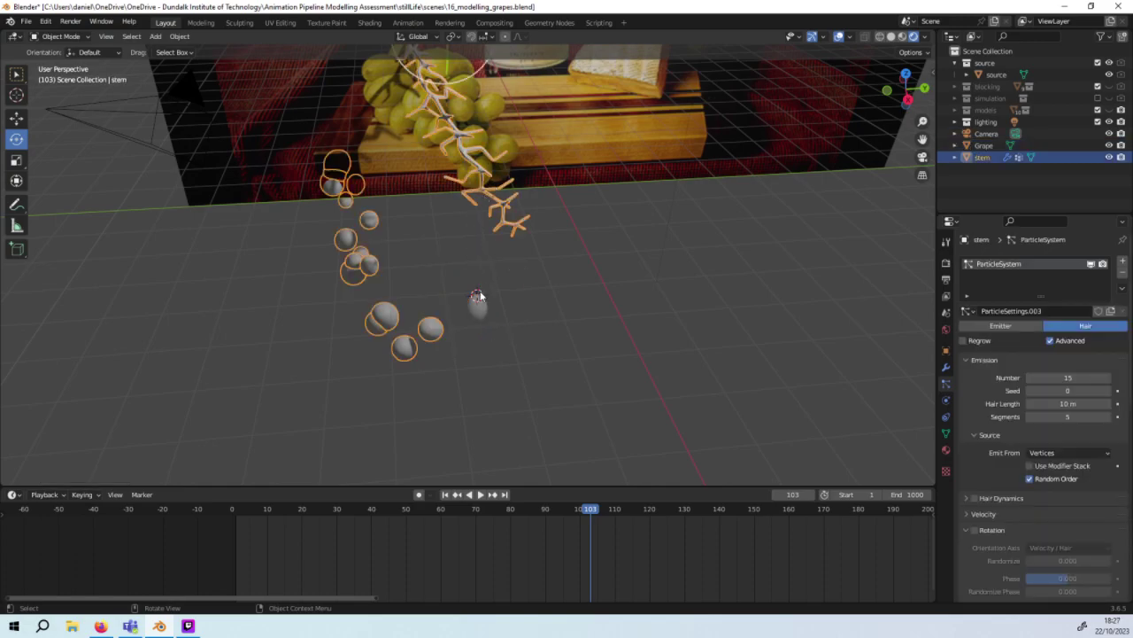
left_click(476, 301)
left_click(475, 186)
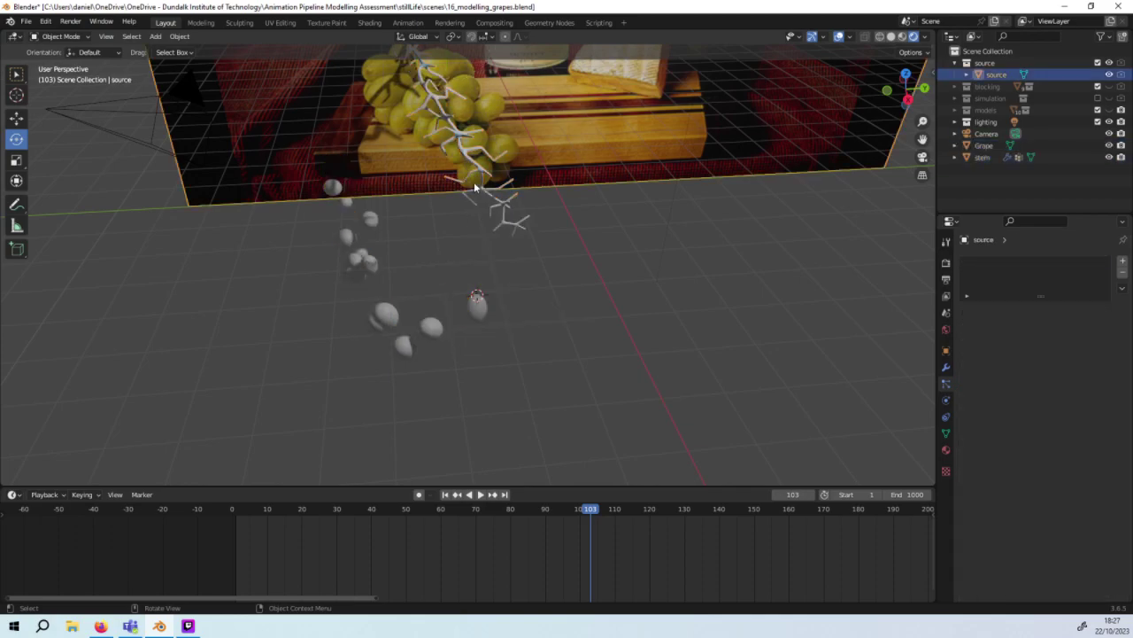
left_click(485, 175)
middle_click_drag(485, 175, 855, 272)
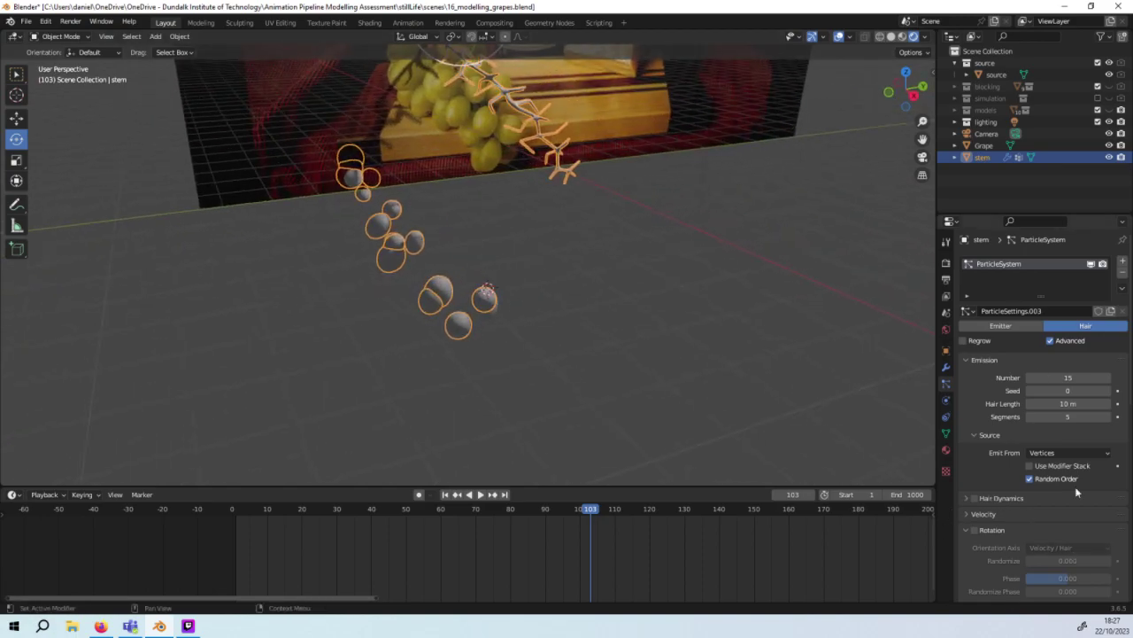
scroll(1050, 399, "down", 2)
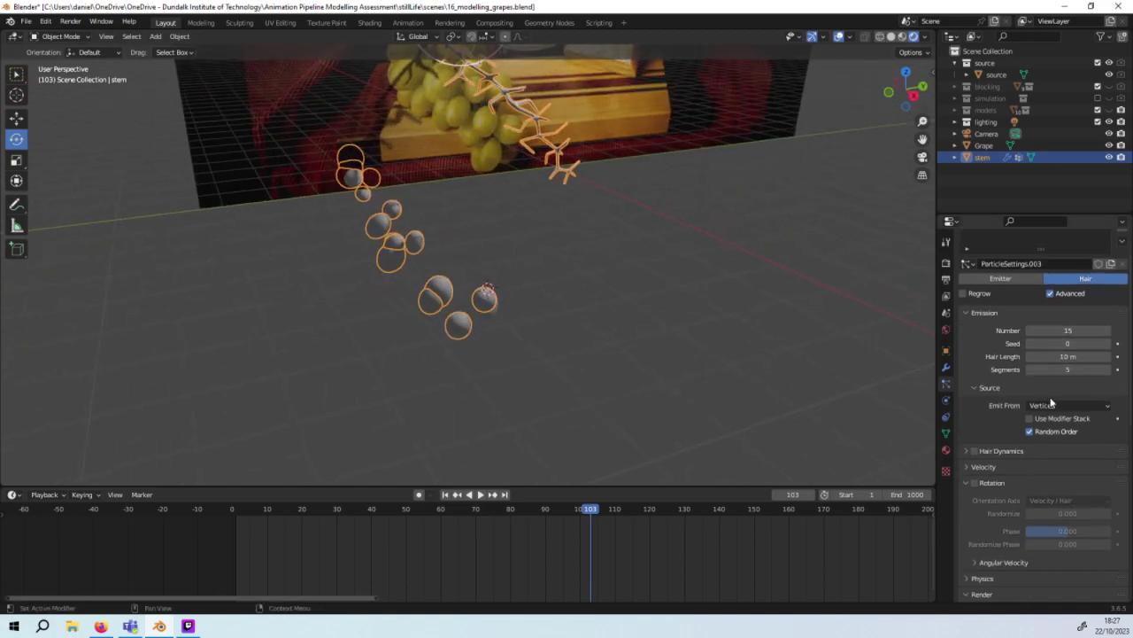
scroll(1050, 398, "down", 2)
scroll(1050, 398, "down", 1)
Step: Enable grape particle rotation, randomize its phase, and try Normal and Normal-Tangent orientations
left_click(975, 388)
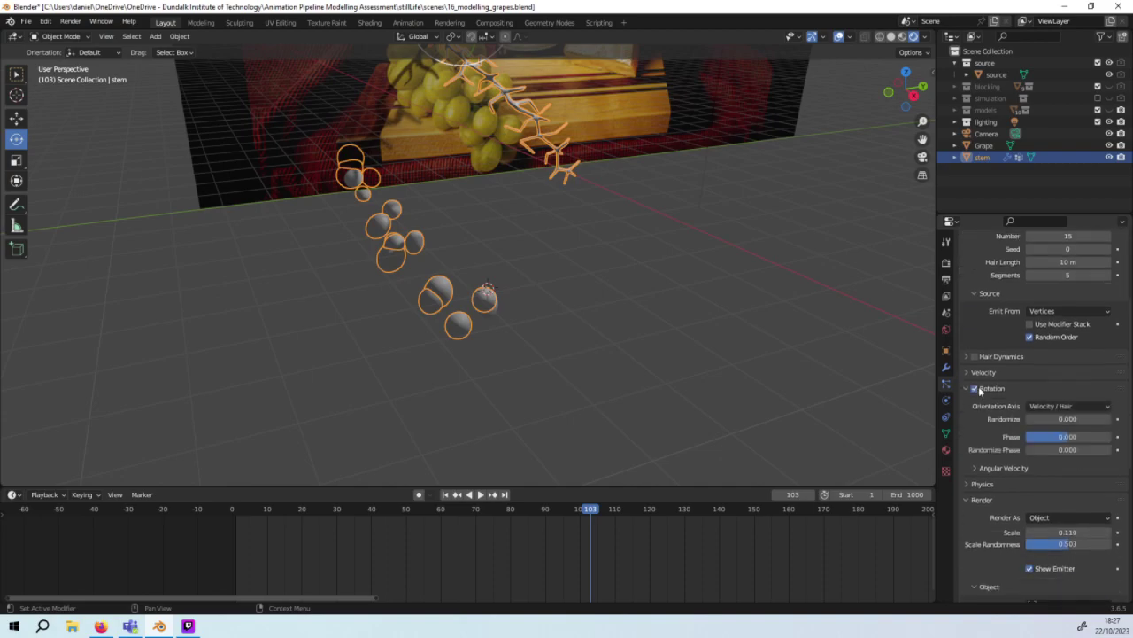
mouse_move(1033, 449)
left_mouse_down()
mouse_move(1110, 449)
mouse_move(1069, 449)
left_mouse_up()
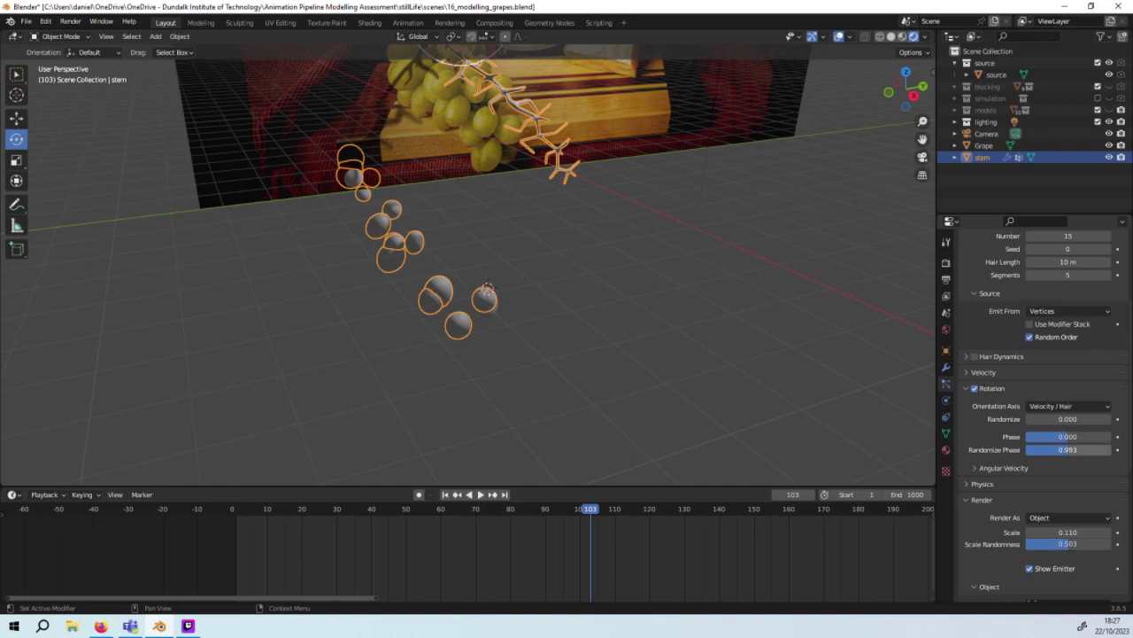
left_click(1066, 406)
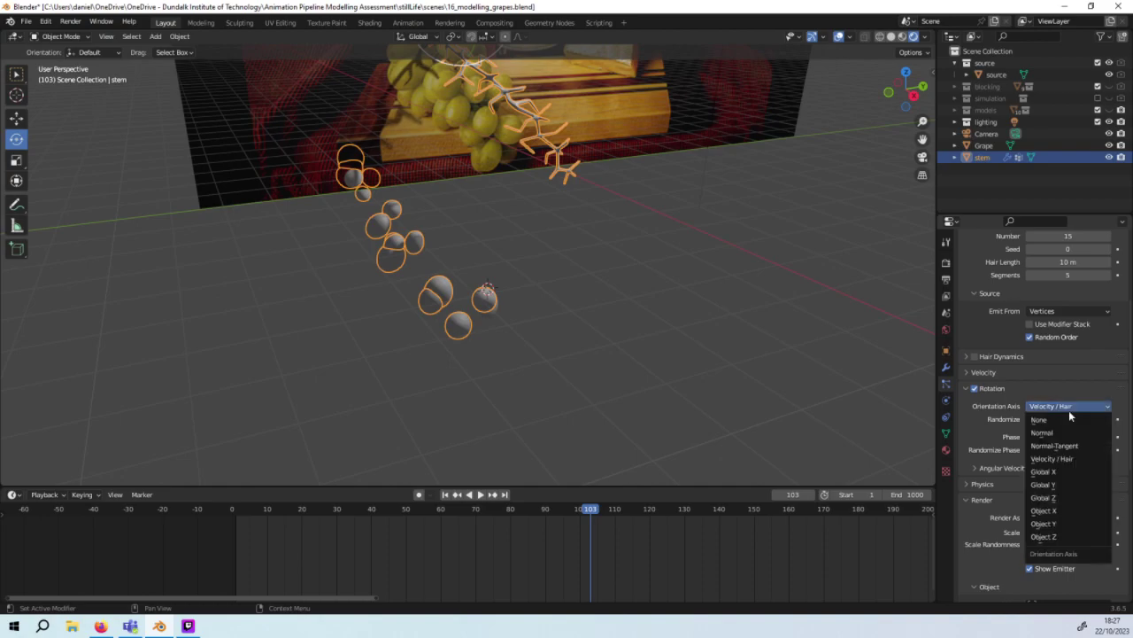
left_click(1073, 432)
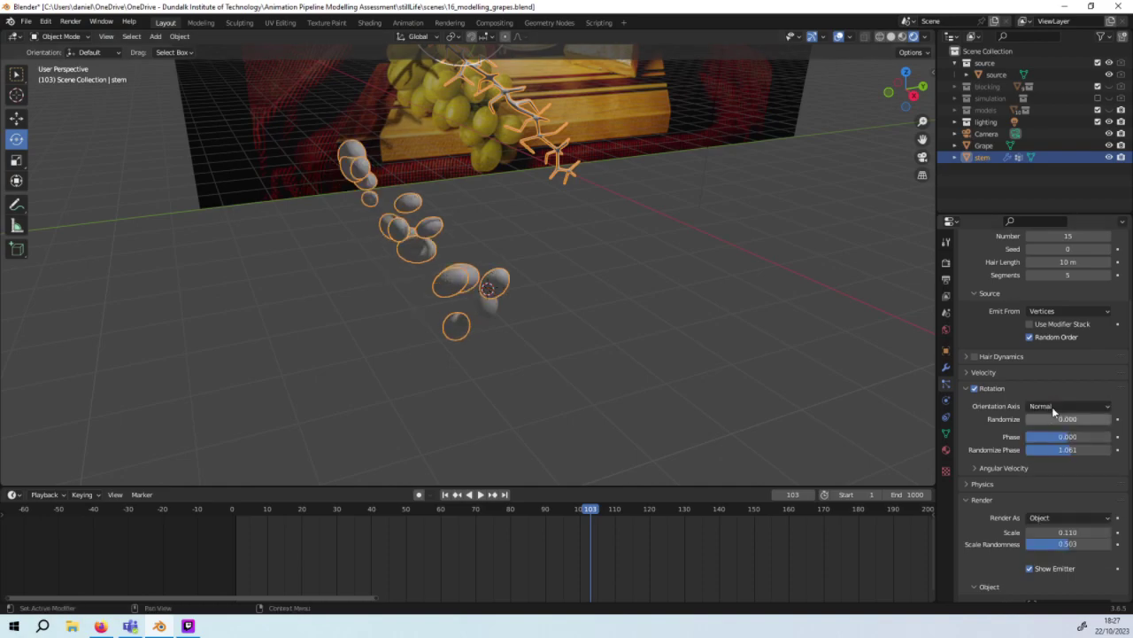
left_click(1052, 407)
left_click(1058, 445)
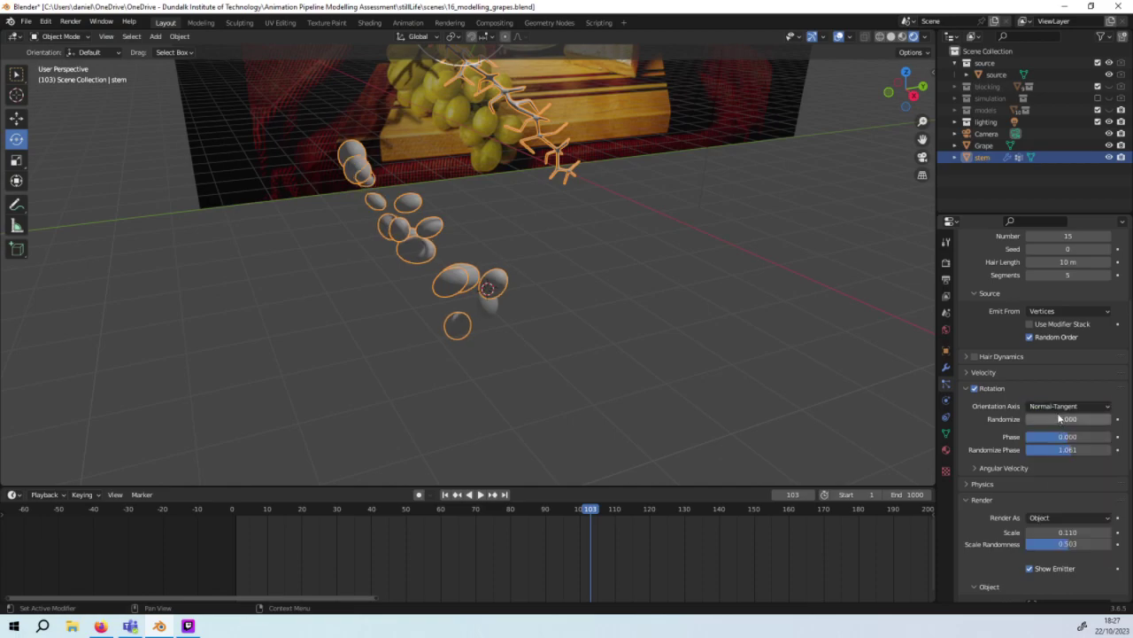
Step: Compare Velocity / Hair and None orientation axes, then settle on Normal
left_click(1062, 407)
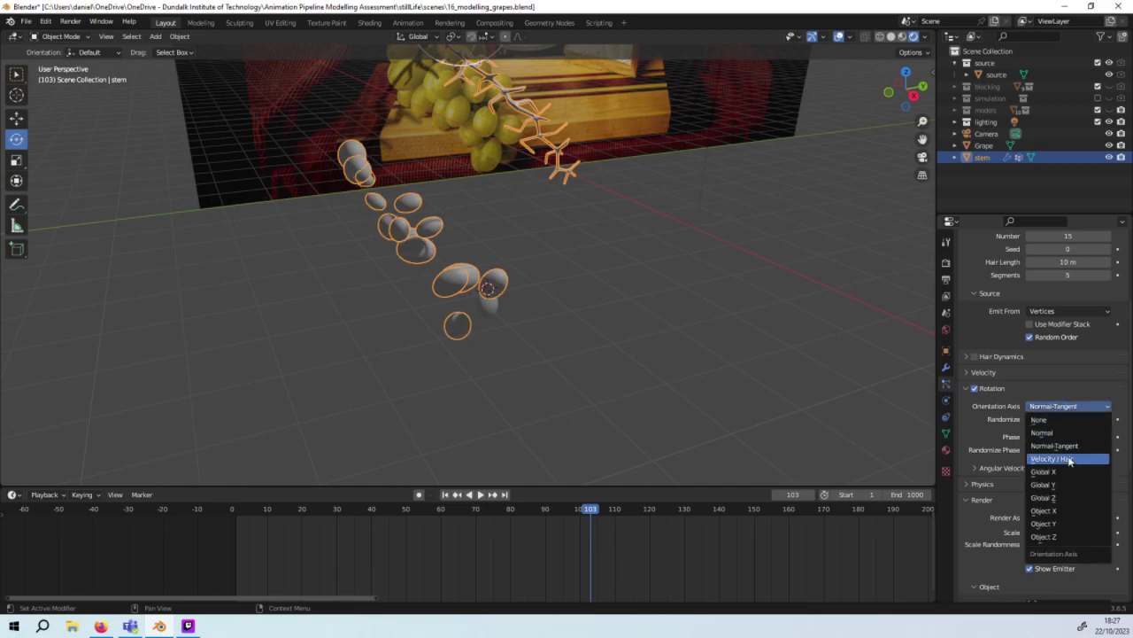
left_click(1067, 459)
left_click(1056, 407)
left_click(1051, 419)
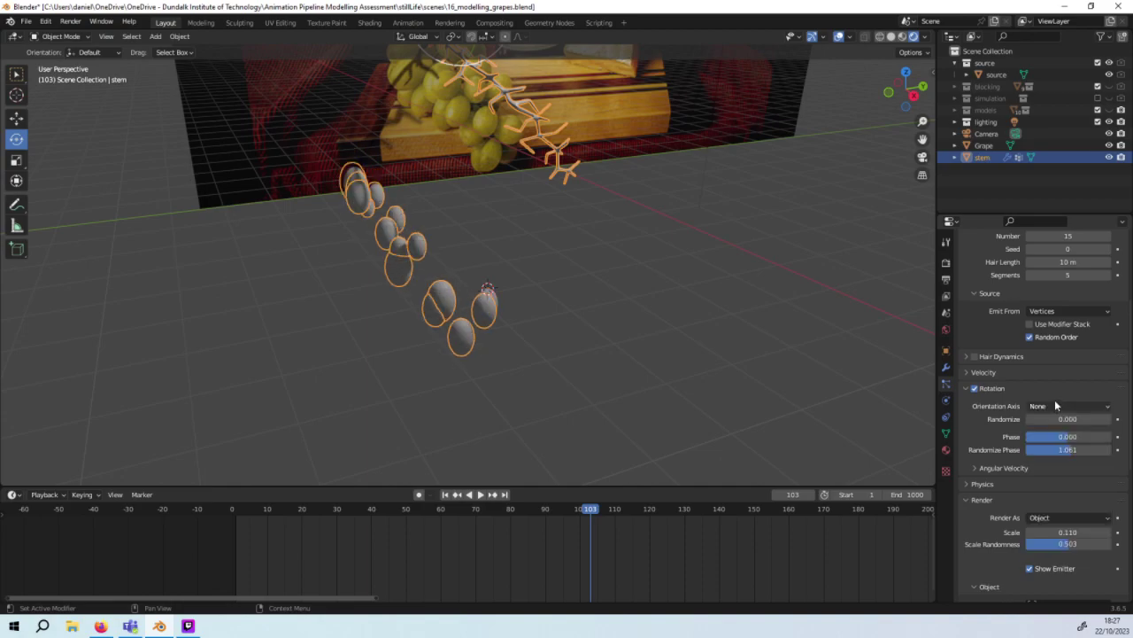
left_click(1054, 405)
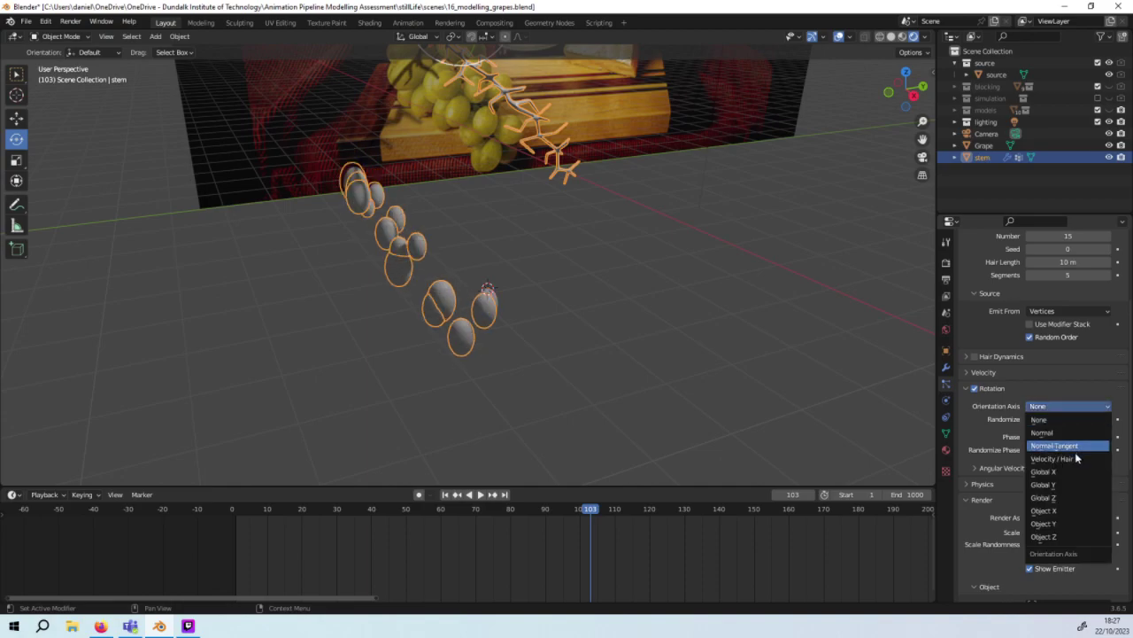
left_click(1076, 457)
left_click(1056, 407)
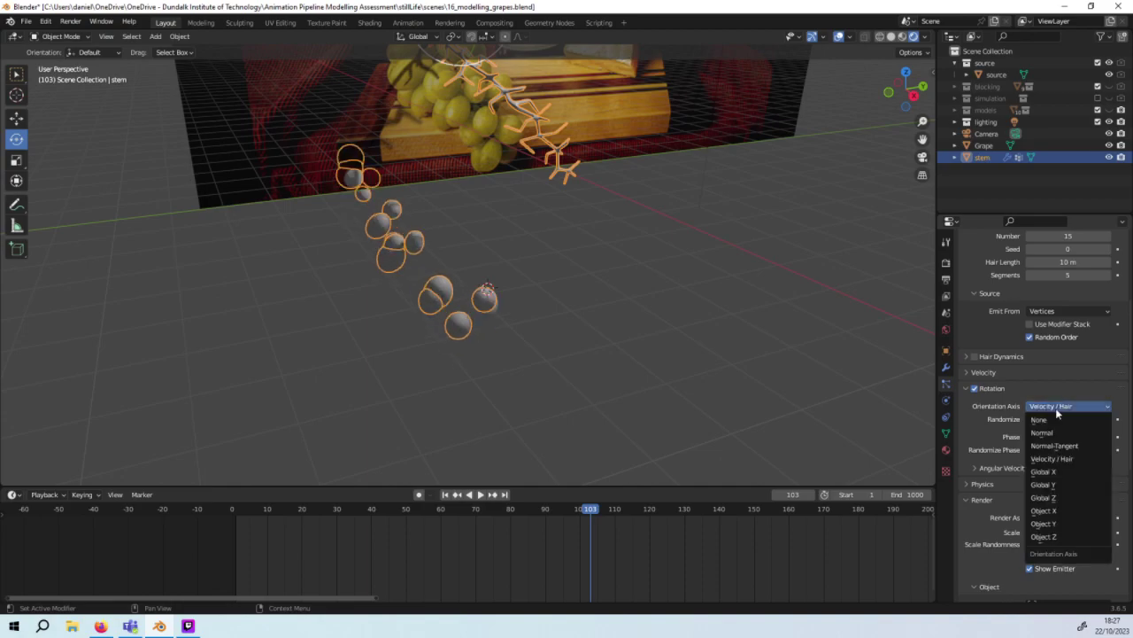
left_click(1042, 432)
Step: Fine-tune Randomize Phase to 0.231 while orbiting to compare grape orientations
middle_click_drag(759, 354, 756, 385)
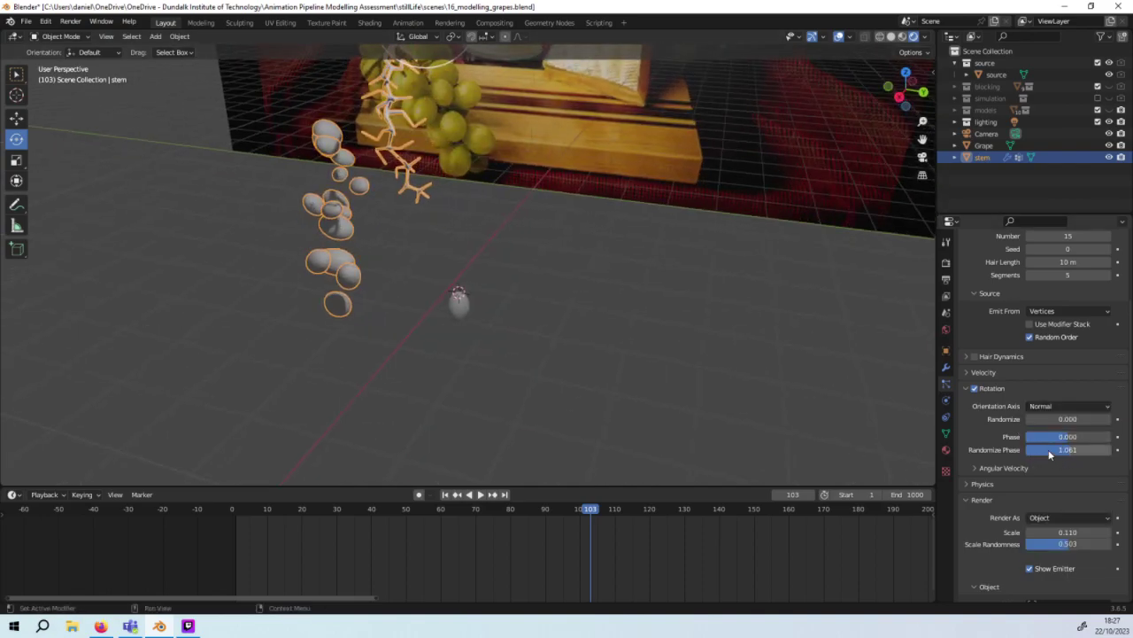
left_click_drag(1048, 449, 992, 449)
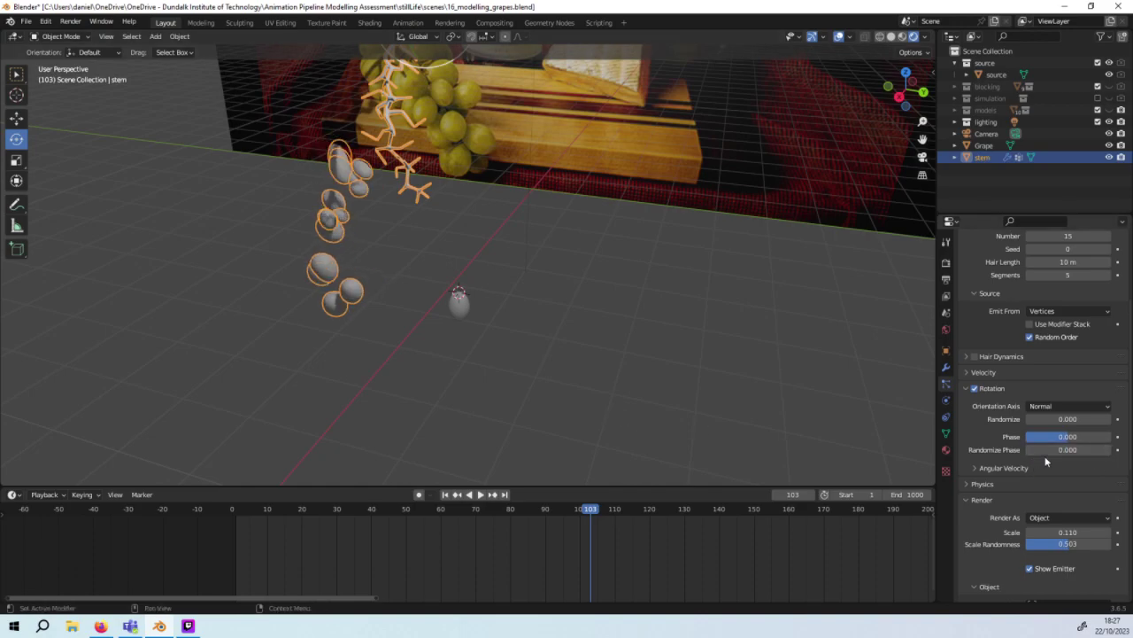
left_click_drag(1043, 449, 1027, 450)
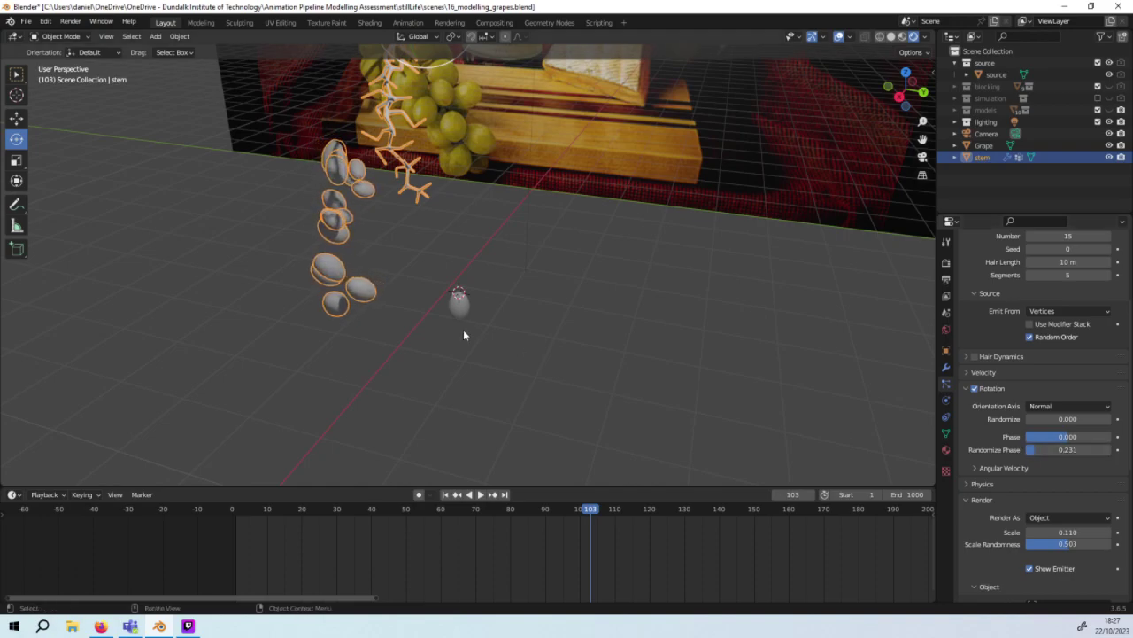
mouse_move(463, 329)
middle_mouse_down()
mouse_move(605, 296)
mouse_move(559, 360)
middle_mouse_up()
Step: Set the grape instance scale to 0.160
scroll(1062, 531, "down", 2)
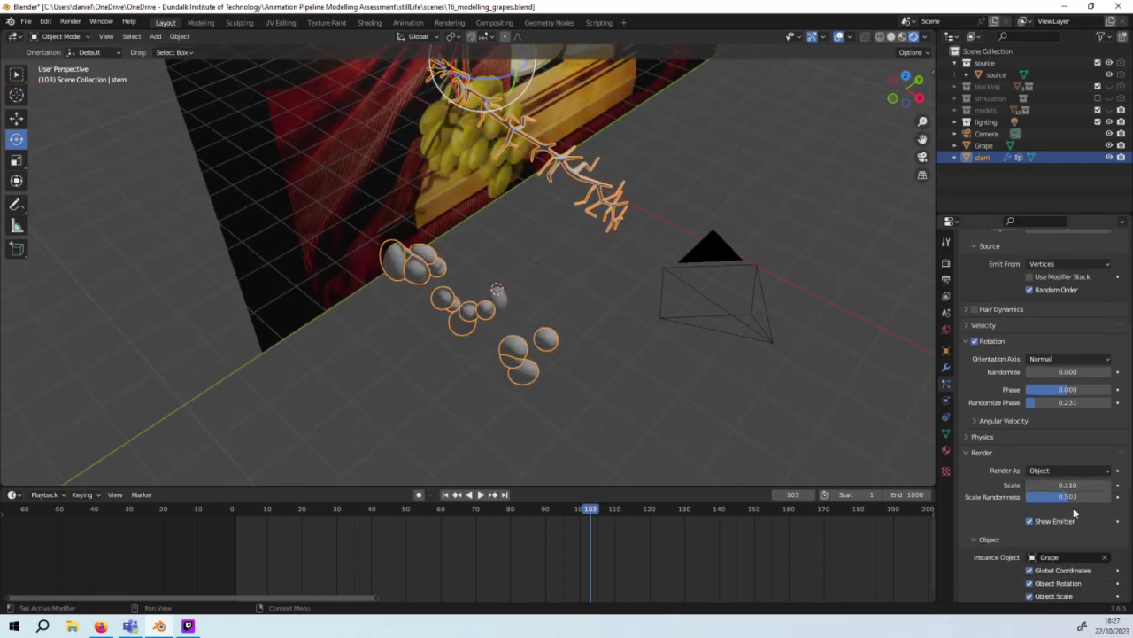
mouse_move(1062, 501)
left_mouse_down()
mouse_move(1027, 501)
mouse_move(1095, 495)
mouse_move(1030, 496)
mouse_move(1063, 496)
left_mouse_up()
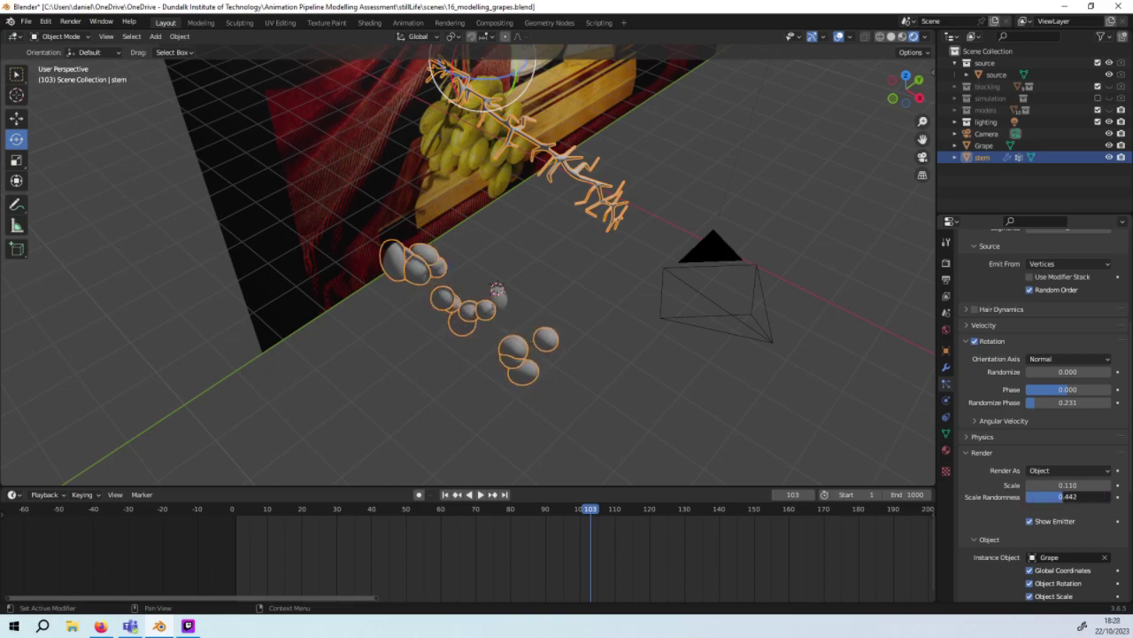
left_click(1067, 485)
type("4")
key("Return")
left_click(1106, 485)
left_click(1107, 485)
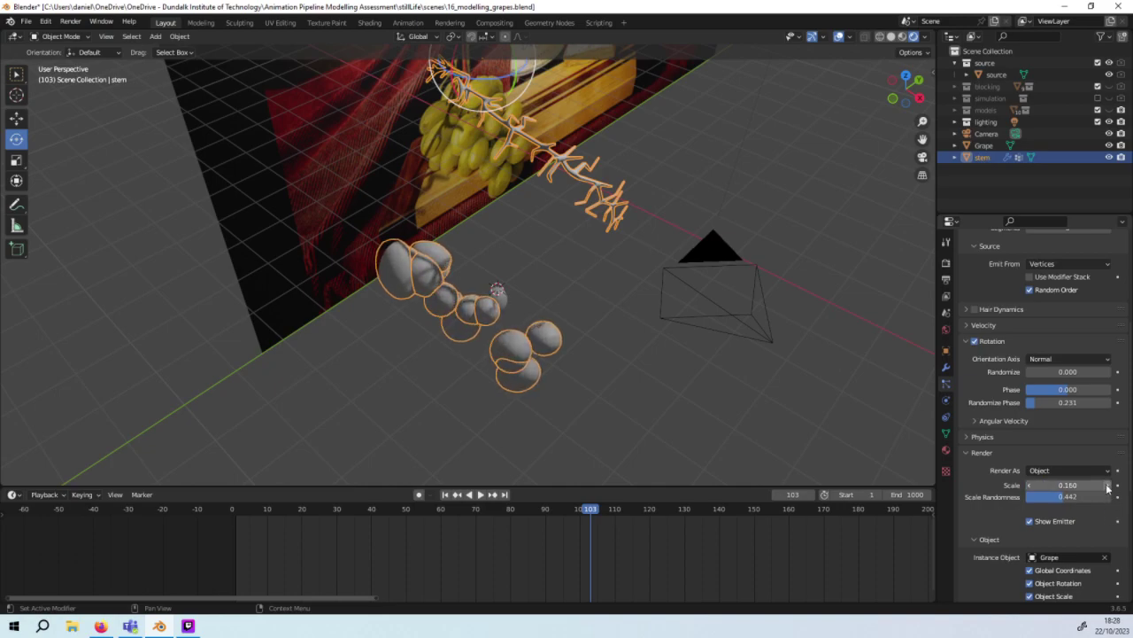
mouse_move(796, 416)
middle_mouse_down()
mouse_move(745, 379)
mouse_move(789, 405)
mouse_move(923, 363)
mouse_move(15, 349)
mouse_move(941, 387)
middle_mouse_up()
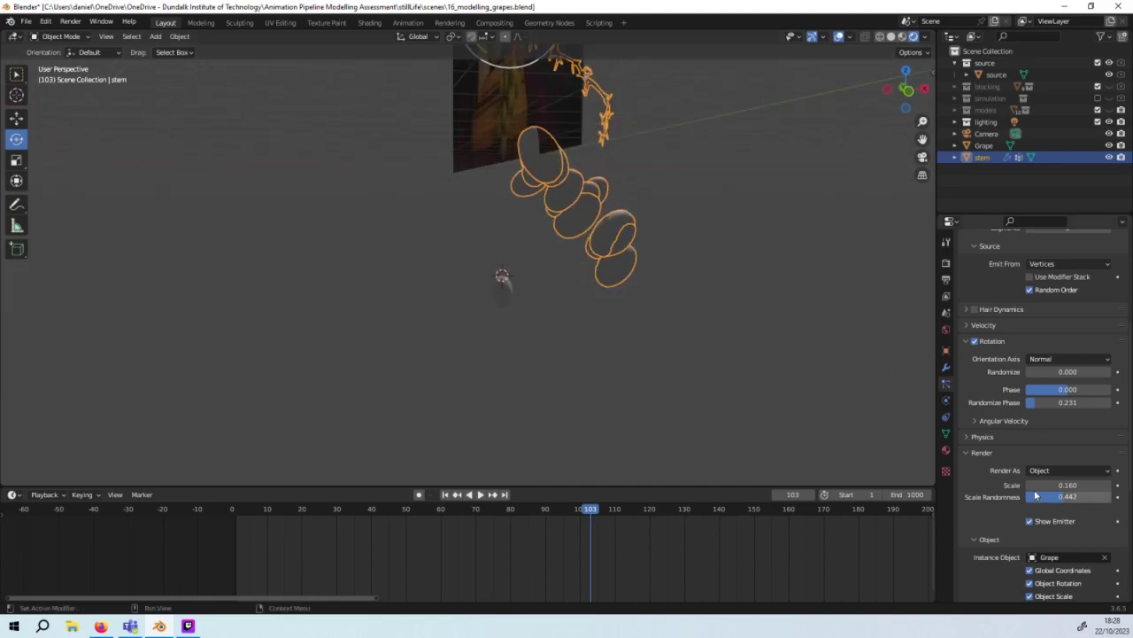
Step: Uncheck Global Coordinates, Object Rotation and Object Scale for the Grape instances
left_click(1029, 570)
mouse_move(881, 431)
middle_mouse_down()
mouse_move(698, 399)
mouse_move(700, 430)
middle_mouse_up()
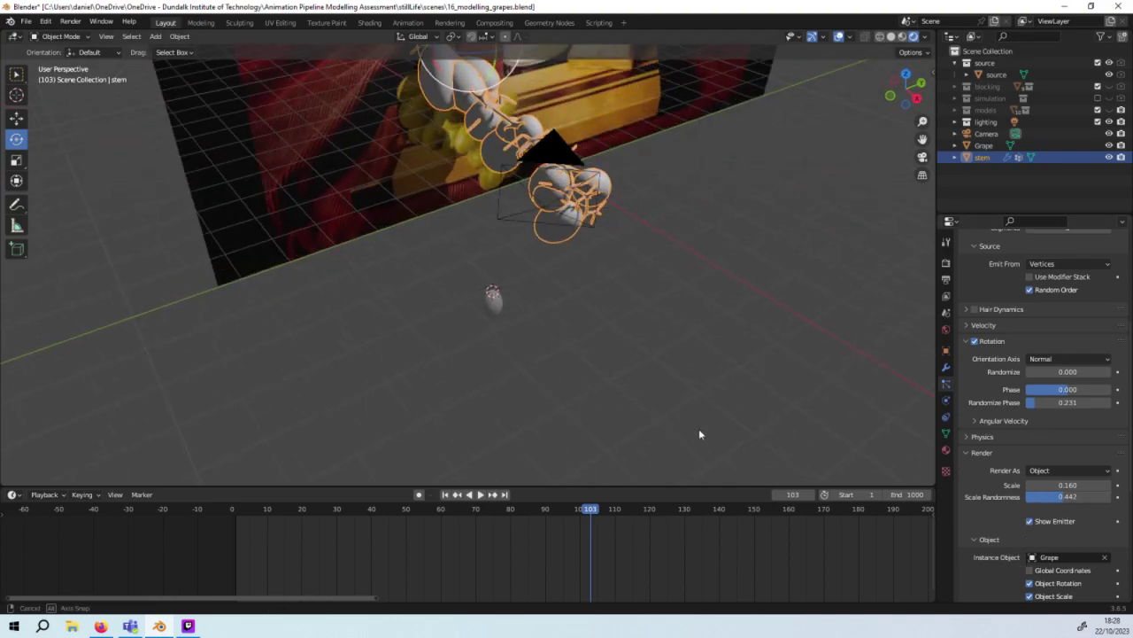
left_click(1030, 583)
left_click(1030, 597)
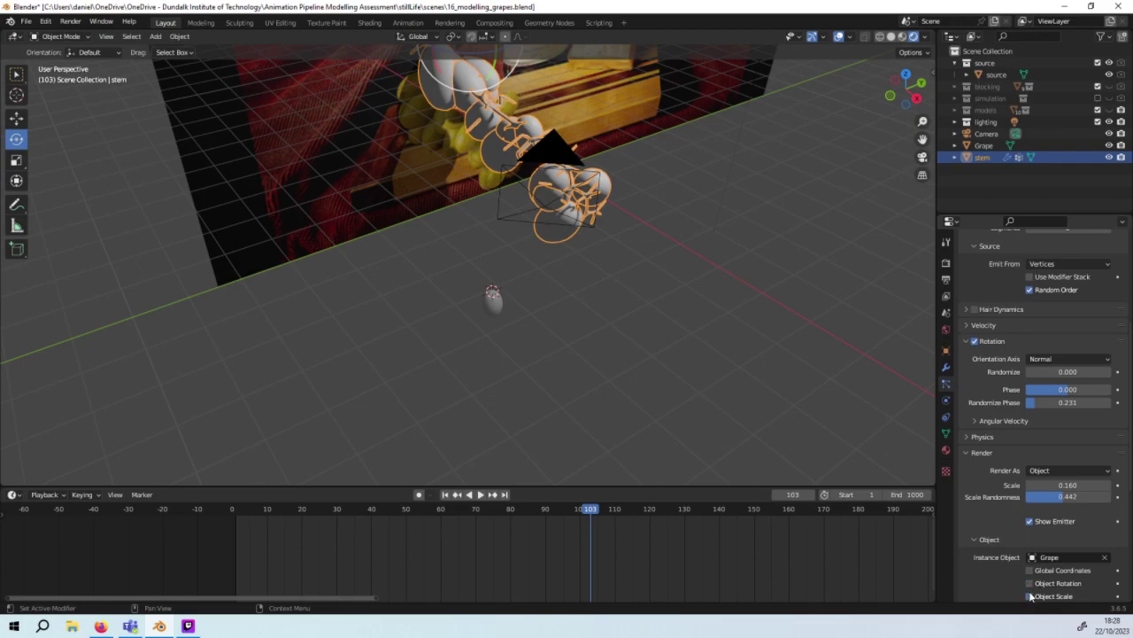
middle_click_drag(754, 264, 660, 258)
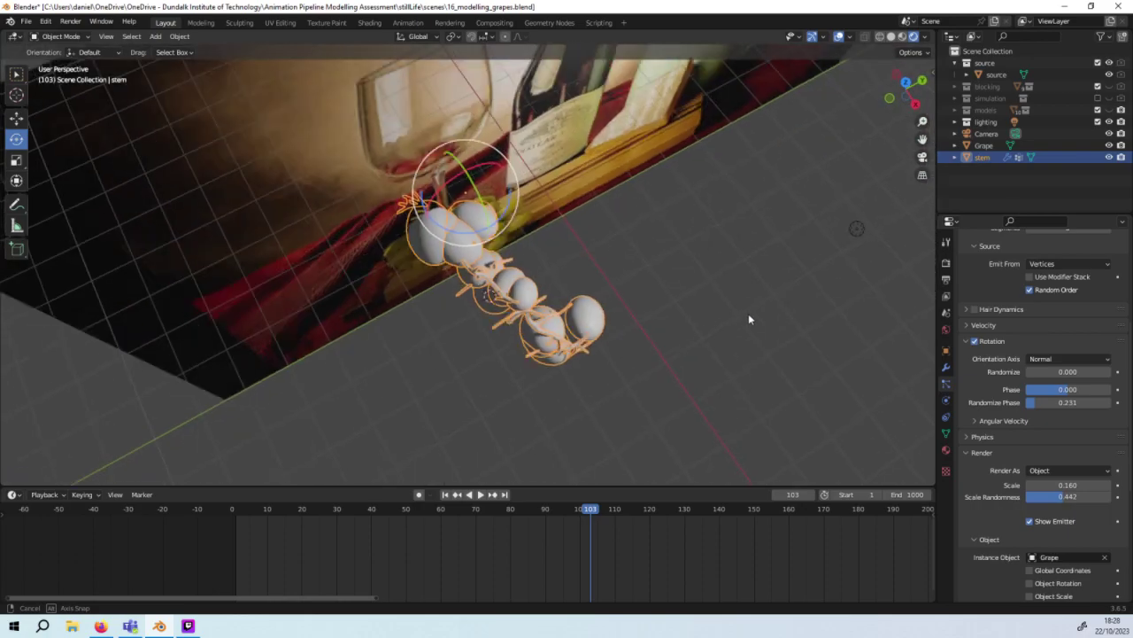
middle_click_drag(659, 258, 744, 292)
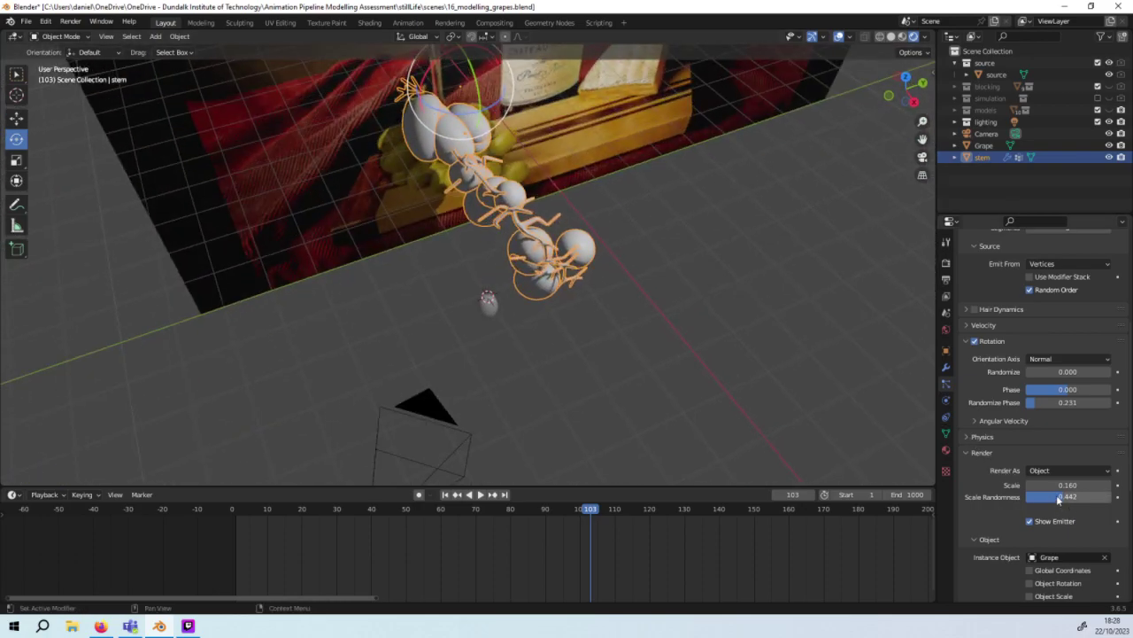
Step: Make grape scale randomness 1.000 and raise the stem's hair count to 44
left_click_drag(1058, 497, 1107, 498)
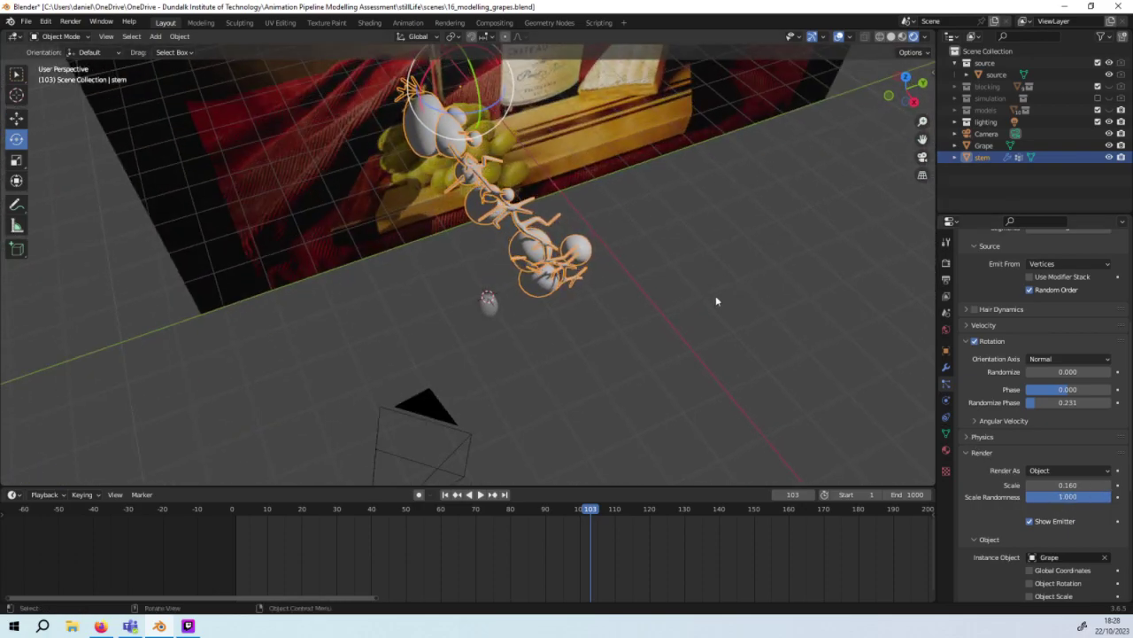
mouse_move(716, 295)
middle_mouse_down()
mouse_move(652, 269)
mouse_move(622, 280)
middle_mouse_up()
scroll(1036, 380, "up", 2)
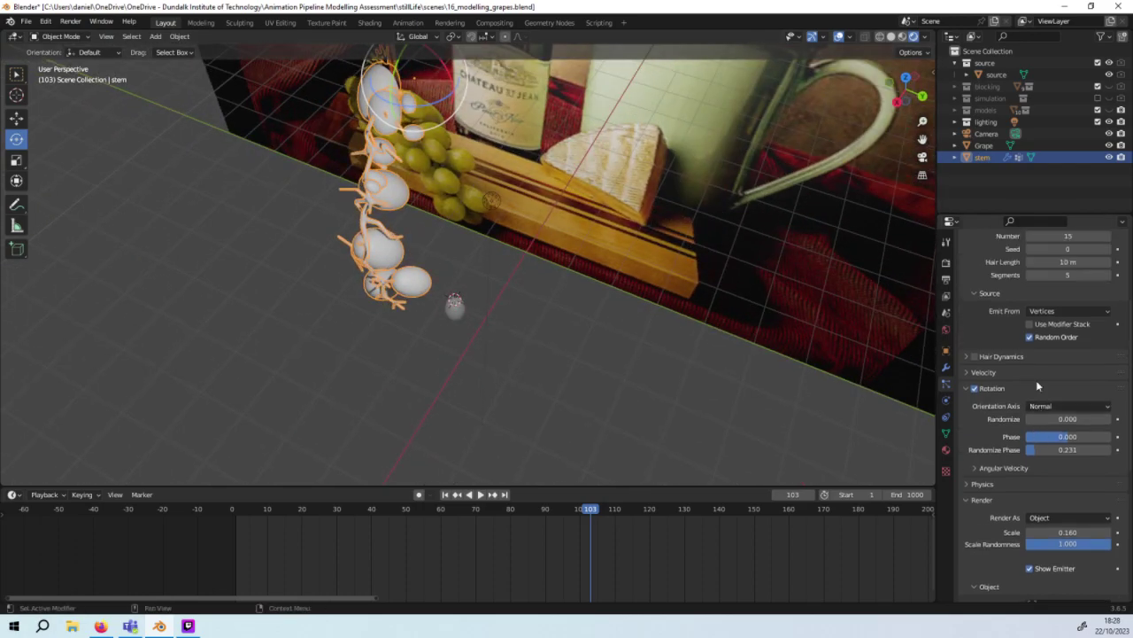
scroll(1036, 379, "up", 3)
left_click_drag(1080, 357, 1112, 355)
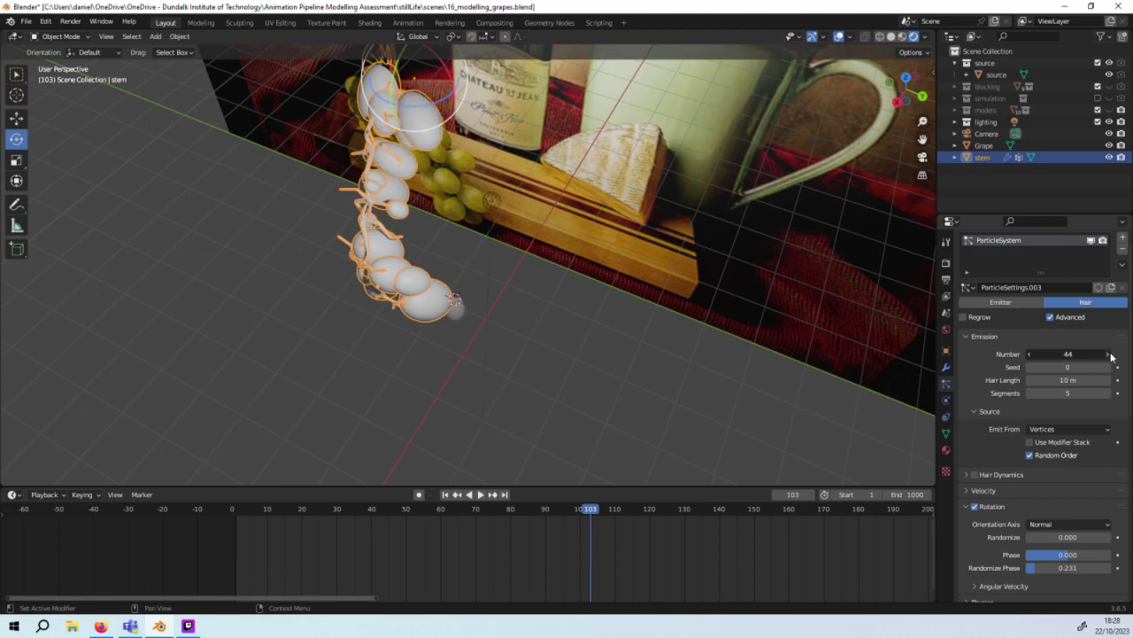
Step: Raise the hair count to 49 and set hair length to 4 m
left_click(1112, 355)
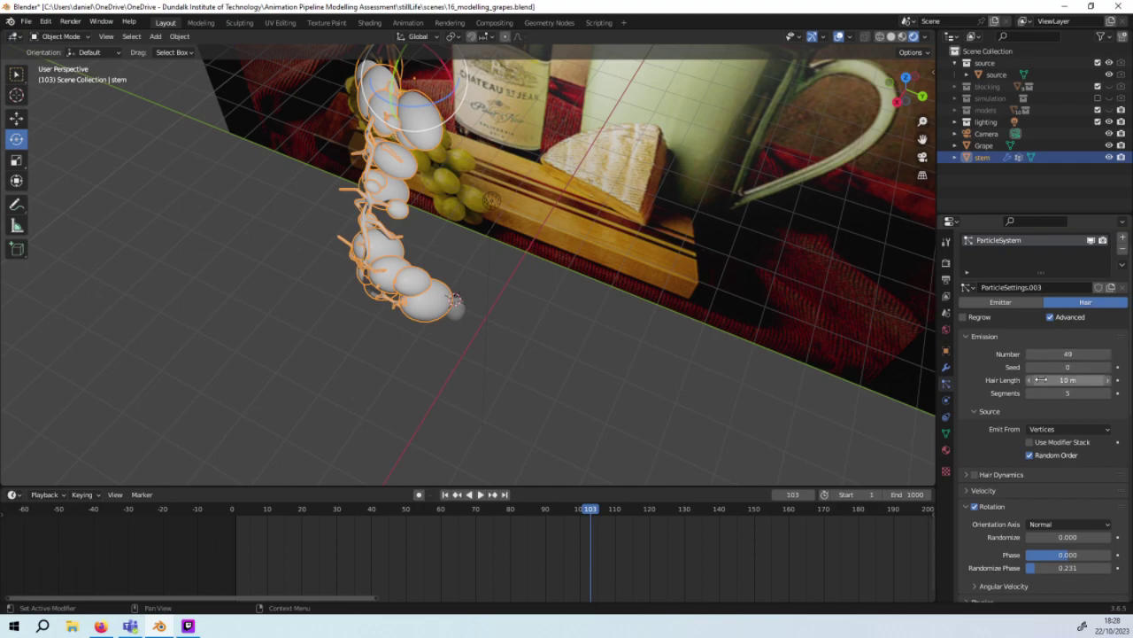
left_click_drag(1041, 380, 1032, 382)
left_click_drag(1087, 380, 1045, 380)
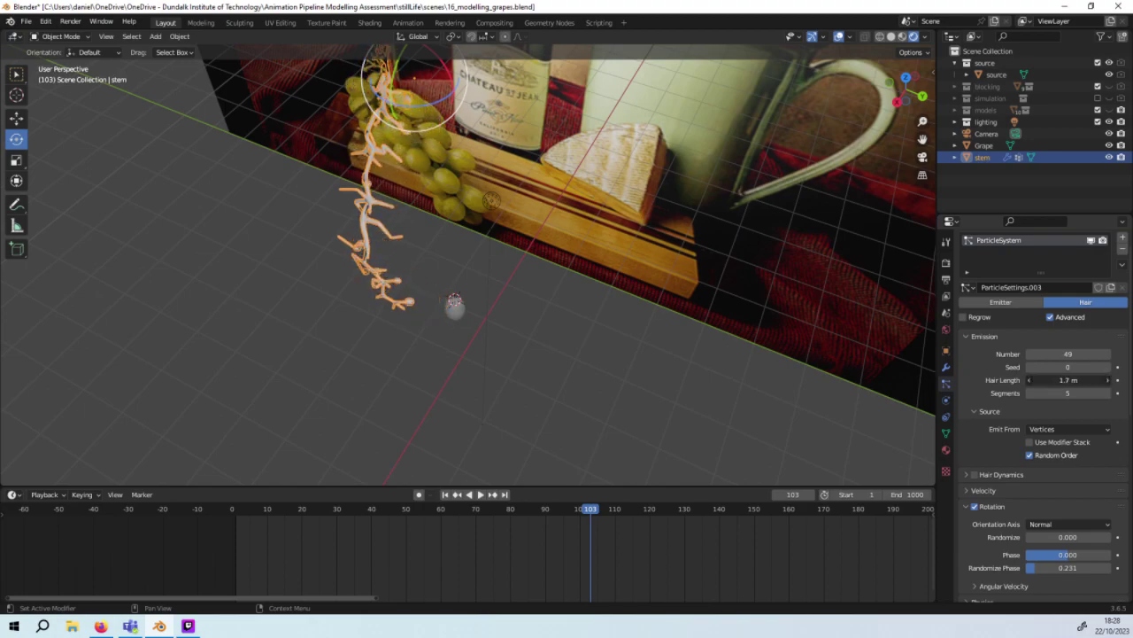
left_click_drag(1068, 380, 1099, 380)
type("4")
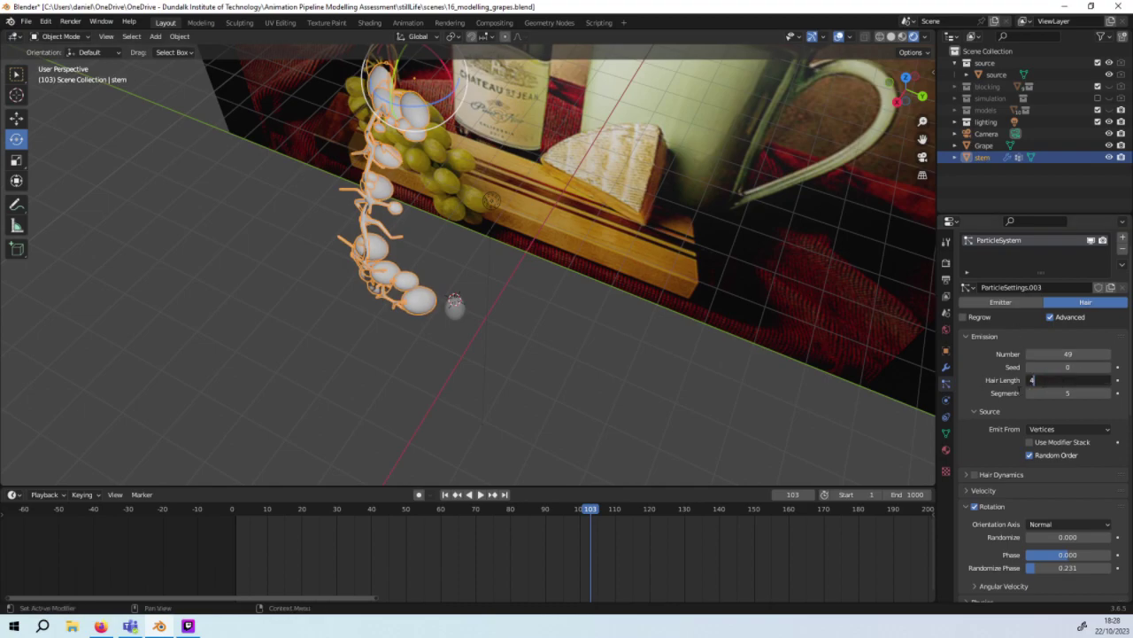
key("Return")
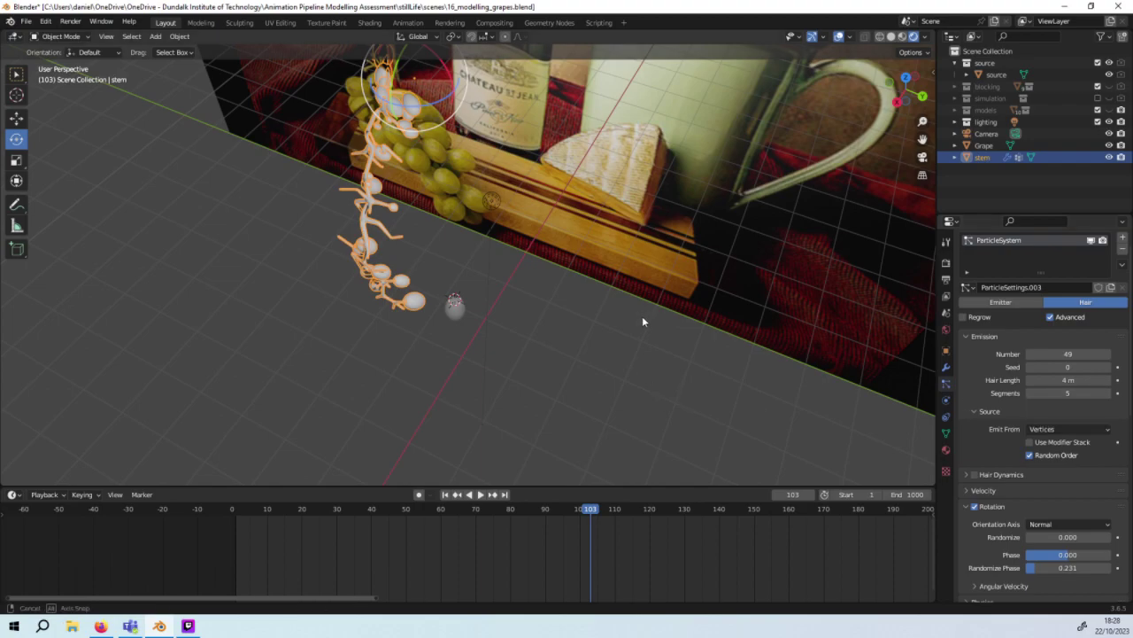
mouse_move(642, 316)
middle_mouse_down()
mouse_move(583, 229)
mouse_move(679, 248)
mouse_move(708, 321)
mouse_move(839, 351)
middle_mouse_up()
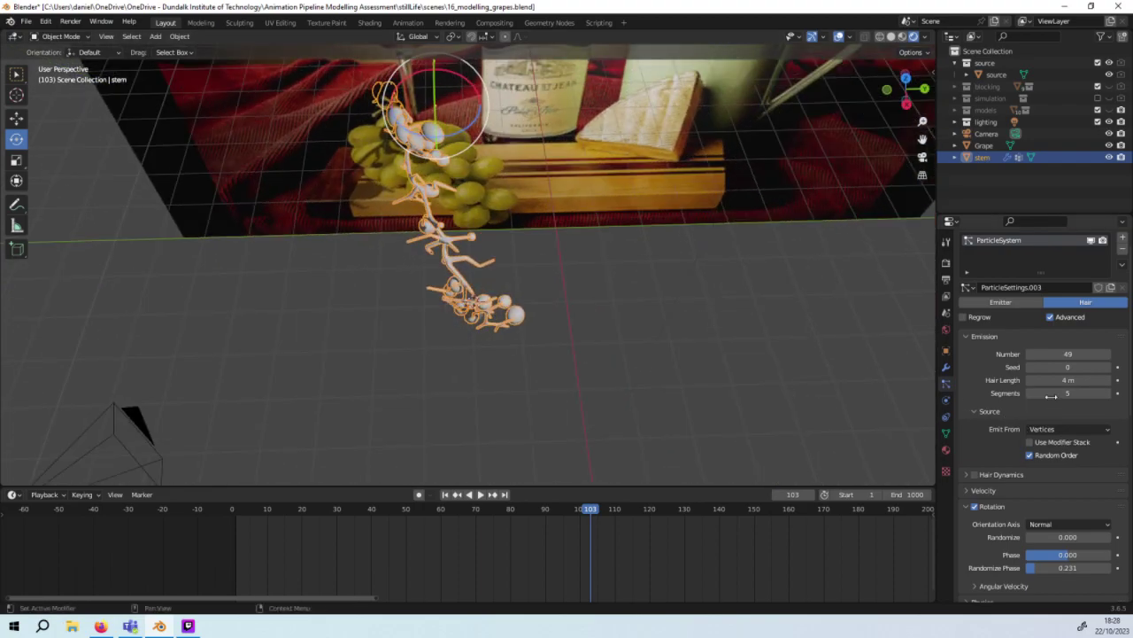
mouse_move(803, 316)
middle_mouse_down()
mouse_move(810, 280)
mouse_move(886, 271)
mouse_move(831, 296)
mouse_move(930, 328)
middle_mouse_up()
Step: Increase hair particles from 70 to 1302, try other seeds, and lengthen hairs to 5.55 m
left_click(1085, 354)
type("7")
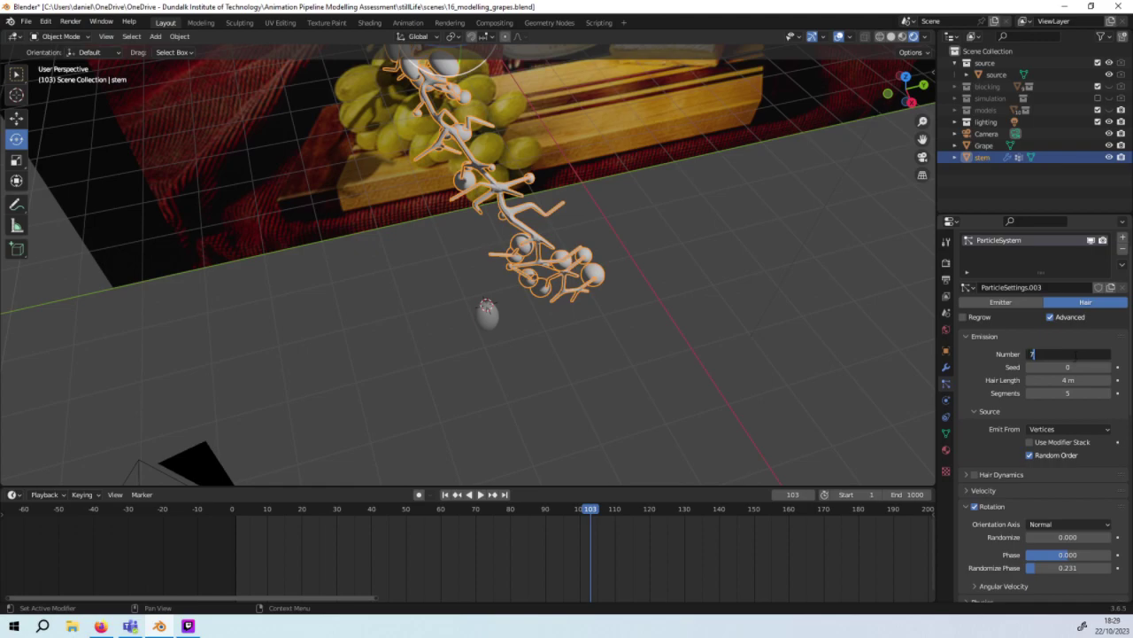
type("0")
key("Return")
mouse_move(698, 271)
middle_mouse_down()
mouse_move(629, 303)
mouse_move(622, 235)
mouse_move(661, 274)
mouse_move(871, 316)
middle_mouse_up()
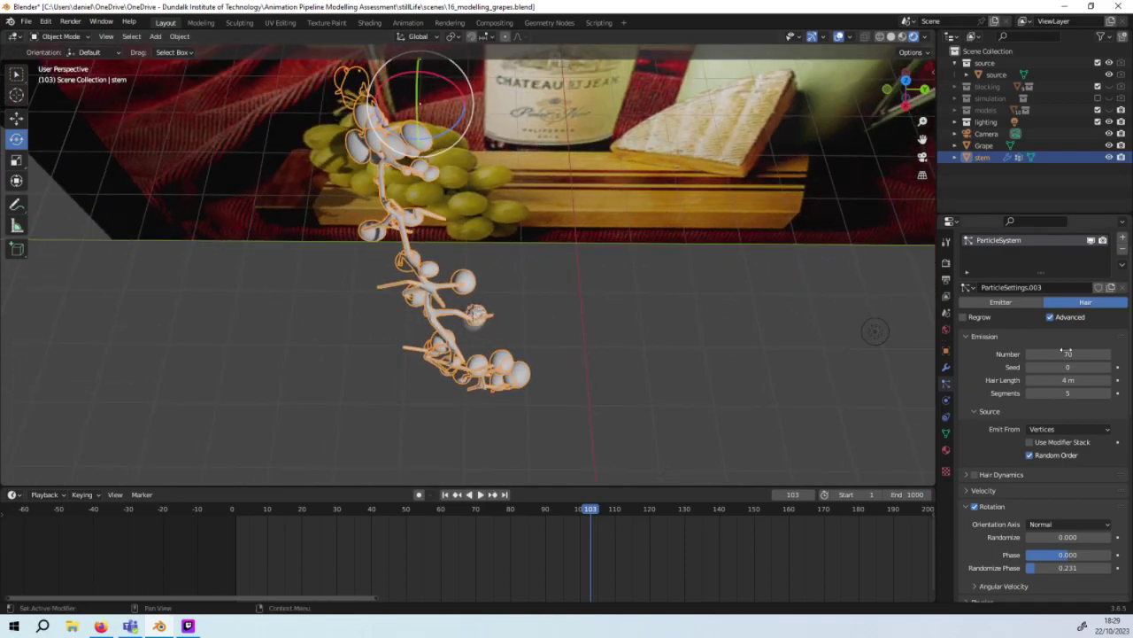
left_click_drag(1061, 352, 1129, 353)
mouse_move(117, 296)
middle_mouse_down()
mouse_move(188, 214)
mouse_move(287, 257)
middle_mouse_up()
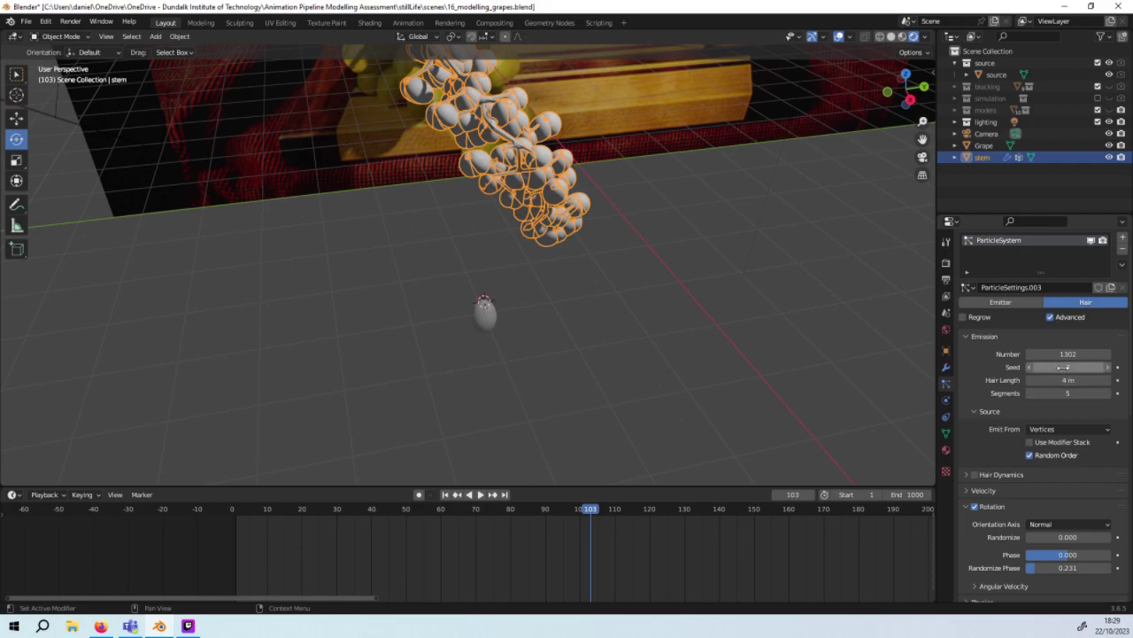
mouse_move(1067, 367)
left_mouse_down()
mouse_move(1098, 367)
mouse_move(1045, 366)
mouse_move(1089, 379)
left_mouse_up()
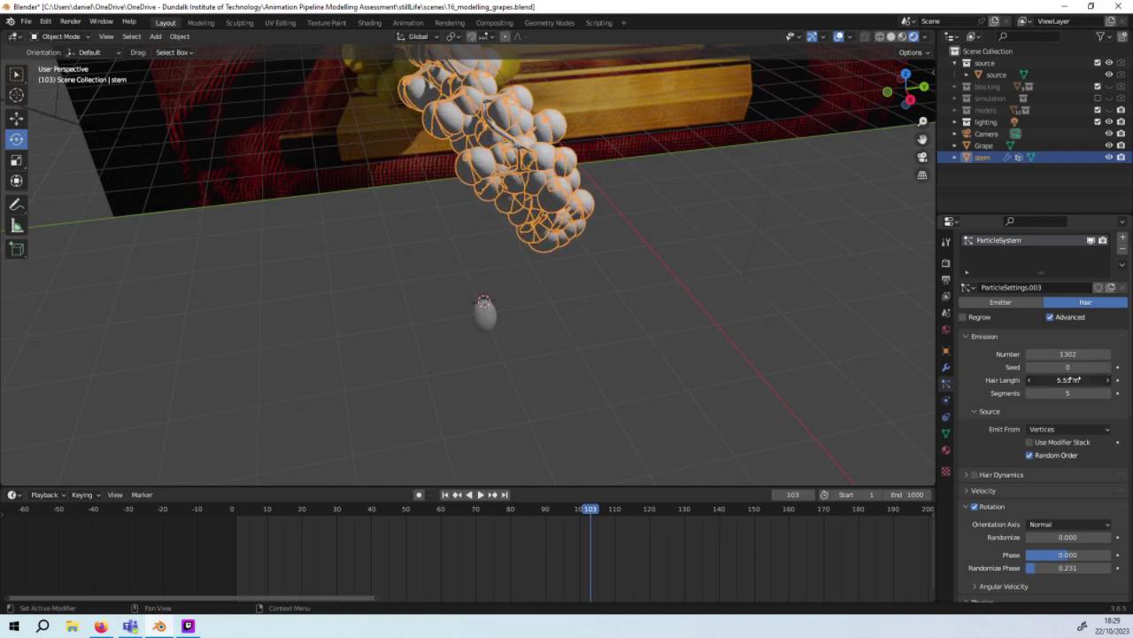
mouse_move(641, 322)
middle_mouse_down()
mouse_move(650, 380)
mouse_move(676, 353)
middle_mouse_up()
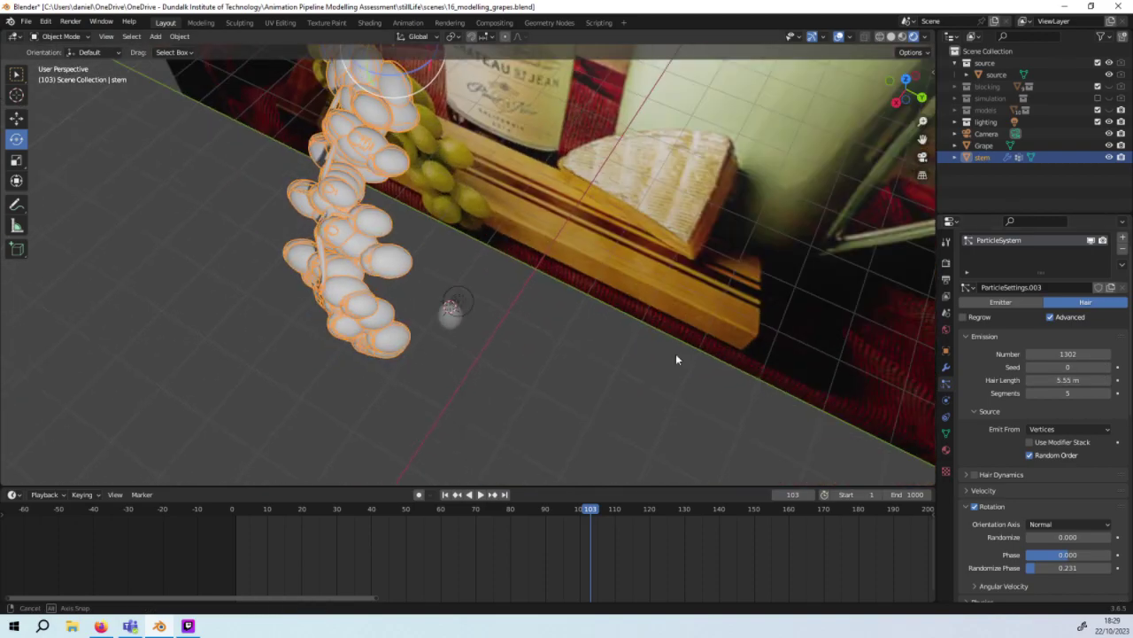
Step: Turn off Random Order for the grape particle emission
scroll(1056, 367, "down", 1)
scroll(1056, 367, "down", 1)
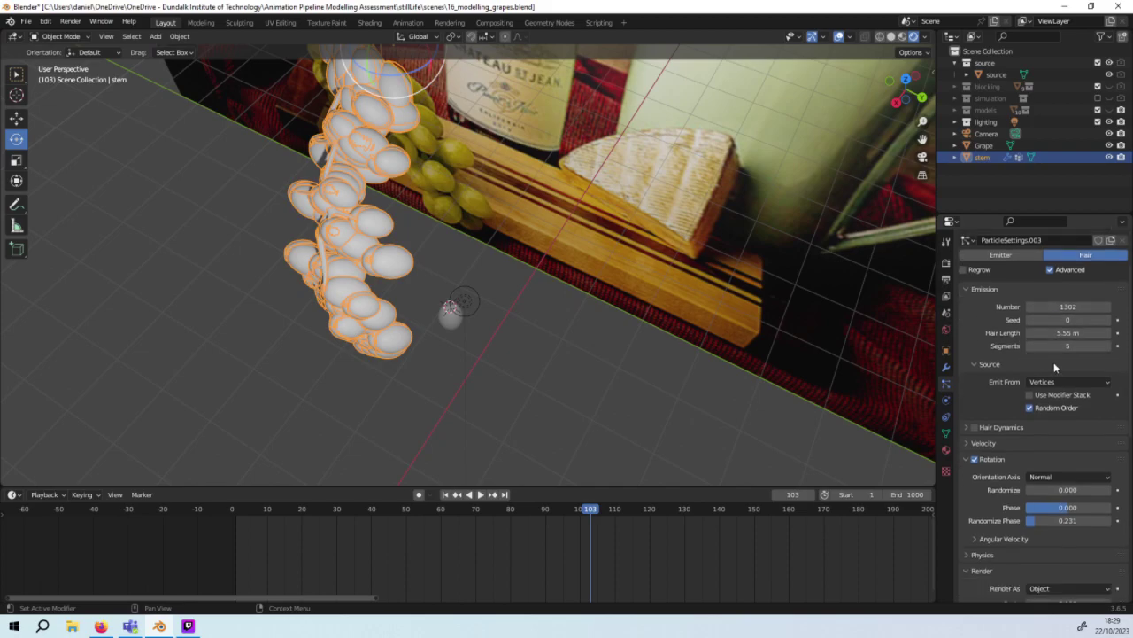
left_click(1046, 406)
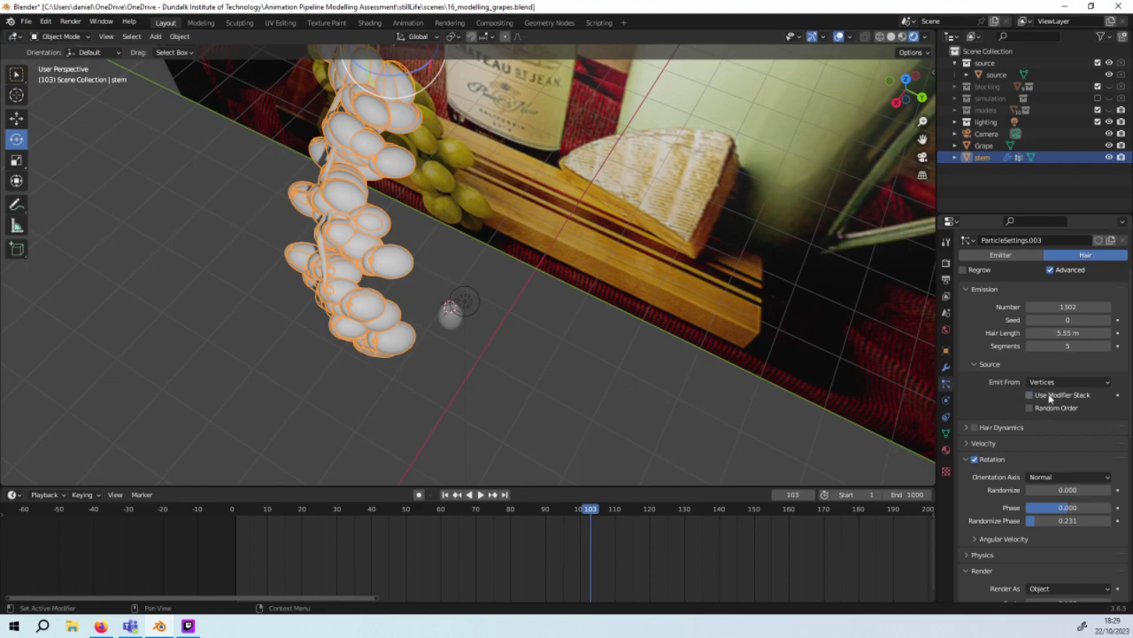
left_click(1050, 407)
left_click(1049, 408)
Step: Raise Randomize Phase to 2.000 and orbit to view the bunch from all sides
scroll(1025, 435, "down", 2)
left_click_drag(1038, 472, 1111, 472)
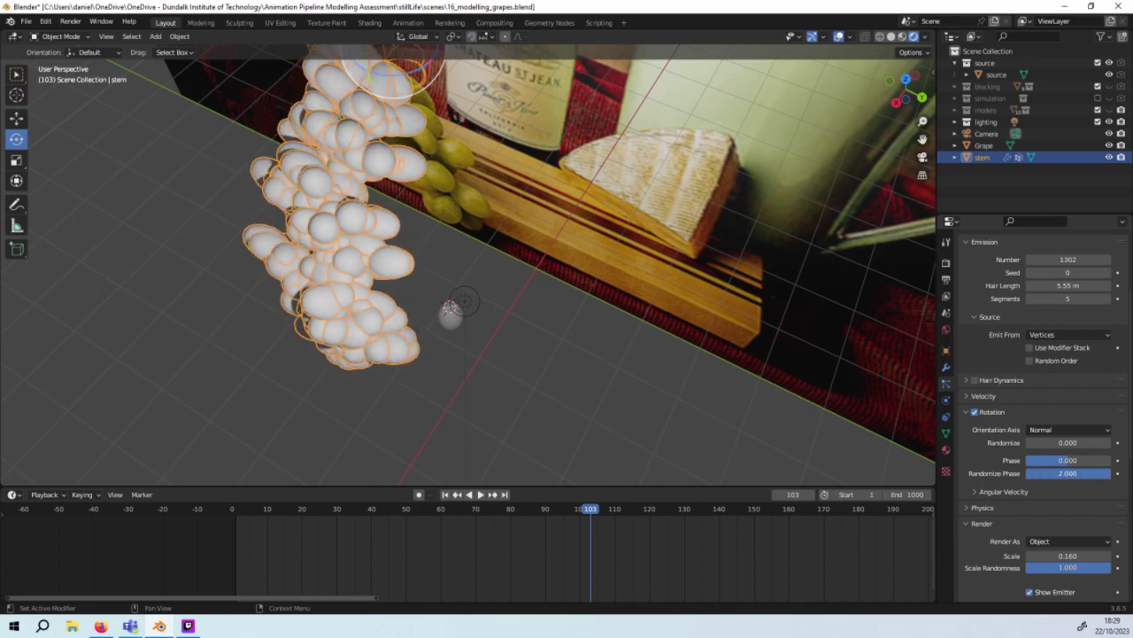
mouse_move(485, 328)
middle_mouse_down()
mouse_move(645, 253)
mouse_move(612, 316)
middle_mouse_up()
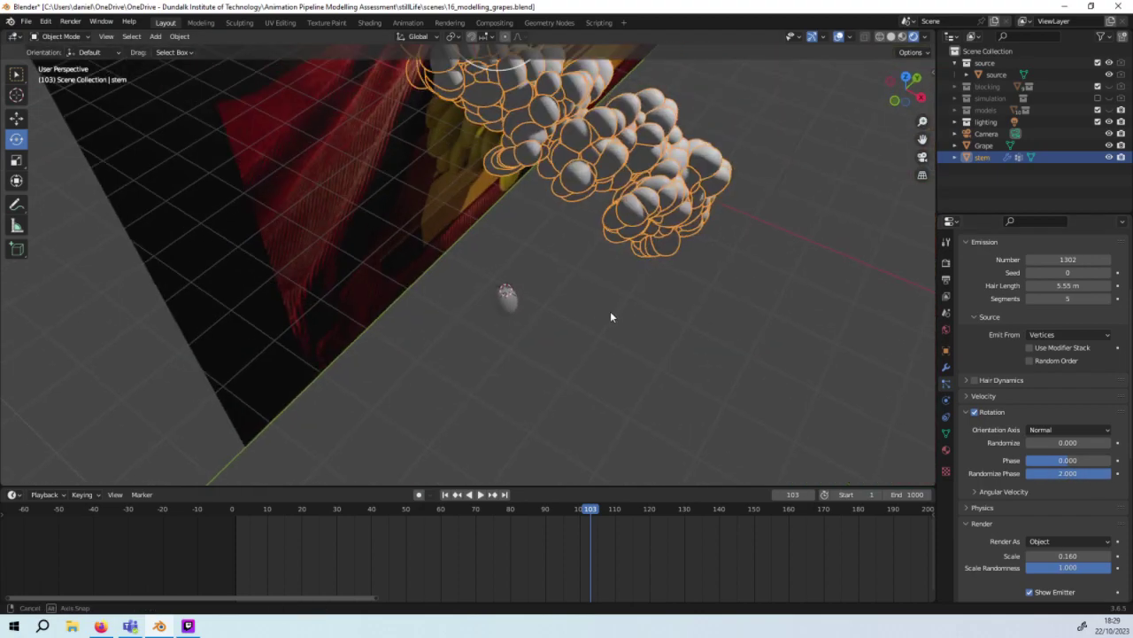
mouse_move(801, 369)
middle_mouse_down()
mouse_move(730, 346)
mouse_move(557, 190)
mouse_move(558, 204)
middle_mouse_up()
scroll(559, 202, "up", 3)
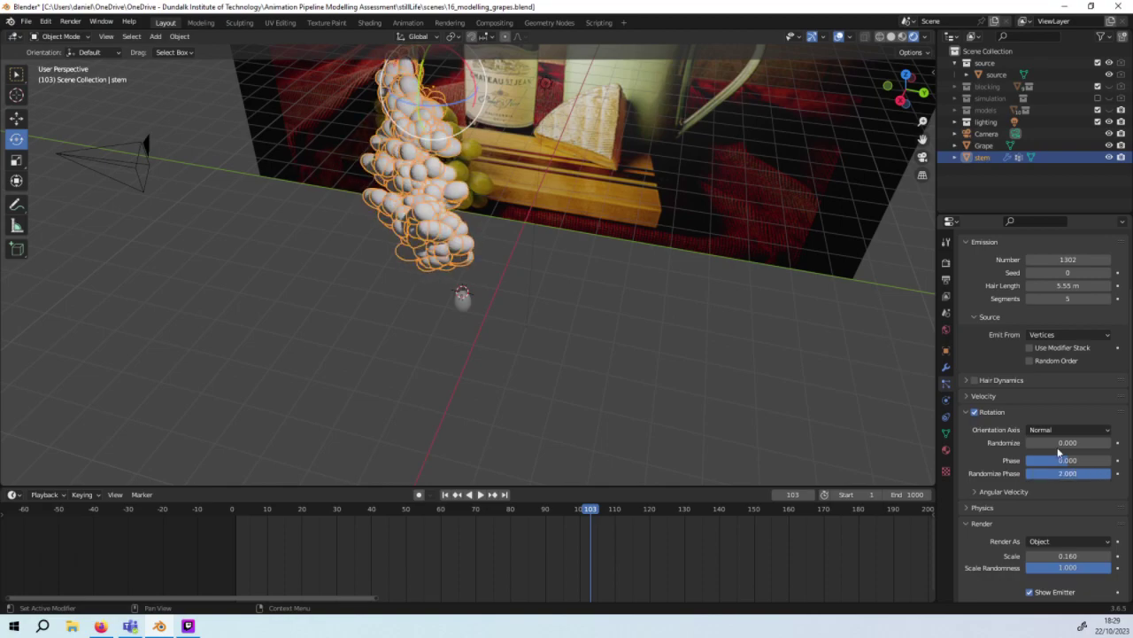
mouse_move(731, 240)
middle_mouse_down()
mouse_move(628, 192)
mouse_move(699, 253)
mouse_move(711, 223)
mouse_move(642, 177)
middle_mouse_up()
scroll(1036, 354, "up", 5)
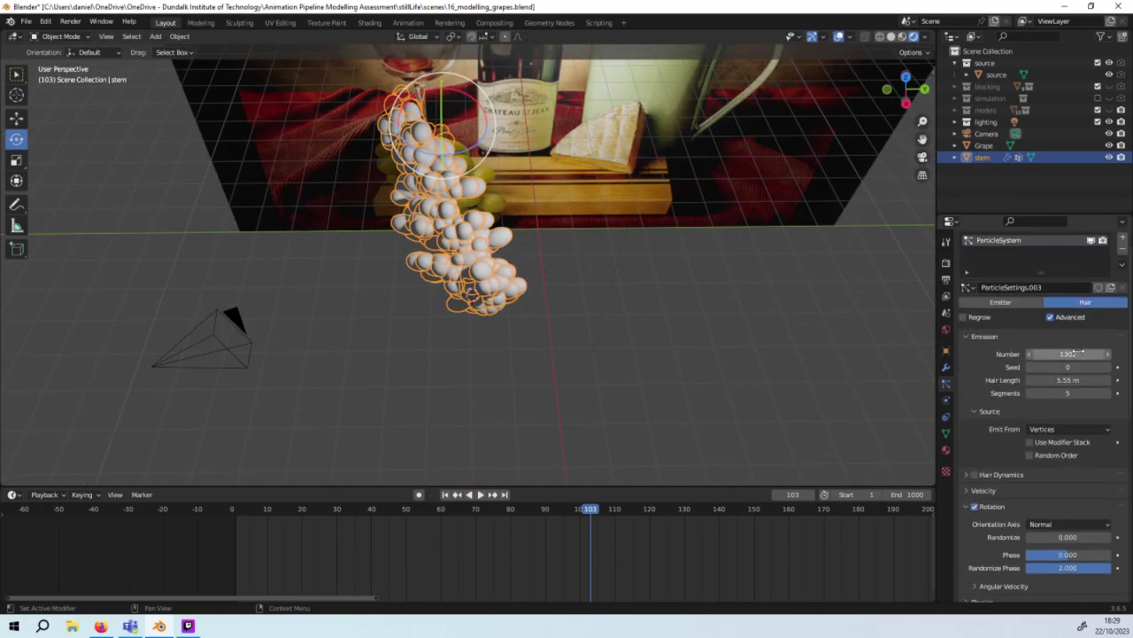
Step: Lower the emission count to 121 and orbit around the grape cluster
left_click_drag(1068, 353, 987, 354)
mouse_move(472, 252)
middle_mouse_down()
mouse_move(541, 195)
mouse_move(600, 172)
mouse_move(677, 213)
mouse_move(691, 270)
mouse_move(805, 278)
mouse_move(921, 231)
mouse_move(38, 213)
mouse_move(195, 288)
middle_mouse_up()
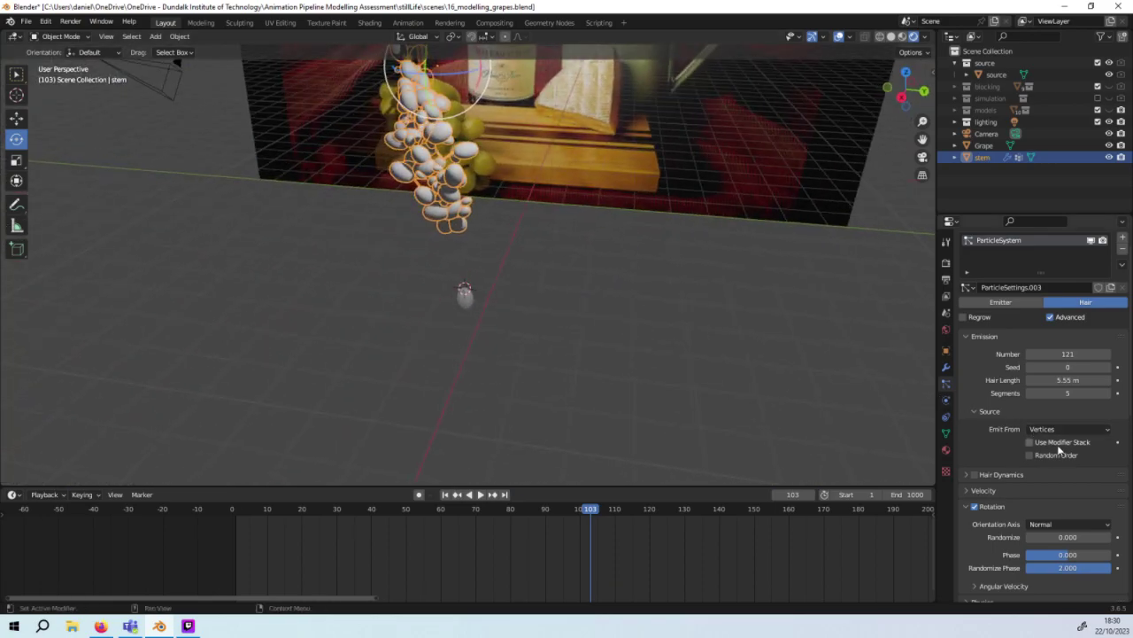
scroll(1058, 448, "down", 1)
scroll(1058, 448, "down", 1)
Step: Collapse Hair Dynamics, peek at the Velocity settings, and inspect the sparser bunch
left_click(963, 428)
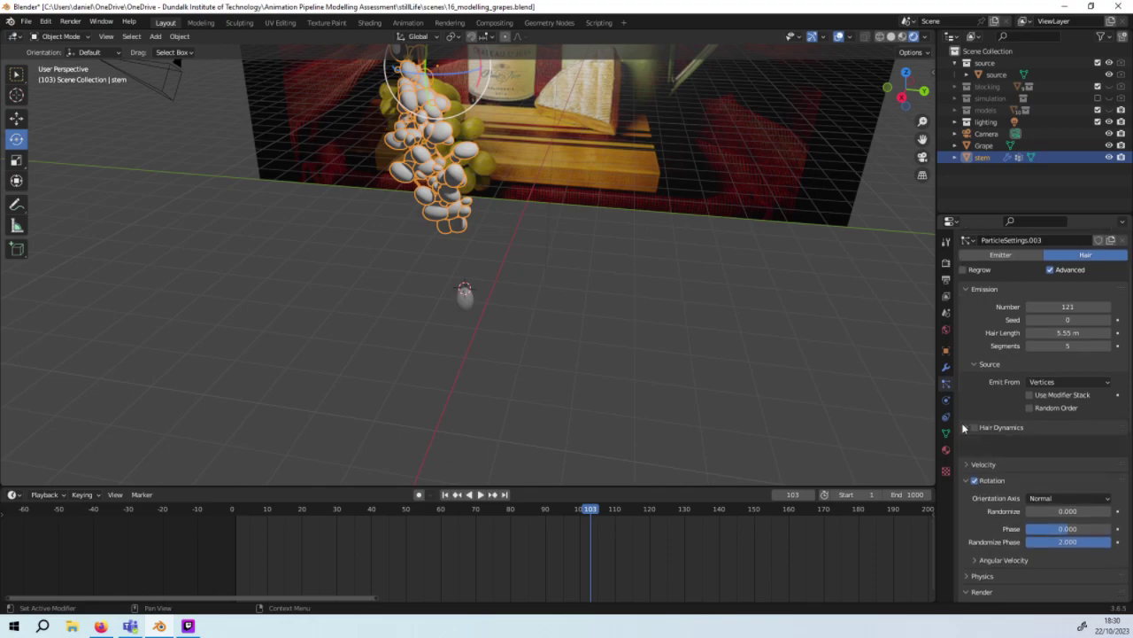
left_click(969, 448)
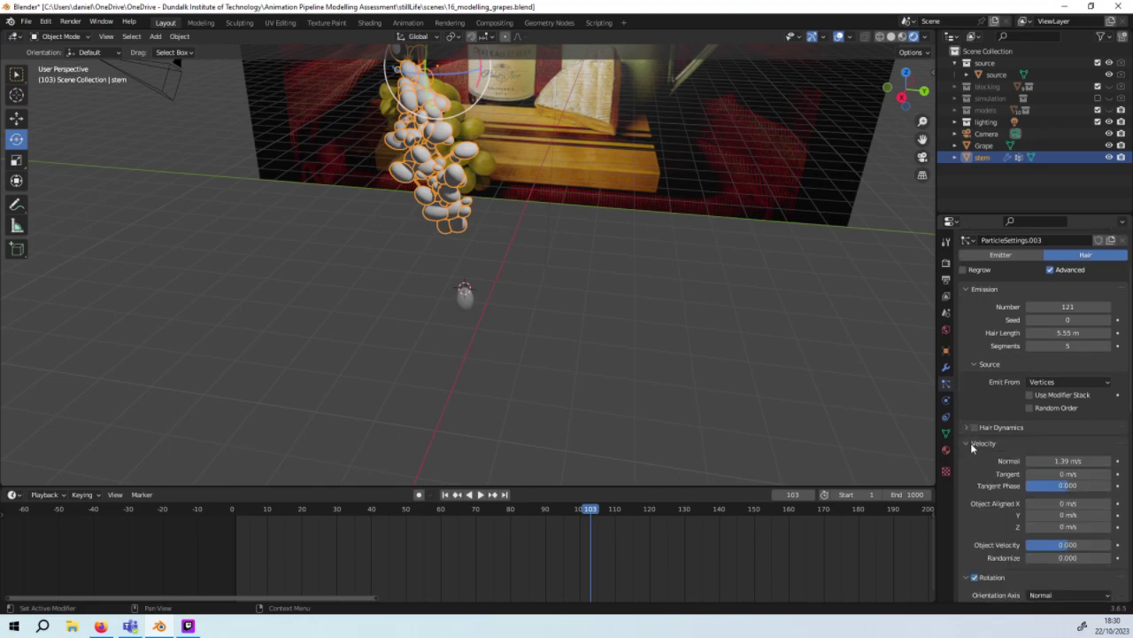
left_click(971, 442)
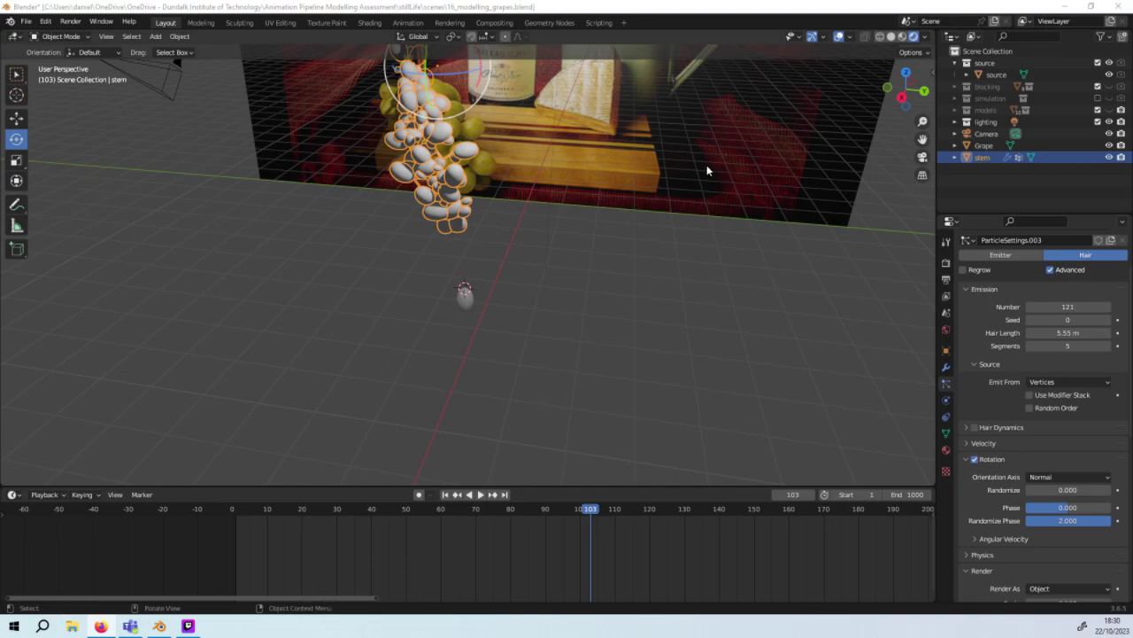
scroll(574, 177, "down", 5)
scroll(571, 174, "up", 6)
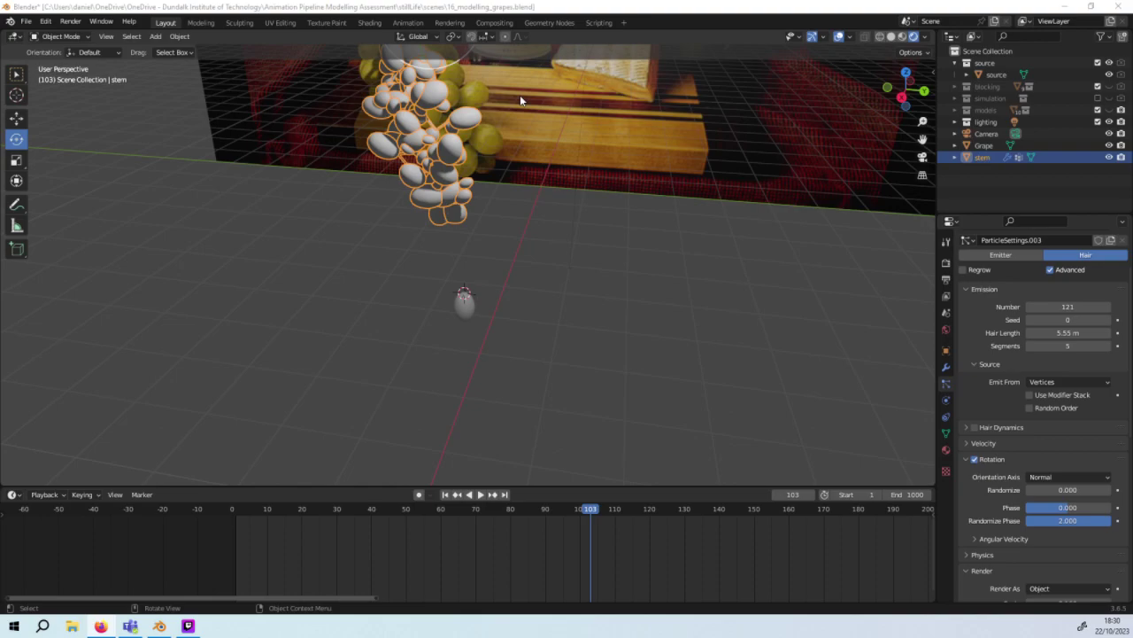
mouse_move(519, 95)
middle_mouse_down()
mouse_move(598, 129)
mouse_move(476, 77)
mouse_move(496, 164)
mouse_move(550, 115)
mouse_move(594, 121)
mouse_move(557, 144)
mouse_move(502, 130)
mouse_move(534, 101)
mouse_move(496, 136)
mouse_move(550, 118)
middle_mouse_up()
Step: Set grape scale to 0.240 and scale randomness to 0.537
scroll(1047, 487, "down", 1)
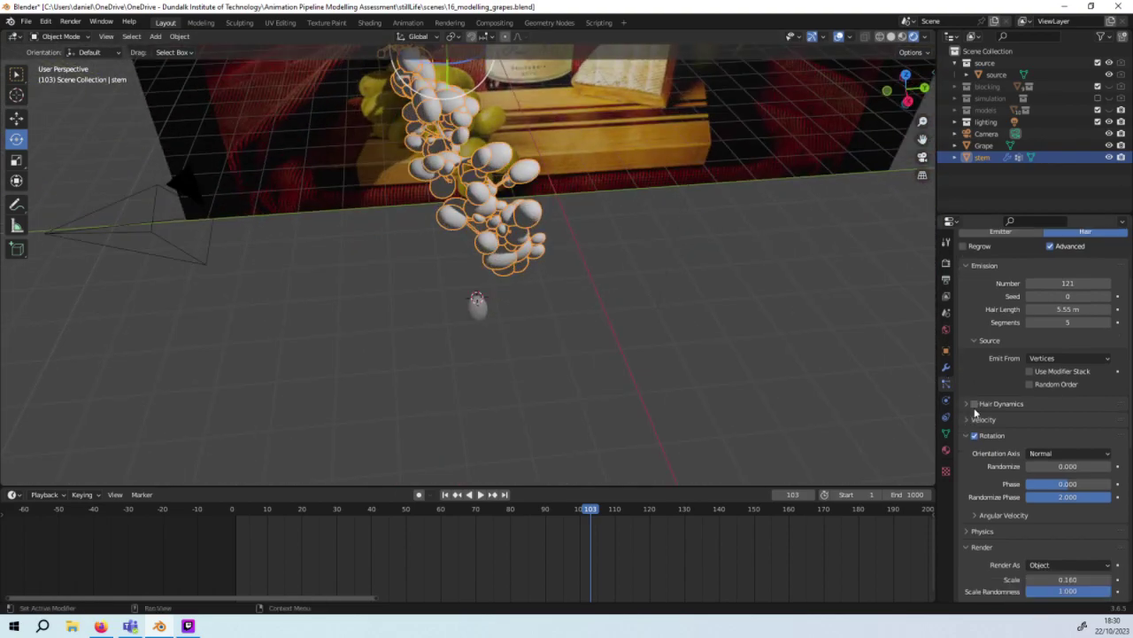
scroll(1046, 493, "down", 2)
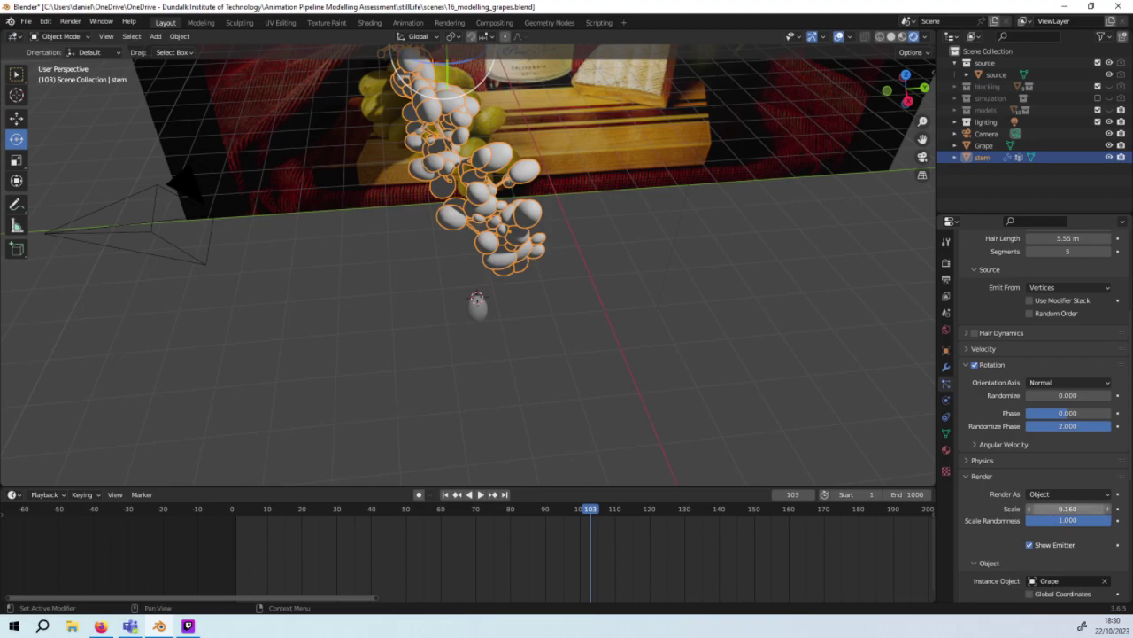
left_click_drag(1068, 508, 1096, 509)
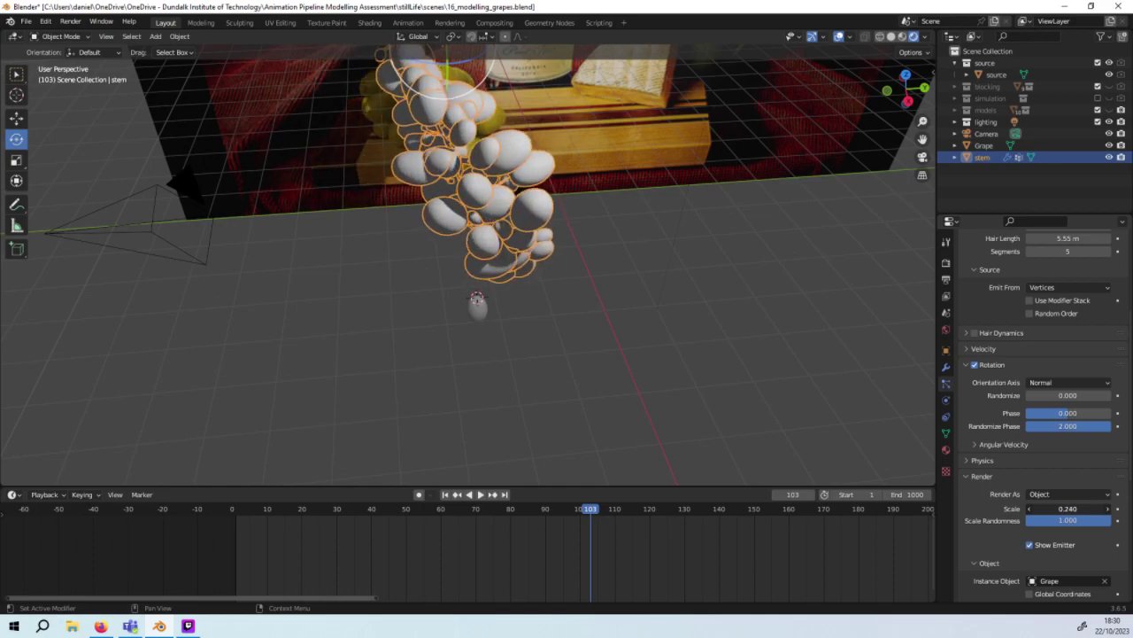
mouse_move(1071, 520)
left_mouse_down()
mouse_move(1036, 520)
mouse_move(1074, 522)
left_mouse_up()
mouse_move(708, 358)
middle_mouse_down()
mouse_move(670, 336)
mouse_move(735, 350)
middle_mouse_up()
Step: Reduce the stem's hair particle count to 28
scroll(1018, 446, "down", 2)
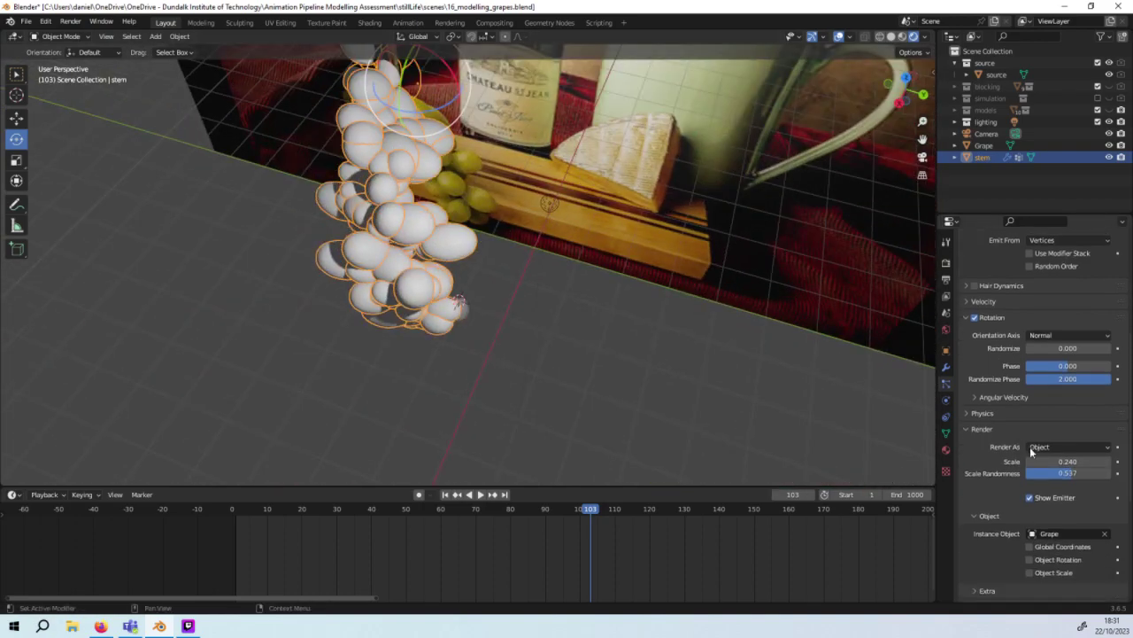
scroll(1001, 416, "down", 1)
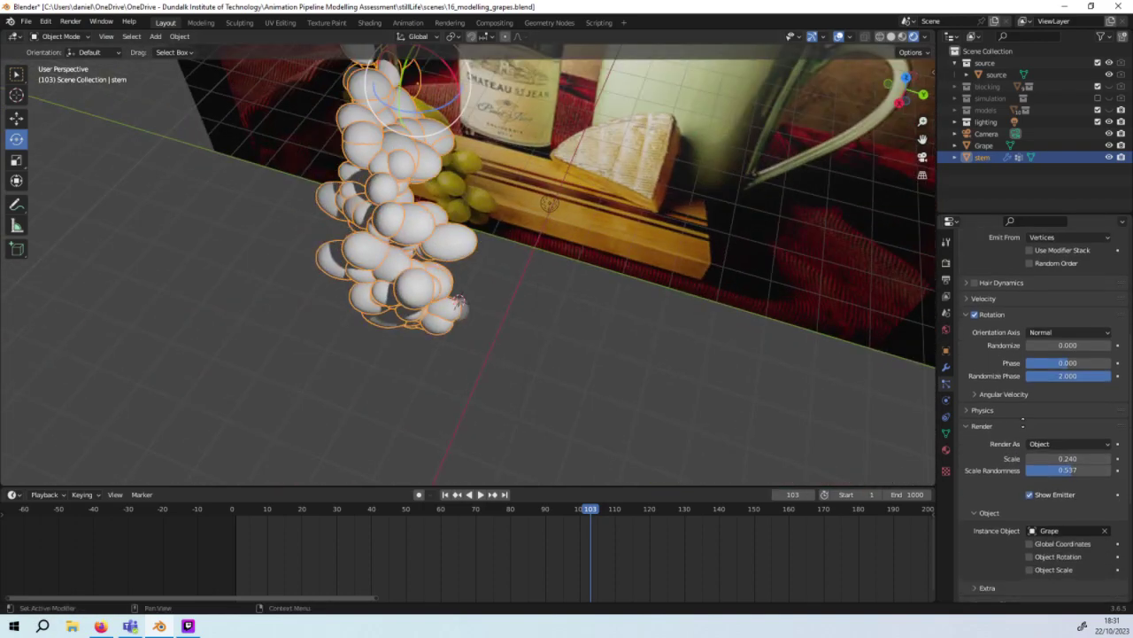
scroll(1015, 370, "down", 1)
scroll(1015, 370, "up", 2)
scroll(1014, 370, "up", 1)
scroll(1014, 370, "up", 1)
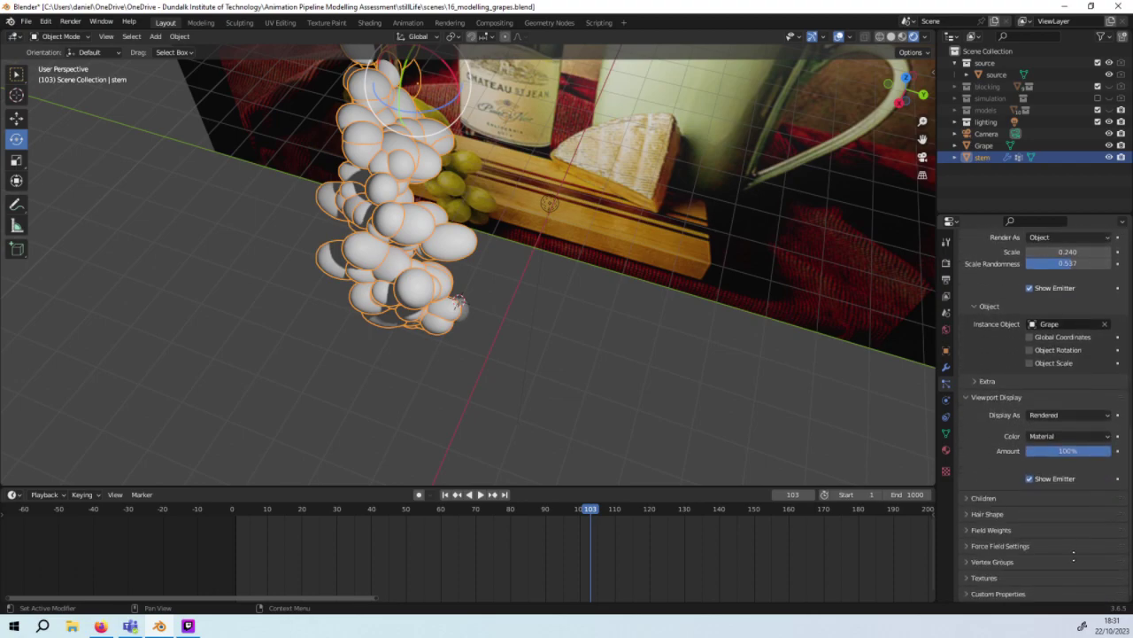
scroll(1015, 370, "up", 2)
mouse_move(1068, 378)
left_mouse_down()
mouse_move(1036, 377)
mouse_move(1098, 376)
left_mouse_up()
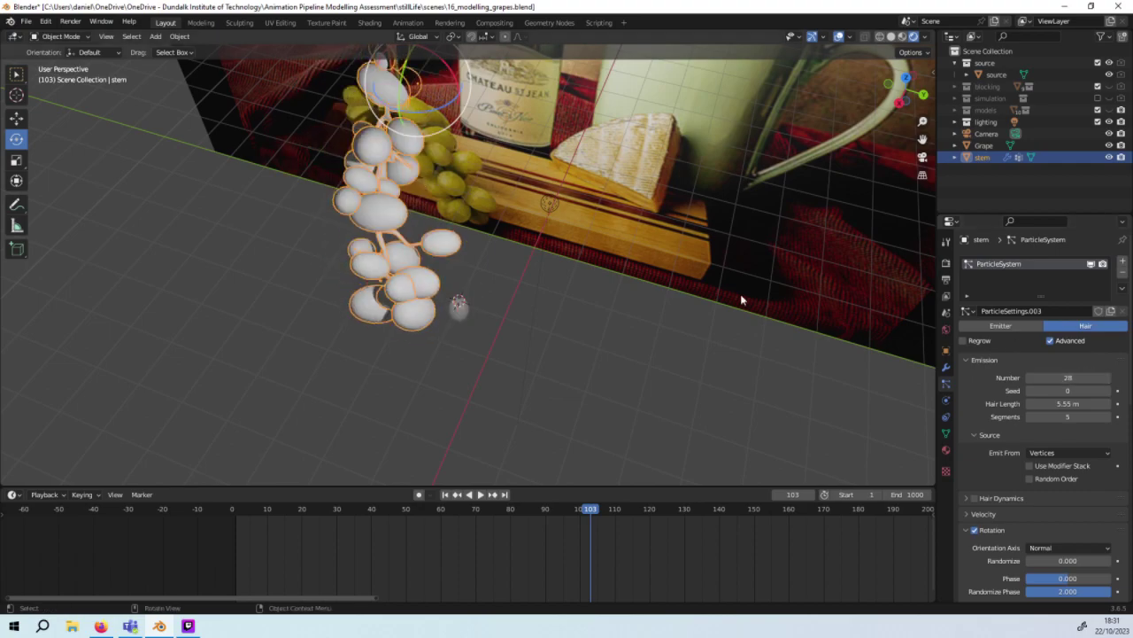
Step: Set the grape count to 20, then step it up one at a time to 27
middle_click_drag(740, 294, 775, 267)
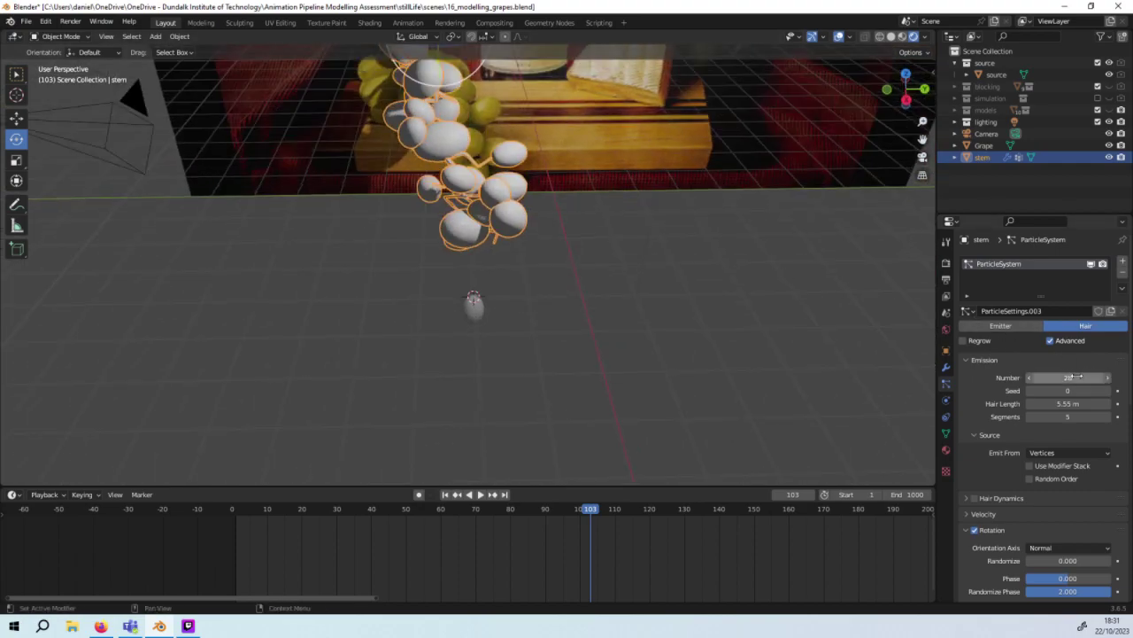
left_click_drag(1082, 377, 1040, 377)
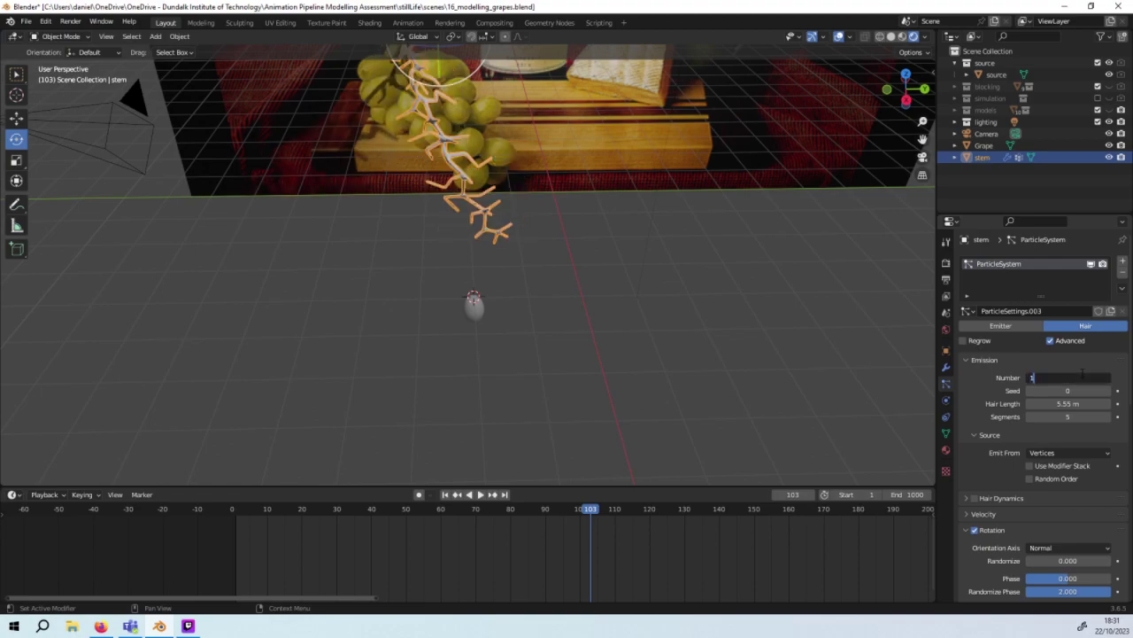
type("20")
key("Return")
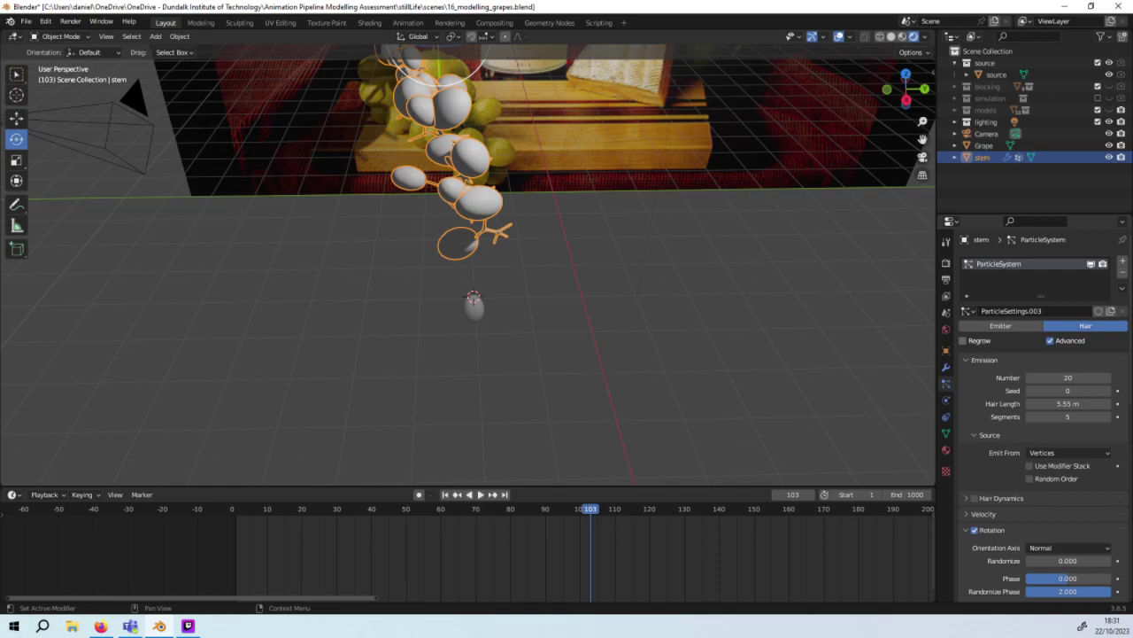
left_click(1106, 379)
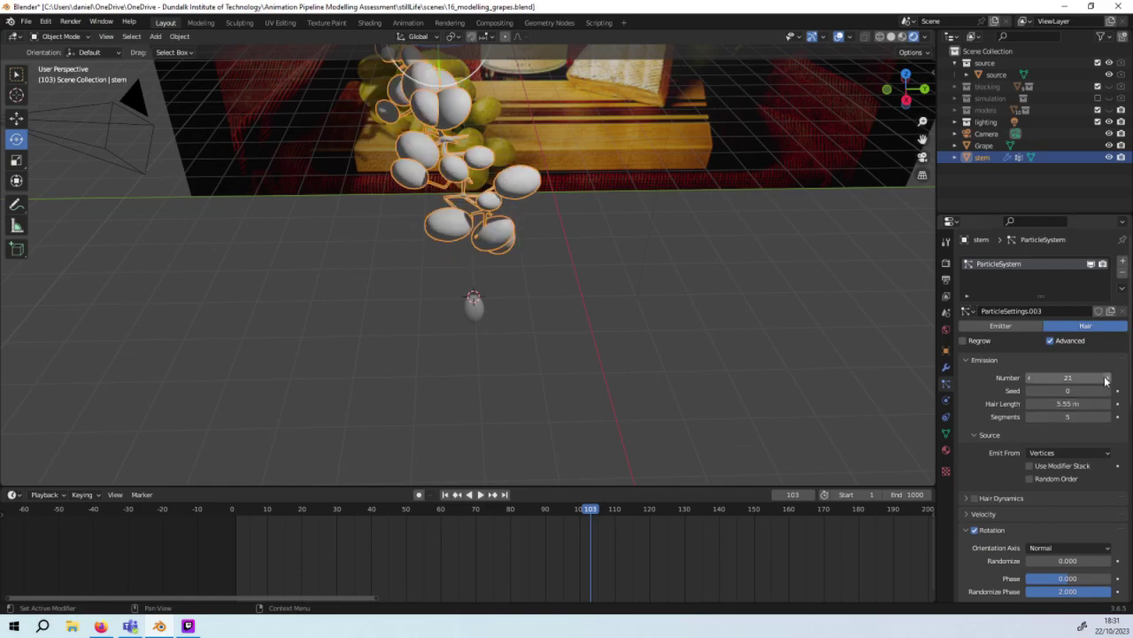
left_click(1106, 379)
left_click(1107, 379)
left_click(1106, 379)
left_click(1108, 379)
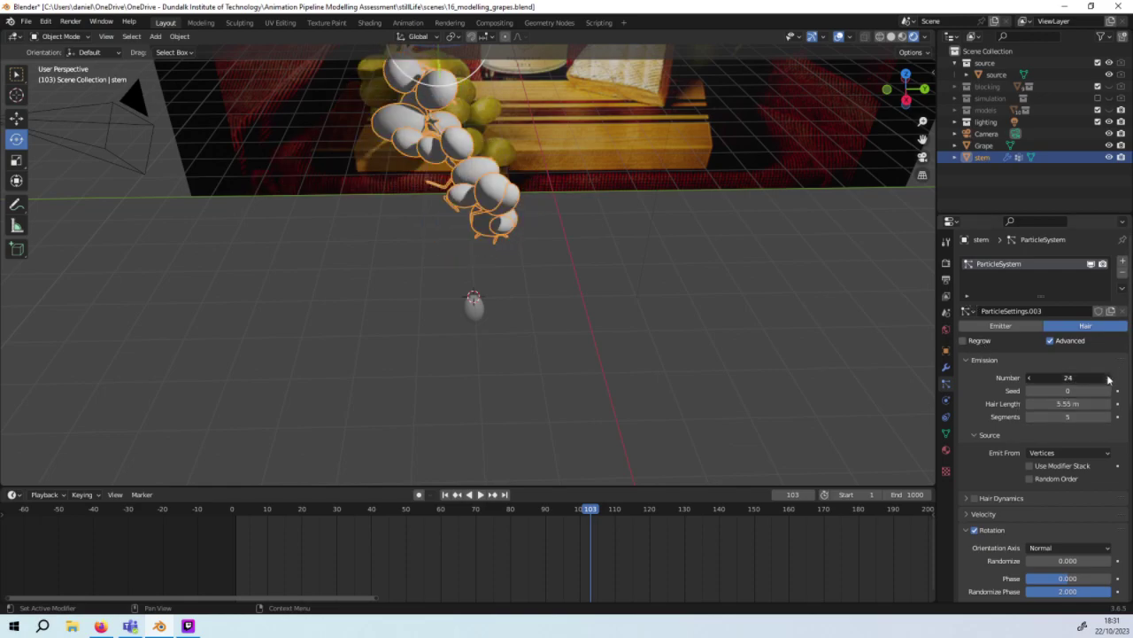
left_click(1108, 379)
left_click(1107, 379)
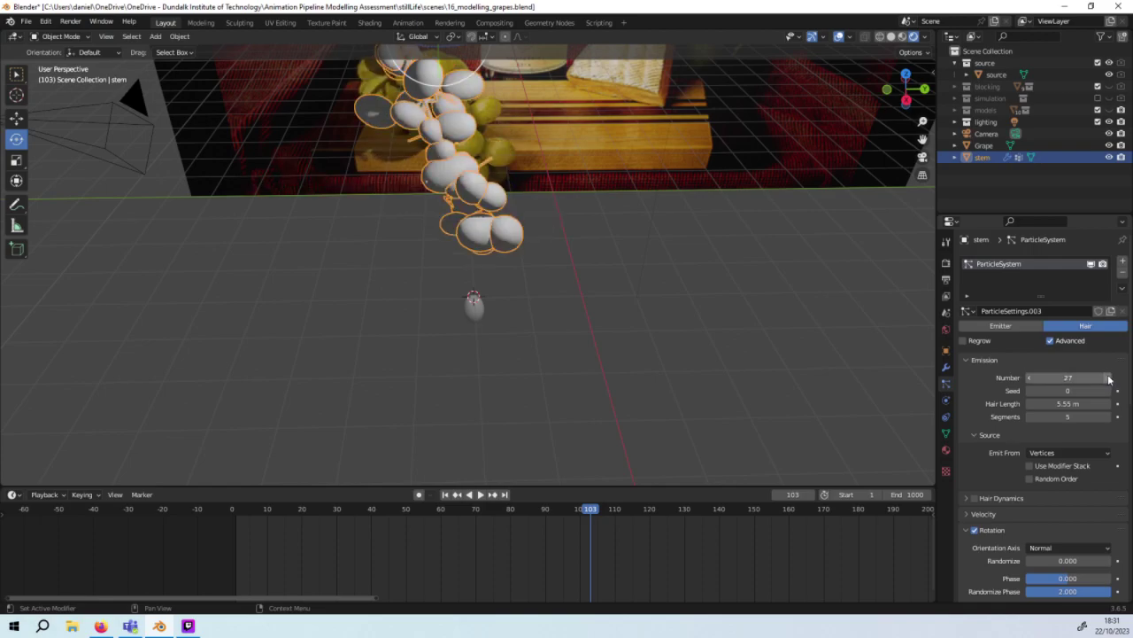
mouse_move(696, 110)
middle_mouse_down()
mouse_move(508, 134)
mouse_move(523, 165)
mouse_move(680, 91)
middle_mouse_up()
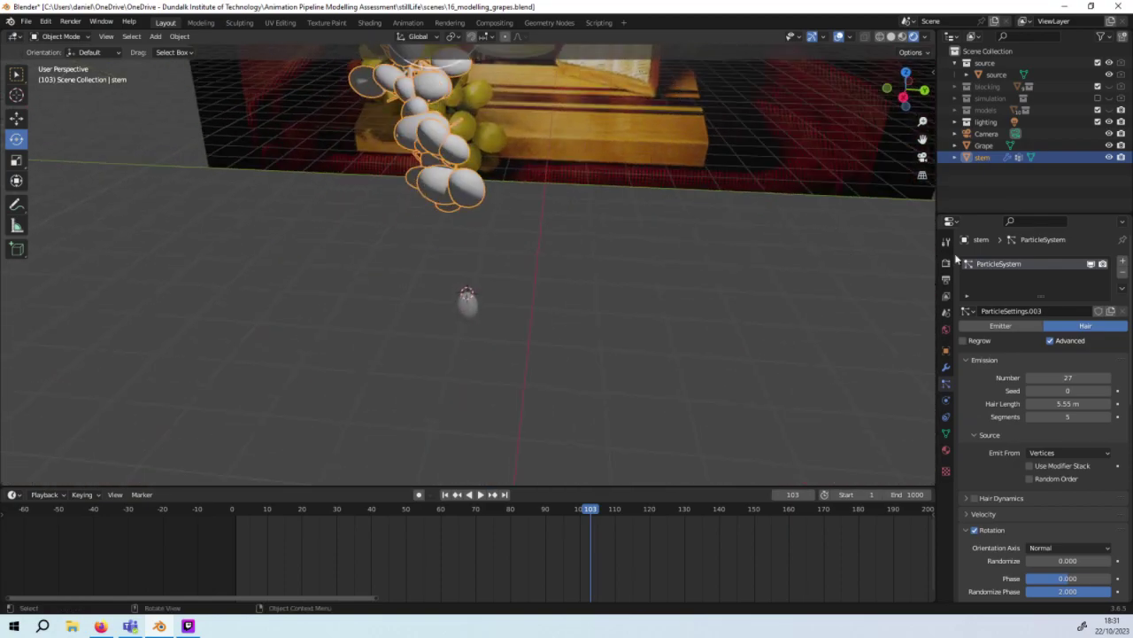
Step: Try emitting hairs from Faces and Volume, then return to Vertices
left_click(1079, 453)
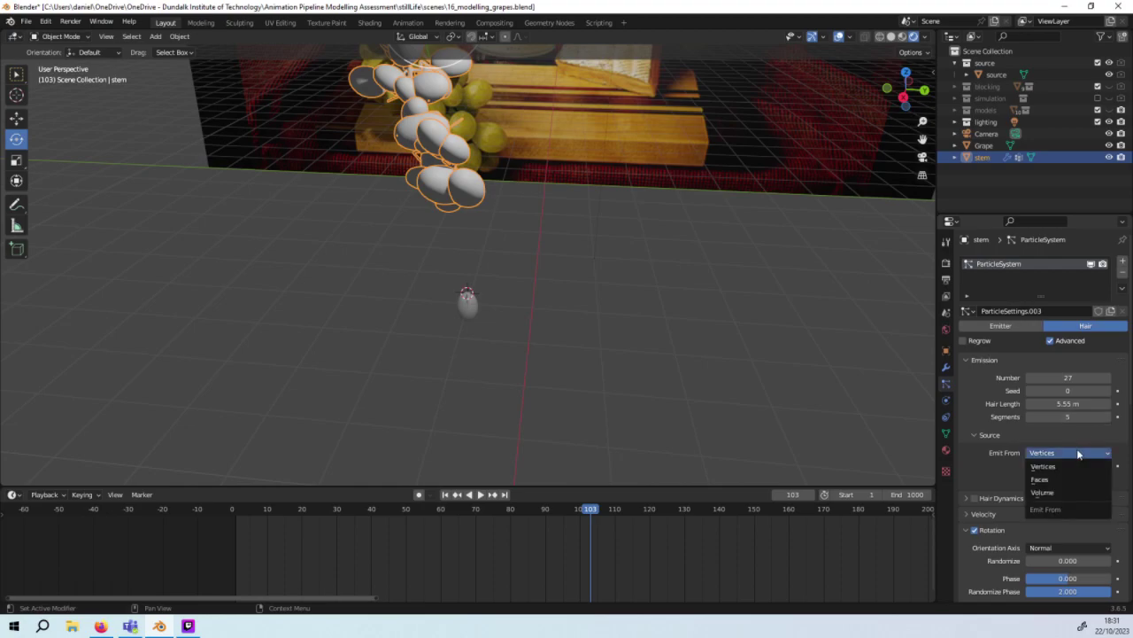
left_click(1042, 466)
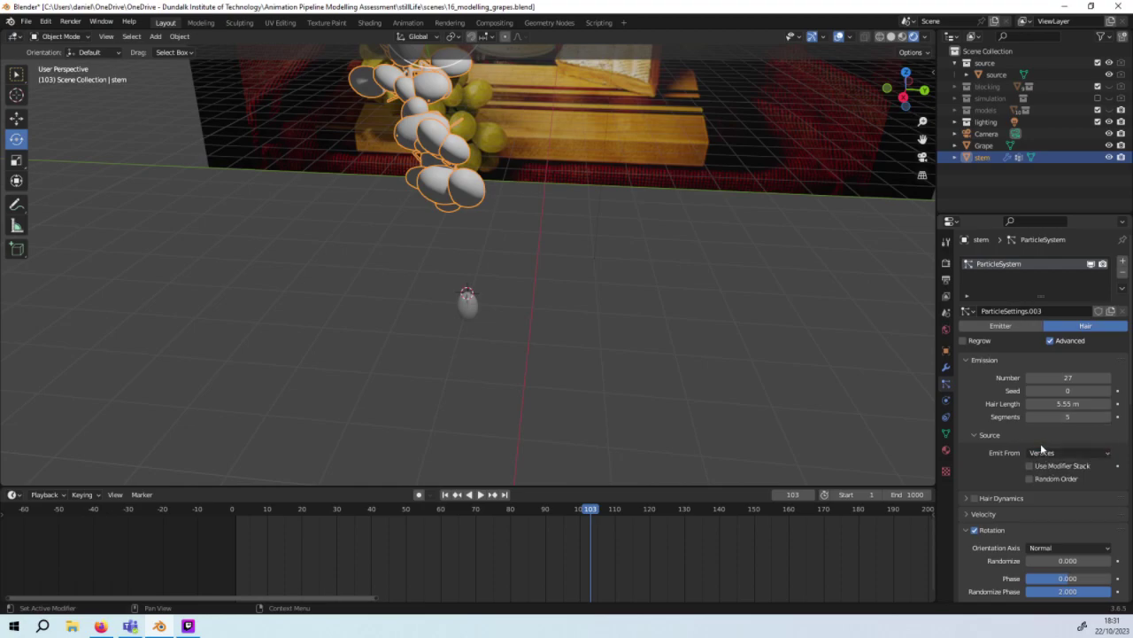
left_click(1040, 449)
left_click(1052, 480)
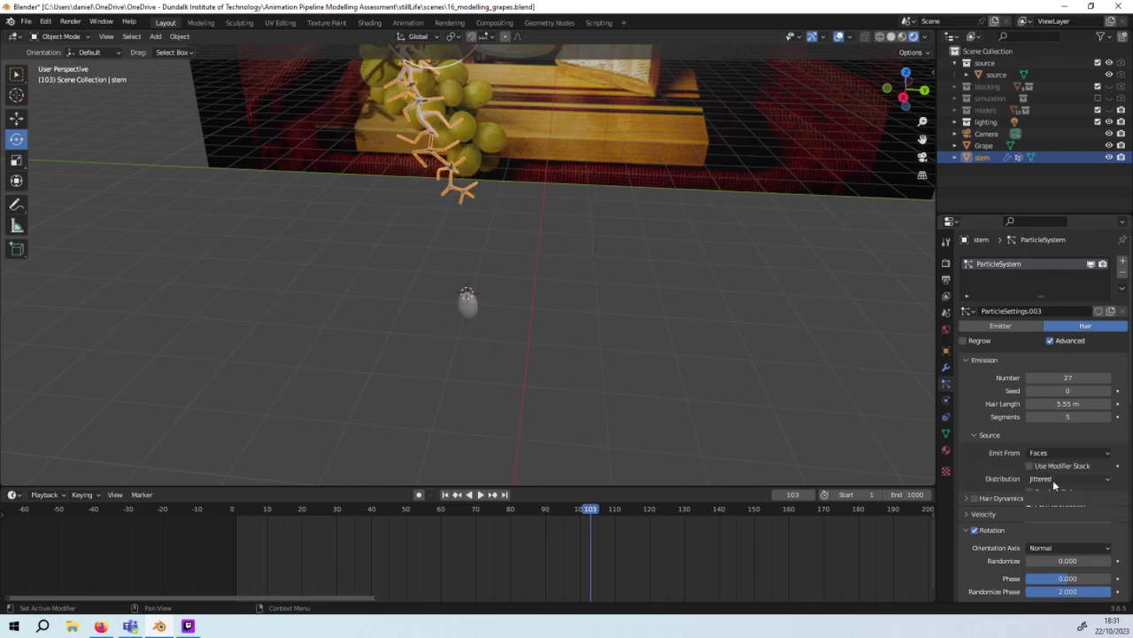
left_click(1032, 451)
left_click(1044, 465)
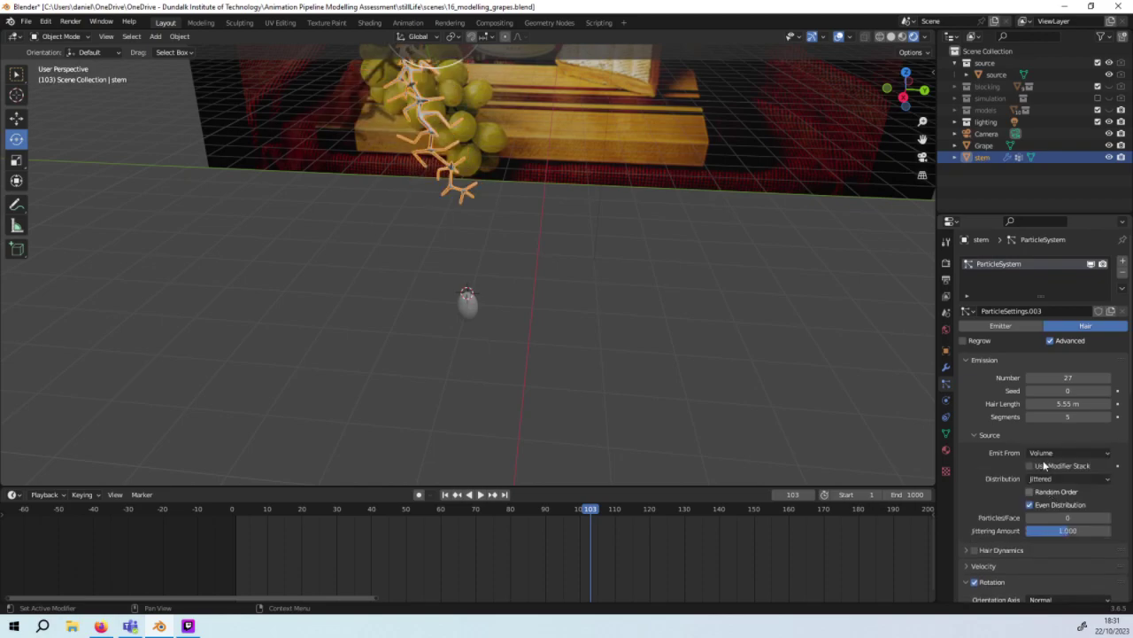
left_click(1040, 452)
left_click(1041, 459)
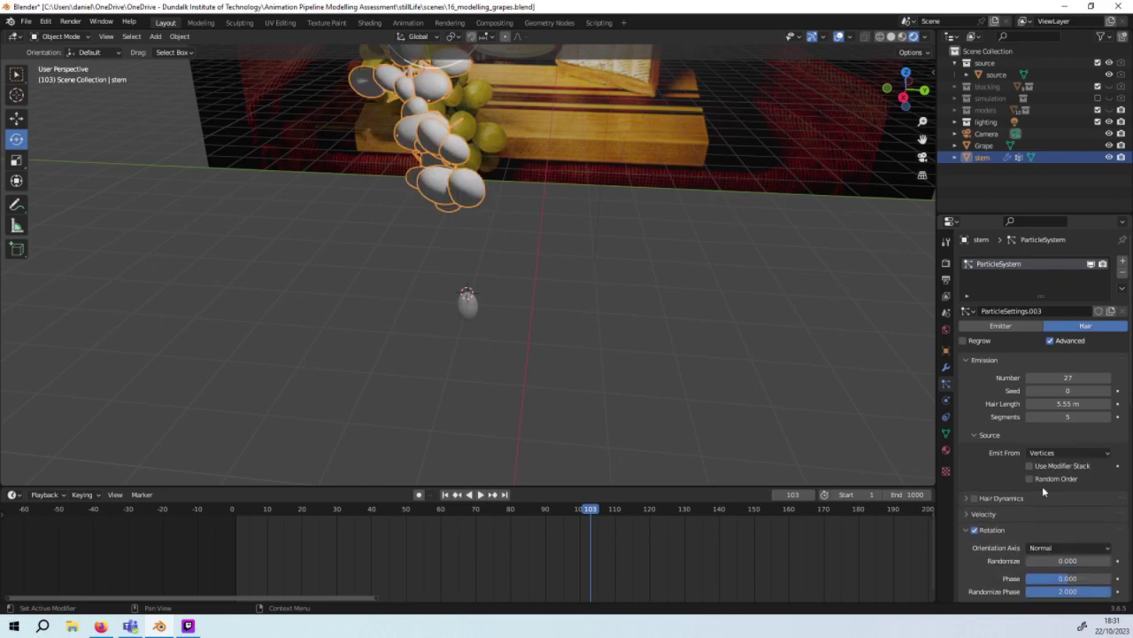
Step: Compare Random Order on and off, leave it off, and lower the rotation Phase
left_click(1030, 478)
left_click(1041, 478)
left_click(1041, 478)
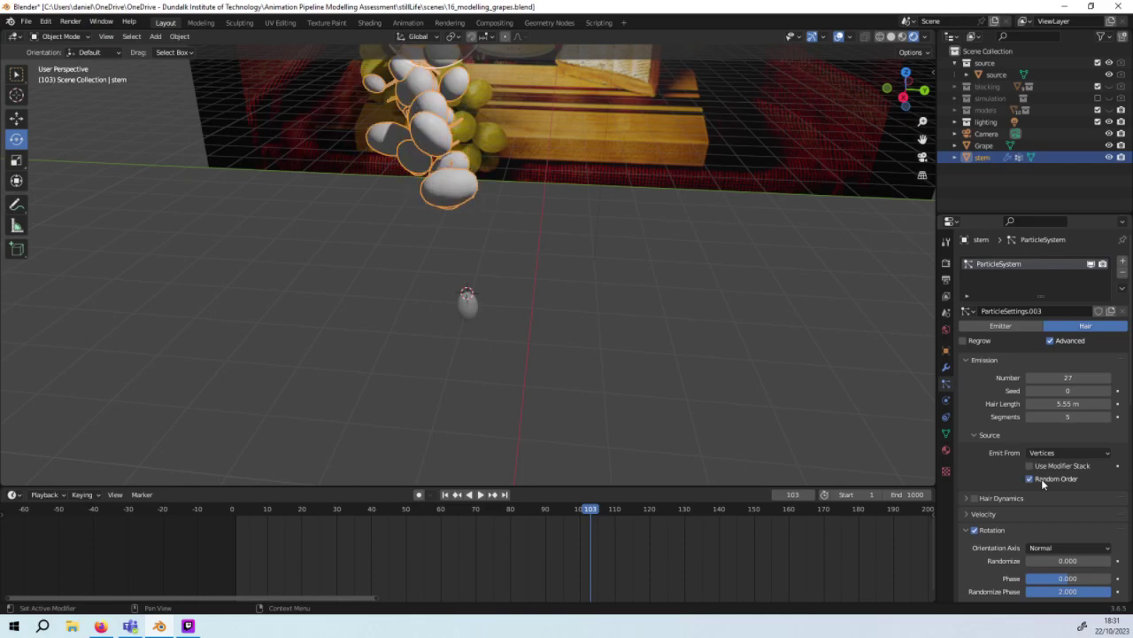
left_click(1041, 478)
left_click(1041, 478)
left_click(1041, 478)
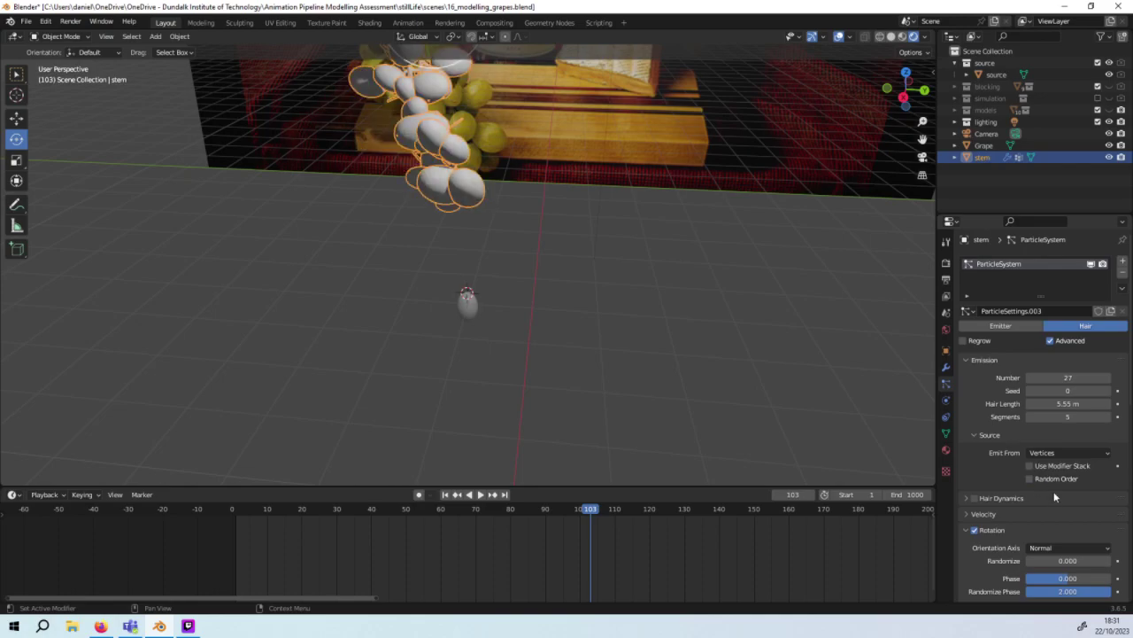
scroll(1081, 555, "down", 1)
mouse_move(1068, 568)
left_mouse_down()
mouse_move(1027, 567)
mouse_move(1106, 568)
mouse_move(1027, 554)
left_mouse_up()
Step: Try a rotation Phase of -1.000, then undo it back to 0
left_click_drag(1069, 554, 1077, 556)
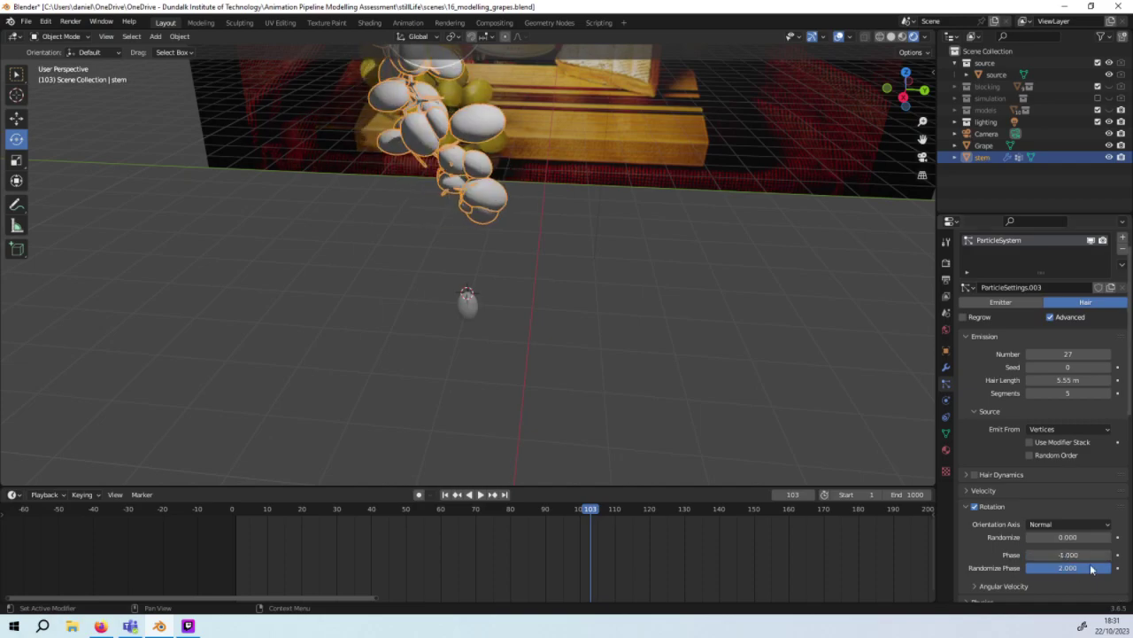
scroll(1090, 532, "down", 8)
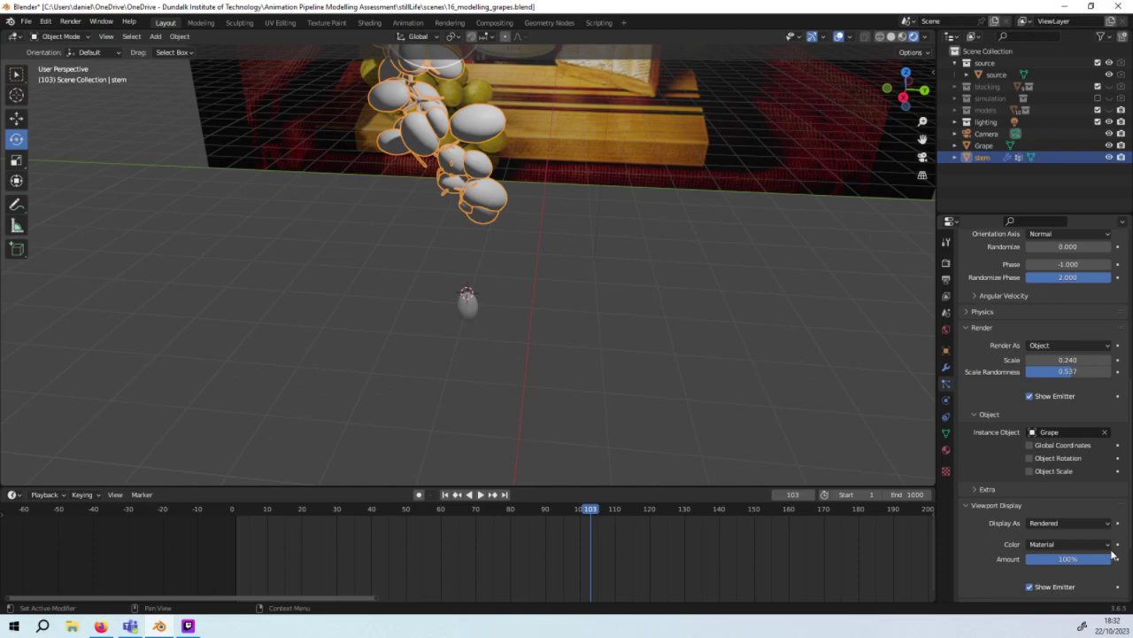
scroll(1104, 498, "down", 1)
scroll(1107, 496, "up", 4)
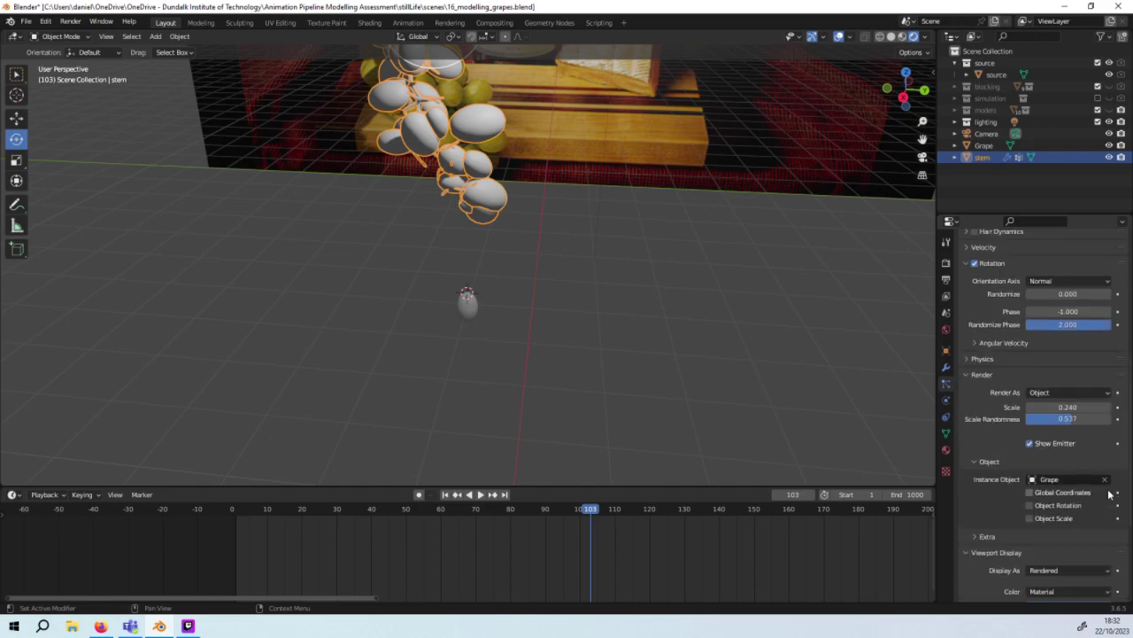
scroll(1109, 487, "up", 1)
key("ctrl+z")
key("ctrl+z")
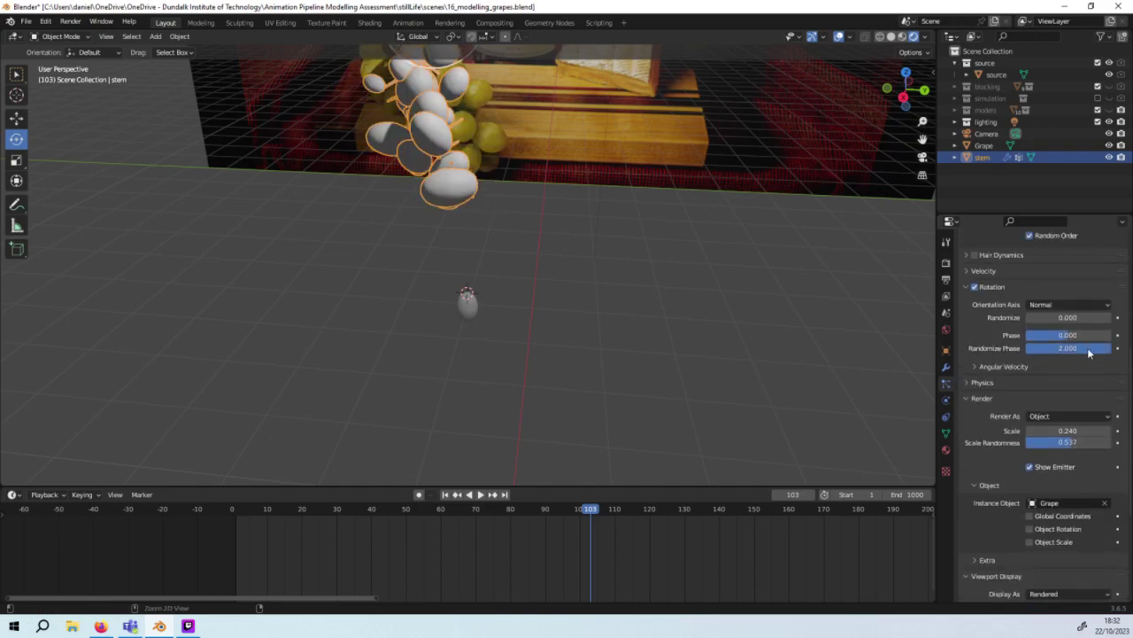
Step: Set Randomize Phase to 1.000 and rotation Randomize to 1.000
left_click_drag(1095, 348, 1059, 348)
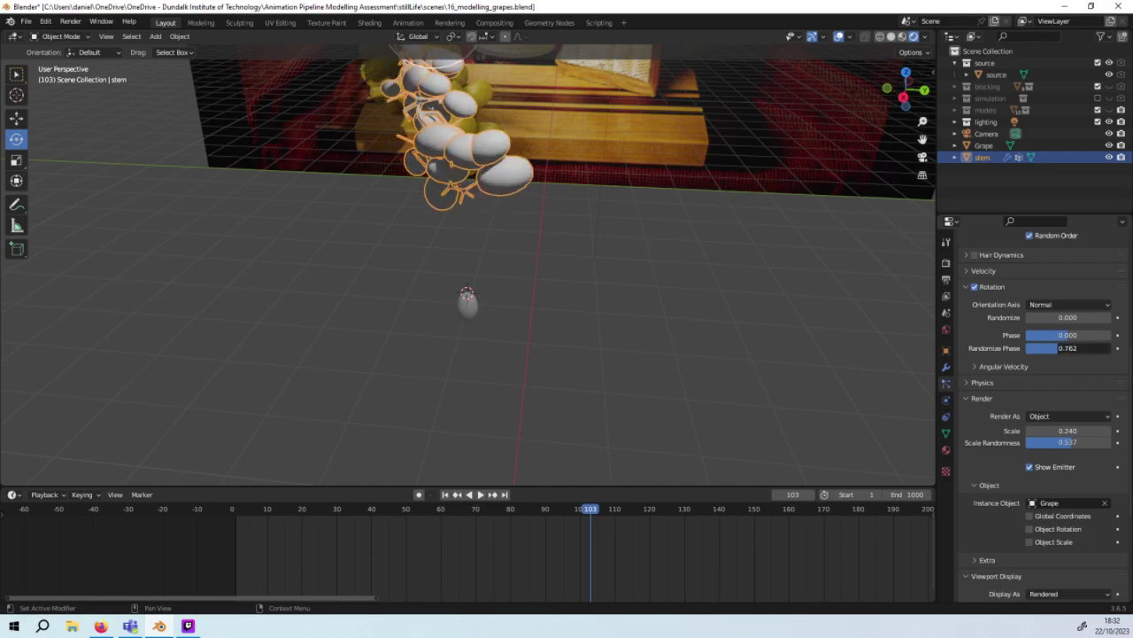
left_click(1068, 348)
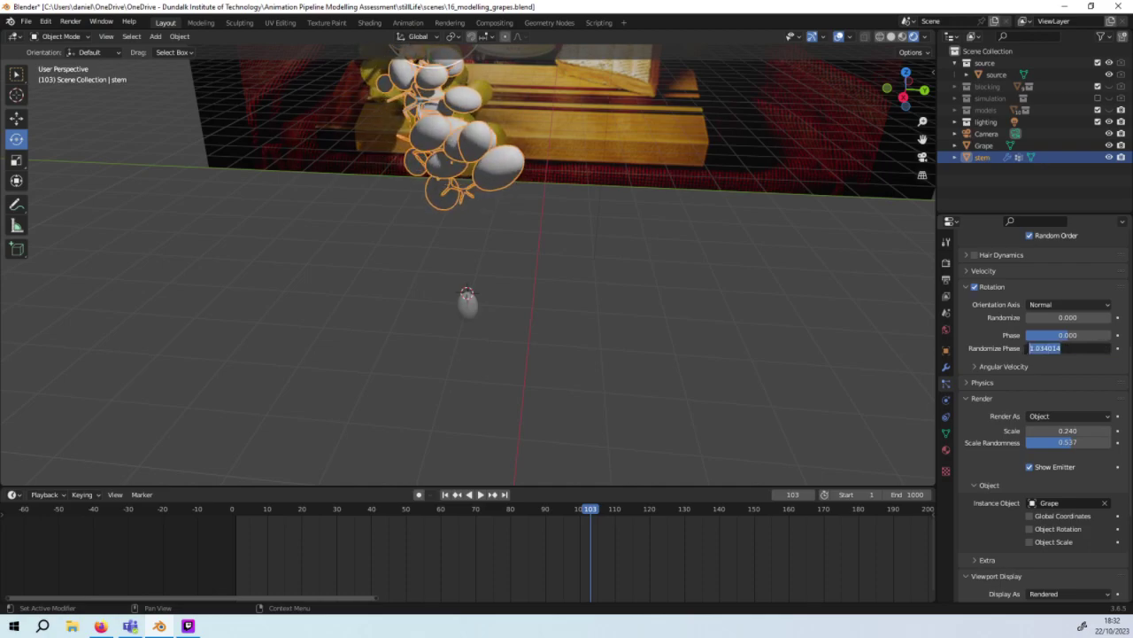
type("1")
key("Return")
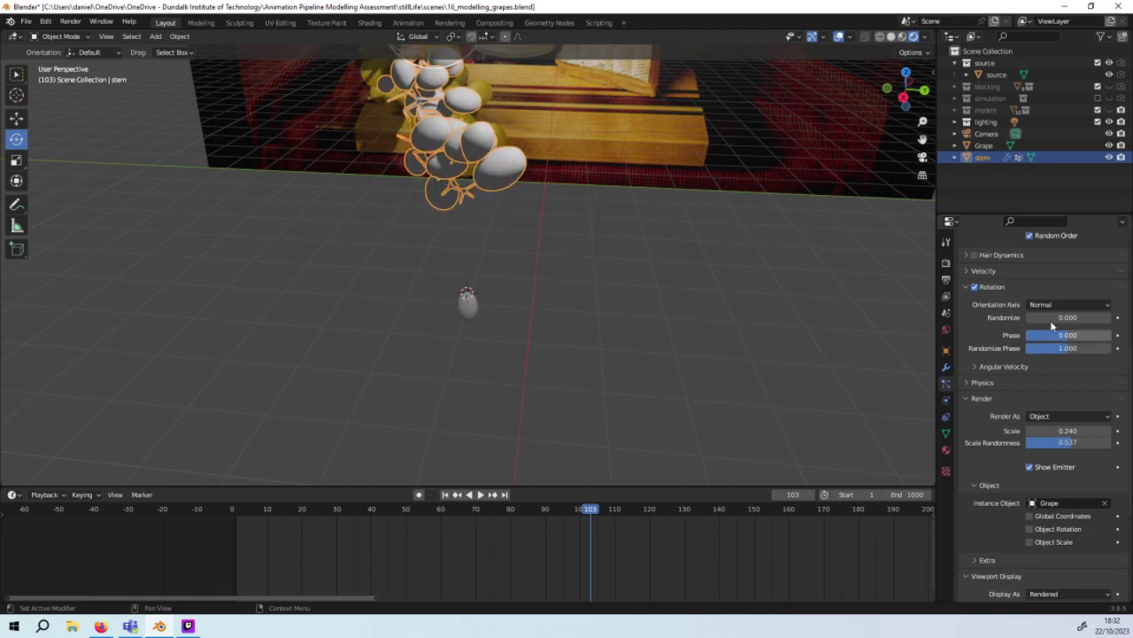
left_click_drag(1062, 317, 1106, 317)
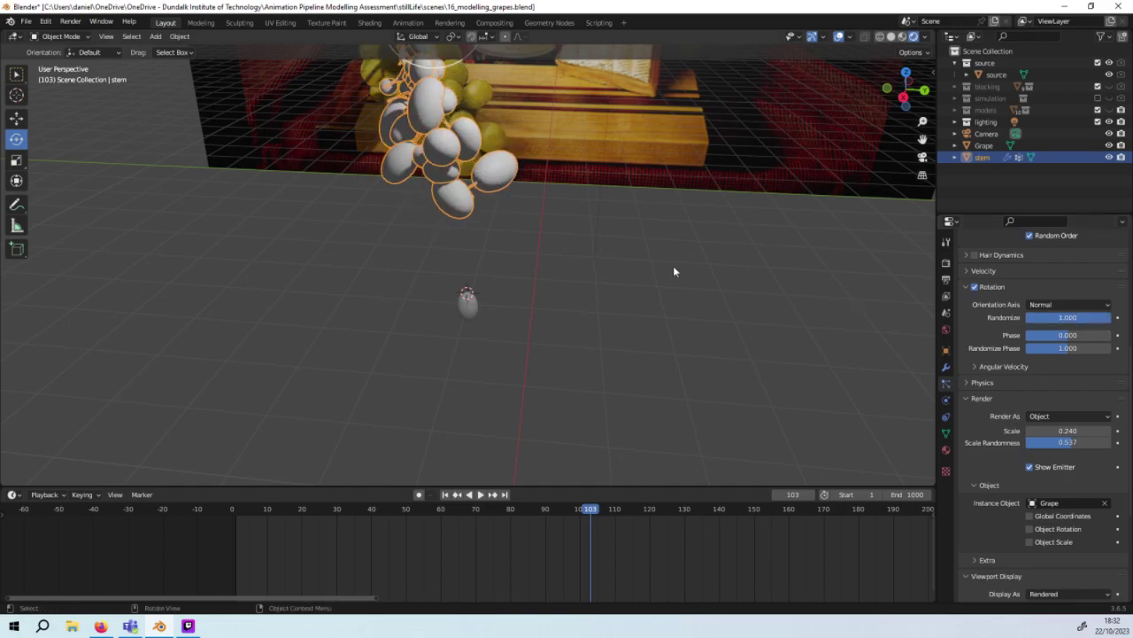
Step: Shrink the grape instance scale toward 0.15
mouse_move(673, 265)
middle_mouse_down()
mouse_move(679, 309)
mouse_move(845, 316)
middle_mouse_up()
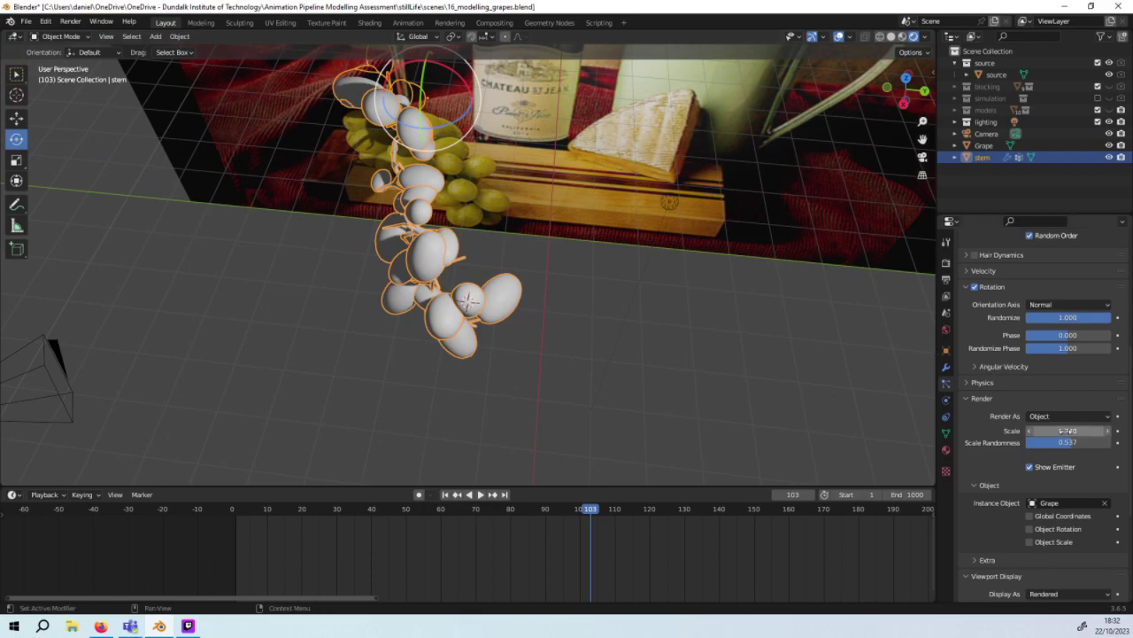
left_click_drag(1068, 430, 1054, 430)
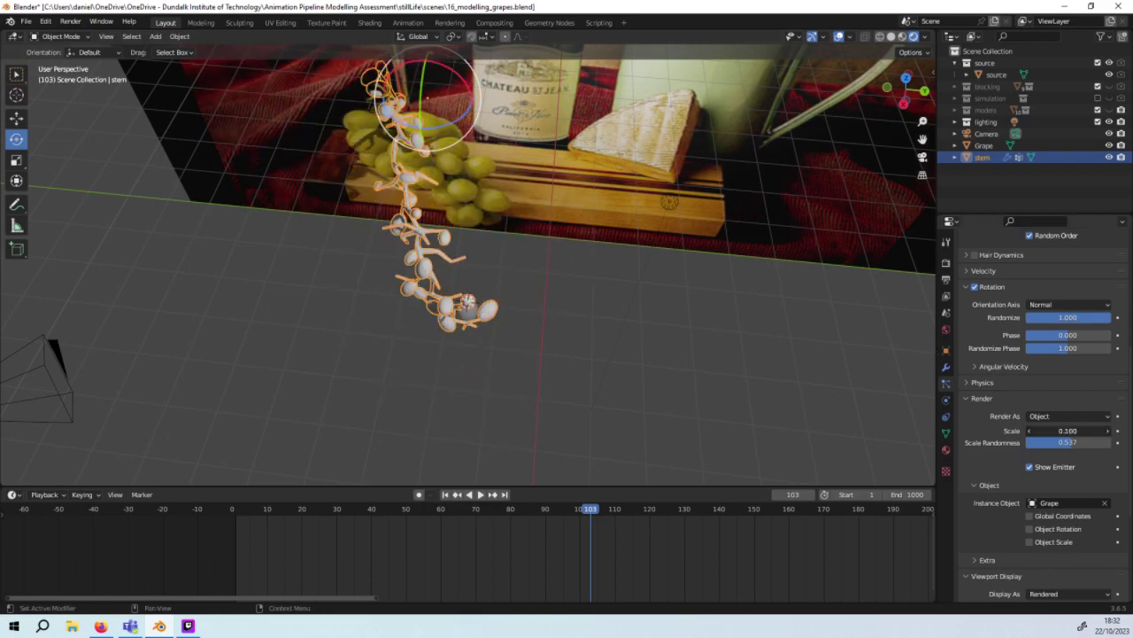
left_click(1068, 431)
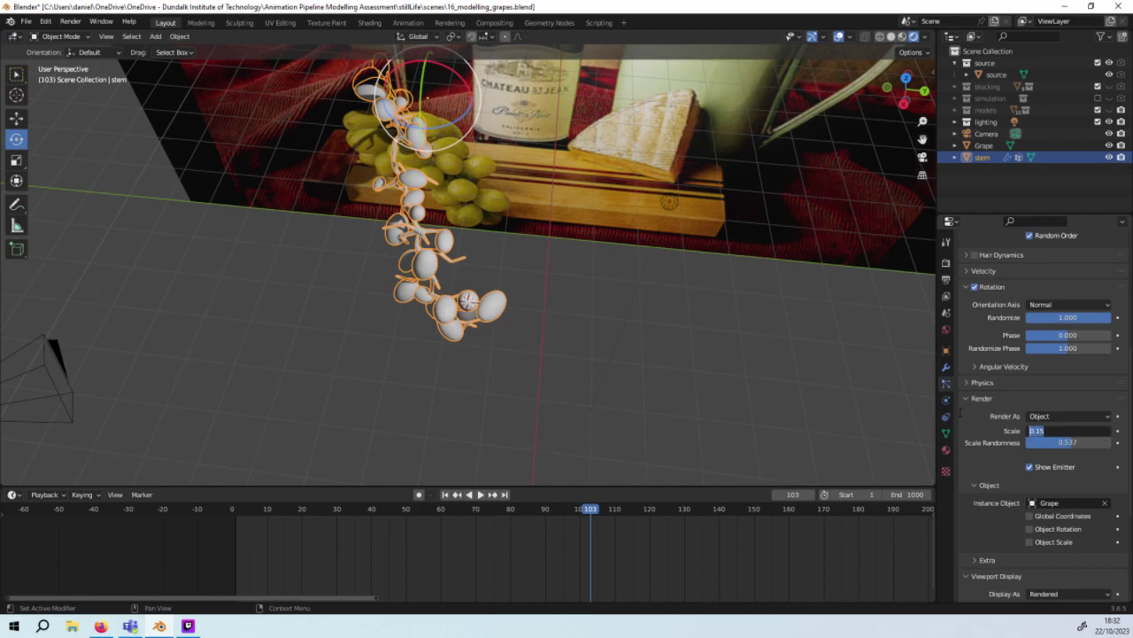
Step: Try a grape instance scale of 2, revert it, then set 0.2 and adjust rotation randomness
type("2")
key("Return")
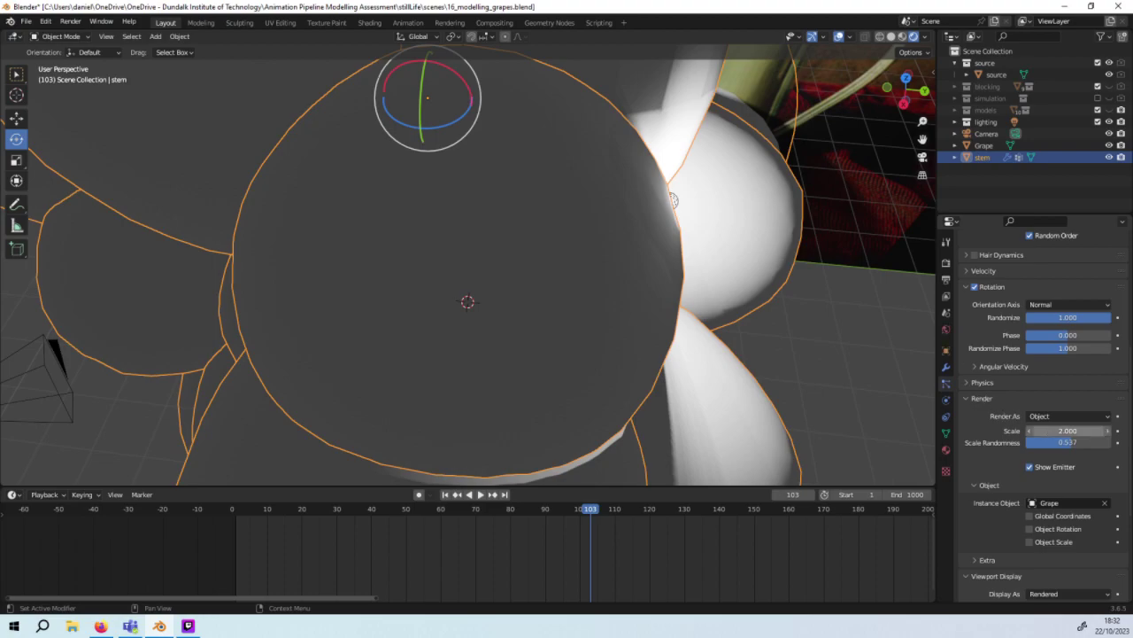
key("ctrl+z")
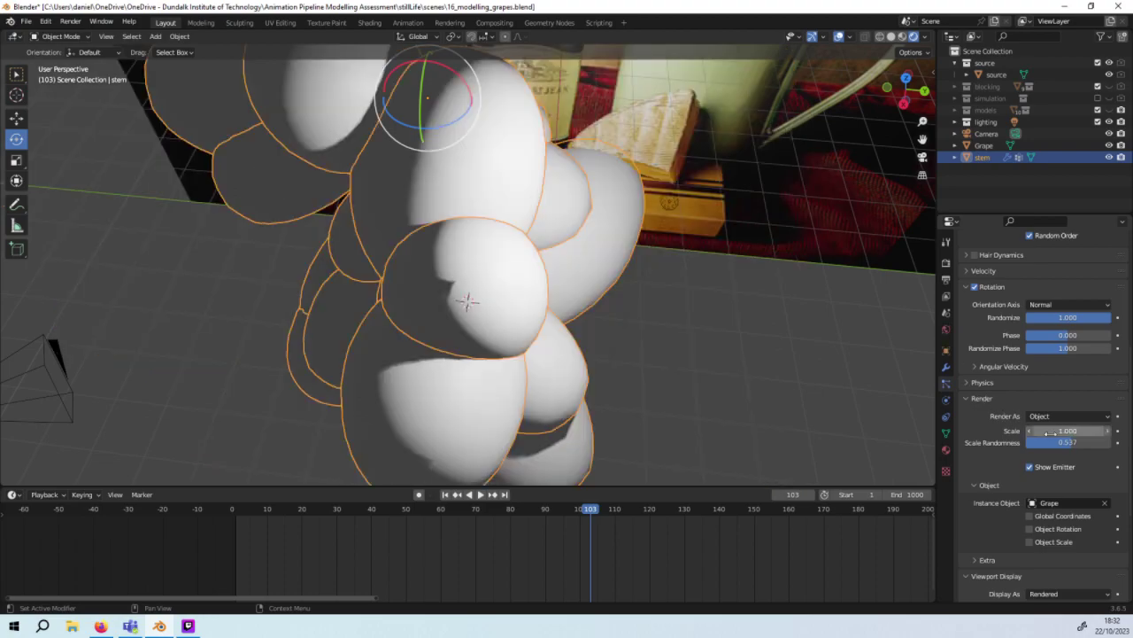
mouse_move(680, 319)
middle_mouse_down()
mouse_move(661, 262)
mouse_move(596, 212)
mouse_move(849, 377)
middle_mouse_up()
left_click(1070, 430)
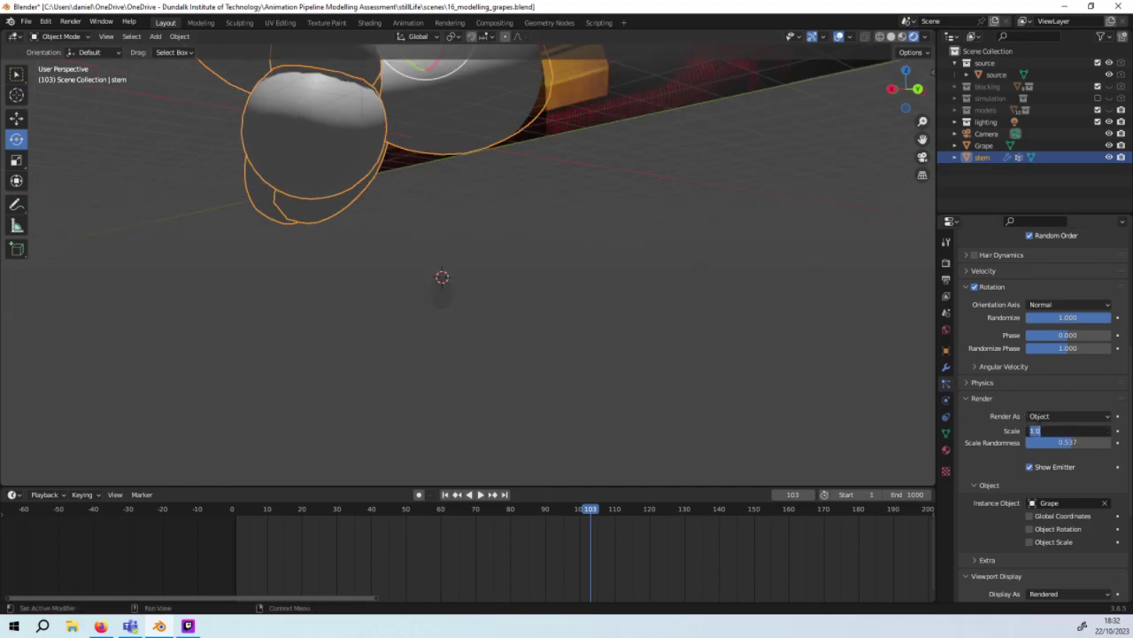
type("2")
type("0.200")
key("Return")
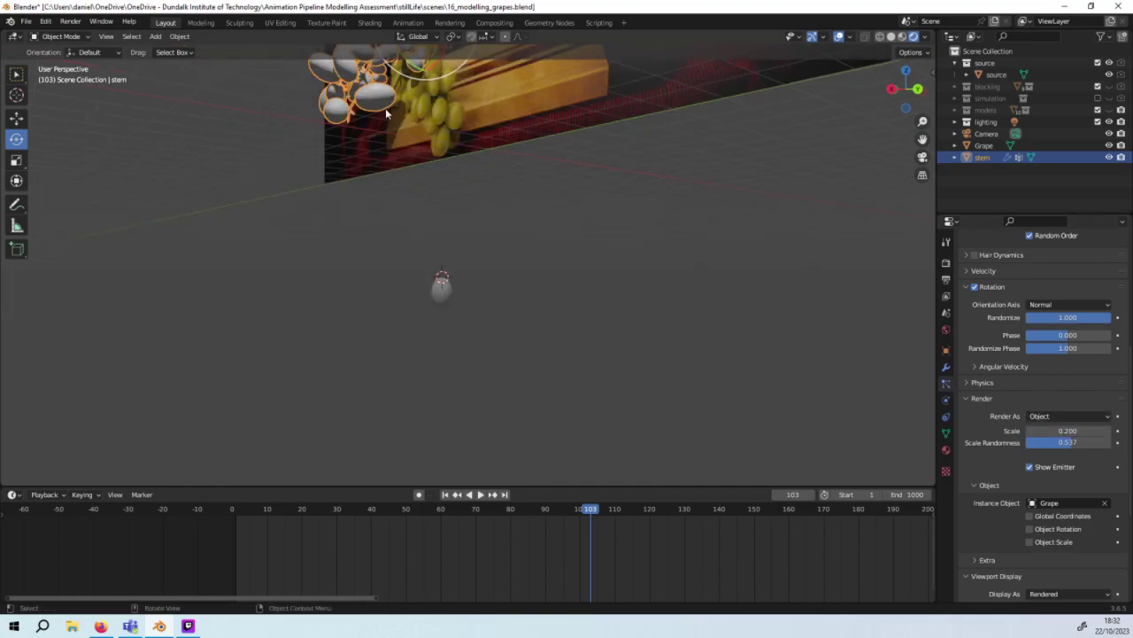
mouse_move(385, 108)
middle_mouse_down()
mouse_move(451, 189)
mouse_move(526, 207)
mouse_move(603, 181)
mouse_move(536, 266)
middle_mouse_up()
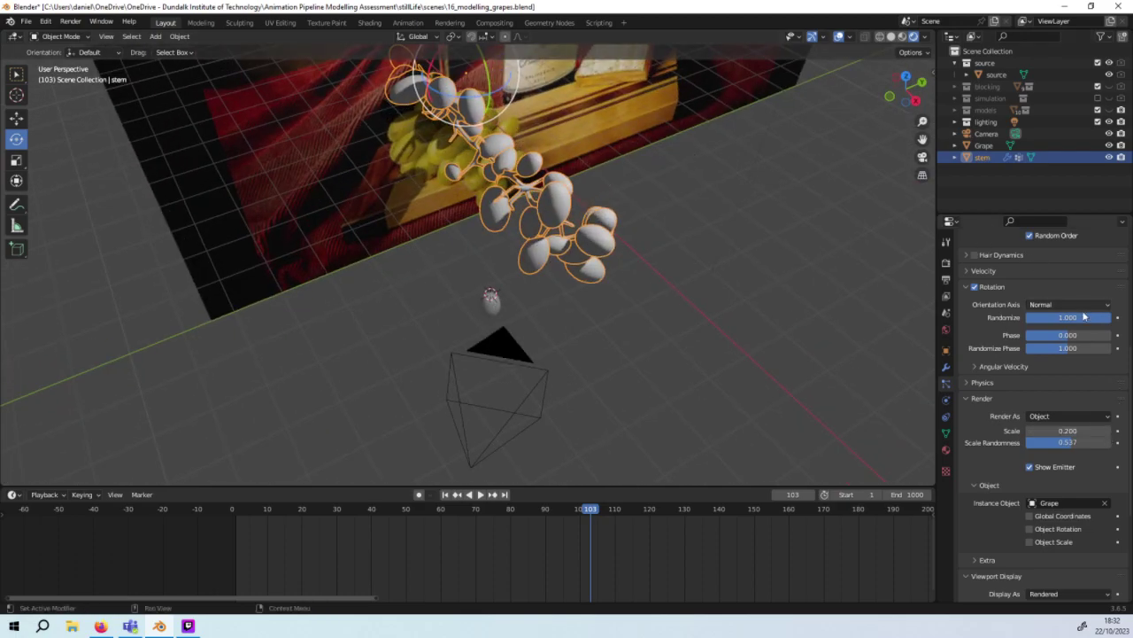
mouse_move(1068, 317)
left_mouse_down()
mouse_move(1019, 317)
mouse_move(1111, 317)
left_mouse_up()
Step: Try the grape orientation axis options (Normal-Tangent, Velocity / Hair) and settle on Normal
left_click(1094, 306)
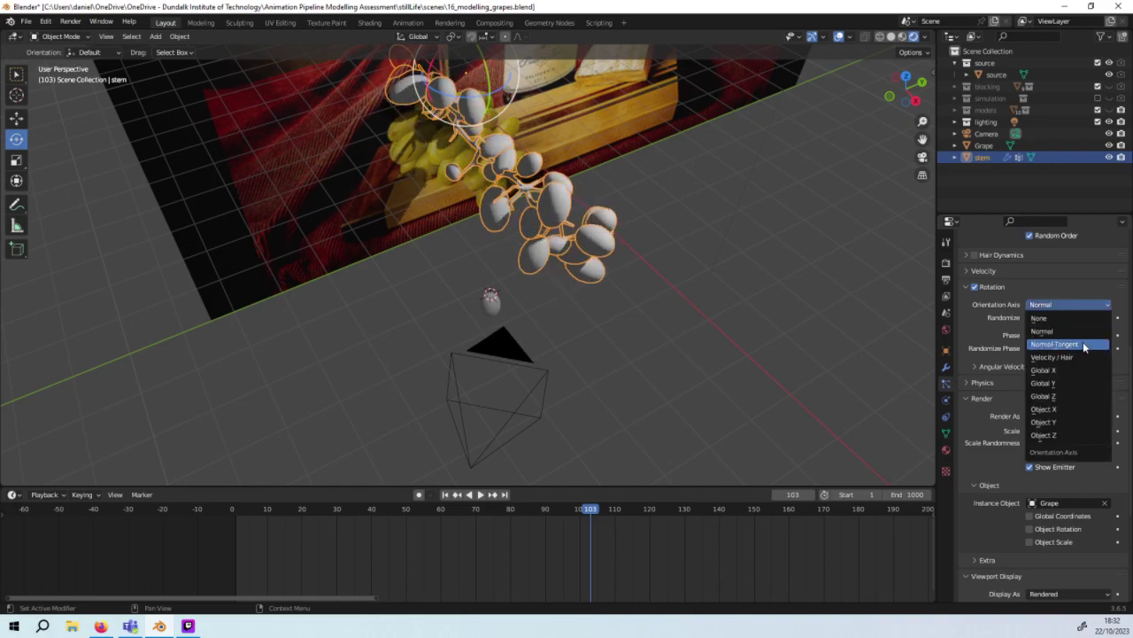
left_click(1088, 342)
left_click(1070, 306)
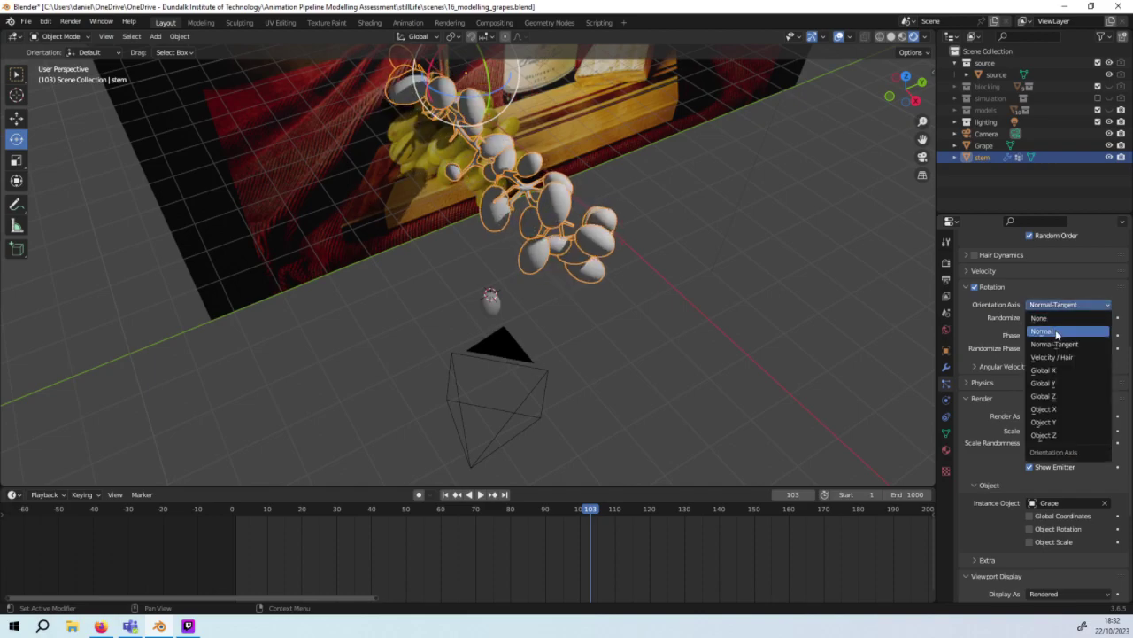
left_click(1057, 332)
left_click(1052, 309)
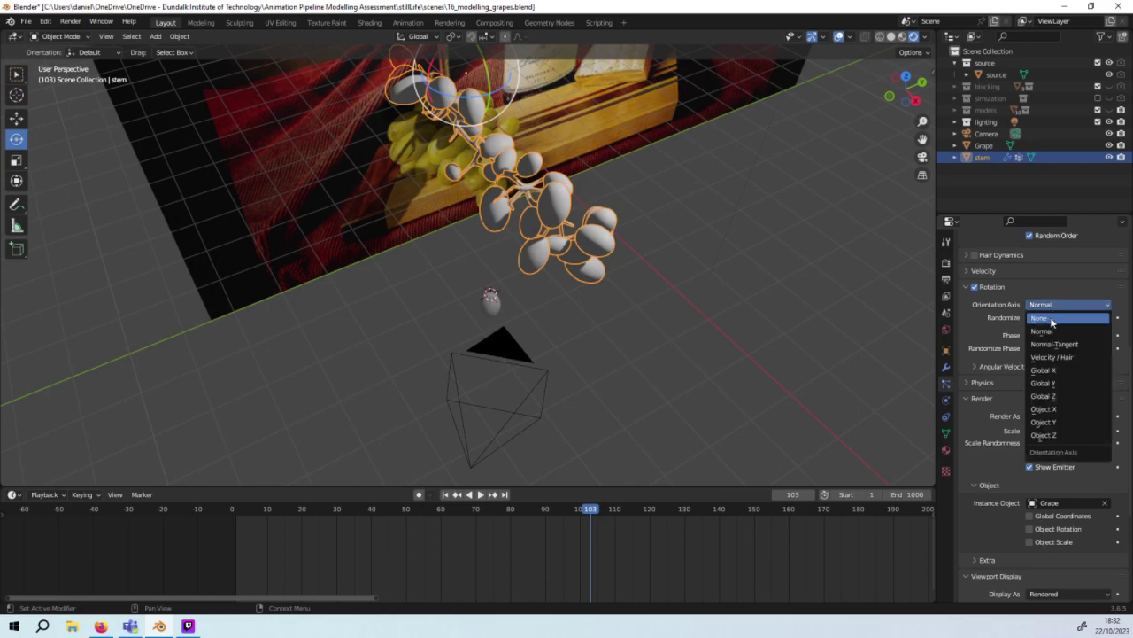
left_click(1051, 358)
left_click(1048, 308)
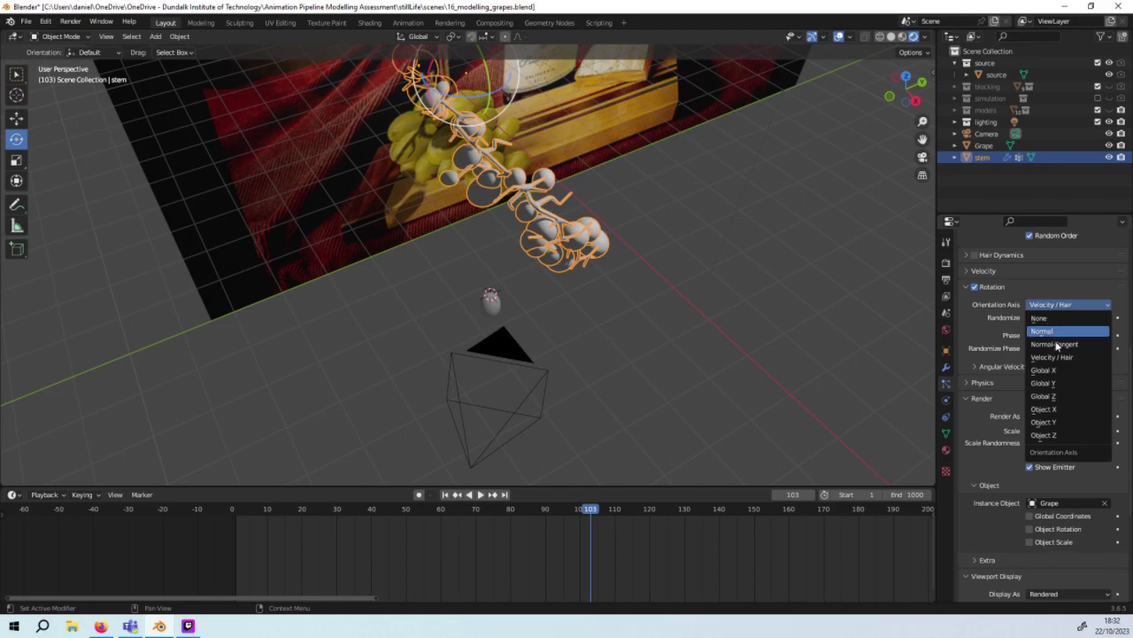
mouse_move(789, 296)
middle_mouse_down()
mouse_move(733, 287)
mouse_move(721, 302)
middle_mouse_up()
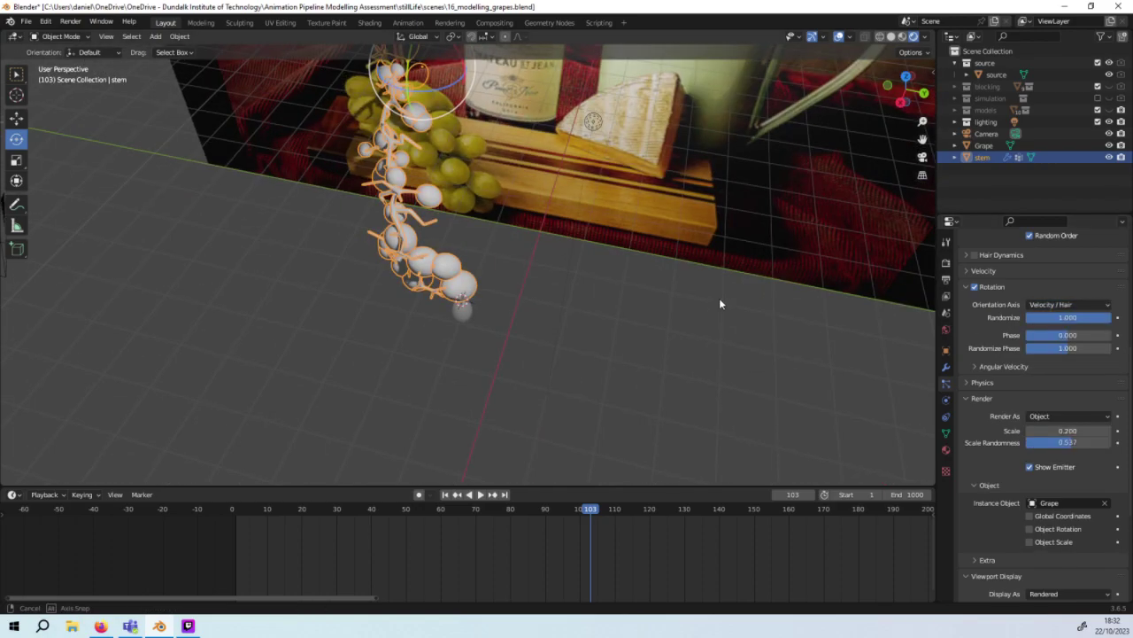
left_click(1038, 304)
left_click(1045, 327)
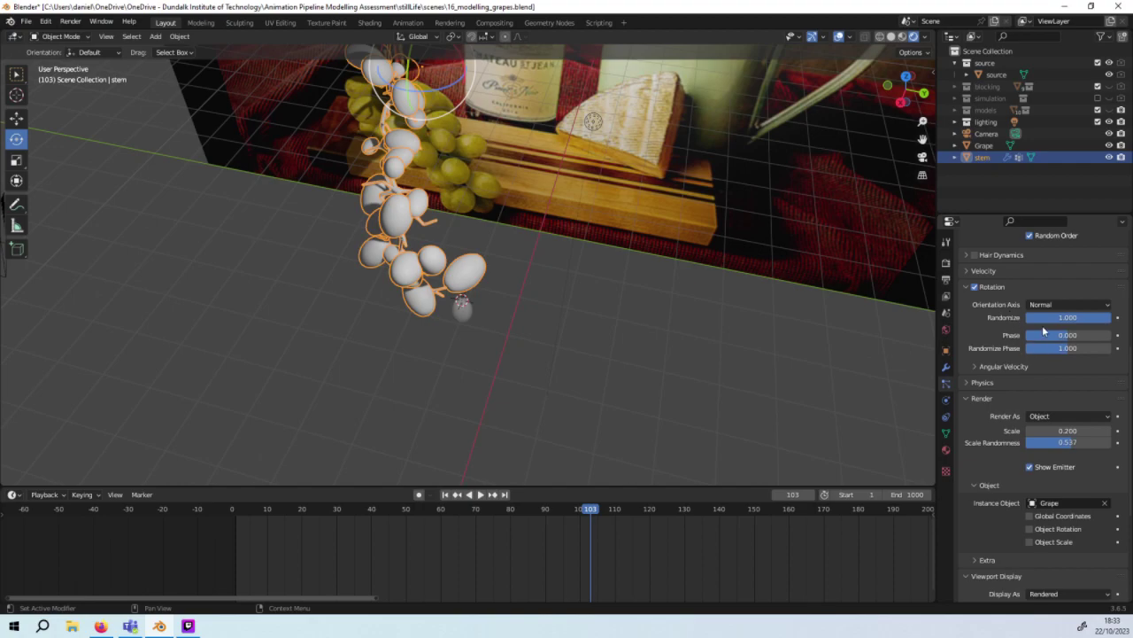
Step: Expand the Angular Velocity subpanel and scroll back up the particle settings
left_click(1007, 365)
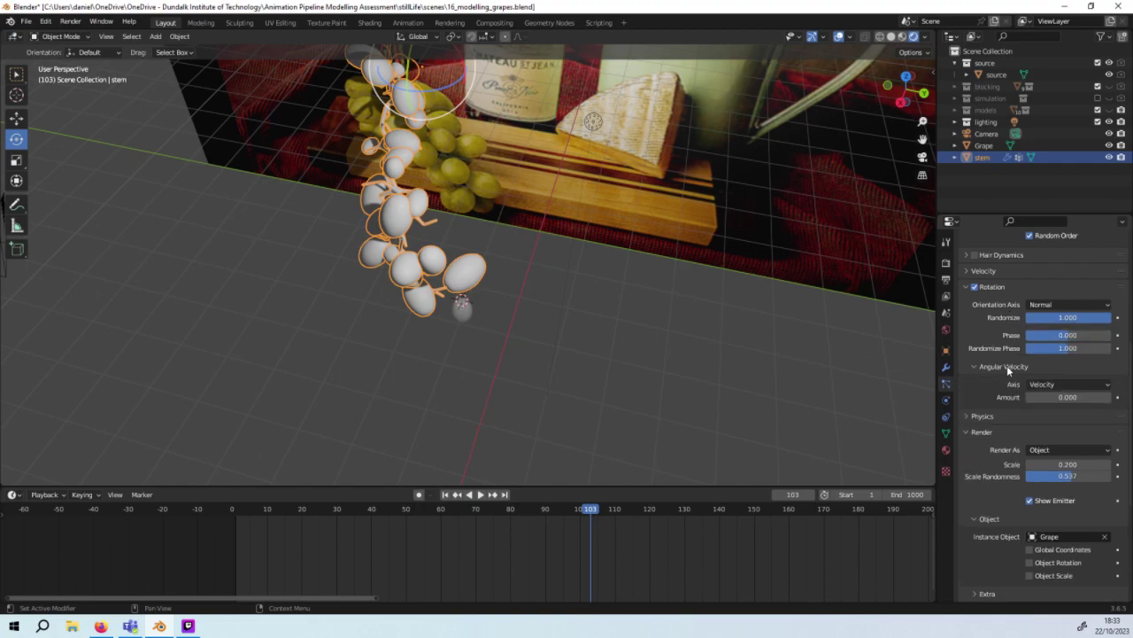
scroll(1016, 371, "up", 2)
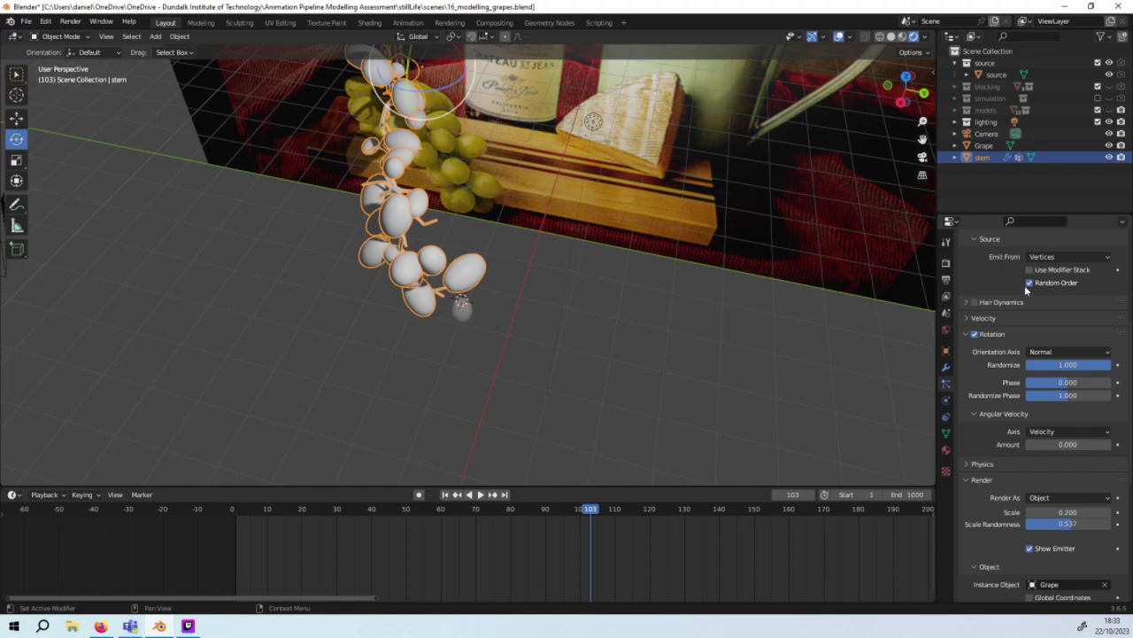
scroll(1025, 285, "up", 6)
scroll(1021, 301, "up", 1)
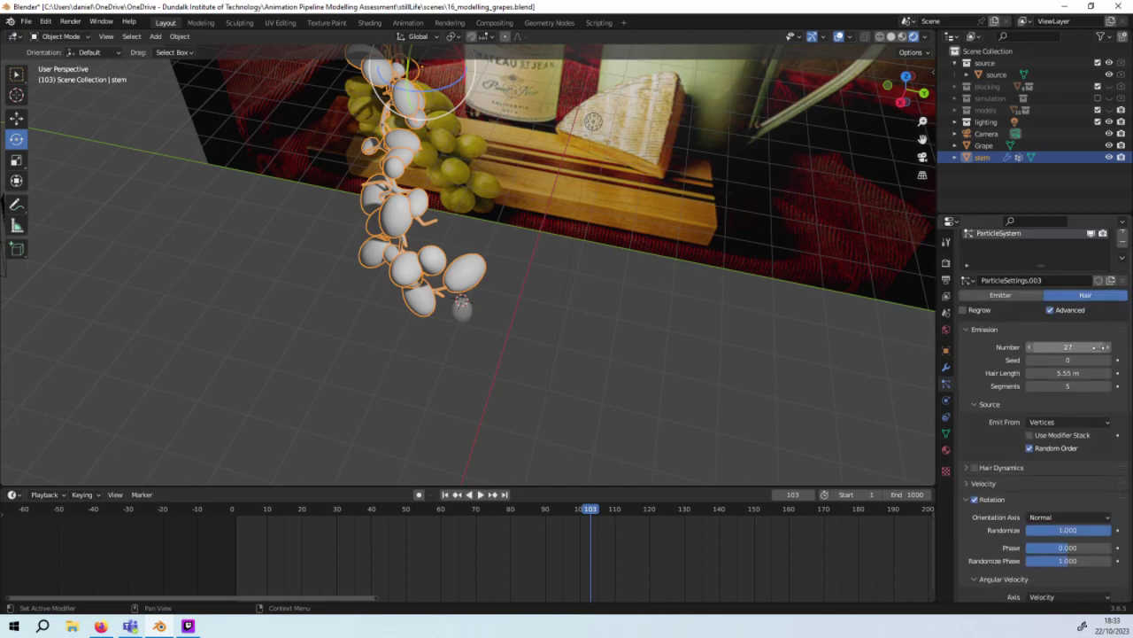
Step: Raise the grape emission number from 27 to 53 and inspect the bunch
left_click_drag(1098, 347, 1106, 351)
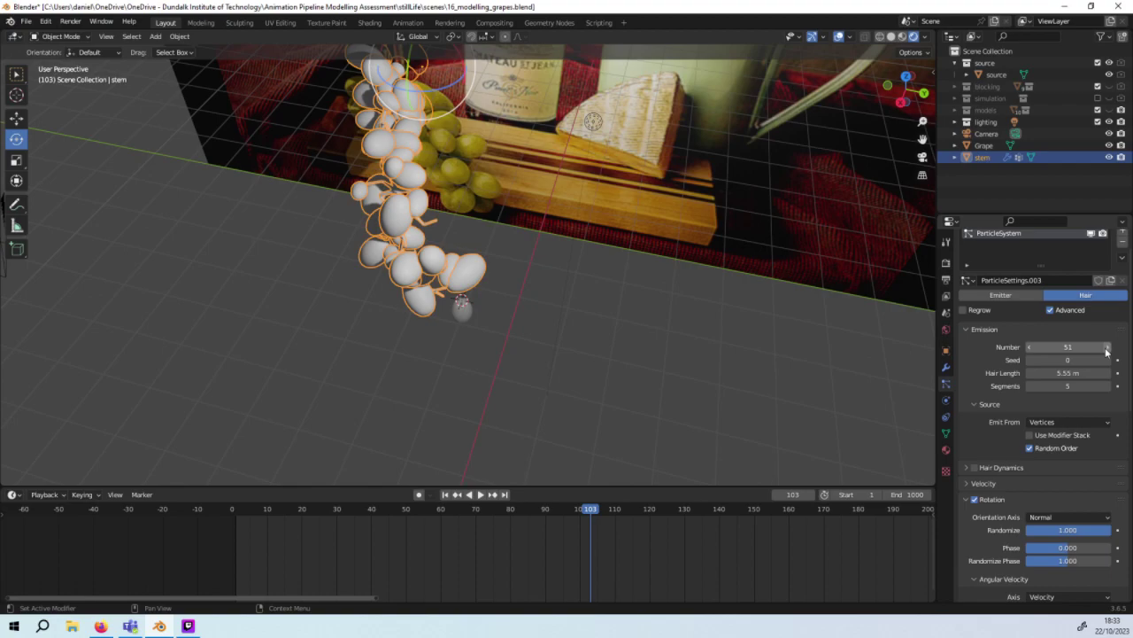
left_click(1107, 347)
mouse_move(563, 257)
middle_mouse_down()
mouse_move(586, 219)
mouse_move(624, 272)
mouse_move(679, 263)
mouse_move(695, 246)
mouse_move(594, 265)
middle_mouse_up()
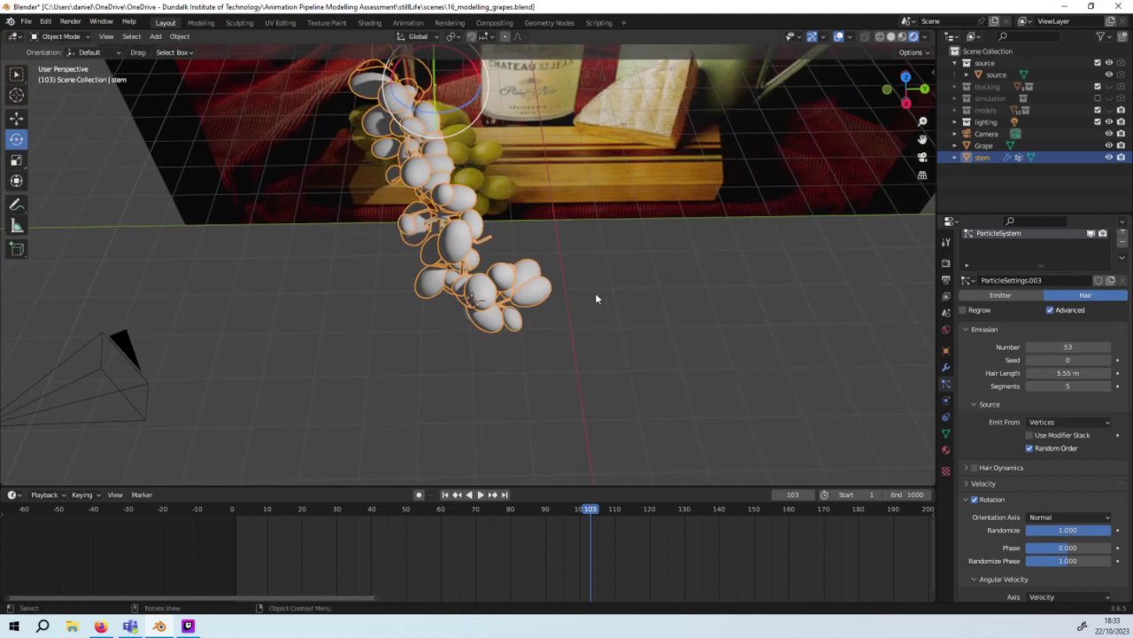
mouse_move(596, 299)
middle_mouse_down()
mouse_move(518, 173)
mouse_move(501, 248)
mouse_move(579, 288)
mouse_move(699, 205)
mouse_move(807, 217)
mouse_move(647, 220)
mouse_move(637, 133)
middle_mouse_up()
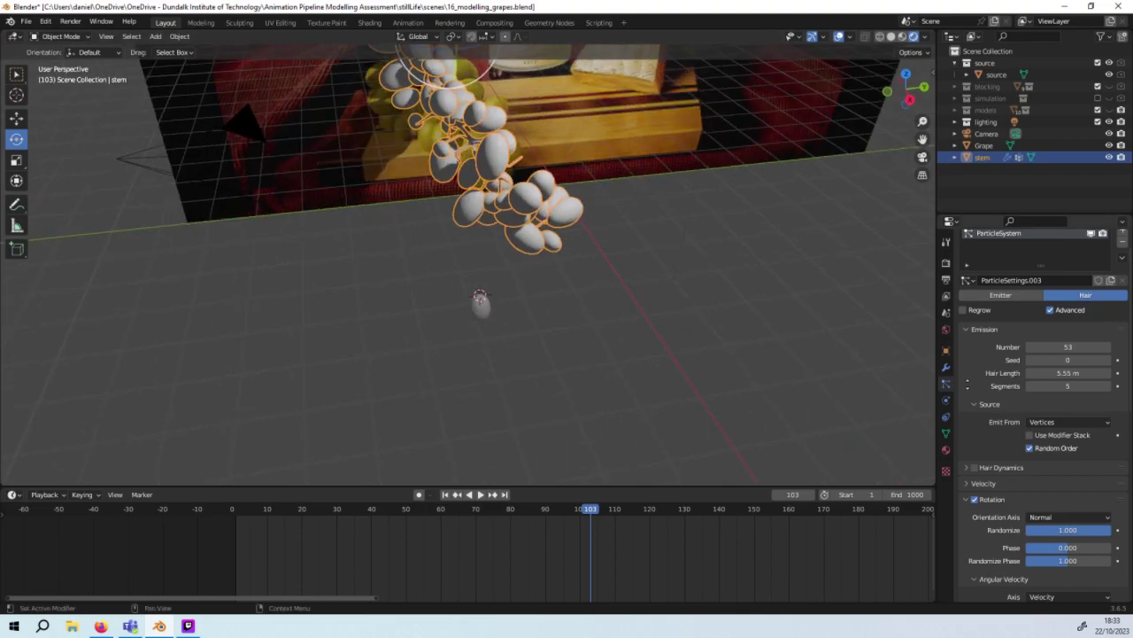
Step: Briefly test Global Coordinates, Viewport Display Amount and Hair Shape, leaving them unchanged
scroll(1036, 399, "down", 2)
scroll(1036, 399, "down", 2)
scroll(1036, 398, "down", 2)
scroll(1036, 398, "down", 2)
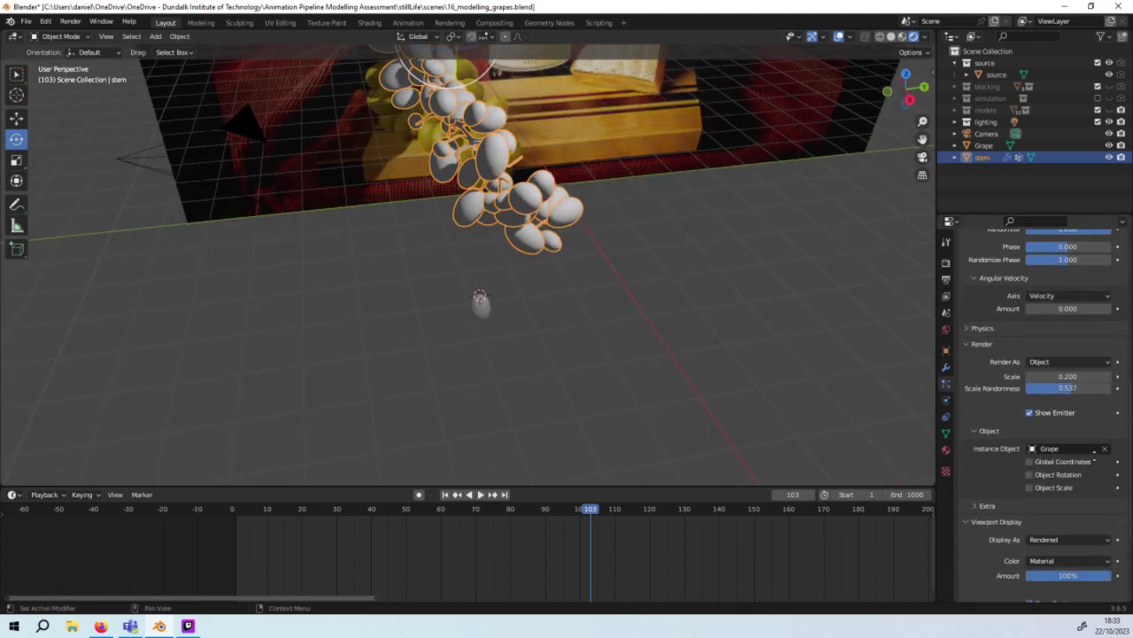
scroll(1089, 425, "down", 2)
scroll(1090, 398, "down", 1)
left_click(1086, 384)
left_click(1086, 384)
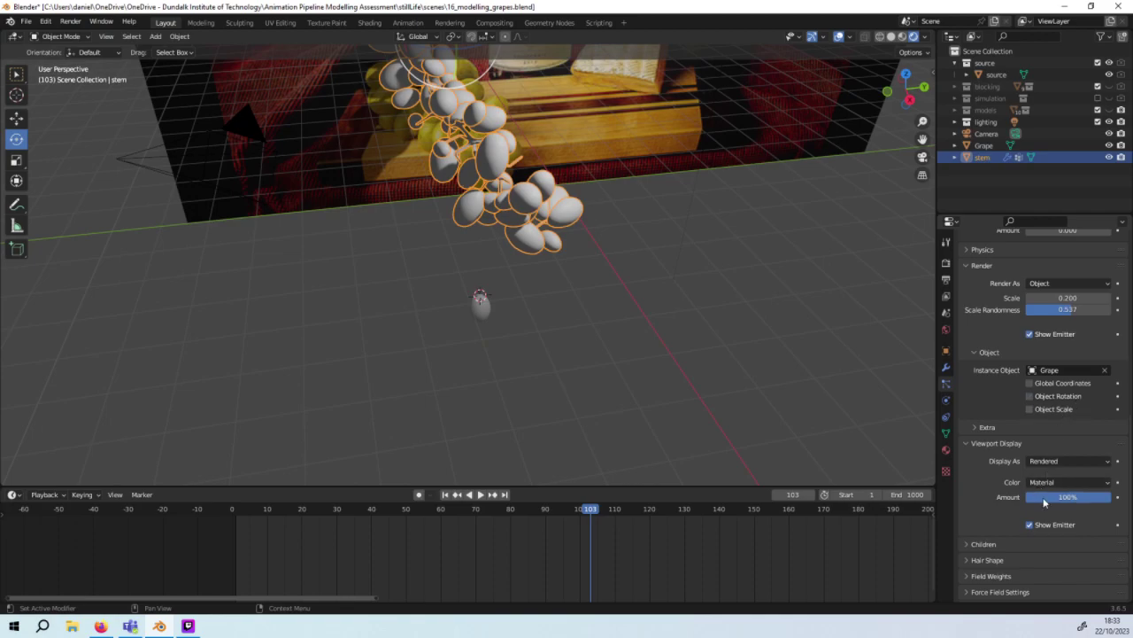
mouse_move(1071, 496)
left_mouse_down()
mouse_move(1034, 497)
mouse_move(1075, 496)
left_mouse_up()
scroll(1073, 485, "down", 2)
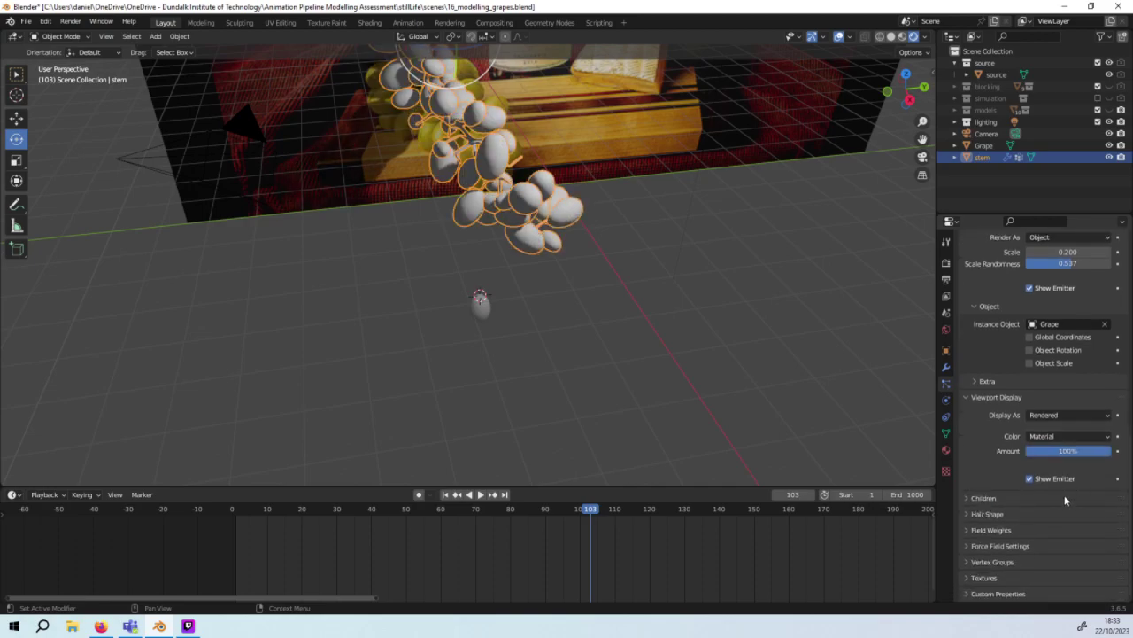
left_click(1051, 513)
left_click(1050, 513)
Step: Try limiting grape density to the tips vertex group, then clear it
left_click(1032, 563)
scroll(1034, 544, "down", 2)
left_click(1043, 533)
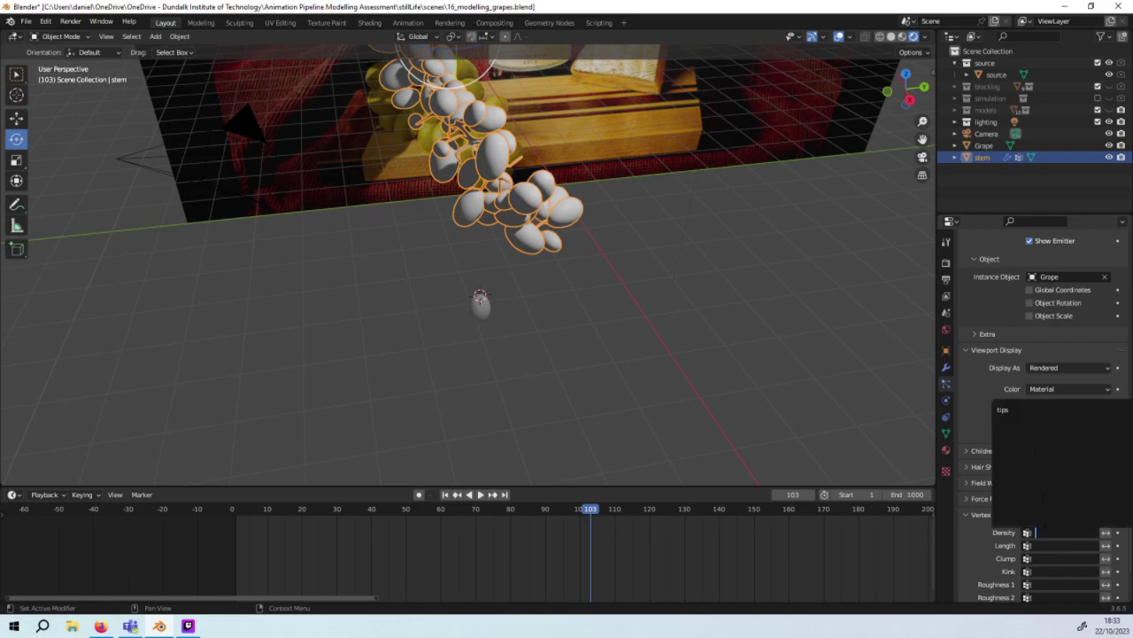
left_click(1004, 409)
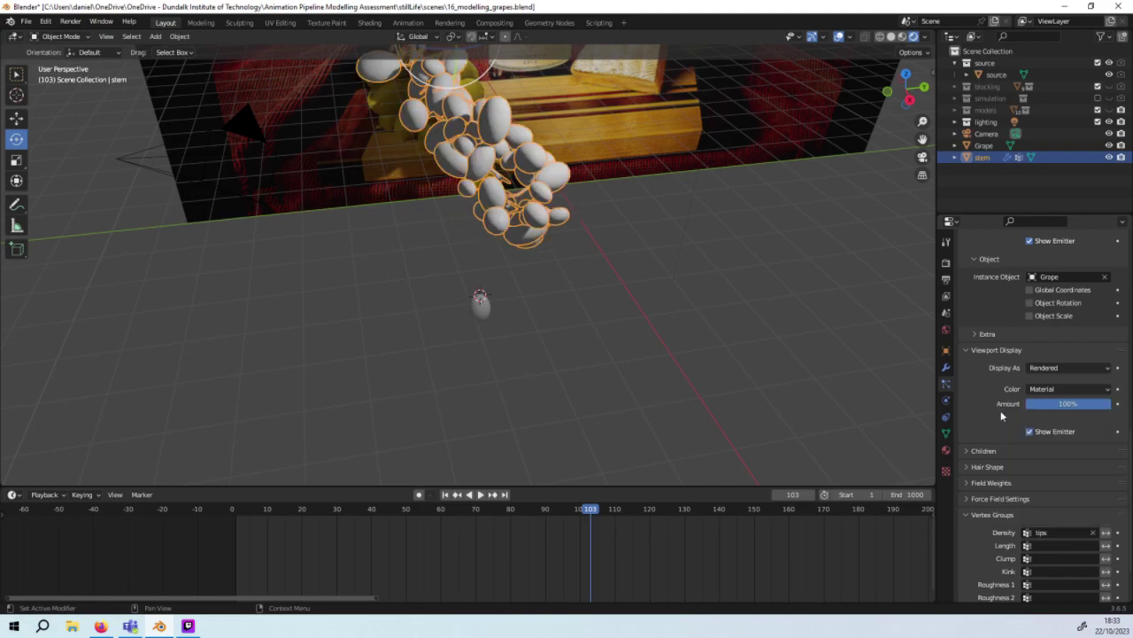
mouse_move(703, 370)
middle_mouse_down()
mouse_move(674, 414)
mouse_move(772, 427)
middle_mouse_up()
left_click(1093, 532)
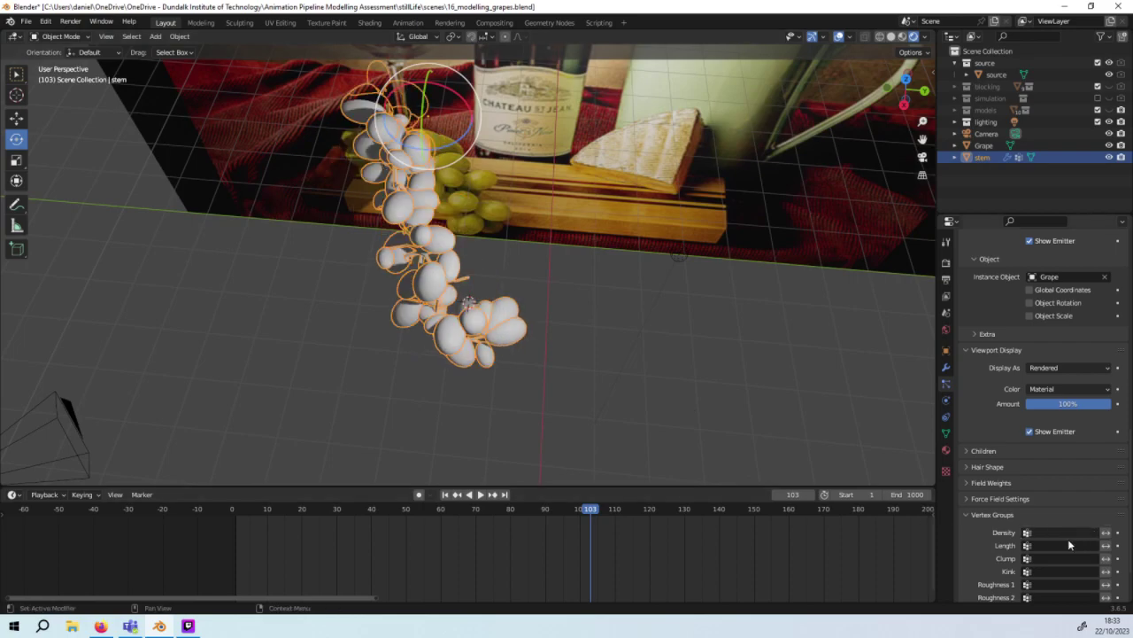
scroll(1055, 550, "down", 2)
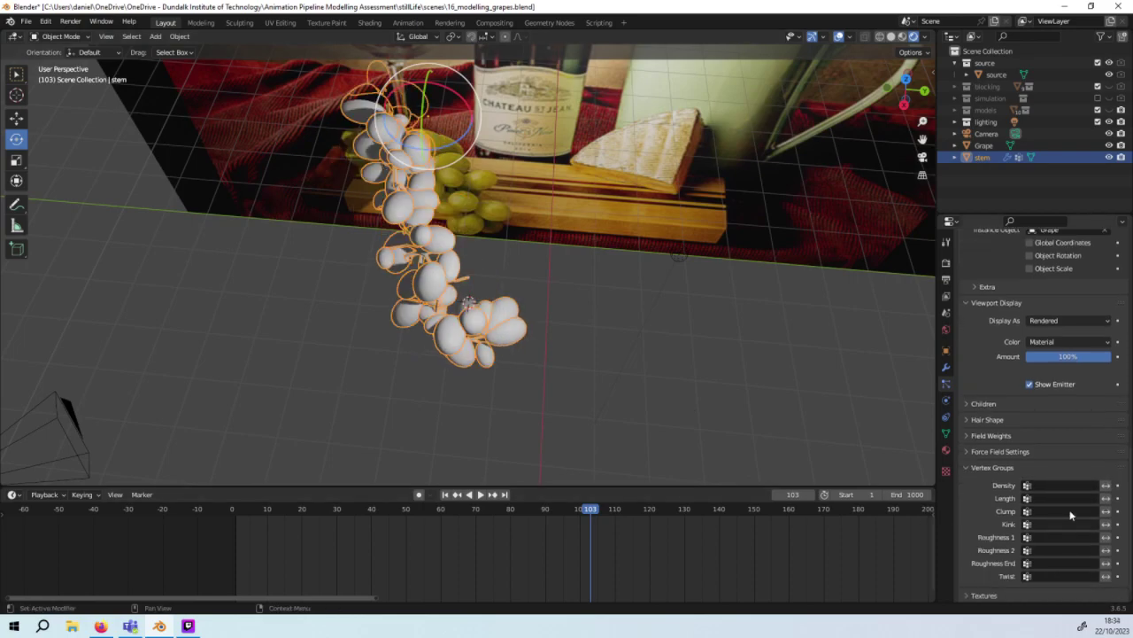
scroll(1053, 549, "down", 1)
Step: Look through the Texture settings, scroll back up, and deselect the stem
left_click(1044, 574)
scroll(1044, 574, "down", 1)
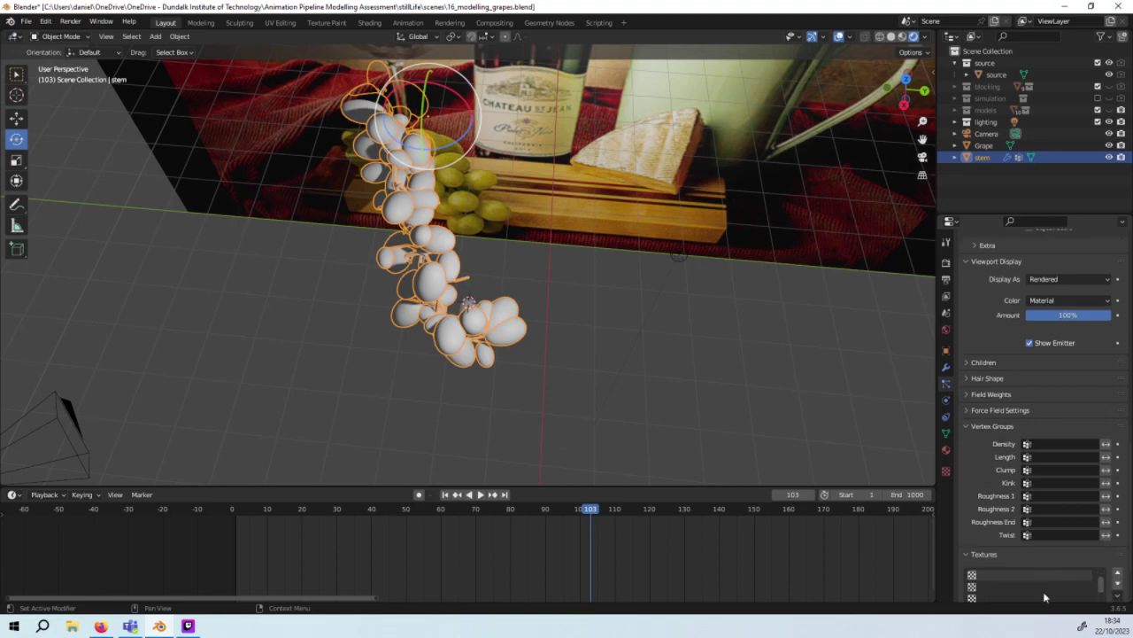
scroll(1060, 556, "down", 1)
scroll(1098, 534, "down", 1)
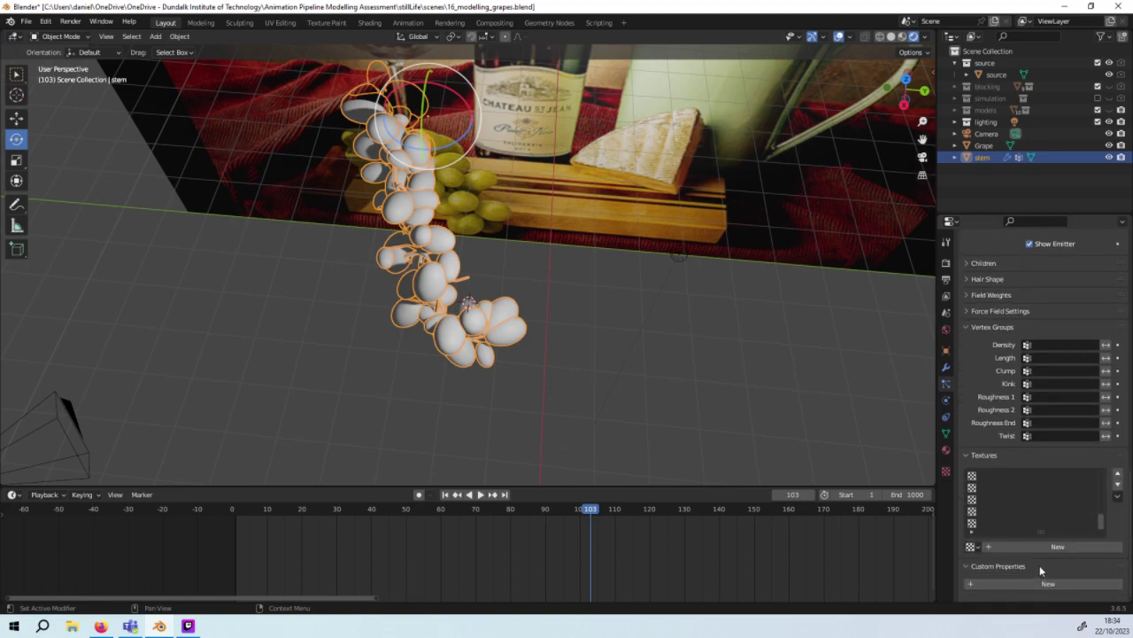
scroll(1039, 565, "up", 1)
scroll(1122, 462, "up", 2)
scroll(1080, 487, "up", 4)
scroll(1018, 521, "up", 4)
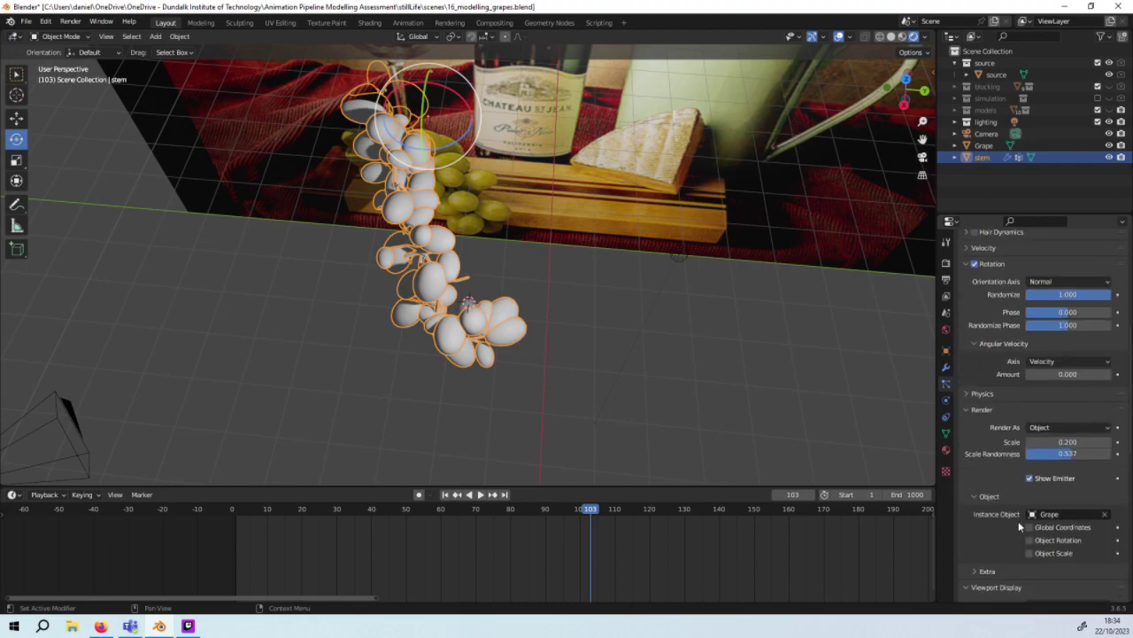
scroll(1054, 467, "up", 3)
scroll(1053, 464, "up", 3)
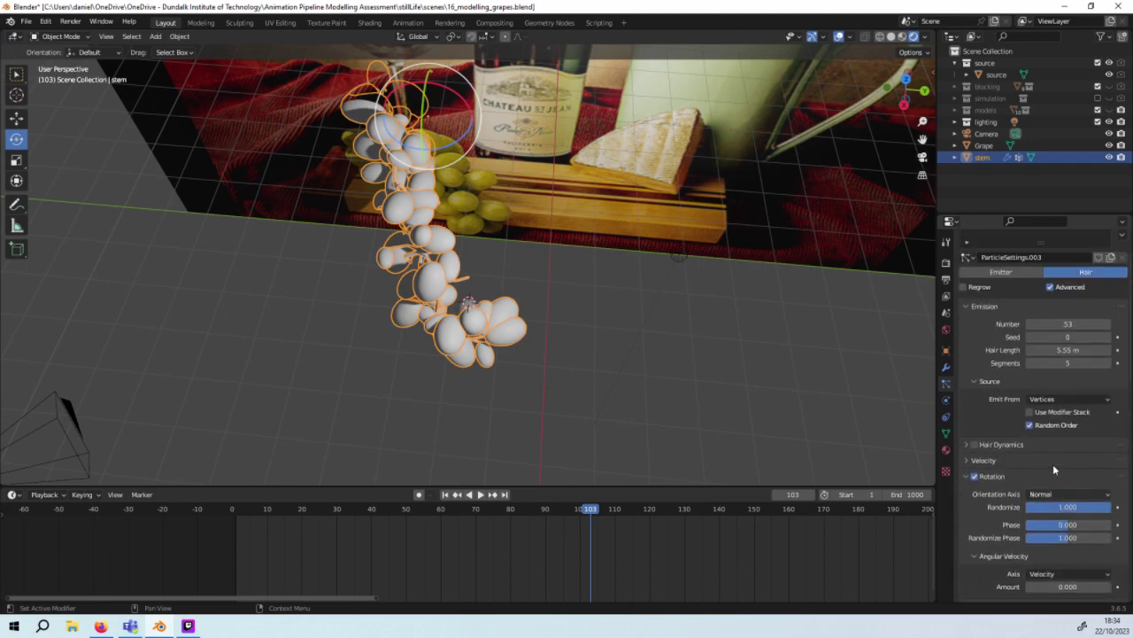
scroll(1052, 464, "up", 2)
left_click(708, 297)
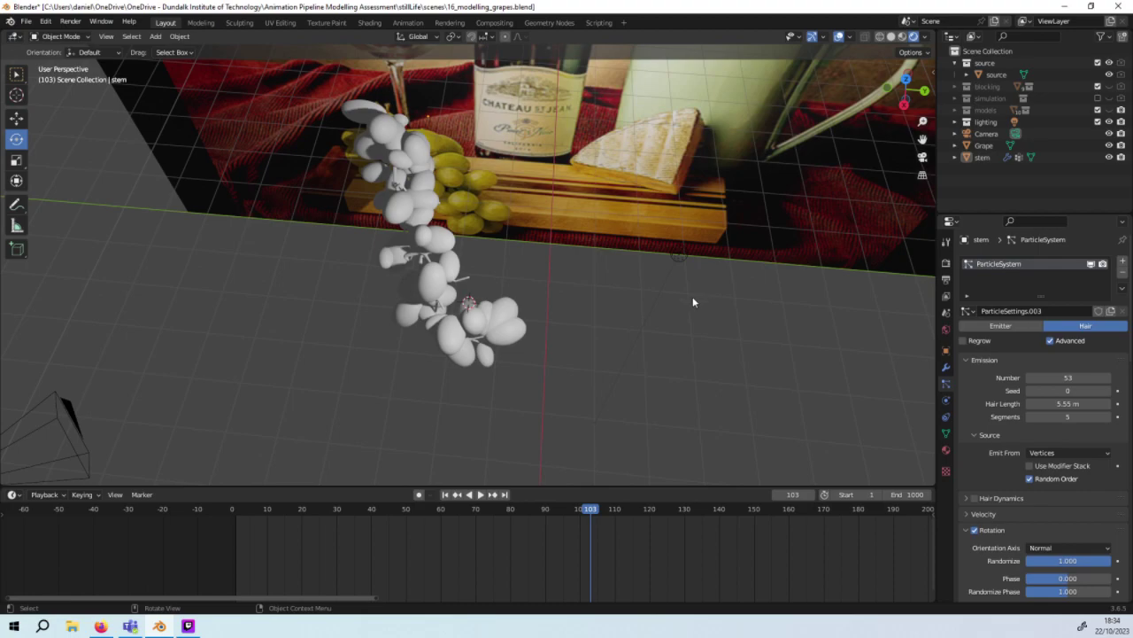
Step: Reselect the stem and save the file as 16_modelling_grapes.blend
left_click(680, 261)
left_click(479, 298)
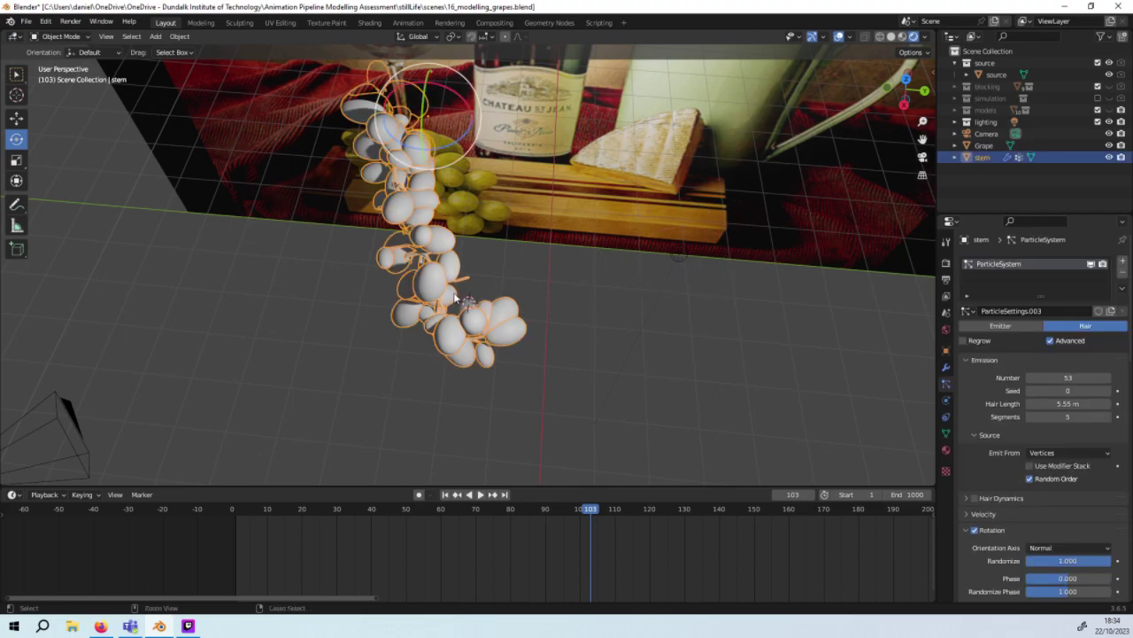
key("ctrl+a")
right_click(274, 267)
left_click(352, 322)
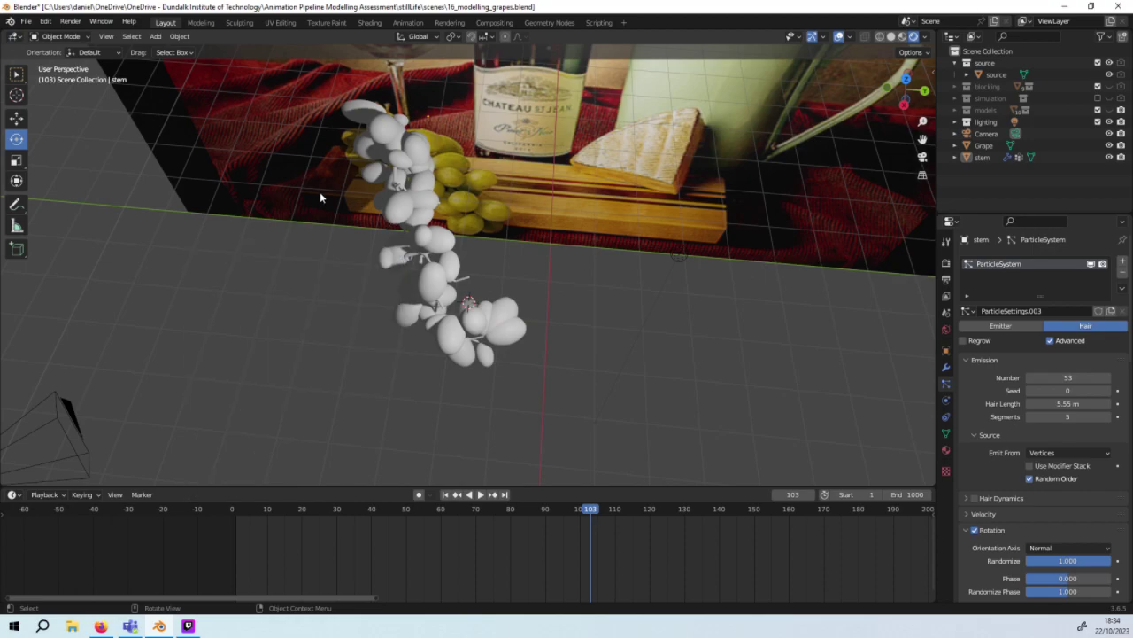
left_click(27, 21)
left_click(49, 104)
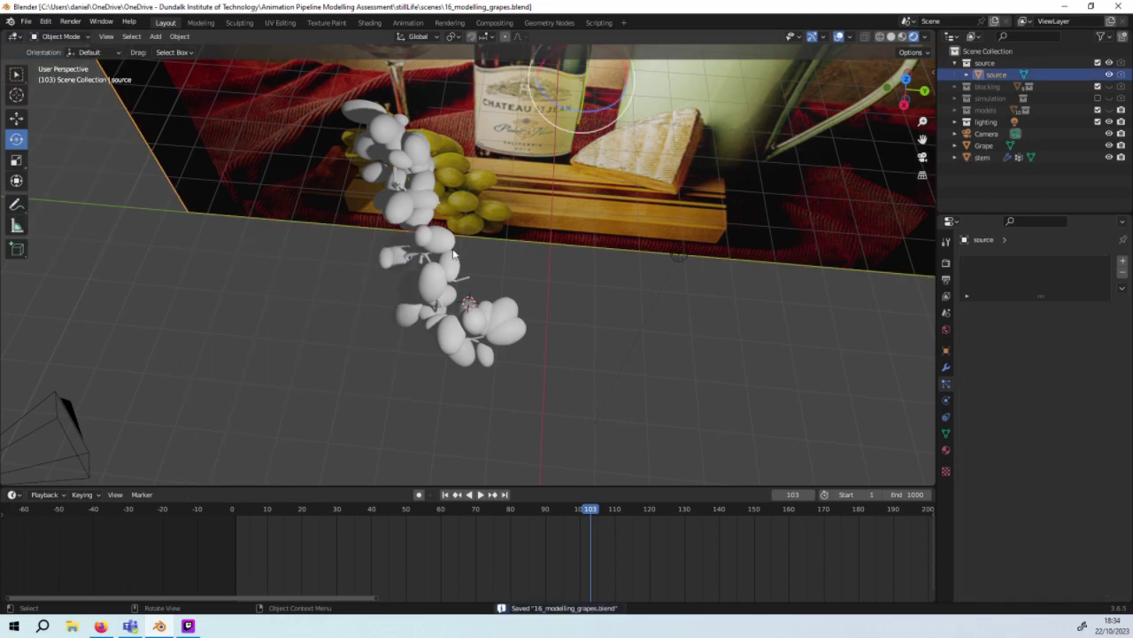
Step: Hide the original Grape object in the outliner and clear the selection
middle_click_drag(453, 254, 543, 250)
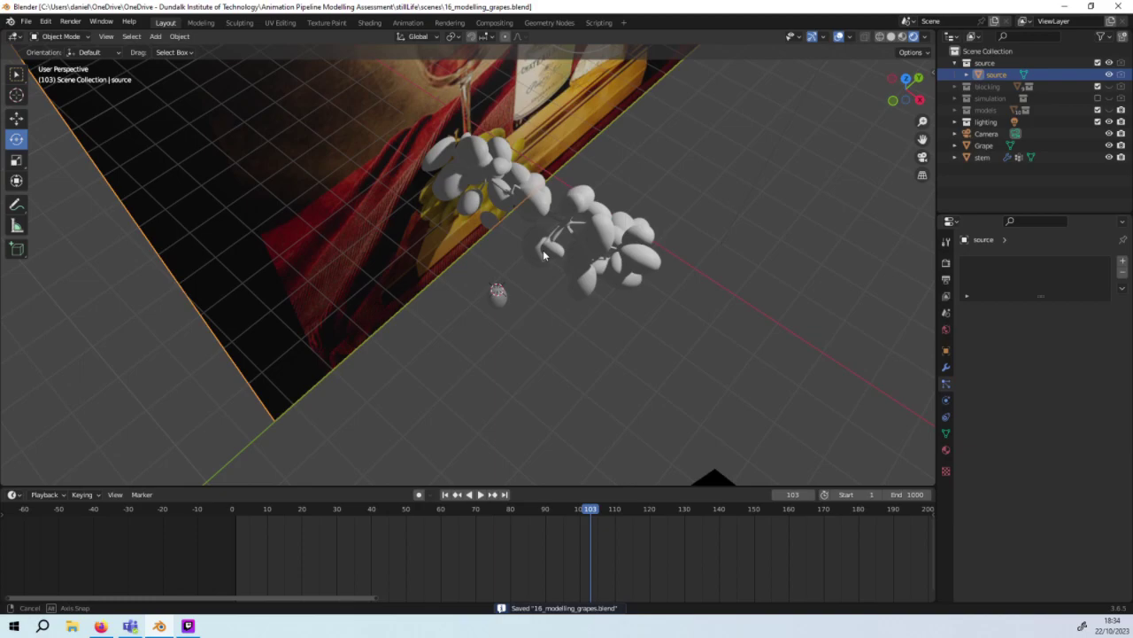
left_click(976, 159)
key("Up")
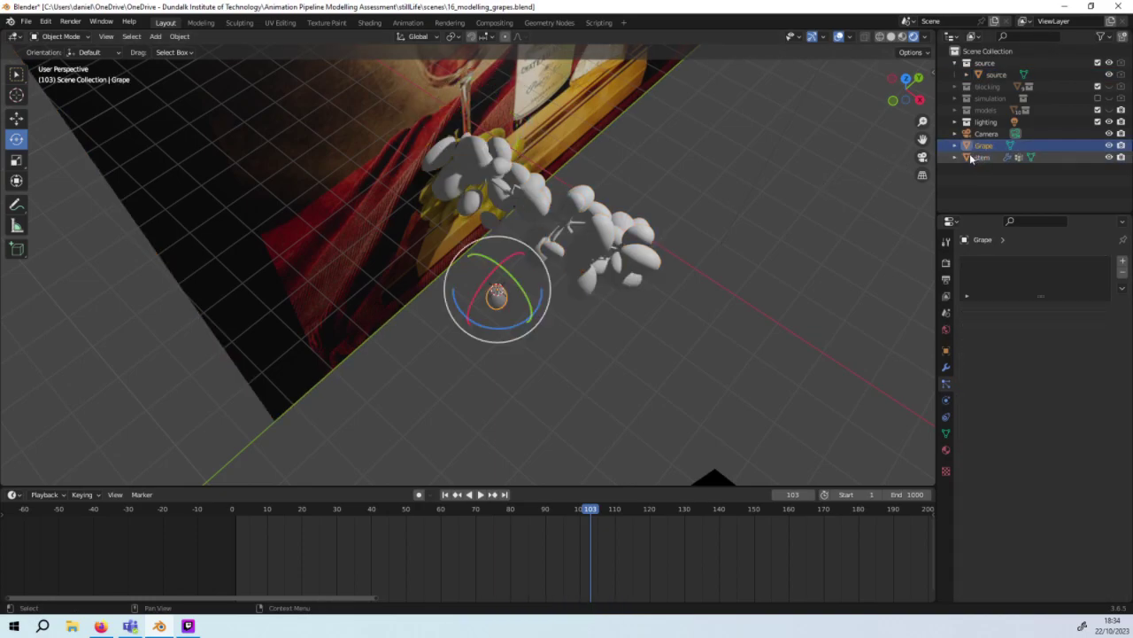
left_click(1110, 144)
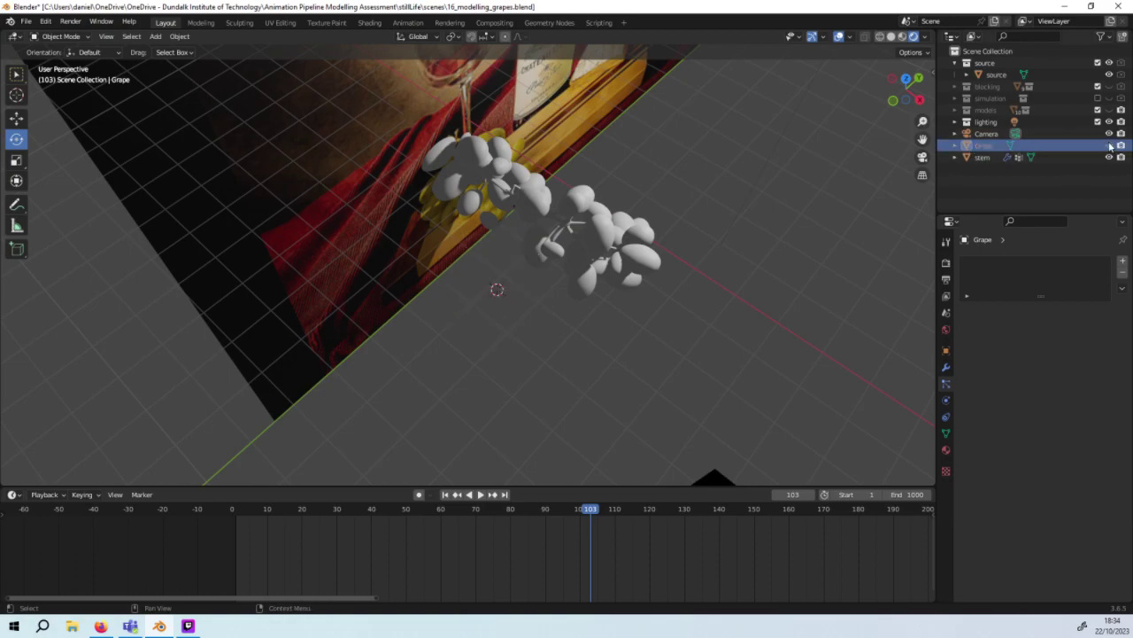
left_click(1041, 135, "ctrl")
left_click(1020, 170)
Step: Create a new collection named 'Grapes' and move Grape and stem into it
right_click(1020, 170)
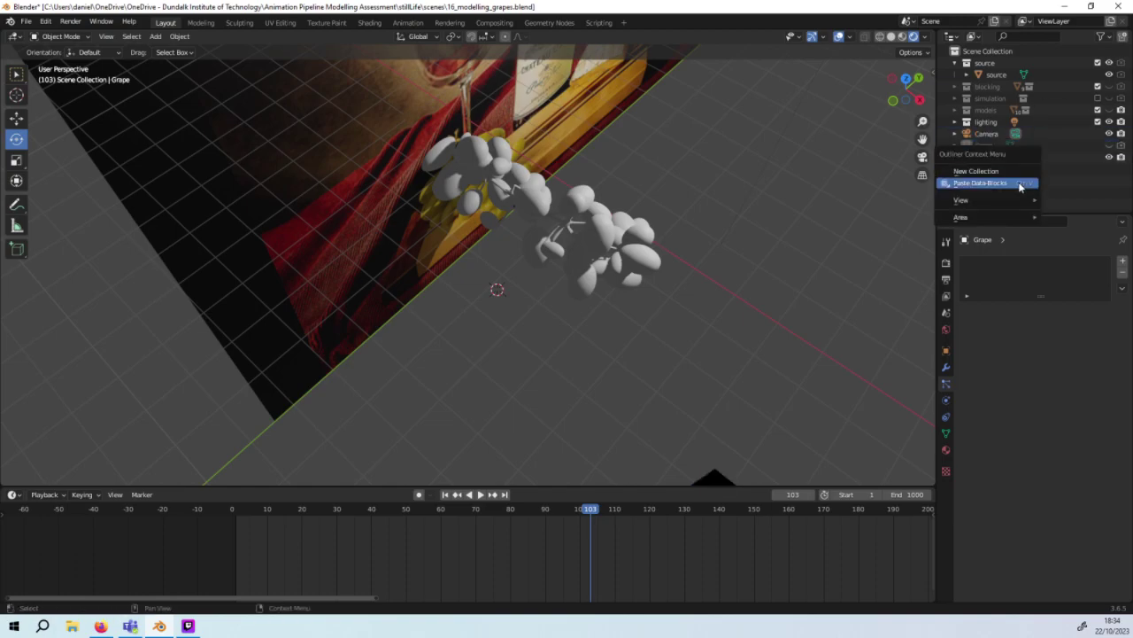
left_click(998, 171)
double_click(992, 133)
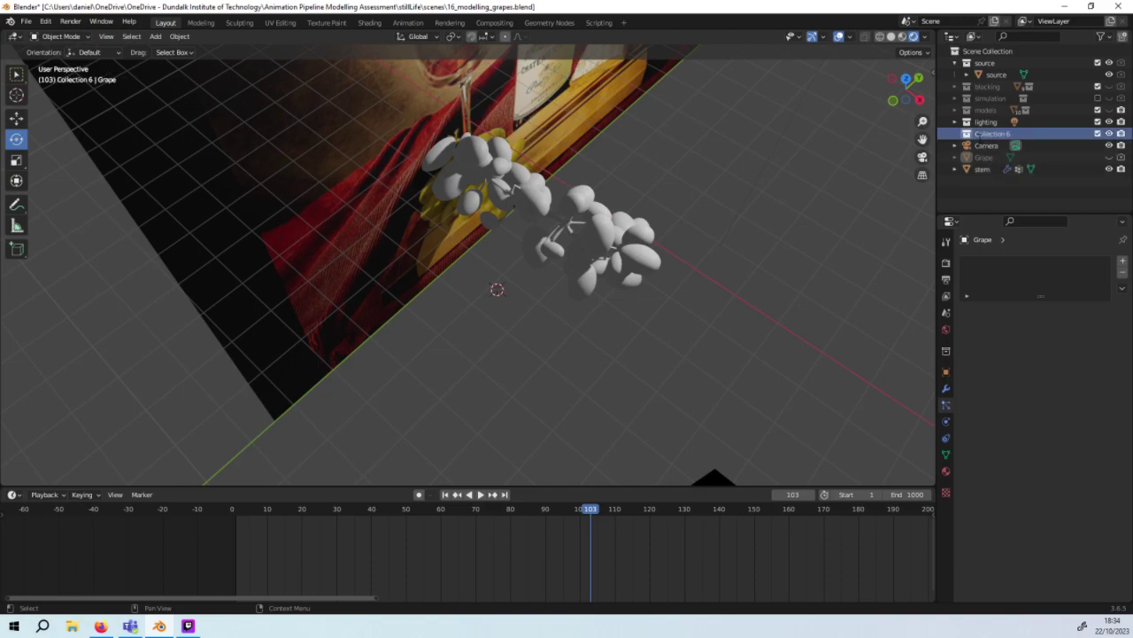
type("Grap")
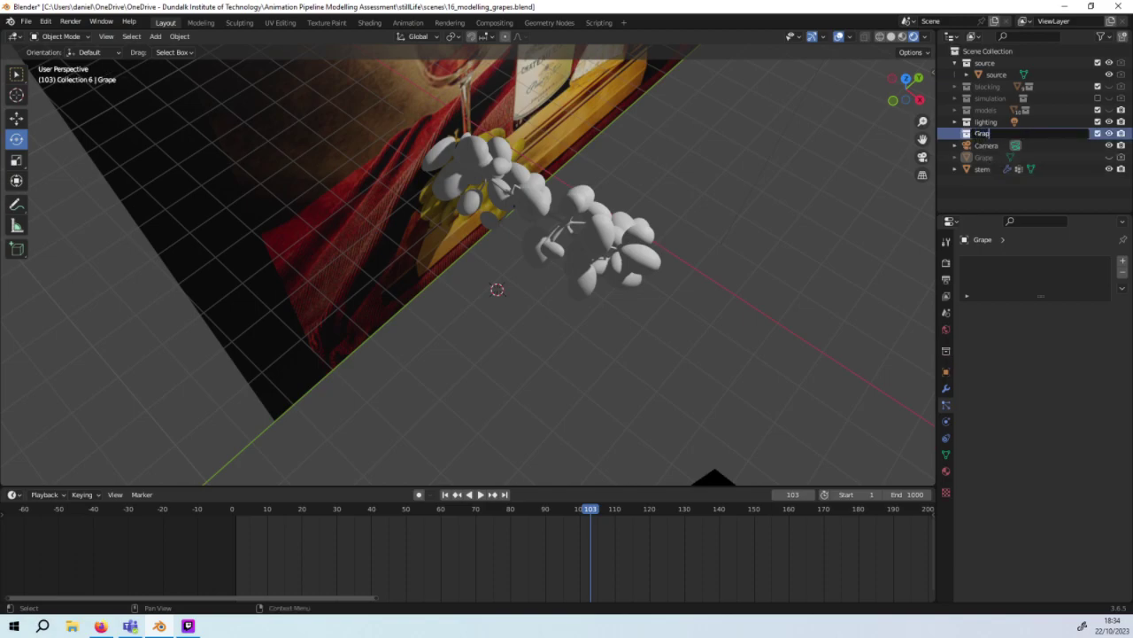
type("es")
key("Return")
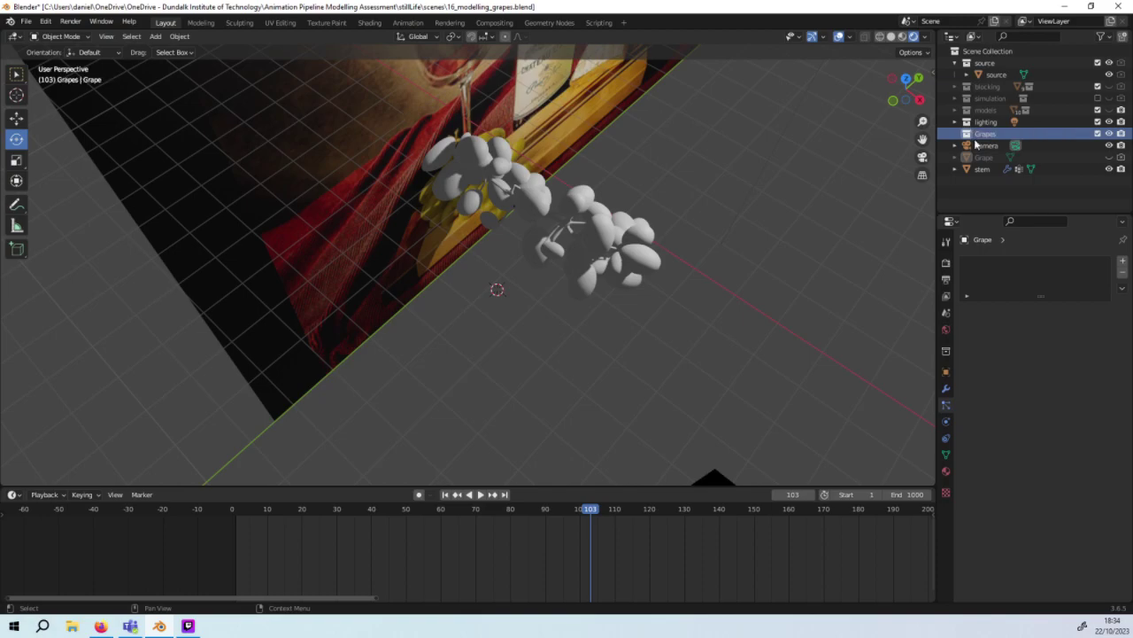
left_click(983, 157)
left_click(981, 170, "ctrl")
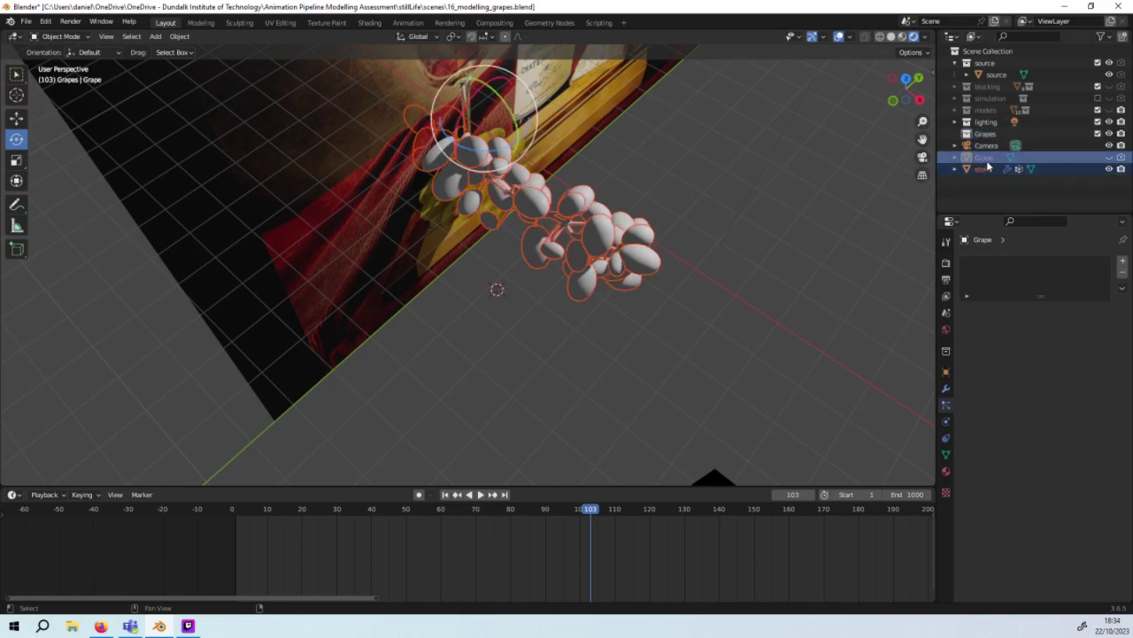
left_click_drag(981, 169, 1006, 112)
Step: Make the models collection visible, then hide Backdrop, Cheese, Cloth and CuttingBoard
left_click(990, 133)
left_click(953, 134)
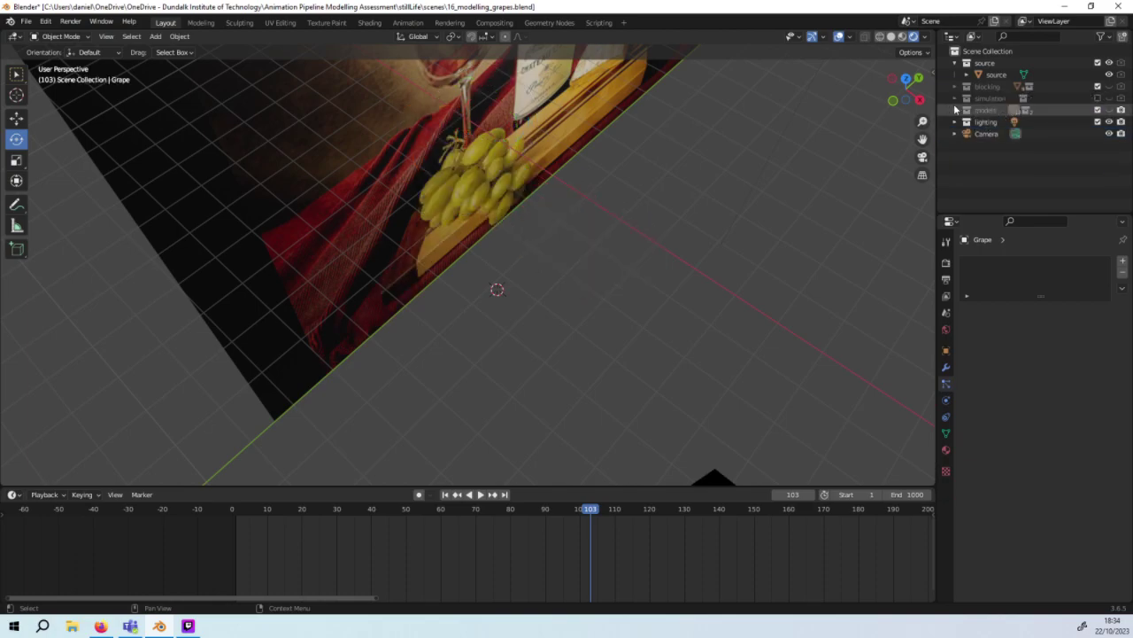
left_click(955, 109)
scroll(1027, 151, "down", 2)
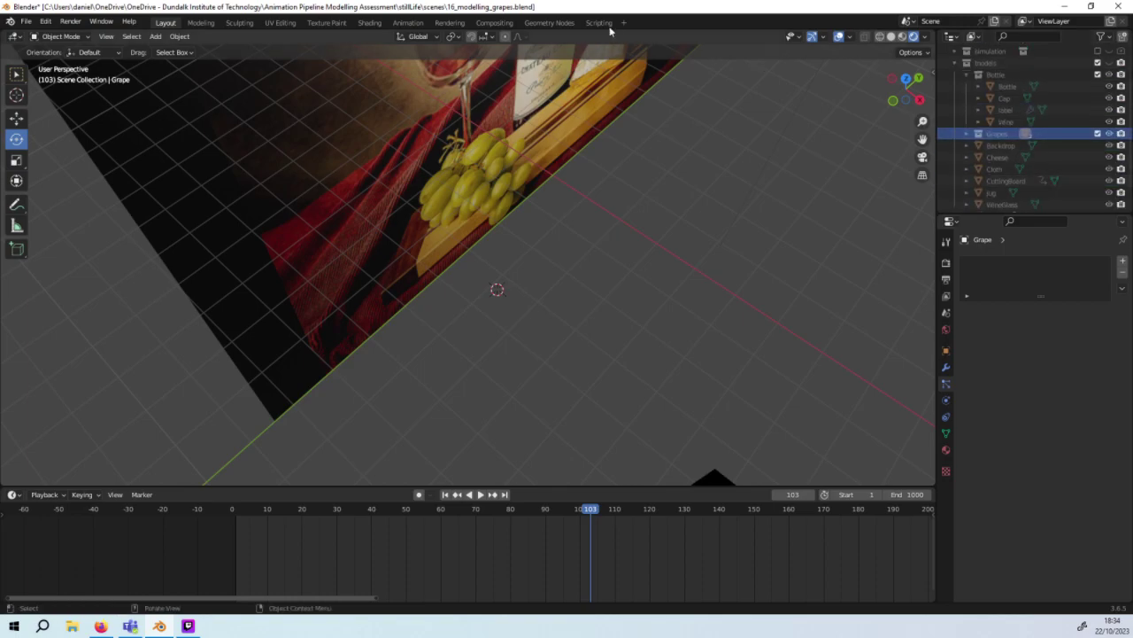
left_click(968, 74)
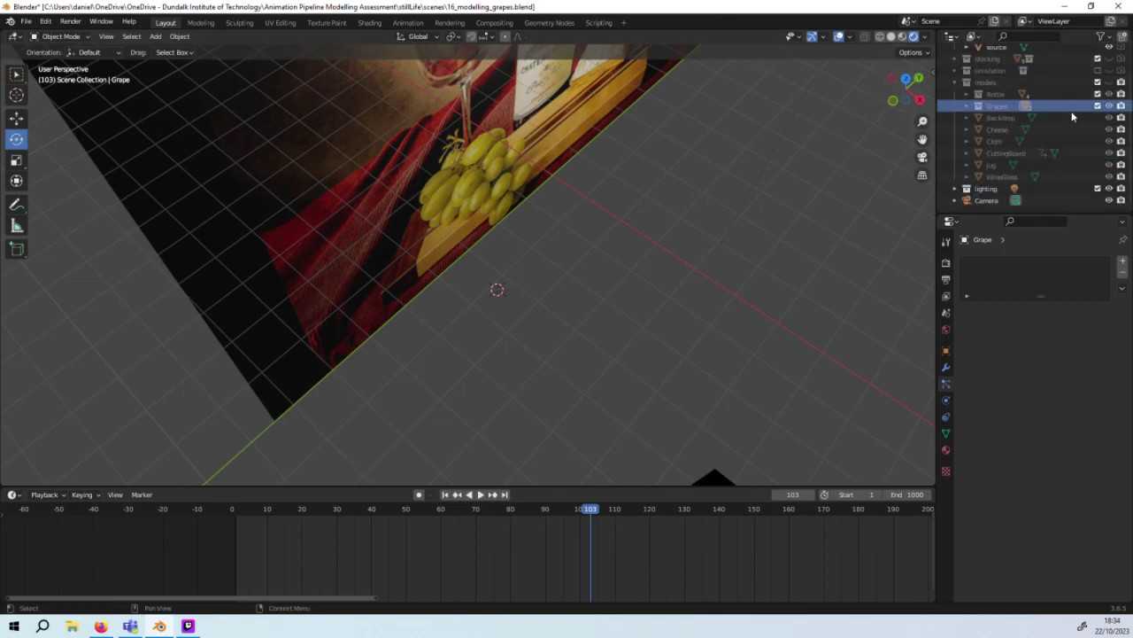
left_click(1110, 83)
left_click_drag(915, 120, 813, 118)
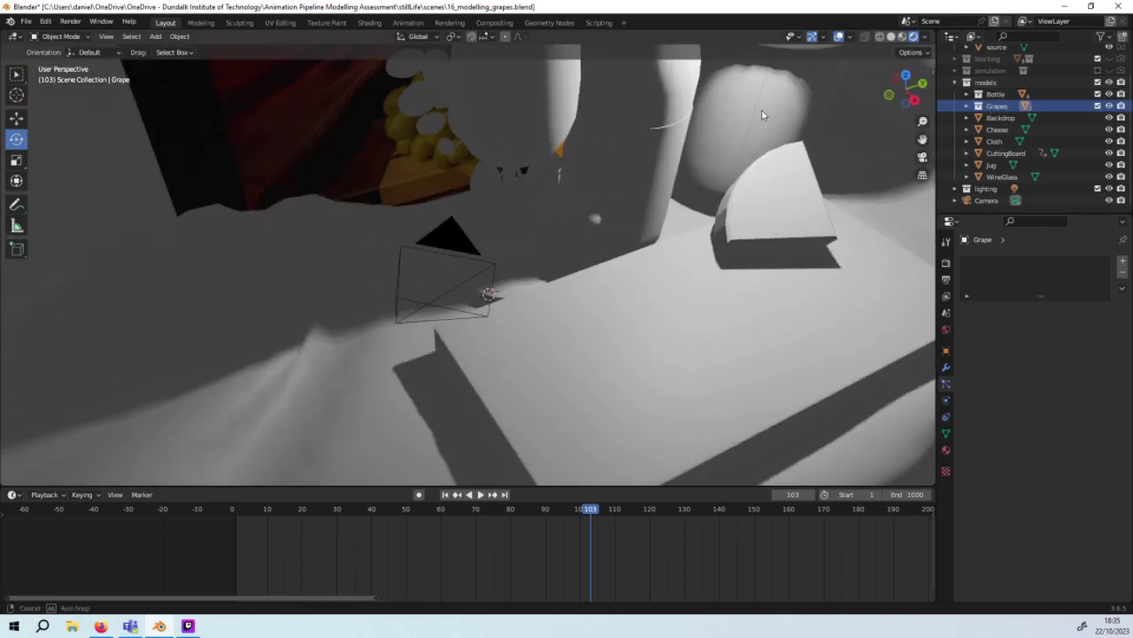
left_click_drag(812, 118, 802, 112)
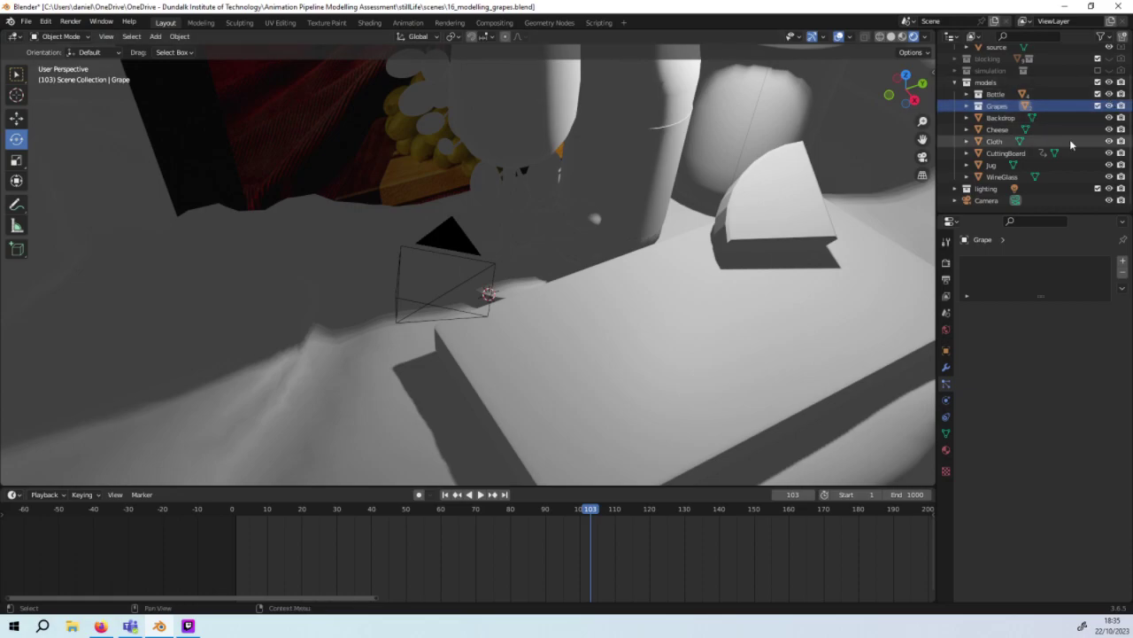
mouse_move(1110, 118)
left_mouse_down()
mouse_move(1102, 167)
mouse_move(1109, 129)
left_mouse_up()
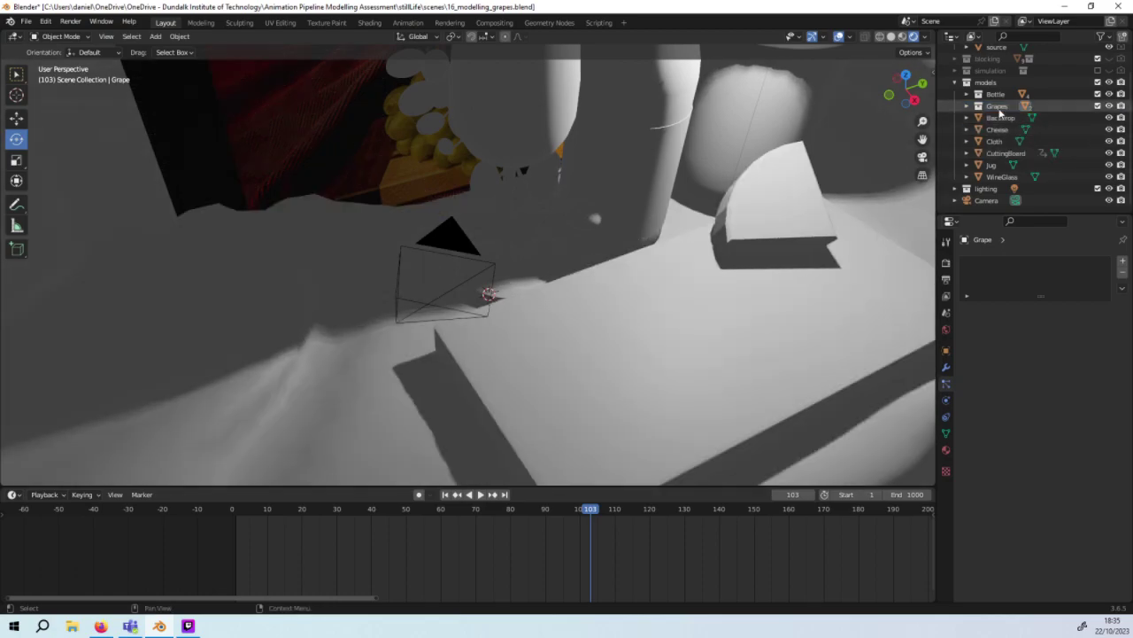
Step: Move the Grapes collection out of models, hide models, and select the stem
left_click(978, 107)
left_click_drag(995, 108, 970, 206)
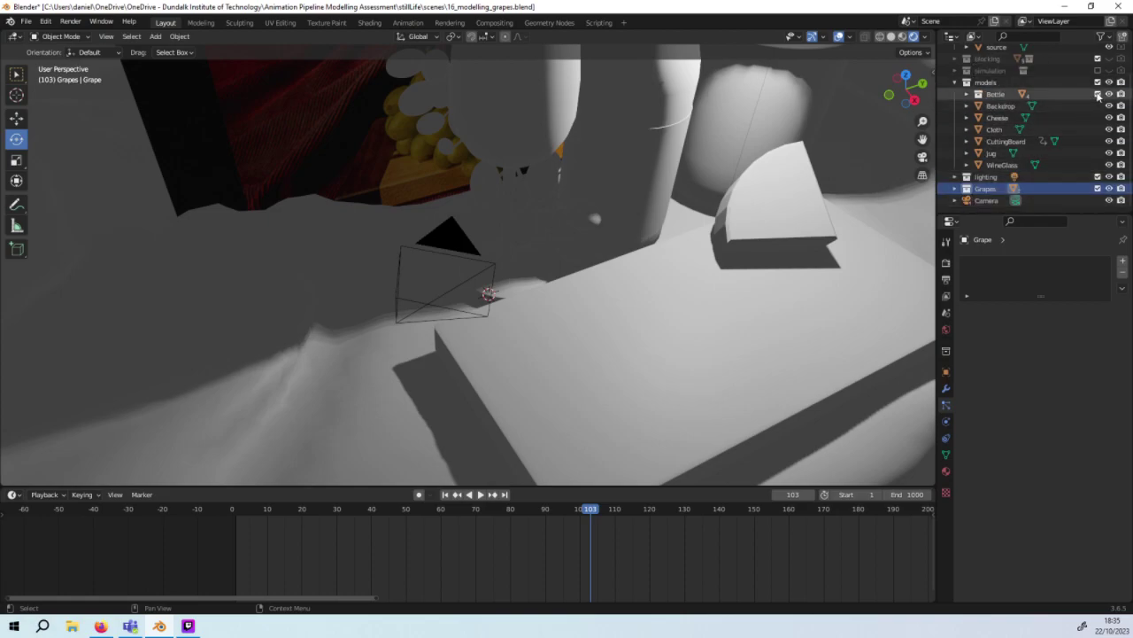
left_click(1109, 82)
middle_click_drag(837, 94, 790, 106)
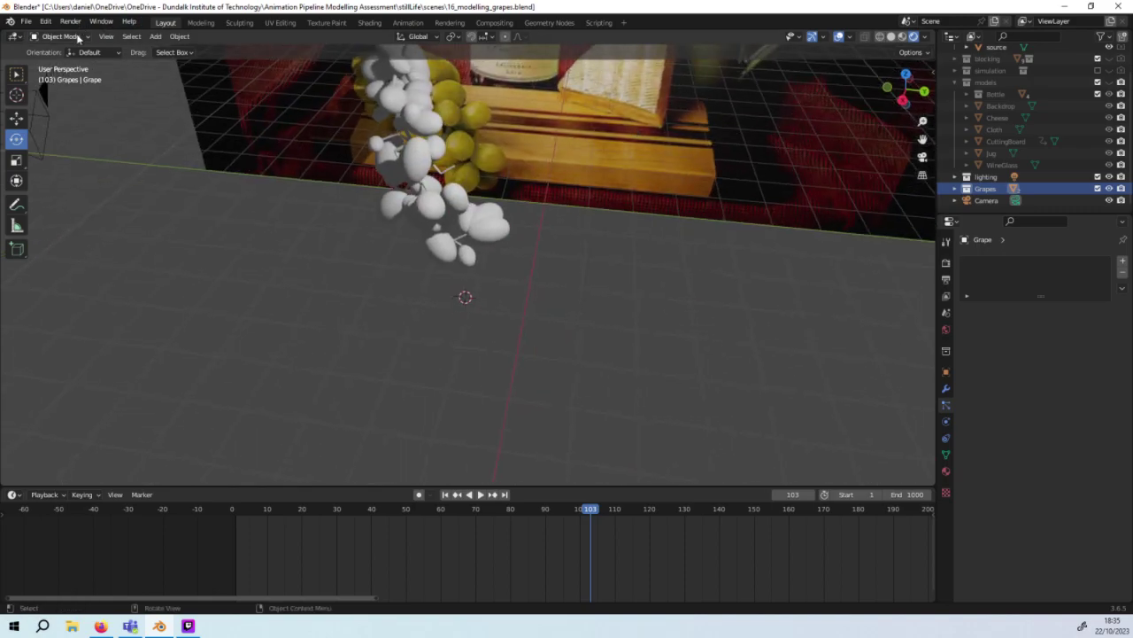
left_click(956, 188)
scroll(989, 195, "down", 1)
left_click(992, 188)
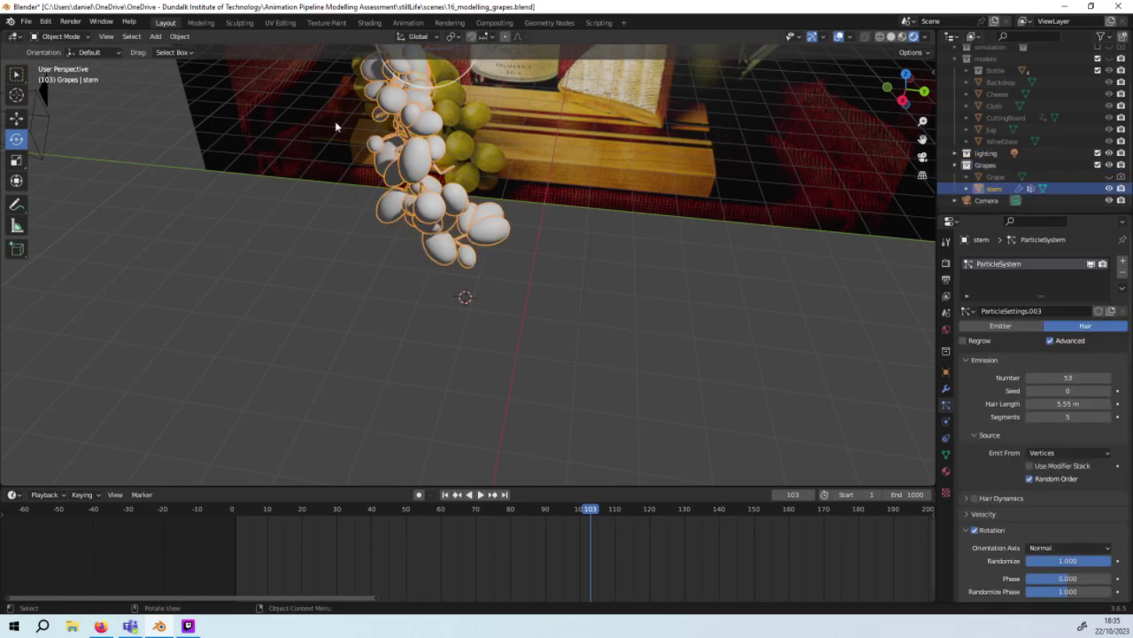
Step: Switch the stem into Edit Mode and place a first new branch end
left_click(60, 36)
left_click(58, 52)
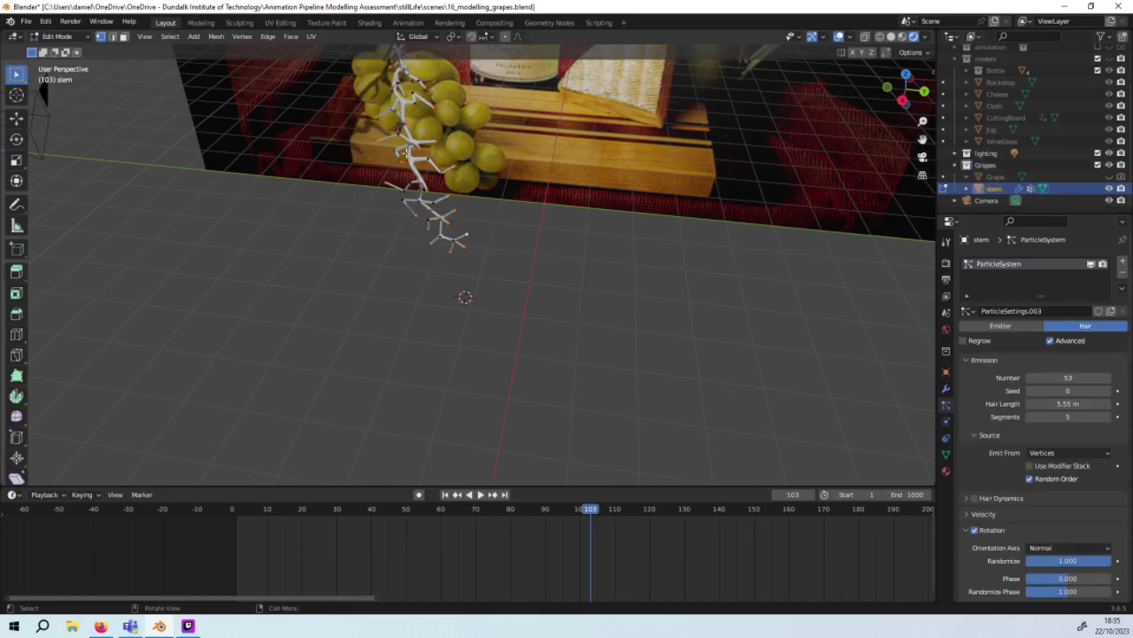
scroll(477, 180, "up", 3)
scroll(486, 183, "up", 1)
scroll(493, 200, "down", 3)
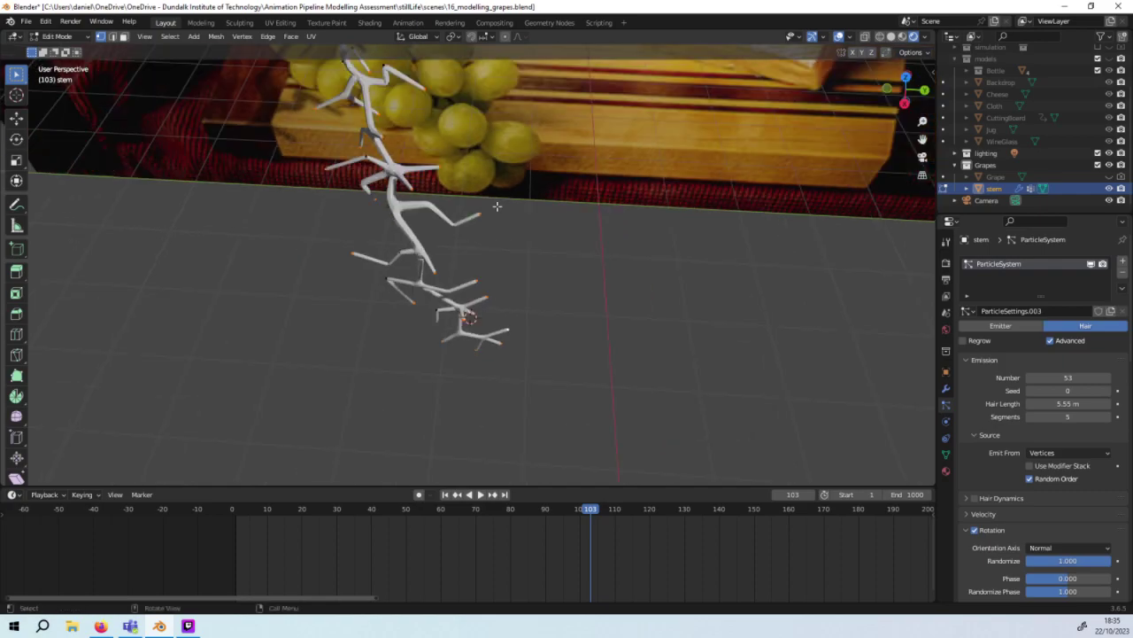
mouse_move(489, 193)
middle_mouse_down()
mouse_move(489, 139)
mouse_move(418, 90)
middle_mouse_up()
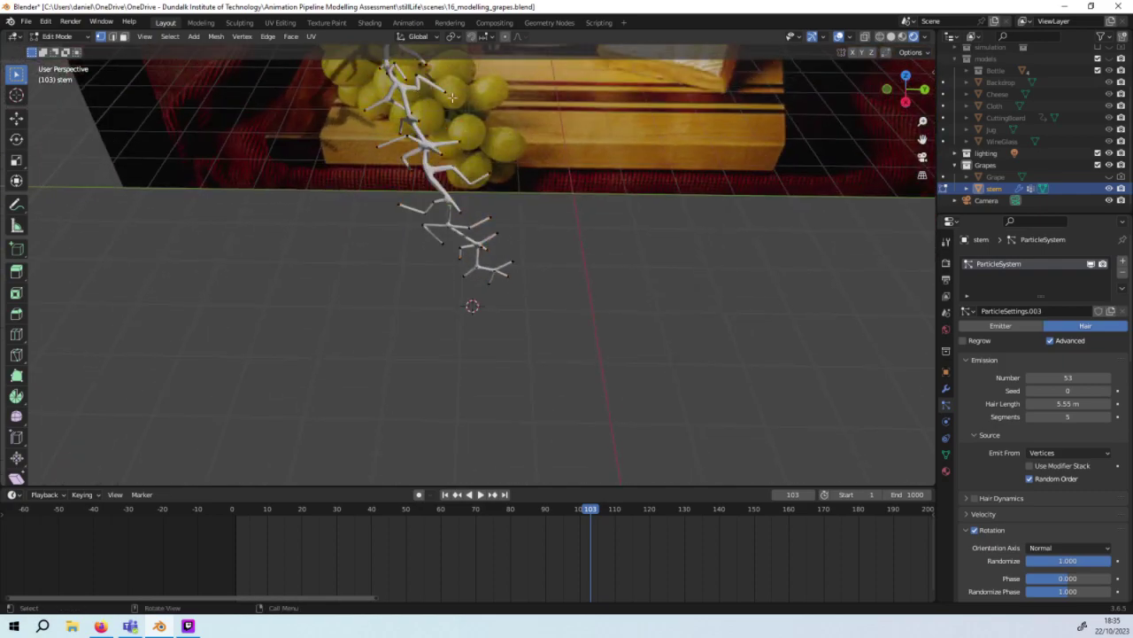
key("g")
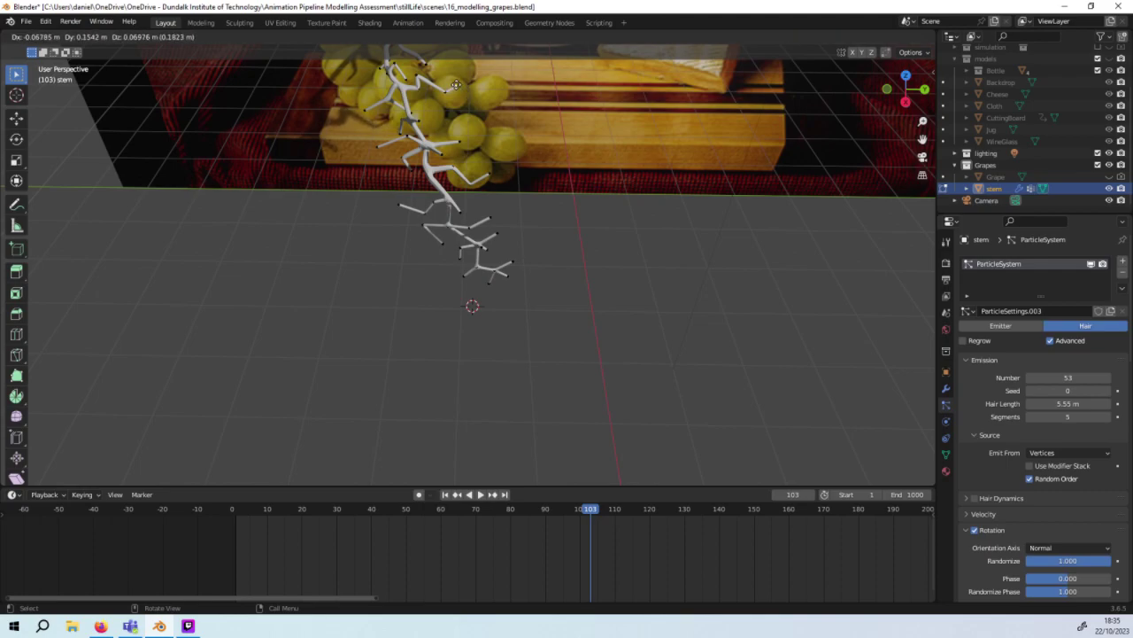
left_click(456, 85)
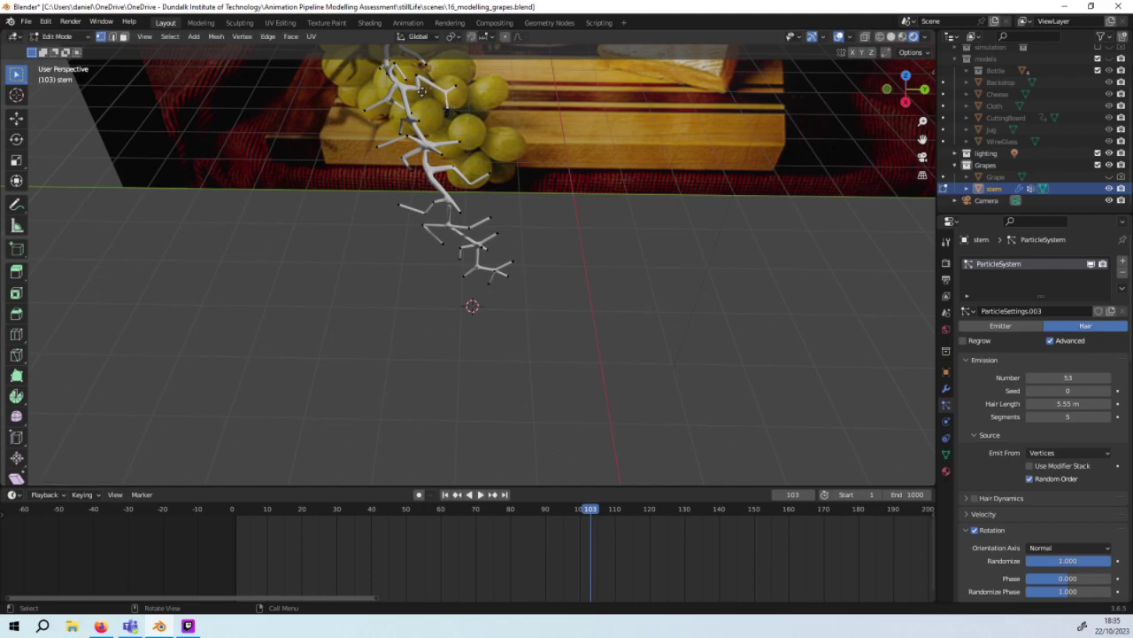
mouse_move(438, 114)
middle_mouse_down()
mouse_move(382, 108)
mouse_move(458, 115)
mouse_move(445, 175)
middle_mouse_up()
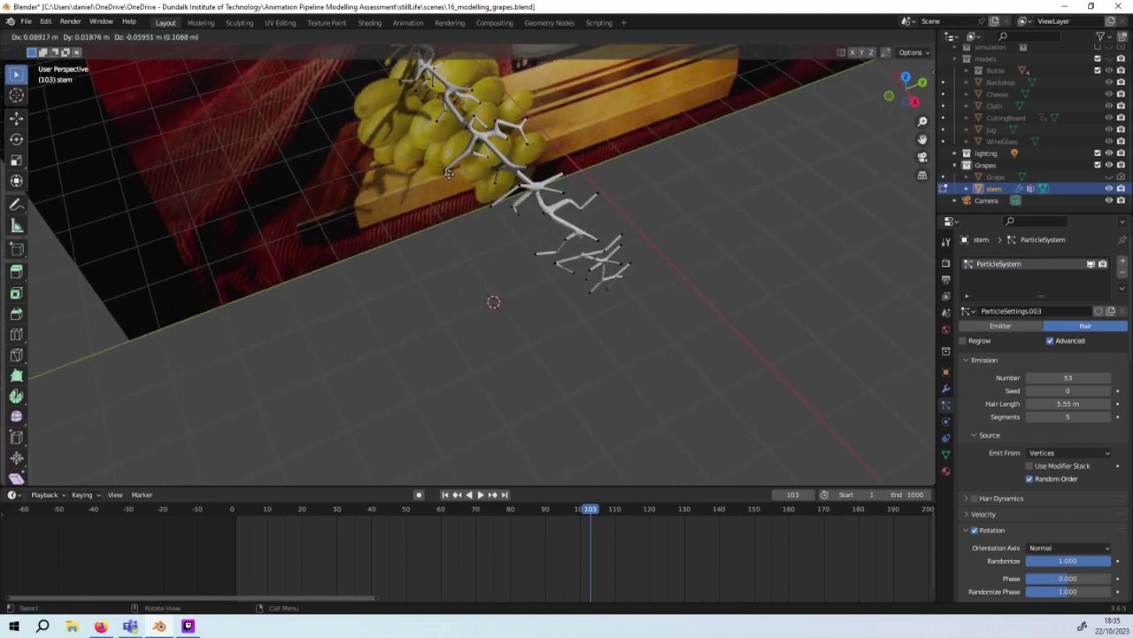
Step: Position another twig end on the stem, undoing and repositioning it once
key("g")
key("Escape")
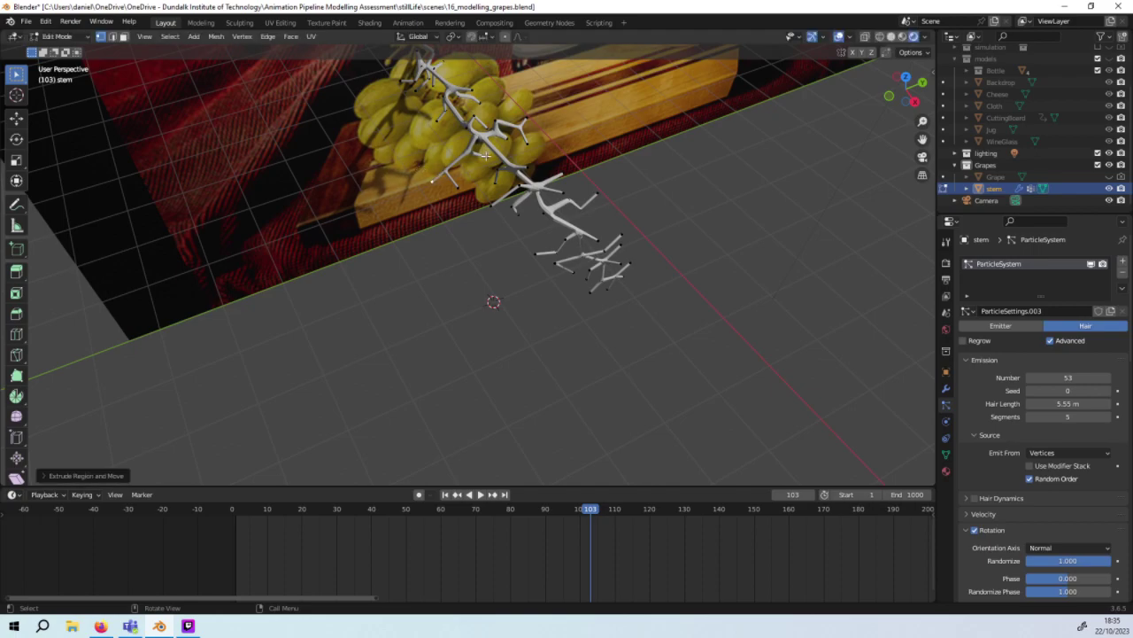
key("g")
key("Escape")
mouse_move(485, 155)
middle_mouse_down()
mouse_move(462, 146)
mouse_move(530, 144)
middle_mouse_up()
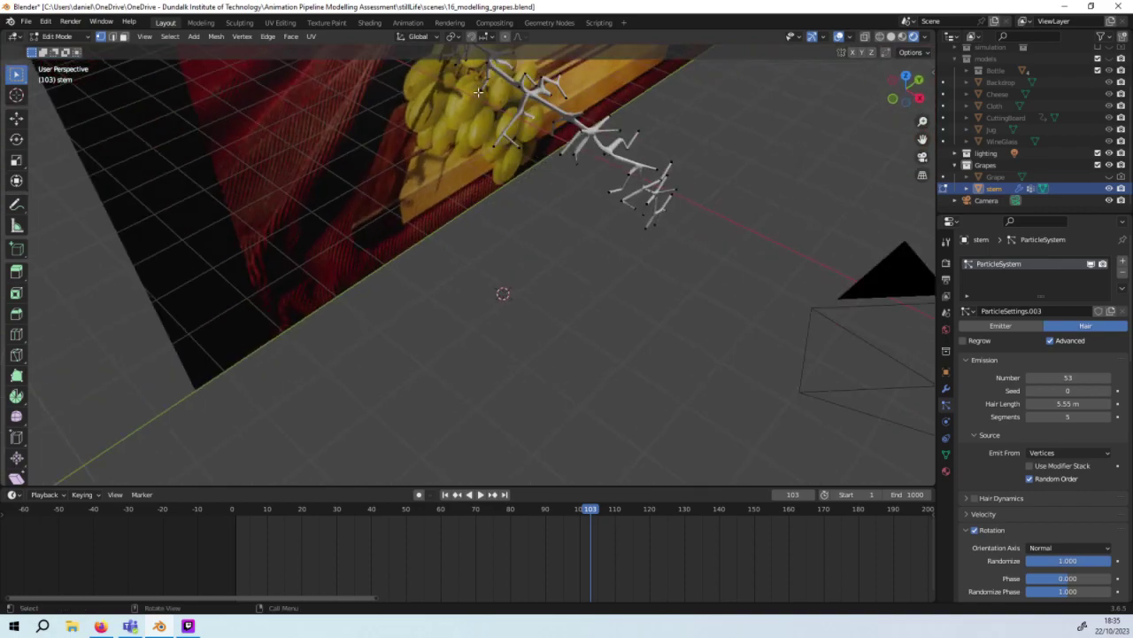
key("g")
left_click(489, 114)
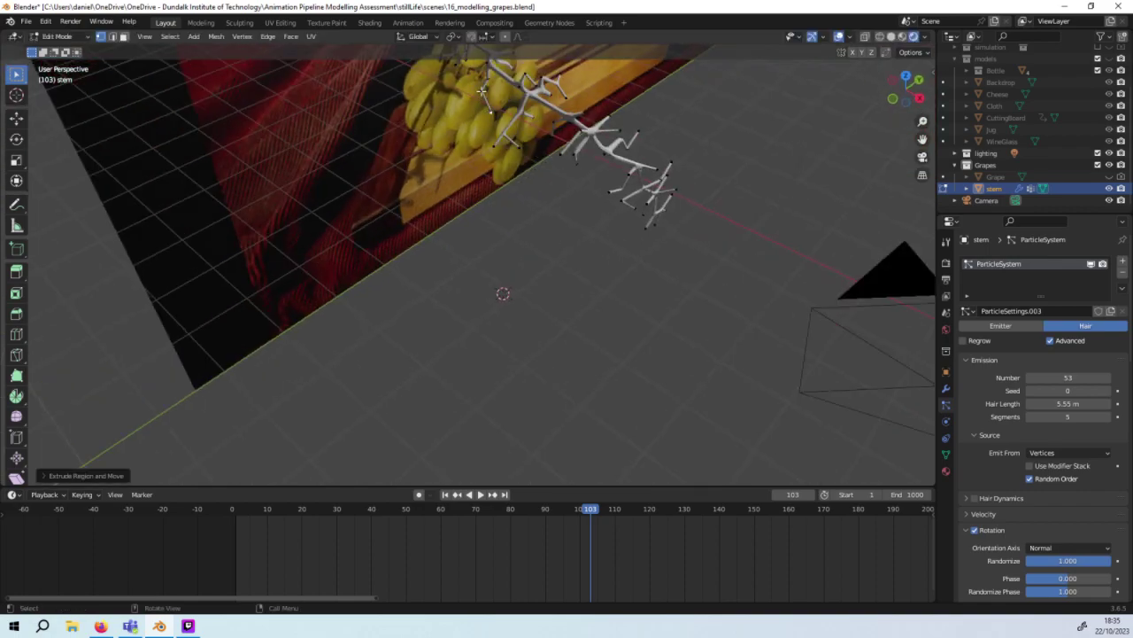
key("ctrl+z")
key("g")
left_click(464, 102)
Step: Extrude one more twig from the stem and orbit around to check it
key("ctrl+z")
key("e")
left_click(481, 89)
middle_click_drag(475, 84, 364, 131)
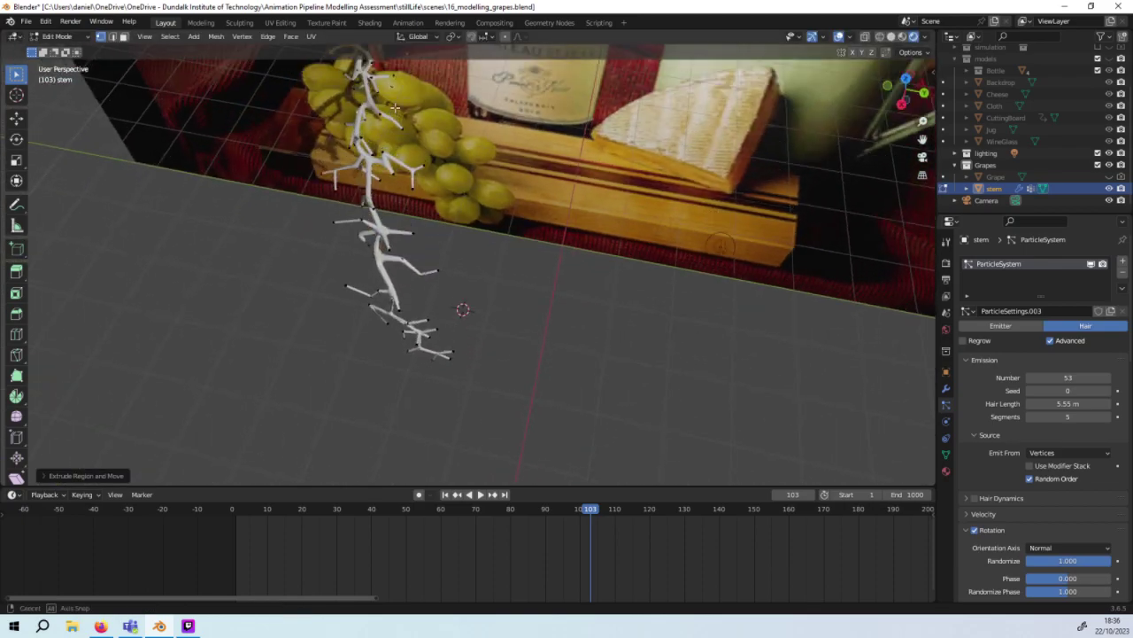
key("g")
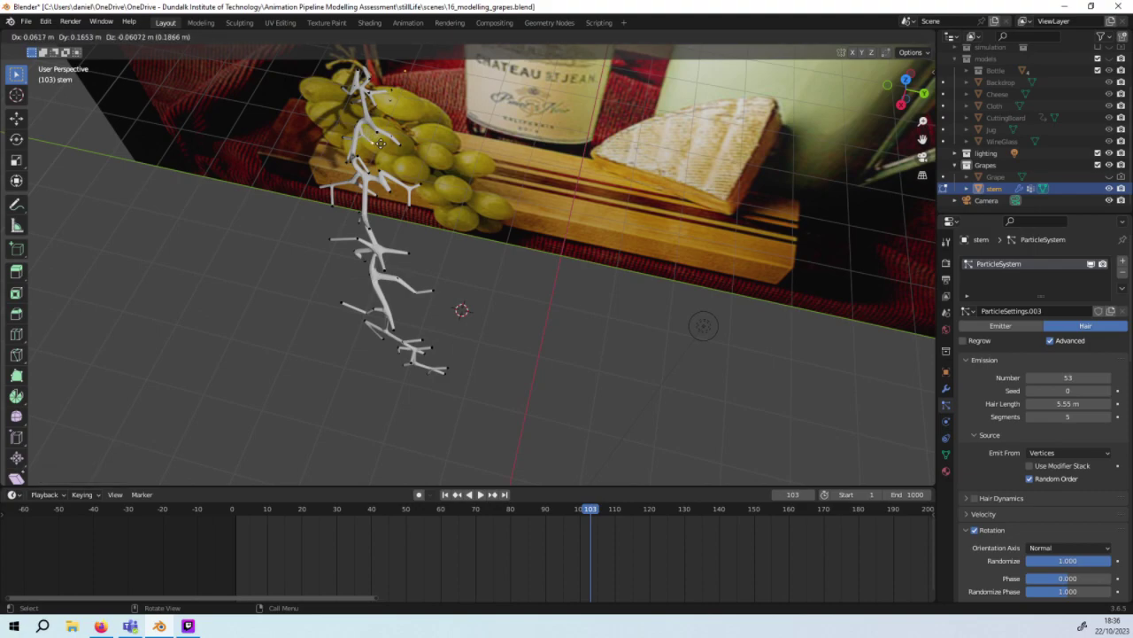
key("Escape")
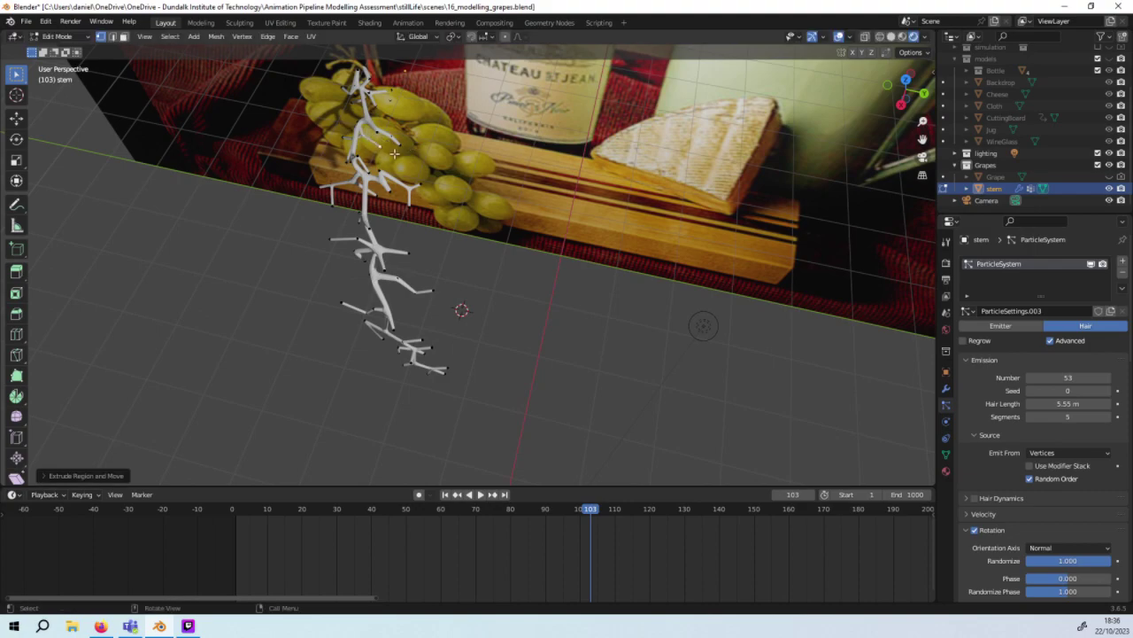
mouse_move(394, 153)
middle_mouse_down()
mouse_move(411, 131)
mouse_move(388, 165)
mouse_move(424, 142)
mouse_move(655, 456)
middle_mouse_up()
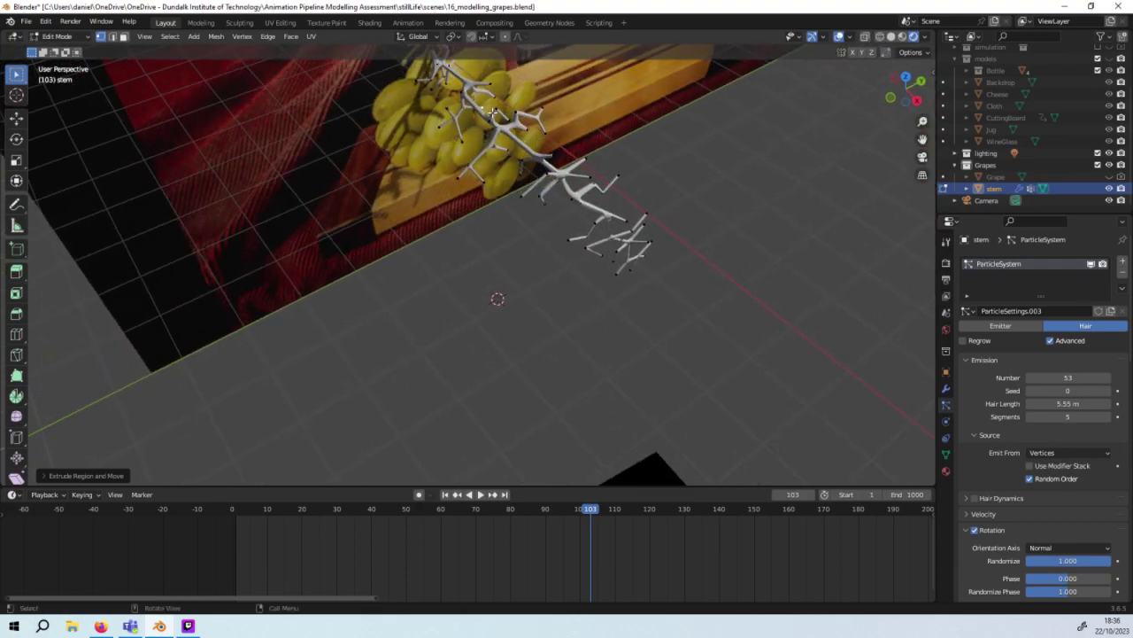
middle_click_drag(494, 108, 479, 103)
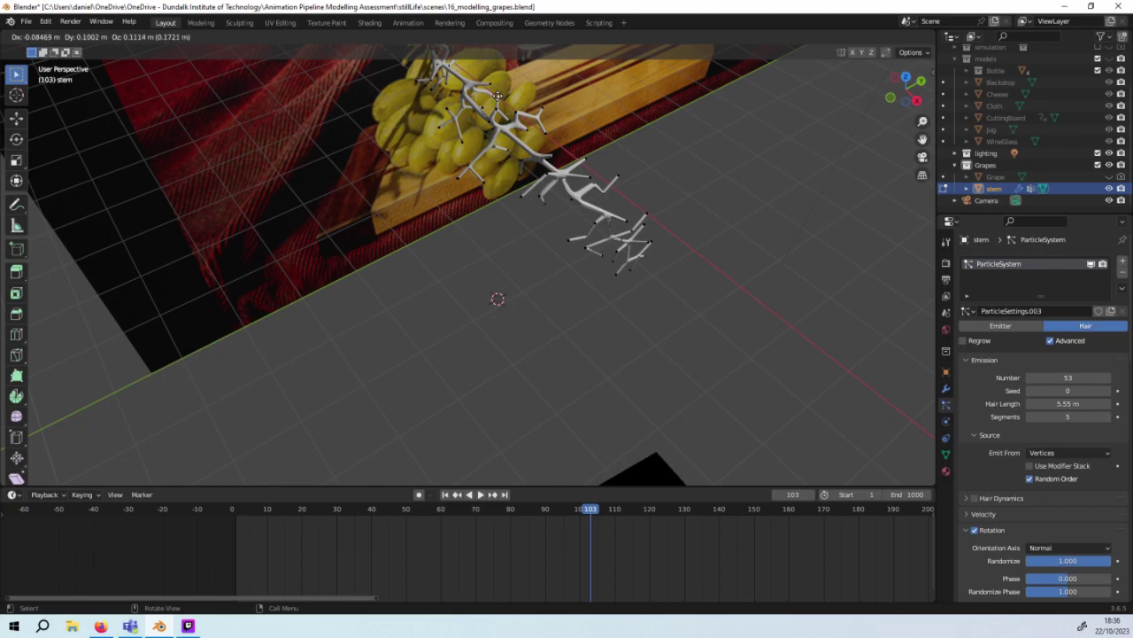
Step: Extrude two short twigs from the lower part of the stem
middle_click_drag(478, 102, 657, 218)
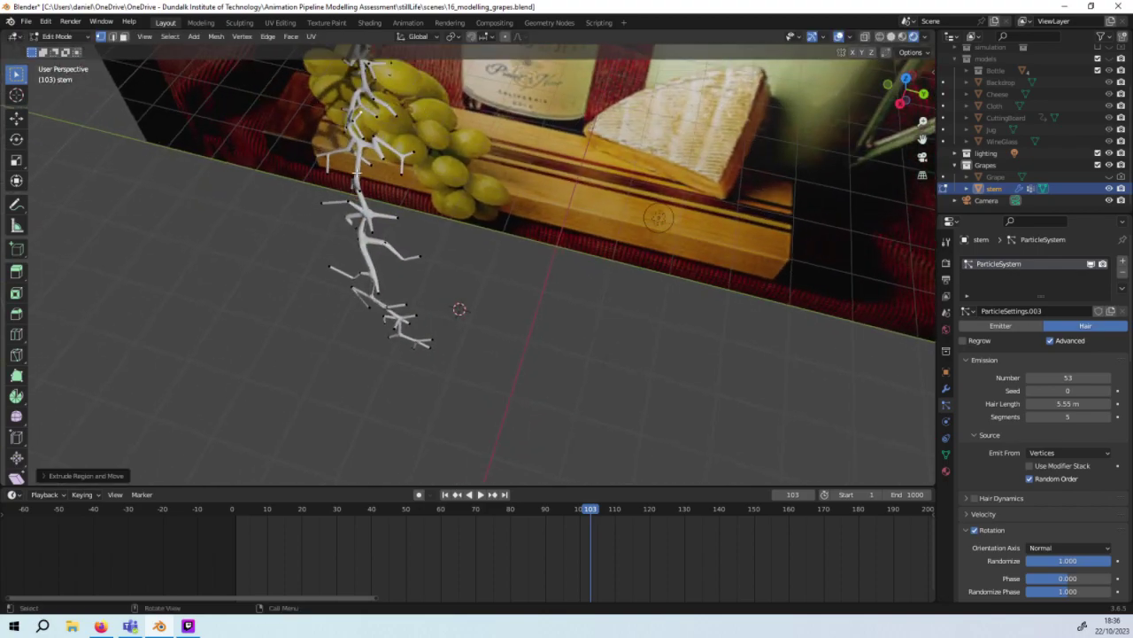
middle_click_drag(370, 177, 578, 132)
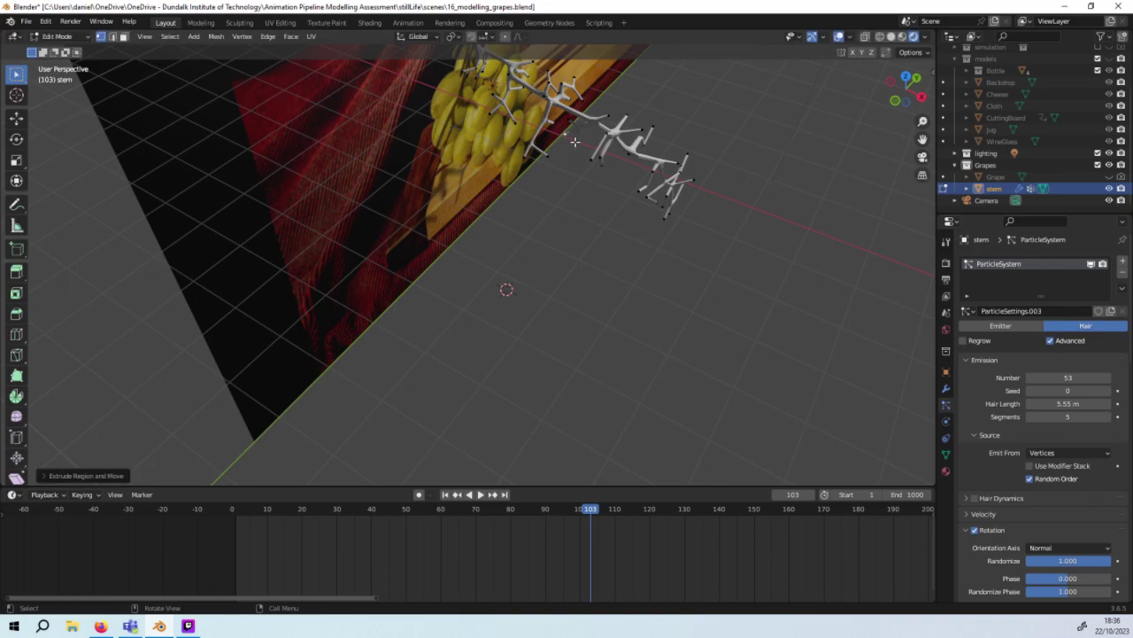
mouse_move(579, 152)
middle_mouse_down()
mouse_move(524, 139)
mouse_move(568, 90)
mouse_move(319, 122)
mouse_move(318, 141)
middle_mouse_up()
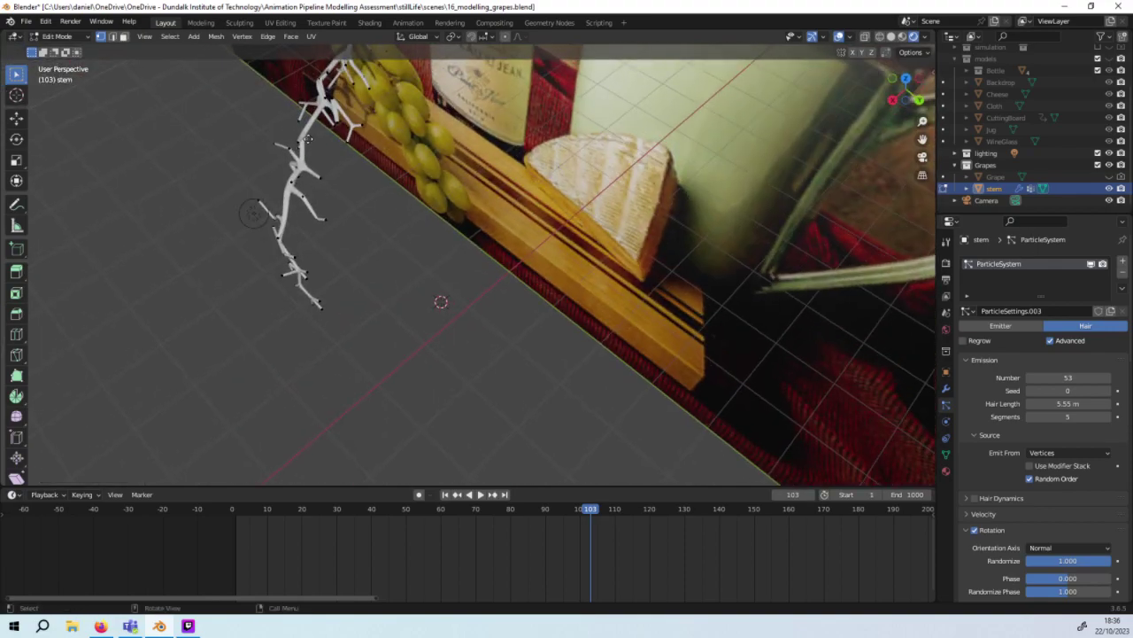
key("g")
key("e")
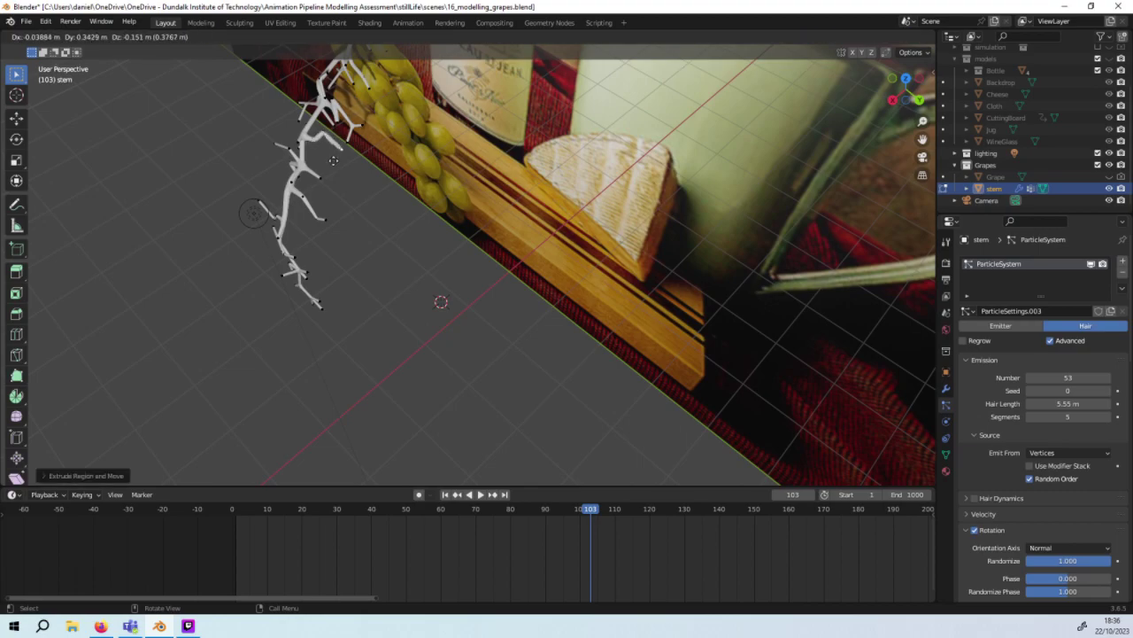
left_click(335, 144)
middle_click_drag(335, 145, 423, 122)
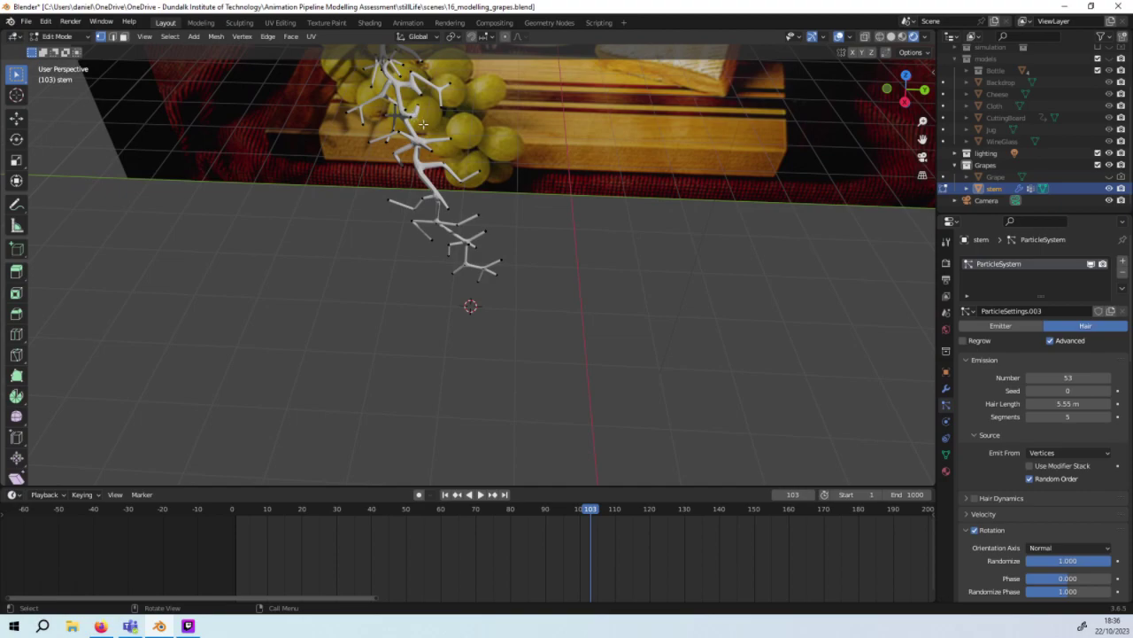
key("e")
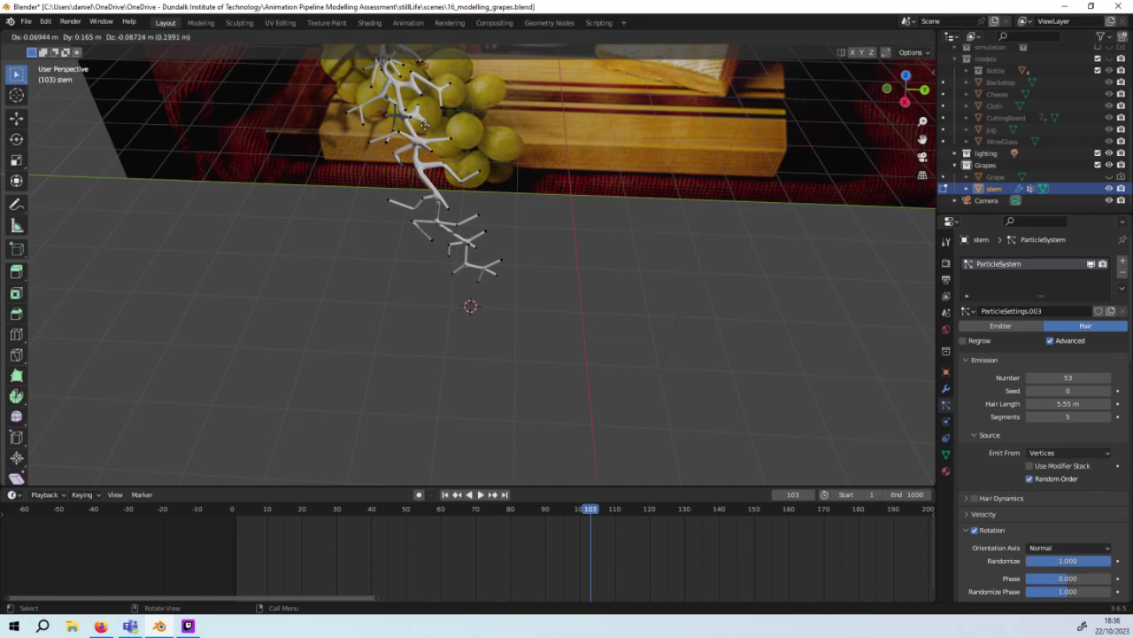
left_click(424, 121)
Step: Attempt further twig extrusions and vertex moves, cancelling them while inspecting the stem
mouse_move(432, 124)
middle_mouse_down()
mouse_move(402, 94)
mouse_move(411, 205)
mouse_move(434, 178)
mouse_move(445, 175)
mouse_move(442, 185)
mouse_move(493, 150)
mouse_move(677, 140)
middle_mouse_up()
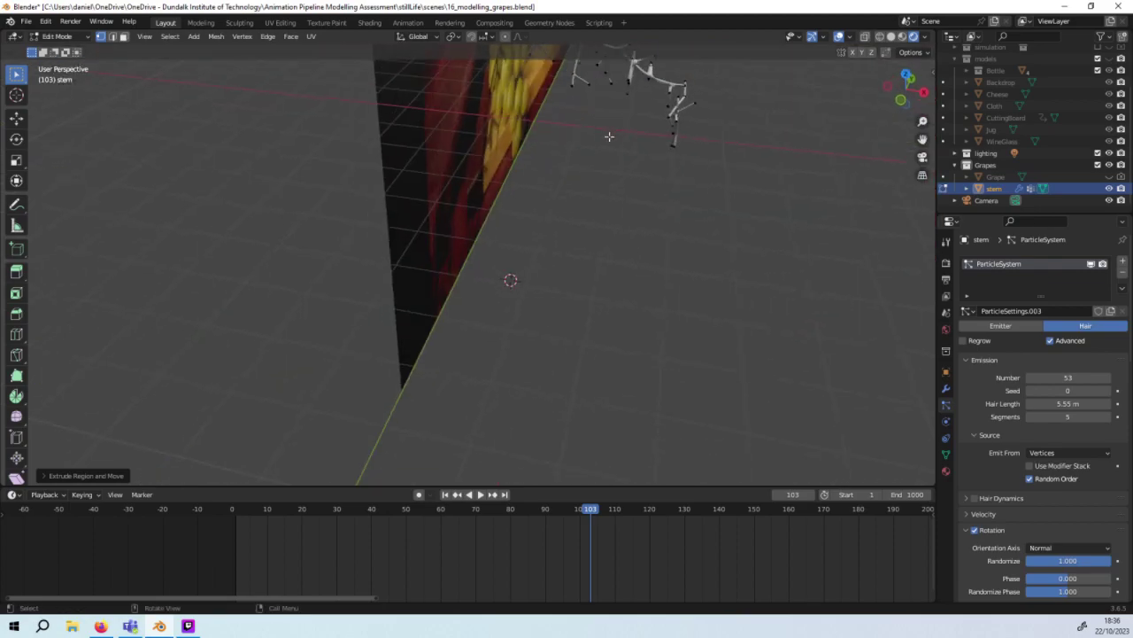
key("g")
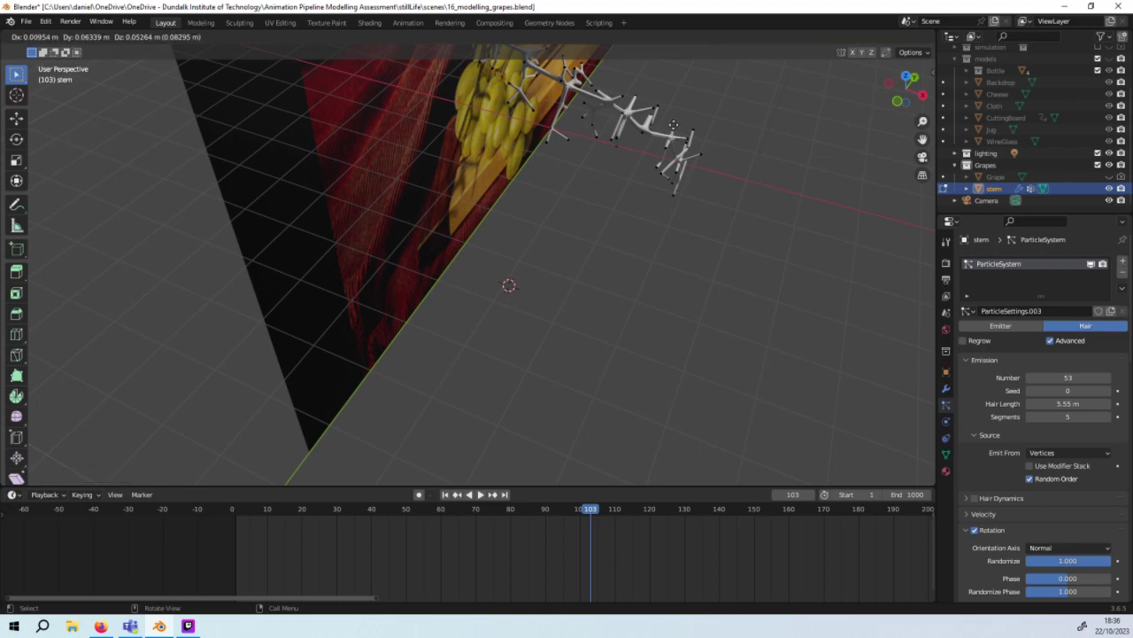
key("Escape")
mouse_move(674, 123)
middle_mouse_down()
mouse_move(523, 96)
mouse_move(631, 143)
mouse_move(484, 117)
middle_mouse_up()
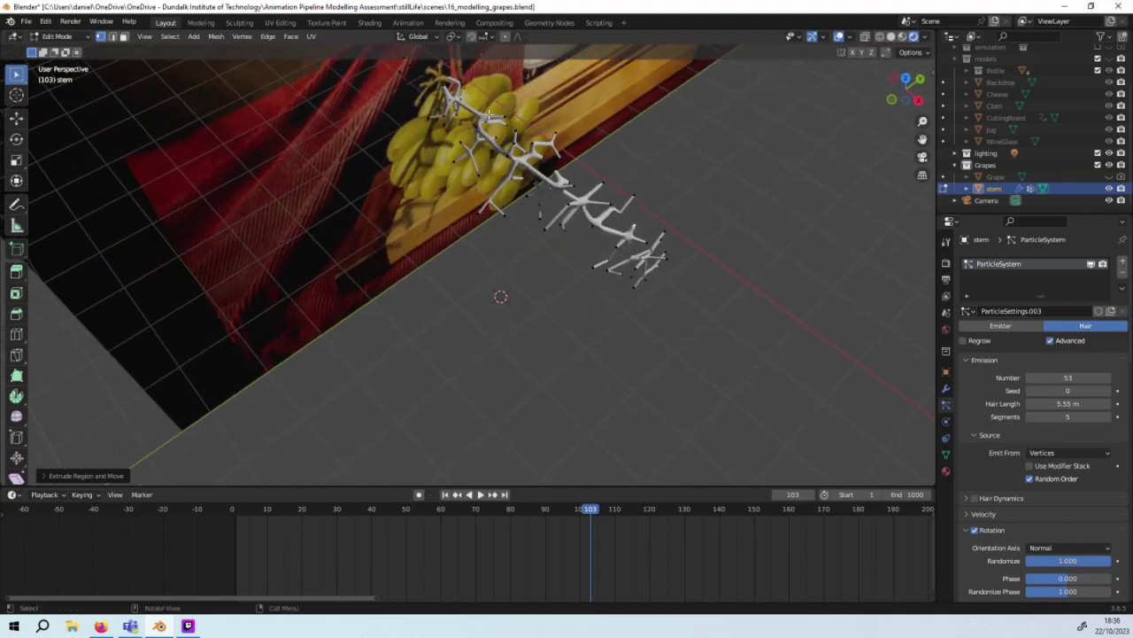
key("e")
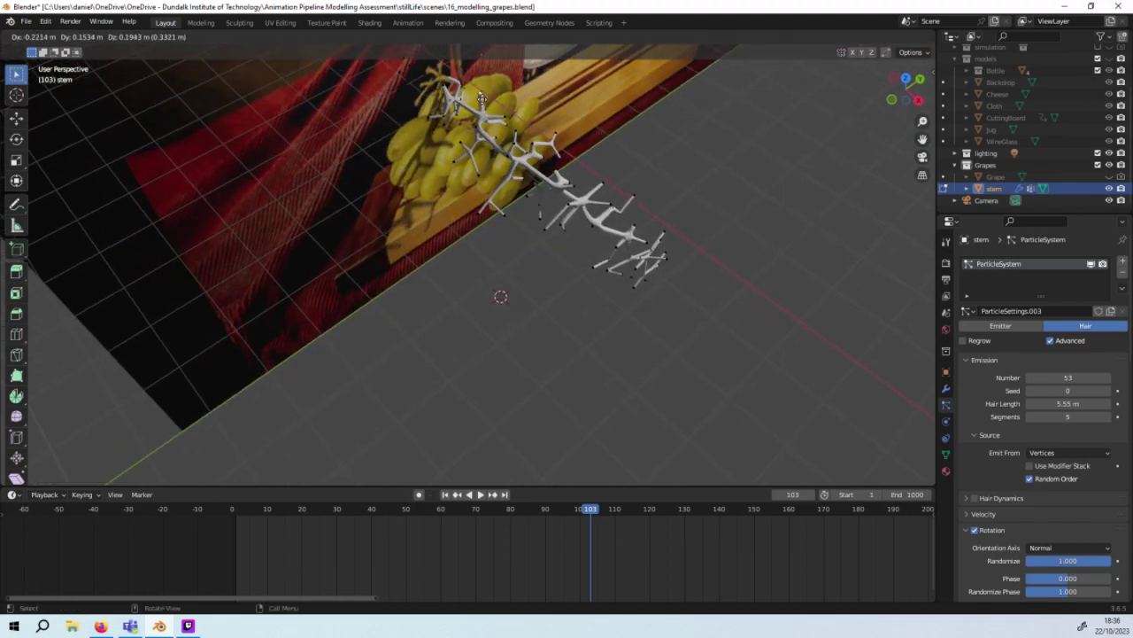
right_click(485, 117)
mouse_move(484, 117)
middle_mouse_down()
mouse_move(454, 103)
mouse_move(394, 111)
mouse_move(453, 108)
mouse_move(64, 38)
middle_mouse_up()
key("g")
right_click(390, 114)
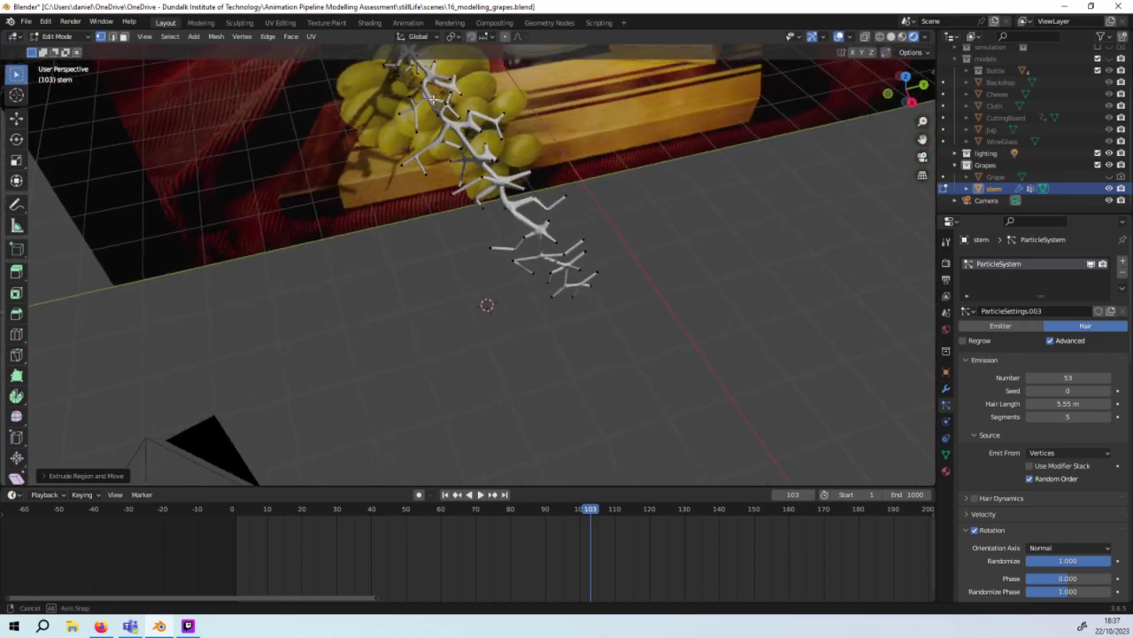
Step: Turn off Random Order for the stem's grape particles in Object Mode, then return to Edit Mode
left_click(64, 38)
left_click(67, 51)
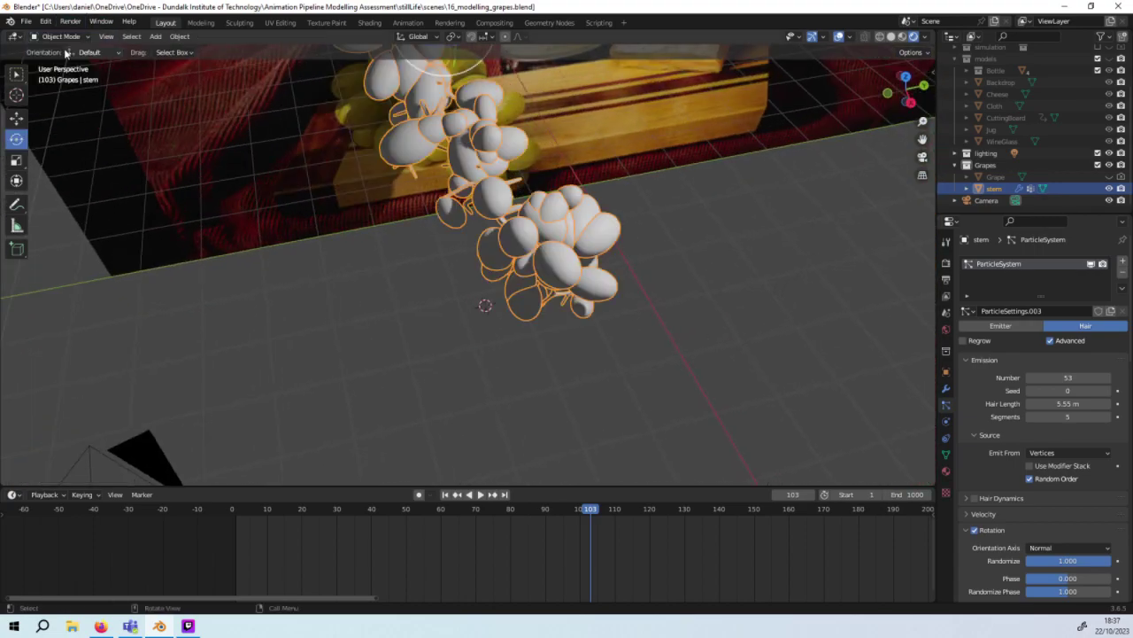
mouse_move(372, 162)
middle_mouse_down()
mouse_move(324, 187)
mouse_move(277, 181)
mouse_move(336, 168)
middle_mouse_up()
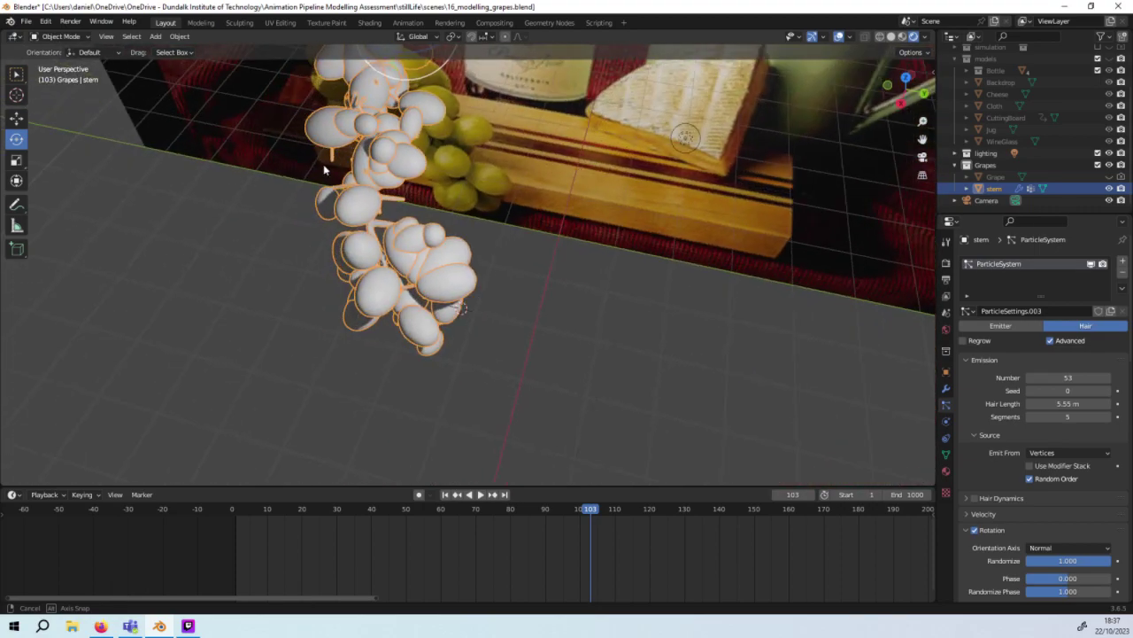
left_click(1051, 479)
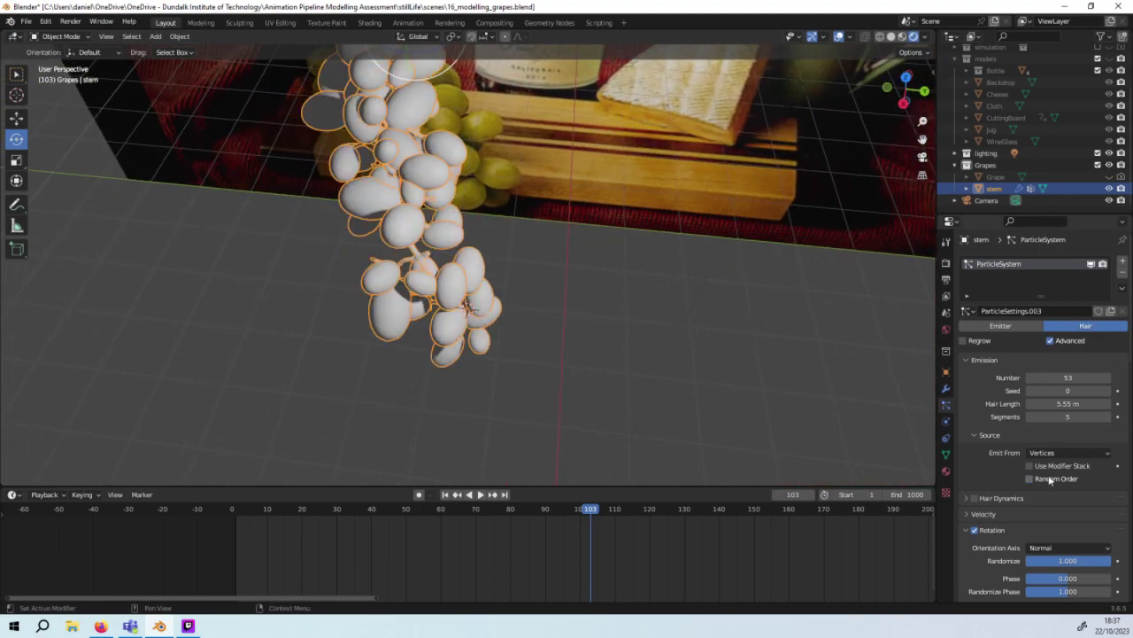
left_click(1048, 478)
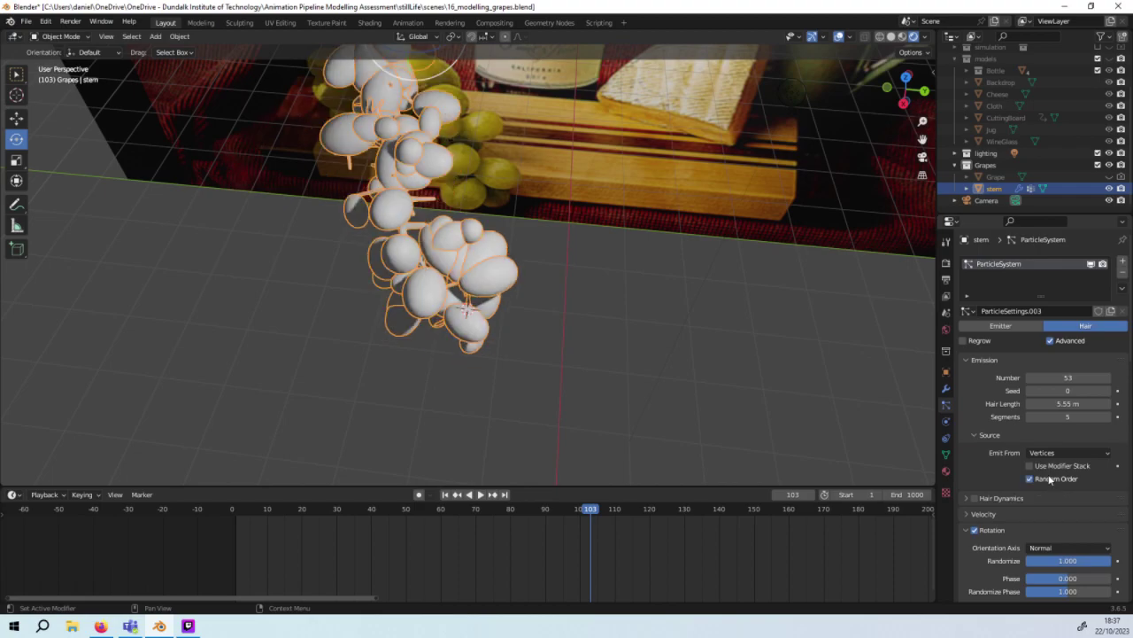
left_click(1050, 479)
left_click(1050, 479)
left_click(1050, 479)
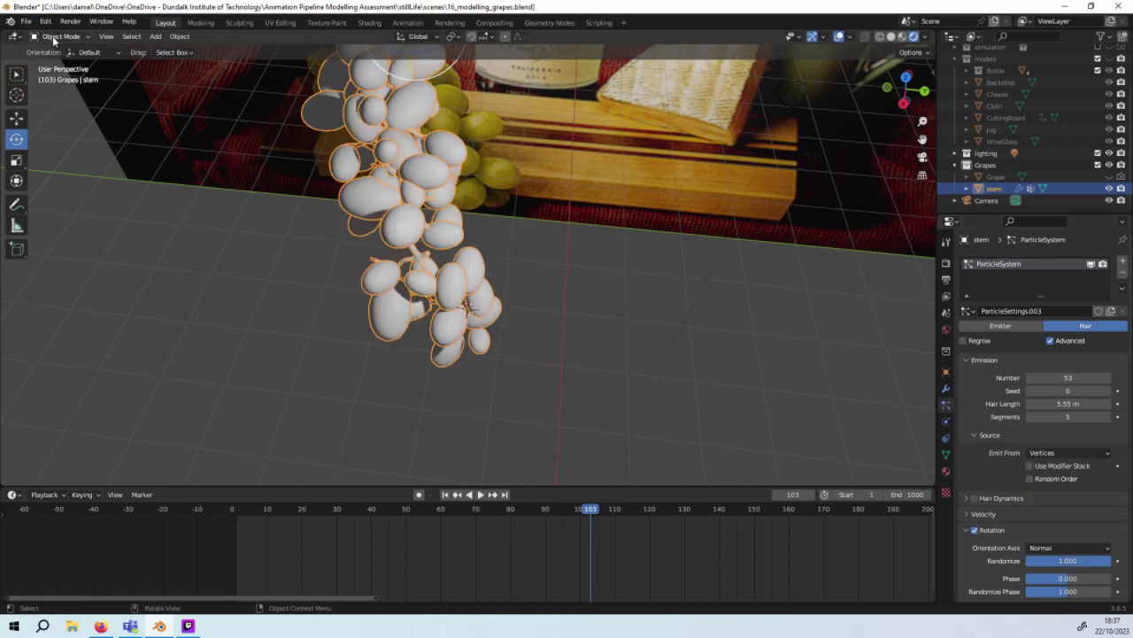
left_click(55, 36)
left_click(70, 61)
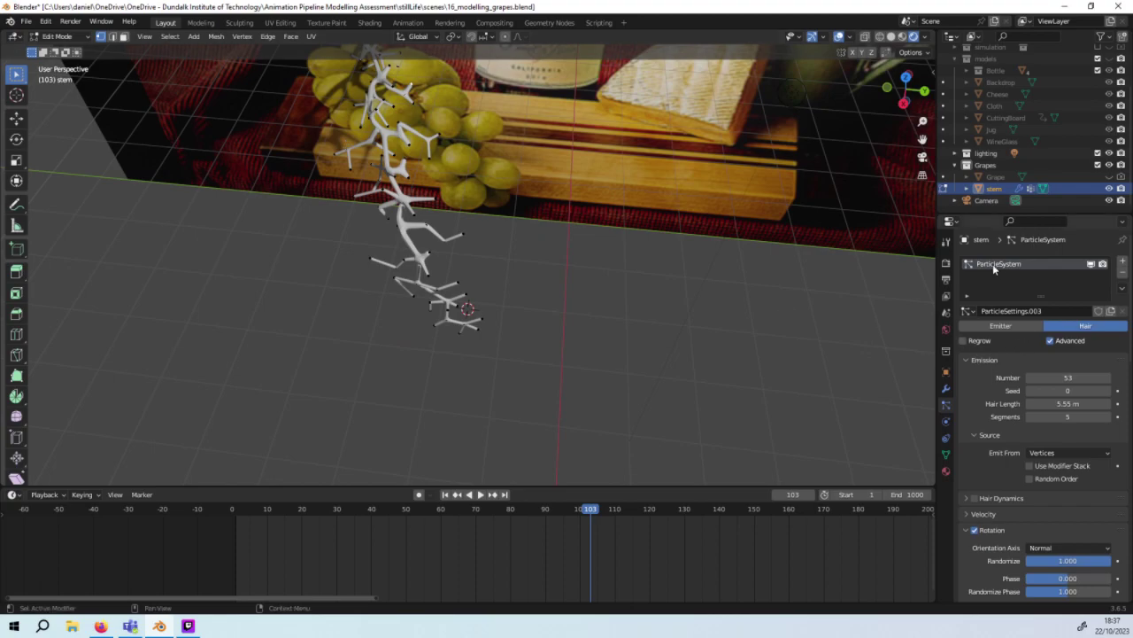
Step: Browse the Properties tabs, ending on the stem's vertex groups
left_click(945, 388)
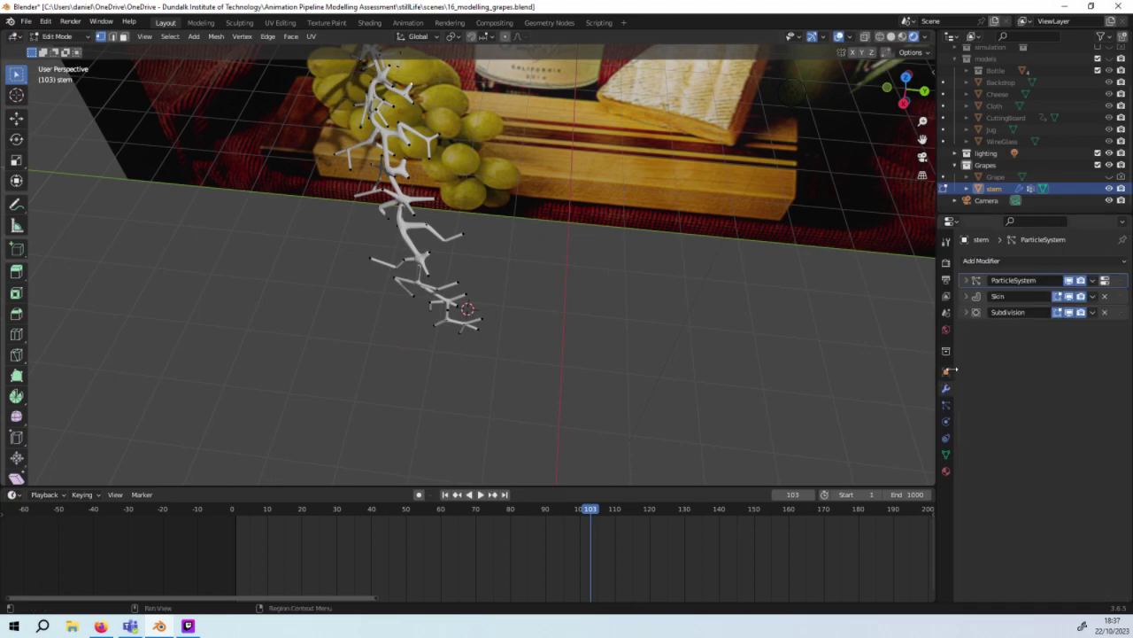
left_click(947, 372)
left_click(946, 351)
left_click(945, 329)
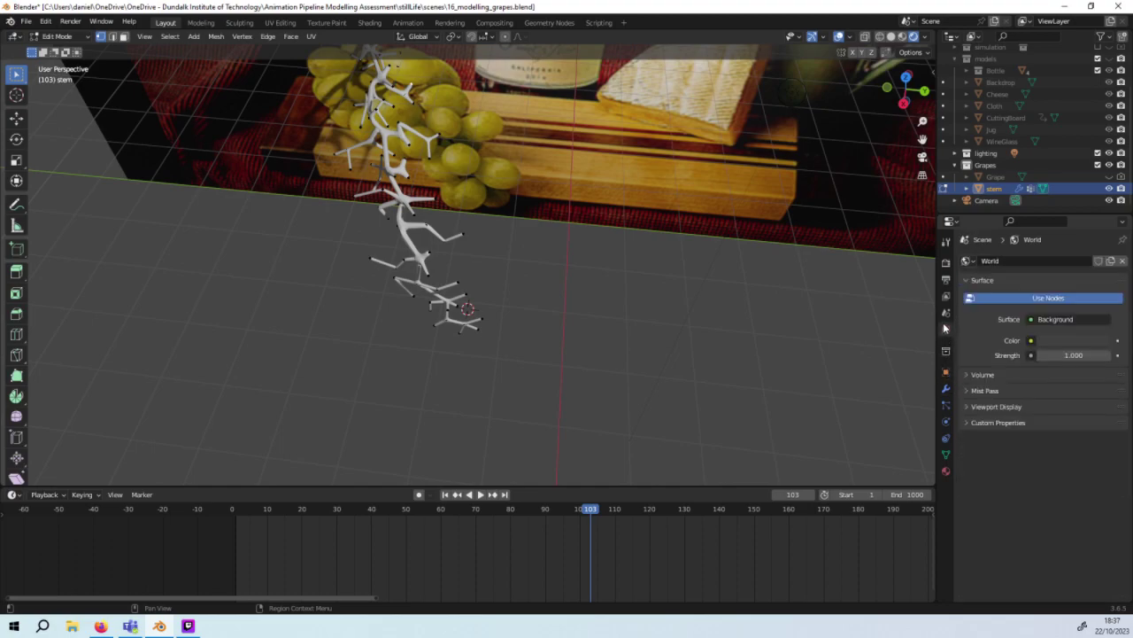
left_click(946, 313)
left_click(946, 296)
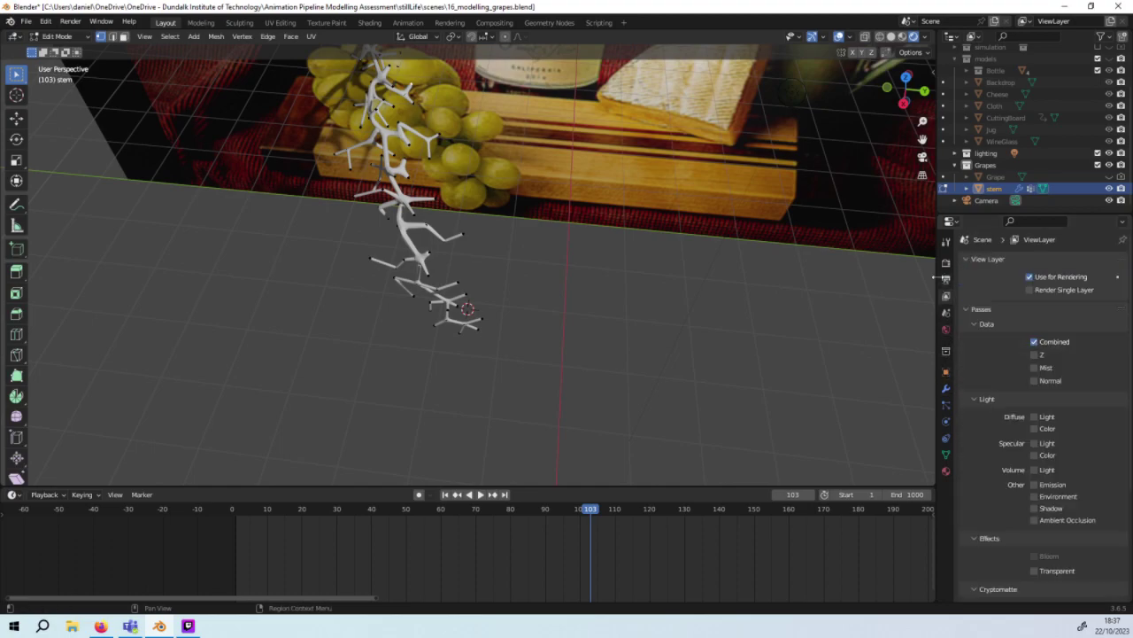
left_click(946, 280)
left_click(946, 263)
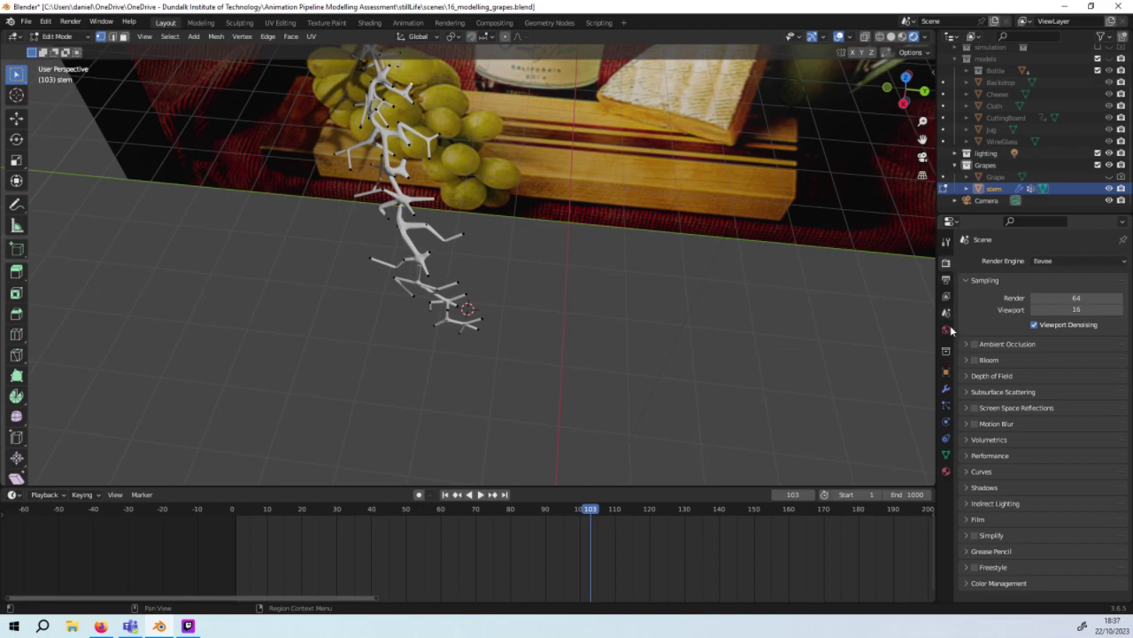
left_click(947, 389)
left_click(946, 409)
left_click(945, 438)
left_click(946, 456)
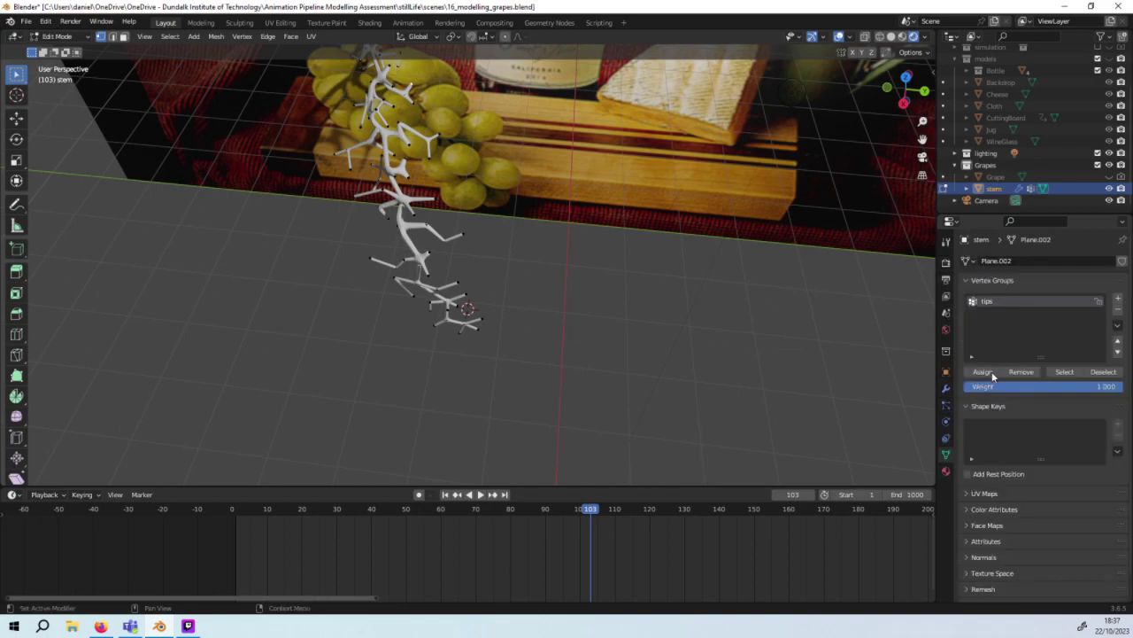
Step: Select the branch-tip vertices, dropping one stray vertex from the selection
left_click(1065, 372)
middle_click_drag(627, 271, 637, 251)
left_click(638, 251)
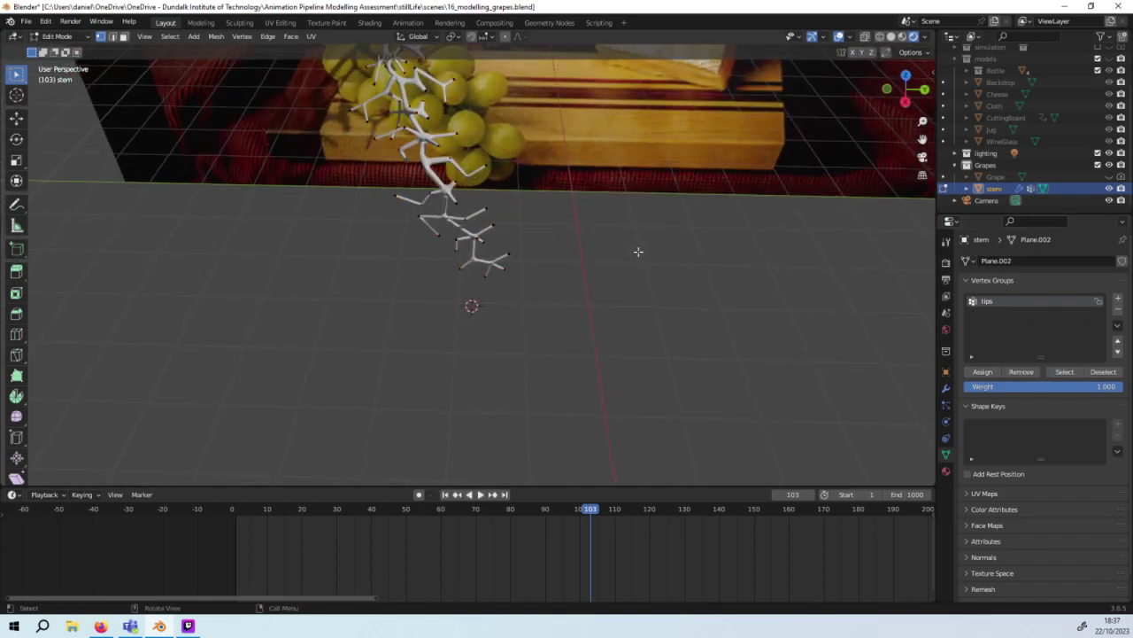
left_click(506, 268, "ctrl")
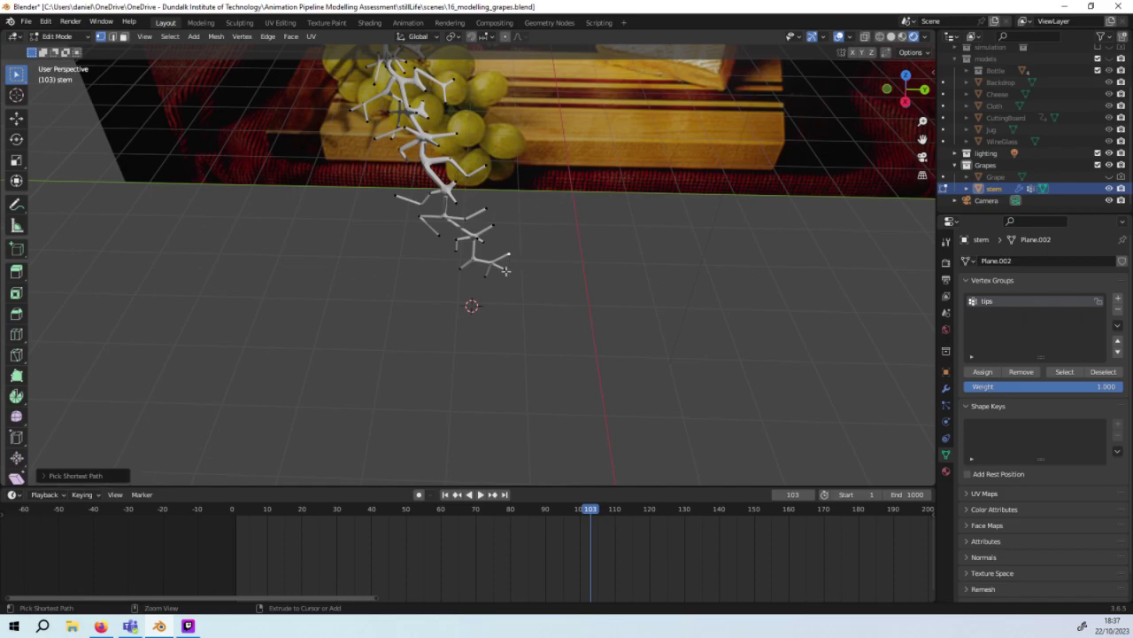
left_click(500, 262)
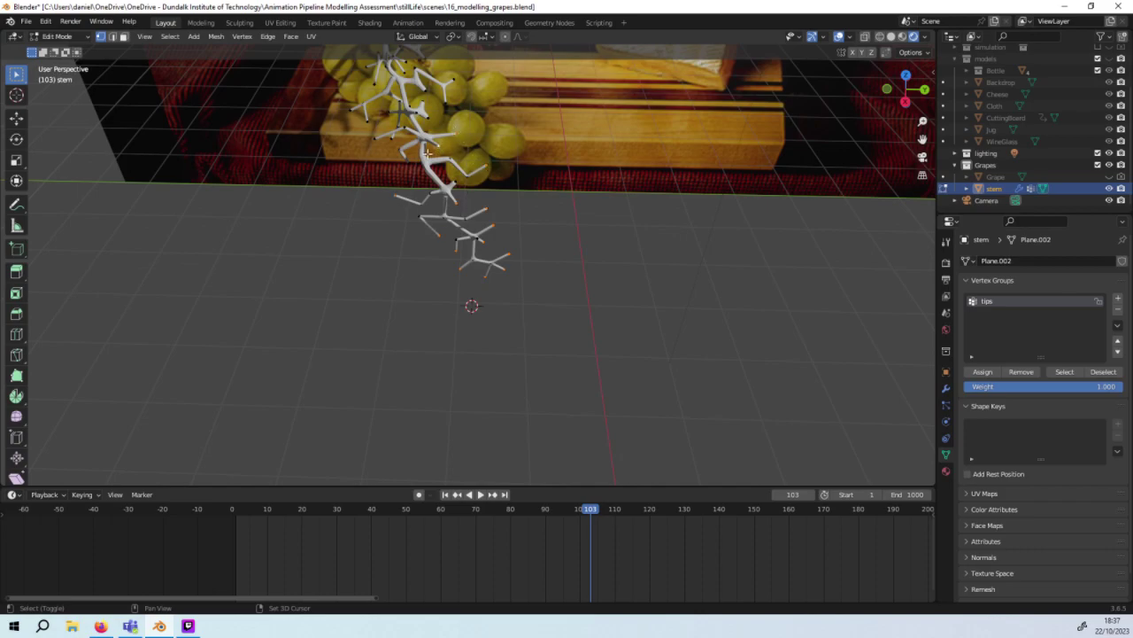
Step: Orbit around the stem to check the selected branch tips
middle_click_drag(431, 180, 510, 208)
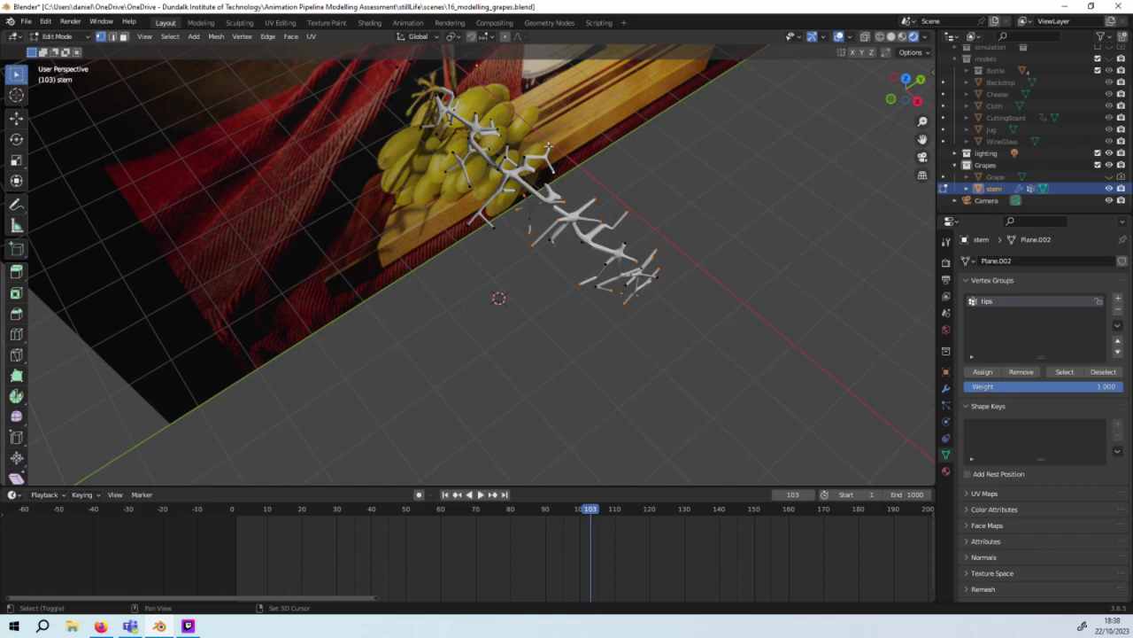
middle_click_drag(527, 169, 497, 184)
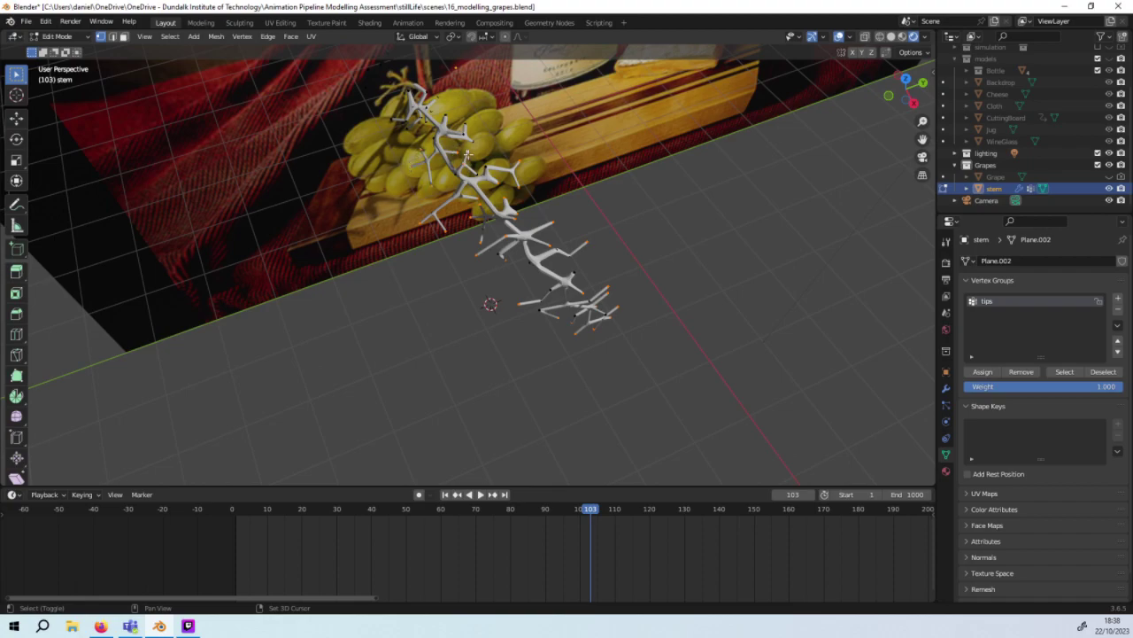
middle_click_drag(466, 155, 370, 164)
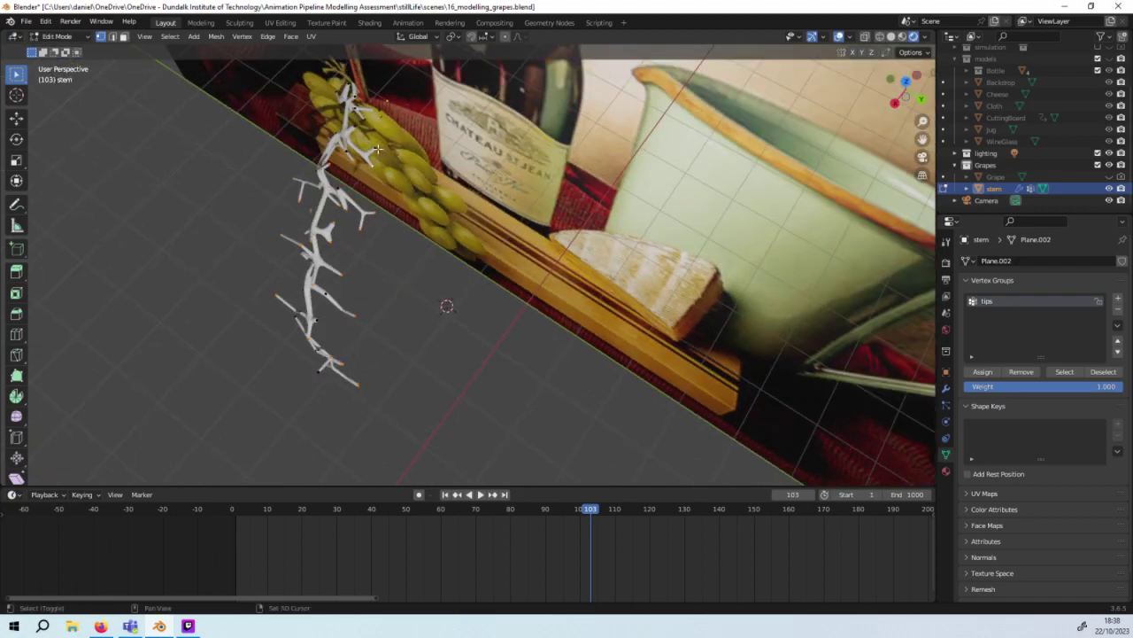
middle_click_drag(348, 150, 495, 128)
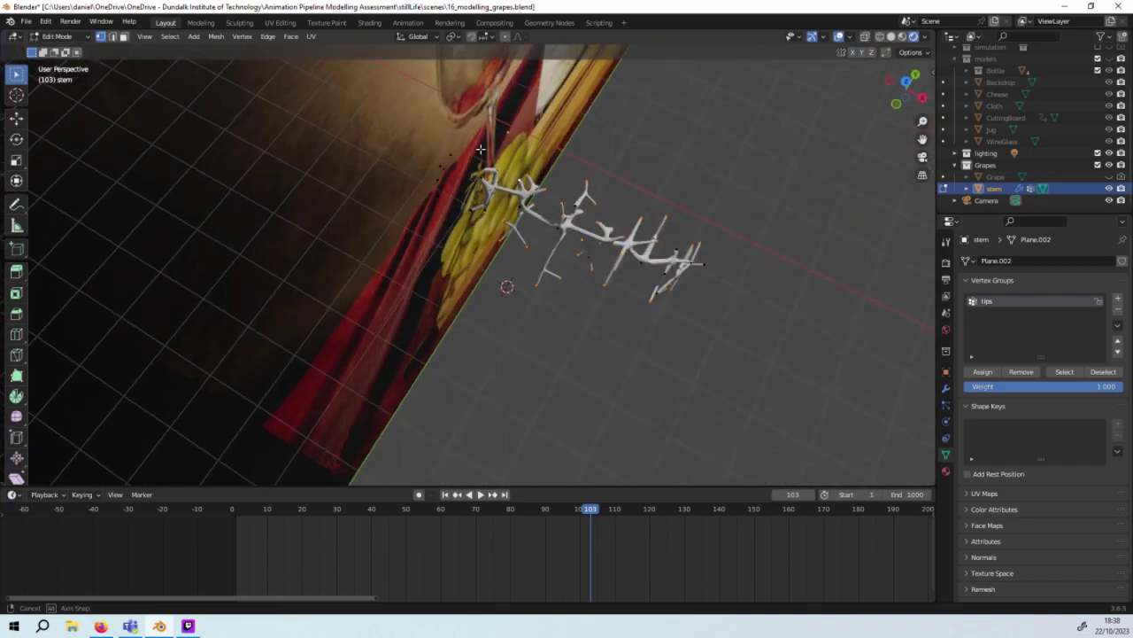
middle_click_drag(495, 129, 523, 142)
Step: Hide the board and backdrop collection and view the bare stem from other angles
scroll(1018, 132, "up", 3)
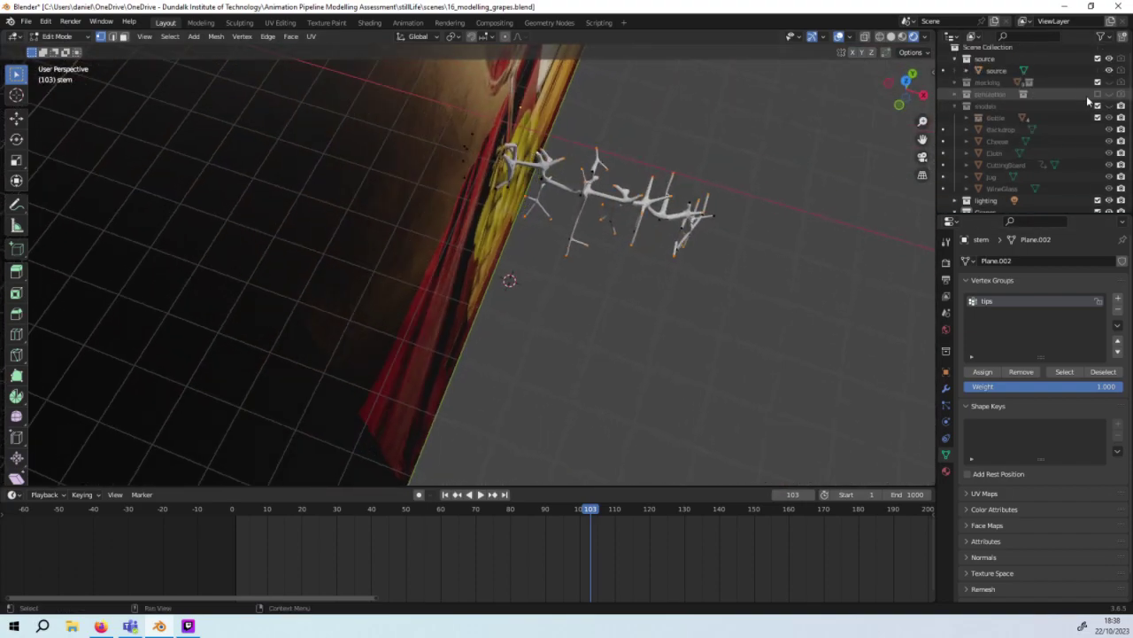
left_click(1113, 62)
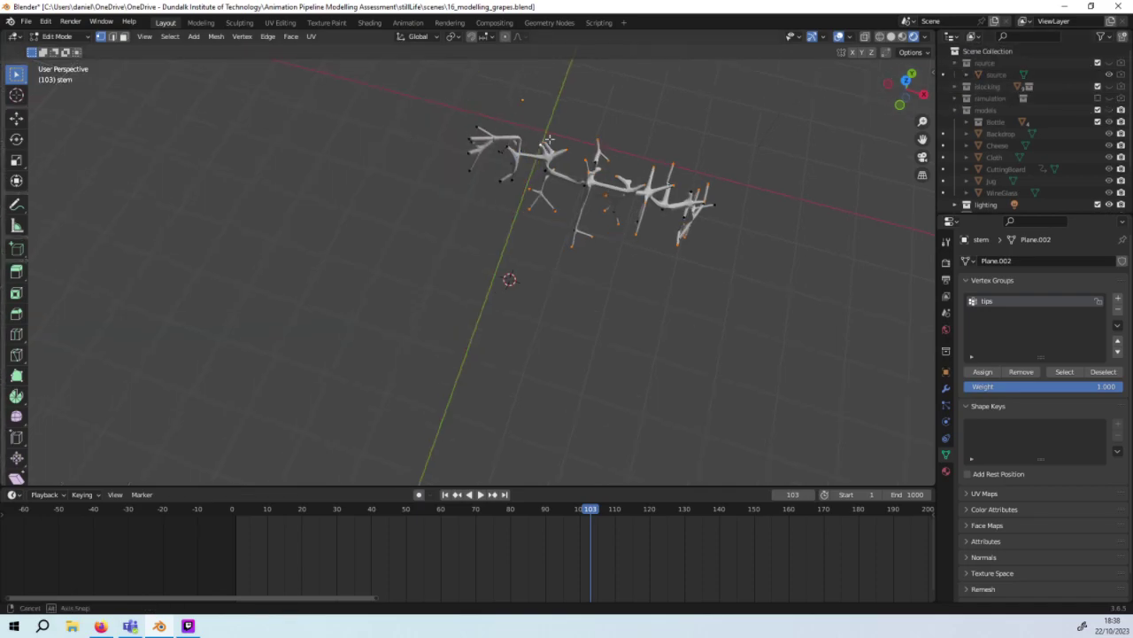
middle_click_drag(542, 208, 551, 99, "shift")
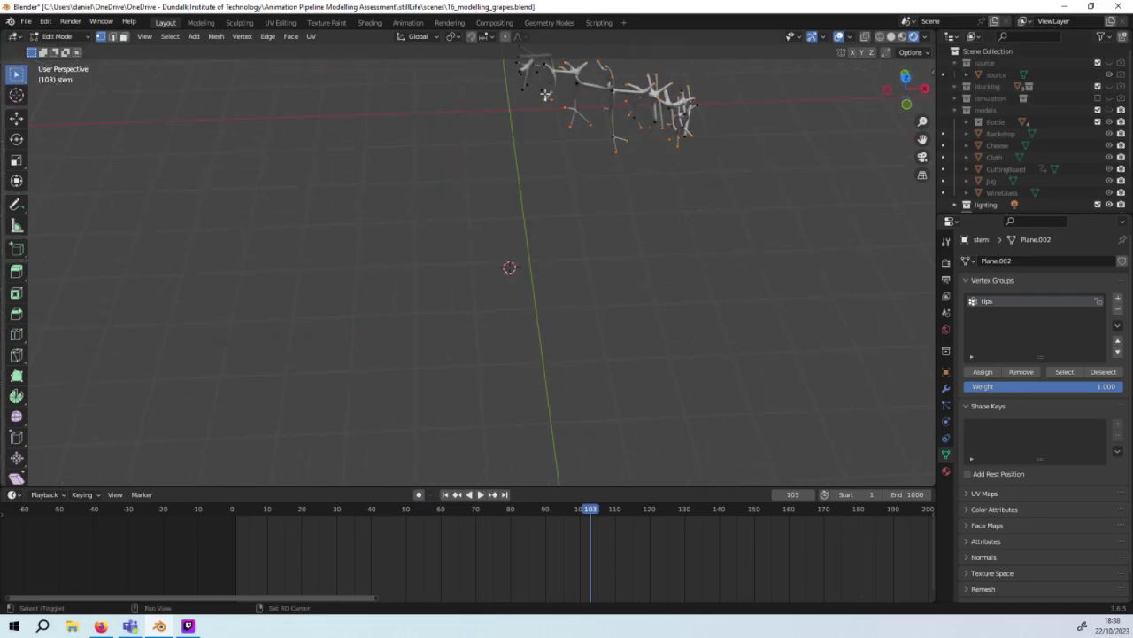
middle_click_drag(546, 64, 380, 254)
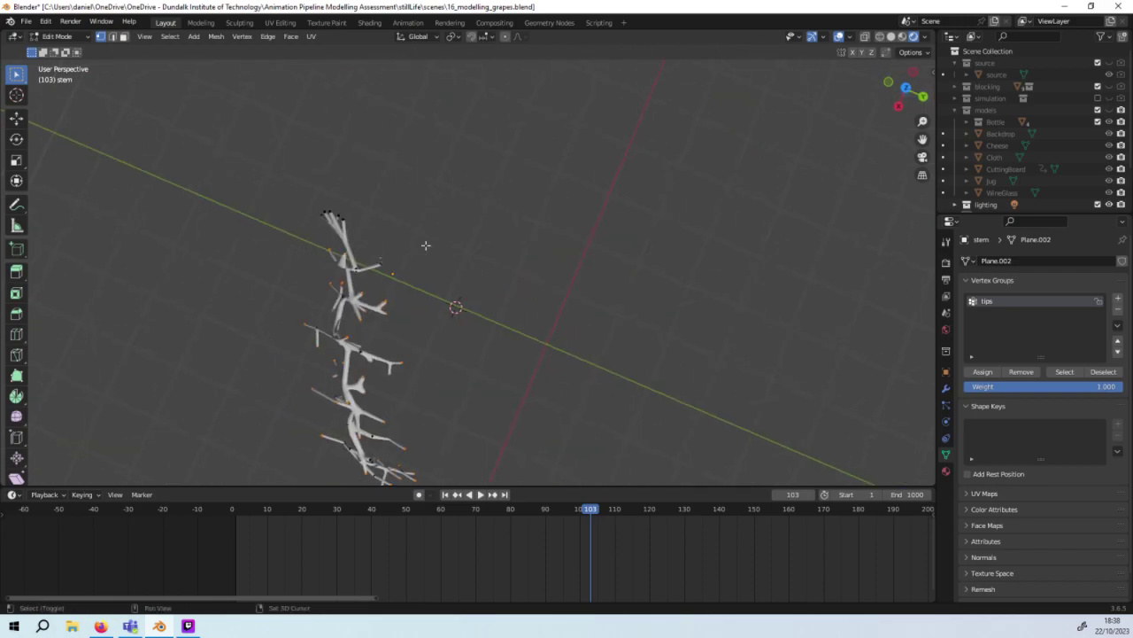
mouse_move(425, 246)
middle_mouse_down()
mouse_move(340, 227)
mouse_move(332, 258)
mouse_move(273, 215)
mouse_move(488, 119)
mouse_move(372, 172)
mouse_move(521, 134)
mouse_move(607, 169)
mouse_move(652, 141)
mouse_move(776, 115)
middle_mouse_up()
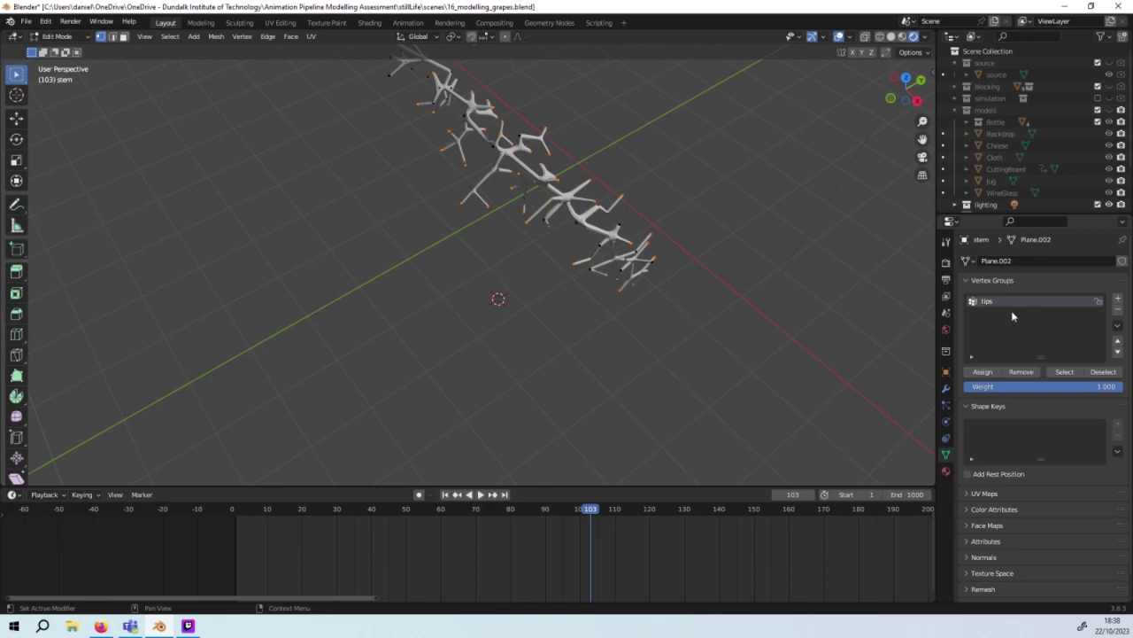
Step: Assign the selected tip vertices to the 'tips' vertex group and check the result
left_click(975, 376)
middle_click_drag(683, 246, 675, 250)
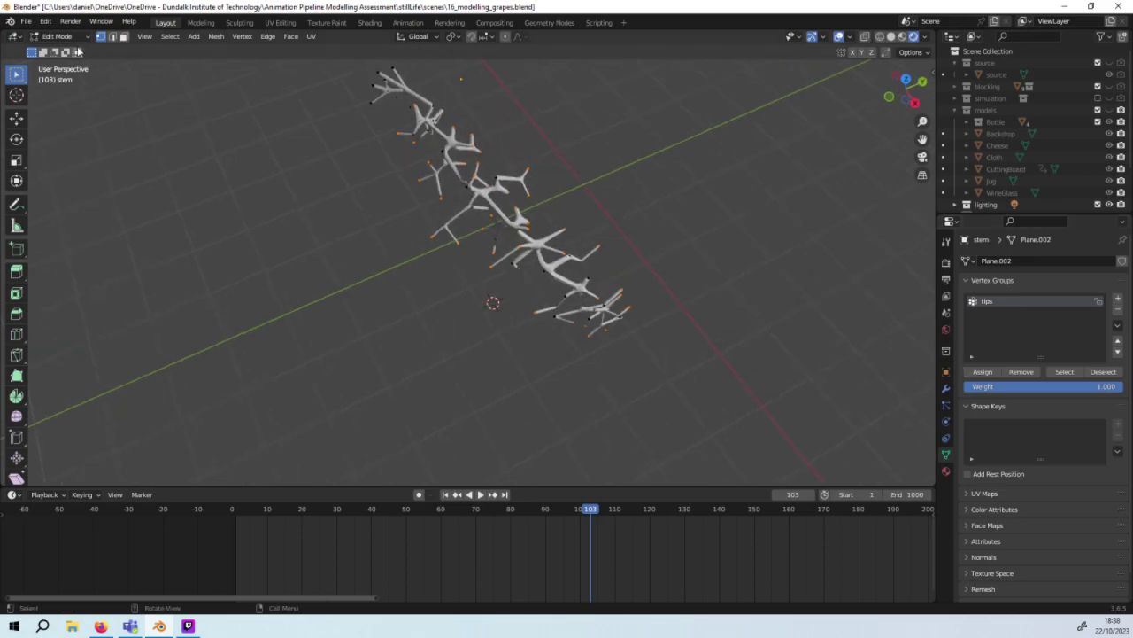
left_click(58, 36)
left_click(61, 51)
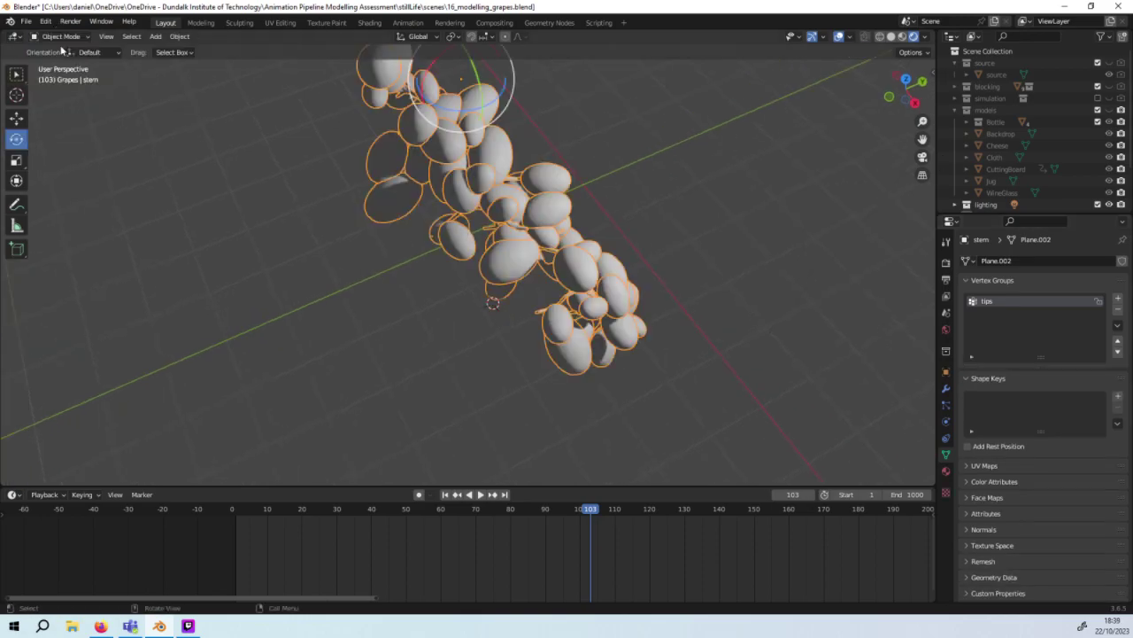
mouse_move(439, 150)
middle_mouse_down()
mouse_move(301, 235)
mouse_move(598, 152)
mouse_move(606, 213)
mouse_move(620, 205)
mouse_move(580, 211)
mouse_move(433, 136)
mouse_move(537, 157)
mouse_move(627, 111)
mouse_move(644, 77)
mouse_move(532, 193)
middle_mouse_up()
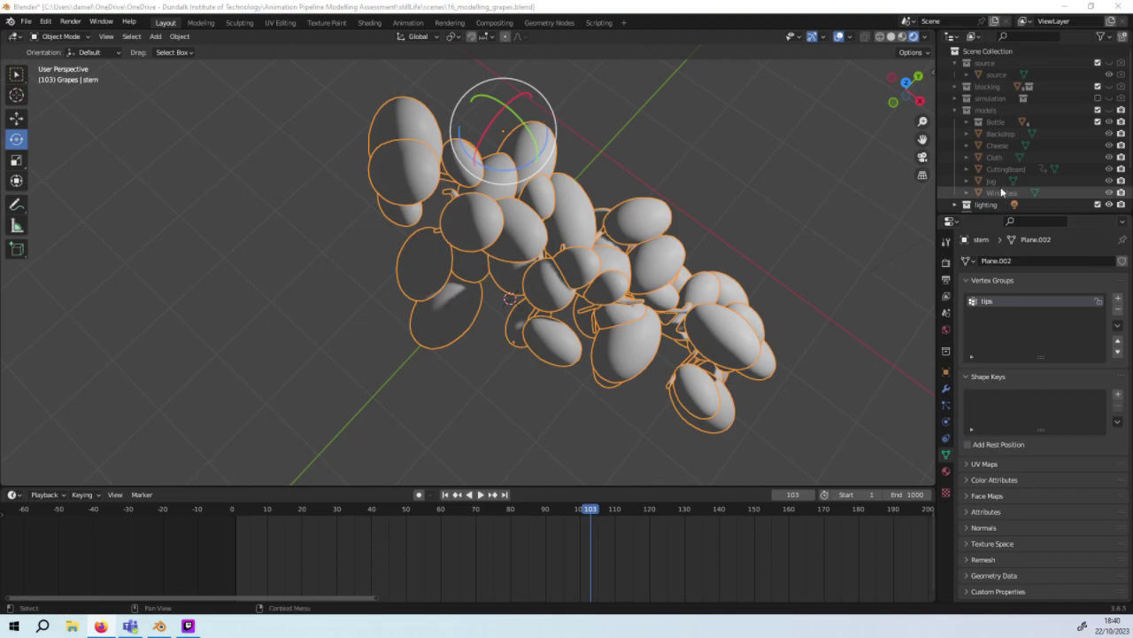
scroll(1004, 197, "down", 2)
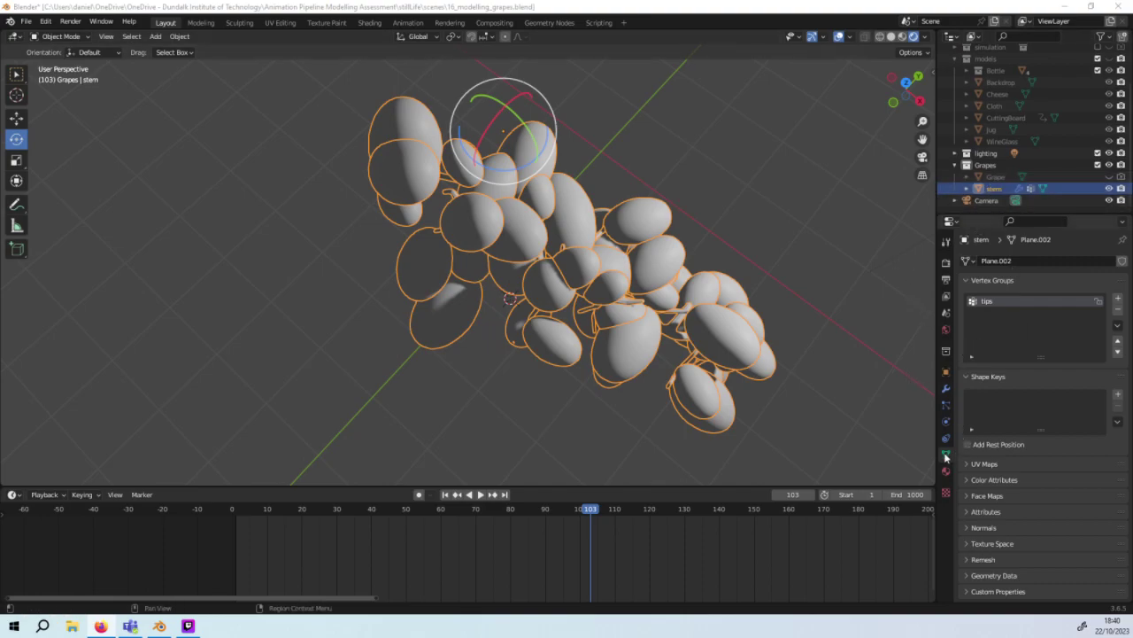
Step: Try emitting the grapes from Volume, then revert Emit From to Vertices
left_click(945, 404)
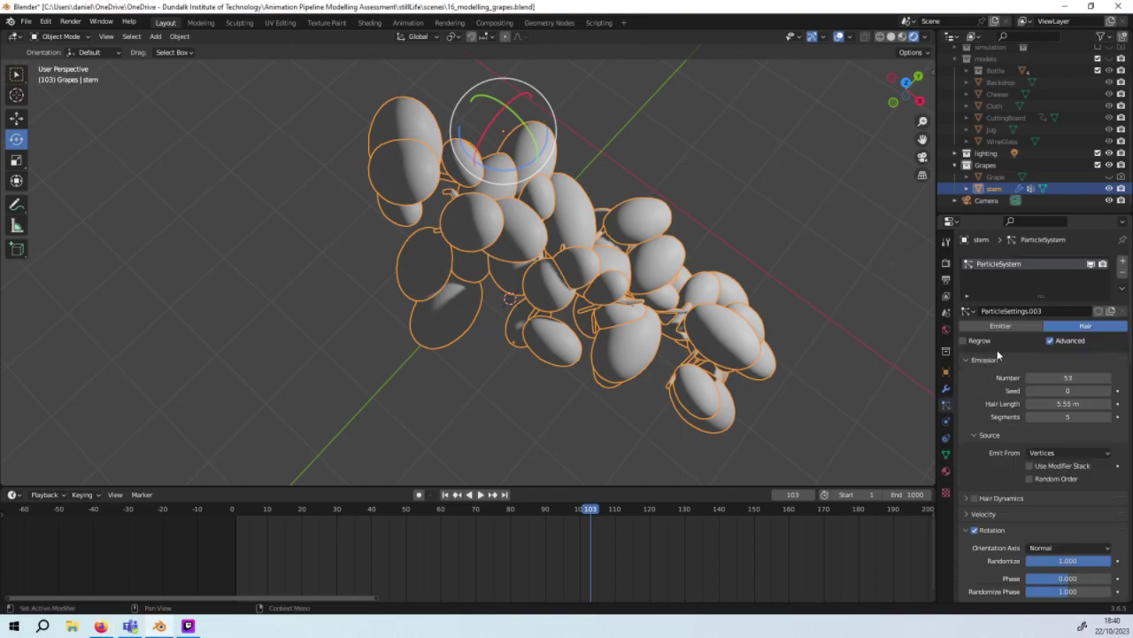
scroll(1044, 344, "down", 1)
left_click(1086, 405)
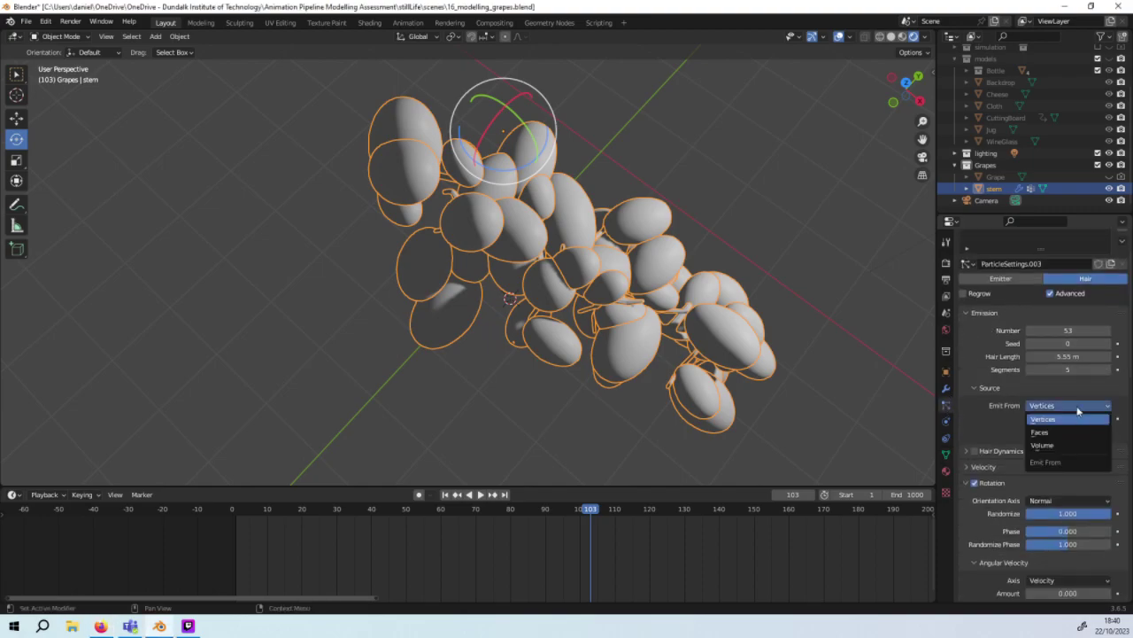
left_click(1043, 444)
left_click(1067, 405)
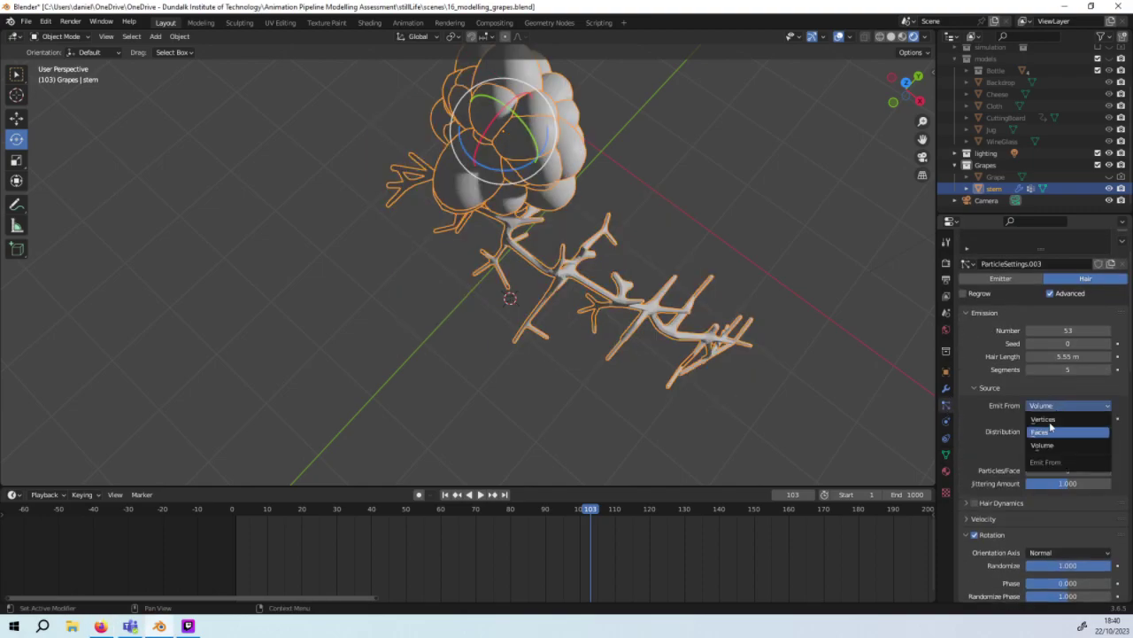
left_click(1057, 420)
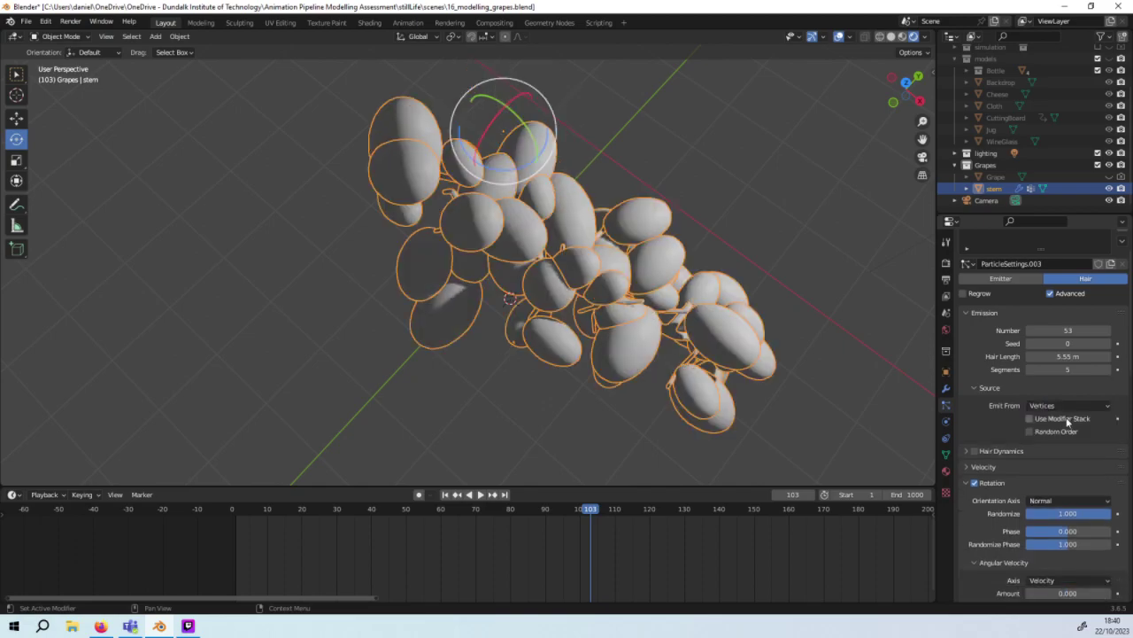
mouse_move(748, 358)
middle_mouse_down()
mouse_move(688, 365)
mouse_move(682, 330)
middle_mouse_up()
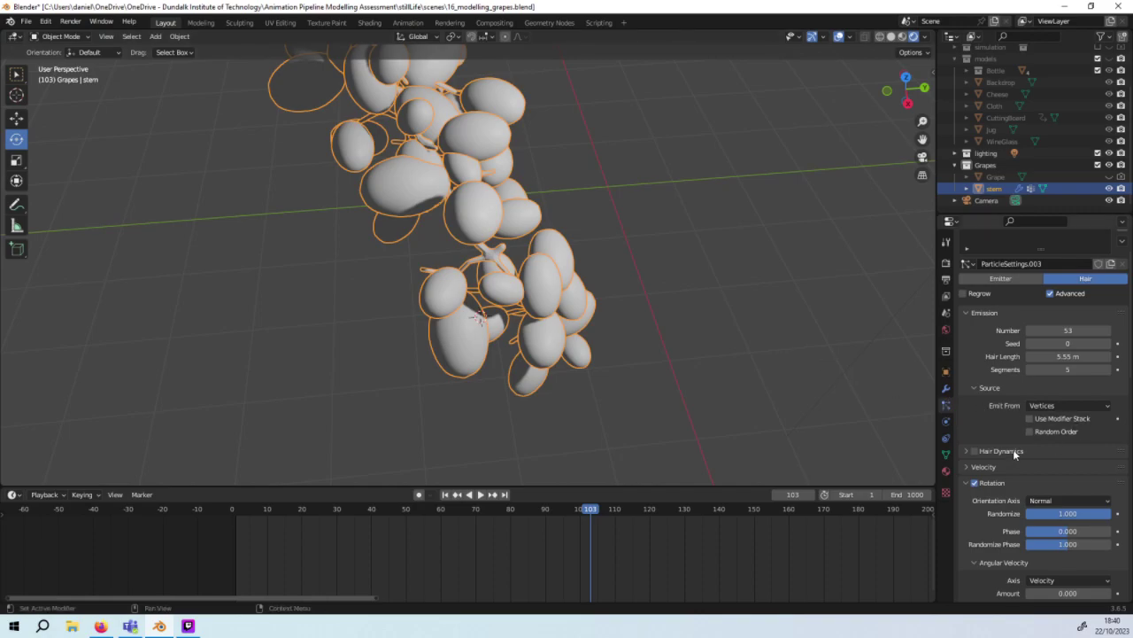
Step: Set the grapes' rotation randomize to about 0.5
scroll(1015, 451, "down", 2)
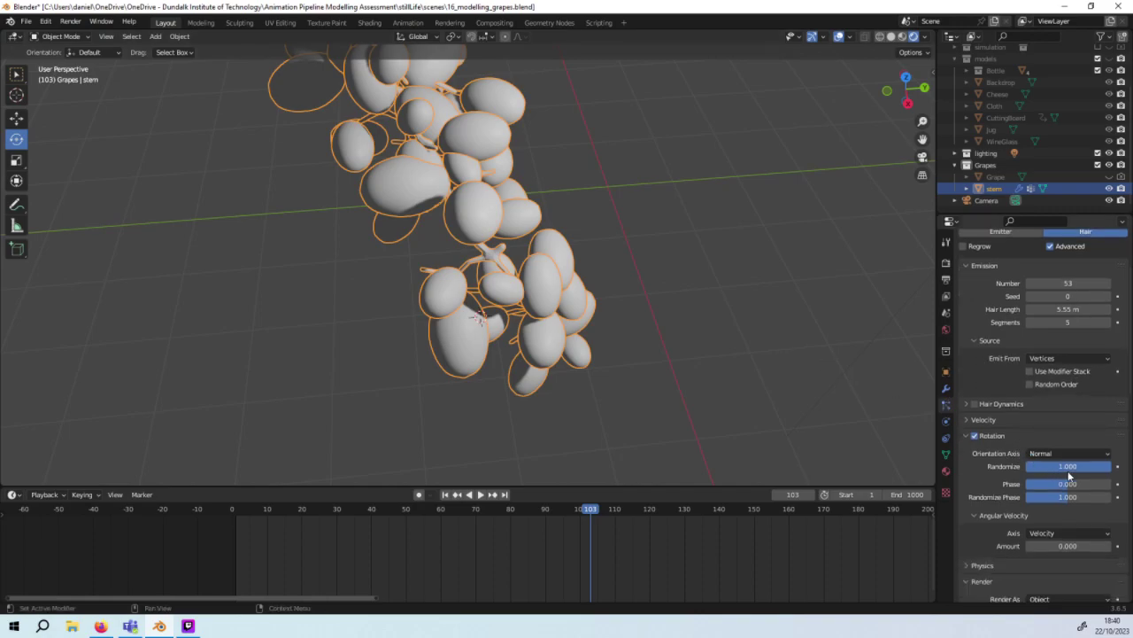
left_click_drag(1069, 467, 992, 467)
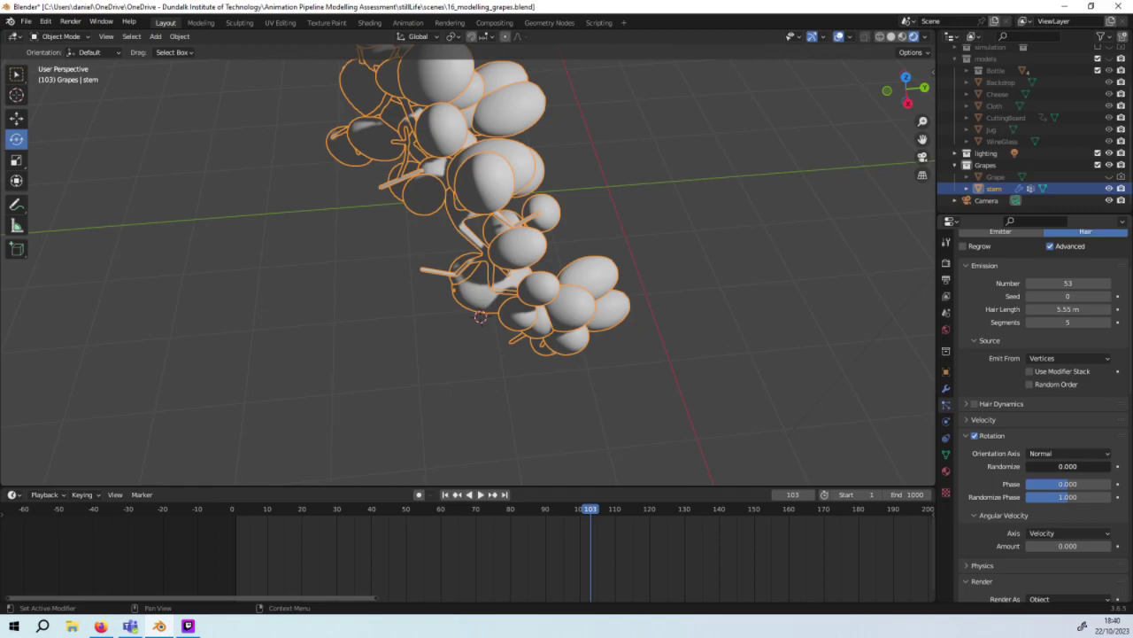
mouse_move(1068, 467)
left_mouse_down()
mouse_move(1098, 467)
mouse_move(1092, 478)
left_mouse_up()
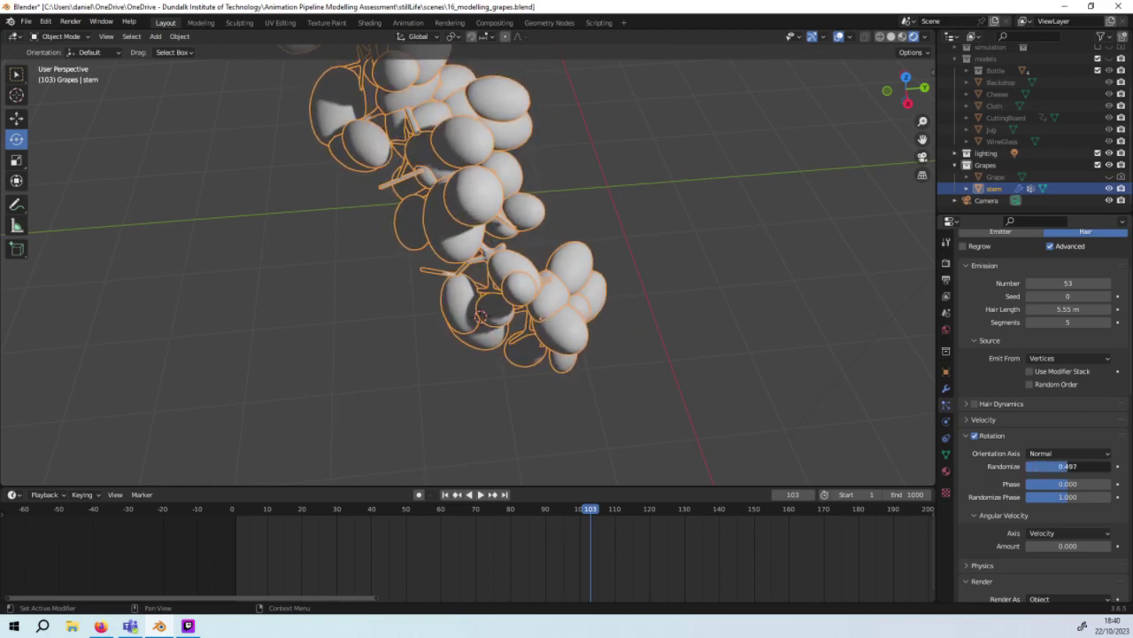
Step: Make the grape instances use the Grape object's scale
scroll(1083, 477, "down", 1)
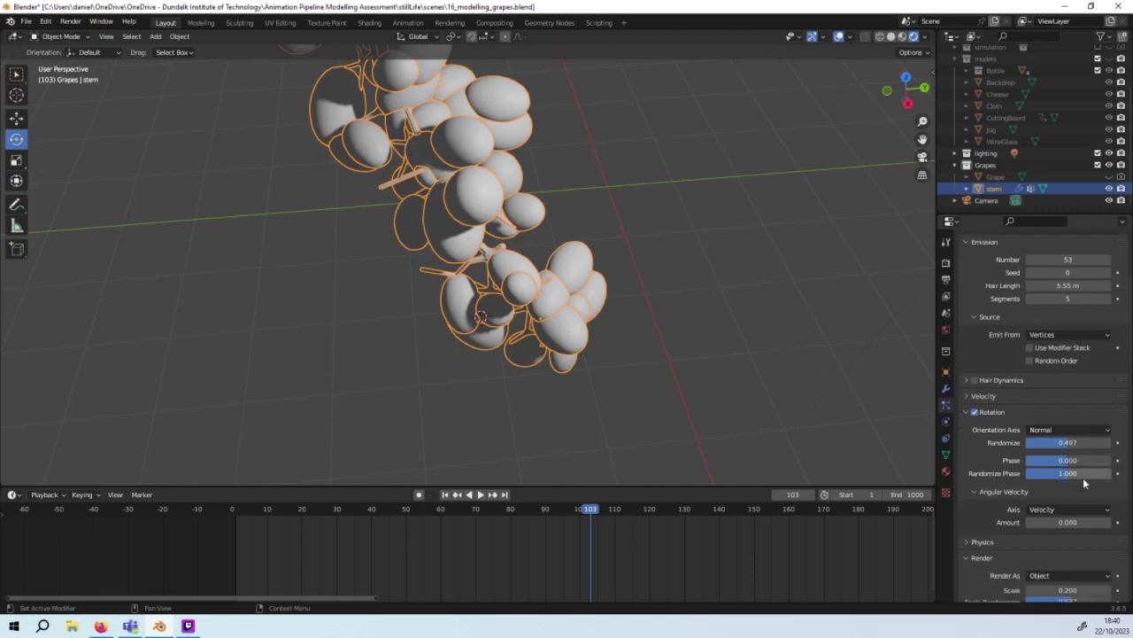
scroll(1083, 477, "down", 1)
scroll(1066, 503, "down", 2)
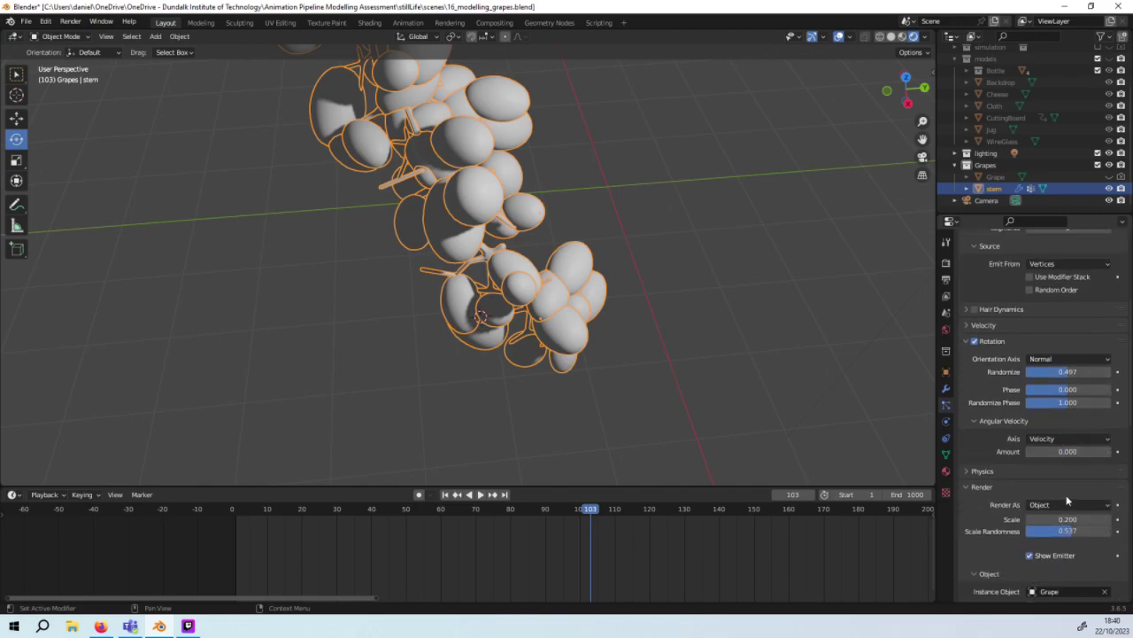
scroll(1066, 501, "down", 2)
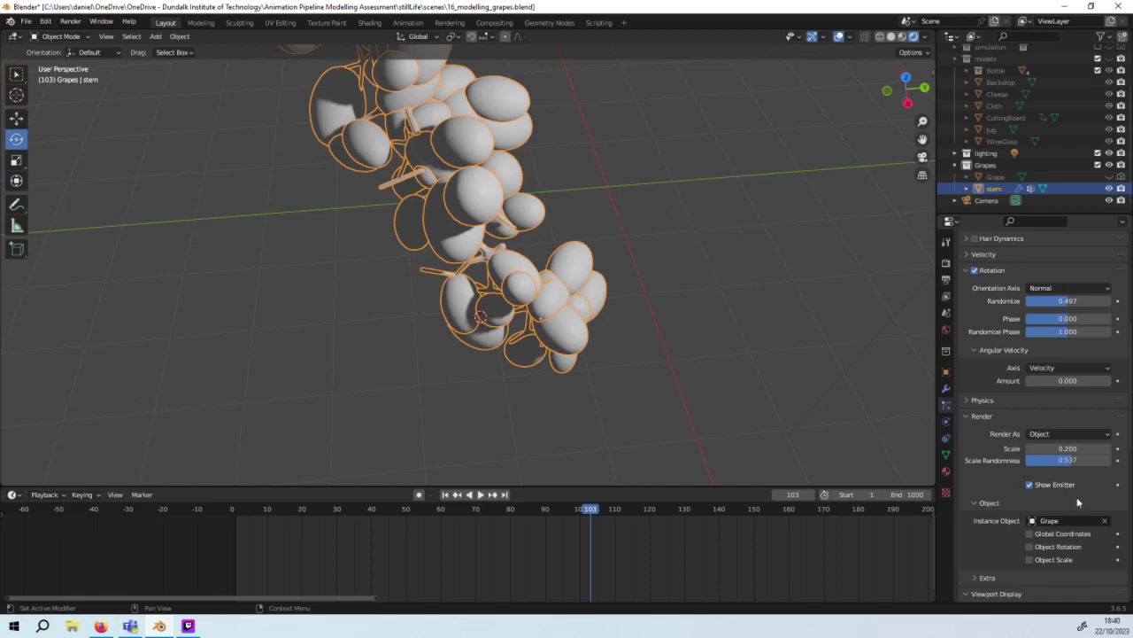
left_click(1072, 561)
left_click(983, 501)
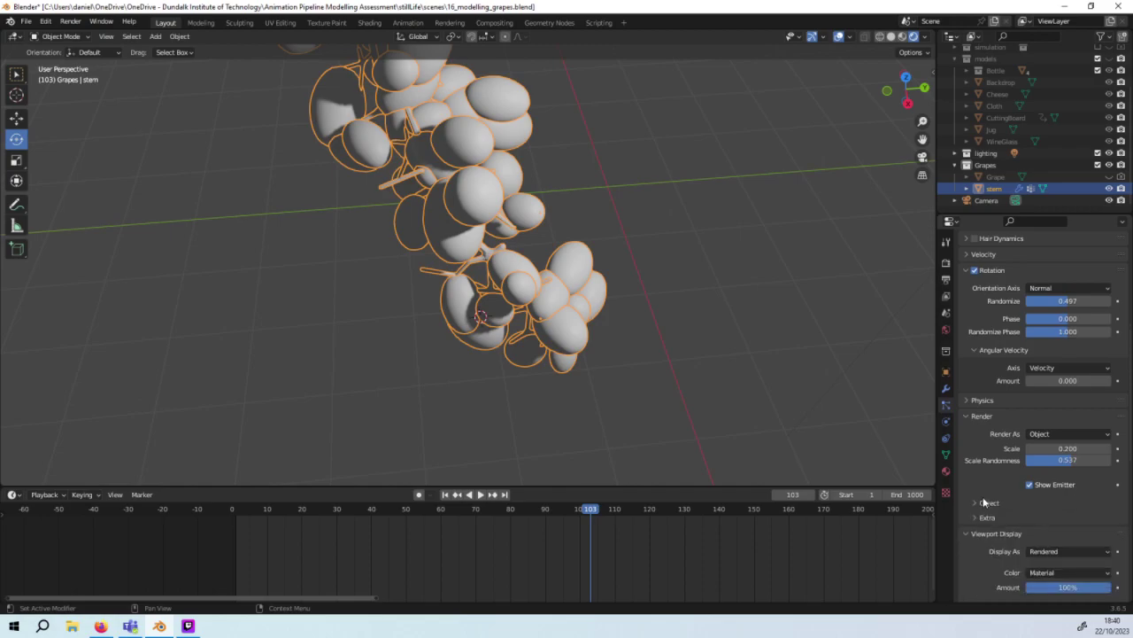
left_click(984, 503)
Step: Expand the Extra and Children particle panels and scroll through their options
left_click(988, 576)
scroll(1001, 558, "down", 3)
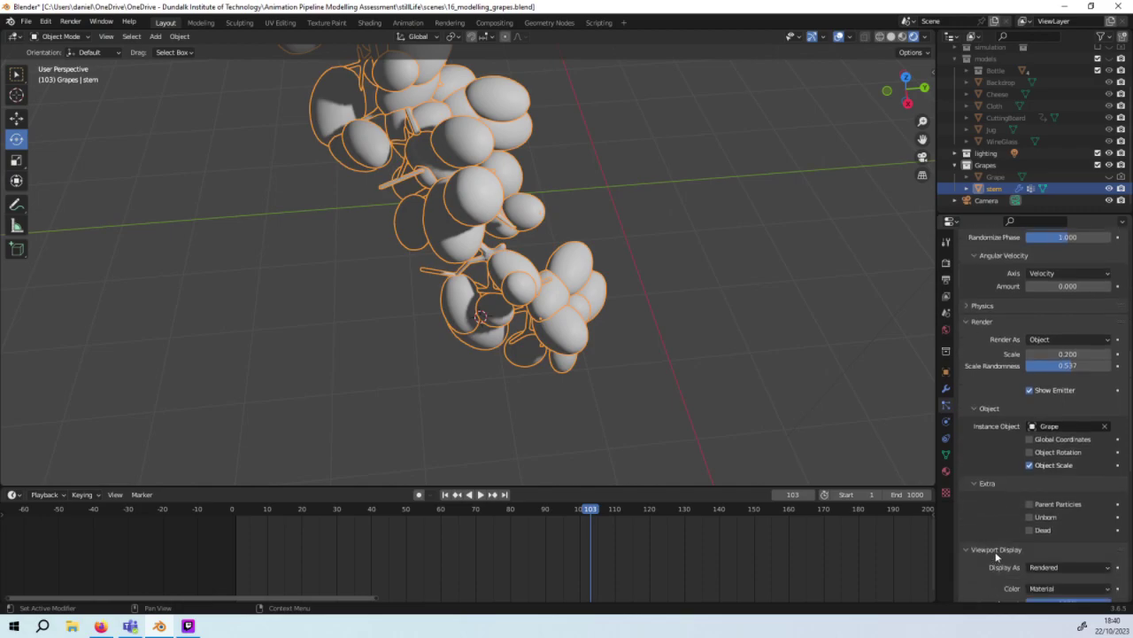
scroll(1059, 506, "down", 1)
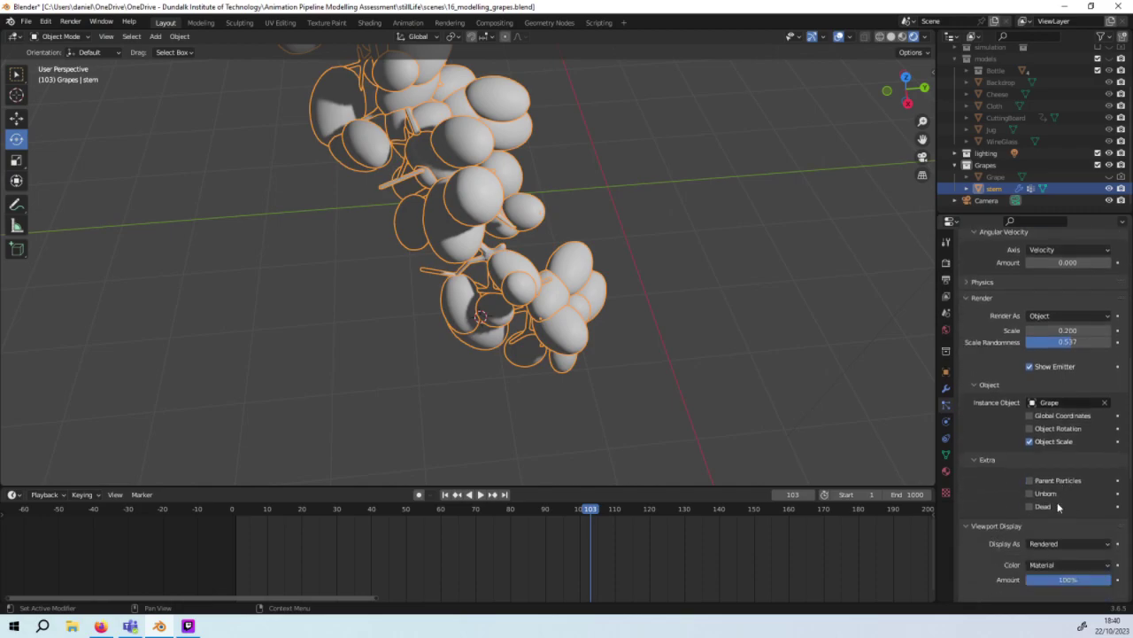
scroll(1058, 503, "down", 2)
scroll(1052, 495, "down", 2)
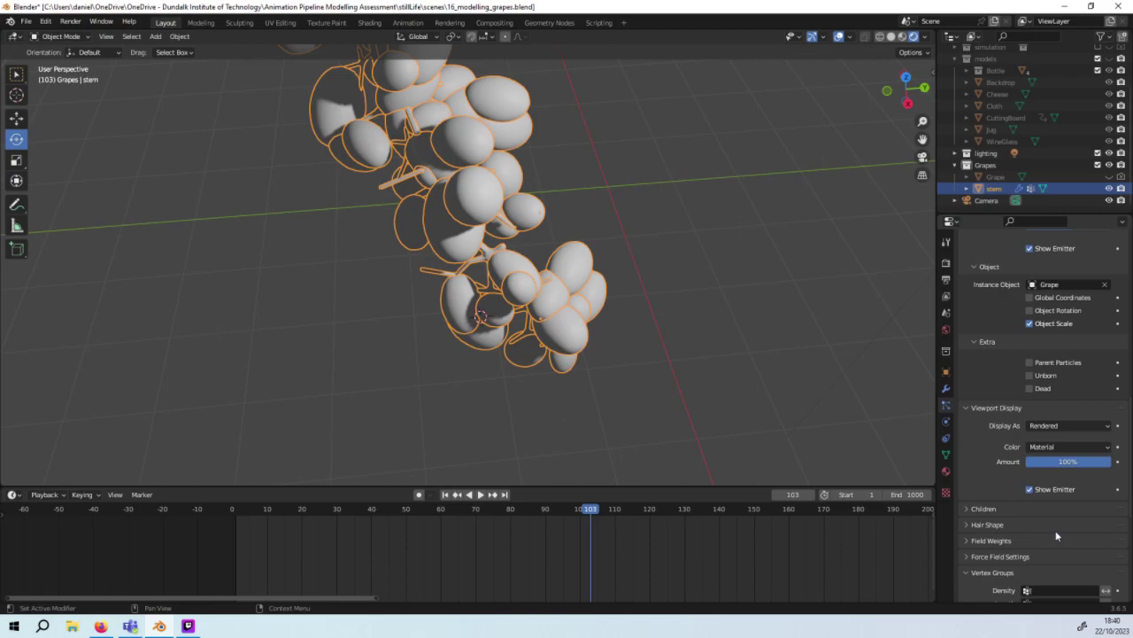
scroll(1045, 483, "down", 1)
left_click(1034, 461)
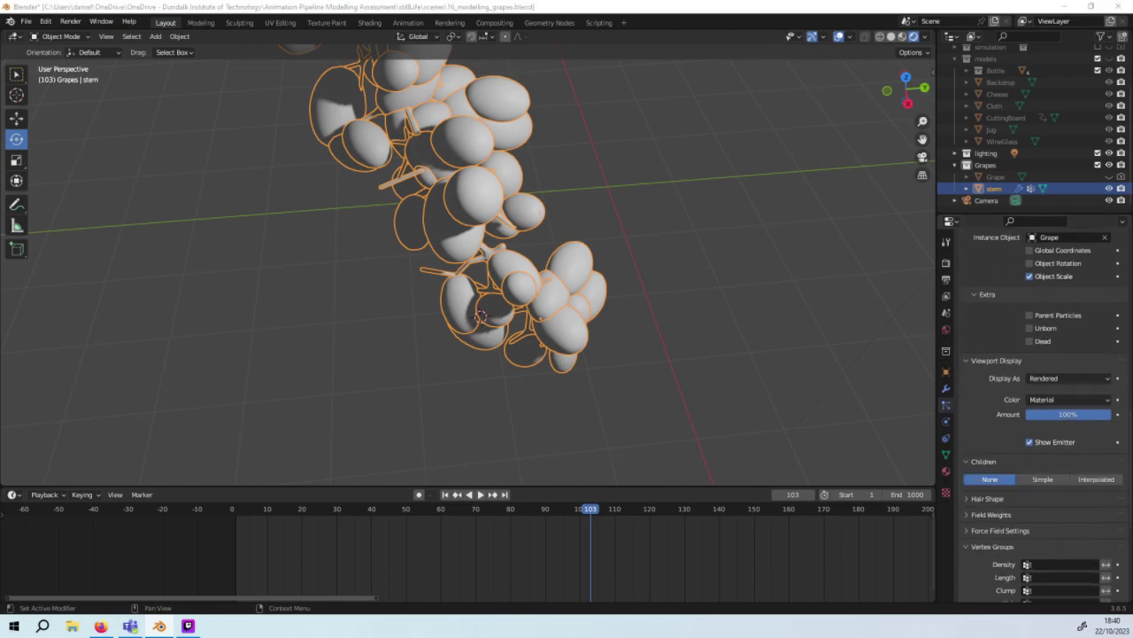
scroll(1012, 381, "down", 1)
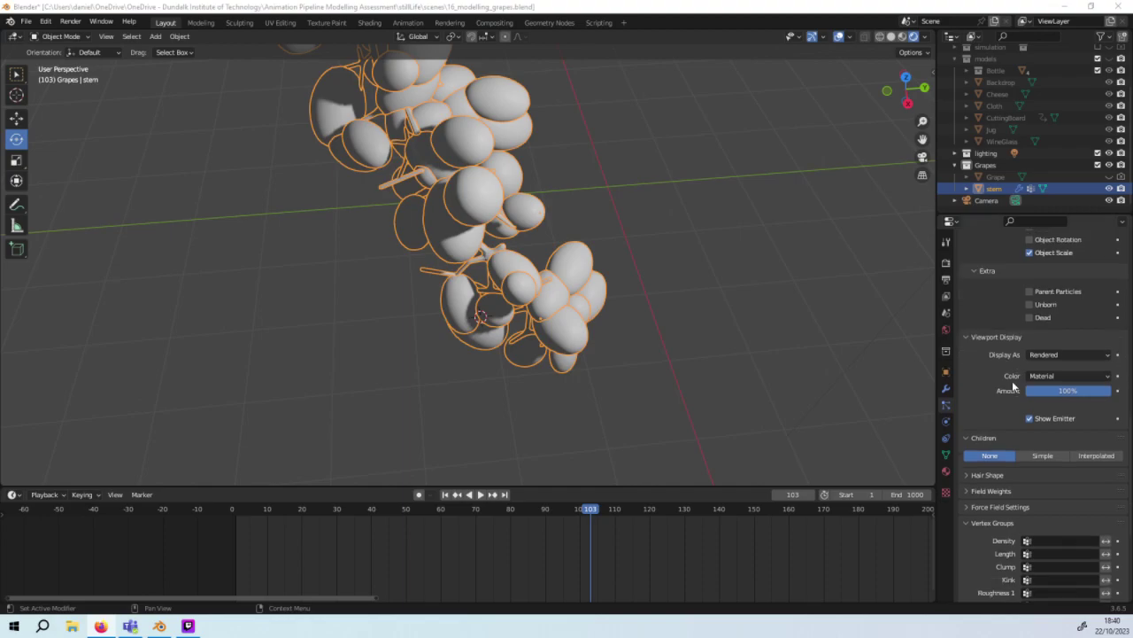
scroll(1012, 381, "down", 1)
scroll(1062, 371, "down", 2)
scroll(1062, 367, "down", 2)
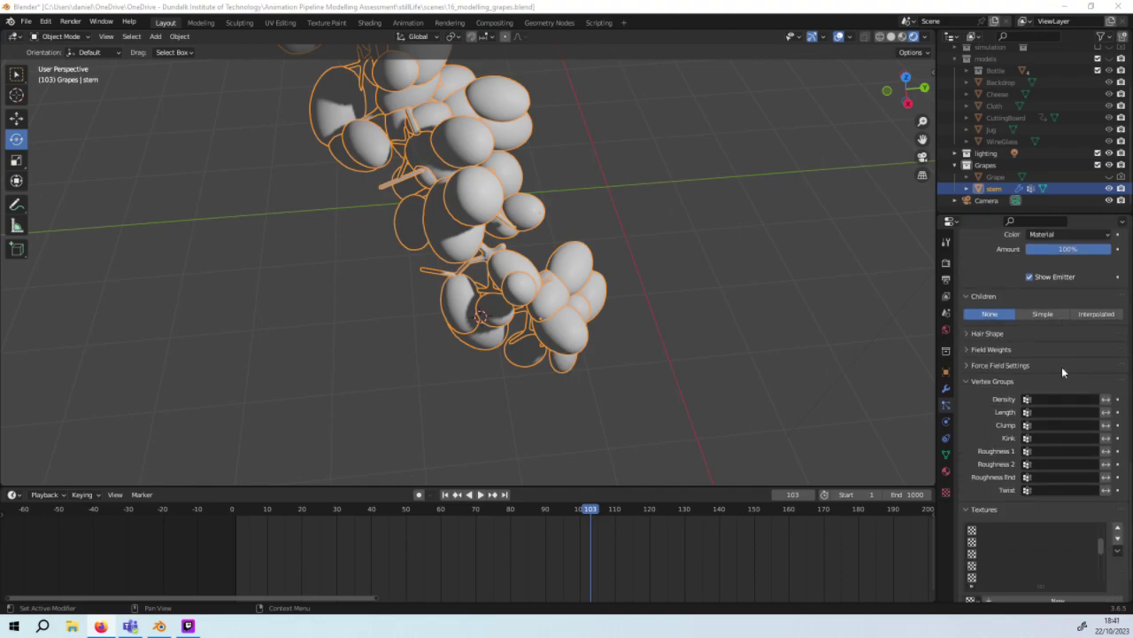
scroll(996, 470, "down", 1)
Step: Collapse Textures, scroll the particle settings to the top, and frame the grapes and camera
left_click(984, 485)
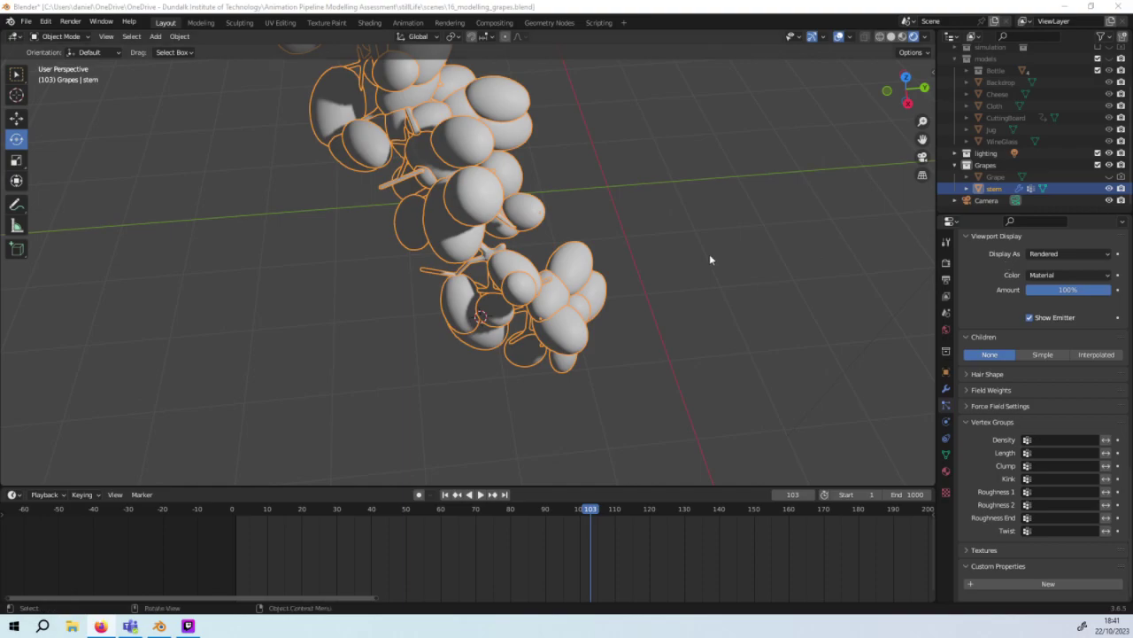
mouse_move(710, 253)
middle_mouse_down()
mouse_move(582, 234)
mouse_move(595, 248)
mouse_move(573, 139)
mouse_move(592, 164)
mouse_move(696, 155)
mouse_move(736, 139)
mouse_move(799, 177)
mouse_move(871, 172)
mouse_move(29, 217)
mouse_move(31, 197)
mouse_move(149, 127)
mouse_move(372, 203)
middle_mouse_up()
scroll(1062, 322, "up", 5)
scroll(1084, 322, "up", 5)
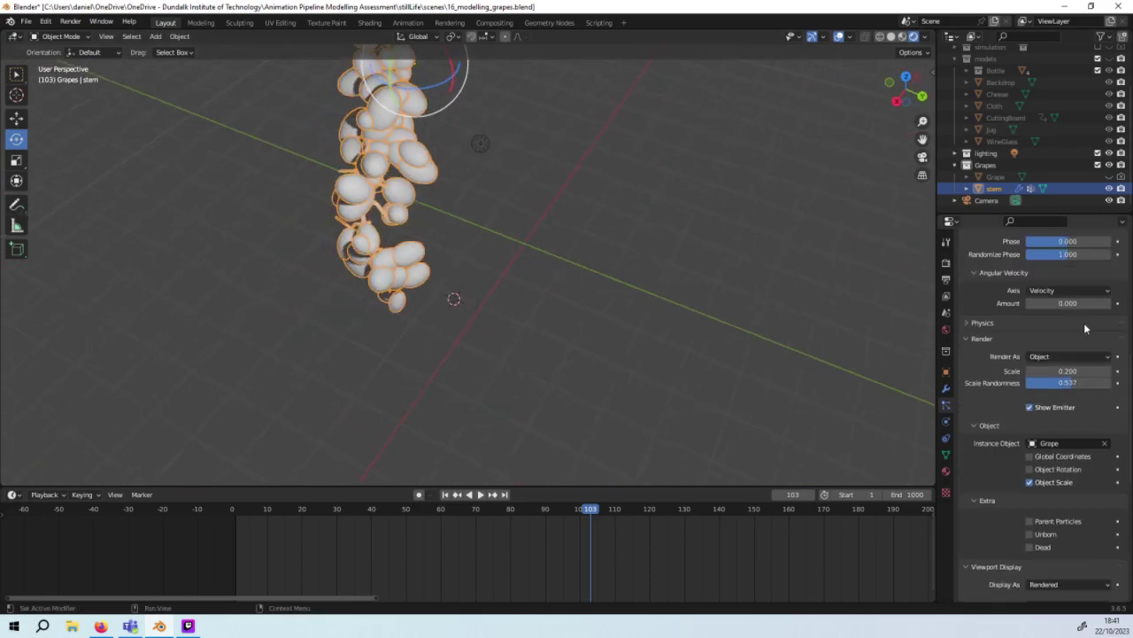
scroll(1084, 322, "up", 5)
scroll(1072, 341, "up", 3)
scroll(648, 181, "up", 3)
scroll(603, 198, "down", 3)
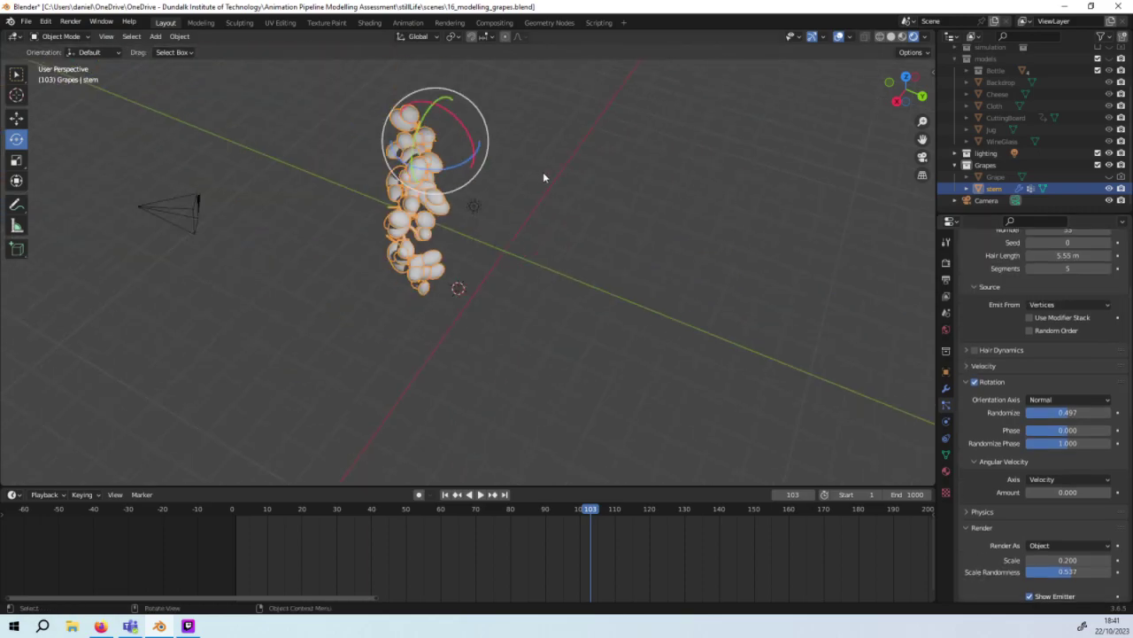
middle_click_drag(543, 172, 613, 147)
Step: Nudge the hair segments to 6 and back to 5
scroll(1089, 337, "up", 3)
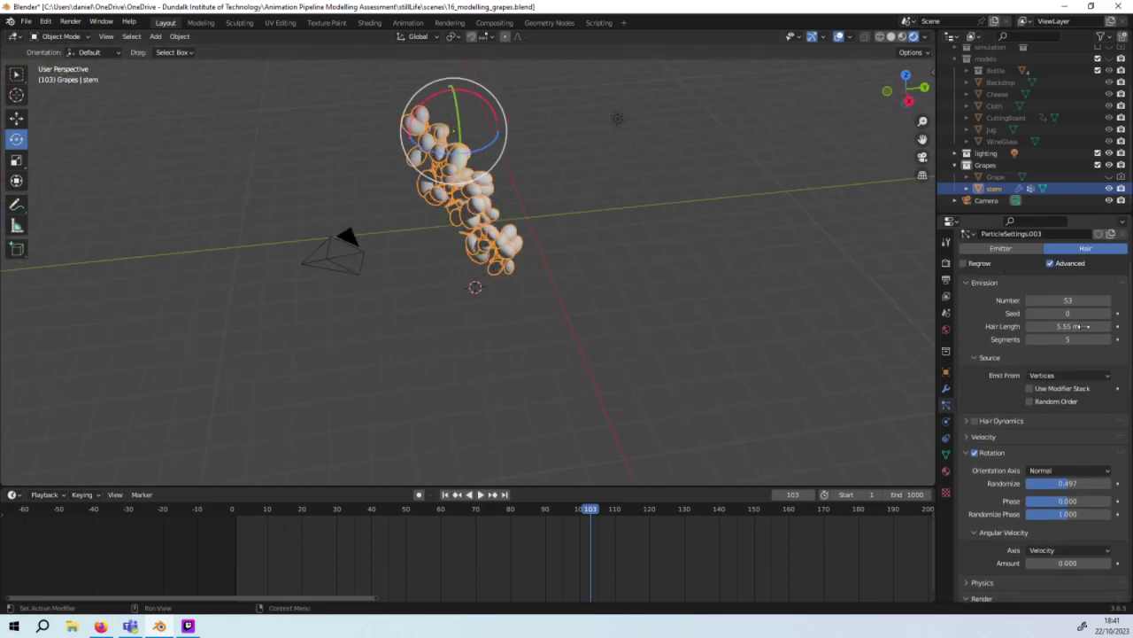
left_click(1108, 340)
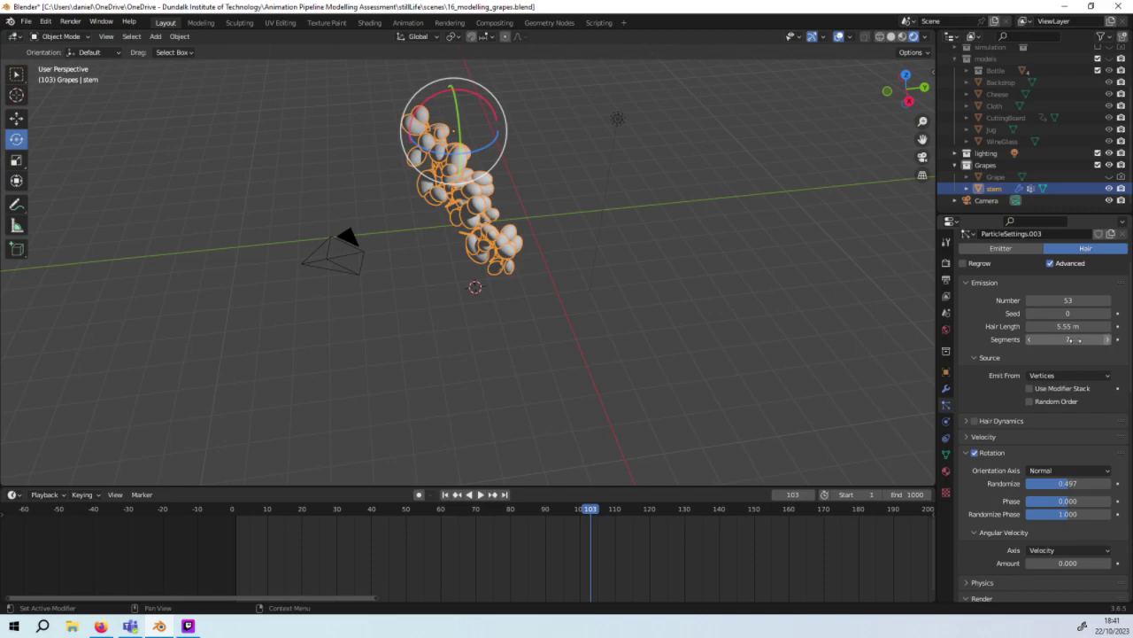
left_click(1029, 340)
Step: Raise the grape particle count from 53 up to 70, then drag it down to 51
left_click(1110, 301)
left_click(1110, 301)
left_click(1110, 301)
left_click(1111, 301)
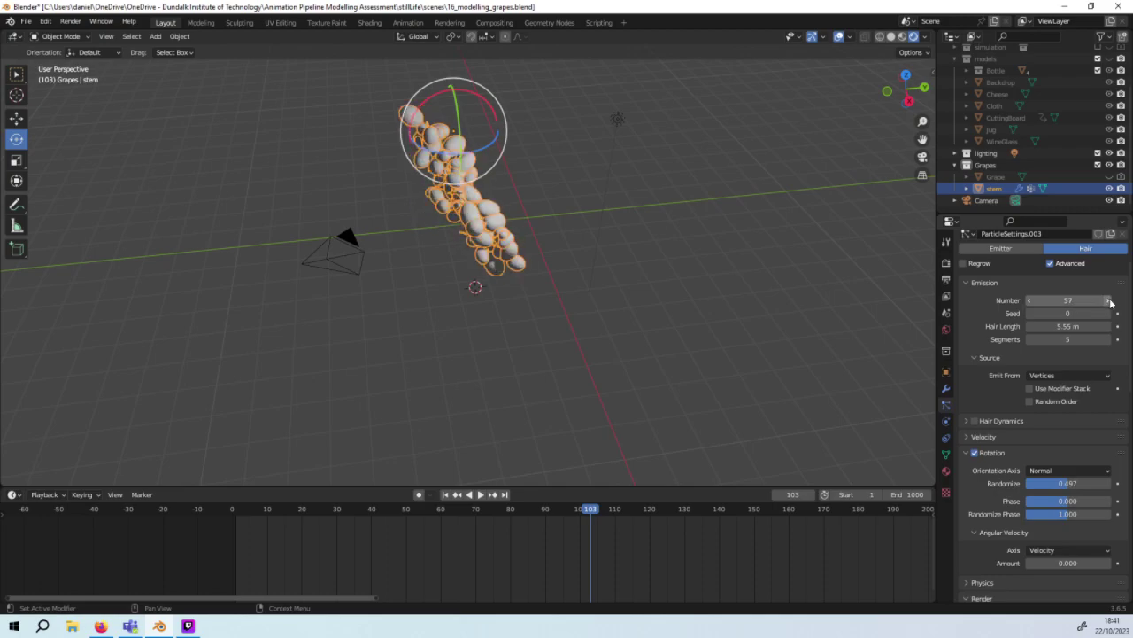
left_click(1110, 301)
left_click(1110, 301)
left_click(1111, 301)
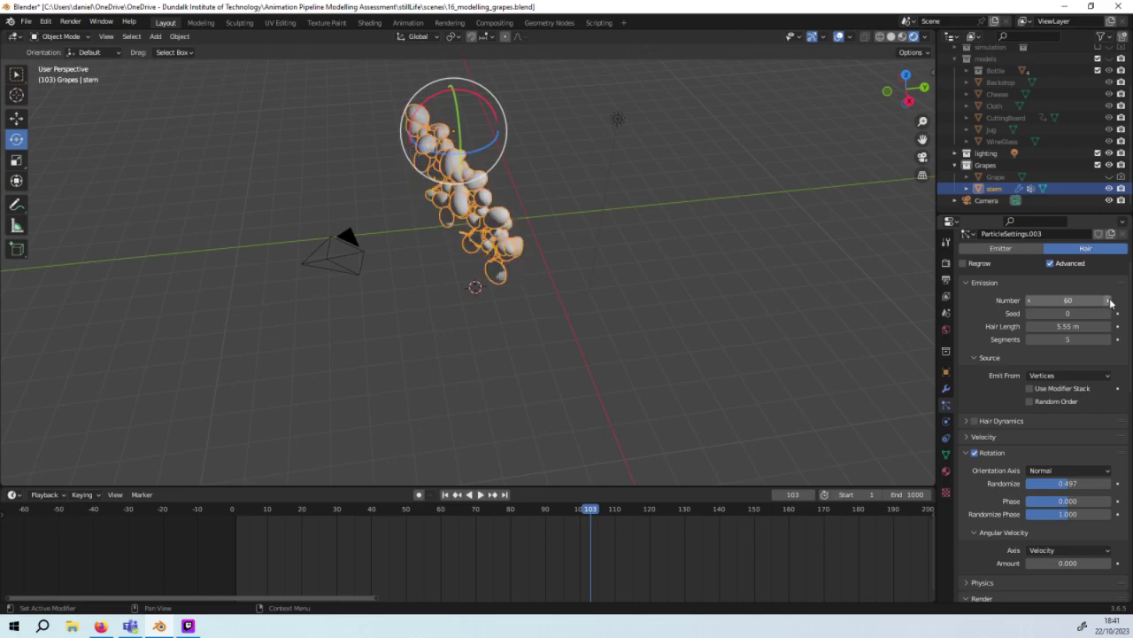
left_click(1110, 301)
left_click(1110, 301)
left_click(1110, 301)
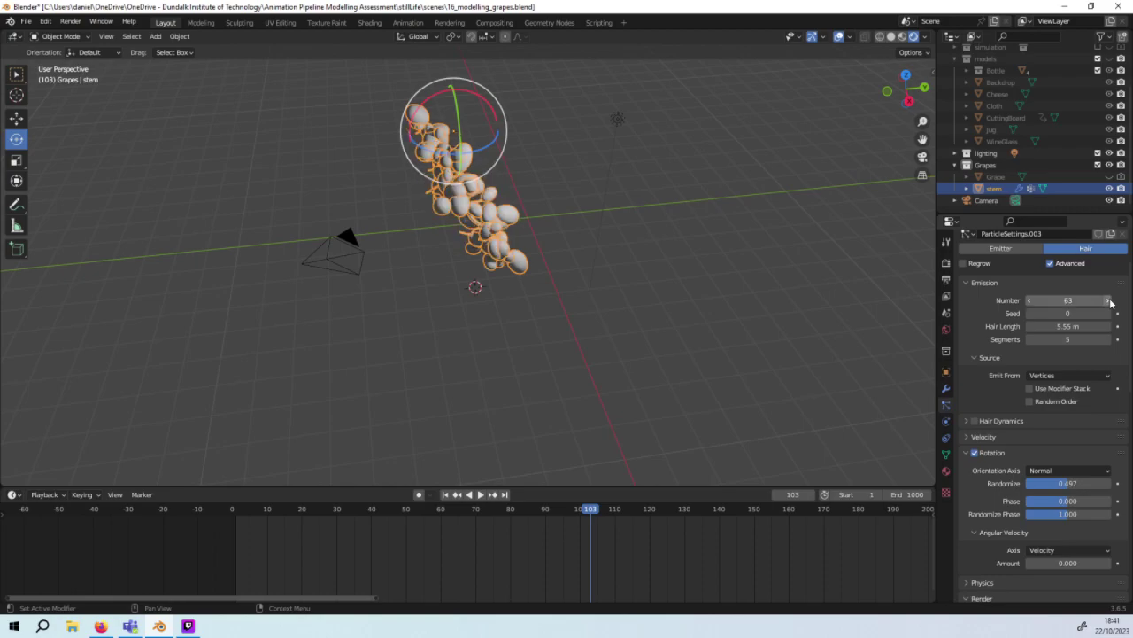
mouse_move(768, 248)
middle_mouse_down()
mouse_move(697, 261)
mouse_move(661, 251)
mouse_move(673, 267)
middle_mouse_up()
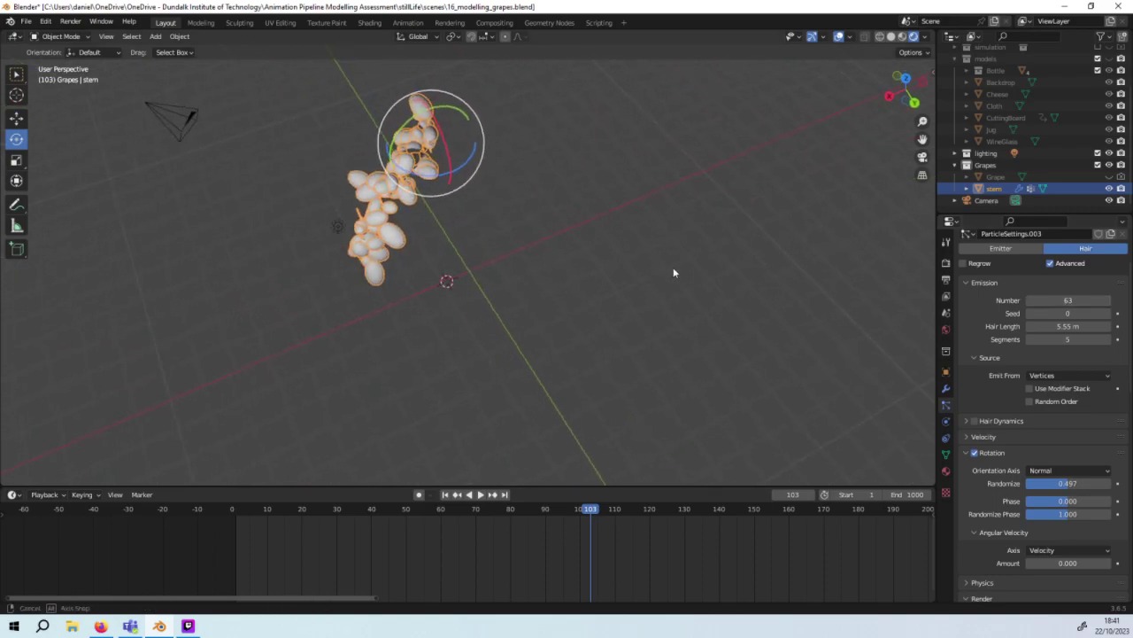
left_click(1109, 301)
left_click(1109, 301)
left_click(1109, 301)
left_click(1106, 300)
left_click(1107, 300)
left_click(1107, 300)
left_click(1107, 300)
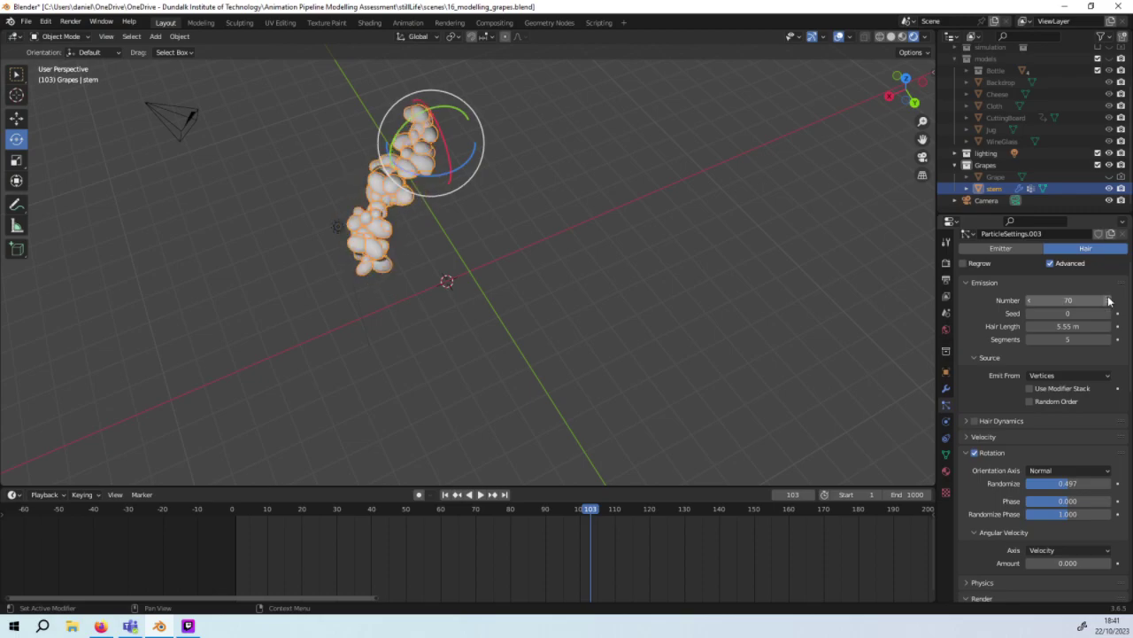
mouse_move(1045, 306)
left_mouse_down()
mouse_move(1027, 306)
mouse_move(1036, 301)
left_mouse_up()
Step: Set the particle count to 2, then step it up to 11 grapes
left_click(1088, 301)
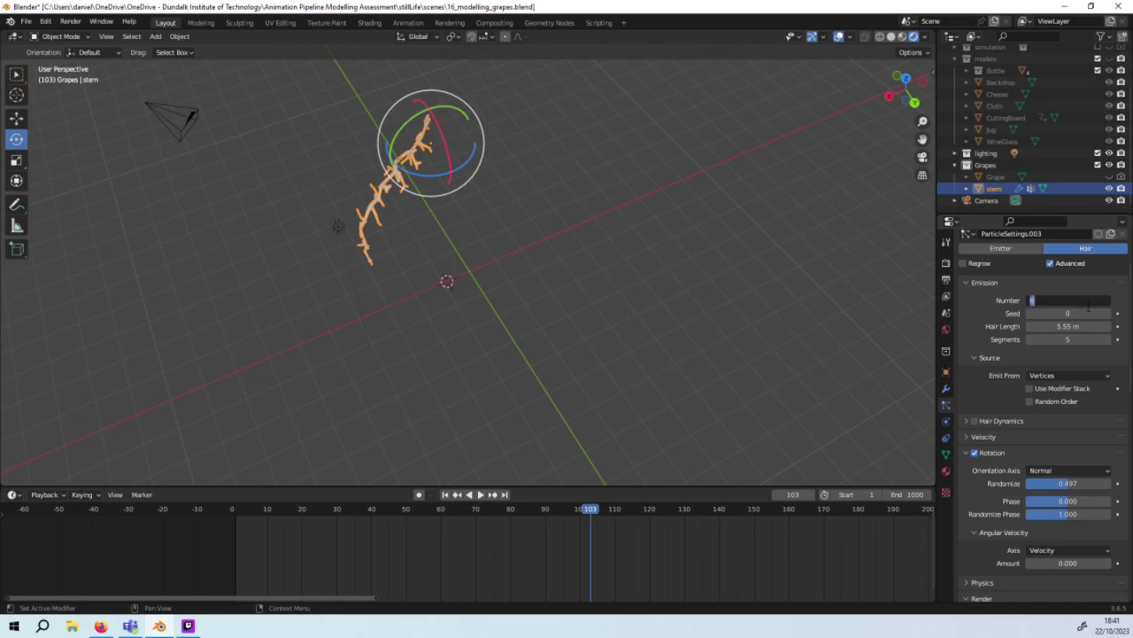
type("2")
key("Return")
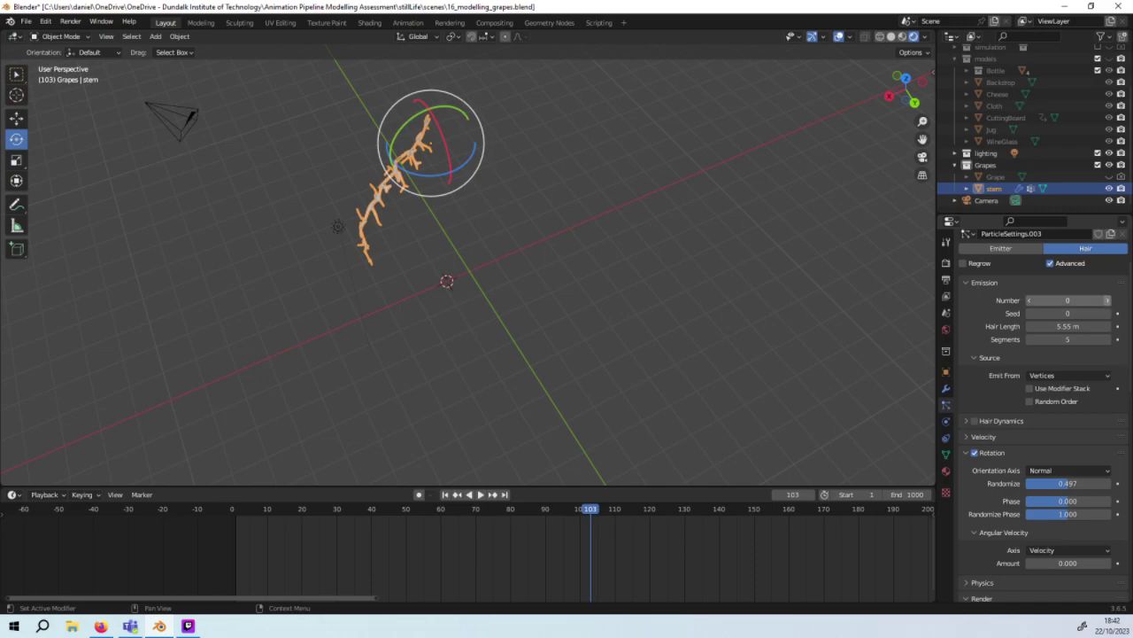
left_click(1108, 301)
left_click(1107, 301)
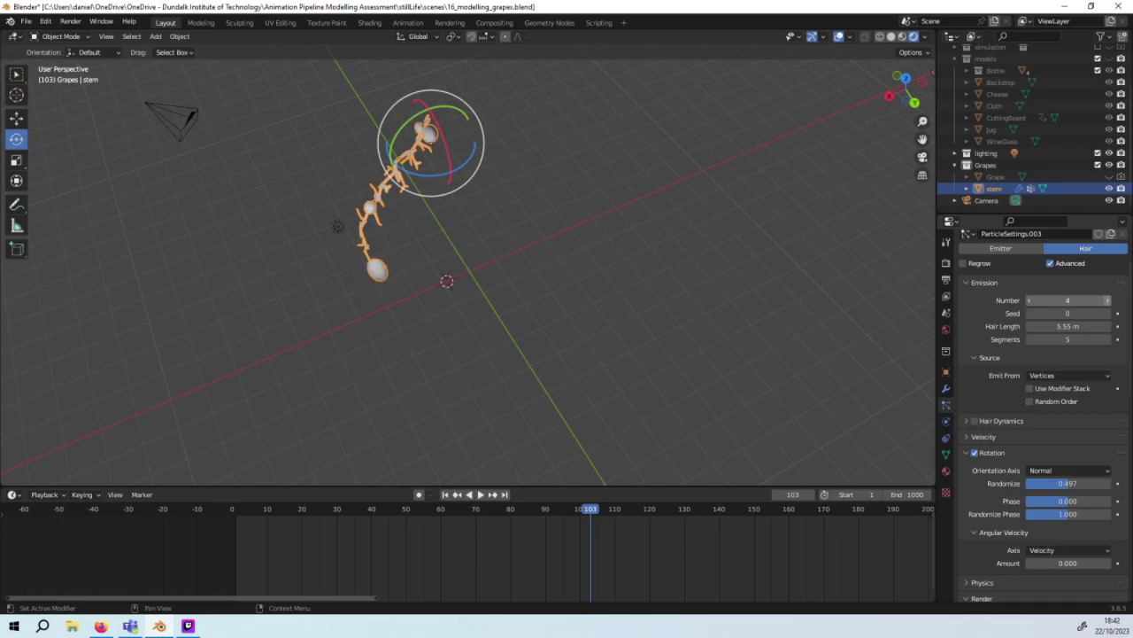
left_click(1108, 301)
left_click(1107, 301)
left_click(1108, 301)
left_click(1108, 301)
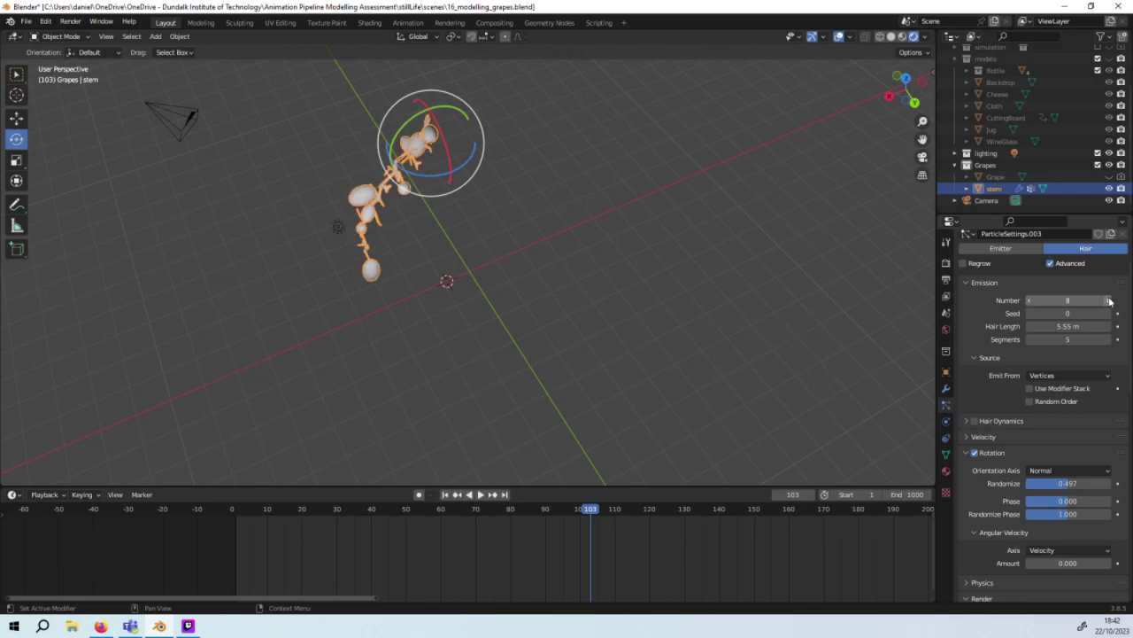
left_click(1109, 301)
left_click(1108, 301)
left_click(1108, 301)
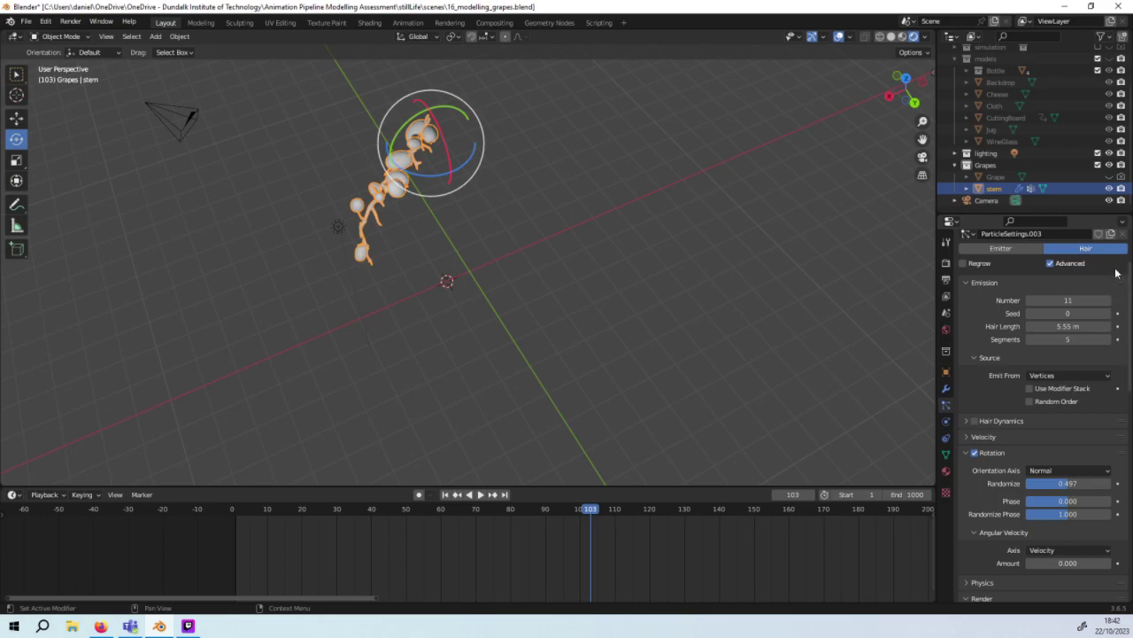
Step: Change the particle type from Hair to Emitter and scroll down its settings
left_click(1021, 248)
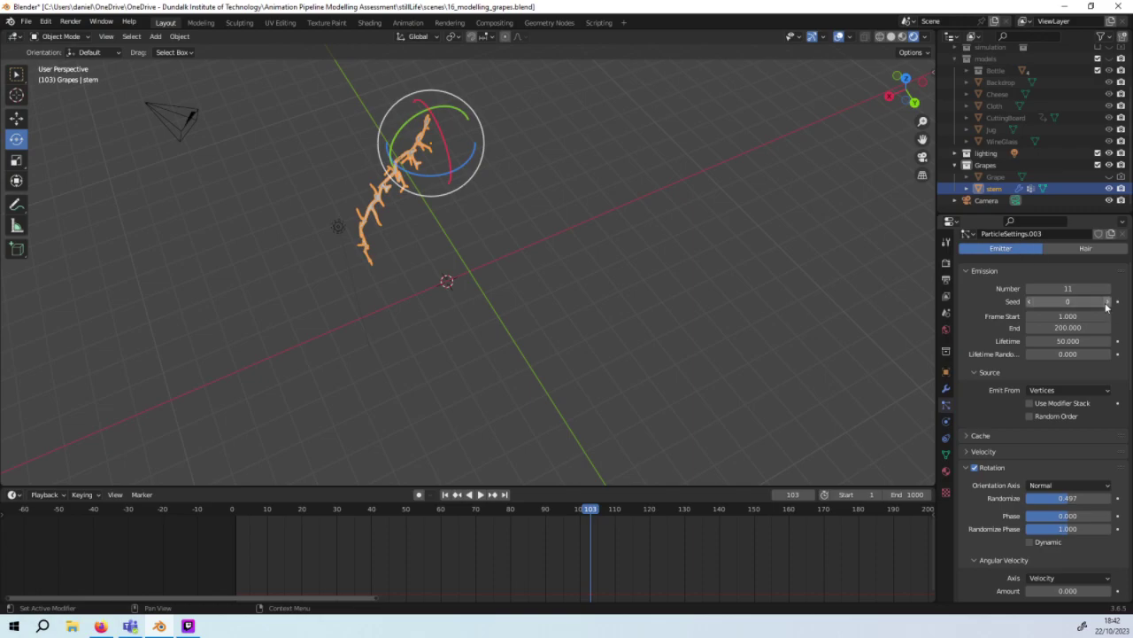
scroll(1066, 393, "down", 1)
scroll(1067, 393, "down", 1)
scroll(1066, 393, "down", 2)
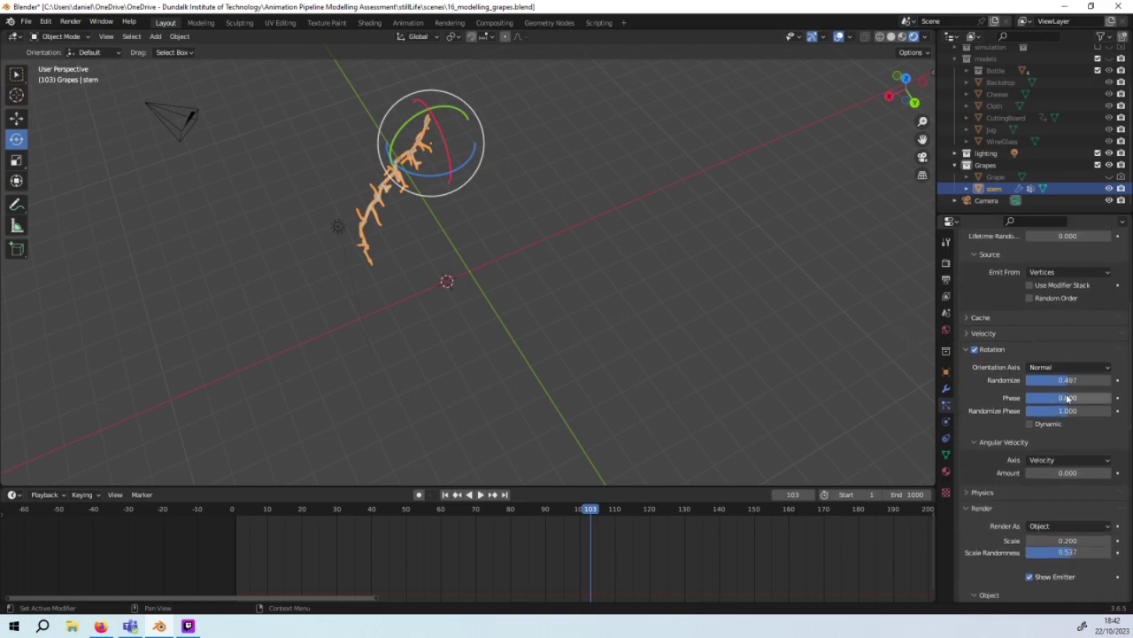
scroll(1067, 397, "down", 3)
scroll(1066, 398, "down", 3)
scroll(1066, 398, "down", 3)
scroll(1066, 397, "down", 3)
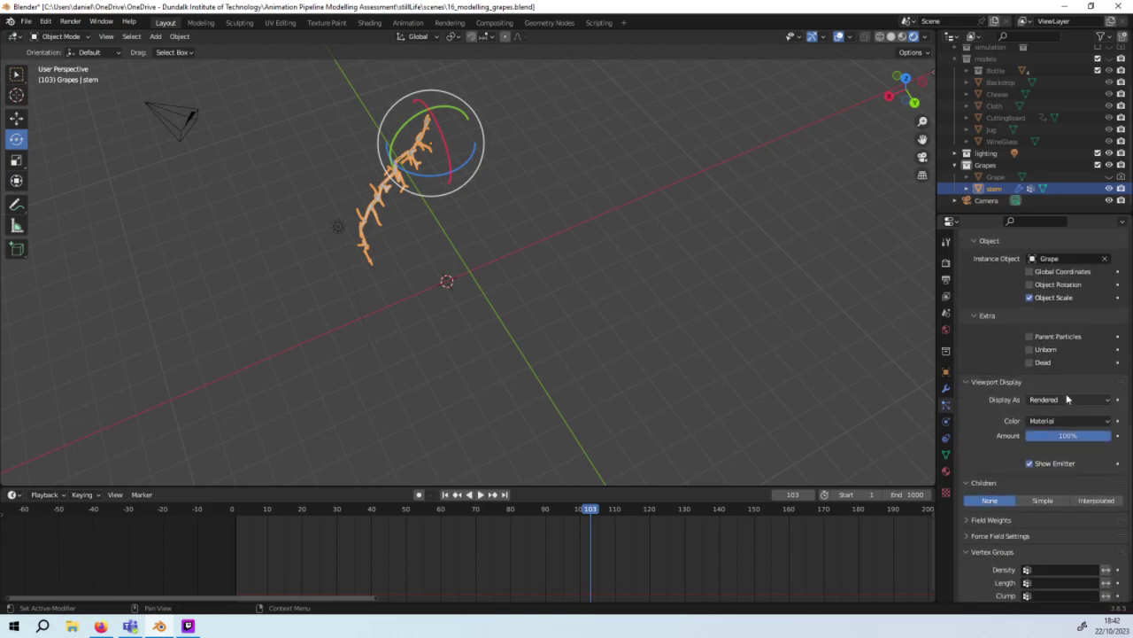
scroll(1067, 399, "down", 2)
scroll(1067, 397, "down", 1)
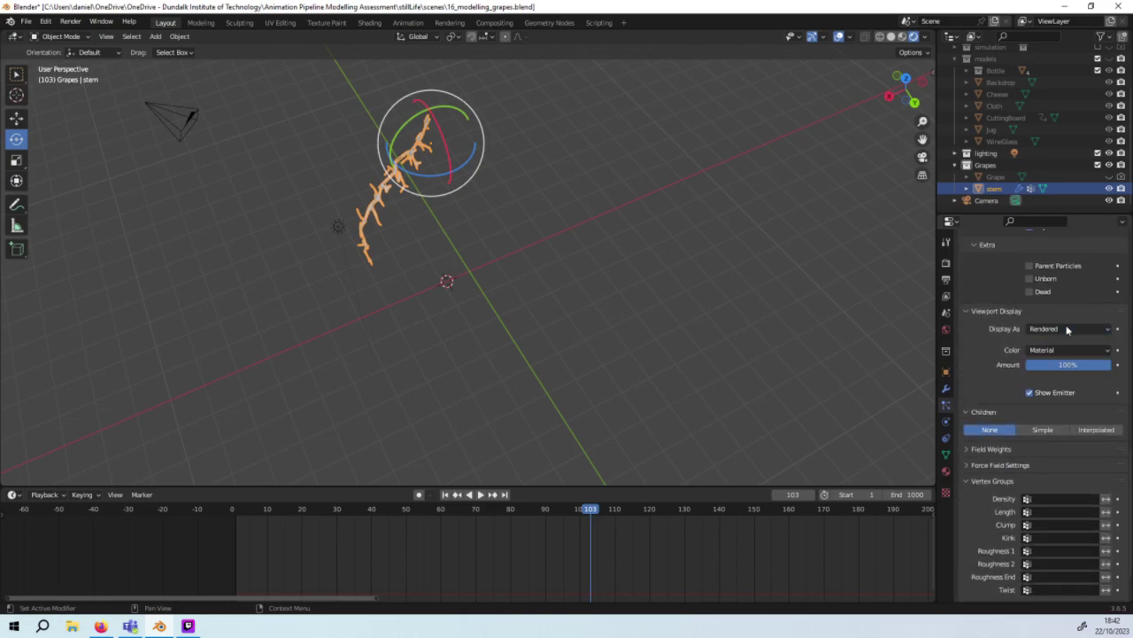
Step: Scroll back up to the emission values: 11 particles, frames 1–200, lifetime 50
scroll(1063, 266, "up", 3)
scroll(1085, 292, "up", 7)
scroll(1094, 283, "up", 3)
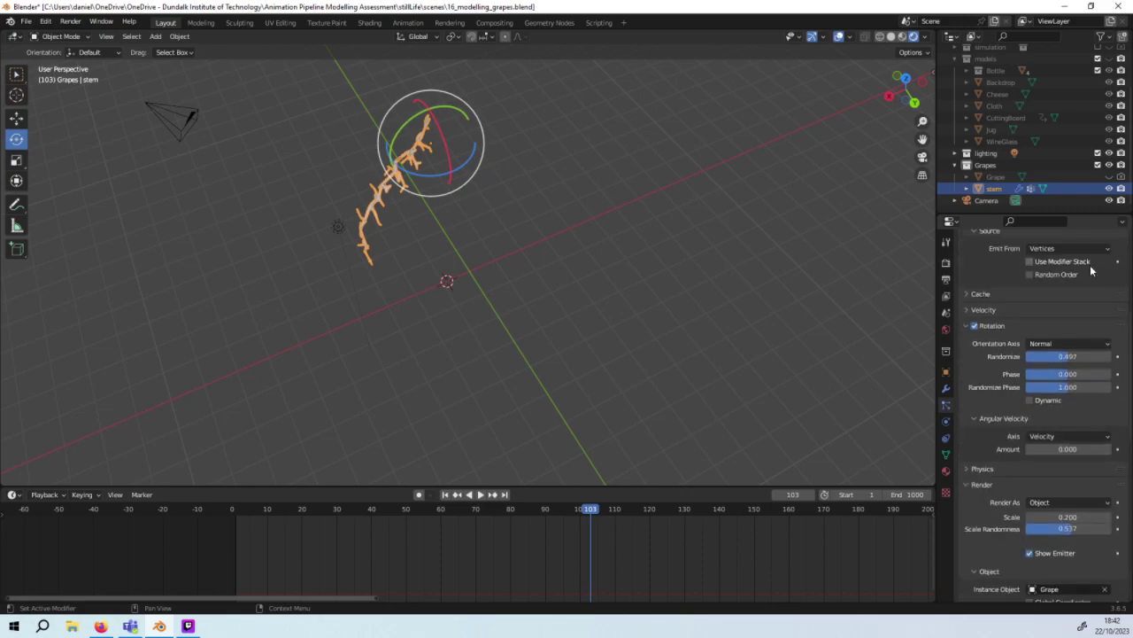
scroll(1091, 275, "up", 1)
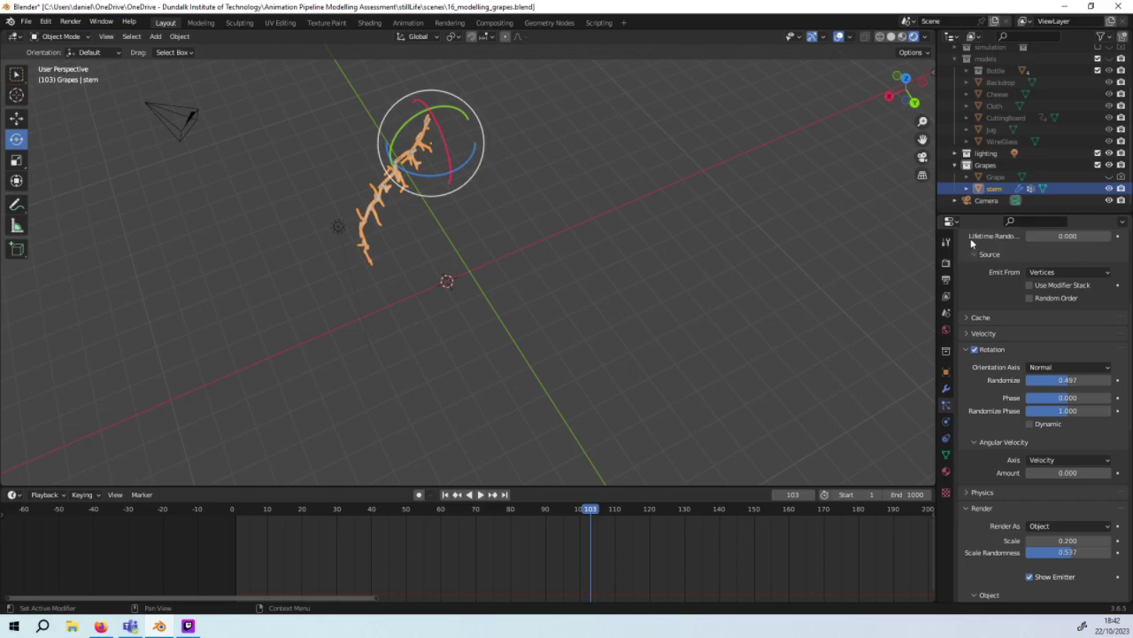
scroll(1067, 261, "up", 2)
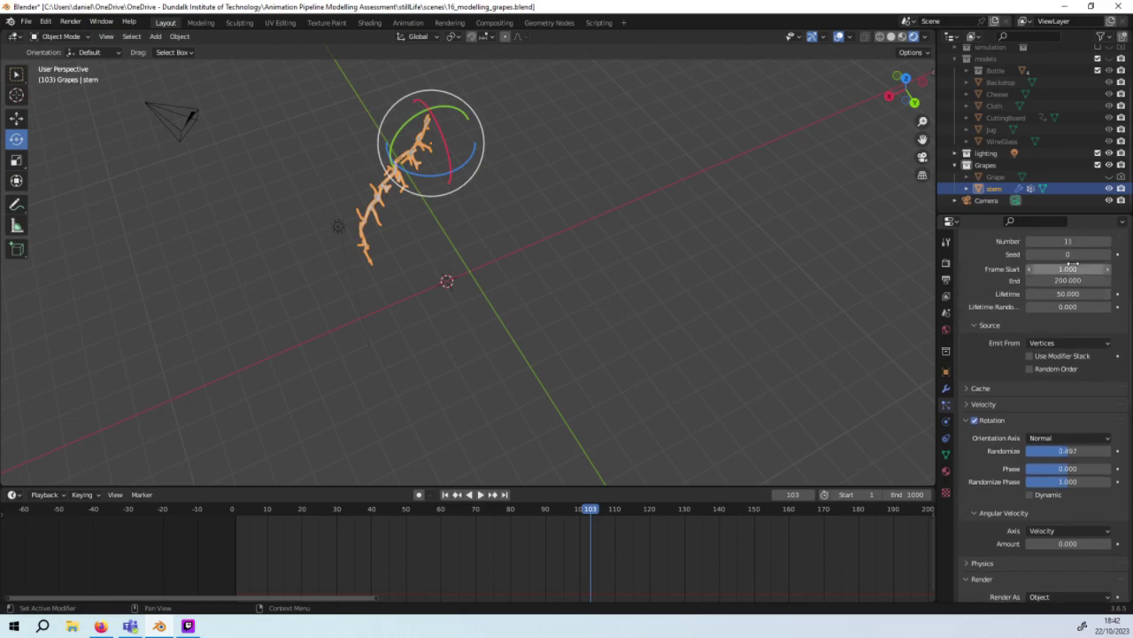
scroll(1071, 263, "up", 3)
scroll(1072, 279, "up", 1)
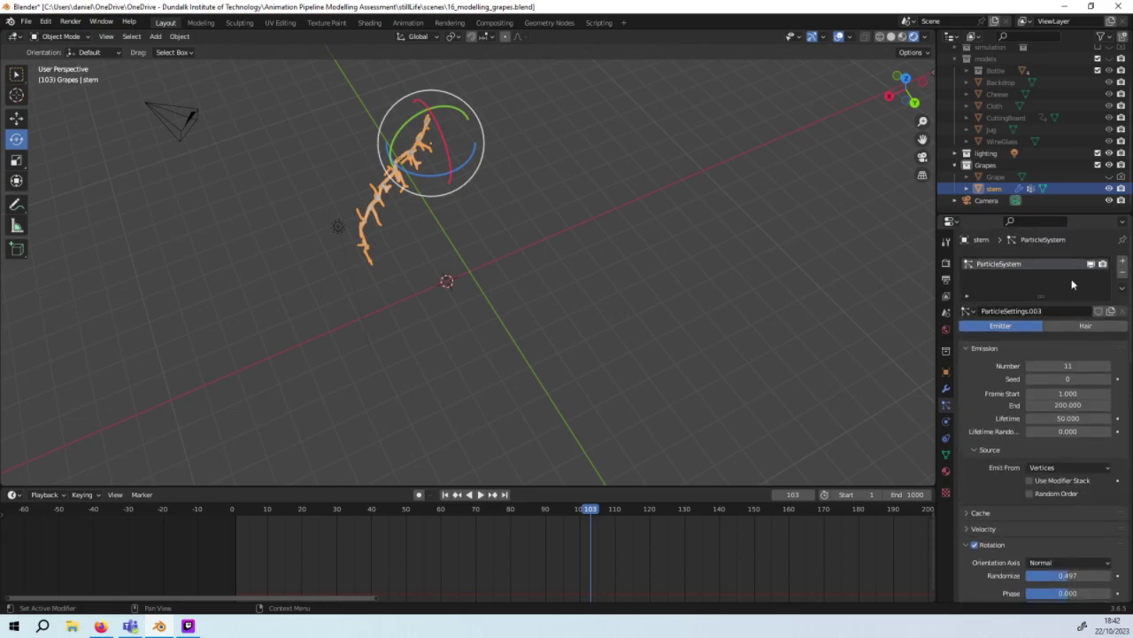
Step: Switch the stem's particle system back to Hair and raise the grape count from 11 to 50
left_click(1056, 324)
left_click_drag(1057, 376, 1105, 380)
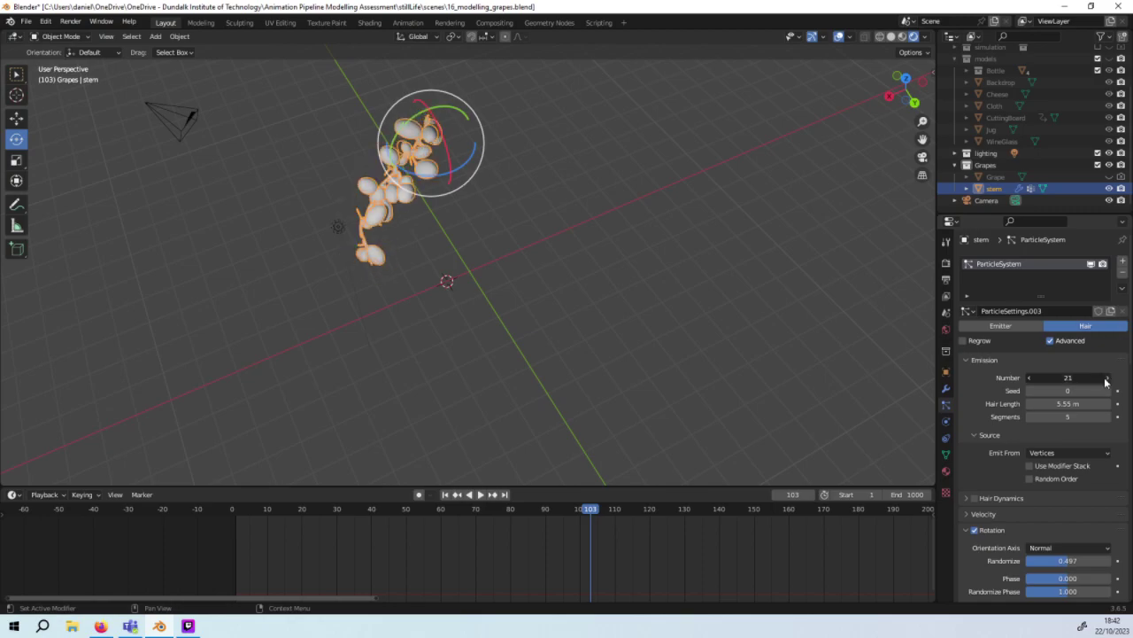
left_click(1105, 381)
left_click(1105, 381)
left_click(1106, 380)
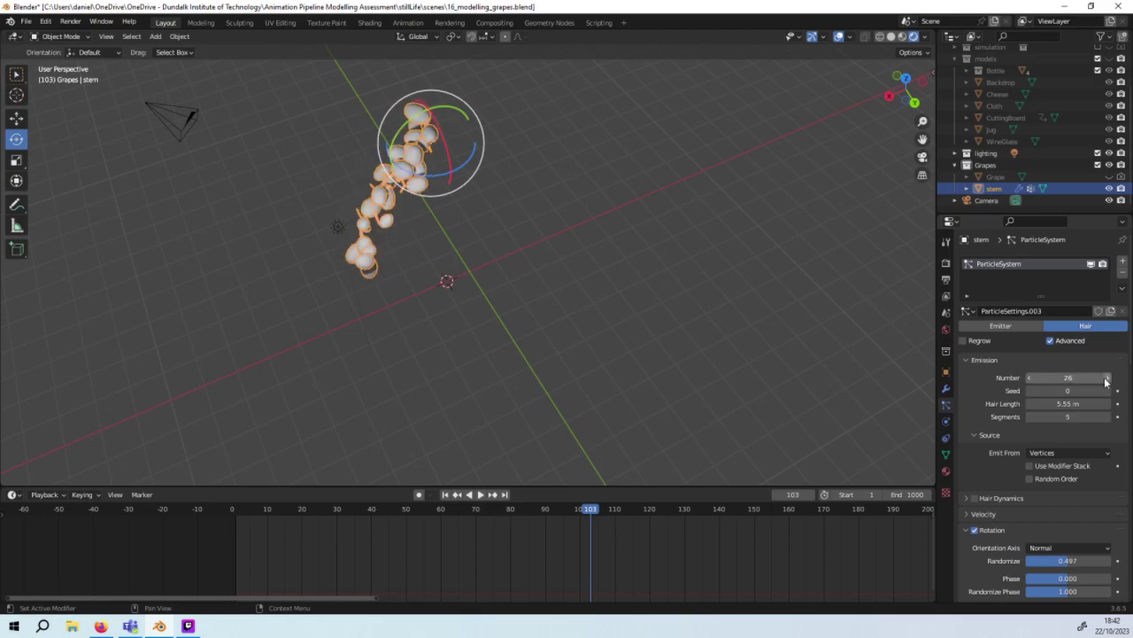
left_click(1106, 380)
left_click(1106, 380)
left_click(1106, 380)
left_click(1106, 379)
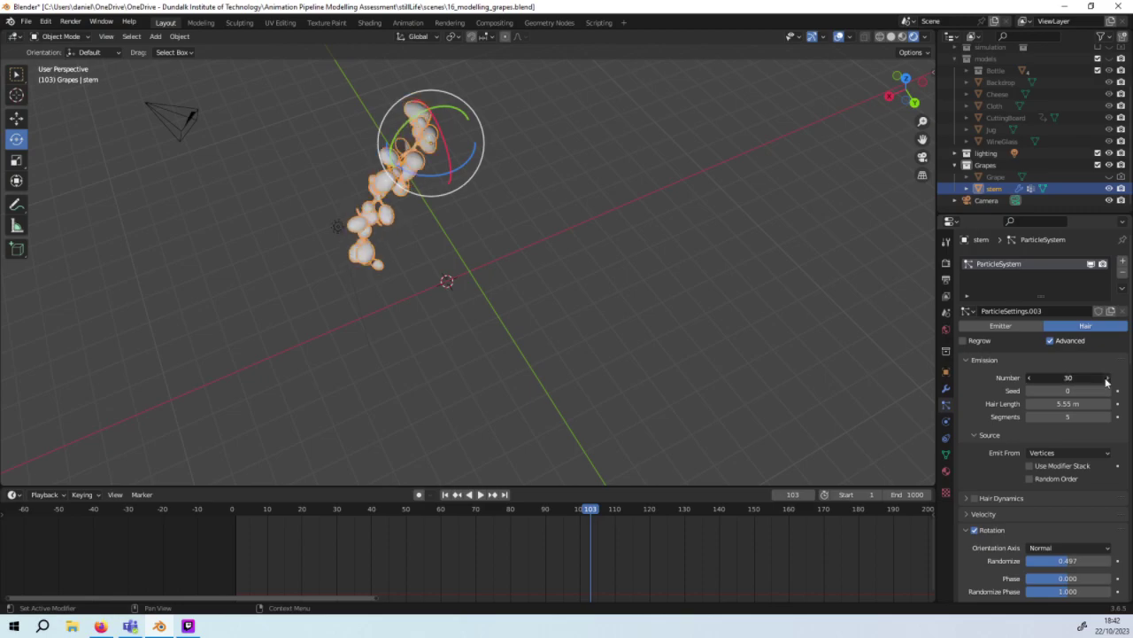
left_click(1107, 380)
left_click(1107, 380)
left_click(1108, 381)
left_click(1108, 381)
left_click(1109, 380)
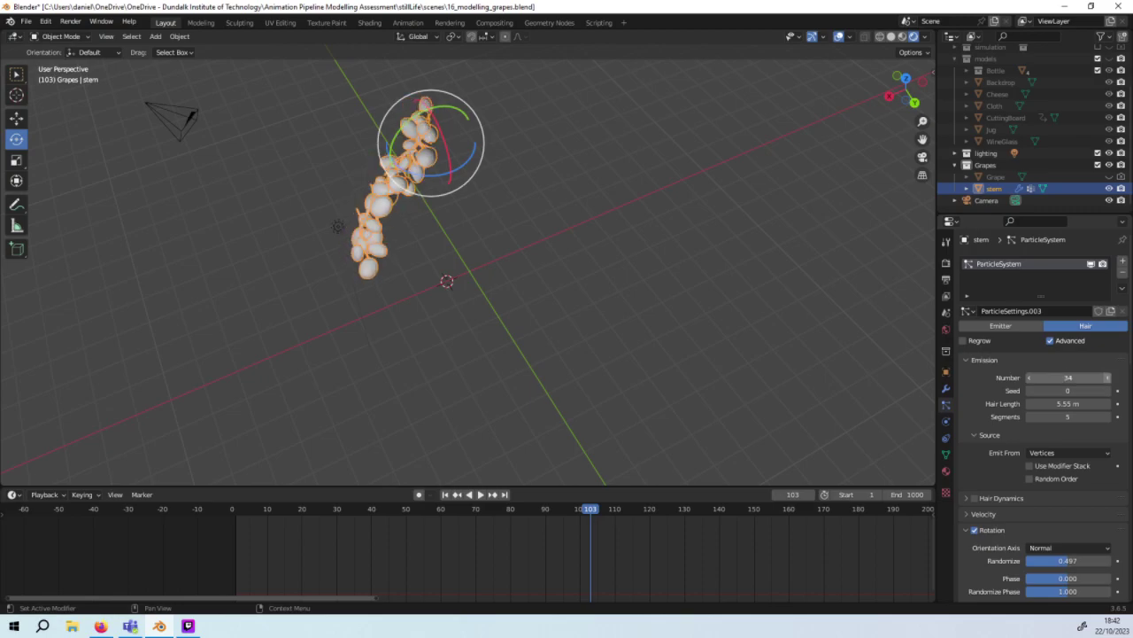
left_click(1108, 381)
left_click(1108, 381)
left_click(1109, 381)
left_click(1108, 381)
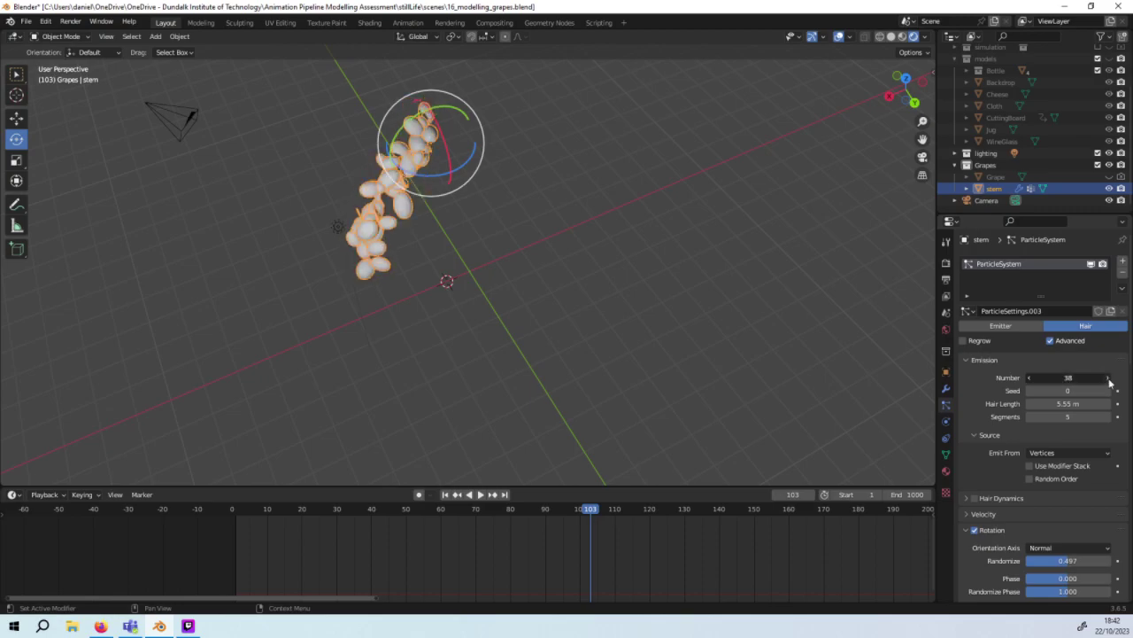
left_click(1109, 381)
left_click(1109, 380)
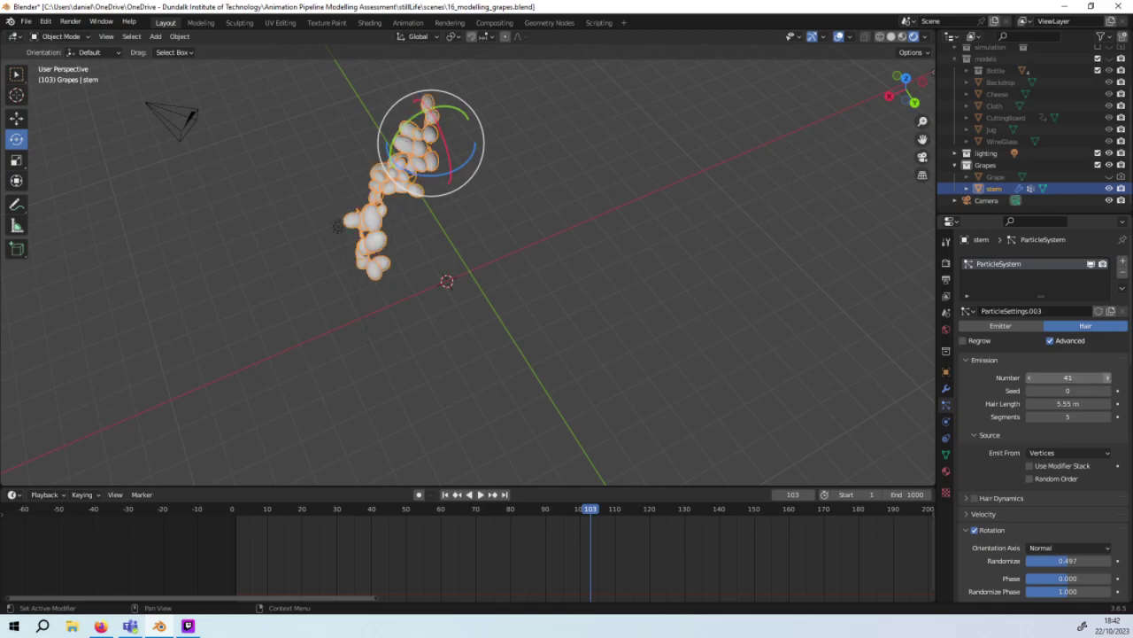
left_click(1109, 381)
left_click(1111, 381)
left_click(1110, 381)
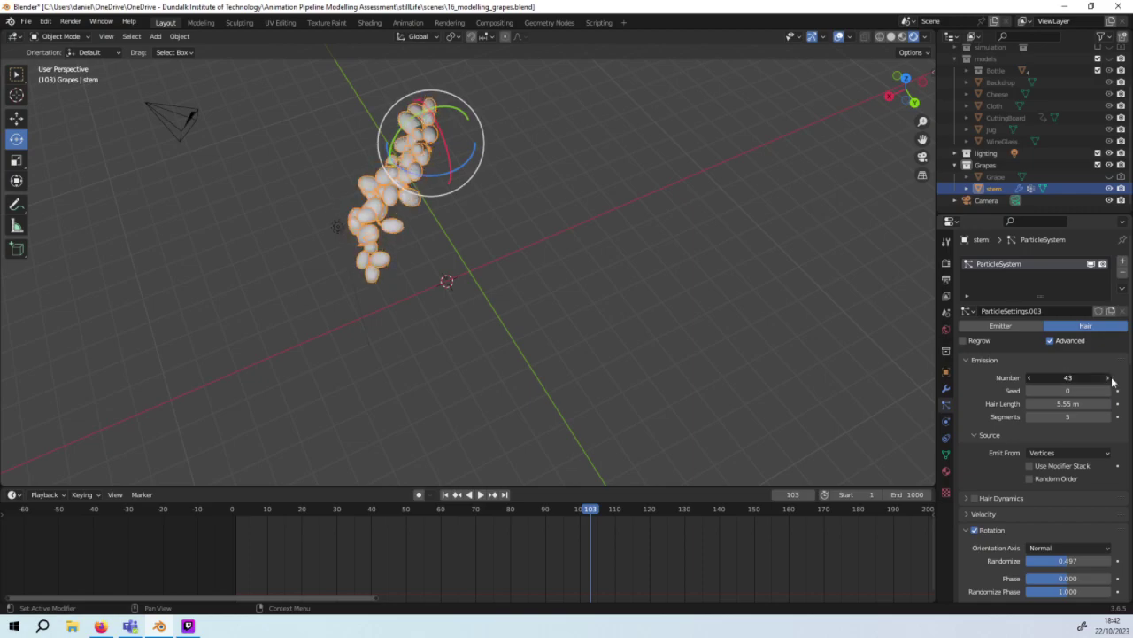
left_click(1109, 380)
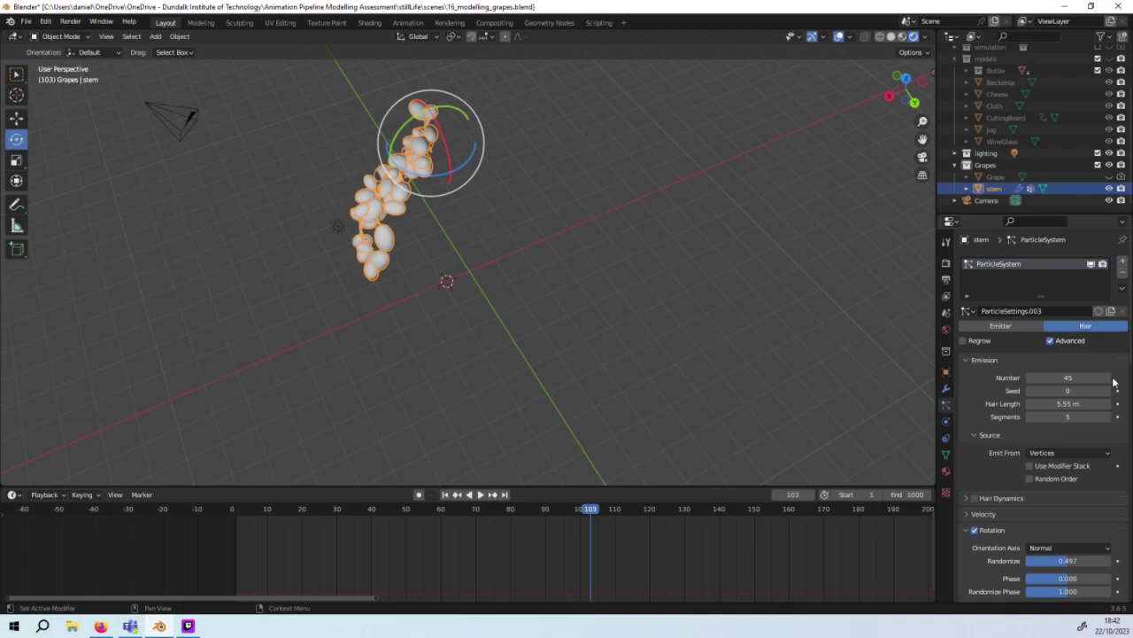
left_click(1109, 381)
left_click(1109, 380)
left_click(1108, 381)
left_click(1106, 381)
left_click(1106, 380)
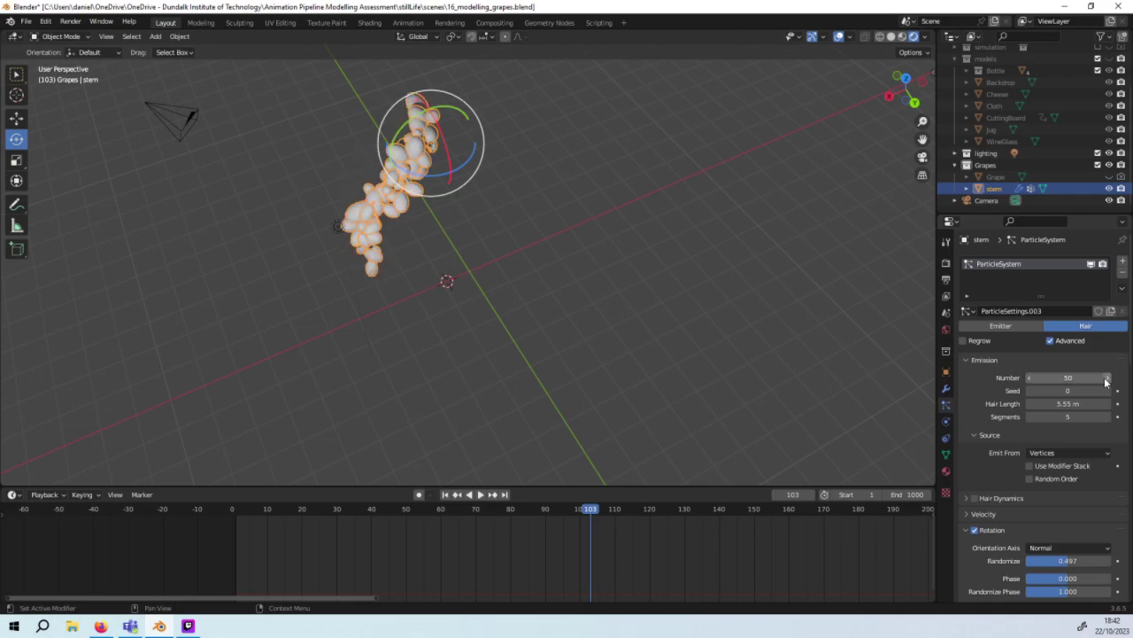
Step: Set the Emission Number to 35 grapes
left_click(1031, 379)
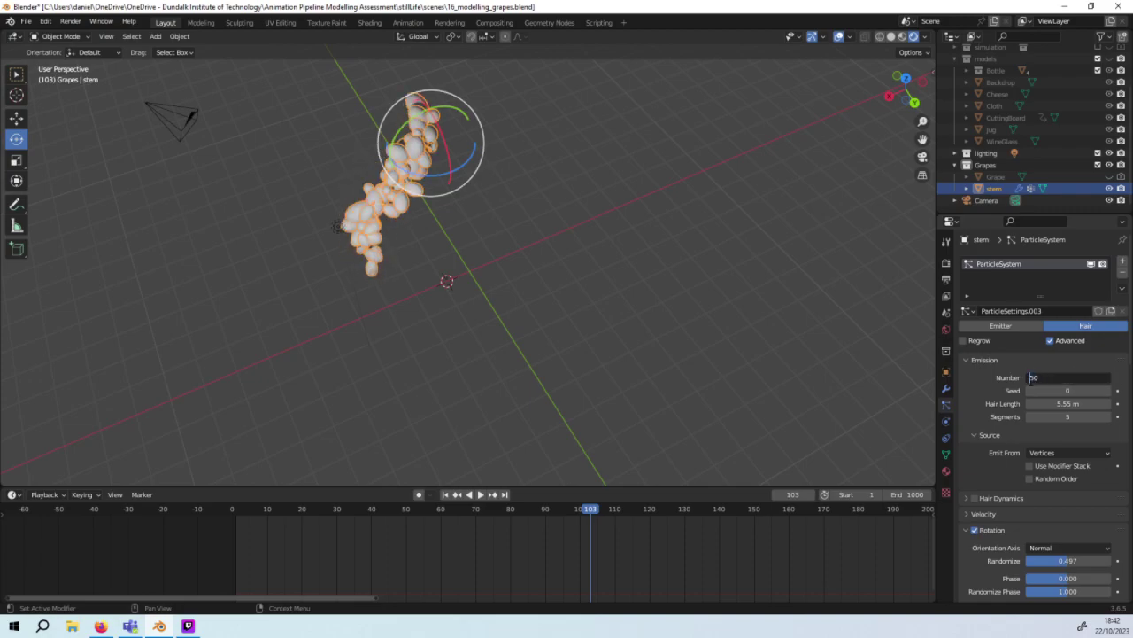
left_click_drag(1042, 380, 962, 368)
type("35")
key("Return")
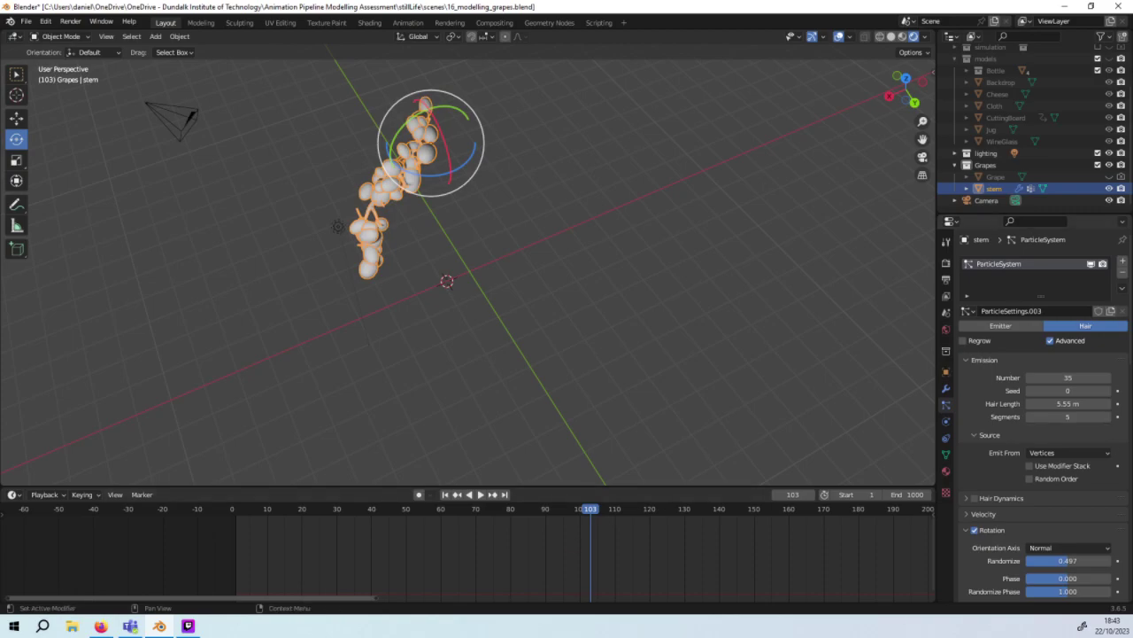
Step: Step the particle Seed up to 19 to reshuffle the grape arrangement
left_click(1106, 389)
left_click(1106, 390)
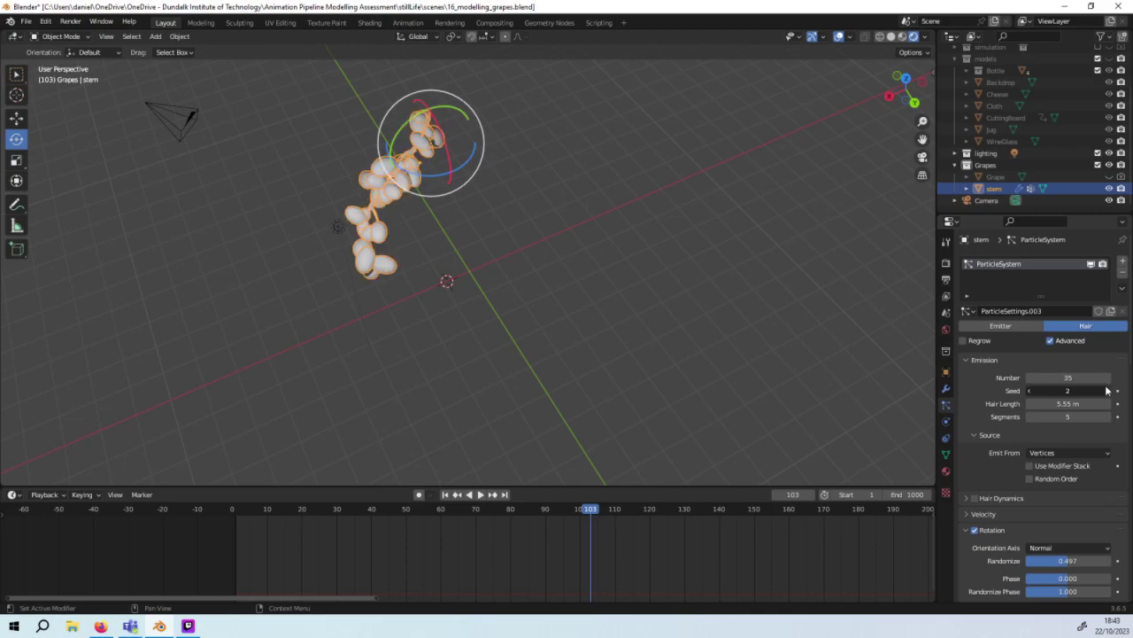
left_click(1106, 390)
left_click(1106, 389)
left_click(1106, 389)
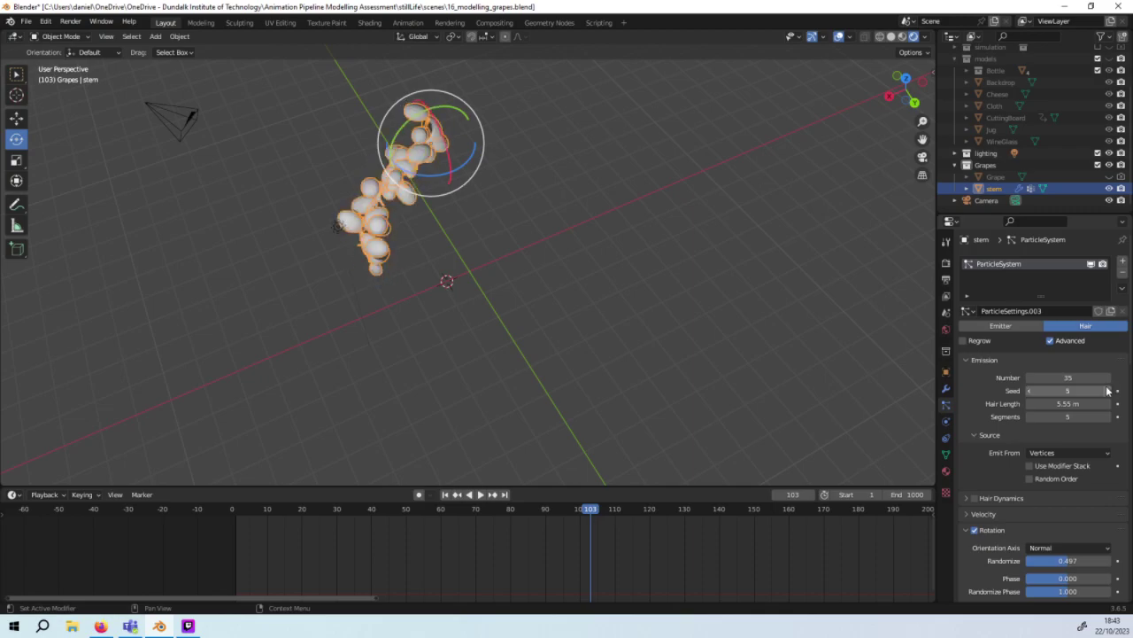
left_click(1107, 390)
left_click(1106, 390)
left_click(1106, 390)
left_click(1106, 390)
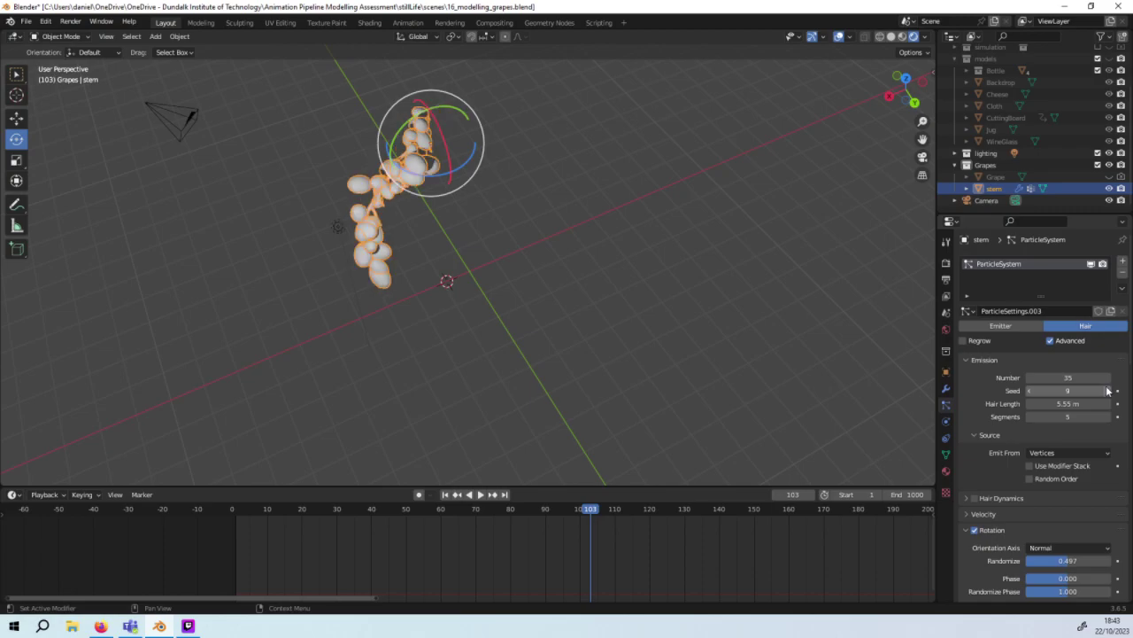
left_click(1107, 390)
left_click(1107, 390)
left_click(1107, 390)
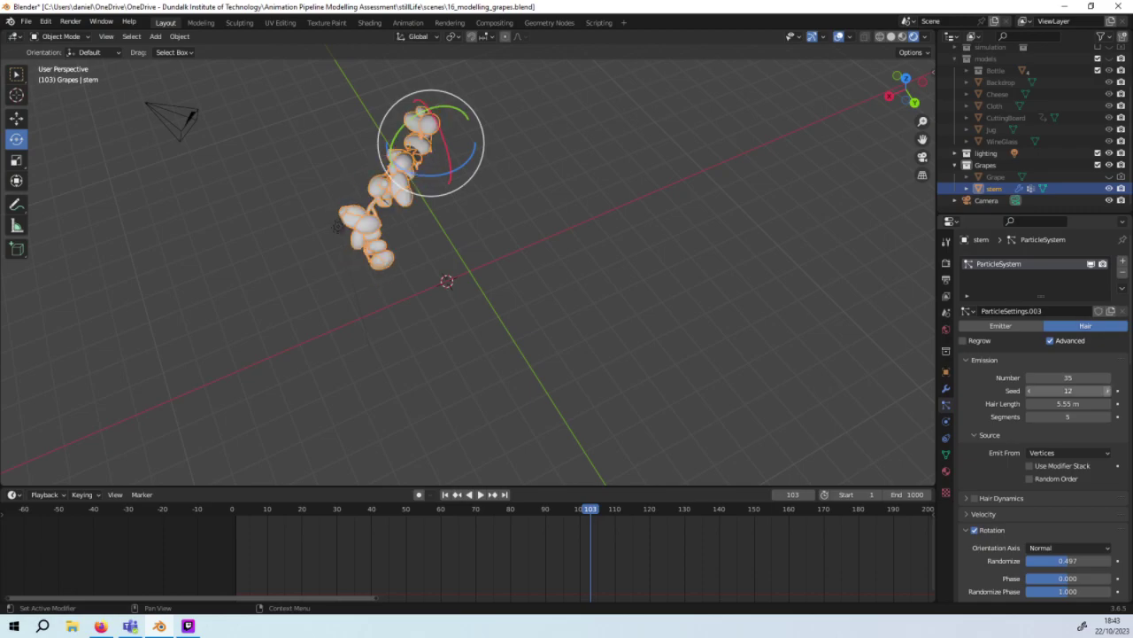
left_click(1107, 390)
left_click(1107, 390)
left_click(1107, 389)
left_click(1107, 389)
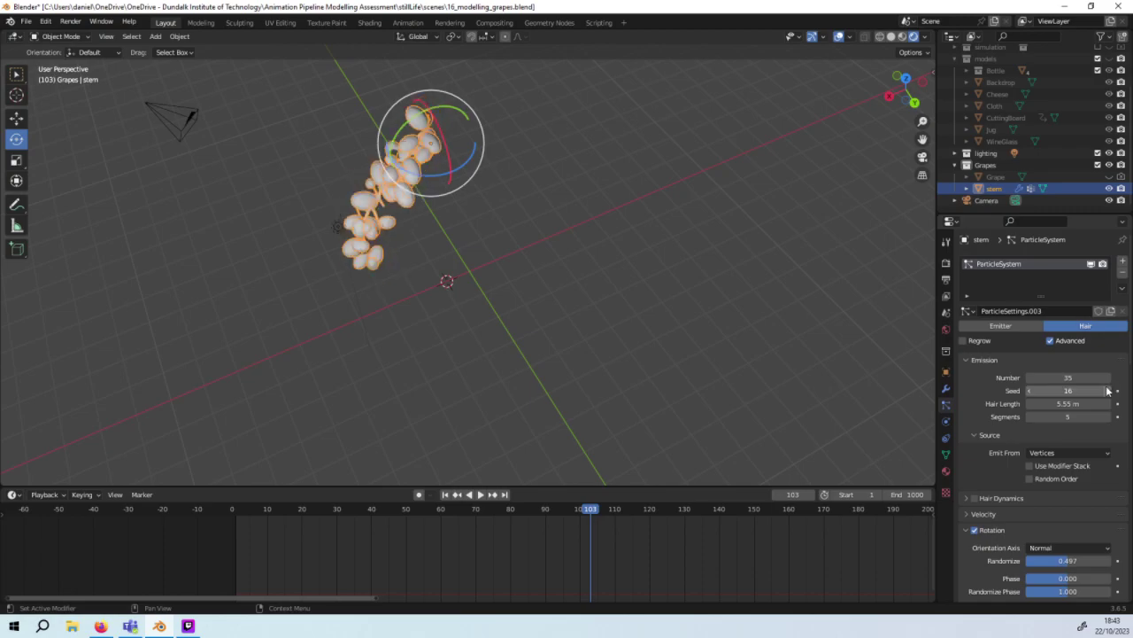
left_click(1107, 390)
left_click(1107, 389)
left_click(1107, 390)
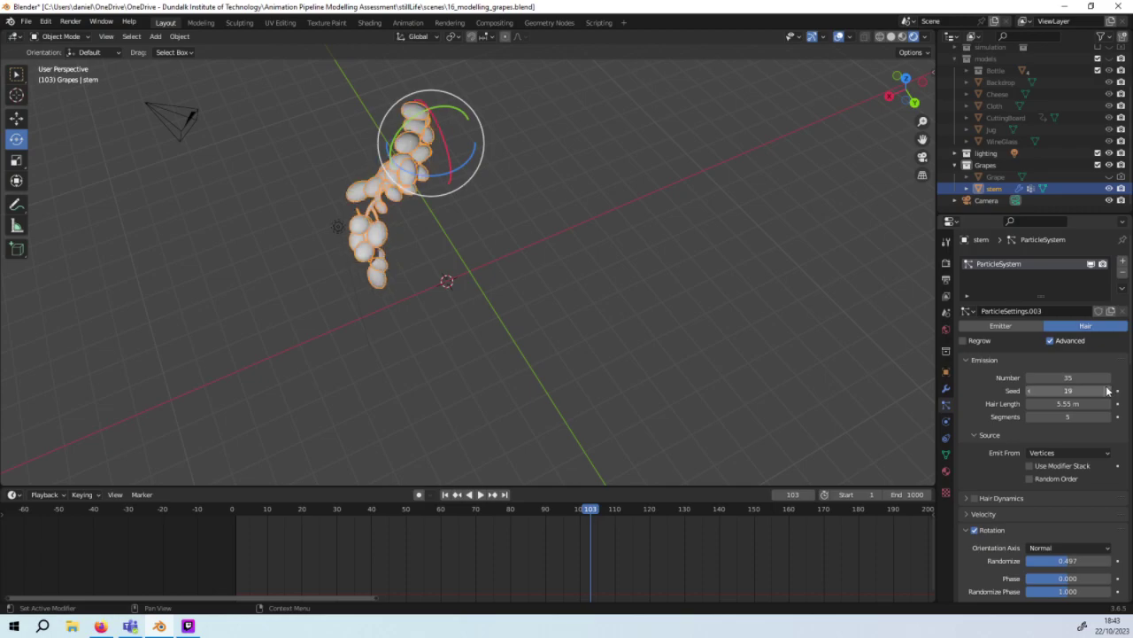
mouse_move(859, 299)
middle_mouse_down()
mouse_move(603, 228)
mouse_move(862, 232)
mouse_move(879, 261)
middle_mouse_up()
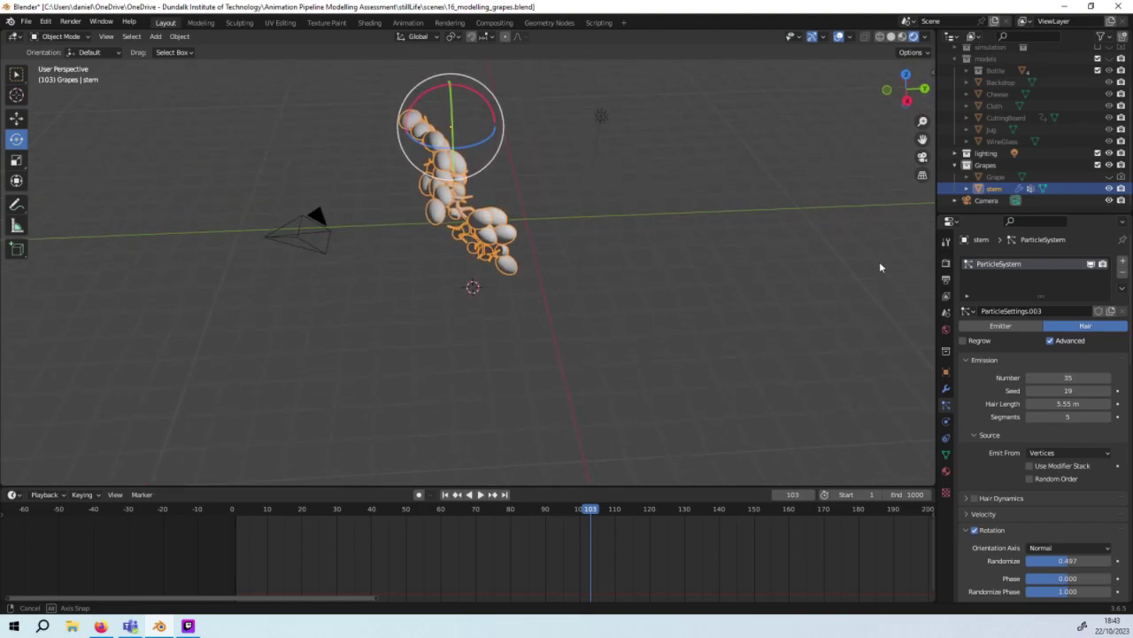
Step: Raise the grape count from 35 up to 46
left_click(1108, 377)
left_click(1108, 377)
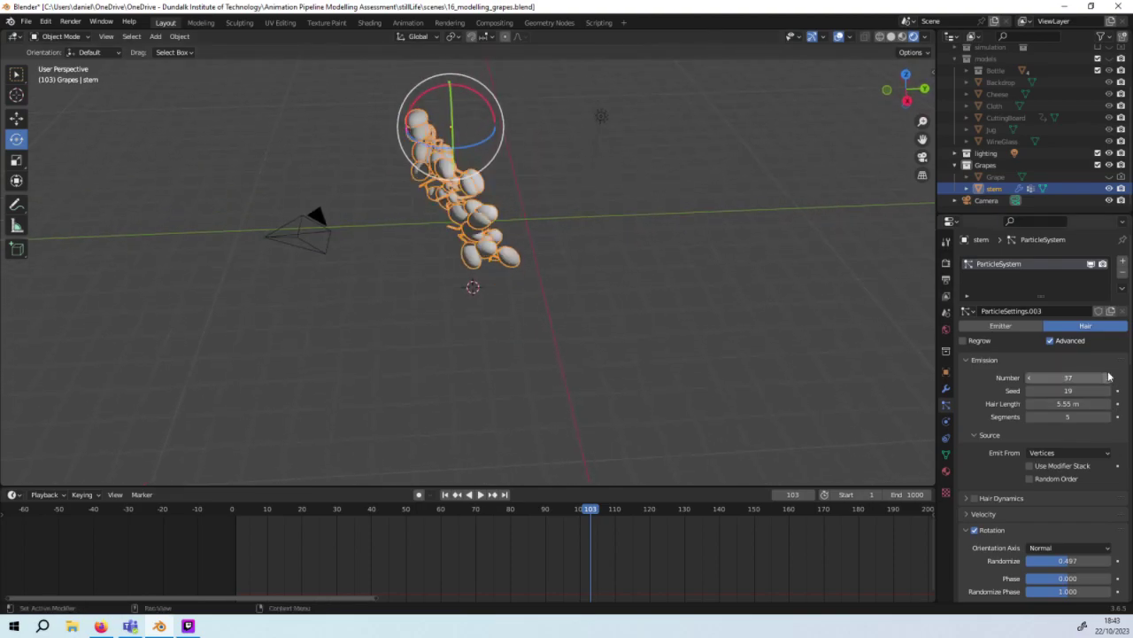
left_click(1108, 377)
left_click(1108, 377)
left_click(1108, 377)
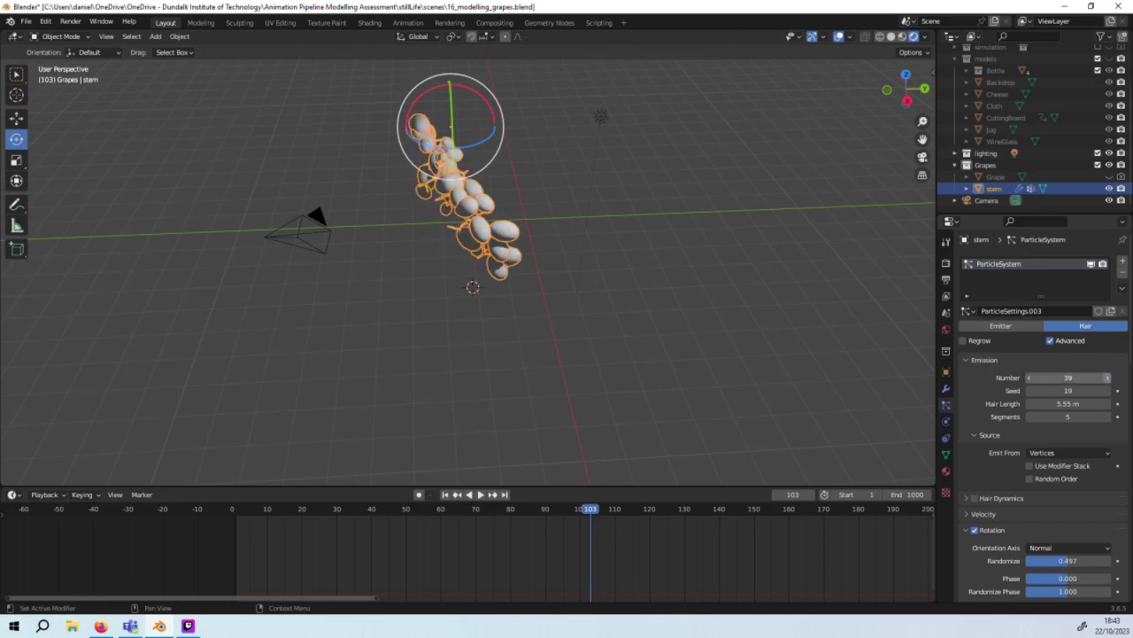
left_click(1107, 377)
left_click(1107, 377)
left_click(1107, 377)
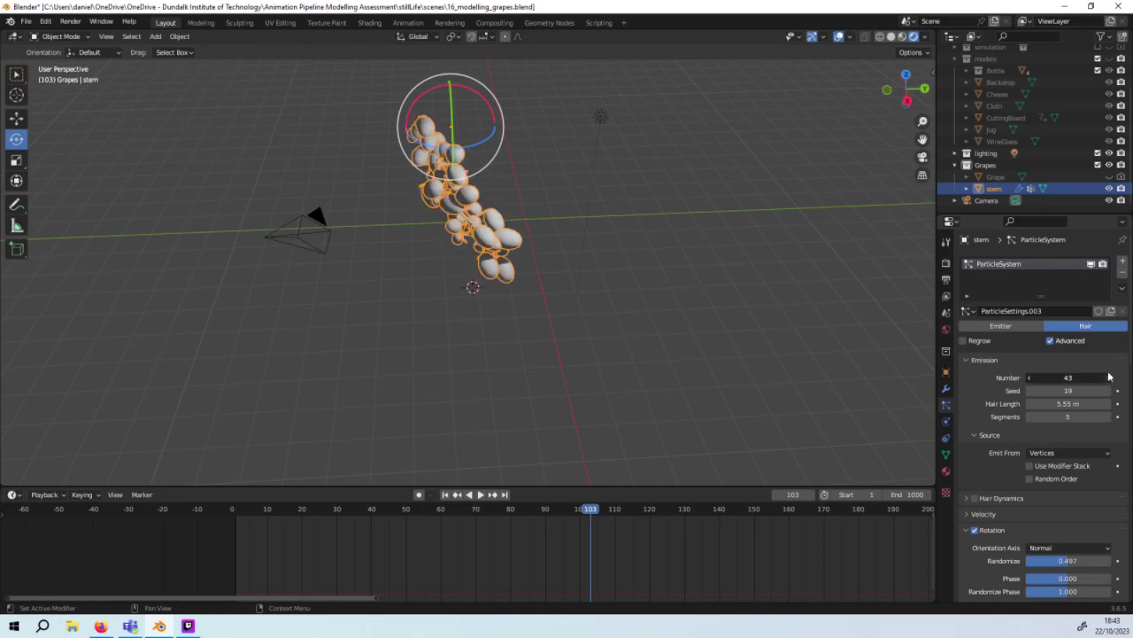
left_click(1108, 377)
left_click(1107, 377)
left_click(1108, 377)
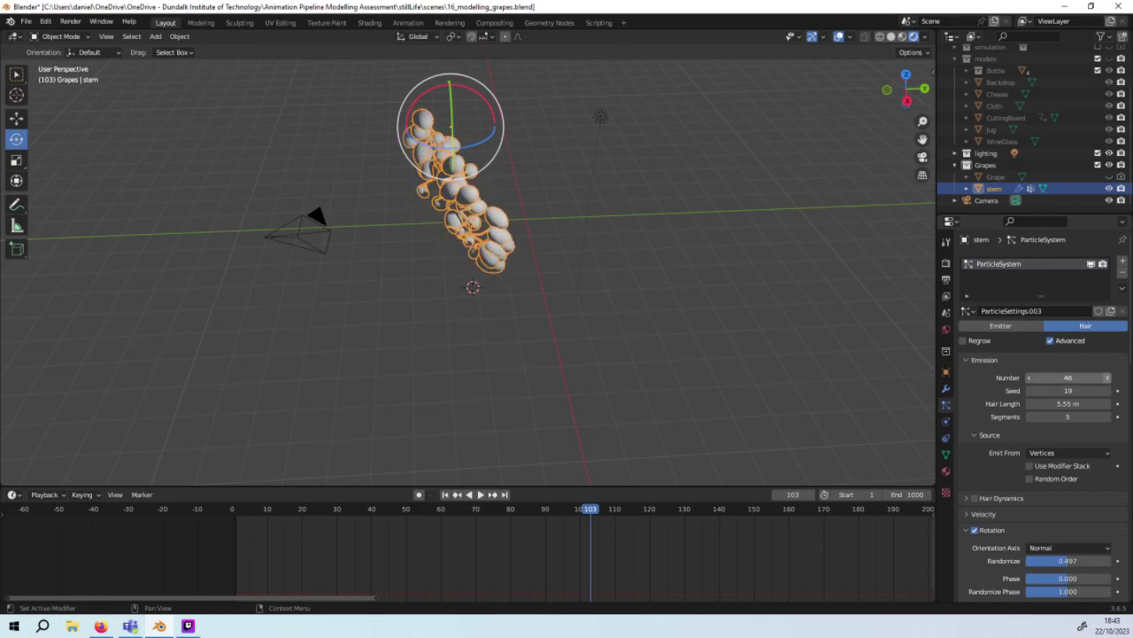
left_click(1108, 378)
left_click(1107, 377)
Step: Nudge the Emission Number up to 49 grapes
left_click(1108, 378)
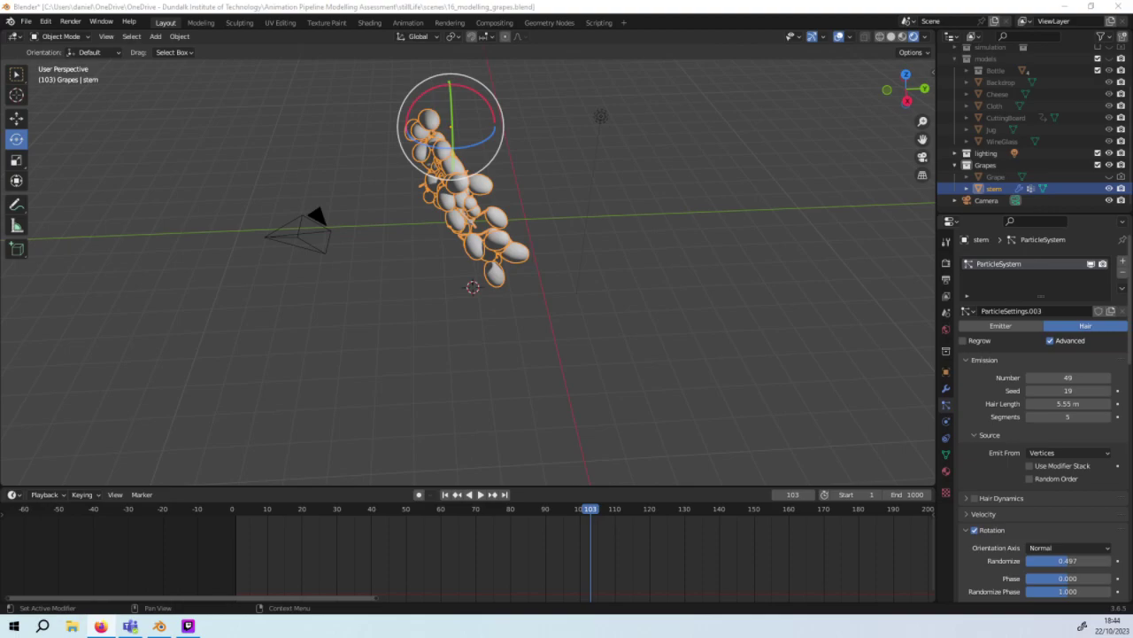
Step: Set the Vertex Groups Density to 'tips' and save 16_modelling_grapes.blend
scroll(1035, 395, "down", 4)
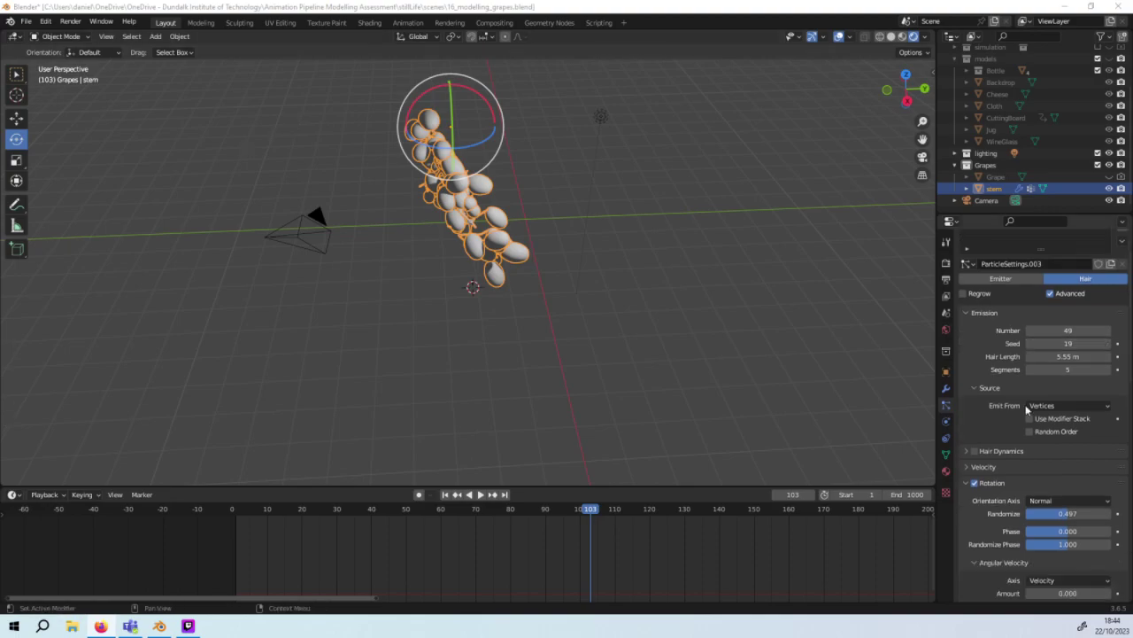
scroll(1018, 409, "down", 5)
scroll(1020, 425, "down", 3)
scroll(1022, 461, "down", 3)
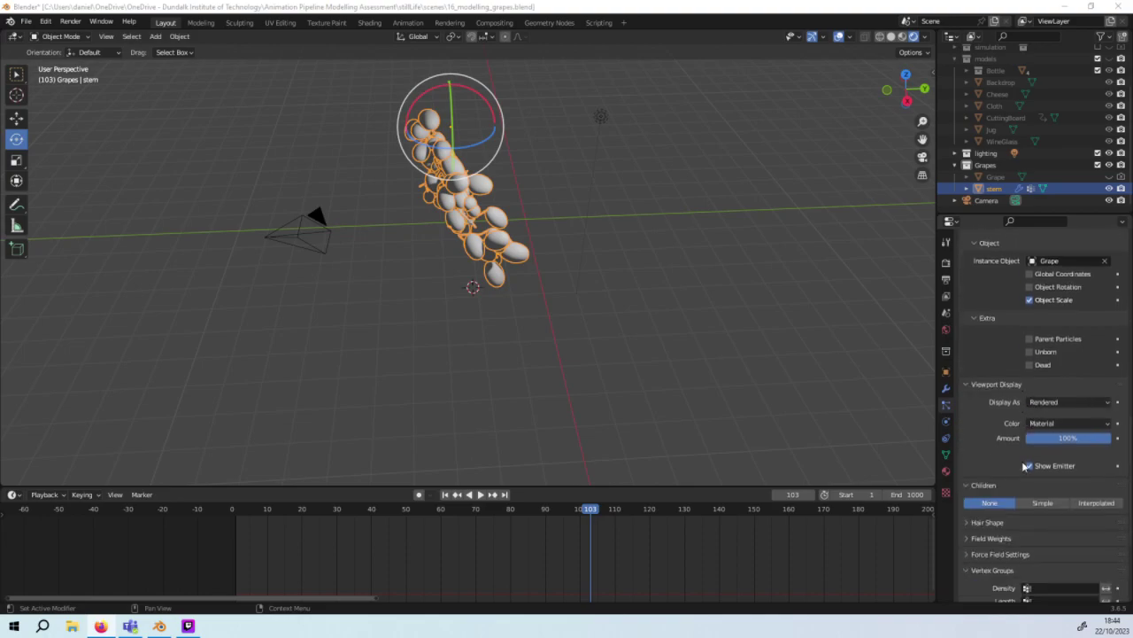
scroll(1024, 467, "down", 2)
scroll(1024, 467, "down", 2)
left_click(1059, 470)
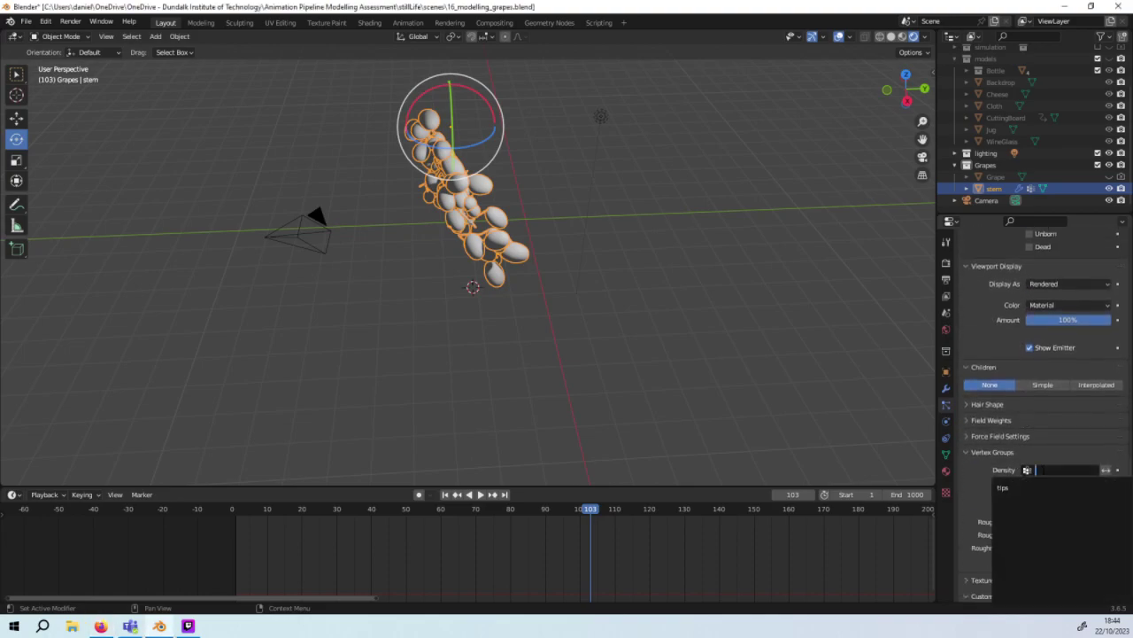
left_click(1030, 496)
mouse_move(709, 333)
middle_mouse_down()
mouse_move(580, 364)
mouse_move(604, 301)
mouse_move(664, 286)
mouse_move(714, 292)
mouse_move(723, 328)
mouse_move(549, 318)
mouse_move(498, 333)
mouse_move(477, 386)
mouse_move(574, 276)
mouse_move(659, 286)
mouse_move(809, 344)
mouse_move(723, 324)
mouse_move(739, 357)
mouse_move(792, 330)
mouse_move(734, 316)
mouse_move(886, 341)
middle_mouse_up()
key("ctrl+s")
Step: Bring the grape count on the stem up to 49
scroll(1096, 366, "up", 3)
scroll(1096, 365, "up", 5)
scroll(1096, 365, "up", 5)
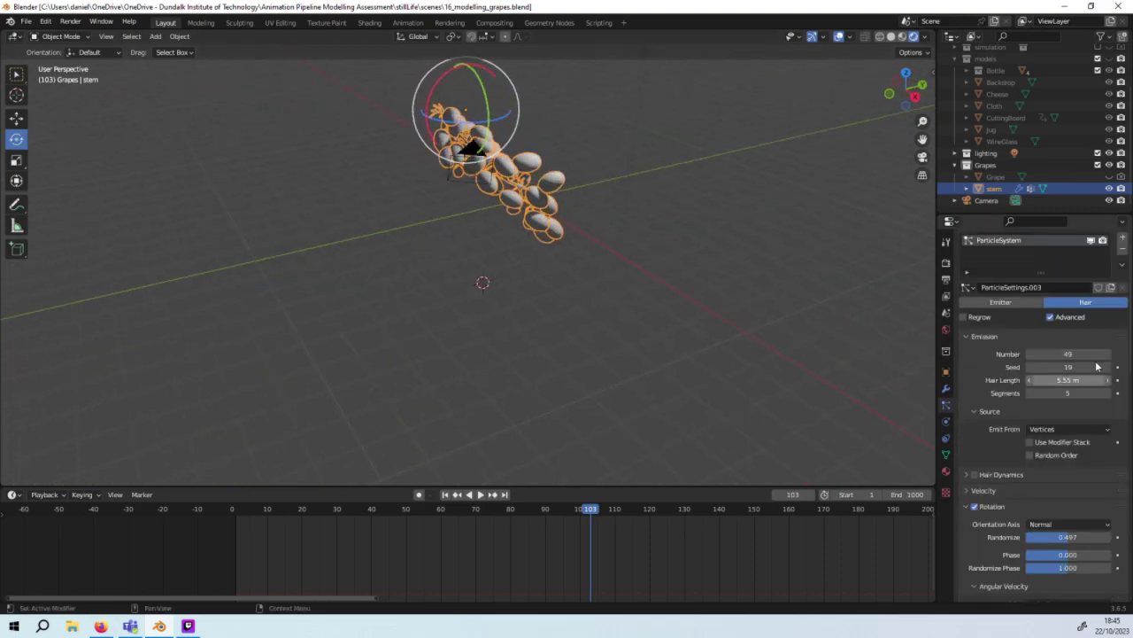
scroll(1096, 365, "up", 1)
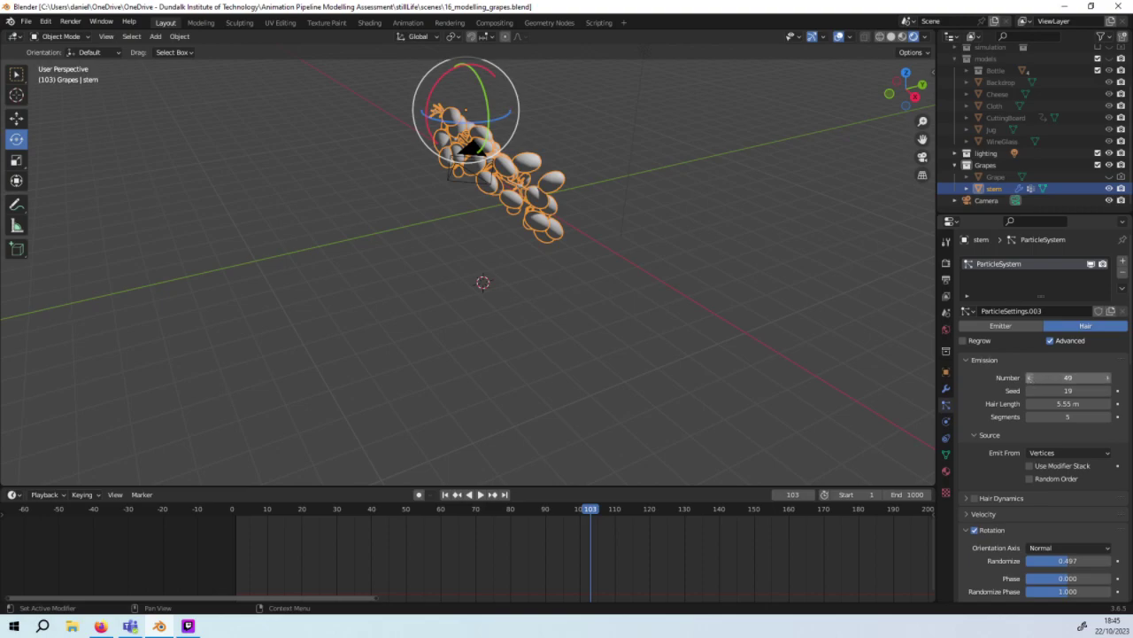
left_click(1108, 378)
left_click(1108, 378)
left_click(1108, 378)
left_click(1107, 379)
left_click(1108, 378)
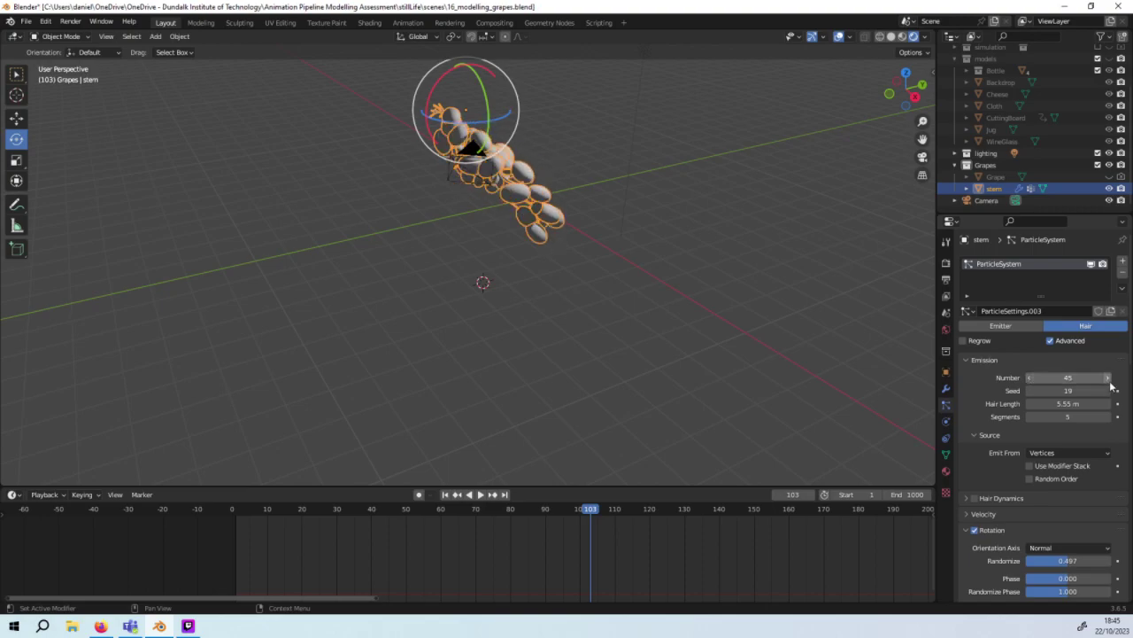
left_click(1108, 378)
left_click(1107, 378)
left_click(1108, 378)
left_click(1108, 378)
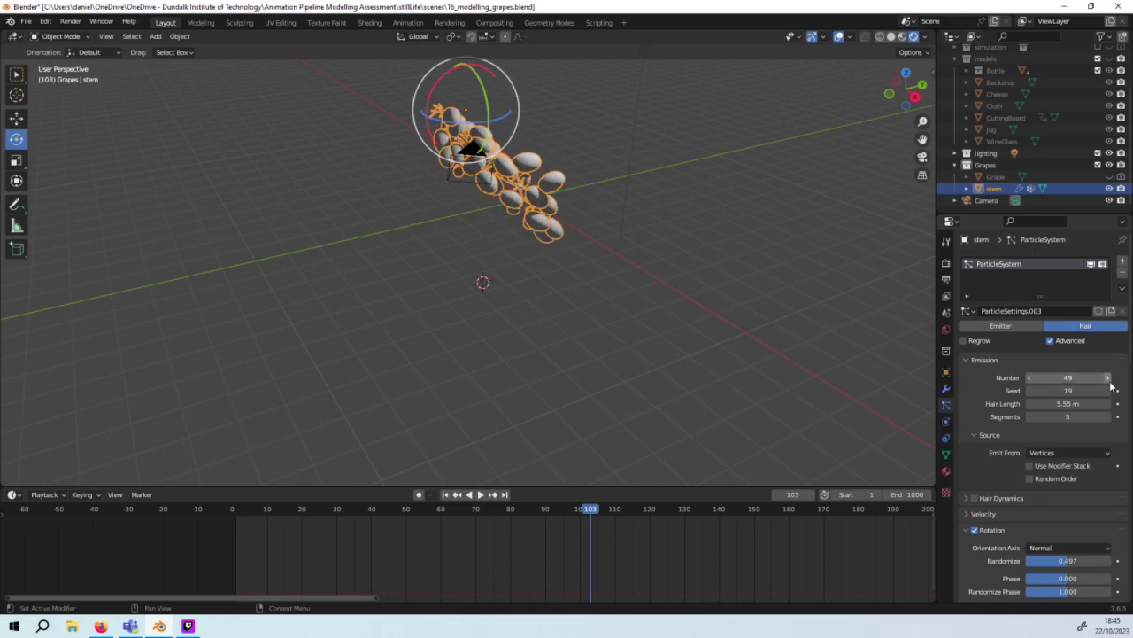
Step: Deselect the grapes and stem and save the file
mouse_move(488, 203)
middle_mouse_down()
mouse_move(354, 210)
mouse_move(225, 170)
mouse_move(306, 198)
mouse_move(446, 176)
mouse_move(395, 167)
mouse_move(480, 183)
middle_mouse_up()
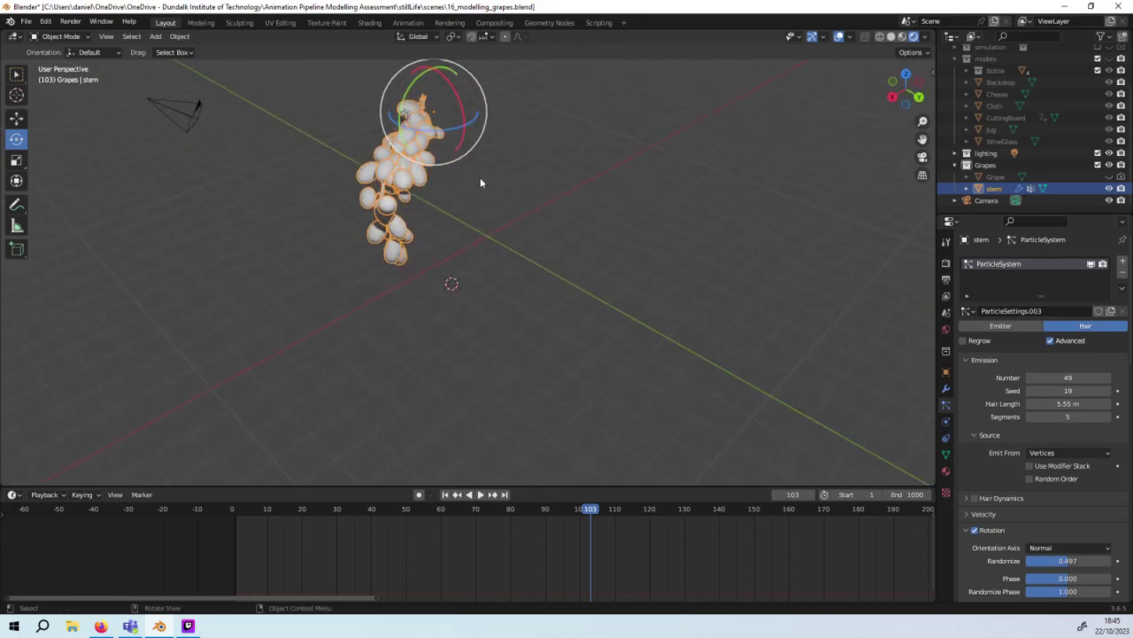
left_click(503, 191)
key("ctrl+s")
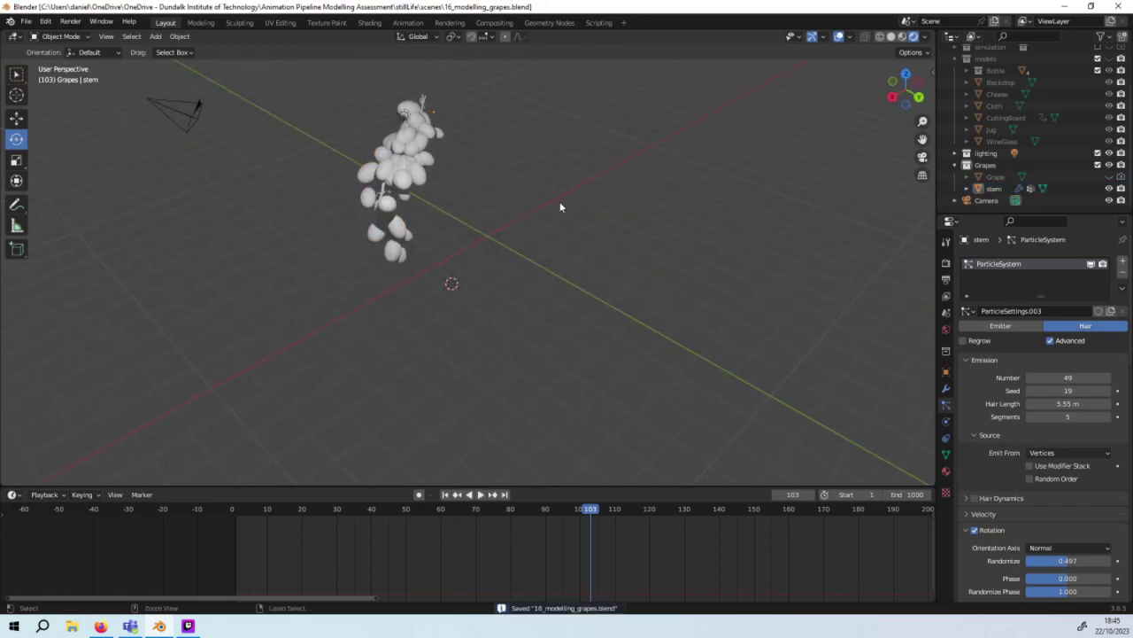
mouse_move(560, 208)
middle_mouse_down()
mouse_move(544, 212)
mouse_move(455, 177)
mouse_move(487, 129)
mouse_move(534, 127)
mouse_move(620, 240)
mouse_move(663, 227)
mouse_move(668, 212)
middle_mouse_up()
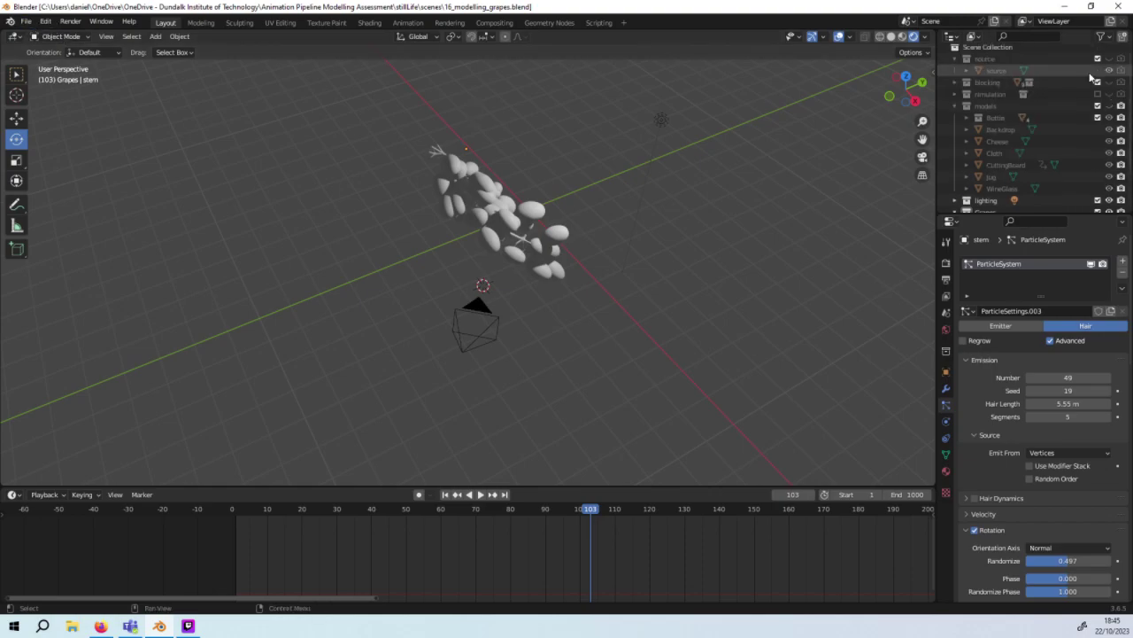
Step: Toggle the reference collection's visibility on and off, then put the stem in Edit Mode
scroll(1062, 98, "up", 4)
left_click(1109, 63)
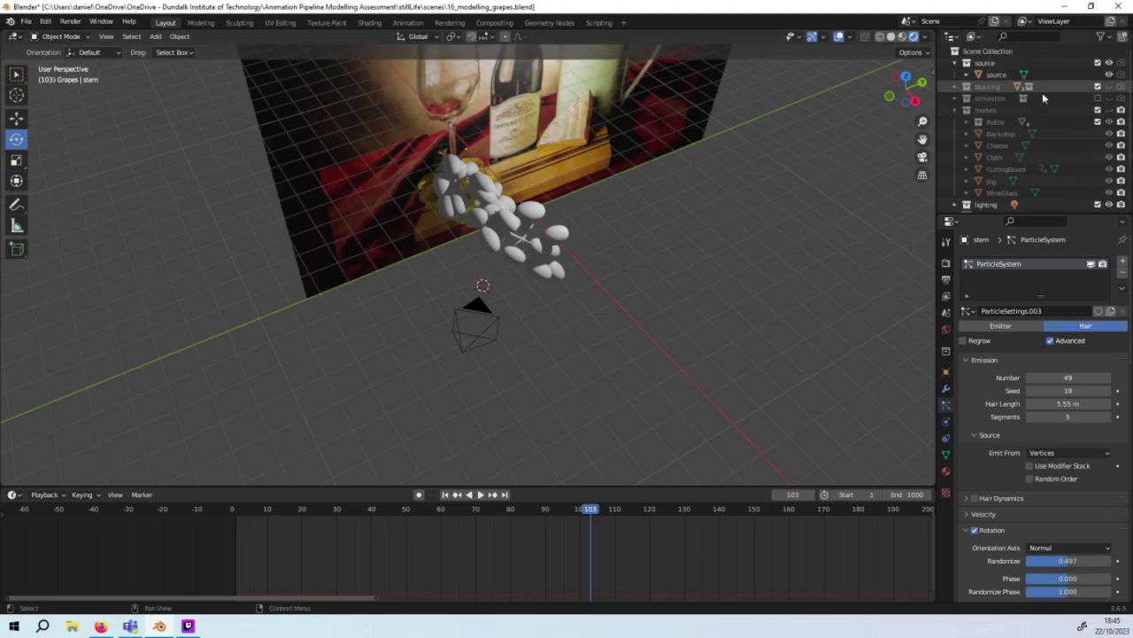
left_click(1112, 62)
scroll(410, 142, "up", 5)
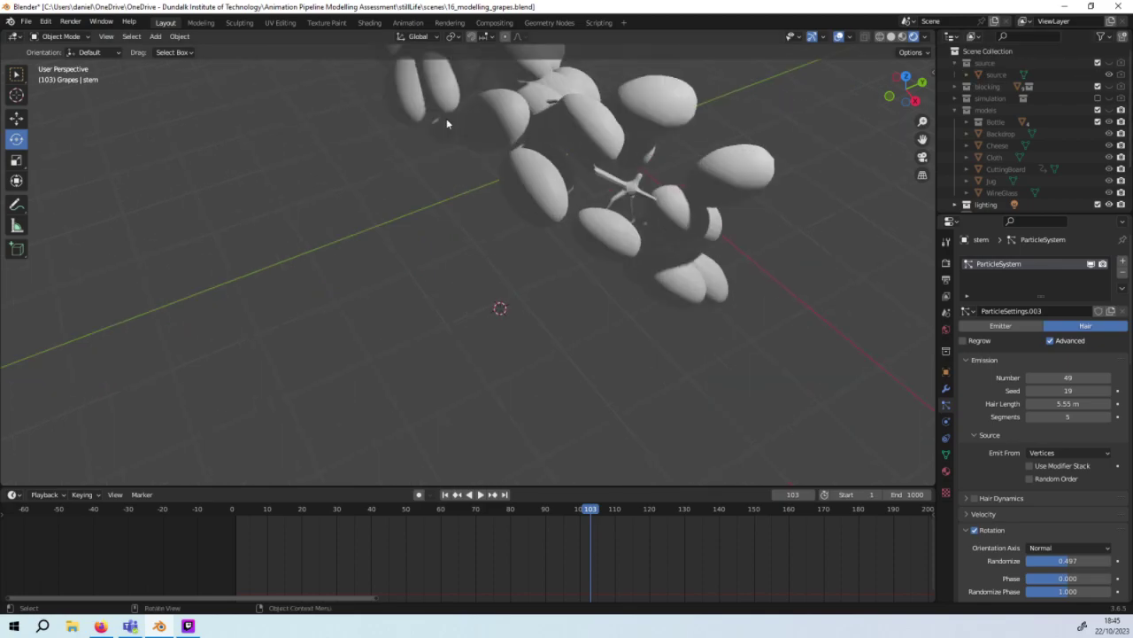
mouse_move(446, 118)
middle_mouse_down()
mouse_move(487, 196)
mouse_move(487, 169)
mouse_move(147, 59)
middle_mouse_up()
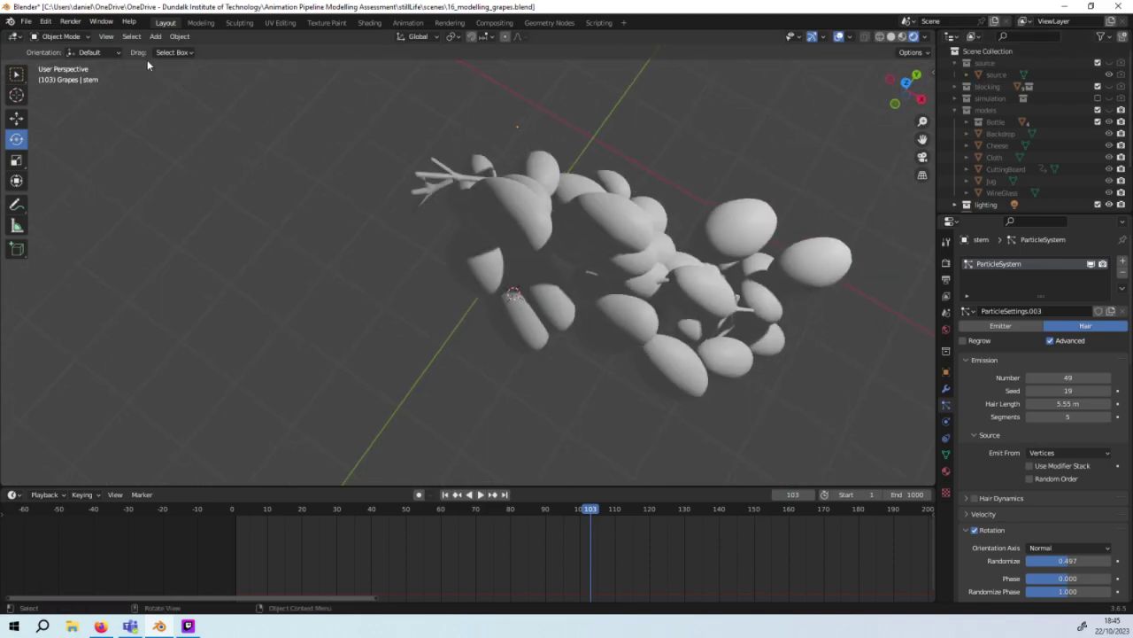
left_click(78, 36)
left_click(62, 59)
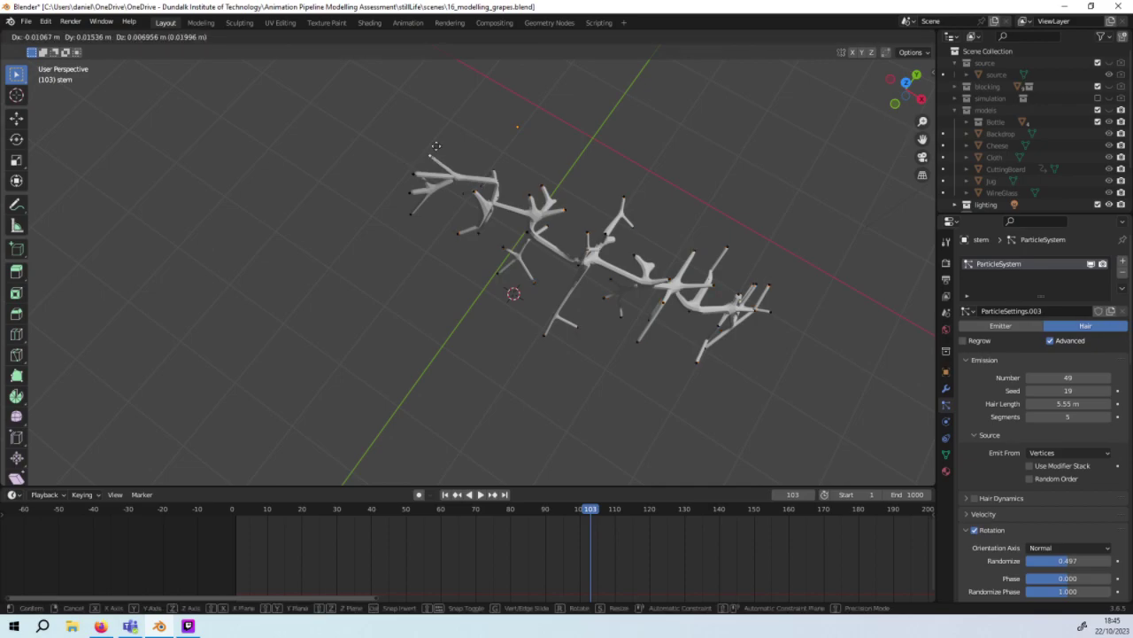
Step: Move several stem vertices to reshape the top-left and left branches
mouse_move(431, 161)
left_mouse_down()
mouse_move(432, 139)
mouse_move(387, 161)
left_mouse_up()
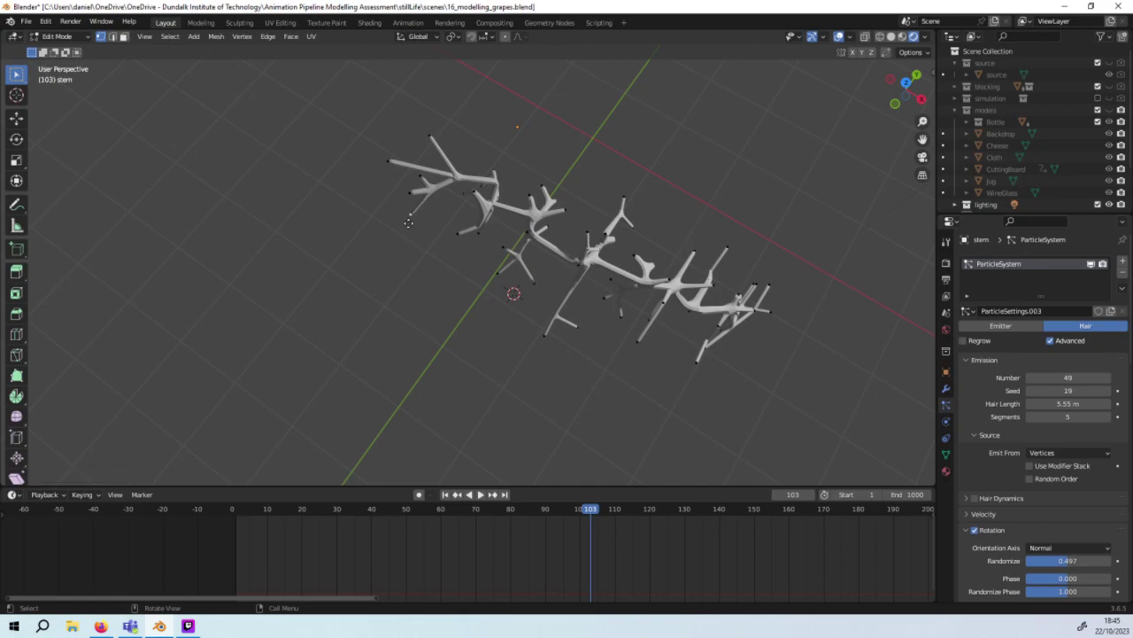
mouse_move(408, 218)
left_mouse_down()
mouse_move(410, 231)
mouse_move(396, 190)
mouse_move(469, 171)
mouse_move(441, 164)
left_mouse_up()
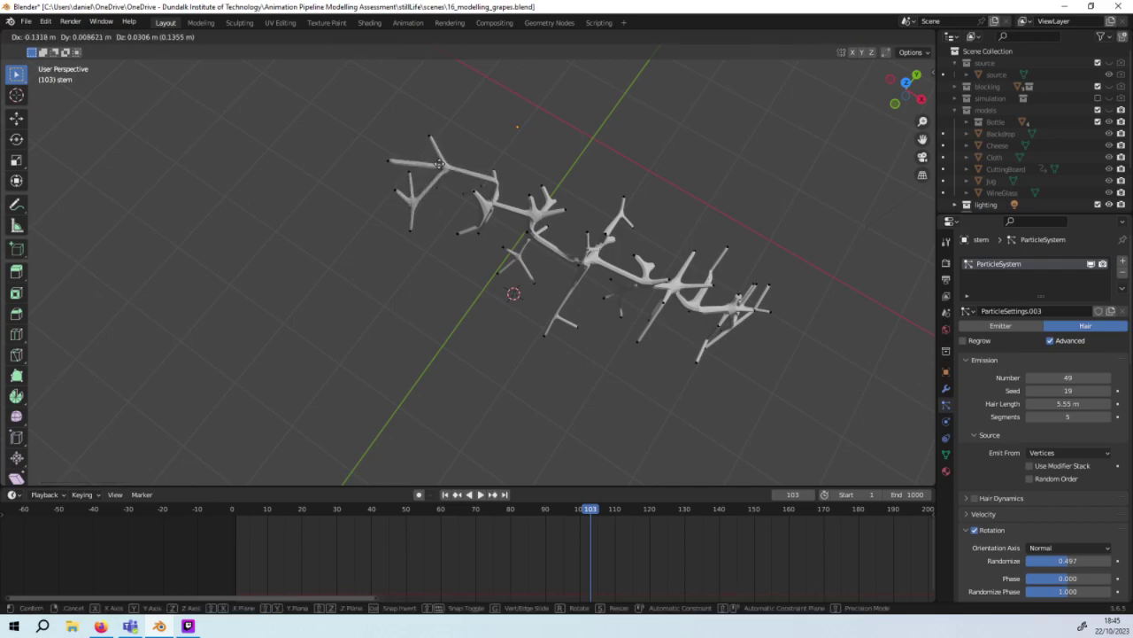
mouse_move(522, 189)
middle_mouse_down()
mouse_move(388, 220)
mouse_move(389, 135)
middle_mouse_up()
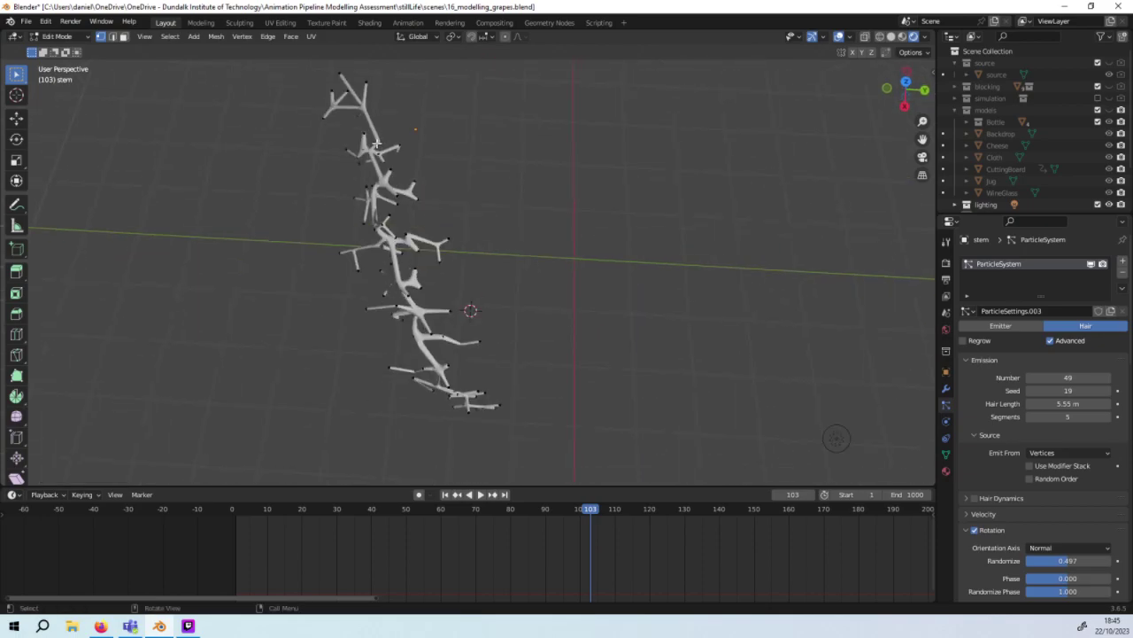
left_click_drag(377, 143, 383, 130)
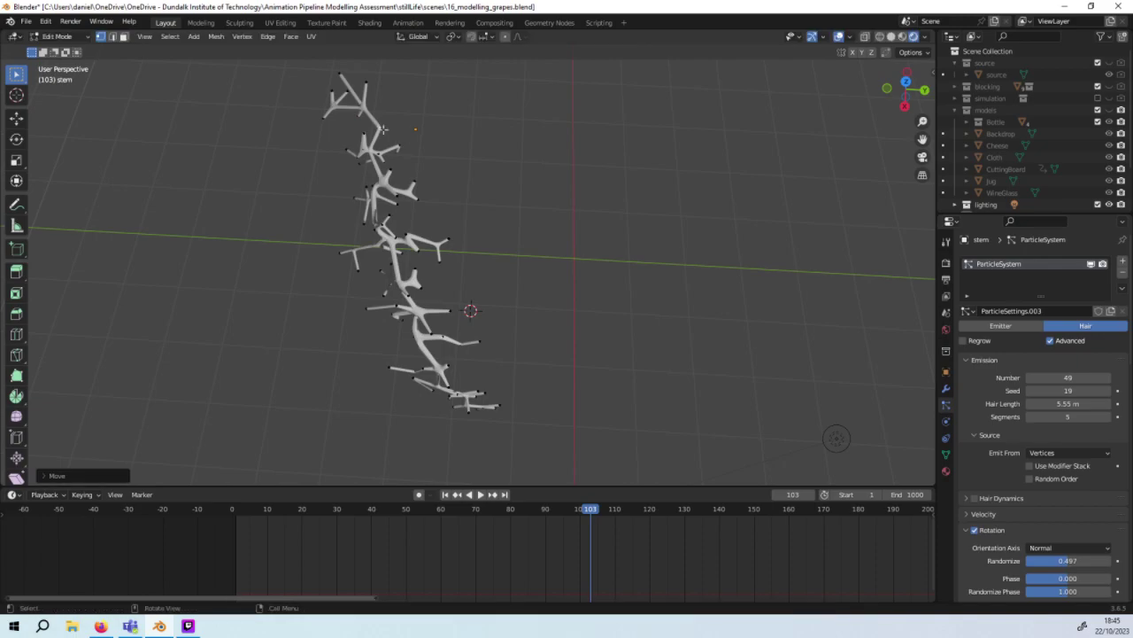
mouse_move(429, 150)
middle_mouse_down()
mouse_move(450, 145)
mouse_move(428, 153)
middle_mouse_up()
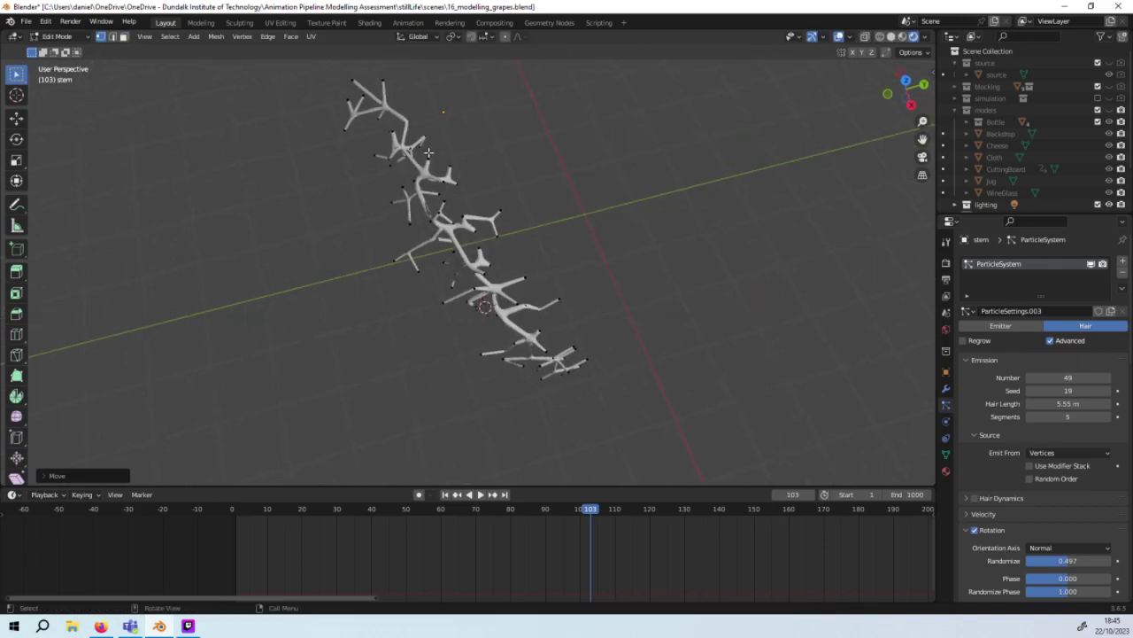
Step: Go to Right Orthographic view, centre the stem, and show the reference photo
key("KP_3")
middle_click_drag(492, 126, 407, 151)
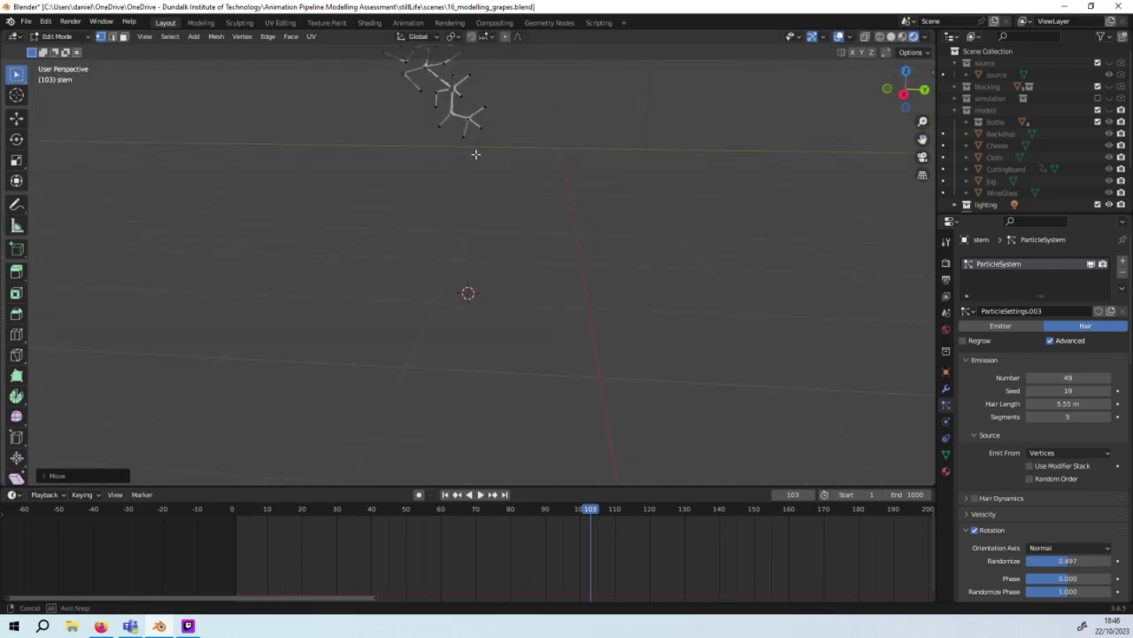
key("KP_3")
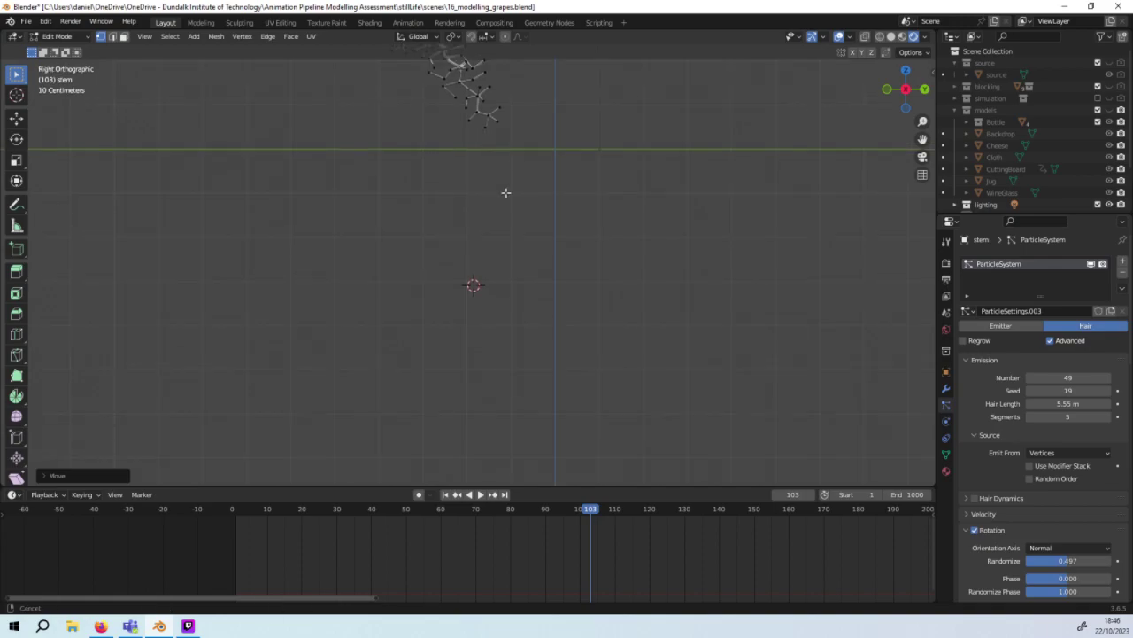
middle_click_drag(506, 193, 529, 360, "shift")
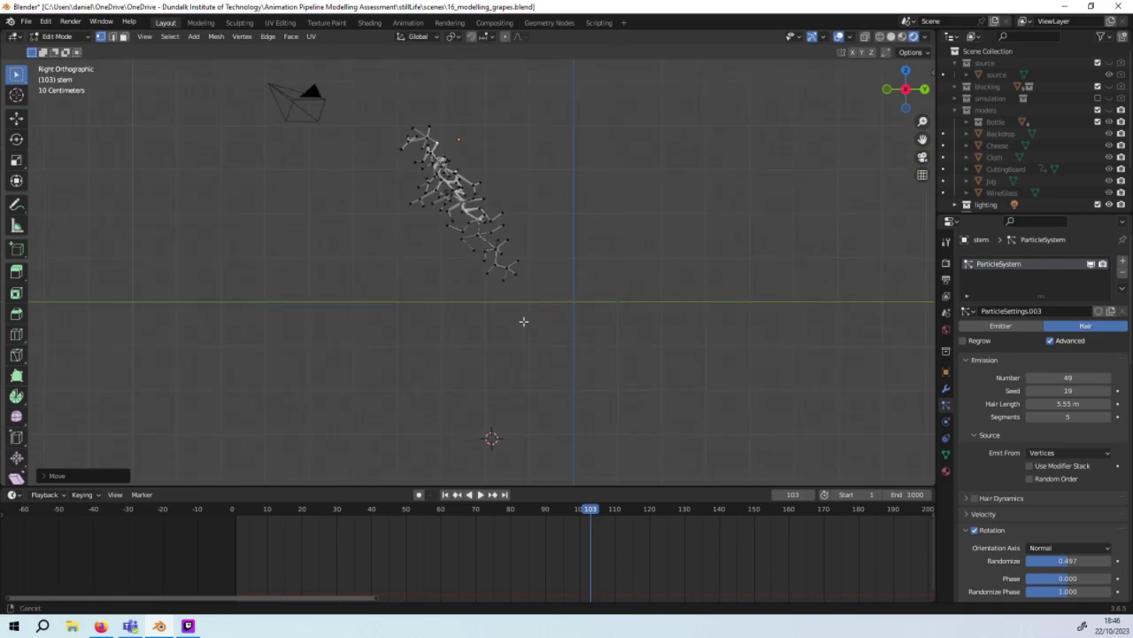
left_click(1111, 63)
left_click(1111, 63)
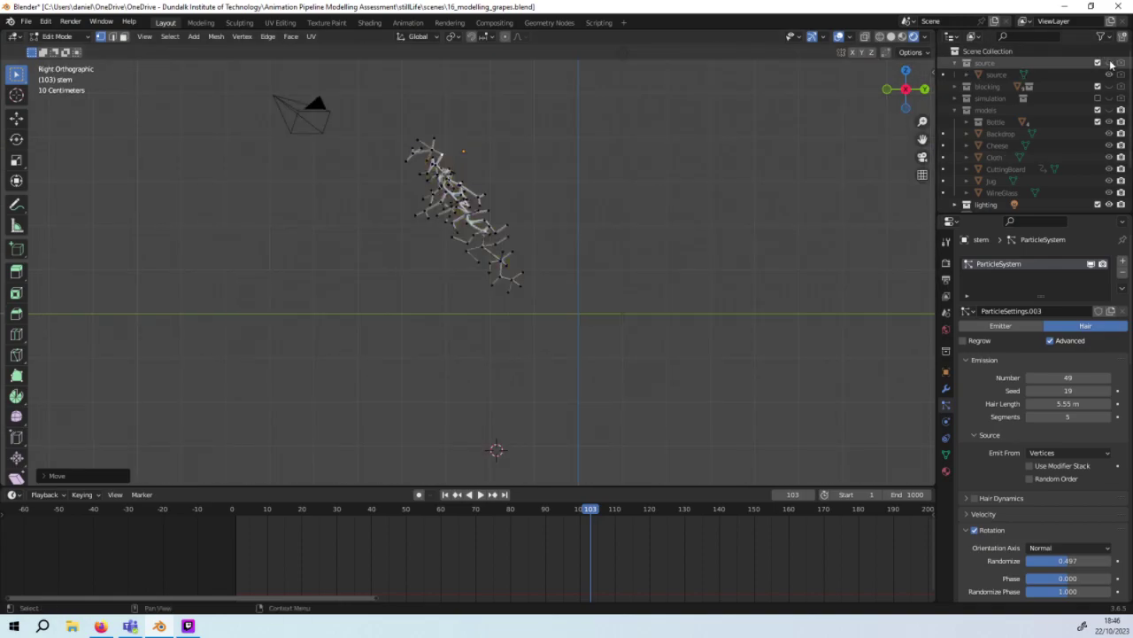
left_click(1110, 62)
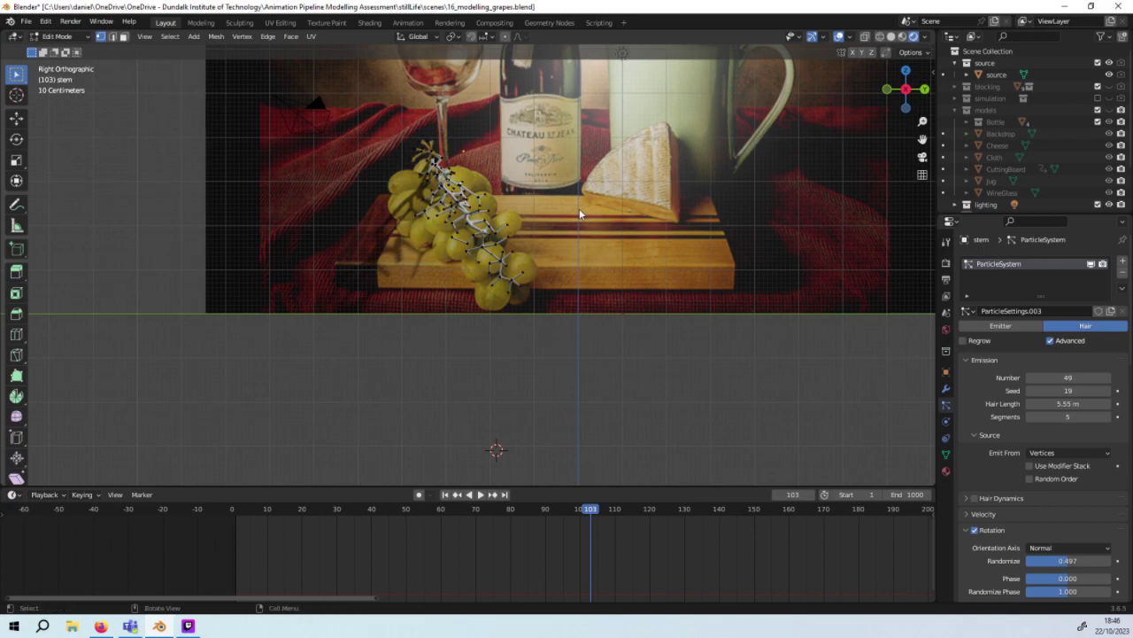
Step: Return to perspective and hide the reference photo collection
mouse_move(559, 215)
middle_mouse_down()
mouse_move(644, 260)
mouse_move(617, 208)
mouse_move(524, 232)
mouse_move(456, 220)
mouse_move(502, 232)
mouse_move(550, 212)
mouse_move(586, 268)
mouse_move(509, 228)
middle_mouse_up()
scroll(461, 177, "up", 2)
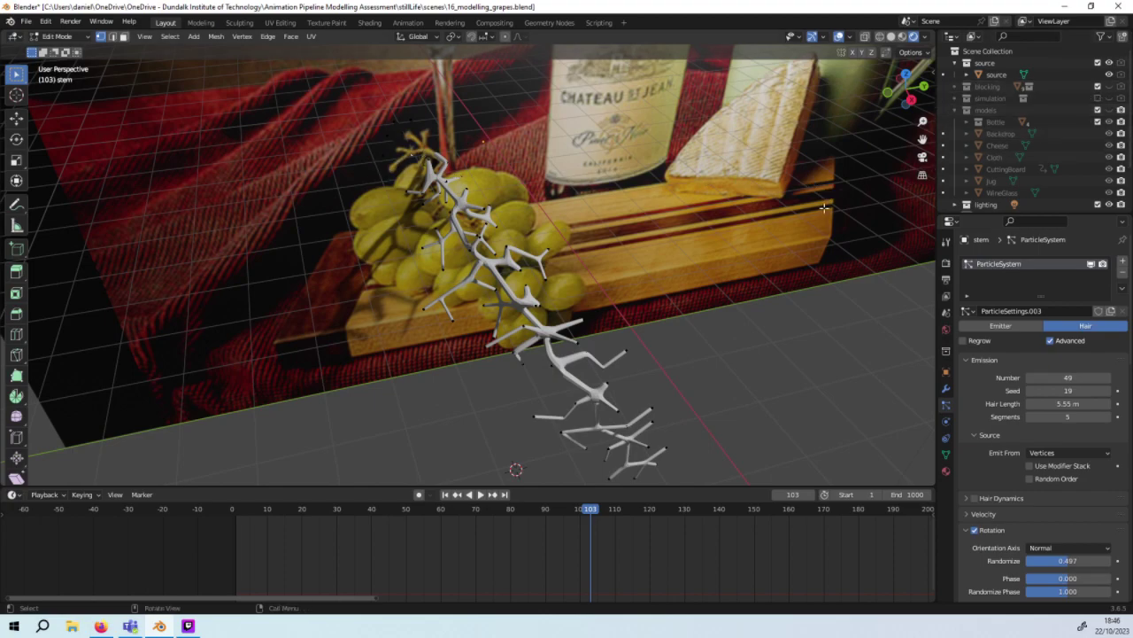
left_click(1121, 63)
left_click(1110, 64)
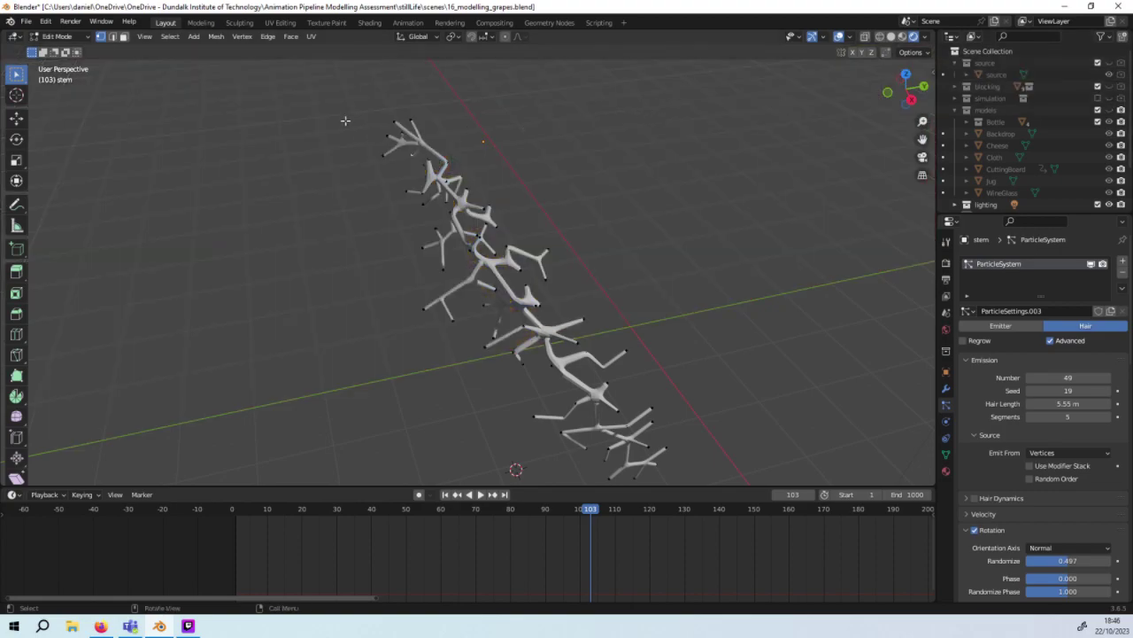
Step: Box-select the stem's top branch tips and raise them along Z
left_click_drag(345, 106, 425, 160)
key("g")
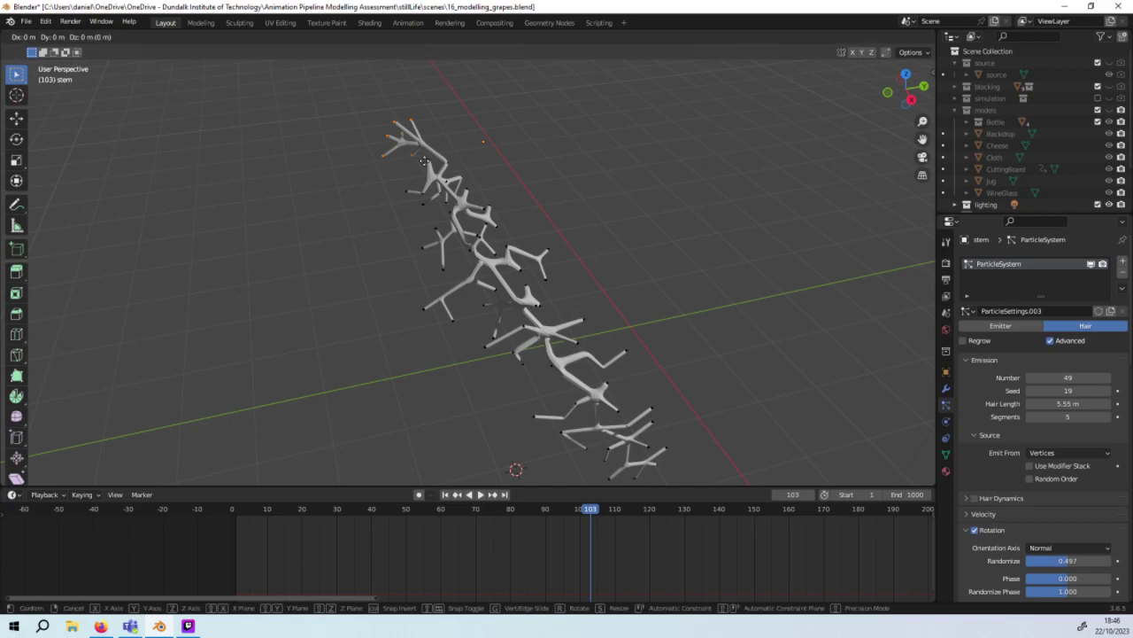
key("y")
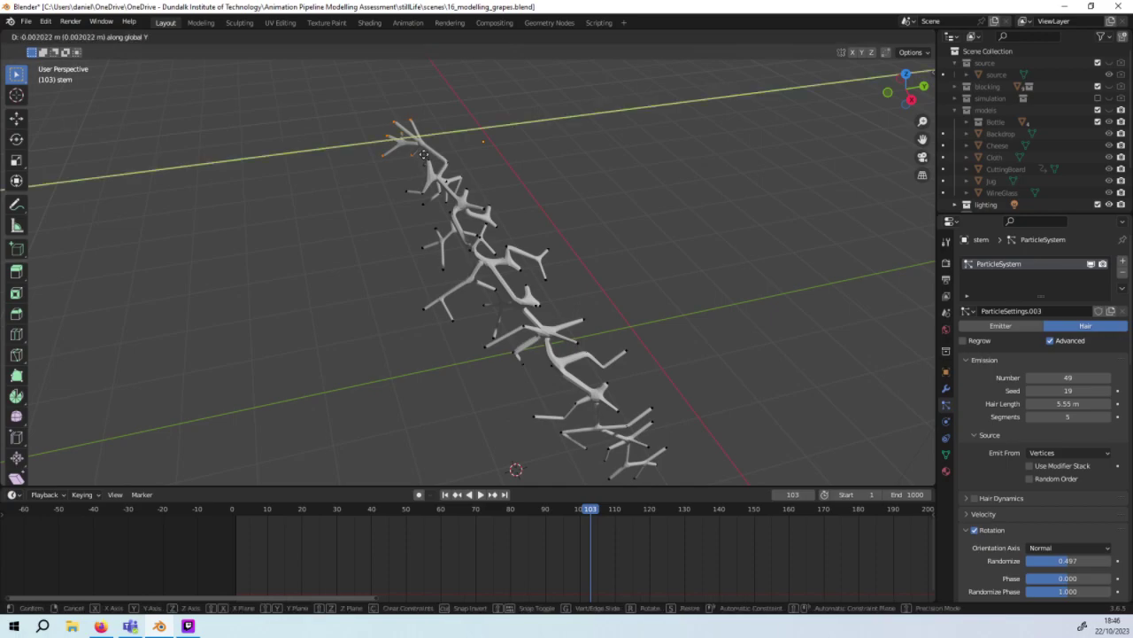
left_click(418, 147)
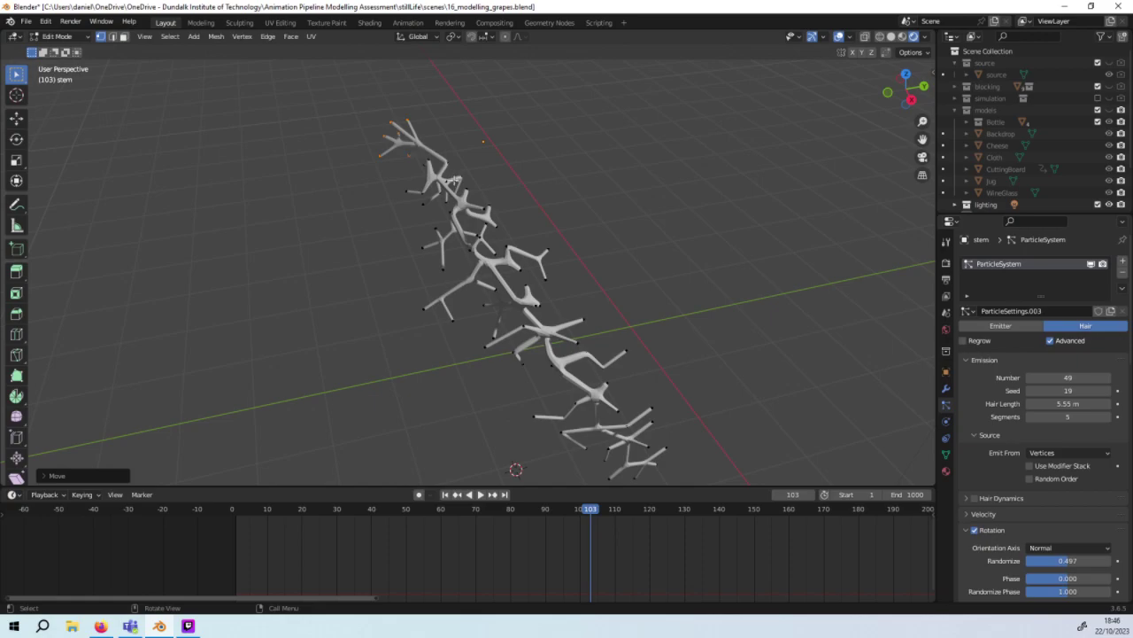
key("ctrl+z")
key("g")
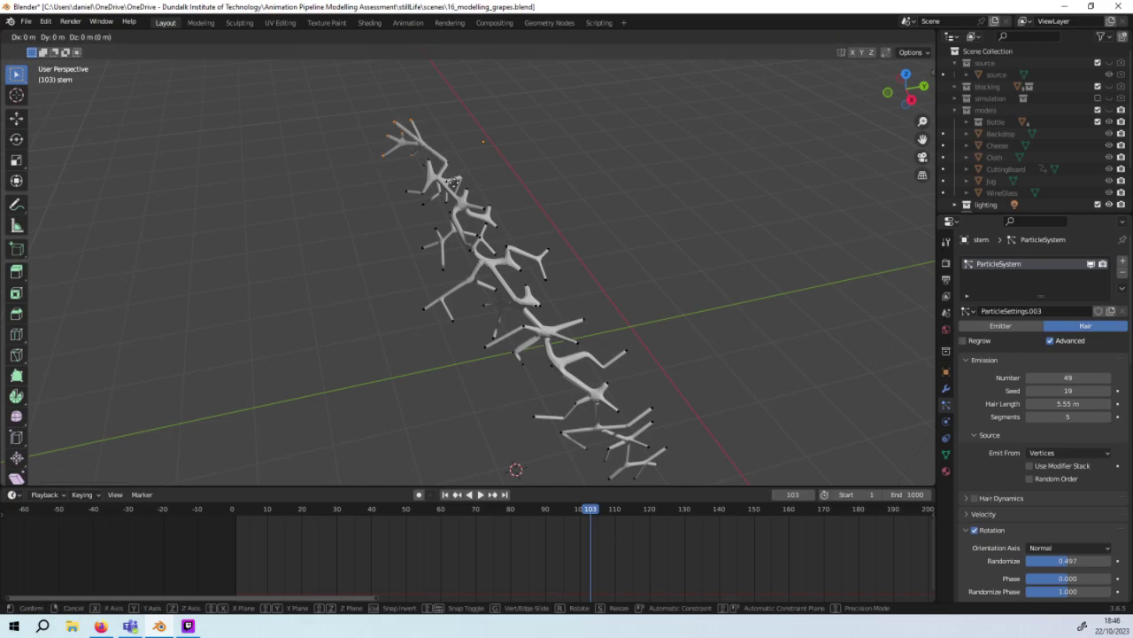
key("z")
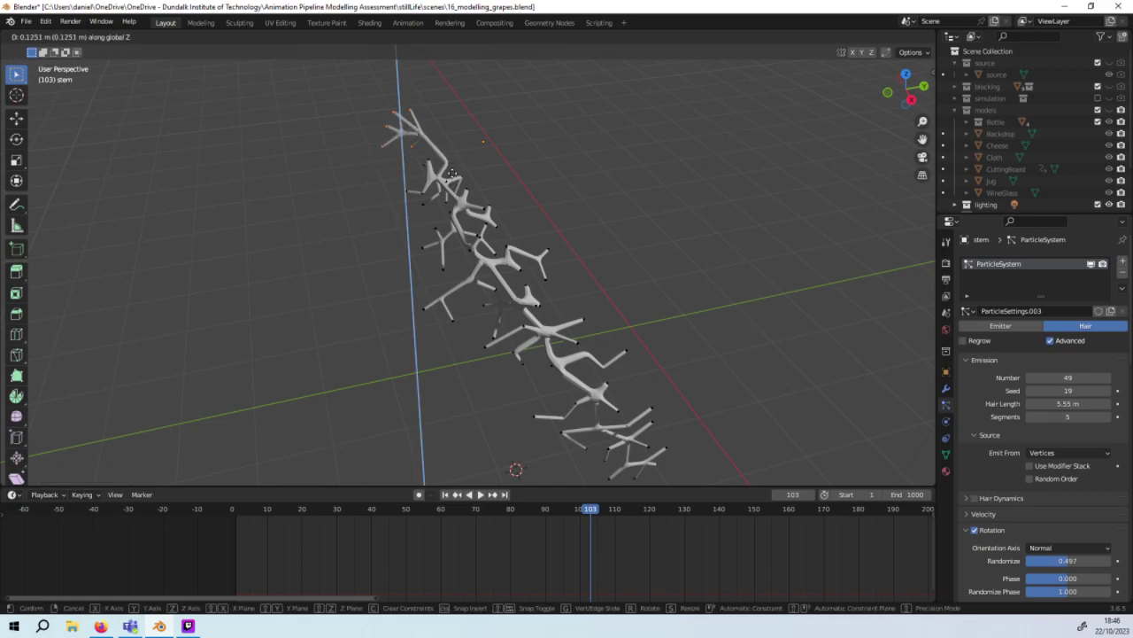
left_click(447, 166)
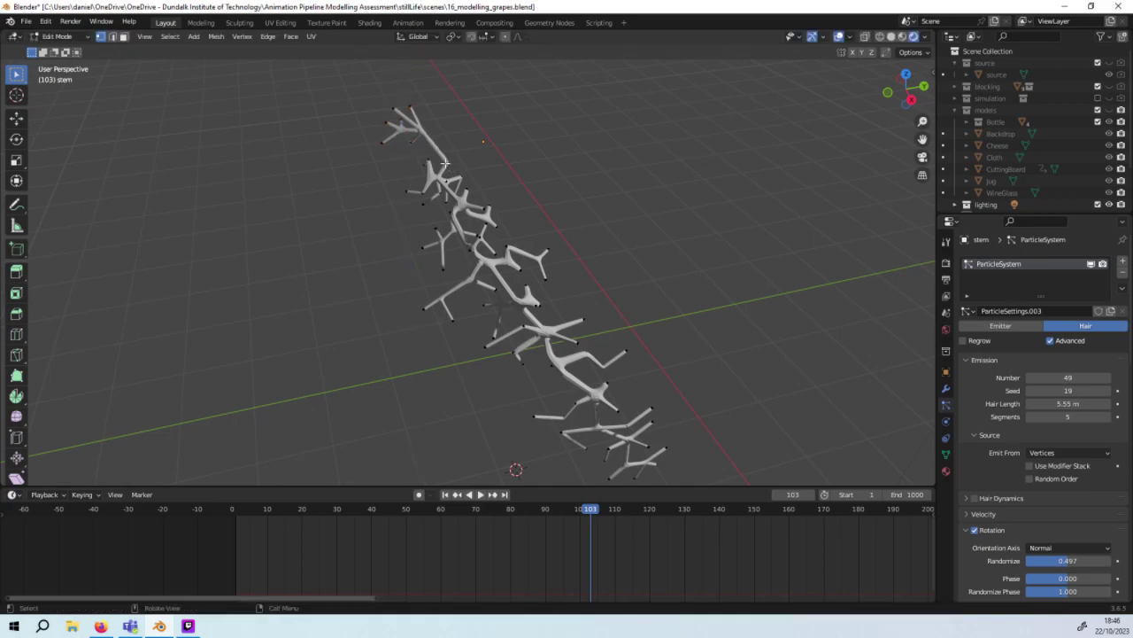
Step: Grab-move two more stem vertices to refine the branch shapes
key("g")
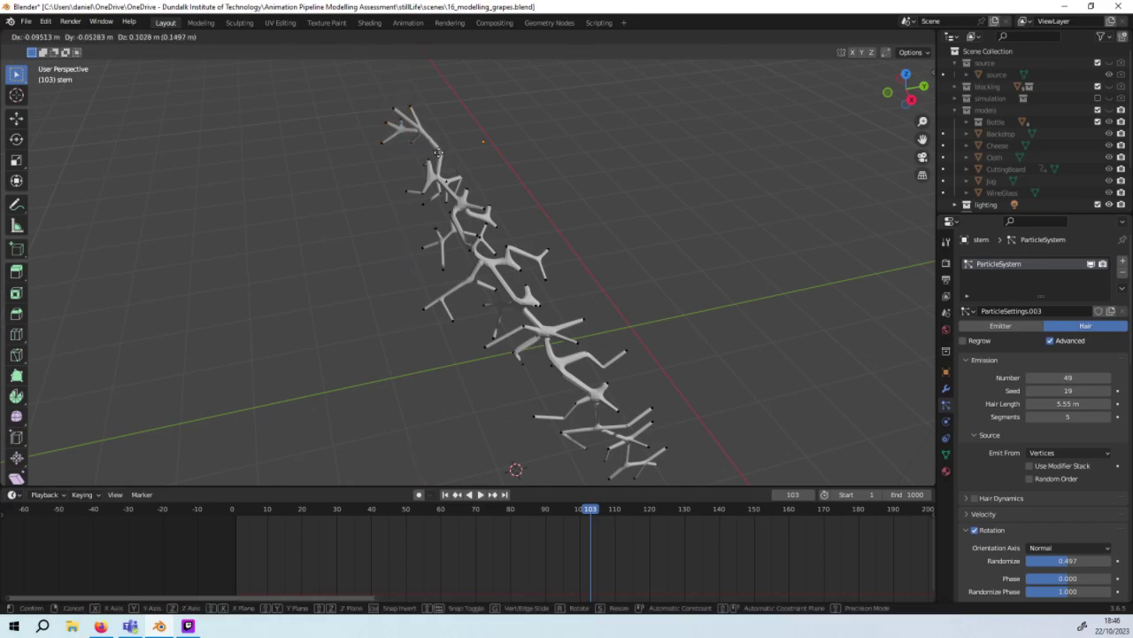
left_click(437, 152)
middle_click_drag(464, 167, 505, 191)
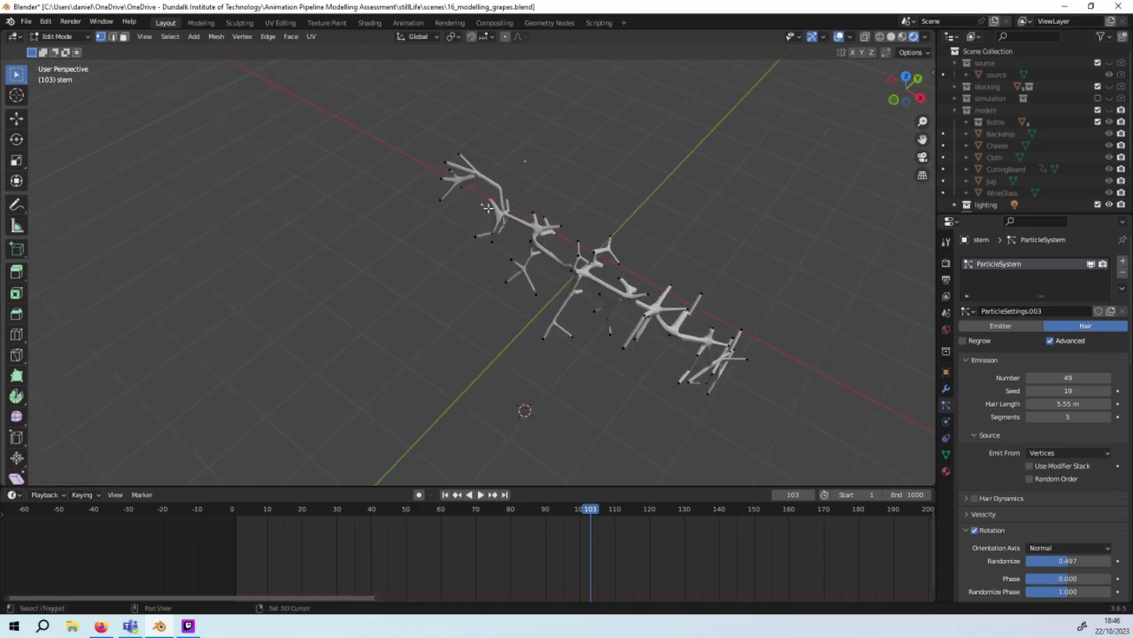
key("g")
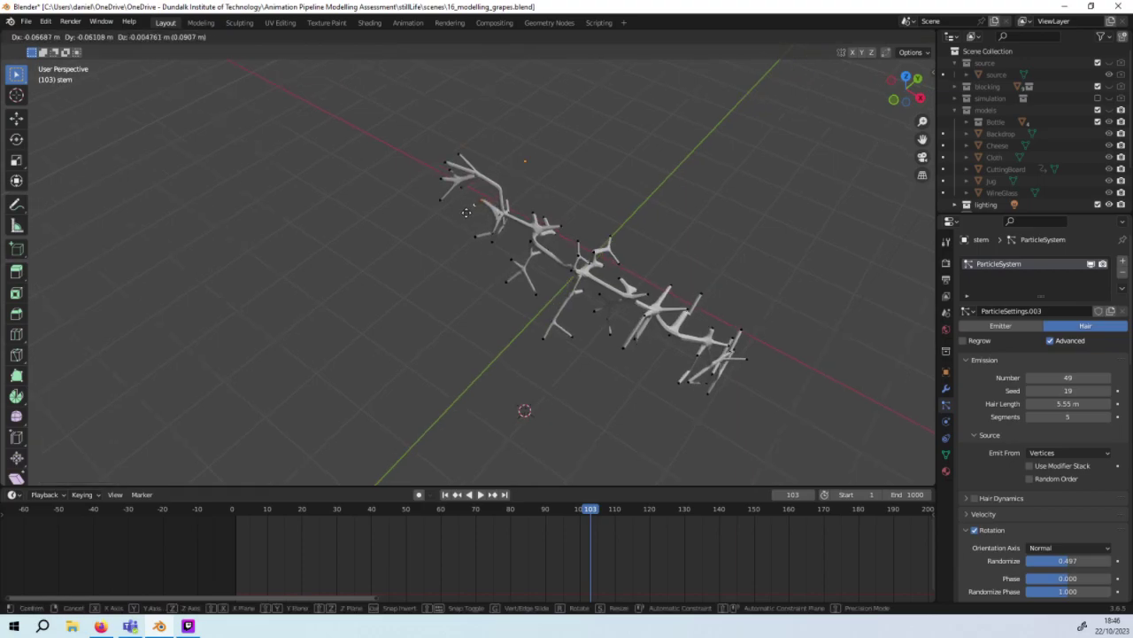
left_click(466, 213)
mouse_move(513, 217)
middle_mouse_down()
mouse_move(443, 215)
mouse_move(501, 193)
mouse_move(529, 205)
mouse_move(298, 177)
mouse_move(415, 171)
middle_mouse_up()
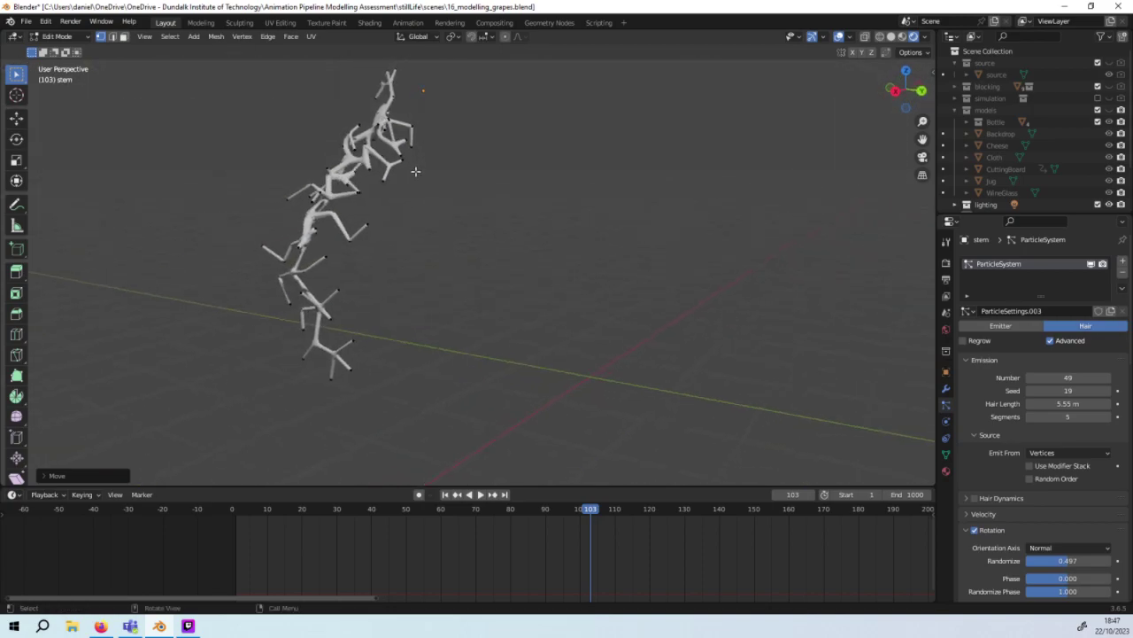
Step: Return the stem to Object Mode and set the particle seed to 0
left_click(48, 36)
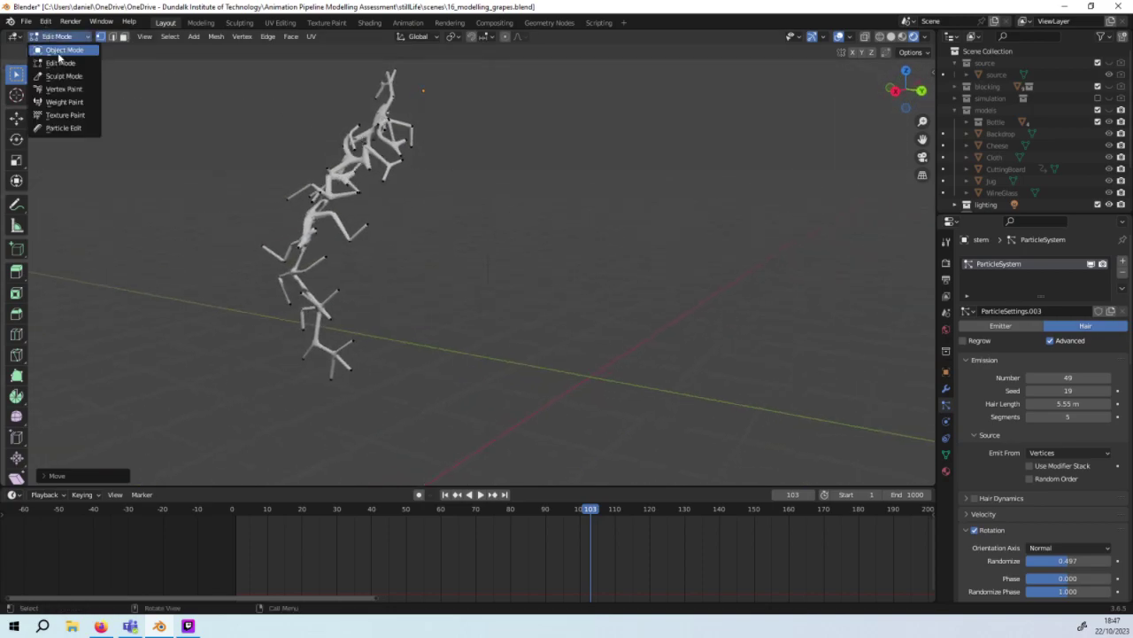
left_click(53, 46)
mouse_move(488, 191)
middle_mouse_down()
mouse_move(531, 184)
mouse_move(549, 200)
middle_mouse_up()
double_click(1081, 390)
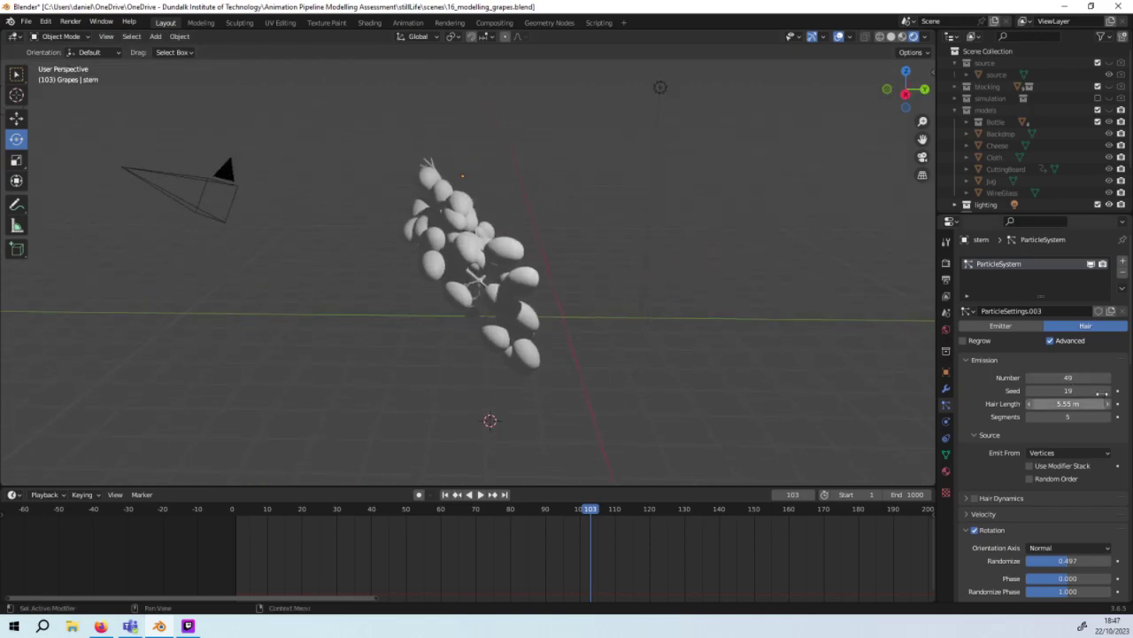
type("0")
key("Return")
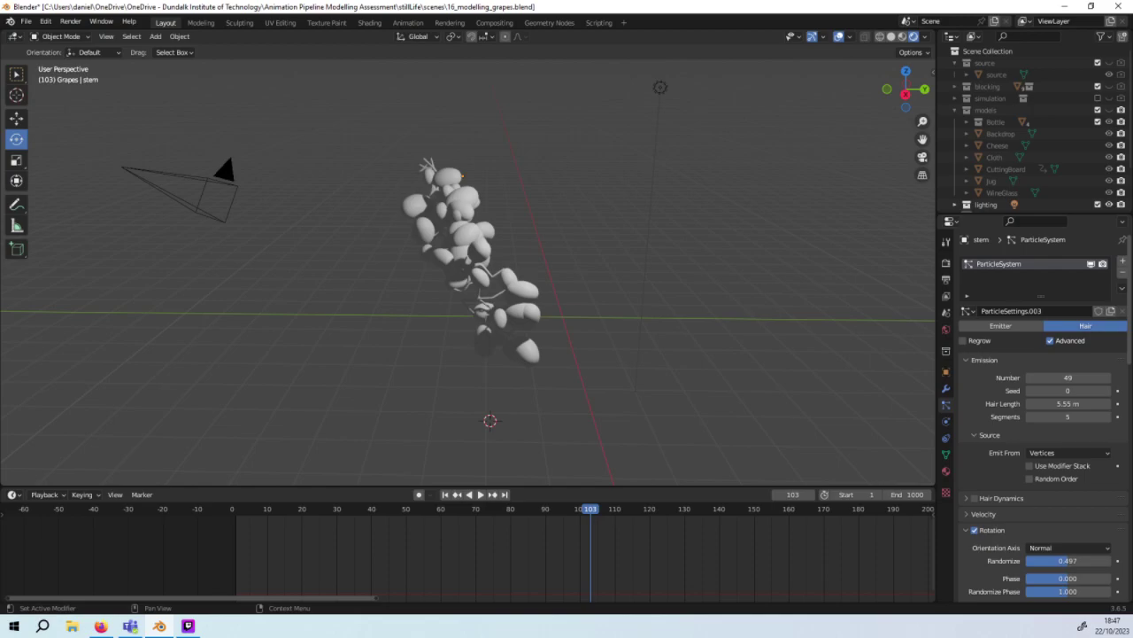
Step: Nudge the grape count up, then set it back to 50
left_click(1107, 377)
left_click(1107, 378)
left_click(1107, 377)
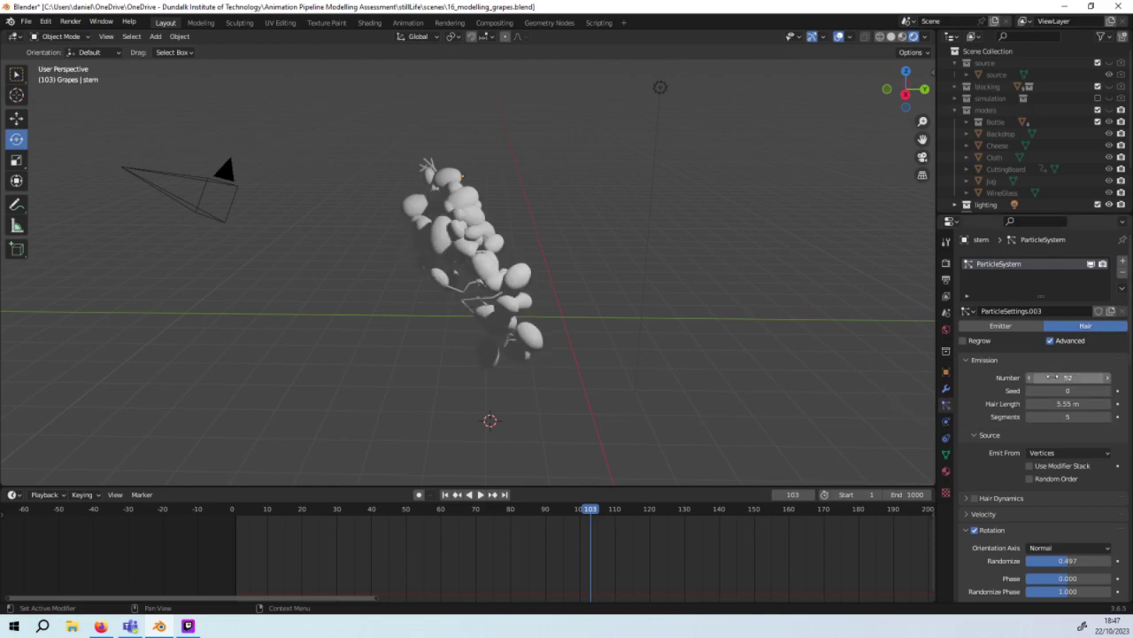
left_click(1030, 378)
left_click(1029, 378)
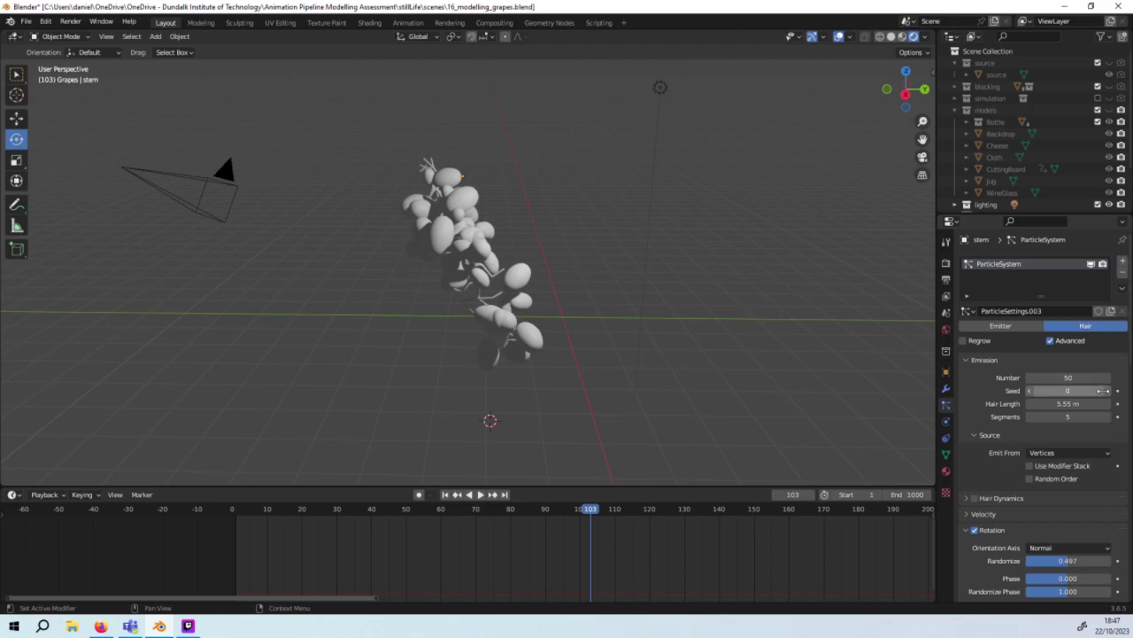
Step: Step the particle seed up one at a time to 20
left_click(1106, 393)
left_click(1106, 393)
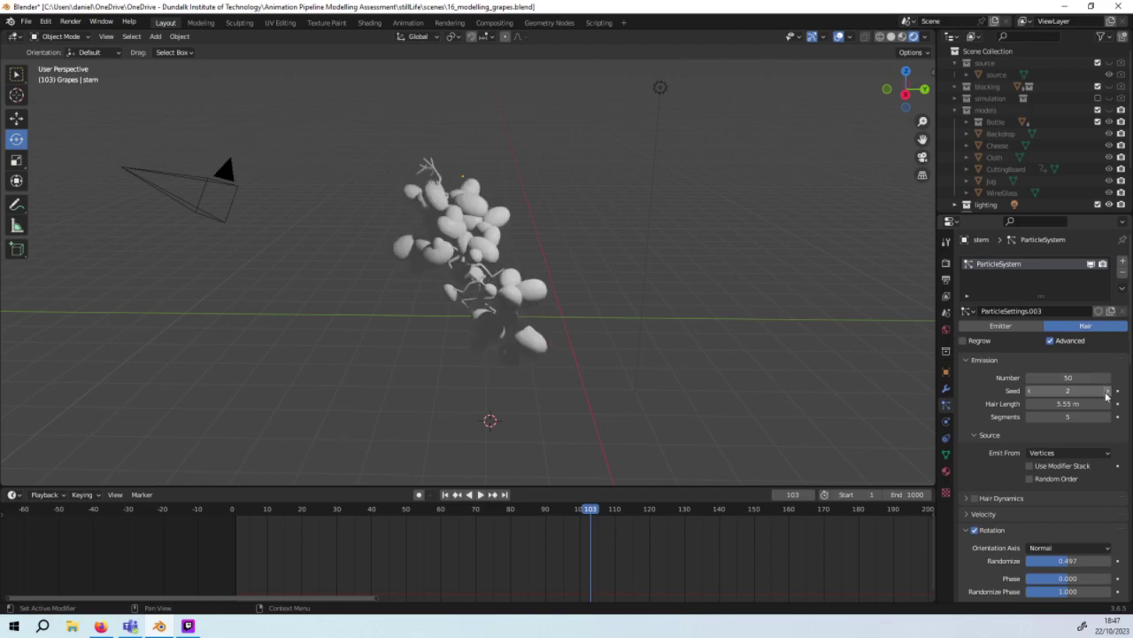
left_click(1106, 394)
left_click(1106, 393)
left_click(1105, 393)
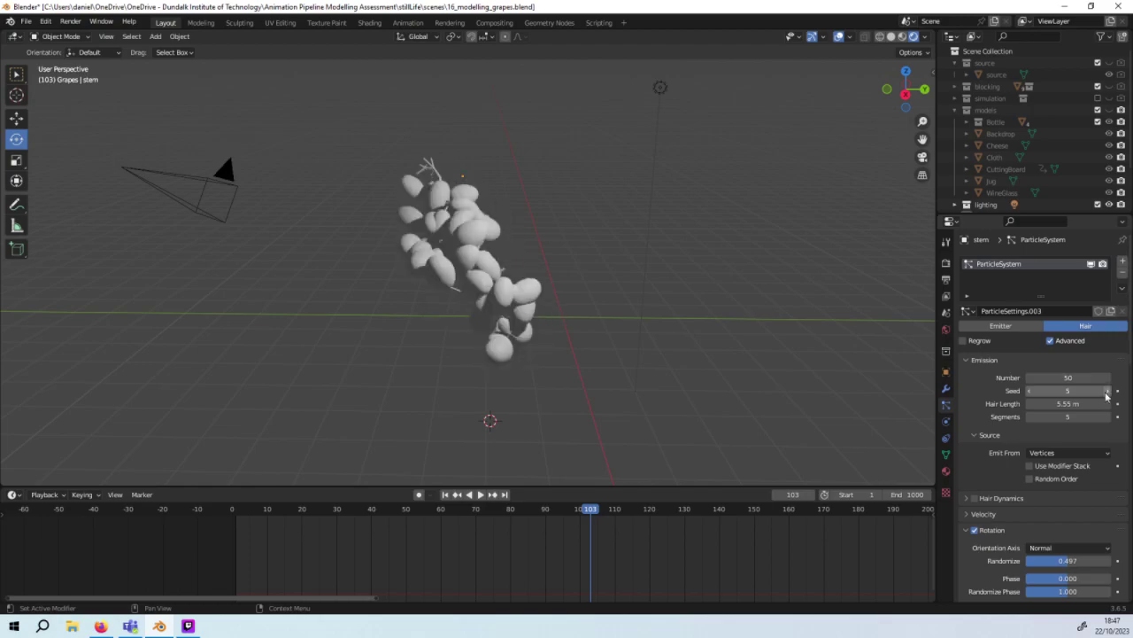
left_click(1105, 394)
left_click(1106, 393)
left_click(1106, 394)
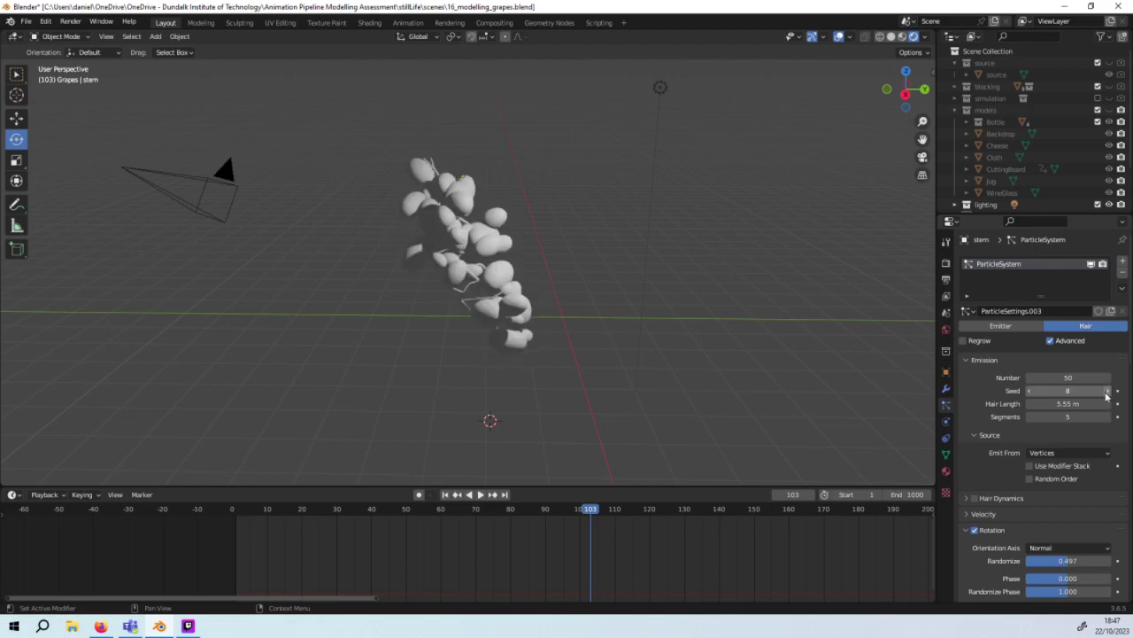
left_click(1106, 393)
left_click(1106, 393)
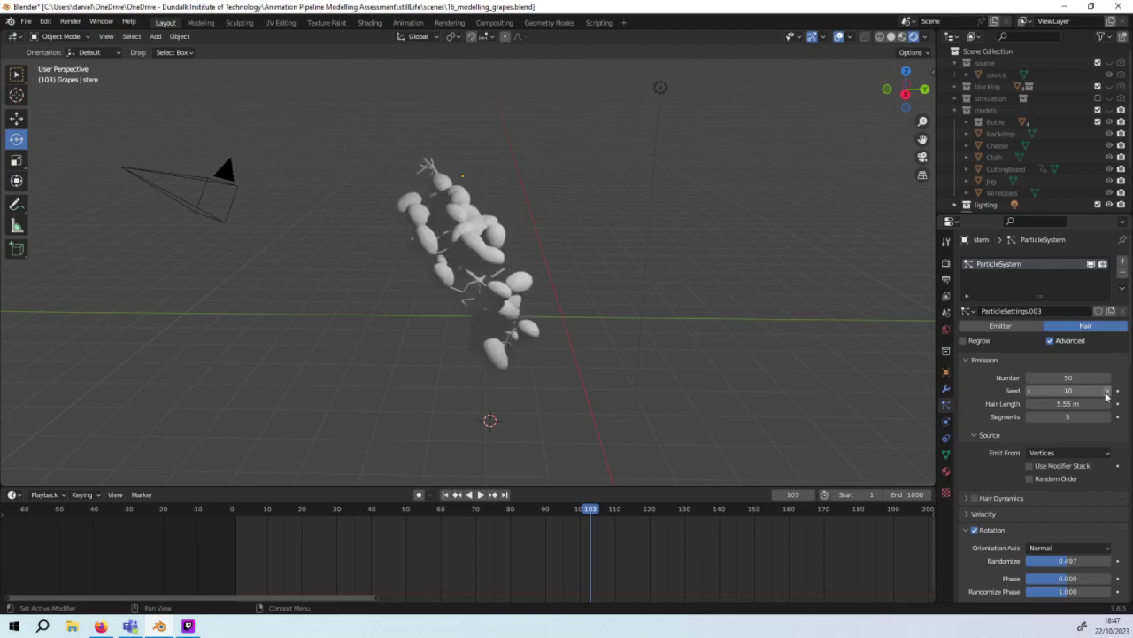
left_click(1106, 393)
left_click(1106, 394)
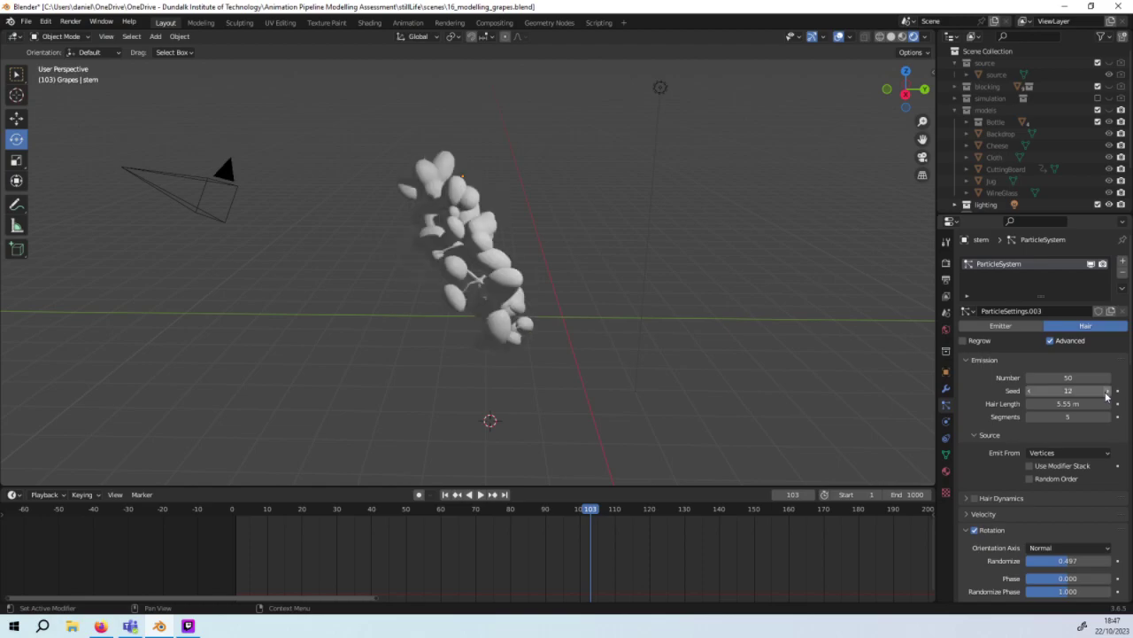
left_click(1105, 394)
left_click(1106, 393)
left_click(1105, 393)
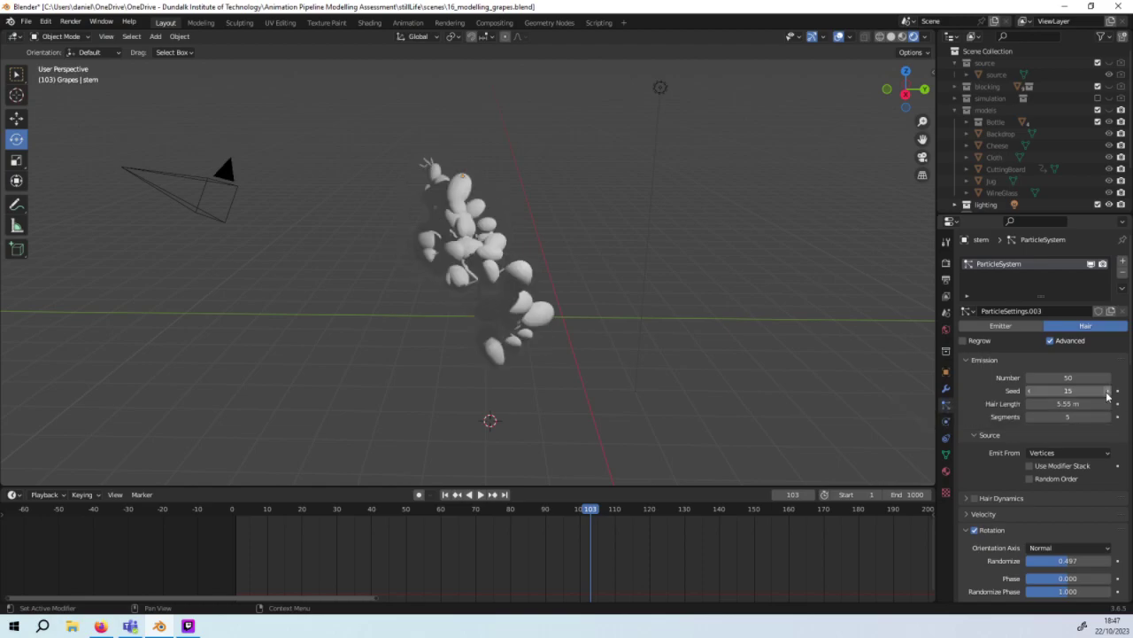
left_click(1107, 393)
left_click(1107, 393)
left_click(1107, 393)
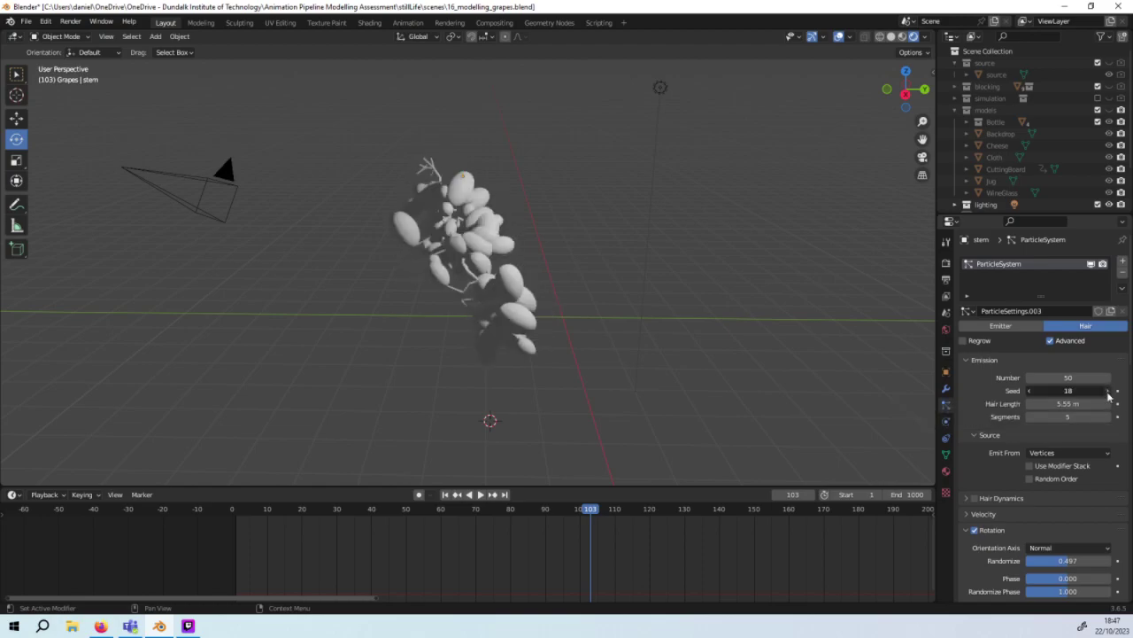
left_click(1107, 393)
left_click(1107, 394)
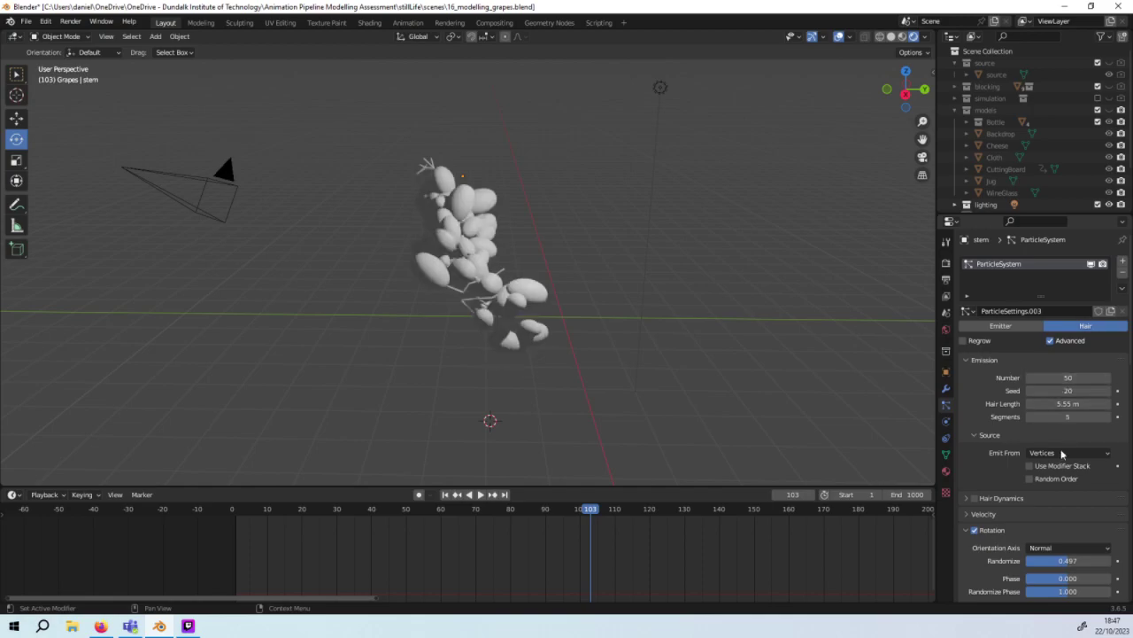
scroll(1057, 527, "down", 1)
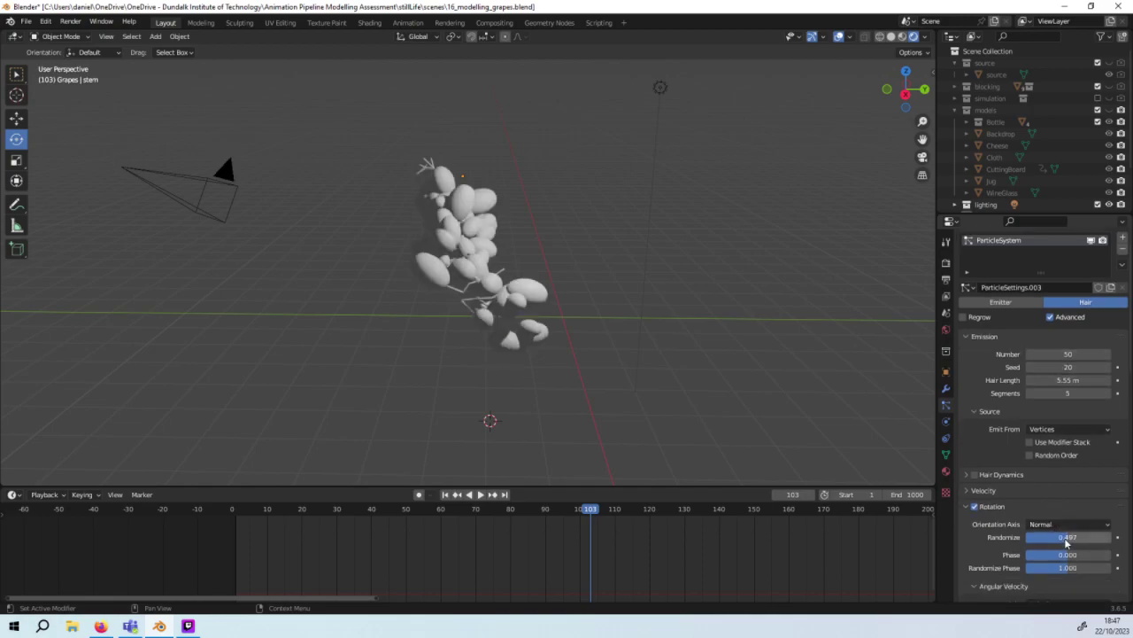
Step: Set Rotation Randomize to 0.510, Scale Randomness to 0.252 and grape Scale to 0.160
key("BackSpace")
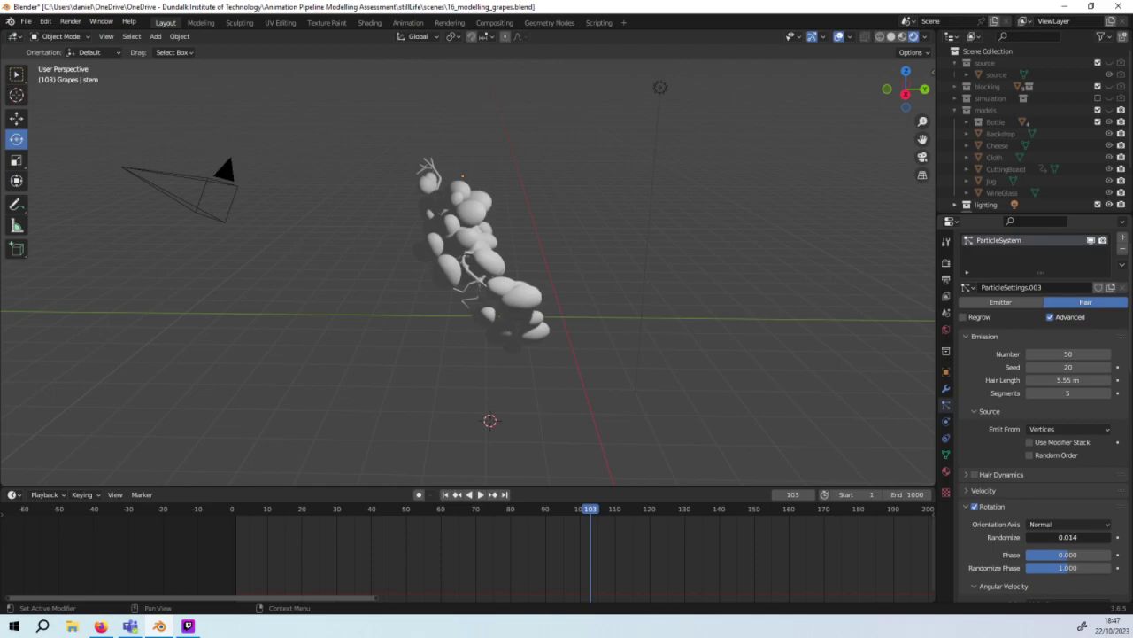
key("BackSpace")
mouse_move(1063, 536)
left_mouse_down()
mouse_move(1098, 537)
mouse_move(1036, 537)
mouse_move(1069, 537)
left_mouse_up()
scroll(1069, 540, "down", 5)
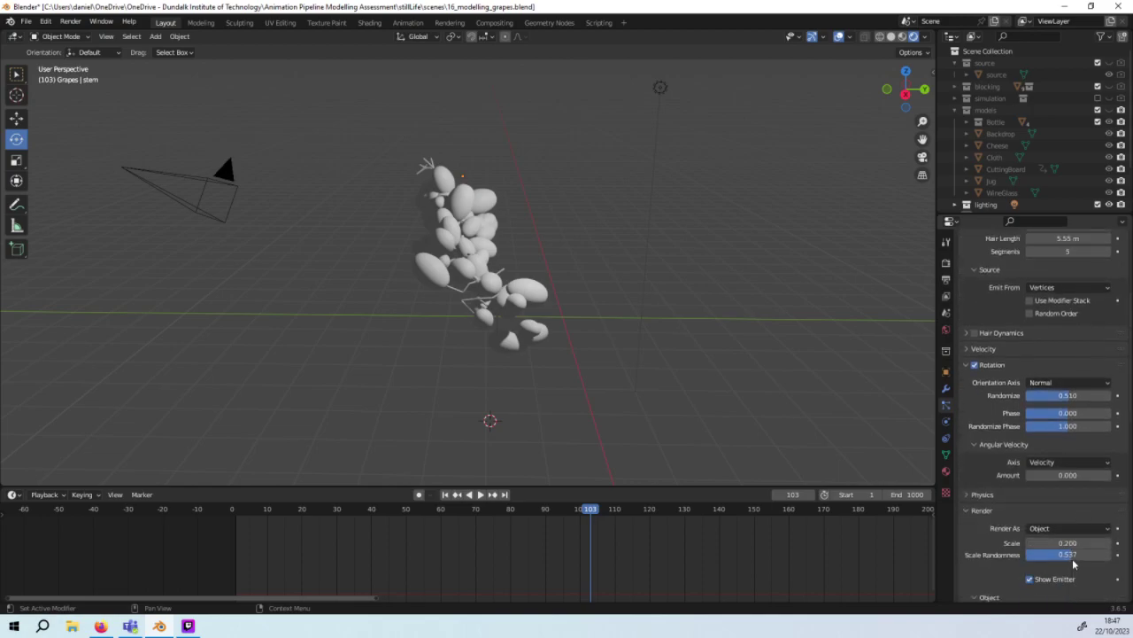
mouse_move(1074, 554)
left_mouse_down()
mouse_move(1028, 554)
mouse_move(1049, 554)
left_mouse_up()
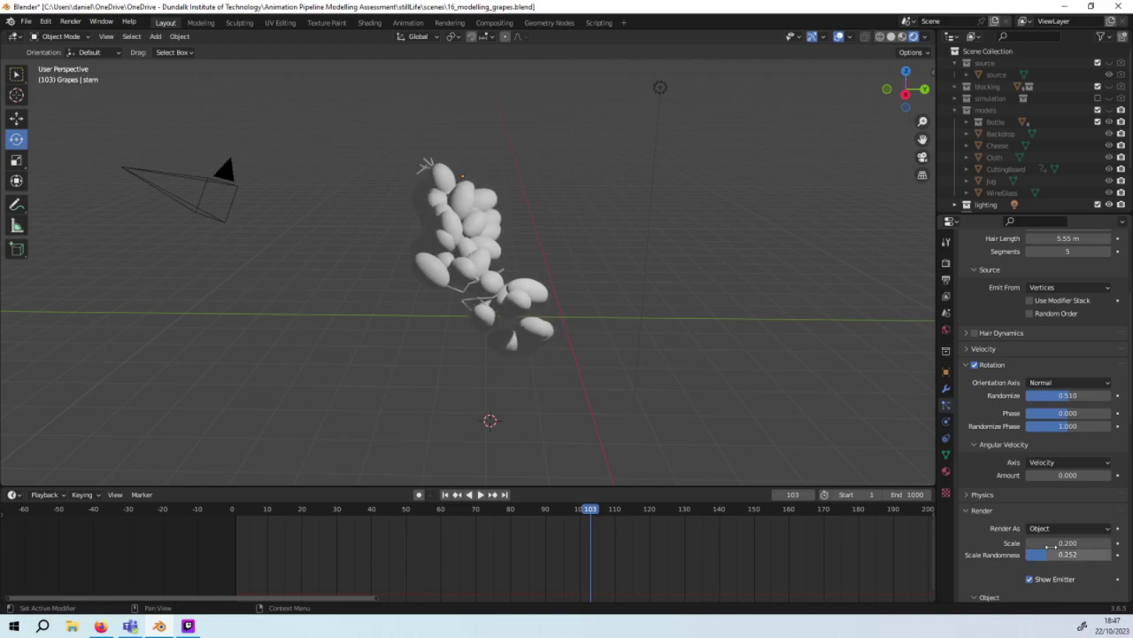
mouse_move(1050, 543)
left_mouse_down()
mouse_move(1032, 543)
mouse_move(1062, 543)
mouse_move(1046, 543)
left_mouse_up()
Step: Increase the grape count one at a time with the Number arrows
mouse_move(844, 454)
middle_mouse_down()
mouse_move(747, 455)
mouse_move(851, 407)
mouse_move(882, 335)
mouse_move(753, 431)
middle_mouse_up()
scroll(989, 441, "up", 3)
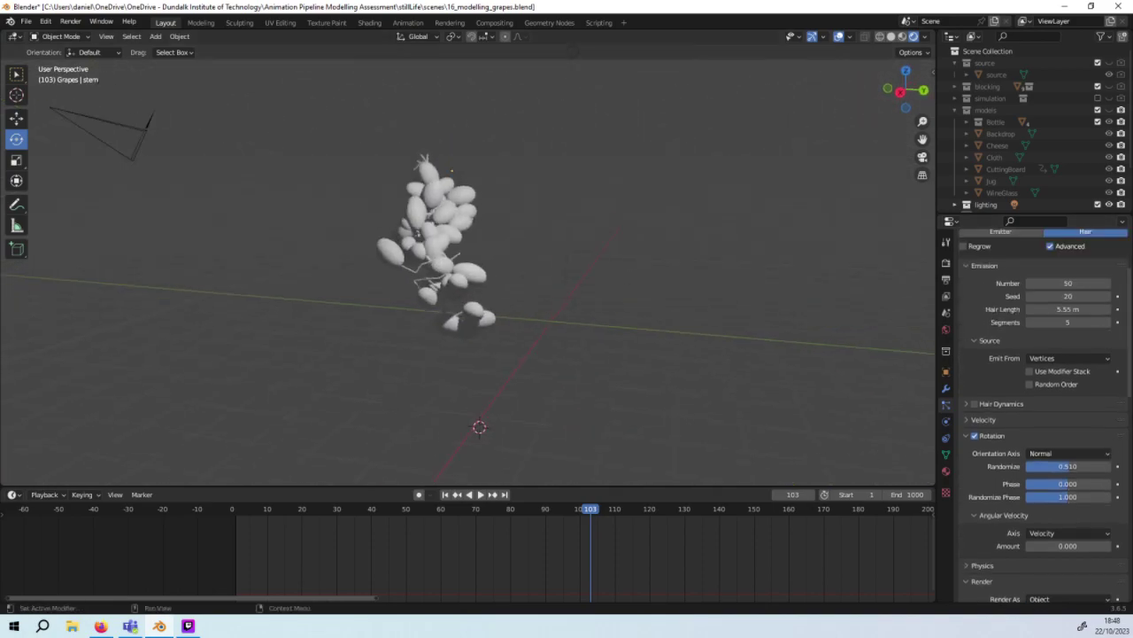
left_click(1107, 283)
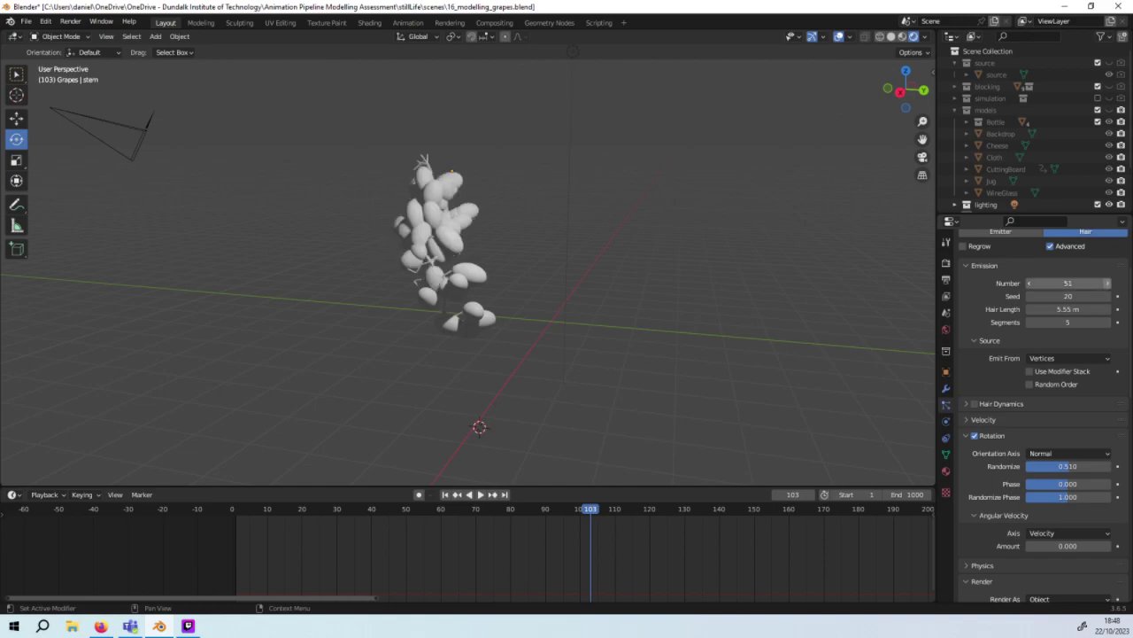
left_click(1107, 283)
left_click(1107, 283)
left_click(1107, 283)
left_click(1106, 284)
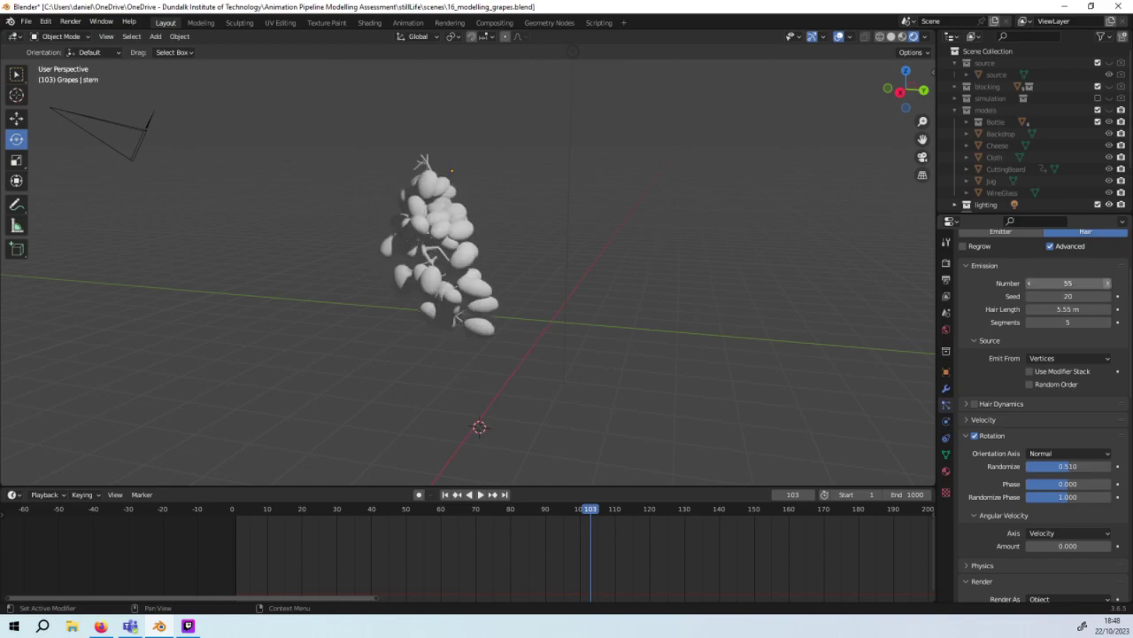
left_click(1107, 283)
left_click(1108, 284)
left_click(1109, 283)
left_click(1109, 283)
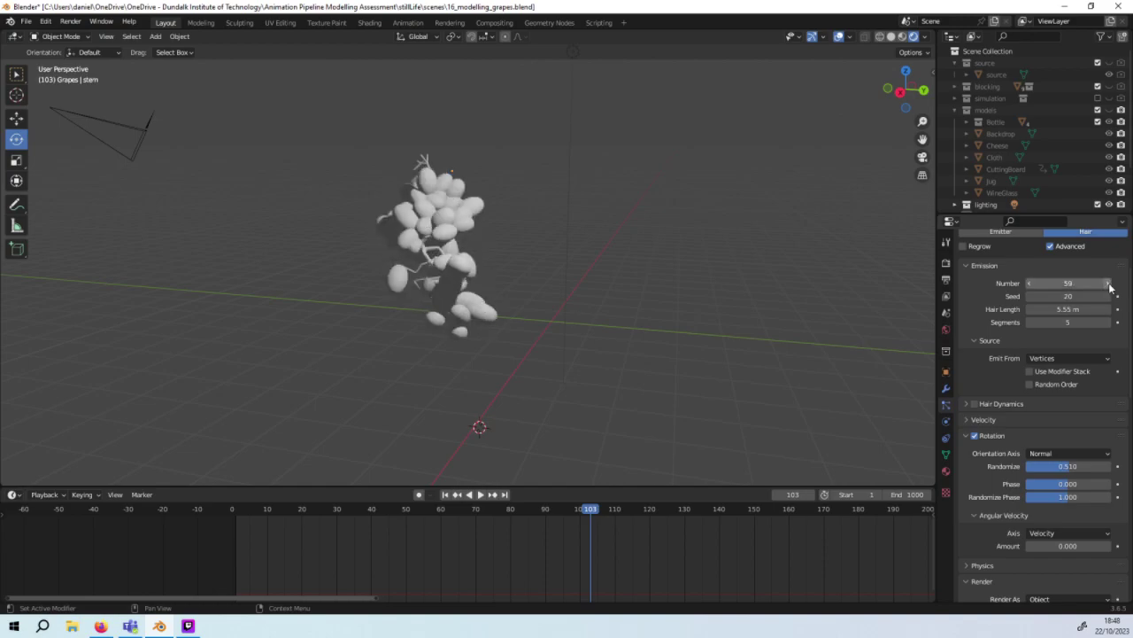
left_click(1109, 283)
Step: Push the grape count to 60, then lower it back to 52
mouse_move(899, 253)
middle_mouse_down()
mouse_move(792, 335)
mouse_move(699, 310)
middle_mouse_up()
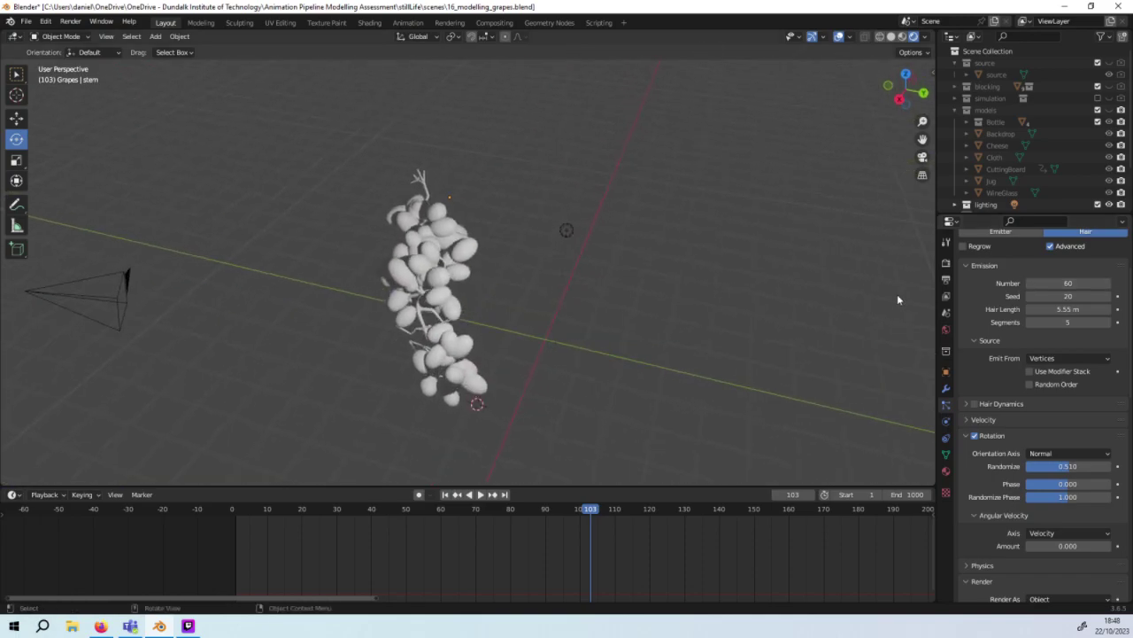
left_click(1109, 284)
left_click(1108, 283)
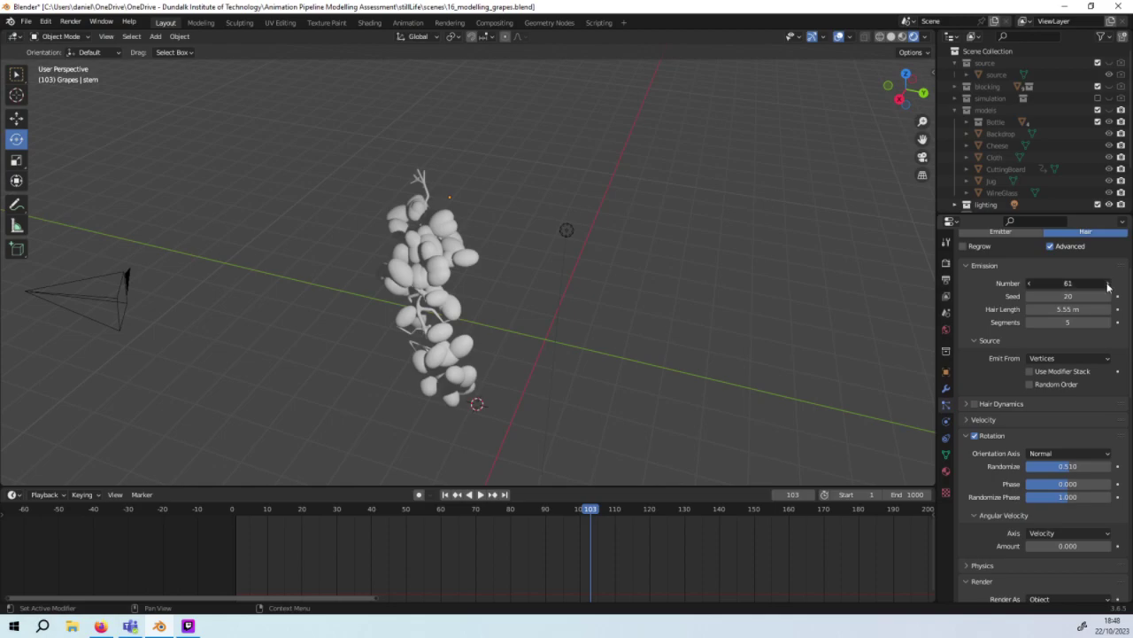
left_click_drag(1039, 277, 1027, 282)
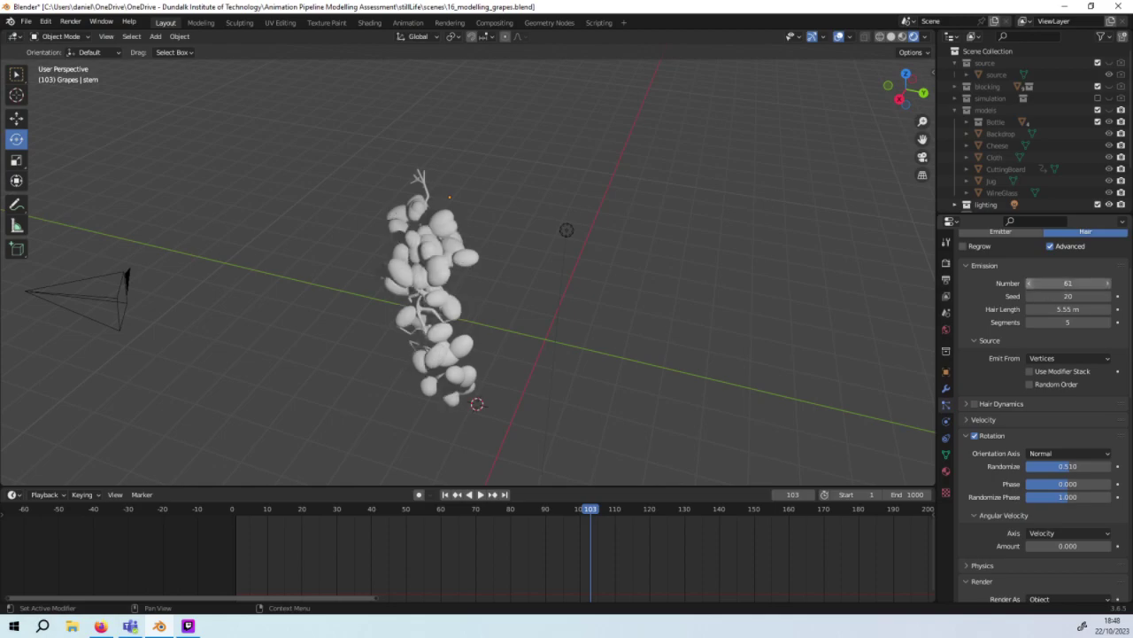
left_click(1030, 284)
left_click(1030, 283)
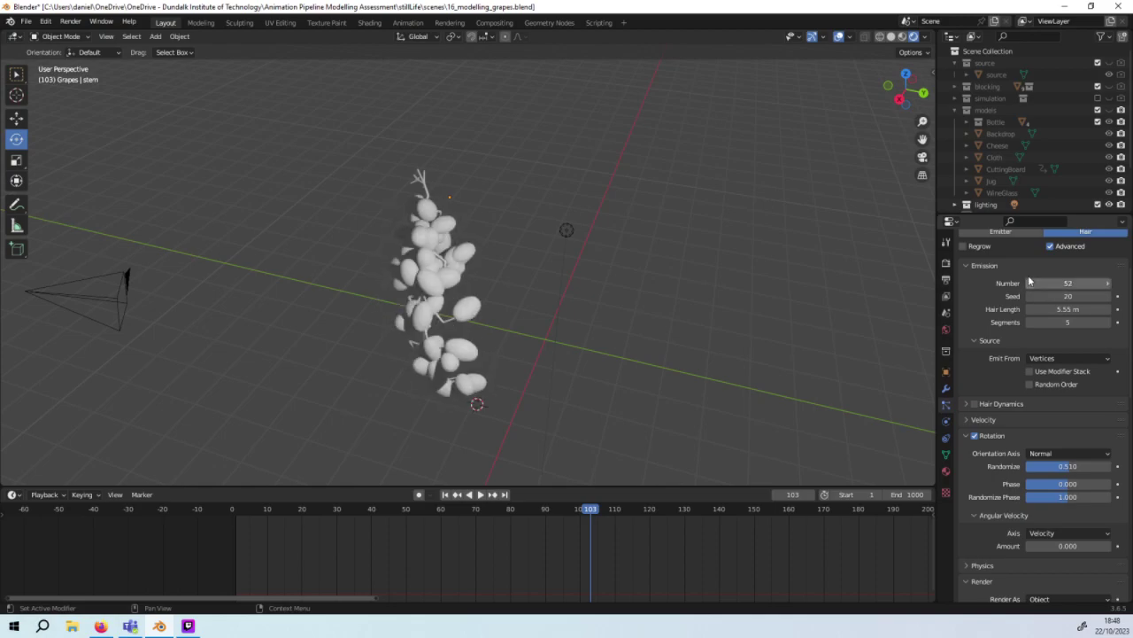
Step: Set the particle seed to 0 and orbit to check the bunch
double_click(1068, 296)
type("0")
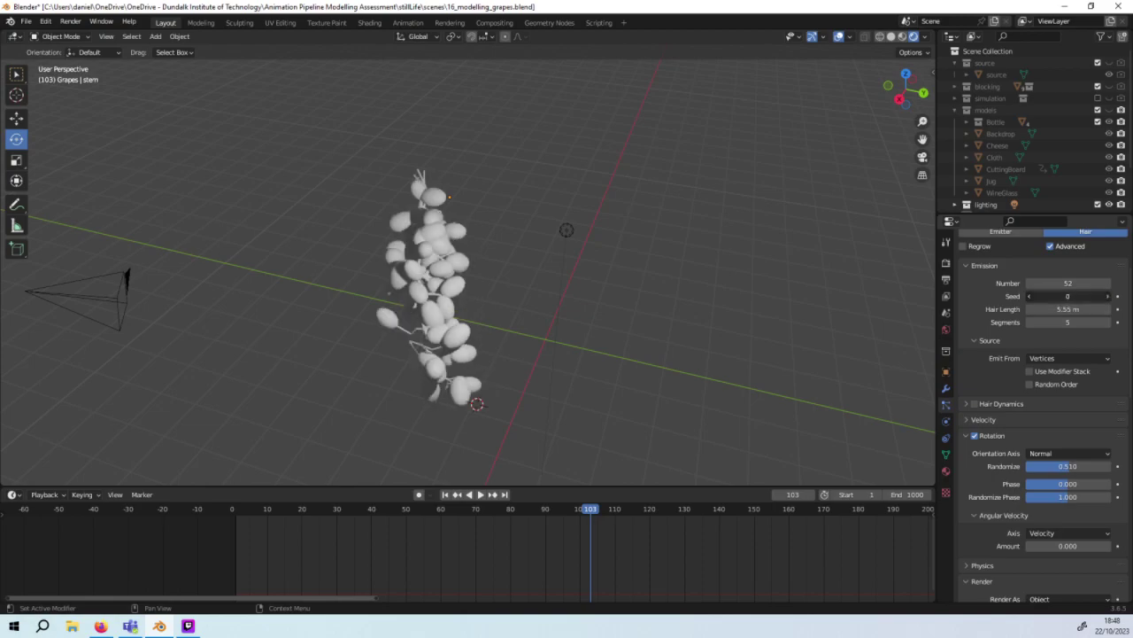
key("Return")
mouse_move(736, 315)
middle_mouse_down()
mouse_move(813, 290)
mouse_move(708, 286)
mouse_move(735, 276)
middle_mouse_up()
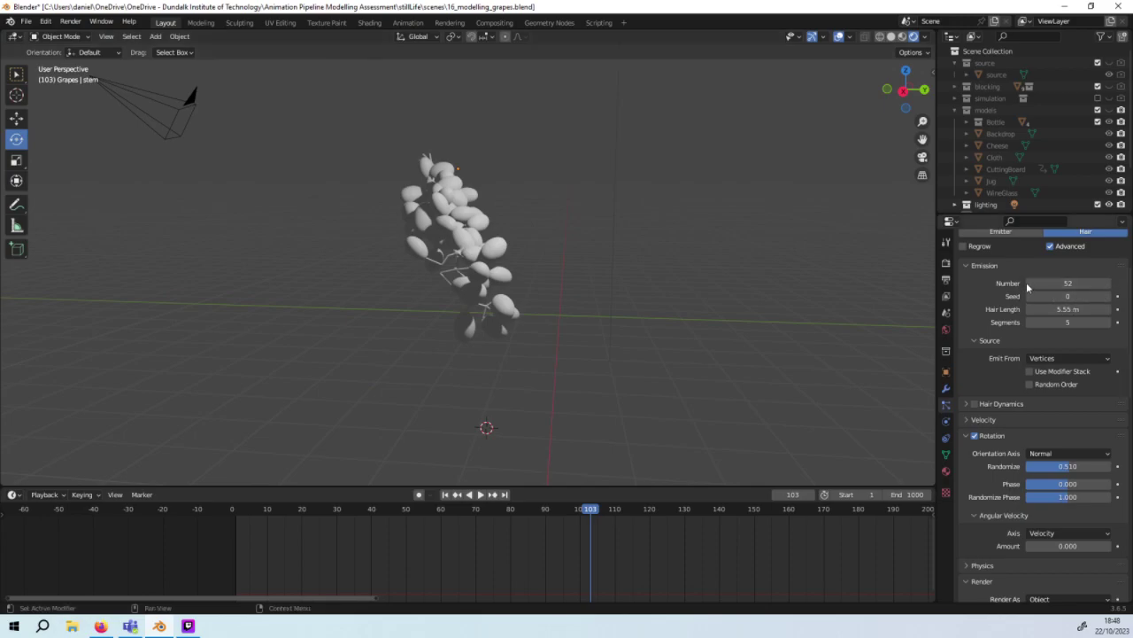
Step: Settle the grape count at 51 and orbit to inspect the bunch
left_click(1029, 284)
left_click(1029, 283)
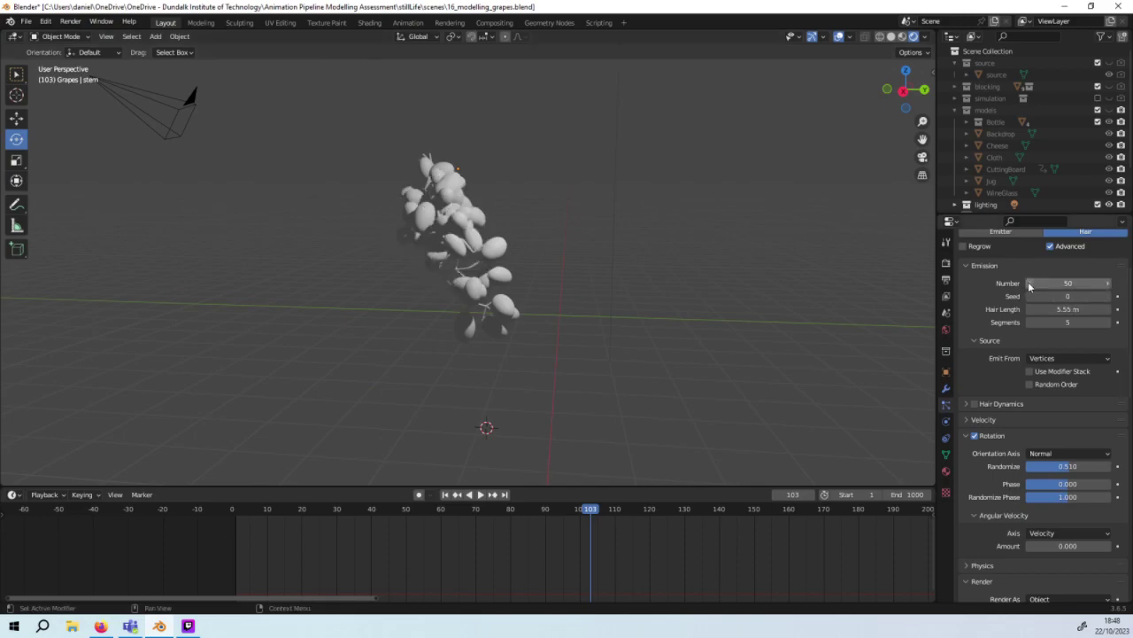
left_click(1107, 285)
mouse_move(830, 295)
middle_mouse_down()
mouse_move(594, 233)
mouse_move(623, 288)
mouse_move(794, 336)
mouse_move(850, 315)
middle_mouse_up()
middle_click_drag(866, 294, 876, 329)
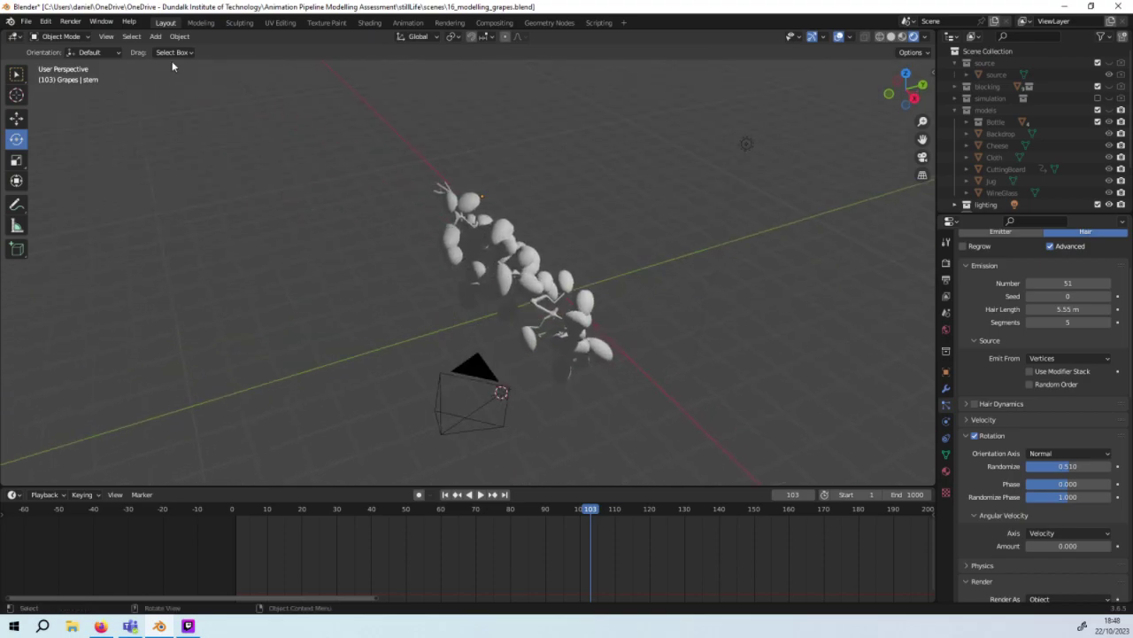
Step: Switch the stem to Edit Mode and browse its scene, world, object and modifier tabs
left_click(74, 38)
left_click(72, 58)
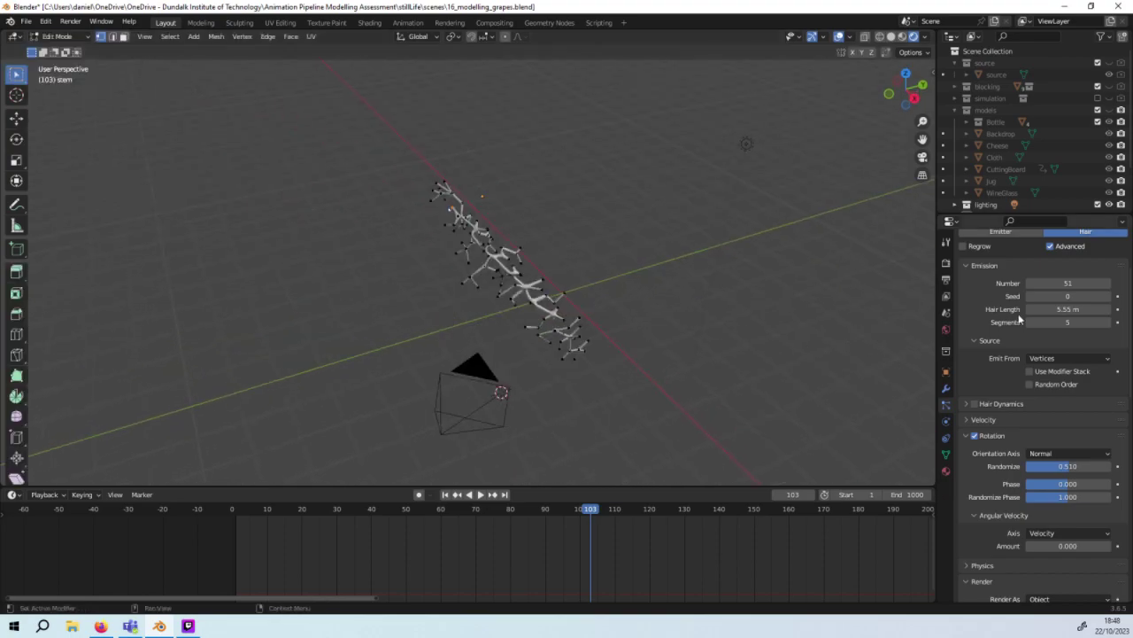
left_click(946, 313)
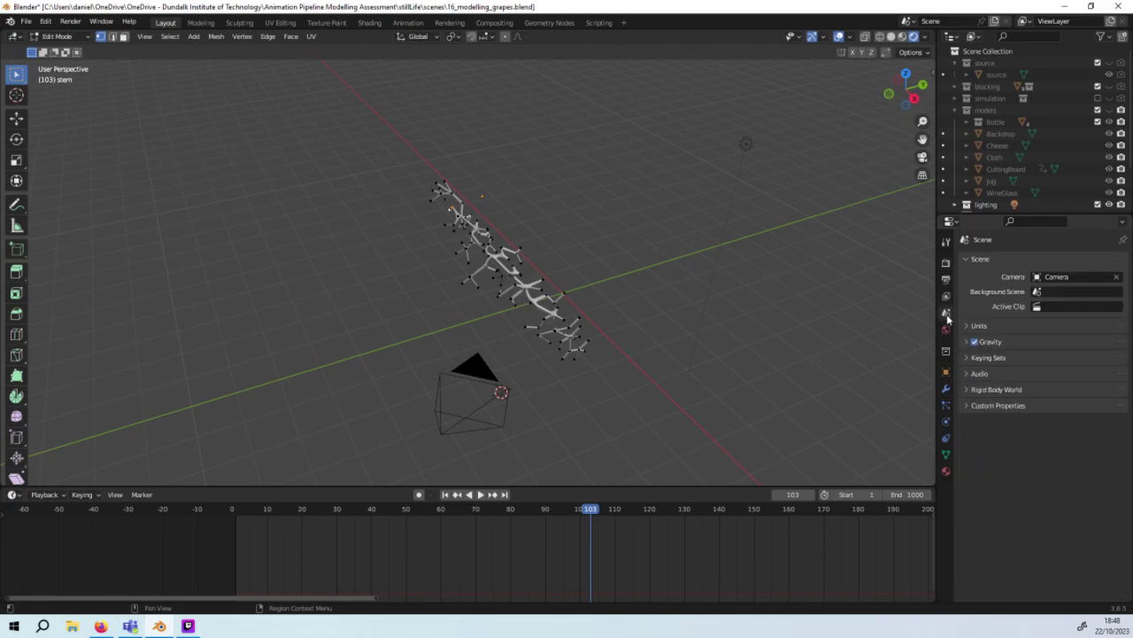
left_click(946, 329)
left_click(947, 371)
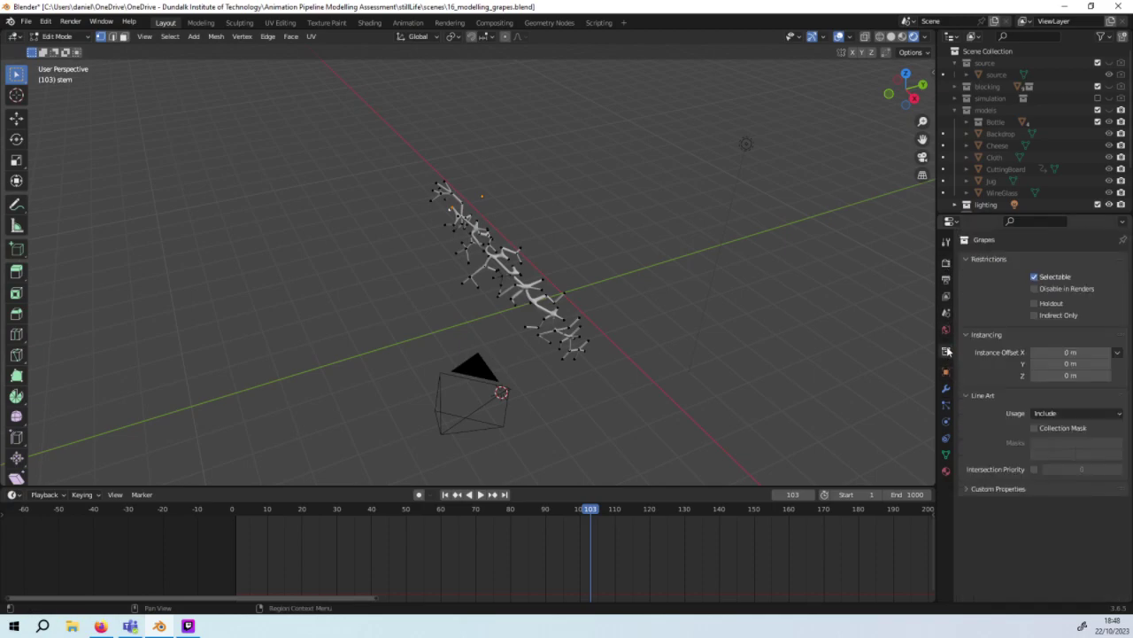
left_click(946, 389)
left_click(946, 421)
left_click(946, 372)
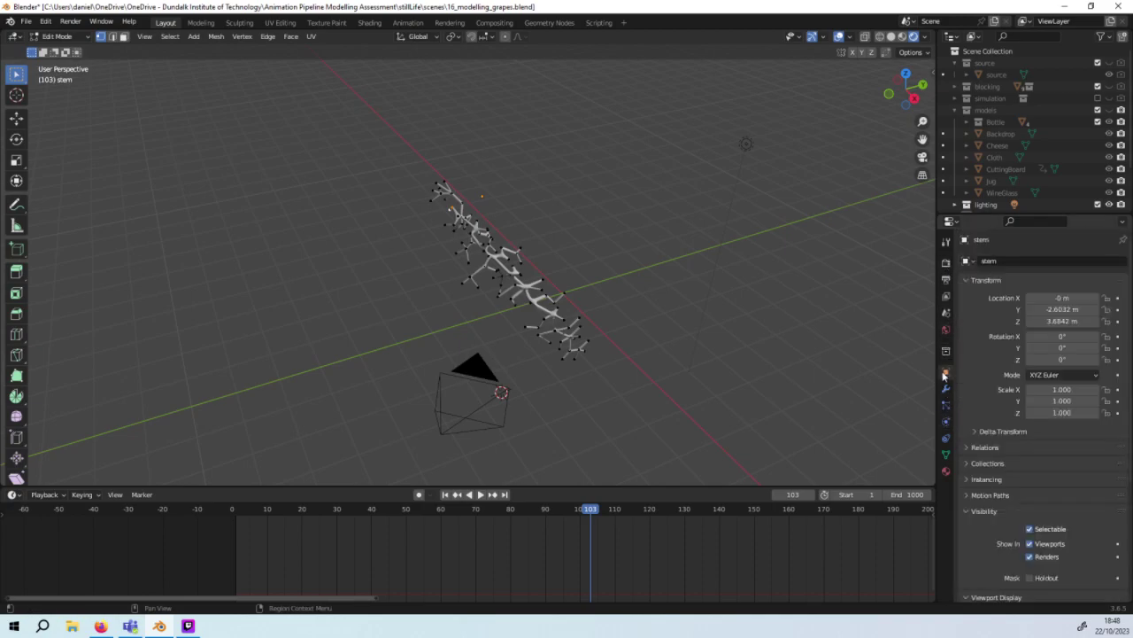
left_click(945, 405)
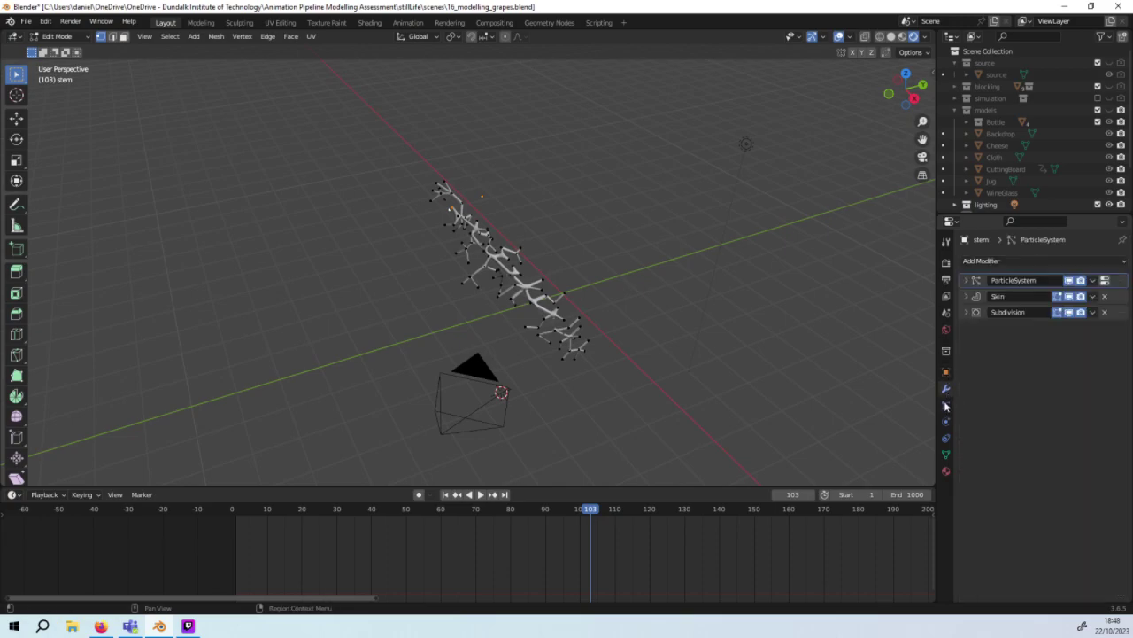
Step: Browse the data, constraints, world, output, render and tool property tabs
left_click(946, 454)
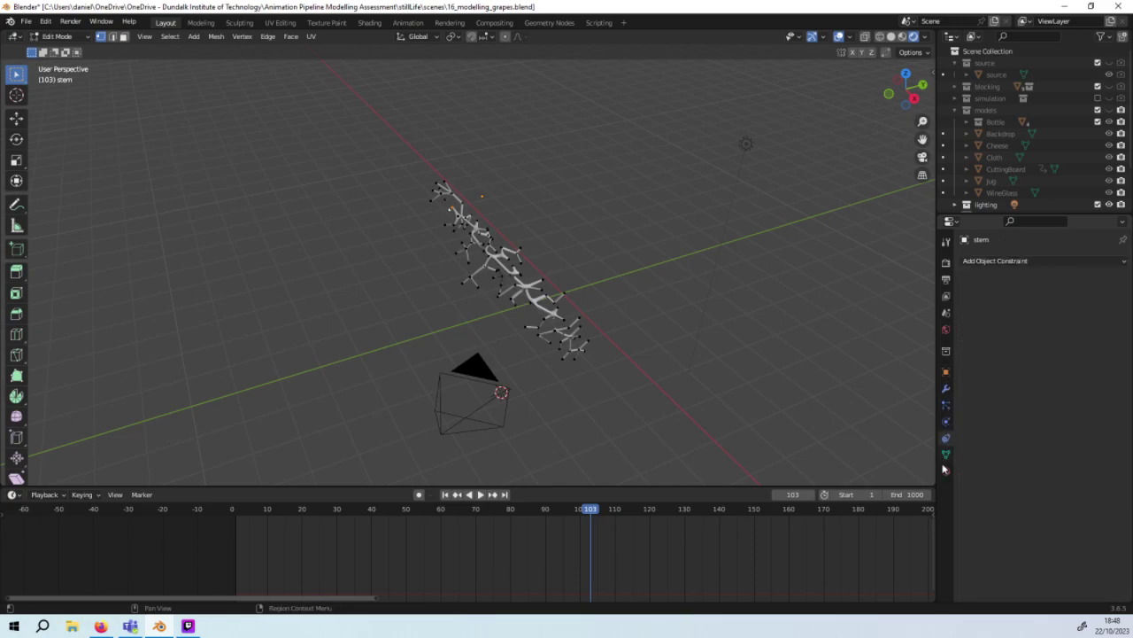
left_click(946, 471)
left_click(946, 330)
left_click(945, 312)
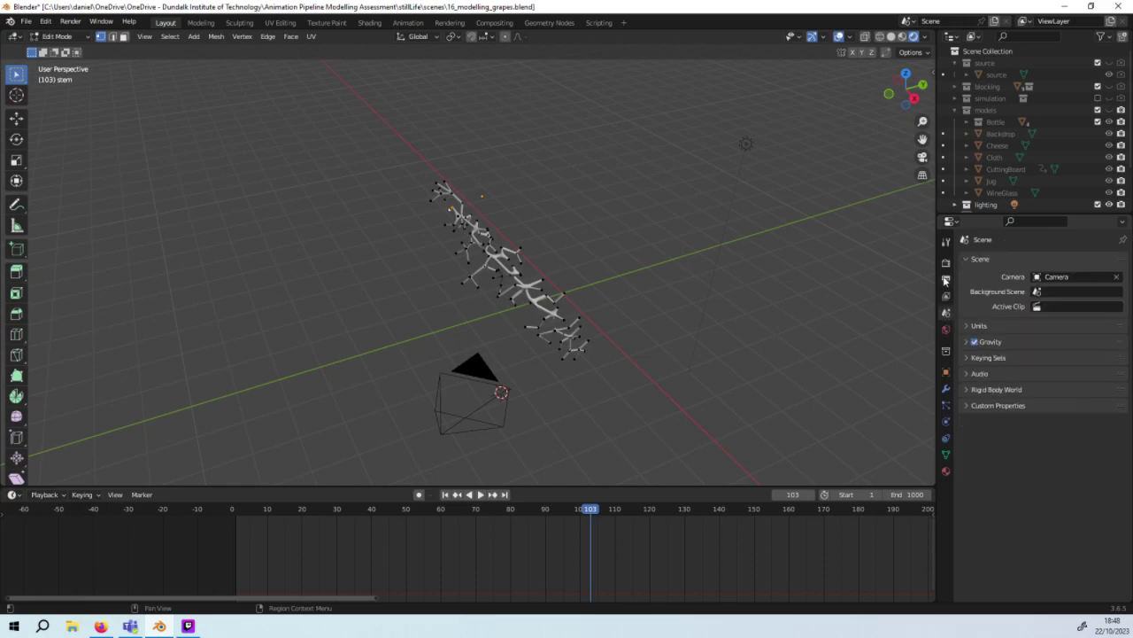
left_click(946, 279)
left_click(945, 263)
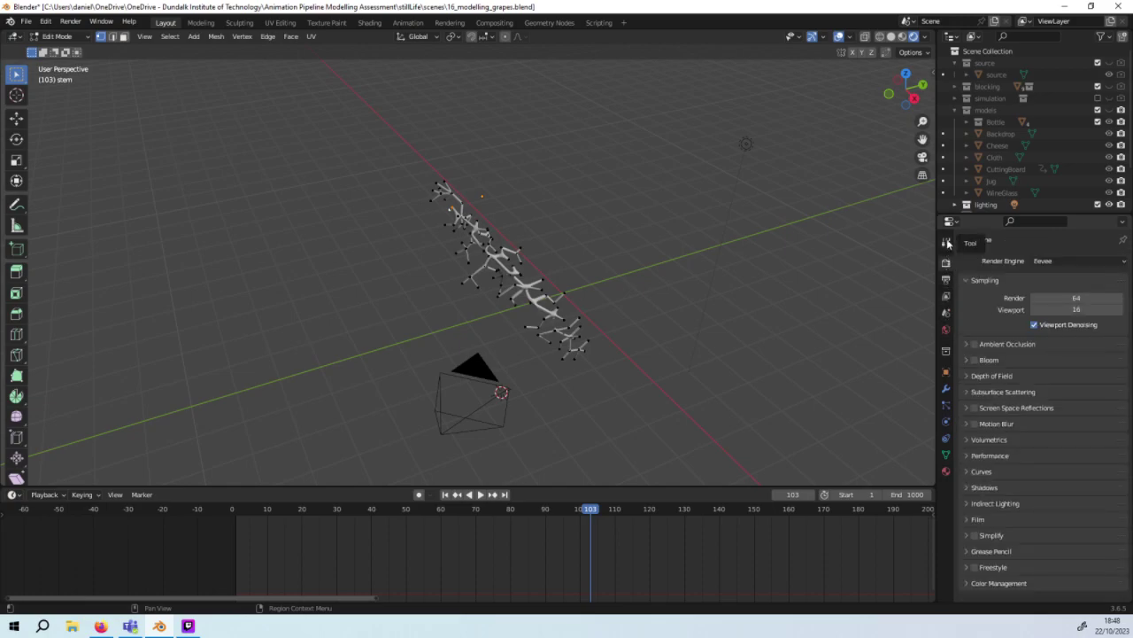
left_click(947, 244)
left_click(947, 263)
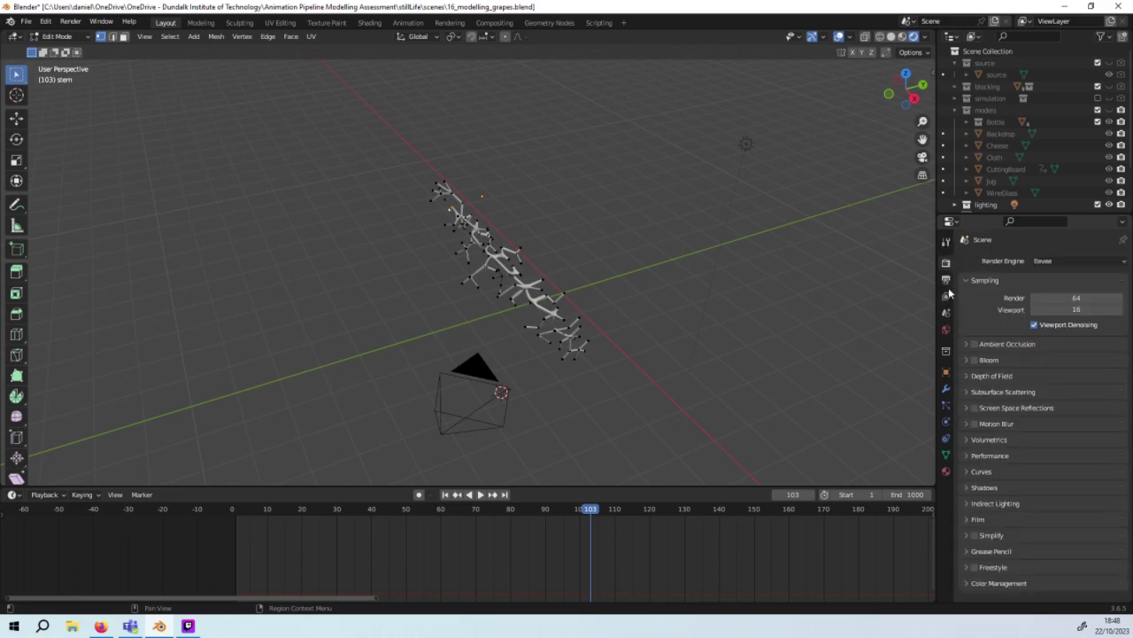
Step: Step through the remaining Properties tabs, ending on the Object Data vertex groups
left_click(946, 296)
left_click(945, 312)
left_click(946, 329)
left_click(946, 351)
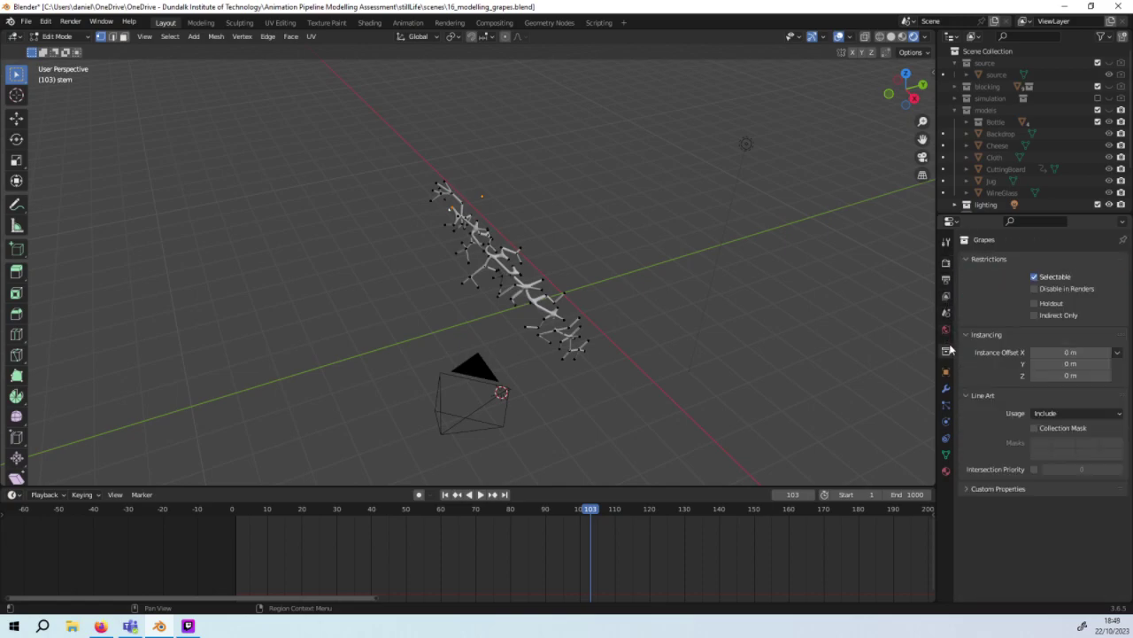
left_click(947, 372)
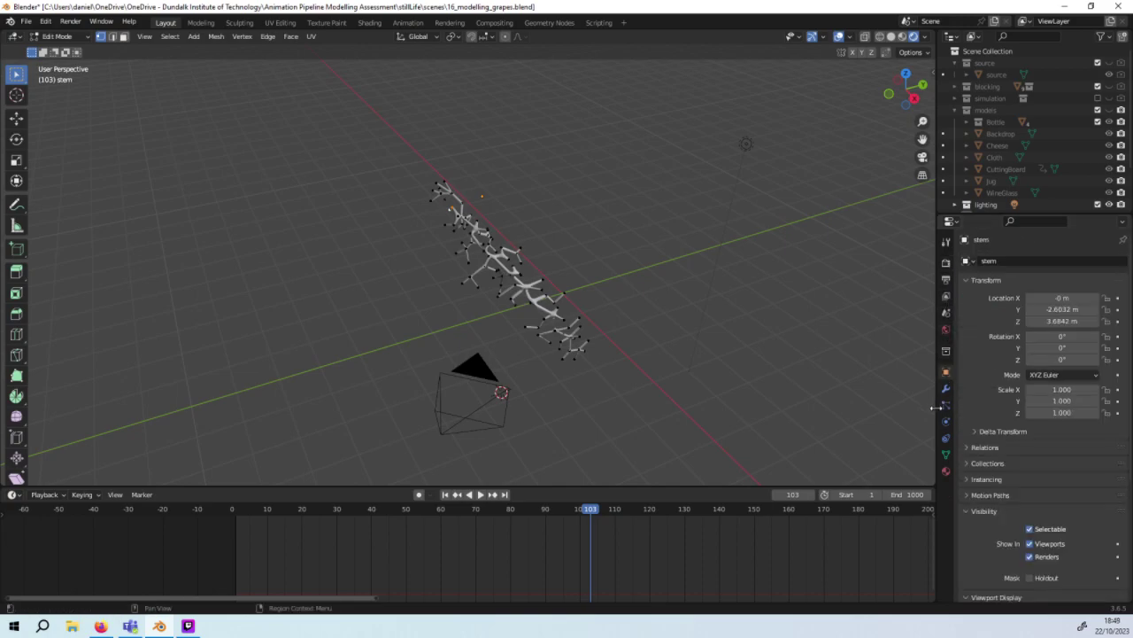
left_click(945, 389)
left_click(946, 404)
left_click(947, 422)
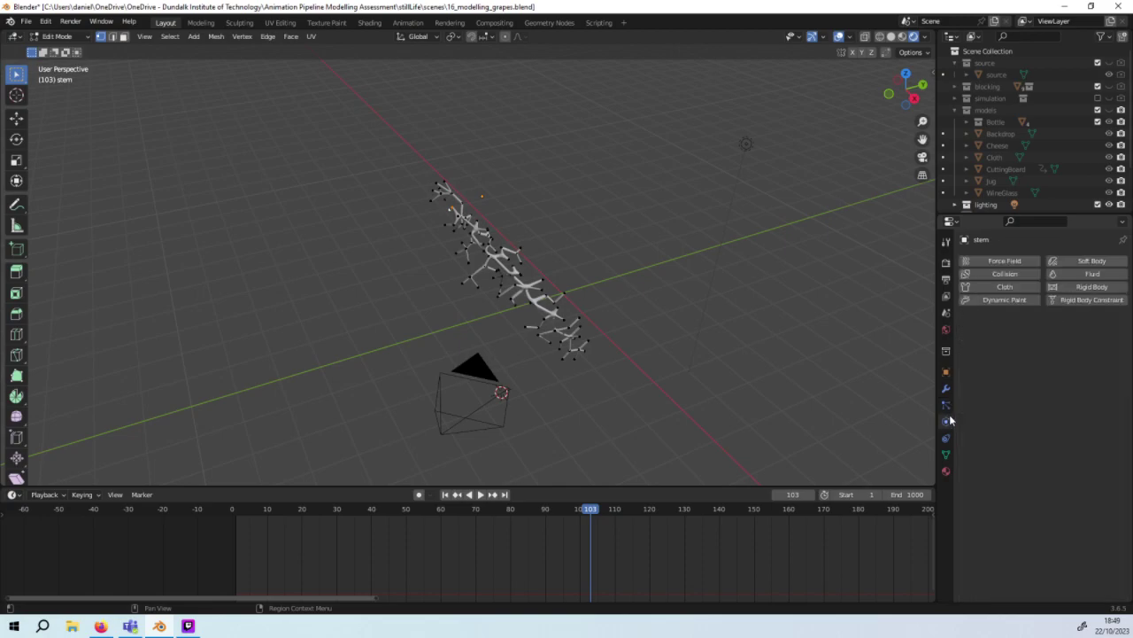
left_click(946, 438)
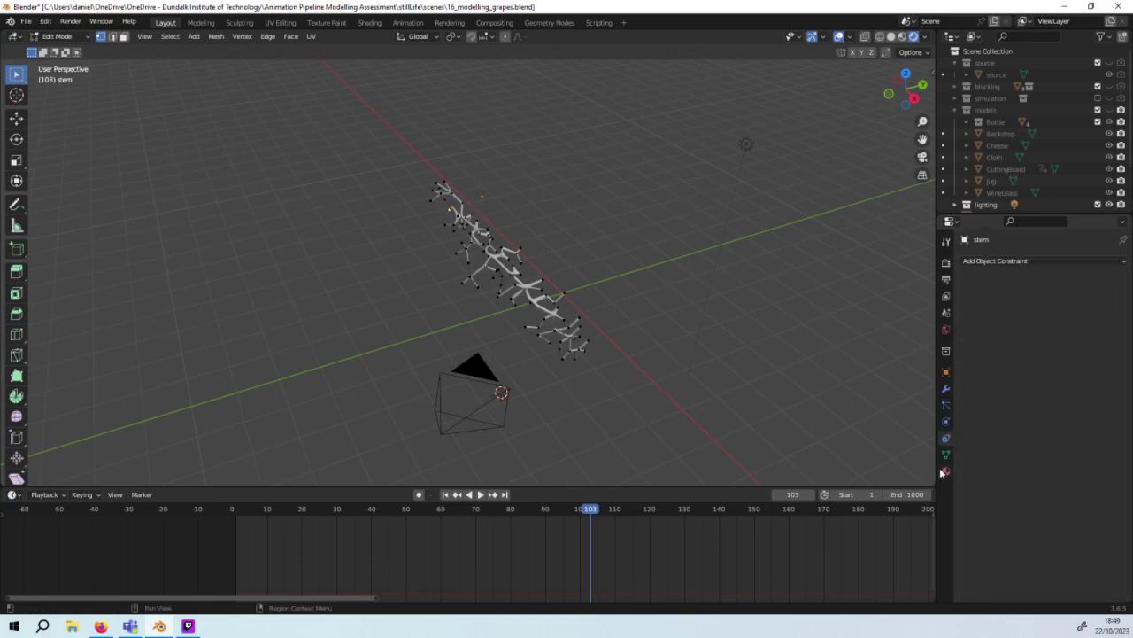
left_click(944, 472)
left_click(946, 454)
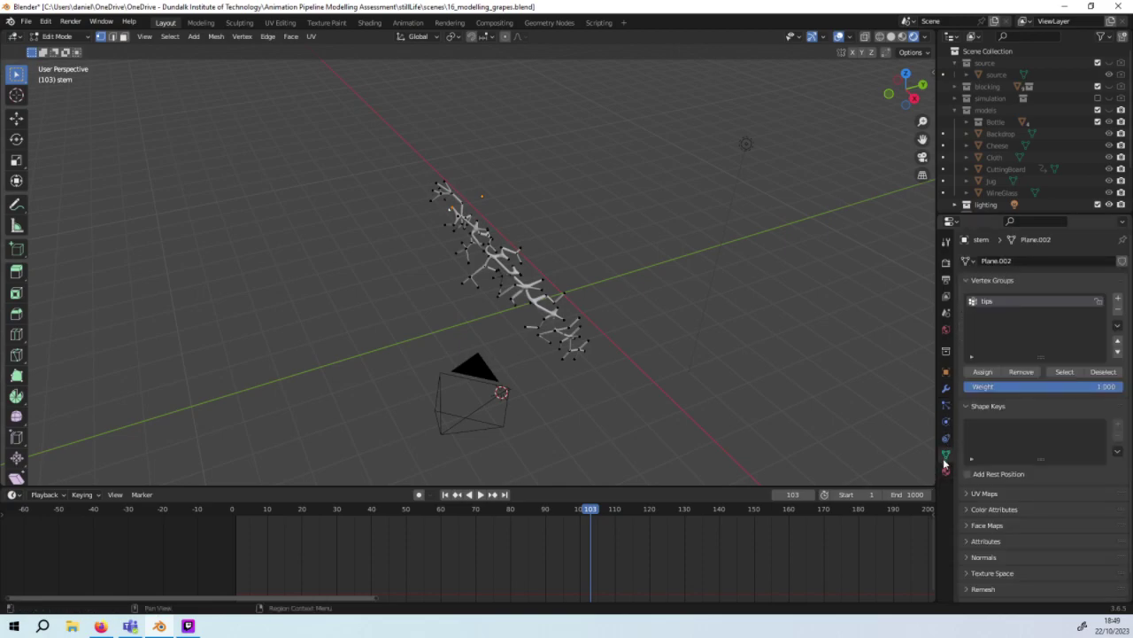
Step: Select the tips group, inspect the twig ends, and assign the selection to tips
left_click(1063, 371)
scroll(563, 353, "up", 1)
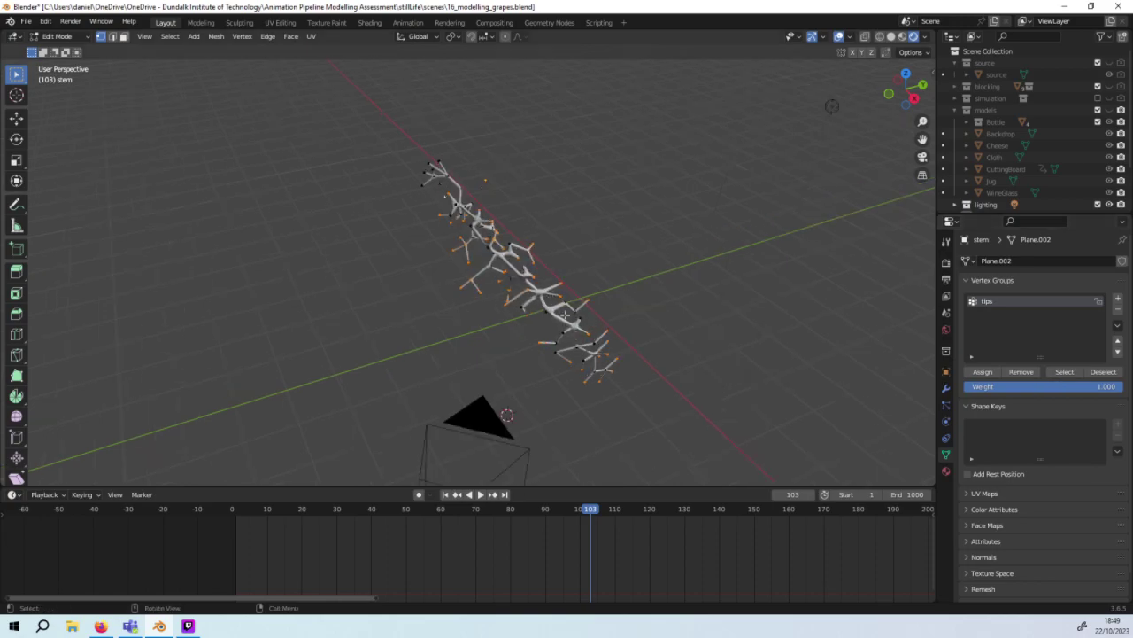
scroll(562, 353, "up", 1)
mouse_move(563, 353)
middle_mouse_down()
mouse_move(526, 284)
mouse_move(523, 313)
middle_mouse_up()
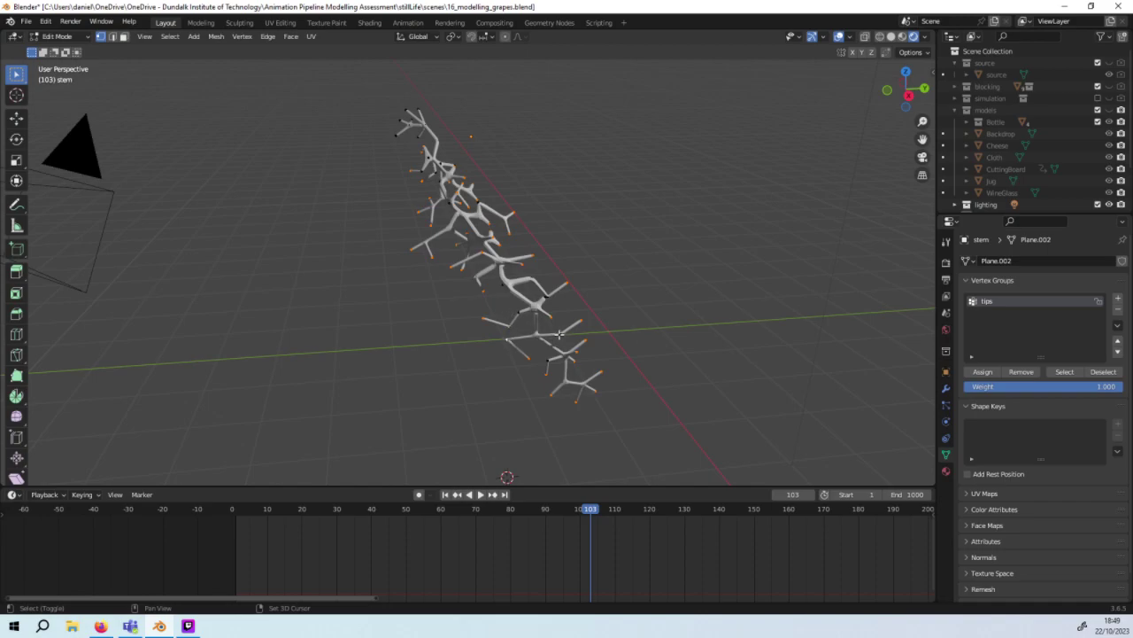
middle_click_drag(548, 359, 422, 346)
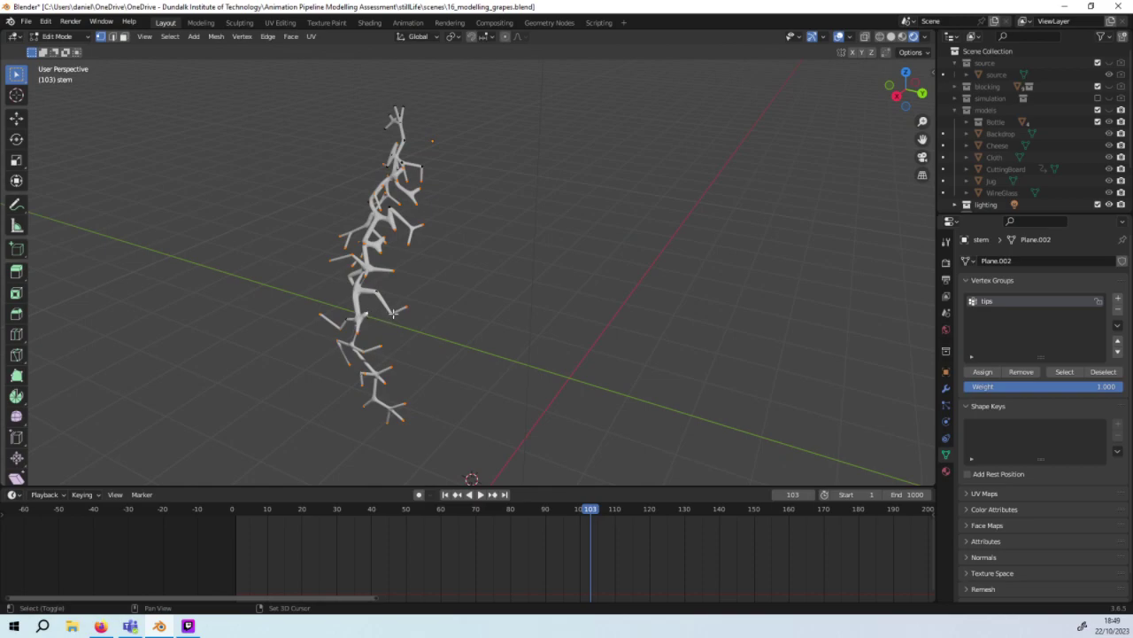
middle_click_drag(374, 291, 426, 326)
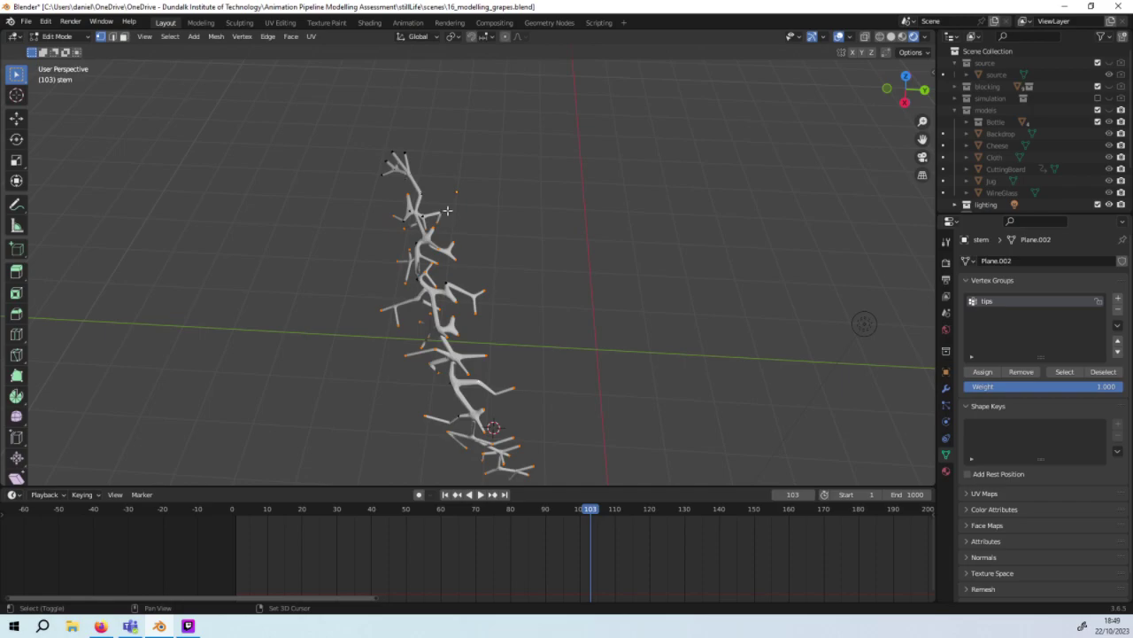
middle_click_drag(433, 239, 561, 240)
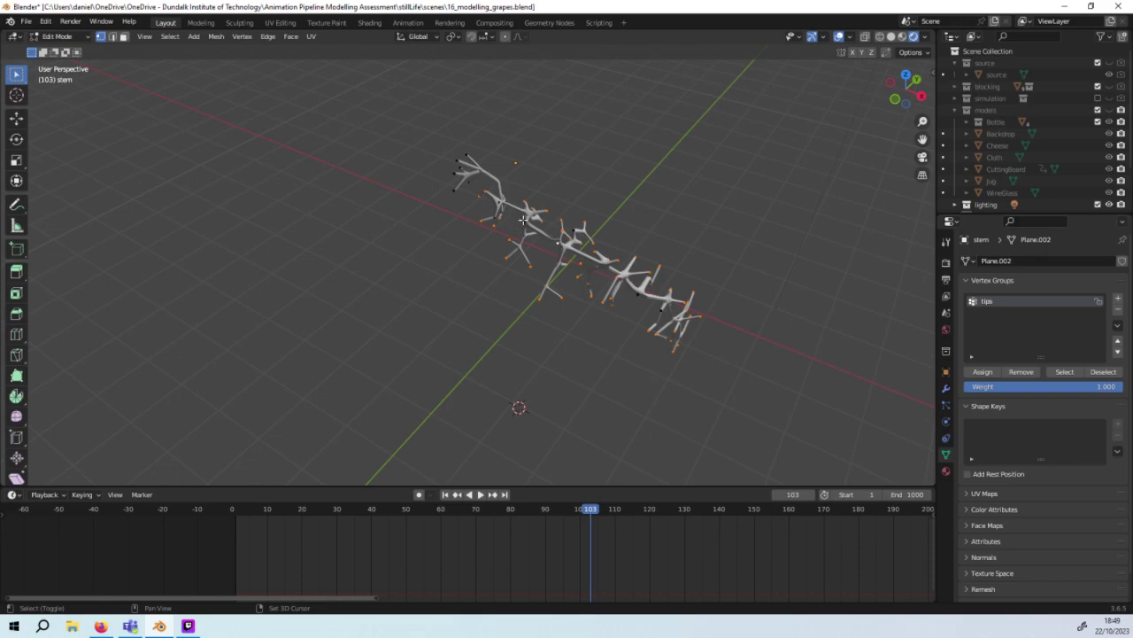
left_click(983, 371)
left_click(80, 36)
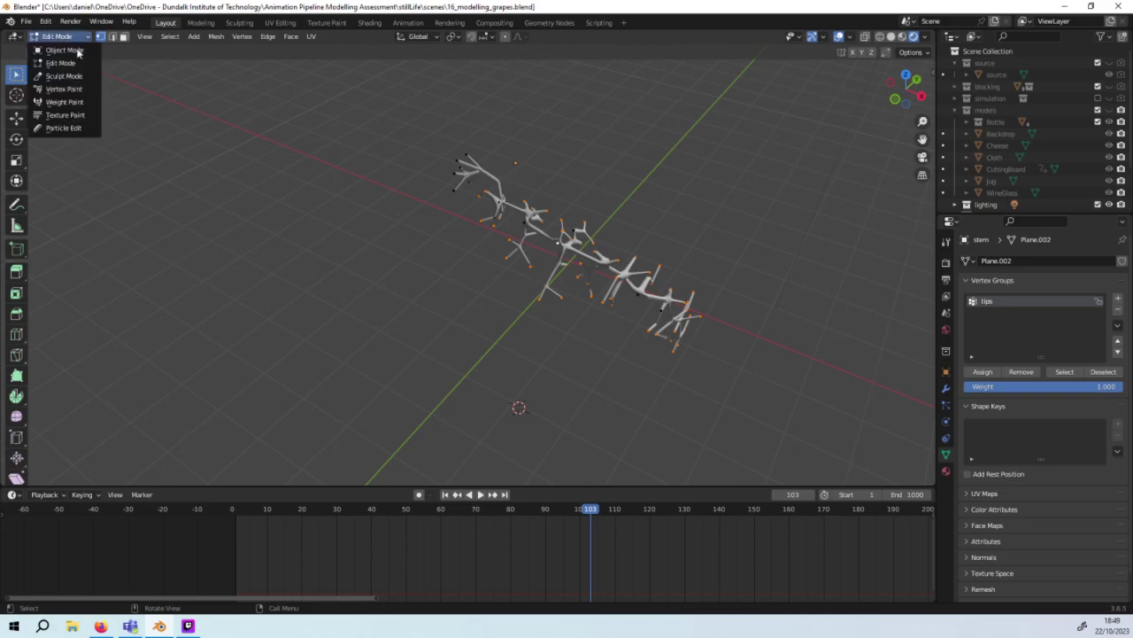
Step: Return to Object Mode, select the grape bunch, and view it from the right side
left_click(66, 50)
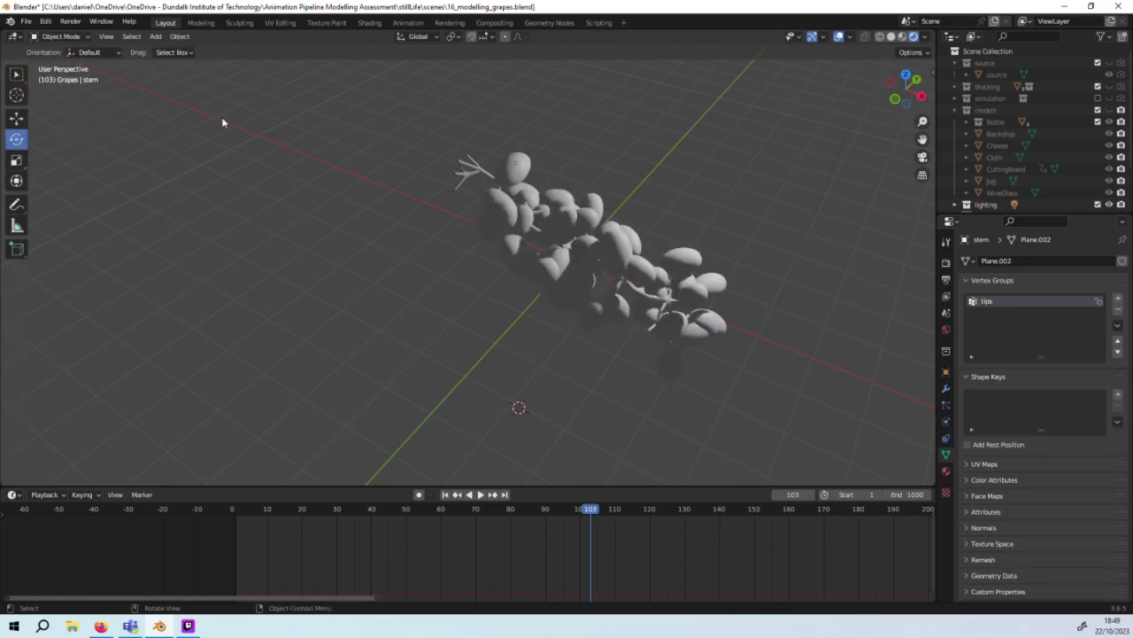
middle_click_drag(222, 119, 625, 275)
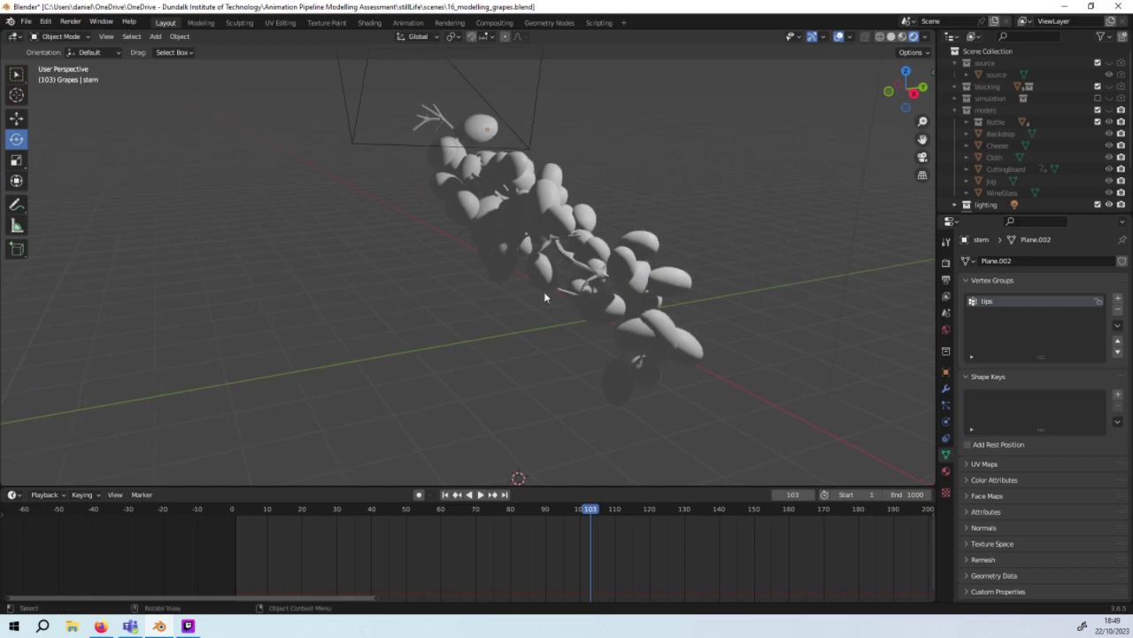
left_click(544, 291)
mouse_move(593, 290)
middle_mouse_down()
mouse_move(516, 286)
mouse_move(598, 298)
mouse_move(634, 332)
mouse_move(494, 303)
mouse_move(470, 259)
mouse_move(511, 269)
mouse_move(526, 298)
mouse_move(515, 285)
middle_mouse_up()
key("KP_3")
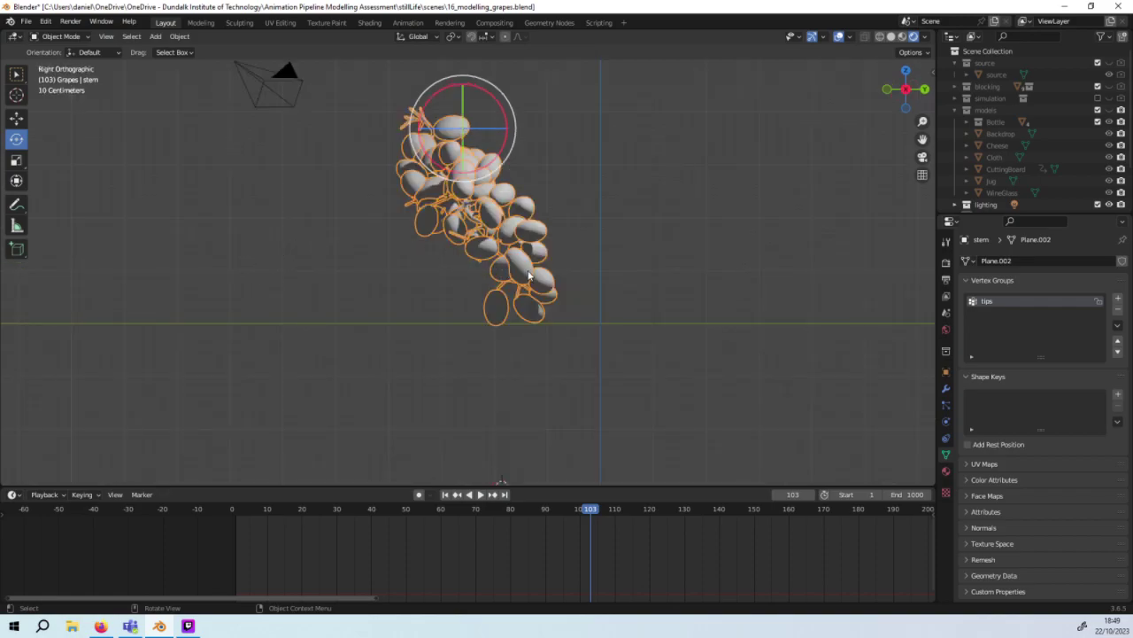
Step: Try rotating the bunch, undo it, and save 16_modelling_grapes.blend
left_click(647, 299)
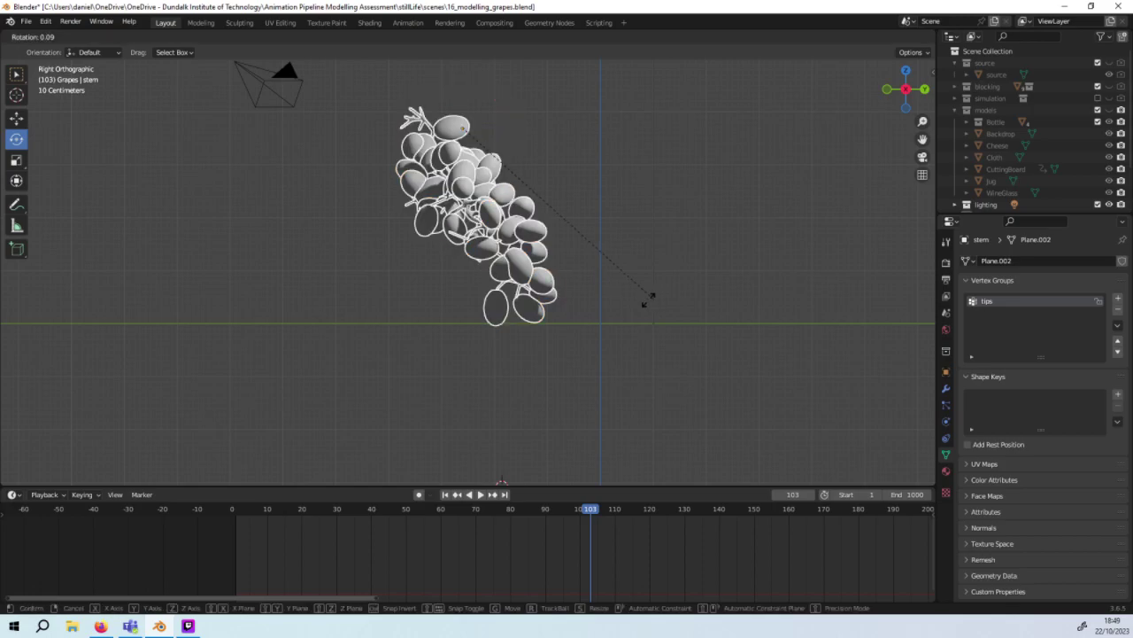
key("ctrl+z")
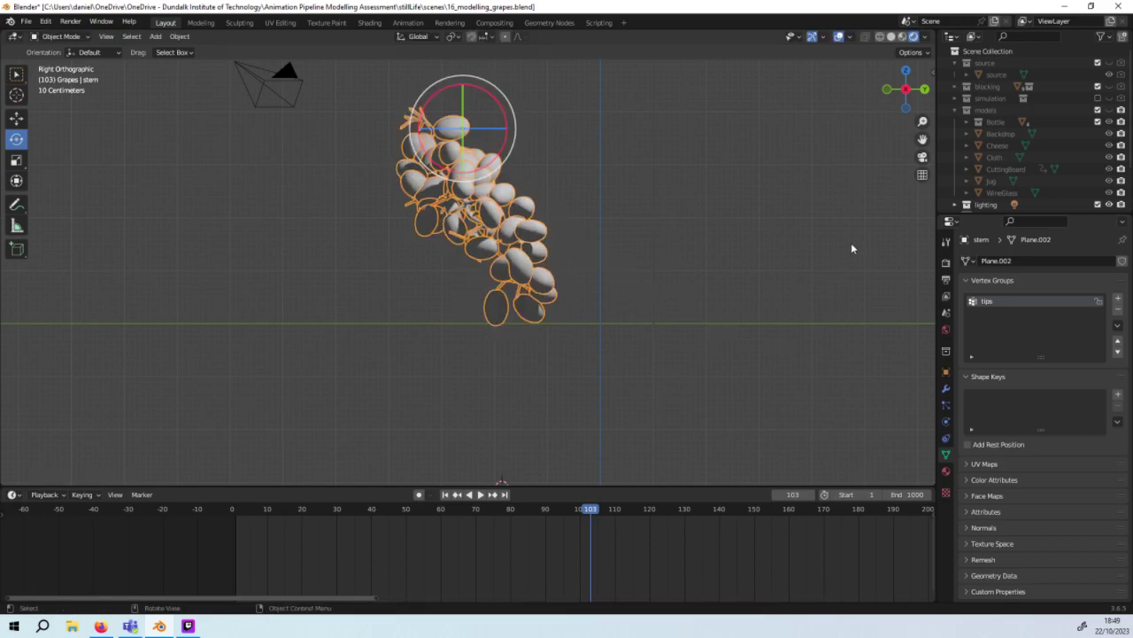
left_click(27, 20)
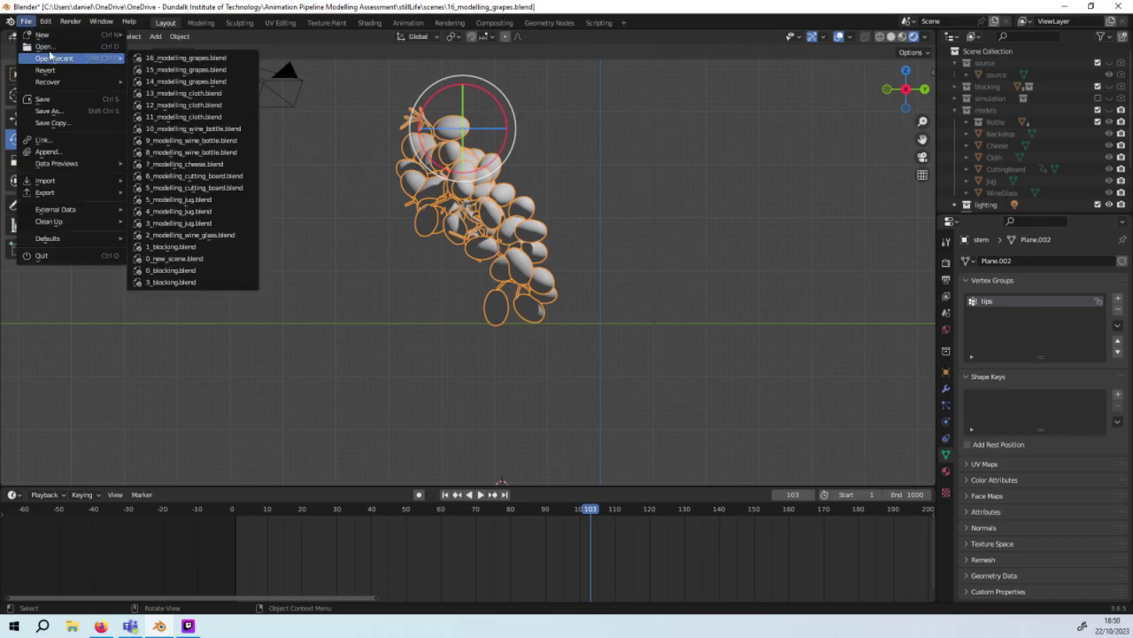
left_click(67, 99)
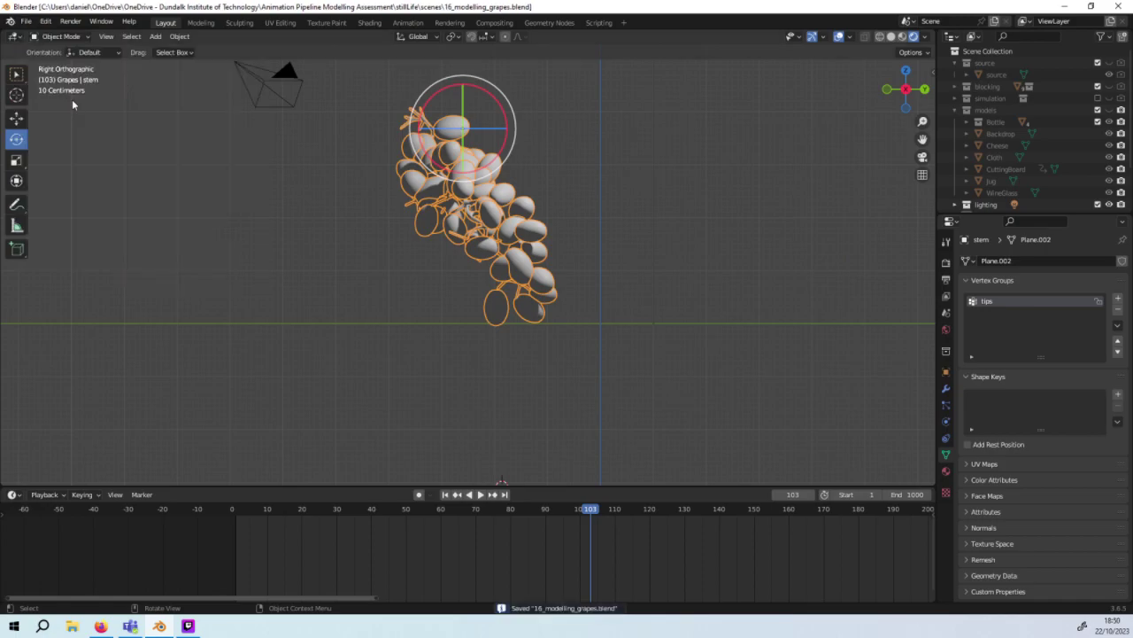
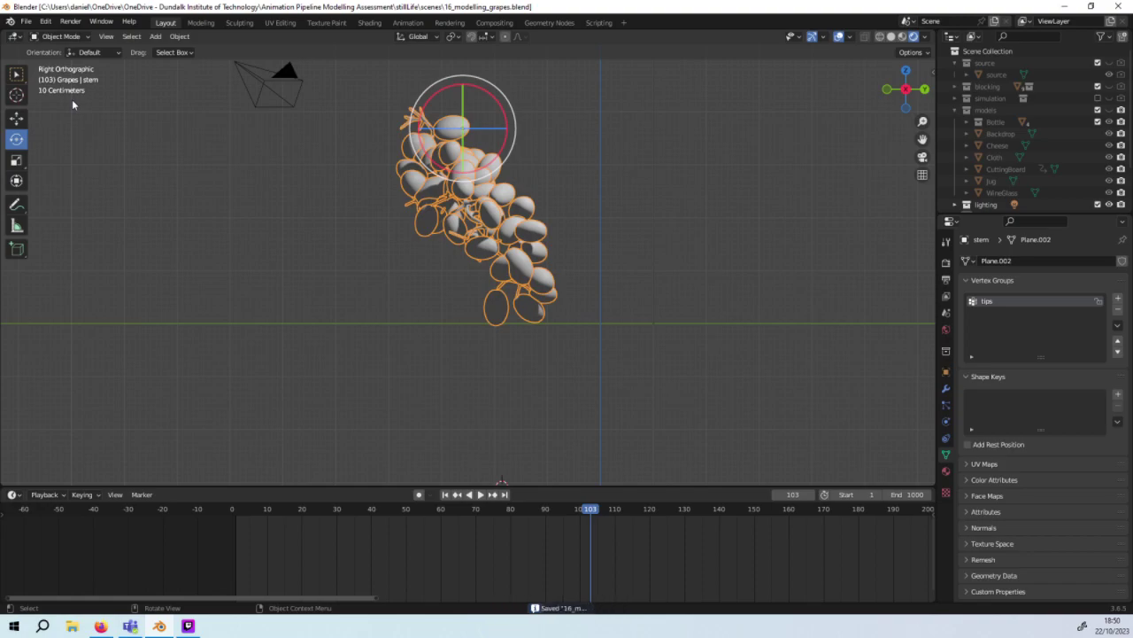
Step: Try a Z rotation on the grape bunch, then undo back to its steeper tilt
mouse_move(602, 216)
middle_mouse_down()
mouse_move(548, 205)
mouse_move(561, 229)
middle_mouse_up()
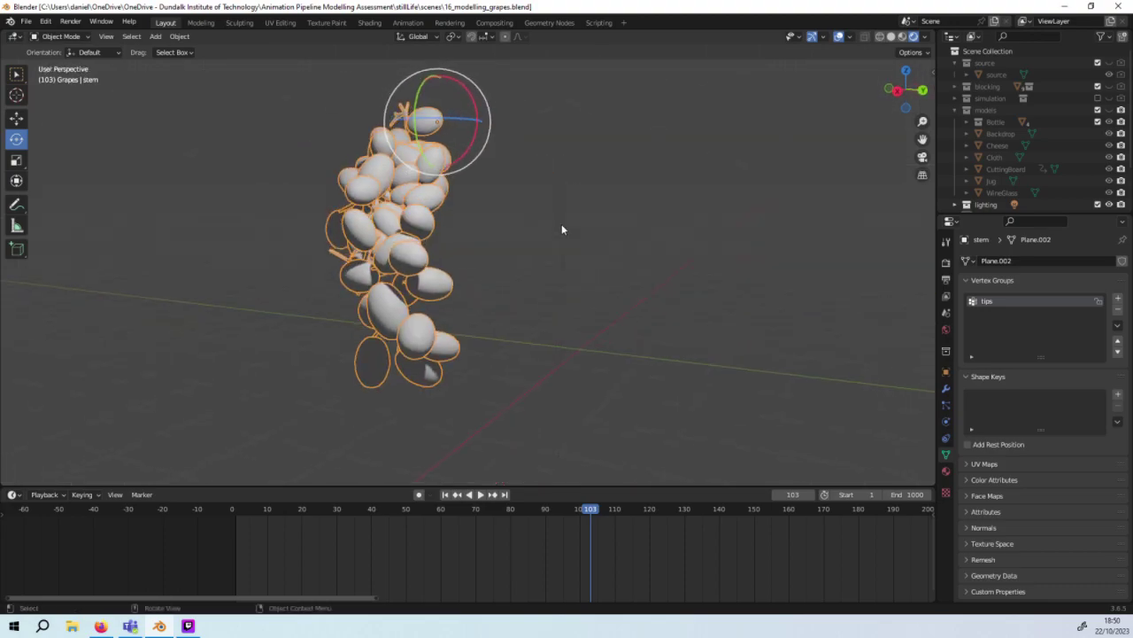
mouse_move(461, 120)
left_mouse_down()
mouse_move(448, 110)
mouse_move(508, 149)
left_mouse_up()
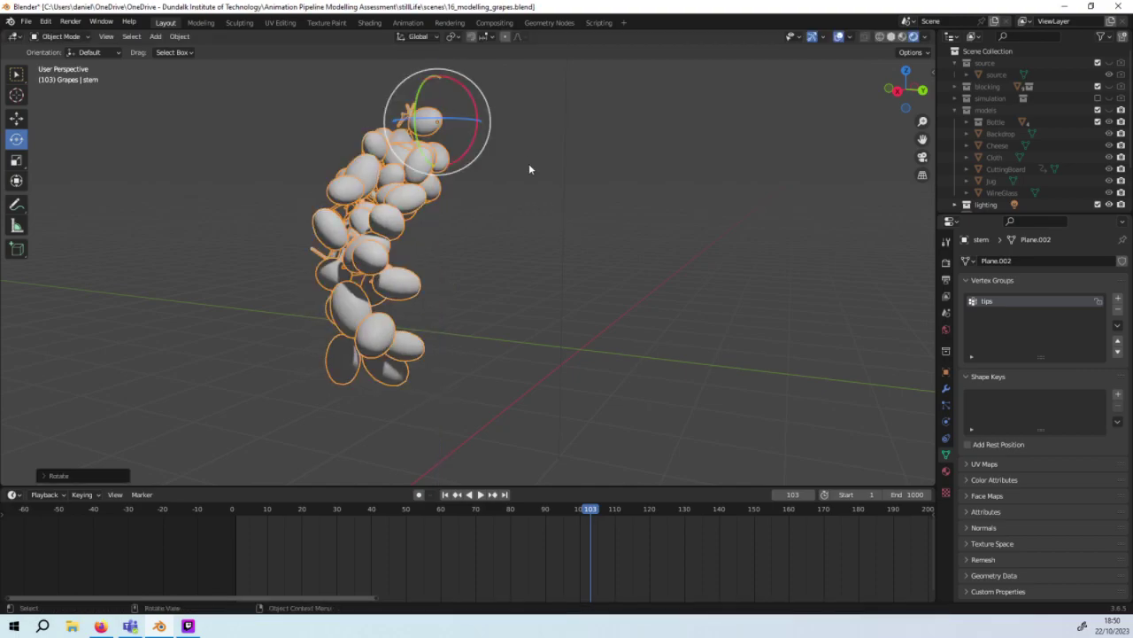
key("KP_3")
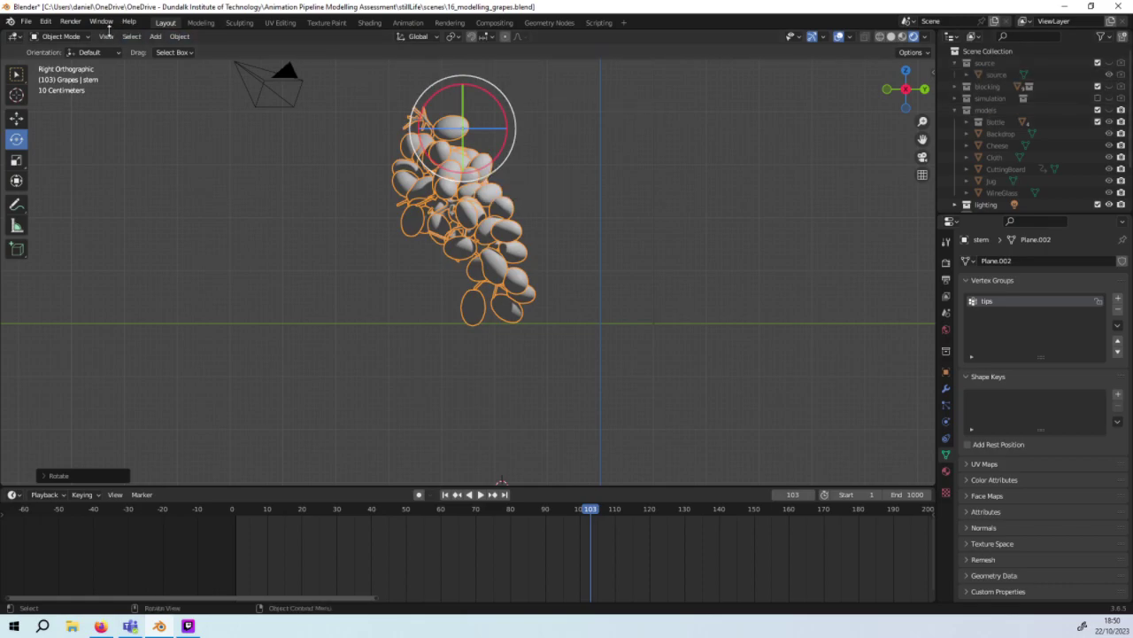
key("alt+a")
key("ctrl+z")
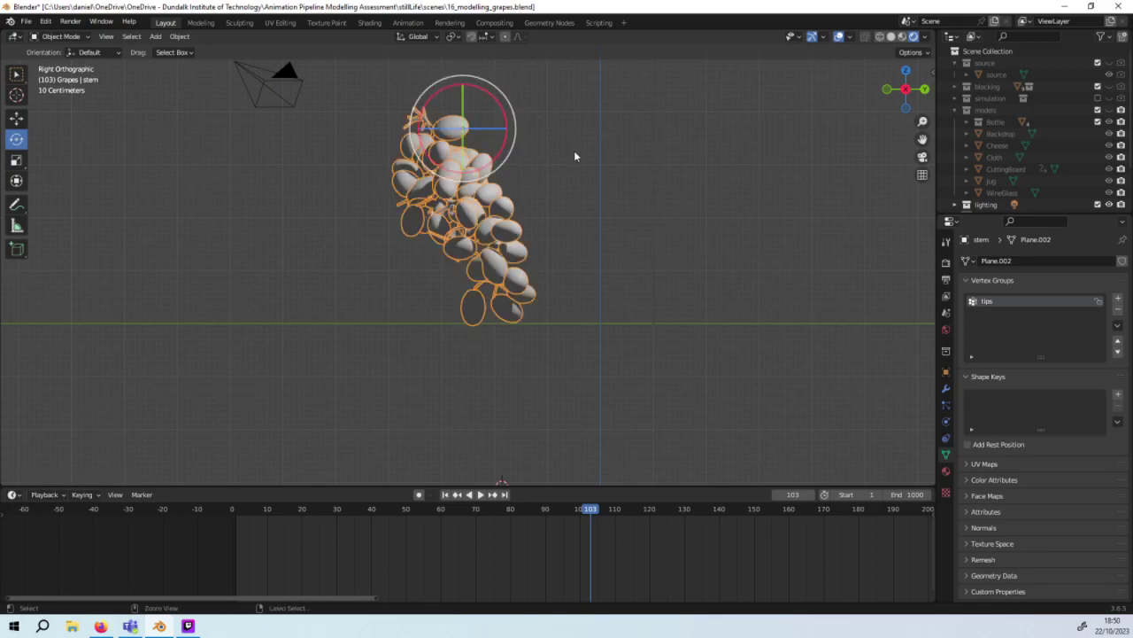
key("ctrl+z")
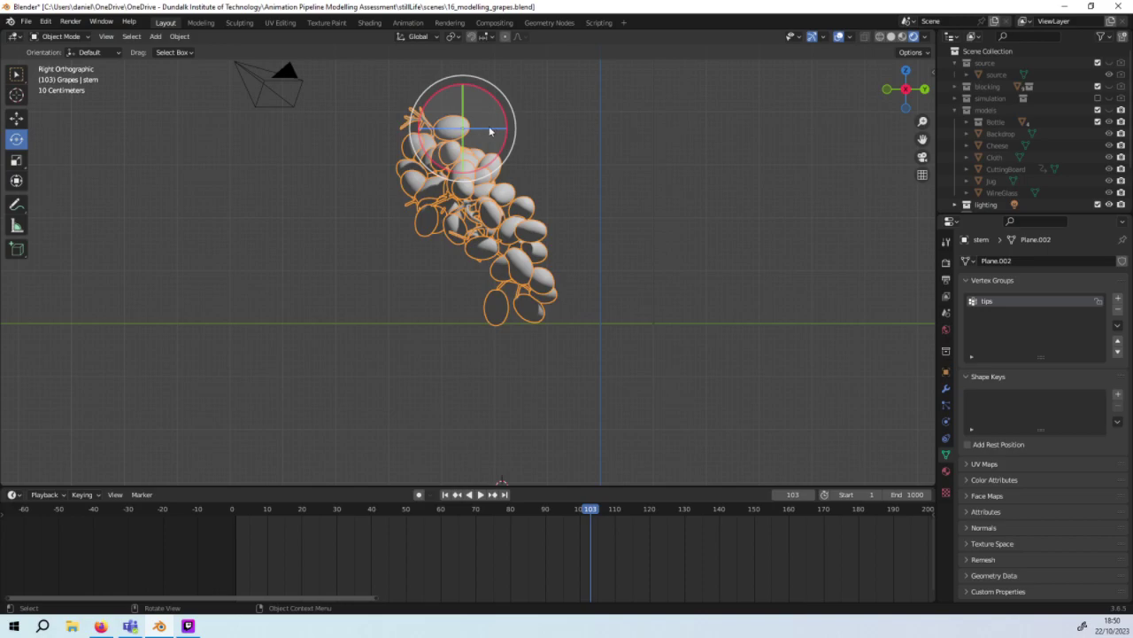
Step: Rotate the bunch upright, undo to the original diagonal tilt, and collapse the models collection
mouse_move(490, 131)
left_mouse_down()
mouse_move(655, 152)
mouse_move(580, 180)
mouse_move(704, 182)
mouse_move(557, 203)
mouse_move(611, 197)
mouse_move(600, 200)
left_mouse_up()
mouse_move(499, 104)
left_mouse_down()
mouse_move(518, 112)
mouse_move(450, 124)
mouse_move(425, 106)
mouse_move(380, 131)
left_mouse_up()
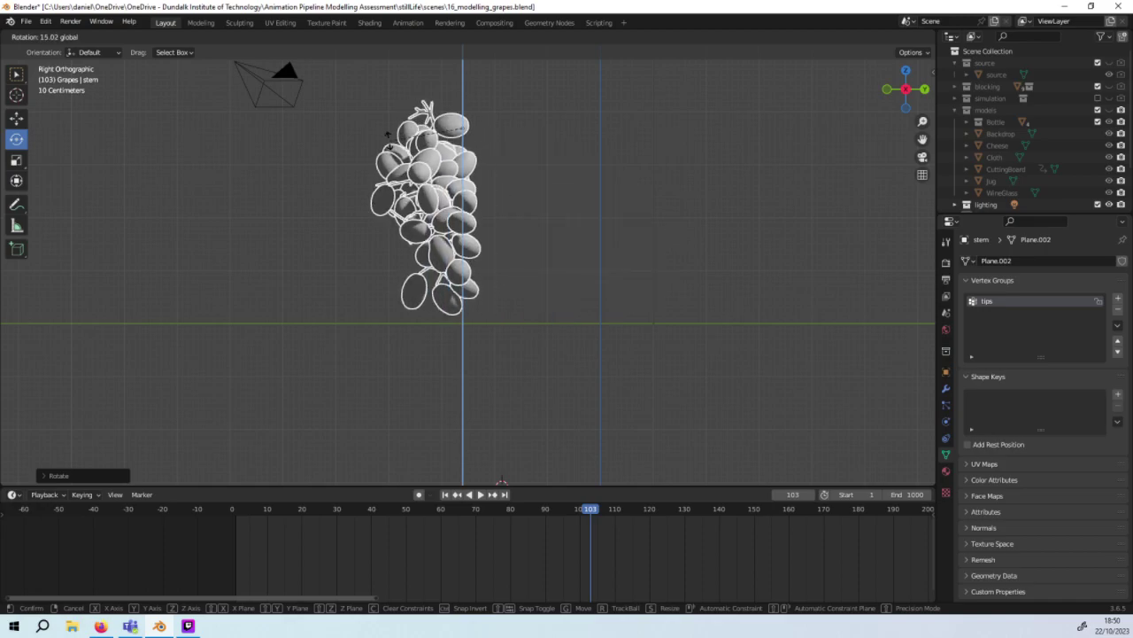
left_click(586, 245)
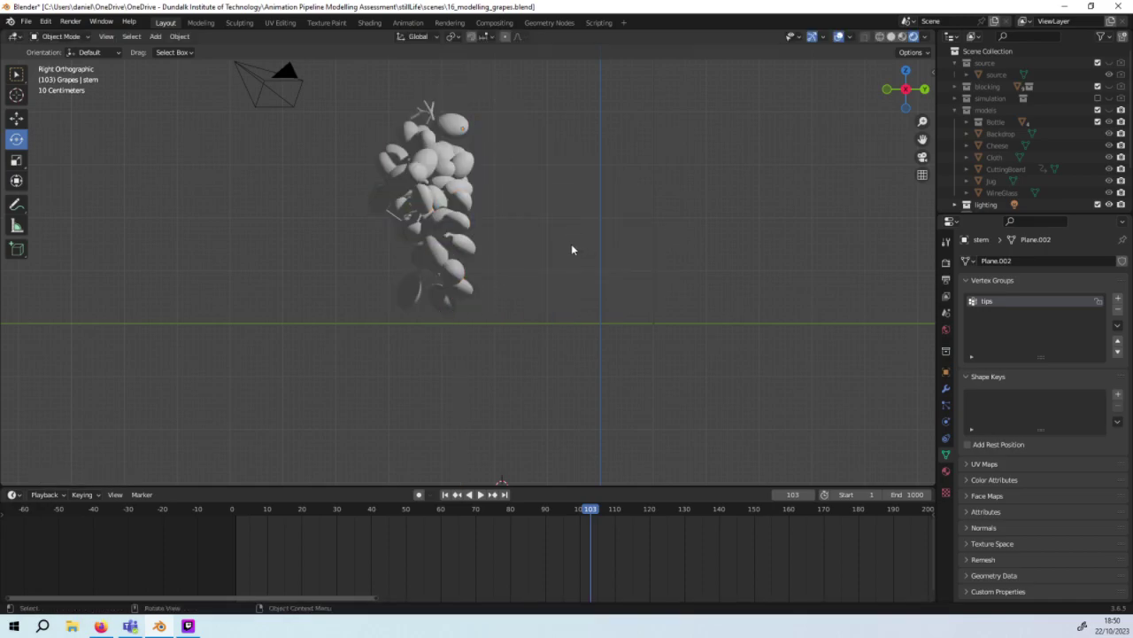
key("ctrl+z")
key("ctrl+z")
key("ctrl+z")
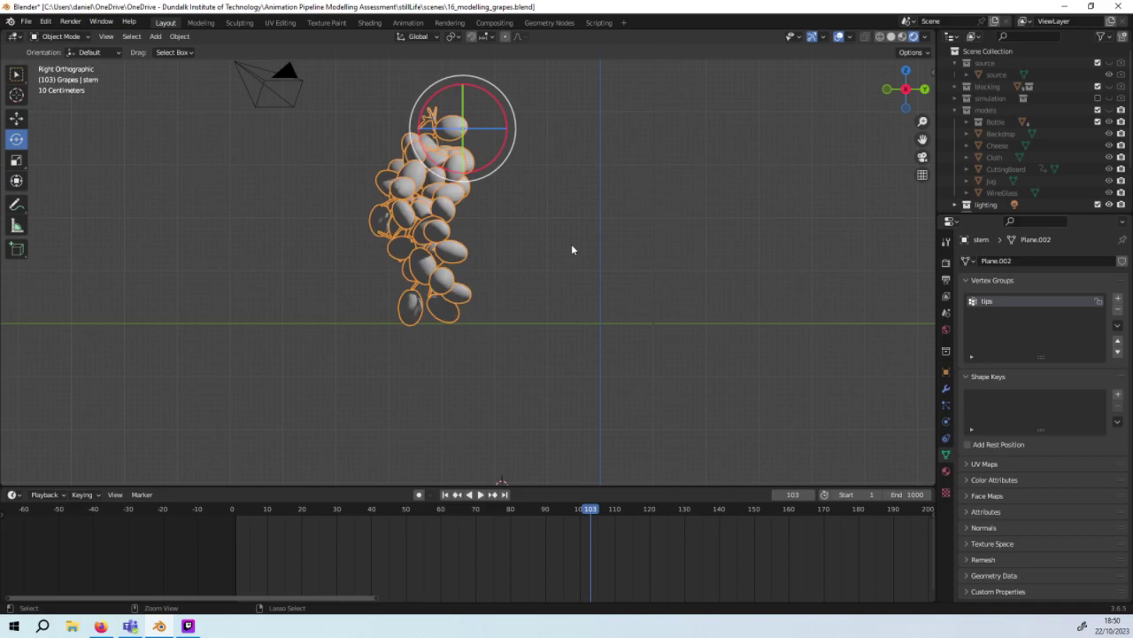
key("ctrl+z")
key("ctrl+z")
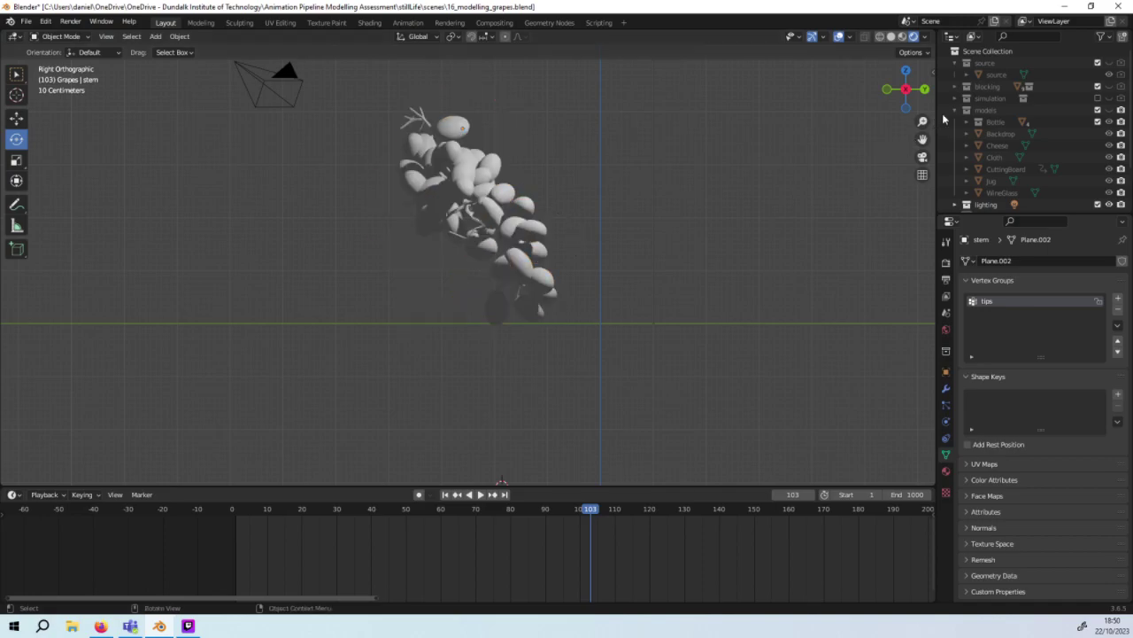
left_click(956, 111)
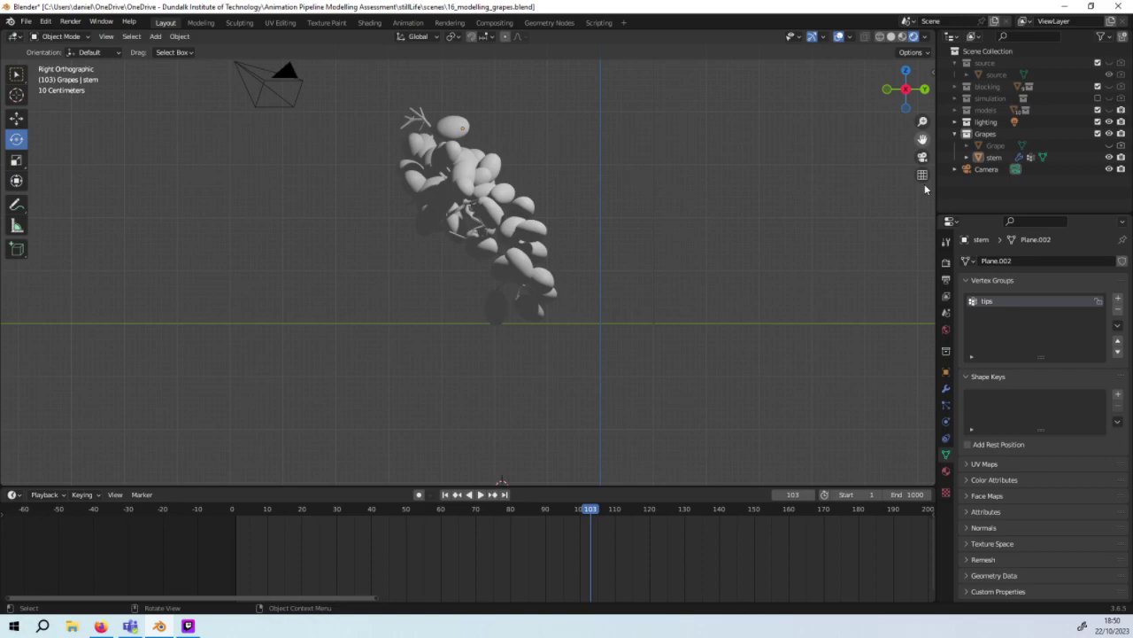
Step: Show the reference photo and models collection, and move the Grapes collection into models
left_click(1109, 63)
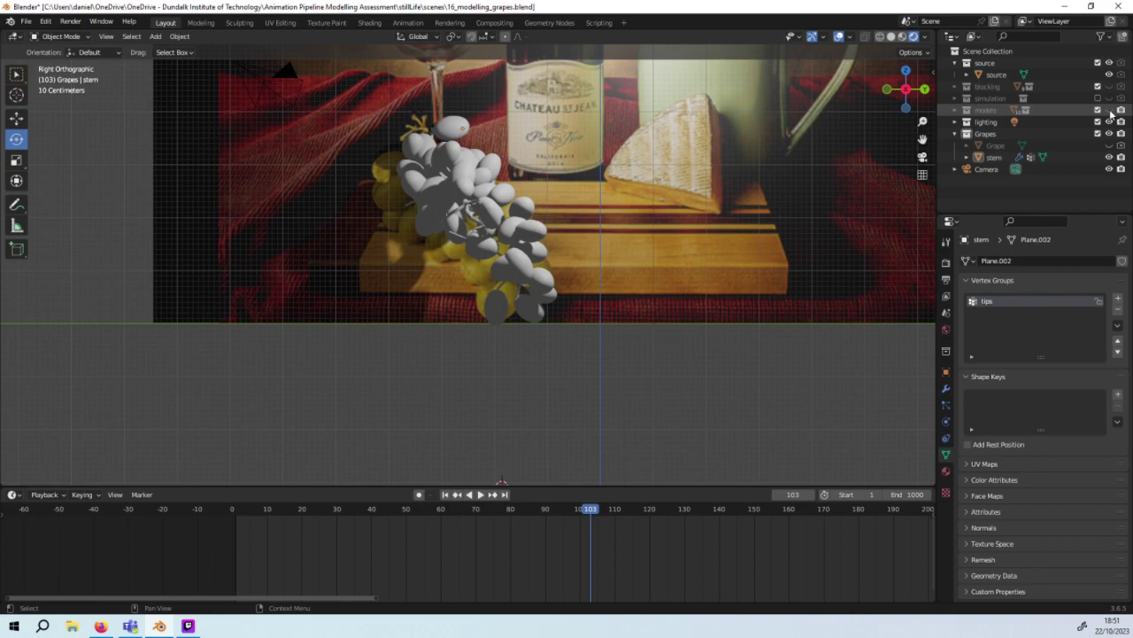
left_click(1109, 110)
middle_click_drag(620, 266, 759, 219)
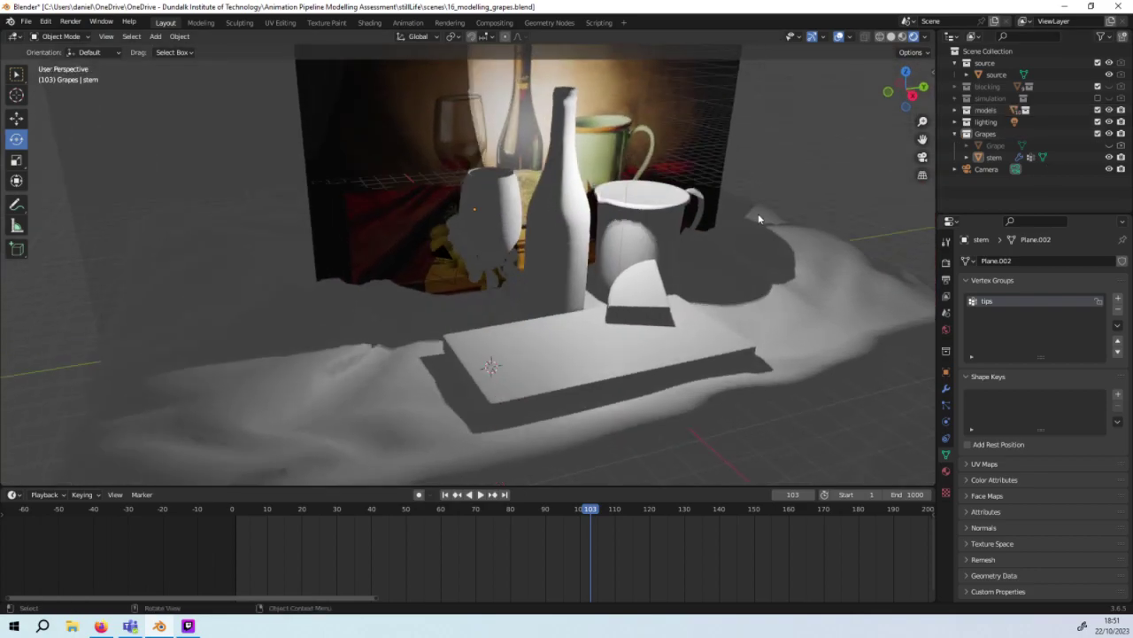
left_click(956, 133)
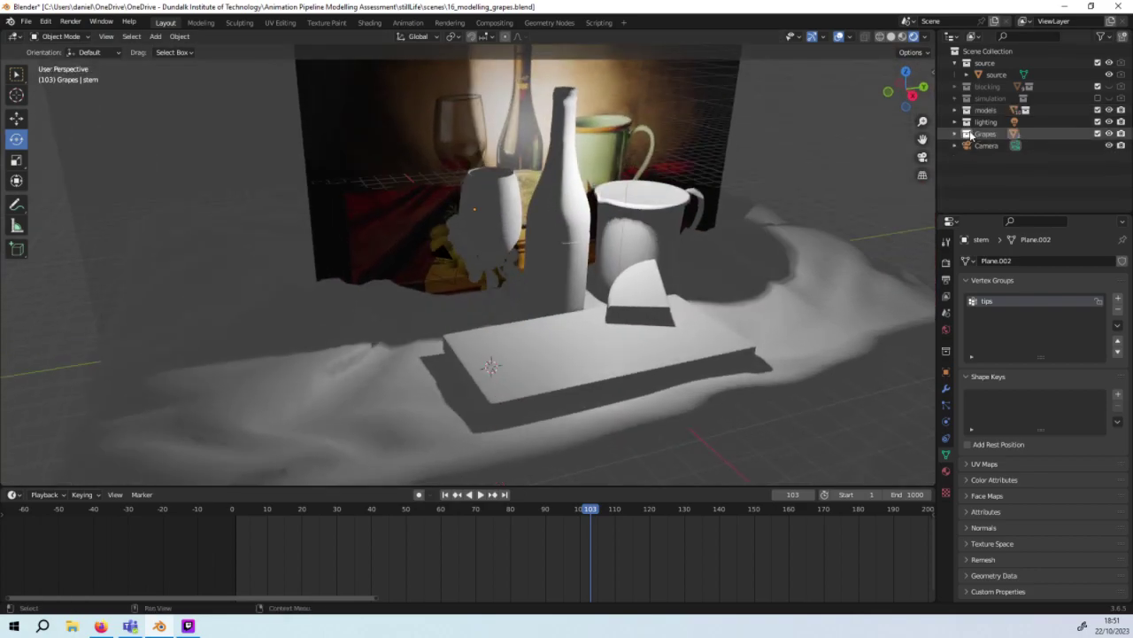
left_click_drag(971, 133, 973, 110)
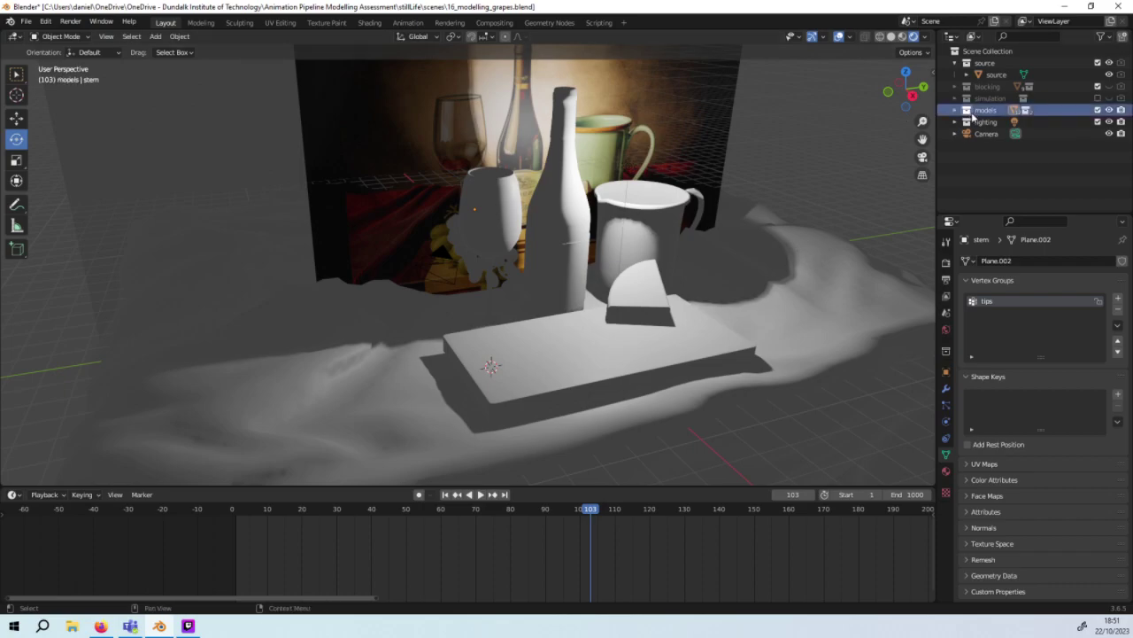
Step: Expand the Grapes collection, hide the single Grape object, and select the grape stem
left_click(955, 110)
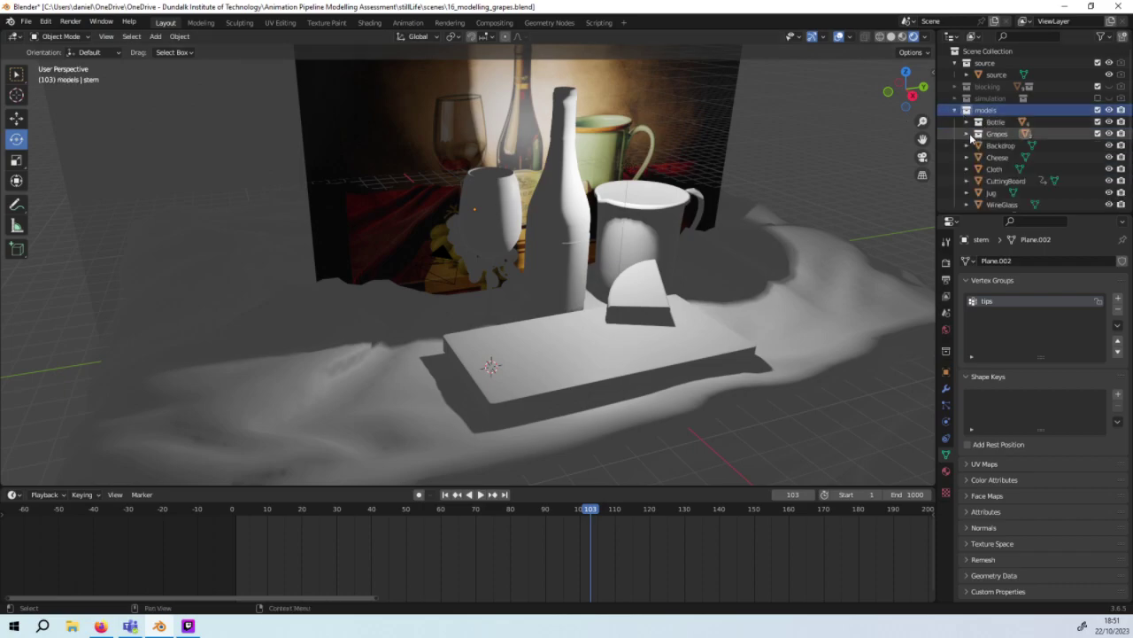
left_click(967, 133)
left_click(1003, 145)
left_click(1109, 146)
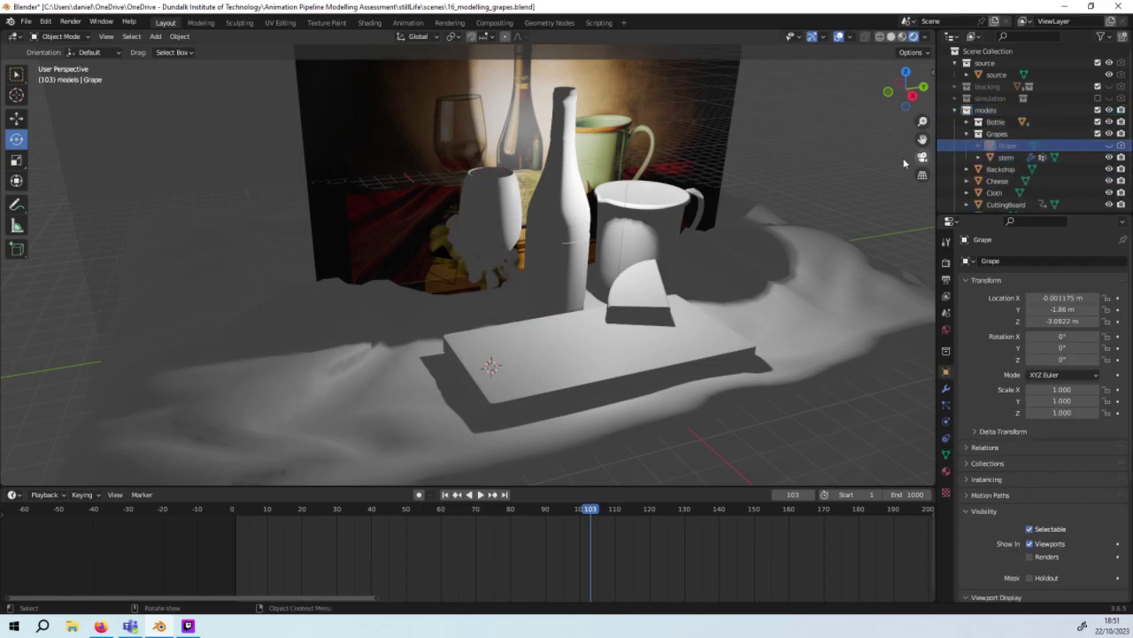
left_click(537, 396, "alt")
left_click(629, 331)
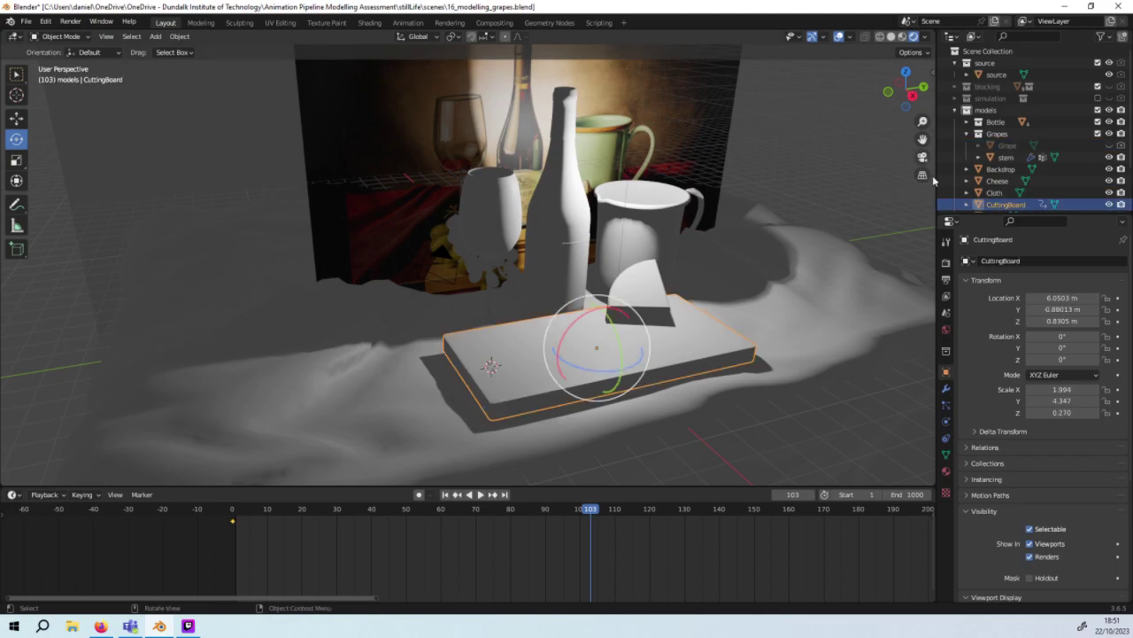
key("ctrl+z")
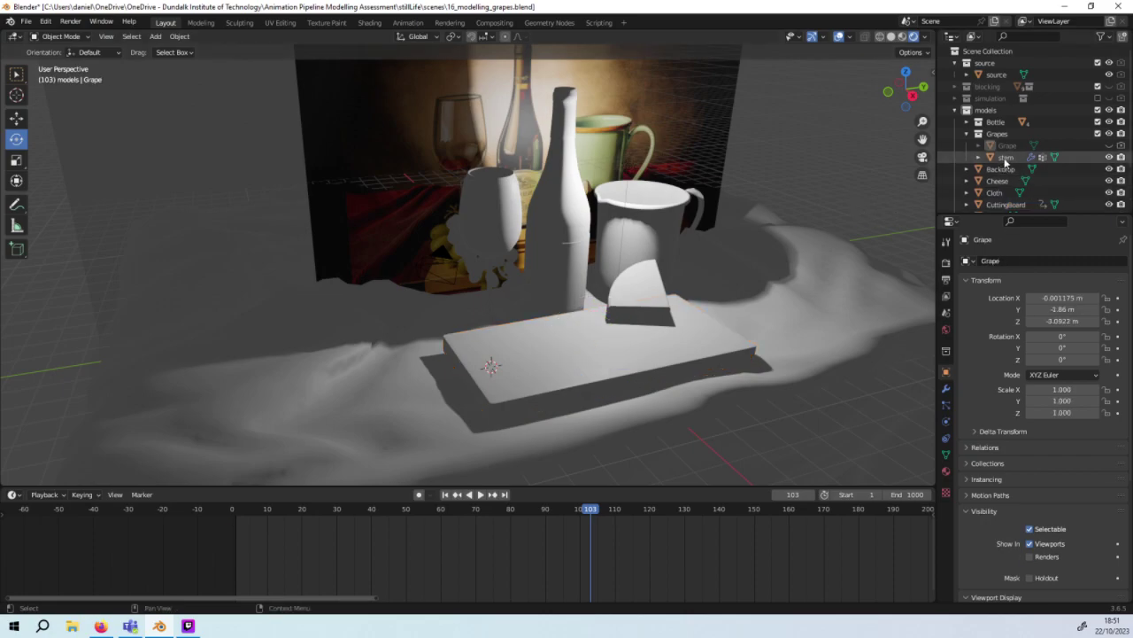
left_click(1003, 158)
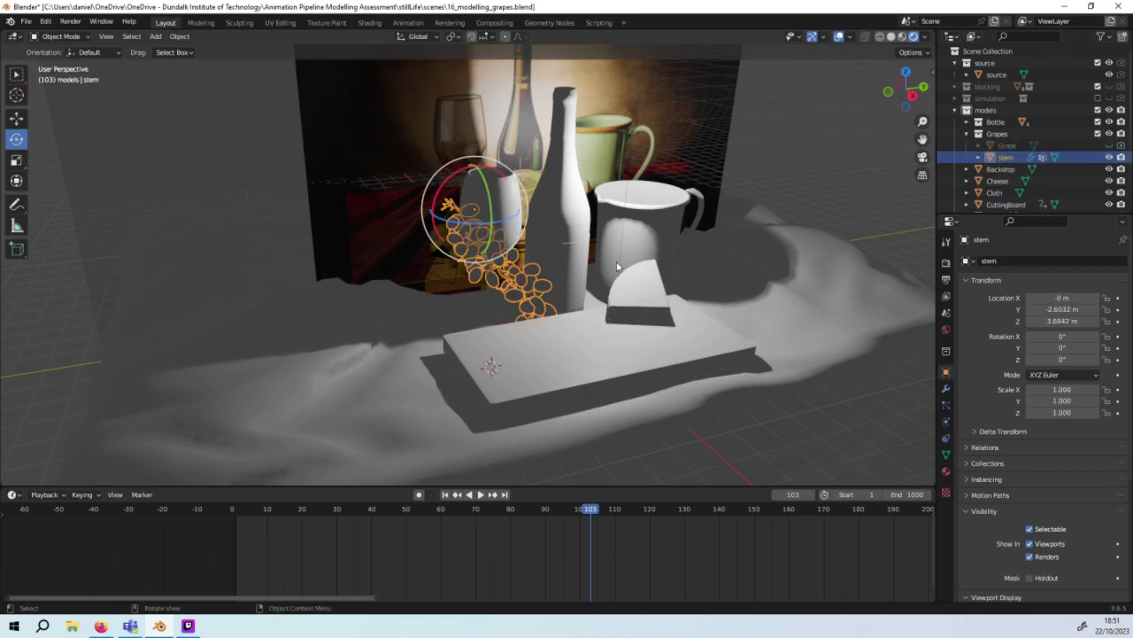
Step: Shift the grape bunch along X and give it a first tilt about Y
key("g")
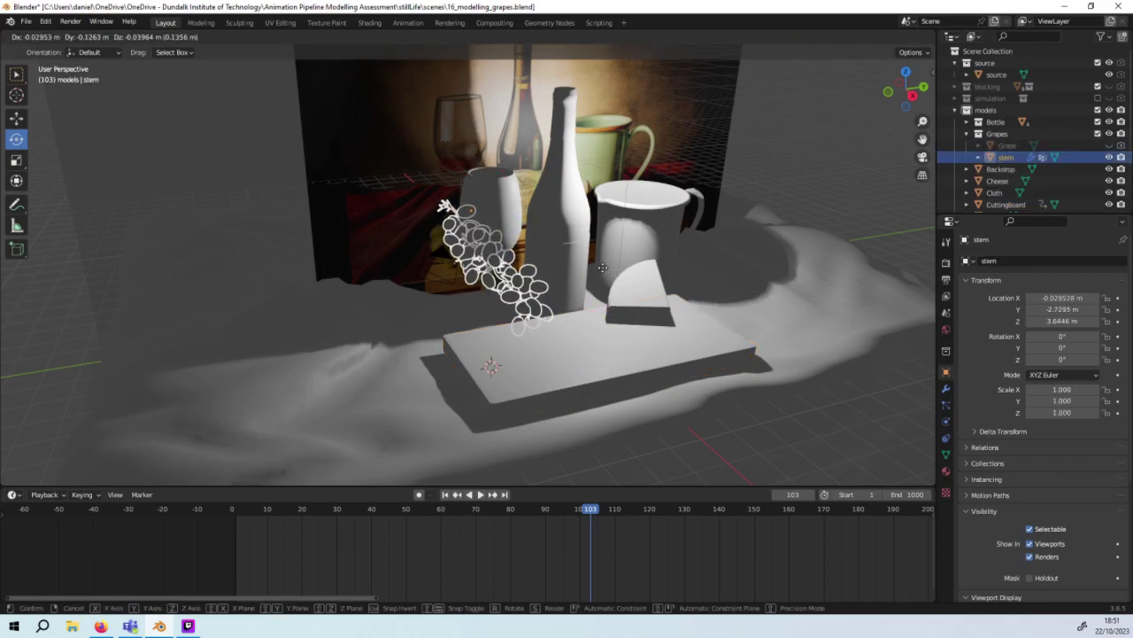
key("x")
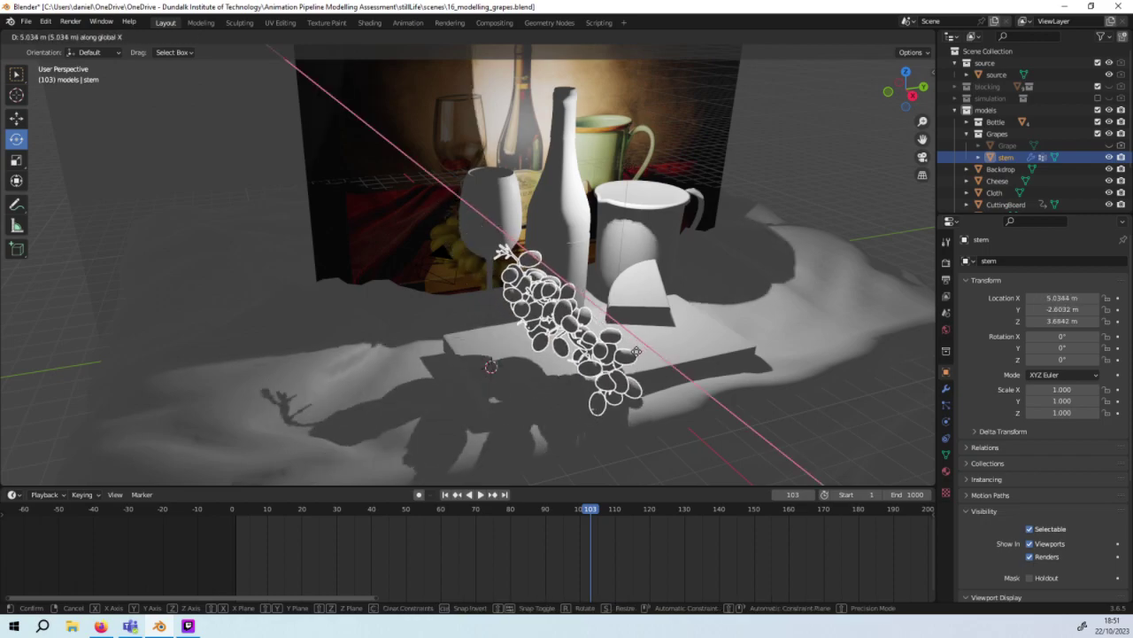
left_click(658, 339)
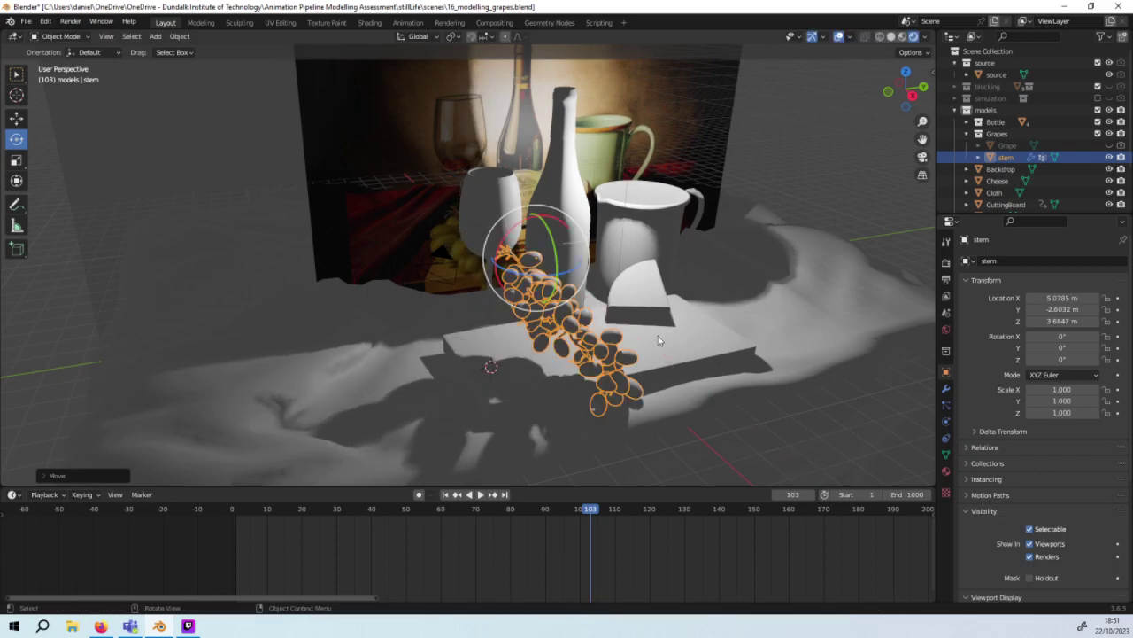
middle_click_drag(673, 310, 748, 264)
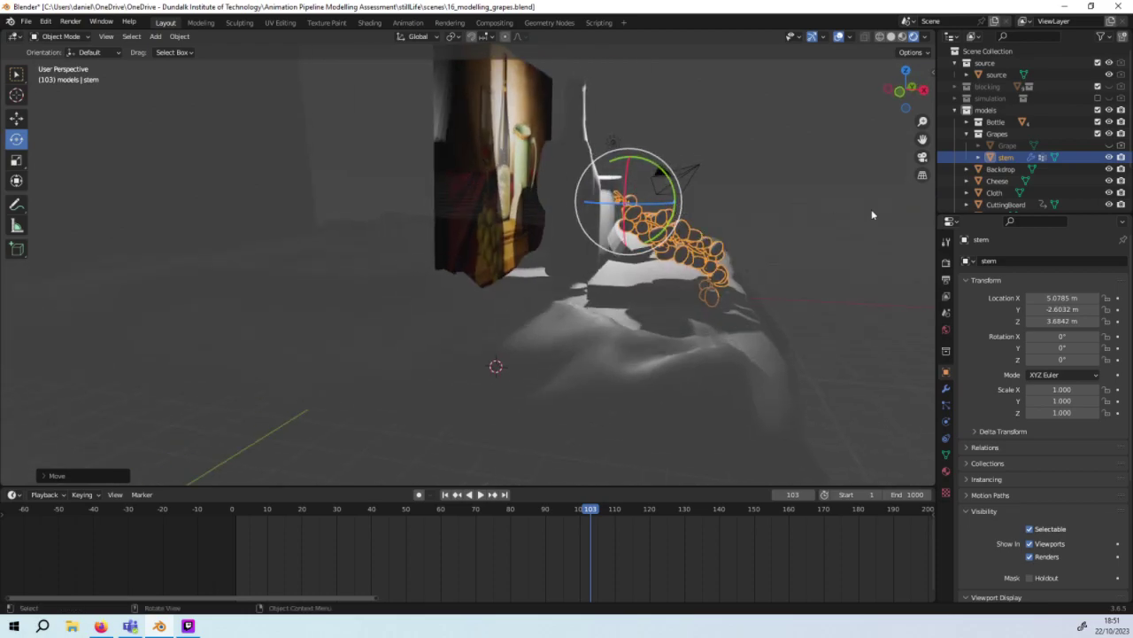
middle_click_drag(872, 209, 765, 240)
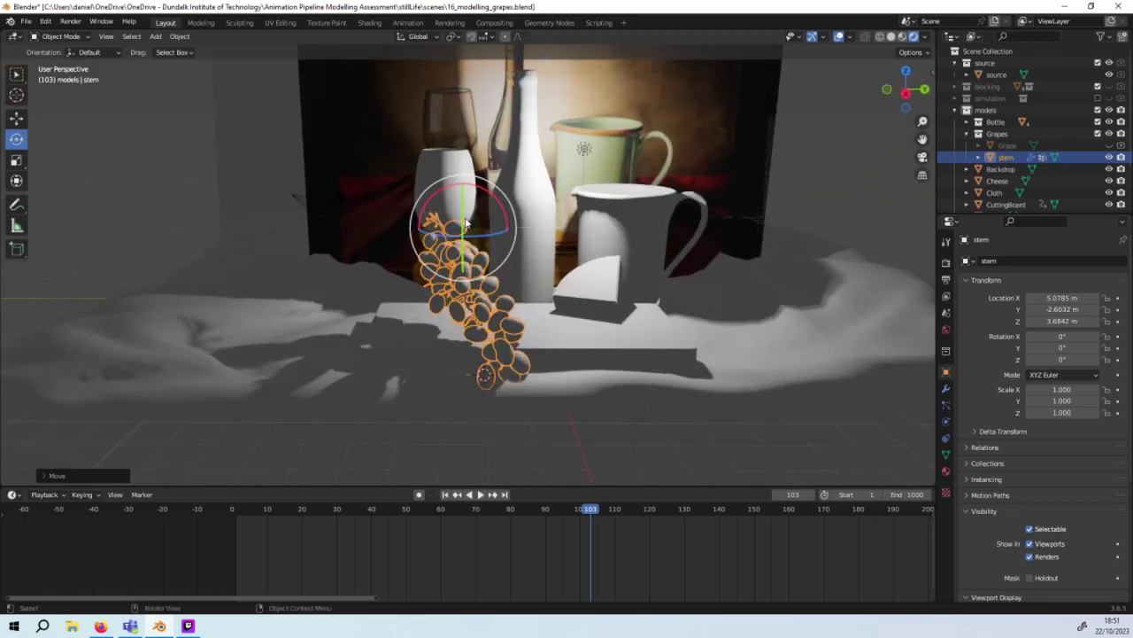
left_click_drag(466, 223, 465, 204)
middle_click_drag(465, 204, 589, 205)
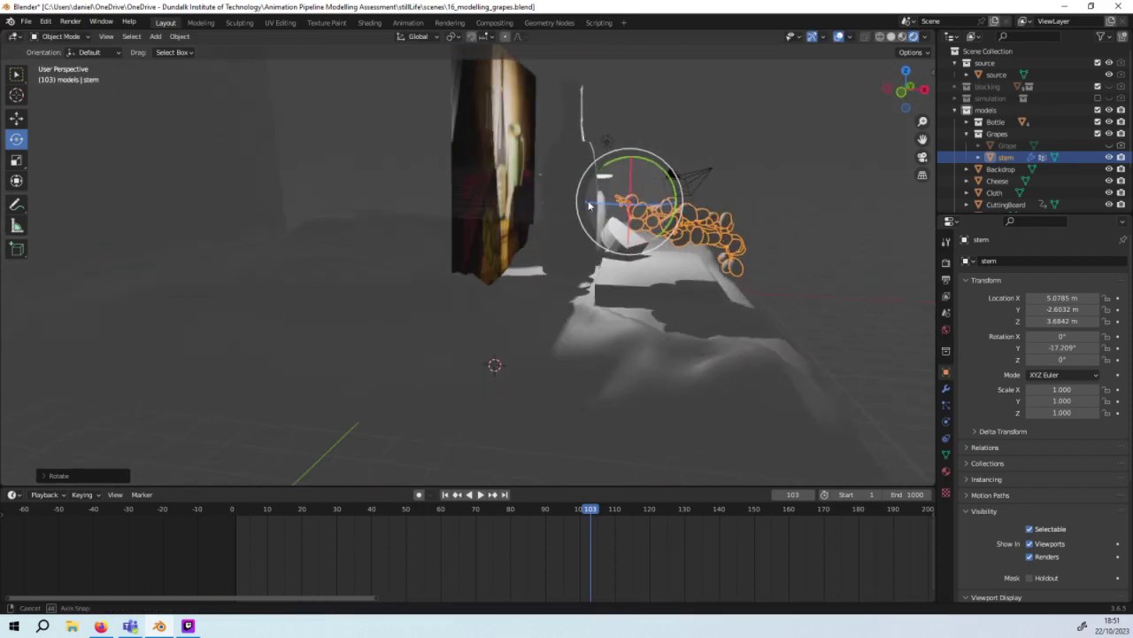
Step: Lower the bunch onto the board, move it to X 5.3278 m, and tilt it to -18.749° Y
key("g")
key("z")
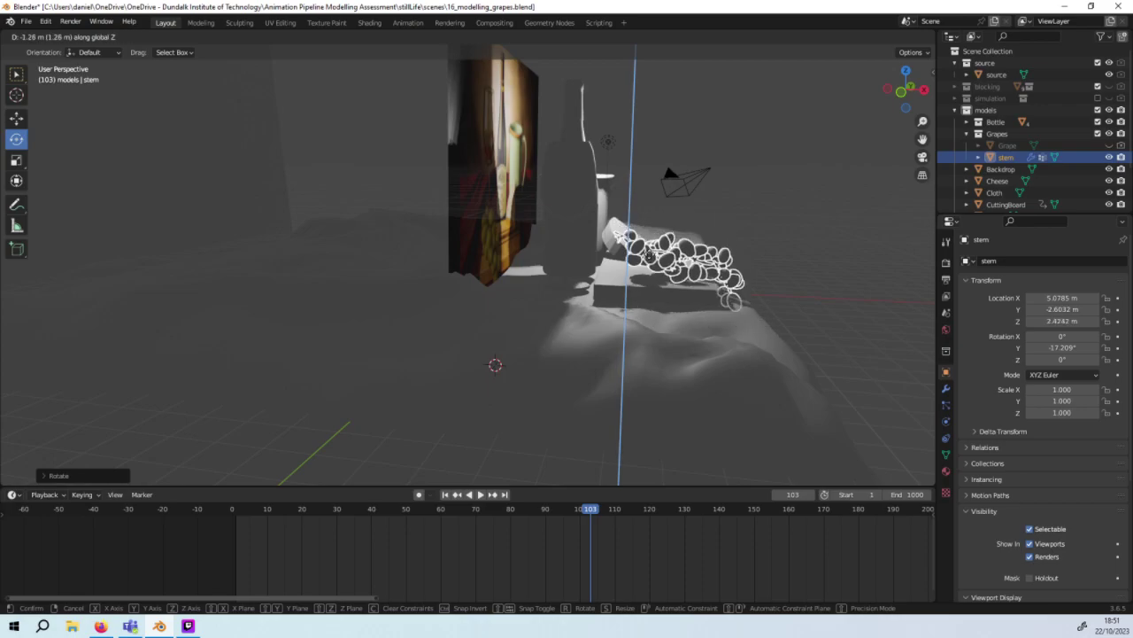
left_click(804, 271)
mouse_move(804, 271)
middle_mouse_down()
mouse_move(713, 238)
mouse_move(777, 259)
middle_mouse_up()
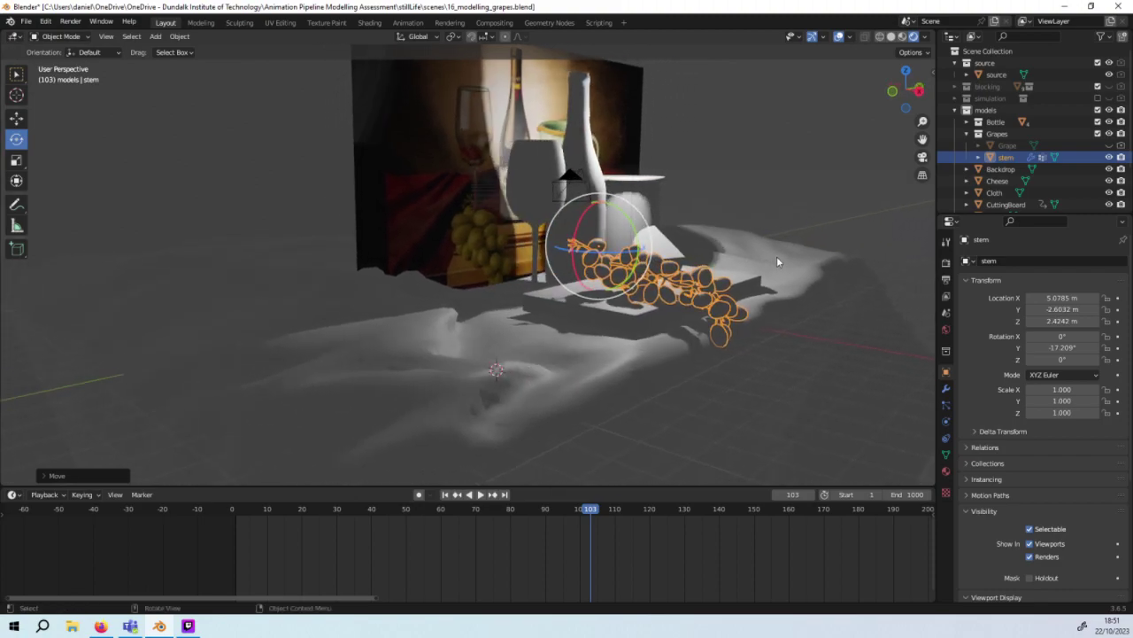
key("g")
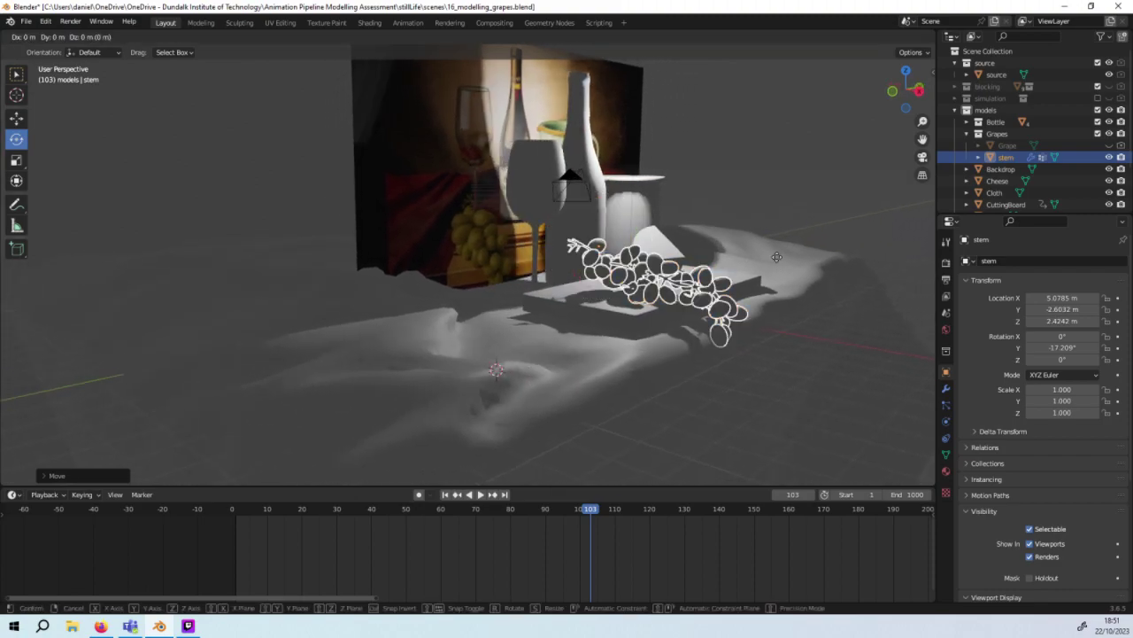
key("x")
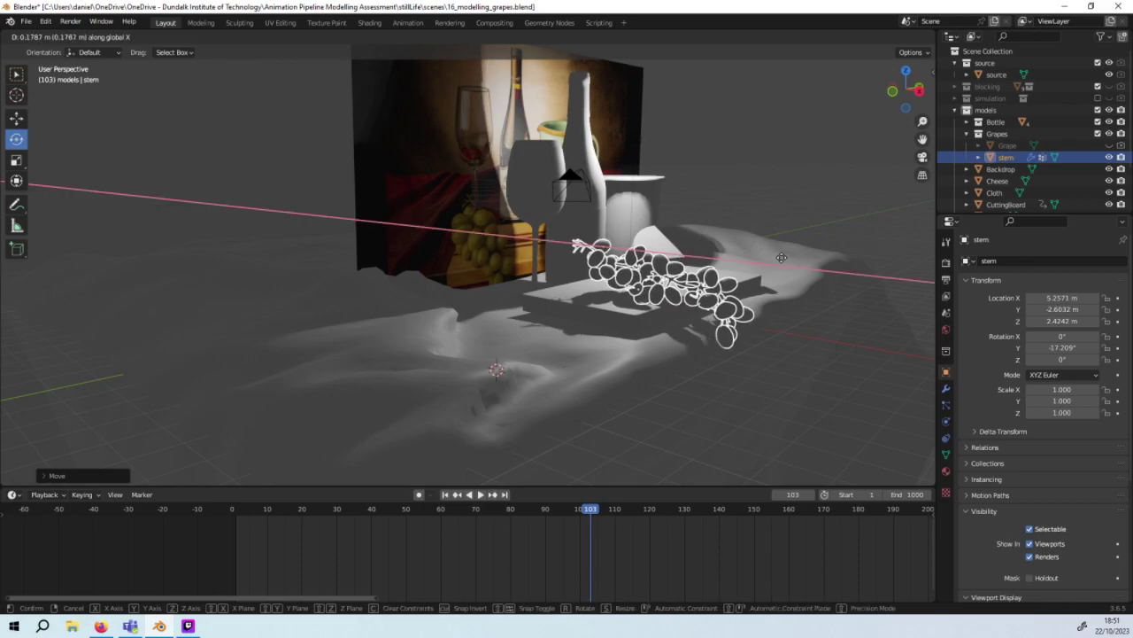
left_click(783, 263)
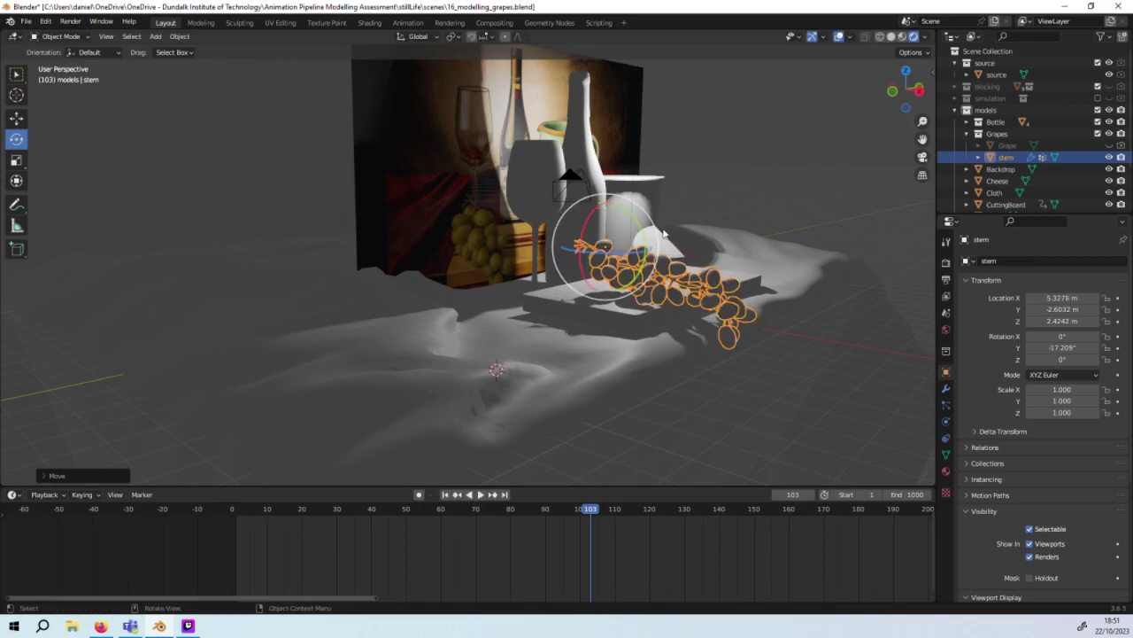
left_click_drag(624, 213, 619, 202)
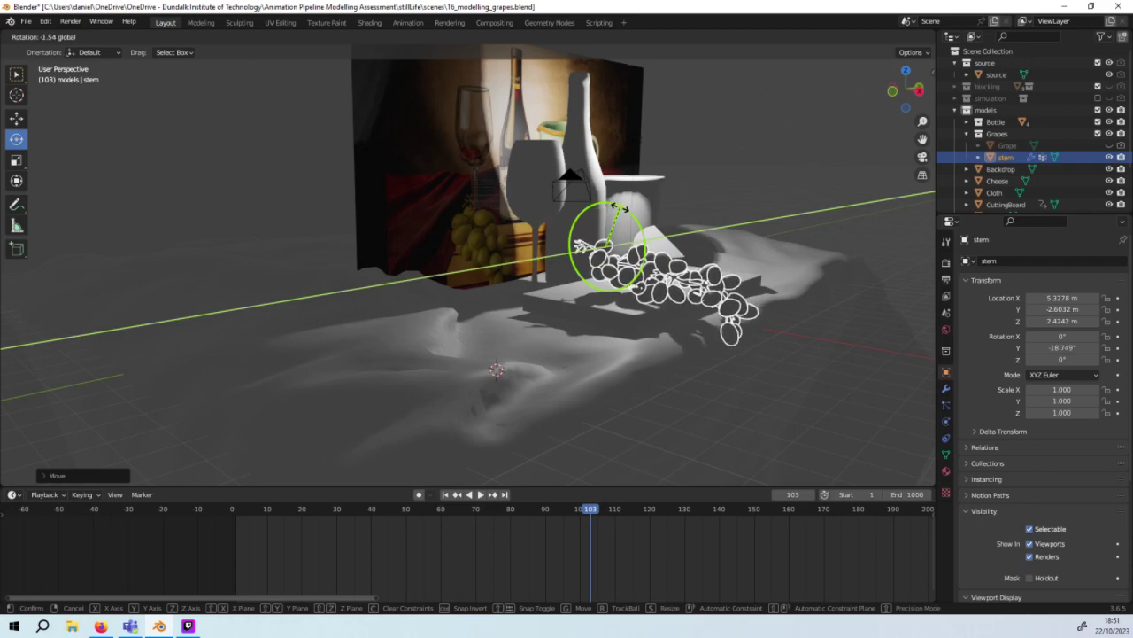
left_click(664, 225)
mouse_move(731, 246)
middle_mouse_down()
mouse_move(561, 251)
mouse_move(602, 247)
middle_mouse_up()
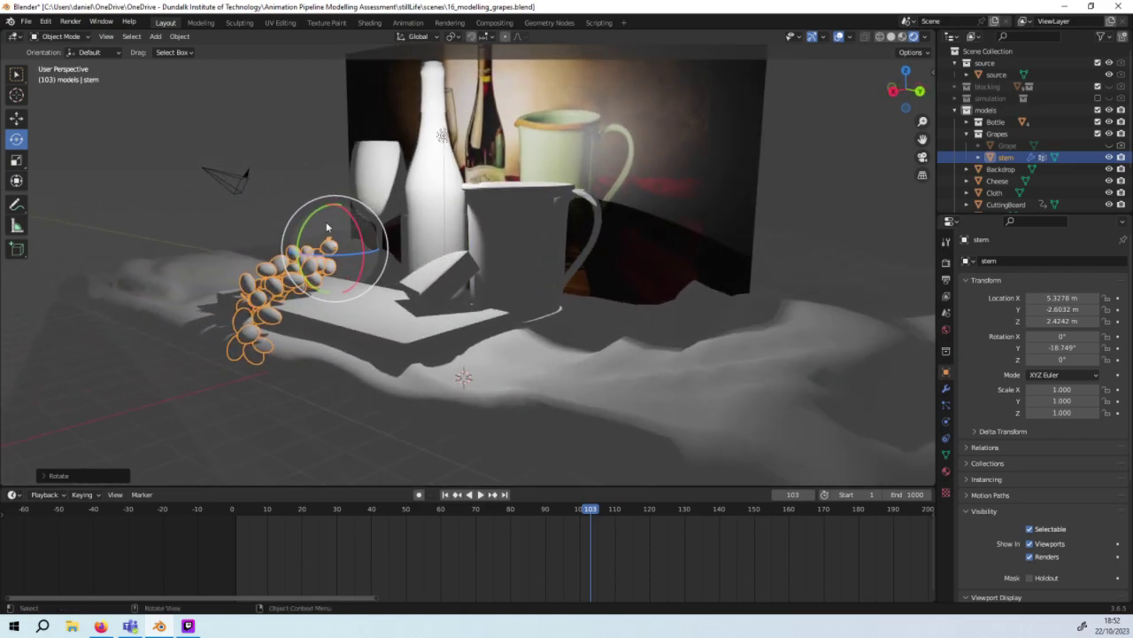
Step: Tilt the grapes further about Y and shift the bunch along the Y axis
left_click_drag(315, 222, 310, 222)
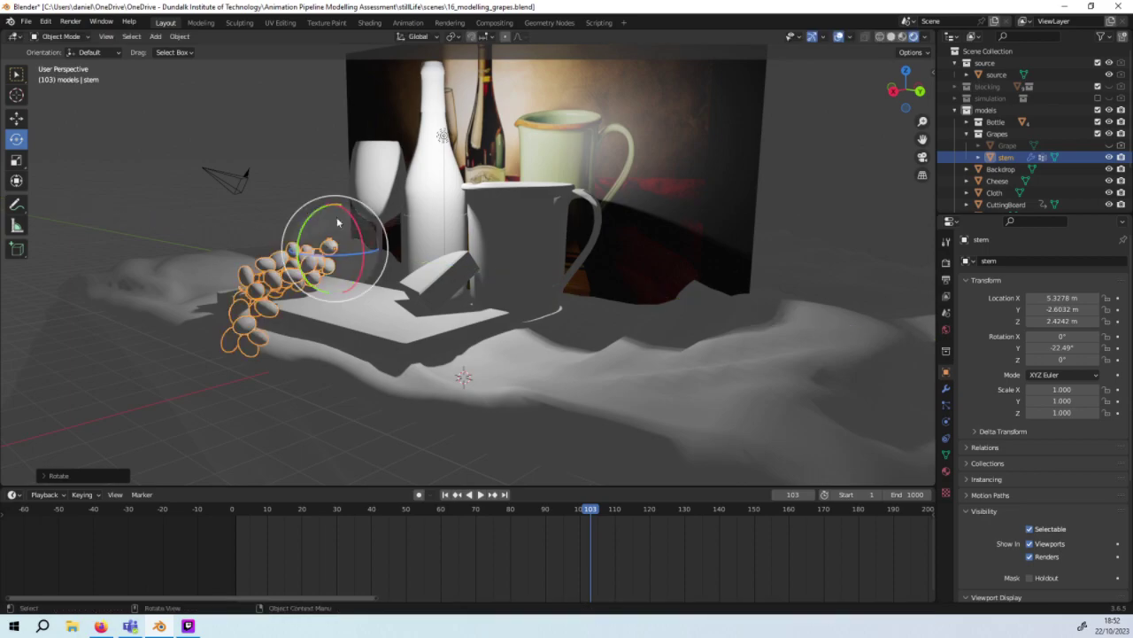
mouse_move(315, 230)
middle_mouse_down()
mouse_move(658, 283)
mouse_move(597, 276)
middle_mouse_up()
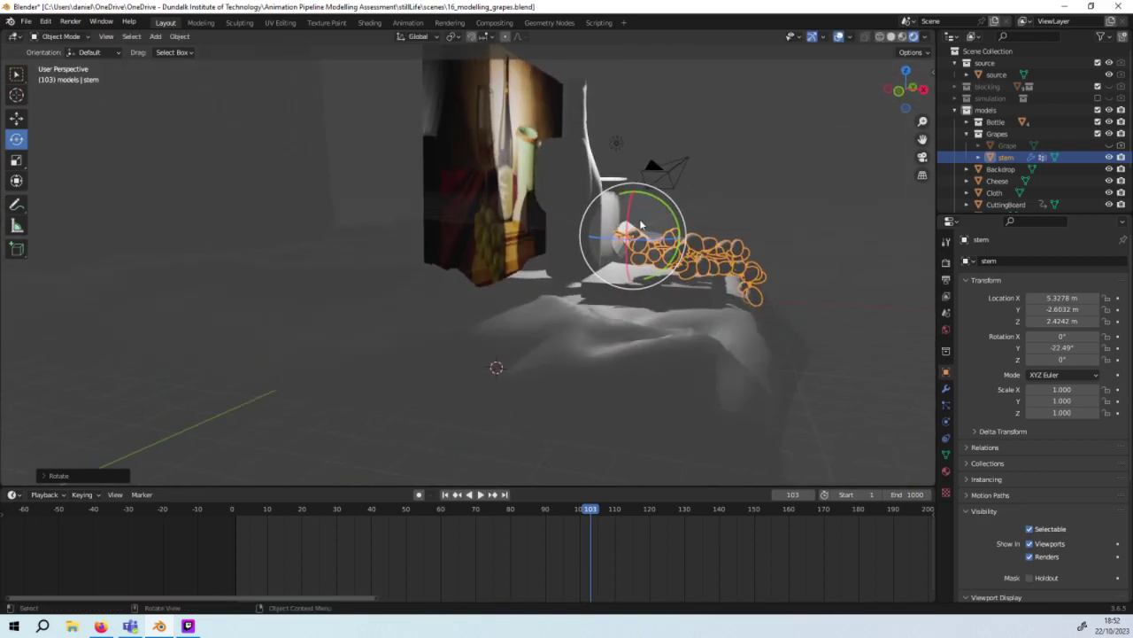
key("g")
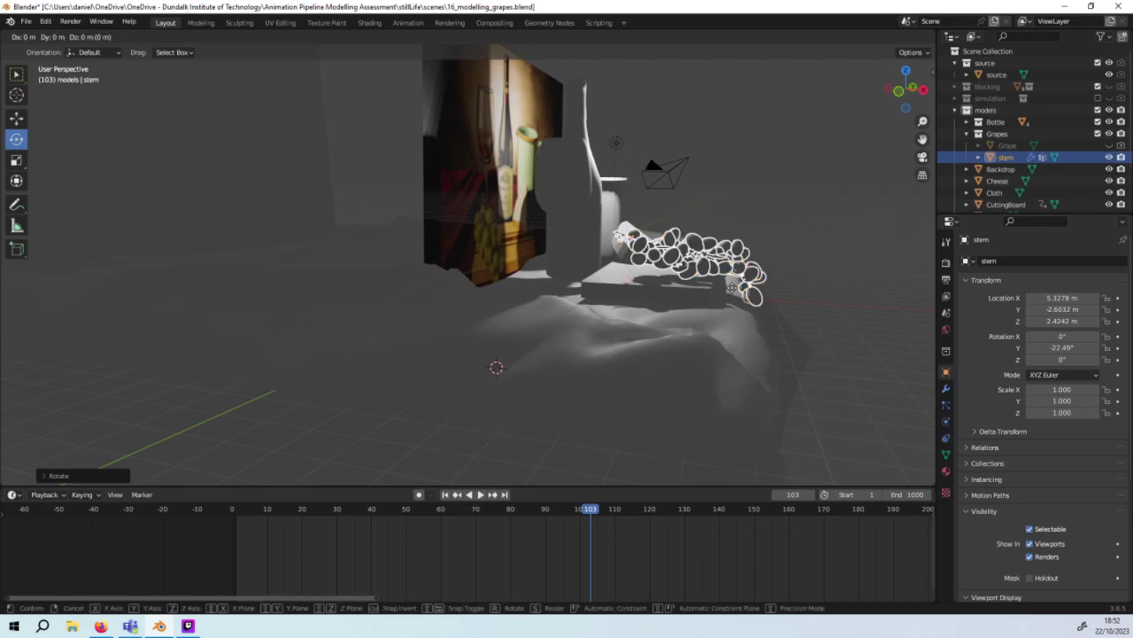
key("y")
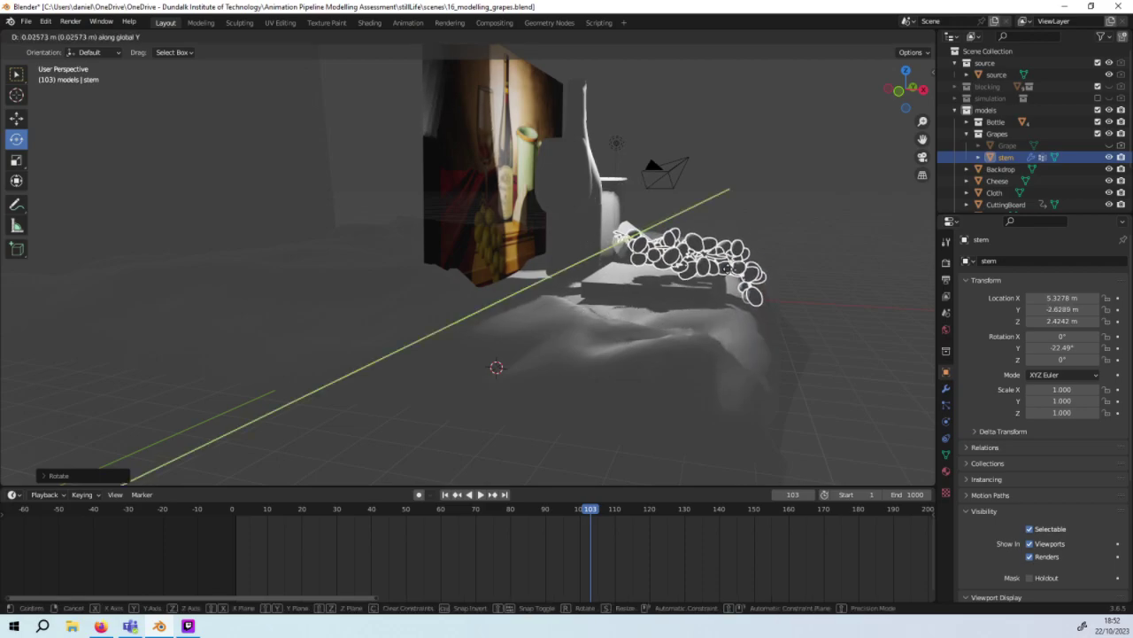
left_click(729, 274)
Step: Place the bunch at Z 2.2847 m and X 4.8129 m with a -27.641° Y tilt
key("g")
key("z")
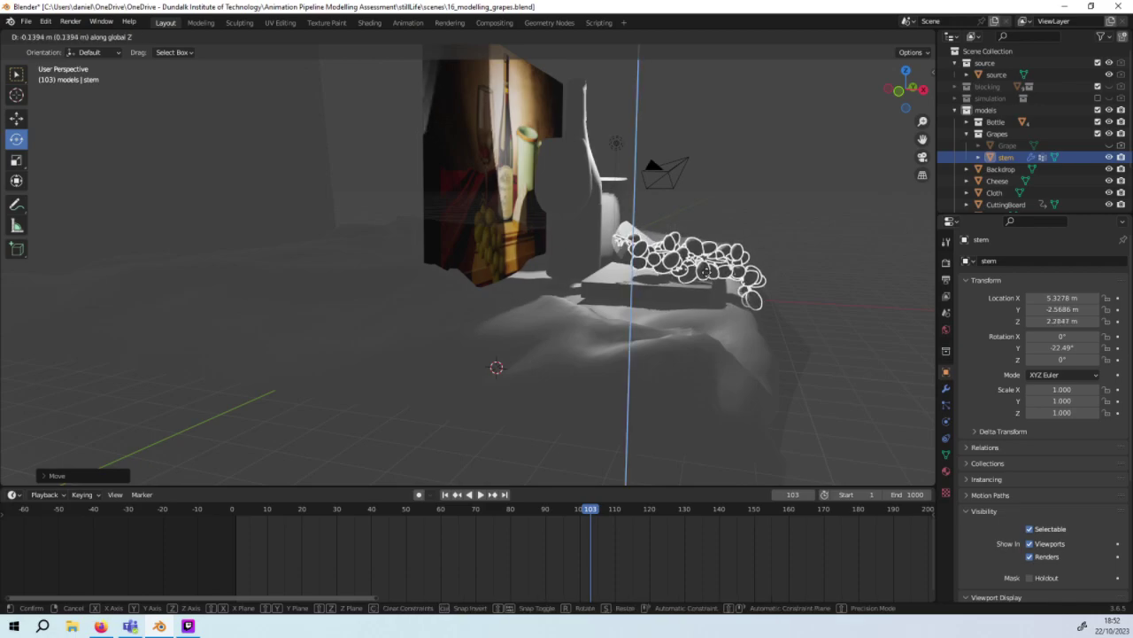
left_click(709, 277)
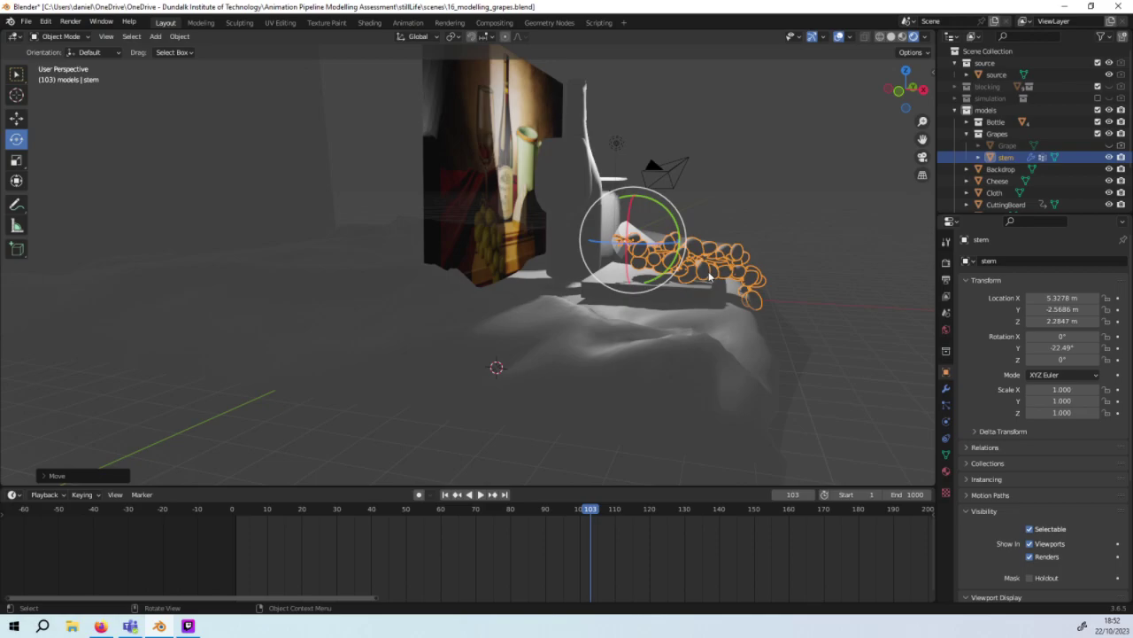
key("g")
key("x")
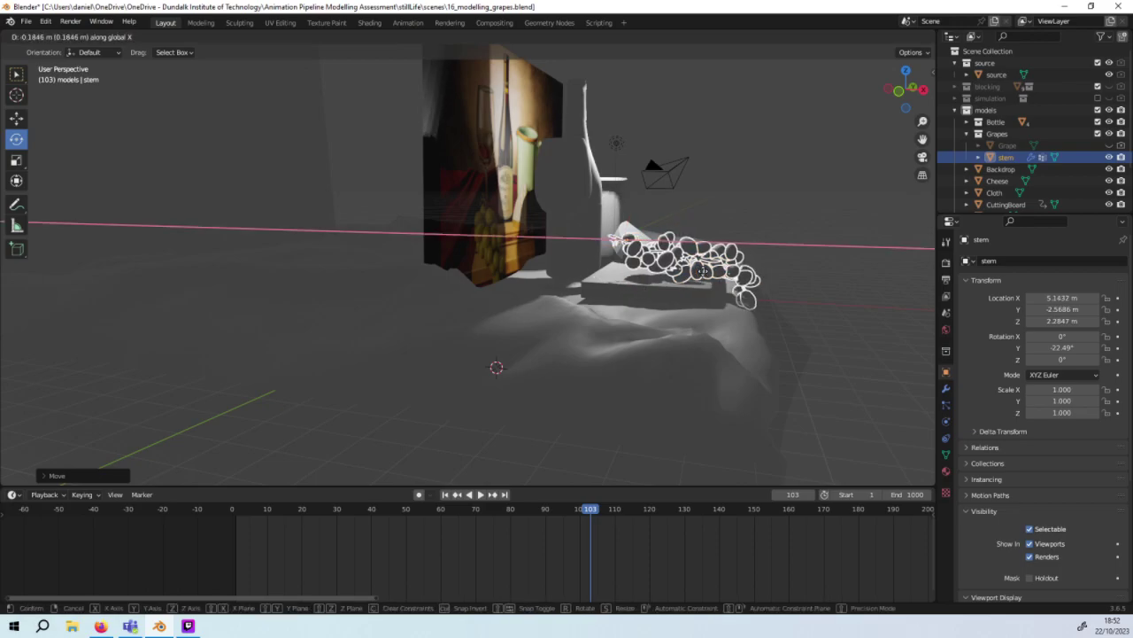
left_click(682, 269)
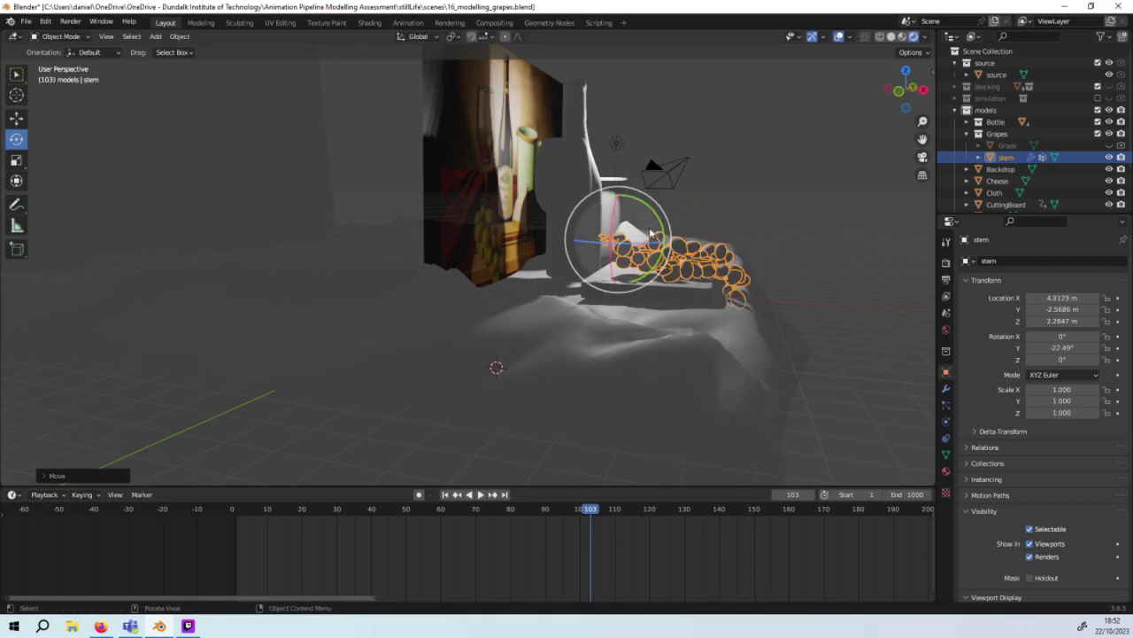
left_click_drag(652, 226, 650, 207)
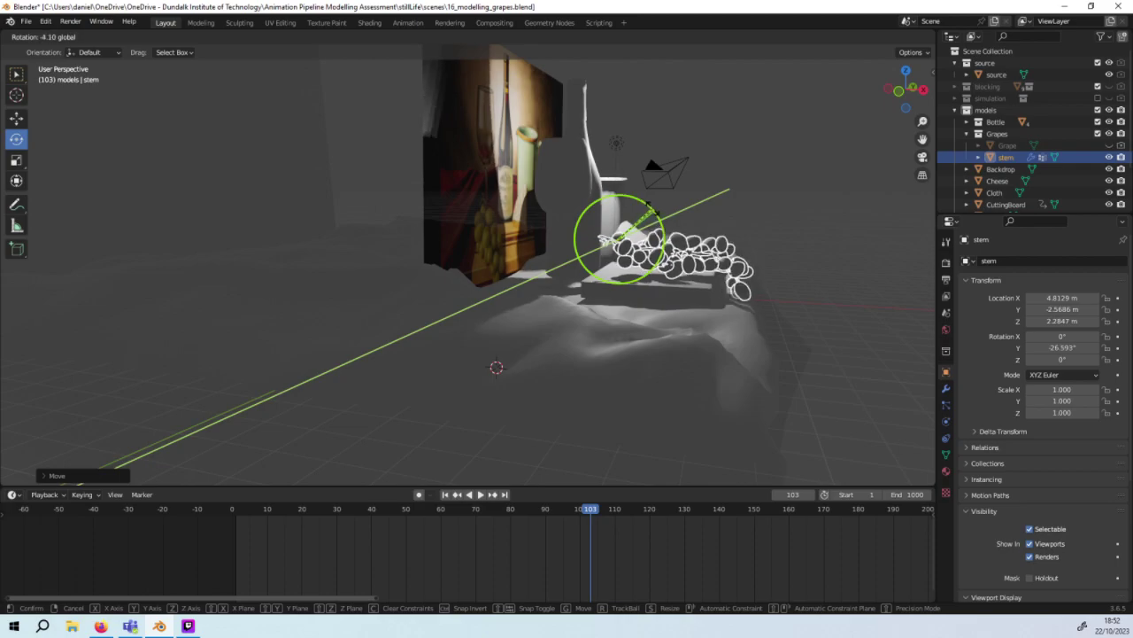
left_click(650, 207)
middle_click_drag(650, 208, 609, 228)
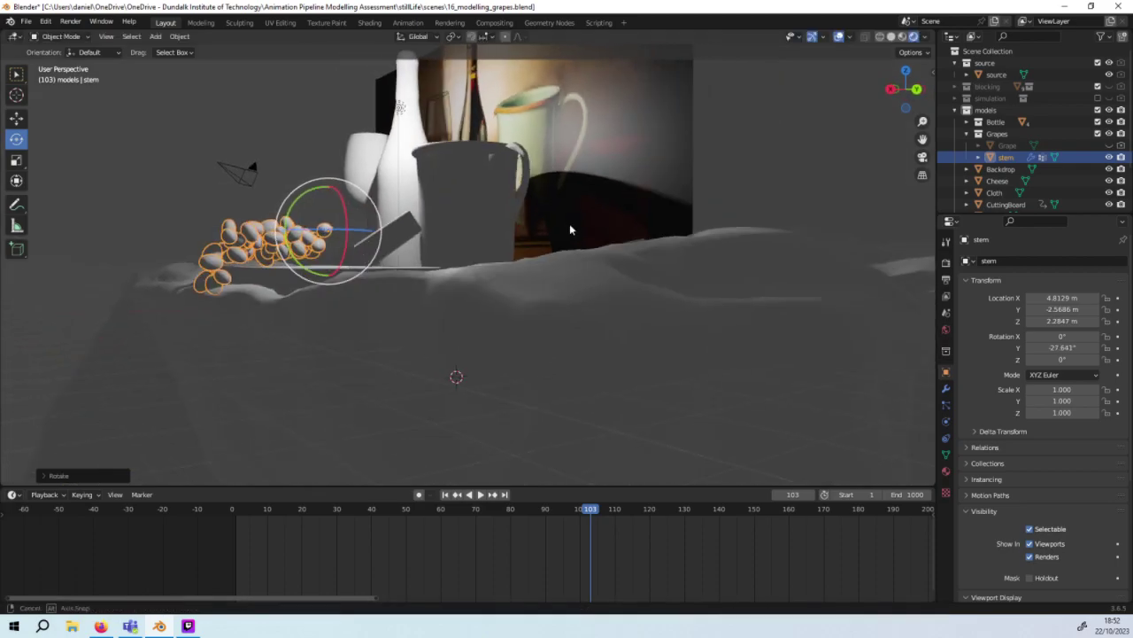
Step: Switch to Material Preview shading and frame the grape bunch in a side view
left_click(901, 37)
mouse_move(718, 189)
middle_mouse_down()
mouse_move(812, 233)
mouse_move(784, 243)
mouse_move(800, 227)
mouse_move(774, 236)
mouse_move(784, 219)
mouse_move(785, 239)
mouse_move(787, 227)
mouse_move(738, 247)
mouse_move(697, 212)
middle_mouse_up()
key("KP_3")
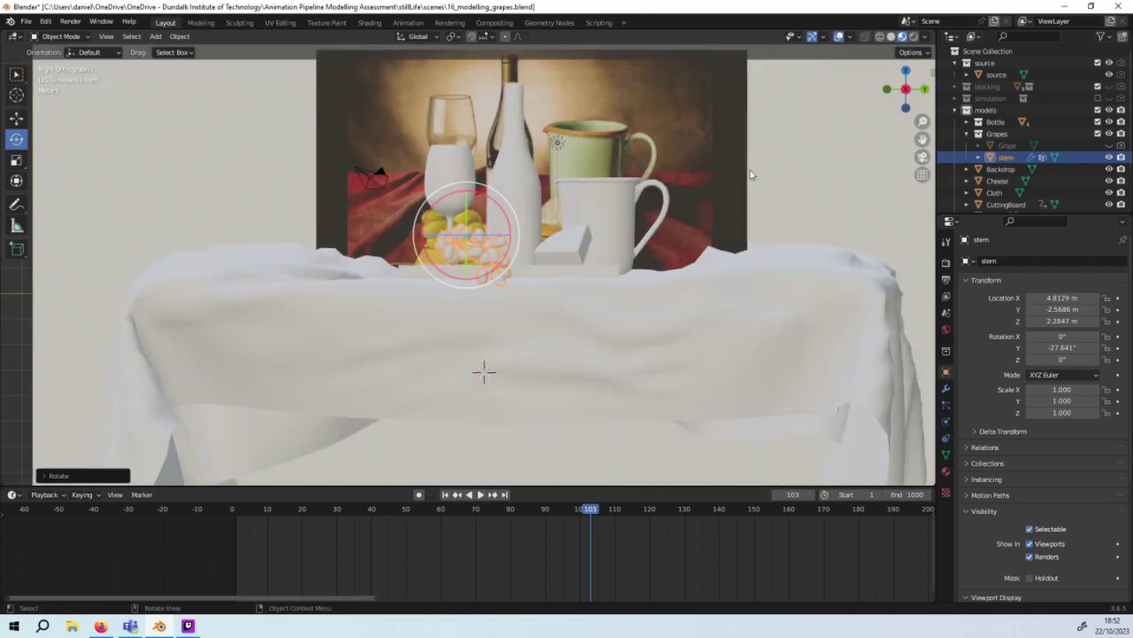
scroll(501, 183, "up", 5)
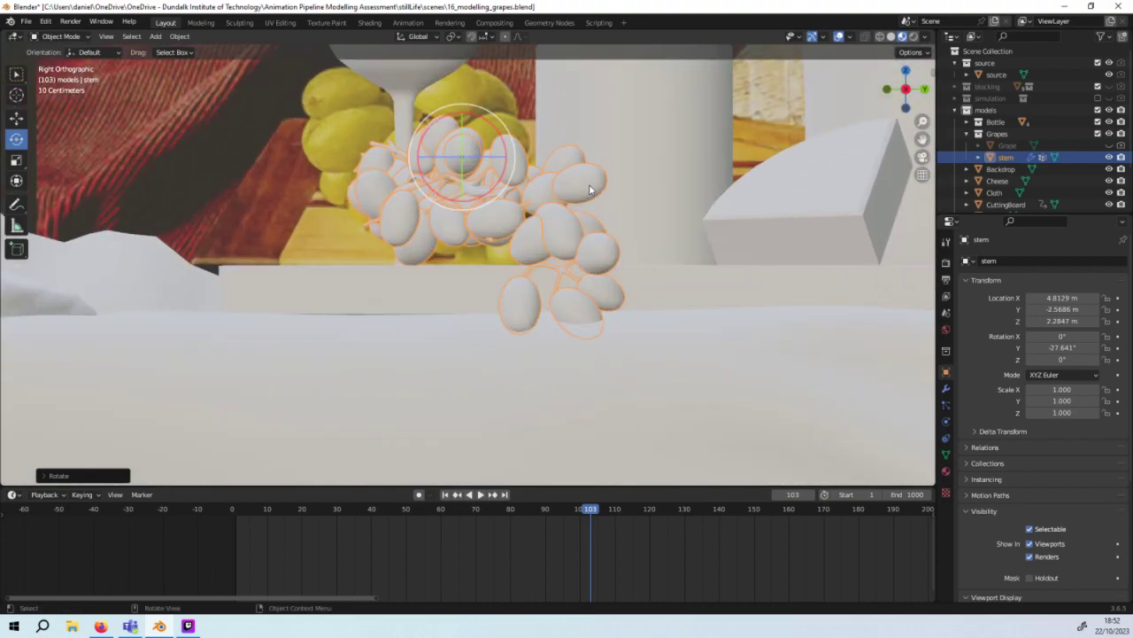
key("KP_5")
key("KP_Decimal")
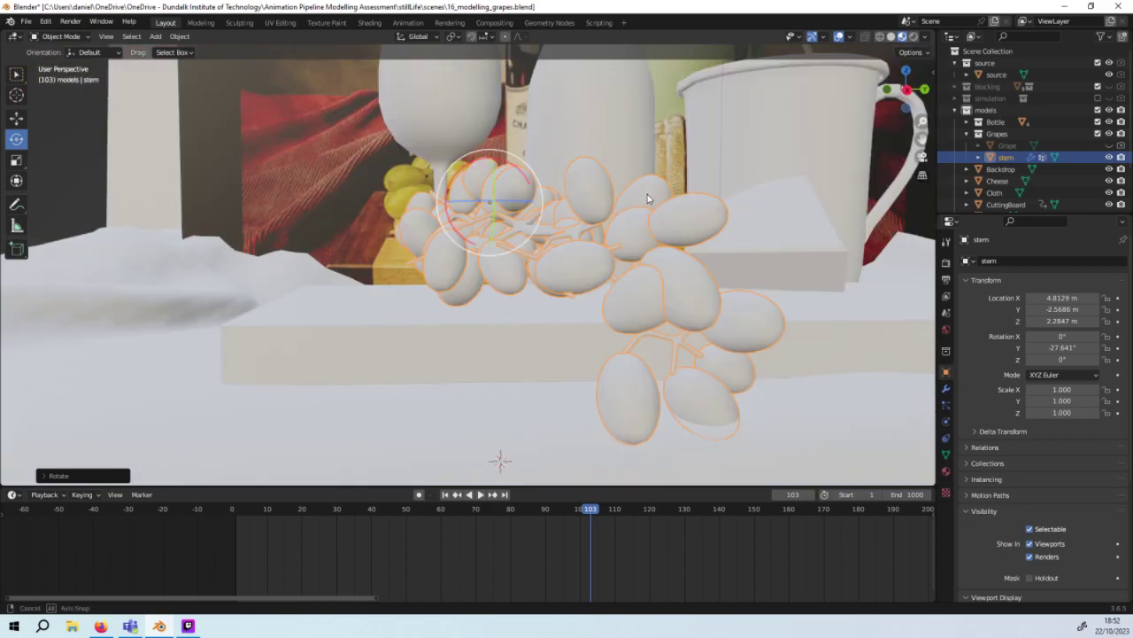
middle_click_drag(647, 193, 658, 208)
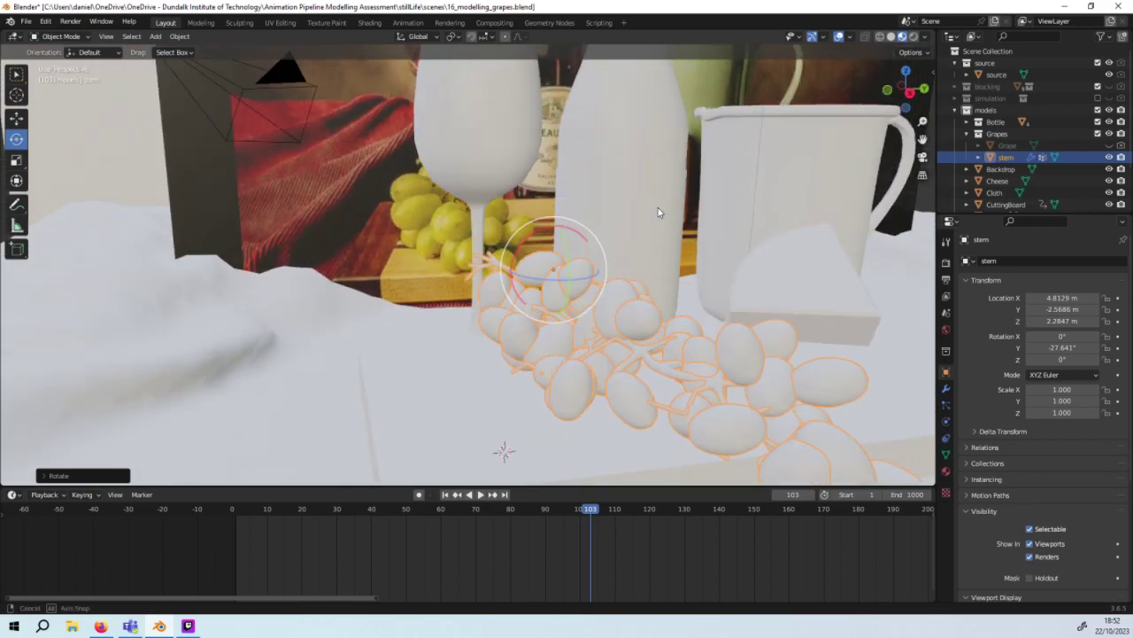
Step: Enter Edit Mode on the stem, box-select its top vertices, and raise them along Z
left_click(61, 37)
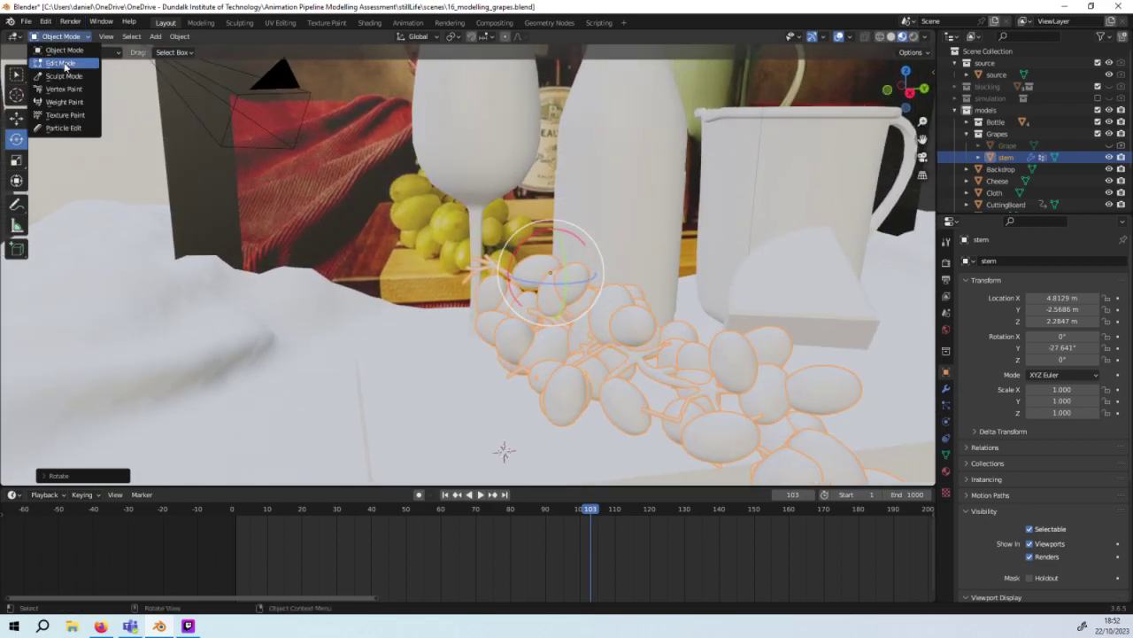
left_click(58, 68)
key("b")
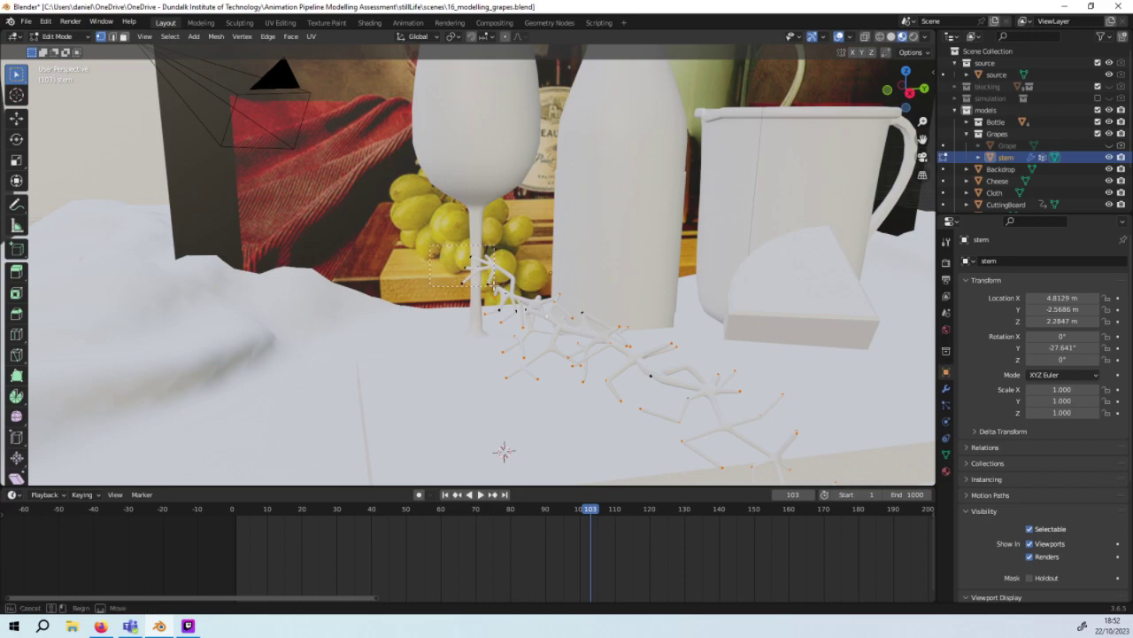
mouse_move(492, 266)
middle_mouse_down()
mouse_move(779, 461)
mouse_move(558, 264)
middle_mouse_up()
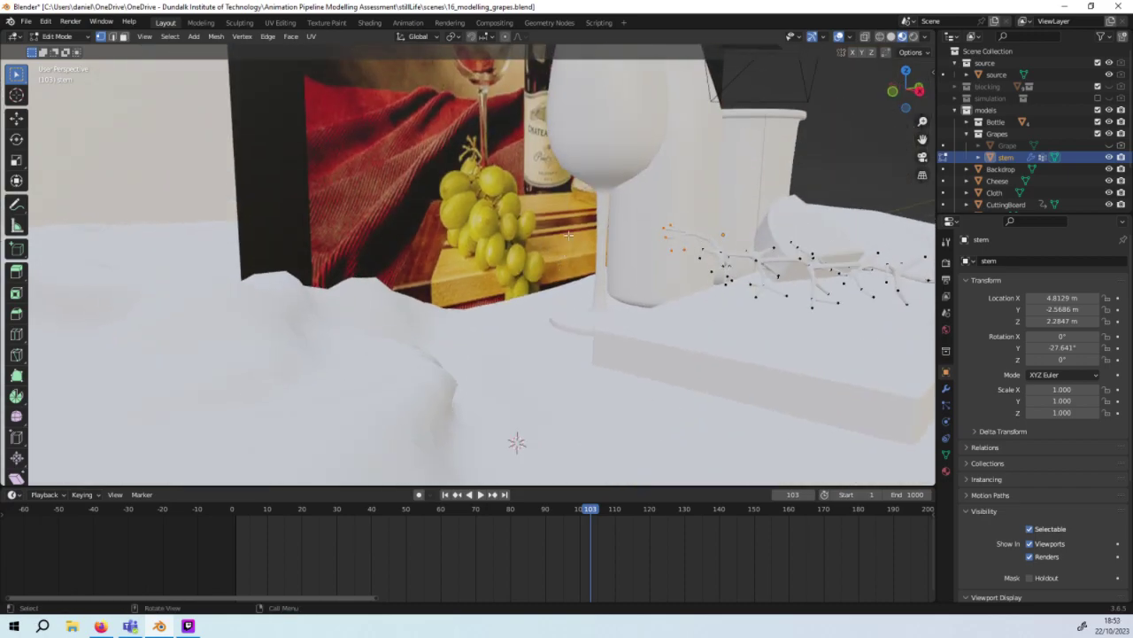
key("g")
key("z")
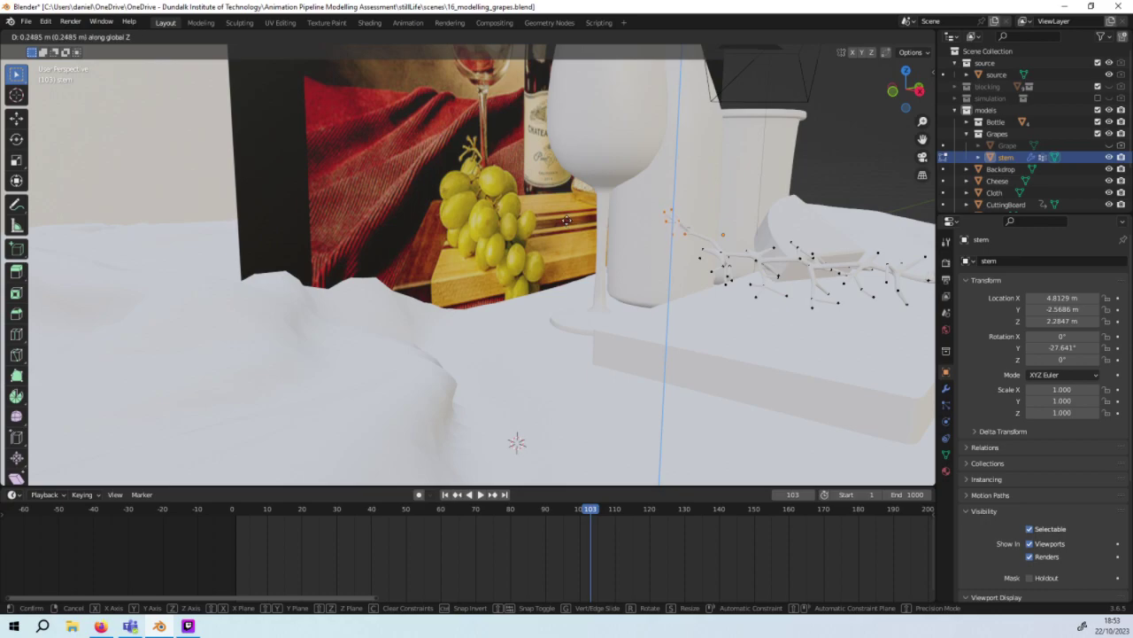
left_click(564, 225)
mouse_move(592, 225)
middle_mouse_down()
mouse_move(623, 218)
mouse_move(632, 237)
mouse_move(614, 238)
mouse_move(623, 283)
mouse_move(666, 305)
middle_mouse_up()
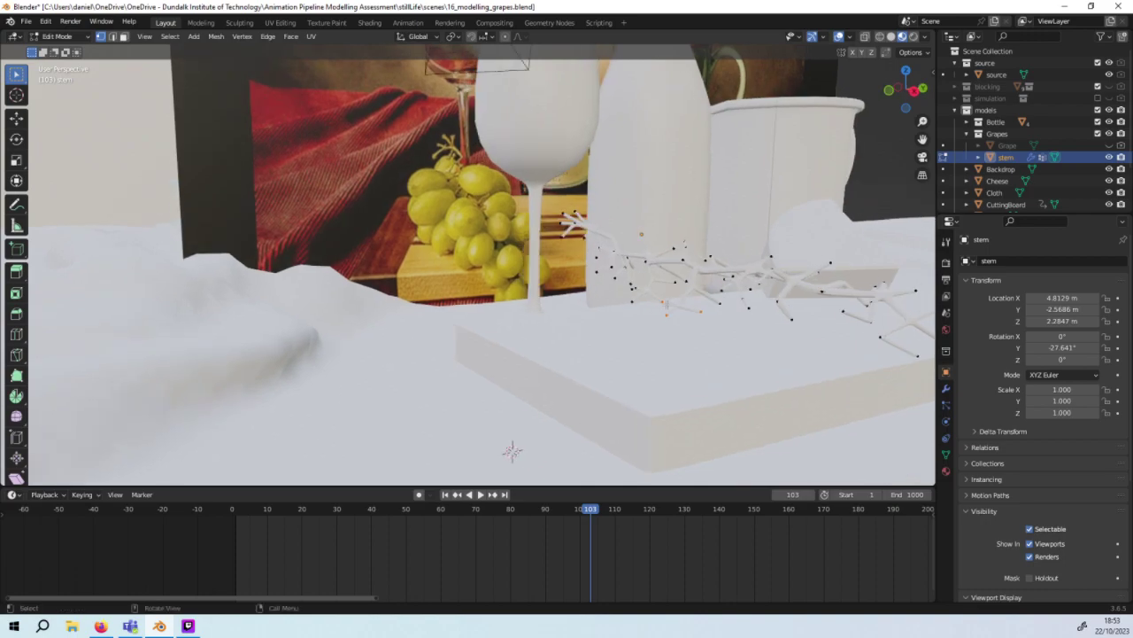
Step: Raise the stem vertices again, then select the lower stem vertices and move them on Z
key("g")
key("z")
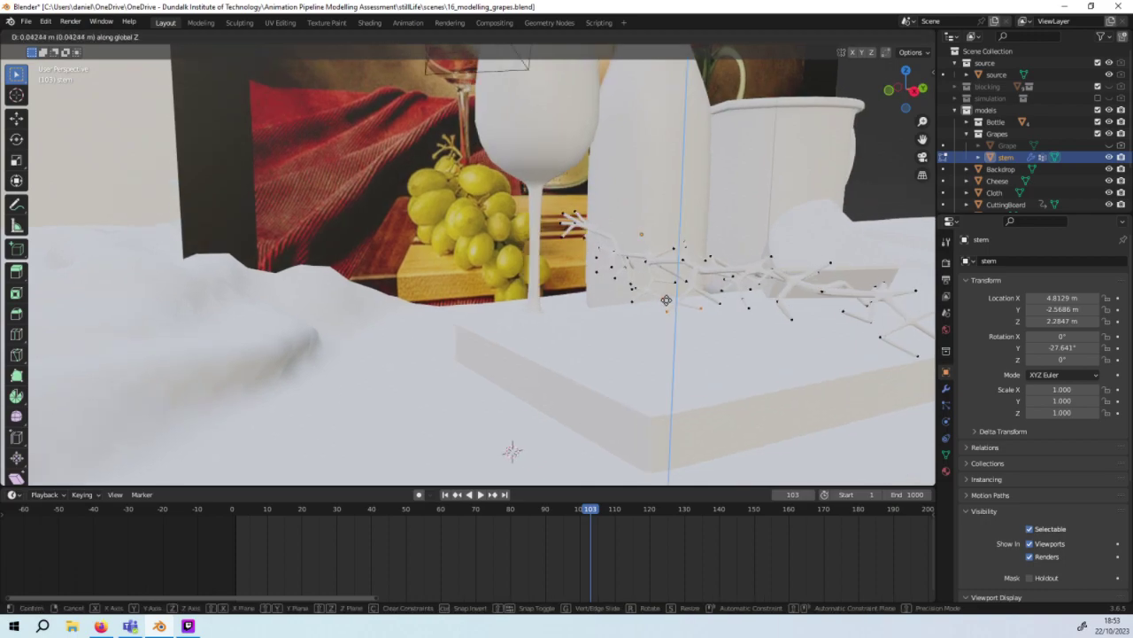
left_click(666, 298)
middle_click_drag(666, 298, 735, 310)
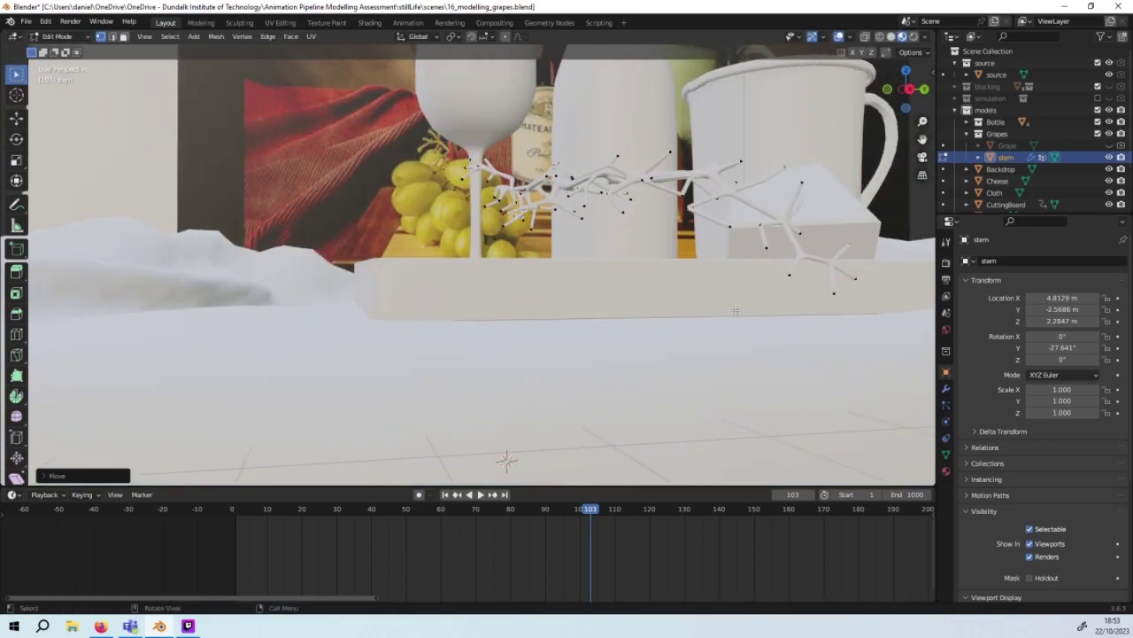
middle_click_drag(841, 352, 804, 348)
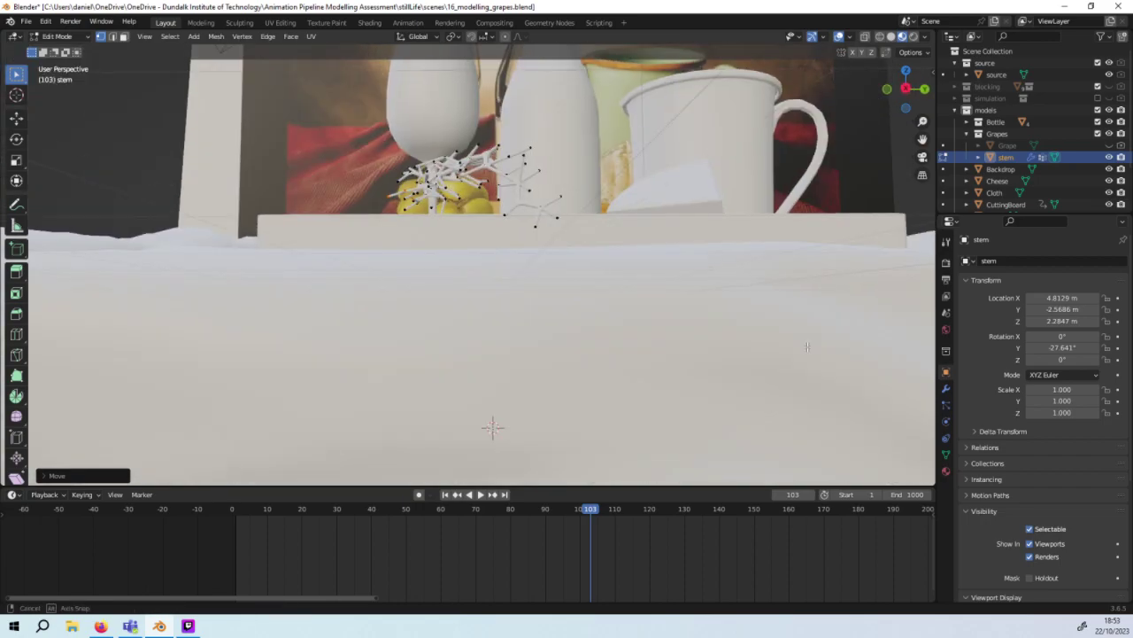
left_click_drag(735, 310, 612, 259)
key("g")
key("z")
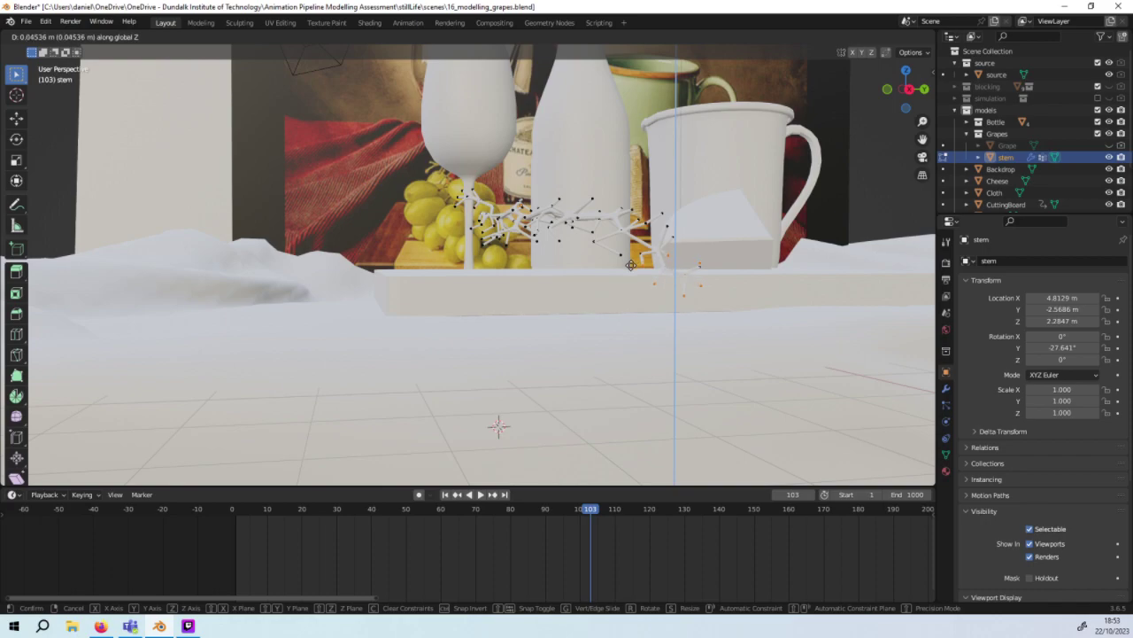
left_click(632, 264)
middle_click_drag(632, 264, 689, 263)
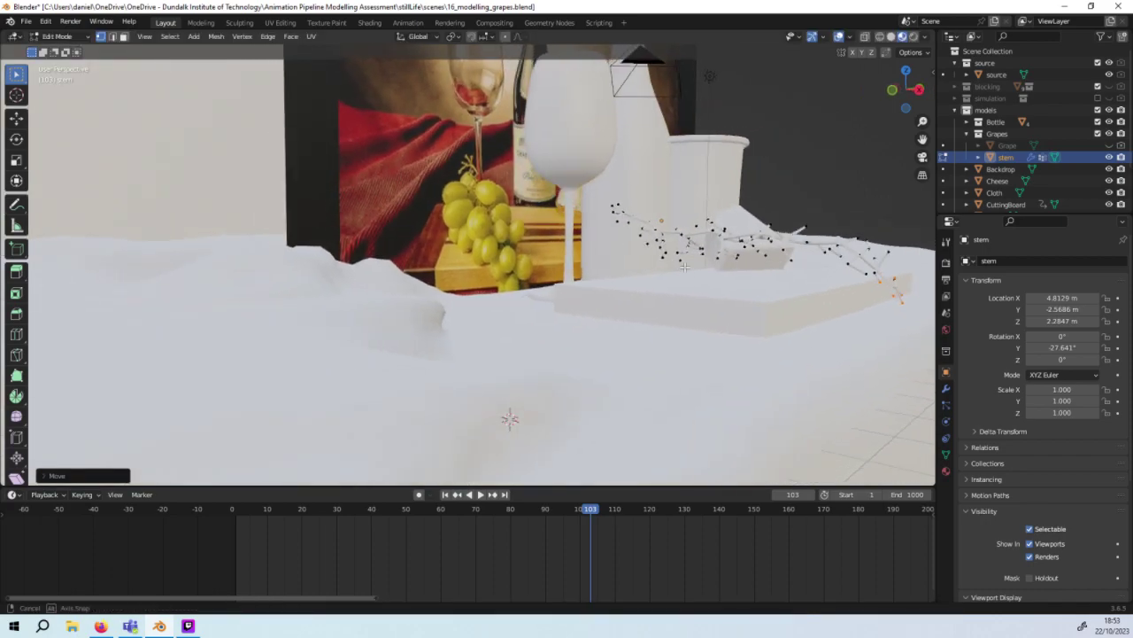
middle_click_drag(689, 263, 736, 336)
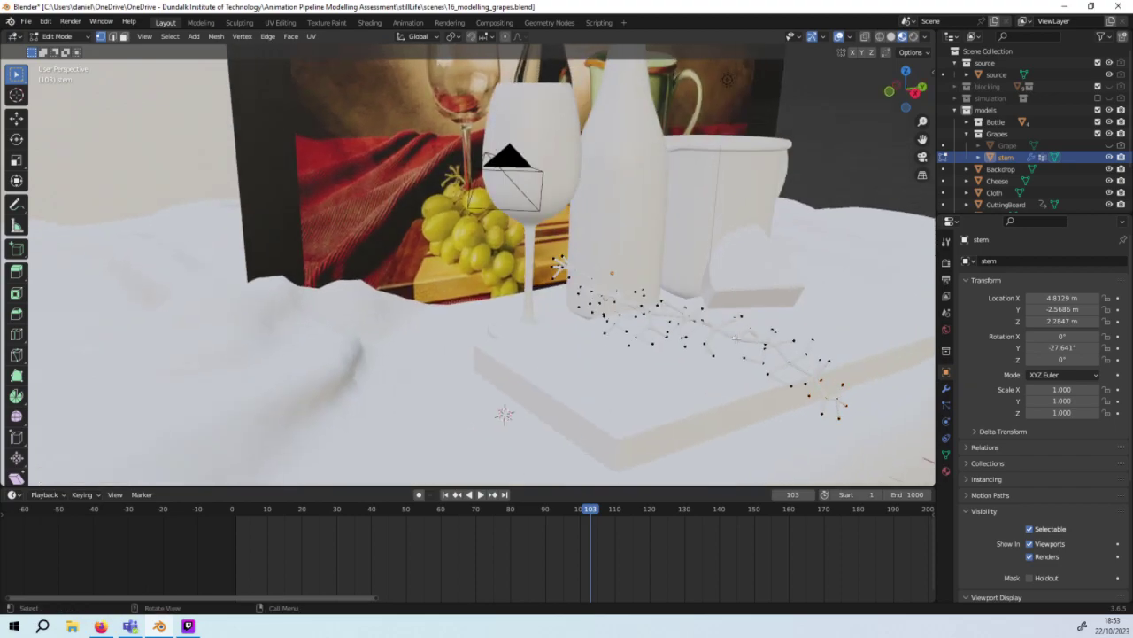
mouse_move(558, 264)
middle_mouse_down()
mouse_move(761, 321)
mouse_move(618, 204)
middle_mouse_up()
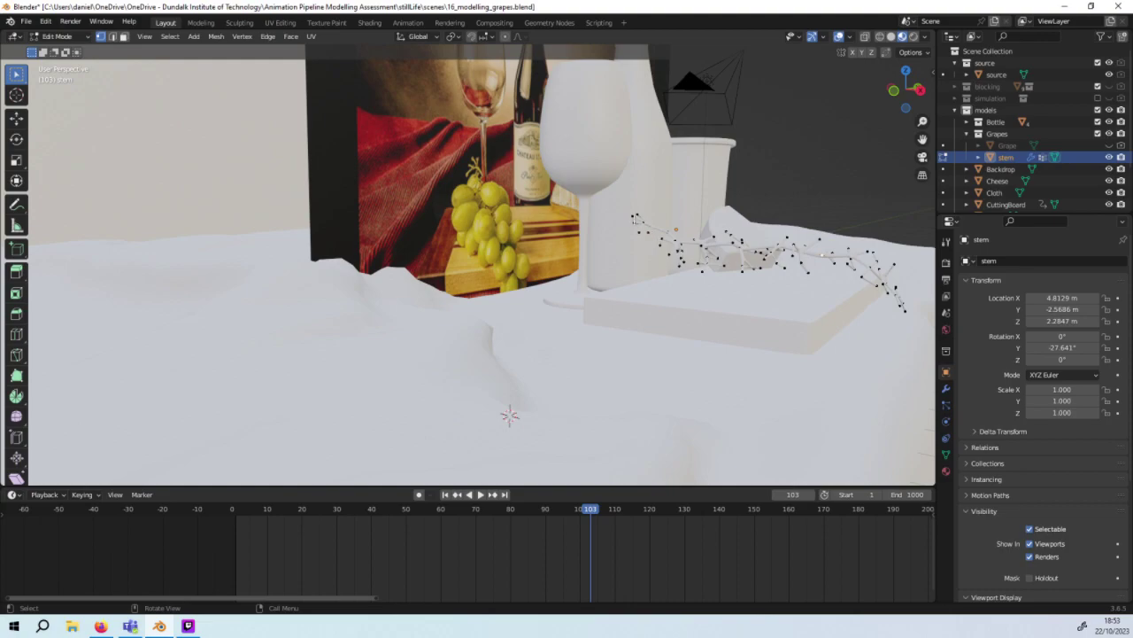
Step: Raise the stem vertices near the glass along Z and rotate them
left_click_drag(692, 278, 691, 280)
key("g")
key("z")
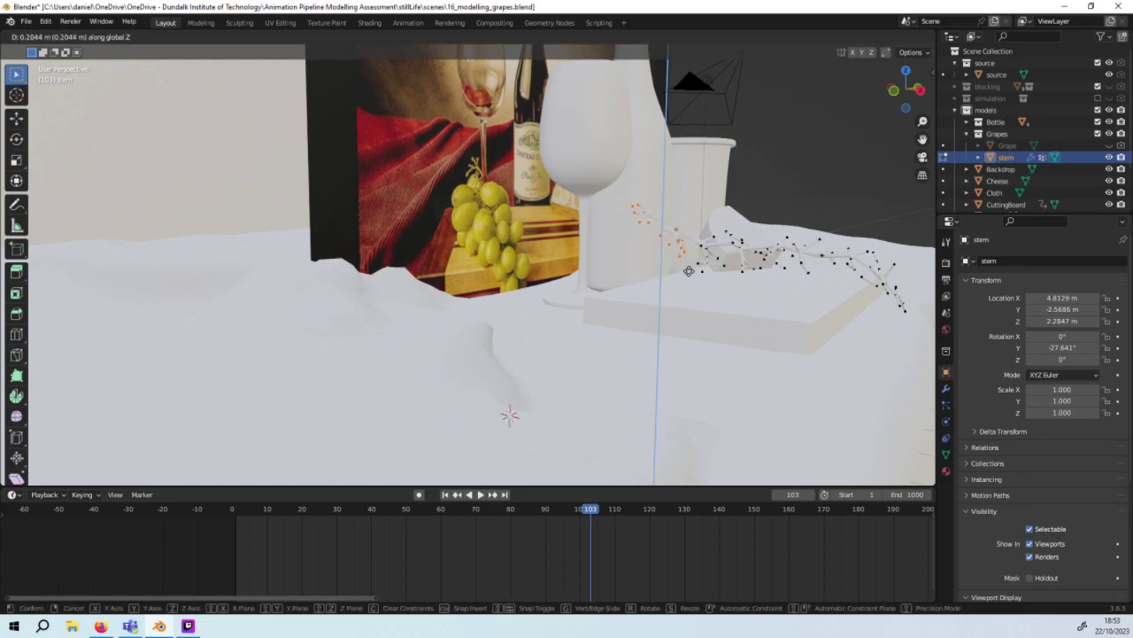
left_click(686, 270)
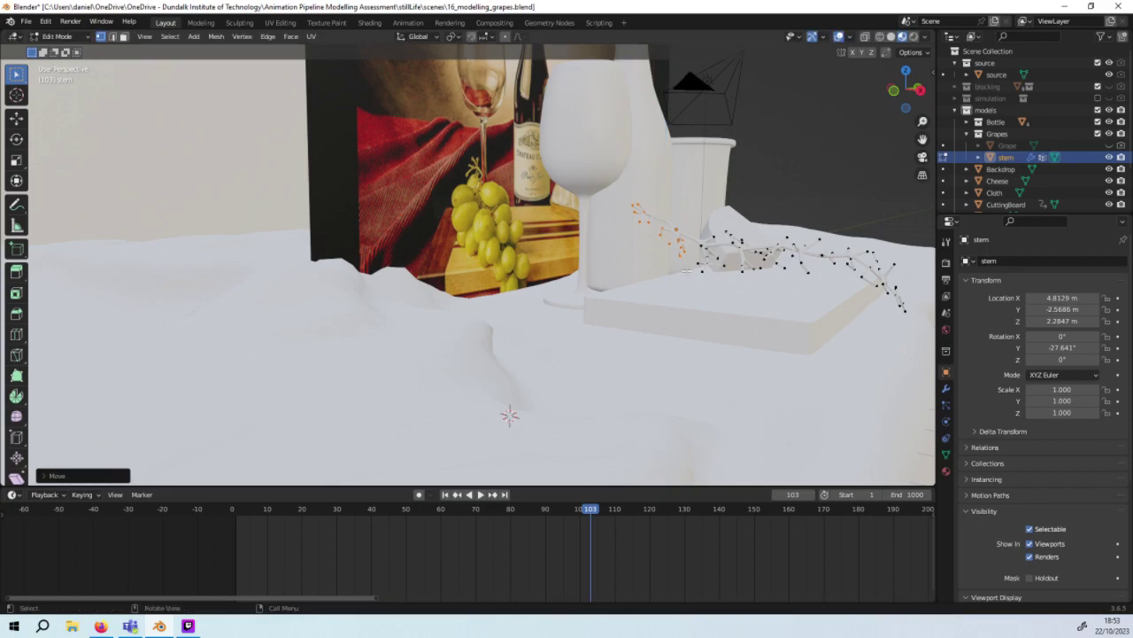
key("r")
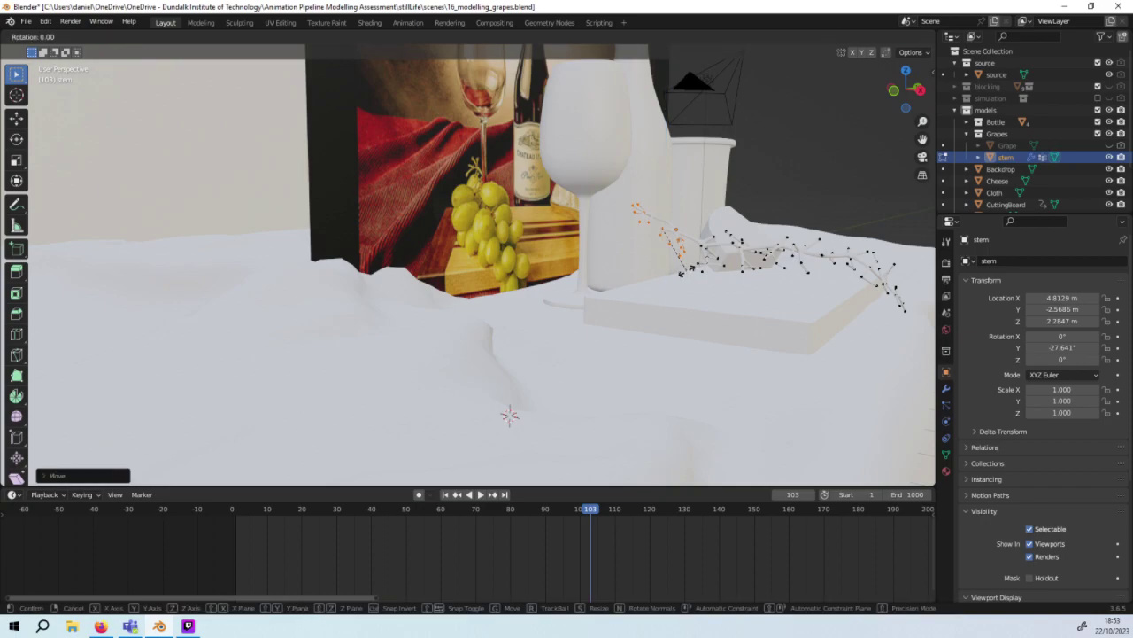
left_click(671, 272)
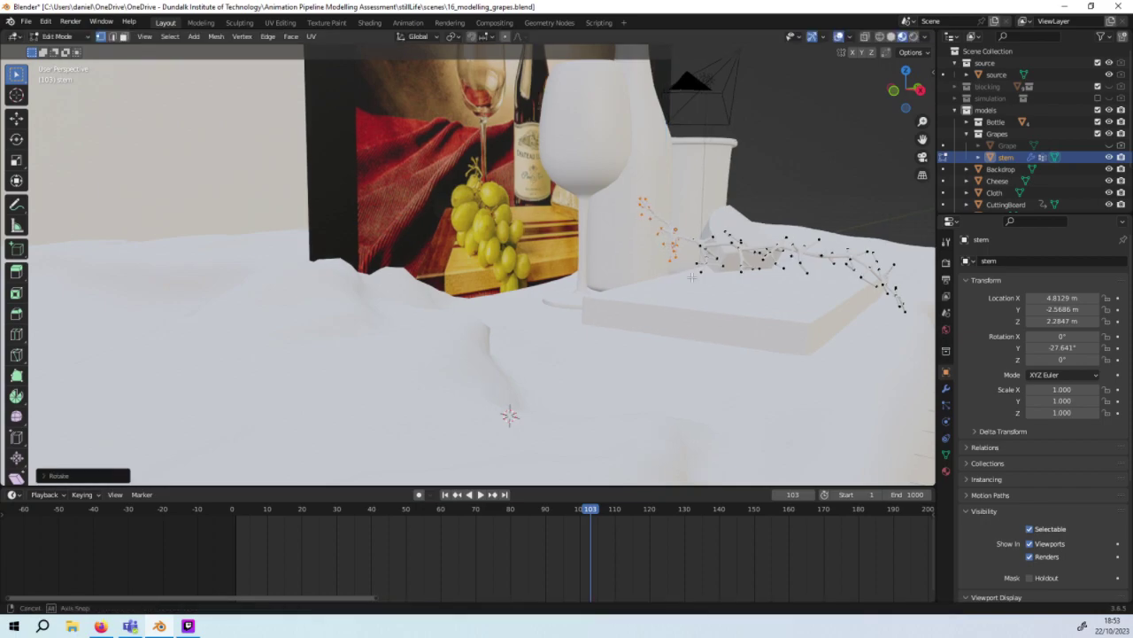
middle_click_drag(670, 272, 759, 300)
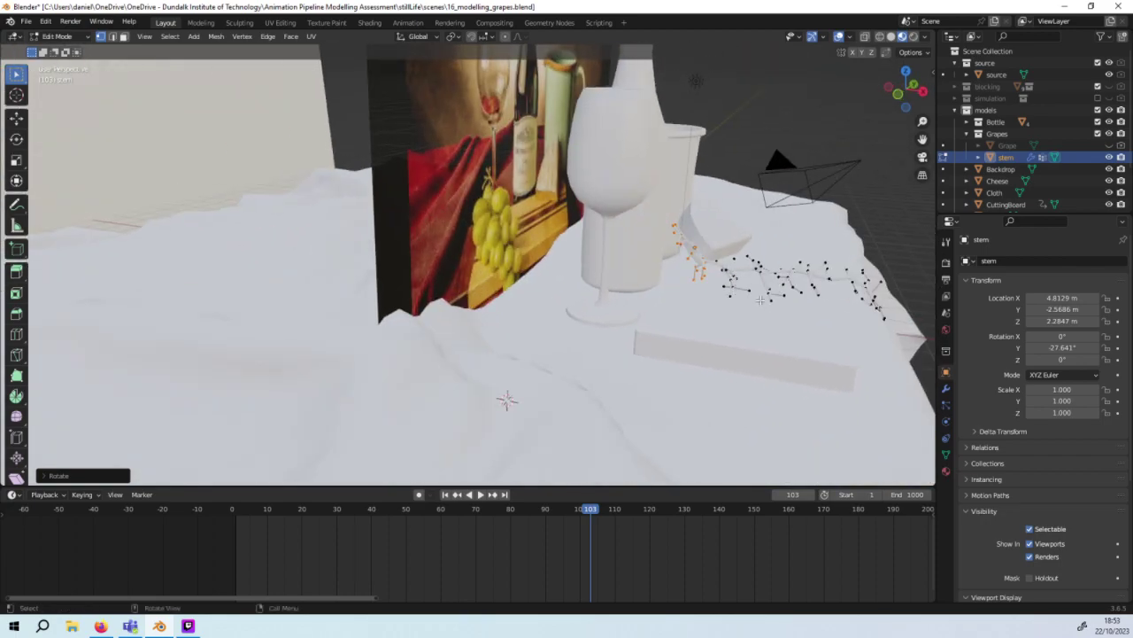
Step: Select the stem's near-end vertices and bend them with two rotations
mouse_move(761, 312)
left_mouse_down()
mouse_move(673, 258)
mouse_move(685, 284)
left_mouse_up()
left_click_drag(745, 326, 657, 227)
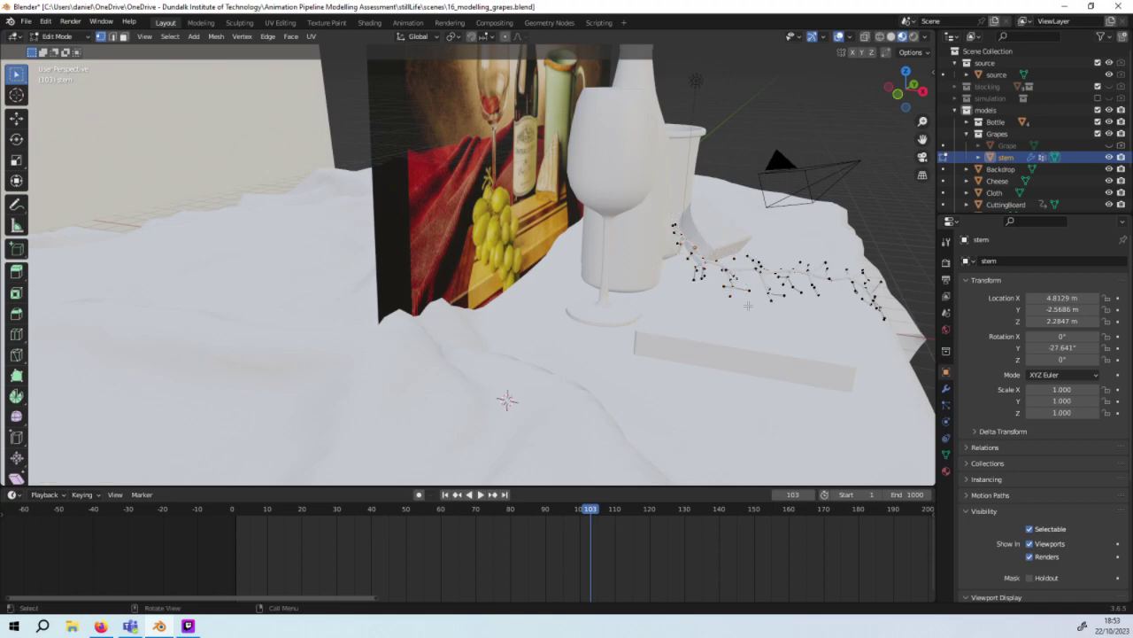
left_click_drag(748, 306, 666, 271)
left_click_drag(629, 221, 631, 223)
key("r")
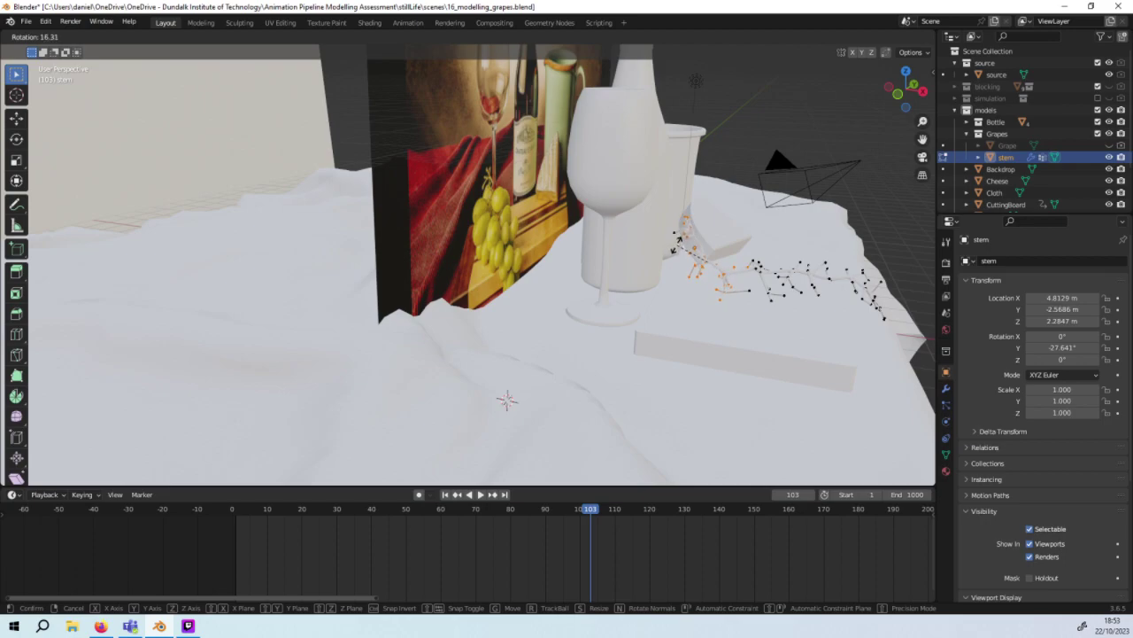
left_click(680, 243)
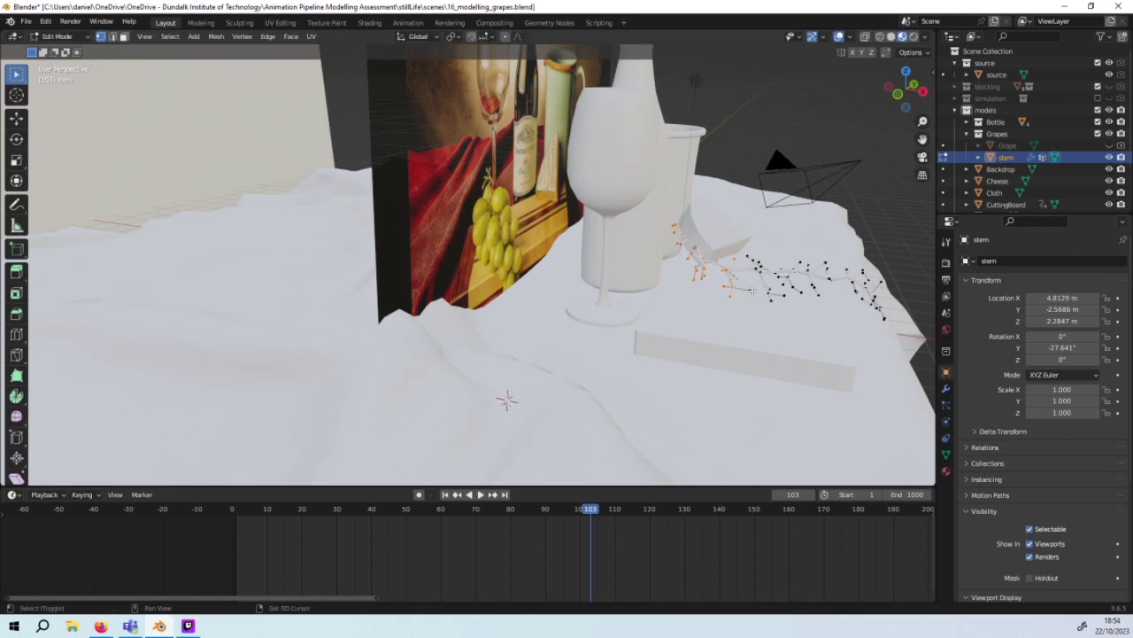
key("r")
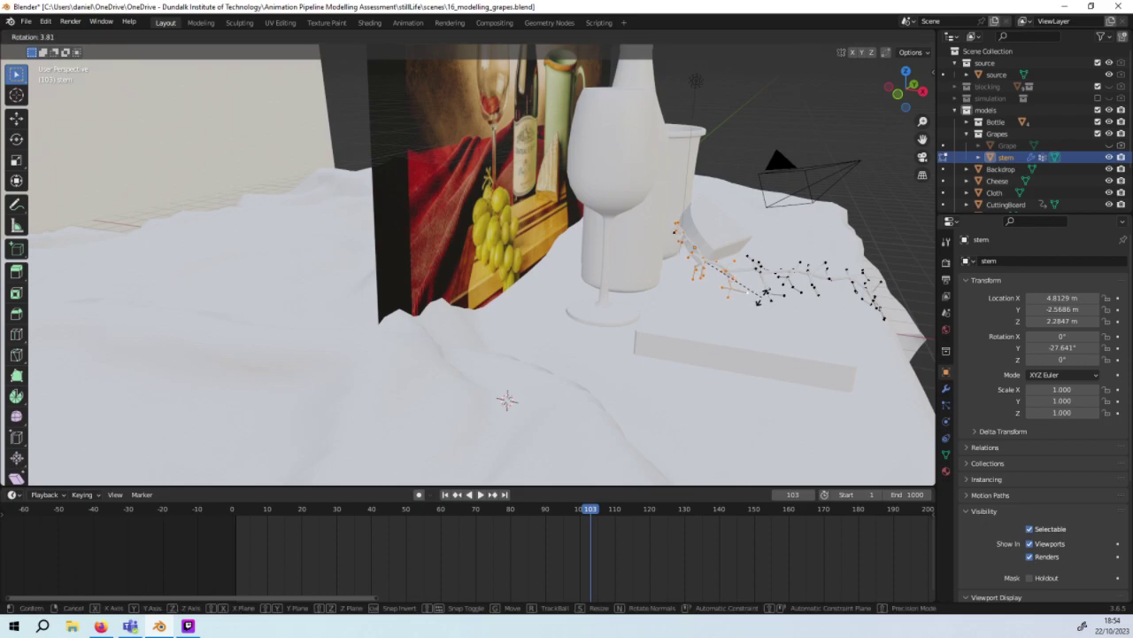
left_click(761, 298)
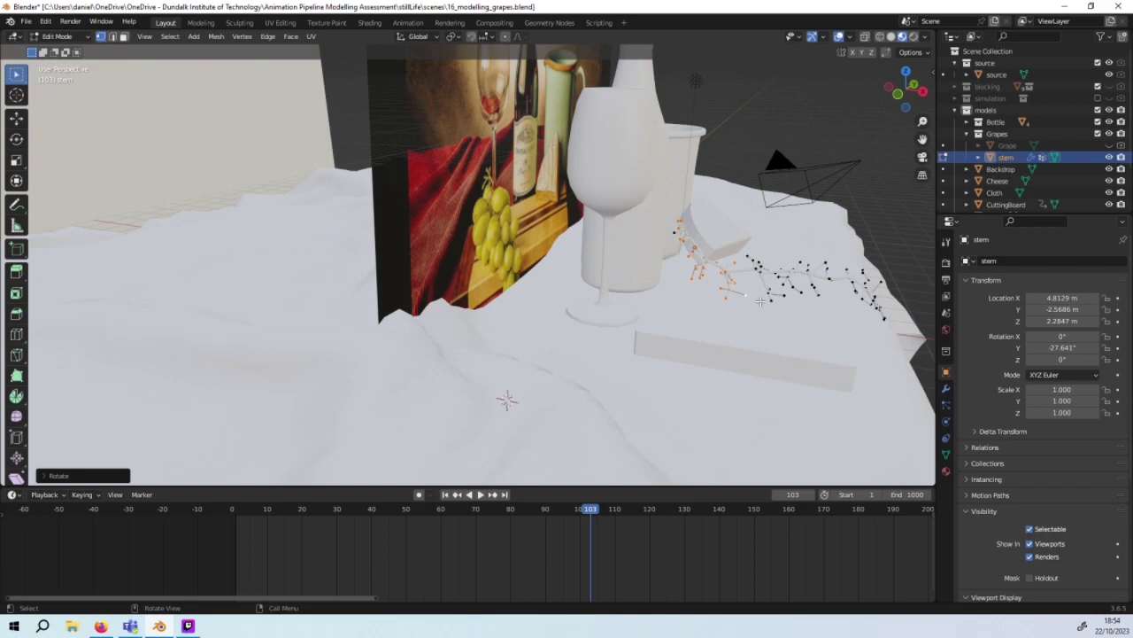
Step: Lift the bent stem end 0.1275 m along Z
key("g")
key("z")
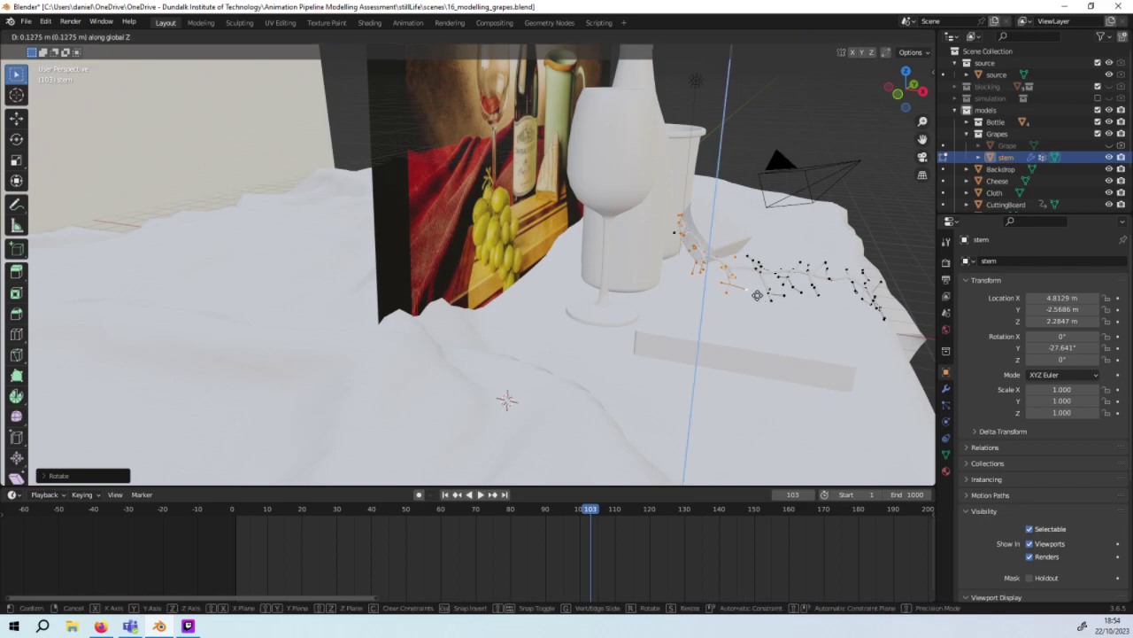
left_click(757, 295)
mouse_move(758, 296)
middle_mouse_down()
mouse_move(752, 266)
mouse_move(735, 275)
middle_mouse_up()
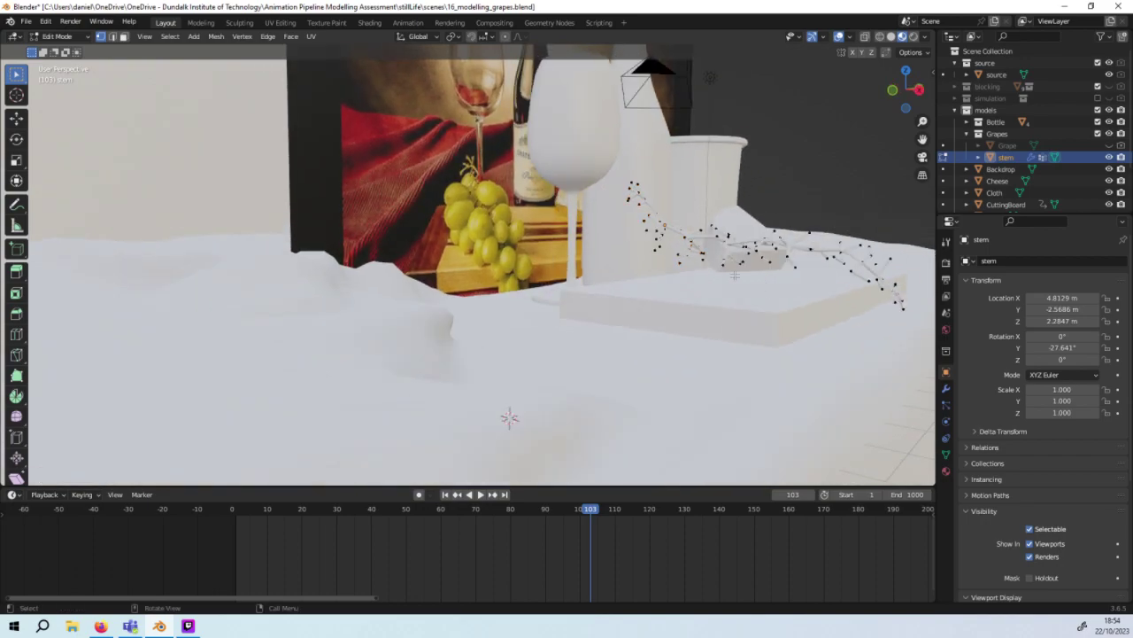
left_click(75, 37)
Step: Return to Object Mode, briefly enter Edit Mode, then go back to Object Mode
left_click(57, 50)
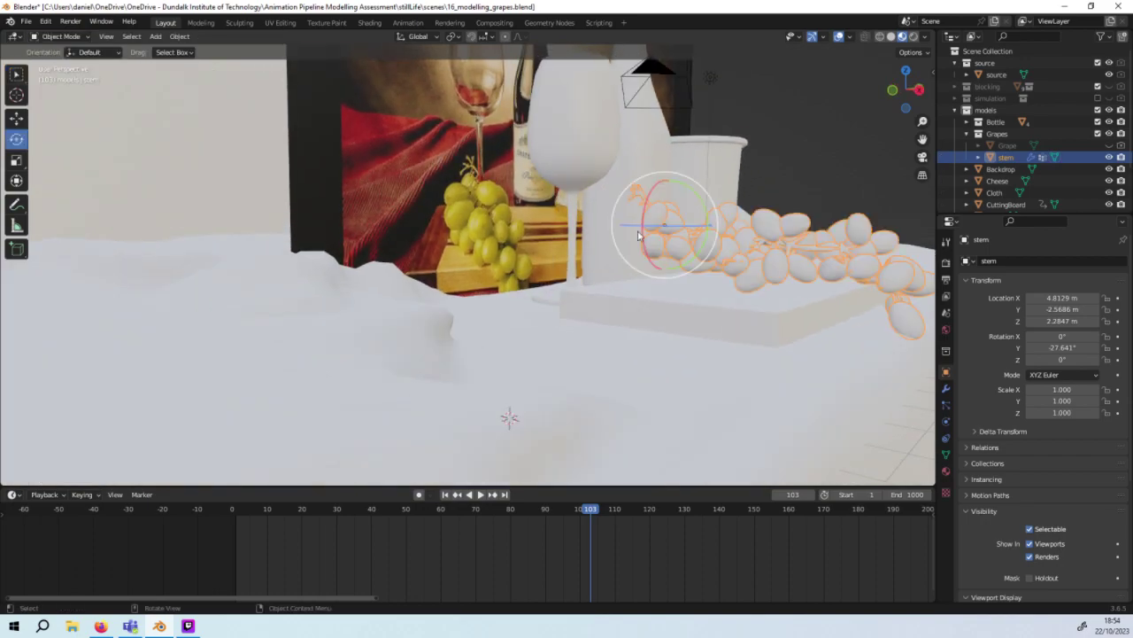
mouse_move(637, 248)
middle_mouse_down()
mouse_move(651, 274)
mouse_move(701, 277)
mouse_move(655, 269)
mouse_move(630, 292)
mouse_move(726, 253)
mouse_move(743, 263)
middle_mouse_up()
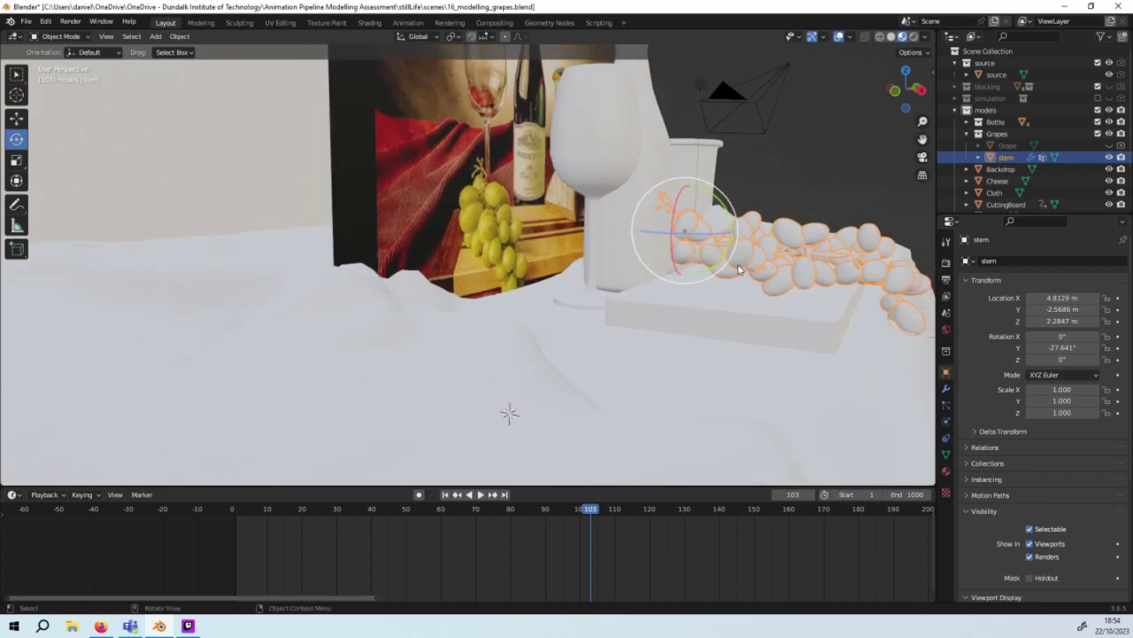
left_click(69, 37)
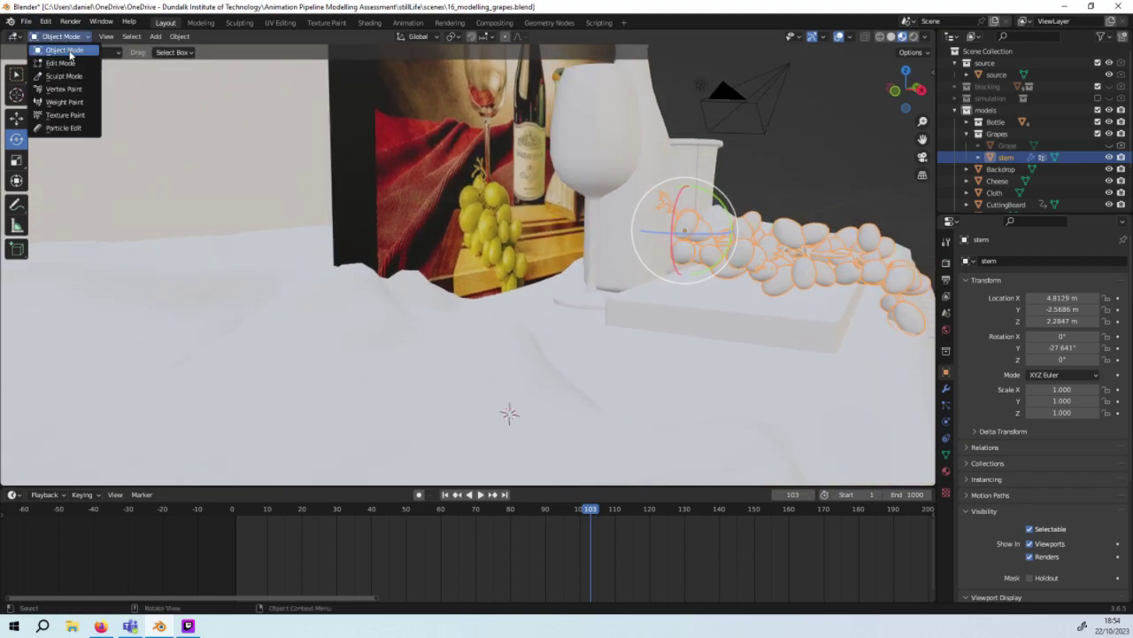
left_click(624, 217)
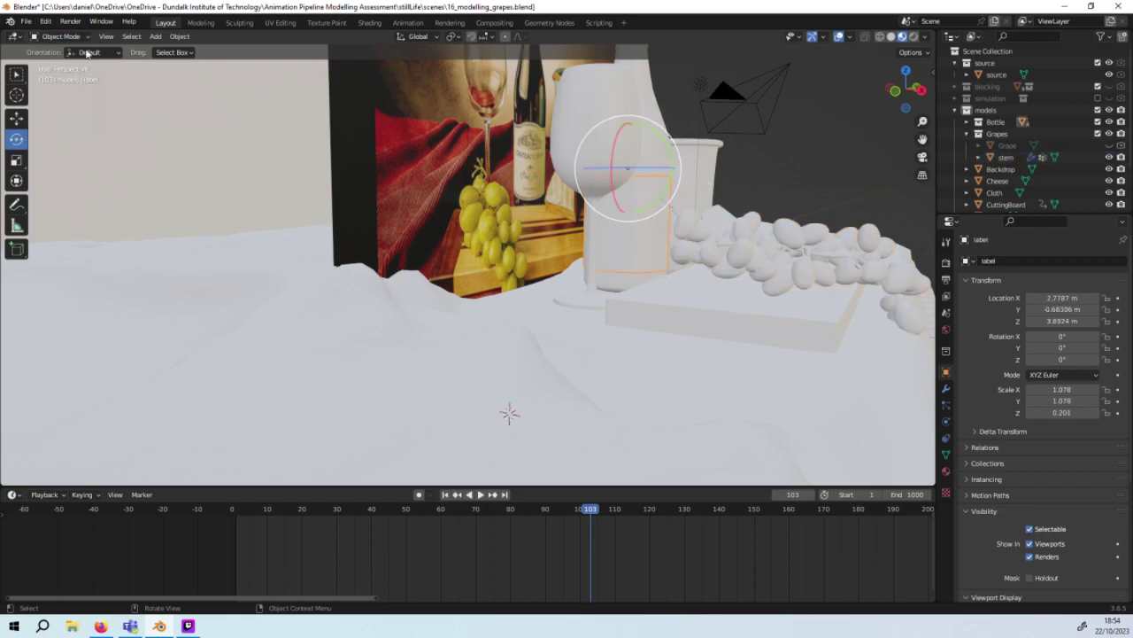
left_click(66, 36)
left_click(62, 63)
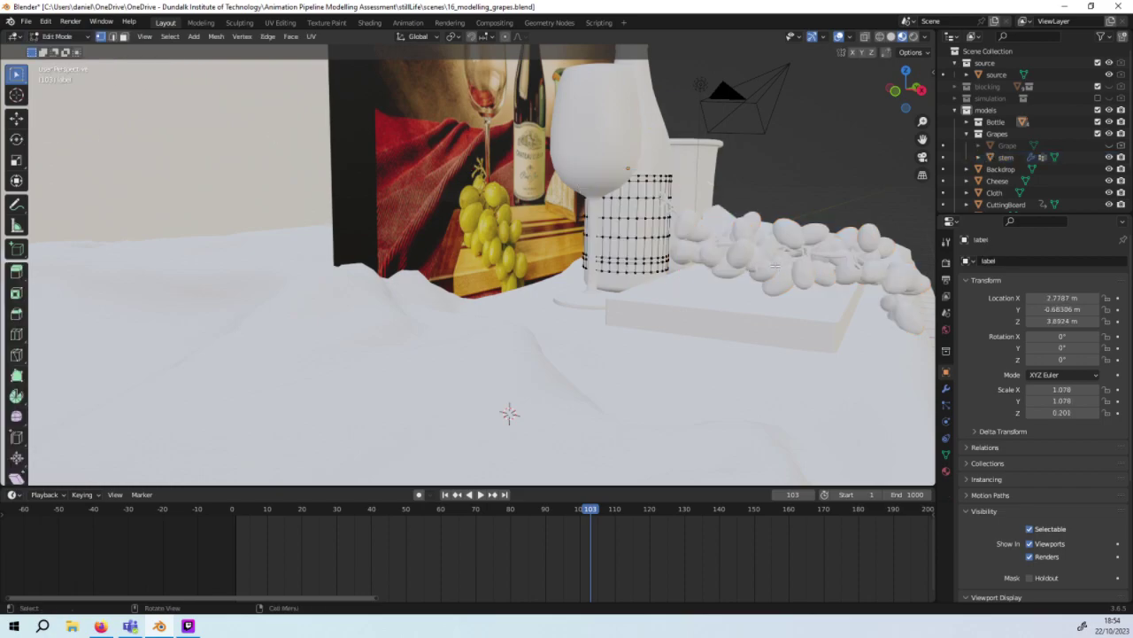
left_click(81, 36)
left_click(53, 51)
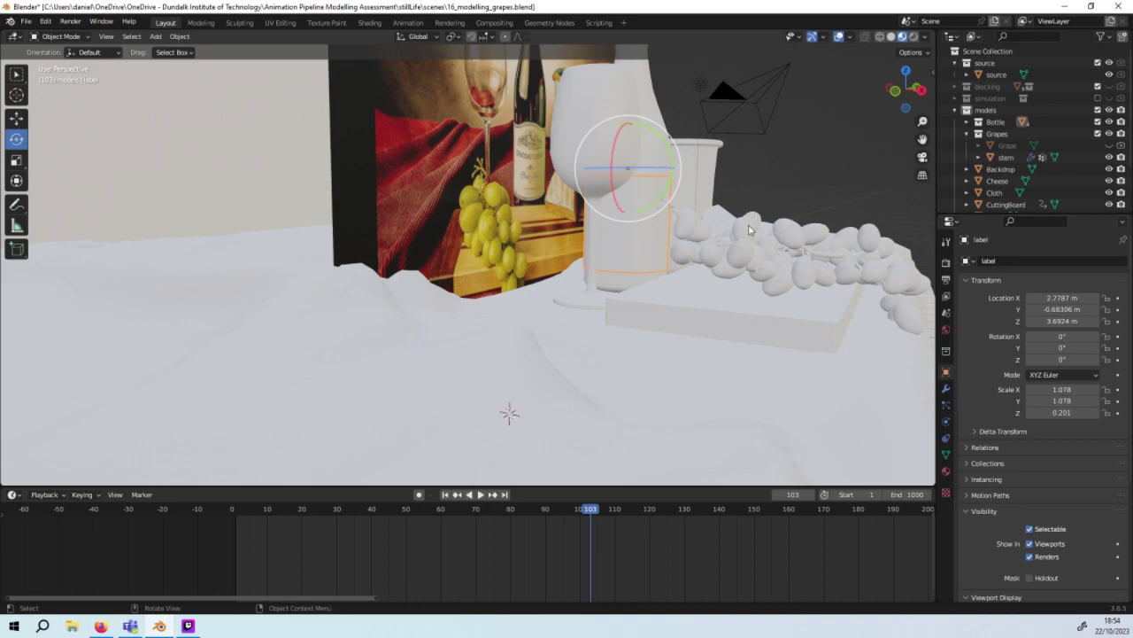
Step: Reselect the grape stem and put it in Edit Mode to show its vertices
left_click(752, 233)
left_click(44, 37)
left_click(55, 63)
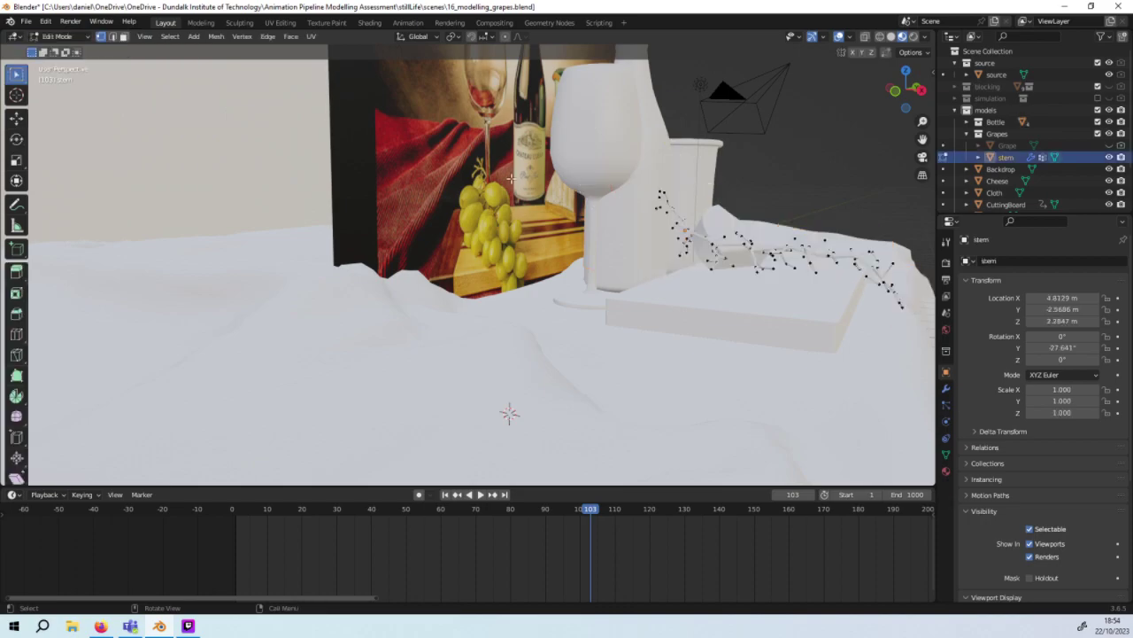
key("Tab")
left_click(563, 211)
key("Tab")
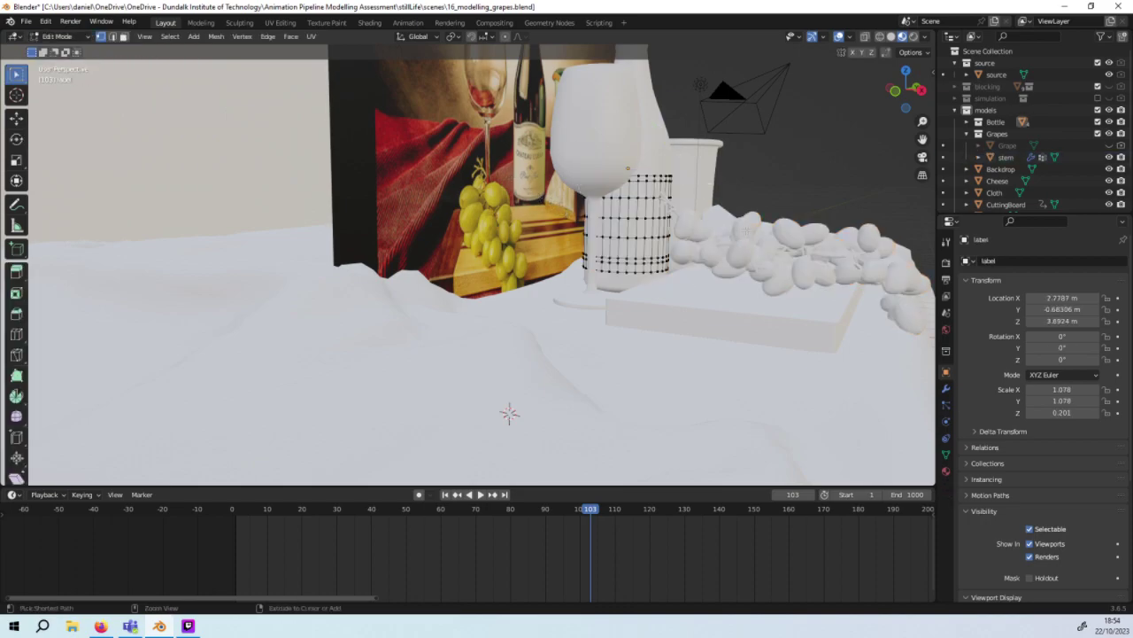
key("Tab")
left_click(758, 239)
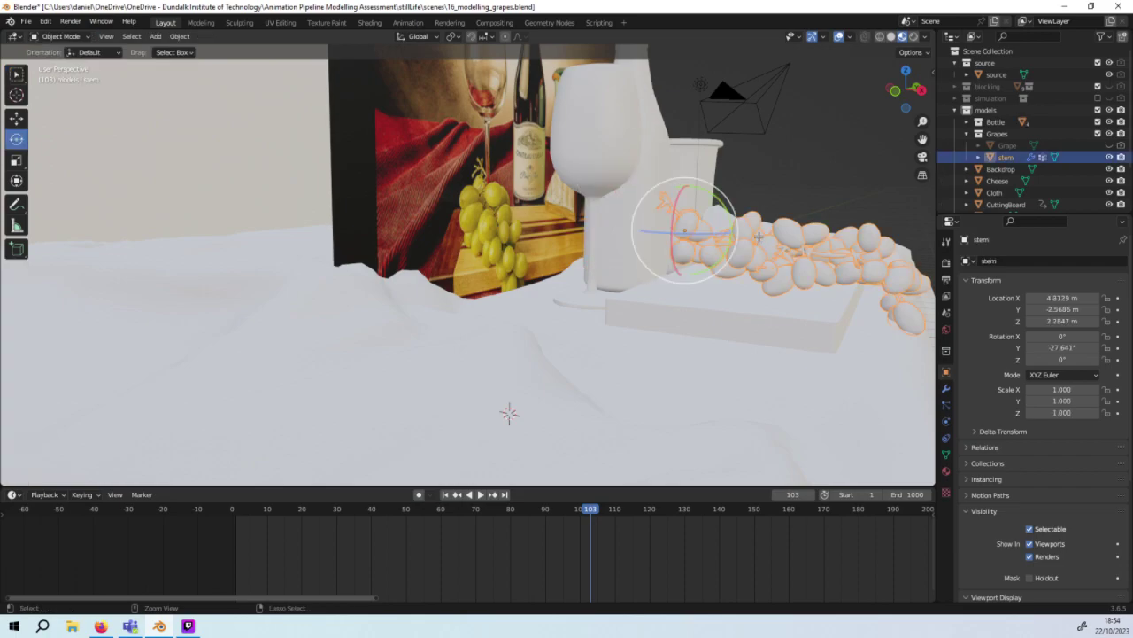
key("Tab")
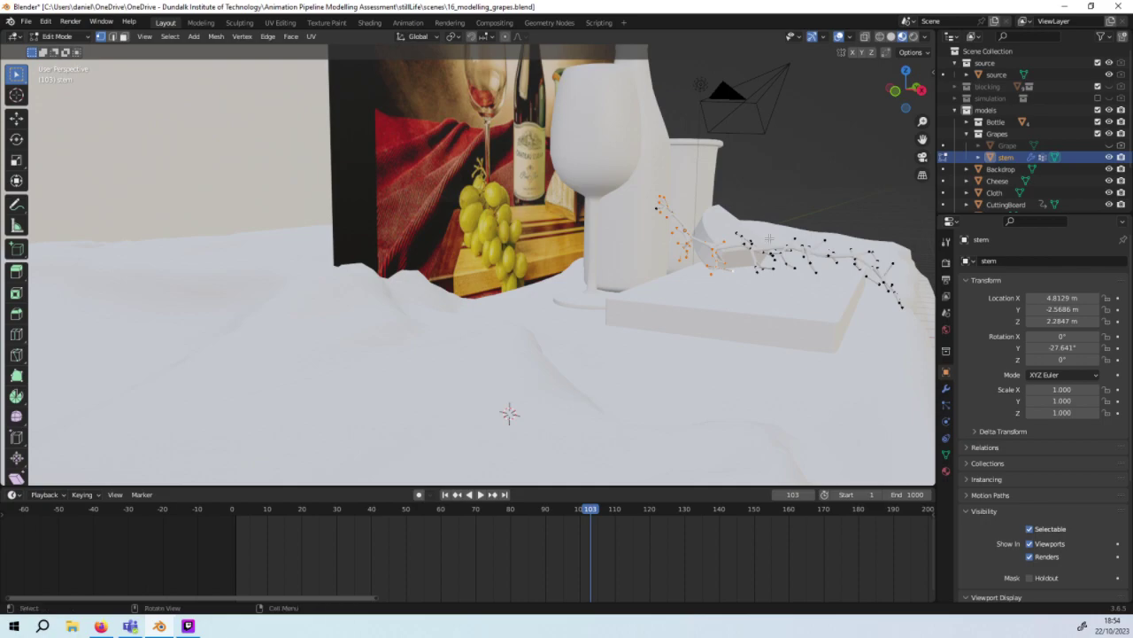
Step: Box-select the stem's far-tip vertices, move them to a new spot, and return to Object Mode
middle_click_drag(878, 299, 817, 298)
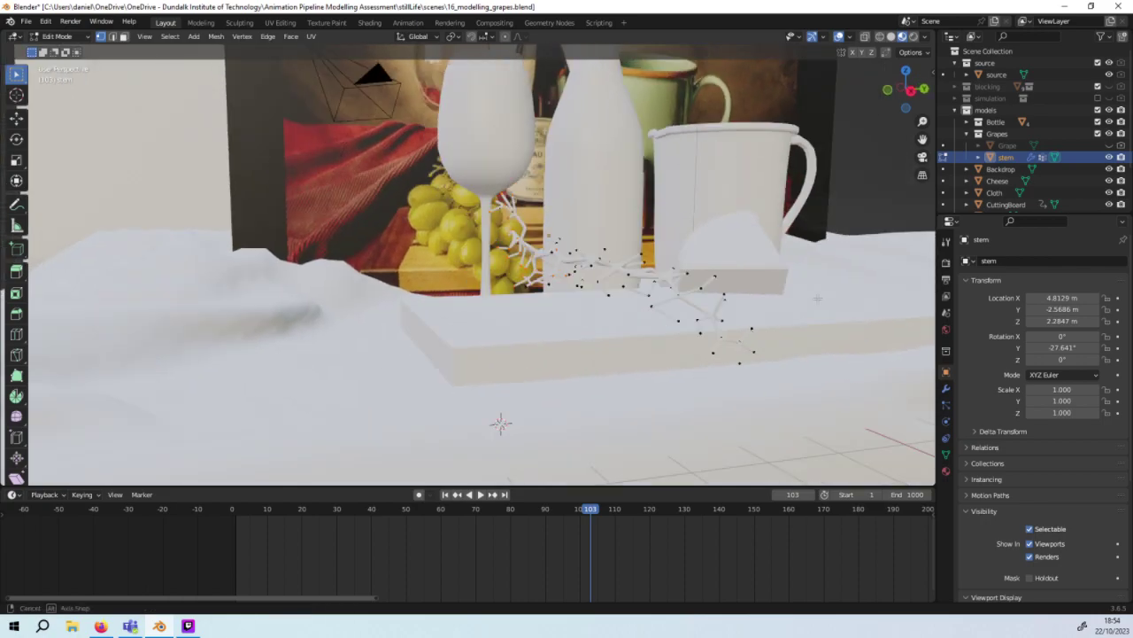
left_click_drag(761, 375, 704, 339)
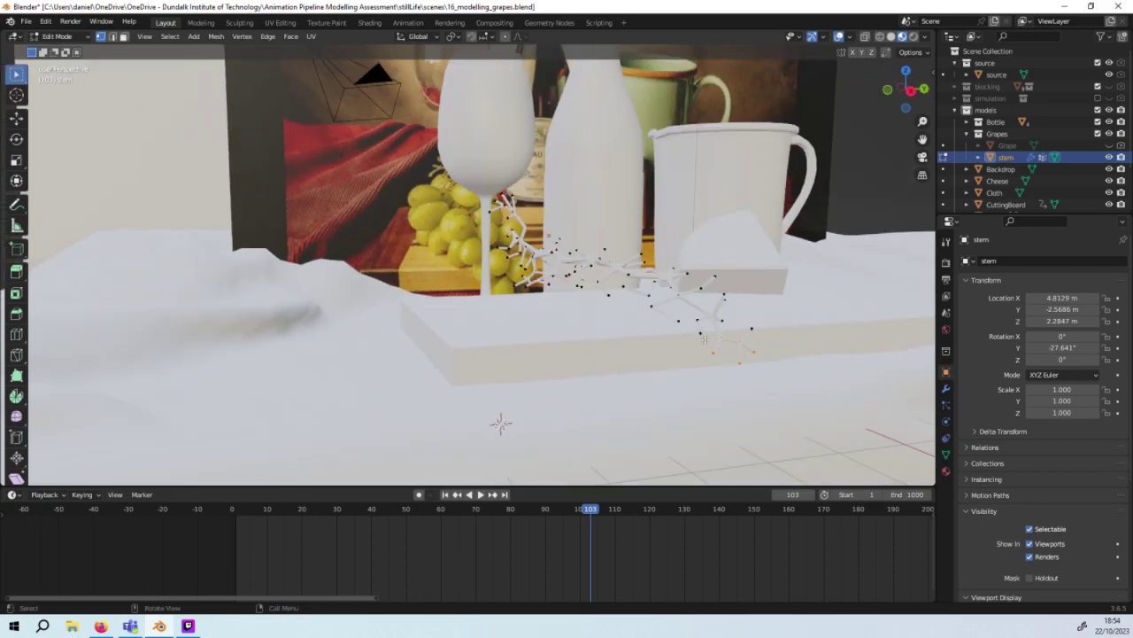
key("g")
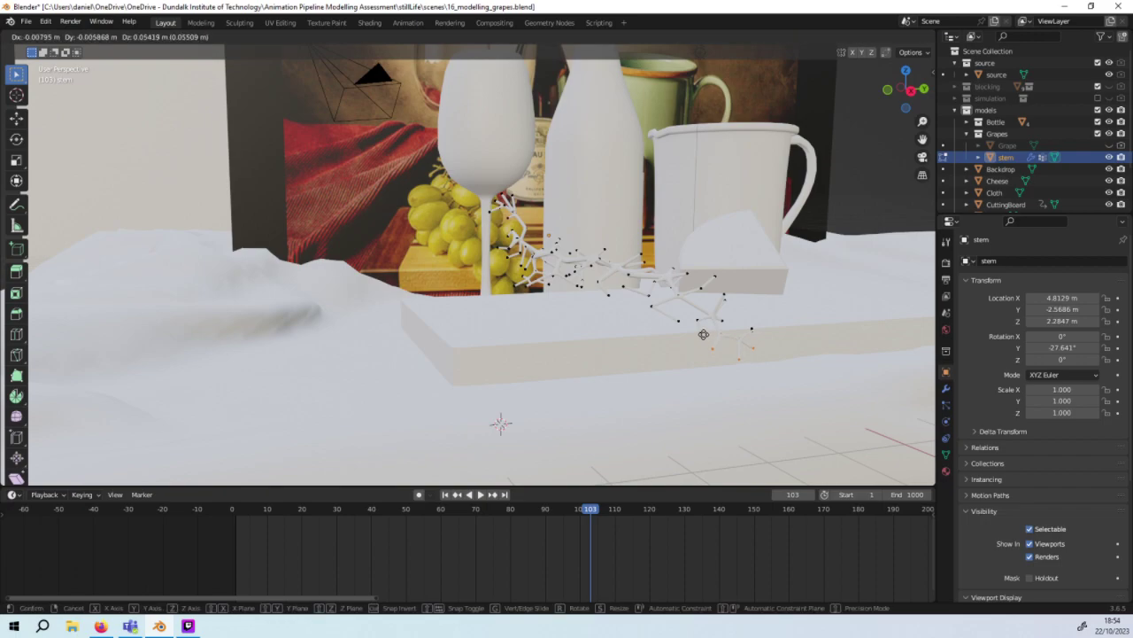
left_click(702, 333)
middle_click_drag(703, 334, 794, 322)
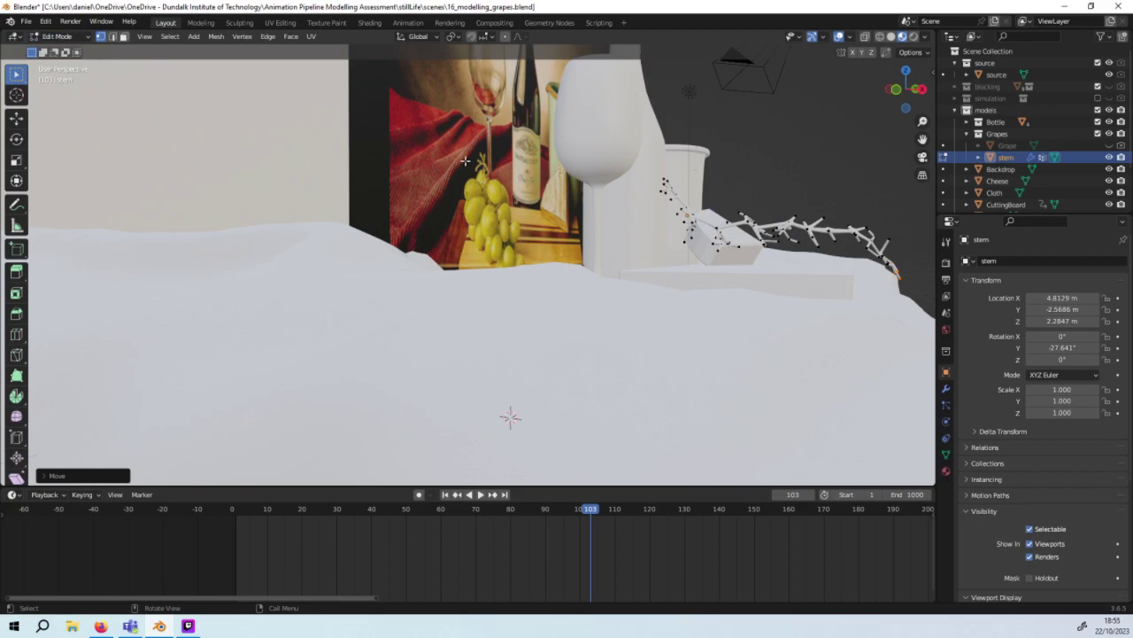
left_click(57, 39)
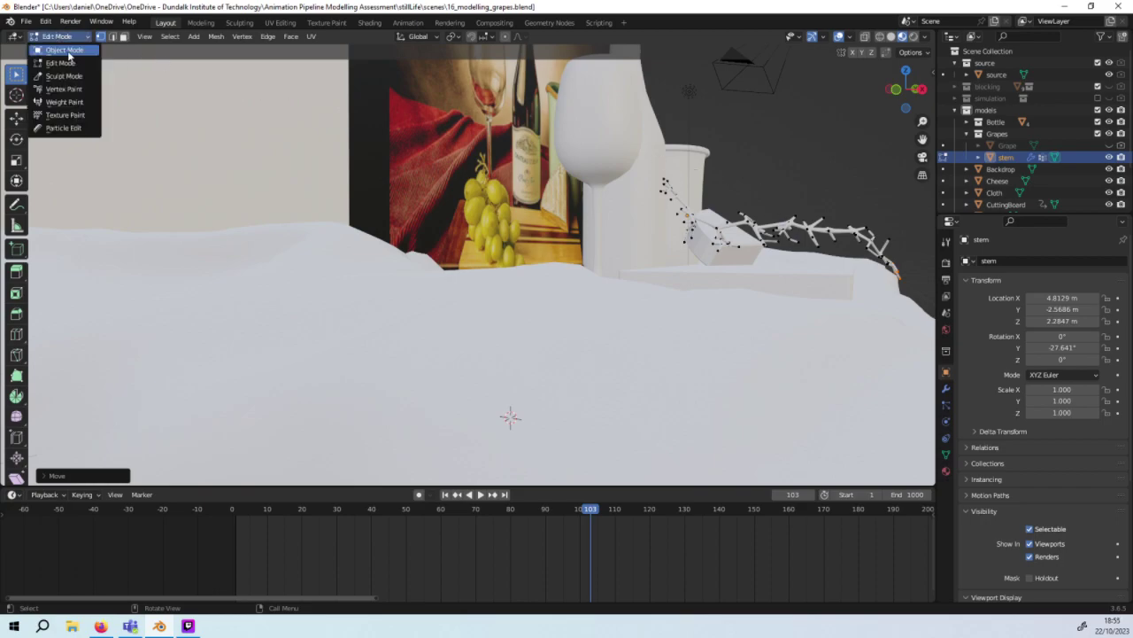
left_click(64, 50)
mouse_move(304, 168)
middle_mouse_down()
mouse_move(546, 266)
mouse_move(528, 270)
mouse_move(579, 265)
mouse_move(596, 278)
mouse_move(620, 266)
mouse_move(597, 286)
mouse_move(617, 286)
mouse_move(594, 314)
mouse_move(573, 303)
mouse_move(601, 270)
mouse_move(493, 316)
mouse_move(571, 261)
mouse_move(540, 245)
mouse_move(549, 249)
middle_mouse_up()
Step: Tilt the grape bunch about 2° further and orbit to check it
mouse_move(558, 241)
middle_mouse_down()
mouse_move(500, 240)
mouse_move(512, 227)
mouse_move(547, 228)
mouse_move(569, 190)
middle_mouse_up()
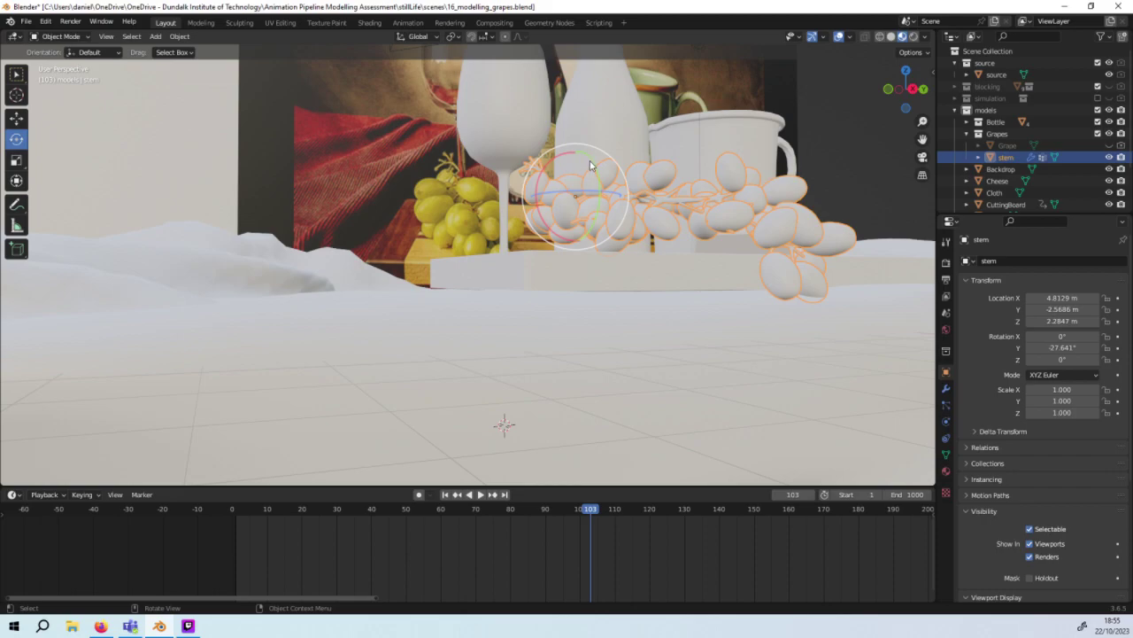
left_click_drag(593, 166, 619, 173)
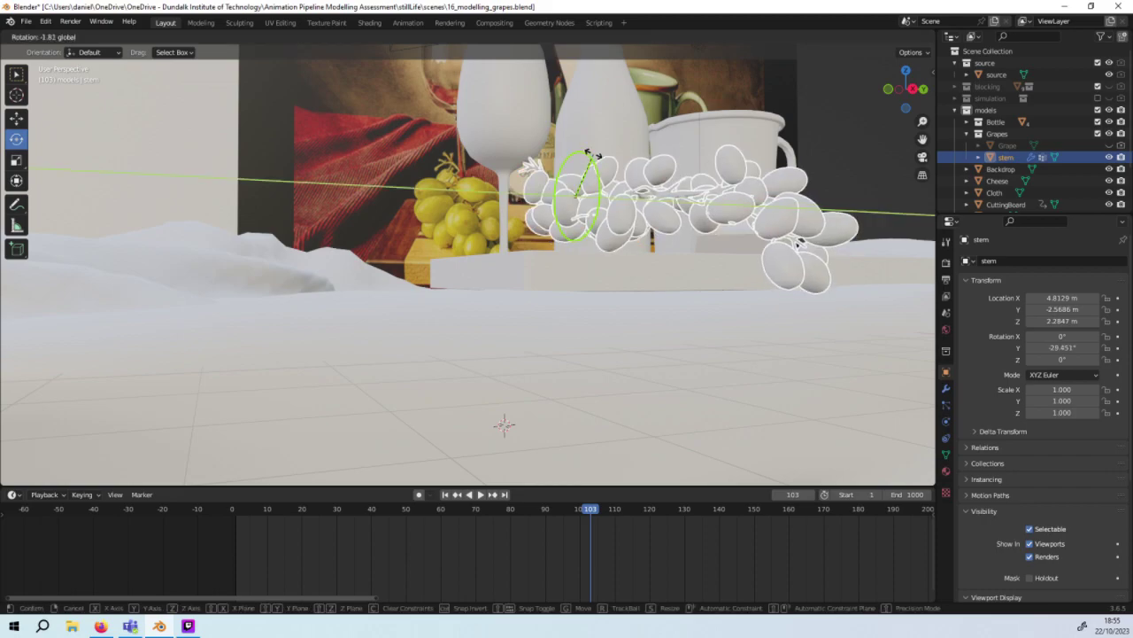
mouse_move(620, 173)
middle_mouse_down()
mouse_move(703, 168)
mouse_move(644, 175)
mouse_move(675, 169)
middle_mouse_up()
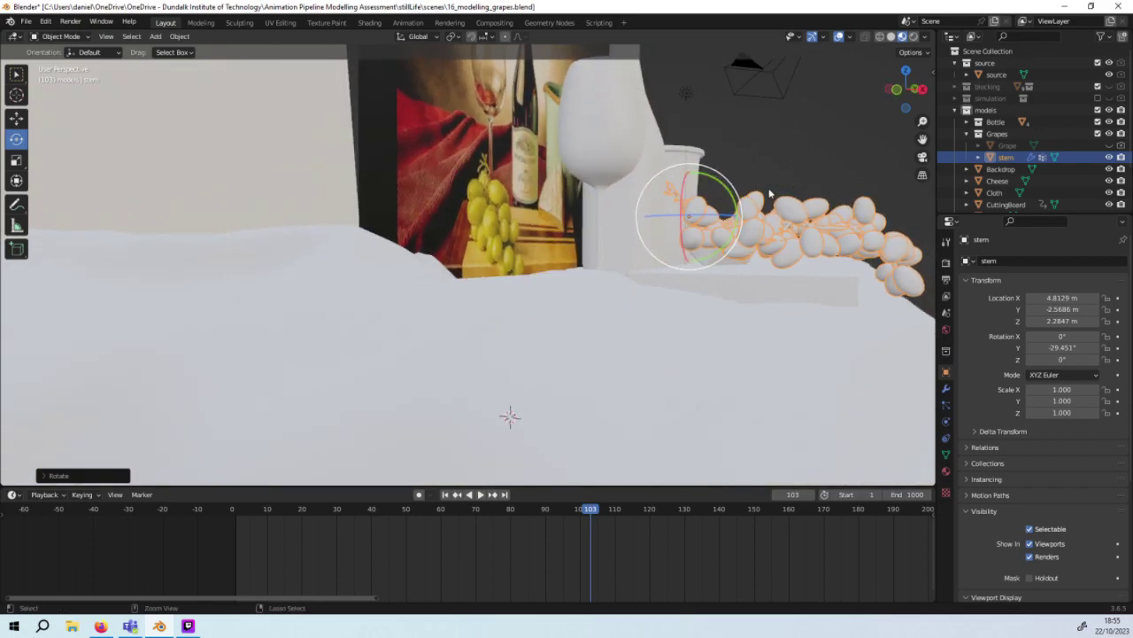
Step: In Edit Mode, shift the stem's far-end vertices along X, then move them vertically
key("Tab")
scroll(836, 281, "up", 2)
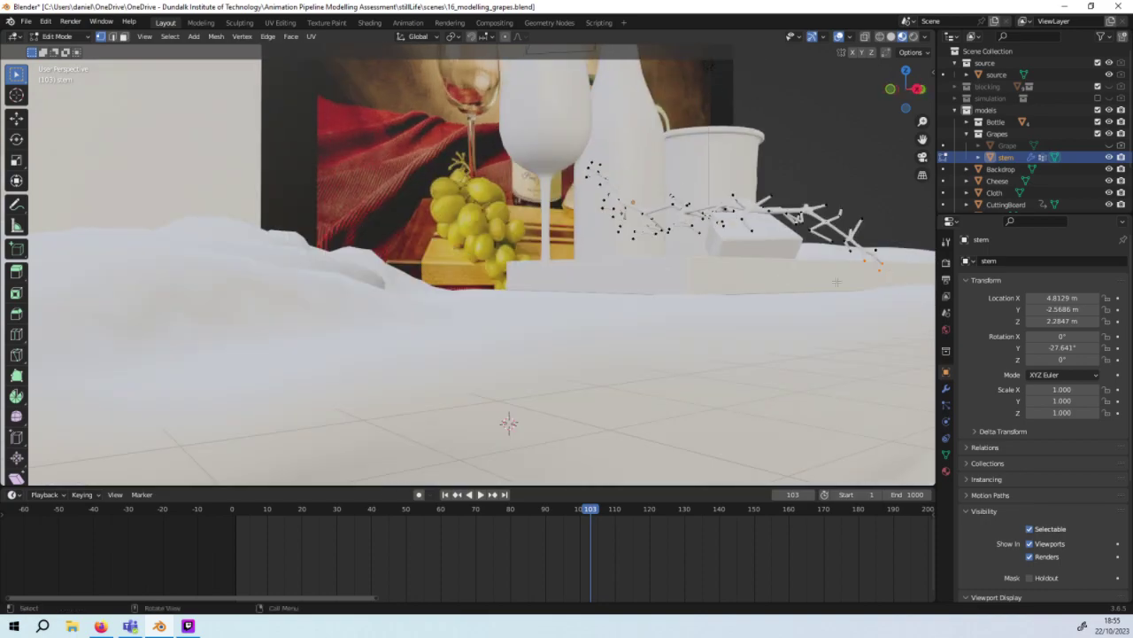
mouse_move(897, 282)
left_mouse_down()
mouse_move(838, 232)
mouse_move(841, 214)
left_mouse_up()
key("g")
key("x")
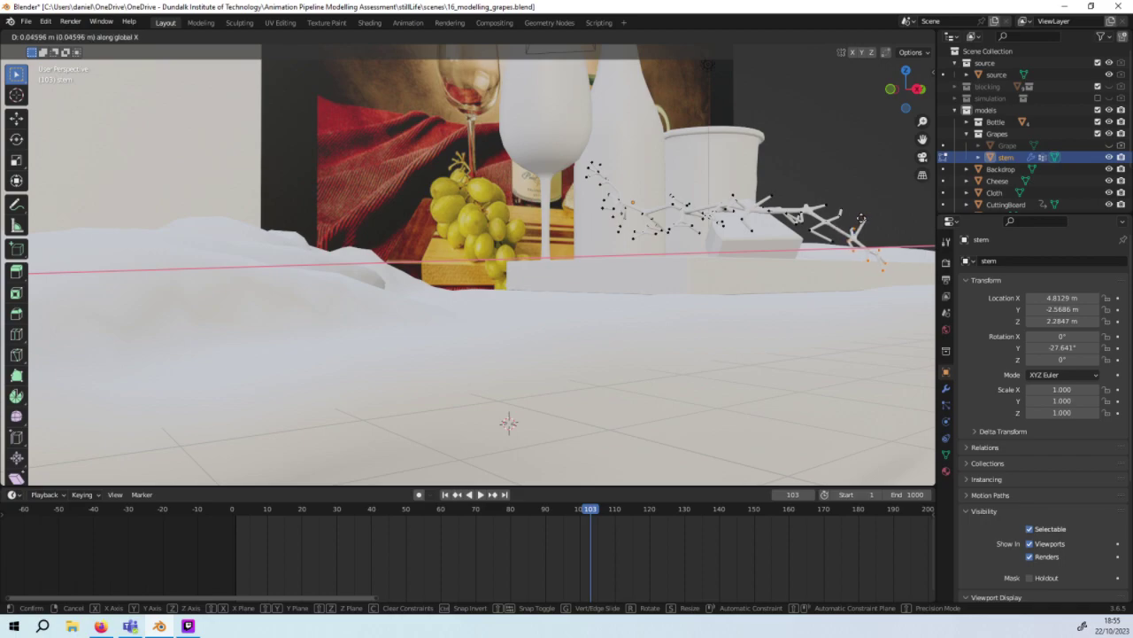
left_click(852, 218)
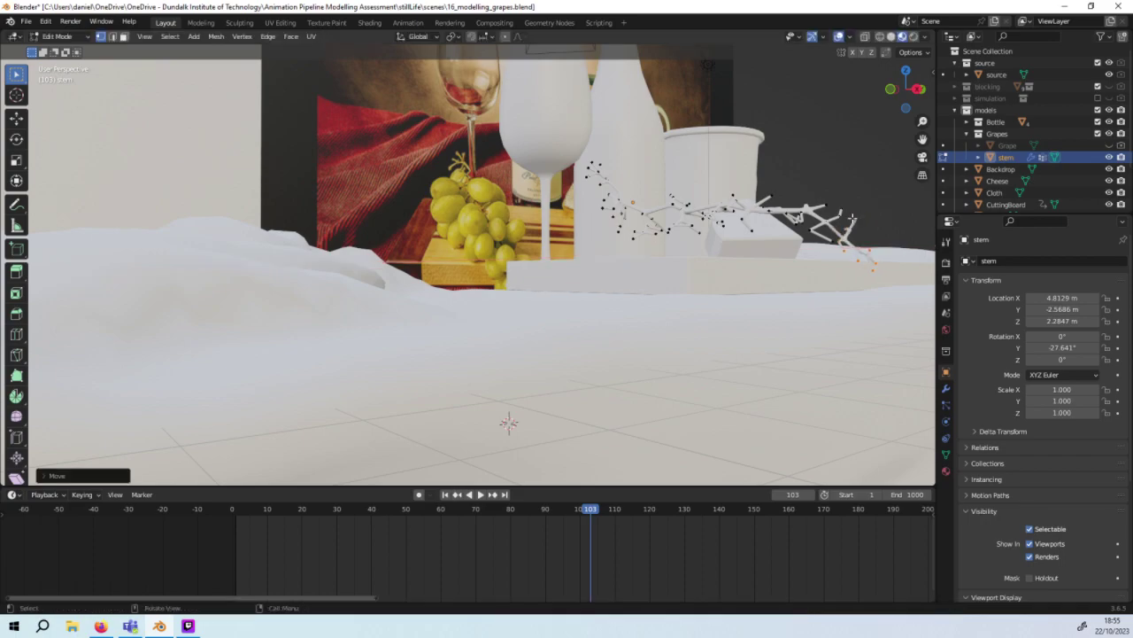
key("g")
key("z")
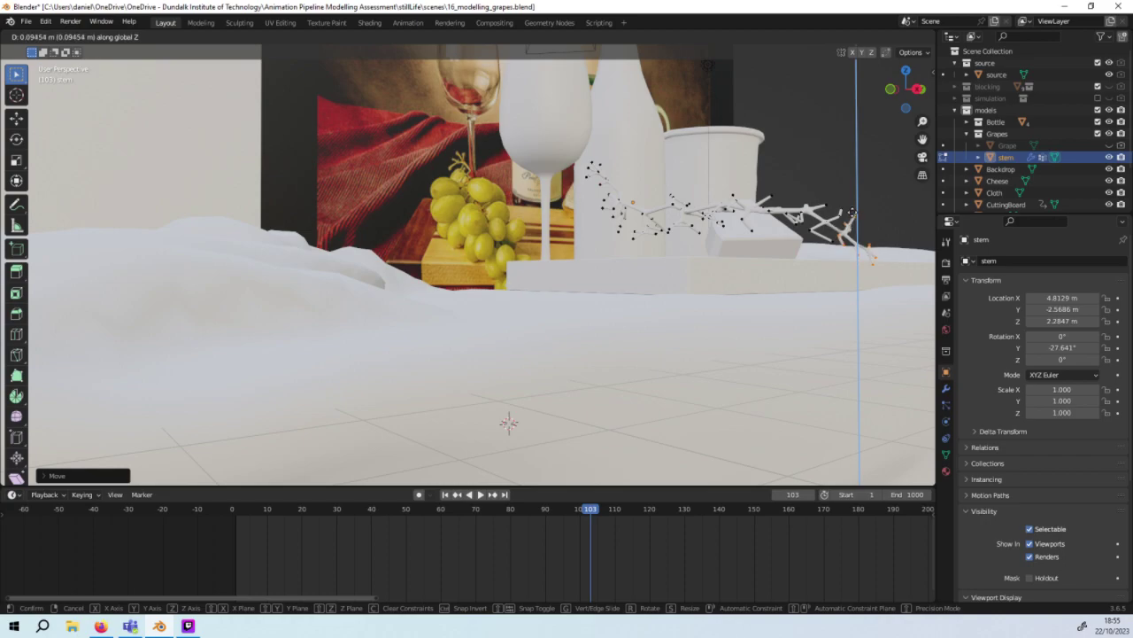
left_click(852, 215)
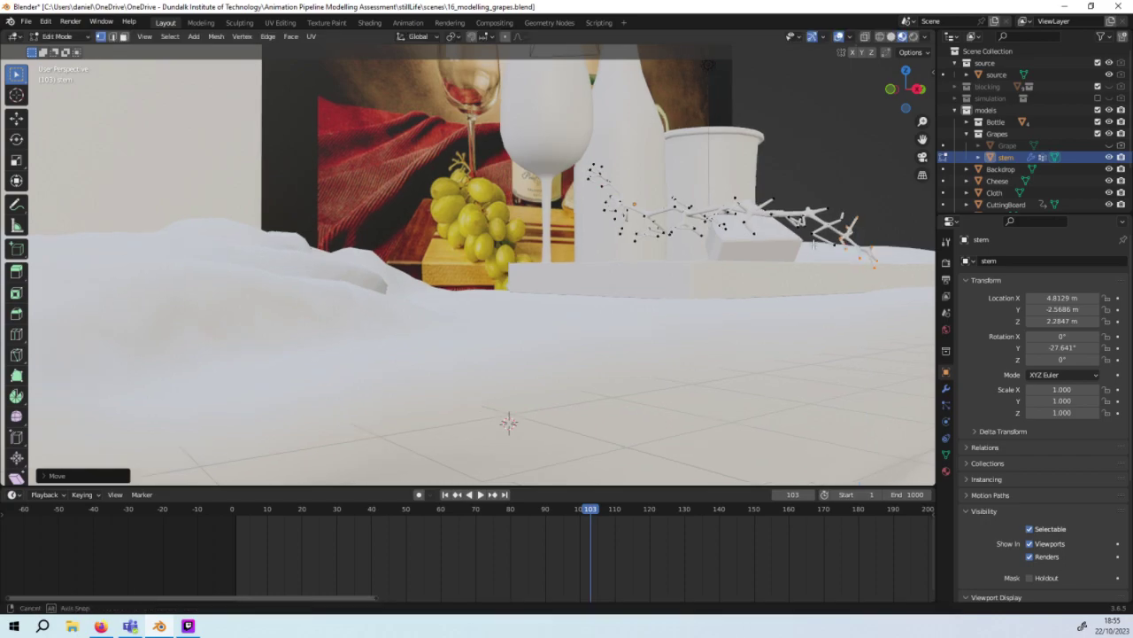
Step: Lower the stem vertices above the cutting board along Z in two moves
middle_click_drag(852, 214, 705, 276)
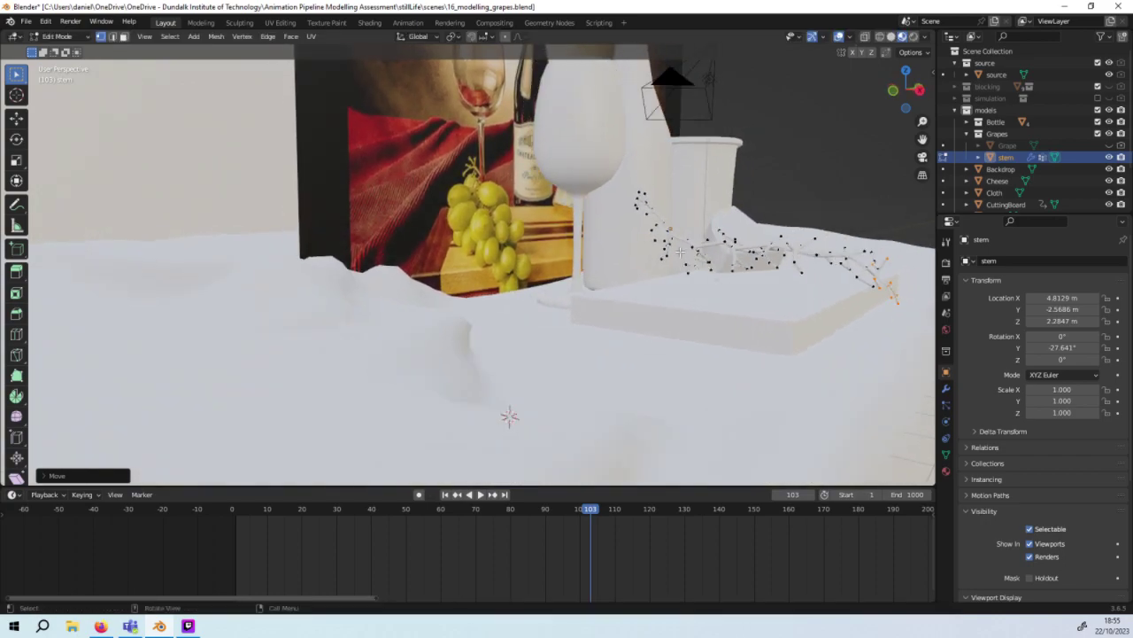
left_click_drag(680, 252, 806, 304)
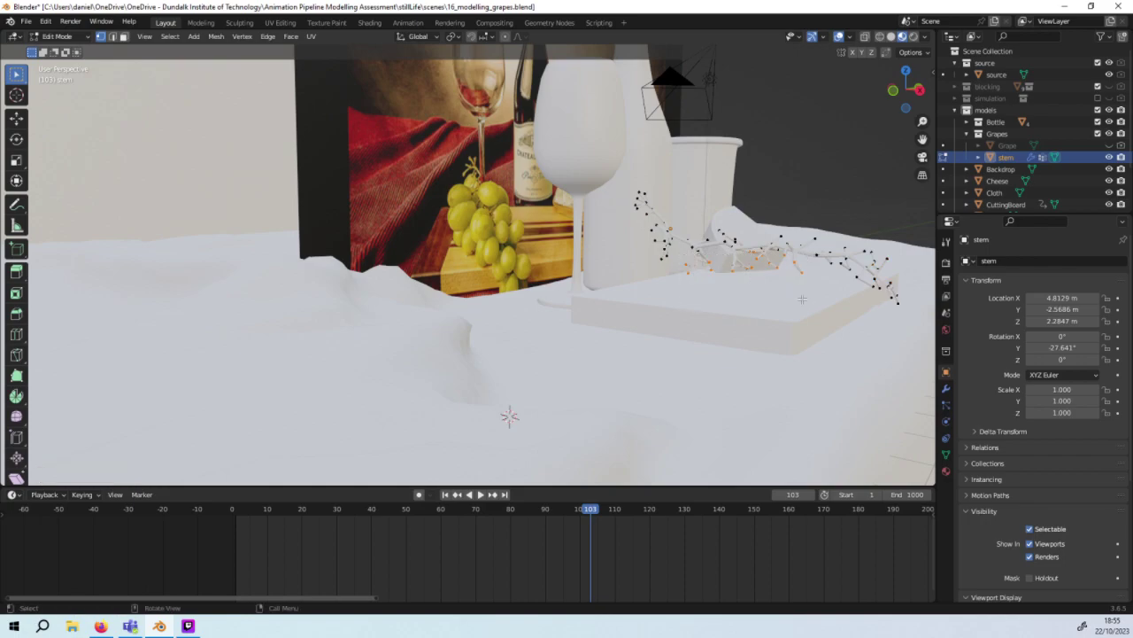
key("g")
key("z")
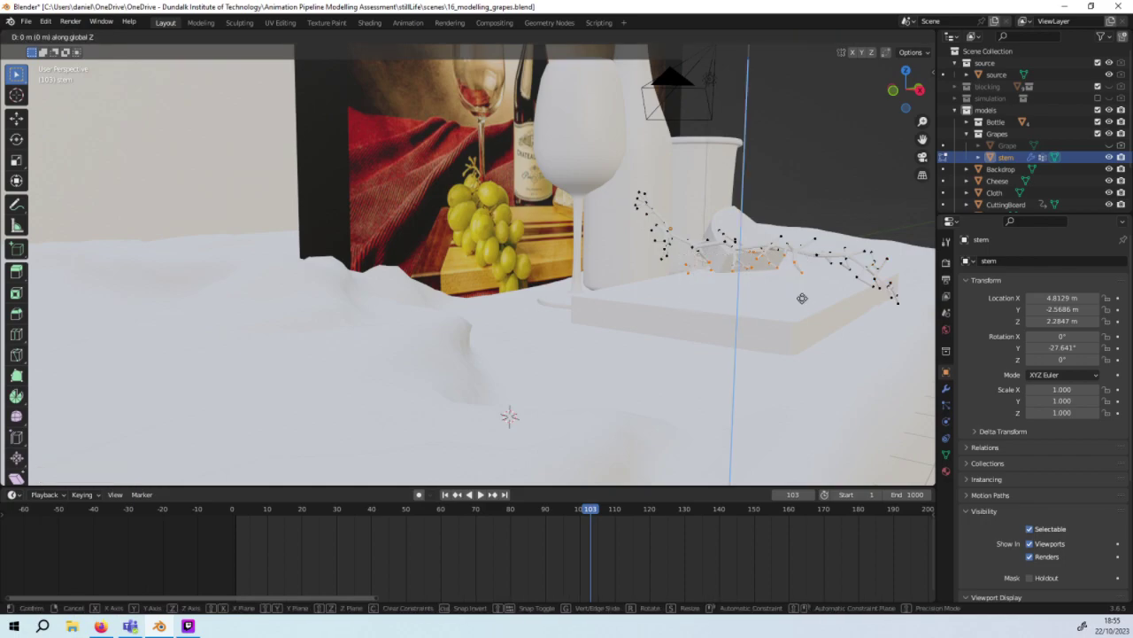
left_click(801, 301)
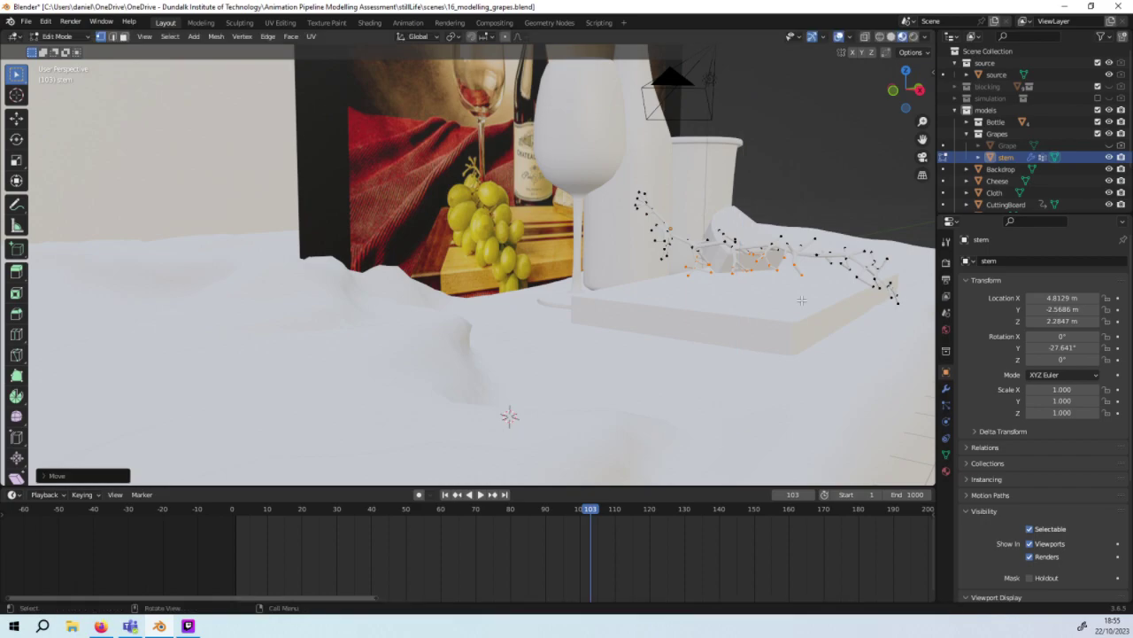
key("g")
key("z")
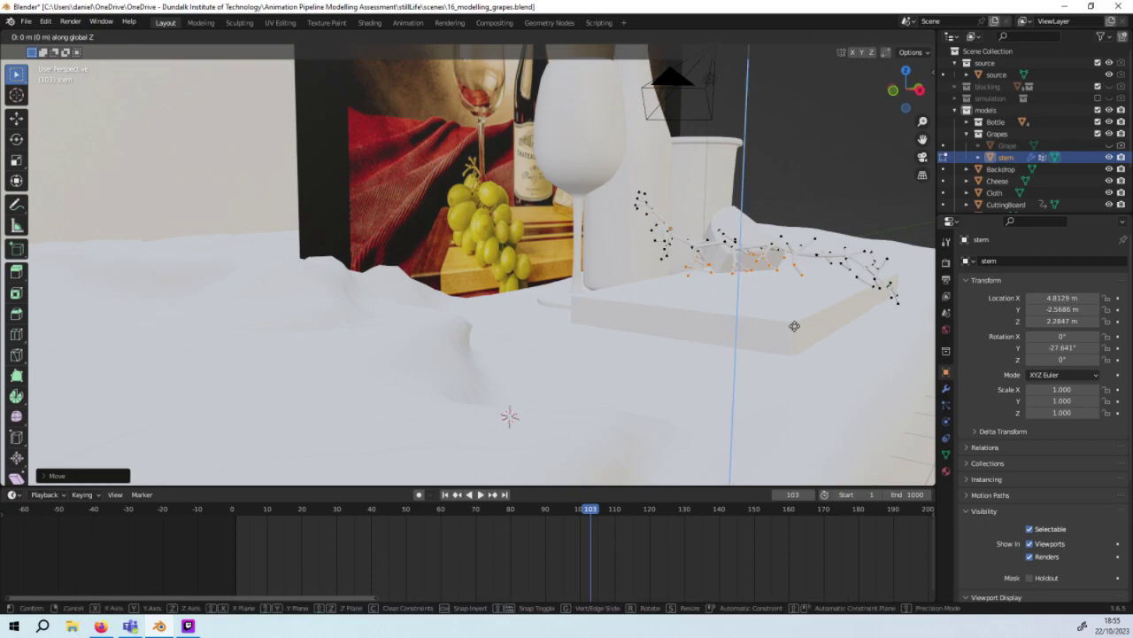
left_click(794, 329)
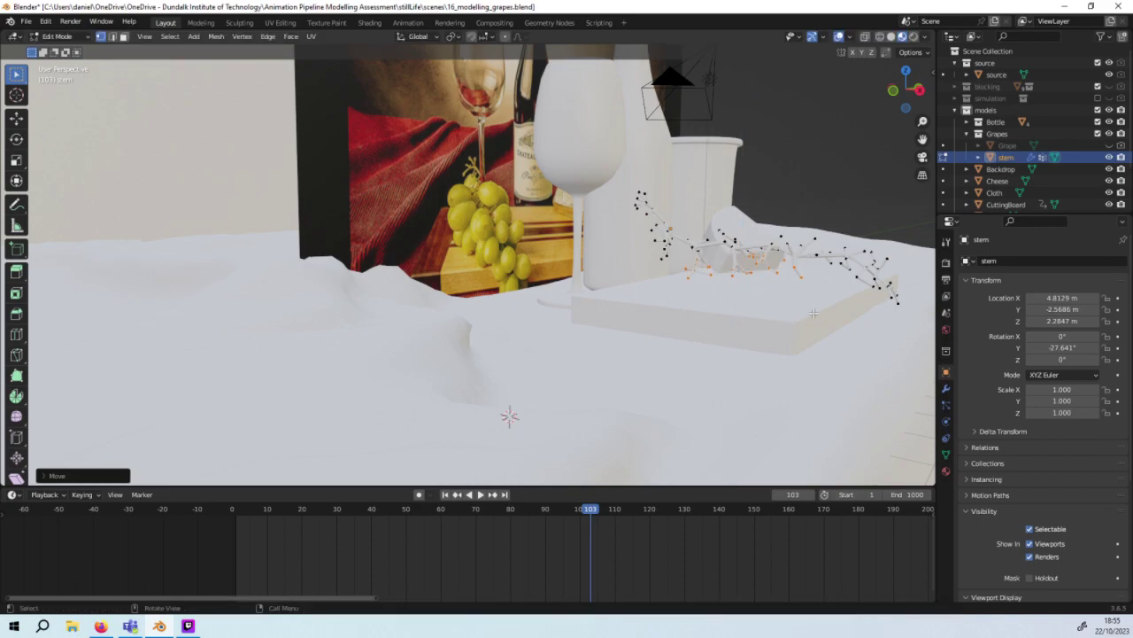
Step: Orbit and zoom to a lower front view to inspect the reshaped stem
middle_click_drag(810, 316, 733, 338)
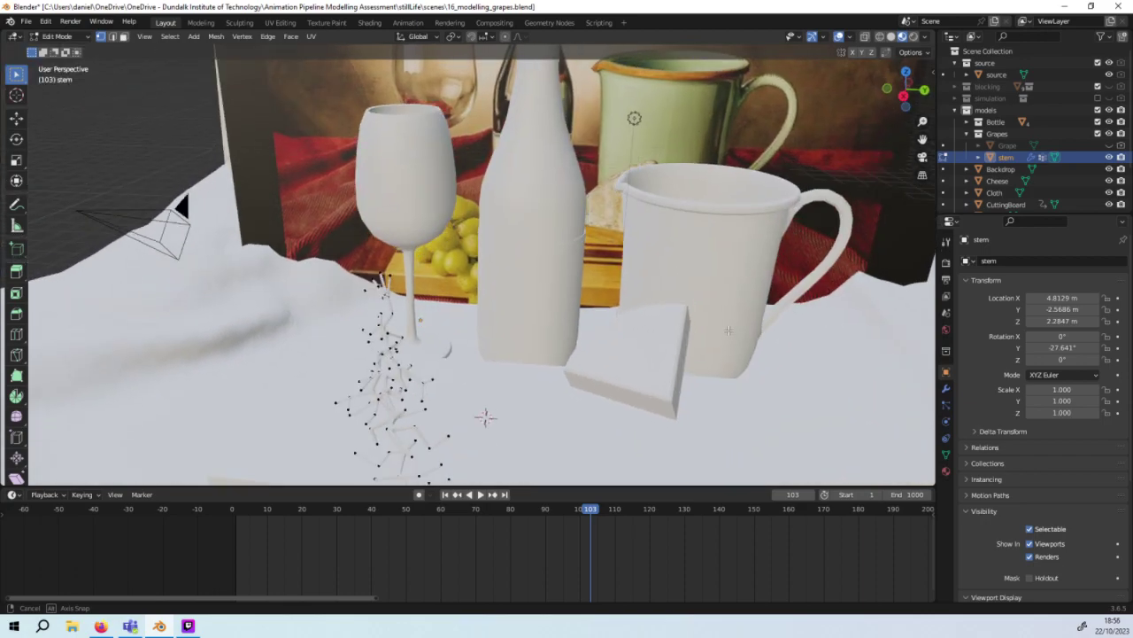
mouse_move(733, 338)
middle_mouse_down()
mouse_move(760, 307)
mouse_move(594, 300)
mouse_move(807, 362)
middle_mouse_up()
scroll(759, 308, "up", 3)
scroll(759, 307, "up", 3)
scroll(759, 307, "down", 3)
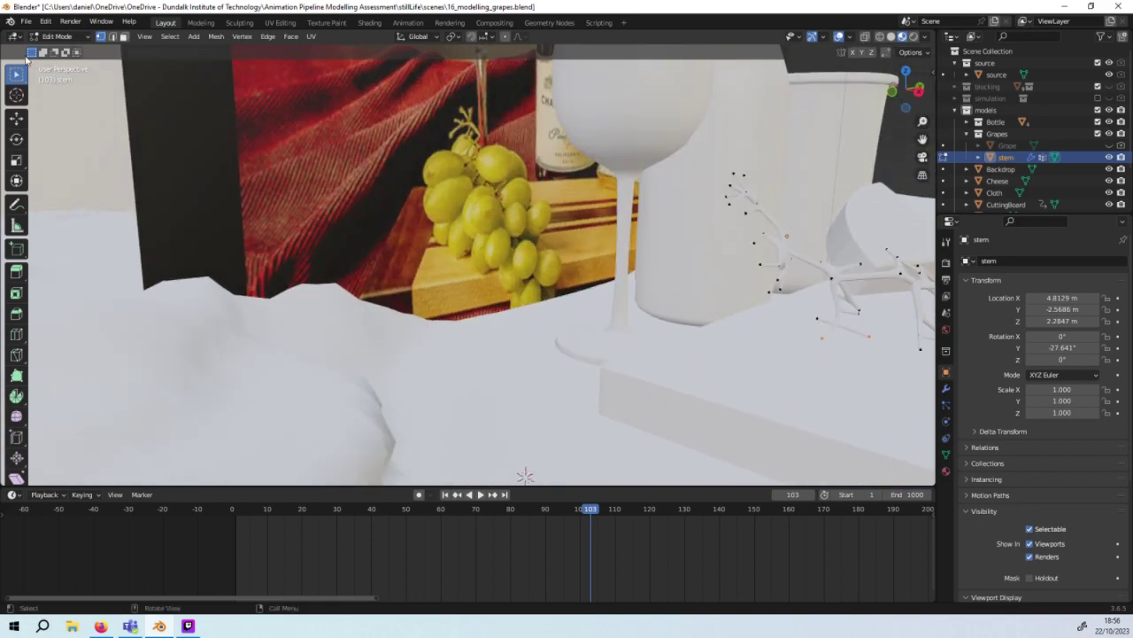
left_click(72, 37)
Step: Return to Object Mode and tilt the grape bunch slightly about the X axis
left_click(64, 49)
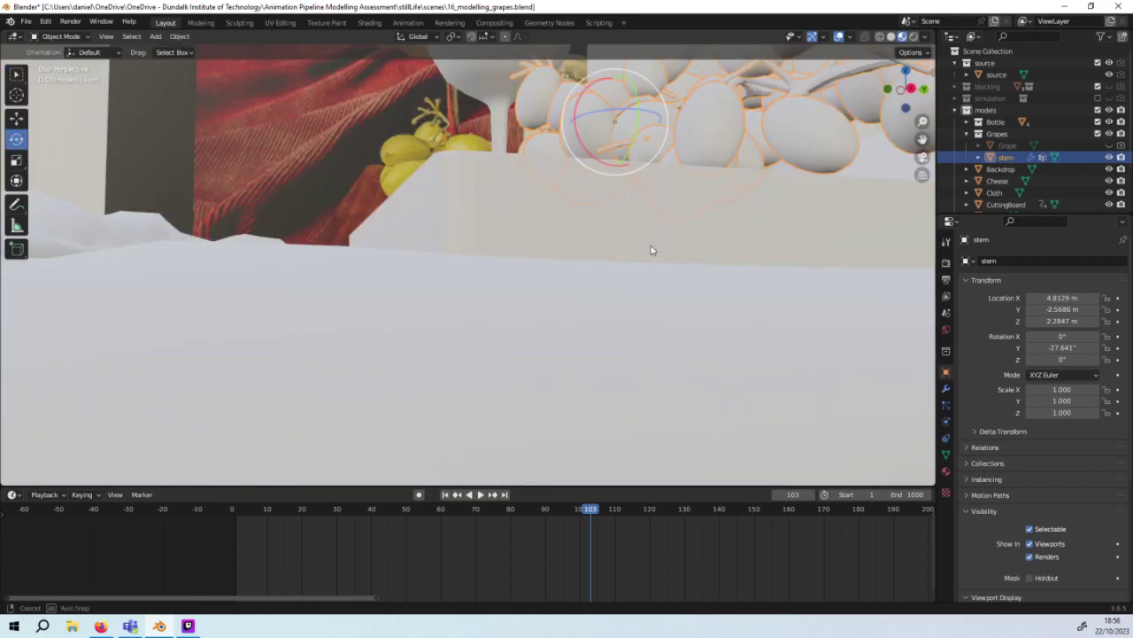
mouse_move(658, 251)
middle_mouse_down()
mouse_move(668, 256)
mouse_move(597, 255)
mouse_move(624, 261)
mouse_move(625, 278)
mouse_move(622, 246)
middle_mouse_up()
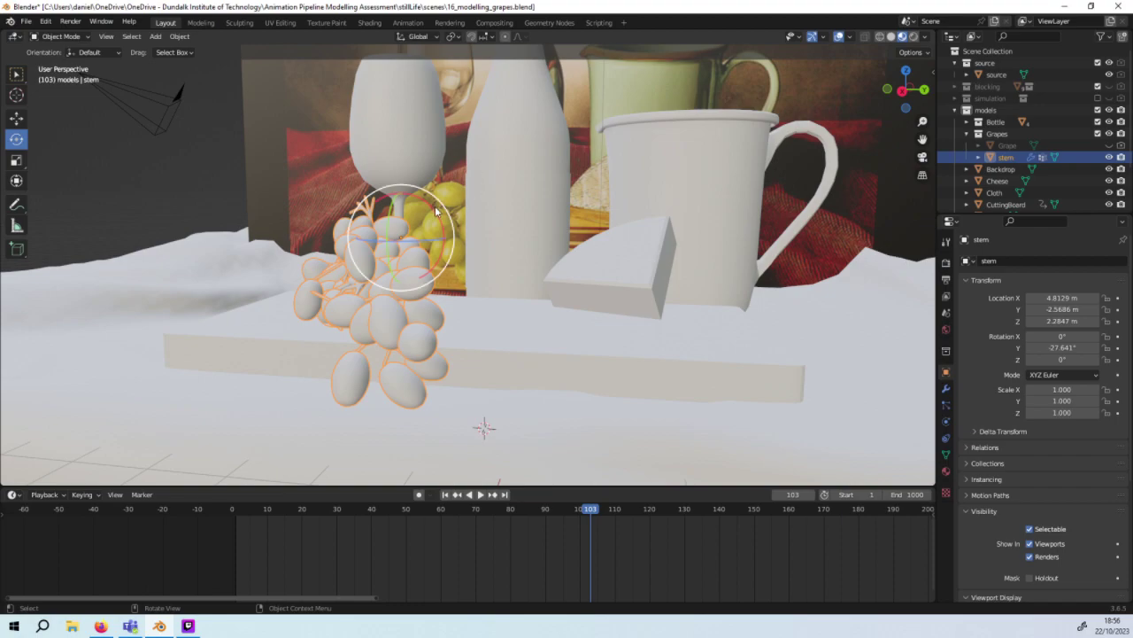
left_click_drag(435, 210, 429, 216)
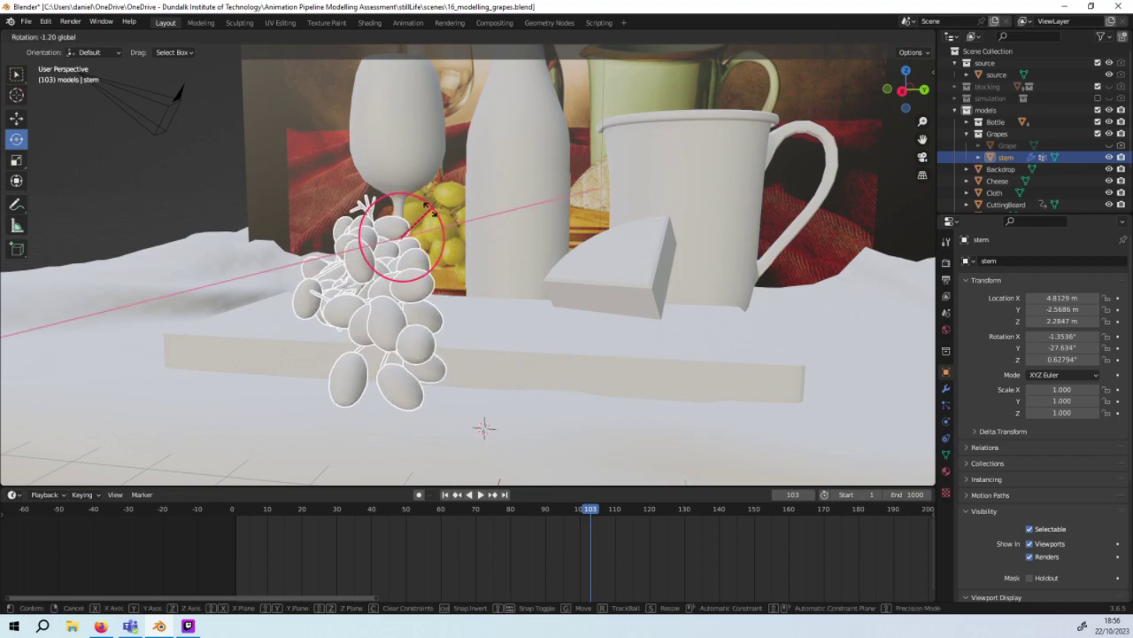
left_click_drag(431, 218, 376, 220)
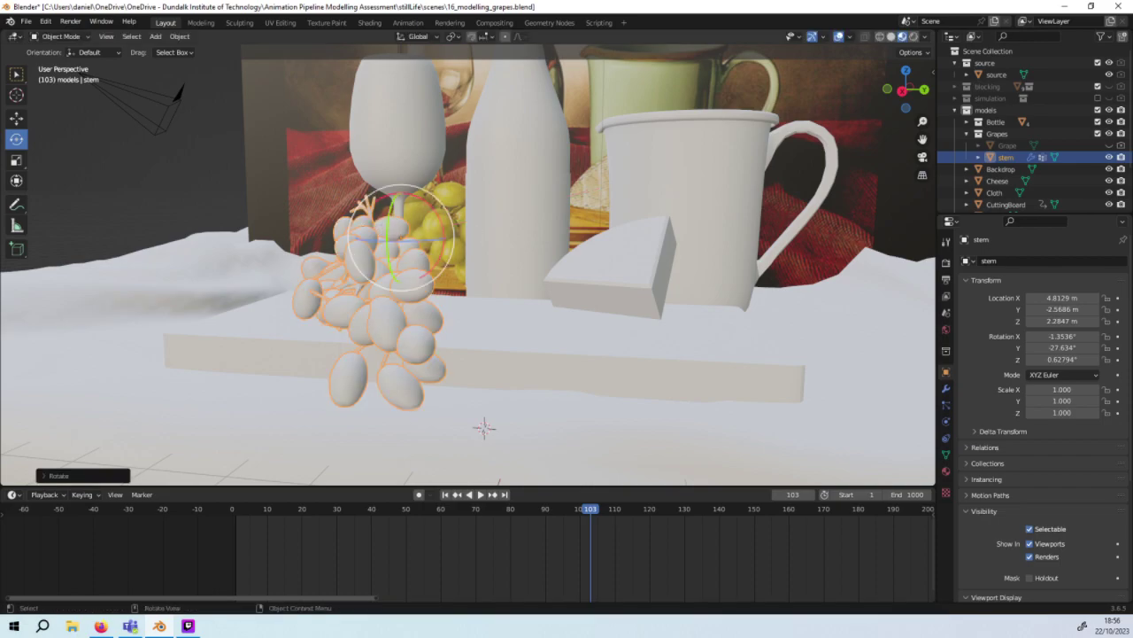
key("ctrl+z")
key("ctrl+shift+z")
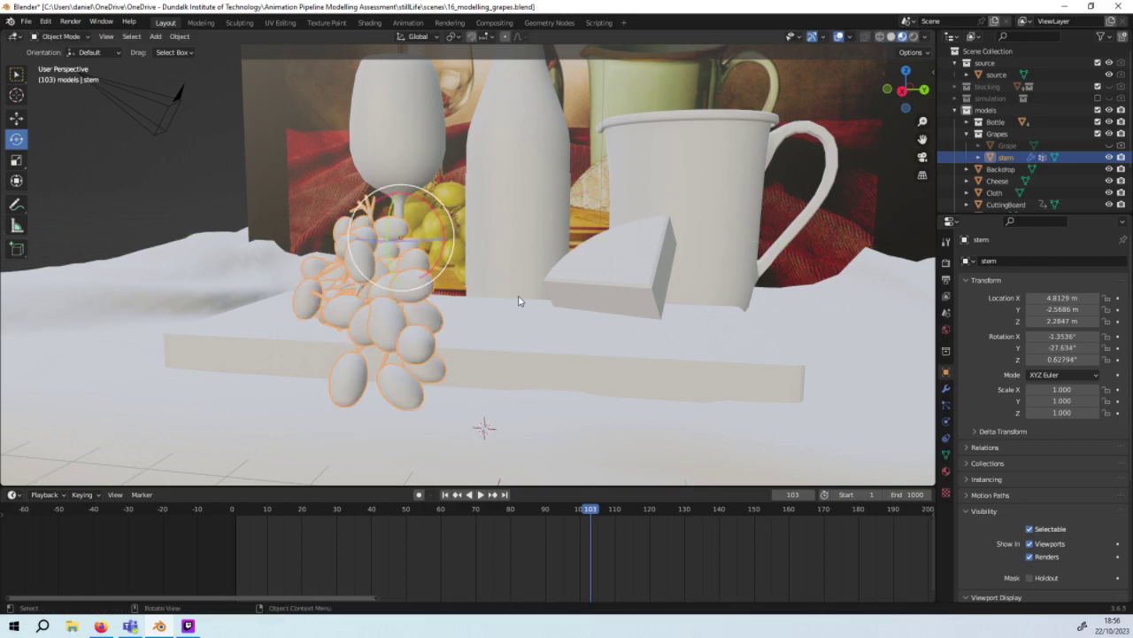
Step: Try a free rotation of the bunch, cancel it, and zoom out to a lower view
mouse_move(519, 301)
middle_mouse_down()
mouse_move(671, 297)
mouse_move(703, 372)
mouse_move(744, 405)
mouse_move(910, 316)
mouse_move(83, 313)
mouse_move(106, 304)
mouse_move(174, 213)
middle_mouse_up()
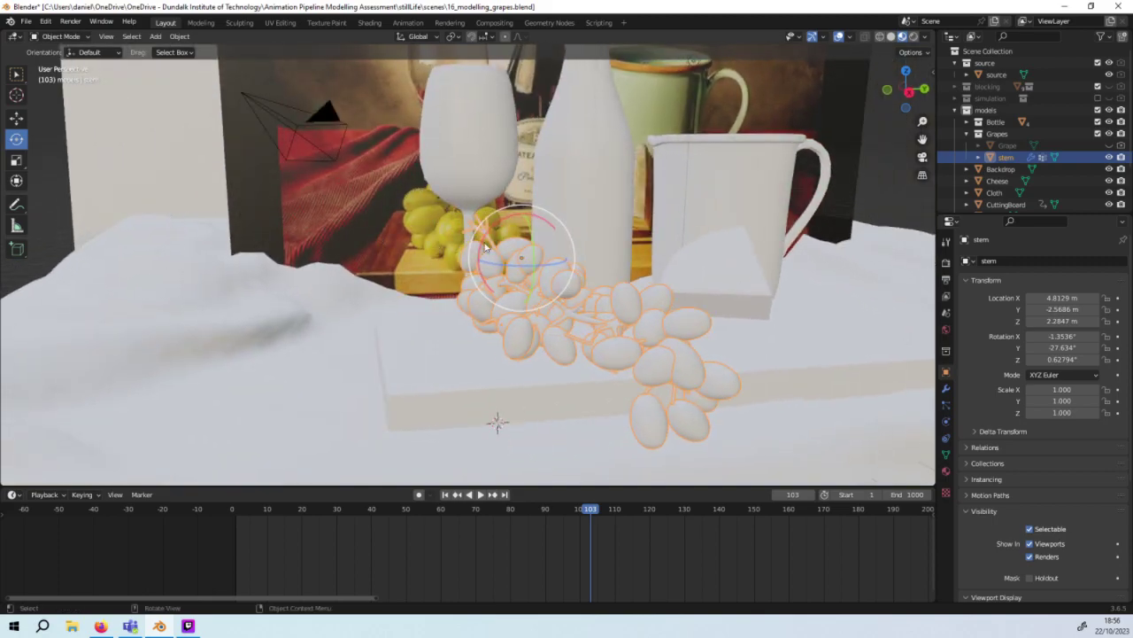
left_click_drag(521, 258, 479, 264)
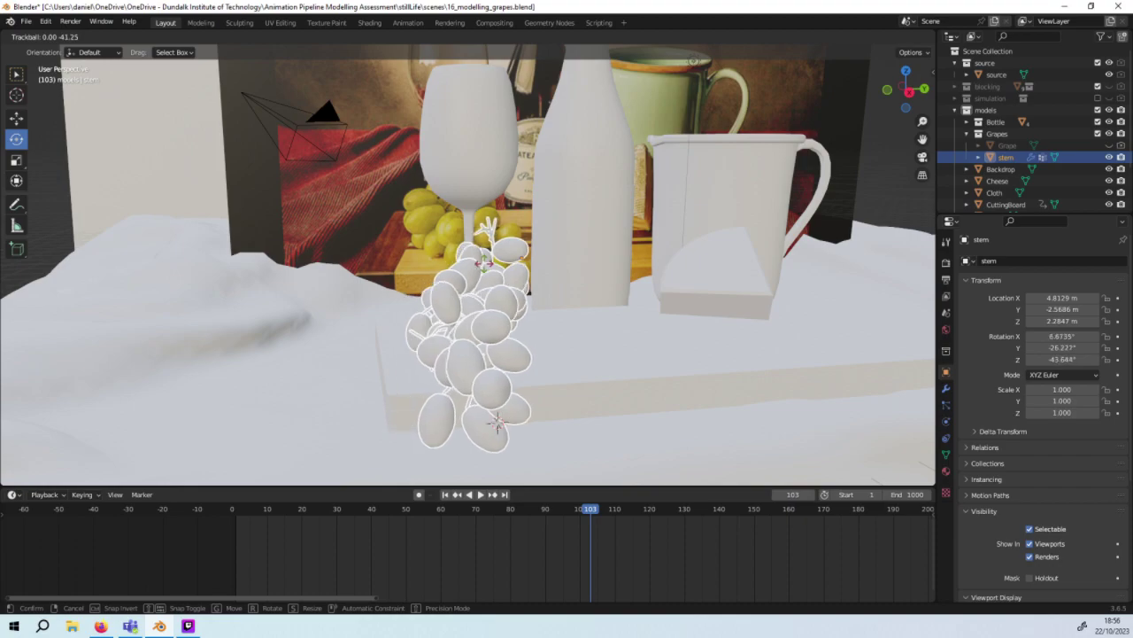
left_click_drag(478, 264, 489, 262)
left_click(552, 274)
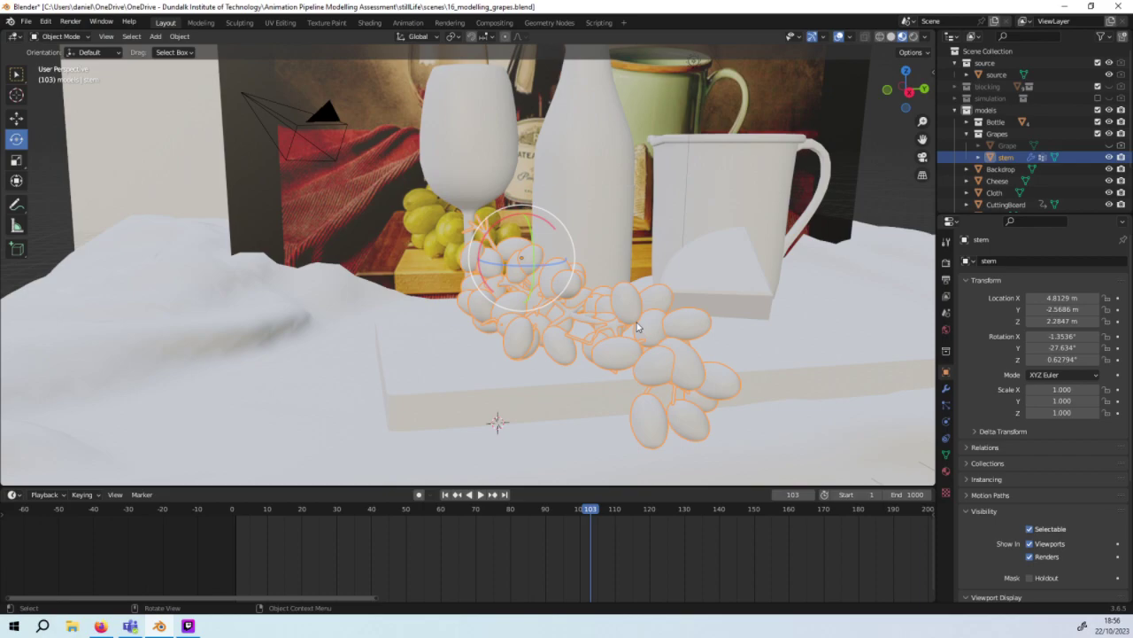
scroll(635, 327, "down", 2)
scroll(632, 328, "down", 2)
scroll(620, 336, "down", 2)
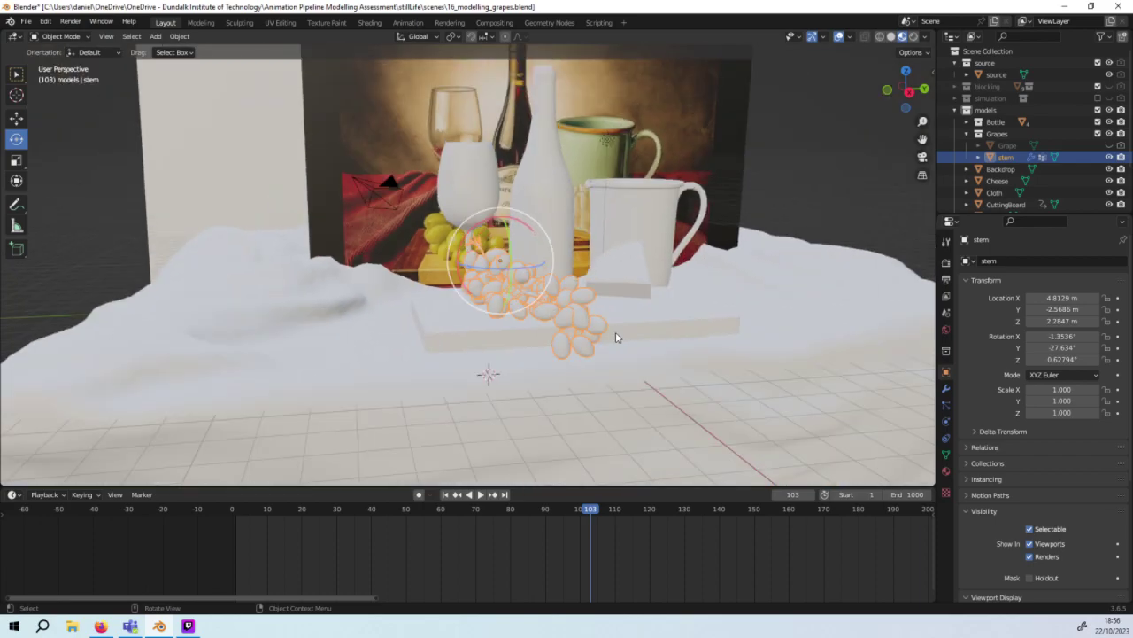
mouse_move(615, 334)
middle_mouse_down()
mouse_move(593, 330)
mouse_move(760, 314)
middle_mouse_up()
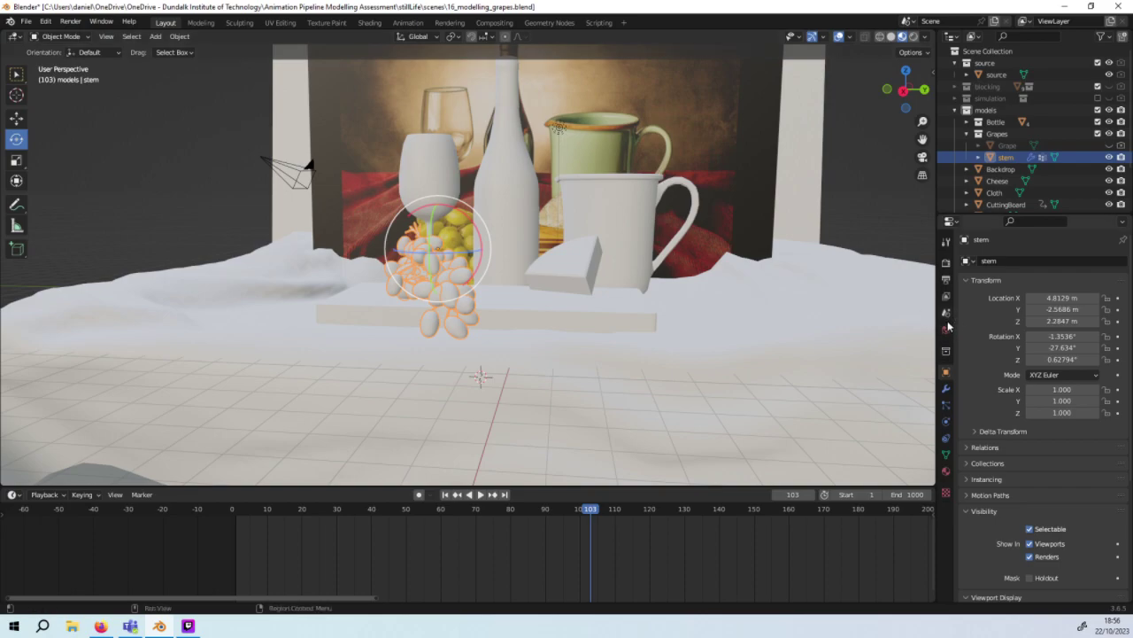
Step: Step the stem particle Seed up to 19, then drag Hair Length from 5.55 m to 3.38 m
left_click(945, 405)
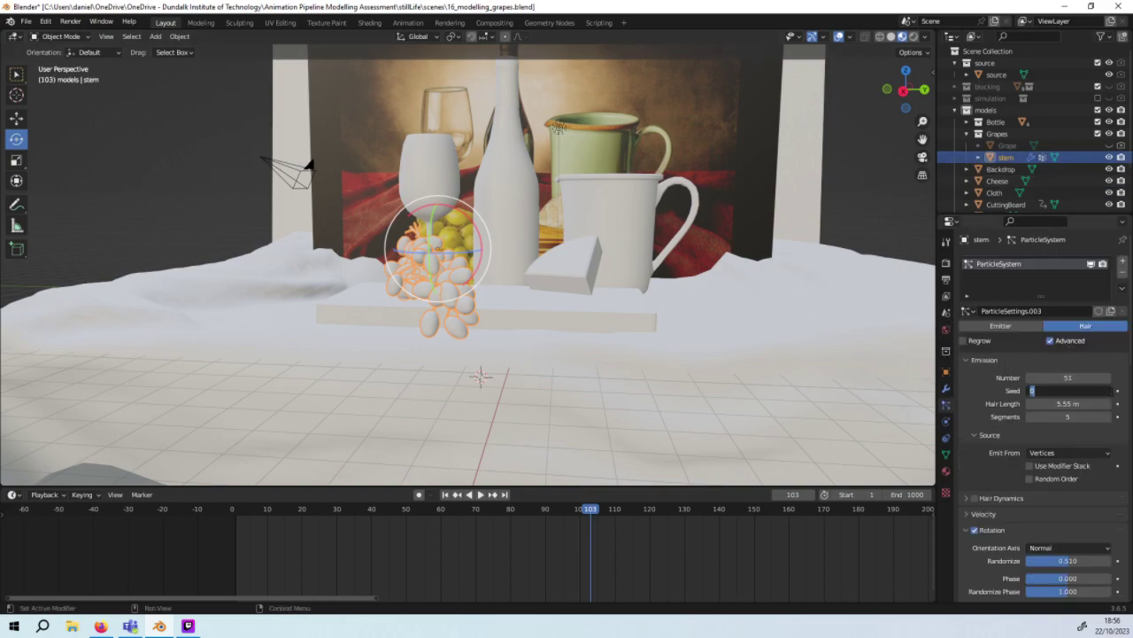
left_click(1107, 391)
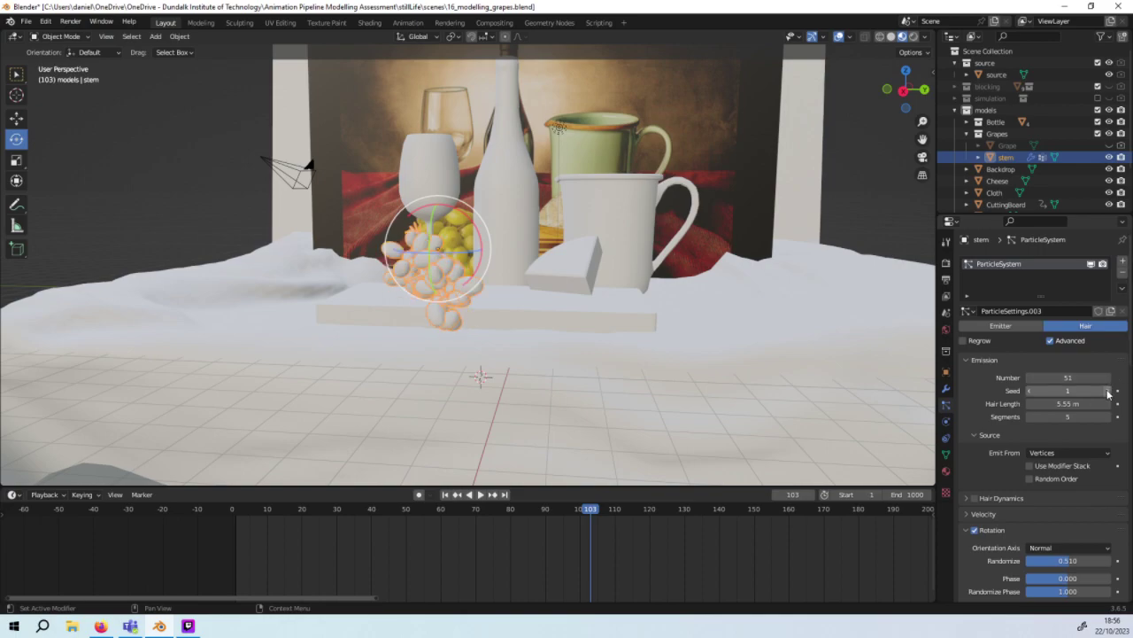
left_click(1107, 391)
left_click(1107, 392)
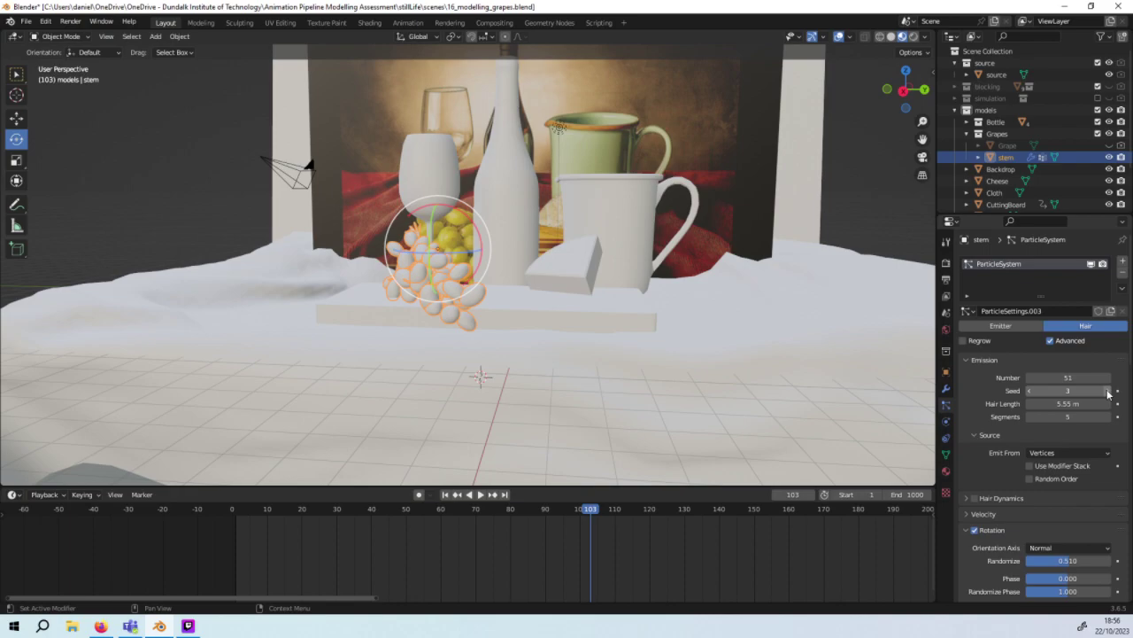
left_click(1107, 392)
left_click(1106, 391)
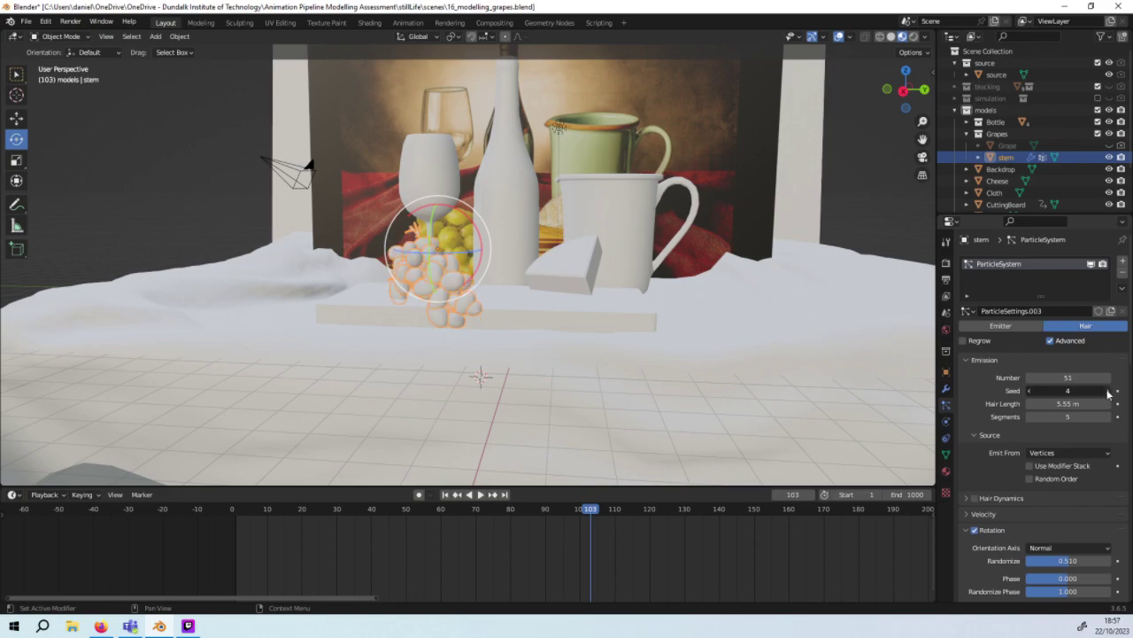
left_click(1106, 391)
left_click(1106, 392)
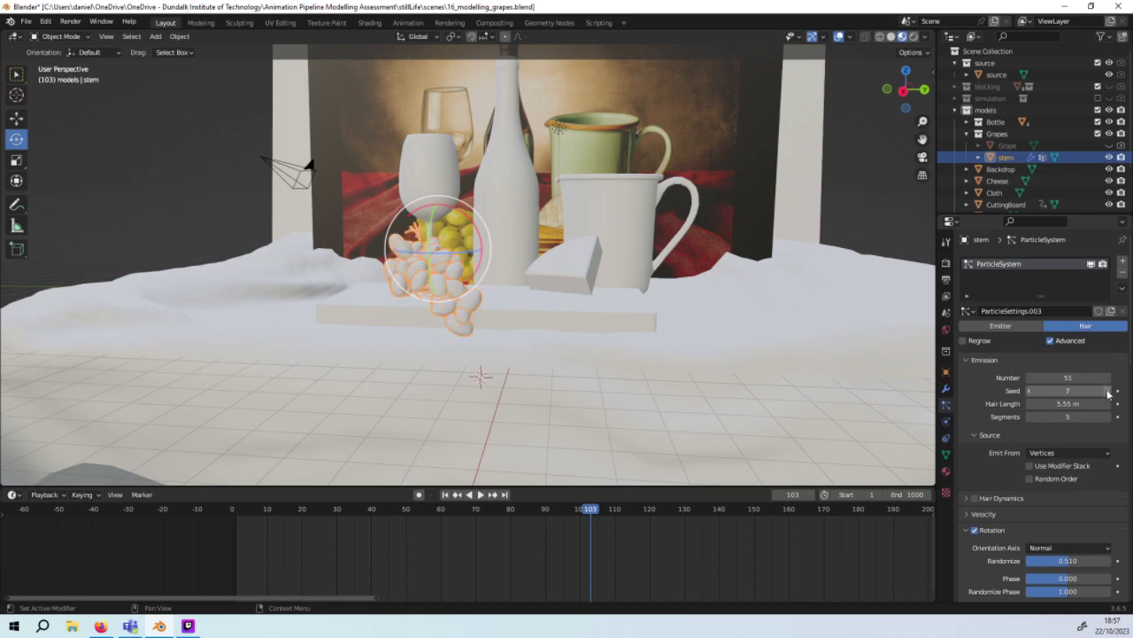
left_click(1106, 391)
left_click(1109, 392)
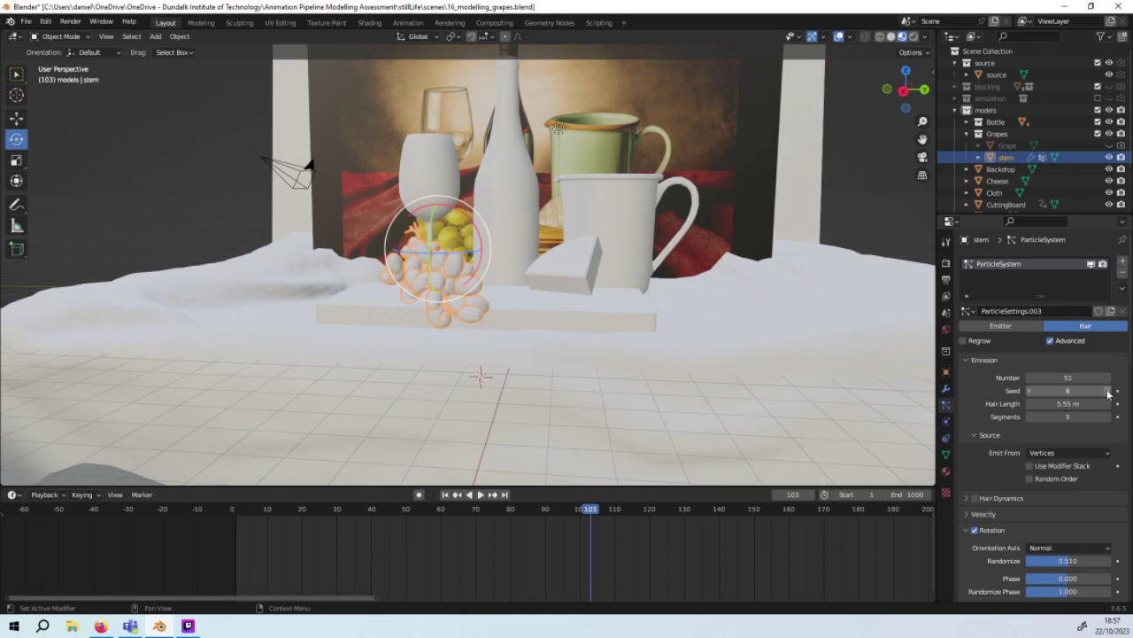
left_click(1108, 391)
left_click(1108, 391)
left_click(1108, 391)
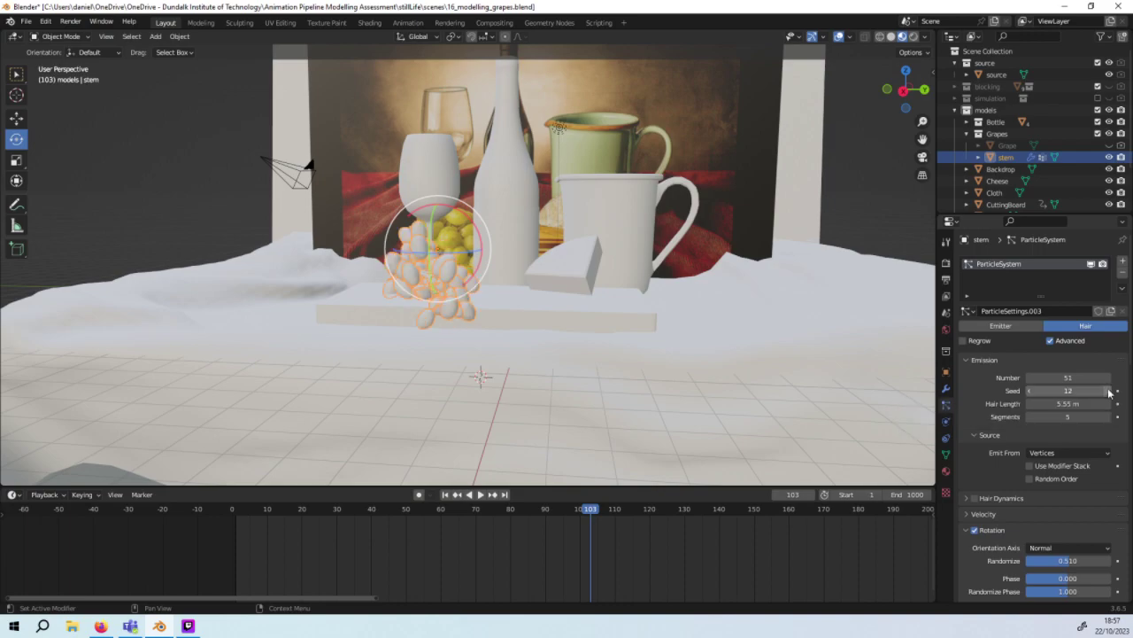
left_click(1109, 391)
left_click(1109, 391)
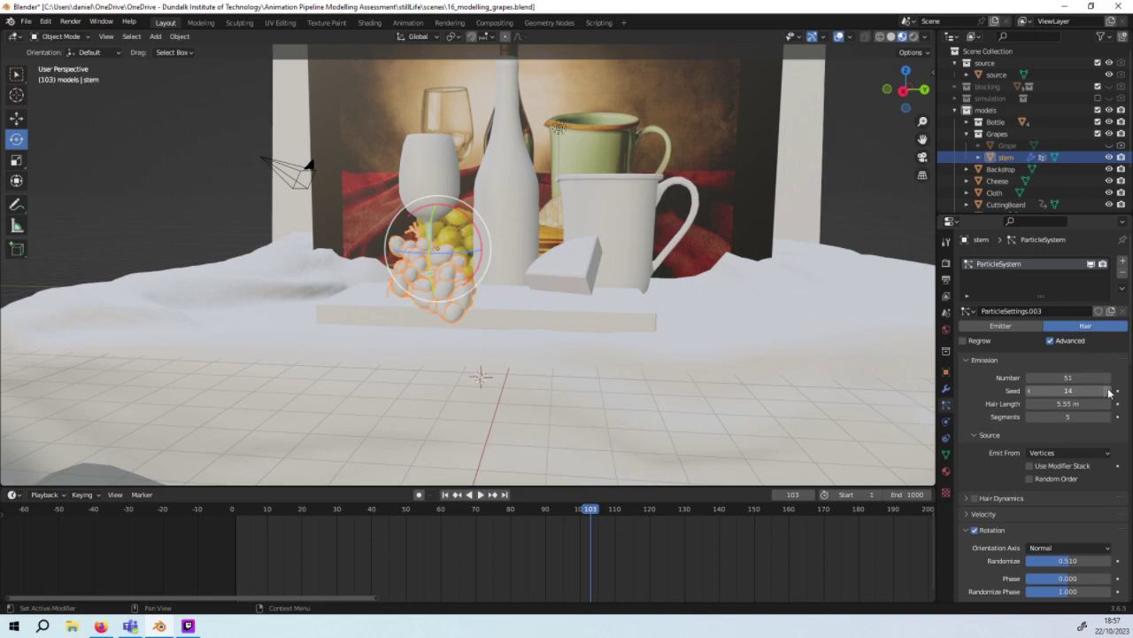
left_click(1109, 391)
left_click(1109, 391)
left_click(1109, 391)
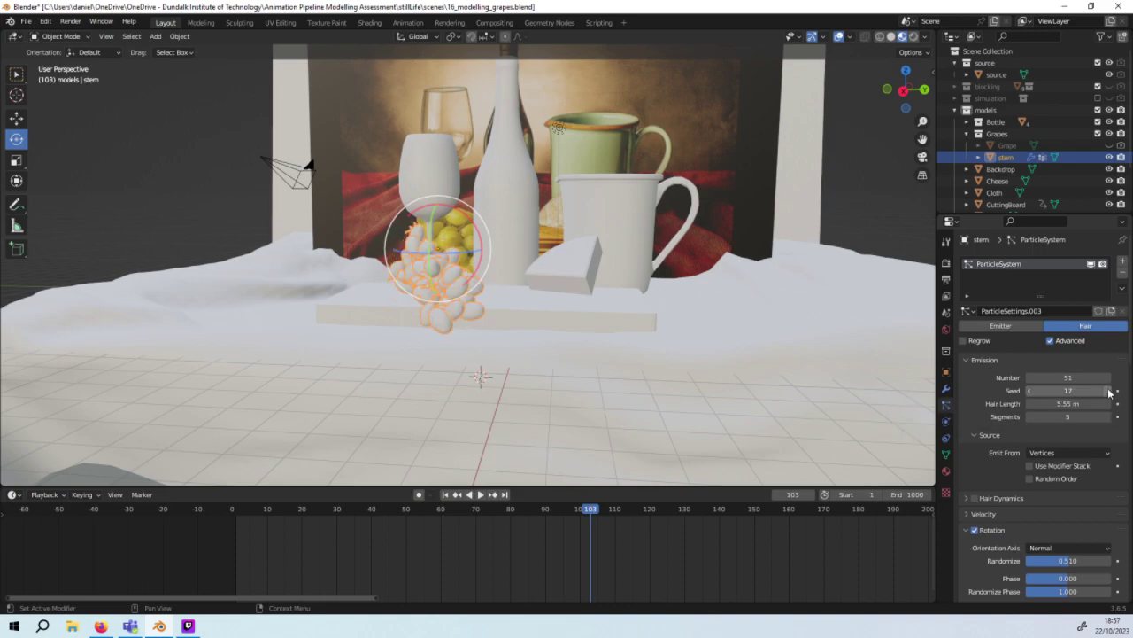
left_click(1109, 391)
left_click(1108, 391)
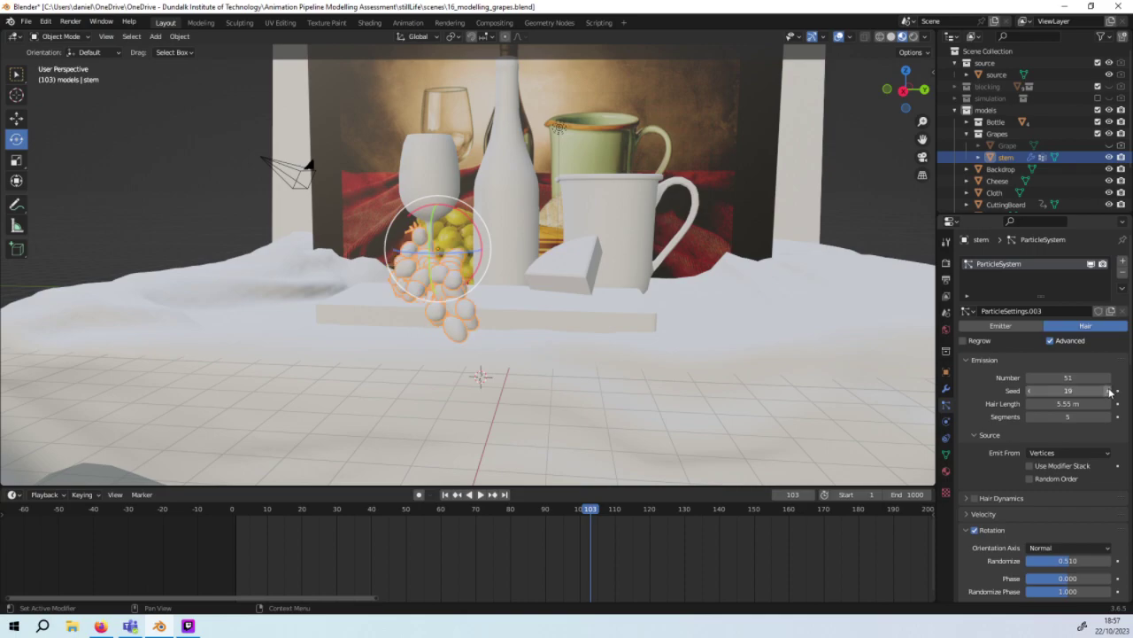
mouse_move(781, 276)
middle_mouse_down()
mouse_move(790, 301)
mouse_move(817, 295)
mouse_move(867, 267)
mouse_move(873, 247)
mouse_move(817, 289)
mouse_move(770, 286)
middle_mouse_up()
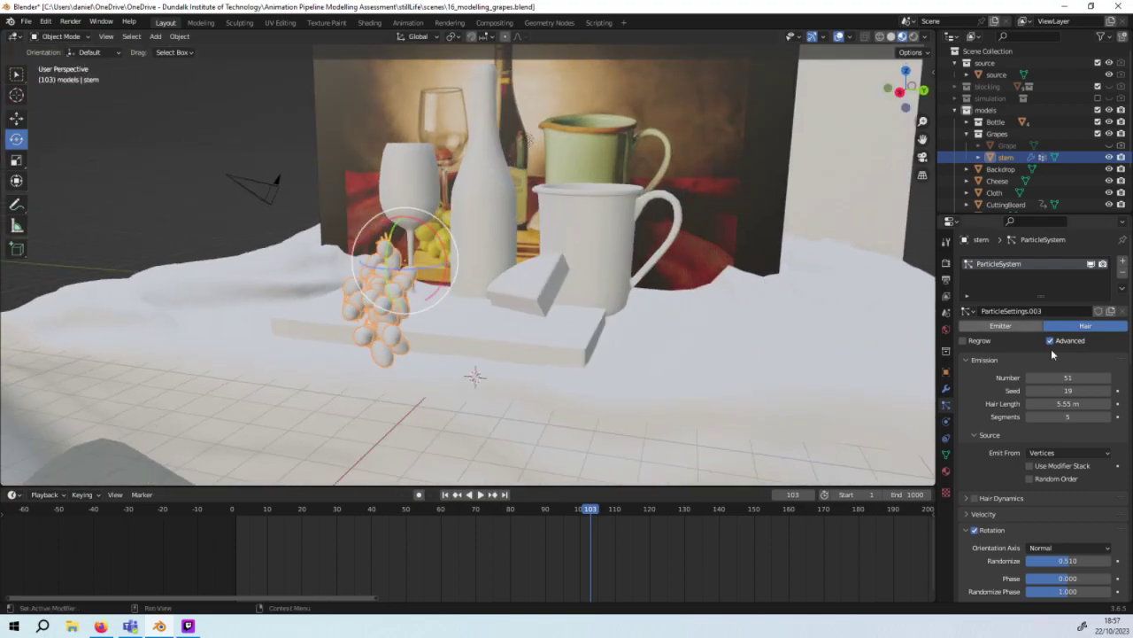
left_click_drag(1067, 403, 1023, 403)
Step: Set the stem's Hair Length to 4 m, then nudge it up to 5 m
left_click(1074, 403)
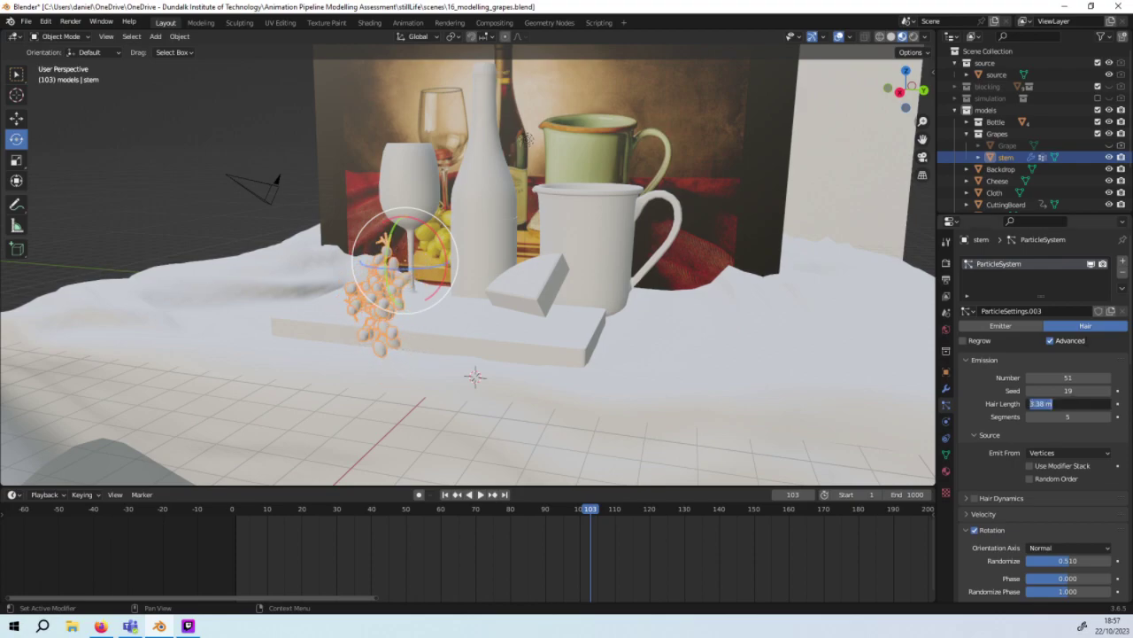
type("4")
key("Return")
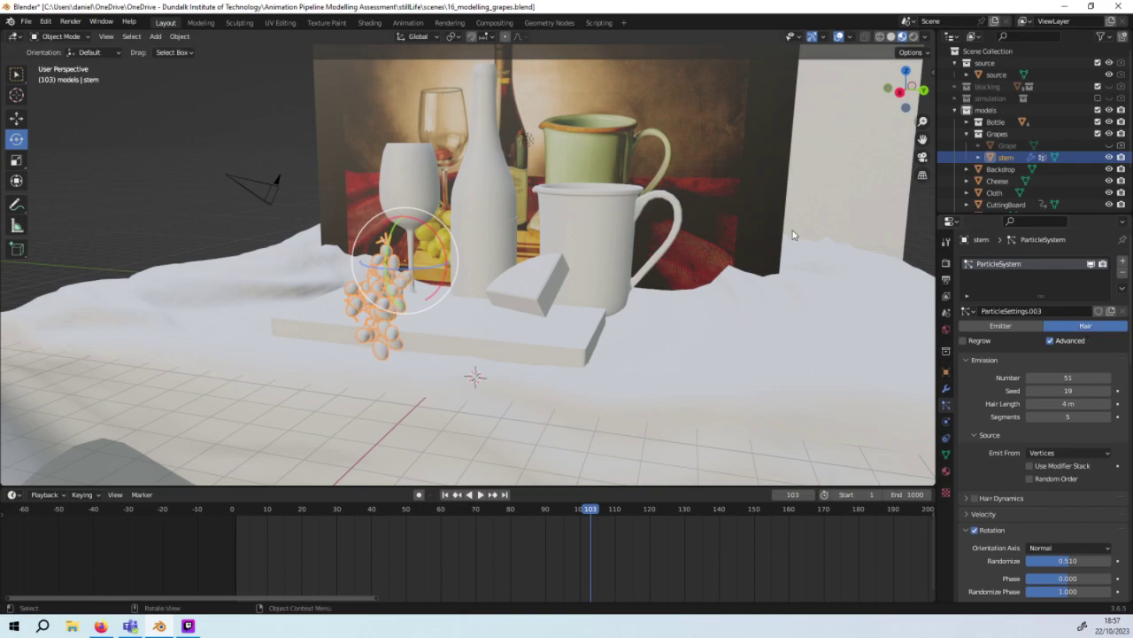
middle_click_drag(674, 227, 769, 230)
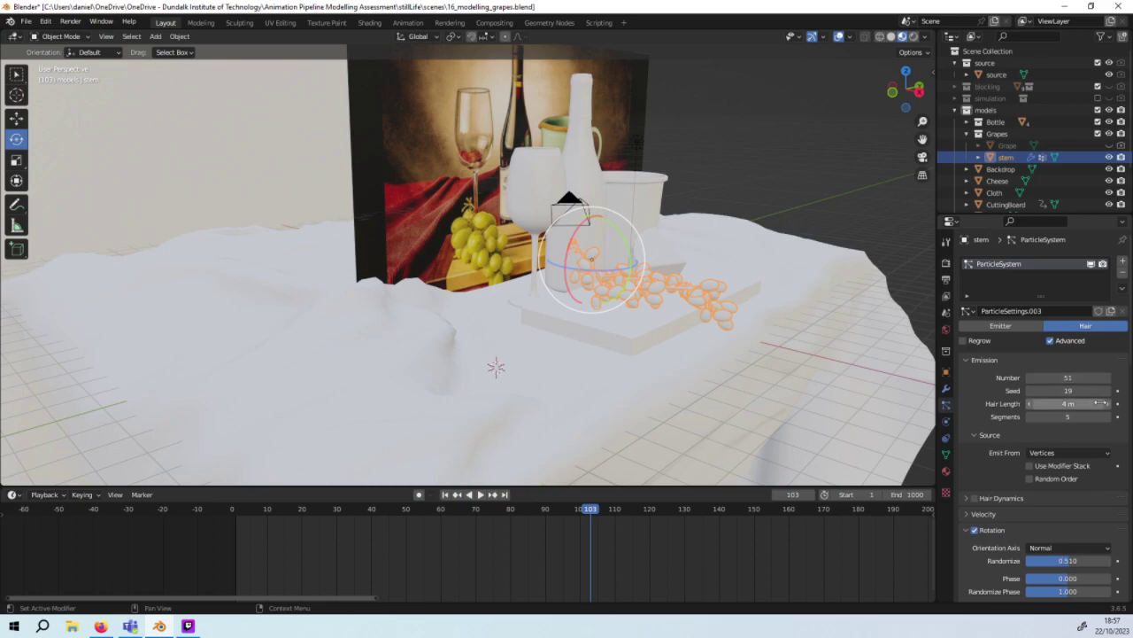
left_click_drag(1096, 403, 1100, 404)
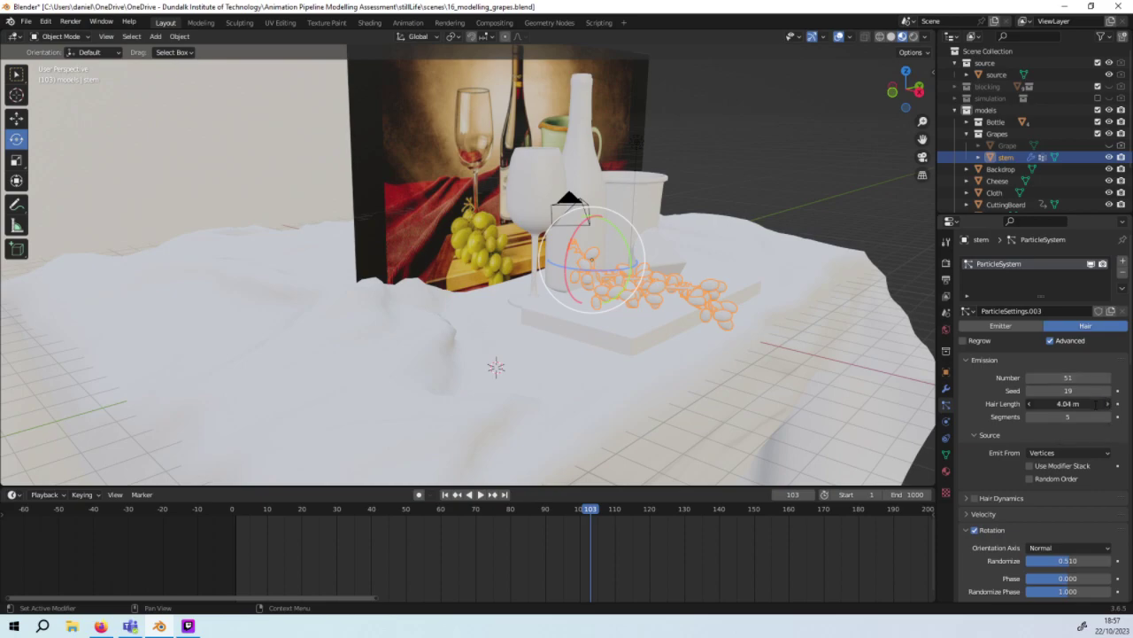
type("5")
key("Return")
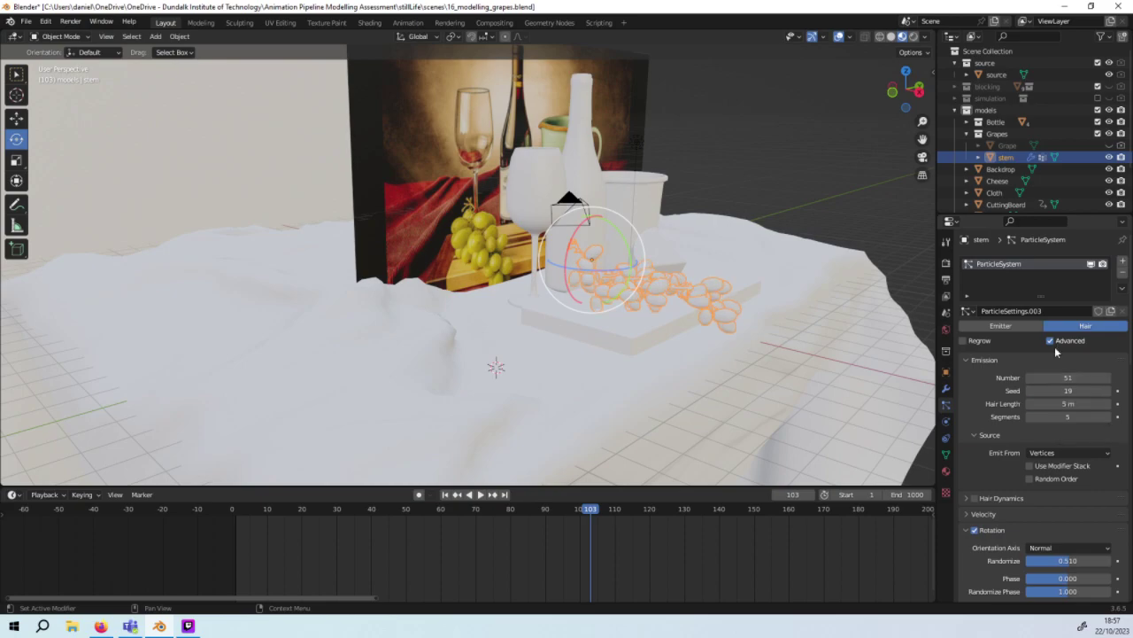
middle_click_drag(801, 176, 691, 191)
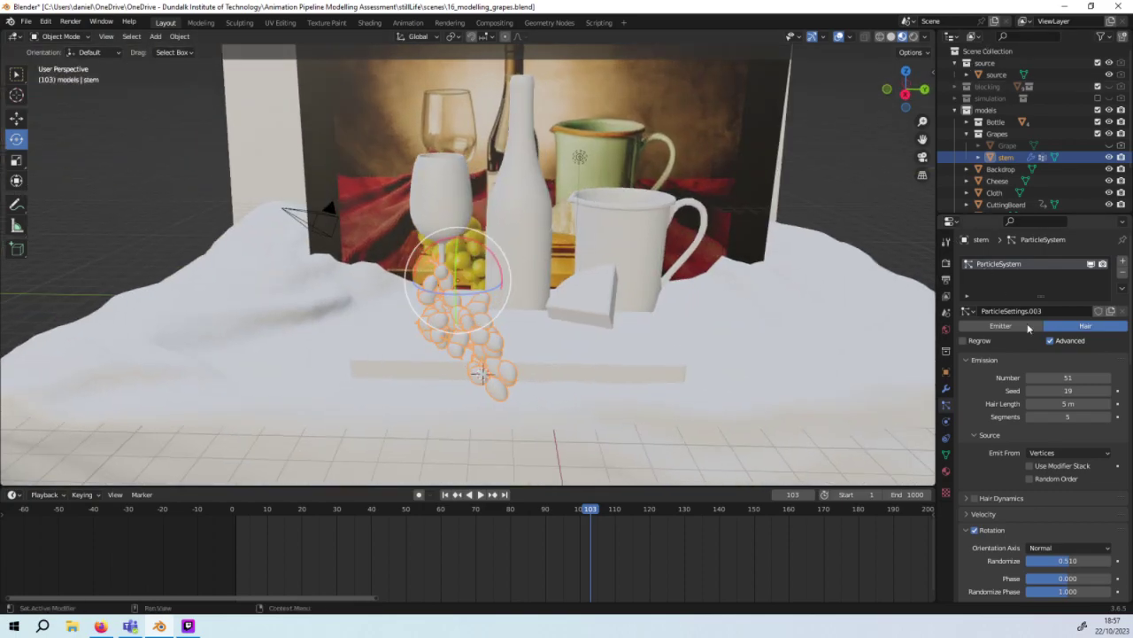
Step: Raise the grape strand Segments to 15 and enable Random Order
left_click(1111, 419)
left_click(1108, 416)
left_click(1108, 417)
left_click(1108, 416)
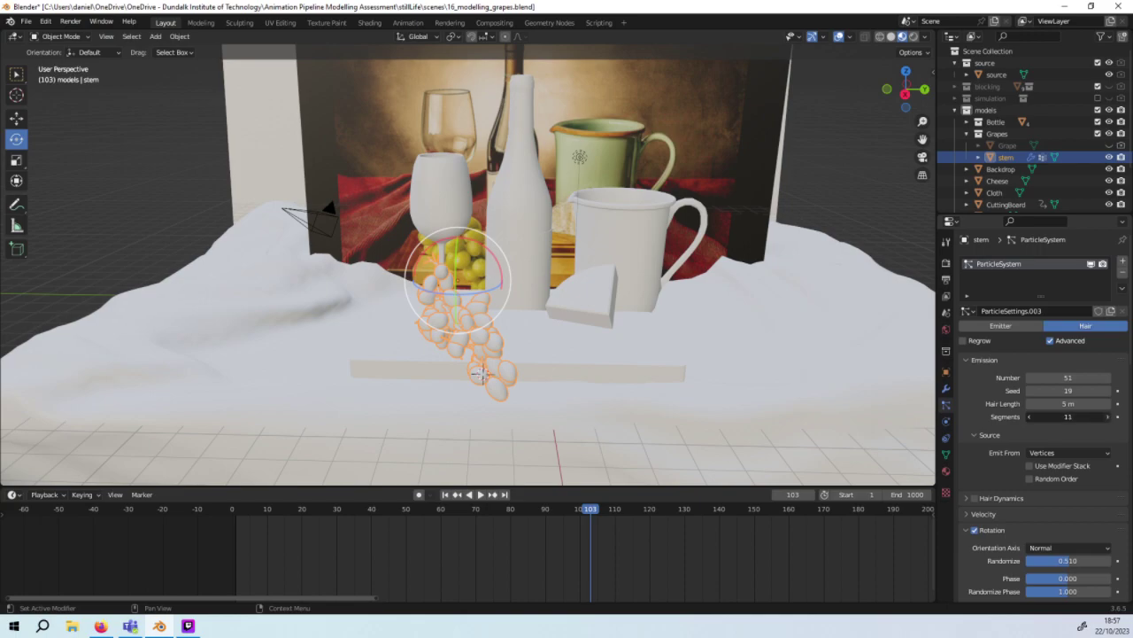
left_click(1107, 417)
left_click(1108, 416)
left_click(1108, 417)
left_click(1108, 417)
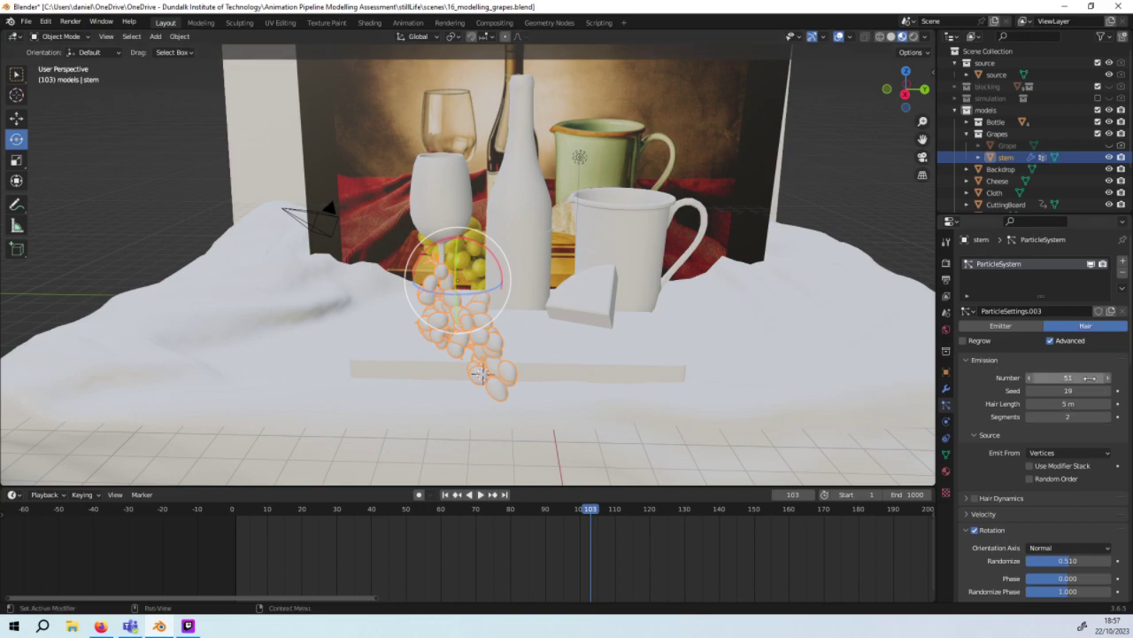
left_click(1108, 416)
left_click(1108, 416)
left_click(1108, 416)
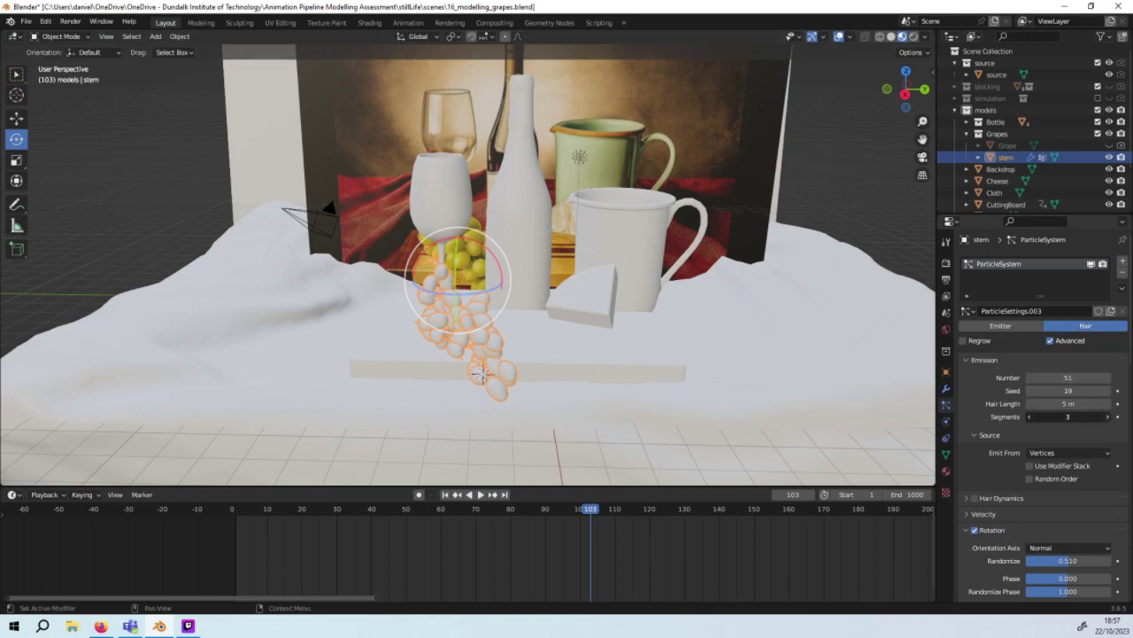
left_click(1108, 416)
triple_click(1108, 416)
triple_click(1107, 416)
triple_click(1108, 416)
left_click(1063, 480)
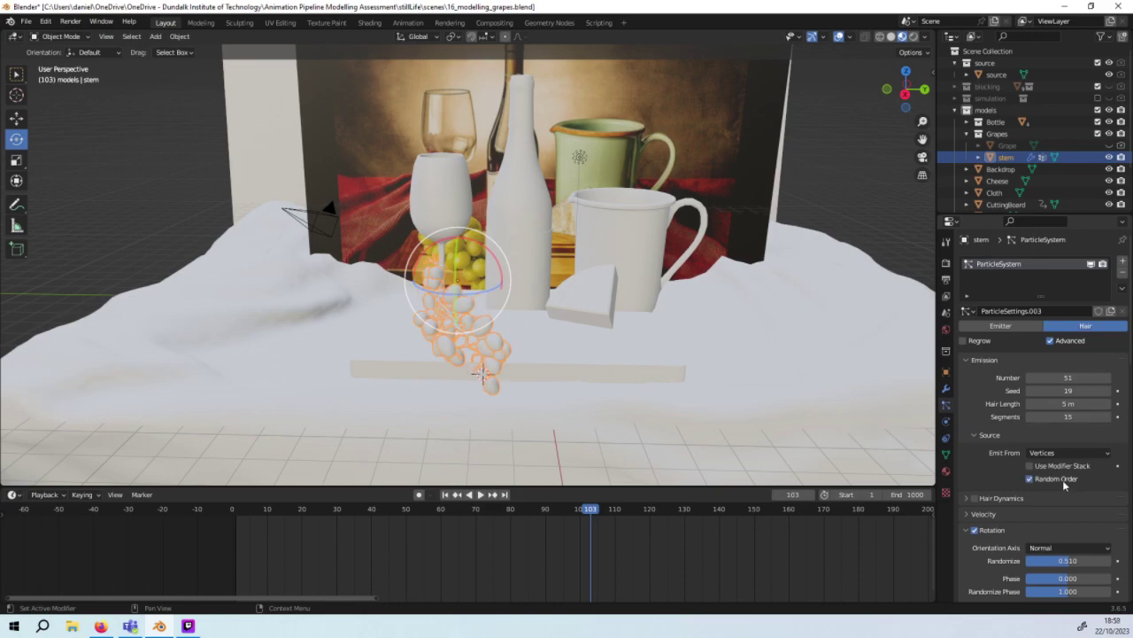
Step: Bump the seed once and set Hair Length to 6 m, then 5.5 m
mouse_move(759, 339)
middle_mouse_down()
mouse_move(801, 319)
mouse_move(766, 337)
mouse_move(678, 347)
mouse_move(726, 337)
mouse_move(1109, 403)
middle_mouse_up()
left_click(1105, 392)
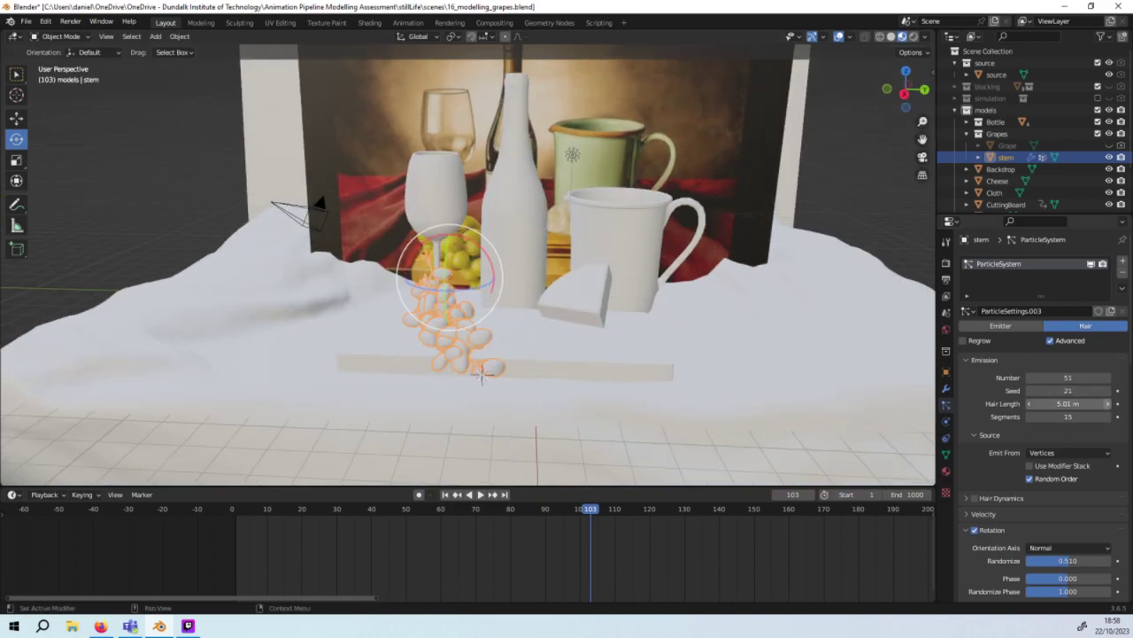
left_click(1108, 403)
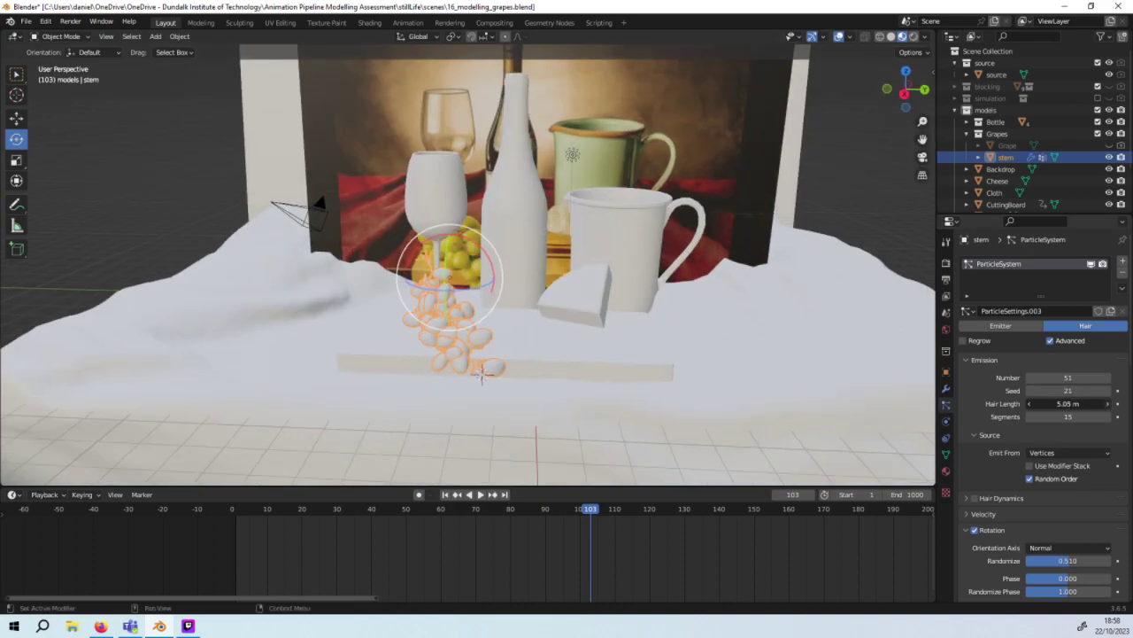
left_click(1108, 403)
type("6")
key("Return")
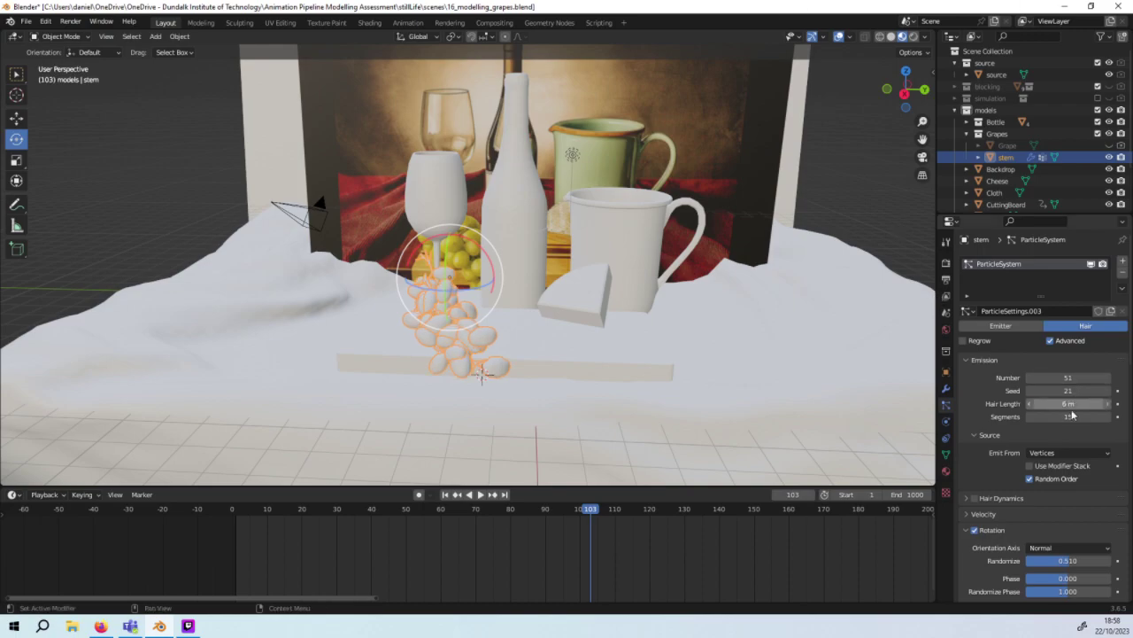
left_click(1067, 403)
type("5")
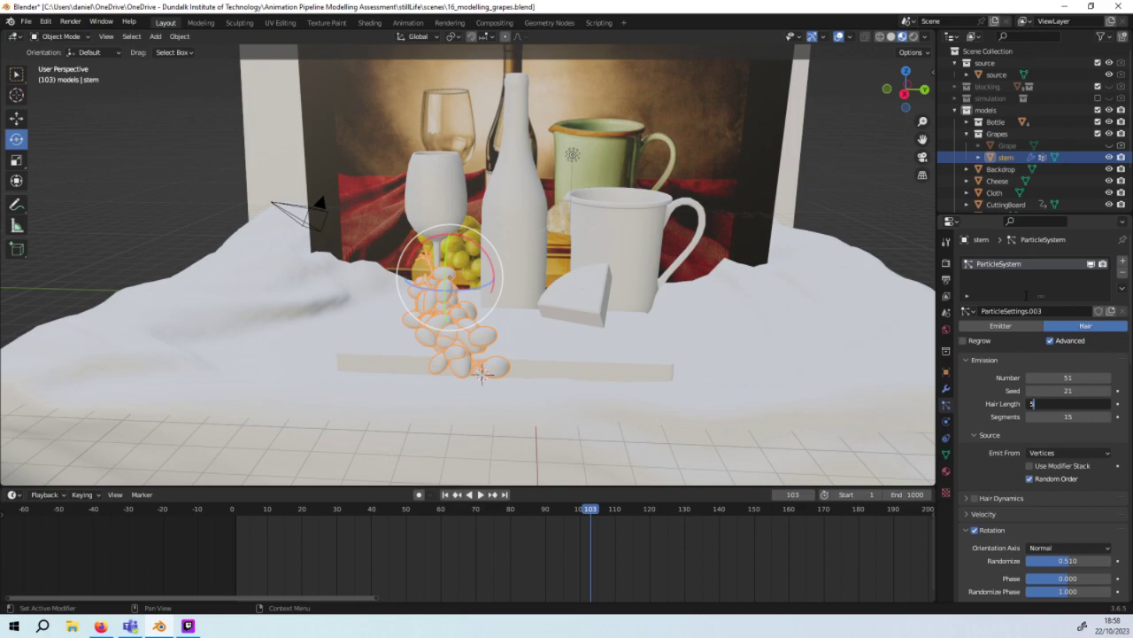
type(".5")
key("Return")
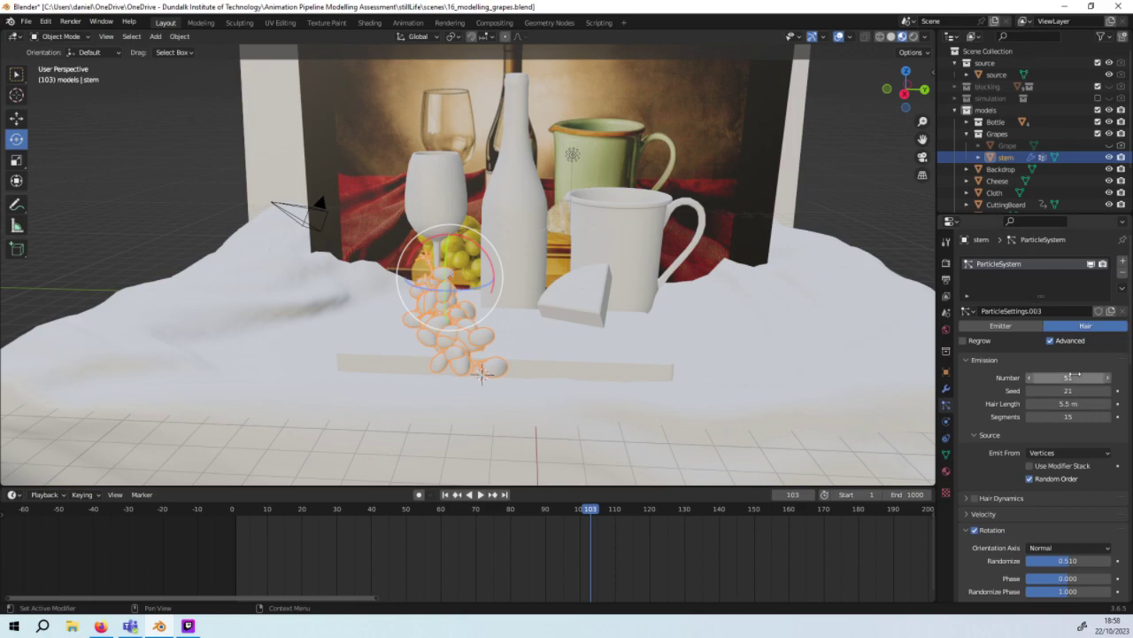
Step: Step the Seed up through several grape layouts, ending at 28
left_click(1106, 390)
left_click(1107, 390)
left_click(1106, 390)
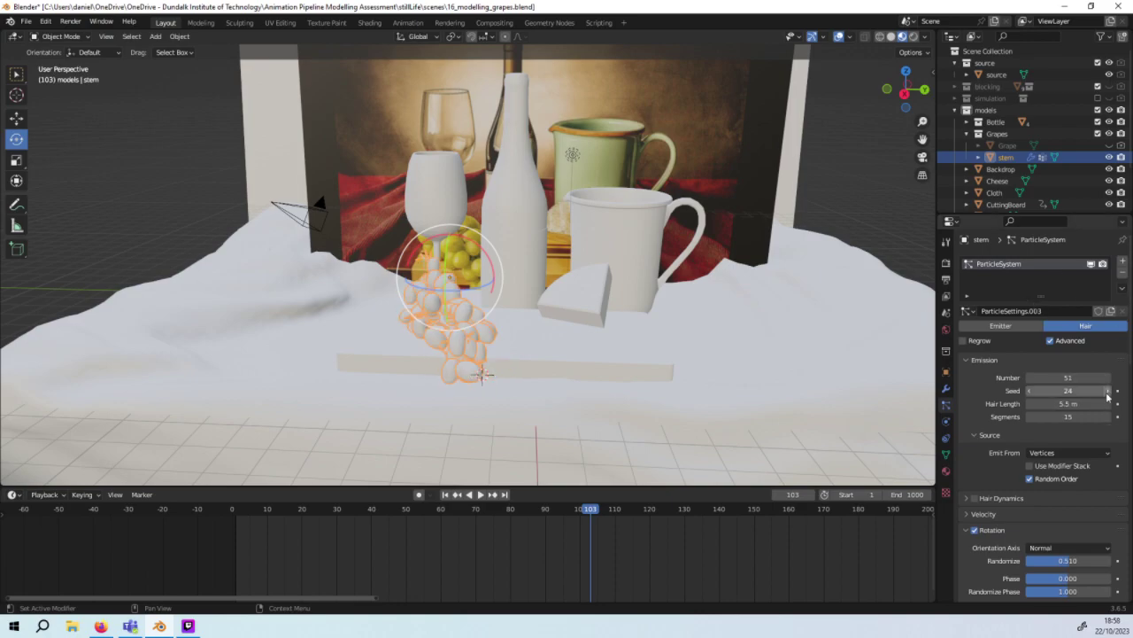
left_click(1107, 390)
left_click(1107, 391)
left_click(1106, 392)
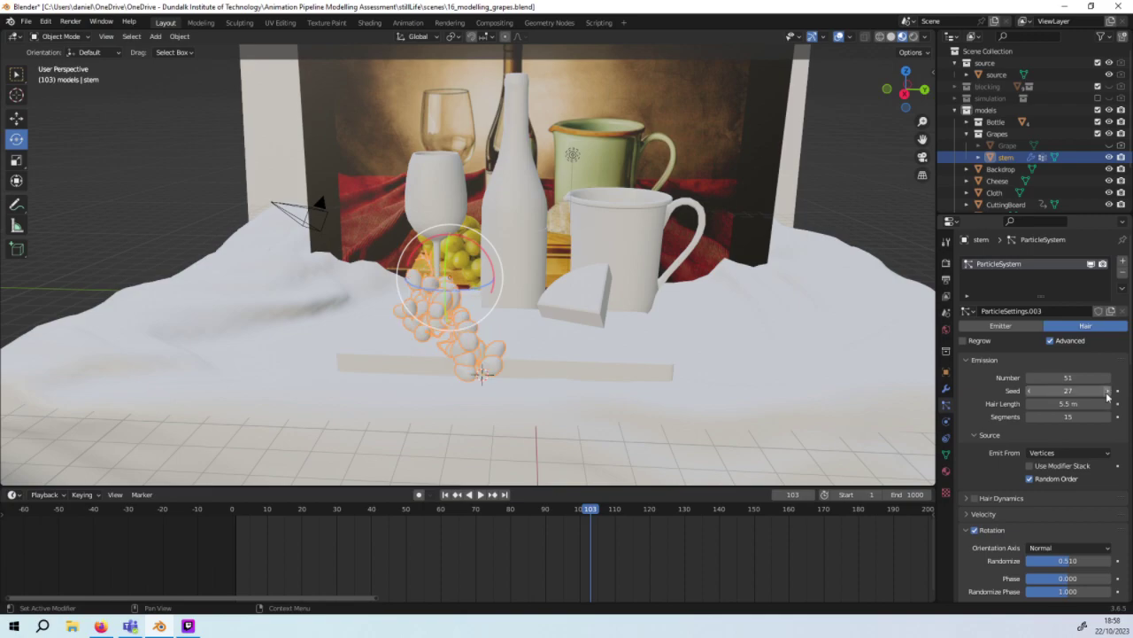
left_click(1107, 391)
left_click(1107, 392)
left_click(1107, 392)
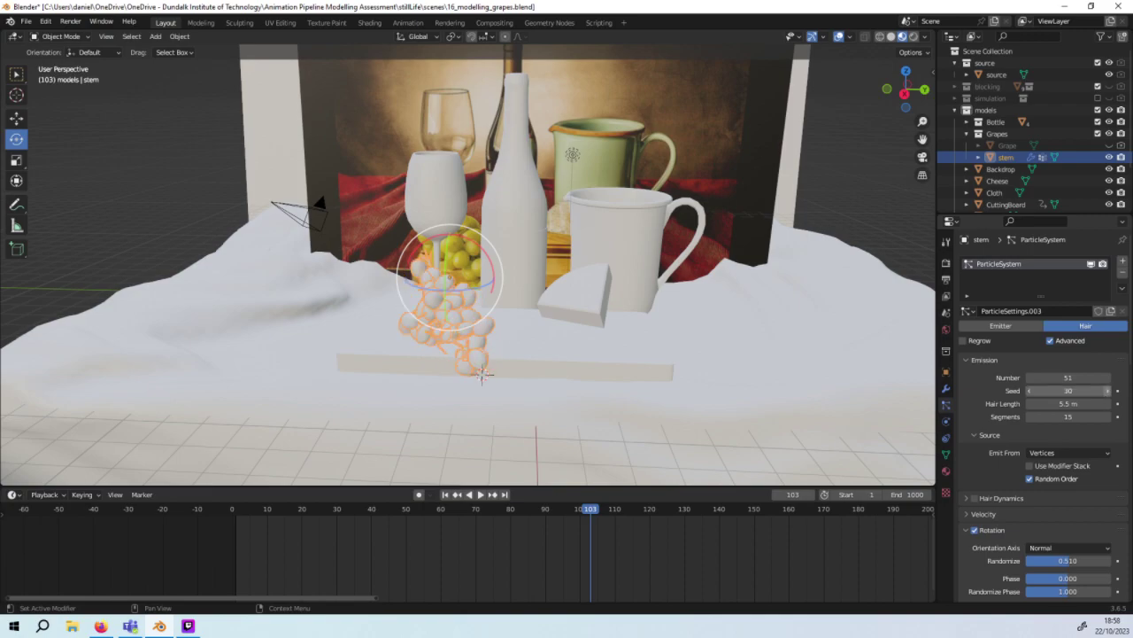
left_click(1107, 391)
middle_click_drag(657, 336, 547, 332)
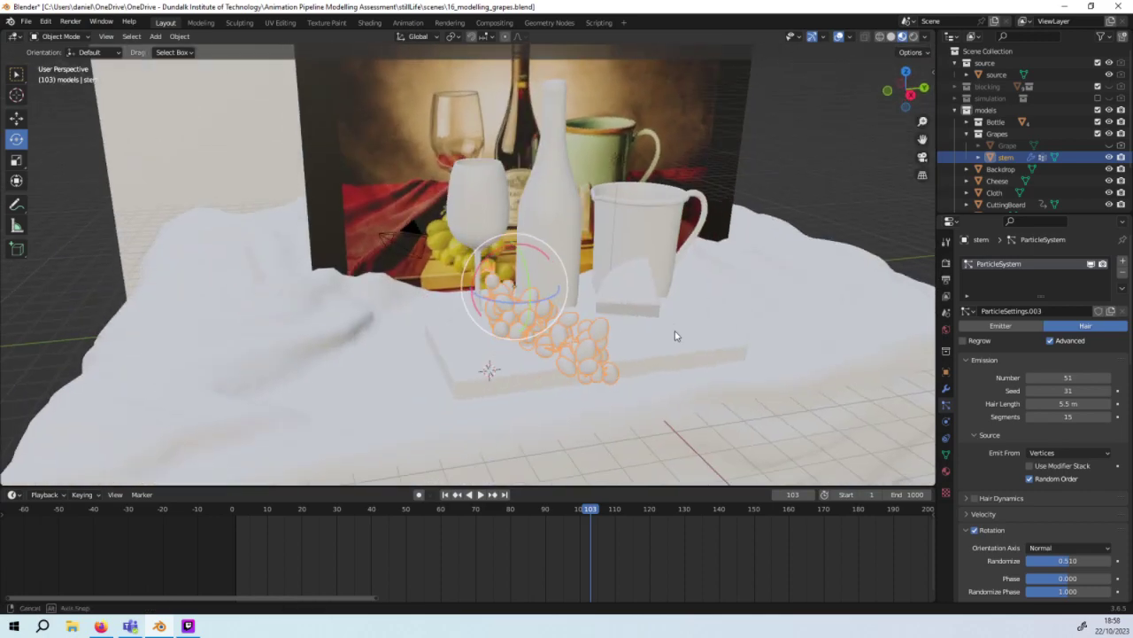
middle_click_drag(547, 332, 940, 314)
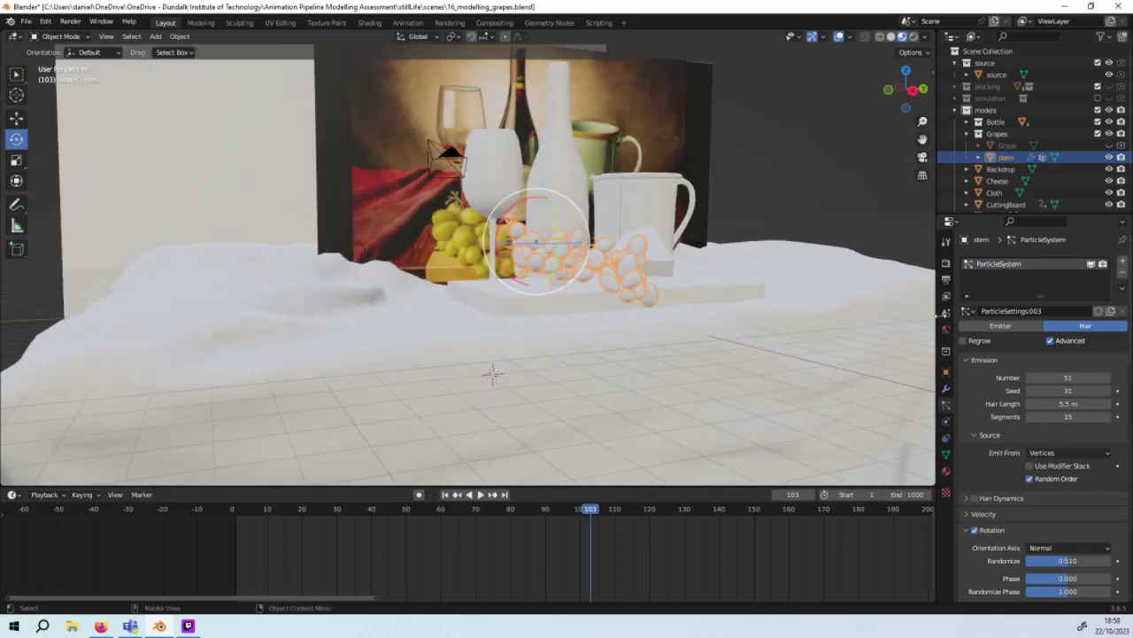
left_click(1108, 390)
left_click(1110, 391)
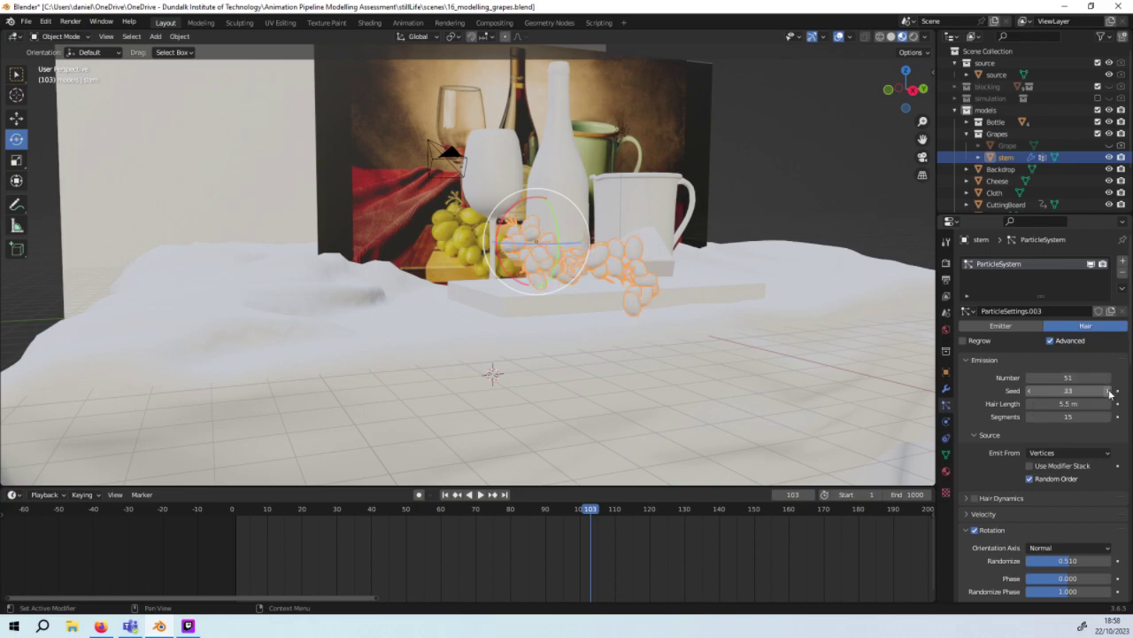
left_click(1110, 391)
left_click(1109, 391)
left_click(1109, 390)
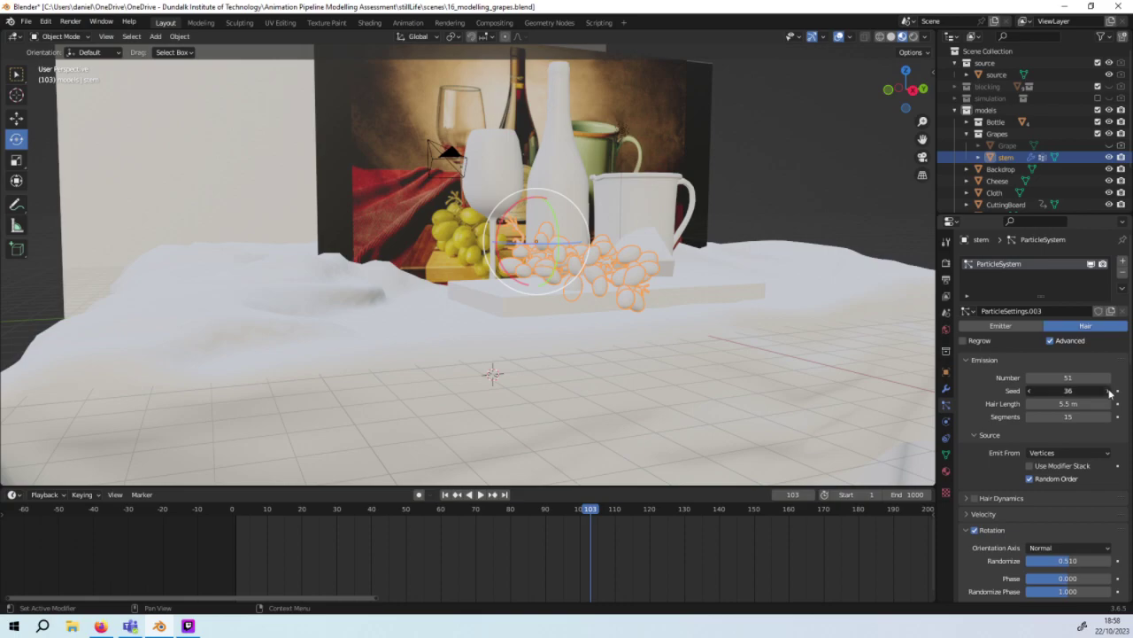
left_click(1109, 390)
left_click(1110, 390)
Step: Set the particle Number to 0, leaving bare strands without grapes
left_click(1068, 377)
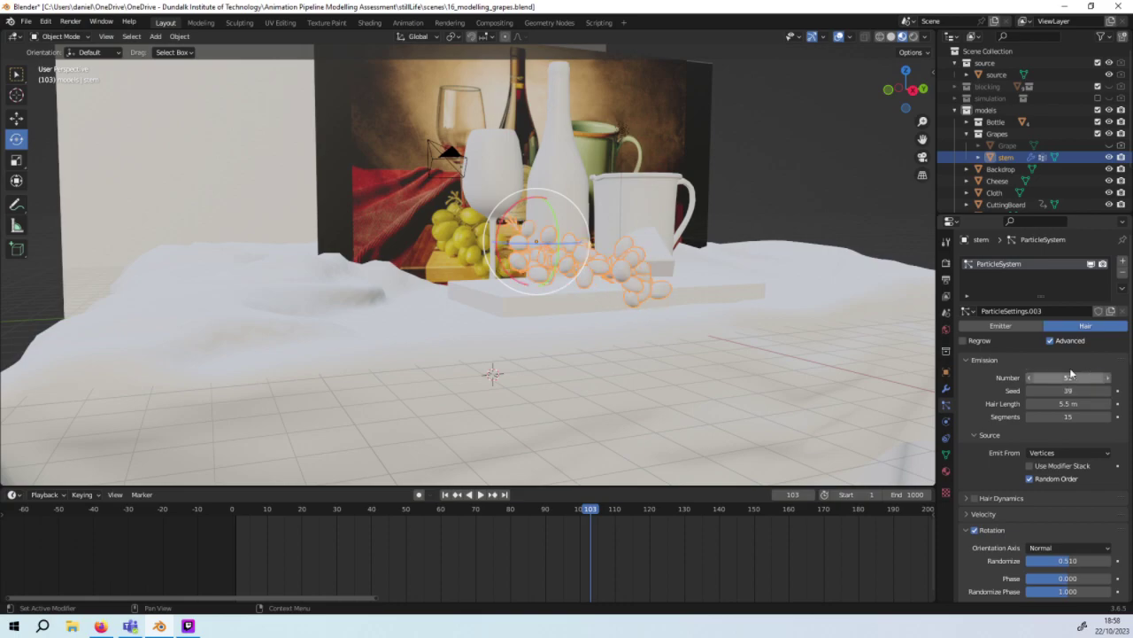
type("0")
key("Return")
Step: Try grape Number values of 1 and 0, then drag the count up and down
scroll(748, 282, "up", 5)
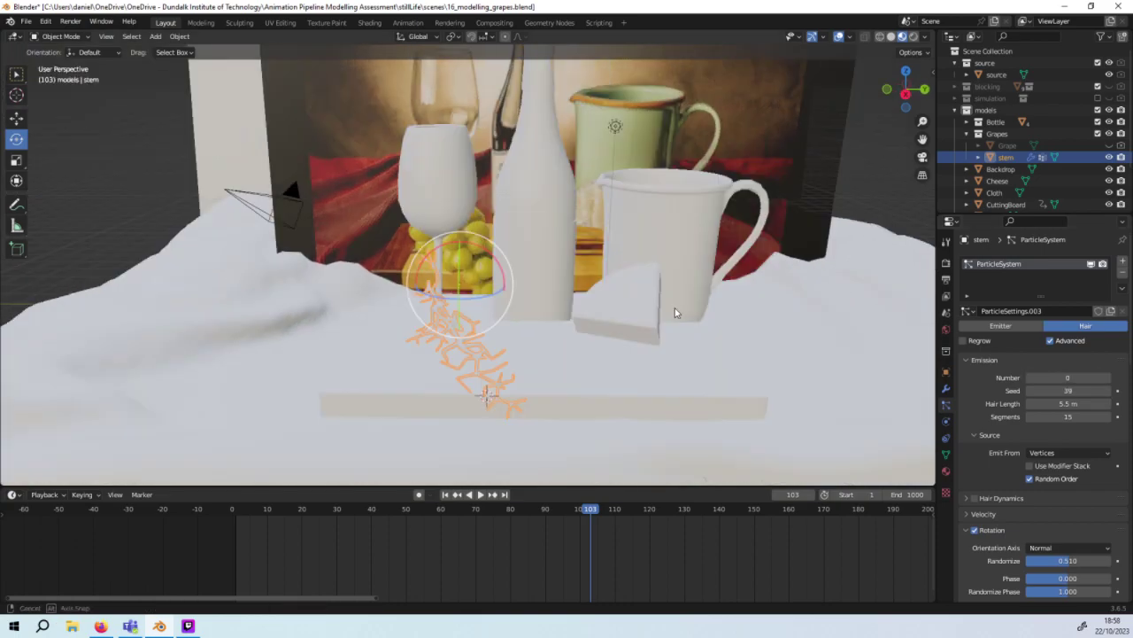
middle_click_drag(749, 283, 673, 310)
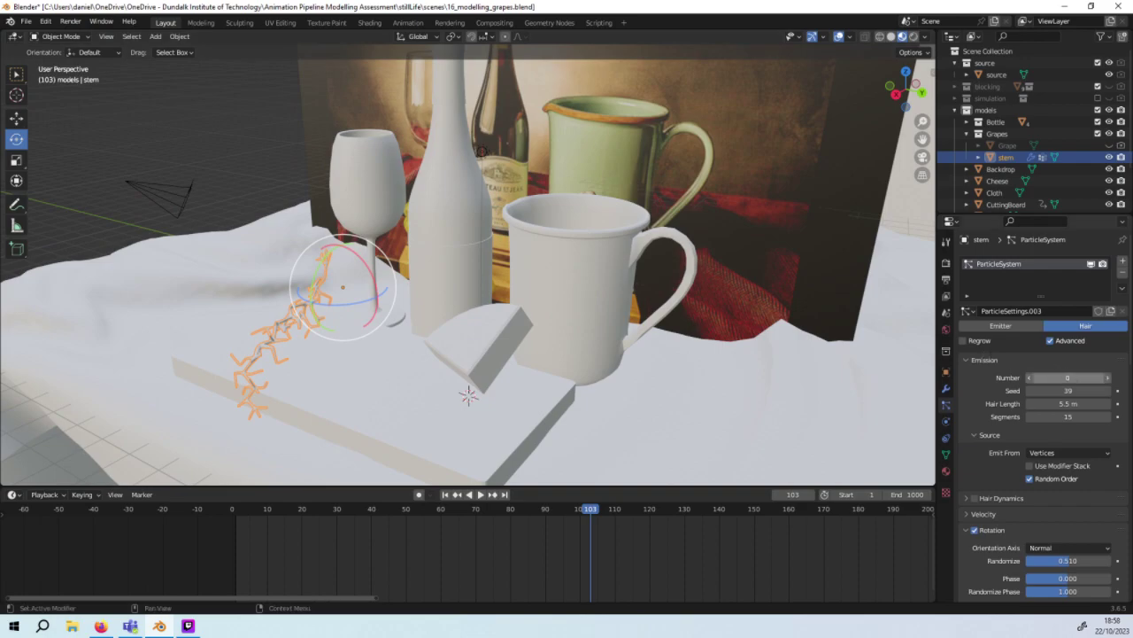
left_click(1066, 378)
type("1")
key("Return")
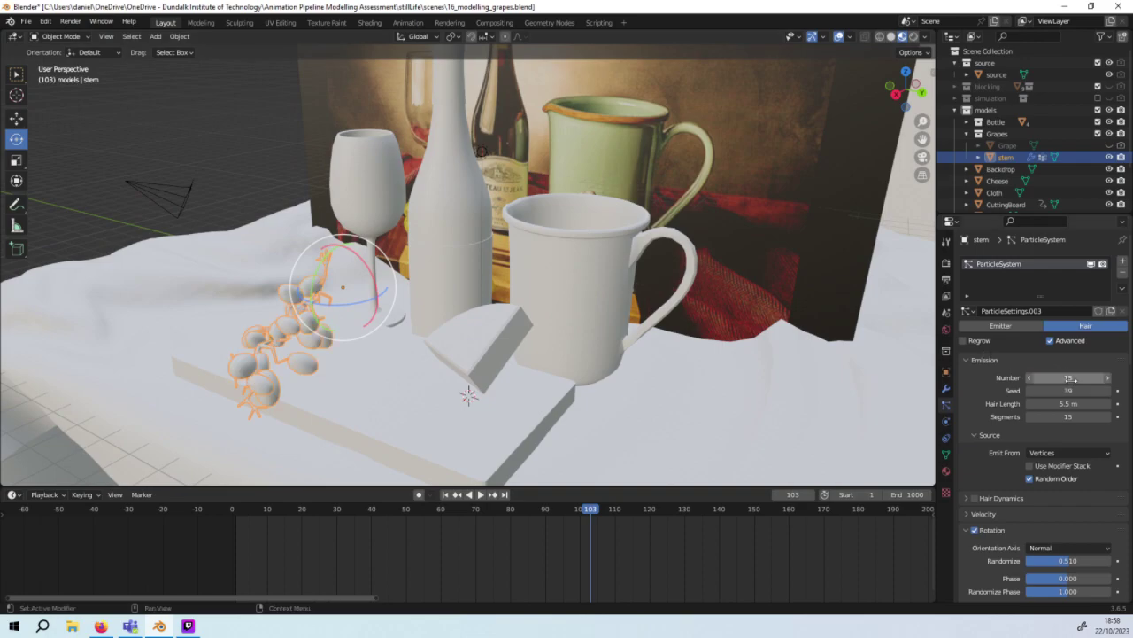
left_click(1068, 377)
type("0")
key("Return")
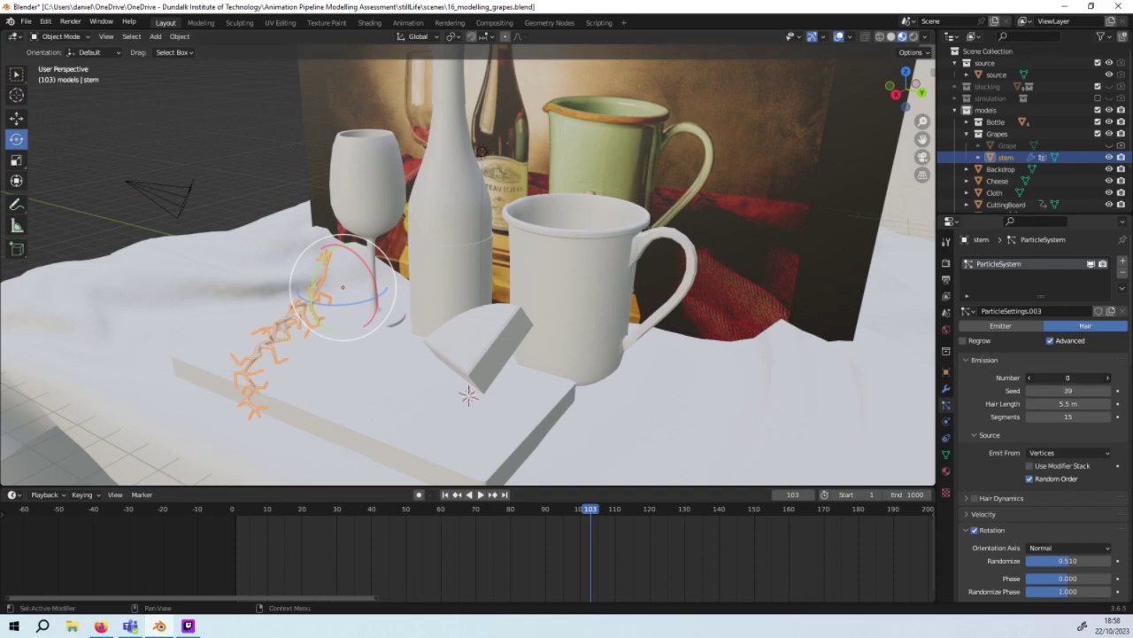
left_click_drag(1068, 377, 1125, 378)
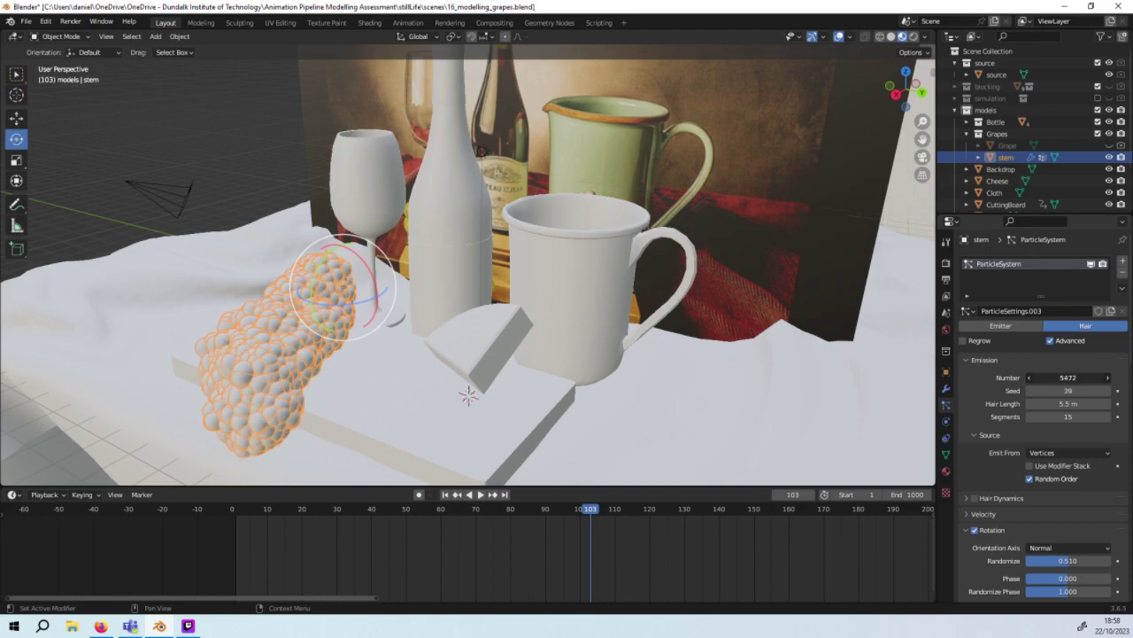
left_click_drag(1124, 377, 666, 391)
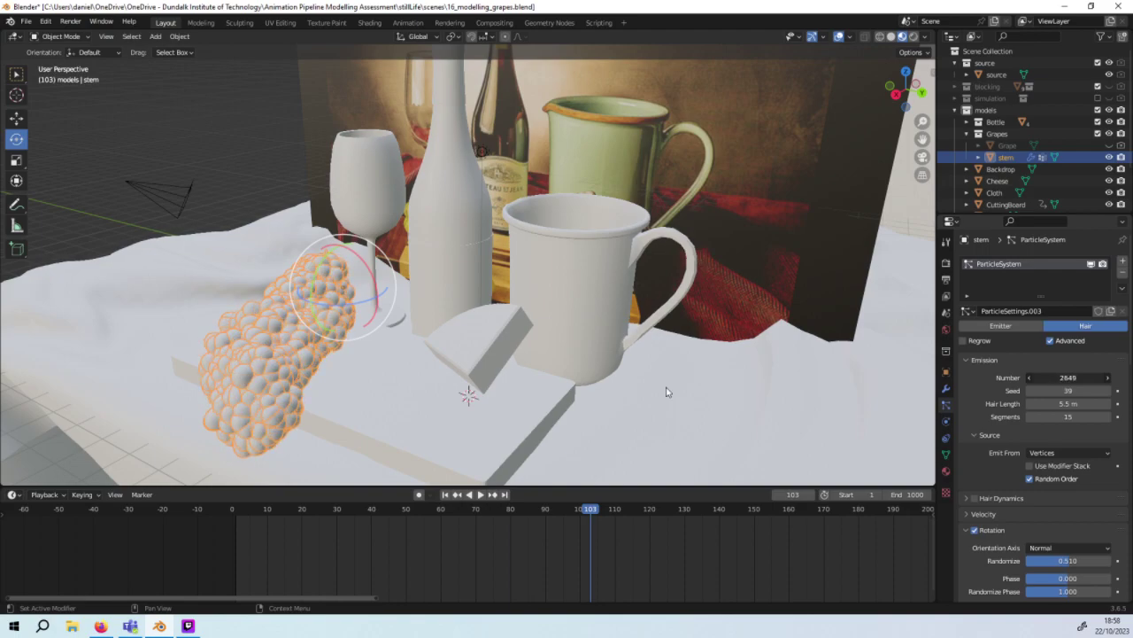
left_click_drag(1068, 377, 1056, 377)
Step: Set the grape Number to 500, then 200, 100 and finally 60
left_click(1056, 377)
type("50")
type("0")
key("Return")
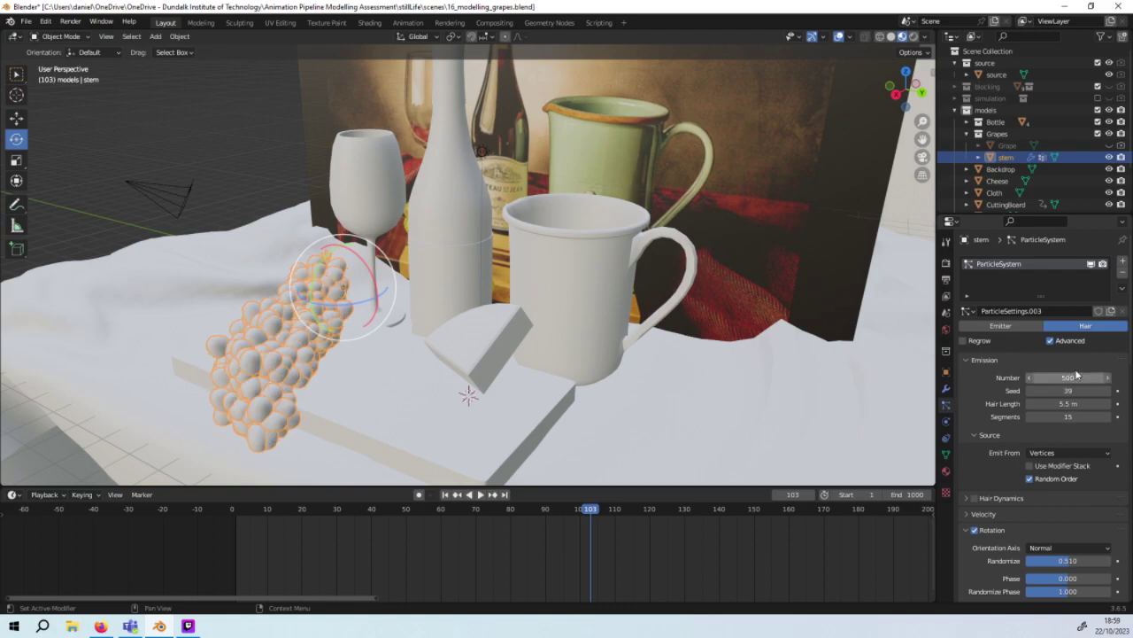
left_click(1046, 372)
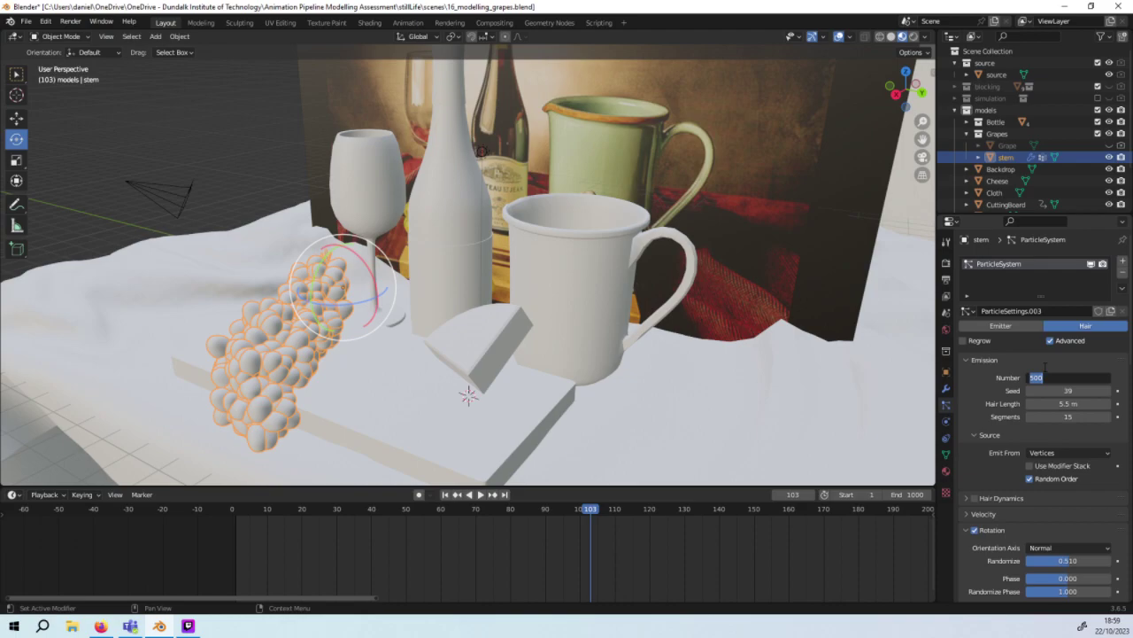
type("200")
key("Return")
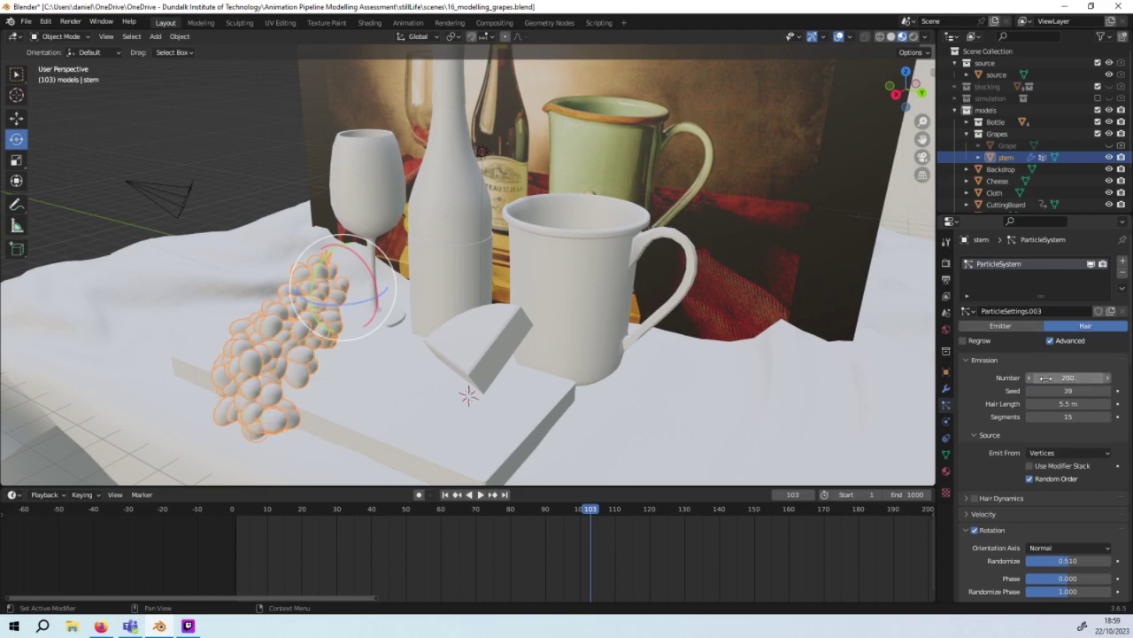
left_click(1045, 378)
type("100")
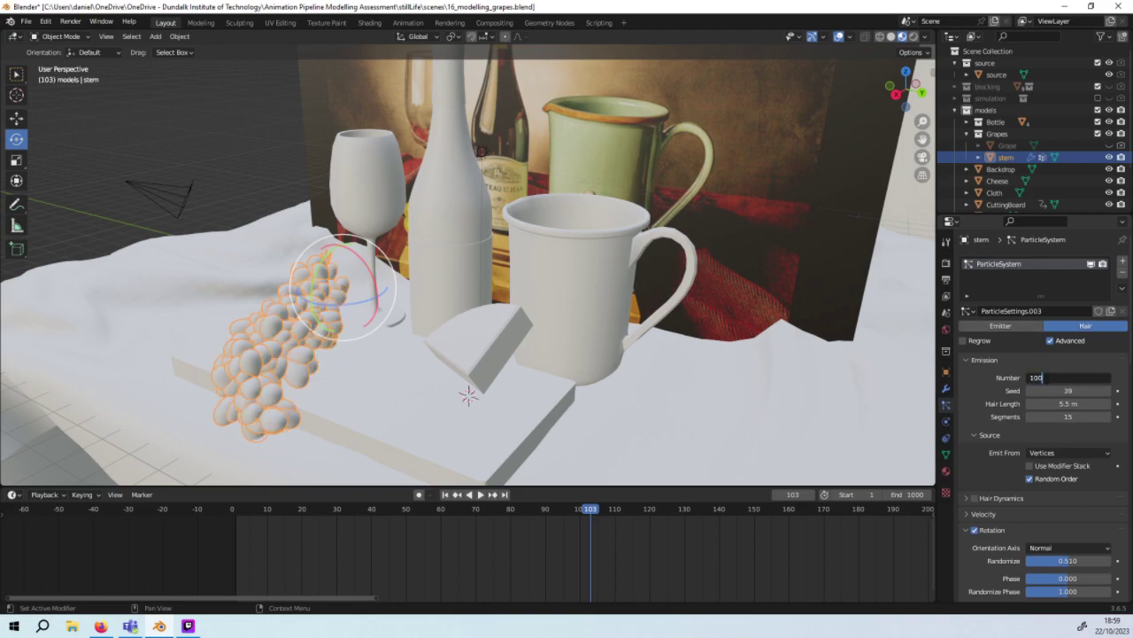
key("Return")
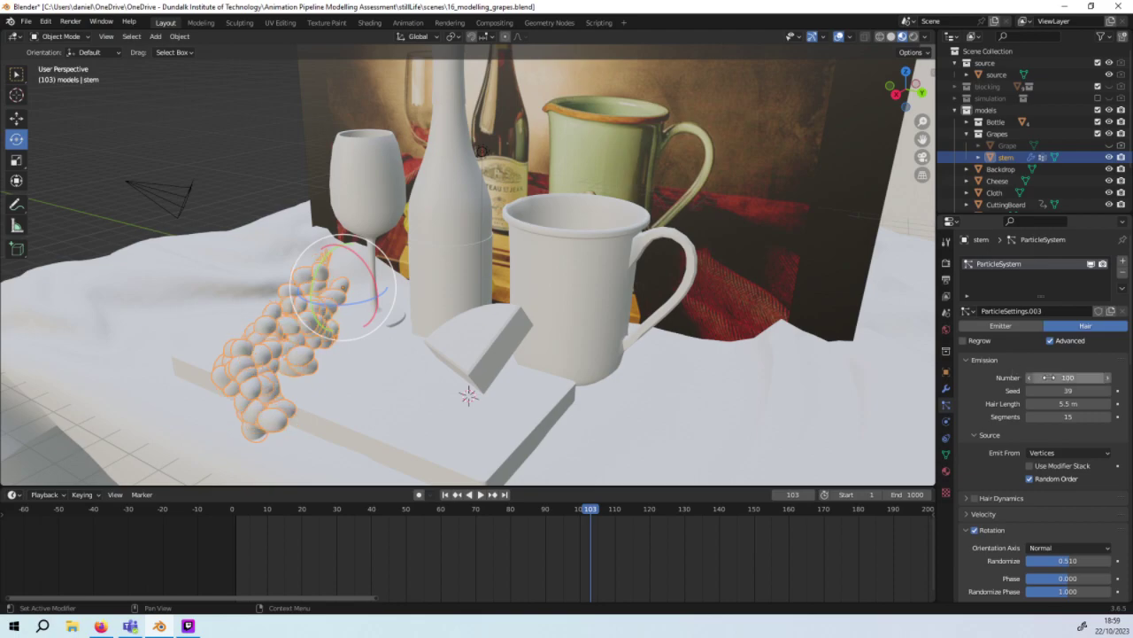
left_click(1045, 377)
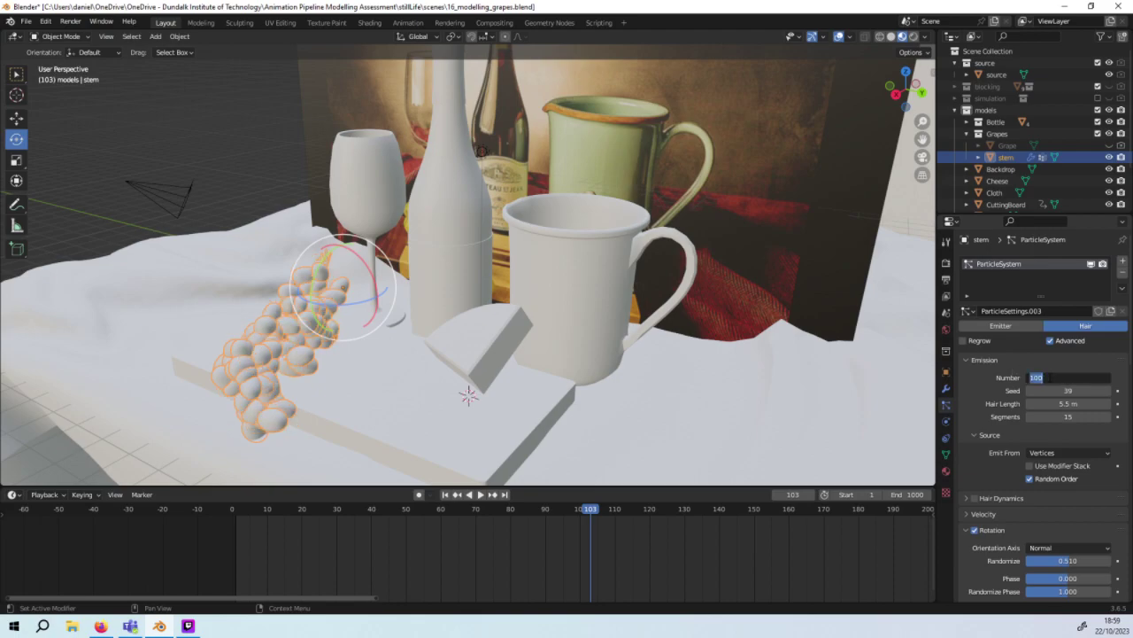
type("60")
key("Return")
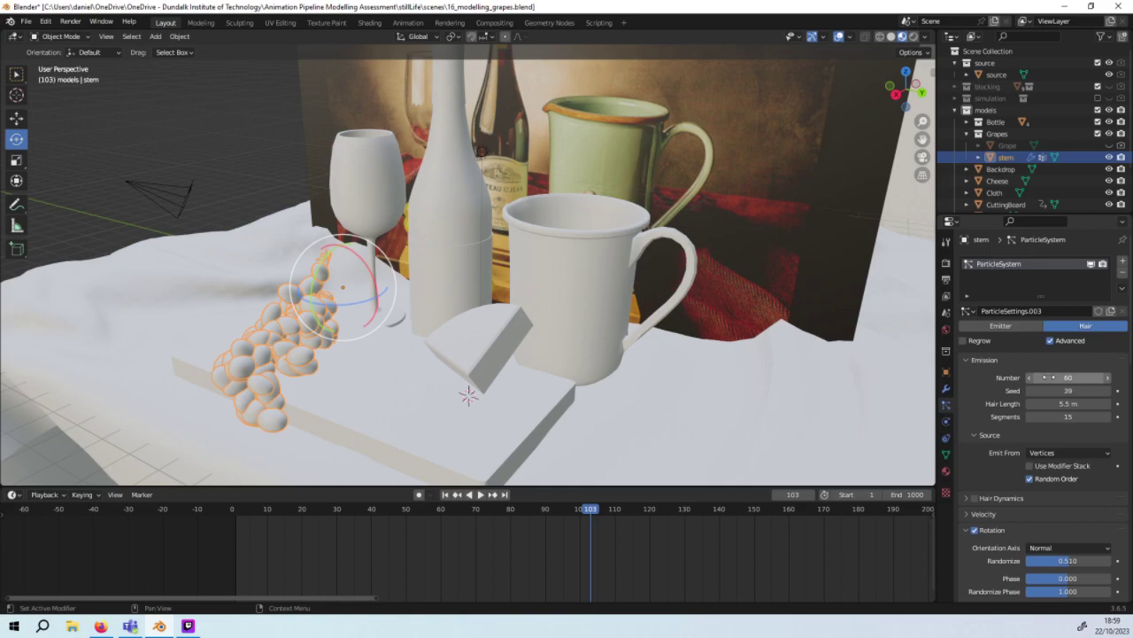
Step: Set the particle Seed to 0 and turn off Random Order
left_click(1079, 387)
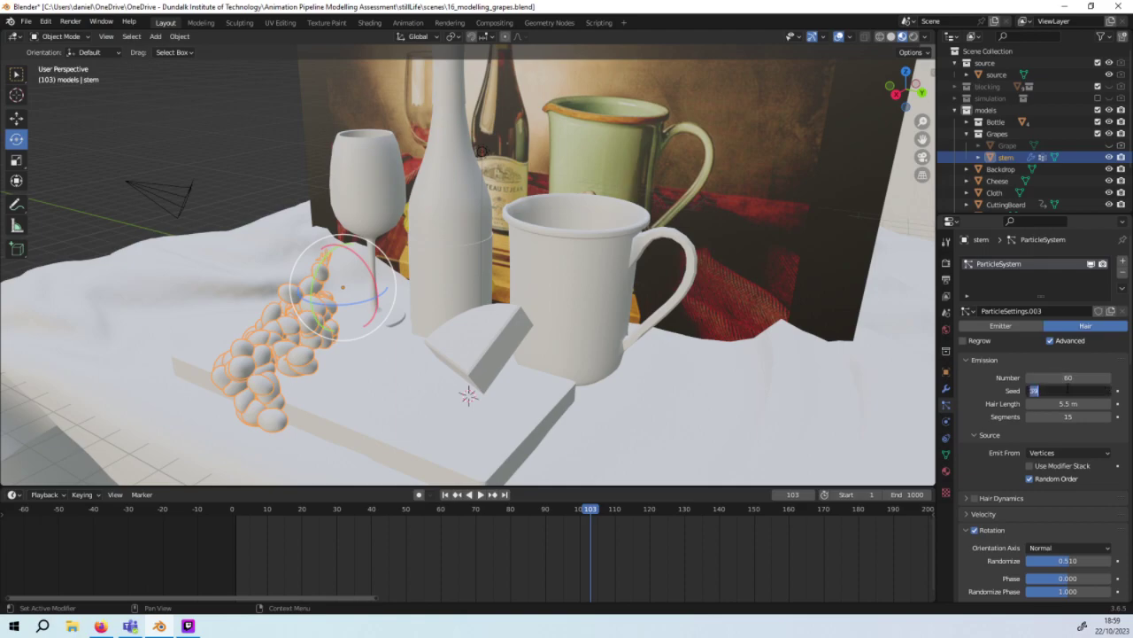
type("0")
key("Return")
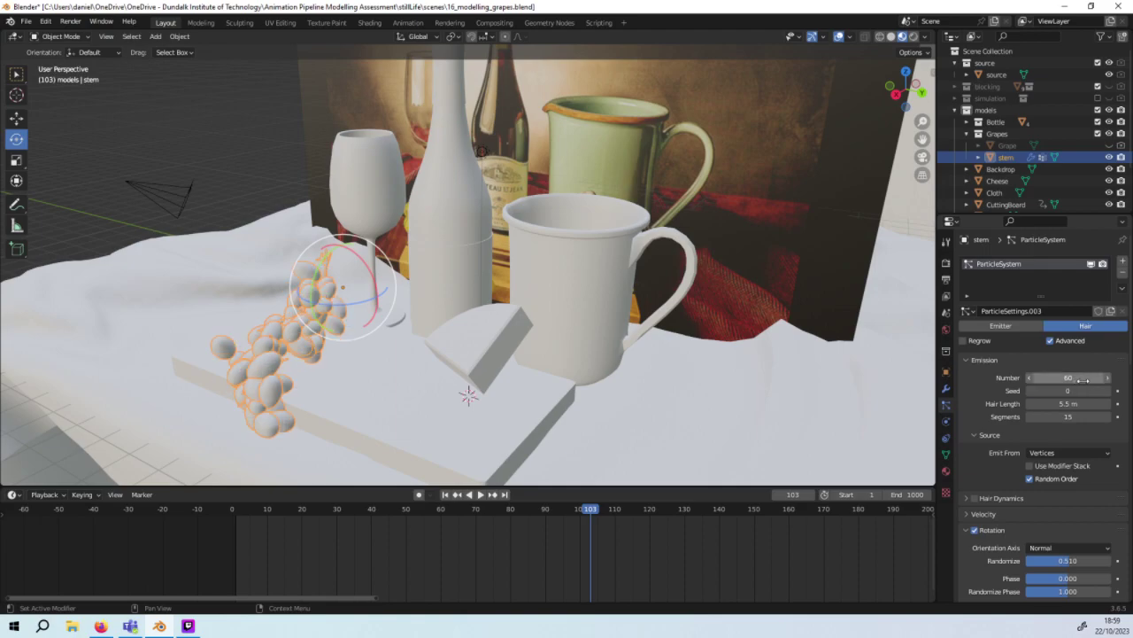
middle_click_drag(531, 416, 400, 365)
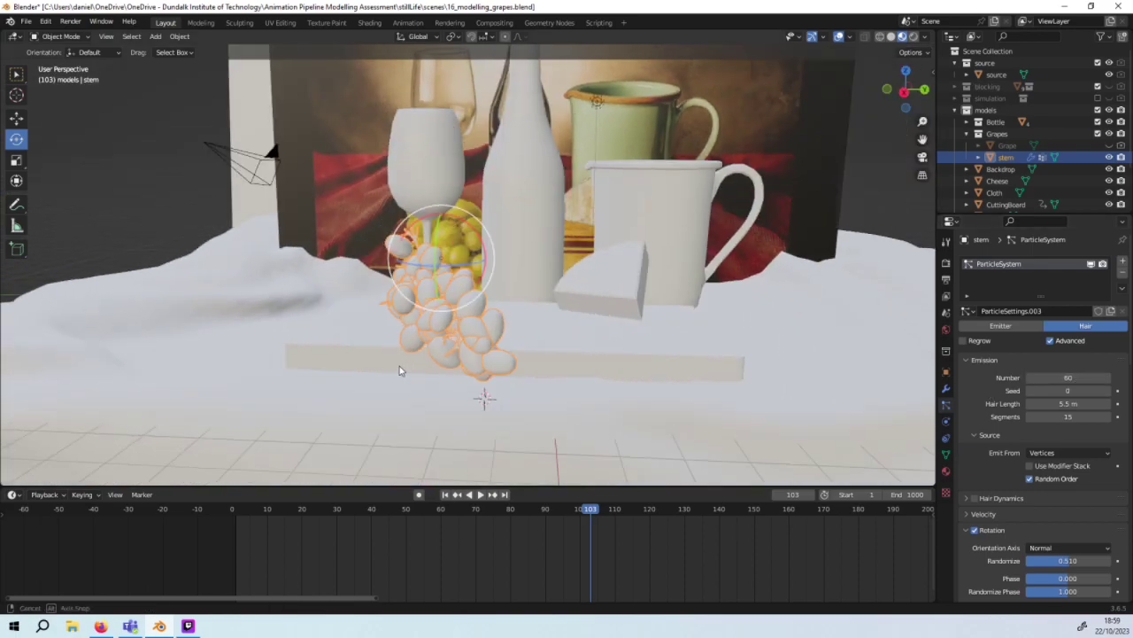
left_click(1043, 476)
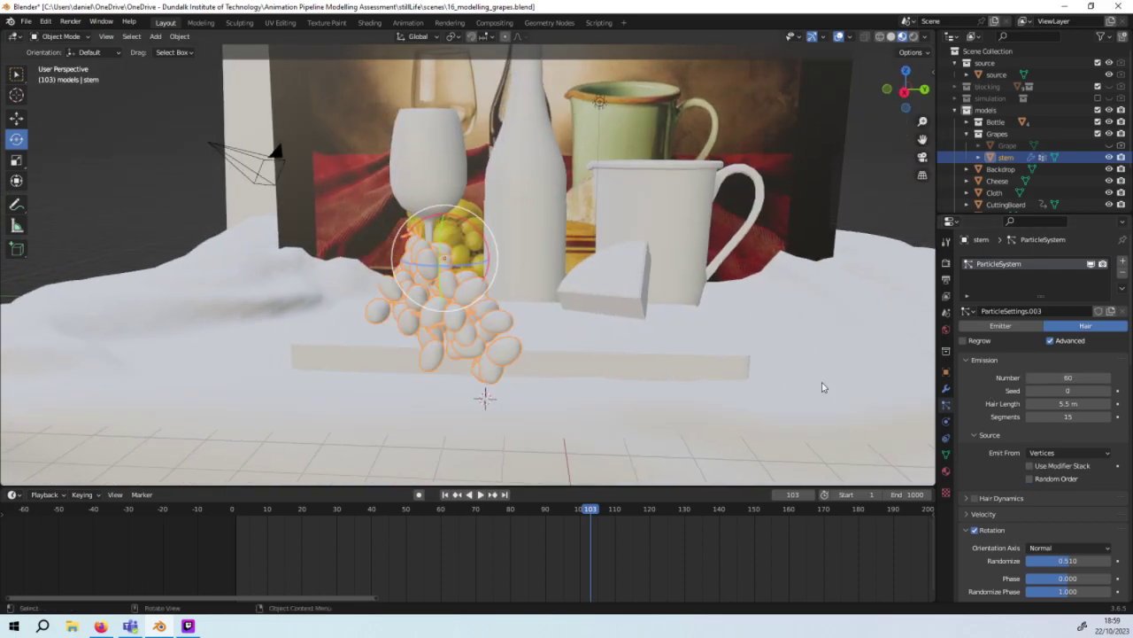
Step: Lower the stem particle Number from 60 to 55 grapes, orbiting to check the cluster
mouse_move(822, 386)
middle_mouse_down()
mouse_move(651, 384)
mouse_move(658, 362)
mouse_move(754, 353)
mouse_move(732, 380)
mouse_move(898, 372)
mouse_move(733, 386)
middle_mouse_up()
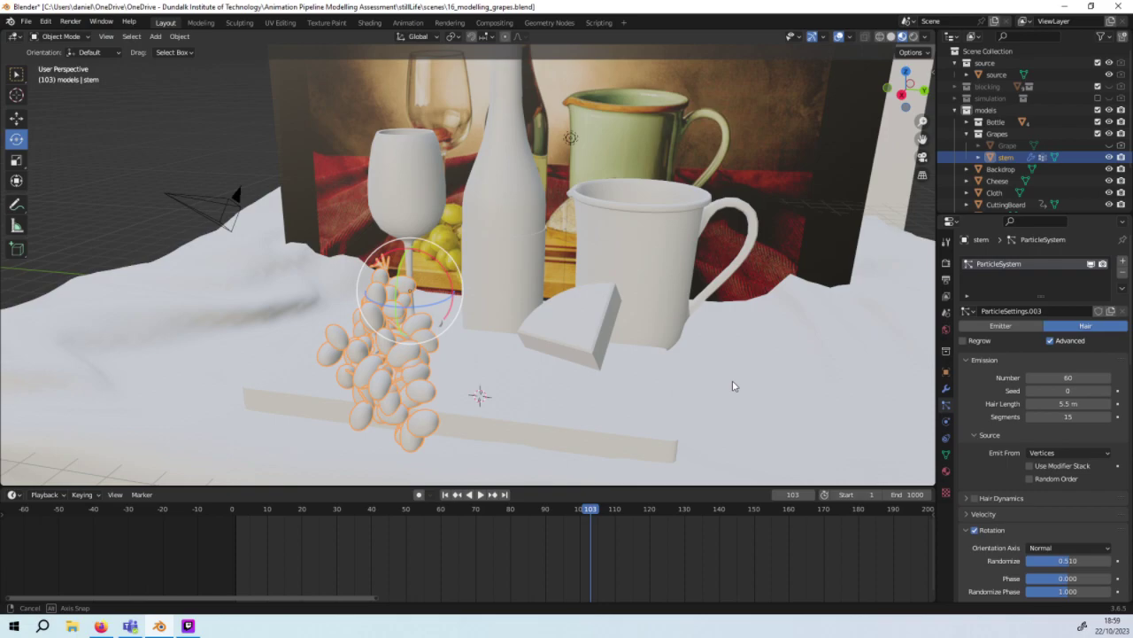
left_click(1028, 378)
left_click(1028, 378)
left_click(1028, 378)
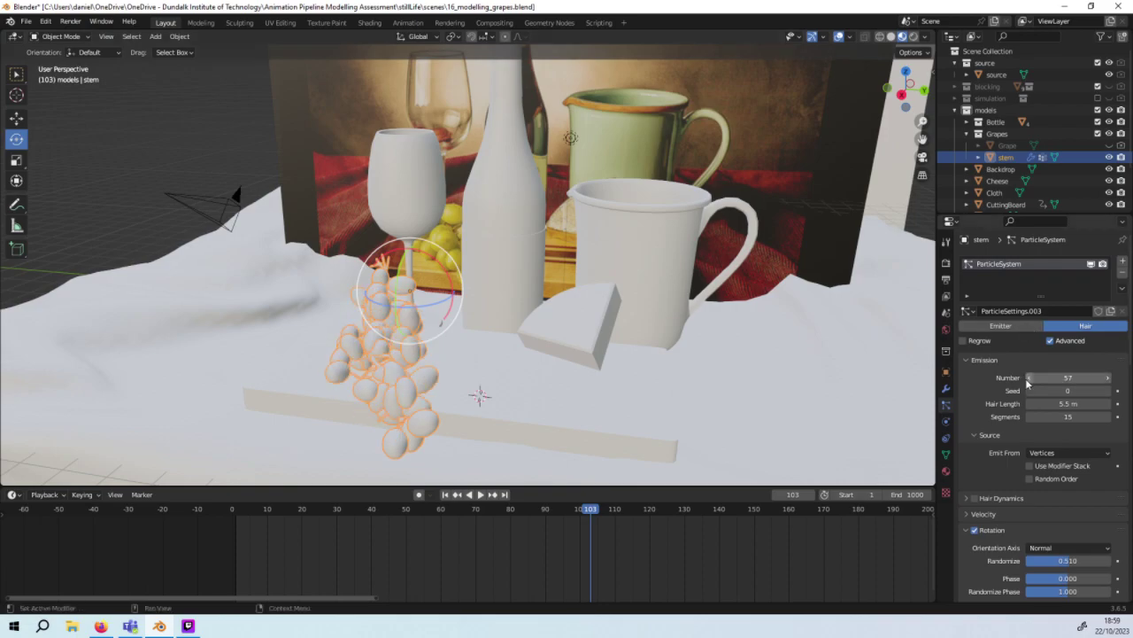
left_click(1028, 378)
left_click(1028, 378)
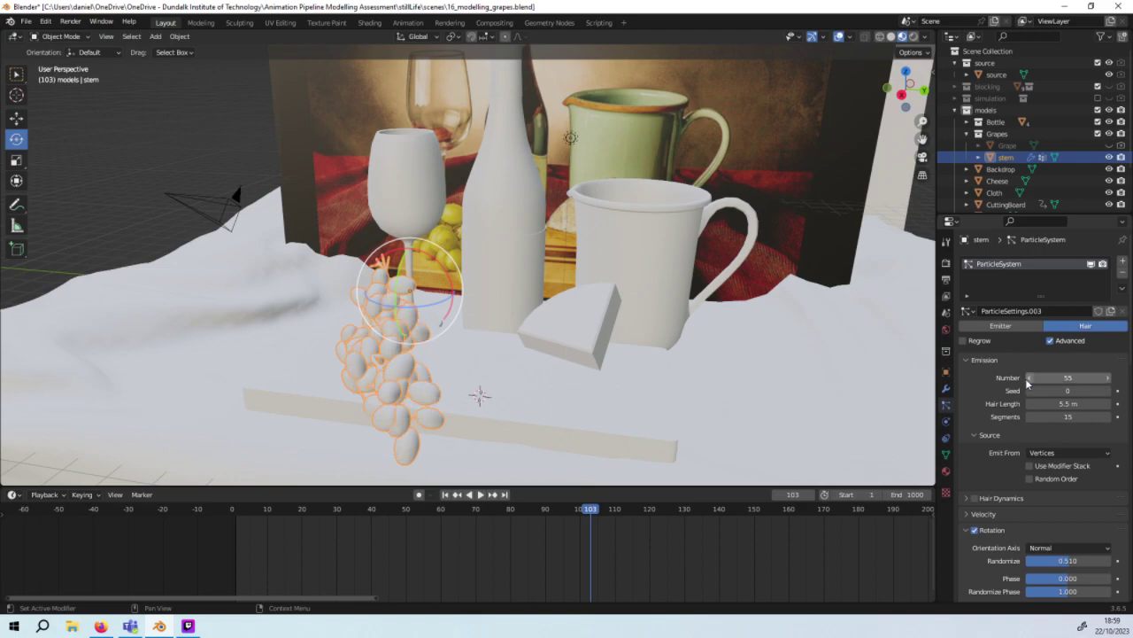
mouse_move(830, 399)
middle_mouse_down()
mouse_move(791, 382)
mouse_move(860, 384)
mouse_move(812, 416)
mouse_move(774, 392)
mouse_move(791, 393)
middle_mouse_up()
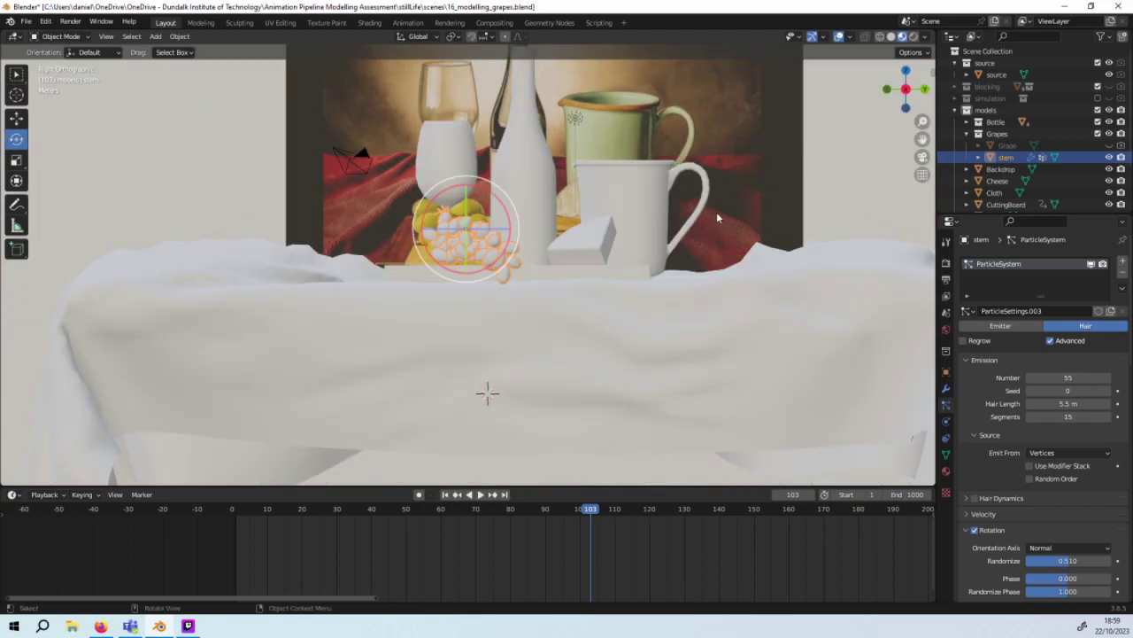
mouse_move(716, 216)
middle_mouse_down()
mouse_move(703, 253)
mouse_move(731, 364)
mouse_move(736, 353)
middle_mouse_up()
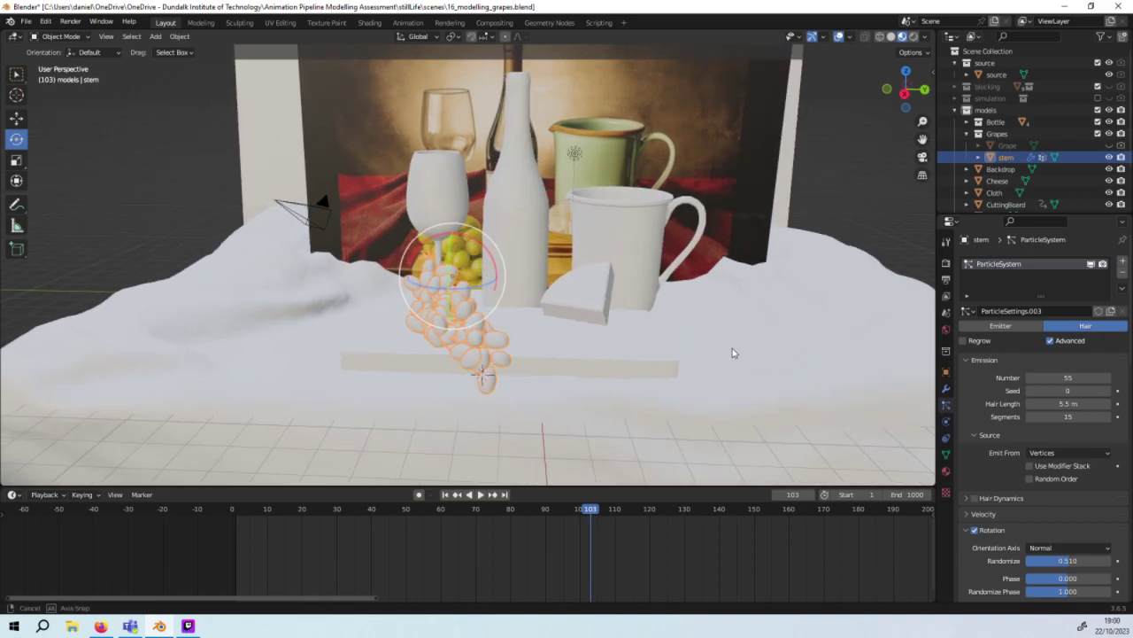
Step: Preview in Rendered shading, select the jug and bottle, and save 16_modelling_grapes.blend
left_click(914, 36)
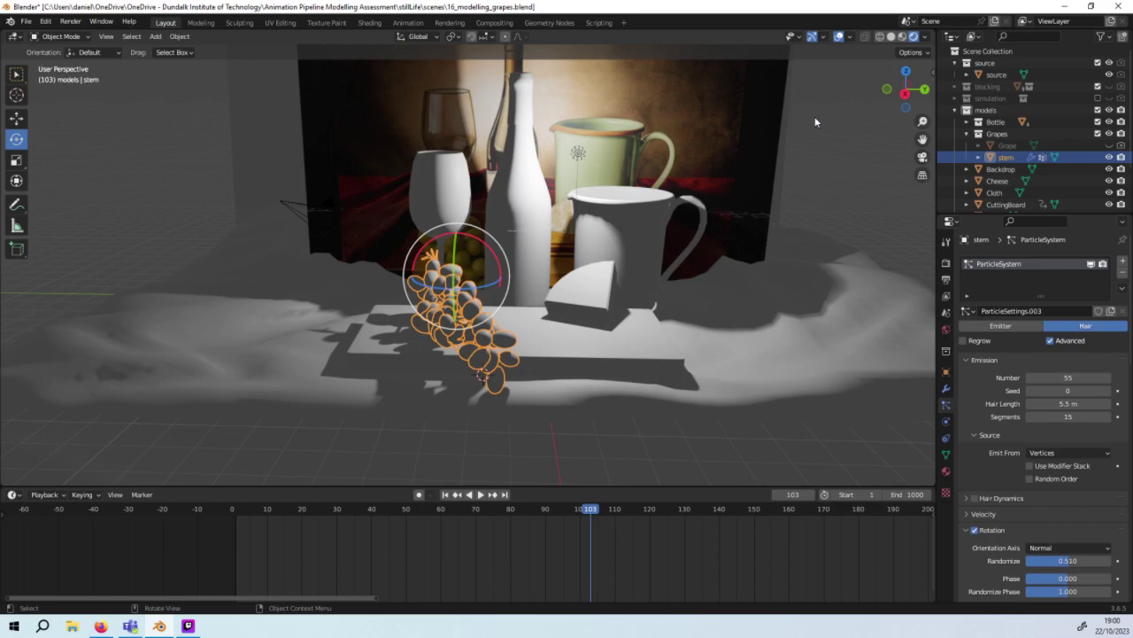
left_click(646, 263)
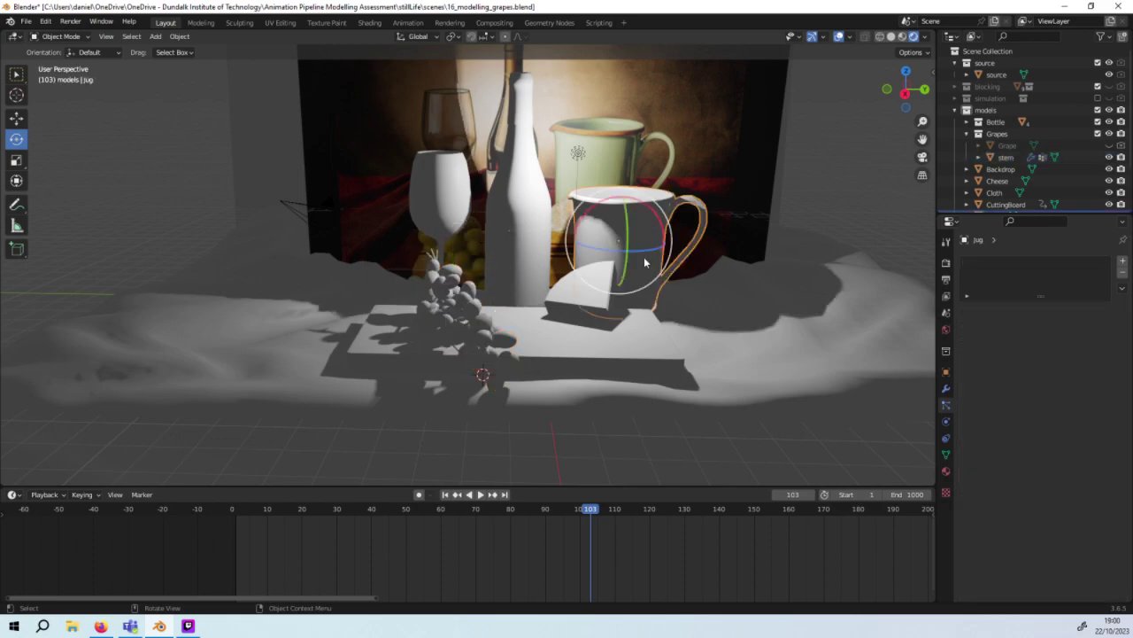
left_click(501, 227)
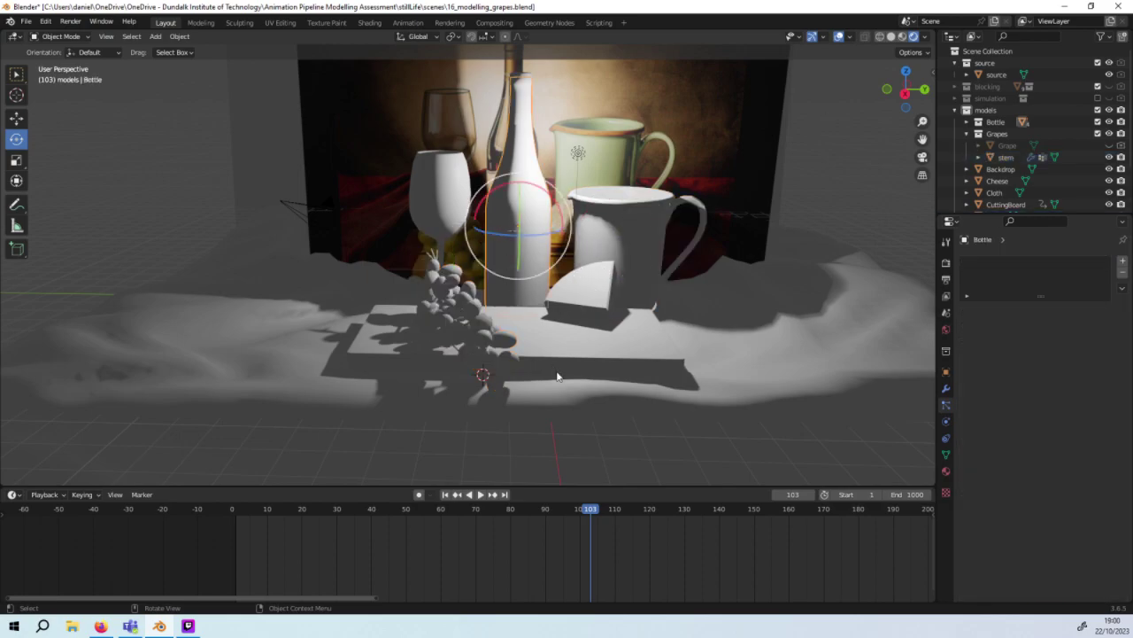
key("ctrl+s")
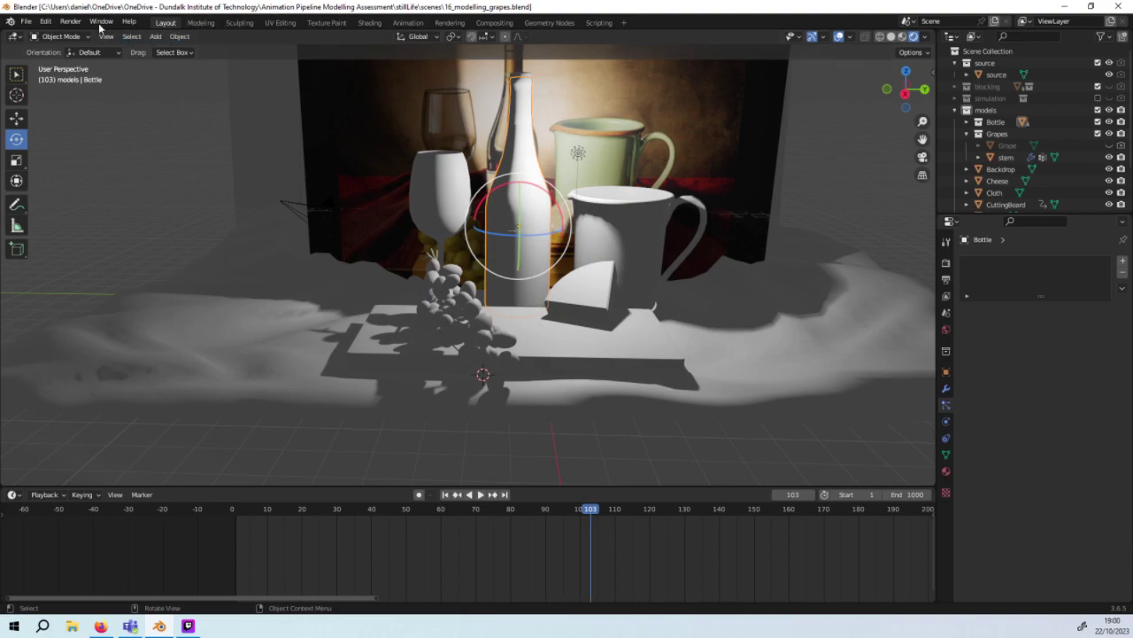
Step: Render a still image from the camera, fit the Render Result, then close the render window
left_click(71, 21)
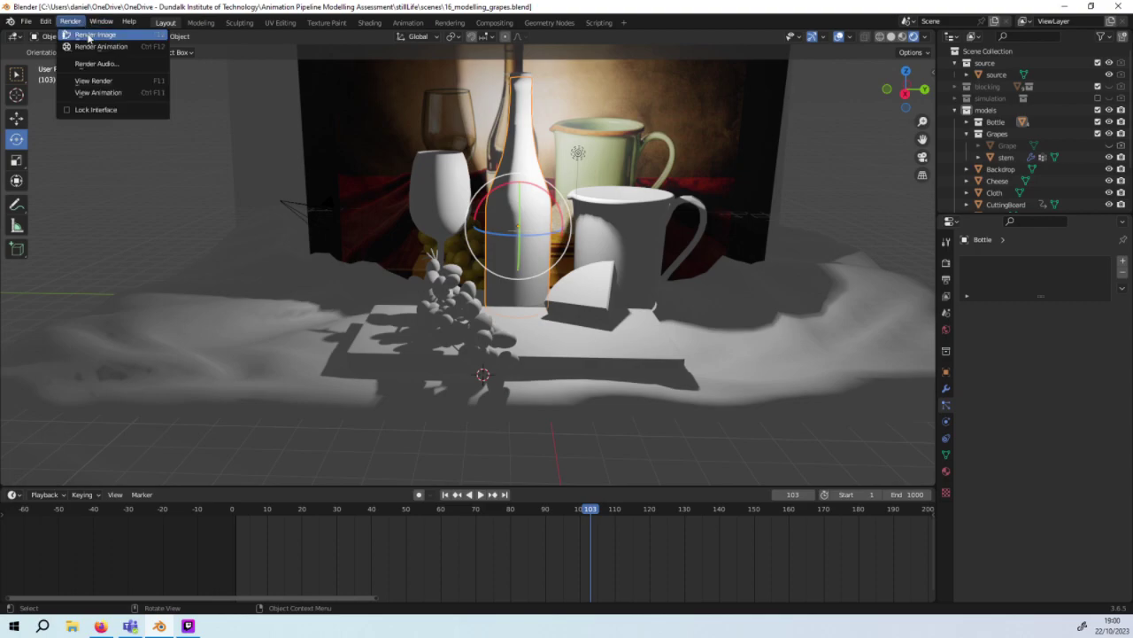
left_click(88, 33)
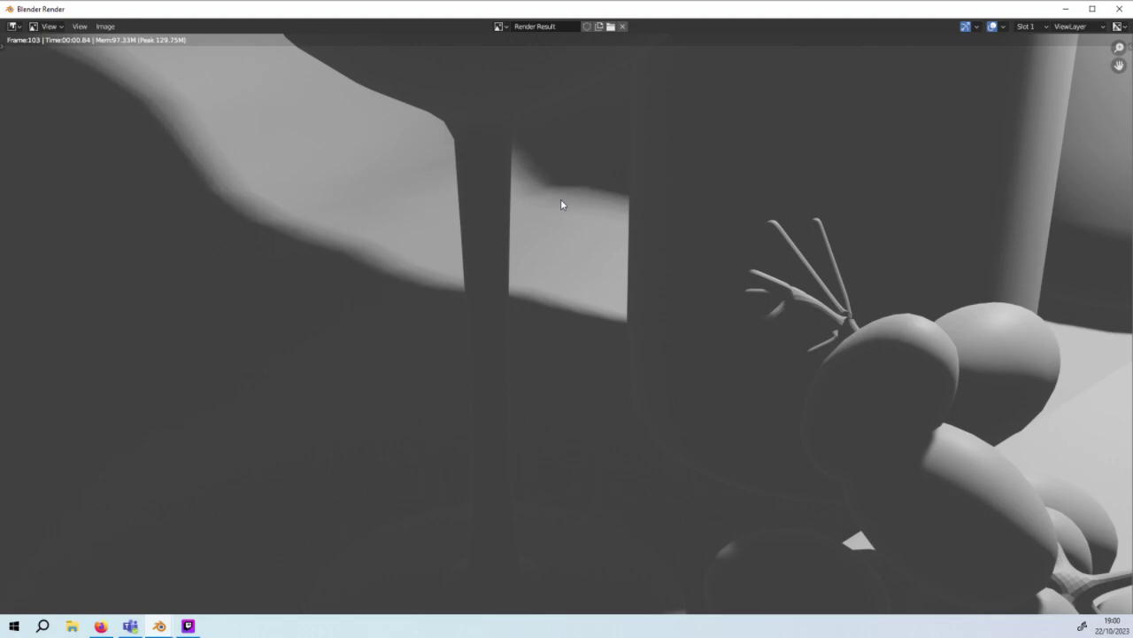
scroll(553, 216, "down", 4)
scroll(610, 195, "up", 3)
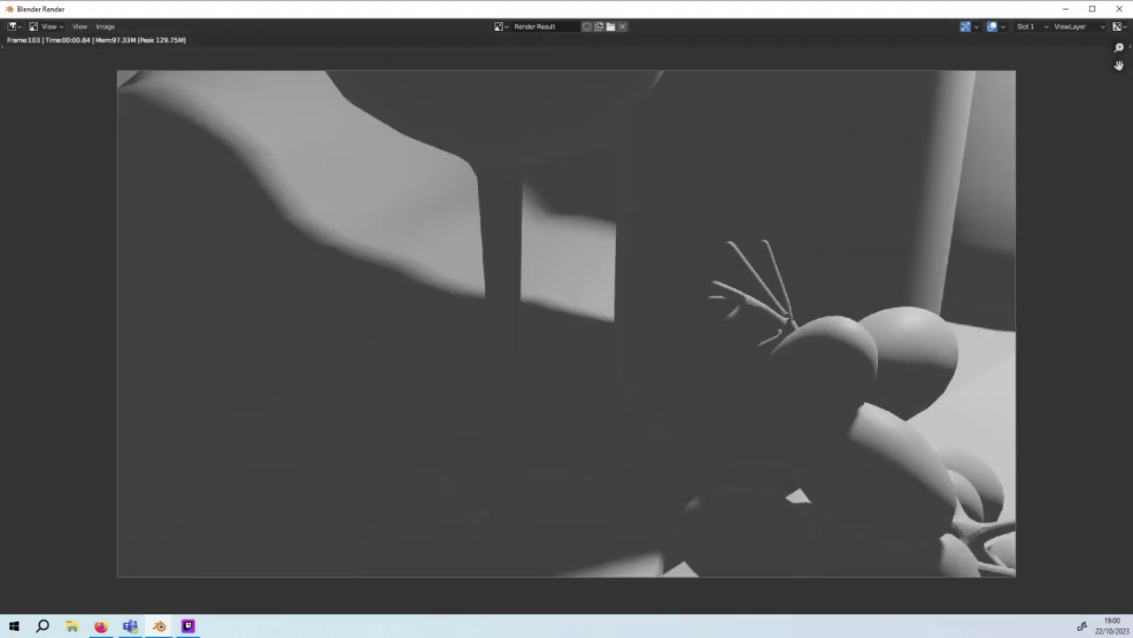
left_click(1118, 10)
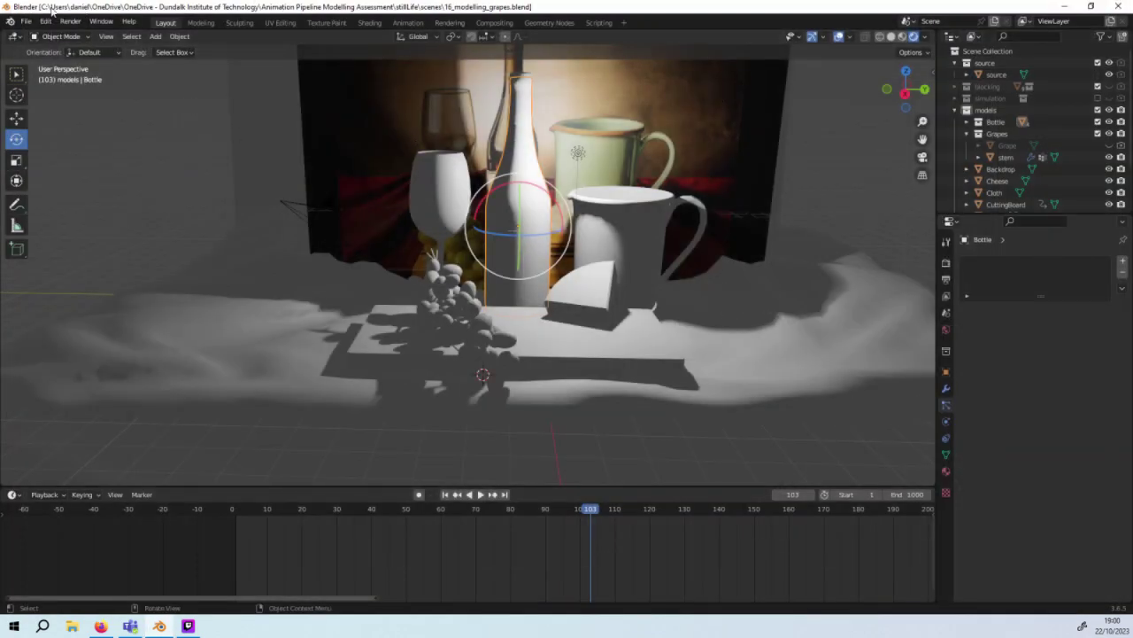
Step: Save a copy of 16_modelling_grapes.blend under the new name 17_texturing.blend
left_click(21, 23)
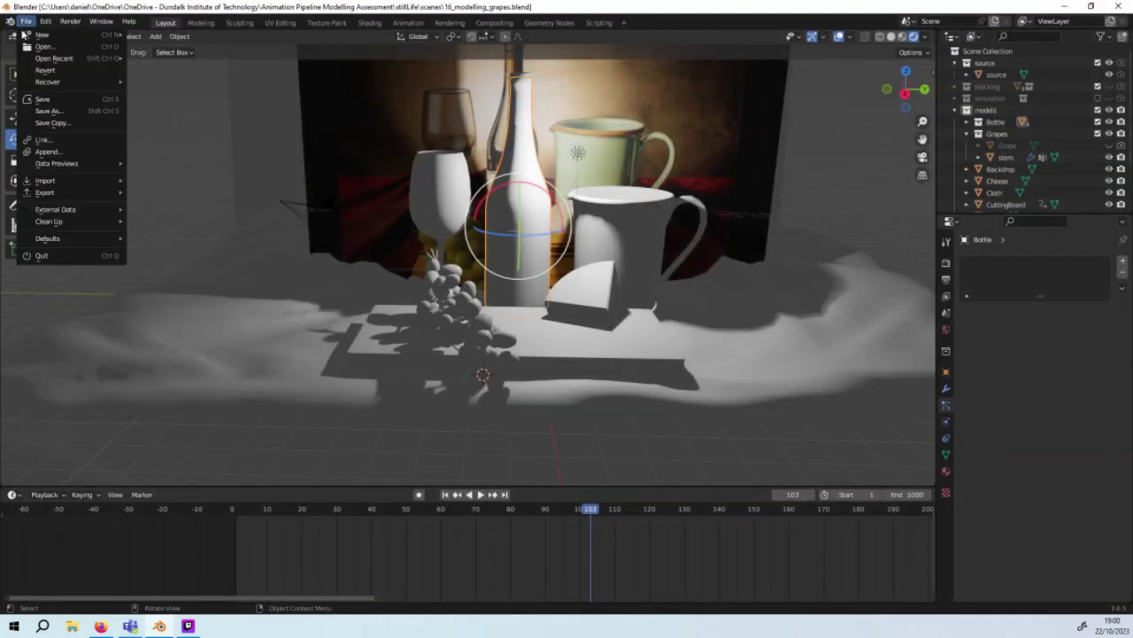
left_click(49, 112)
left_click(432, 479)
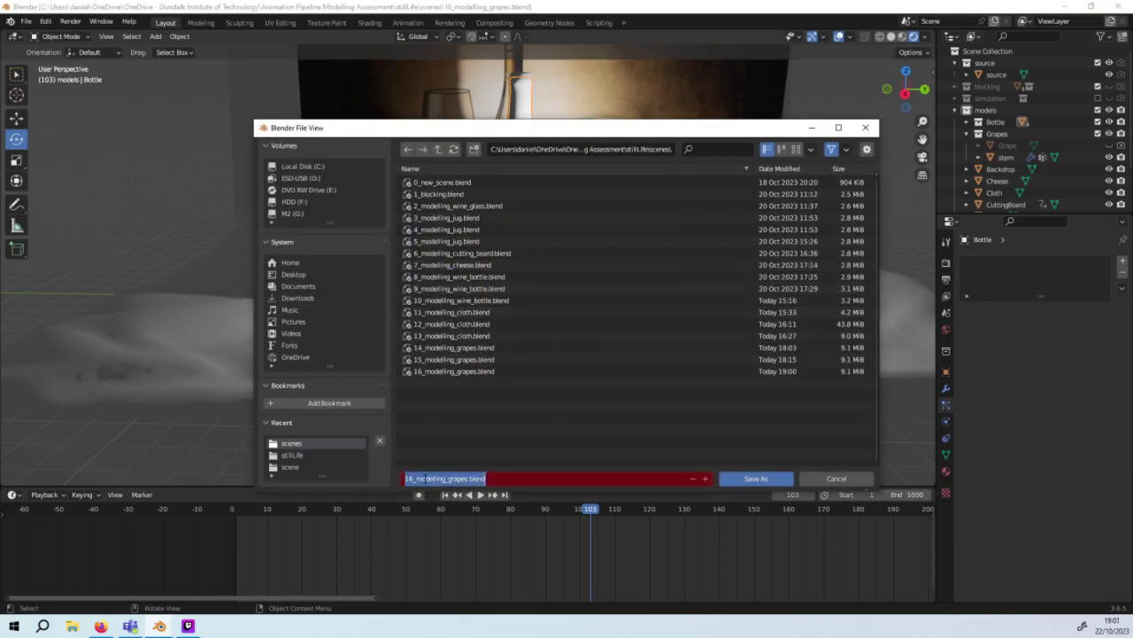
left_click(418, 478)
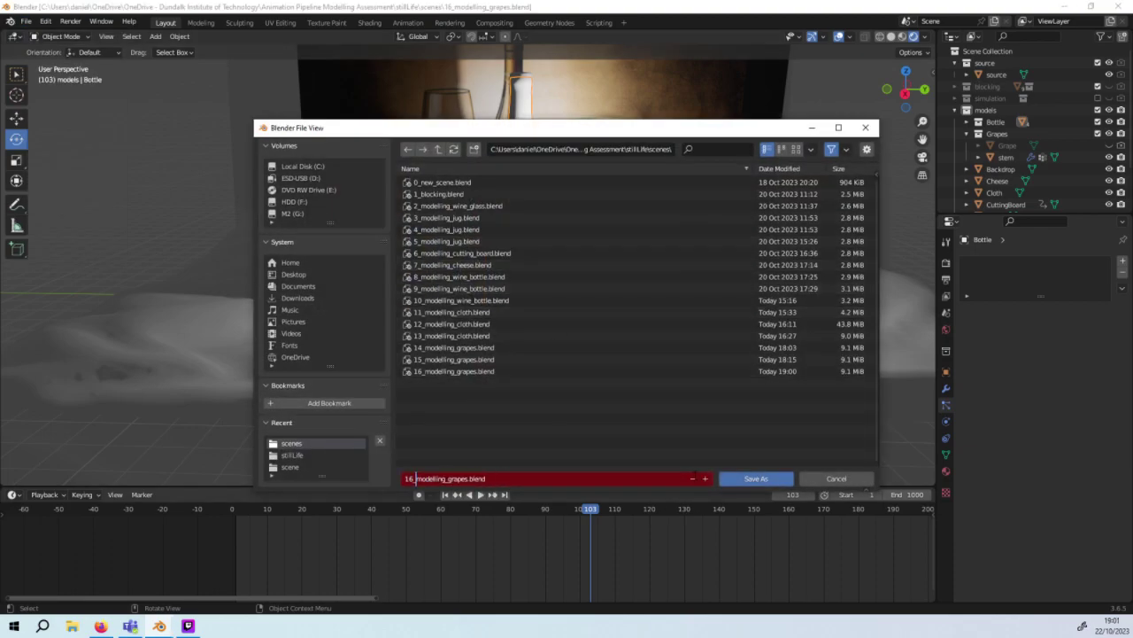
key("BackSpace")
type("7")
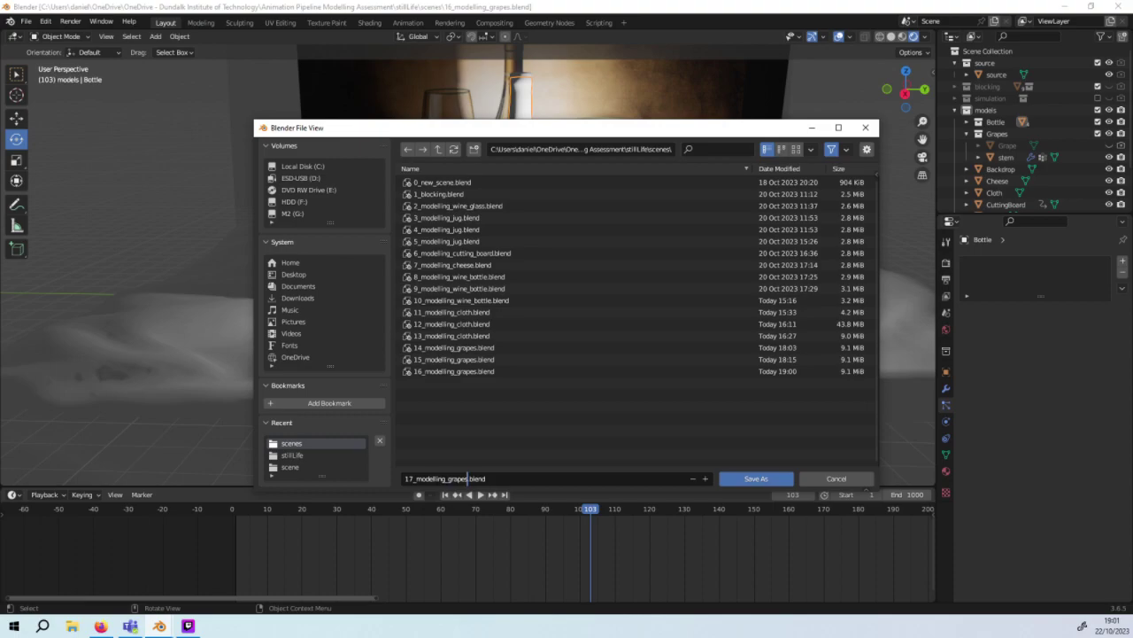
left_click_drag(466, 479, 415, 478)
type("_texturin")
type("g")
left_click(751, 477)
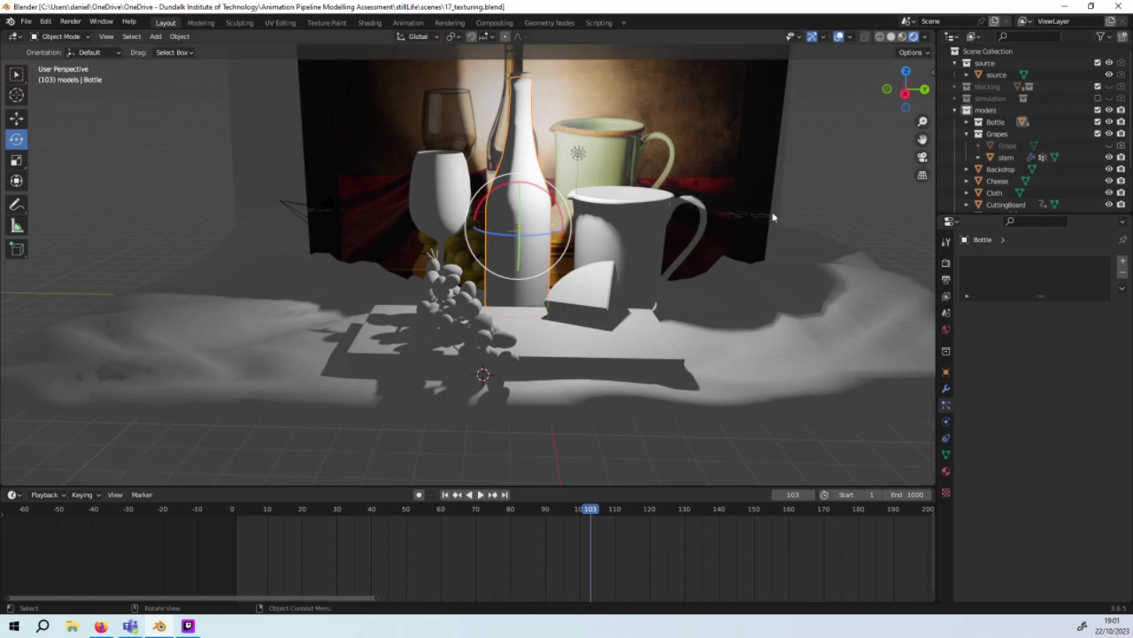
Step: Select the cheese, cutting board, jug, bottle, wine glass and backdrop plane in turn
left_click(615, 304)
left_click(611, 318)
left_click(617, 249)
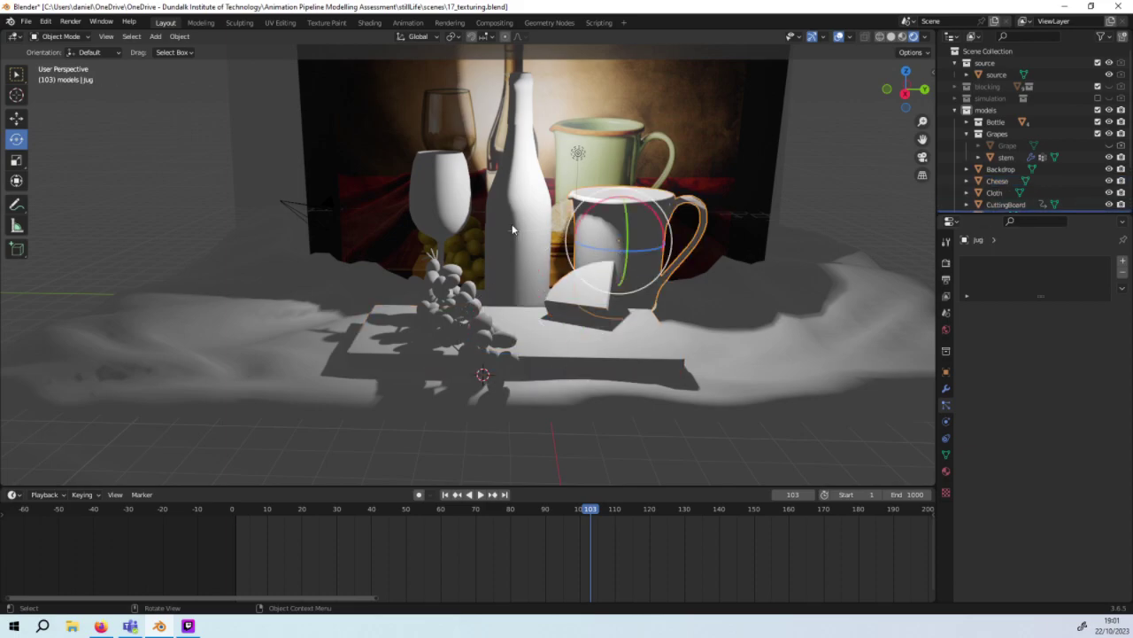
left_click(518, 204)
left_click(436, 208)
left_click(434, 215)
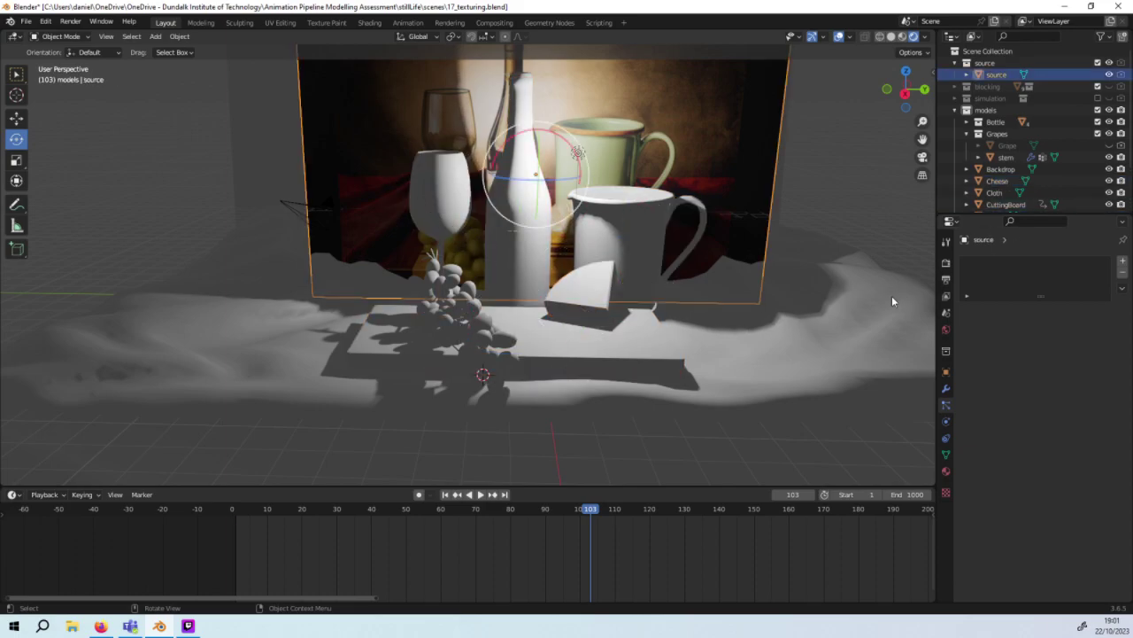
Step: Orbit the view and select the camera to show its location and rotation
mouse_move(883, 296)
middle_mouse_down()
mouse_move(747, 302)
mouse_move(870, 307)
mouse_move(861, 292)
middle_mouse_up()
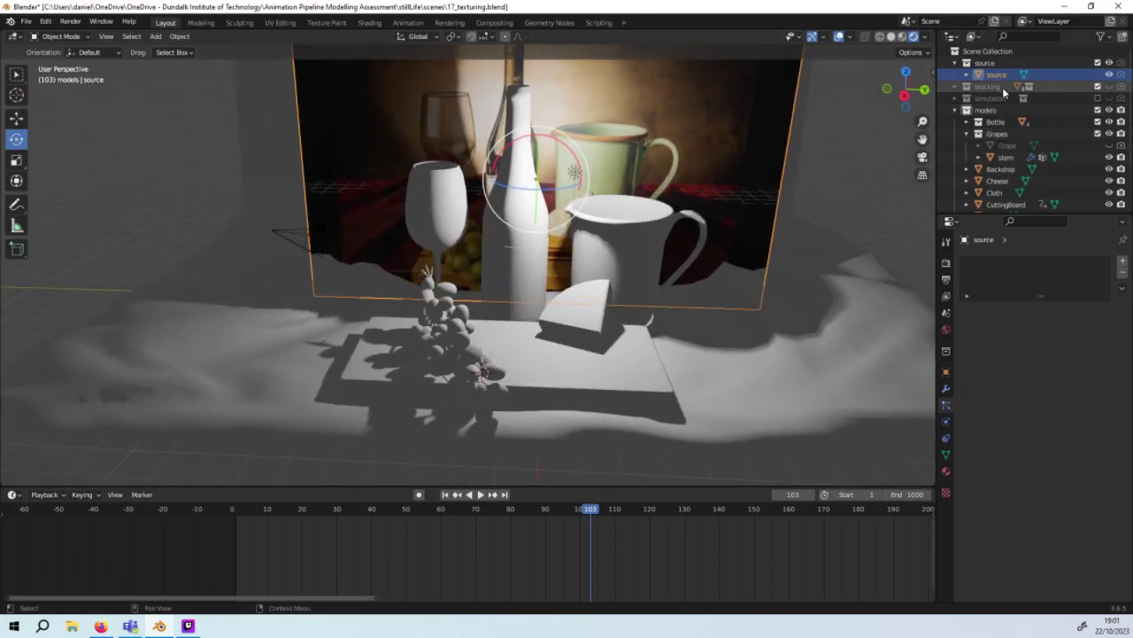
scroll(998, 160, "down", 2)
left_click(987, 200)
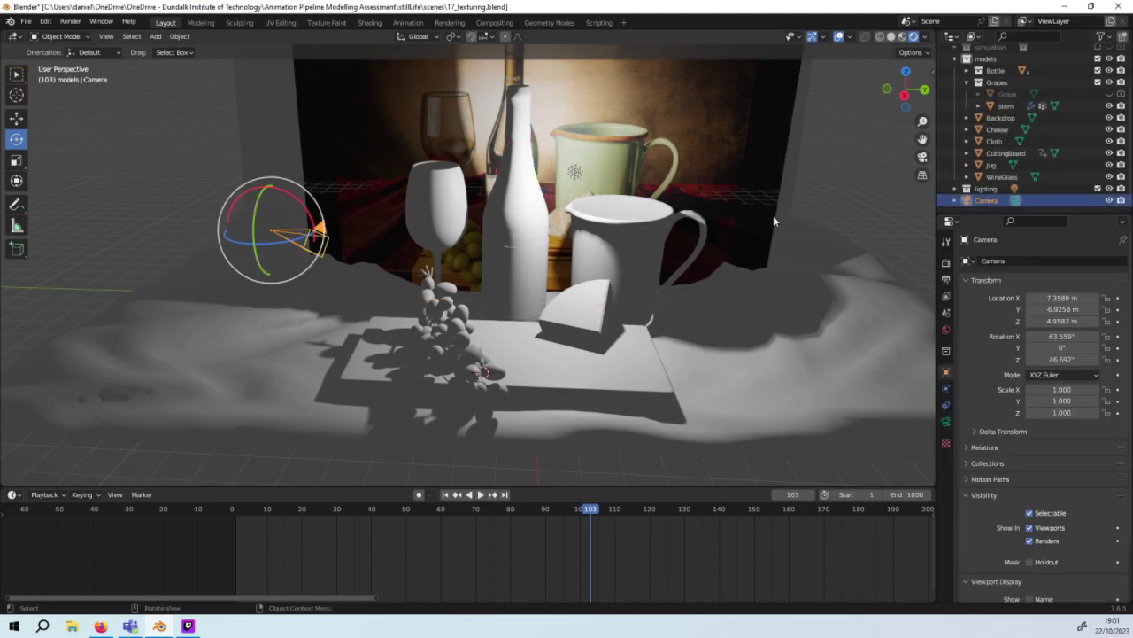
middle_click_drag(773, 216, 780, 211)
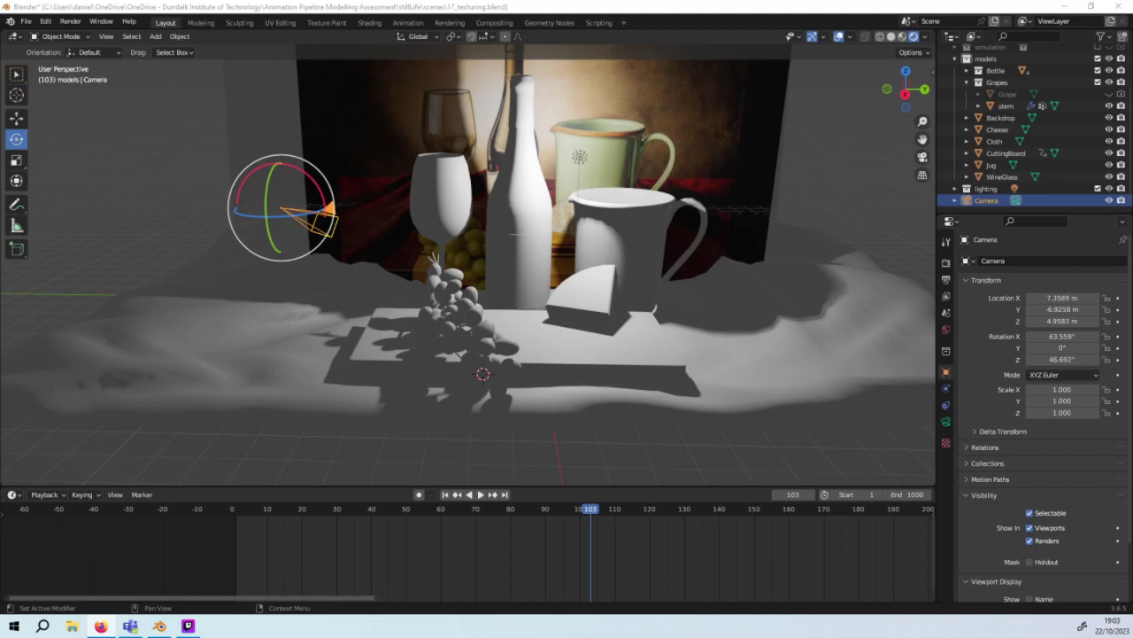
left_click(855, 302)
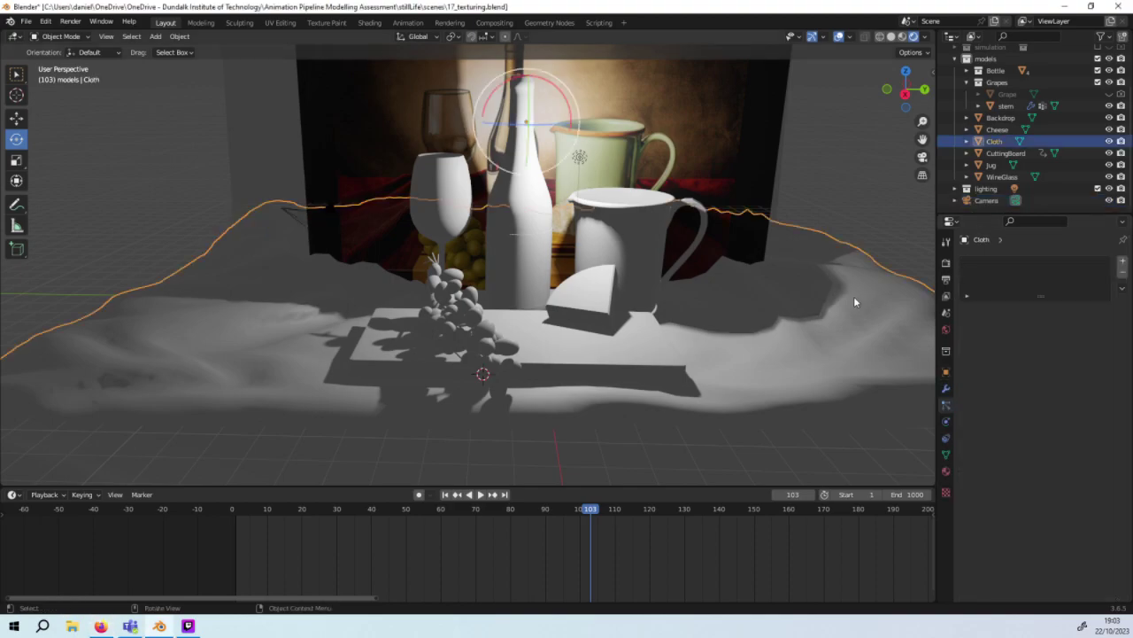
key("F3")
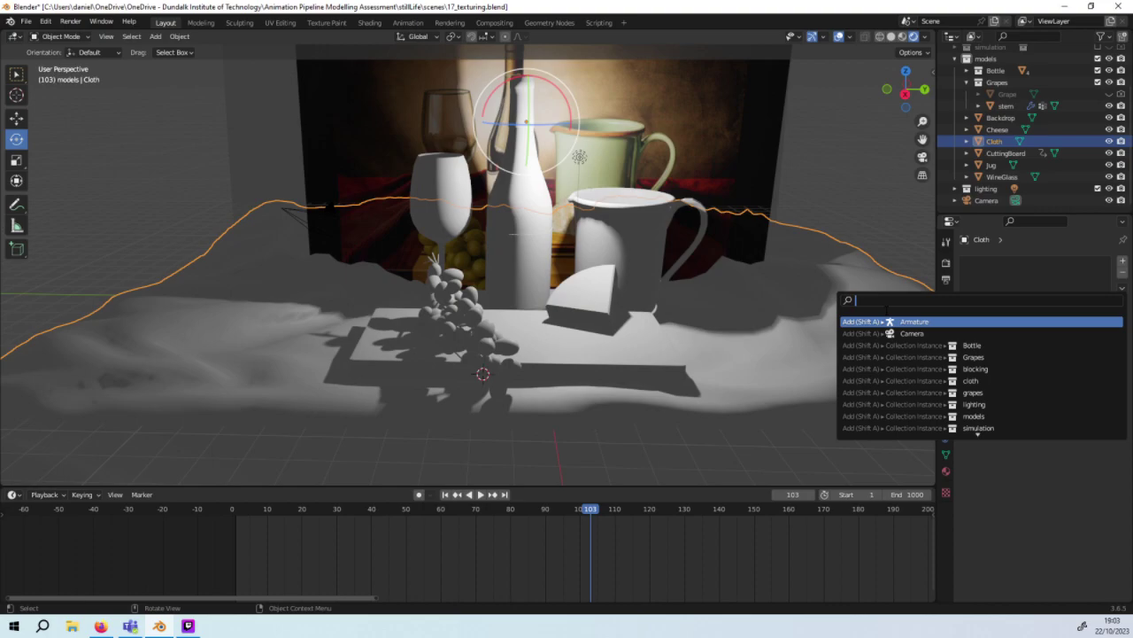
type("a")
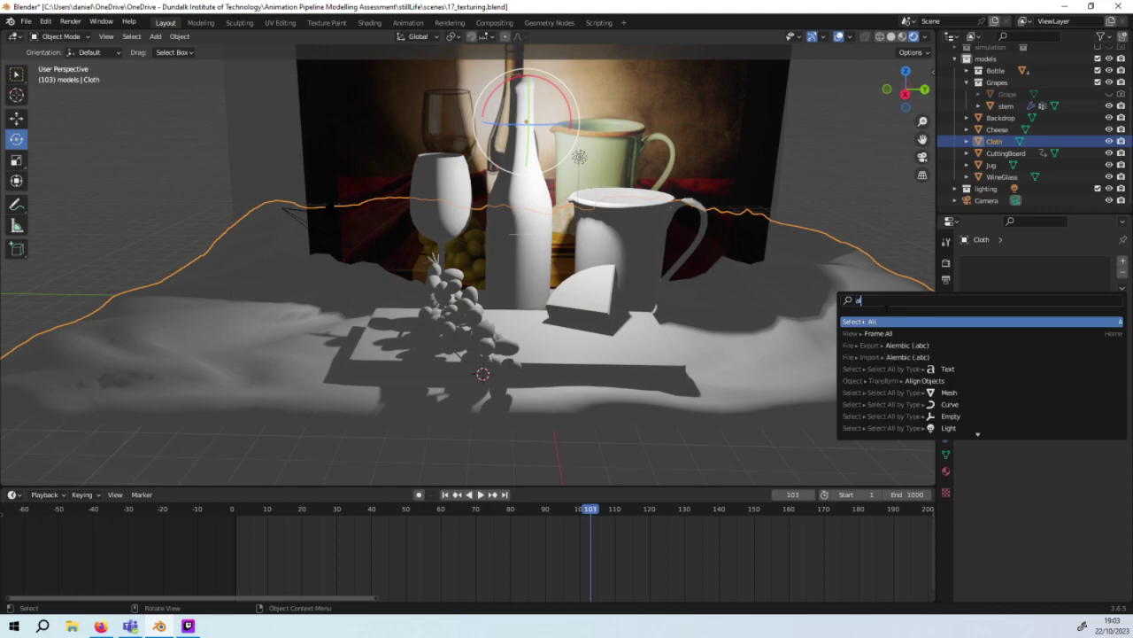
type("lig")
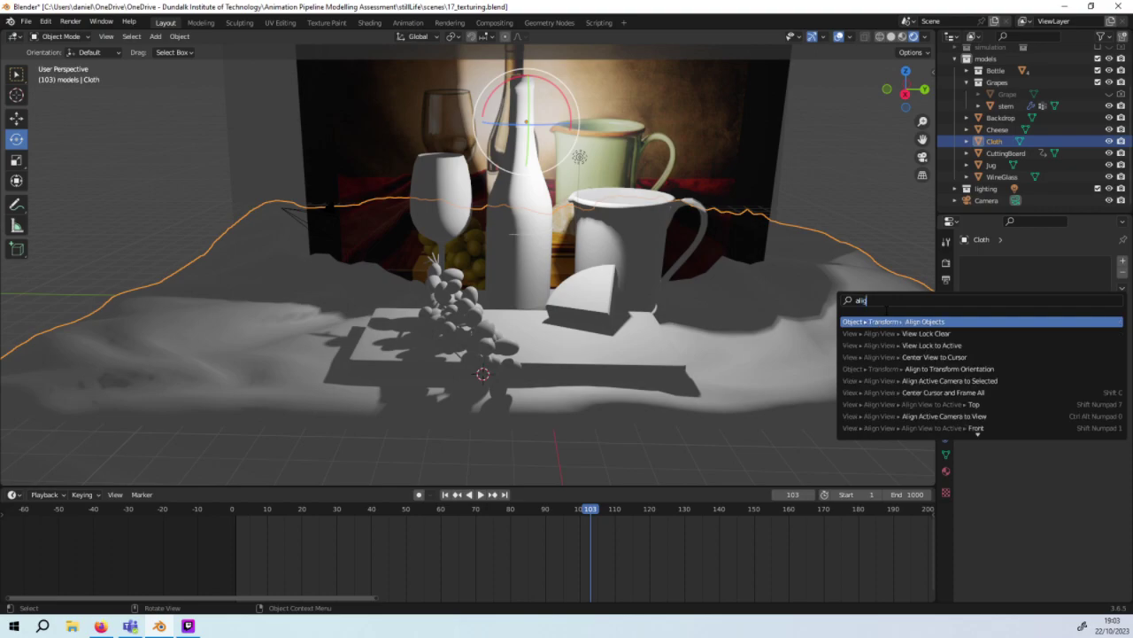
type("n a")
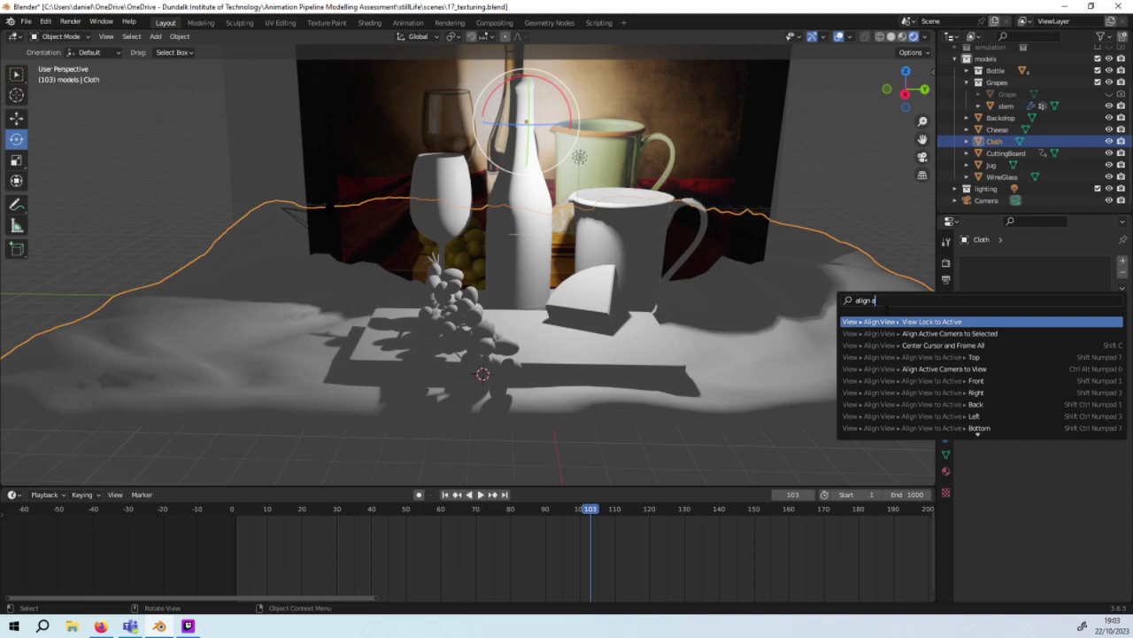
type("c")
key("Down")
key("Down")
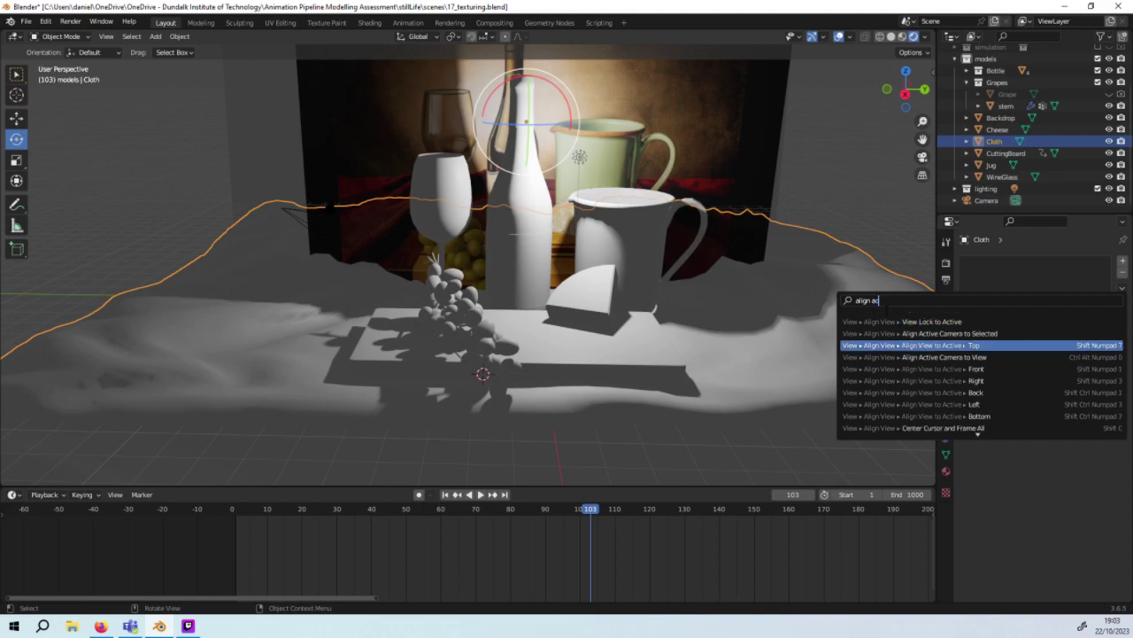
key("Down")
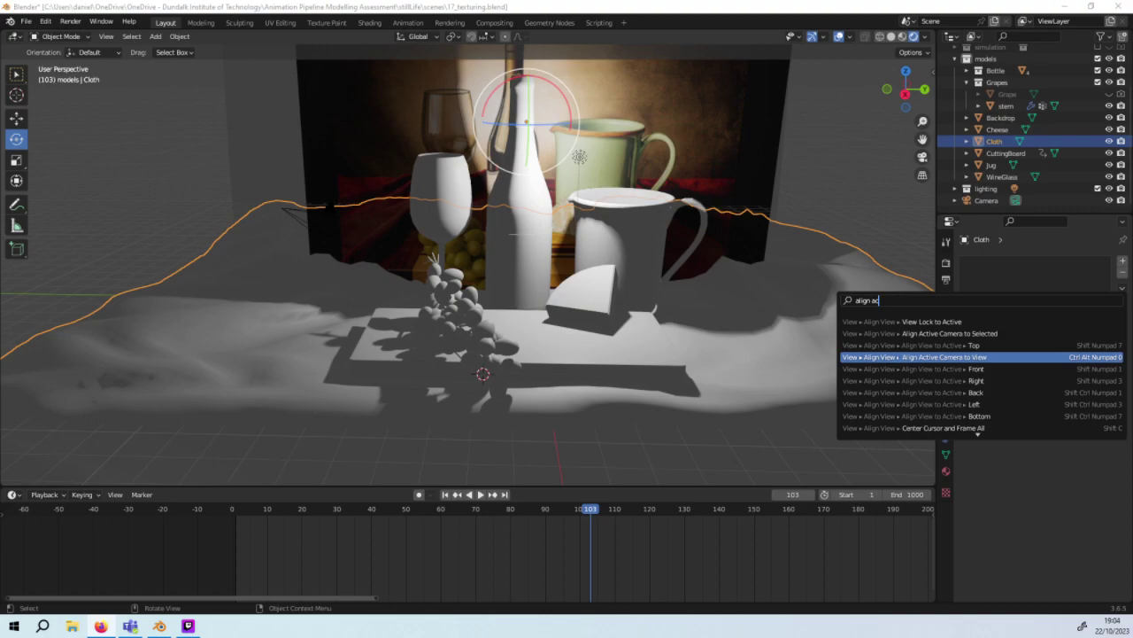
key("Up")
key("Up")
key("Up")
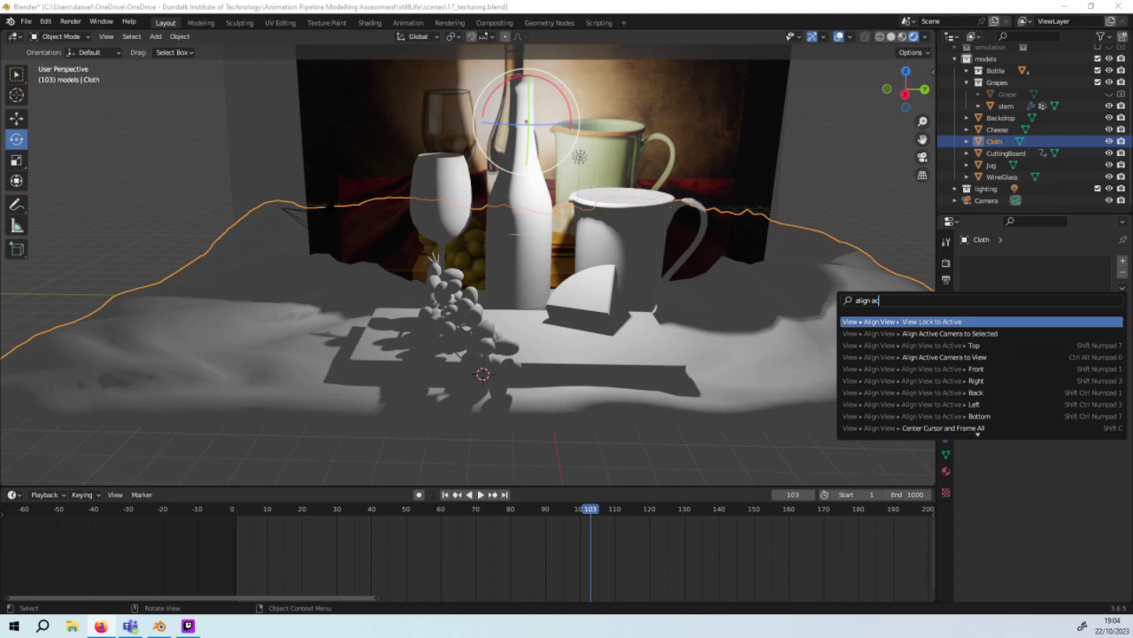
key("Return")
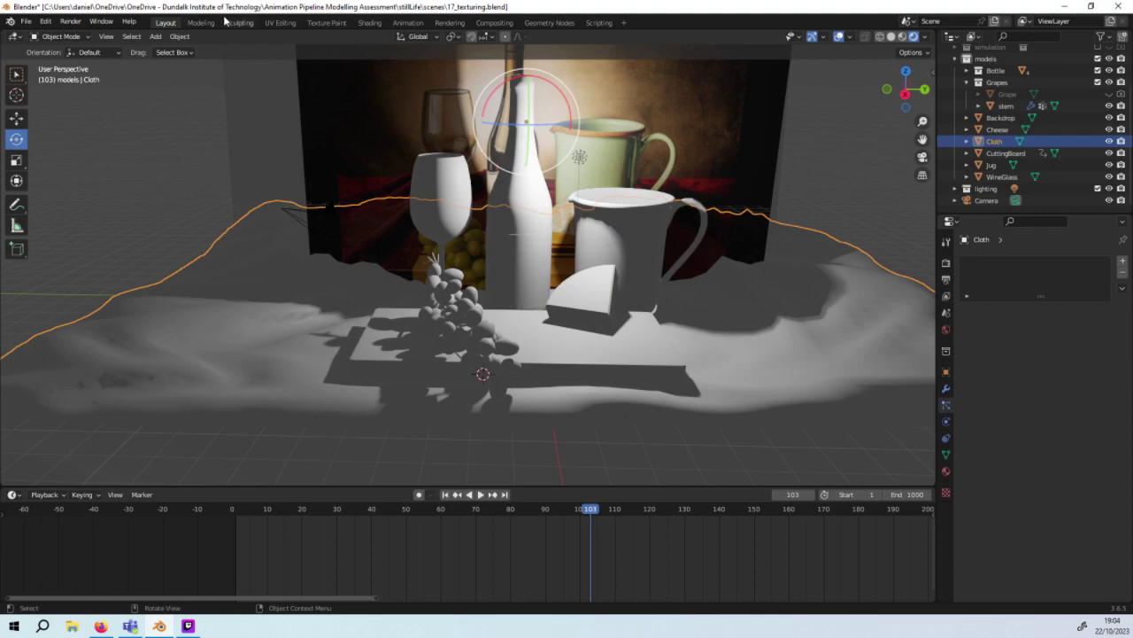
Step: Open Preferences and go to the System section
left_click(70, 22)
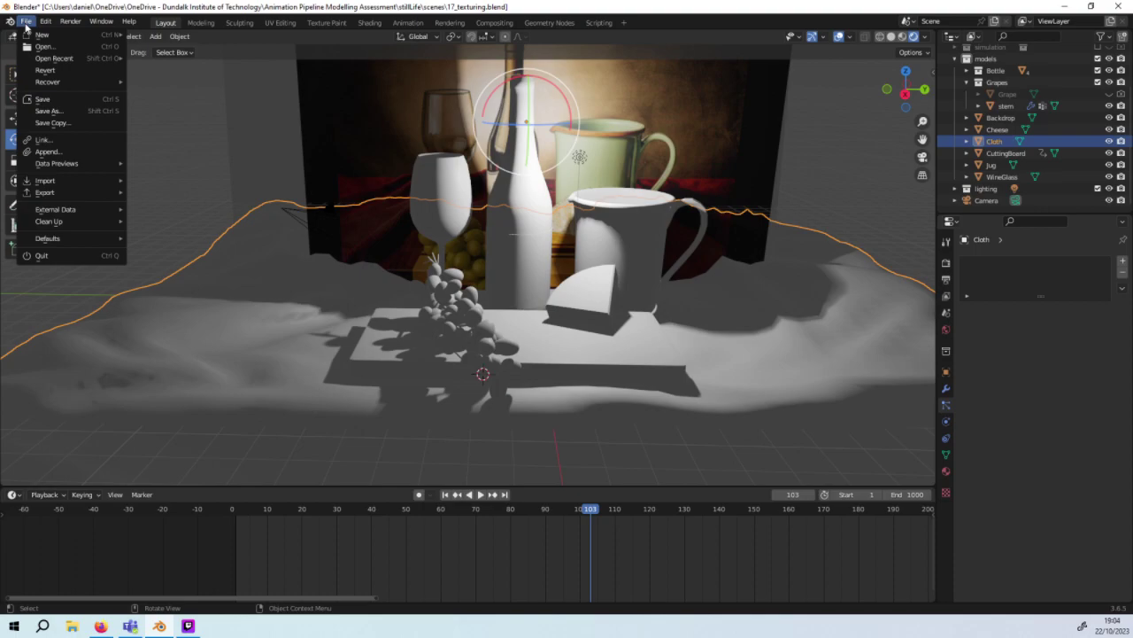
mouse_move(45, 21)
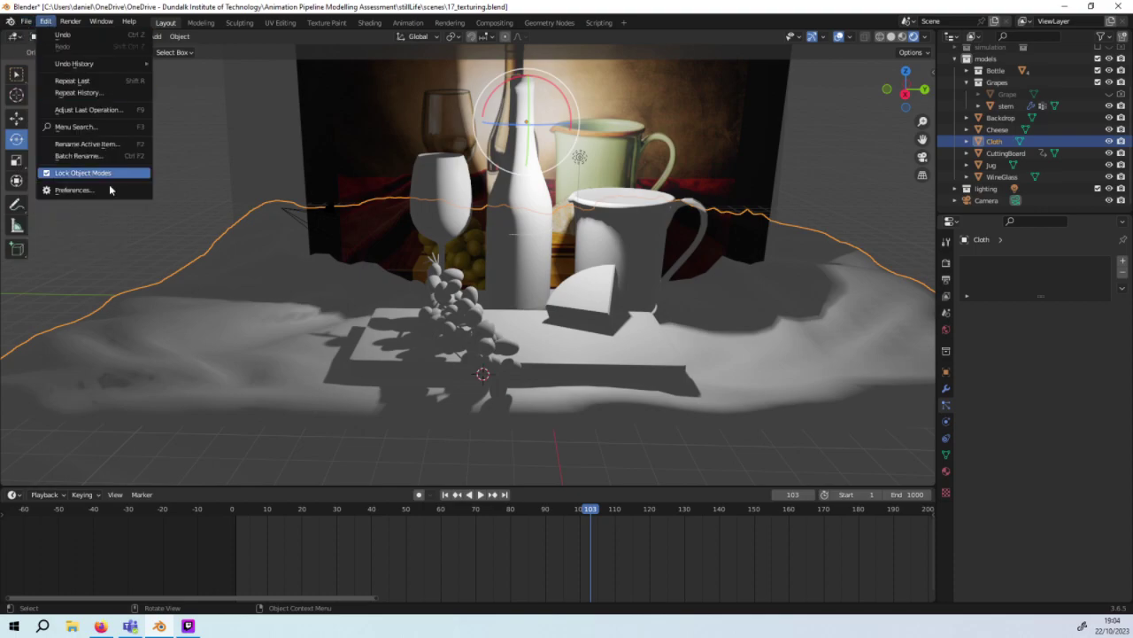
left_click(108, 190)
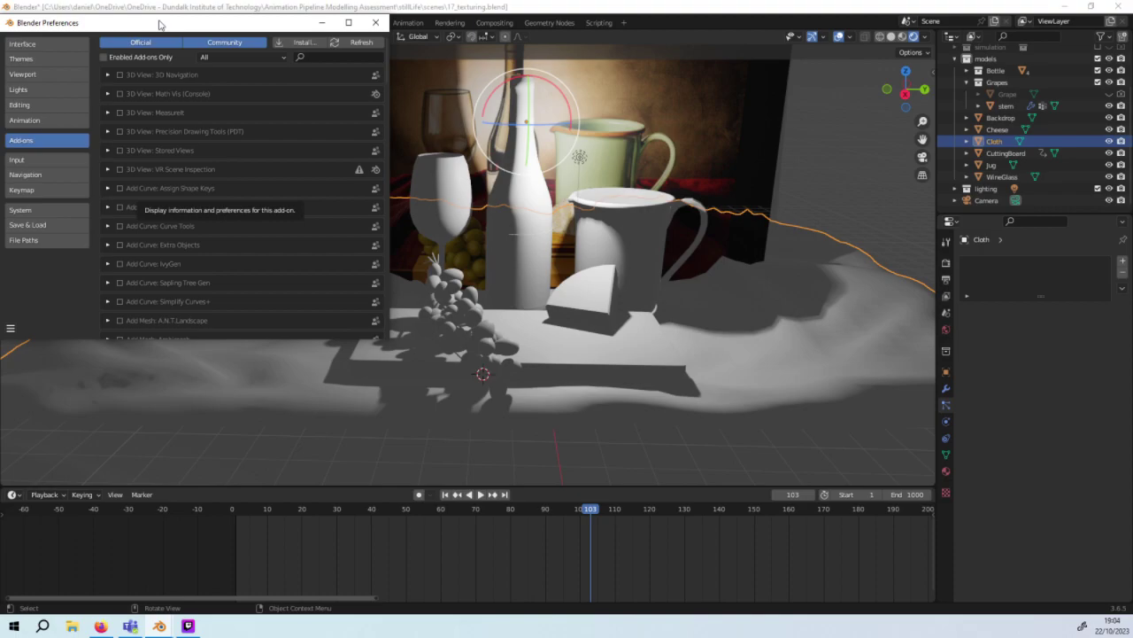
left_click(53, 77)
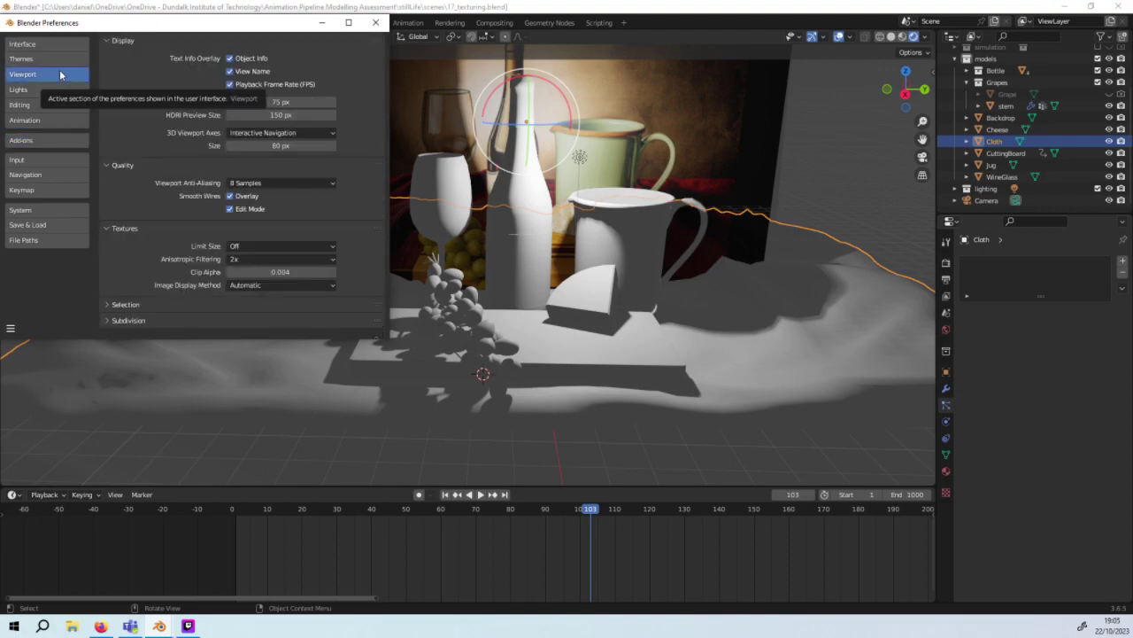
left_click(62, 213)
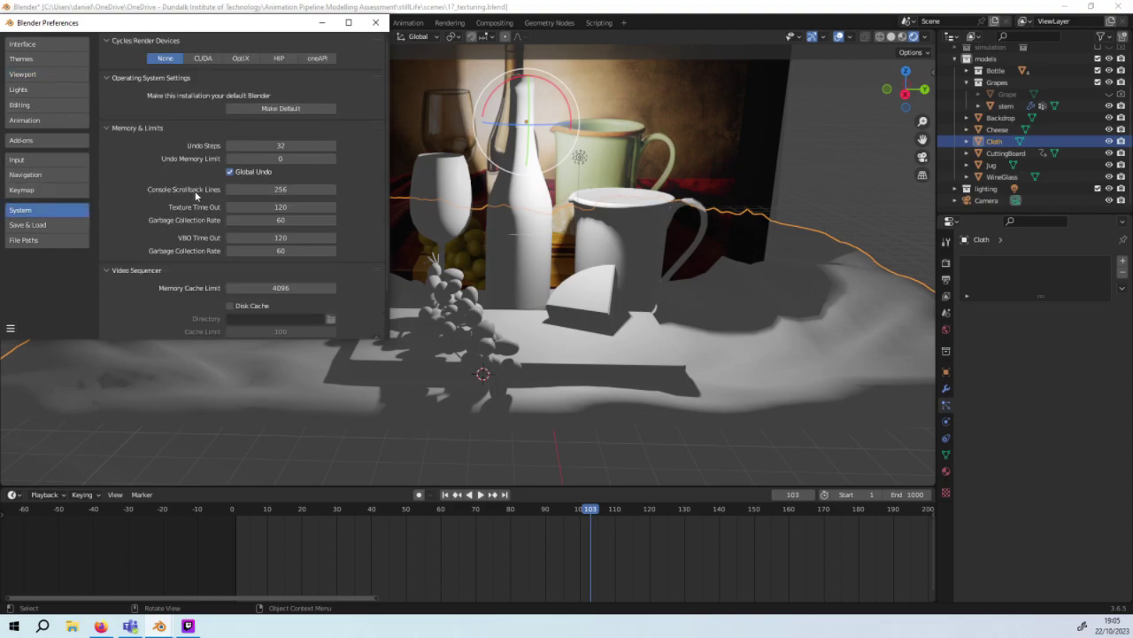
scroll(209, 210, "down", 2)
scroll(209, 211, "up", 2)
Step: Try CUDA, OptiX and HIP, then set the Cycles render device to oneAPI
left_click(203, 59)
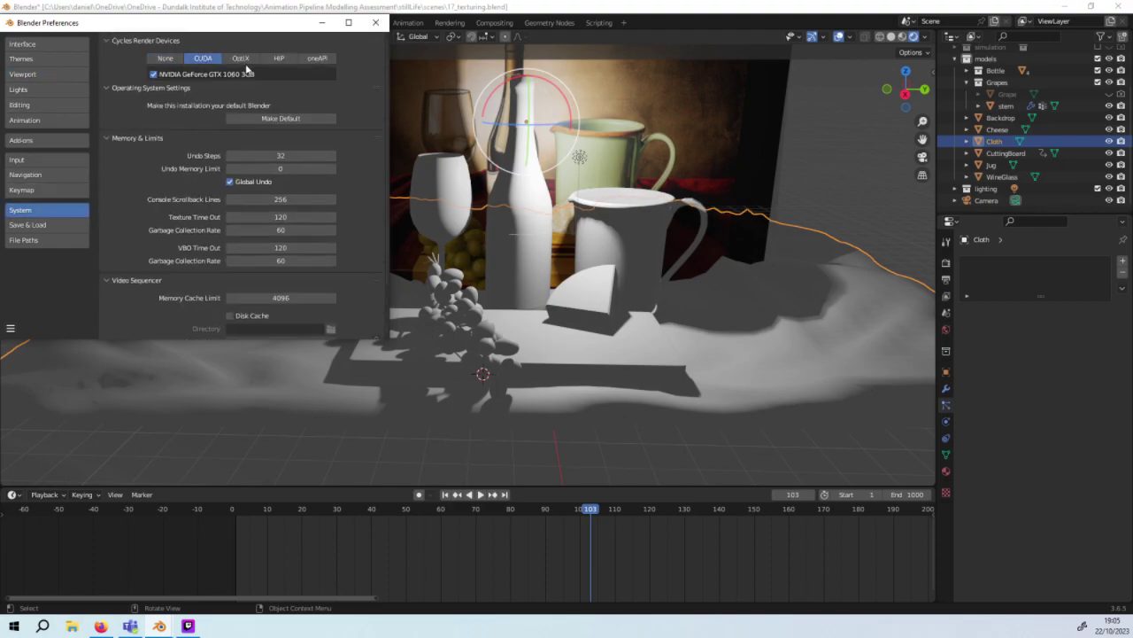
left_click(252, 61)
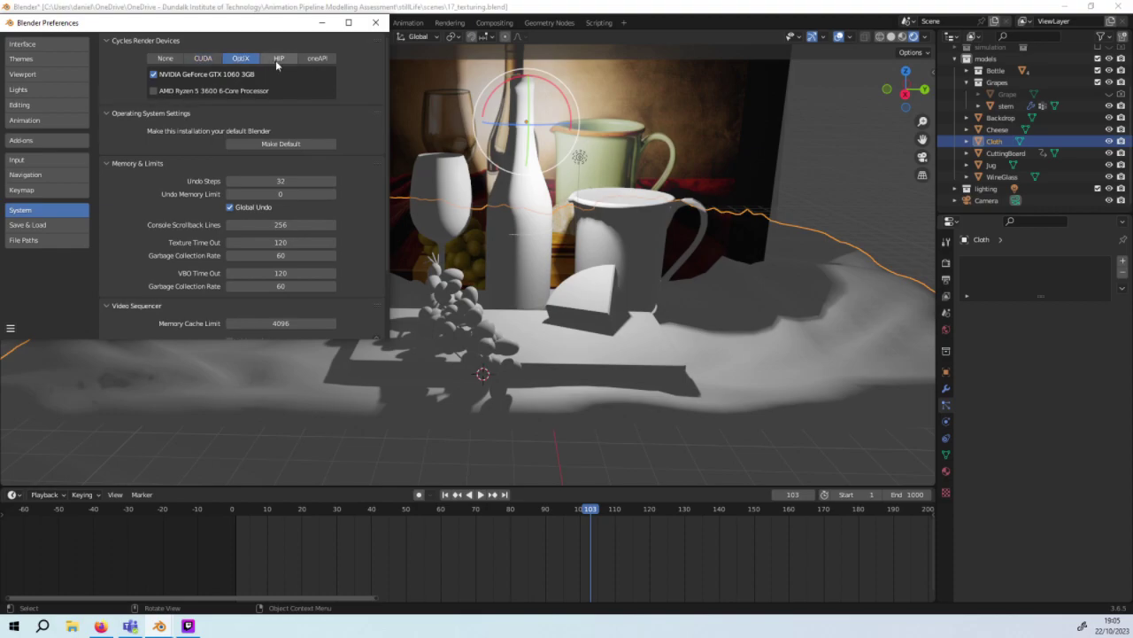
left_click(275, 60)
left_click(317, 58)
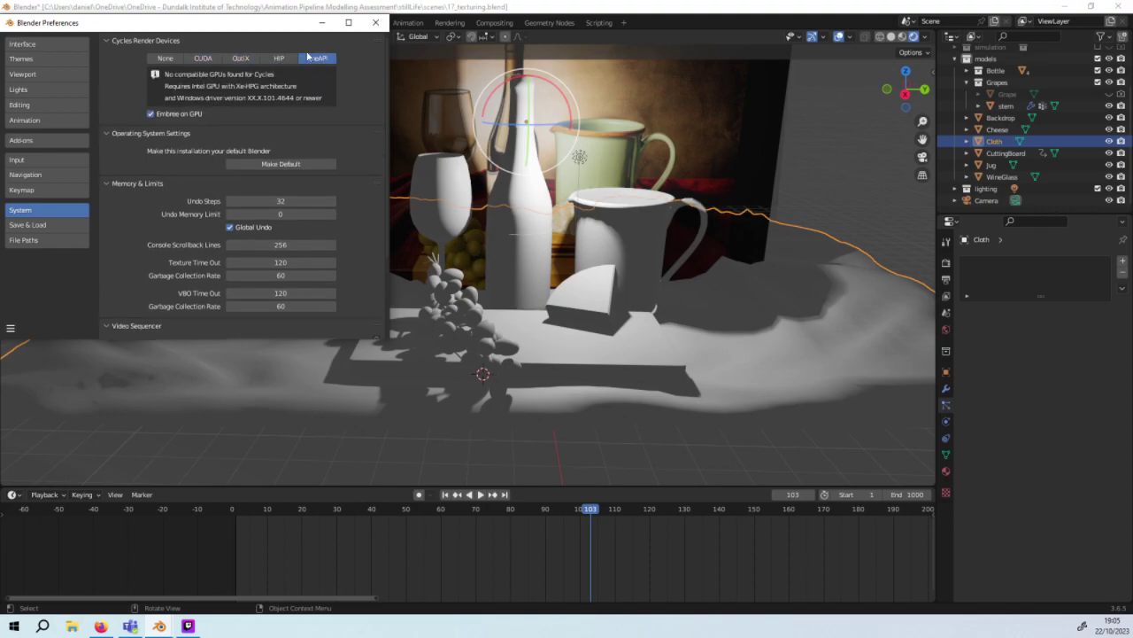
Step: Browse the Keymap, Navigation, Input, Add-ons, Animation, Lights, Themes and Interface sections, then close Preferences
left_click(68, 191)
left_click(64, 174)
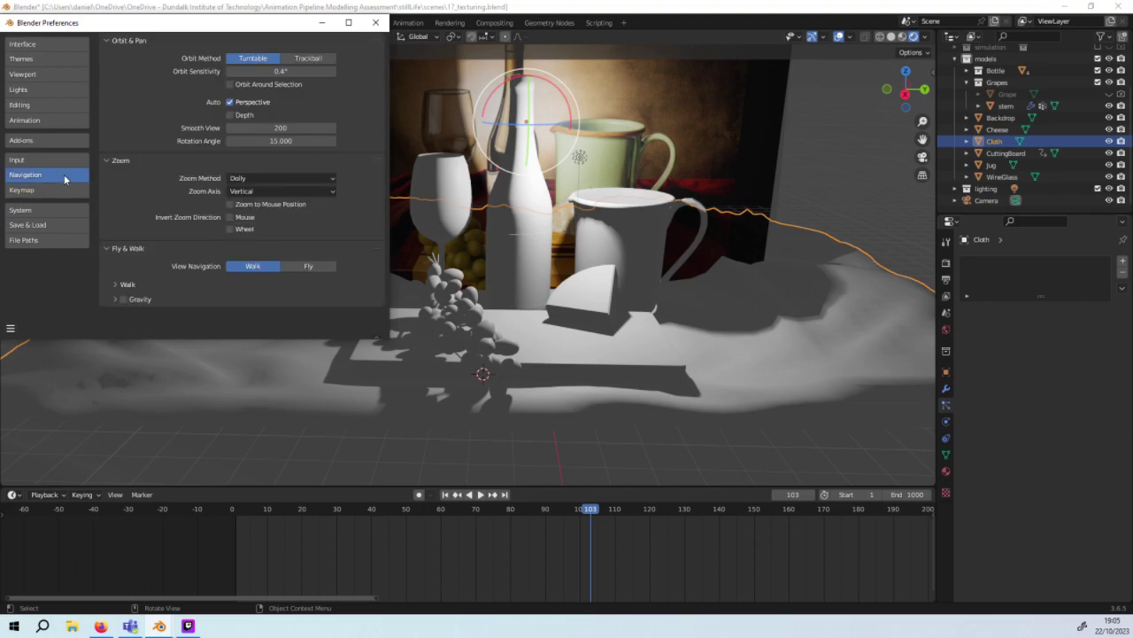
left_click(53, 160)
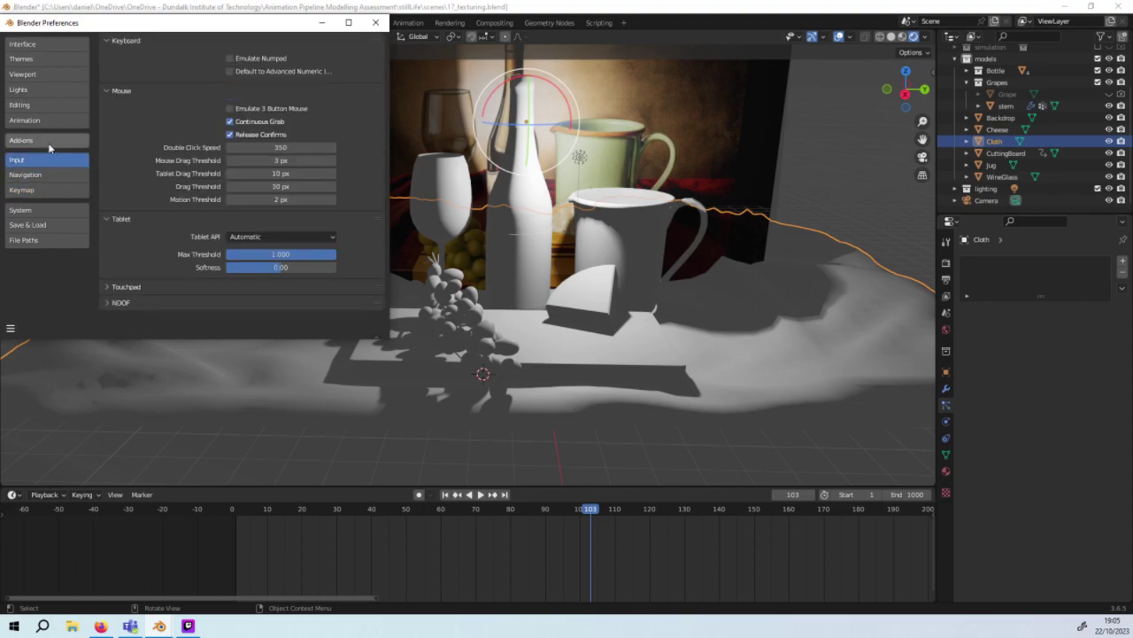
left_click(50, 142)
left_click(46, 117)
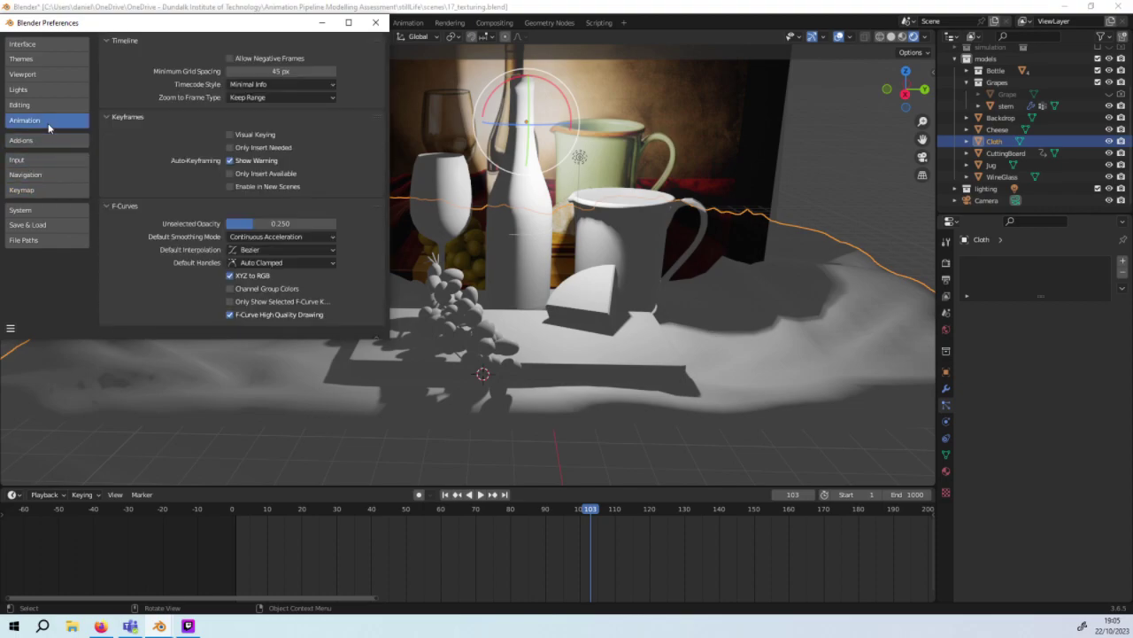
left_click(44, 91)
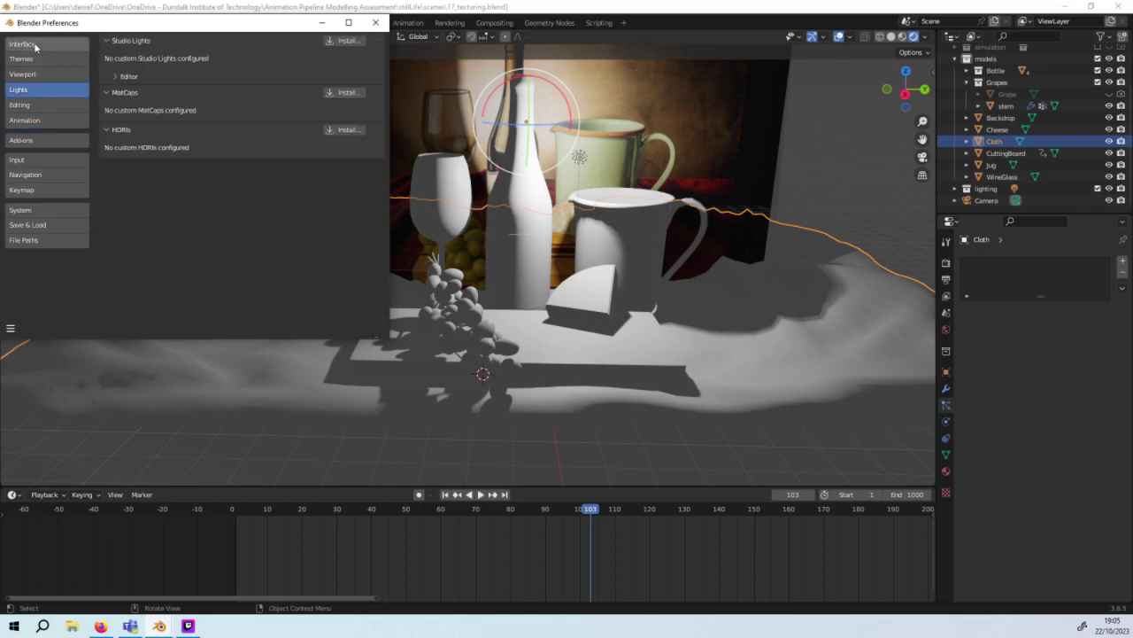
left_click(39, 54)
left_click(42, 47)
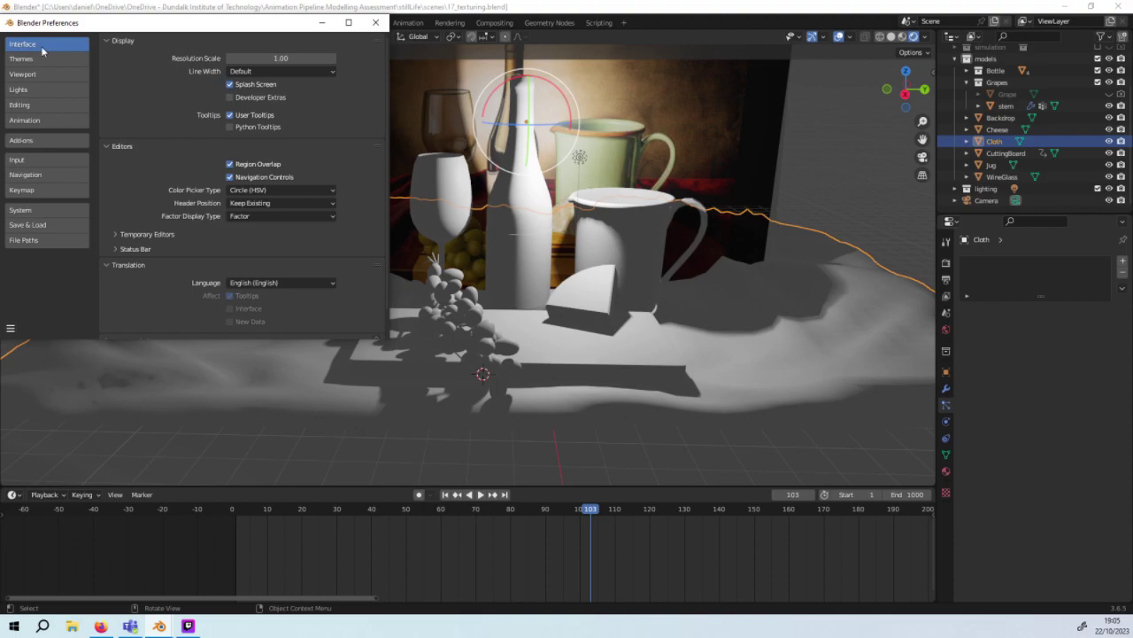
left_click(375, 22)
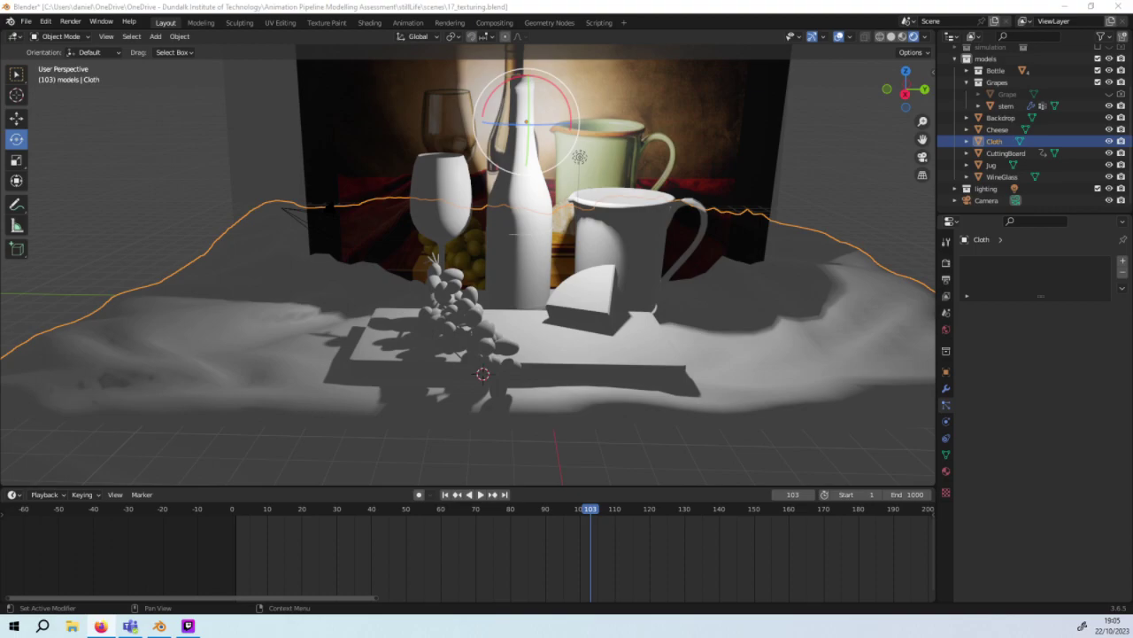
Step: Set Drag Threshold to 30 px in the Input preferences and close the window
left_click(26, 21)
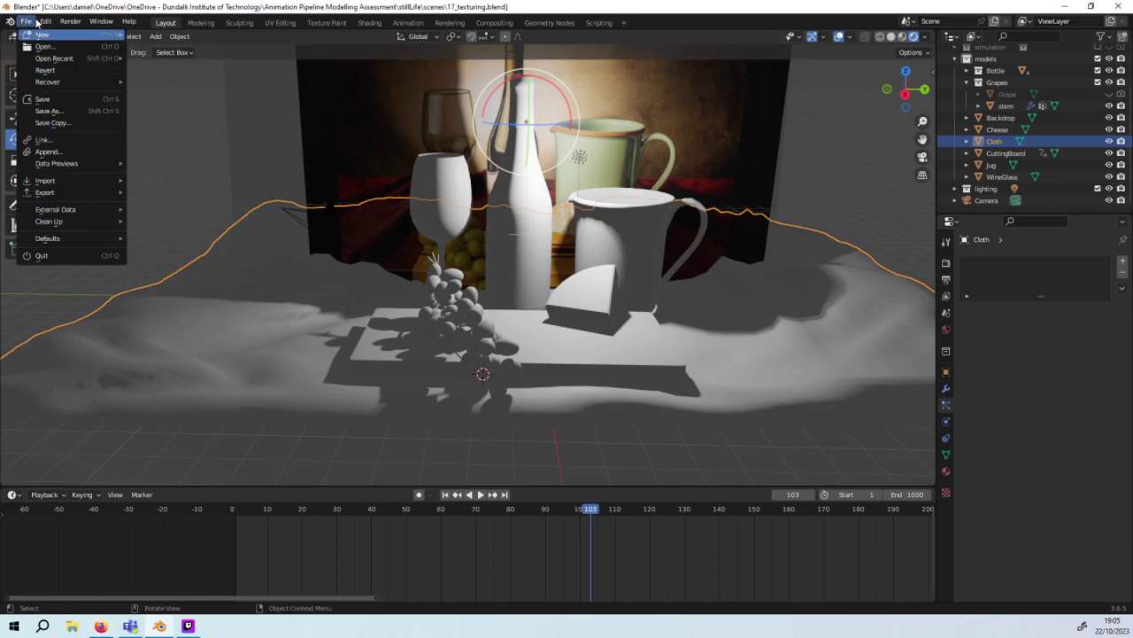
mouse_move(45, 21)
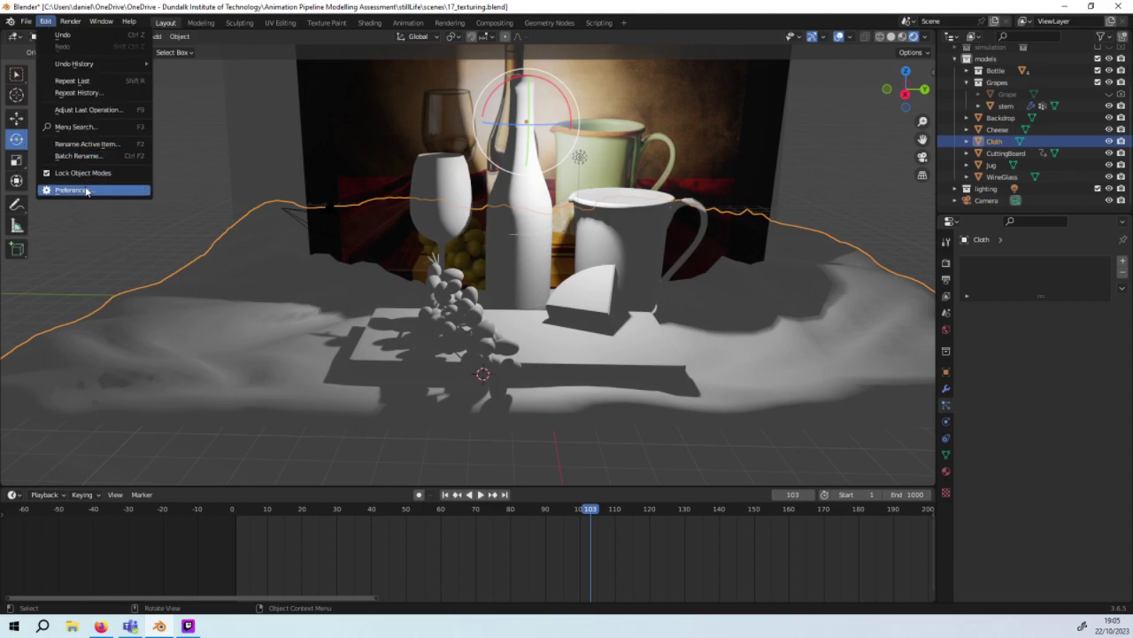
left_click(91, 192)
left_click(53, 161)
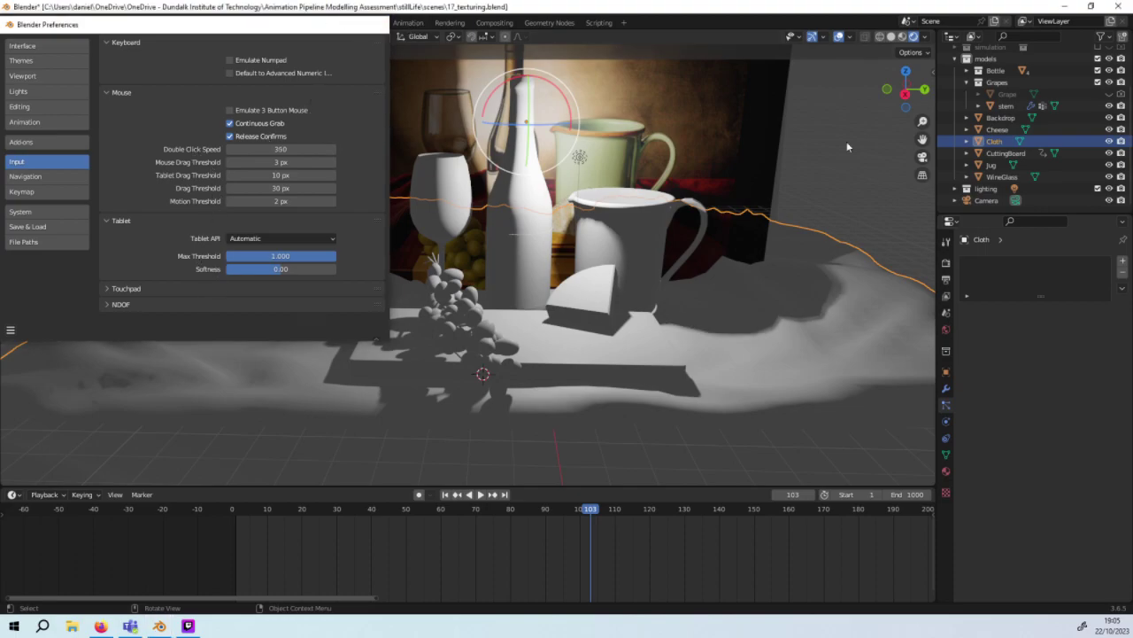
left_click(375, 24)
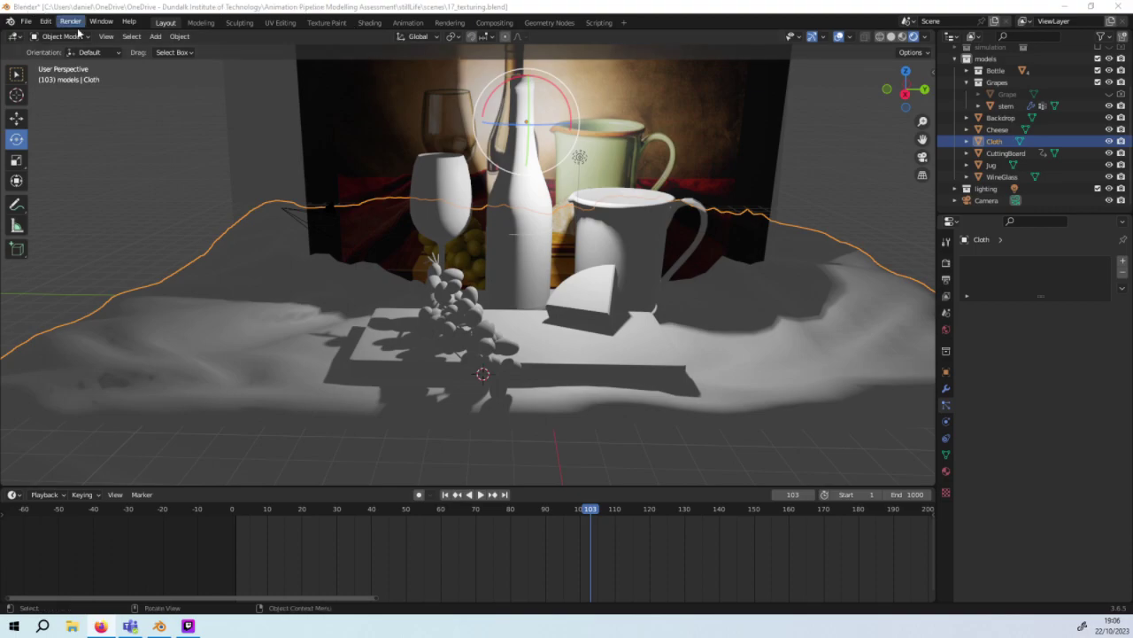
Step: Look through the active camera, then make the Cloth object the scene camera
left_click(112, 37)
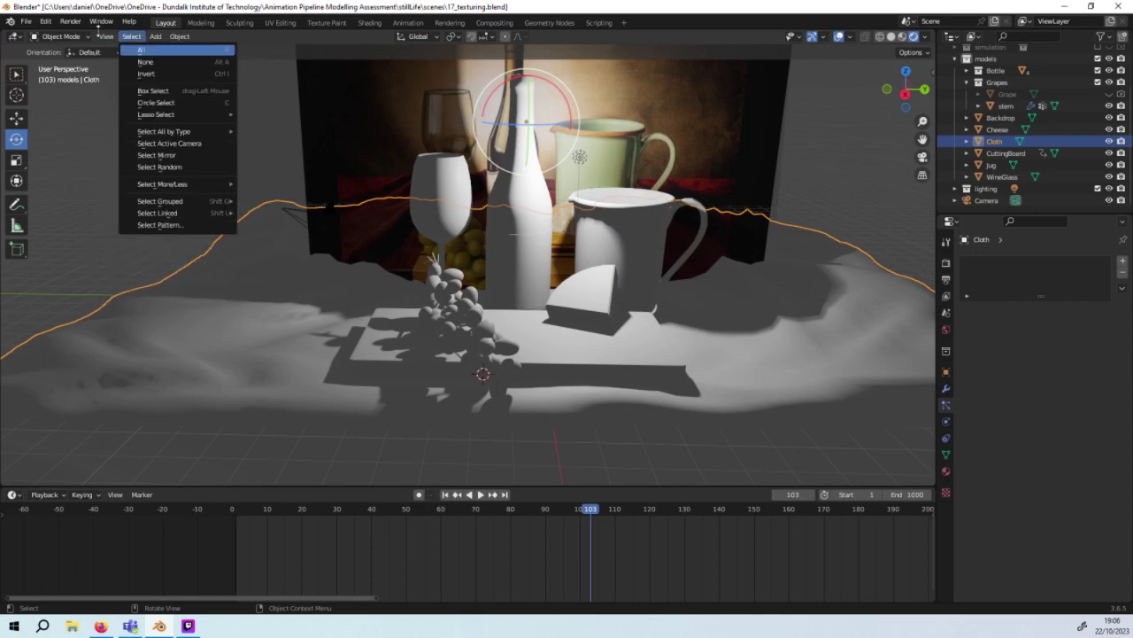
left_click(105, 37)
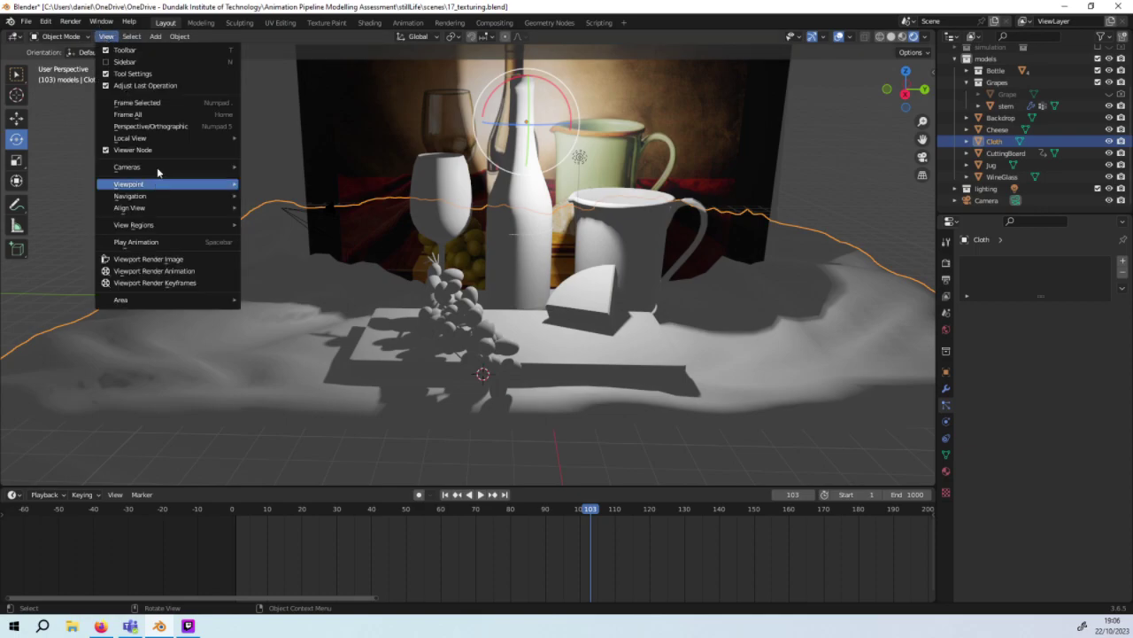
mouse_move(127, 166)
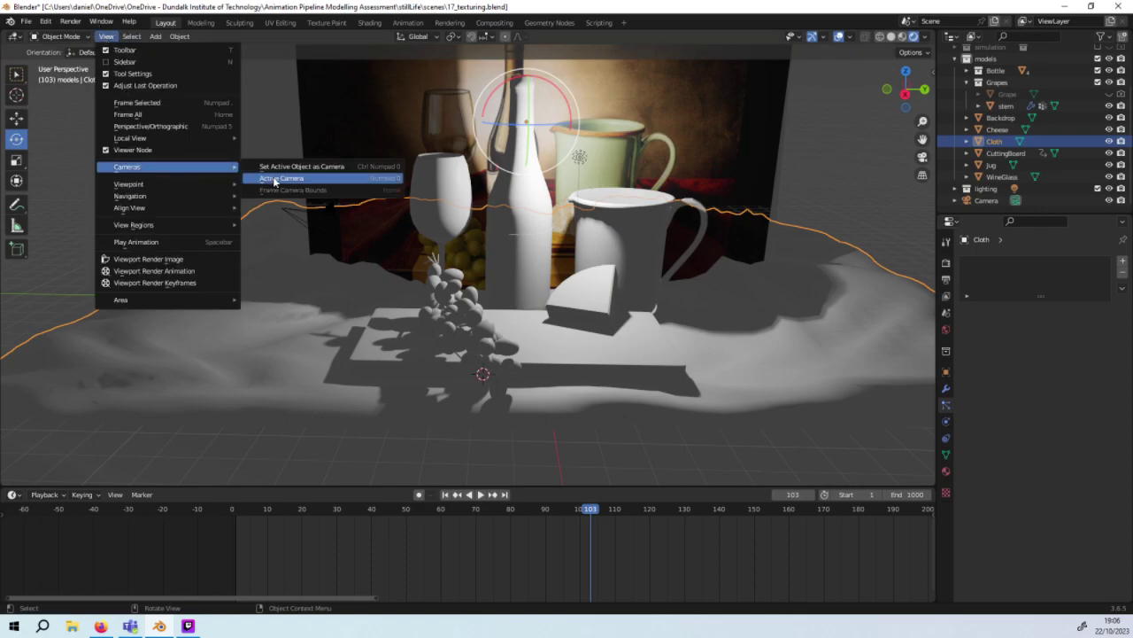
left_click(274, 178)
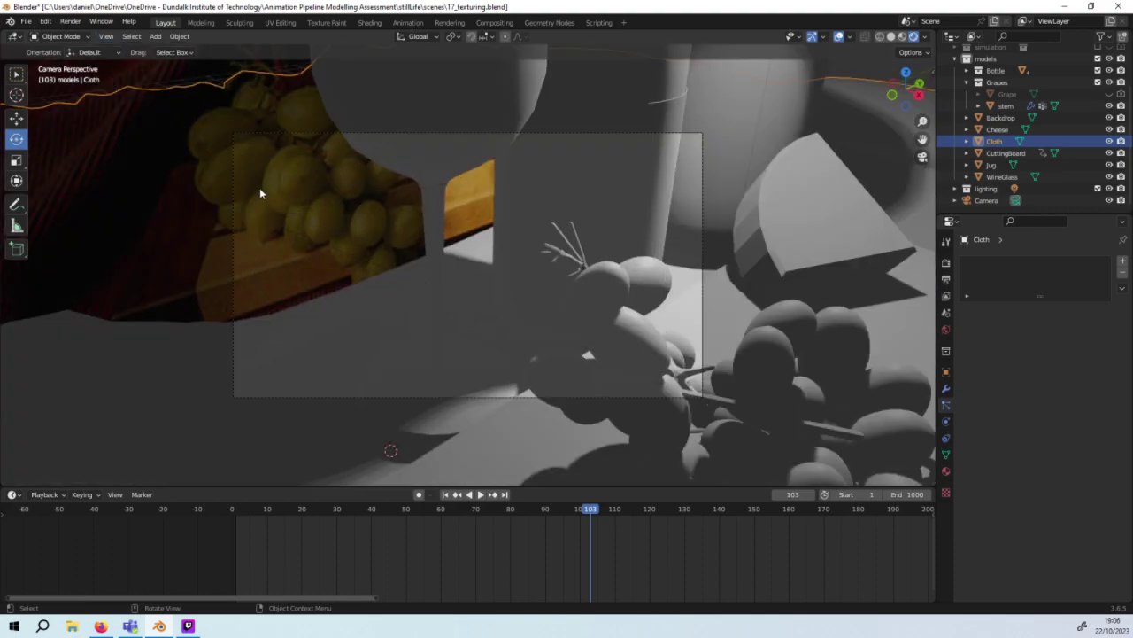
scroll(260, 187, "down", 3)
scroll(261, 191, "down", 2)
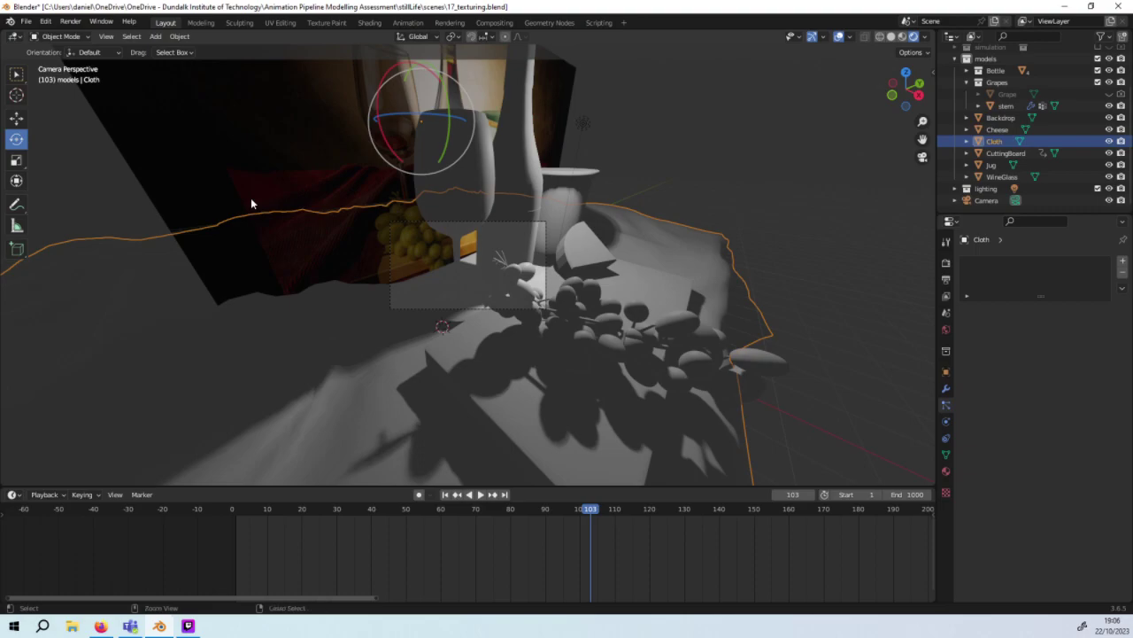
left_click(107, 36)
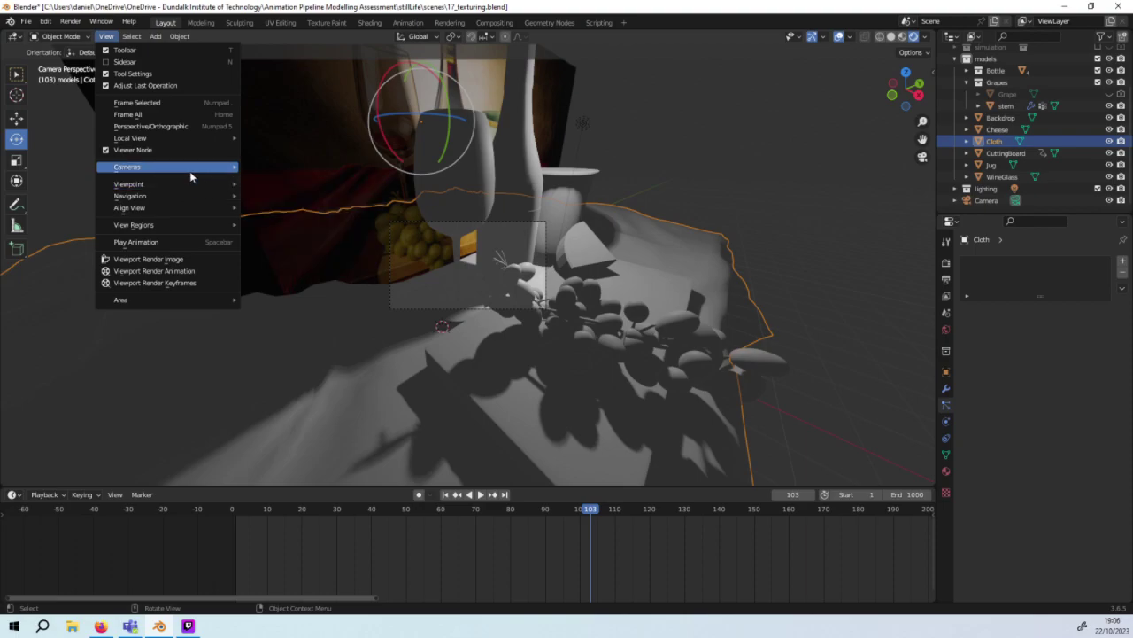
mouse_move(127, 167)
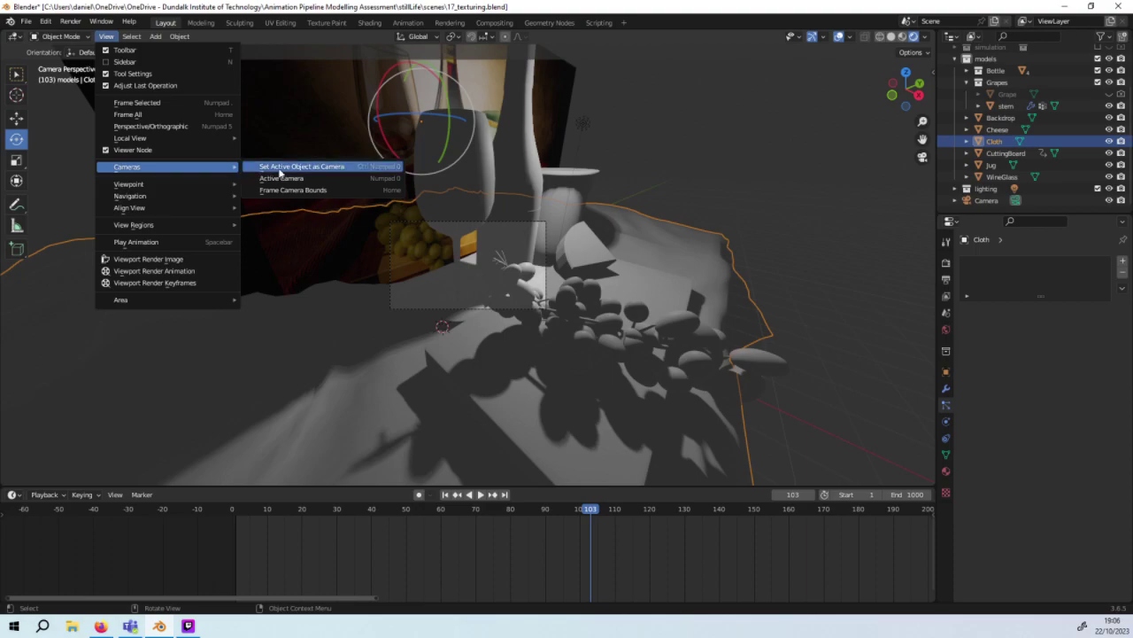
left_click(282, 170)
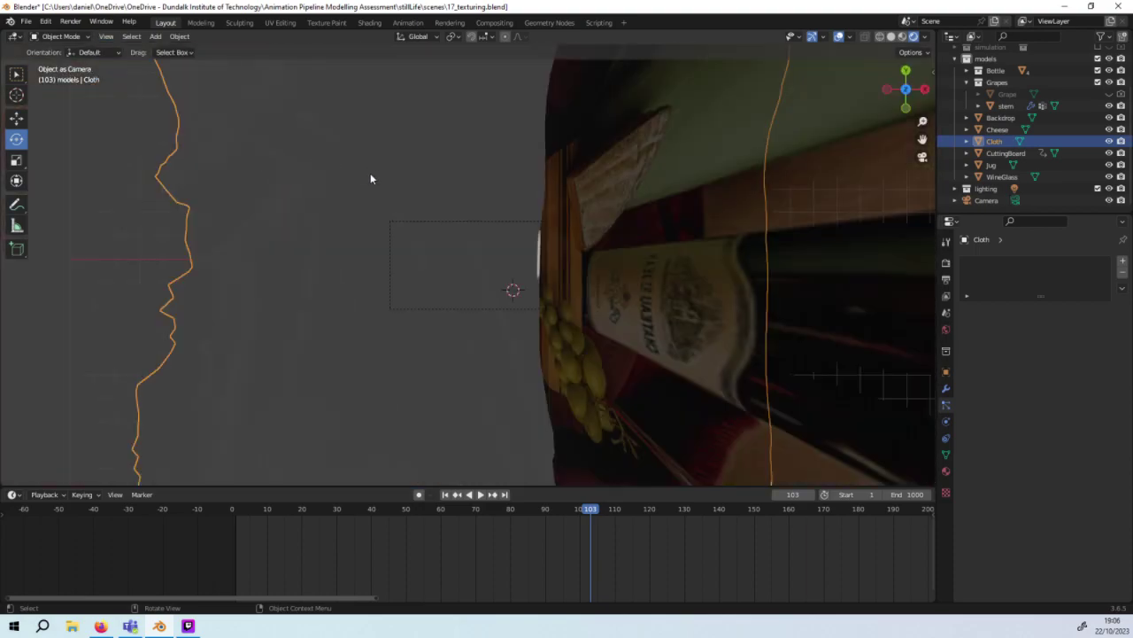
Step: Orbit out of the board close-up and select the scene camera
middle_click_drag(370, 173, 331, 177)
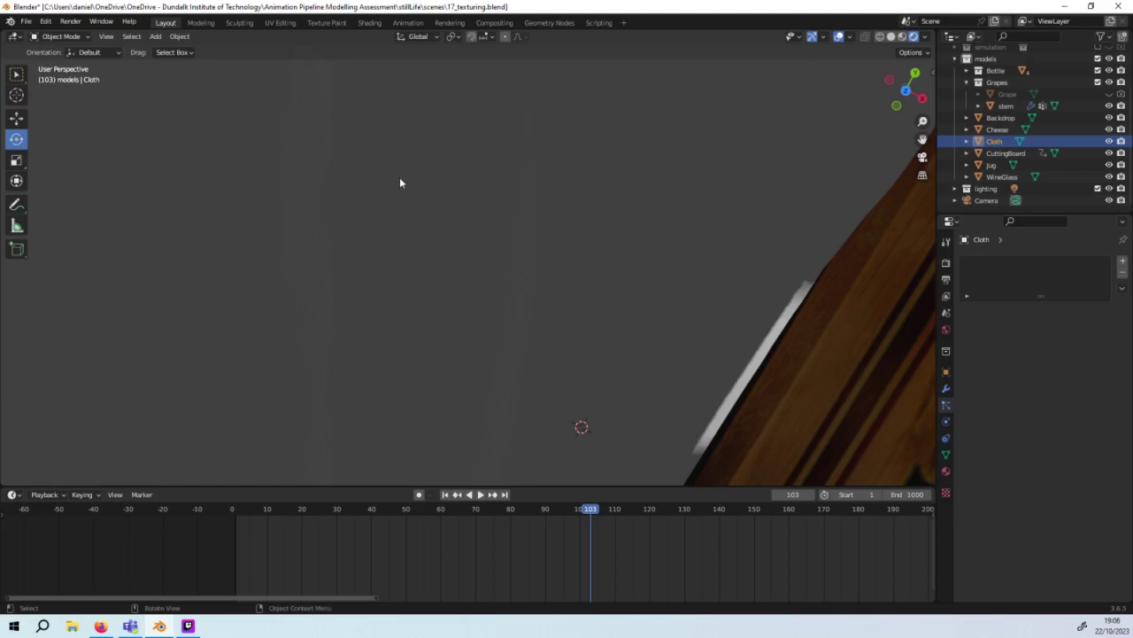
mouse_move(400, 181)
middle_mouse_down()
mouse_move(609, 215)
mouse_move(608, 233)
mouse_move(770, 53)
mouse_move(716, 68)
mouse_move(629, 145)
mouse_move(567, 163)
mouse_move(595, 170)
middle_mouse_up()
left_click(983, 200)
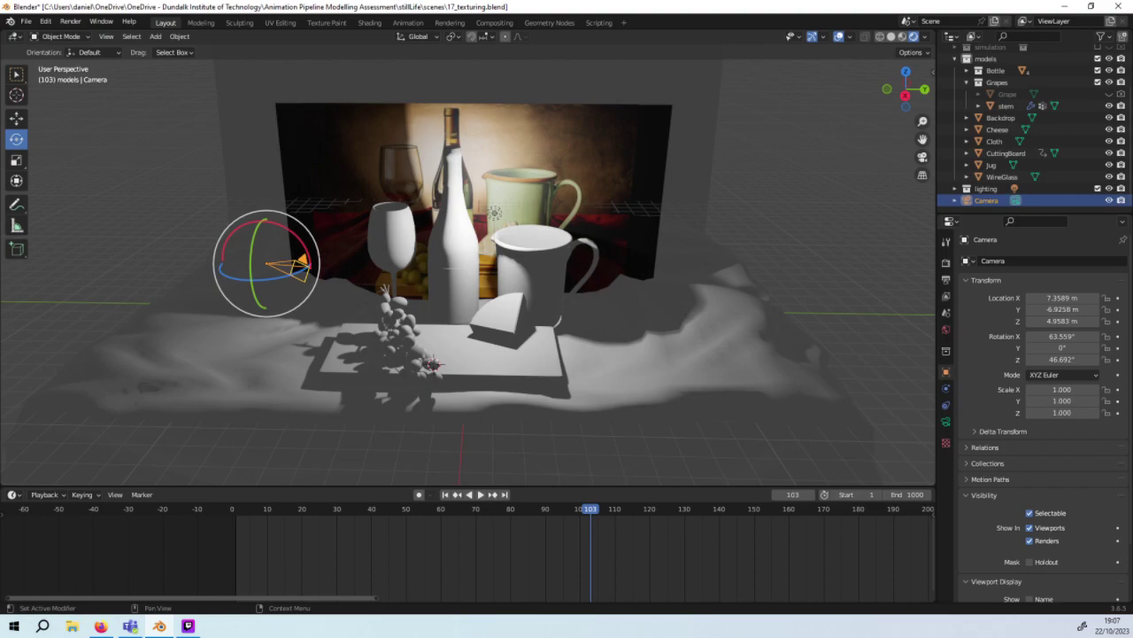
right_click(1044, 201)
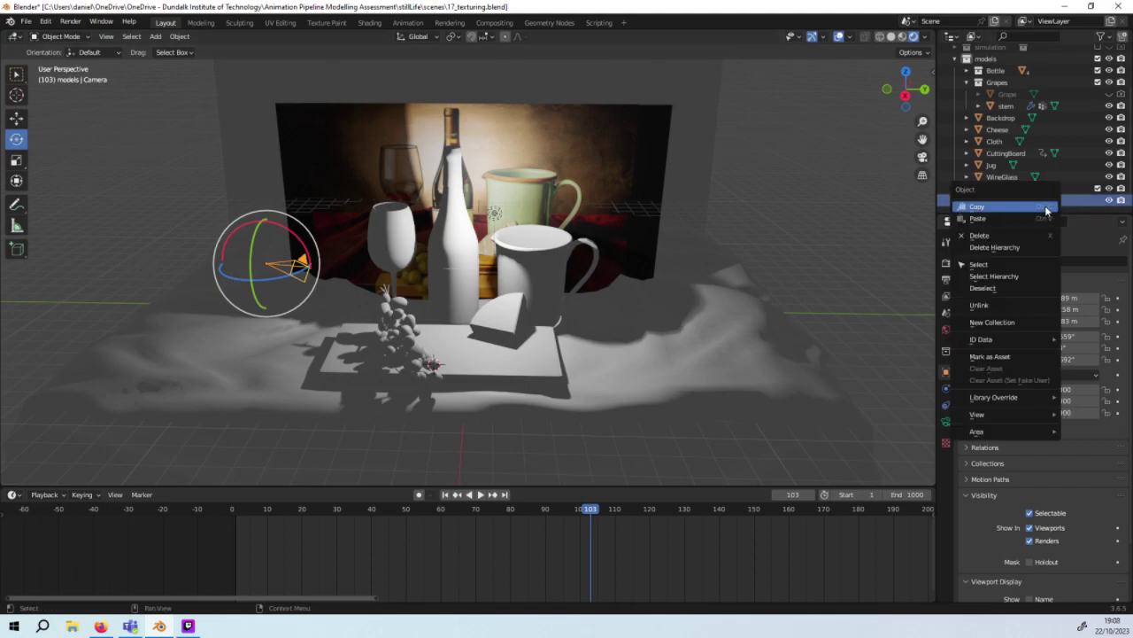
right_click(1089, 198)
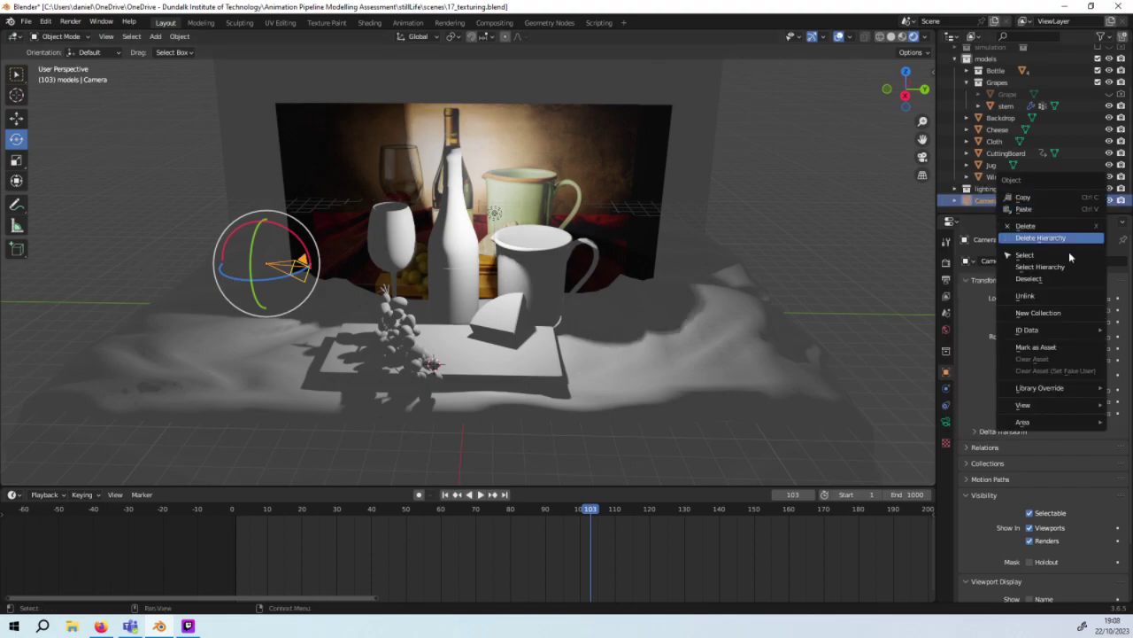
right_click(974, 201)
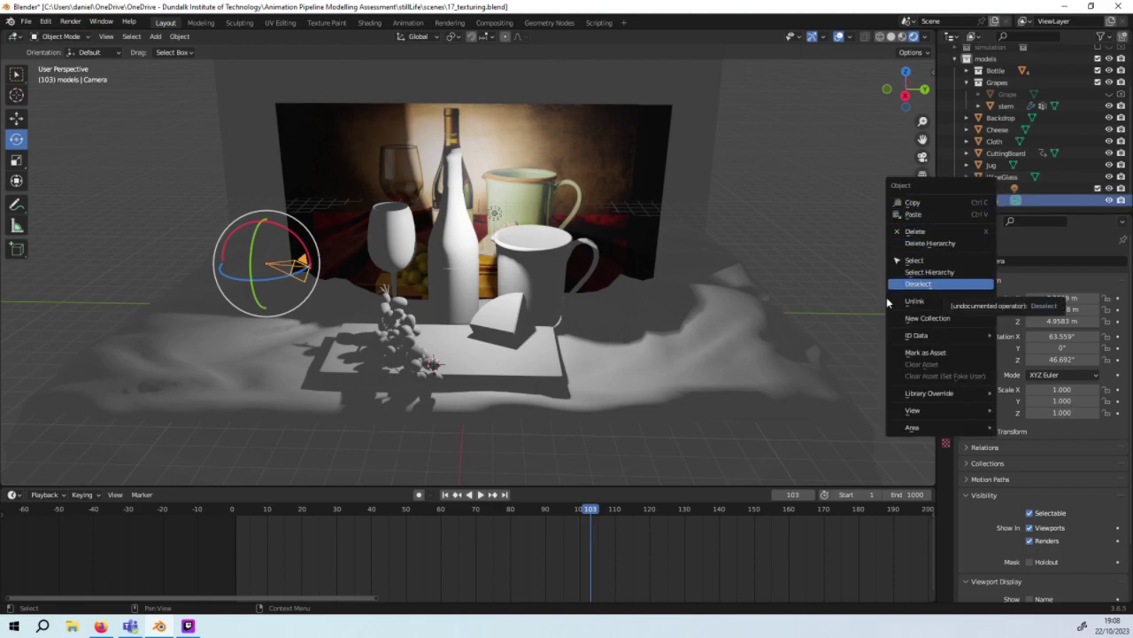
Step: Align the active camera to the current view, then zoom and shift the framing slightly right
left_click(98, 39)
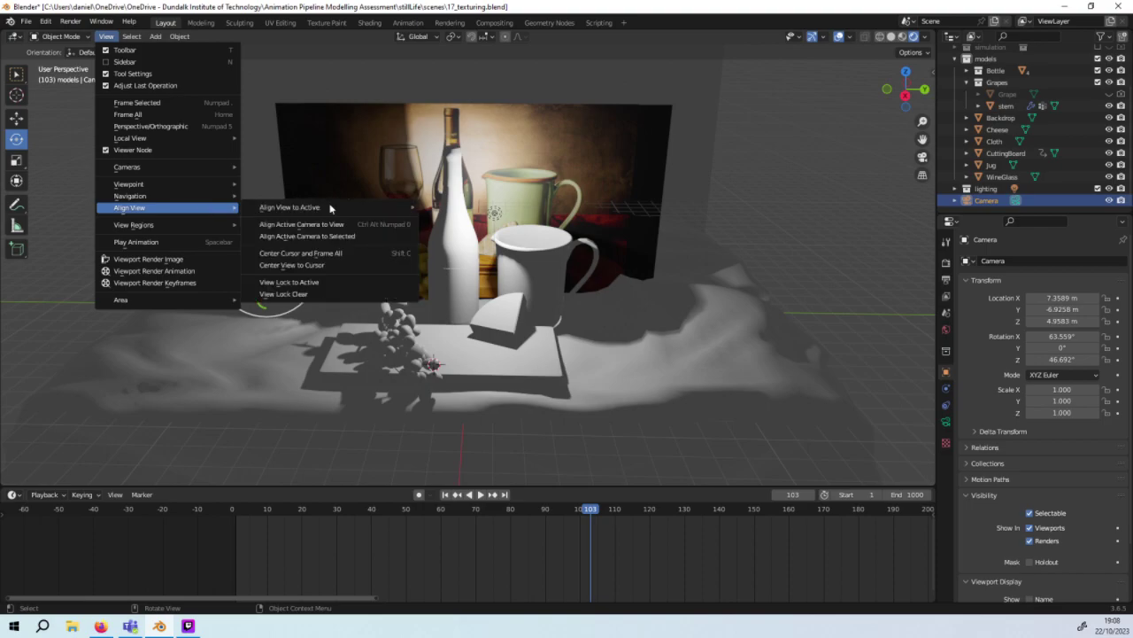
mouse_move(129, 207)
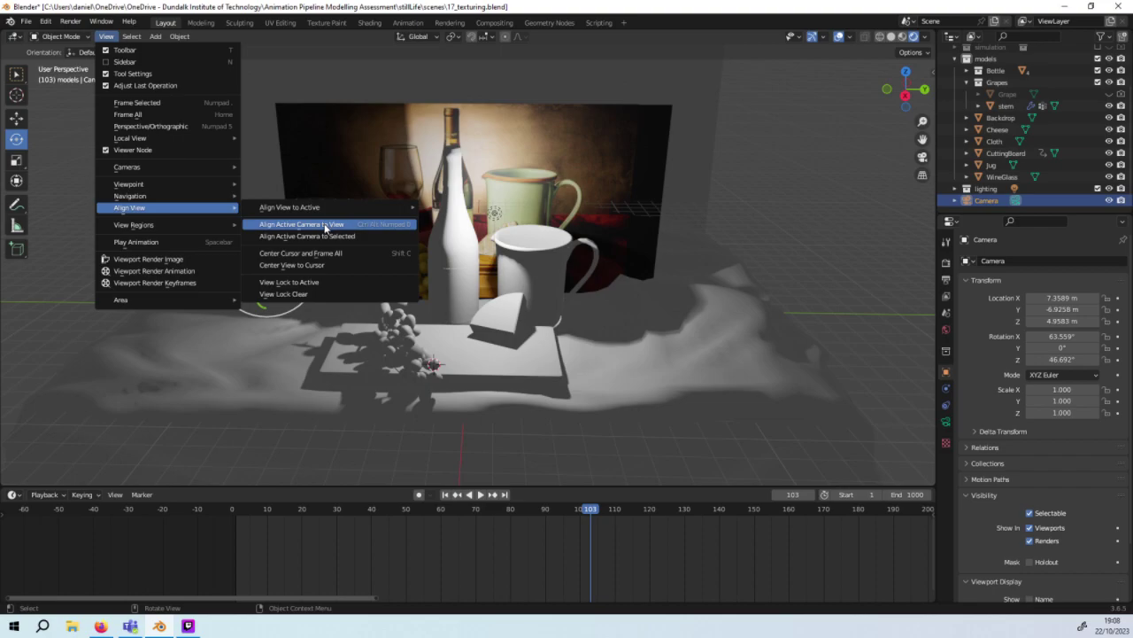
left_click(324, 227)
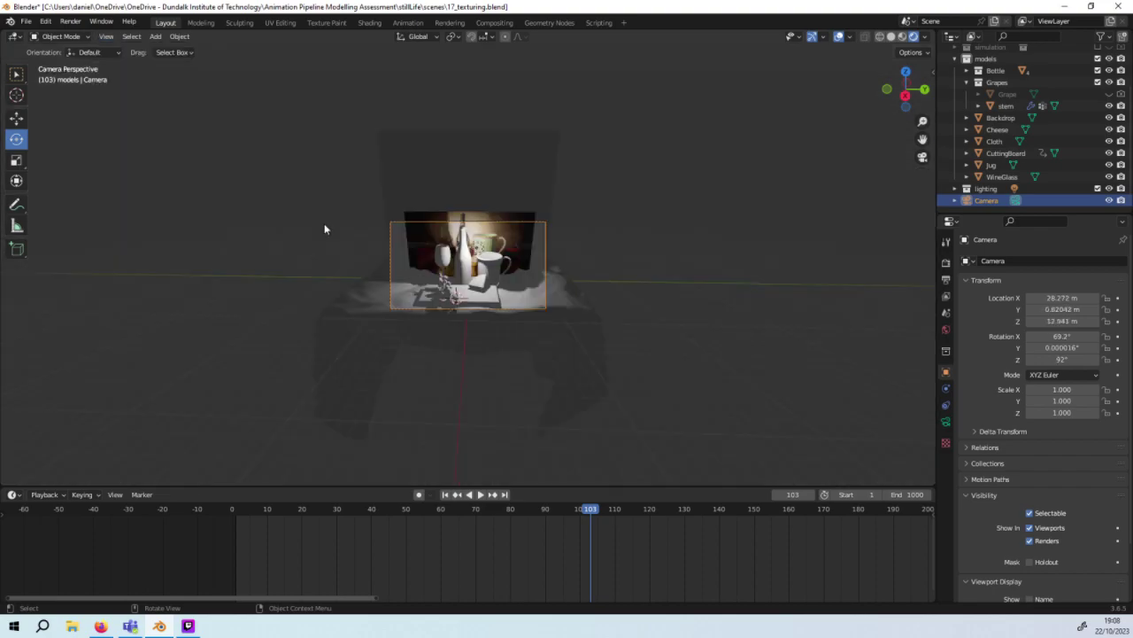
scroll(543, 300, "up", 2)
scroll(545, 303, "up", 3)
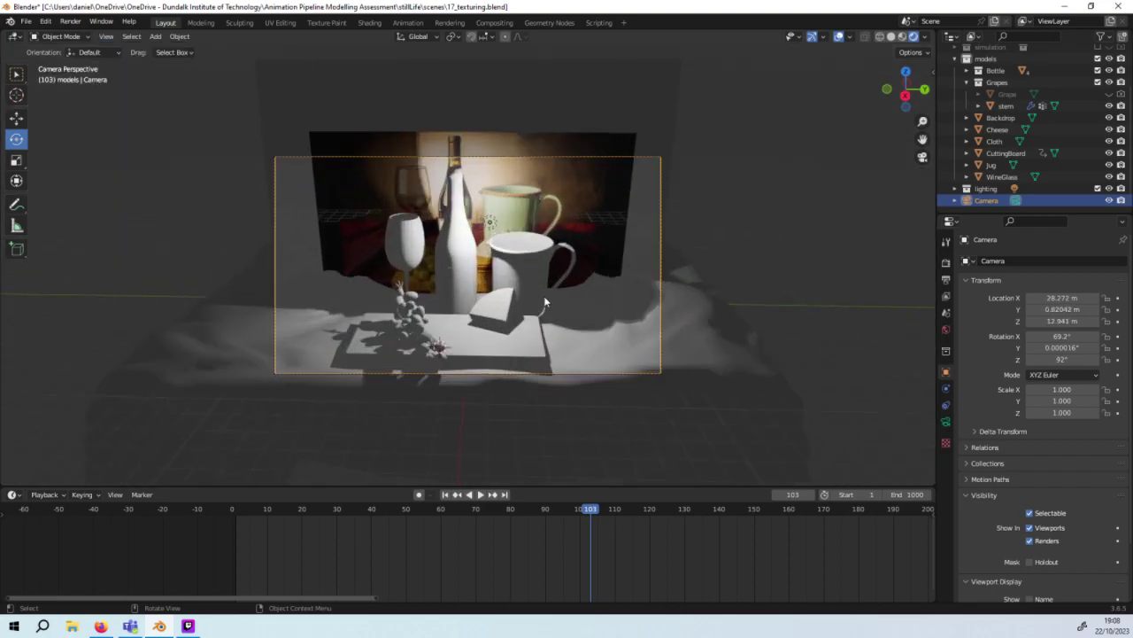
scroll(544, 303, "up", 1)
scroll(544, 303, "up", 1)
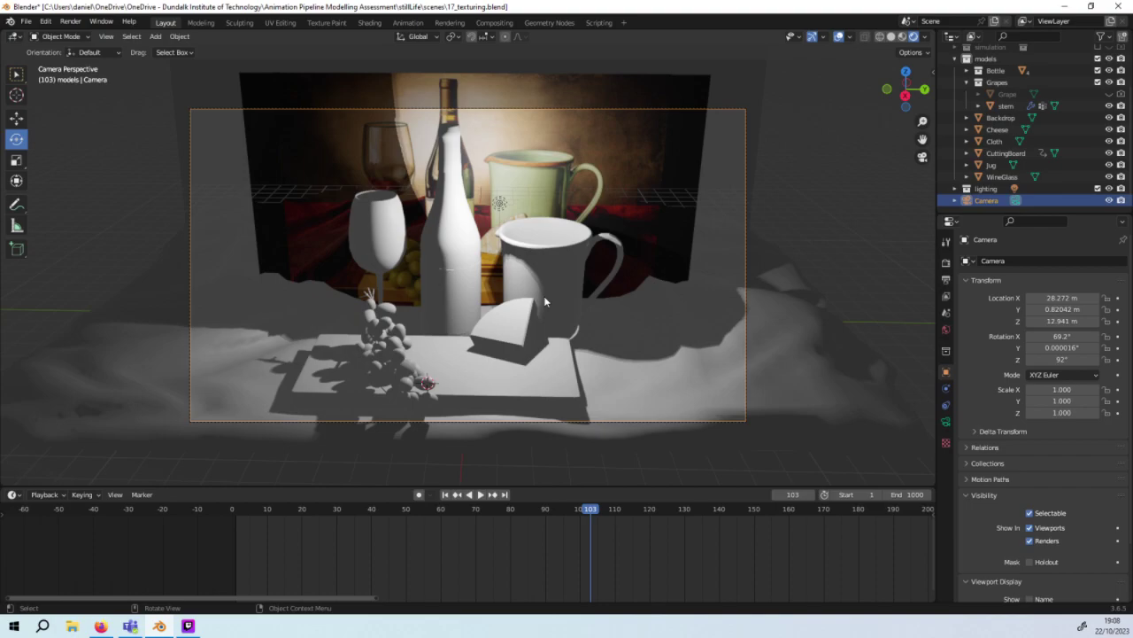
scroll(544, 302, "down", 1)
scroll(545, 302, "down", 2)
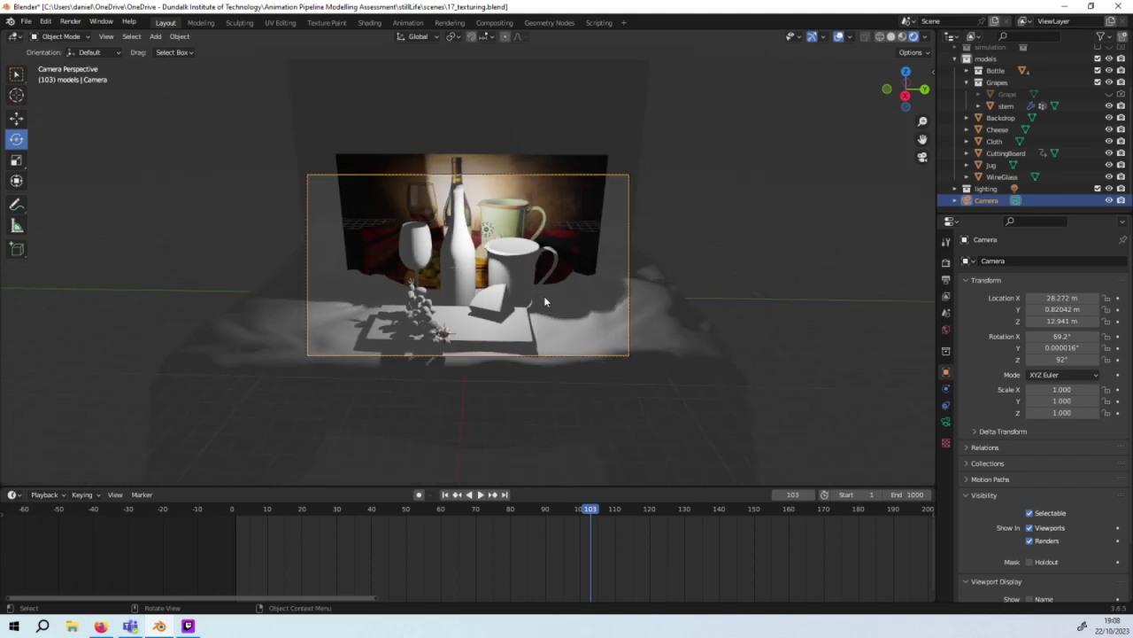
middle_click_drag(545, 302, 568, 302, "shift")
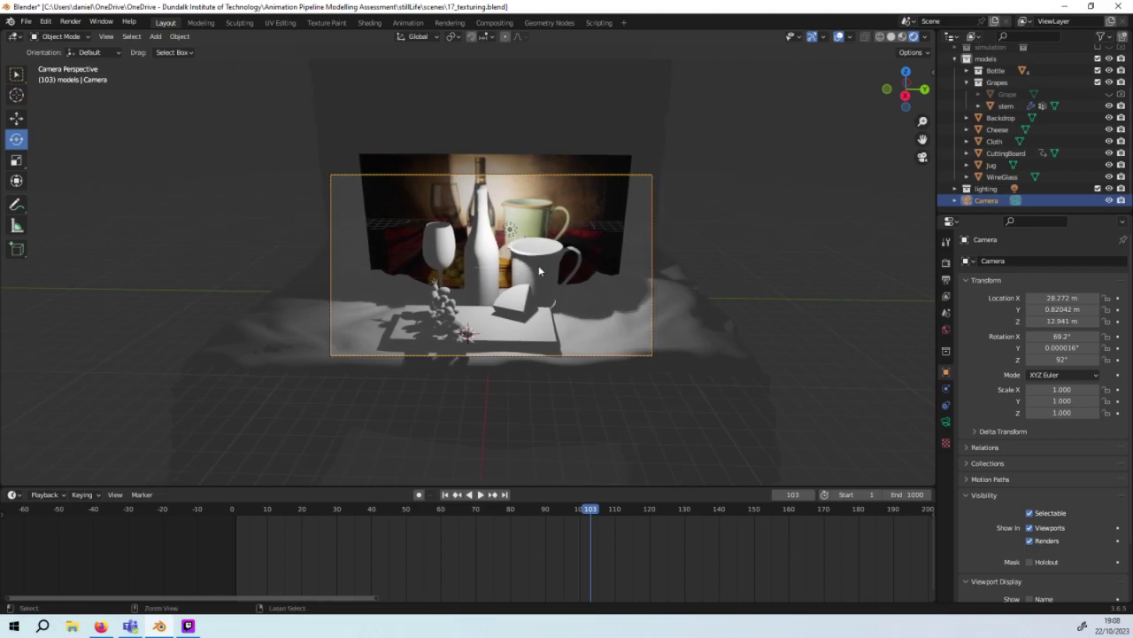
left_click(105, 38)
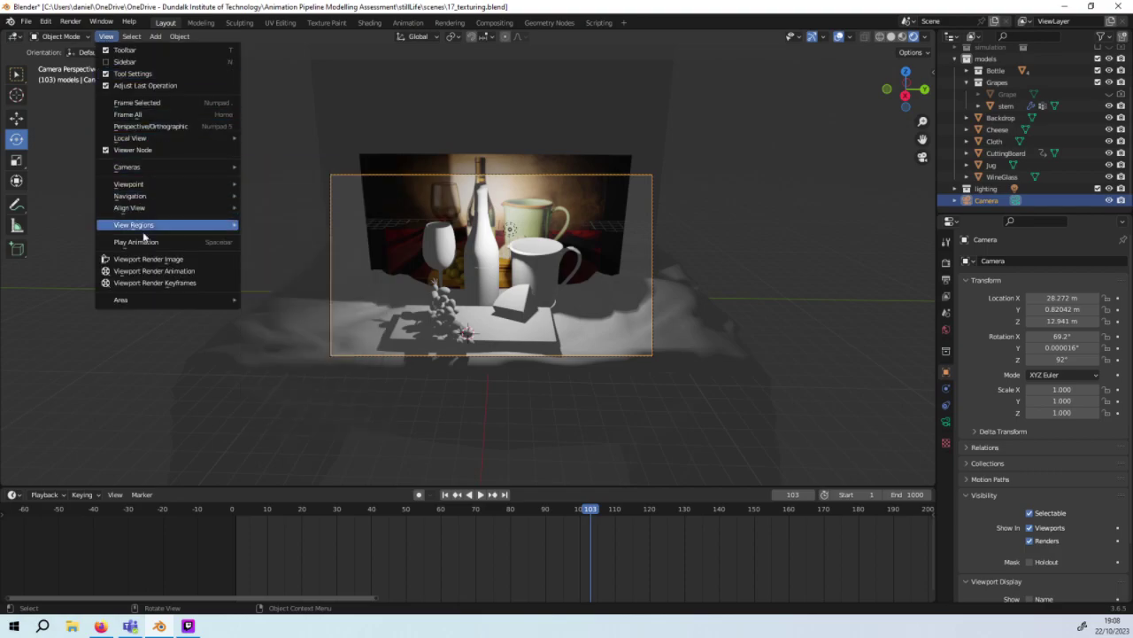
mouse_move(130, 207)
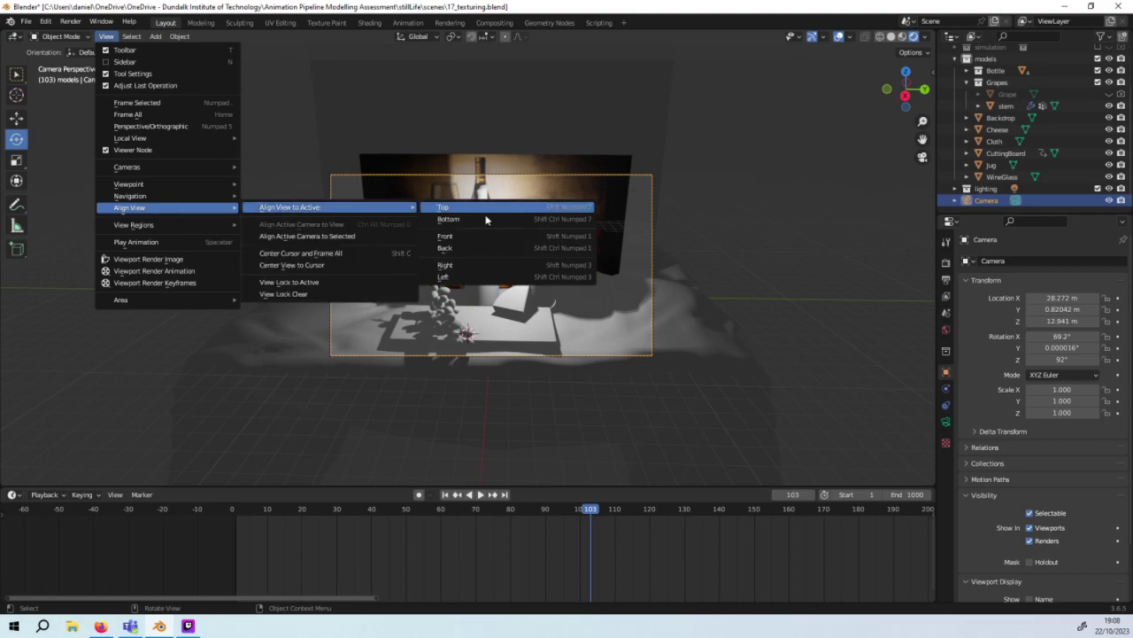
left_click(341, 238)
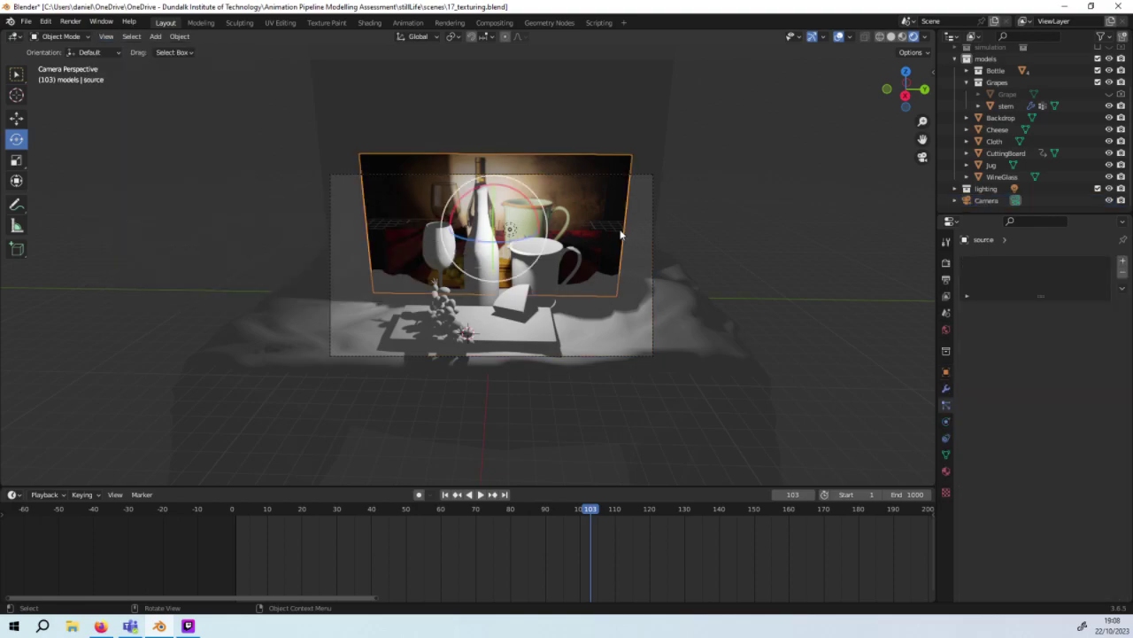
left_click(719, 280)
scroll(719, 280, "down", 1)
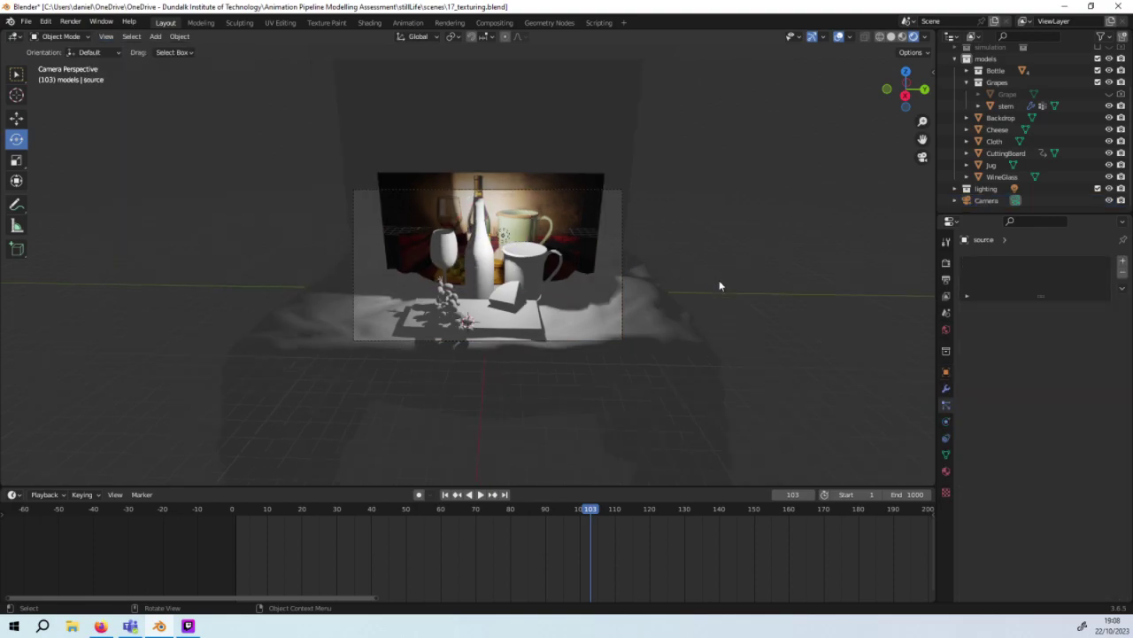
Step: Select the Cloth and switch to Right view, toggling projection and orbiting into perspective
left_click(671, 334)
scroll(650, 288, "up", 2)
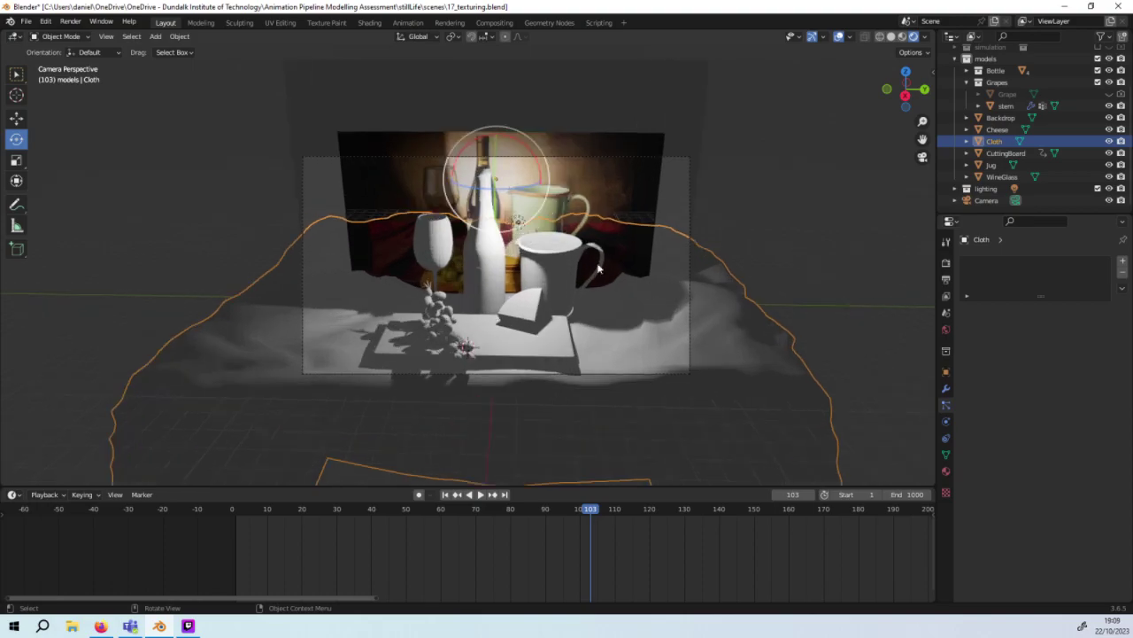
key("KP_3")
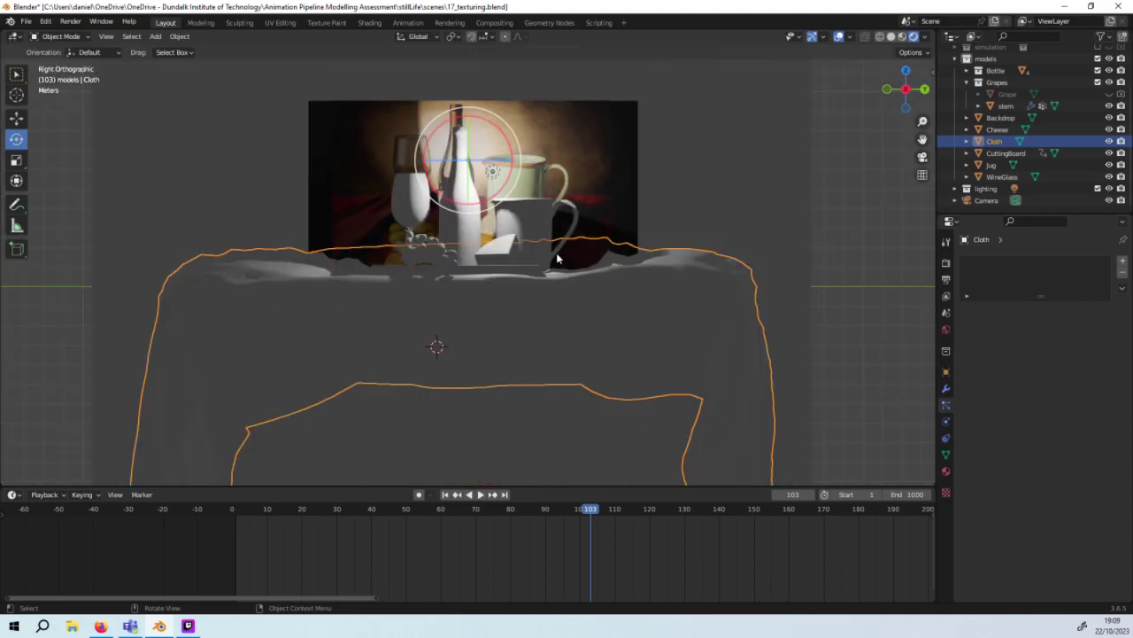
key("KP_5")
key("KP_5")
mouse_move(557, 257)
middle_mouse_down()
mouse_move(564, 283)
mouse_move(385, 237)
middle_mouse_up()
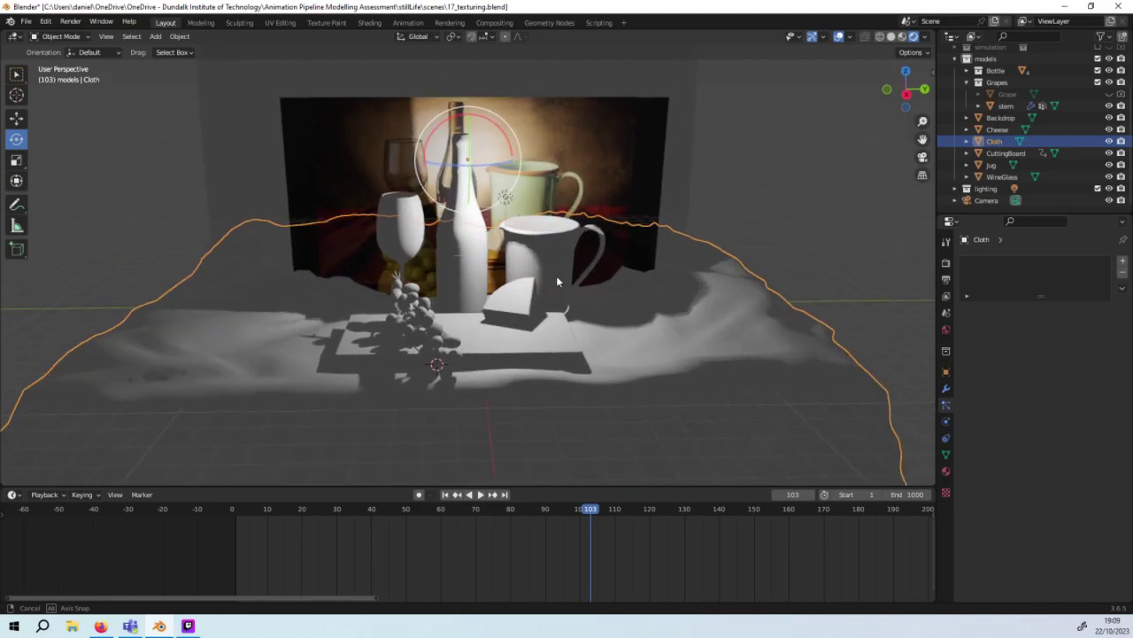
Step: Return to Right view and pan it to recentre the still-life set
key("KP_3")
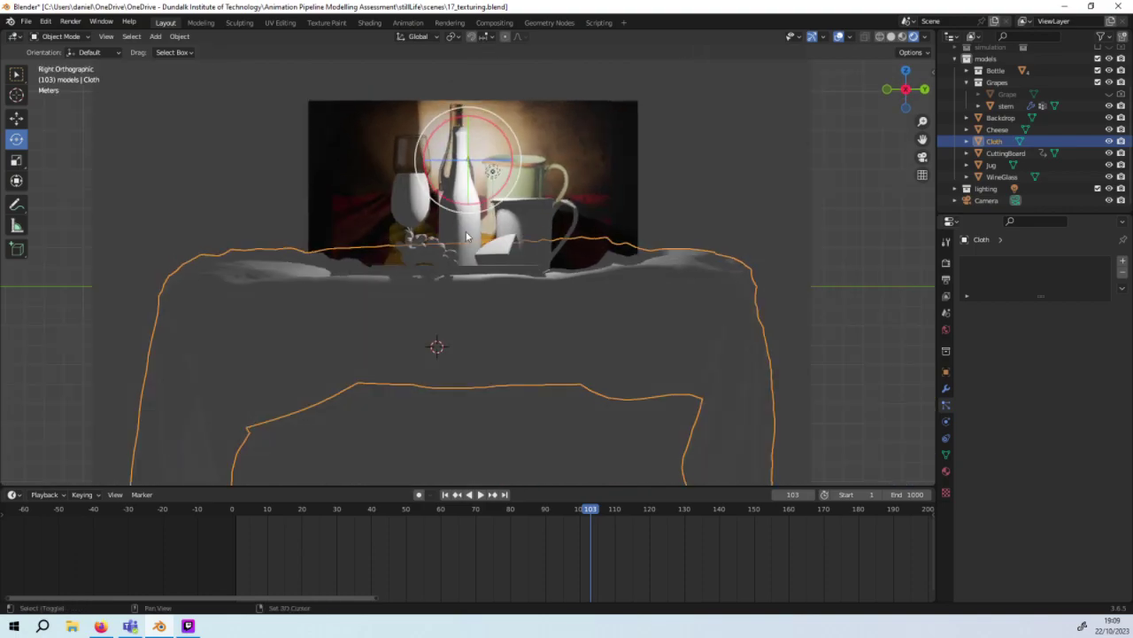
middle_click_drag(466, 236, 464, 296, "shift")
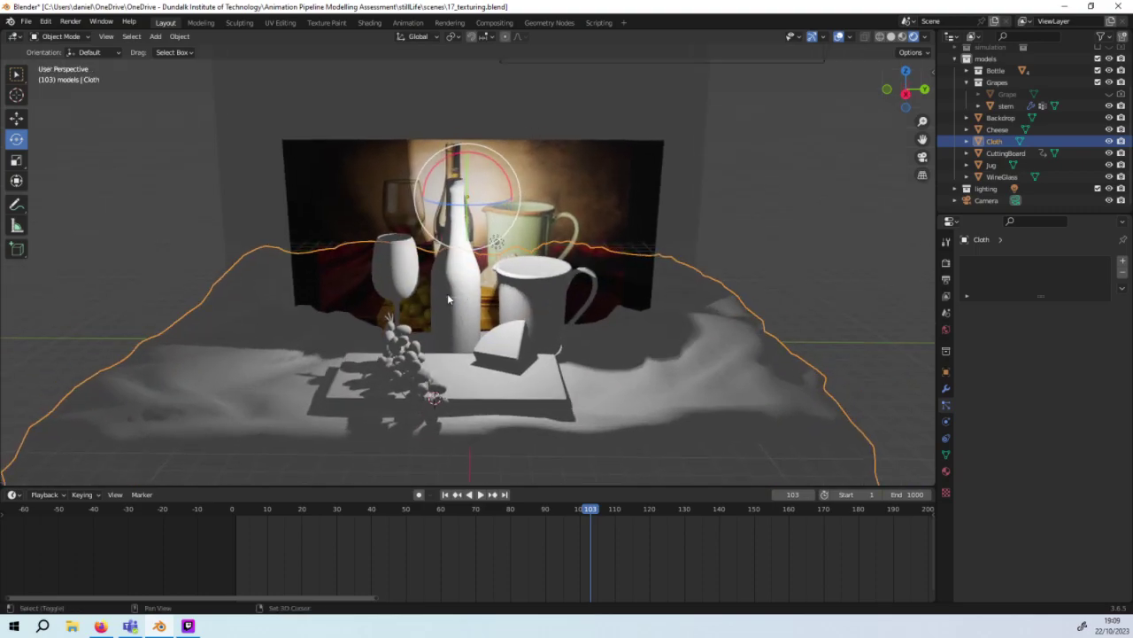
mouse_move(448, 298)
middle_mouse_down("shift")
mouse_move(471, 296)
mouse_move(469, 275)
middle_mouse_up("shift")
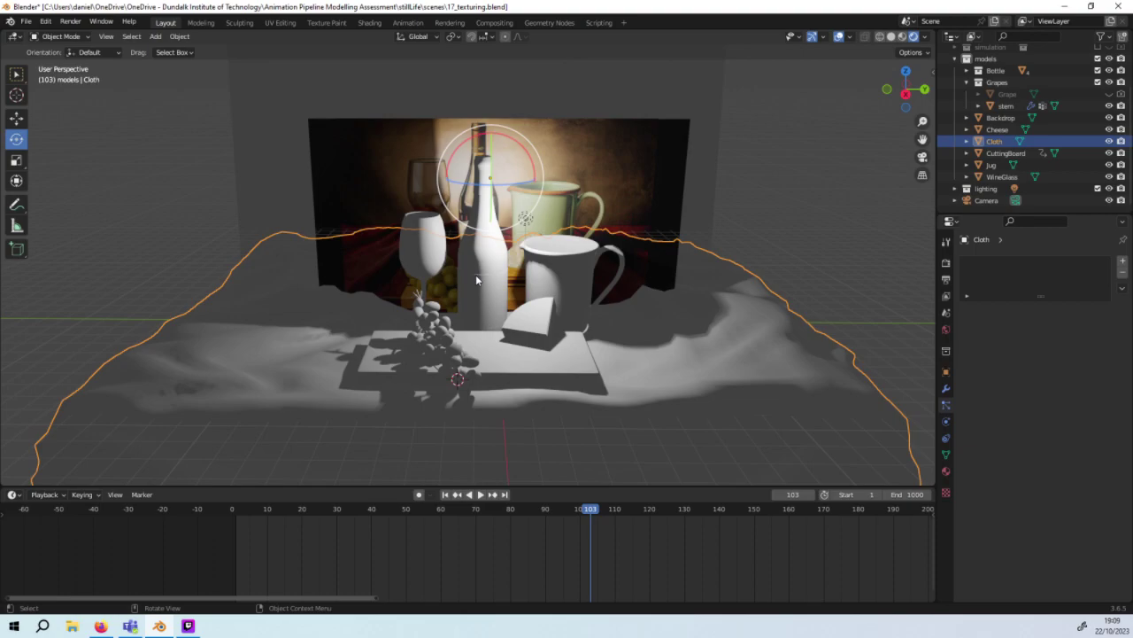
middle_click_drag(476, 275, 477, 273, "shift")
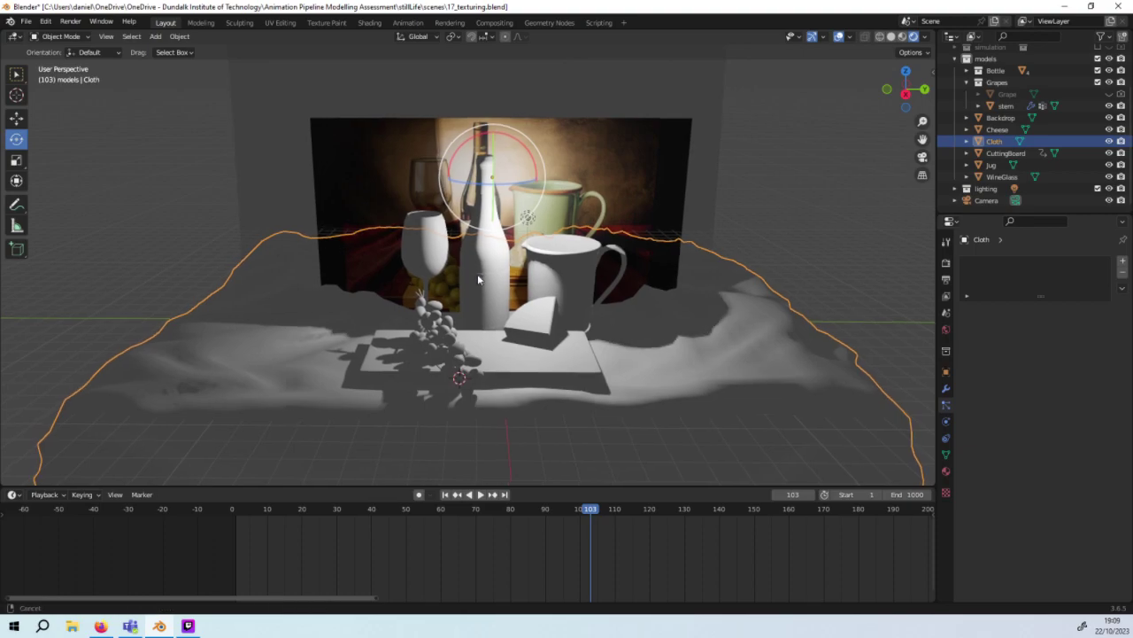
middle_click_drag(478, 276, 479, 274, "shift")
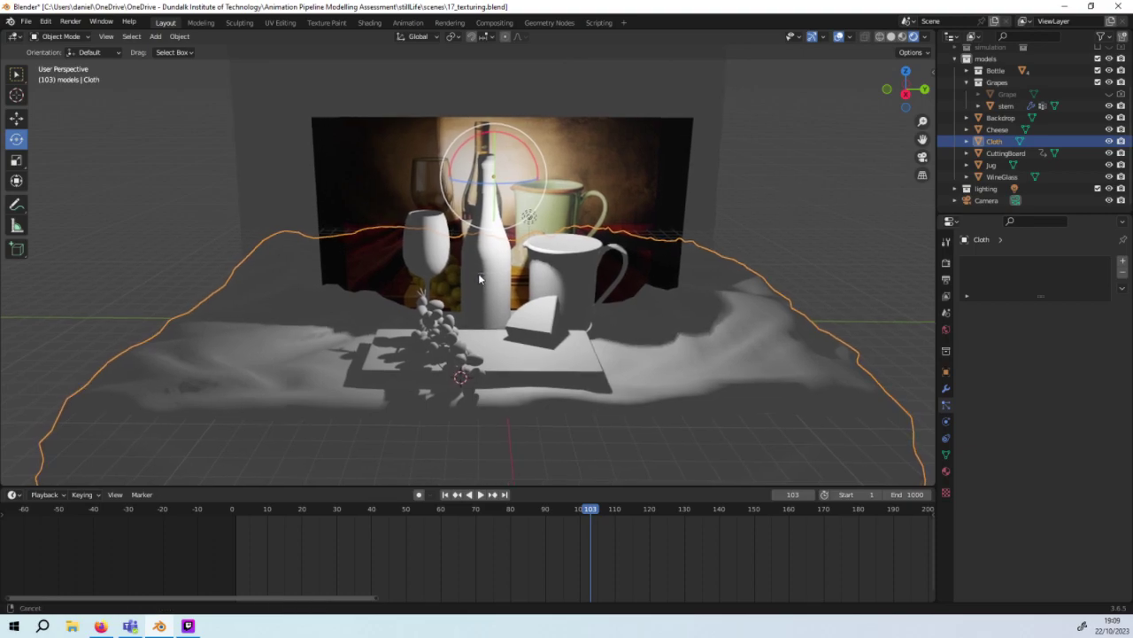
Step: Align the active camera to the front-on view (X 29.463 m, 74° tilt) and select it
left_click(105, 37)
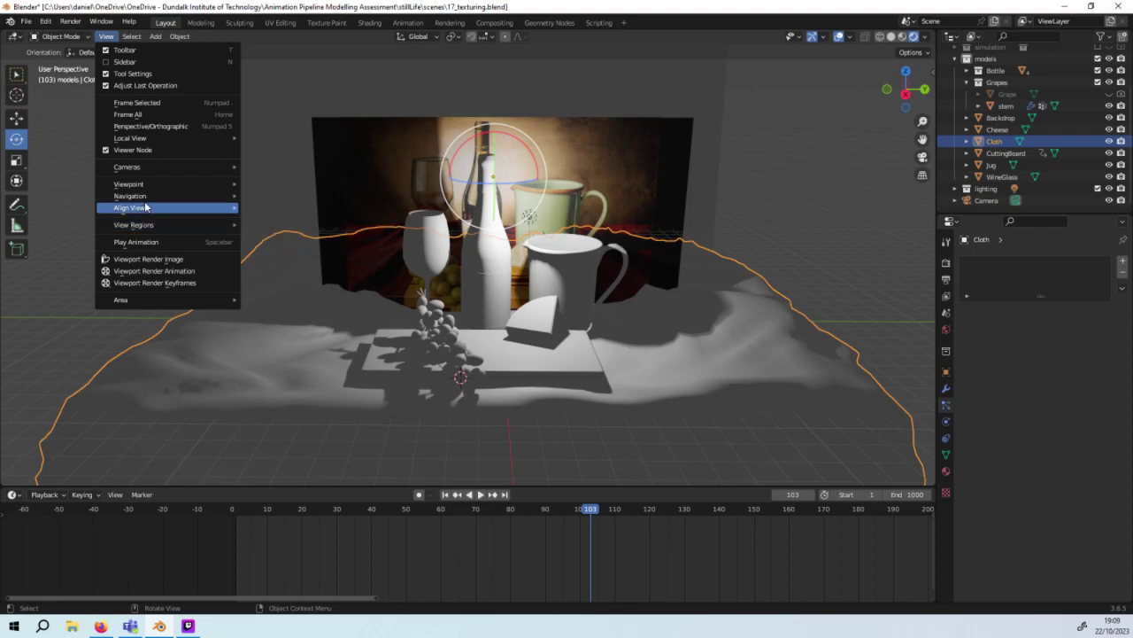
mouse_move(130, 207)
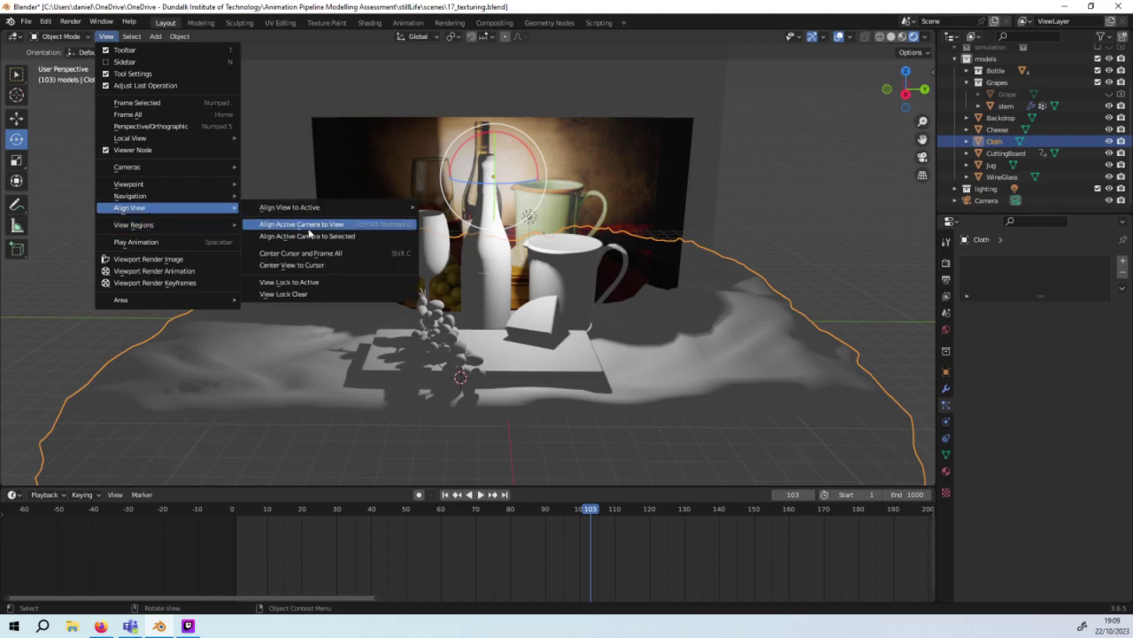
left_click(308, 228)
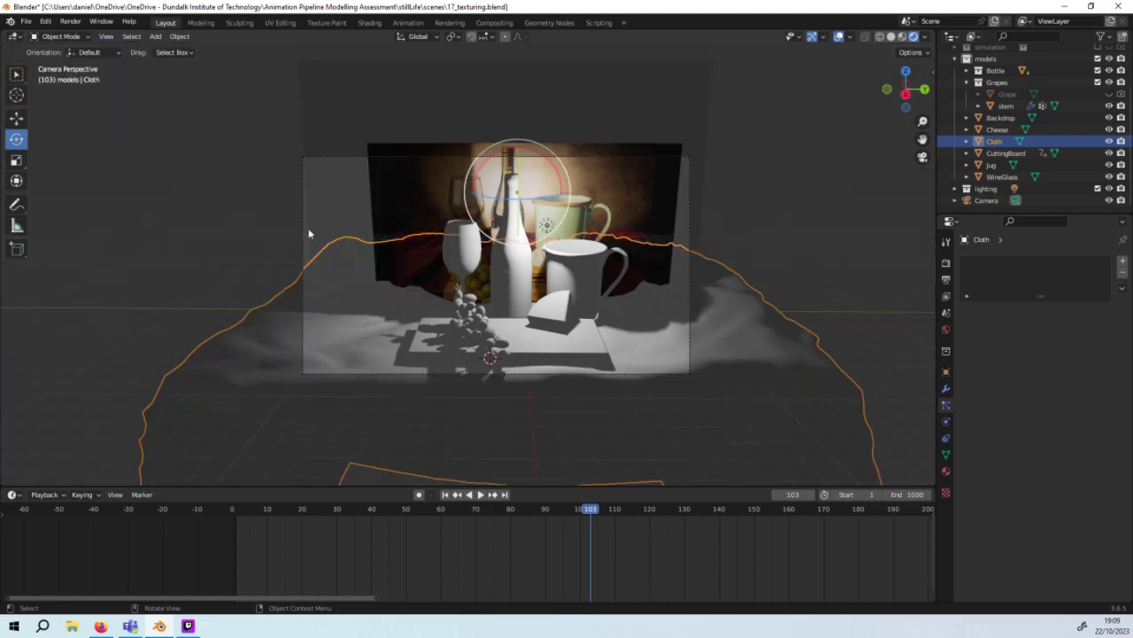
middle_click_drag(544, 283, 543, 283)
scroll(542, 280, "down", 5)
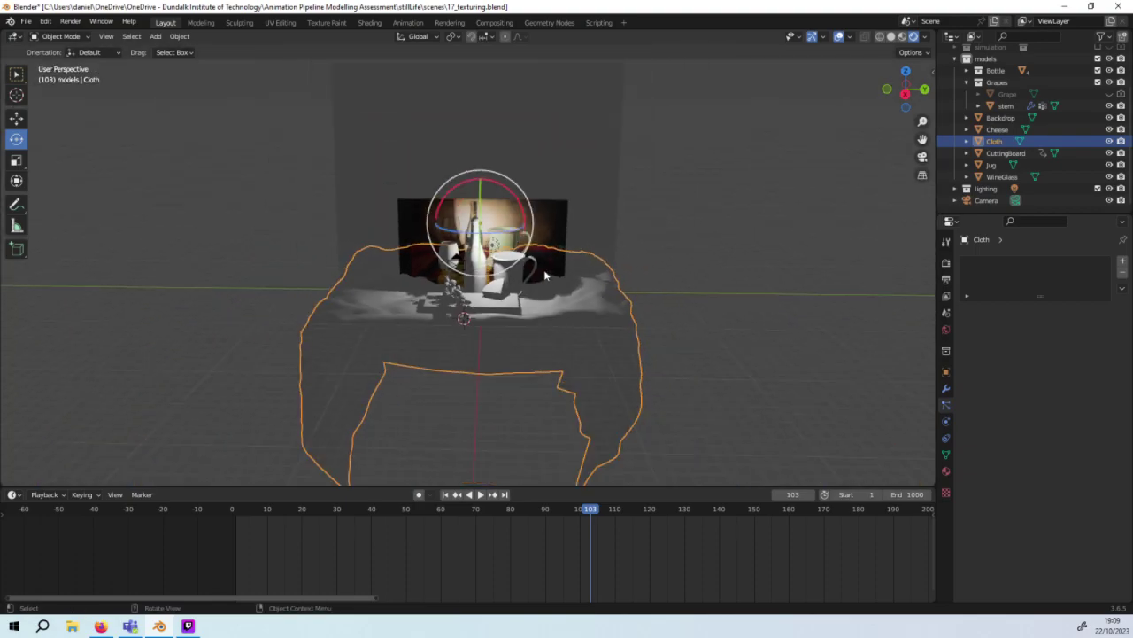
left_click(458, 266)
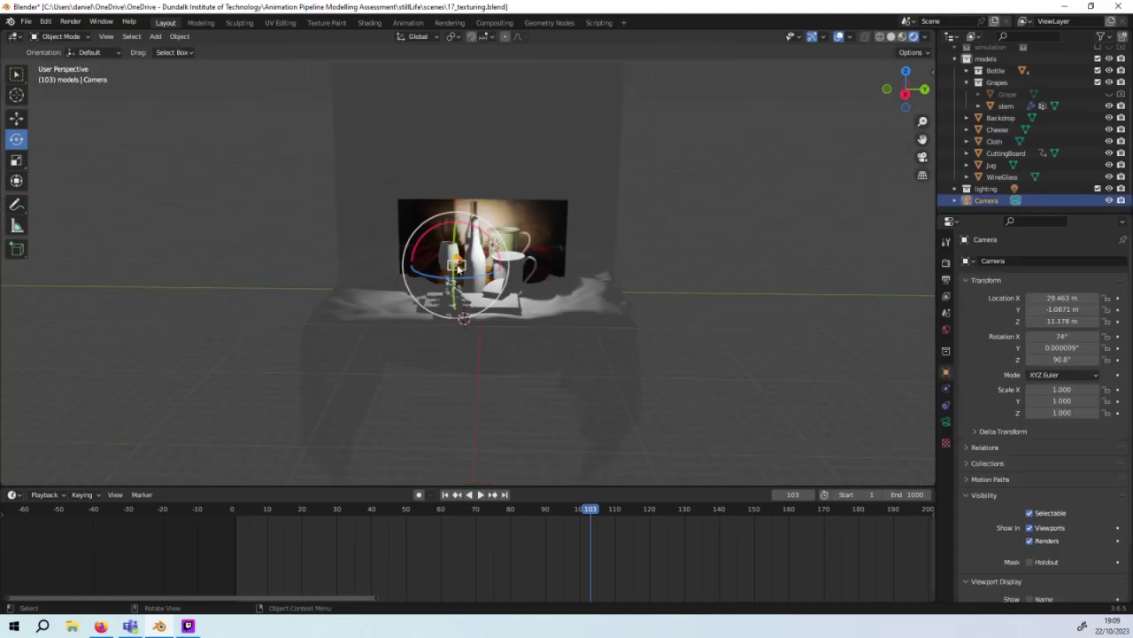
Step: Shift the camera along the Y axis and look through the camera view
left_click(16, 75)
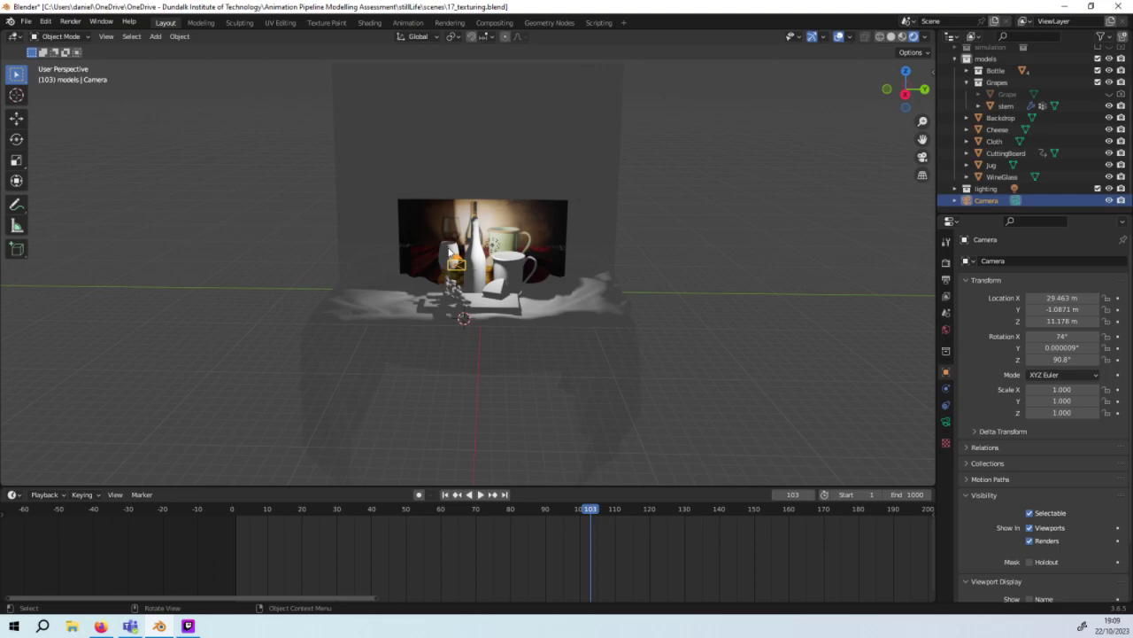
key("g")
key("y")
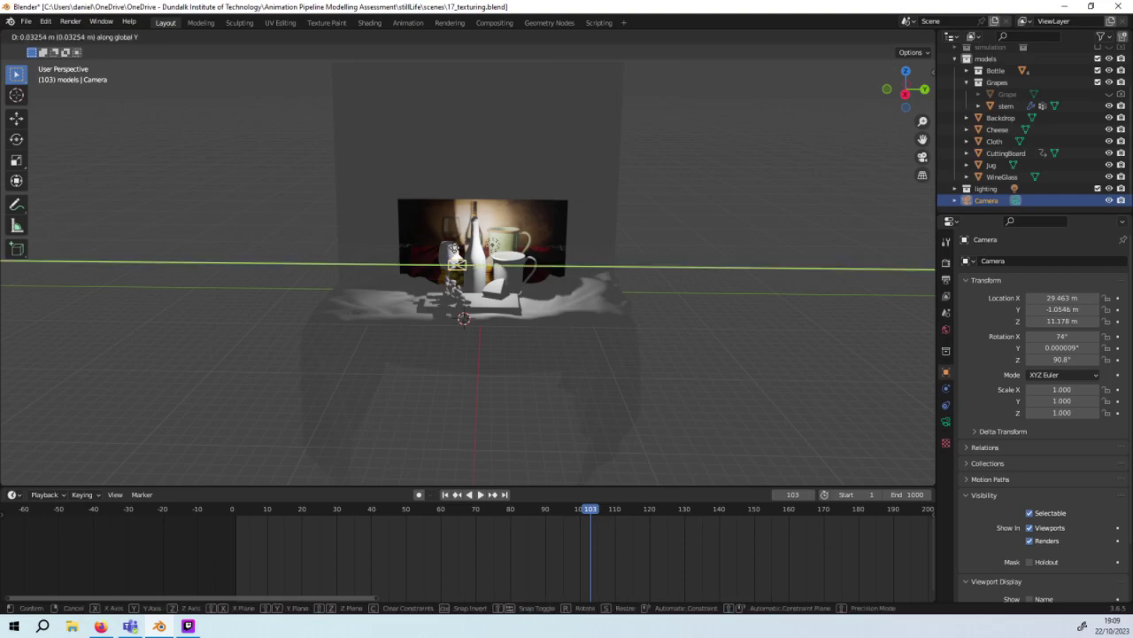
left_click(458, 255)
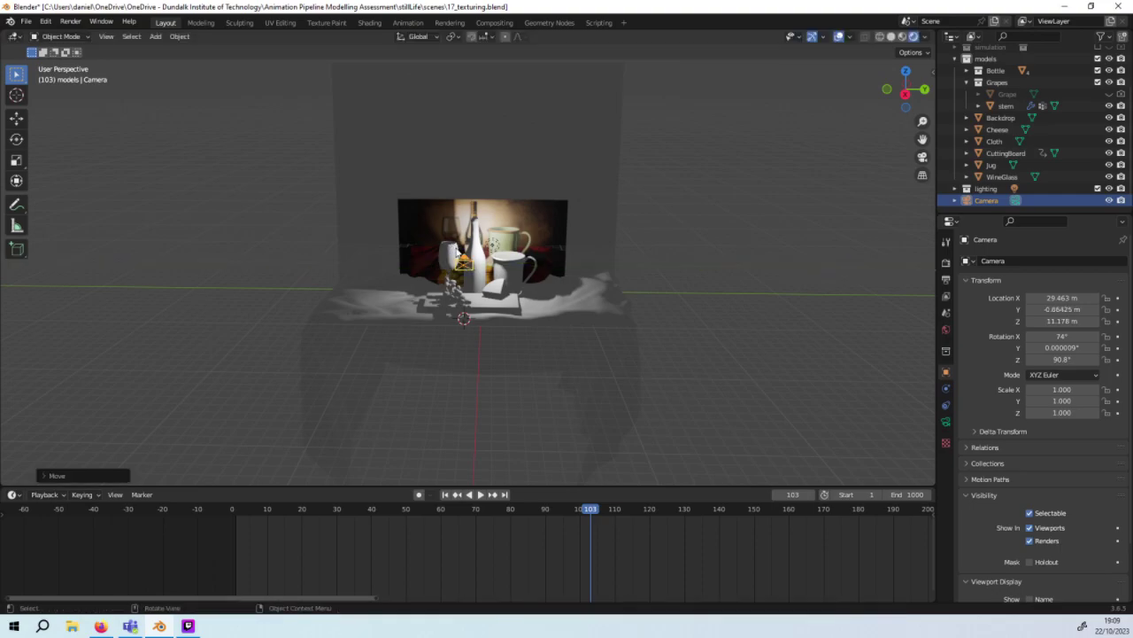
key("KP_0")
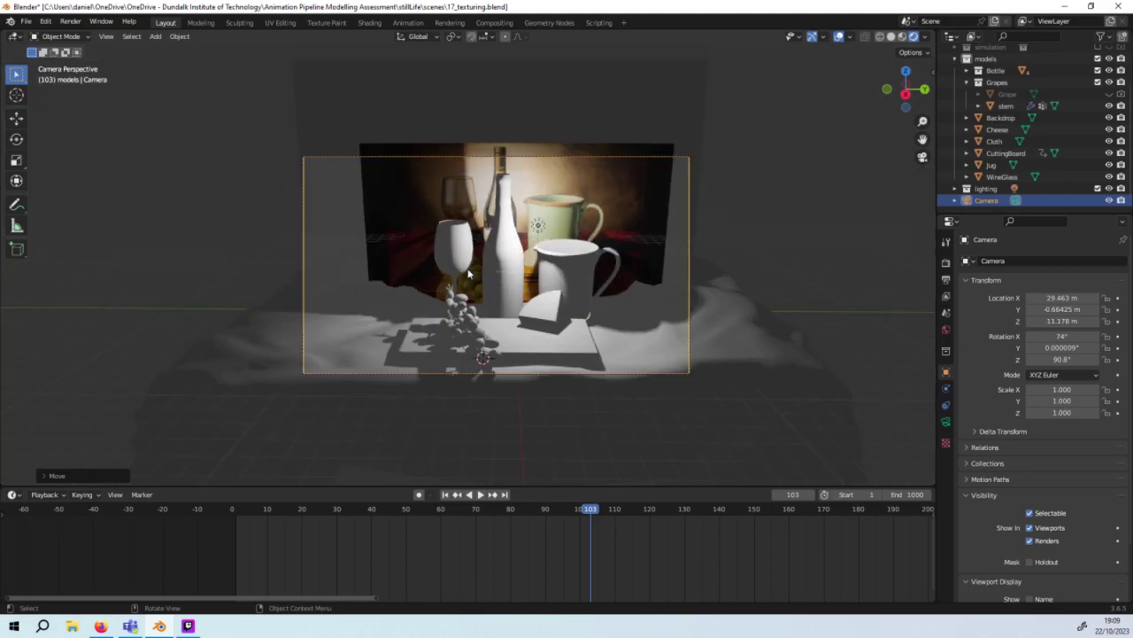
Step: Move the camera again along Y, then along X toward the reference framing
key("g")
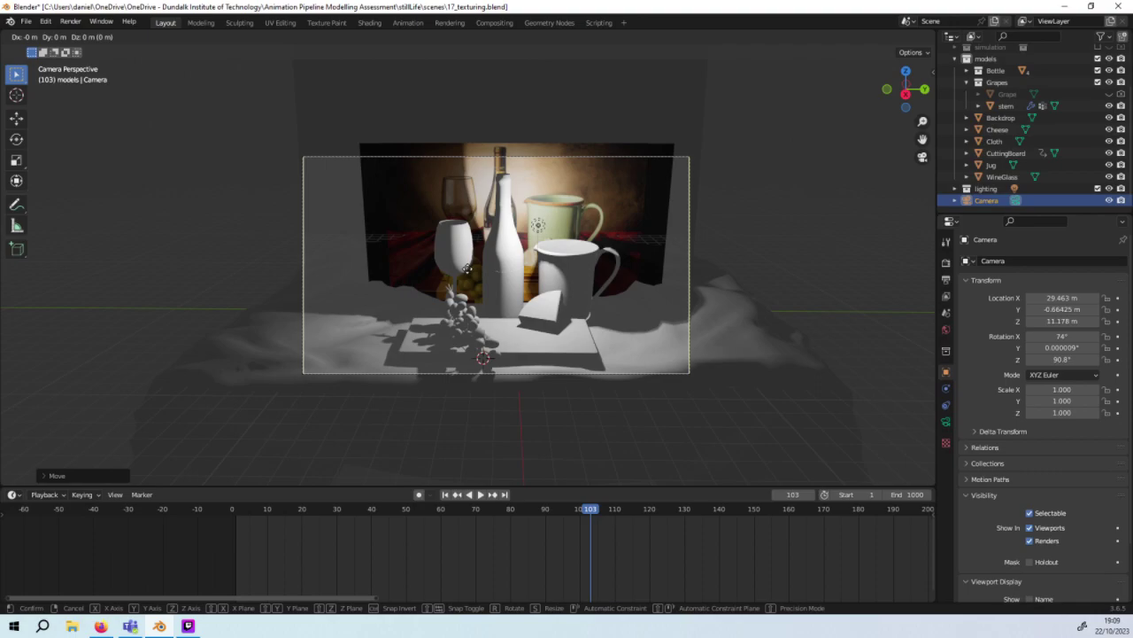
key("y")
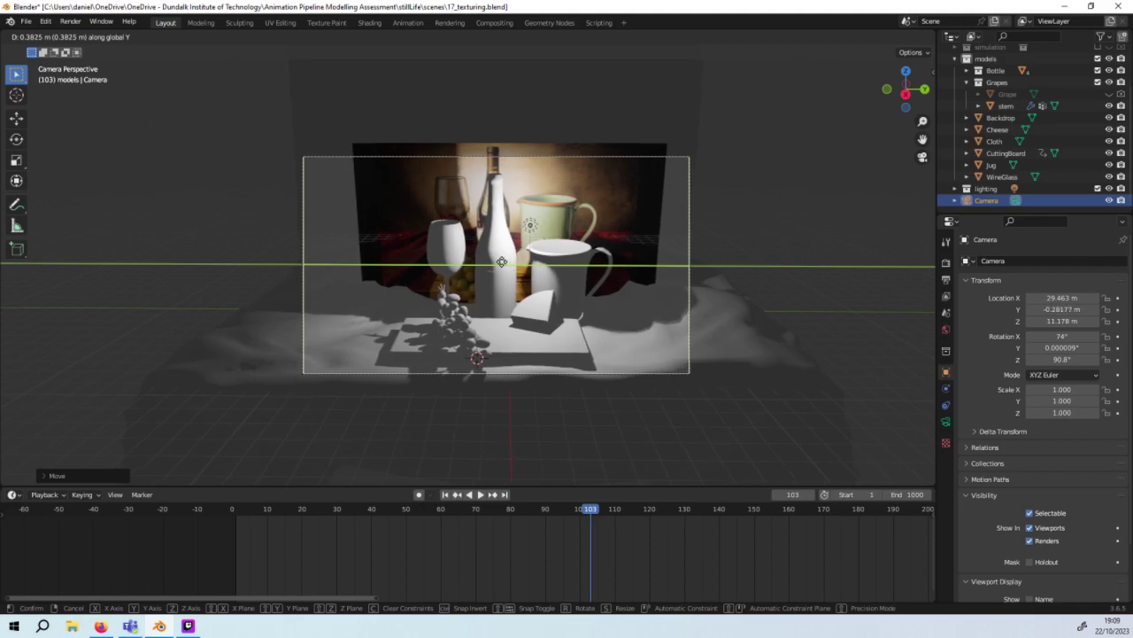
left_click(503, 260)
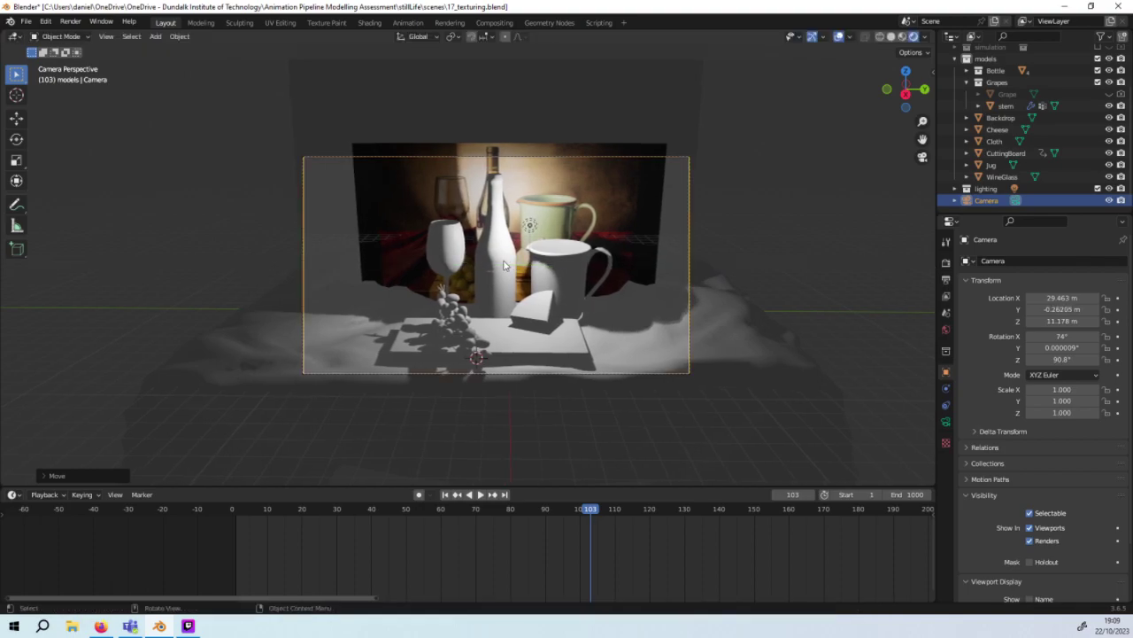
left_click(503, 264, "alt")
key("g")
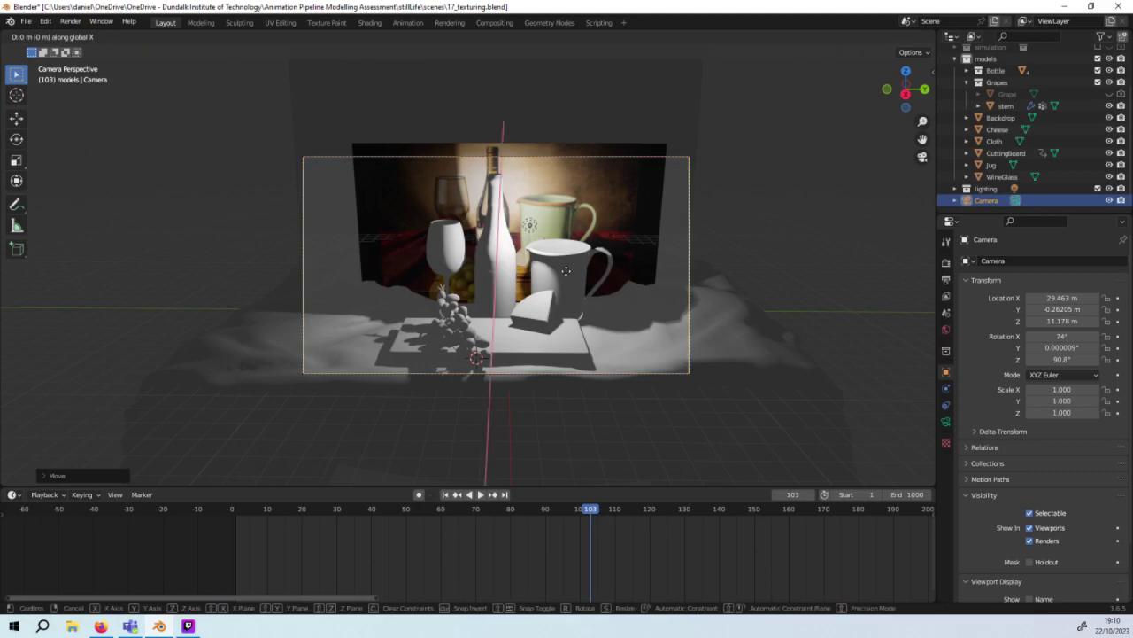
key("x")
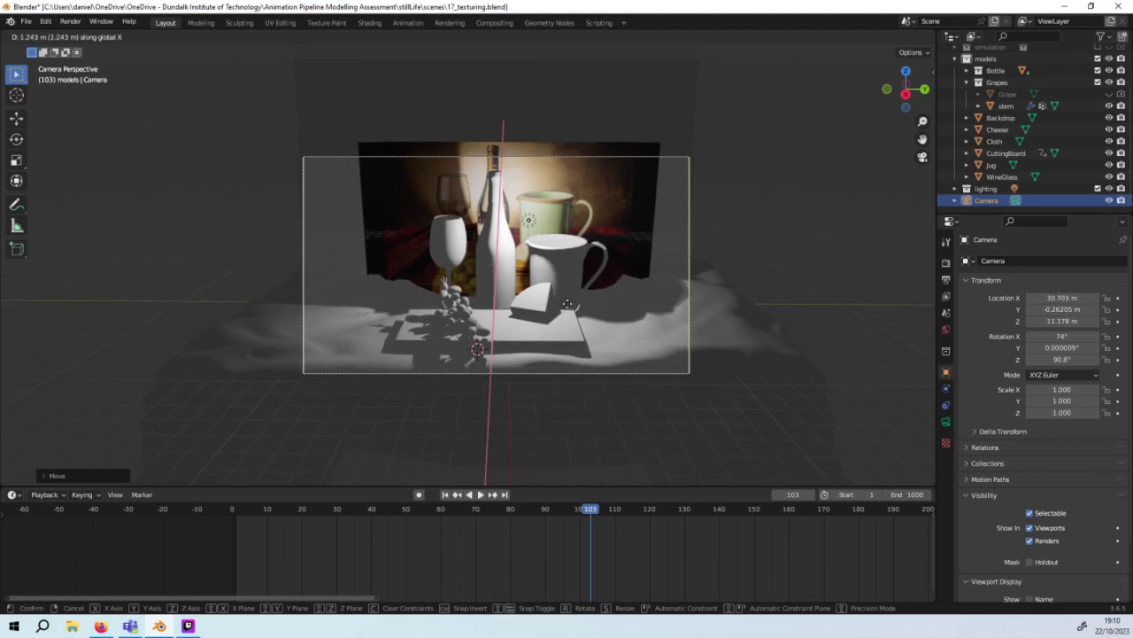
left_click(567, 304)
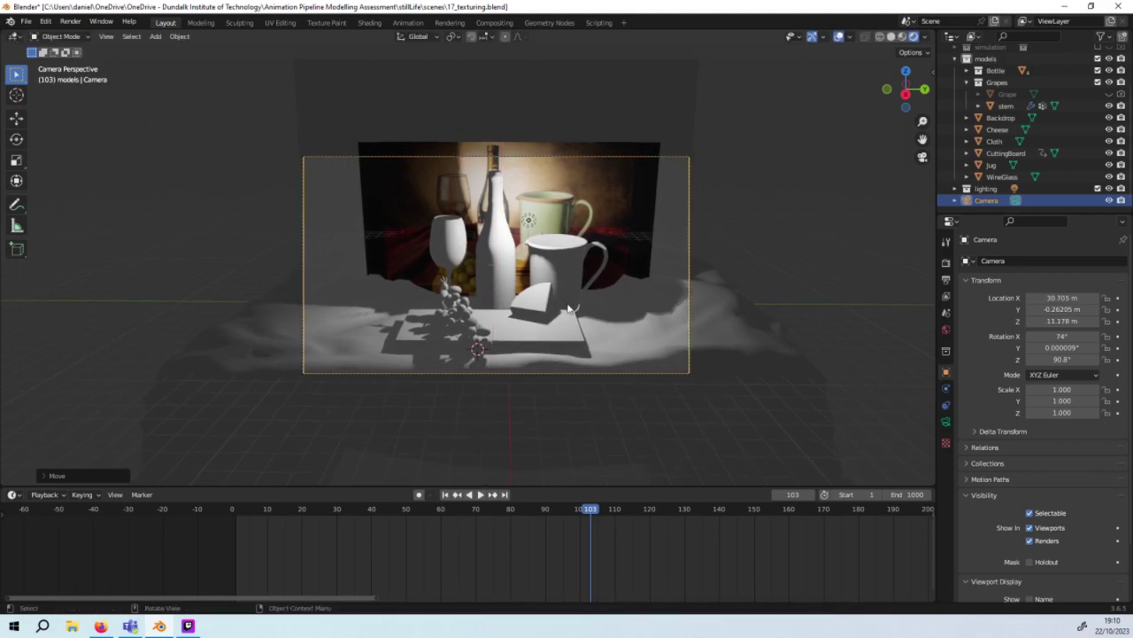
Step: Set the camera height to 11.04 m on Z and make a small X adjustment
key("g")
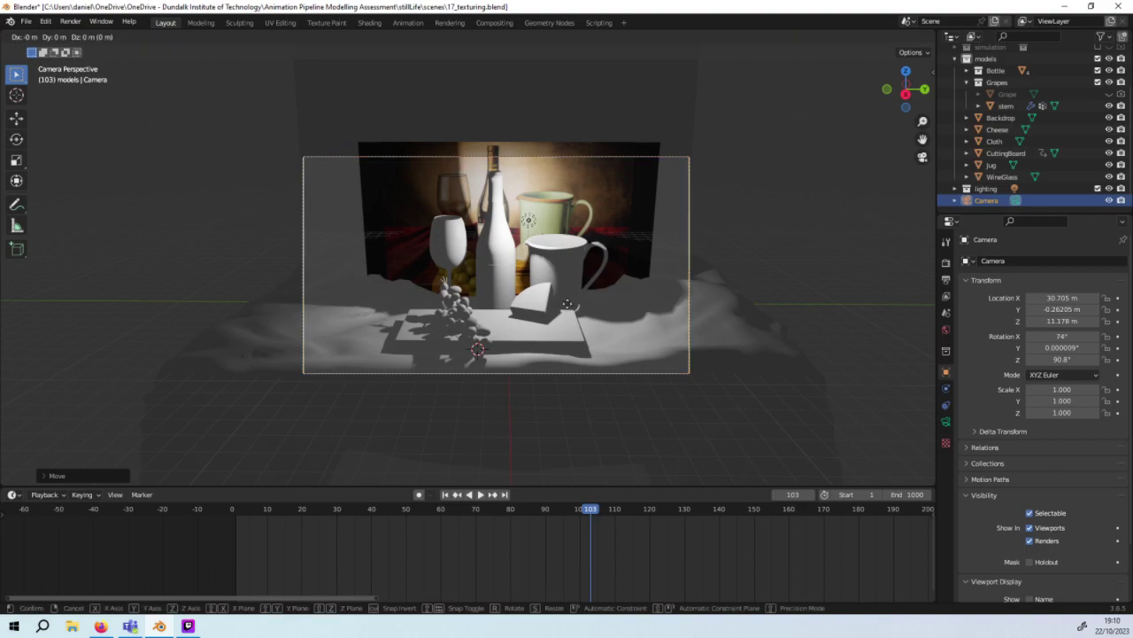
key("z")
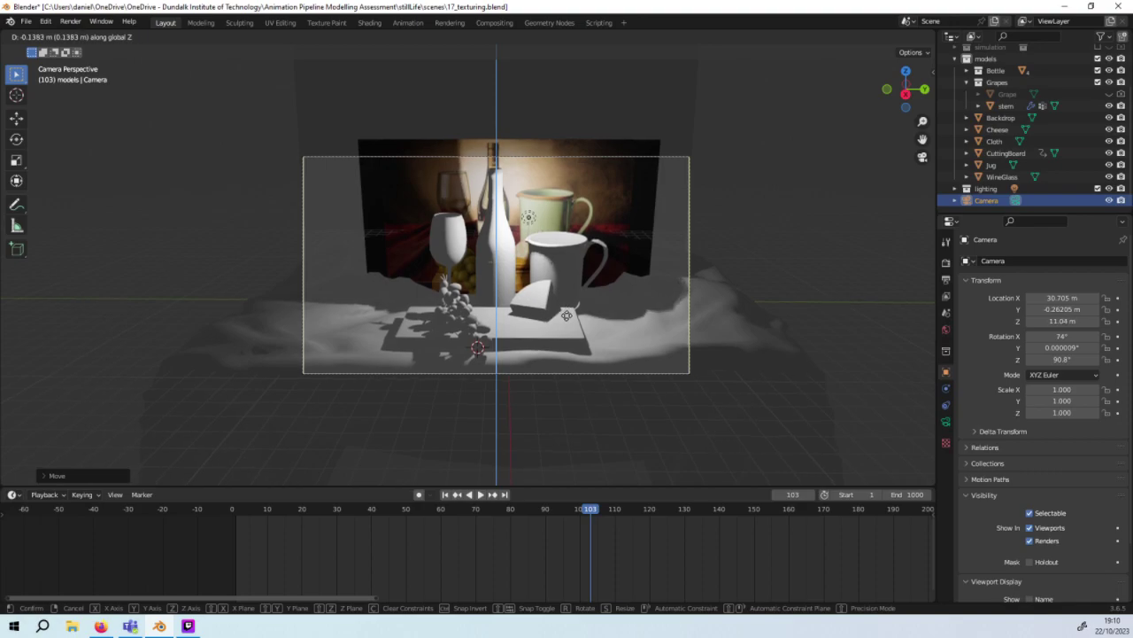
left_click(569, 319)
key("g")
key("x")
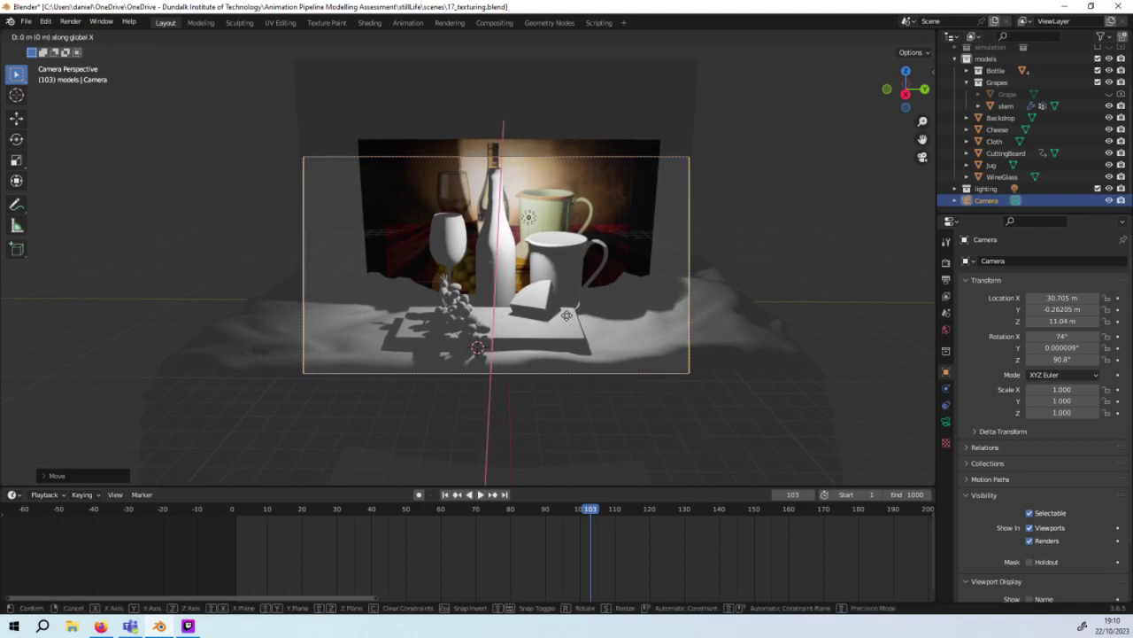
left_click(572, 292)
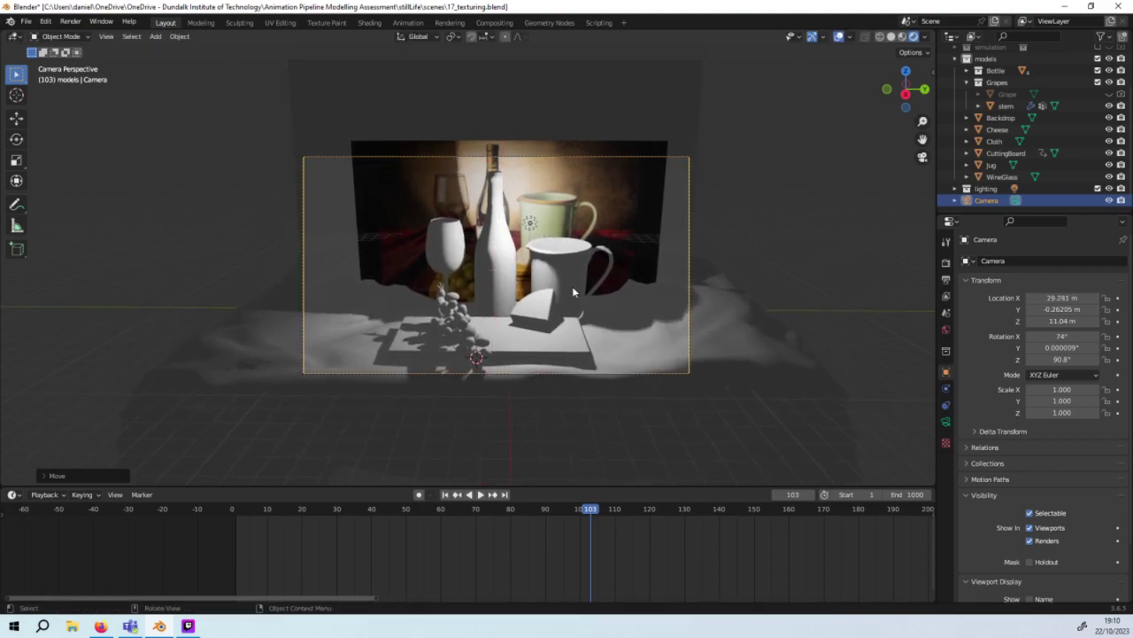
Step: Lower the camera to Z 10.747 m and save 17_texturing.blend
key("g")
key("z")
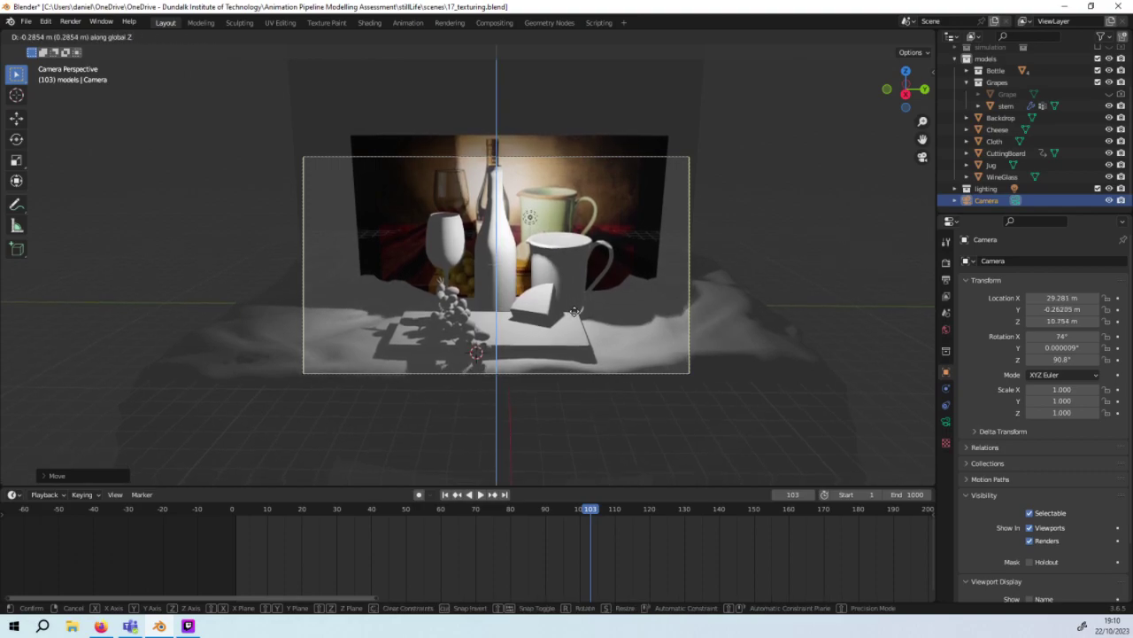
left_click(573, 311)
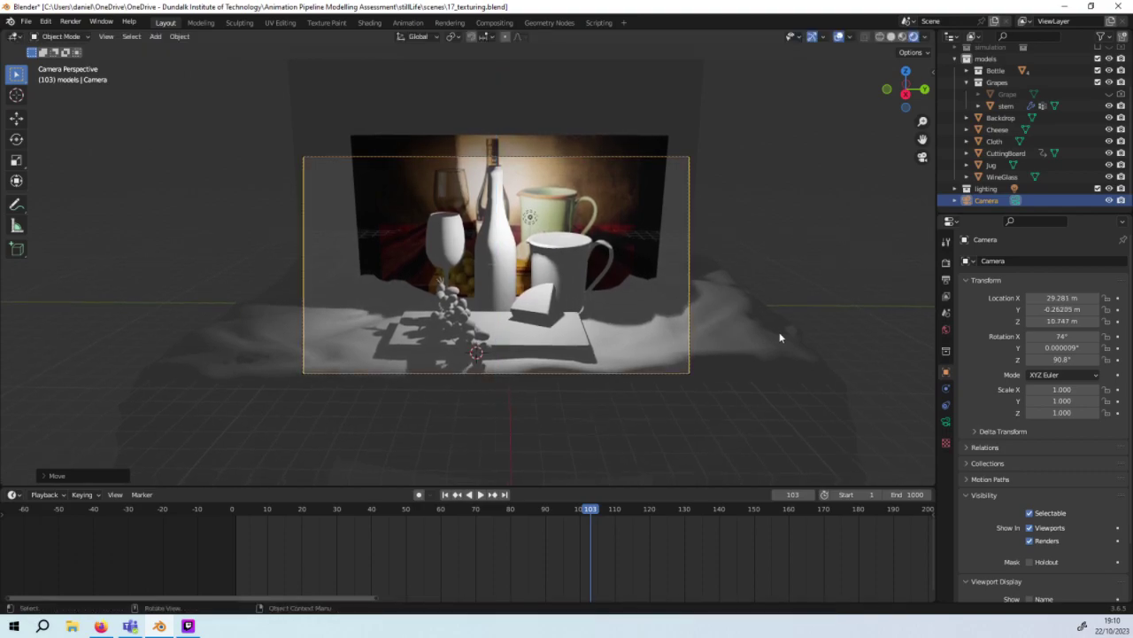
key("ctrl+s")
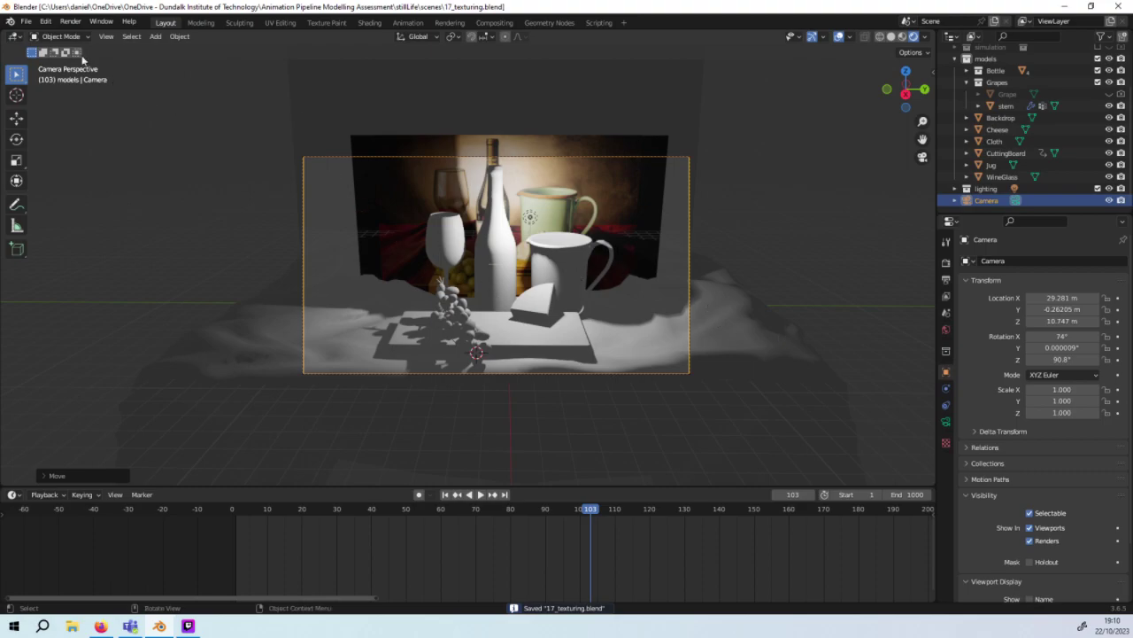
left_click(28, 21)
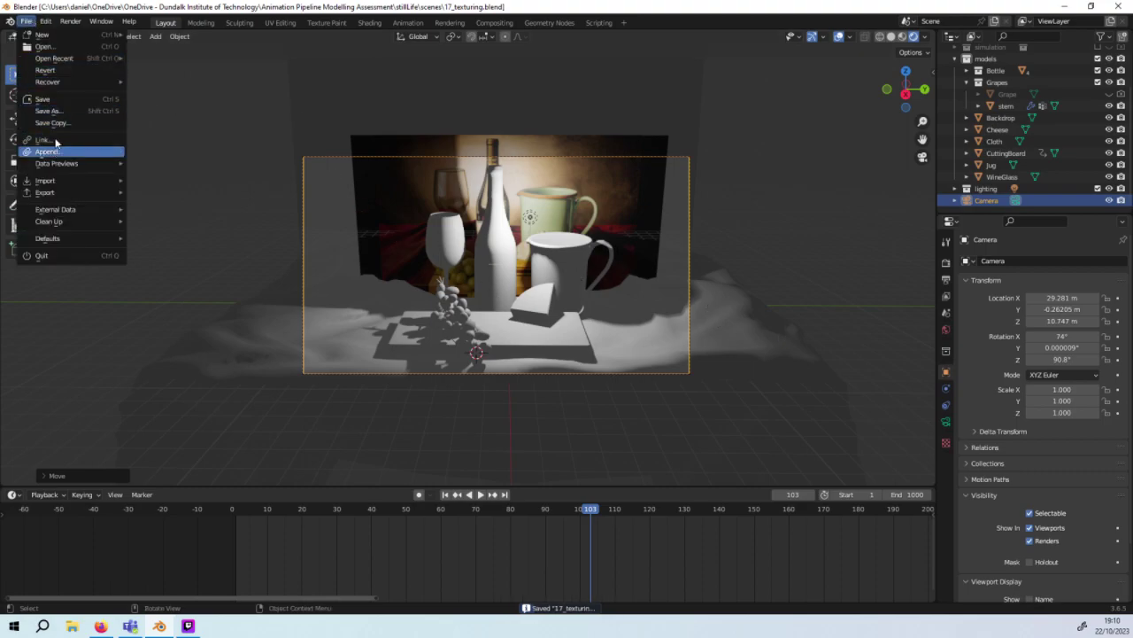
left_click(57, 124)
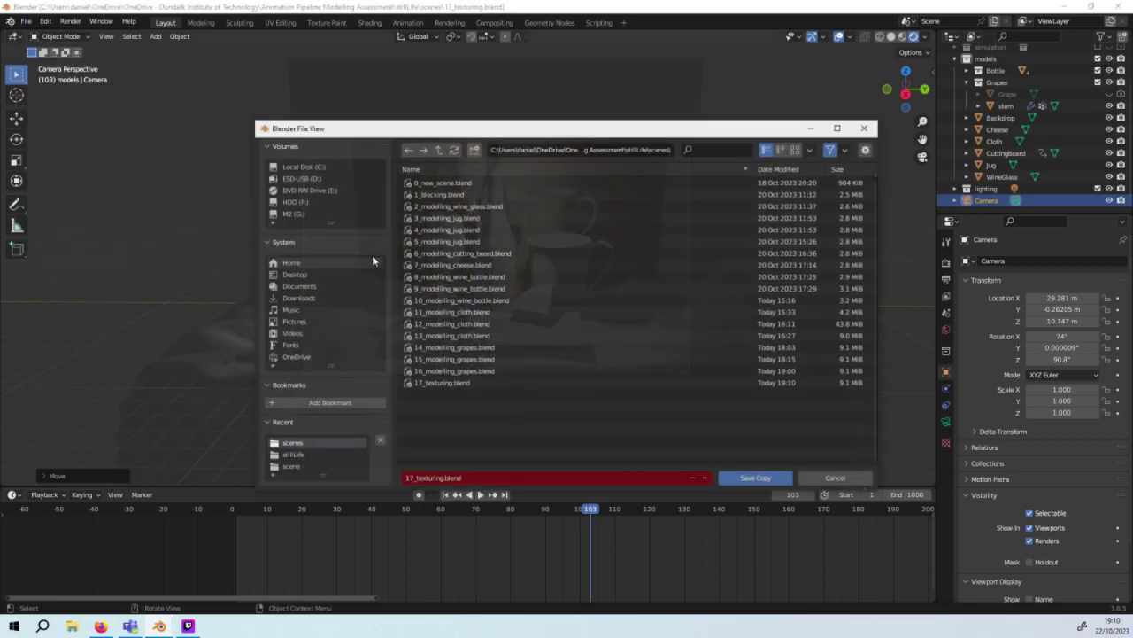
left_click(479, 381)
left_click(434, 478)
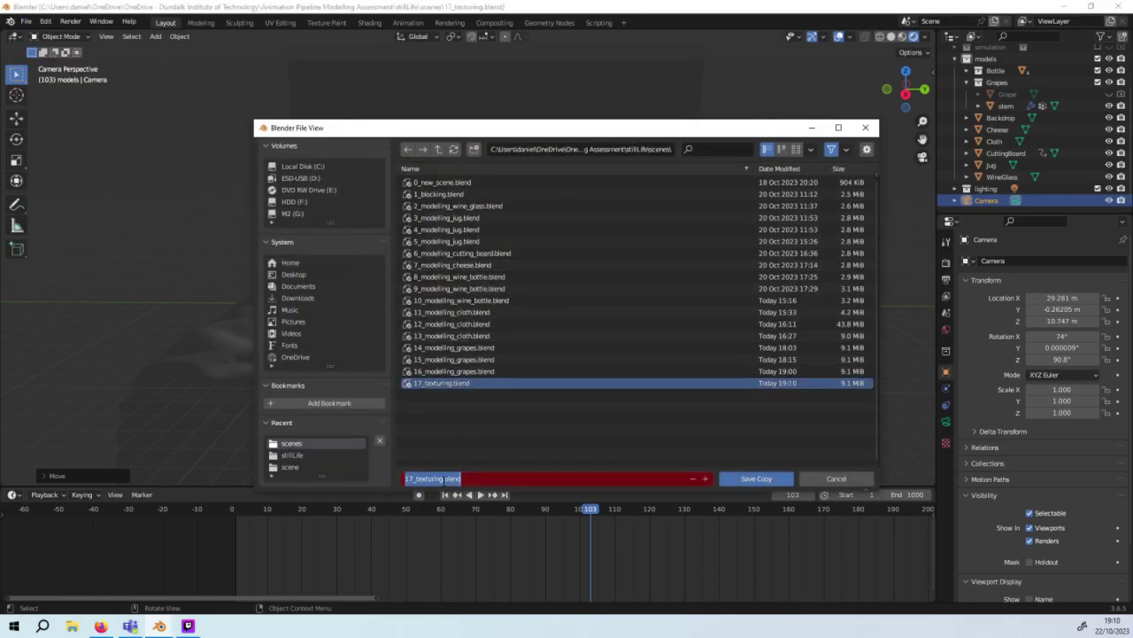
left_click(443, 478)
double_click(428, 478)
key("Escape")
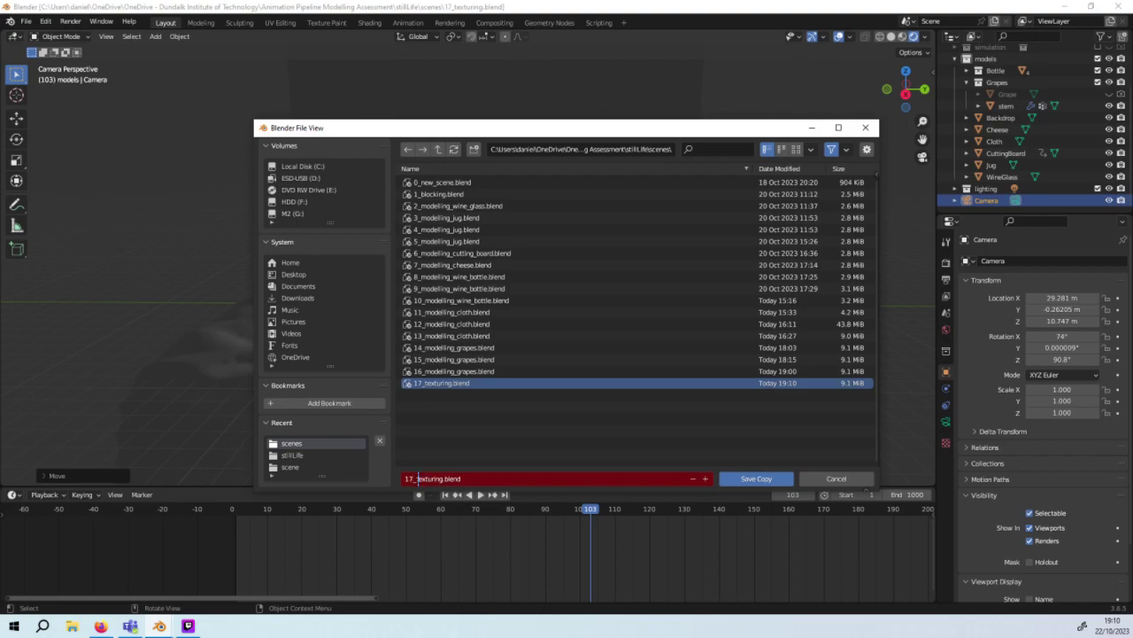
left_click(833, 479)
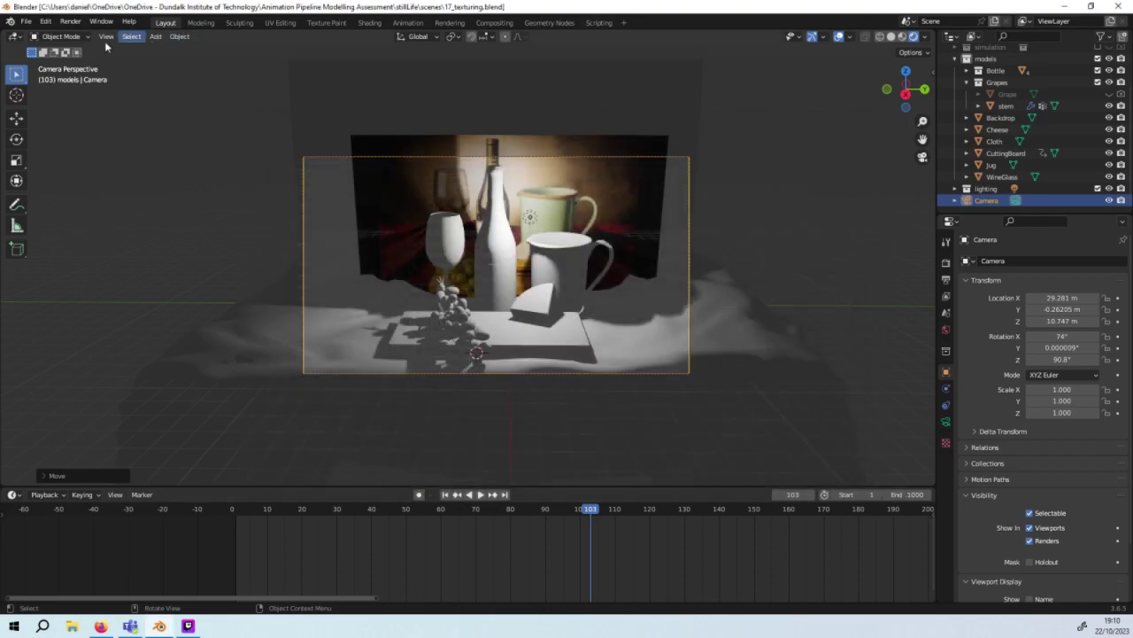
Step: Change the Render Engine in Render properties from Eevee to Cycles
left_click(70, 21)
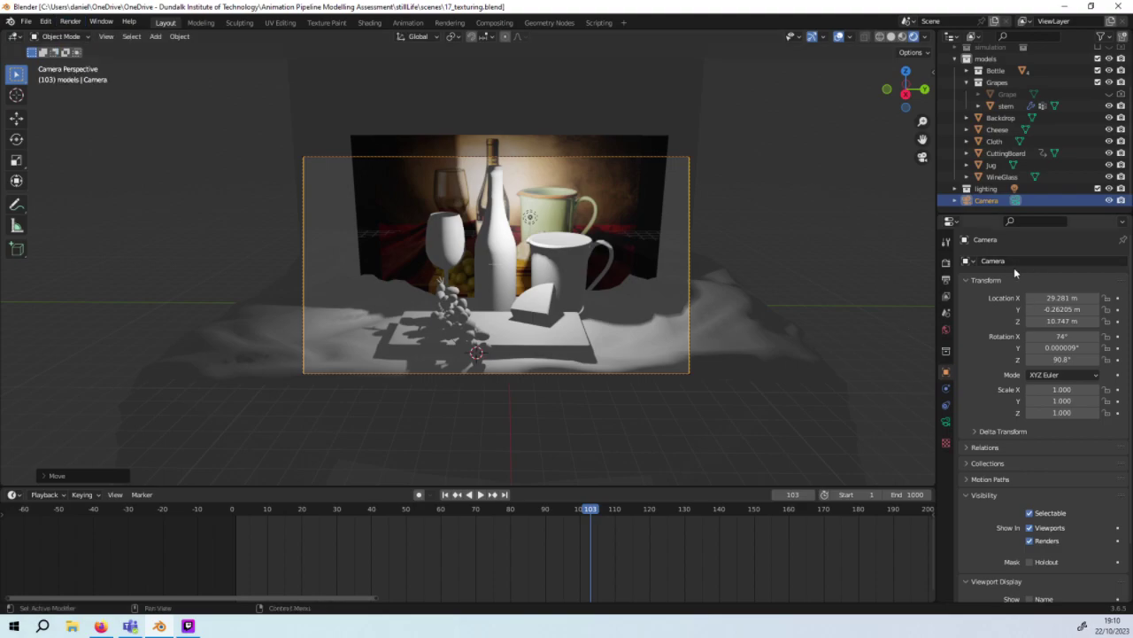
left_click(944, 264)
left_click(946, 280)
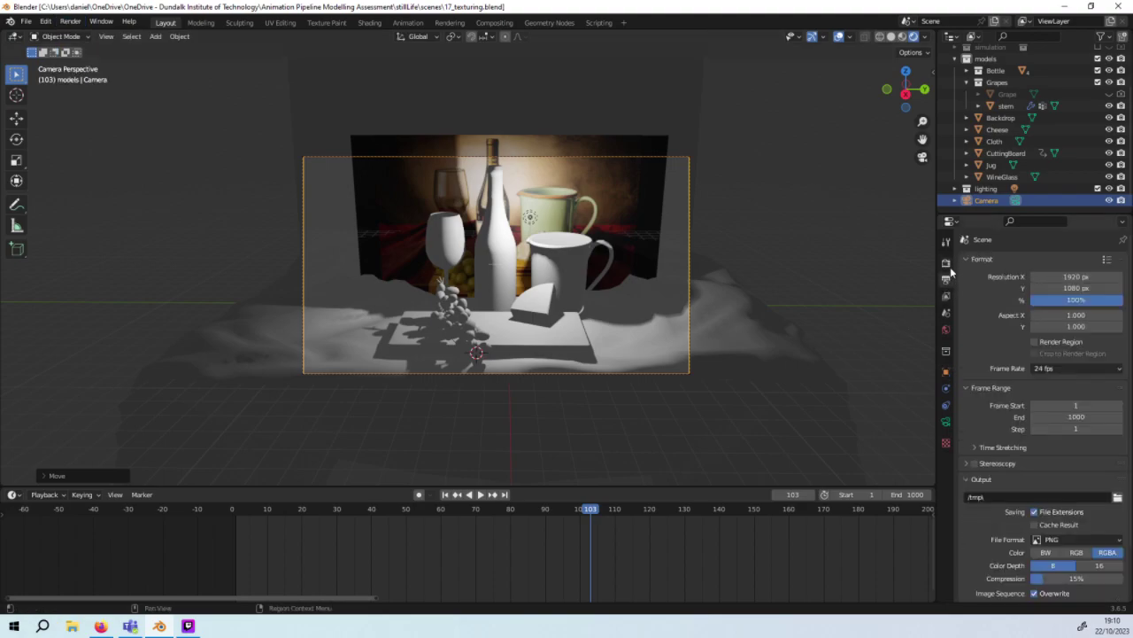
left_click(946, 264)
left_click(1063, 260)
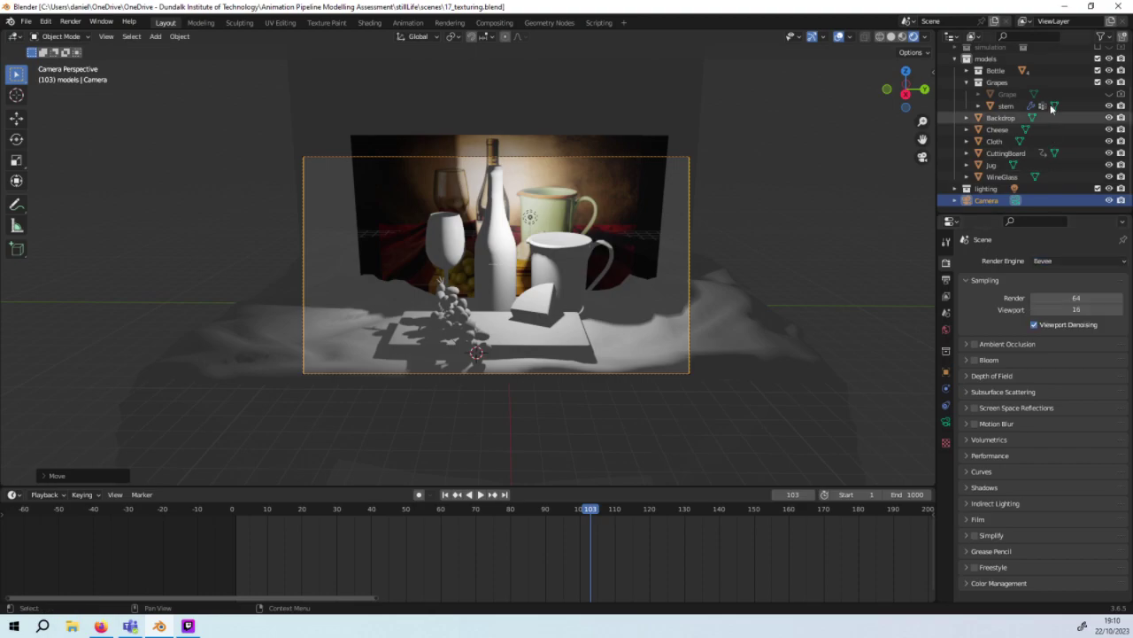
scroll(1105, 122, "up", 2)
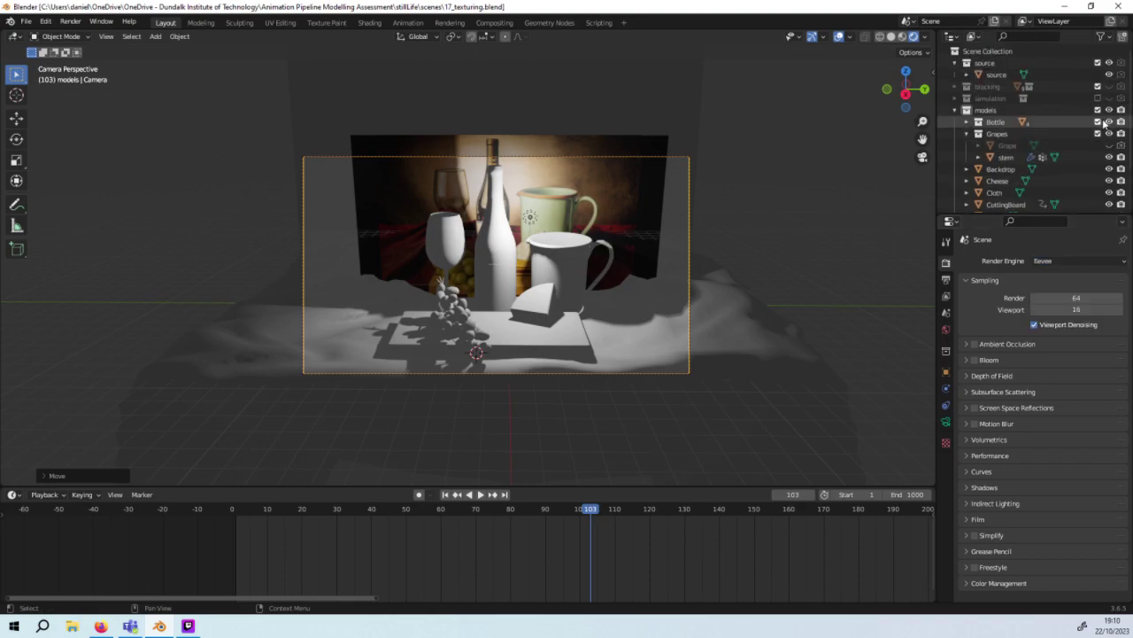
left_click(1110, 64)
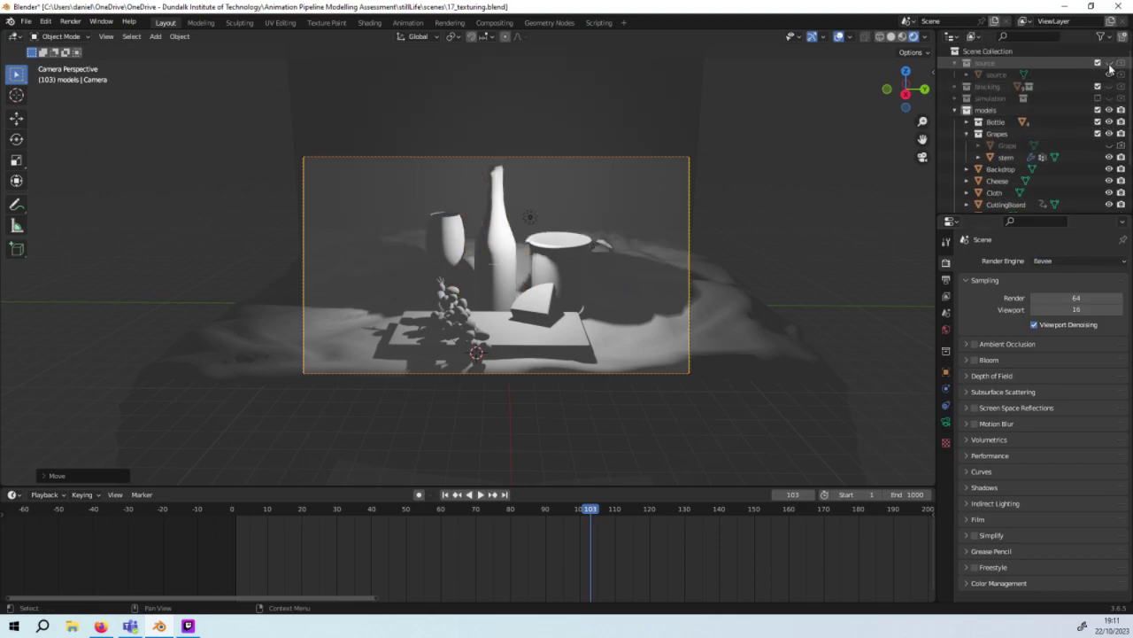
left_click(1109, 64)
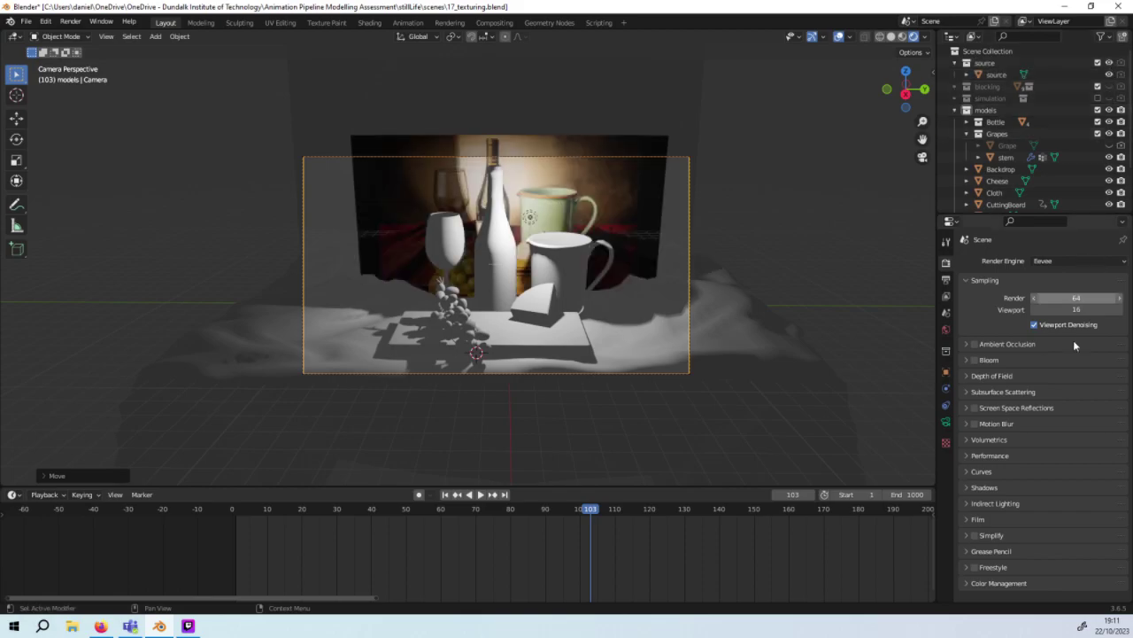
left_click(1075, 264)
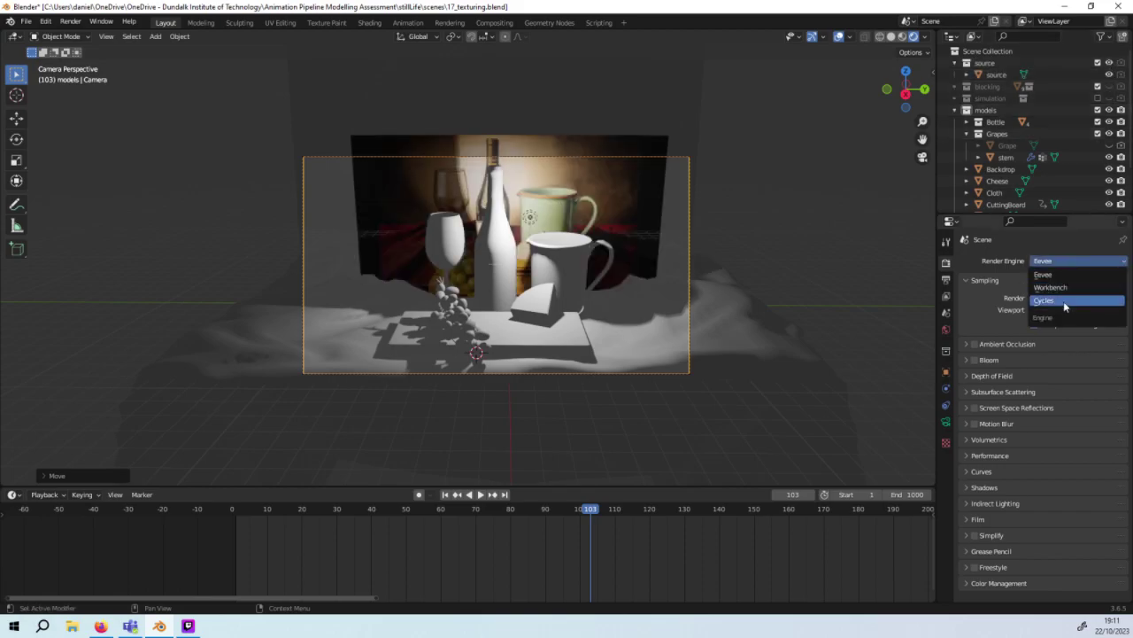
left_click(1063, 301)
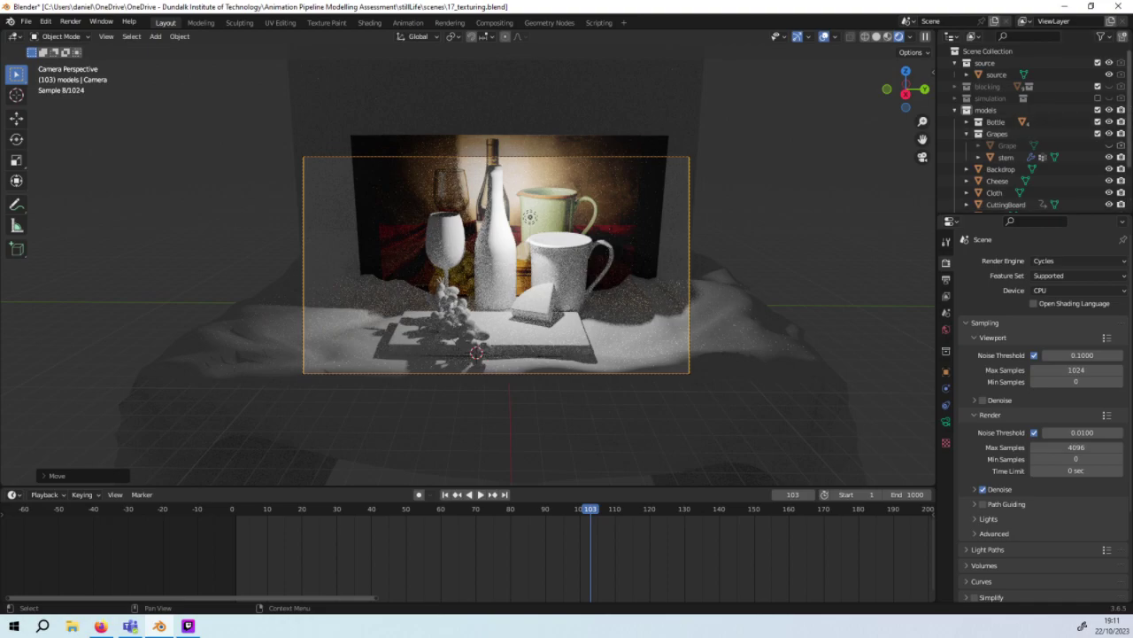
Step: Render the camera view with Render Image (F12) into the Blender Render window
left_click(70, 20)
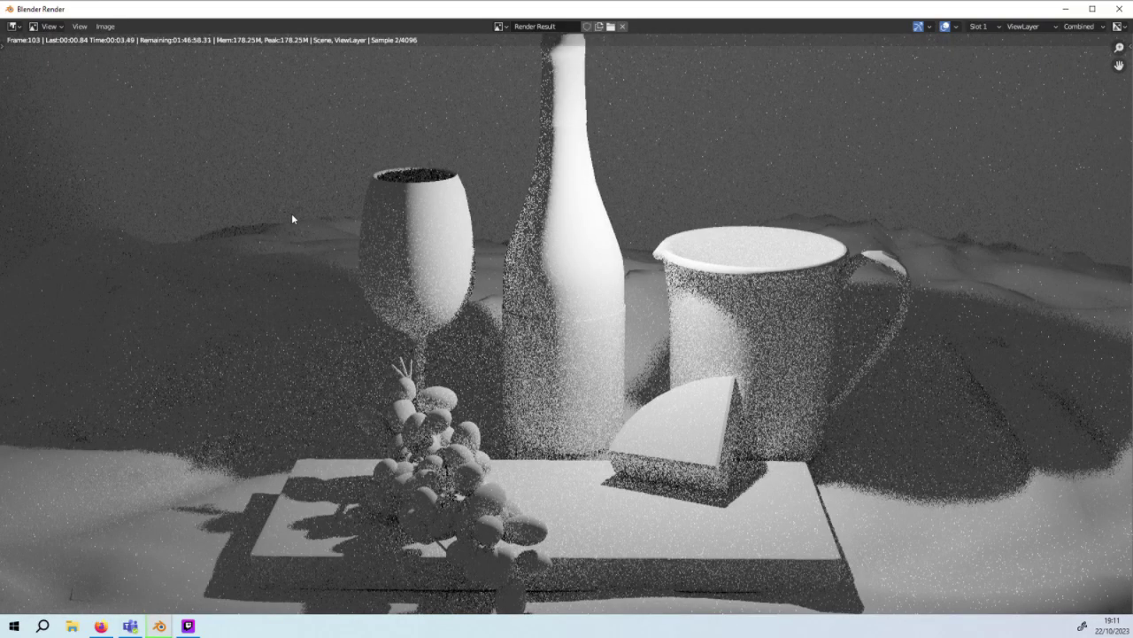
scroll(291, 213, "down", 2)
scroll(544, 416, "up", 1)
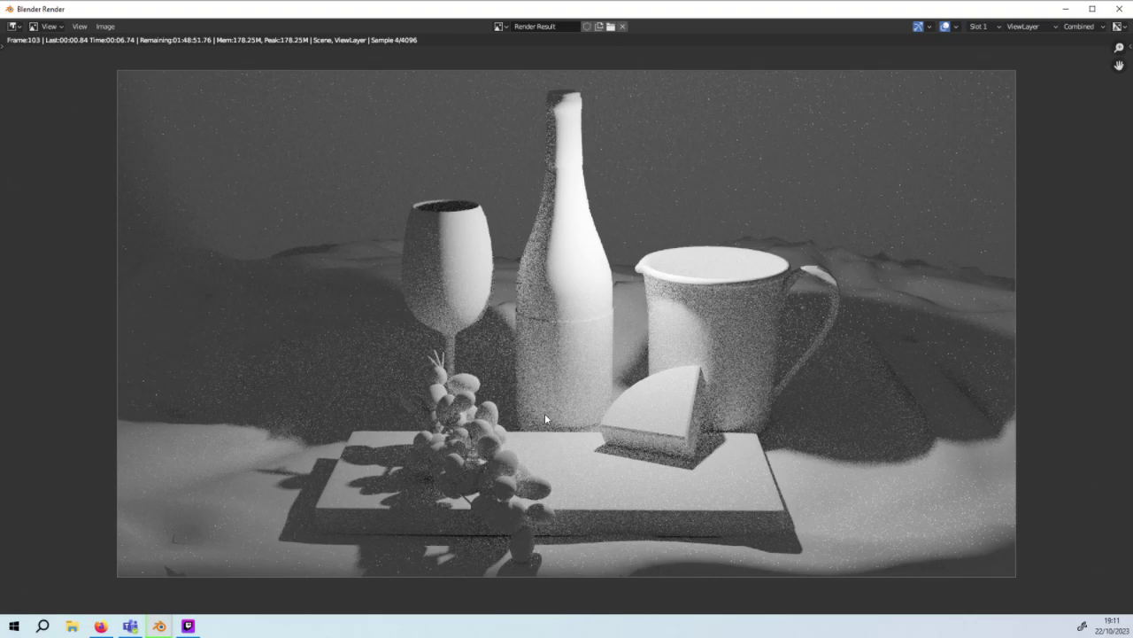
scroll(548, 420, "down", 1)
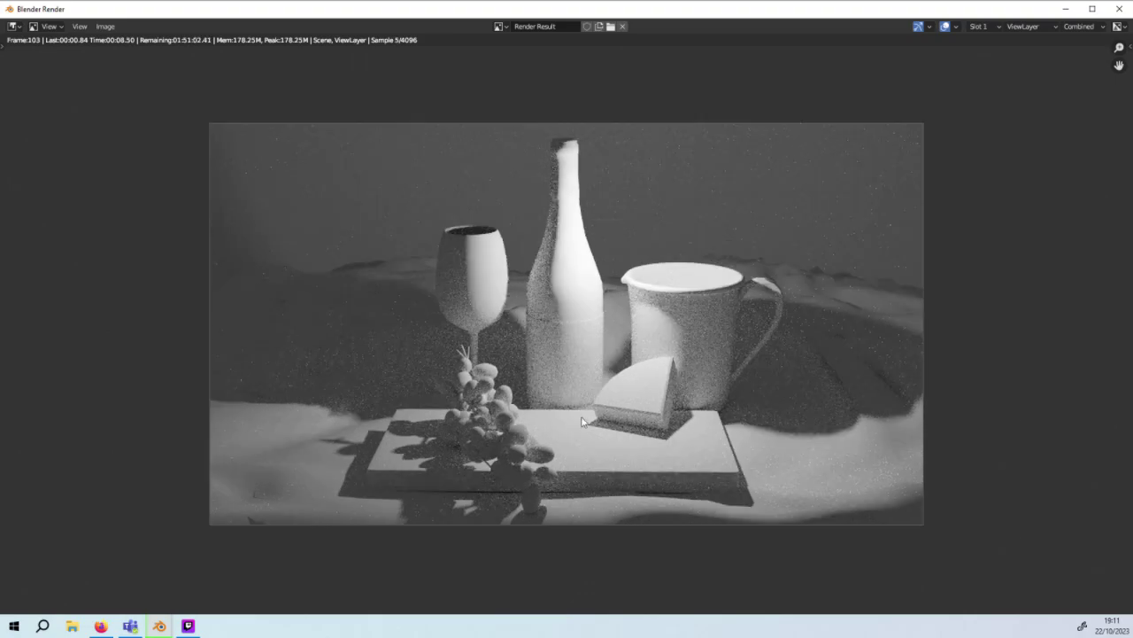
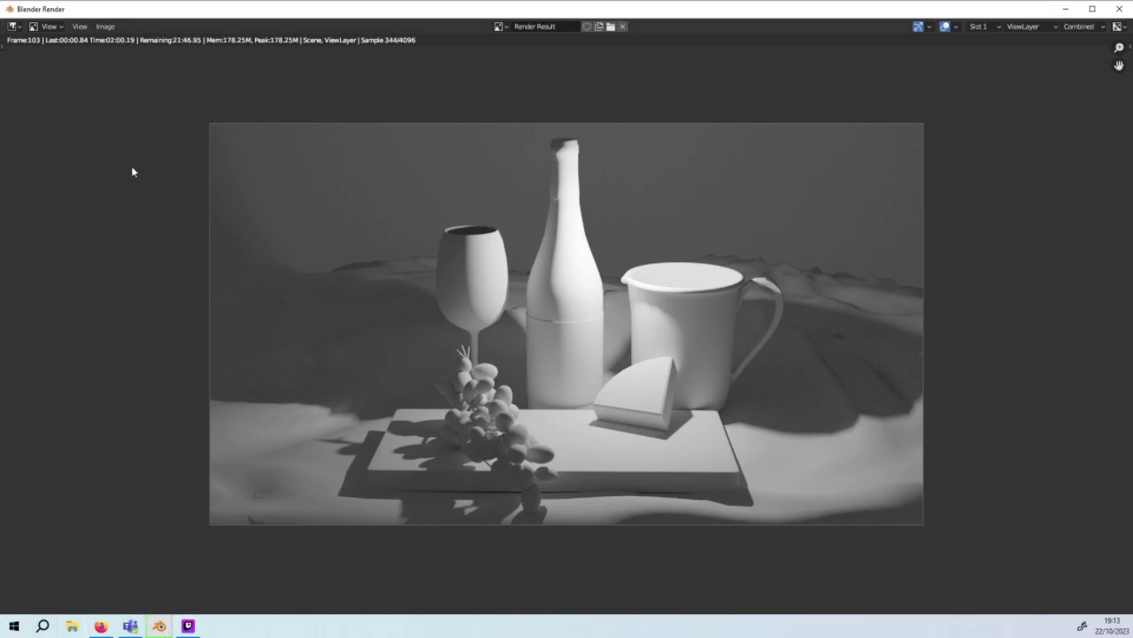
Step: Close the render and move the grape stem about -0.54 m along Y toward the wine glass
left_click(1119, 8)
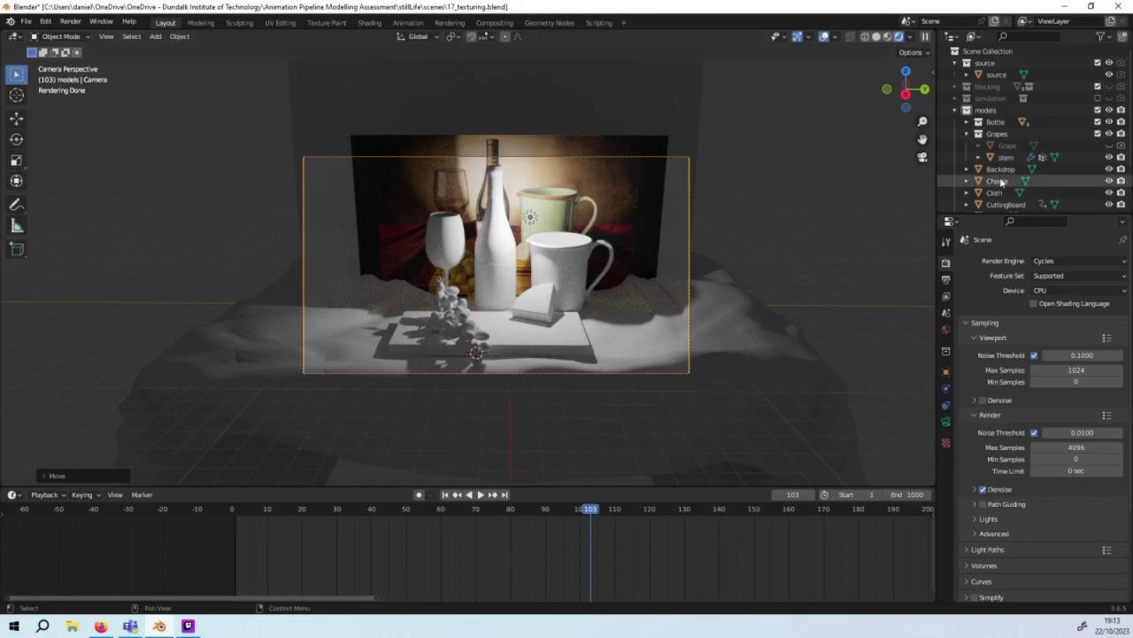
scroll(1001, 178, "down", 3)
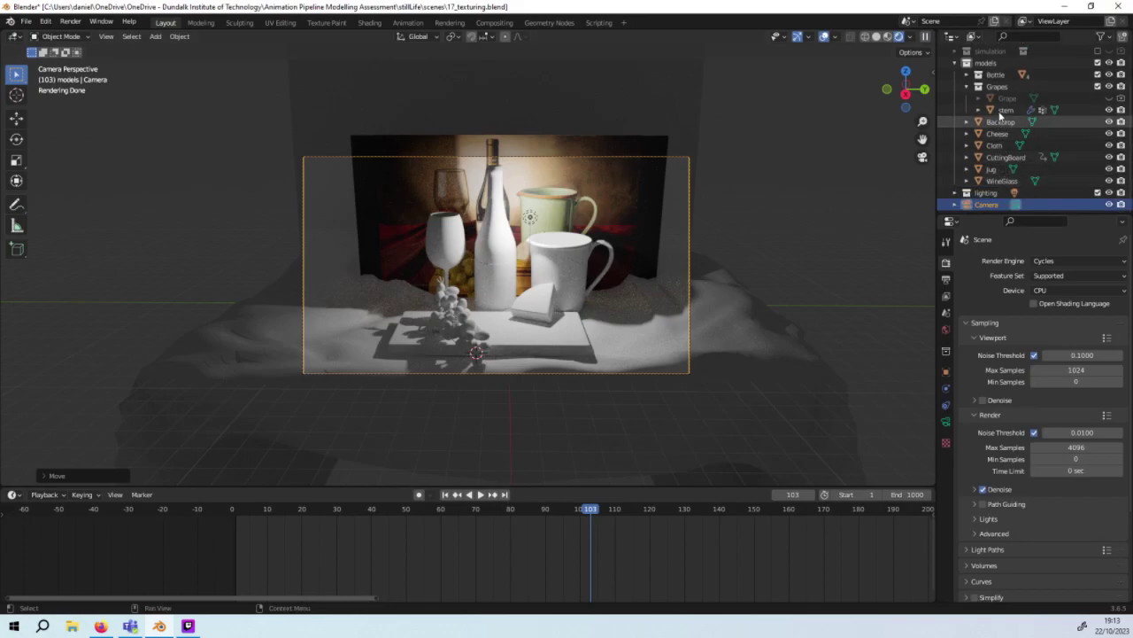
left_click(1004, 109)
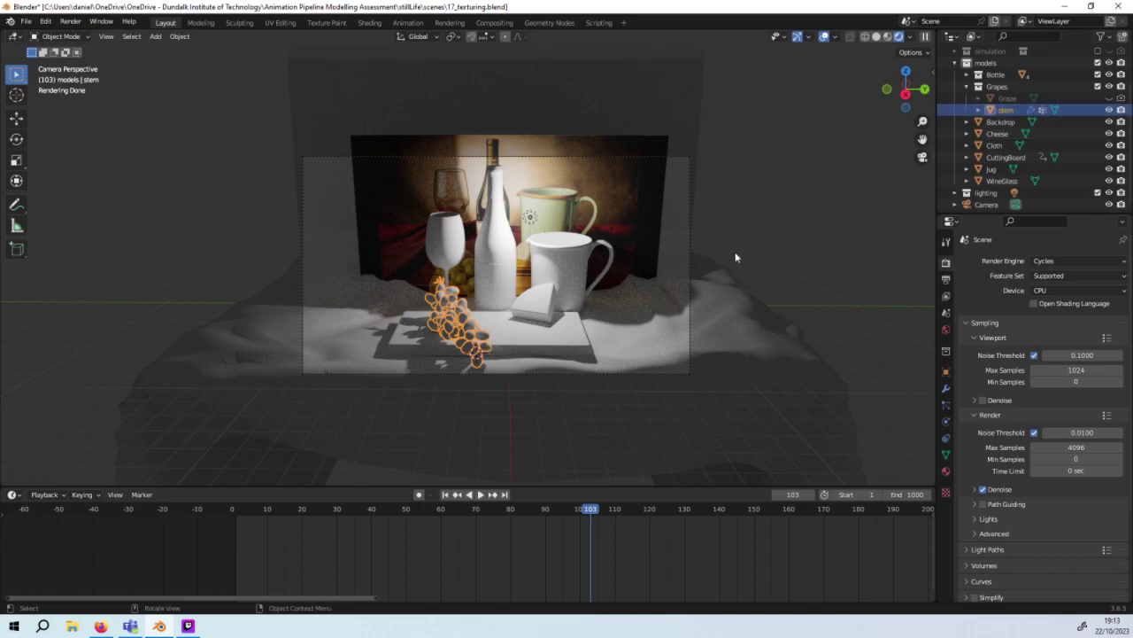
key("g")
key("y")
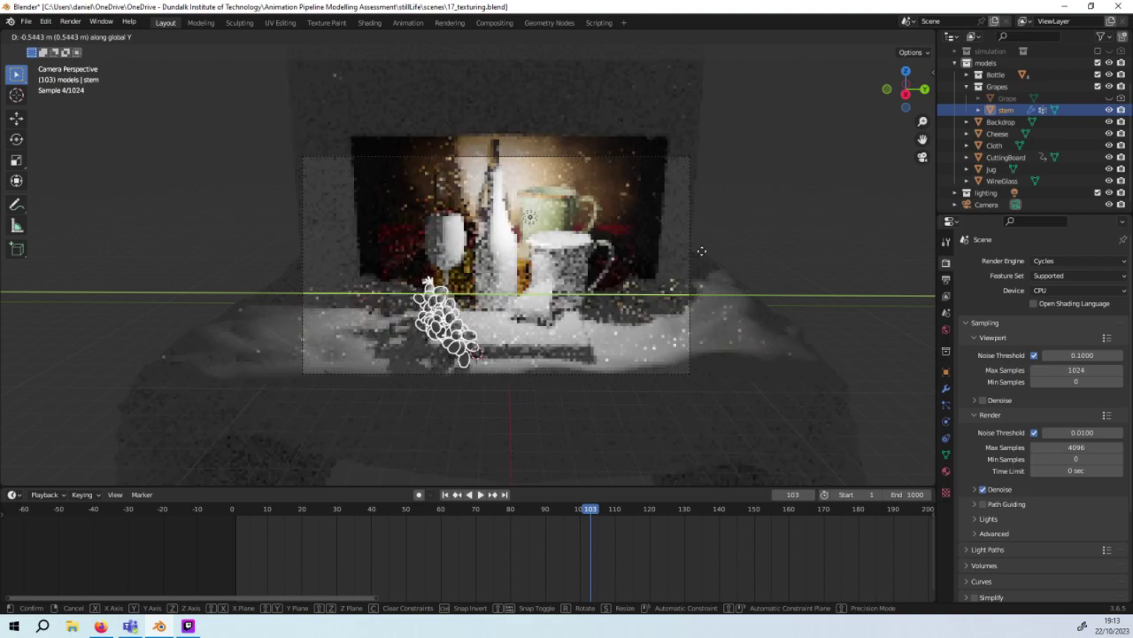
left_click(701, 251)
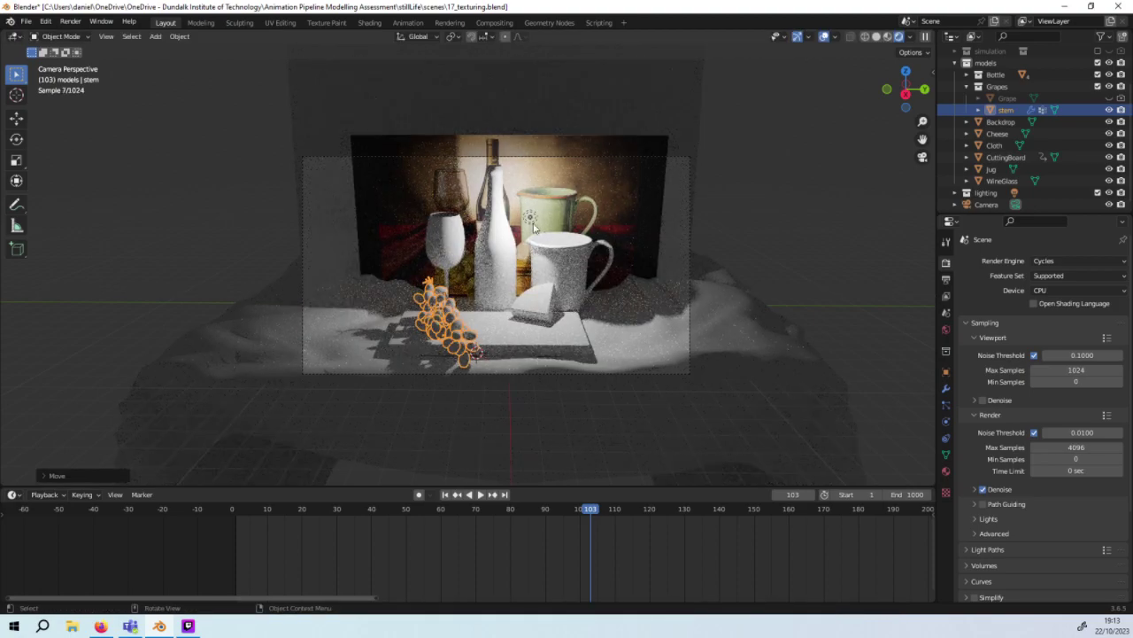
Step: Move the Backdrop plane about 13 m along X, away from the still-life objects
left_click(658, 97)
mouse_move(815, 154)
middle_mouse_down()
mouse_move(670, 169)
mouse_move(705, 165)
middle_mouse_up()
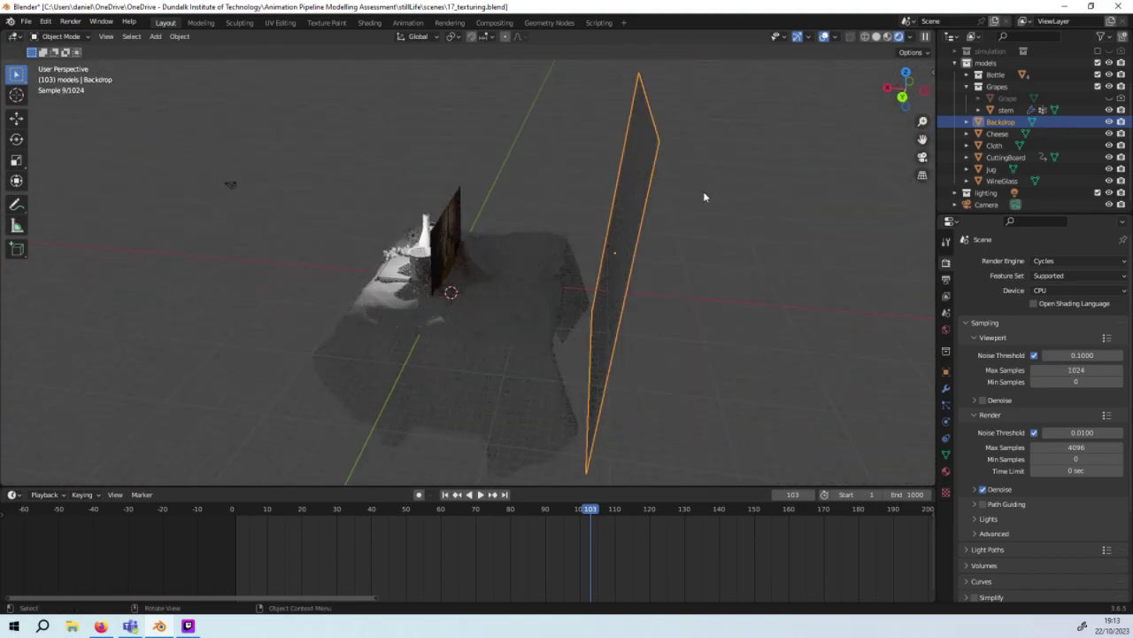
key("g")
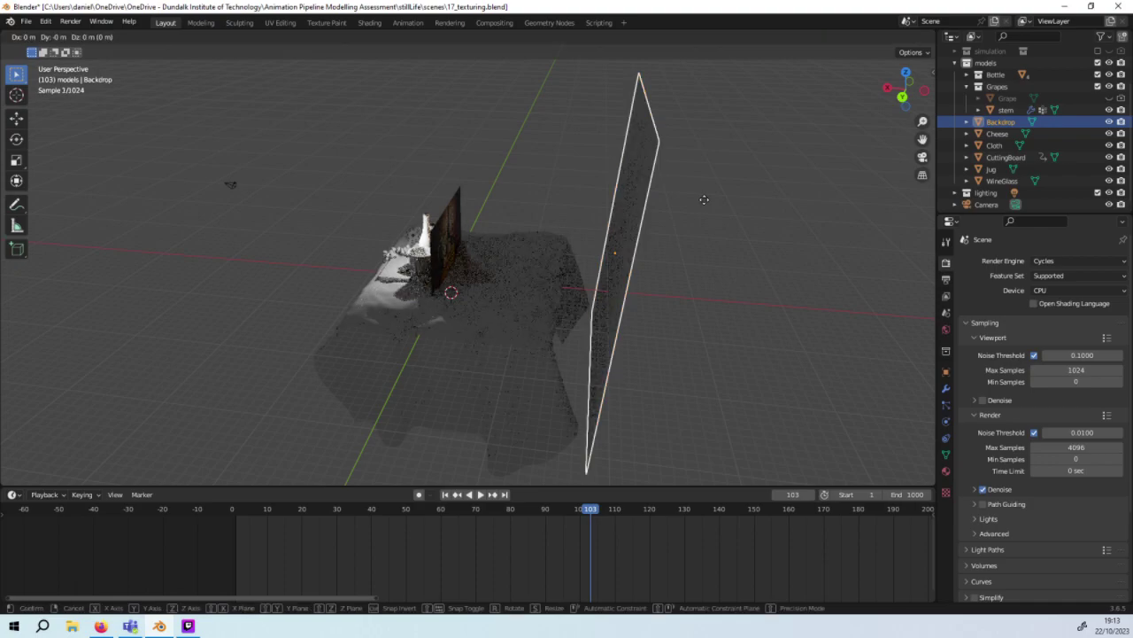
key("x")
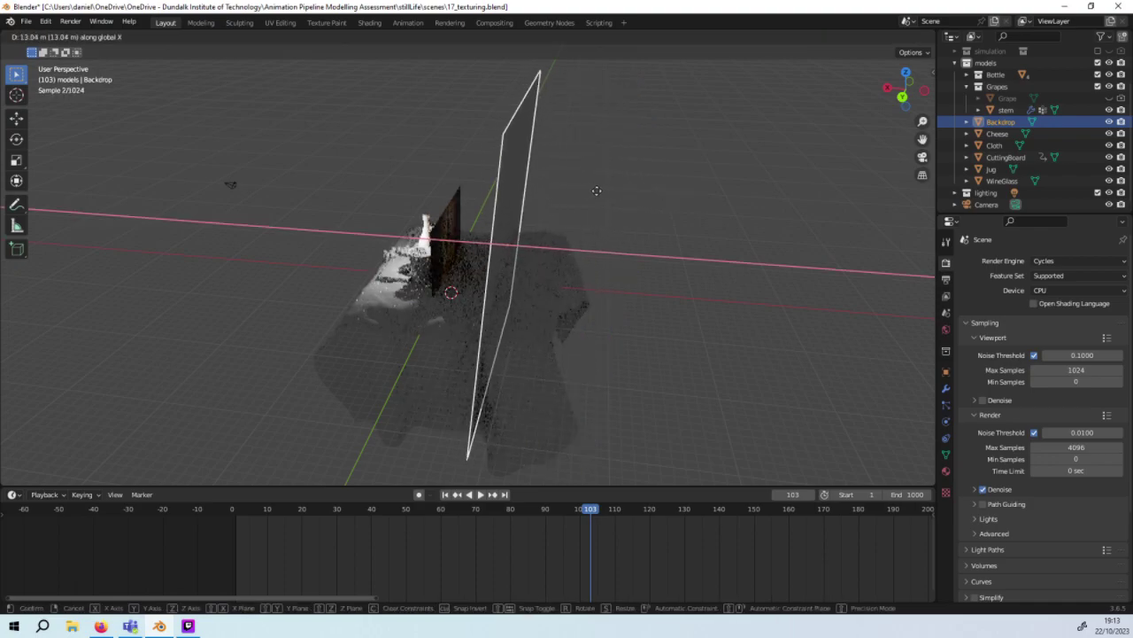
left_click(606, 190)
mouse_move(610, 190)
middle_mouse_down()
mouse_move(667, 190)
mouse_move(619, 189)
middle_mouse_up()
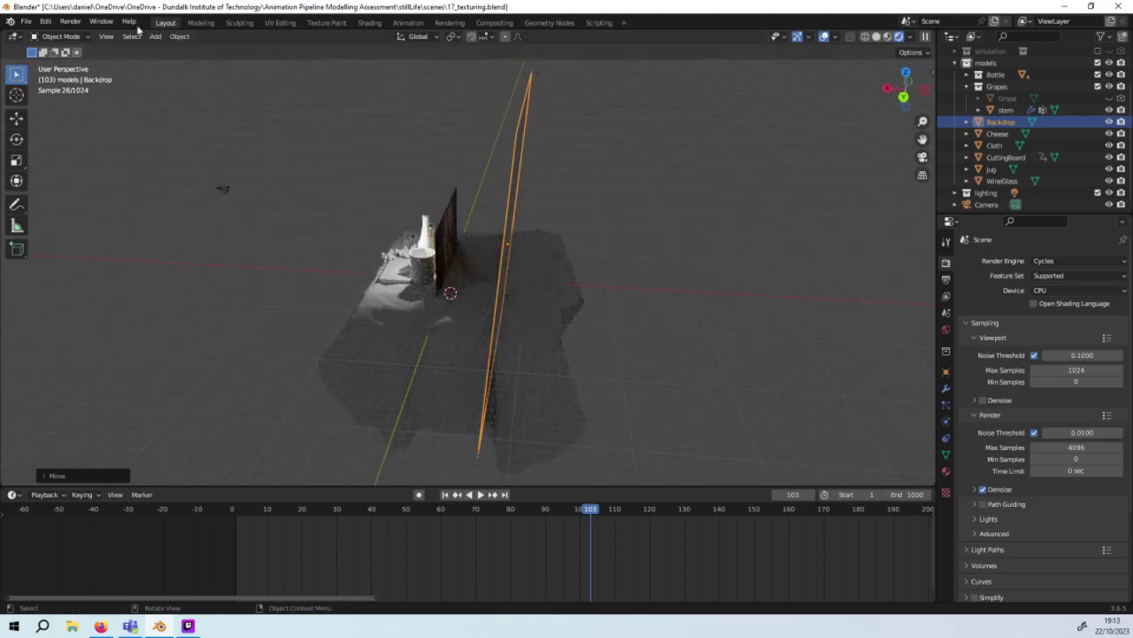
left_click(69, 21)
Step: Render frame 103 with Render Image and zoom out to see the whole render
left_click(141, 35)
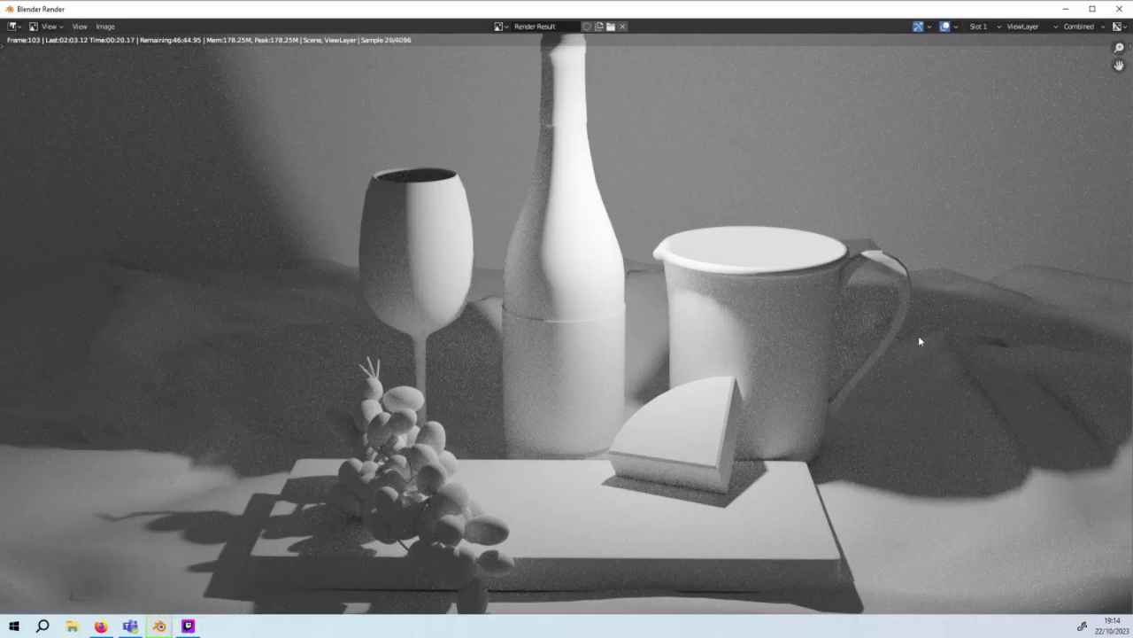
scroll(919, 335, "down", 2)
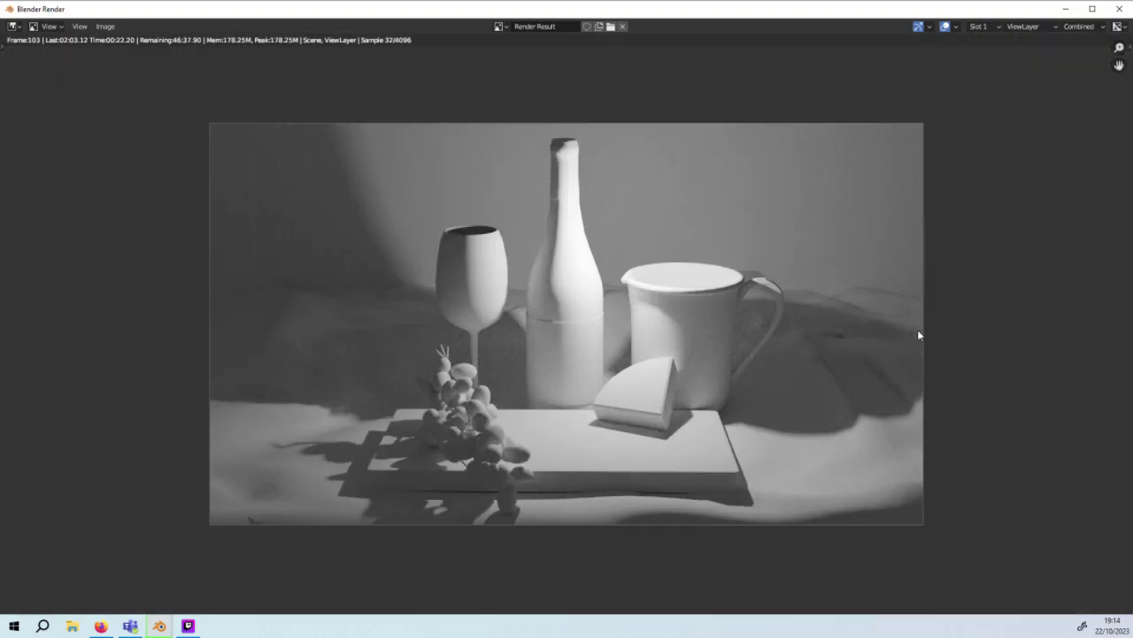
scroll(918, 329, "down", 1)
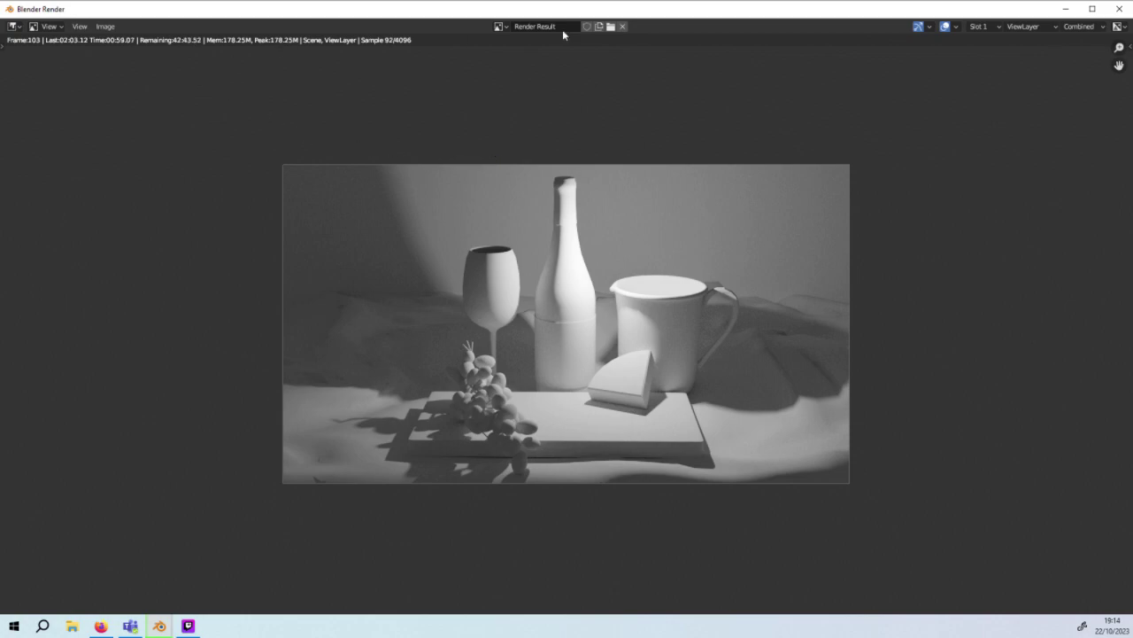
left_click(610, 27)
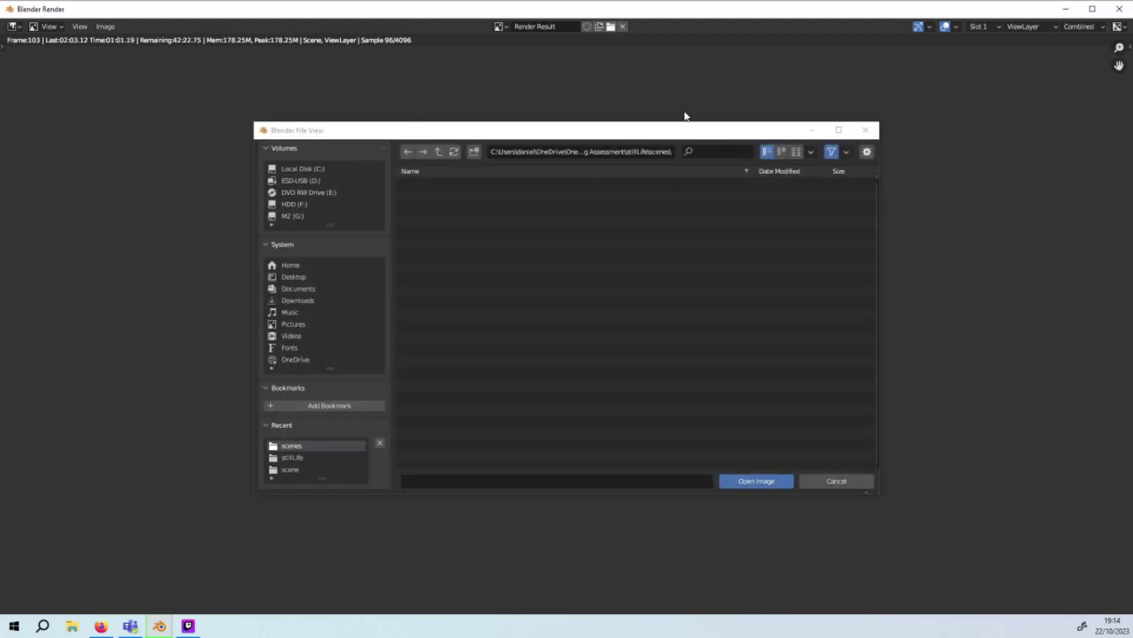
left_click(865, 130)
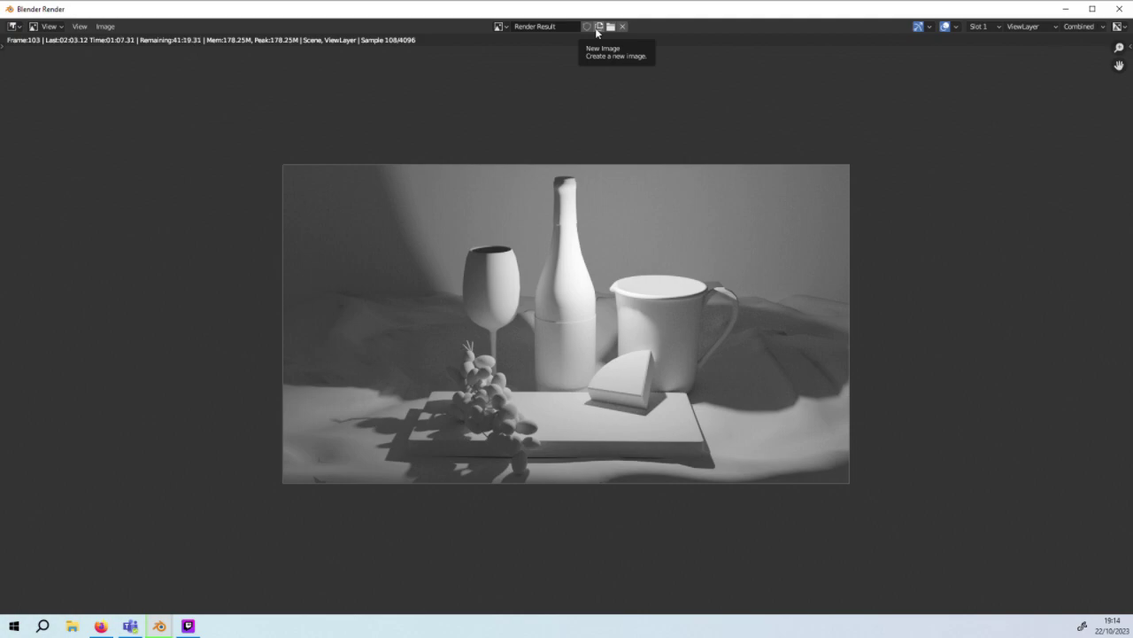
Step: Start a new 1024 × 1024 image and edit its name field, typing 'noTe' then trimming it
left_click(598, 28)
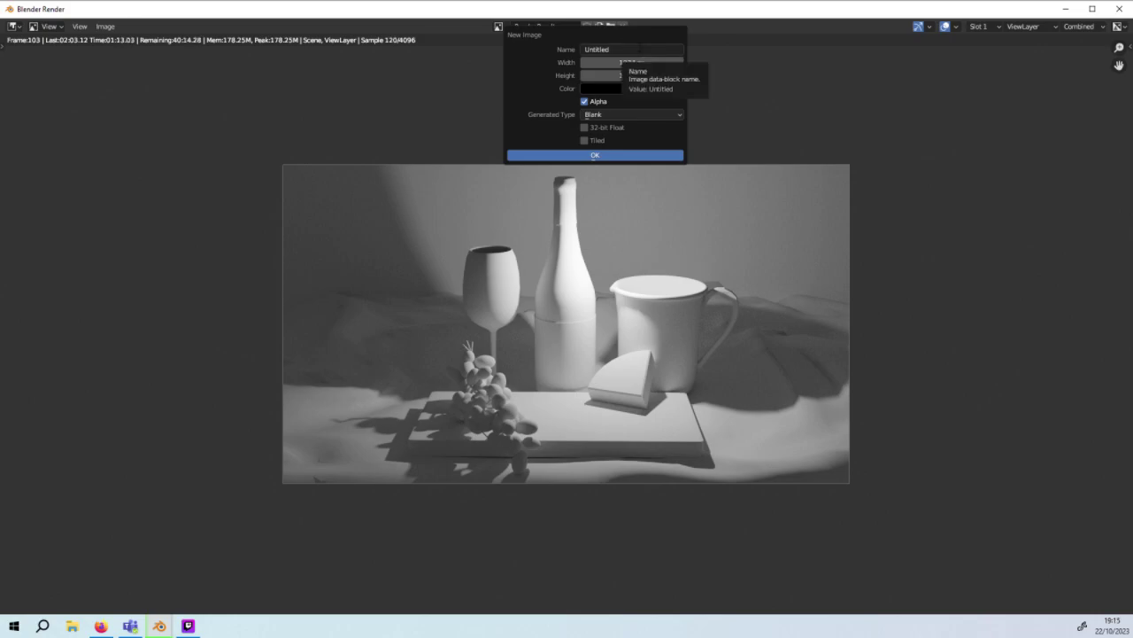
left_click(620, 50)
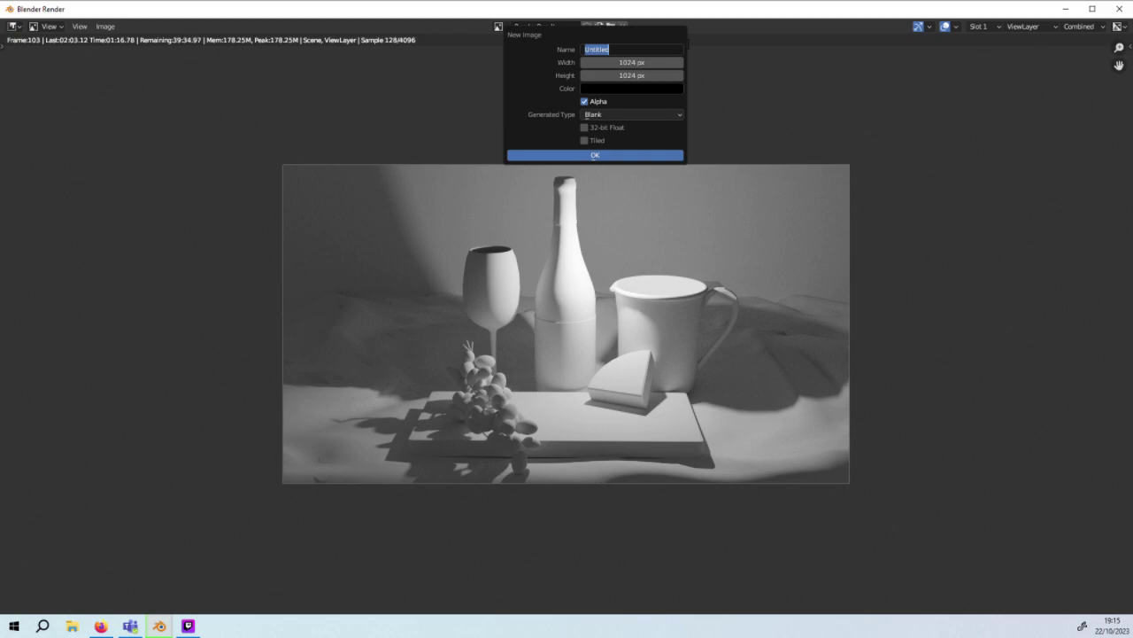
type("n")
type("oTe")
key("BackSpace")
key("BackSpace")
key("BackSpace")
key("BackSpace")
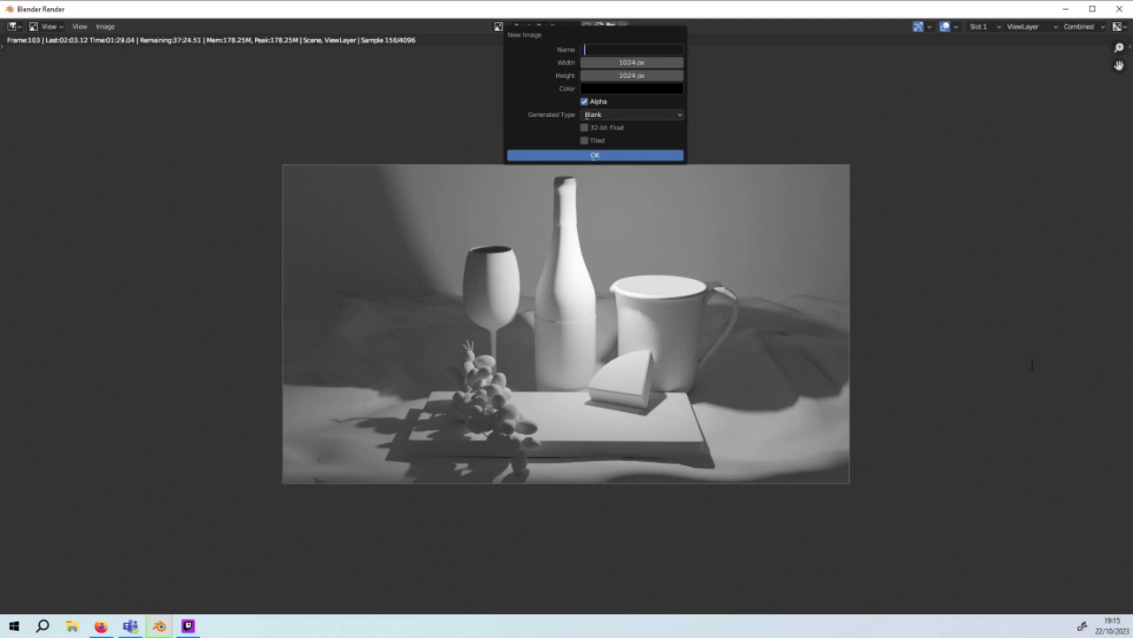